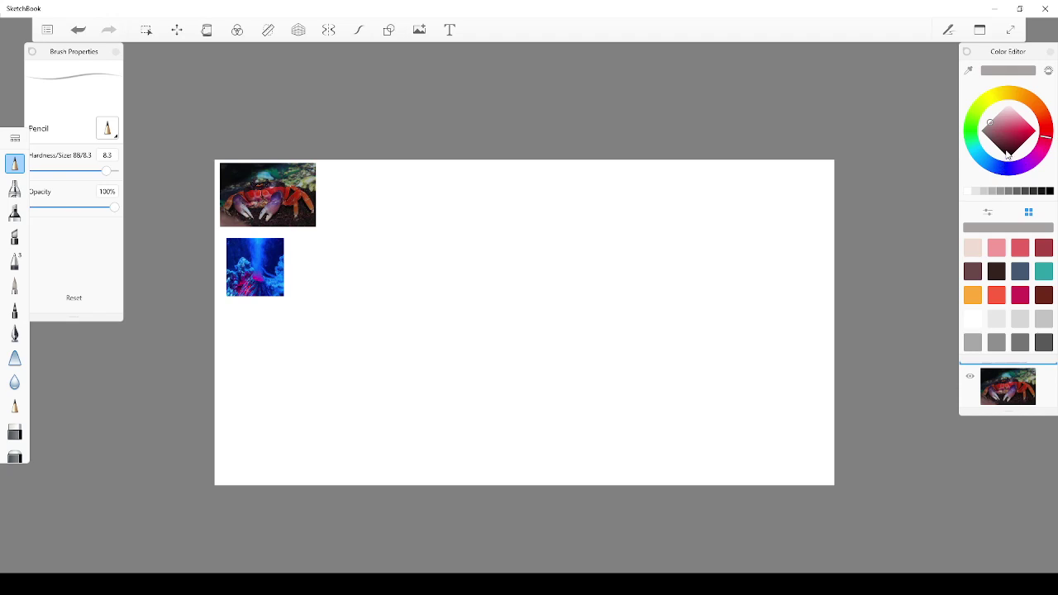
# Set the drawing colour to black and reduce the pencil size to 3.1
pyautogui.click(1015, 154)
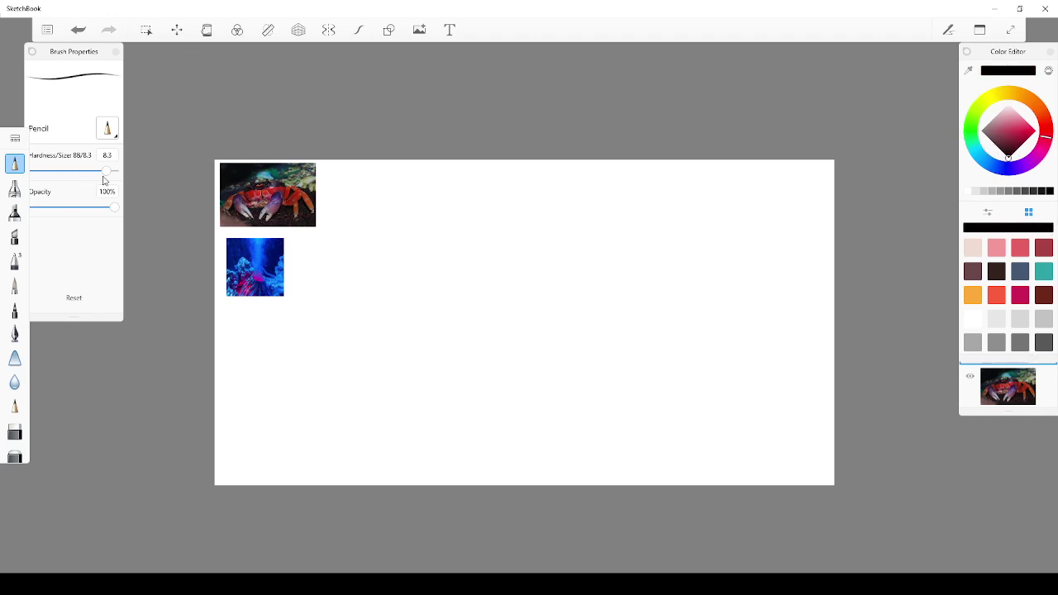
pyautogui.moveTo(106, 172); pyautogui.dragTo(95, 182)
# Sketch the crab's wide shell outline with an arched top and sides tapering inward, leaving a gap at the bottom
pyautogui.scroll(2, 579, 264)
pyautogui.scroll(-2, 326, 427)
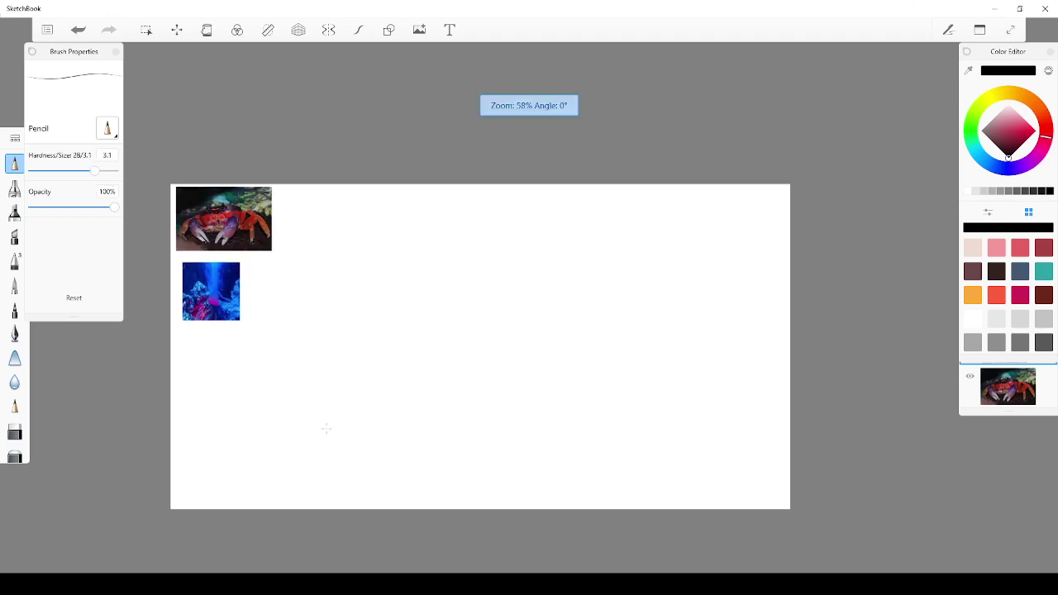
pyautogui.scroll(3, 318, 426)
pyautogui.scroll(-2, 482, 276)
pyautogui.scroll(2, 491, 257)
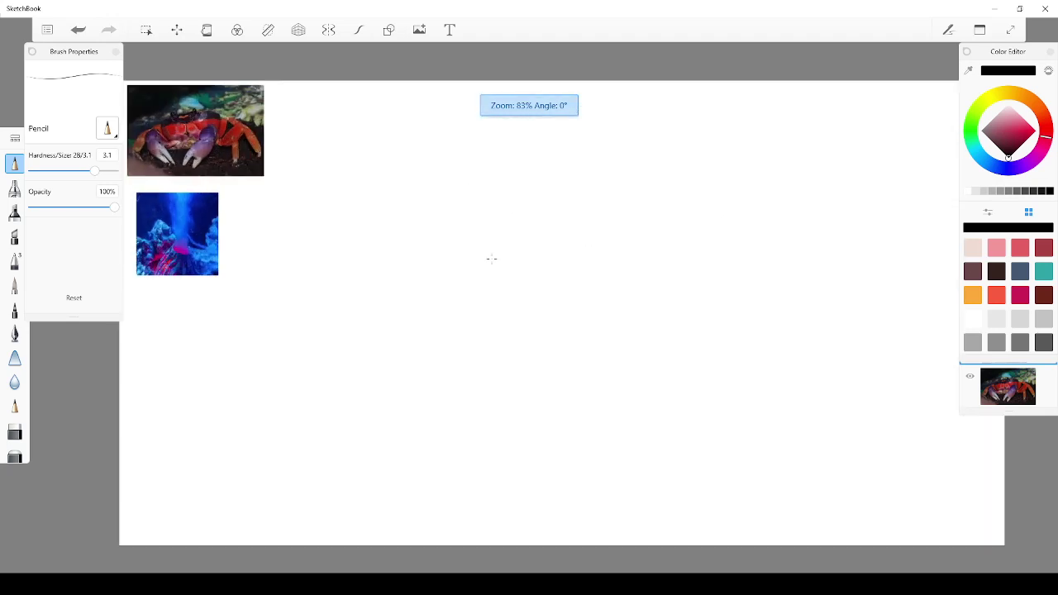
pyautogui.scroll(-2, 491, 200)
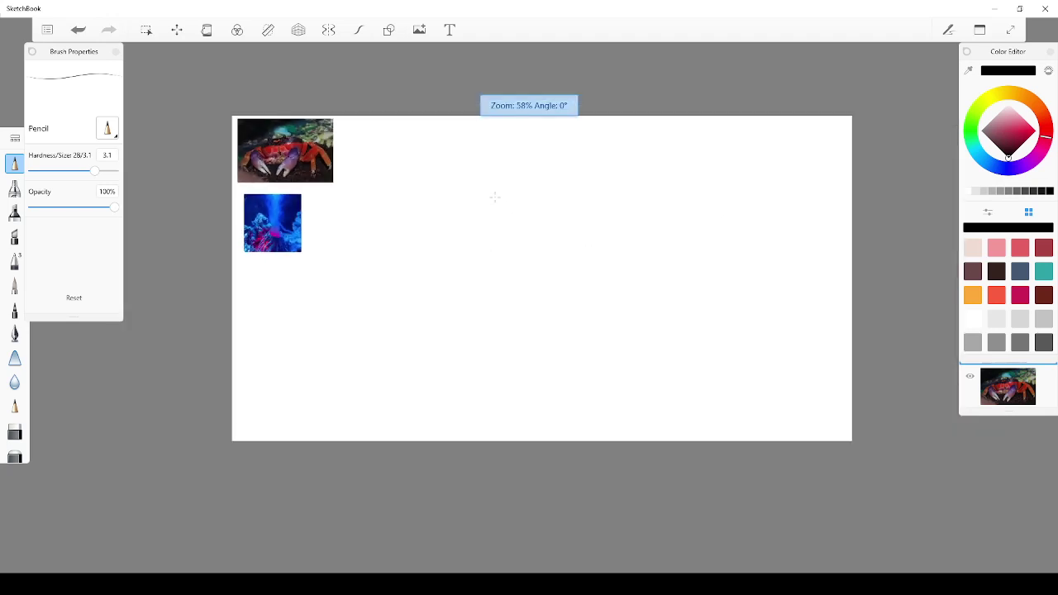
pyautogui.scroll(1, 490, 199)
pyautogui.scroll(1, 490, 199)
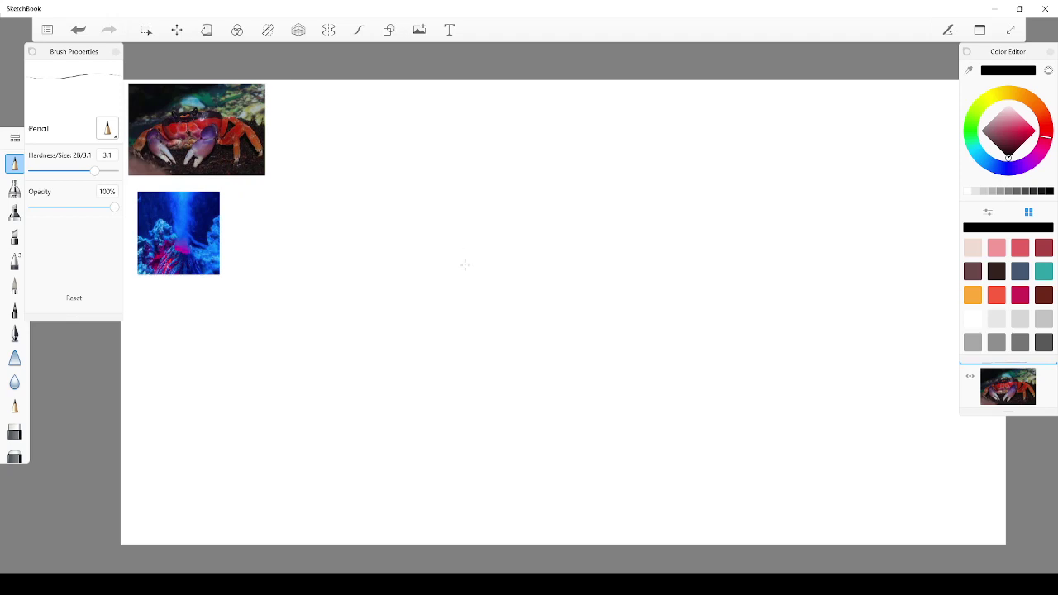
pyautogui.moveTo(450, 267)
pyautogui.mouseDown()
pyautogui.moveTo(372, 206)
pyautogui.moveTo(380, 174)
pyautogui.moveTo(411, 143)
pyautogui.mouseUp()
pyautogui.moveTo(407, 149)
pyautogui.mouseDown()
pyautogui.moveTo(471, 115)
pyautogui.moveTo(575, 118)
pyautogui.mouseUp()
pyautogui.moveTo(552, 119); pyautogui.dragTo(610, 134)
pyautogui.moveTo(585, 126)
pyautogui.mouseDown()
pyautogui.moveTo(547, 123)
pyautogui.moveTo(571, 125)
pyautogui.mouseUp()
pyautogui.moveTo(381, 225)
pyautogui.mouseDown()
pyautogui.moveTo(471, 281)
pyautogui.moveTo(404, 242)
pyautogui.mouseUp()
pyautogui.moveTo(370, 206); pyautogui.dragTo(395, 235)
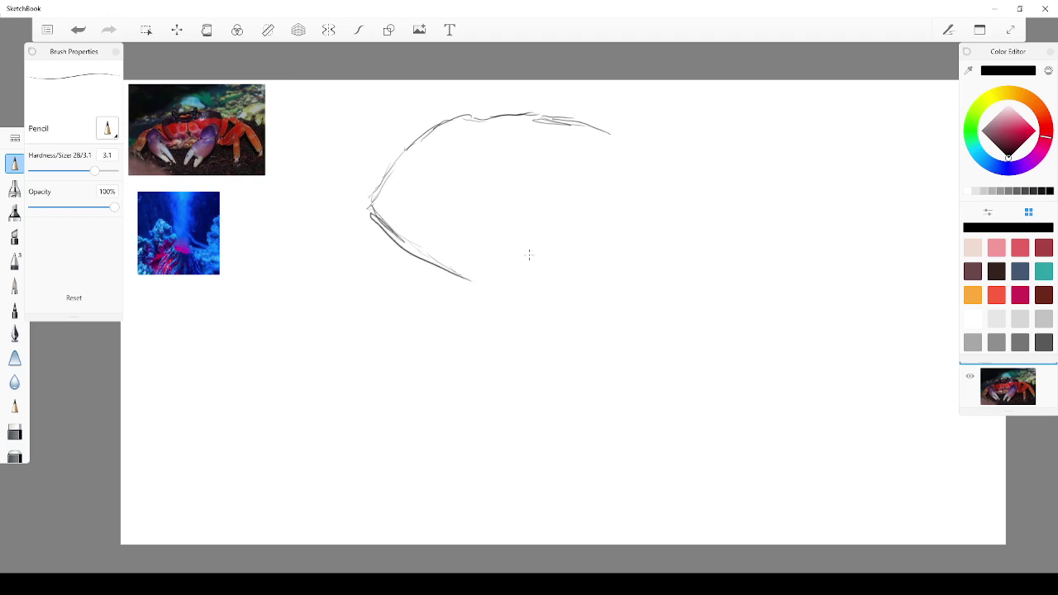
pyautogui.moveTo(571, 290)
pyautogui.mouseDown()
pyautogui.moveTo(612, 232)
pyautogui.moveTo(626, 228)
pyautogui.moveTo(651, 169)
pyautogui.moveTo(643, 192)
pyautogui.mouseUp()
pyautogui.moveTo(653, 170)
pyautogui.mouseDown()
pyautogui.moveTo(624, 139)
pyautogui.moveTo(621, 147)
pyautogui.mouseUp()
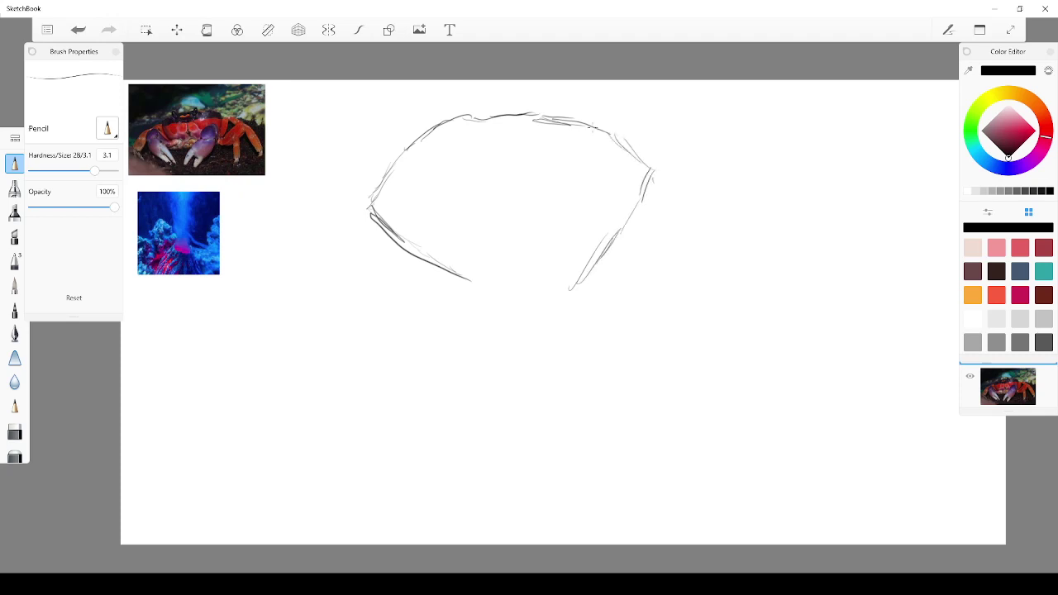
# Sketch two oval eyes with small pupils inside the shell, each on a short stalk slanting toward the centre
pyautogui.moveTo(463, 177)
pyautogui.mouseDown()
pyautogui.moveTo(484, 172)
pyautogui.moveTo(461, 186)
pyautogui.moveTo(479, 190)
pyautogui.mouseUp()
pyautogui.moveTo(554, 159); pyautogui.dragTo(556, 190)
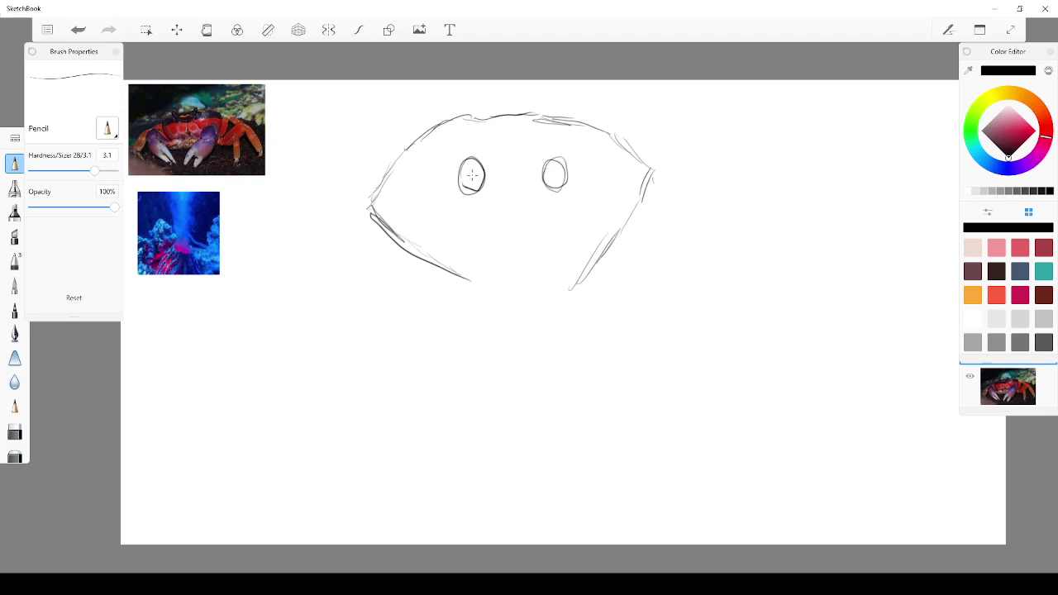
pyautogui.moveTo(486, 183)
pyautogui.mouseDown()
pyautogui.moveTo(494, 201)
pyautogui.moveTo(483, 211)
pyautogui.moveTo(492, 192)
pyautogui.mouseUp()
pyautogui.moveTo(545, 175)
pyautogui.mouseDown()
pyautogui.moveTo(533, 206)
pyautogui.moveTo(562, 207)
pyautogui.moveTo(558, 198)
pyautogui.moveTo(502, 212)
pyautogui.moveTo(493, 230)
pyautogui.moveTo(502, 217)
pyautogui.moveTo(554, 217)
pyautogui.mouseUp()
pyautogui.moveTo(475, 171); pyautogui.dragTo(478, 178)
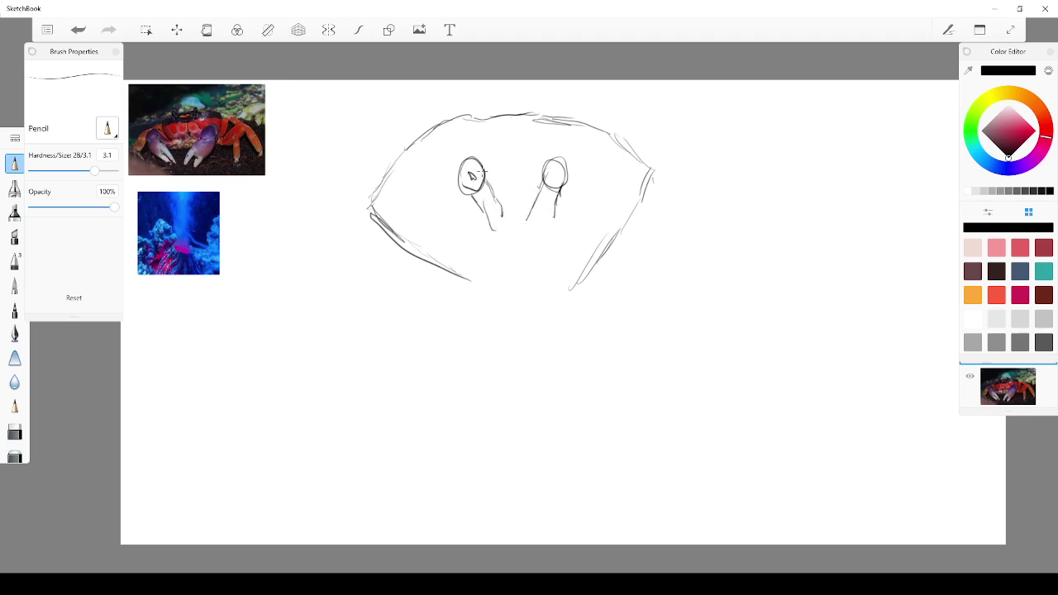
pyautogui.moveTo(557, 169); pyautogui.dragTo(559, 172)
# Sketch the mouth plate below the eye stalks, with a curved lower edge and a vertical centre line
pyautogui.moveTo(501, 218); pyautogui.dragTo(496, 229)
pyautogui.moveTo(463, 271)
pyautogui.mouseDown()
pyautogui.moveTo(478, 224)
pyautogui.moveTo(493, 230)
pyautogui.moveTo(515, 215)
pyautogui.moveTo(579, 245)
pyautogui.moveTo(566, 223)
pyautogui.moveTo(566, 314)
pyautogui.mouseUp()
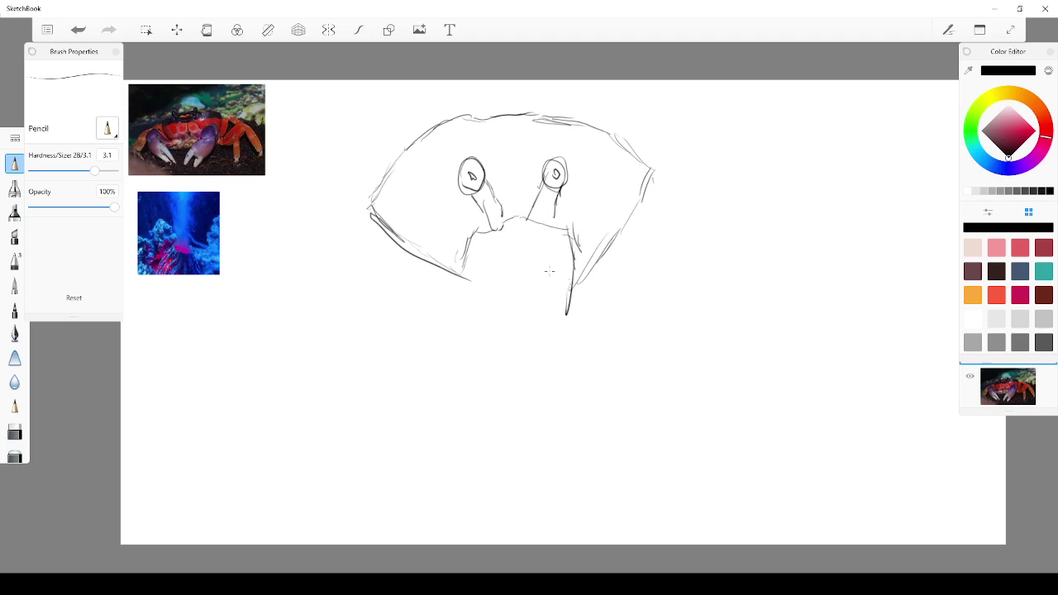
pyautogui.click(77, 31)
pyautogui.click(76, 32)
pyautogui.moveTo(571, 248); pyautogui.dragTo(576, 282)
pyautogui.moveTo(471, 276)
pyautogui.mouseDown()
pyautogui.moveTo(501, 293)
pyautogui.moveTo(566, 285)
pyautogui.mouseUp()
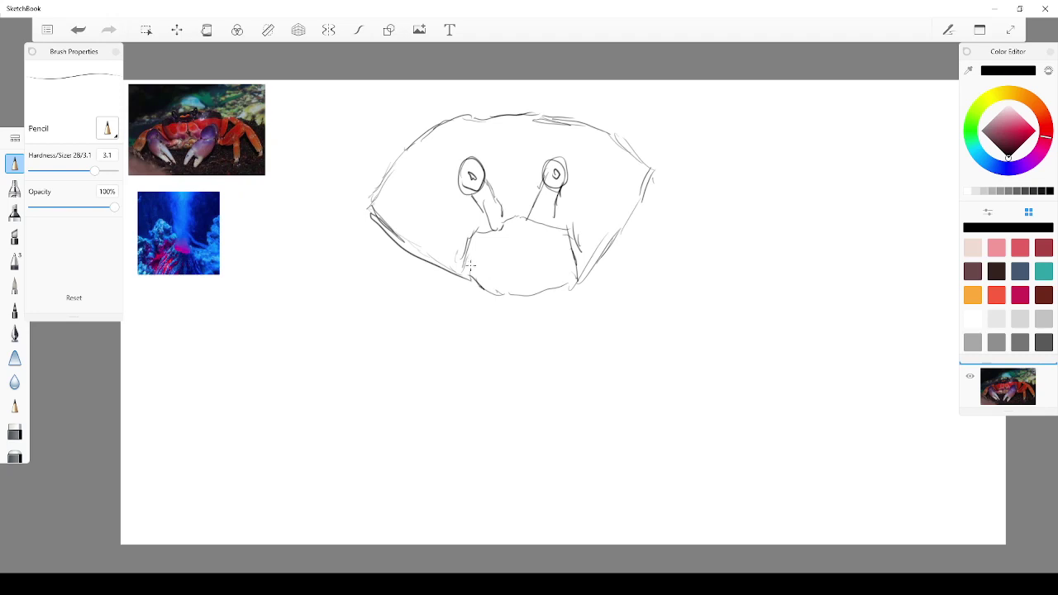
pyautogui.moveTo(564, 283)
pyautogui.mouseDown()
pyautogui.moveTo(505, 284)
pyautogui.moveTo(560, 291)
pyautogui.moveTo(528, 235)
pyautogui.moveTo(520, 265)
pyautogui.mouseUp()
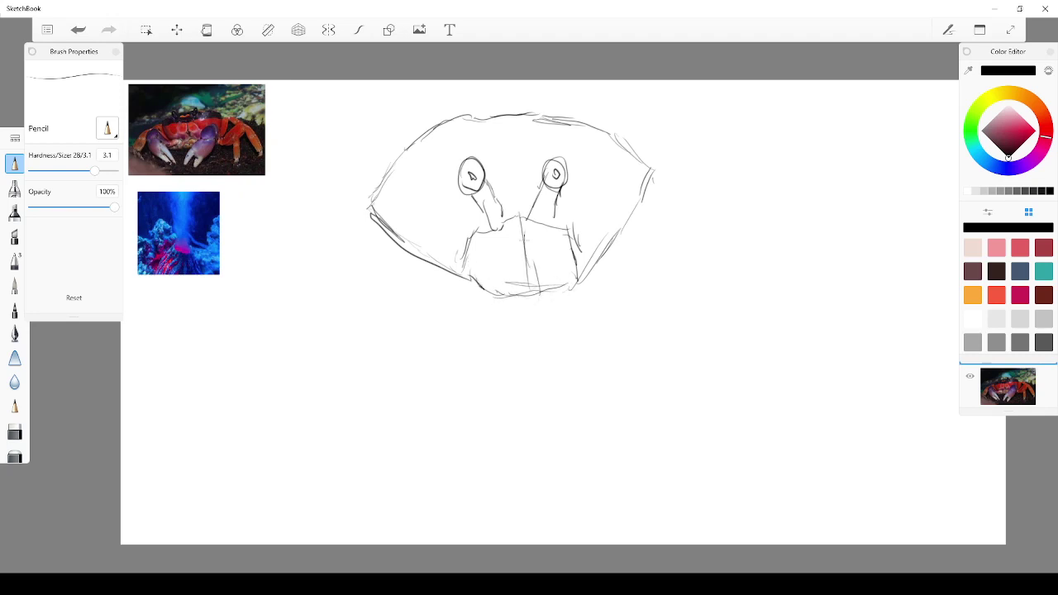
pyautogui.moveTo(519, 216); pyautogui.dragTo(529, 289)
# Sketch a row of pointed spikes along the top edge of the crab's shell
pyautogui.moveTo(405, 177)
pyautogui.mouseDown()
pyautogui.moveTo(397, 125)
pyautogui.moveTo(438, 152)
pyautogui.moveTo(428, 120)
pyautogui.moveTo(494, 129)
pyautogui.mouseUp()
pyautogui.moveTo(429, 125)
pyautogui.mouseDown()
pyautogui.moveTo(451, 106)
pyautogui.moveTo(469, 139)
pyautogui.moveTo(613, 137)
pyautogui.moveTo(634, 167)
pyautogui.mouseUp()
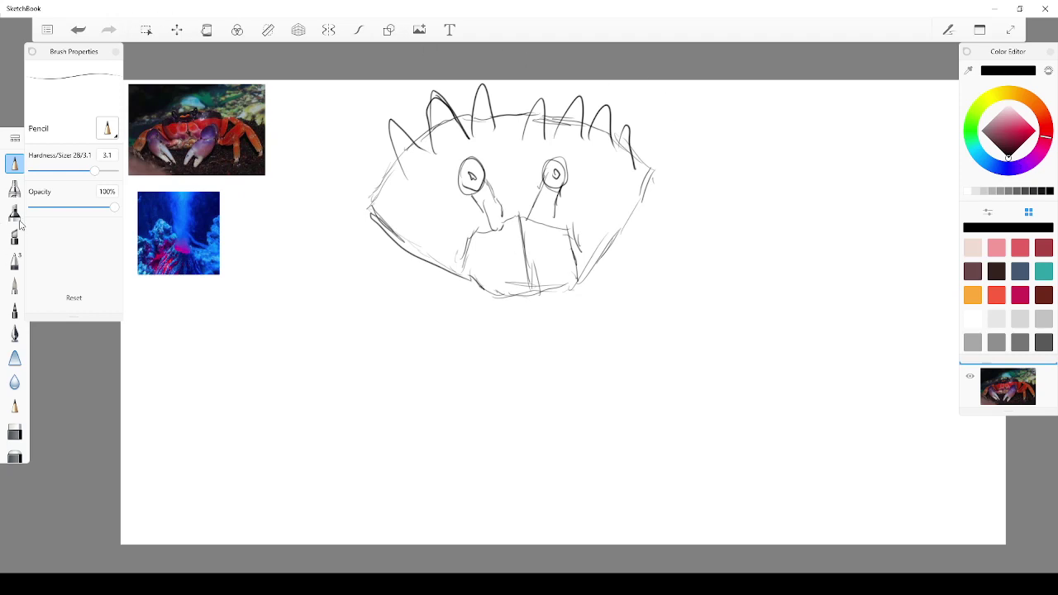
# Fade the whole crab sketch with the Soft Eraser at size 511 and 100% amount erased
pyautogui.click(18, 438)
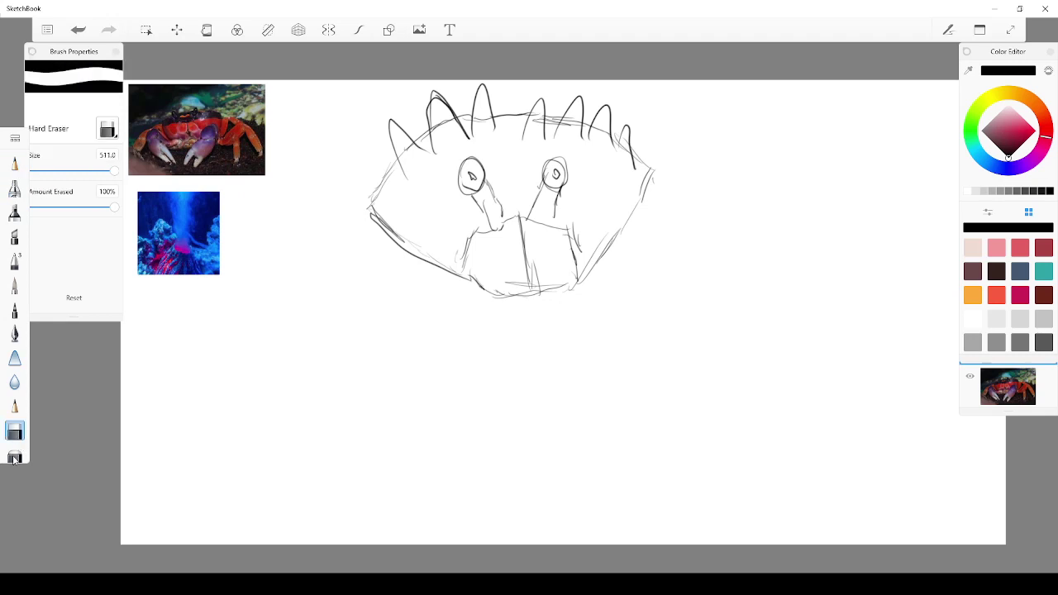
pyautogui.click(13, 460)
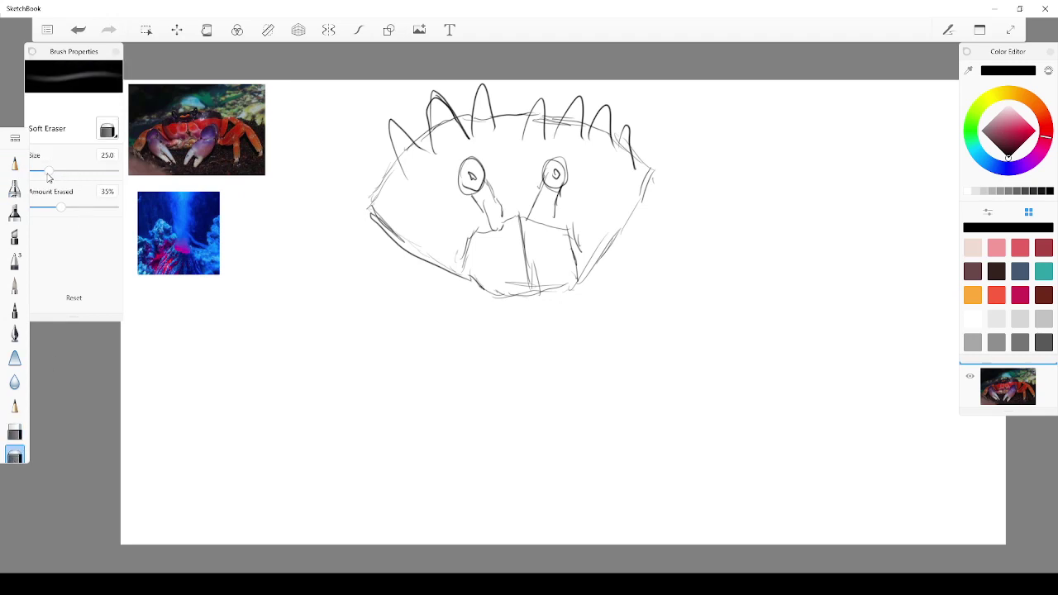
pyautogui.moveTo(49, 171); pyautogui.dragTo(139, 183)
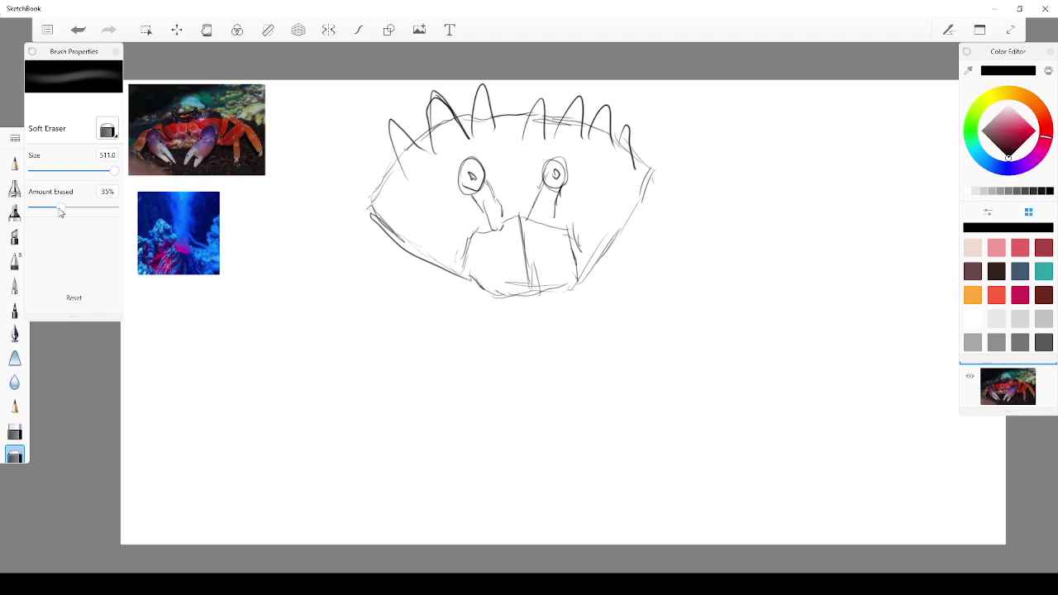
pyautogui.moveTo(61, 207); pyautogui.dragTo(117, 206)
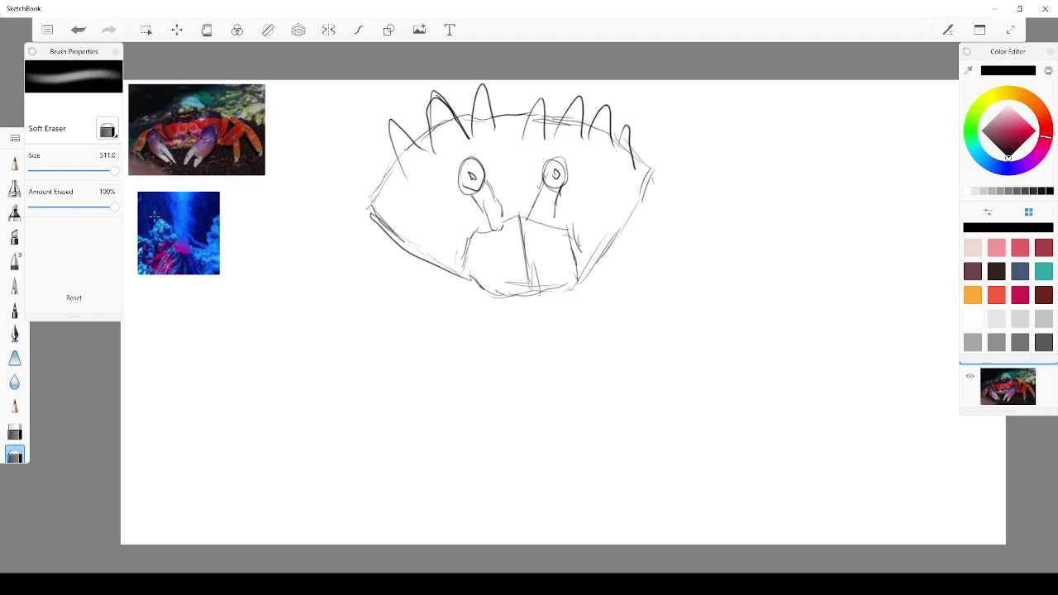
pyautogui.moveTo(590, 171)
pyautogui.mouseDown()
pyautogui.moveTo(614, 217)
pyautogui.moveTo(570, 198)
pyautogui.moveTo(437, 190)
pyautogui.moveTo(422, 174)
pyautogui.mouseUp()
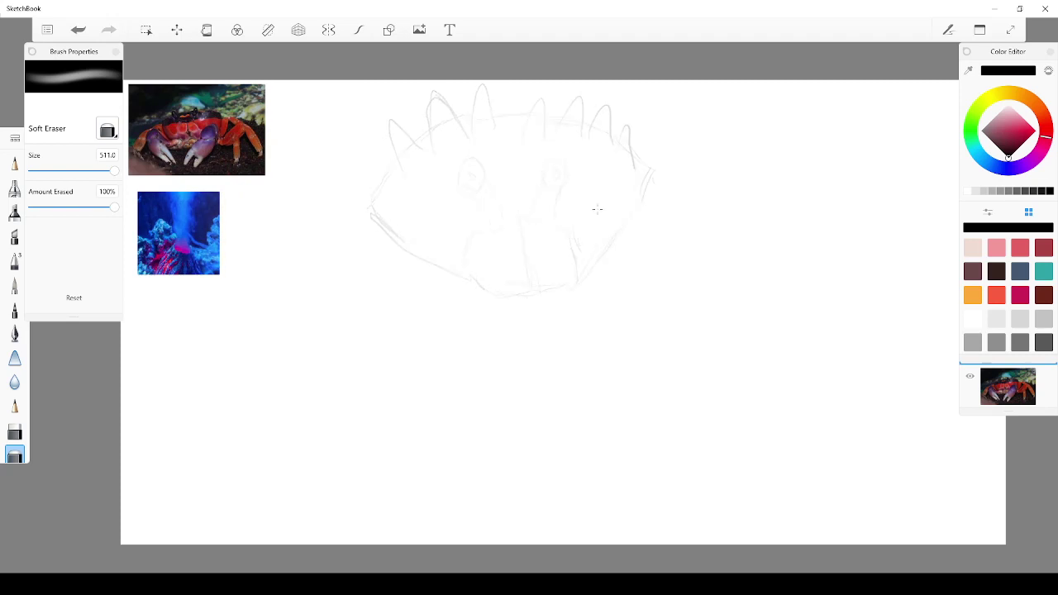
# Redraw both eyes and their pupils in dark pencil over the faded sketch, and outline the right eye's stalk
pyautogui.click(15, 167)
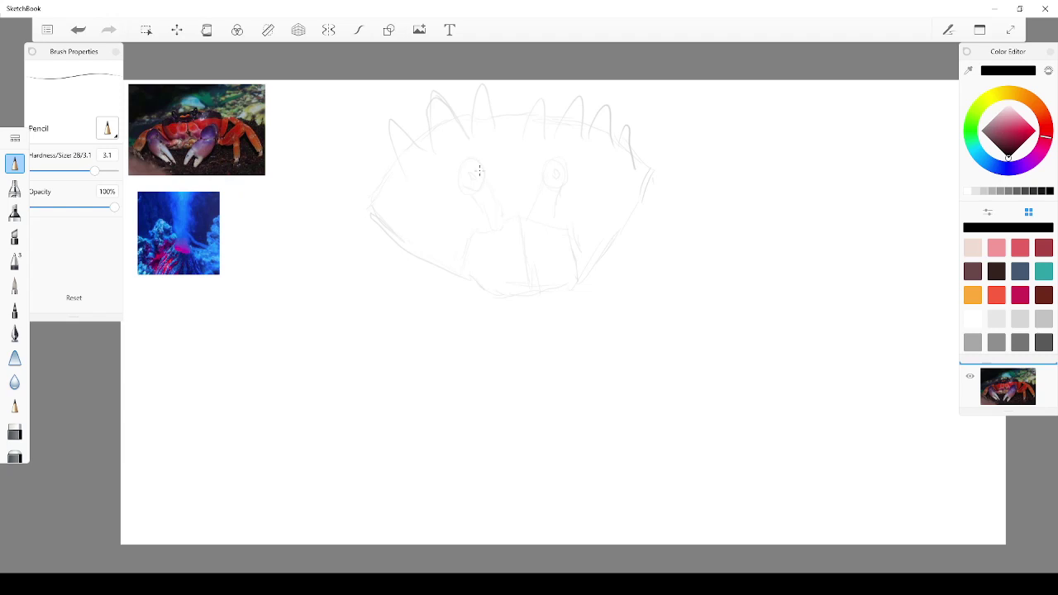
pyautogui.moveTo(473, 191)
pyautogui.mouseDown()
pyautogui.moveTo(461, 183)
pyautogui.moveTo(466, 159)
pyautogui.moveTo(487, 186)
pyautogui.moveTo(468, 192)
pyautogui.moveTo(479, 177)
pyautogui.mouseUp()
pyautogui.moveTo(543, 171)
pyautogui.mouseDown()
pyautogui.moveTo(550, 184)
pyautogui.moveTo(560, 162)
pyautogui.moveTo(566, 183)
pyautogui.moveTo(550, 169)
pyautogui.moveTo(557, 160)
pyautogui.mouseUp()
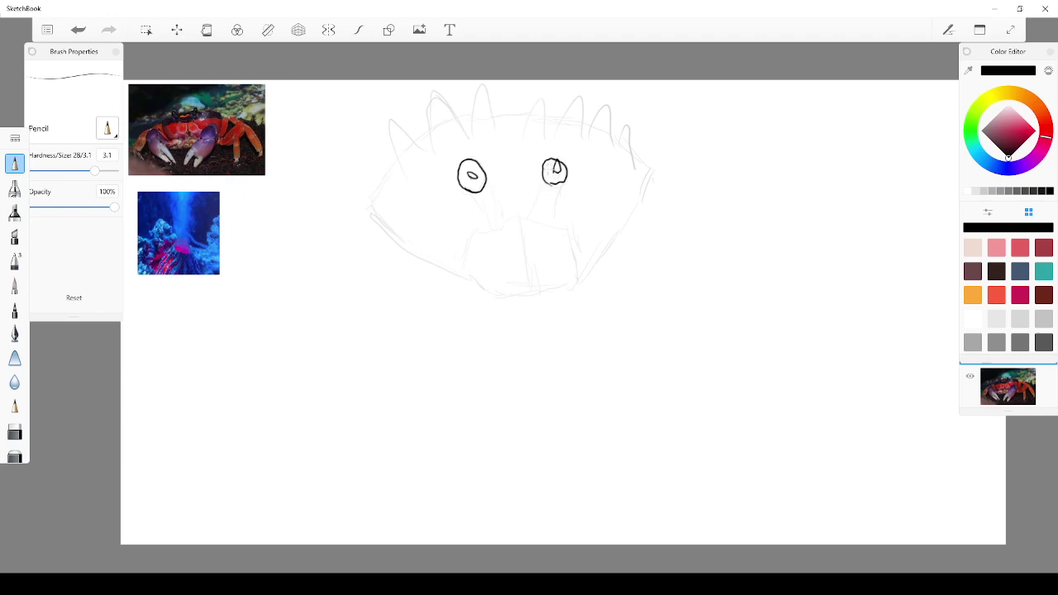
pyautogui.click(77, 31)
pyautogui.scroll(3, 534, 139)
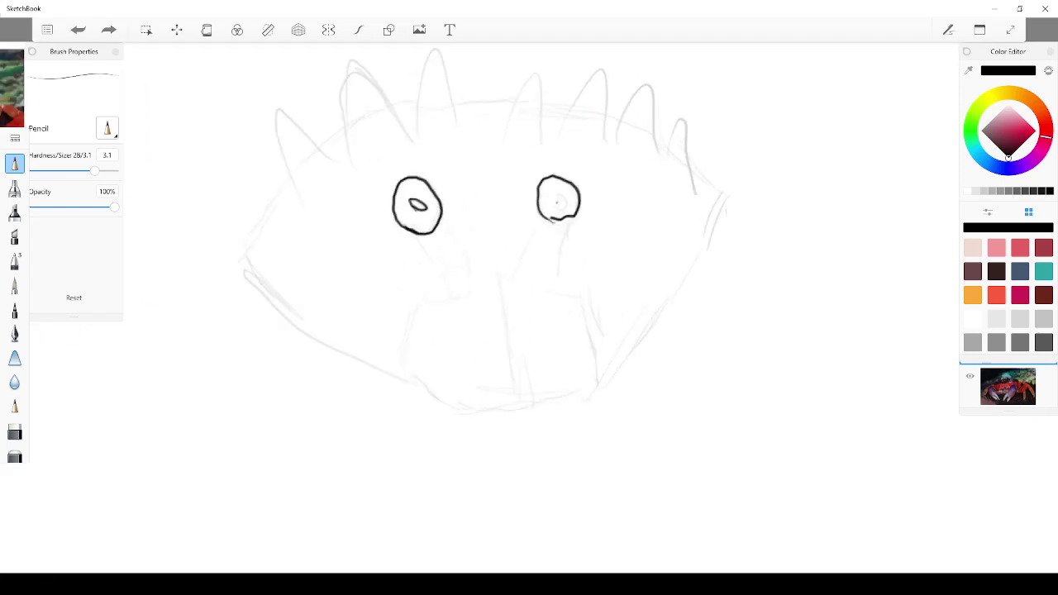
pyautogui.moveTo(557, 201)
pyautogui.mouseDown()
pyautogui.moveTo(525, 244)
pyautogui.moveTo(546, 217)
pyautogui.moveTo(531, 250)
pyautogui.moveTo(575, 217)
pyautogui.moveTo(559, 251)
pyautogui.mouseUp()
pyautogui.moveTo(549, 213); pyautogui.dragTo(559, 221)
pyautogui.moveTo(545, 266); pyautogui.dragTo(569, 215)
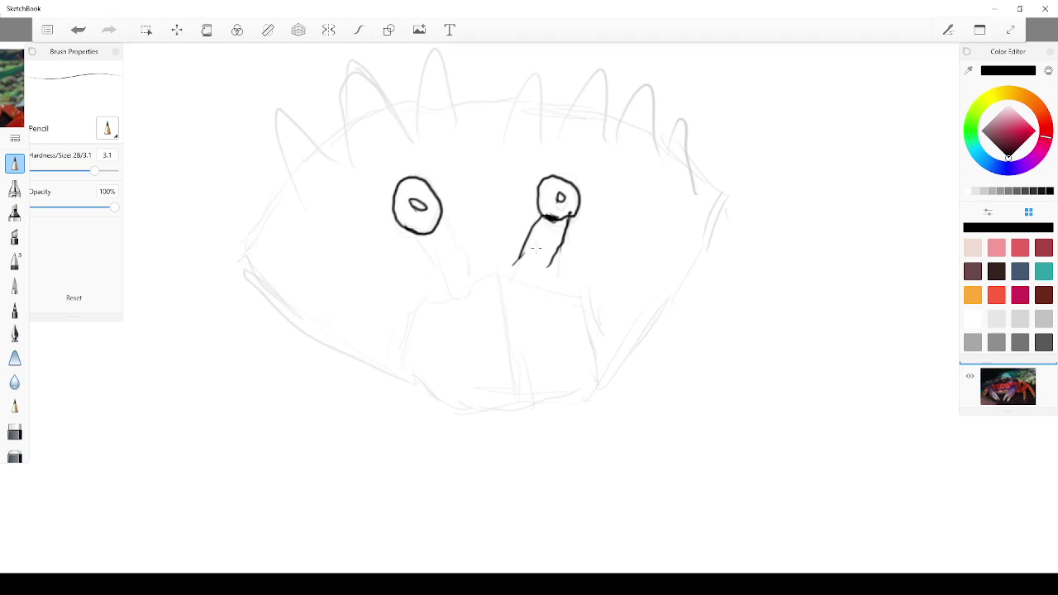
pyautogui.moveTo(528, 245)
pyautogui.mouseDown()
pyautogui.moveTo(558, 248)
pyautogui.moveTo(529, 237)
pyautogui.mouseUp()
pyautogui.moveTo(440, 223)
pyautogui.mouseDown()
pyautogui.moveTo(468, 266)
pyautogui.moveTo(542, 266)
pyautogui.moveTo(509, 276)
pyautogui.moveTo(529, 265)
pyautogui.mouseUp()
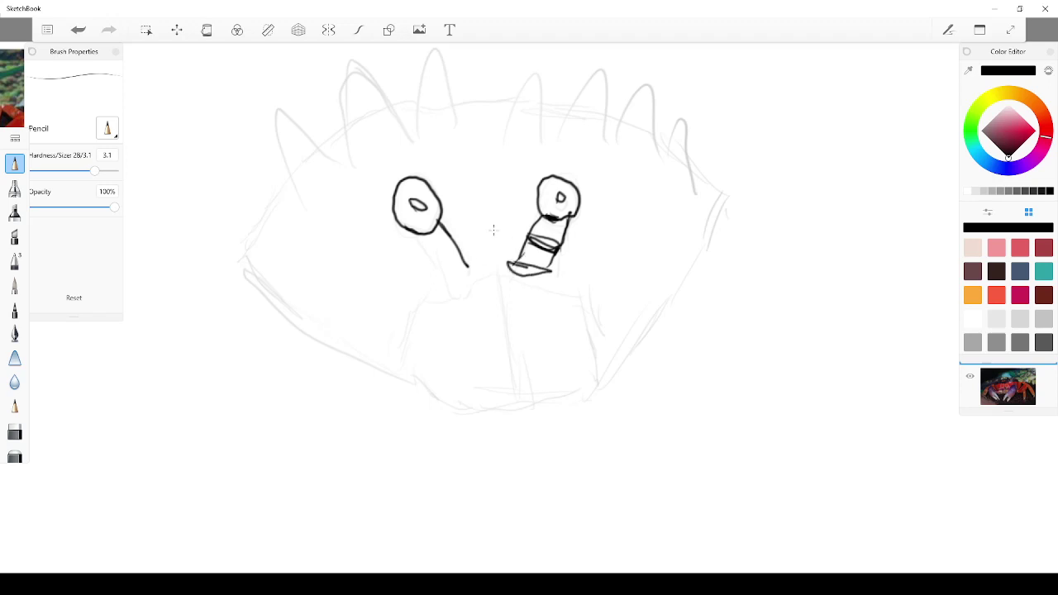
pyautogui.click(80, 33)
pyautogui.moveTo(518, 248)
pyautogui.mouseDown()
pyautogui.moveTo(545, 264)
pyautogui.moveTo(514, 272)
pyautogui.moveTo(537, 256)
pyautogui.moveTo(548, 264)
pyautogui.moveTo(514, 257)
pyautogui.mouseUp()
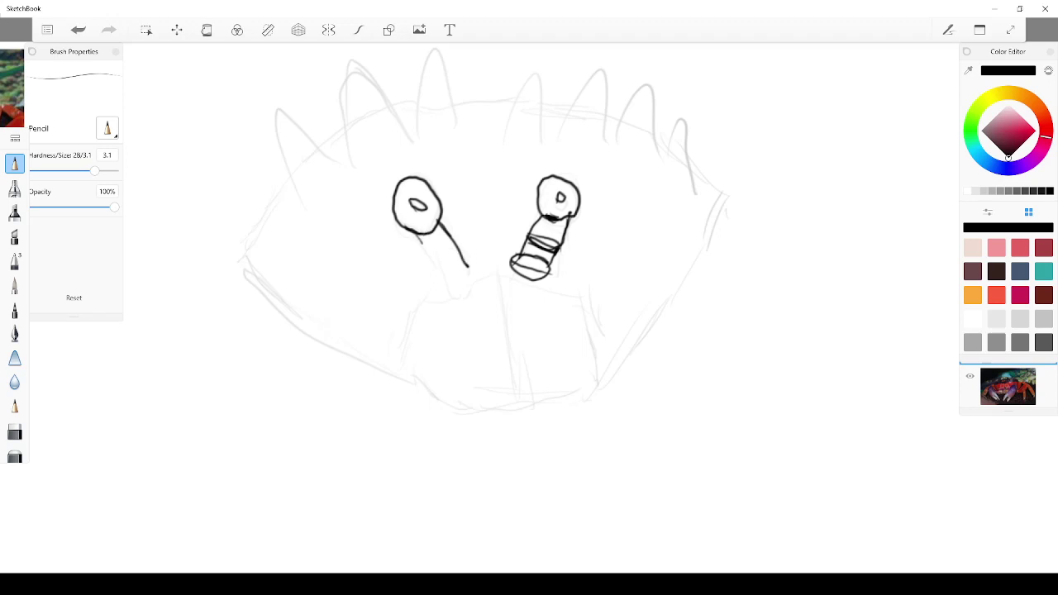
pyautogui.moveTo(421, 234); pyautogui.dragTo(436, 268)
pyautogui.moveTo(438, 261); pyautogui.dragTo(466, 271)
pyautogui.click(70, 31)
pyautogui.click(69, 33)
pyautogui.click(69, 33)
pyautogui.click(69, 35)
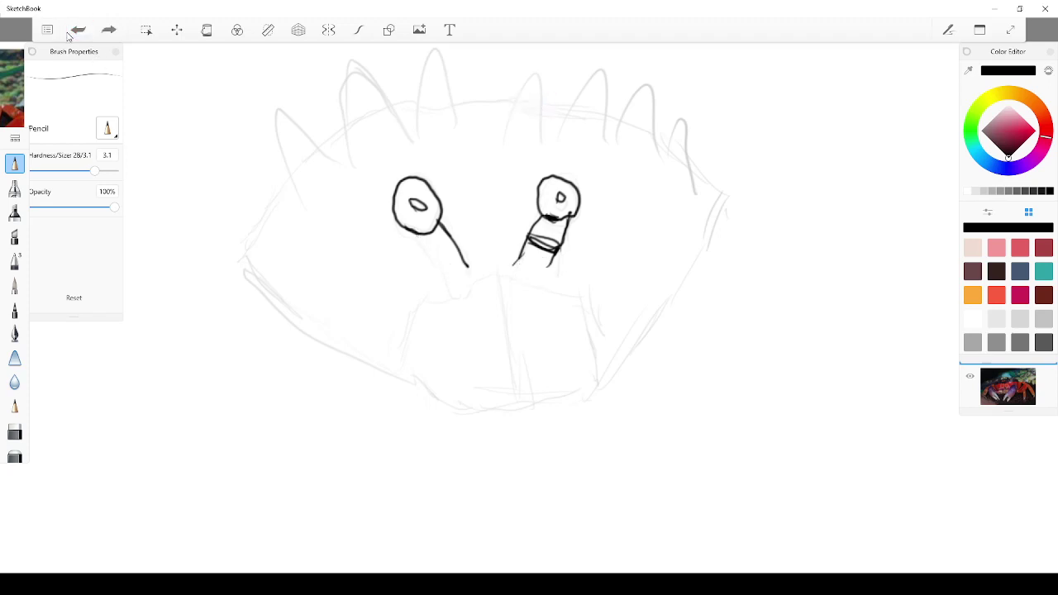
pyautogui.click(71, 33)
pyautogui.click(71, 34)
pyautogui.click(73, 35)
pyautogui.click(74, 35)
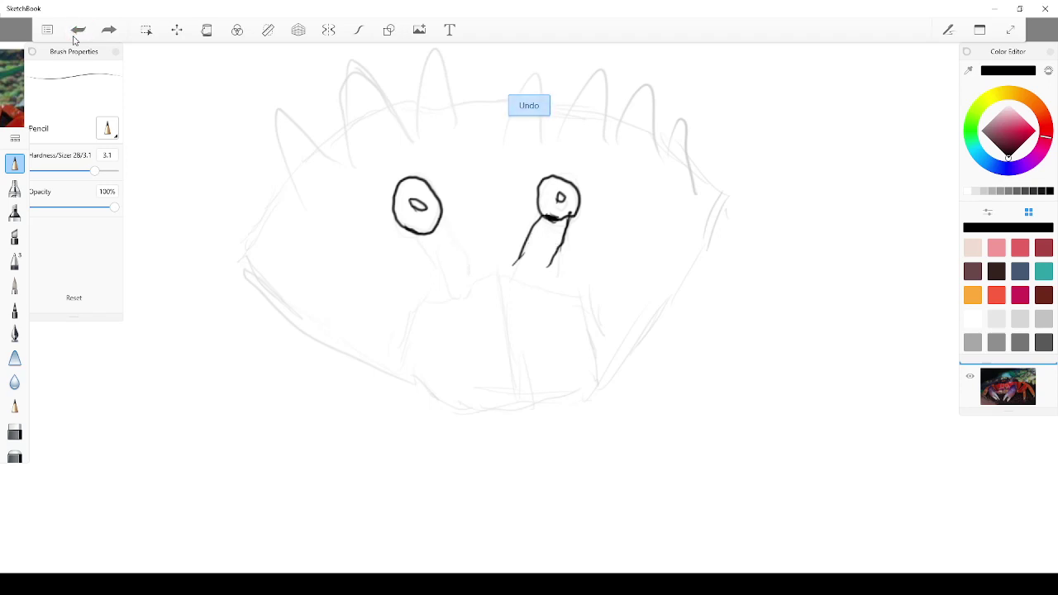
# Examine the crab's eyes and shell up close in the reference photo
pyautogui.scroll(-5, 142, 358)
pyautogui.scroll(4, 113, 405)
pyautogui.scroll(-3, 99, 395)
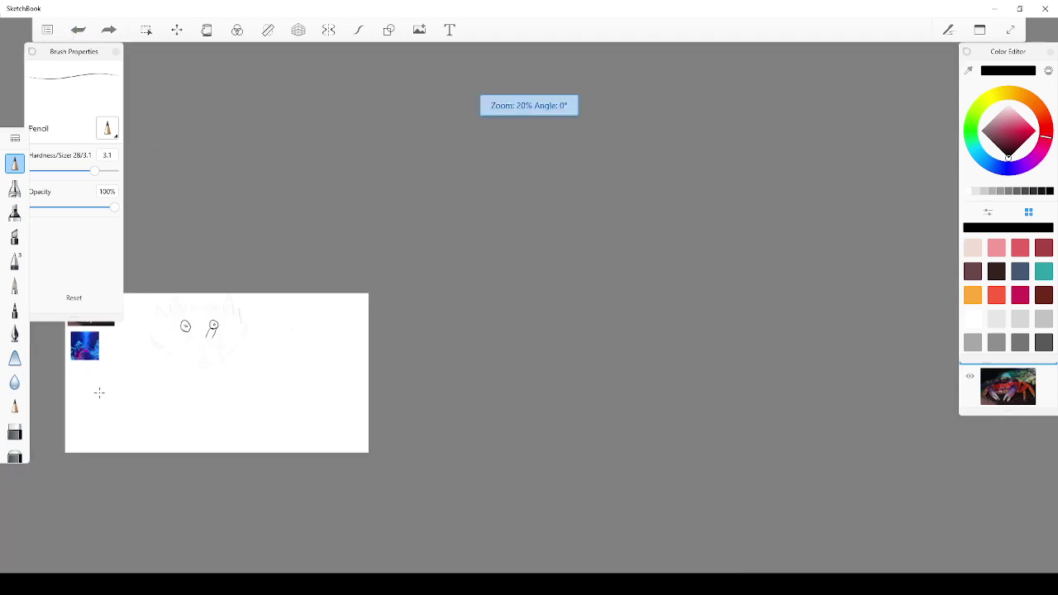
pyautogui.scroll(5, 66, 347)
pyautogui.scroll(5, 140, 248)
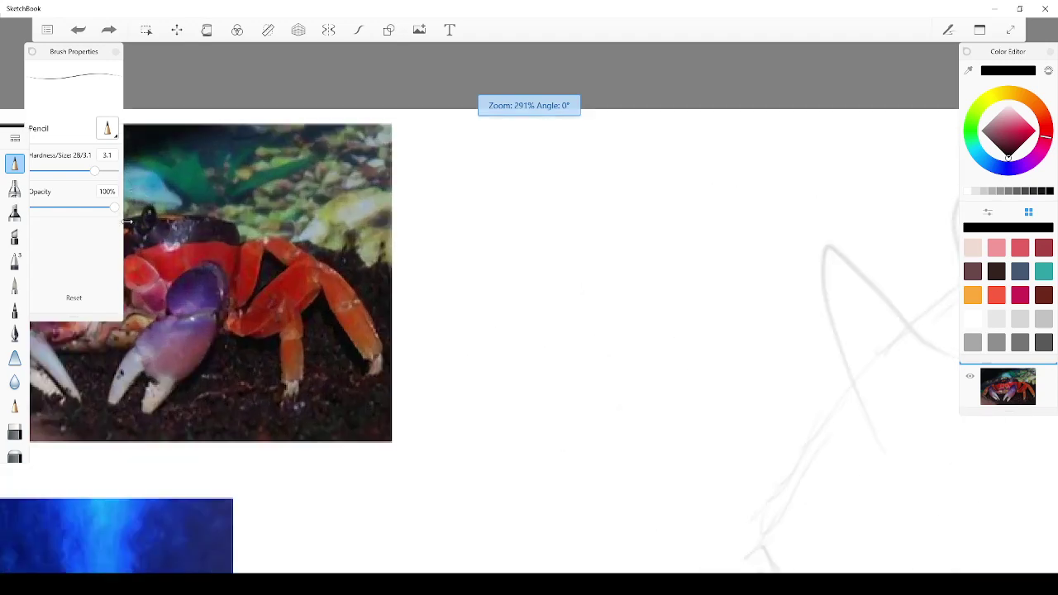
pyautogui.scroll(2, 142, 250)
pyautogui.scroll(-6, 142, 249)
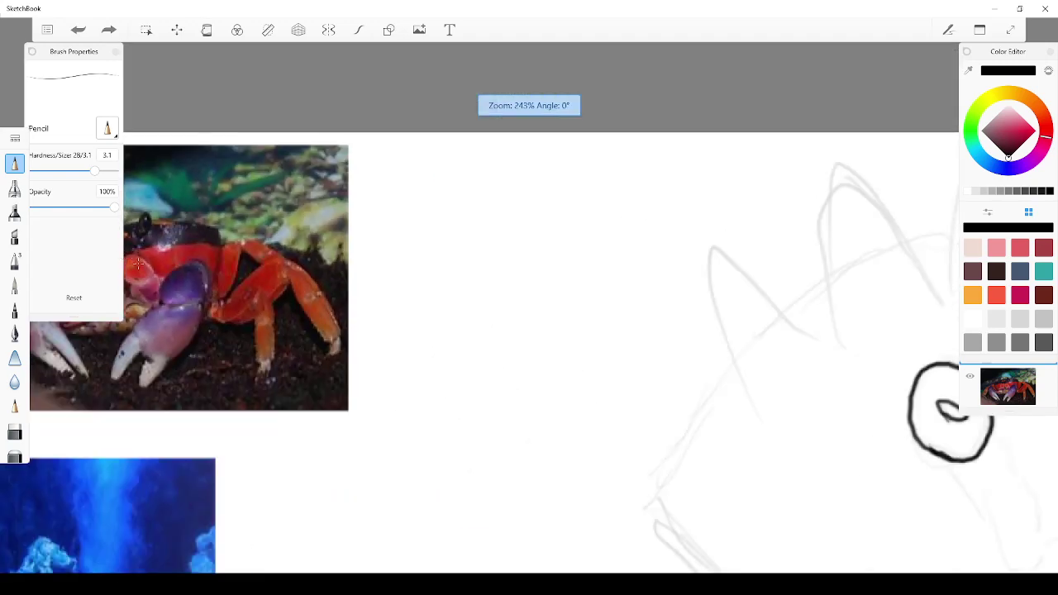
pyautogui.scroll(4, 424, 401)
pyautogui.scroll(1, 526, 259)
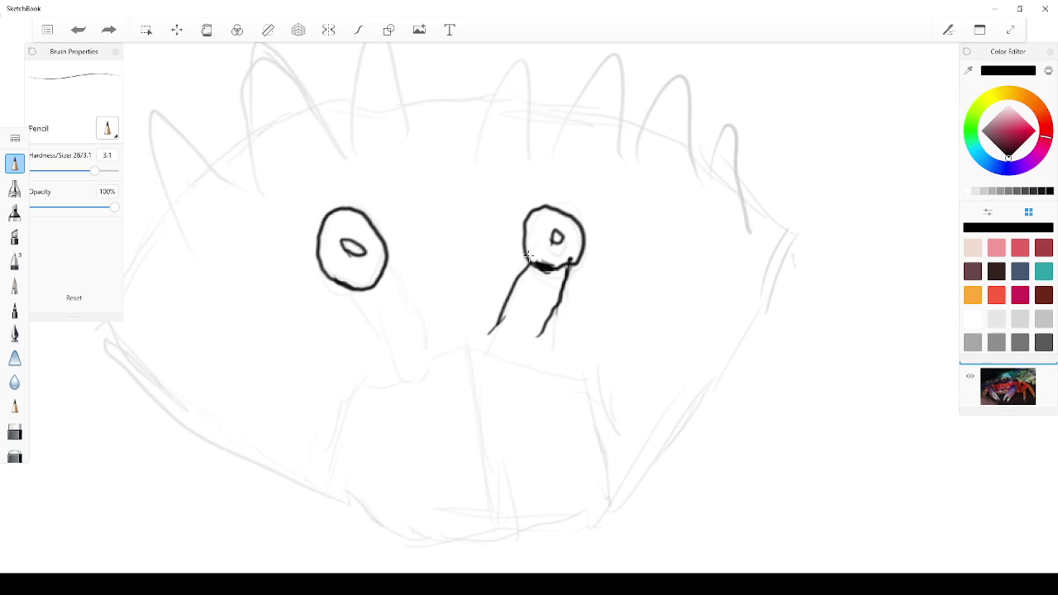
# Close the base of the right eye stalk with a rounded end and add a short upright line above the eye
pyautogui.moveTo(494, 329)
pyautogui.mouseDown()
pyautogui.moveTo(540, 339)
pyautogui.moveTo(508, 347)
pyautogui.moveTo(489, 333)
pyautogui.moveTo(499, 330)
pyautogui.mouseUp()
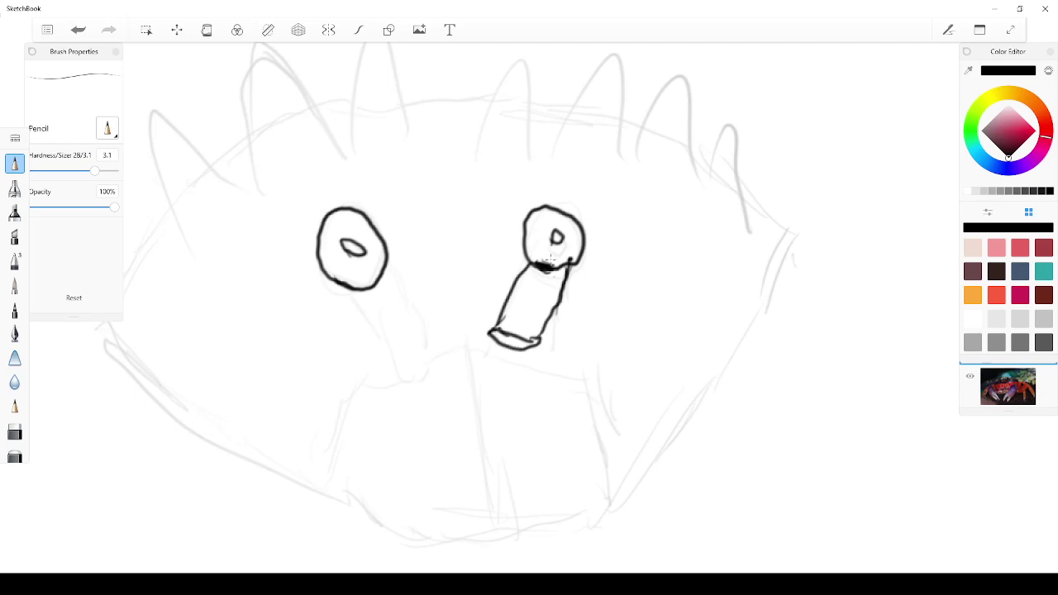
pyautogui.moveTo(524, 222); pyautogui.dragTo(529, 185)
pyautogui.moveTo(525, 237)
pyautogui.mouseDown()
pyautogui.moveTo(505, 195)
pyautogui.moveTo(519, 223)
pyautogui.moveTo(511, 216)
pyautogui.mouseUp()
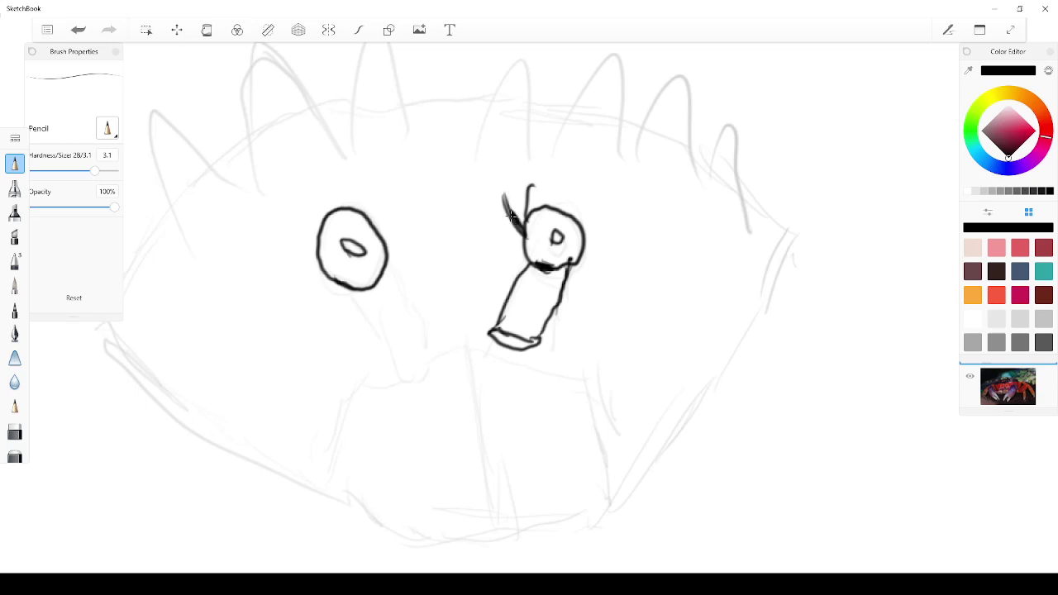
pyautogui.click(79, 30)
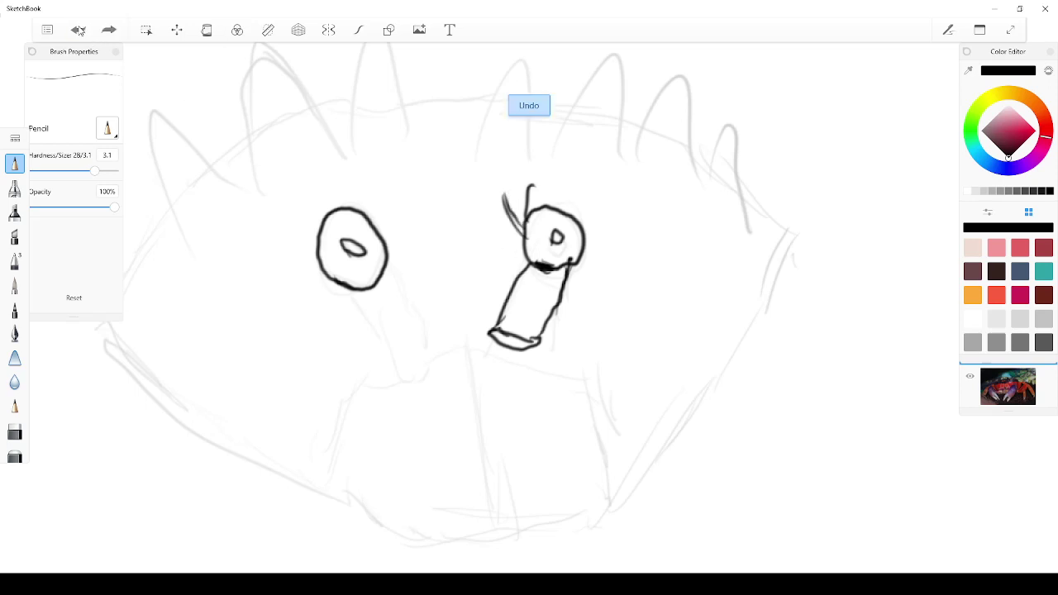
pyautogui.click(78, 30)
pyautogui.click(79, 31)
pyautogui.click(78, 32)
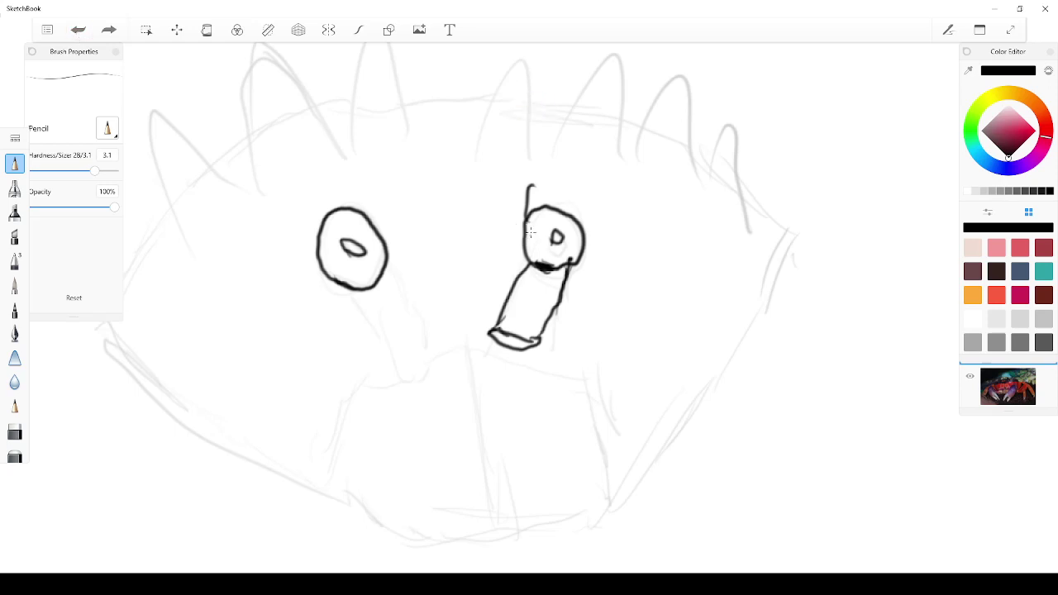
# Draw a rounded hood around the top of the right eye, topped with two pointed spikes
pyautogui.moveTo(528, 248)
pyautogui.mouseDown()
pyautogui.moveTo(503, 203)
pyautogui.moveTo(516, 170)
pyautogui.mouseUp()
pyautogui.moveTo(507, 220)
pyautogui.mouseDown()
pyautogui.moveTo(515, 169)
pyautogui.moveTo(531, 154)
pyautogui.moveTo(539, 163)
pyautogui.moveTo(551, 134)
pyautogui.moveTo(566, 163)
pyautogui.moveTo(533, 169)
pyautogui.moveTo(563, 163)
pyautogui.moveTo(589, 187)
pyautogui.moveTo(576, 248)
pyautogui.mouseUp()
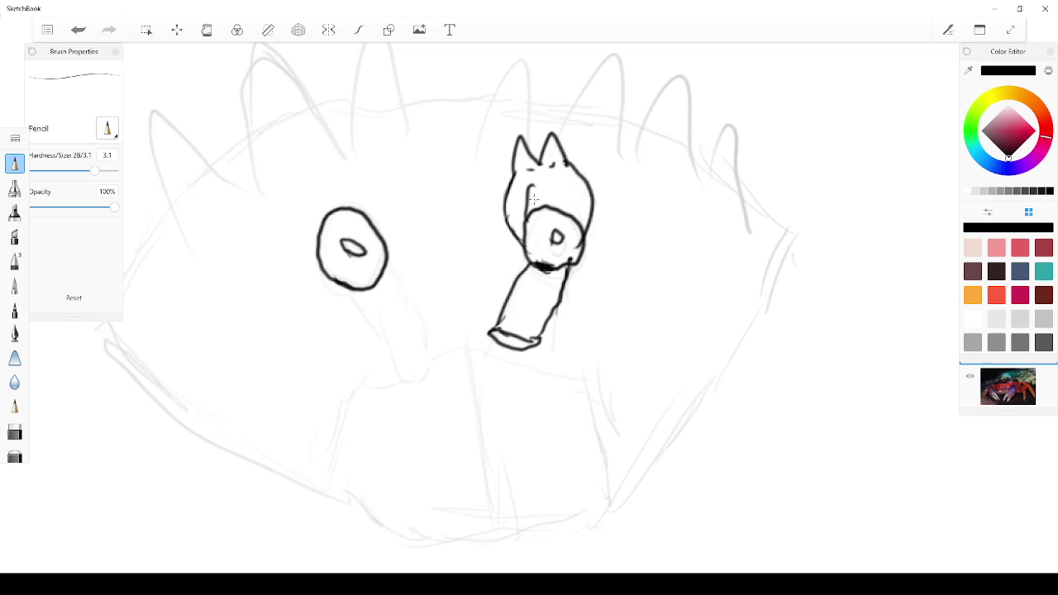
# Shade the gap inside the right eye's hood and draw a matching hood with two pointed spikes behind the left eye
pyautogui.moveTo(530, 194)
pyautogui.mouseDown()
pyautogui.moveTo(552, 185)
pyautogui.moveTo(526, 208)
pyautogui.moveTo(534, 183)
pyautogui.moveTo(542, 188)
pyautogui.moveTo(534, 182)
pyautogui.mouseUp()
pyautogui.moveTo(535, 192); pyautogui.dragTo(534, 172)
pyautogui.moveTo(339, 207)
pyautogui.mouseDown()
pyautogui.moveTo(312, 206)
pyautogui.moveTo(303, 225)
pyautogui.mouseUp()
pyautogui.moveTo(330, 283)
pyautogui.mouseDown()
pyautogui.moveTo(276, 241)
pyautogui.moveTo(268, 203)
pyautogui.moveTo(284, 215)
pyautogui.moveTo(292, 189)
pyautogui.moveTo(310, 187)
pyautogui.moveTo(278, 226)
pyautogui.mouseUp()
pyautogui.moveTo(306, 188)
pyautogui.mouseDown()
pyautogui.moveTo(352, 210)
pyautogui.moveTo(302, 183)
pyautogui.moveTo(329, 202)
pyautogui.mouseUp()
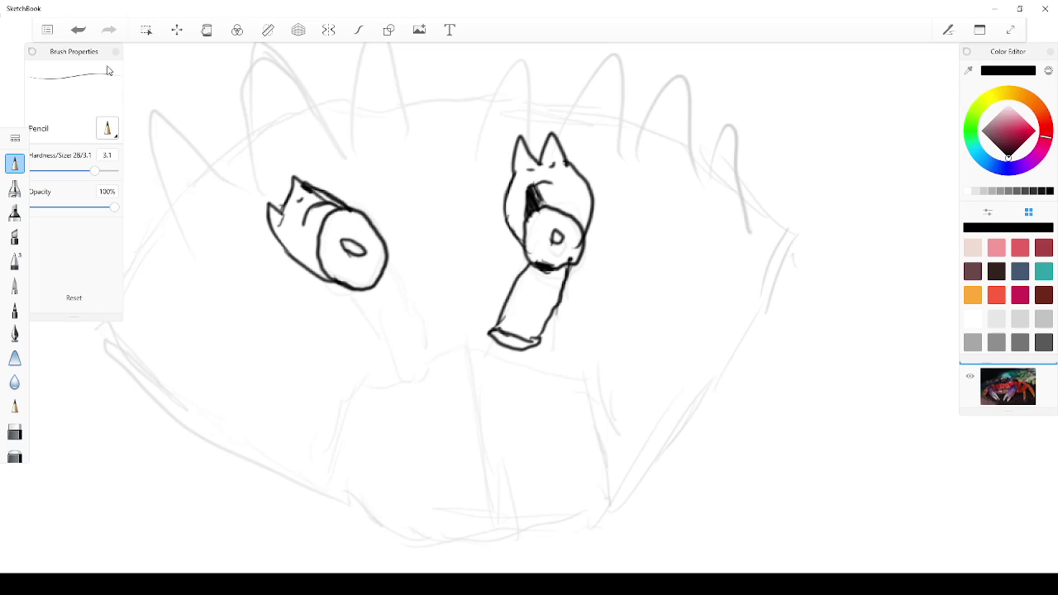
# Undo the last two strokes on the left eye's hood and redraw its upper edge as a thick dark line
pyautogui.click(79, 30)
pyautogui.click(79, 30)
pyautogui.moveTo(308, 182); pyautogui.dragTo(344, 205)
pyautogui.moveTo(331, 203); pyautogui.dragTo(339, 211)
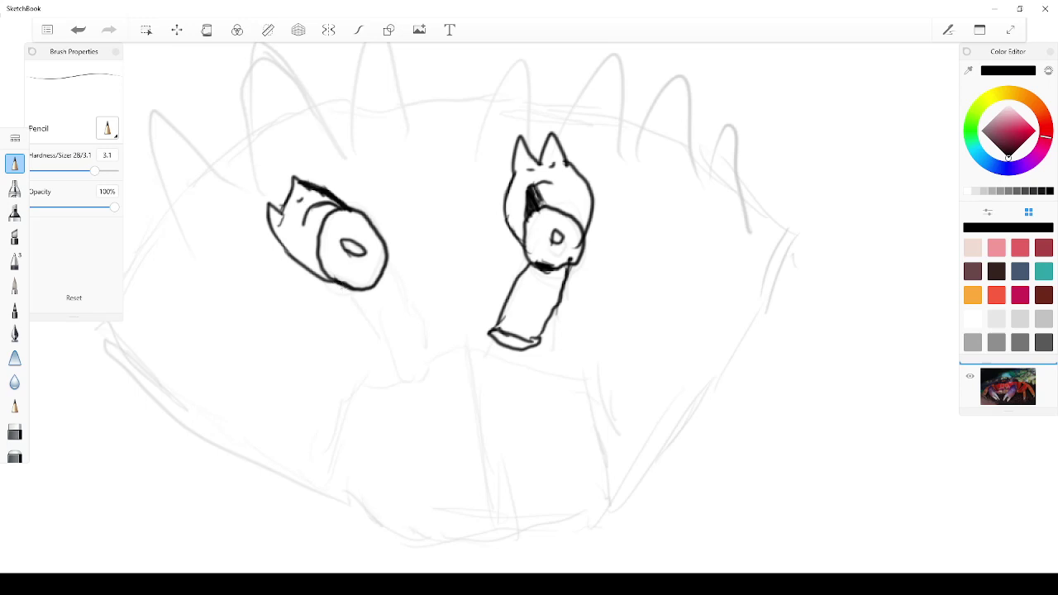
pyautogui.moveTo(343, 287)
pyautogui.mouseDown()
pyautogui.moveTo(374, 349)
pyautogui.moveTo(331, 281)
pyautogui.mouseUp()
pyautogui.click(77, 30)
pyautogui.moveTo(351, 511); pyautogui.dragTo(328, 459)
pyautogui.click(78, 30)
# Outline the left eye stalk with a rounded, double-lined base like the right one, and shade the gap inside the left eye's hood
pyautogui.moveTo(498, 323); pyautogui.dragTo(495, 332)
pyautogui.moveTo(360, 291)
pyautogui.mouseDown()
pyautogui.moveTo(374, 359)
pyautogui.moveTo(352, 293)
pyautogui.moveTo(364, 323)
pyautogui.mouseUp()
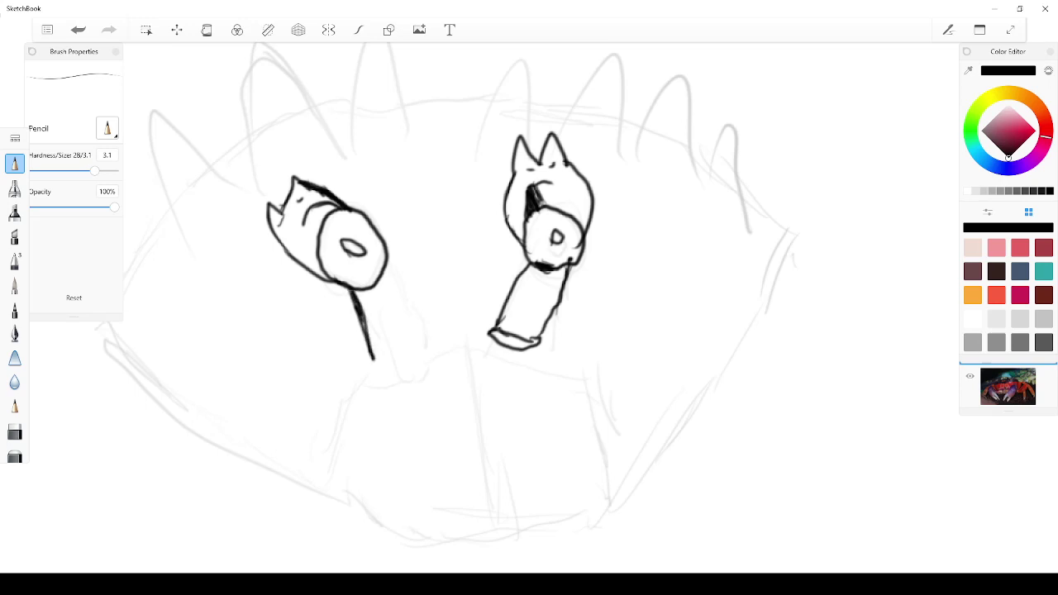
pyautogui.moveTo(382, 265)
pyautogui.mouseDown()
pyautogui.moveTo(409, 332)
pyautogui.moveTo(381, 358)
pyautogui.moveTo(410, 337)
pyautogui.moveTo(397, 371)
pyautogui.moveTo(367, 355)
pyautogui.moveTo(405, 353)
pyautogui.moveTo(375, 361)
pyautogui.mouseUp()
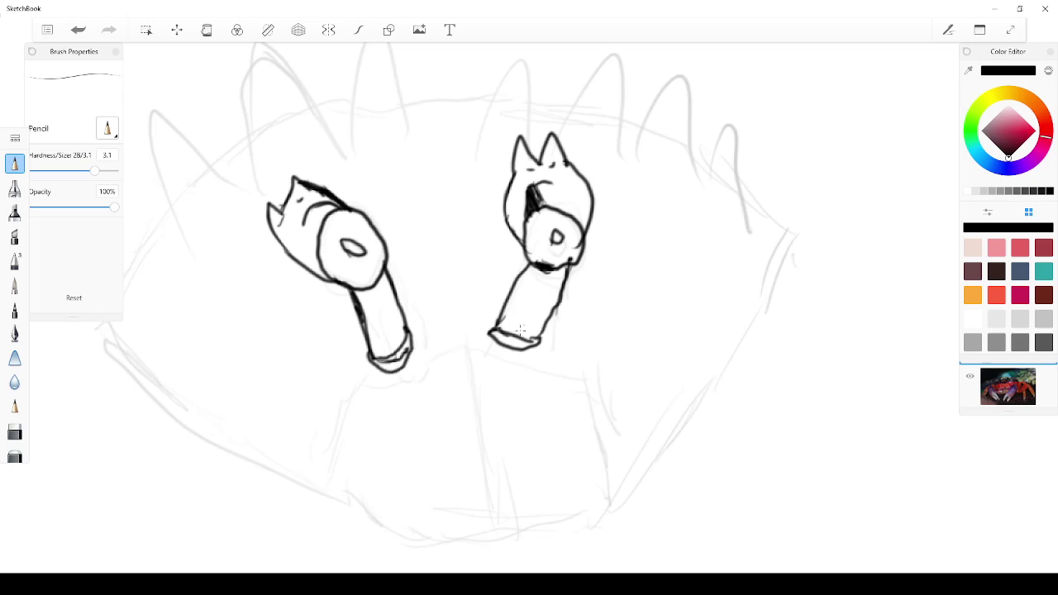
pyautogui.moveTo(498, 334); pyautogui.dragTo(536, 341)
pyautogui.moveTo(312, 225)
pyautogui.mouseDown()
pyautogui.moveTo(316, 208)
pyautogui.moveTo(337, 202)
pyautogui.moveTo(316, 209)
pyautogui.mouseUp()
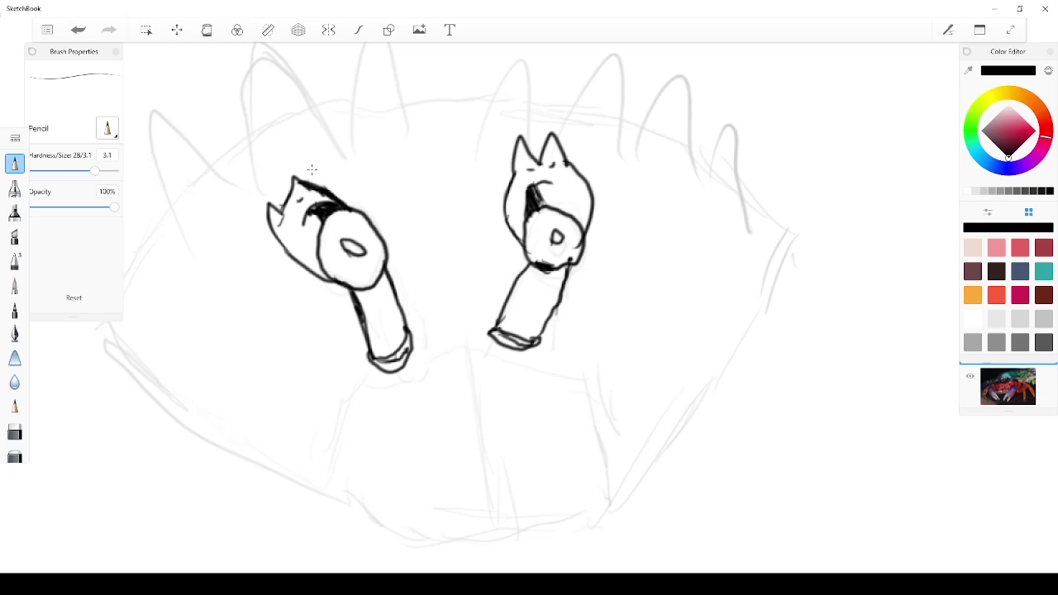
# Outline the left mouth plate below the left eye stalk as a rounded shape with a thick slanted inner edge
pyautogui.scroll(-7, 240, 347)
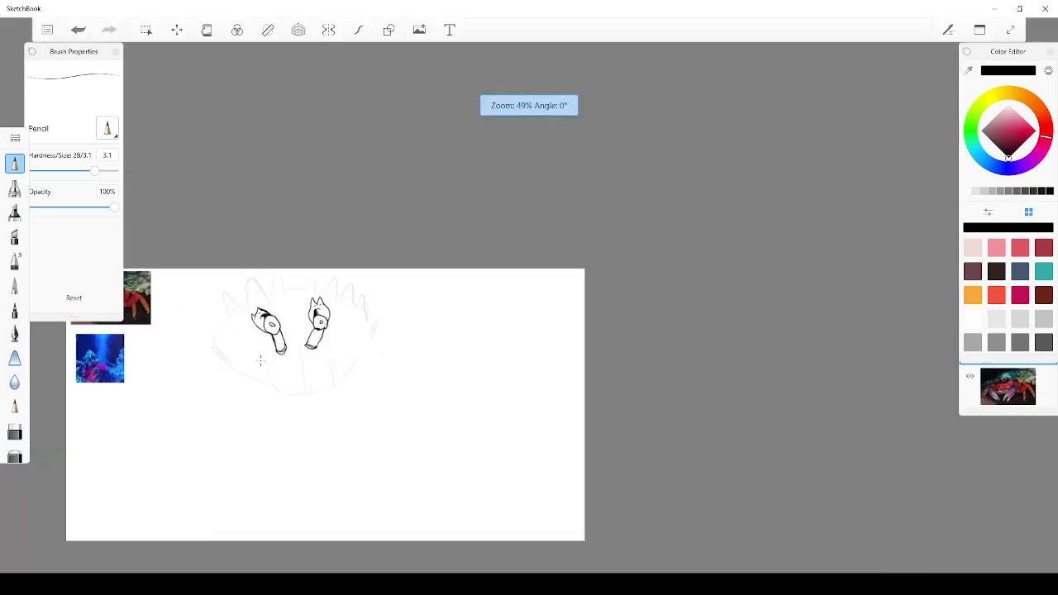
pyautogui.scroll(4, 185, 387)
pyautogui.scroll(2, 202, 306)
pyautogui.scroll(-3, 236, 289)
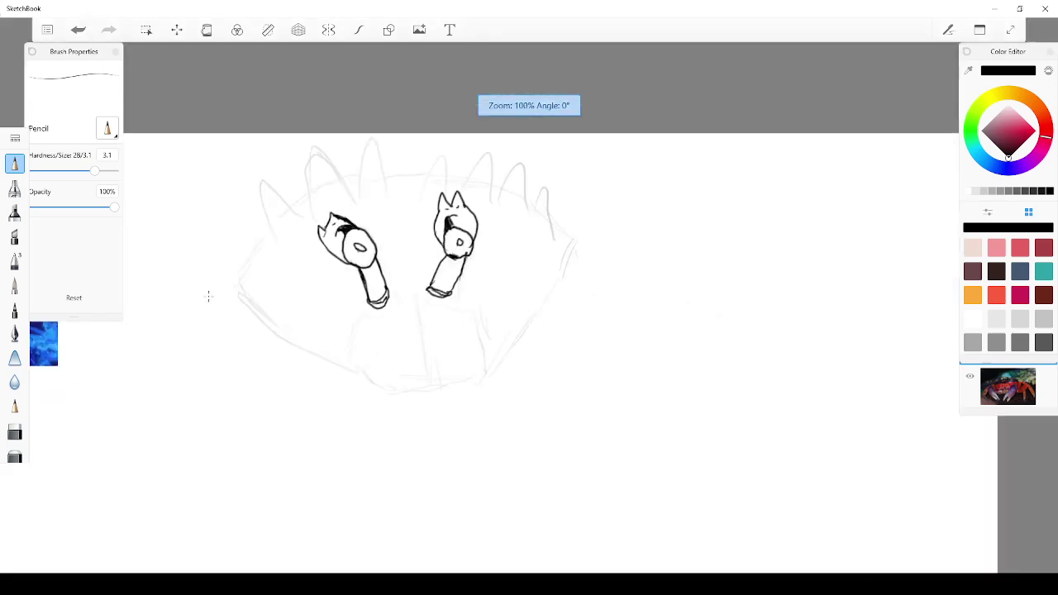
pyautogui.scroll(4, 207, 295)
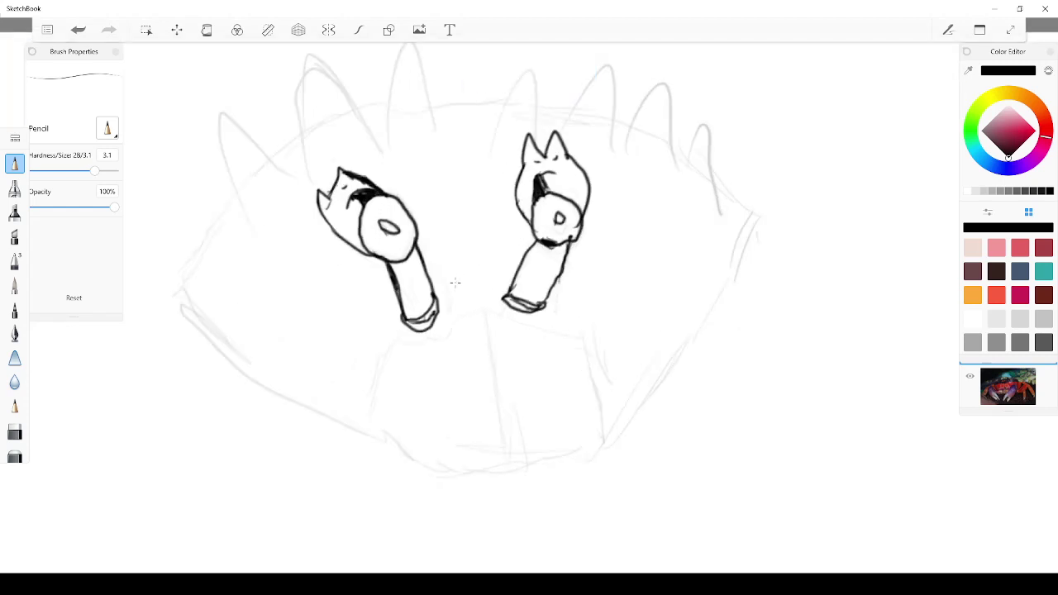
pyautogui.scroll(-1, 454, 288)
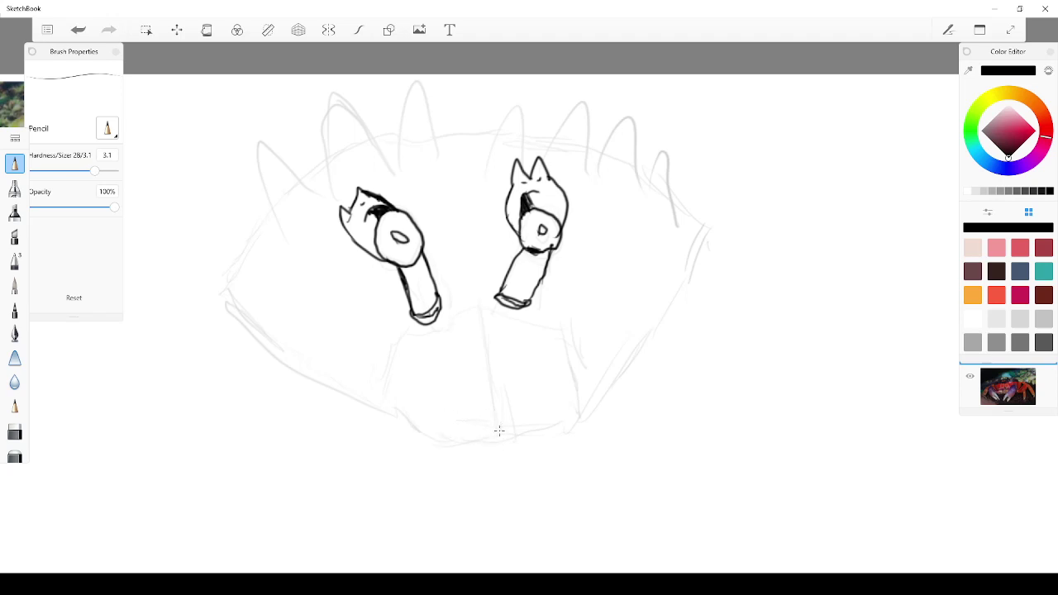
pyautogui.moveTo(489, 441)
pyautogui.mouseDown()
pyautogui.moveTo(447, 375)
pyautogui.moveTo(473, 414)
pyautogui.moveTo(464, 397)
pyautogui.mouseUp()
pyautogui.moveTo(488, 436)
pyautogui.mouseDown()
pyautogui.moveTo(429, 348)
pyautogui.moveTo(452, 379)
pyautogui.mouseUp()
pyautogui.moveTo(423, 347)
pyautogui.mouseDown()
pyautogui.moveTo(446, 370)
pyautogui.moveTo(420, 343)
pyautogui.moveTo(394, 356)
pyautogui.moveTo(412, 345)
pyautogui.mouseUp()
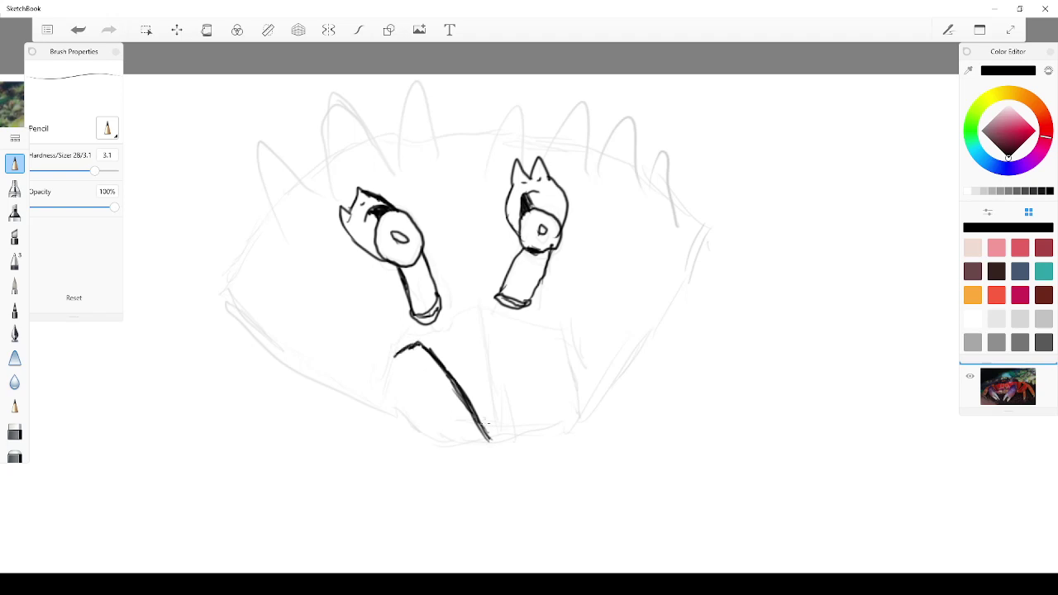
pyautogui.moveTo(490, 438)
pyautogui.mouseDown()
pyautogui.moveTo(436, 444)
pyautogui.moveTo(400, 410)
pyautogui.moveTo(391, 363)
pyautogui.moveTo(410, 417)
pyautogui.moveTo(394, 369)
pyautogui.mouseUp()
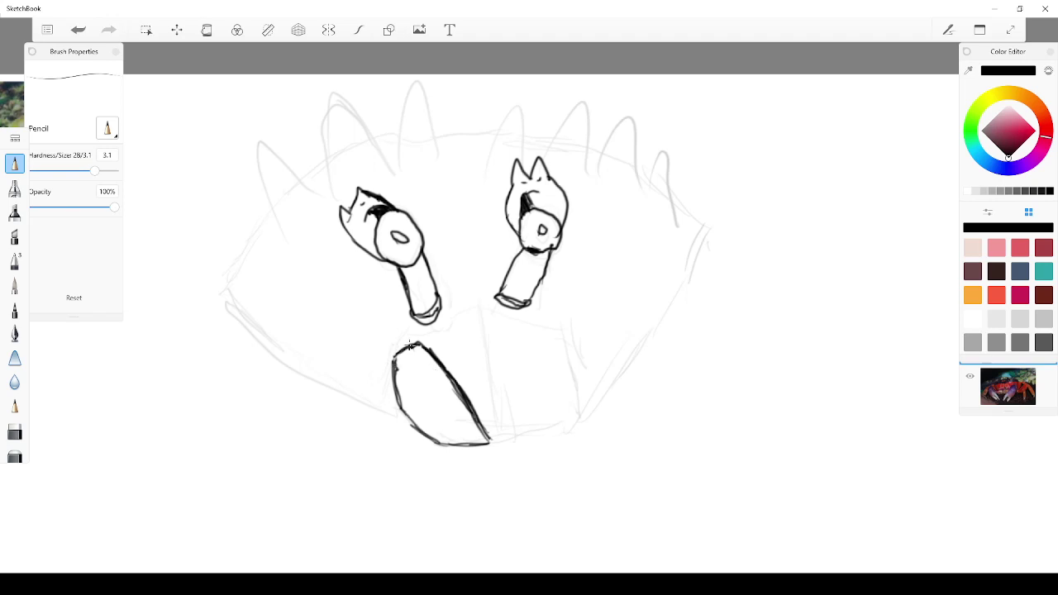
# Add a curved rim outside the left mouth plate and join the stalk bases with a line topped by three short creases
pyautogui.moveTo(410, 343); pyautogui.dragTo(418, 319)
pyautogui.moveTo(421, 437); pyautogui.dragTo(377, 392)
pyautogui.moveTo(422, 438)
pyautogui.mouseDown()
pyautogui.moveTo(374, 385)
pyautogui.moveTo(402, 425)
pyautogui.moveTo(373, 370)
pyautogui.moveTo(410, 431)
pyautogui.moveTo(385, 408)
pyautogui.moveTo(376, 377)
pyautogui.moveTo(384, 331)
pyautogui.moveTo(413, 314)
pyautogui.mouseUp()
pyautogui.moveTo(414, 431)
pyautogui.mouseDown()
pyautogui.moveTo(385, 396)
pyautogui.moveTo(381, 372)
pyautogui.moveTo(413, 313)
pyautogui.mouseUp()
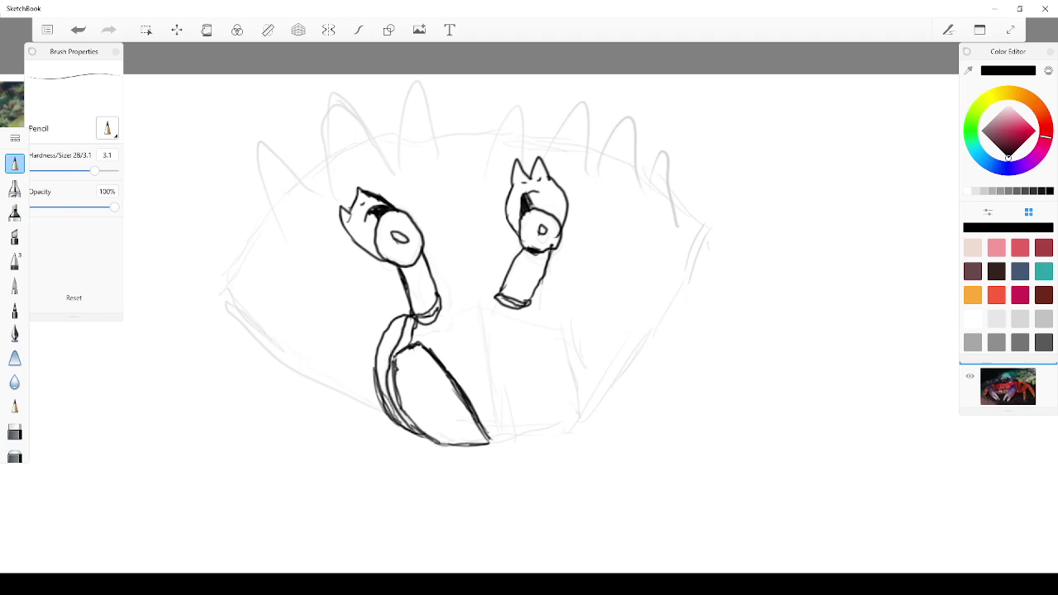
pyautogui.moveTo(439, 317); pyautogui.dragTo(510, 306)
pyautogui.moveTo(453, 291)
pyautogui.mouseDown()
pyautogui.moveTo(485, 289)
pyautogui.moveTo(471, 267)
pyautogui.mouseUp()
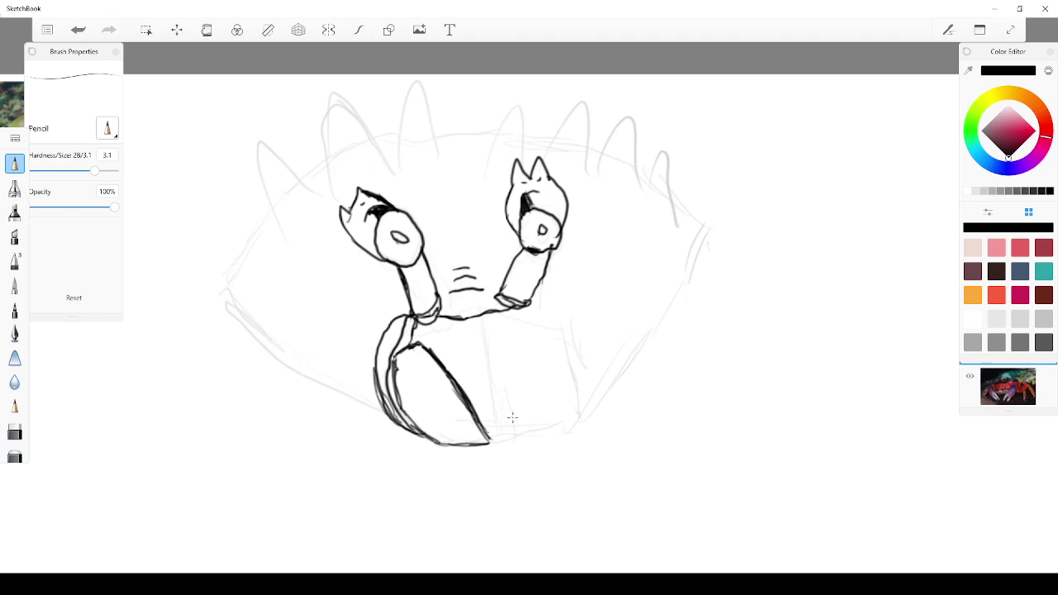
# Draw a boxy right mouth plate and a lip line connecting it to the left plate
pyautogui.moveTo(502, 440); pyautogui.dragTo(504, 357)
pyautogui.moveTo(509, 397)
pyautogui.mouseDown()
pyautogui.moveTo(510, 348)
pyautogui.moveTo(510, 419)
pyautogui.mouseUp()
pyautogui.moveTo(428, 347)
pyautogui.mouseDown()
pyautogui.moveTo(522, 350)
pyautogui.moveTo(555, 331)
pyautogui.moveTo(573, 424)
pyautogui.moveTo(505, 435)
pyautogui.moveTo(552, 425)
pyautogui.mouseUp()
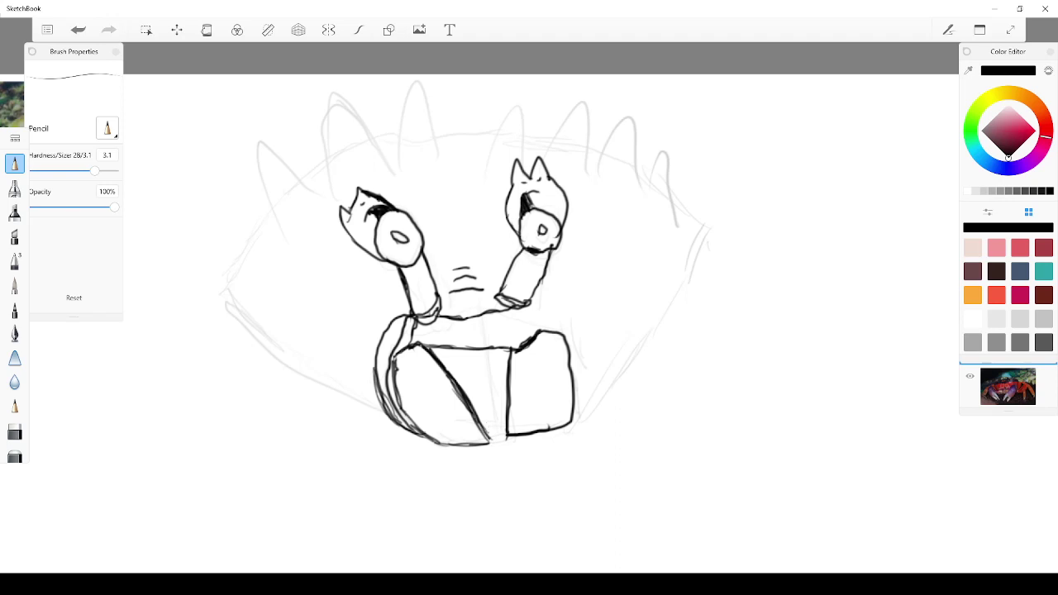
# Draw a curved, pointed tongue with a centre line hanging down between the two mouth plates
pyautogui.moveTo(488, 440); pyautogui.dragTo(514, 438)
pyautogui.moveTo(474, 411); pyautogui.dragTo(503, 474)
pyautogui.moveTo(514, 437)
pyautogui.mouseDown()
pyautogui.moveTo(519, 446)
pyautogui.moveTo(476, 494)
pyautogui.moveTo(493, 433)
pyautogui.moveTo(509, 492)
pyautogui.moveTo(504, 458)
pyautogui.moveTo(474, 413)
pyautogui.moveTo(510, 422)
pyautogui.moveTo(491, 438)
pyautogui.moveTo(496, 422)
pyautogui.mouseUp()
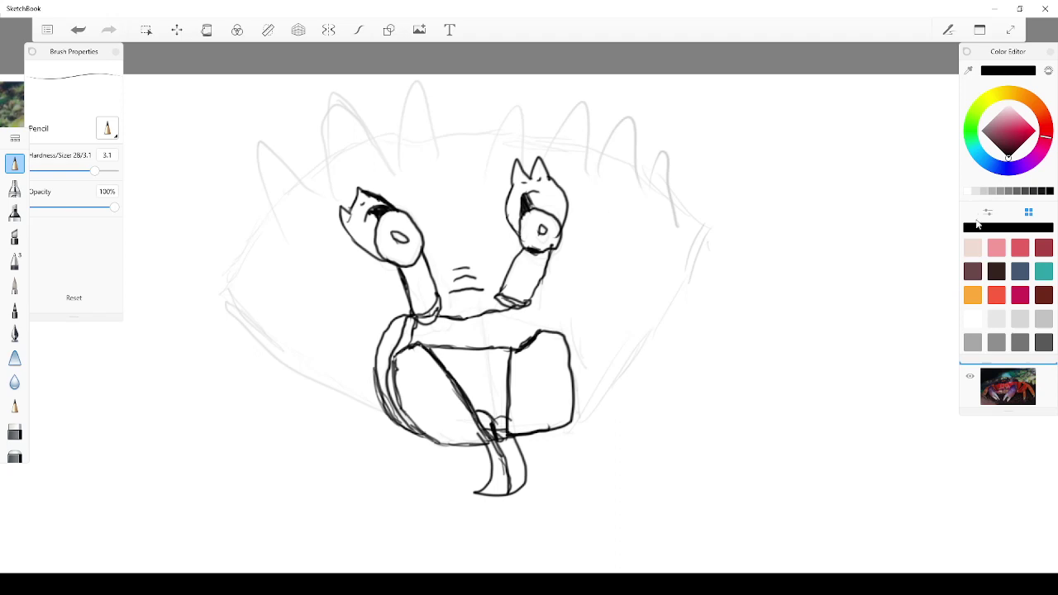
# Erase the overlapping lines at the tongue's root with the transparent colour and draw two small points there in black
pyautogui.click(1048, 71)
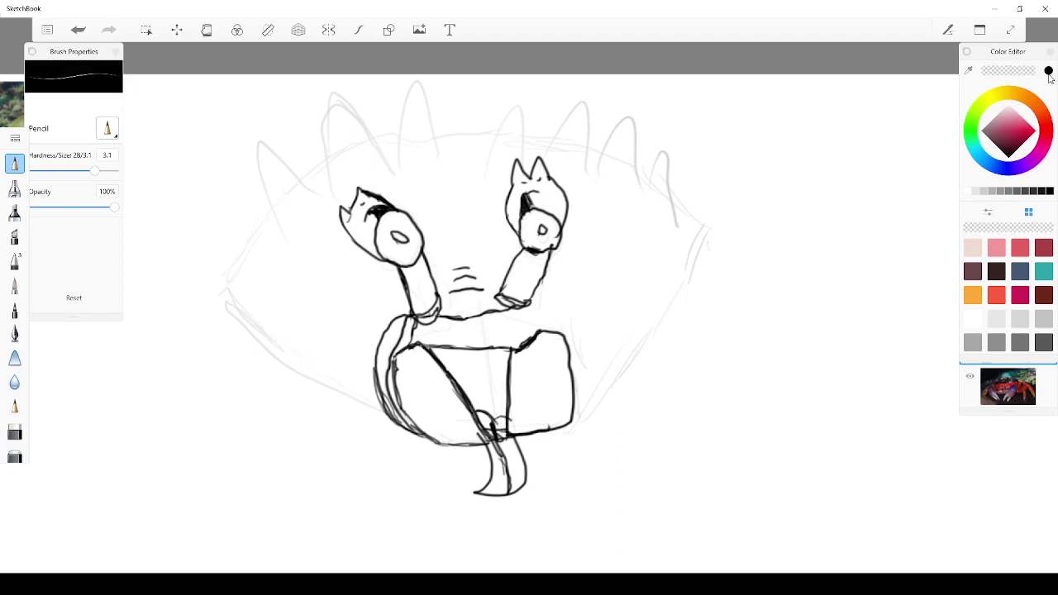
pyautogui.moveTo(503, 428)
pyautogui.mouseDown()
pyautogui.moveTo(502, 439)
pyautogui.moveTo(489, 429)
pyautogui.moveTo(482, 440)
pyautogui.moveTo(484, 430)
pyautogui.mouseUp()
pyautogui.click(1049, 71)
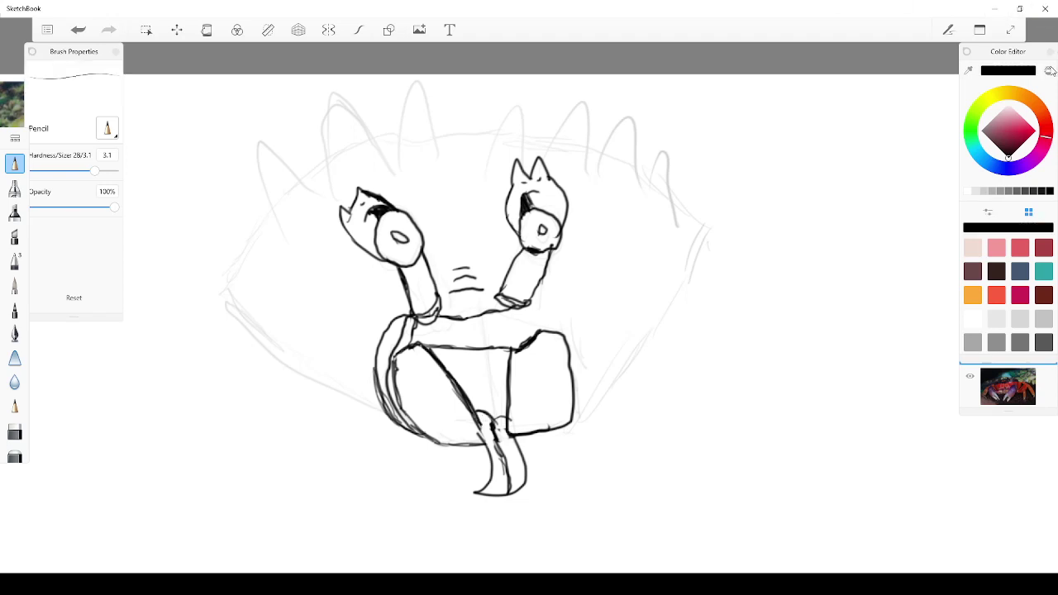
pyautogui.moveTo(481, 425); pyautogui.dragTo(484, 441)
pyautogui.moveTo(472, 406)
pyautogui.mouseDown()
pyautogui.moveTo(481, 402)
pyautogui.moveTo(487, 414)
pyautogui.moveTo(496, 397)
pyautogui.moveTo(497, 416)
pyautogui.mouseUp()
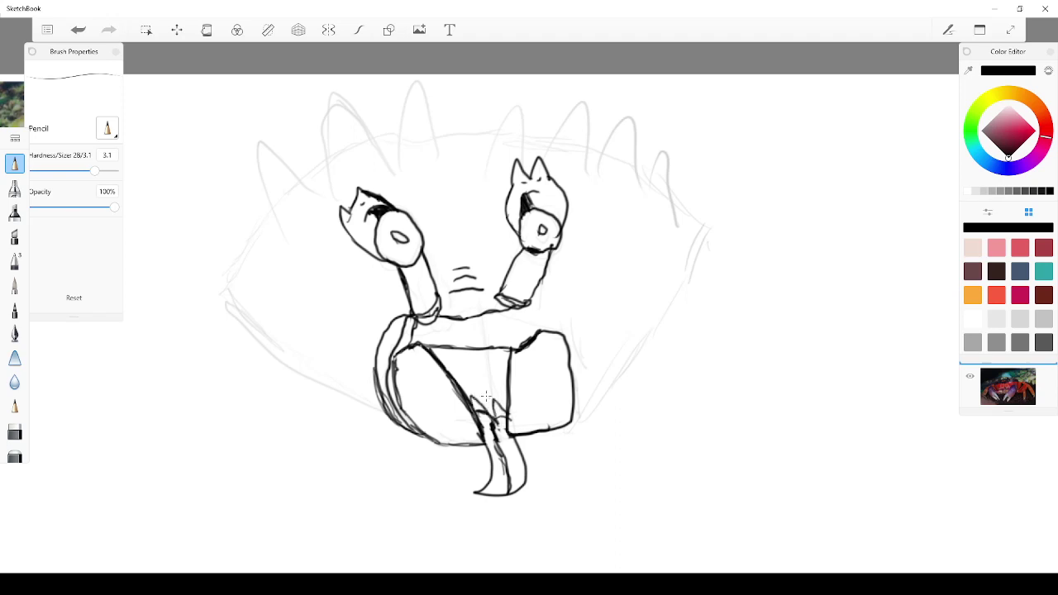
# Draw a row of pointed teeth under the lip line, with long vertical strokes running down to the tongue
pyautogui.moveTo(444, 353)
pyautogui.mouseDown()
pyautogui.moveTo(450, 364)
pyautogui.moveTo(475, 365)
pyautogui.mouseUp()
pyautogui.click(83, 31)
pyautogui.moveTo(457, 344)
pyautogui.mouseDown()
pyautogui.moveTo(468, 364)
pyautogui.moveTo(476, 347)
pyautogui.moveTo(491, 362)
pyautogui.moveTo(495, 350)
pyautogui.moveTo(514, 356)
pyautogui.mouseUp()
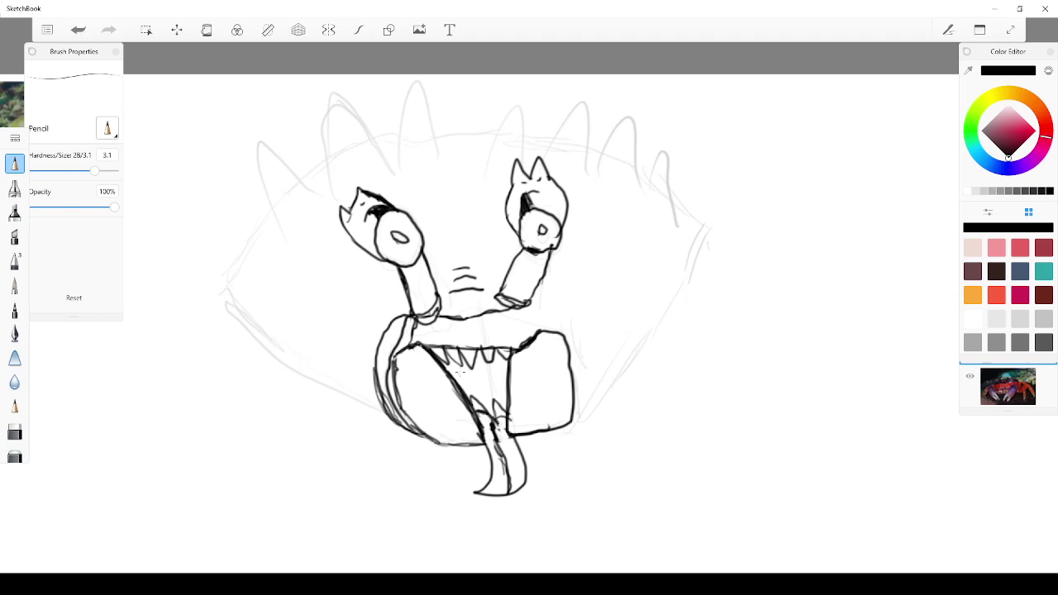
pyautogui.moveTo(471, 403); pyautogui.dragTo(475, 372)
pyautogui.moveTo(474, 409); pyautogui.dragTo(468, 367)
pyautogui.moveTo(494, 402); pyautogui.dragTo(487, 359)
pyautogui.moveTo(501, 408)
pyautogui.mouseDown()
pyautogui.moveTo(495, 360)
pyautogui.moveTo(494, 396)
pyautogui.mouseUp()
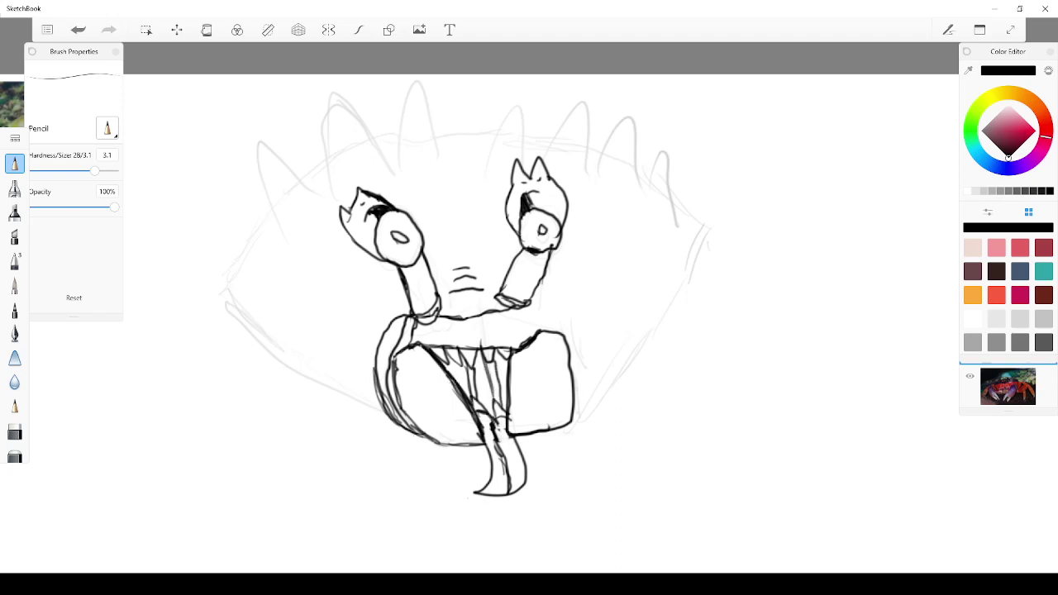
# Fill the gaps between the teeth inside the mouth with solid black
pyautogui.moveTo(459, 384)
pyautogui.mouseDown()
pyautogui.moveTo(441, 361)
pyautogui.moveTo(463, 363)
pyautogui.mouseUp()
pyautogui.moveTo(468, 402)
pyautogui.mouseDown()
pyautogui.moveTo(459, 381)
pyautogui.moveTo(481, 380)
pyautogui.moveTo(478, 370)
pyautogui.mouseUp()
pyautogui.moveTo(485, 382); pyautogui.dragTo(477, 362)
pyautogui.moveTo(481, 377); pyautogui.dragTo(475, 357)
pyautogui.moveTo(482, 373); pyautogui.dragTo(473, 349)
pyautogui.moveTo(486, 374); pyautogui.dragTo(477, 350)
pyautogui.moveTo(485, 369); pyautogui.dragTo(478, 353)
pyautogui.moveTo(484, 366)
pyautogui.mouseDown()
pyautogui.moveTo(475, 347)
pyautogui.moveTo(482, 370)
pyautogui.mouseUp()
pyautogui.moveTo(491, 388)
pyautogui.mouseDown()
pyautogui.moveTo(475, 374)
pyautogui.moveTo(483, 396)
pyautogui.moveTo(485, 382)
pyautogui.moveTo(514, 377)
pyautogui.mouseUp()
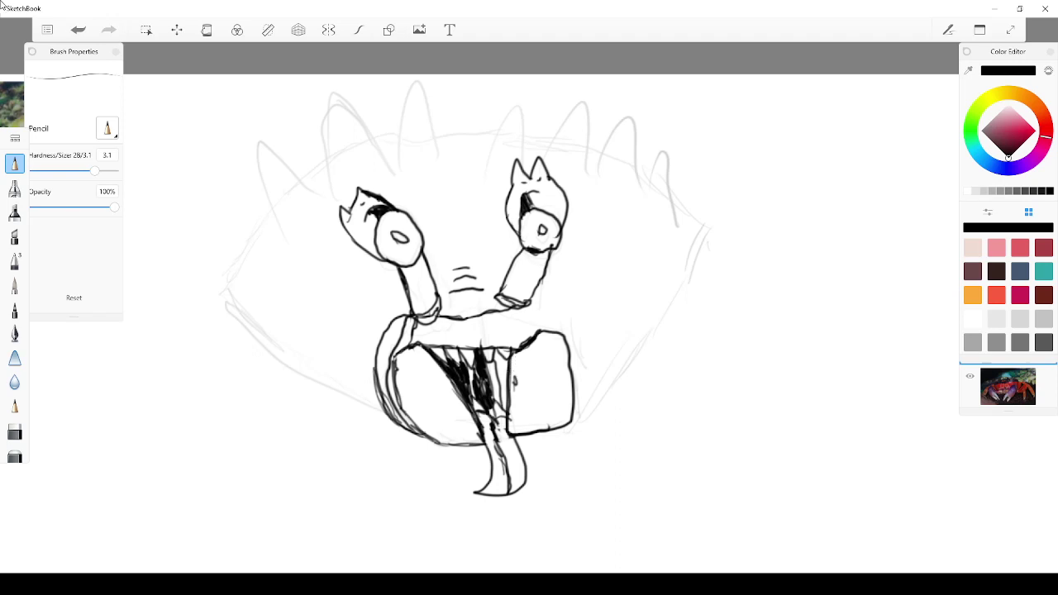
pyautogui.click(75, 31)
pyautogui.moveTo(496, 393)
pyautogui.mouseDown()
pyautogui.moveTo(496, 348)
pyautogui.moveTo(507, 363)
pyautogui.moveTo(497, 366)
pyautogui.moveTo(500, 409)
pyautogui.mouseUp()
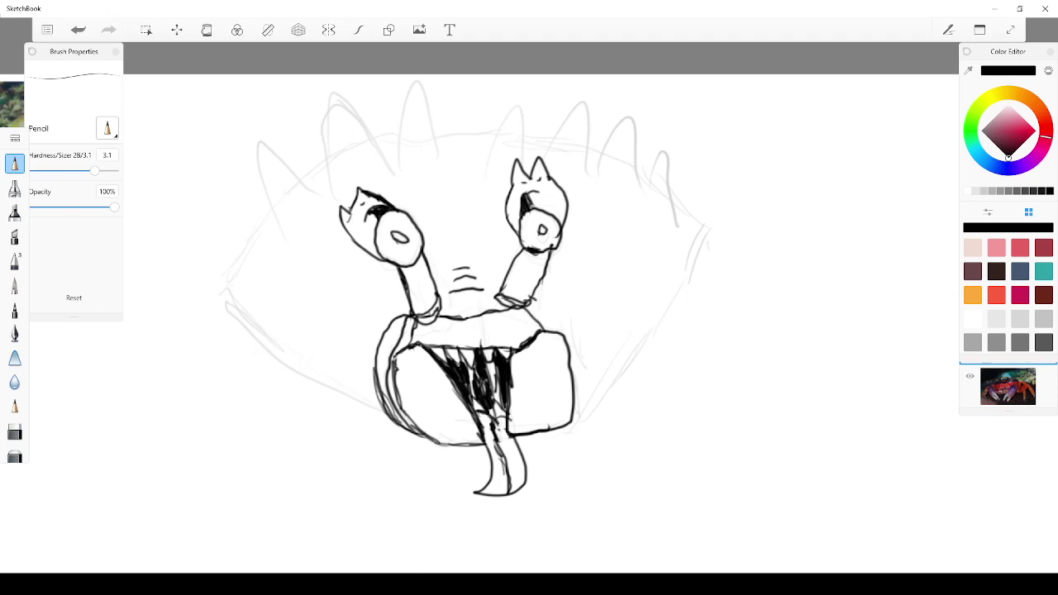
# Draw a curved double rim around the right mouth plate and outline the shell's jagged left side with a large spike
pyautogui.moveTo(537, 300)
pyautogui.mouseDown()
pyautogui.moveTo(578, 353)
pyautogui.moveTo(584, 408)
pyautogui.moveTo(566, 436)
pyautogui.mouseUp()
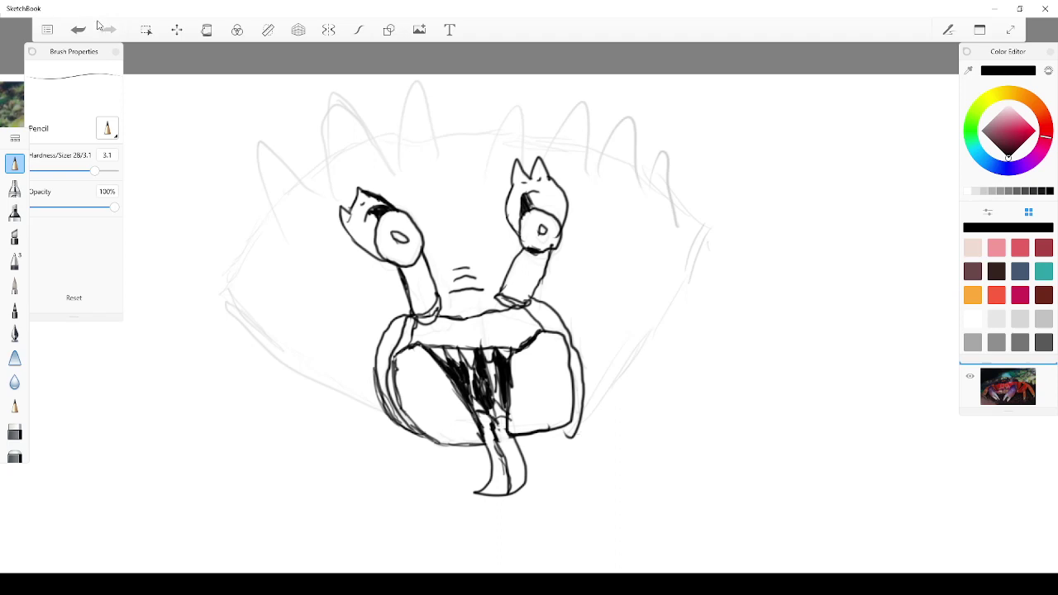
pyautogui.click(71, 30)
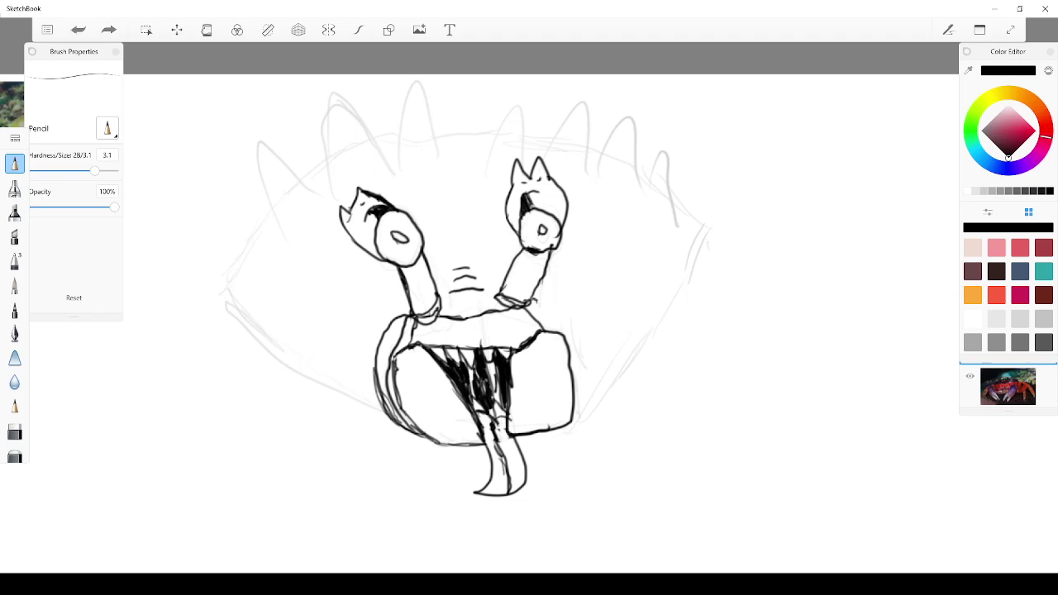
pyautogui.moveTo(529, 296)
pyautogui.mouseDown()
pyautogui.moveTo(582, 335)
pyautogui.moveTo(587, 429)
pyautogui.moveTo(567, 428)
pyautogui.moveTo(585, 402)
pyautogui.moveTo(580, 367)
pyautogui.moveTo(534, 313)
pyautogui.mouseUp()
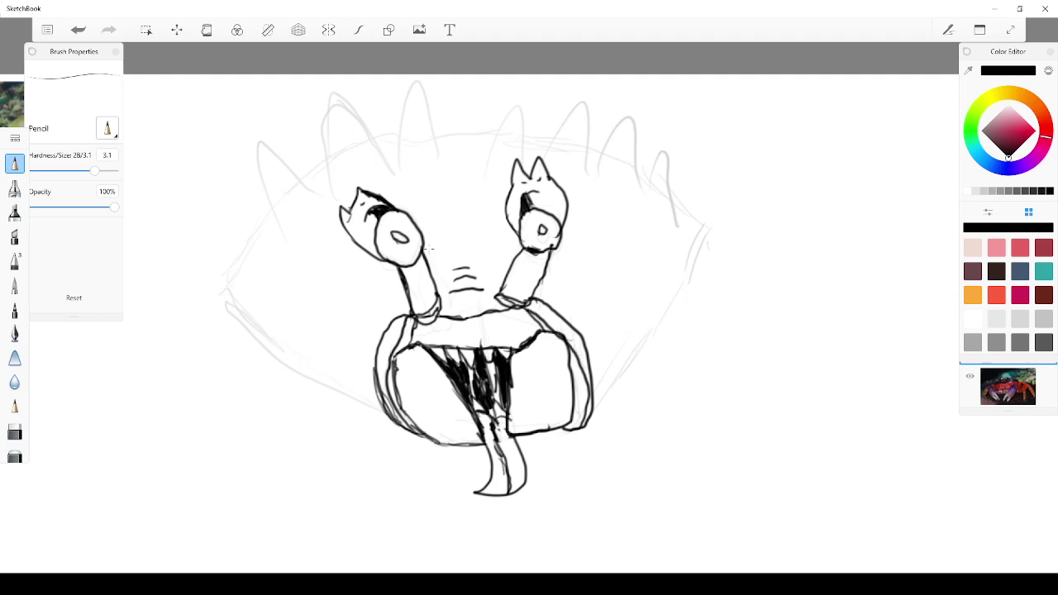
pyautogui.moveTo(392, 409)
pyautogui.mouseDown()
pyautogui.moveTo(280, 372)
pyautogui.moveTo(206, 296)
pyautogui.moveTo(266, 192)
pyautogui.moveTo(304, 178)
pyautogui.moveTo(330, 202)
pyautogui.mouseUp()
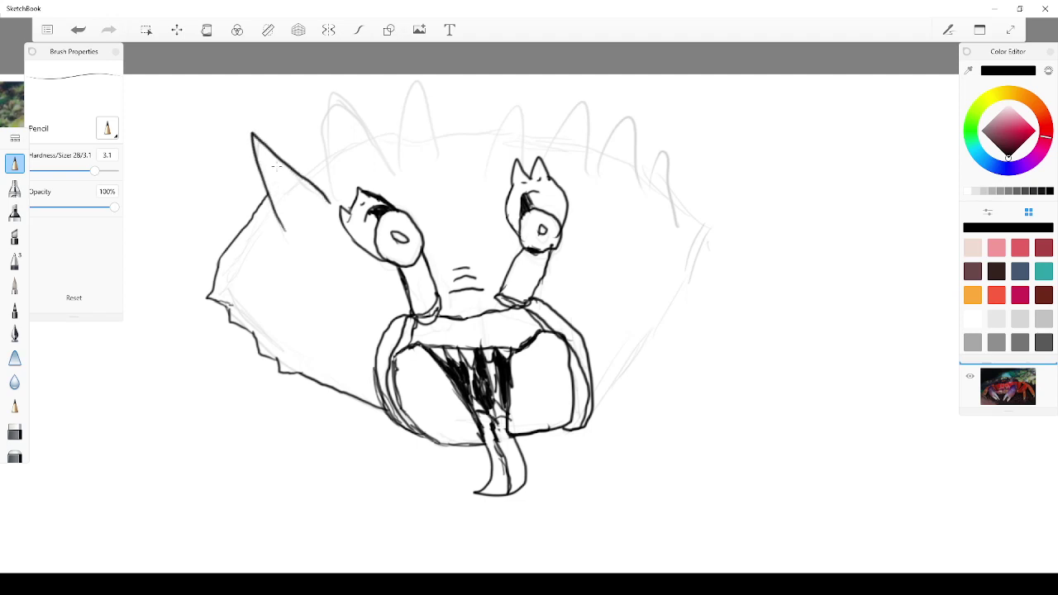
# Add inner contour lines along the upper edges of both mouth plates and horizontal ridge lines across the upper lip
pyautogui.moveTo(593, 427); pyautogui.dragTo(585, 412)
pyautogui.moveTo(541, 338); pyautogui.dragTo(569, 339)
pyautogui.moveTo(540, 330)
pyautogui.mouseDown()
pyautogui.moveTo(570, 352)
pyautogui.moveTo(524, 331)
pyautogui.mouseUp()
pyautogui.moveTo(404, 369)
pyautogui.mouseDown()
pyautogui.moveTo(428, 356)
pyautogui.moveTo(394, 376)
pyautogui.moveTo(423, 351)
pyautogui.moveTo(404, 353)
pyautogui.mouseUp()
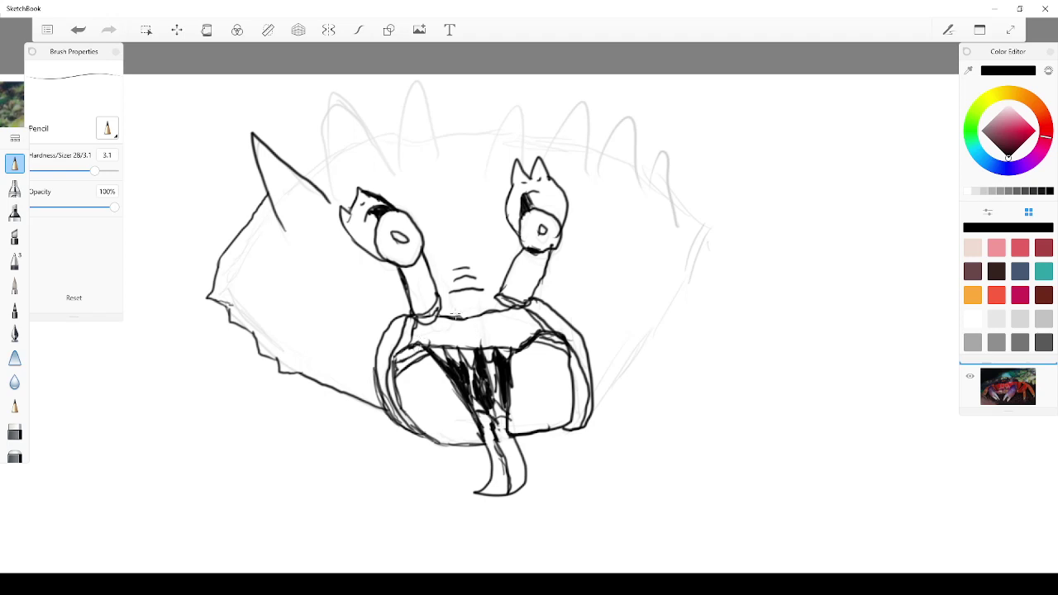
pyautogui.moveTo(417, 331); pyautogui.dragTo(546, 319)
pyautogui.moveTo(418, 334); pyautogui.dragTo(543, 324)
pyautogui.moveTo(431, 343); pyautogui.dragTo(525, 331)
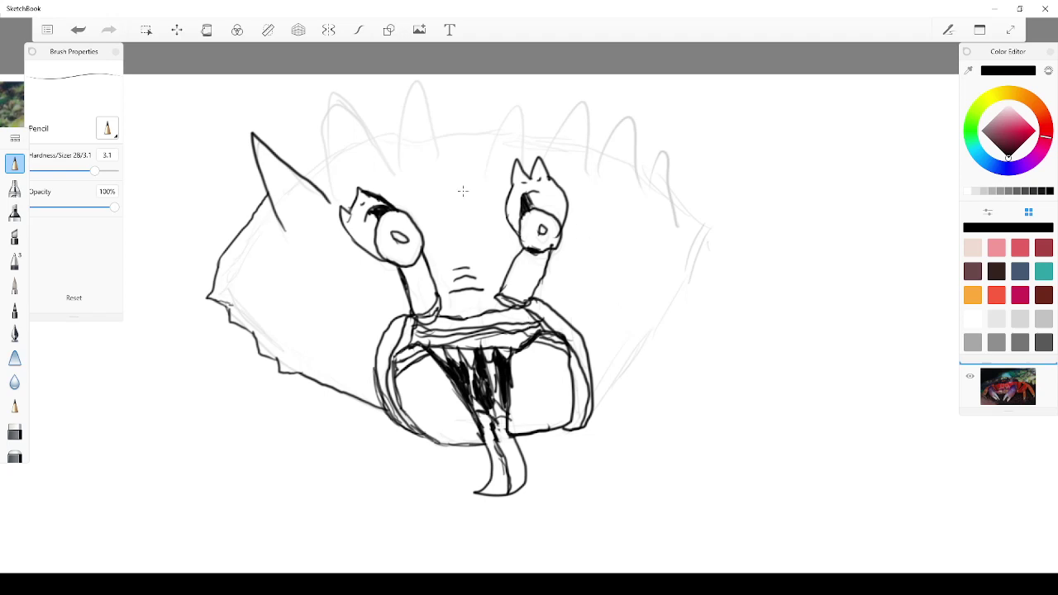
# Outline the shell's top edge with a row of pointed spikes and continue it down the jagged right side to the mouth
pyautogui.moveTo(299, 168)
pyautogui.mouseDown()
pyautogui.moveTo(357, 132)
pyautogui.moveTo(377, 170)
pyautogui.moveTo(339, 152)
pyautogui.mouseUp()
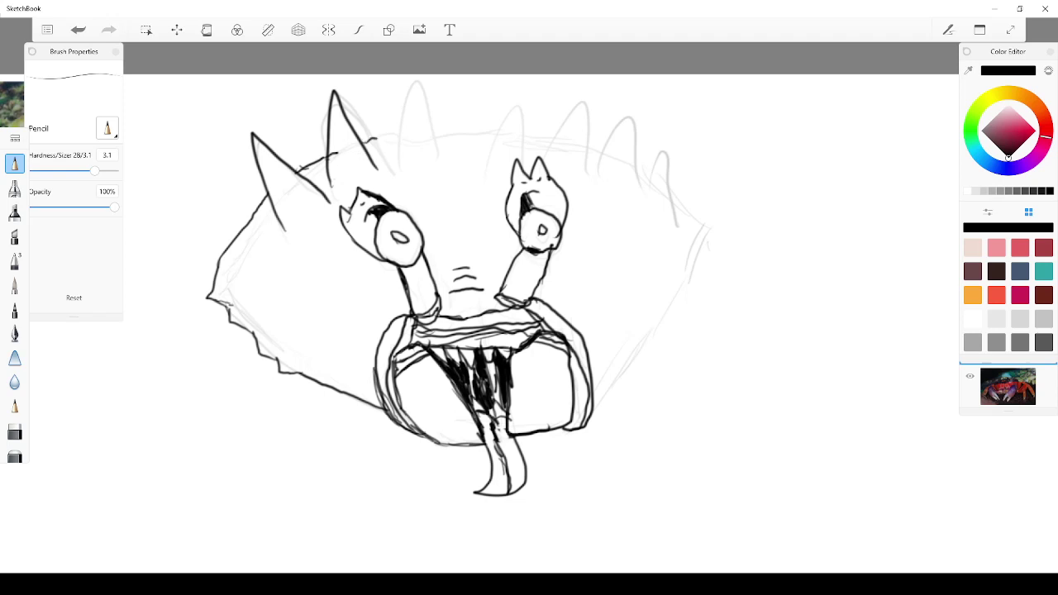
pyautogui.moveTo(382, 147)
pyautogui.mouseDown()
pyautogui.moveTo(387, 120)
pyautogui.moveTo(429, 141)
pyautogui.moveTo(382, 149)
pyautogui.moveTo(466, 124)
pyautogui.moveTo(492, 139)
pyautogui.moveTo(486, 149)
pyautogui.mouseUp()
pyautogui.moveTo(496, 111)
pyautogui.mouseDown()
pyautogui.moveTo(518, 134)
pyautogui.moveTo(538, 106)
pyautogui.moveTo(556, 145)
pyautogui.moveTo(574, 147)
pyautogui.moveTo(597, 124)
pyautogui.moveTo(590, 142)
pyautogui.moveTo(600, 147)
pyautogui.moveTo(611, 115)
pyautogui.moveTo(625, 157)
pyautogui.moveTo(659, 175)
pyautogui.moveTo(671, 134)
pyautogui.moveTo(675, 191)
pyautogui.moveTo(722, 246)
pyautogui.moveTo(693, 248)
pyautogui.moveTo(685, 271)
pyautogui.moveTo(647, 273)
pyautogui.moveTo(649, 333)
pyautogui.moveTo(591, 385)
pyautogui.mouseUp()
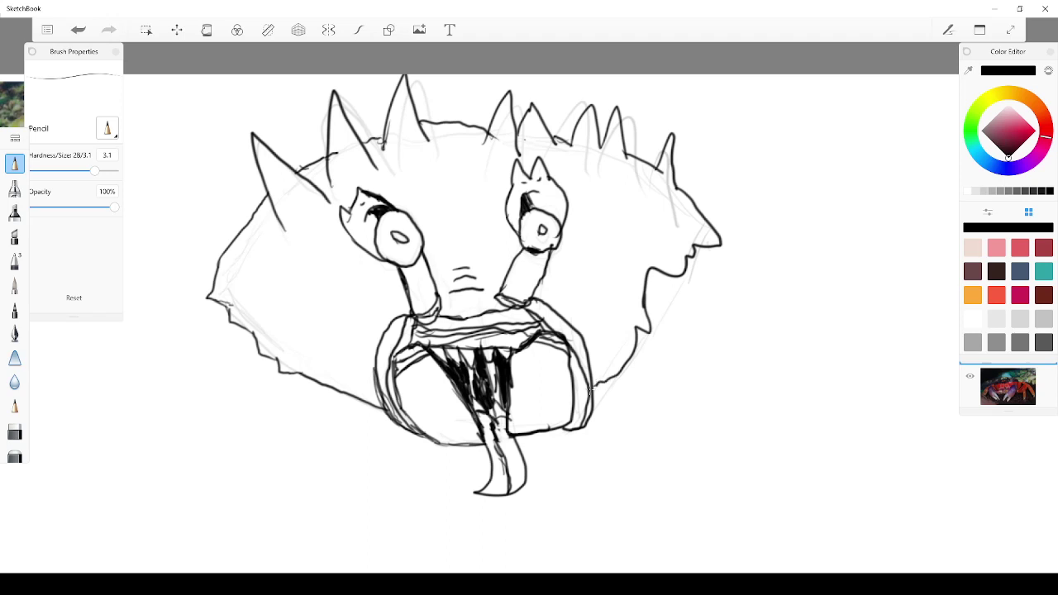
# Draw small open spike marks on the shell's surface between the eyes and on both sides of them
pyautogui.moveTo(588, 246)
pyautogui.mouseDown()
pyautogui.moveTo(596, 209)
pyautogui.moveTo(615, 240)
pyautogui.mouseUp()
pyautogui.moveTo(630, 241)
pyautogui.mouseDown()
pyautogui.moveTo(637, 200)
pyautogui.moveTo(651, 225)
pyautogui.mouseUp()
pyautogui.moveTo(441, 194); pyautogui.dragTo(487, 218)
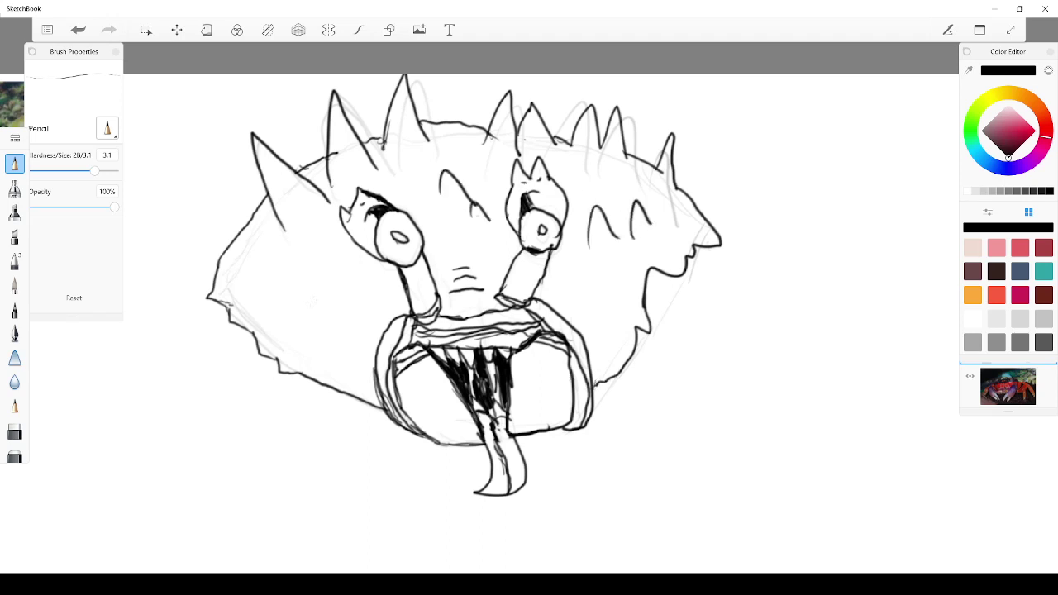
pyautogui.moveTo(312, 302)
pyautogui.mouseDown()
pyautogui.moveTo(341, 283)
pyautogui.moveTo(342, 248)
pyautogui.mouseUp()
# Sketch five separate closed, rounded shapes of varying size in the blank area to the right of the crab
pyautogui.scroll(-5, 233, 444)
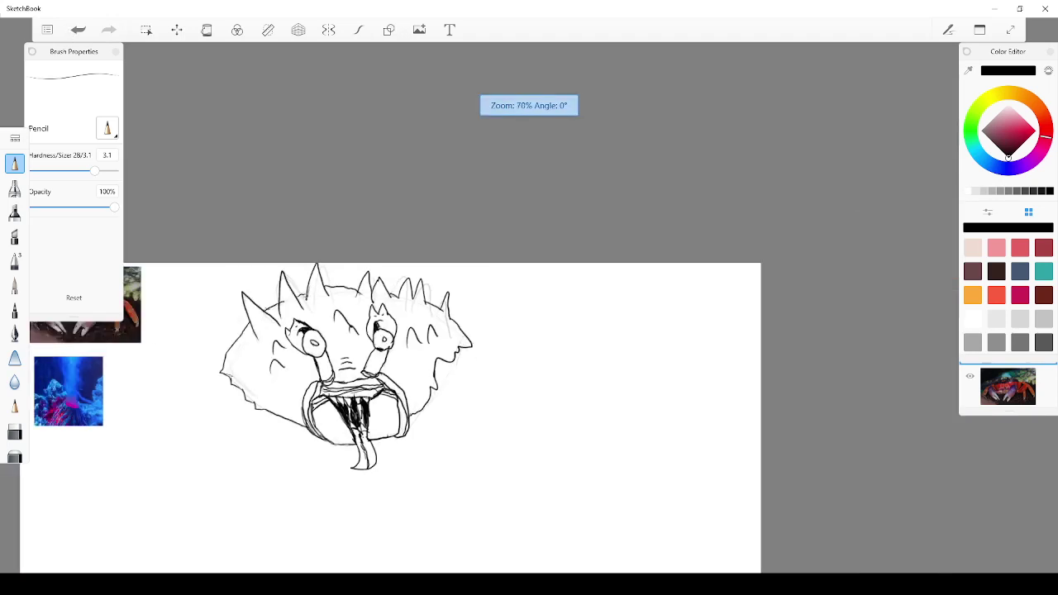
pyautogui.scroll(5, 371, 508)
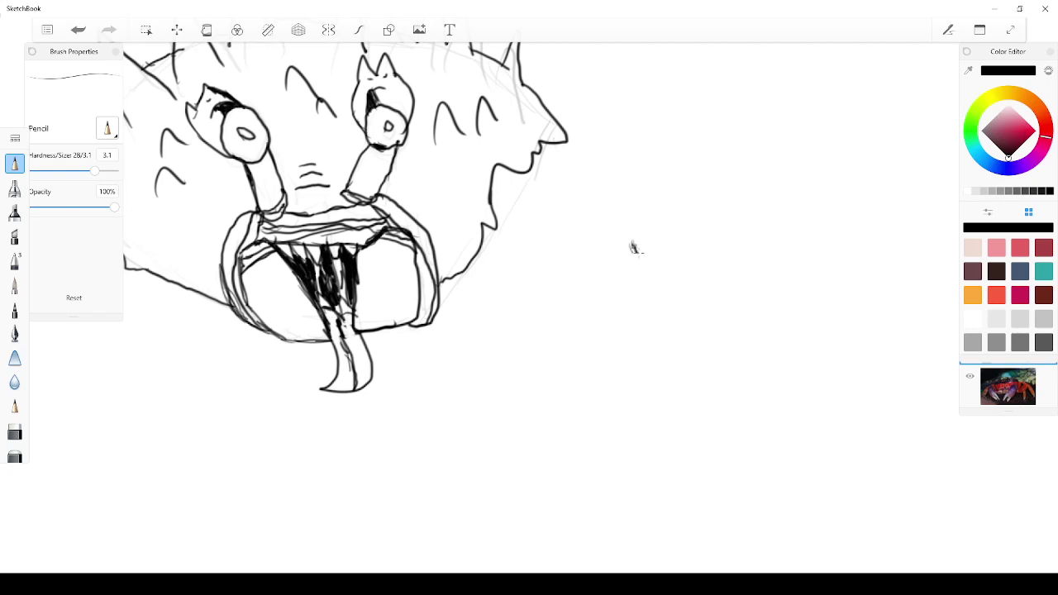
pyautogui.moveTo(633, 248)
pyautogui.mouseDown()
pyautogui.moveTo(645, 200)
pyautogui.moveTo(686, 213)
pyautogui.moveTo(684, 239)
pyautogui.moveTo(678, 250)
pyautogui.moveTo(634, 248)
pyautogui.moveTo(638, 205)
pyautogui.mouseUp()
pyautogui.moveTo(636, 207); pyautogui.dragTo(635, 248)
pyautogui.moveTo(658, 123)
pyautogui.mouseDown()
pyautogui.moveTo(707, 127)
pyautogui.moveTo(728, 142)
pyautogui.moveTo(662, 157)
pyautogui.moveTo(661, 121)
pyautogui.mouseUp()
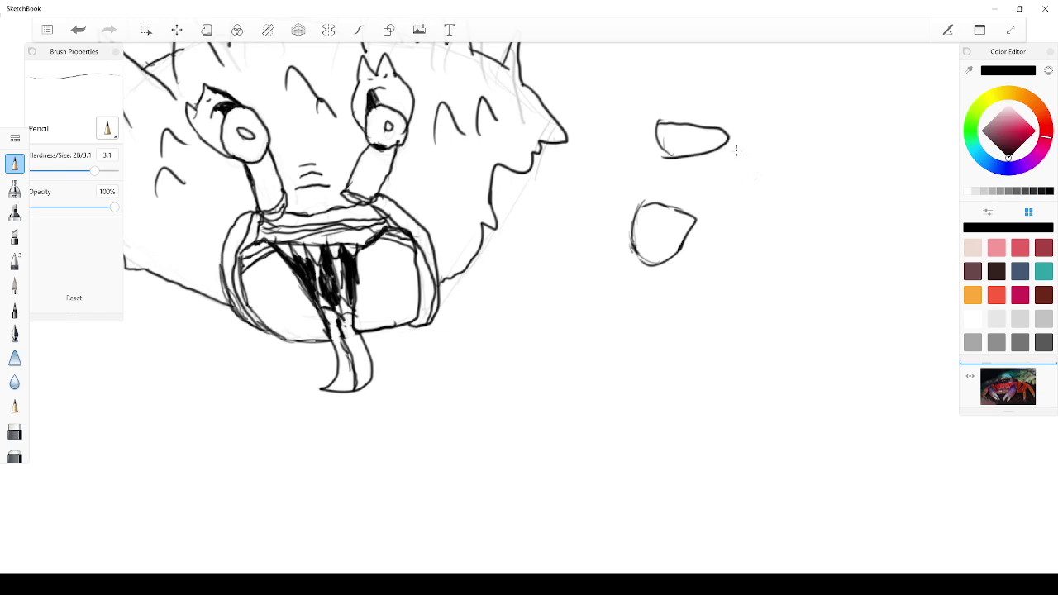
pyautogui.moveTo(757, 196)
pyautogui.mouseDown()
pyautogui.moveTo(744, 126)
pyautogui.moveTo(839, 175)
pyautogui.moveTo(811, 205)
pyautogui.moveTo(748, 191)
pyautogui.mouseUp()
pyautogui.moveTo(664, 142); pyautogui.dragTo(670, 156)
pyautogui.moveTo(740, 248)
pyautogui.mouseDown()
pyautogui.moveTo(778, 235)
pyautogui.moveTo(781, 277)
pyautogui.moveTo(748, 234)
pyautogui.mouseUp()
pyautogui.moveTo(681, 321)
pyautogui.mouseDown()
pyautogui.moveTo(753, 325)
pyautogui.moveTo(714, 350)
pyautogui.moveTo(682, 347)
pyautogui.moveTo(692, 322)
pyautogui.mouseUp()
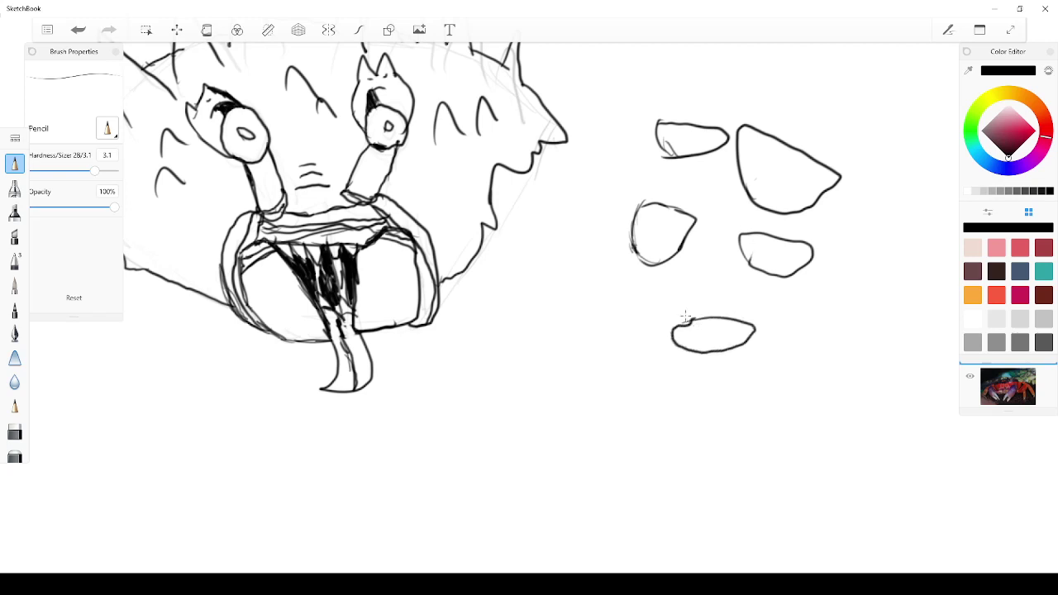
# Draw five small closed pebble shapes in the gaps between the larger rounded shapes beside the crab
pyautogui.moveTo(702, 276)
pyautogui.mouseDown()
pyautogui.moveTo(731, 284)
pyautogui.moveTo(699, 276)
pyautogui.mouseUp()
pyautogui.moveTo(713, 185)
pyautogui.mouseDown()
pyautogui.moveTo(744, 196)
pyautogui.moveTo(715, 189)
pyautogui.mouseUp()
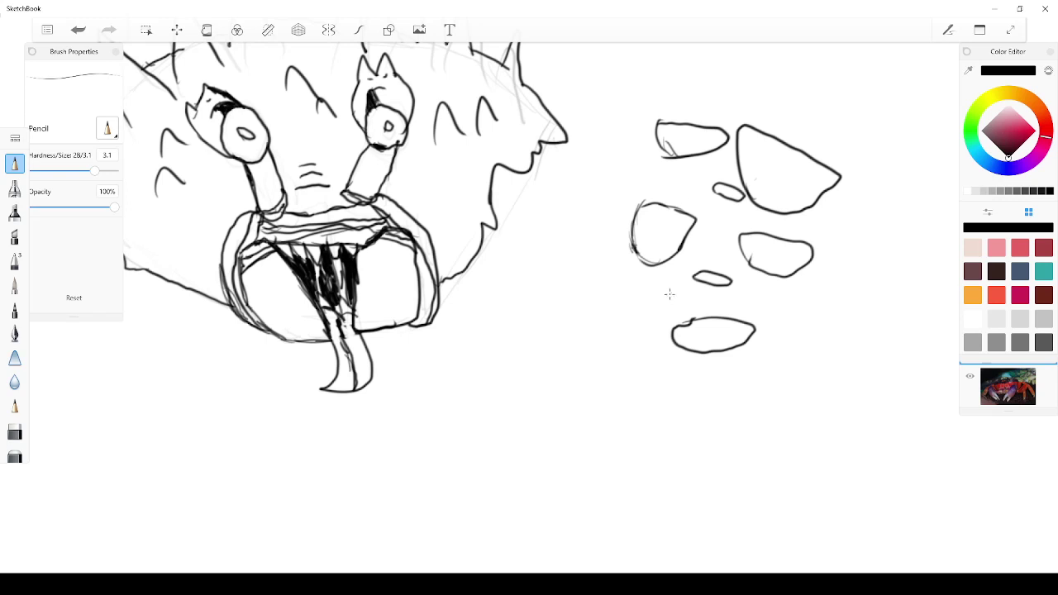
pyautogui.moveTo(670, 293); pyautogui.dragTo(668, 290)
pyautogui.moveTo(717, 227)
pyautogui.mouseDown()
pyautogui.moveTo(725, 242)
pyautogui.moveTo(714, 229)
pyautogui.mouseUp()
pyautogui.moveTo(676, 172)
pyautogui.mouseDown()
pyautogui.moveTo(699, 182)
pyautogui.moveTo(681, 169)
pyautogui.mouseUp()
pyautogui.scroll(-3, 368, 537)
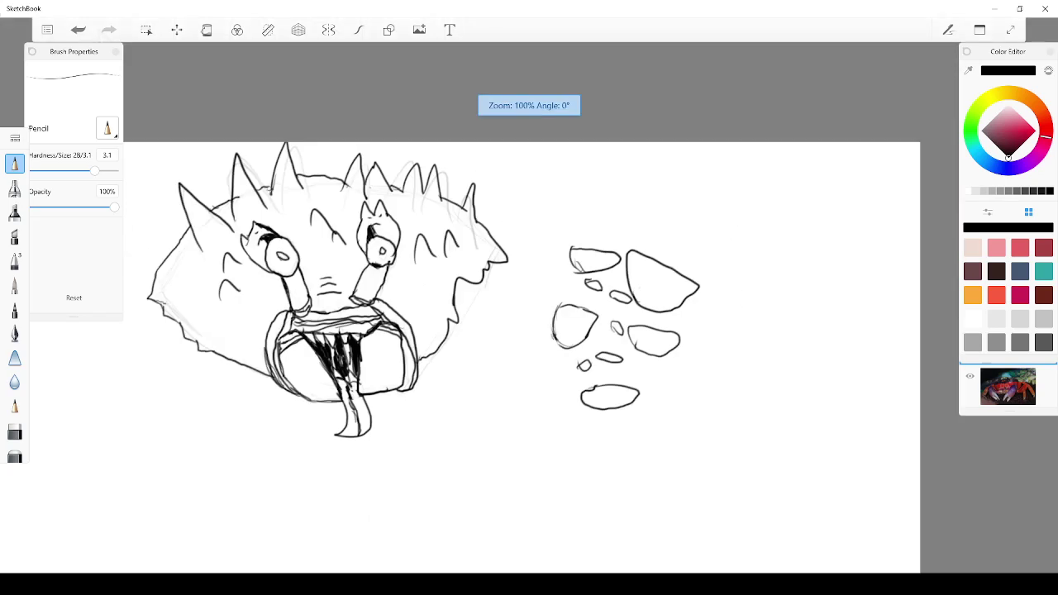
# Draw a long zigzag band of two parallel lines in the blank area between the crab and the rounded shapes
pyautogui.scroll(3, 473, 488)
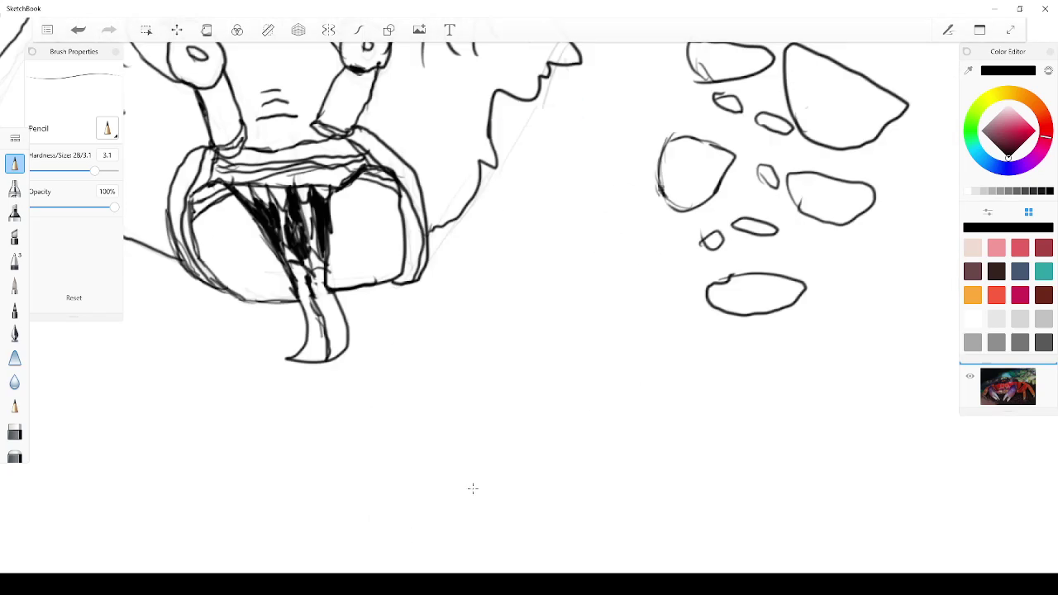
pyautogui.moveTo(589, 307)
pyautogui.mouseDown()
pyautogui.moveTo(578, 263)
pyautogui.moveTo(543, 239)
pyautogui.moveTo(593, 247)
pyautogui.moveTo(599, 290)
pyautogui.moveTo(624, 298)
pyautogui.moveTo(622, 341)
pyautogui.mouseUp()
pyautogui.moveTo(620, 293); pyautogui.dragTo(647, 330)
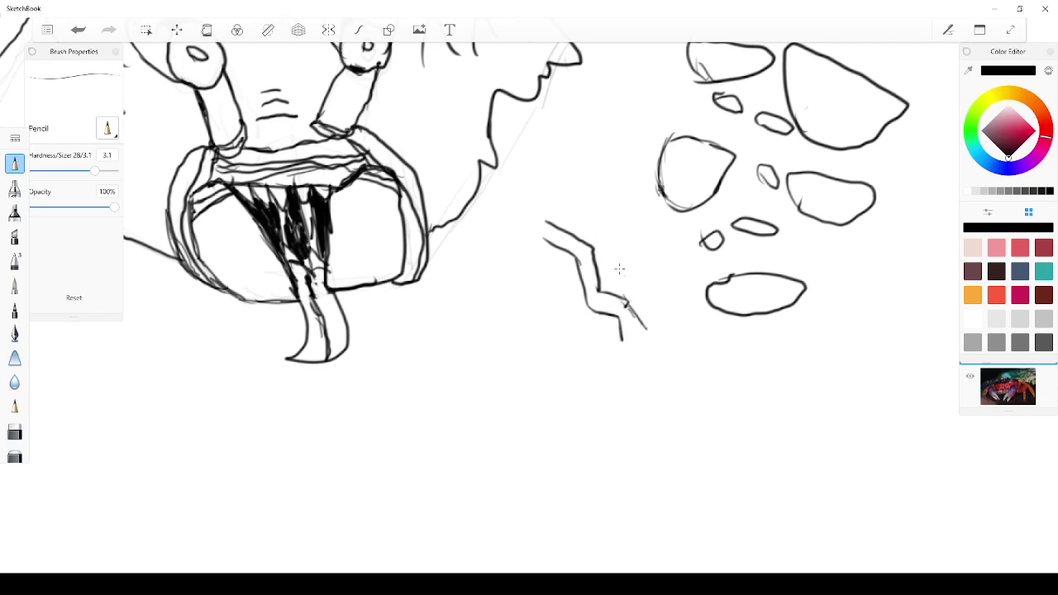
pyautogui.moveTo(548, 186); pyautogui.dragTo(549, 217)
pyautogui.moveTo(534, 167)
pyautogui.mouseDown()
pyautogui.moveTo(543, 237)
pyautogui.moveTo(542, 225)
pyautogui.mouseUp()
pyautogui.moveTo(620, 341); pyautogui.dragTo(575, 359)
pyautogui.moveTo(653, 334); pyautogui.dragTo(582, 386)
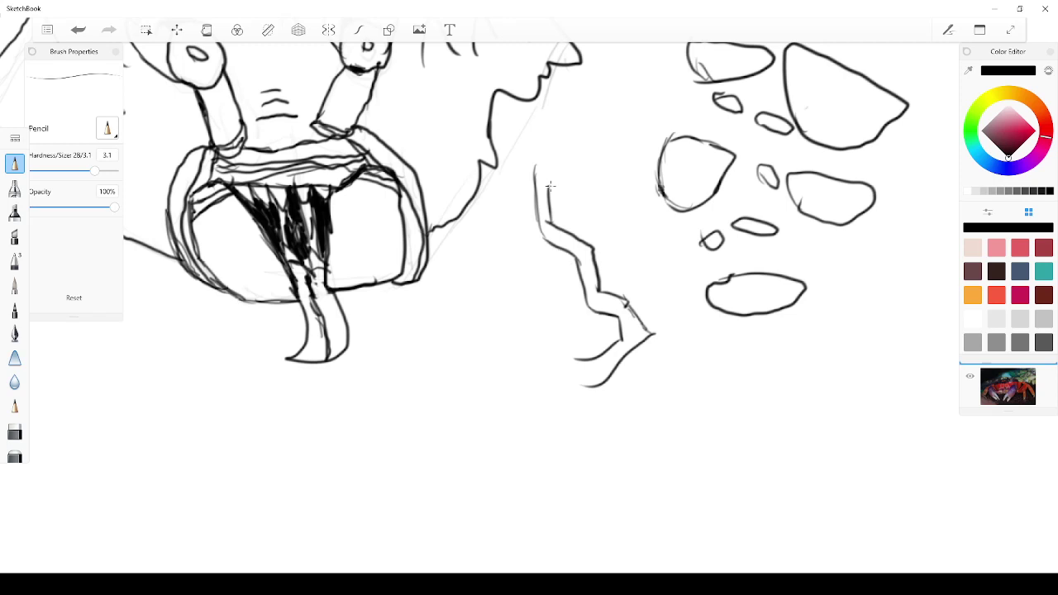
pyautogui.moveTo(549, 187)
pyautogui.mouseDown()
pyautogui.moveTo(582, 182)
pyautogui.moveTo(549, 130)
pyautogui.moveTo(602, 164)
pyautogui.mouseUp()
pyautogui.scroll(-3, 467, 500)
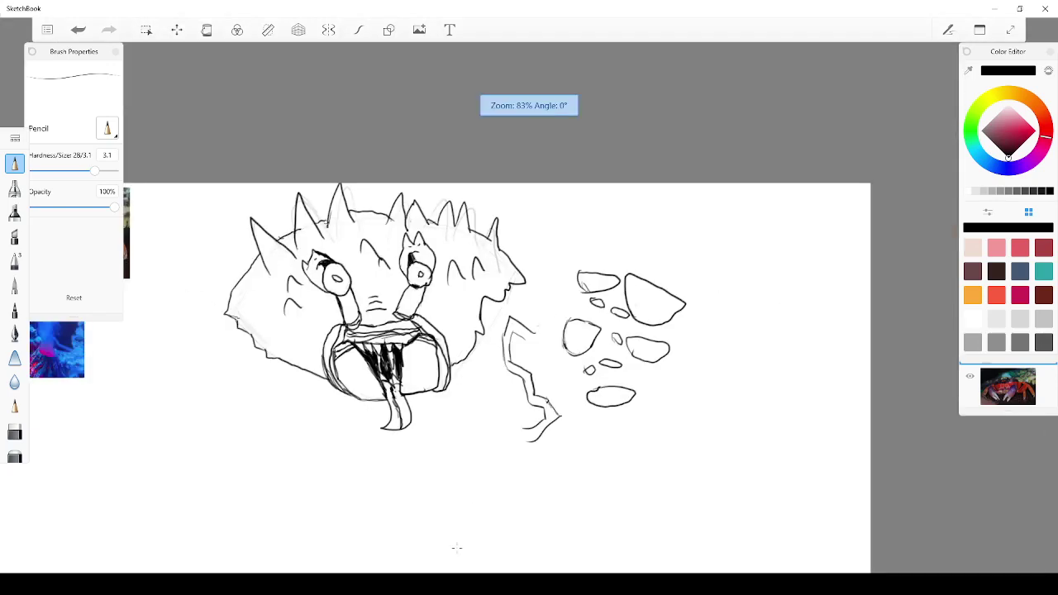
pyautogui.scroll(3, 217, 516)
pyautogui.scroll(-3, 210, 354)
pyautogui.scroll(3, 372, 158)
pyautogui.scroll(-2, 97, 324)
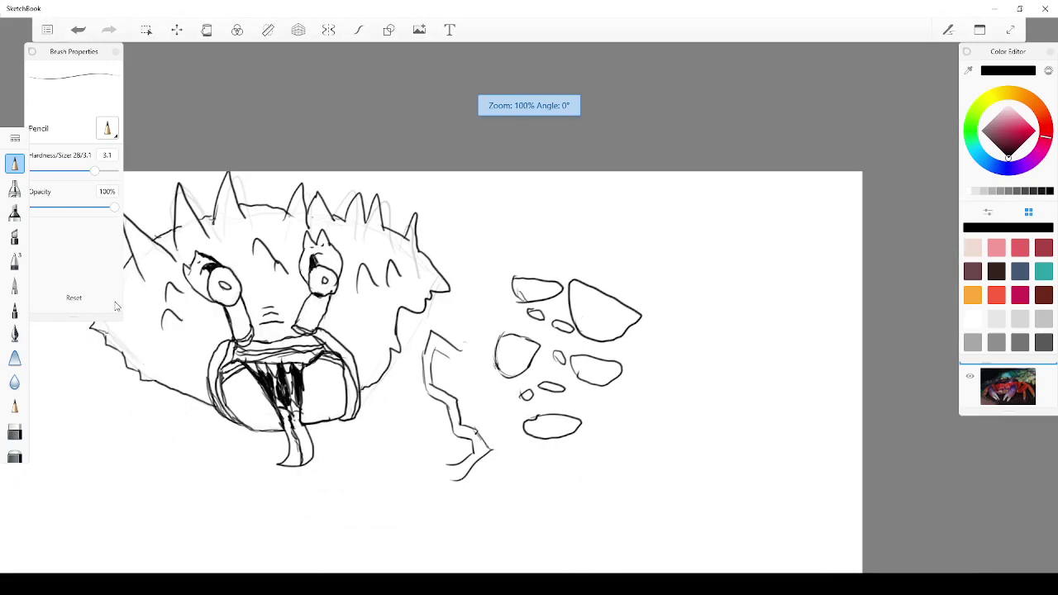
# Fill both mouth plates with several small rounded spots on each side of the tongue
pyautogui.scroll(3, 98, 324)
pyautogui.scroll(-2, 126, 348)
pyautogui.scroll(1, 125, 349)
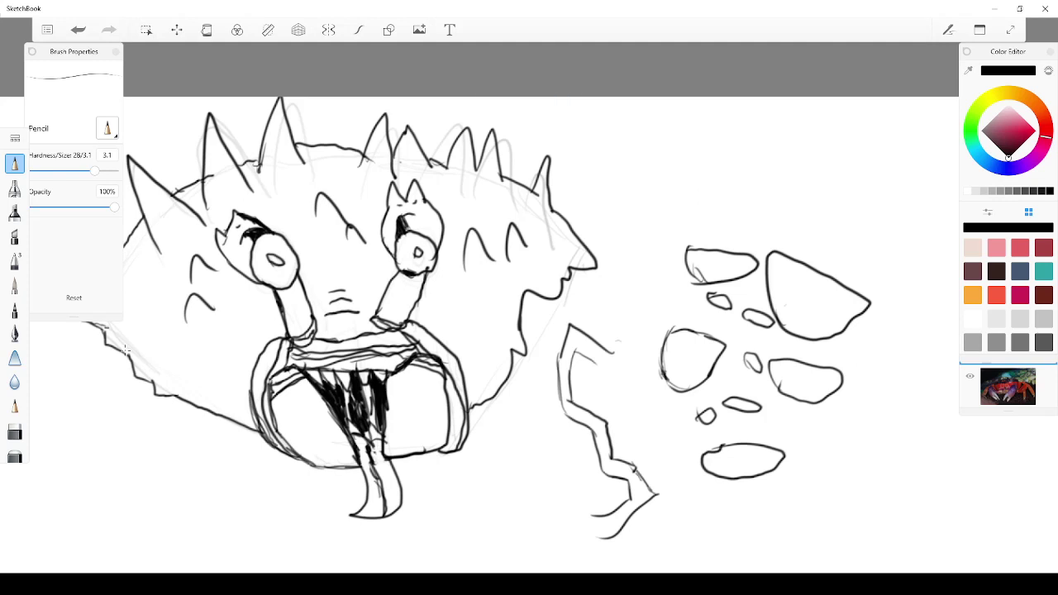
pyautogui.moveTo(395, 420)
pyautogui.mouseDown()
pyautogui.moveTo(435, 443)
pyautogui.moveTo(422, 438)
pyautogui.mouseUp()
pyautogui.moveTo(418, 402)
pyautogui.mouseDown()
pyautogui.moveTo(395, 390)
pyautogui.moveTo(419, 389)
pyautogui.mouseUp()
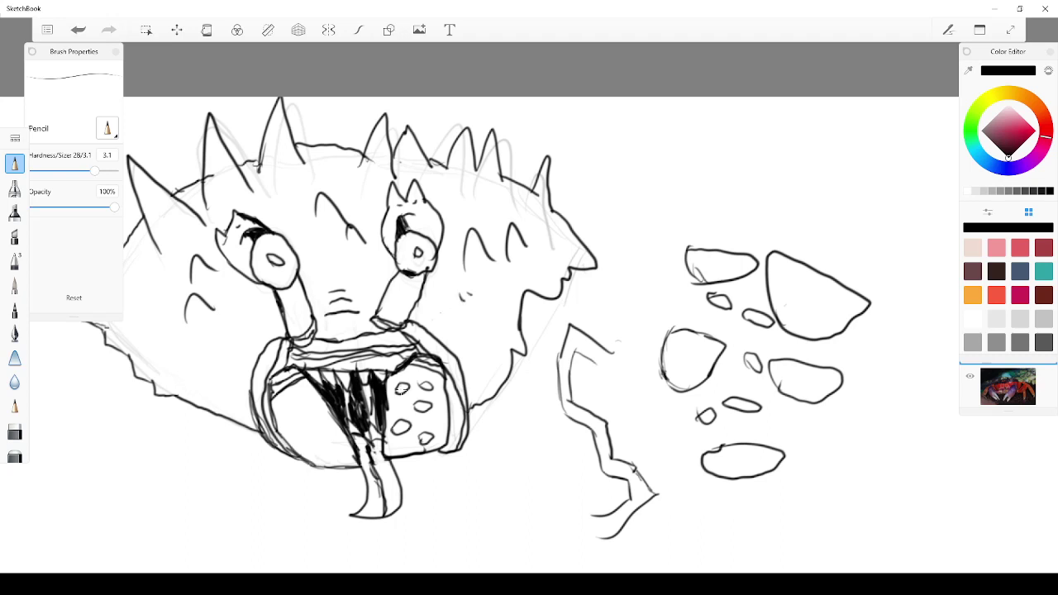
pyautogui.moveTo(307, 435); pyautogui.dragTo(319, 441)
pyautogui.moveTo(339, 450)
pyautogui.mouseDown()
pyautogui.moveTo(336, 432)
pyautogui.moveTo(322, 428)
pyautogui.moveTo(309, 459)
pyautogui.mouseUp()
pyautogui.moveTo(291, 418); pyautogui.dragTo(287, 431)
pyautogui.moveTo(293, 386)
pyautogui.mouseDown()
pyautogui.moveTo(310, 413)
pyautogui.moveTo(307, 398)
pyautogui.mouseUp()
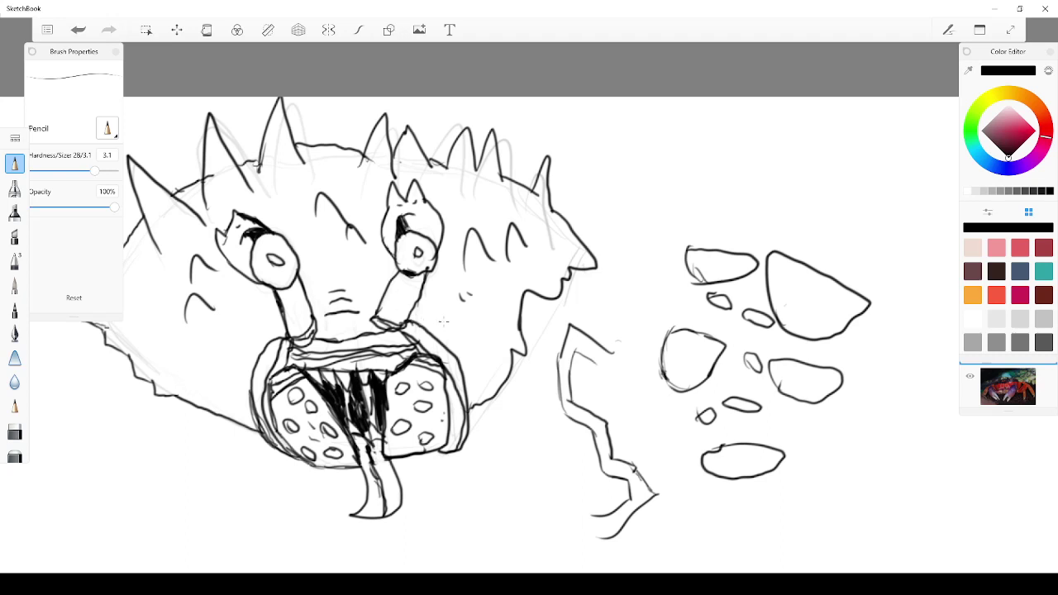
# Scatter rounded spots of varying size over the shell area to the right of the right eye
pyautogui.moveTo(460, 322)
pyautogui.mouseDown()
pyautogui.moveTo(454, 339)
pyautogui.moveTo(459, 323)
pyautogui.moveTo(484, 329)
pyautogui.moveTo(503, 303)
pyautogui.moveTo(493, 291)
pyautogui.moveTo(533, 269)
pyautogui.moveTo(546, 276)
pyautogui.moveTo(524, 278)
pyautogui.mouseUp()
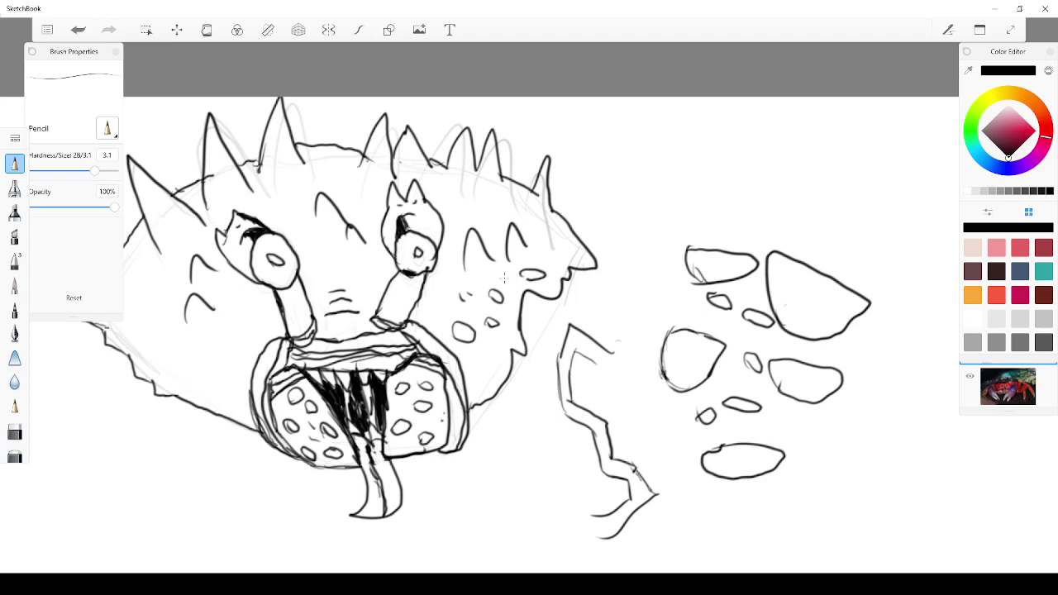
pyautogui.moveTo(440, 276); pyautogui.dragTo(436, 291)
pyautogui.moveTo(451, 248)
pyautogui.mouseDown()
pyautogui.moveTo(447, 260)
pyautogui.moveTo(458, 254)
pyautogui.mouseUp()
pyautogui.moveTo(540, 230)
pyautogui.mouseDown()
pyautogui.moveTo(559, 248)
pyautogui.moveTo(536, 237)
pyautogui.moveTo(541, 229)
pyautogui.mouseUp()
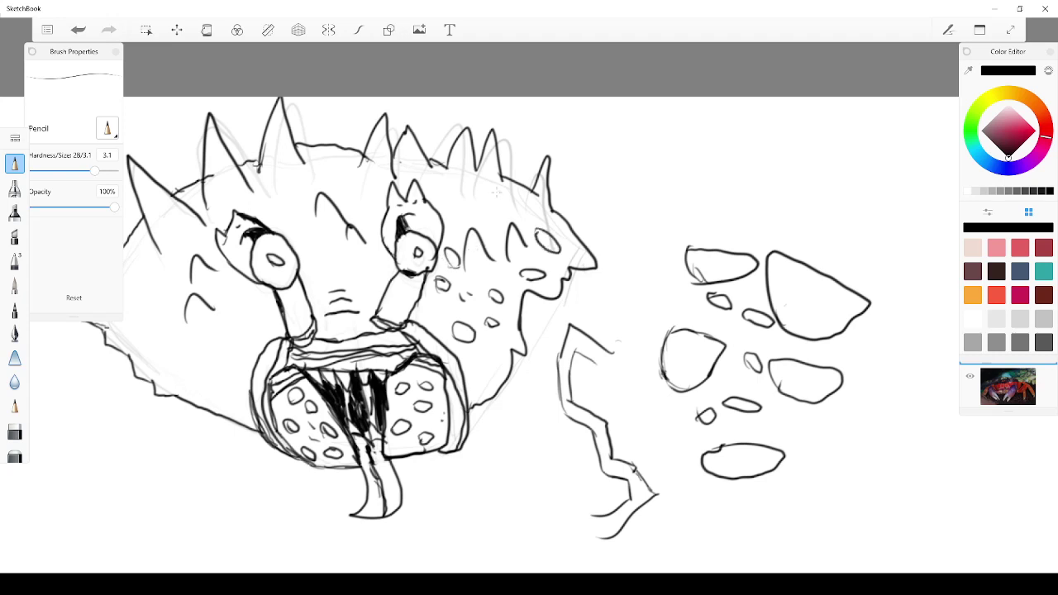
pyautogui.moveTo(484, 202)
pyautogui.mouseDown()
pyautogui.moveTo(500, 204)
pyautogui.moveTo(487, 210)
pyautogui.moveTo(453, 190)
pyautogui.mouseUp()
# Add larger oval spots across the left side of the shell, between the left spikes and the mouth
pyautogui.moveTo(206, 376)
pyautogui.mouseDown()
pyautogui.moveTo(206, 400)
pyautogui.moveTo(192, 379)
pyautogui.moveTo(216, 398)
pyautogui.moveTo(188, 384)
pyautogui.mouseUp()
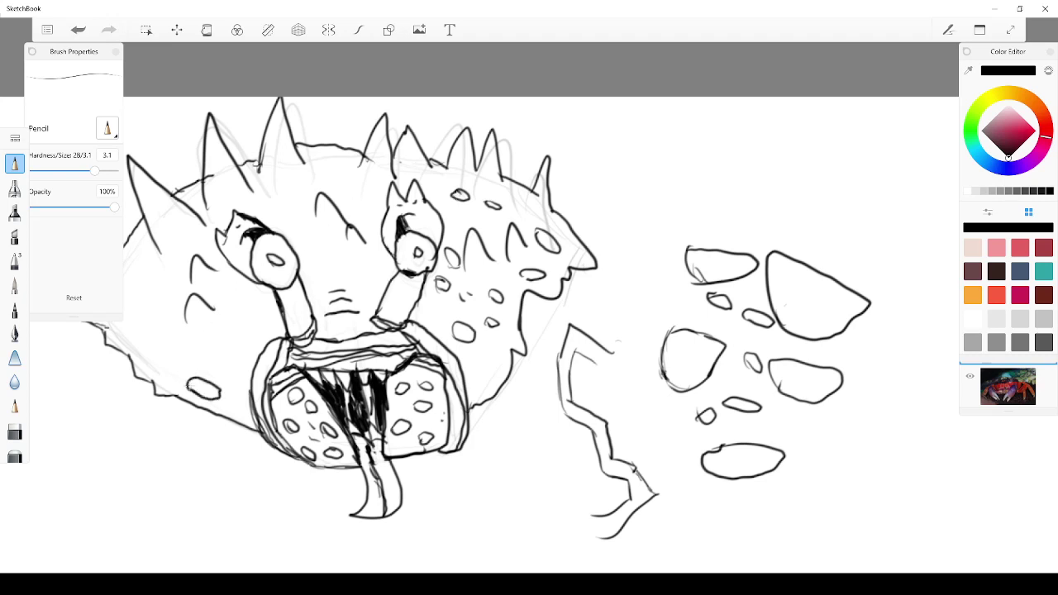
pyautogui.moveTo(240, 336)
pyautogui.mouseDown()
pyautogui.moveTo(247, 325)
pyautogui.moveTo(170, 345)
pyautogui.moveTo(175, 362)
pyautogui.mouseUp()
pyautogui.moveTo(165, 257)
pyautogui.mouseDown()
pyautogui.moveTo(169, 280)
pyautogui.moveTo(145, 268)
pyautogui.mouseUp()
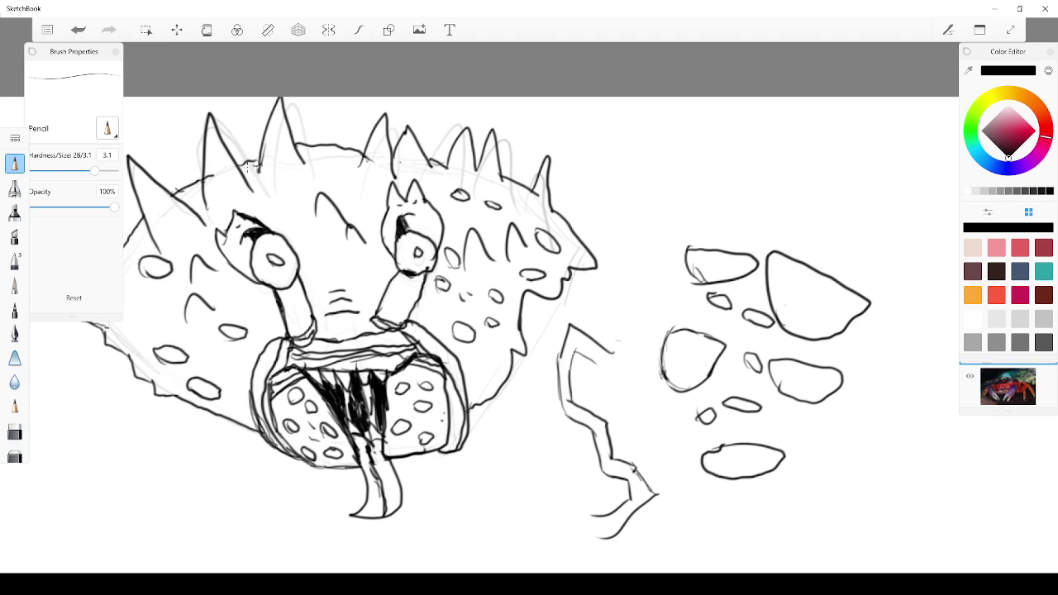
# Draw an angular band from the shell's top edge to the left eye and wavy stripes across both eye stalks
pyautogui.moveTo(250, 189)
pyautogui.mouseDown()
pyautogui.moveTo(288, 198)
pyautogui.moveTo(275, 235)
pyautogui.moveTo(285, 246)
pyautogui.moveTo(287, 183)
pyautogui.moveTo(250, 164)
pyautogui.mouseUp()
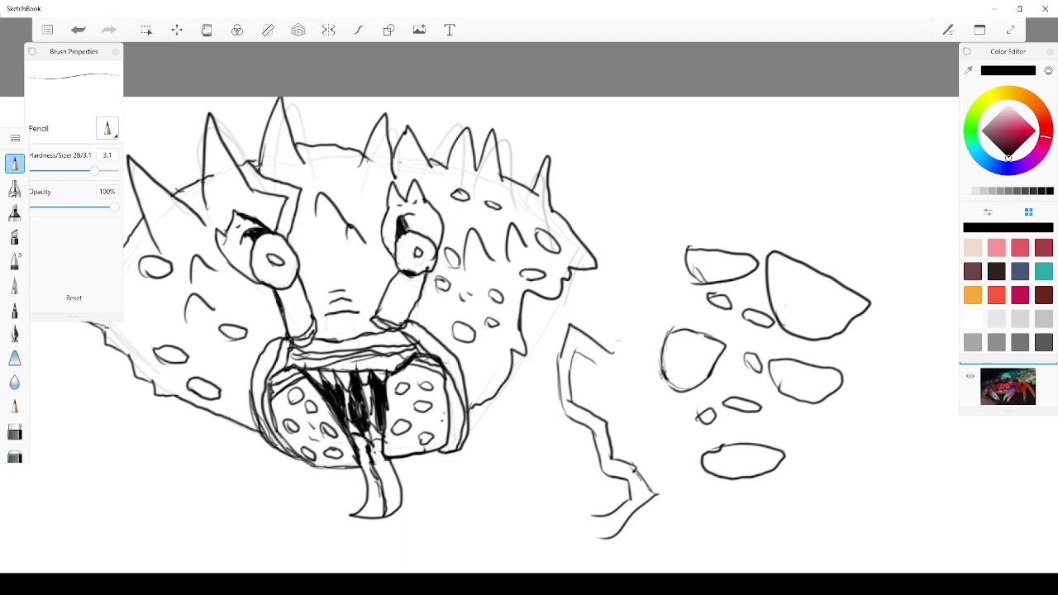
pyautogui.moveTo(281, 315); pyautogui.dragTo(306, 285)
pyautogui.moveTo(301, 331)
pyautogui.mouseDown()
pyautogui.moveTo(291, 319)
pyautogui.moveTo(309, 322)
pyautogui.mouseUp()
pyautogui.moveTo(390, 286); pyautogui.dragTo(379, 294)
pyautogui.moveTo(421, 292)
pyautogui.mouseDown()
pyautogui.moveTo(392, 303)
pyautogui.moveTo(412, 311)
pyautogui.mouseUp()
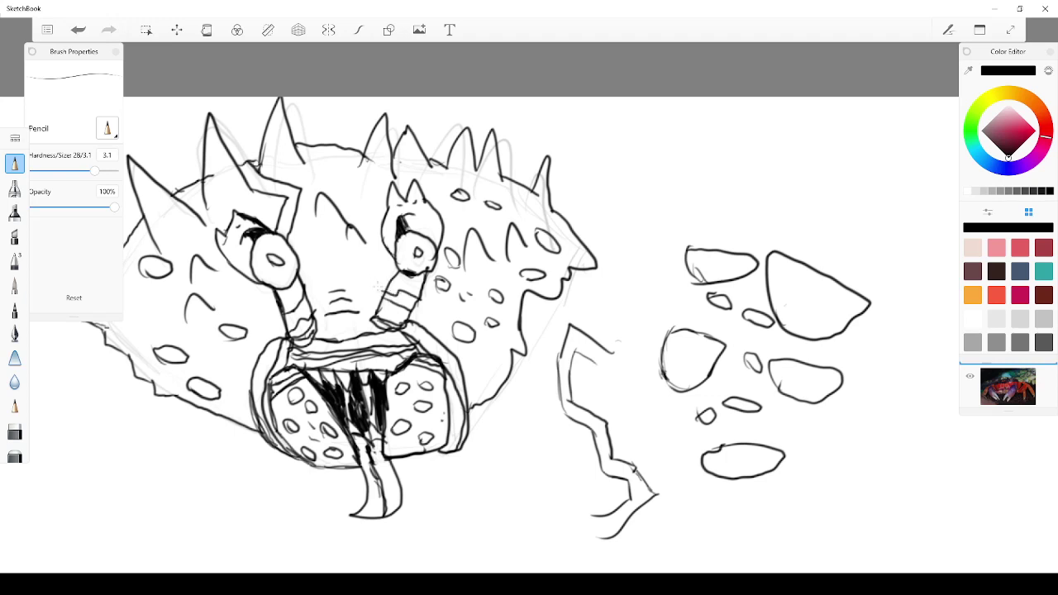
# Draw a diagonal double line between the eye stalks, zigzag stripes on two upper spikes and angular lines running toward the right eye
pyautogui.moveTo(286, 247)
pyautogui.mouseDown()
pyautogui.moveTo(385, 302)
pyautogui.moveTo(299, 263)
pyautogui.mouseUp()
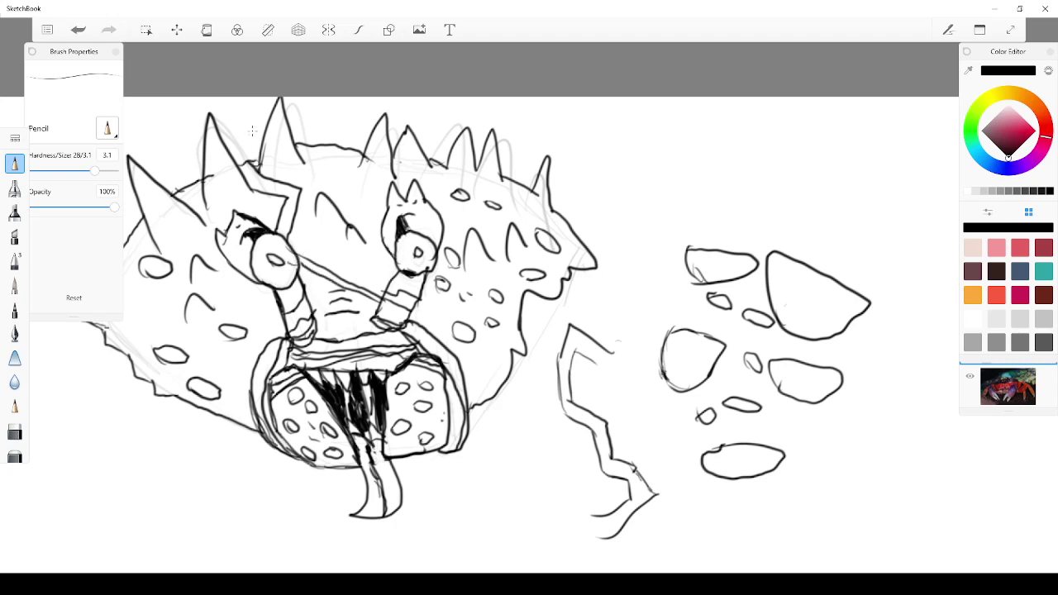
pyautogui.moveTo(262, 145)
pyautogui.mouseDown()
pyautogui.moveTo(286, 154)
pyautogui.moveTo(295, 131)
pyautogui.moveTo(278, 132)
pyautogui.moveTo(288, 129)
pyautogui.mouseUp()
pyautogui.moveTo(321, 139)
pyautogui.mouseDown()
pyautogui.moveTo(324, 175)
pyautogui.moveTo(381, 217)
pyautogui.moveTo(340, 150)
pyautogui.moveTo(384, 152)
pyautogui.moveTo(373, 146)
pyautogui.mouseUp()
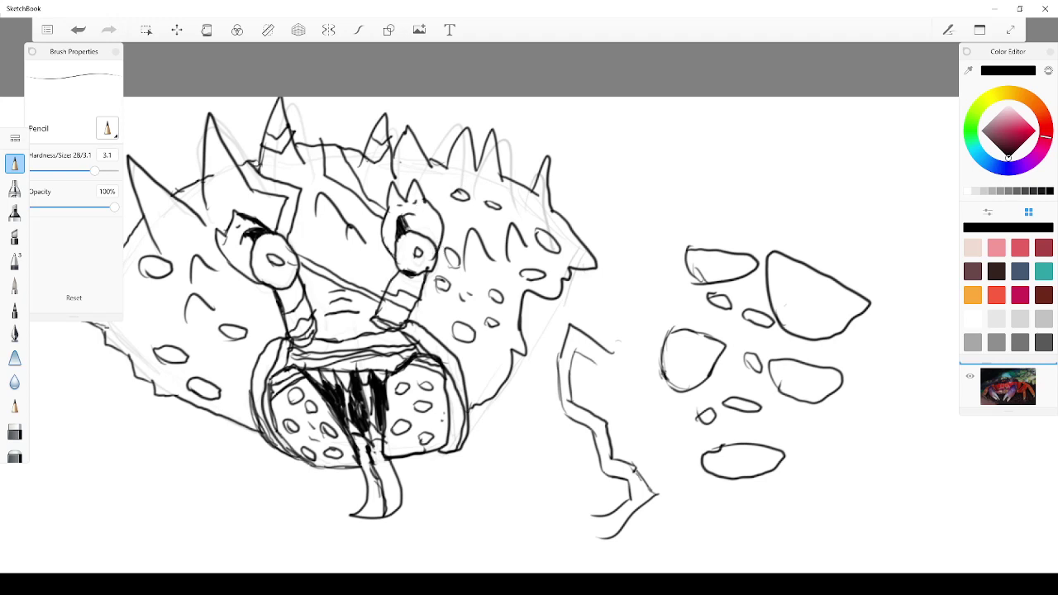
# Draw two double-lined bands across the shell's right side, one beside the right eye and one beside its stalk
pyautogui.moveTo(441, 248)
pyautogui.mouseDown()
pyautogui.moveTo(470, 236)
pyautogui.moveTo(466, 249)
pyautogui.moveTo(479, 237)
pyautogui.moveTo(517, 250)
pyautogui.moveTo(505, 245)
pyautogui.moveTo(593, 246)
pyautogui.moveTo(581, 238)
pyautogui.mouseUp()
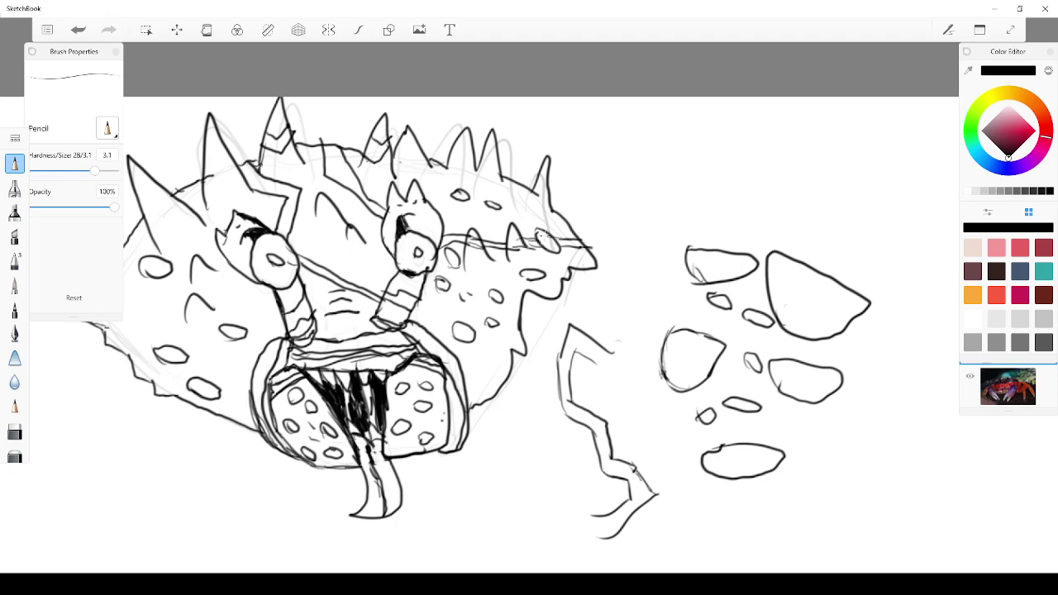
pyautogui.moveTo(412, 312)
pyautogui.mouseDown()
pyautogui.moveTo(456, 330)
pyautogui.moveTo(435, 313)
pyautogui.moveTo(506, 328)
pyautogui.mouseUp()
pyautogui.moveTo(503, 327)
pyautogui.mouseDown()
pyautogui.moveTo(516, 332)
pyautogui.moveTo(491, 339)
pyautogui.moveTo(522, 334)
pyautogui.mouseUp()
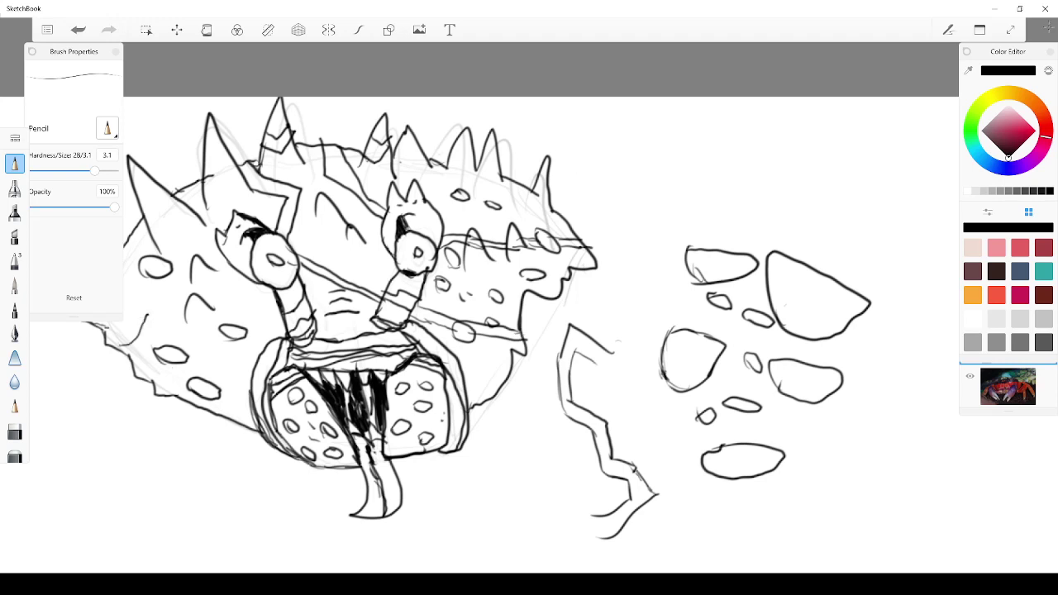
# Hide the interface, outline a jagged patch at the shell's left tip and add a small spot left of the mouth
pyautogui.click(1006, 36)
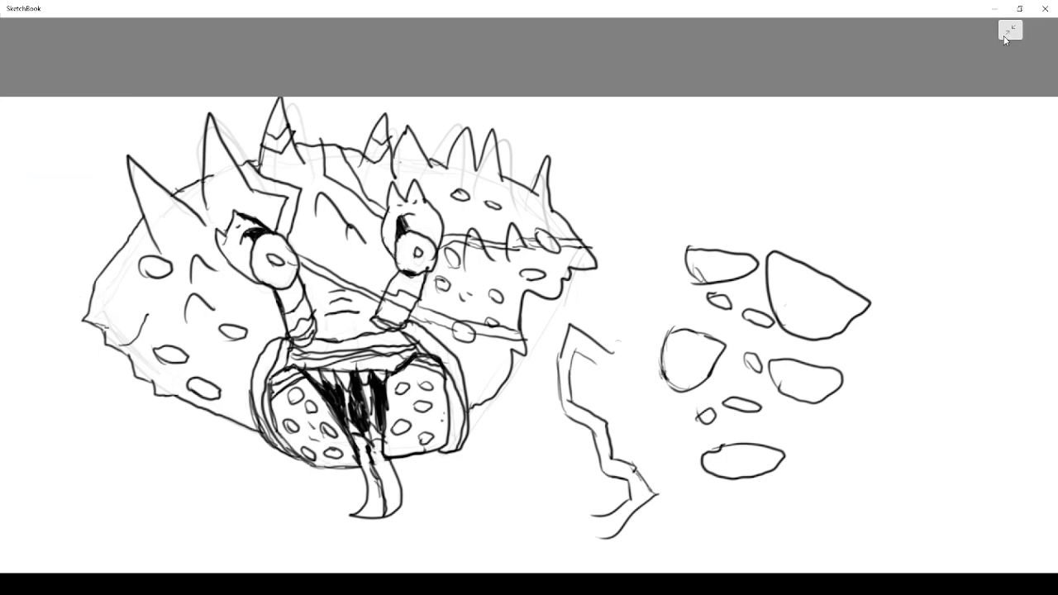
pyautogui.moveTo(145, 332); pyautogui.dragTo(115, 352)
pyautogui.moveTo(145, 302)
pyautogui.mouseDown()
pyautogui.moveTo(145, 314)
pyautogui.moveTo(111, 273)
pyautogui.moveTo(146, 312)
pyautogui.mouseUp()
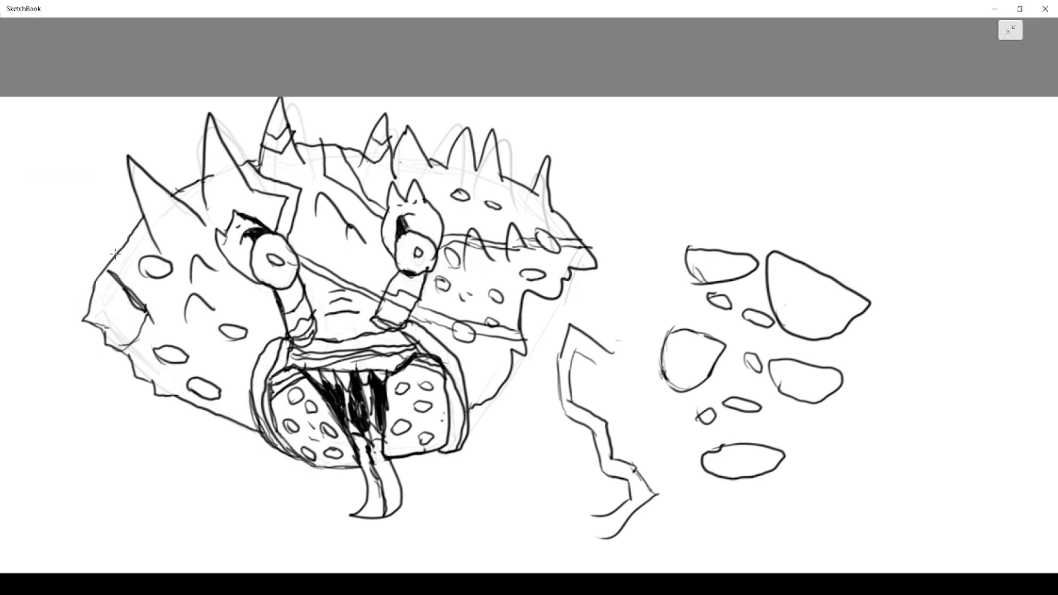
pyautogui.moveTo(117, 261)
pyautogui.mouseDown()
pyautogui.moveTo(153, 291)
pyautogui.moveTo(162, 329)
pyautogui.moveTo(129, 369)
pyautogui.mouseUp()
pyautogui.moveTo(124, 284); pyautogui.dragTo(102, 266)
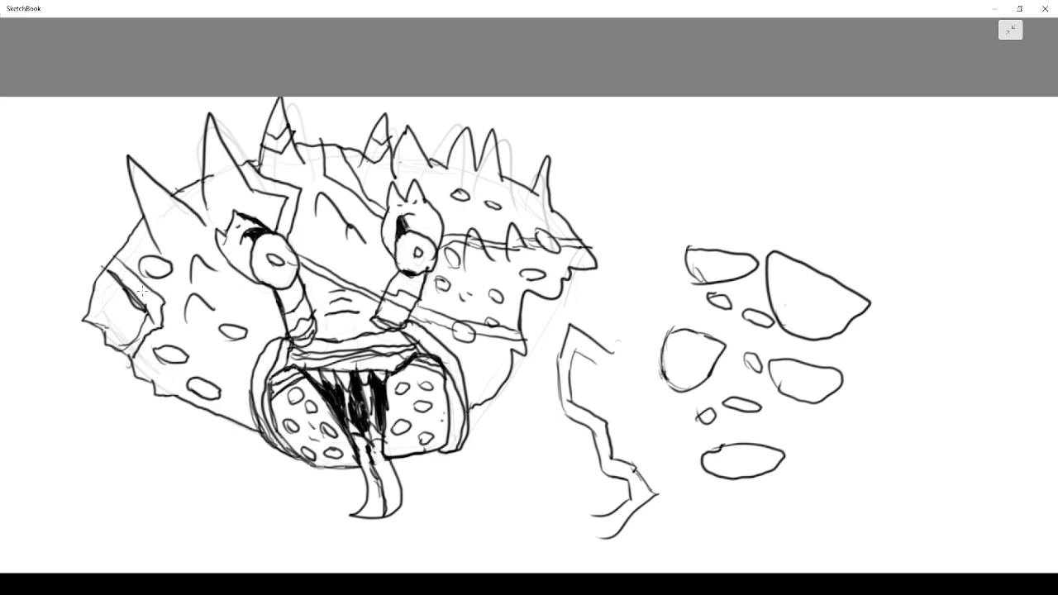
pyautogui.moveTo(217, 363); pyautogui.dragTo(228, 360)
# Add cross stripes to the remaining spikes along the shell's top edge, from the right group to the far left spike
pyautogui.moveTo(462, 158)
pyautogui.mouseDown()
pyautogui.moveTo(472, 150)
pyautogui.moveTo(450, 148)
pyautogui.moveTo(471, 143)
pyautogui.mouseUp()
pyautogui.moveTo(395, 159)
pyautogui.mouseDown()
pyautogui.moveTo(423, 140)
pyautogui.moveTo(413, 137)
pyautogui.mouseUp()
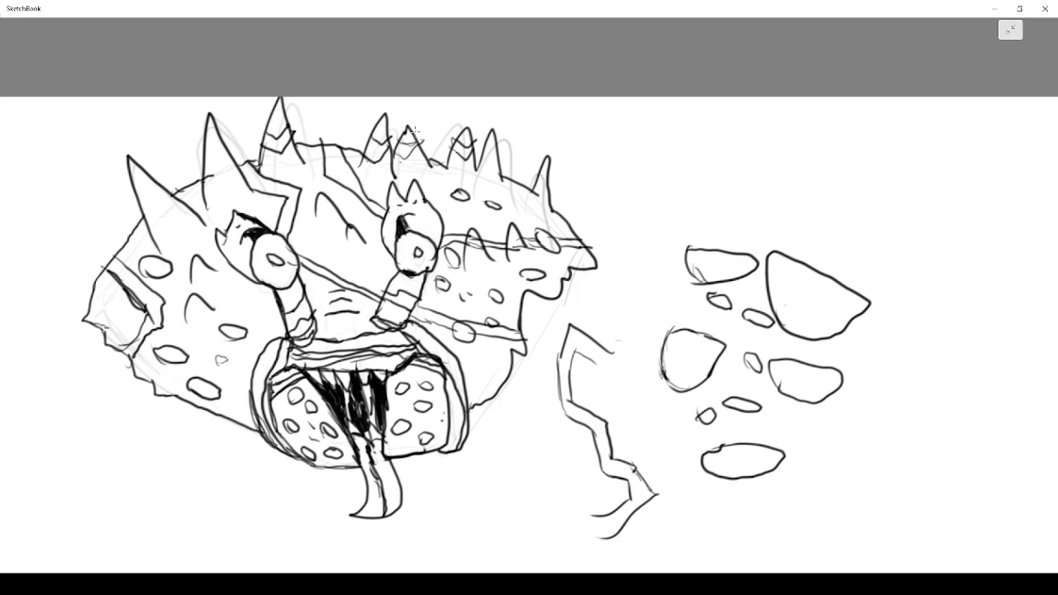
pyautogui.moveTo(481, 159)
pyautogui.mouseDown()
pyautogui.moveTo(502, 165)
pyautogui.moveTo(500, 145)
pyautogui.mouseUp()
pyautogui.moveTo(539, 187); pyautogui.dragTo(554, 175)
pyautogui.moveTo(206, 182)
pyautogui.mouseDown()
pyautogui.moveTo(216, 169)
pyautogui.moveTo(255, 191)
pyautogui.mouseUp()
pyautogui.moveTo(206, 156); pyautogui.dragTo(240, 165)
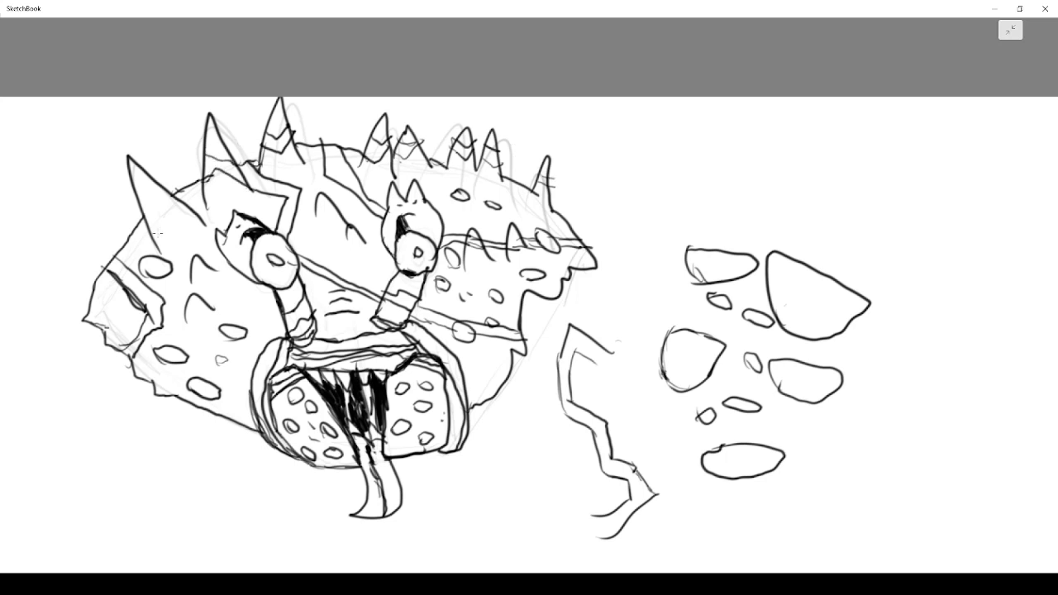
pyautogui.moveTo(149, 232); pyautogui.dragTo(175, 199)
pyautogui.moveTo(145, 227); pyautogui.dragTo(154, 175)
# Restore the interface and clear the layer that holds the crab sketch and the blue coral photo
pyautogui.scroll(-8, 1054, 89)
pyautogui.scroll(4, 1053, 89)
pyautogui.scroll(-2, 1050, 83)
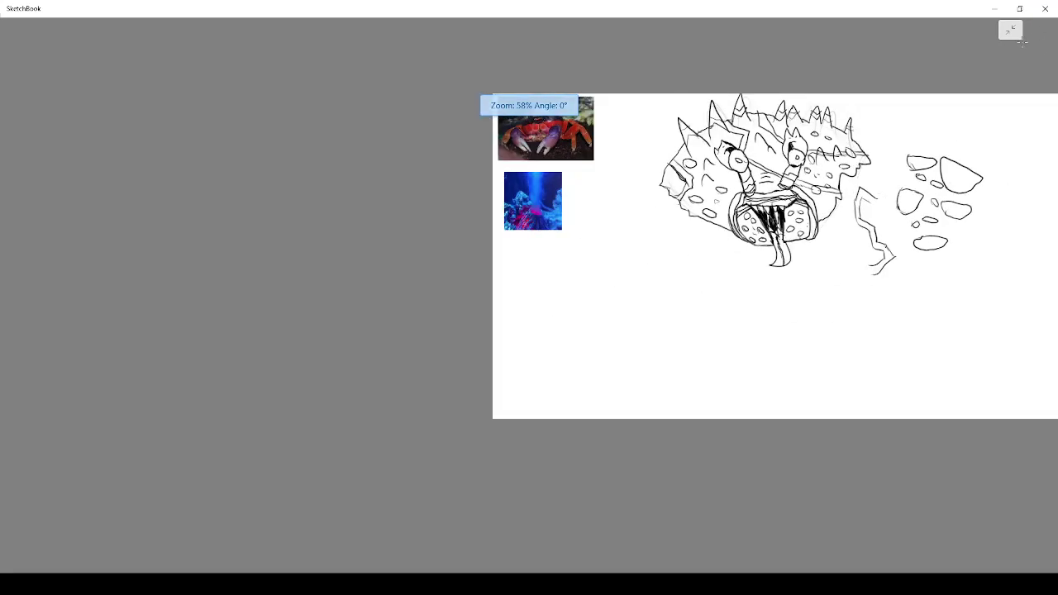
pyautogui.scroll(2, 1050, 66)
pyautogui.scroll(-1, 955, 88)
pyautogui.click(1008, 32)
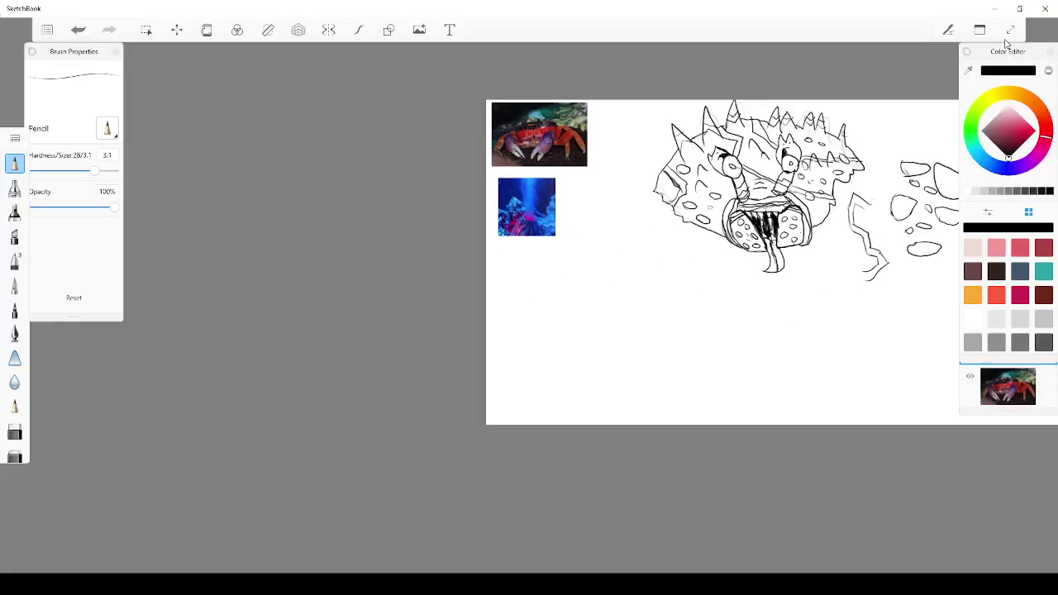
pyautogui.click(962, 393)
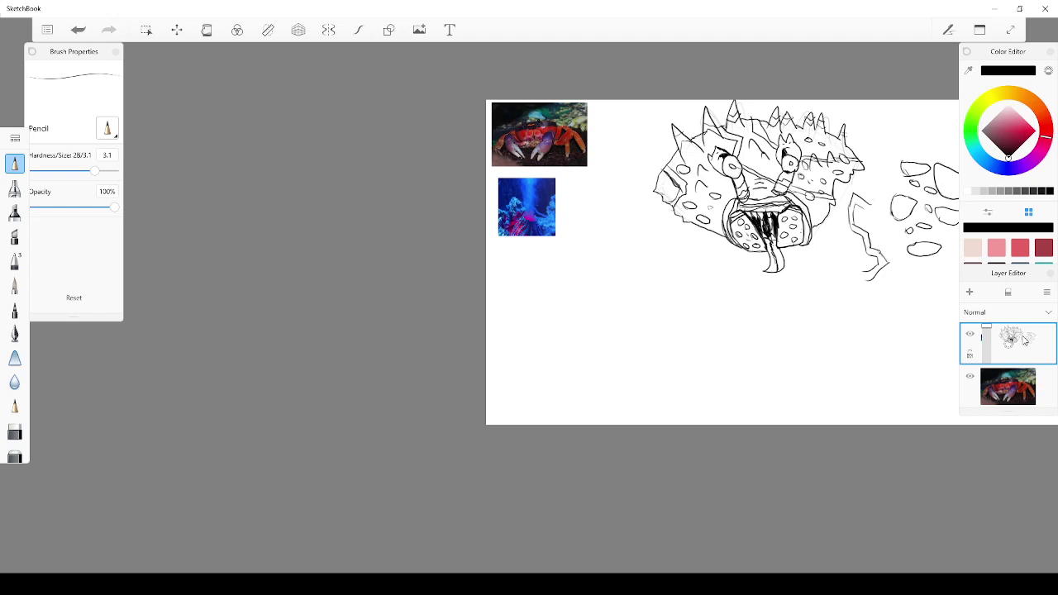
pyautogui.click(1008, 294)
pyautogui.scroll(-1, 867, 308)
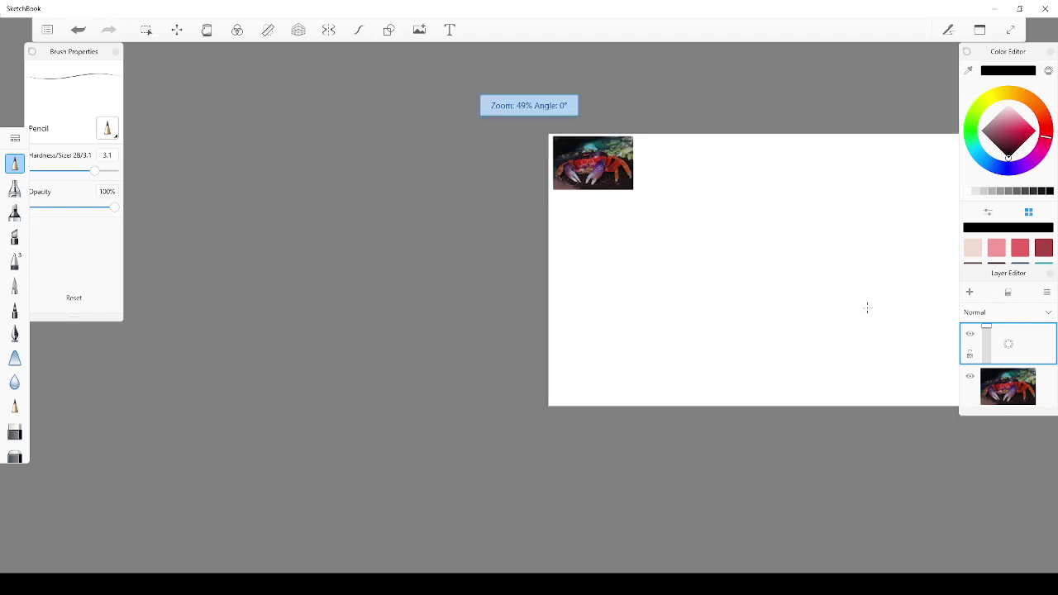
# Paste the blue coral photo back in and place it below the crab photo
pyautogui.scroll(-1, 859, 306)
pyautogui.scroll(2, 917, 225)
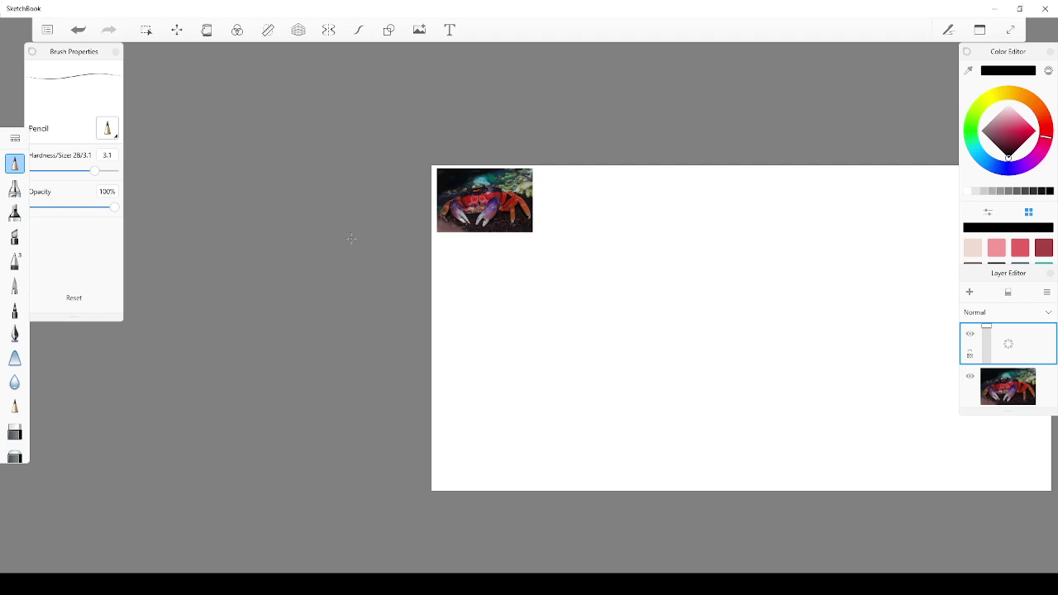
pyautogui.hotkey('ctrl', 'v')
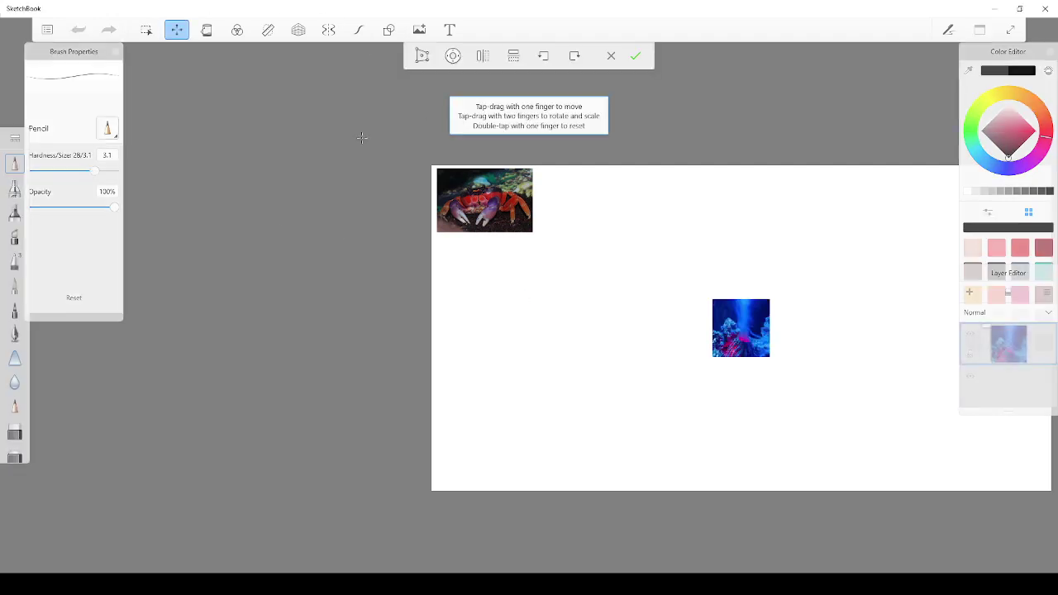
pyautogui.moveTo(750, 335); pyautogui.dragTo(481, 296)
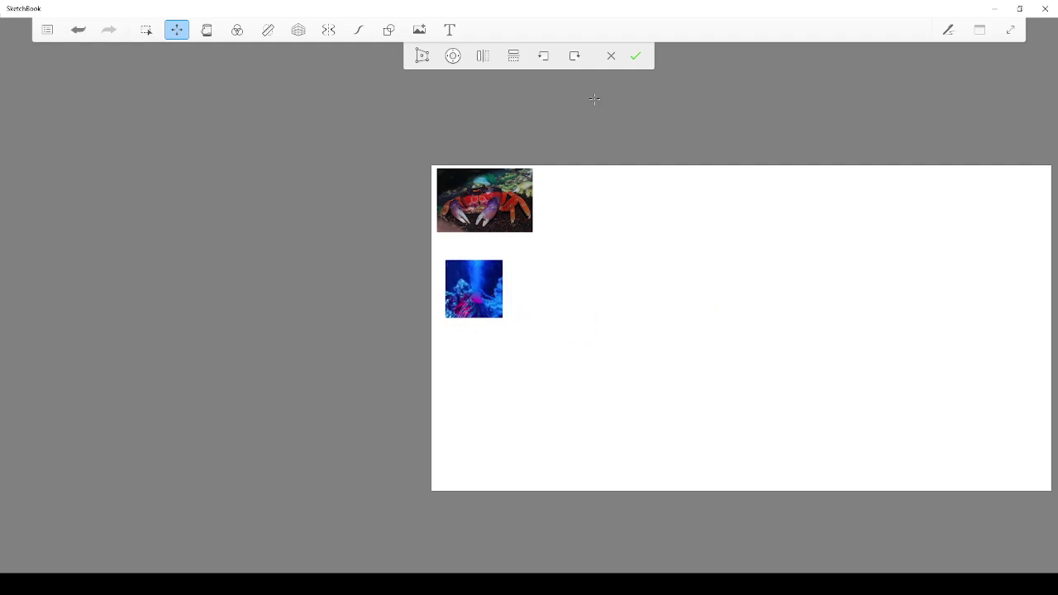
pyautogui.click(635, 56)
# Add a new empty layer above the coral photo and set the pencil size to 5.3
pyautogui.click(972, 293)
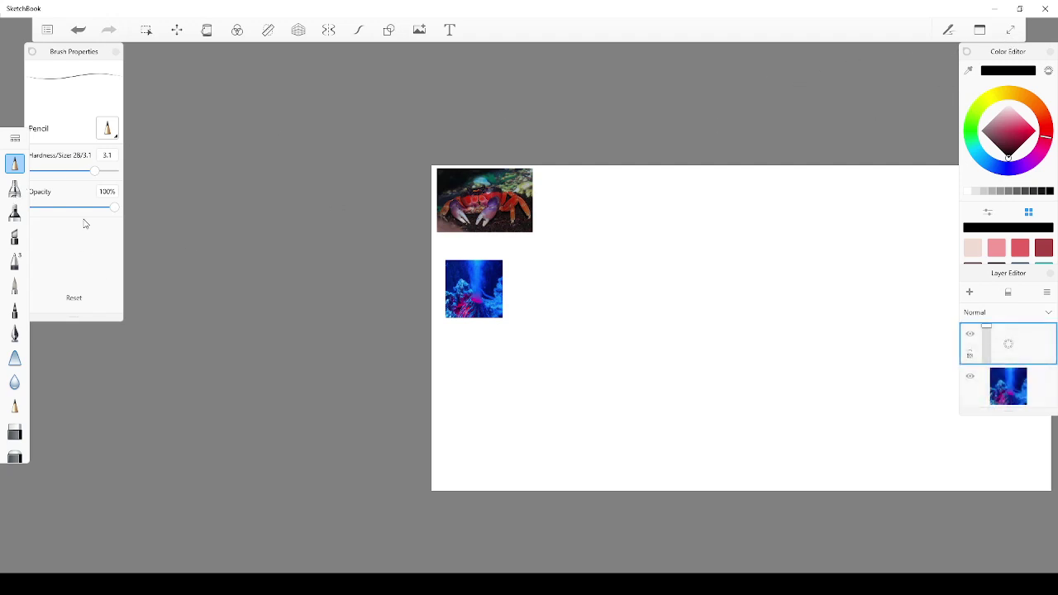
pyautogui.moveTo(94, 170); pyautogui.dragTo(100, 170)
pyautogui.click(1010, 30)
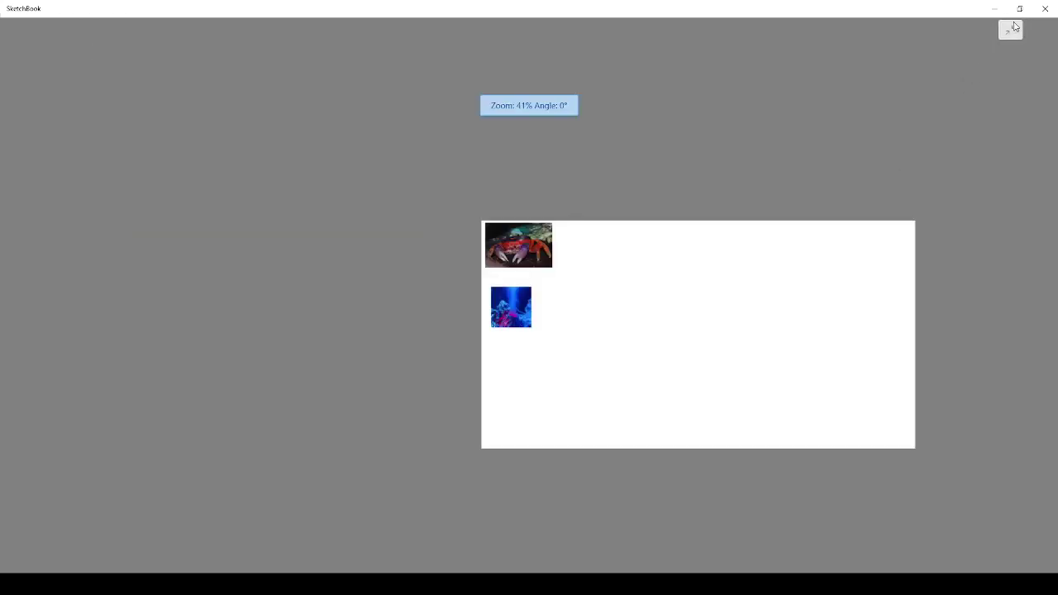
pyautogui.click(1010, 29)
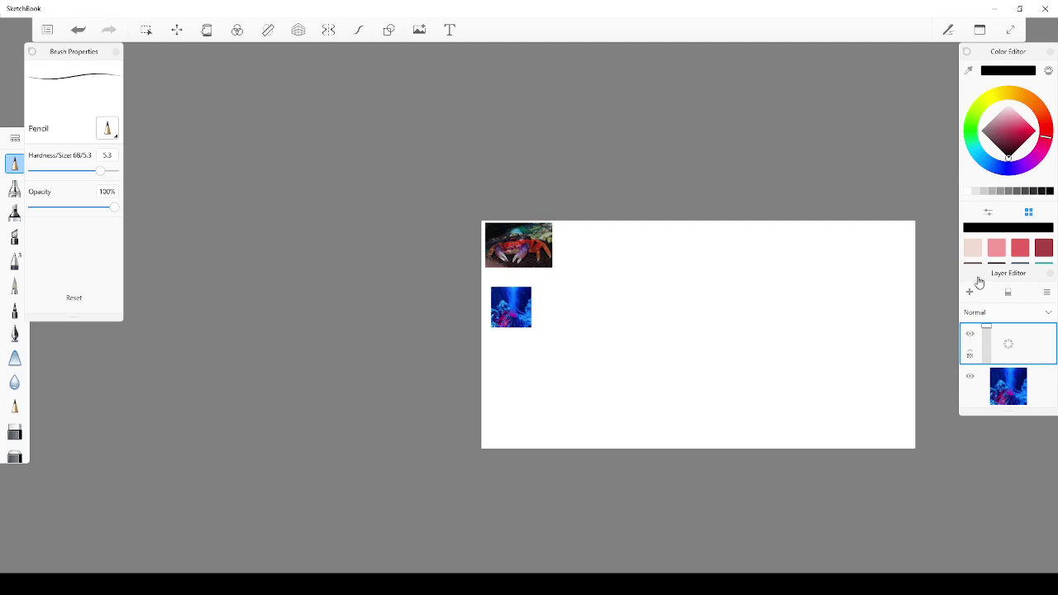
# On the empty top layer, hide the interface and sketch the angled left side, top edge and upper right corner of a wide crab shell
pyautogui.click(1016, 388)
pyautogui.click(1017, 345)
pyautogui.click(1010, 30)
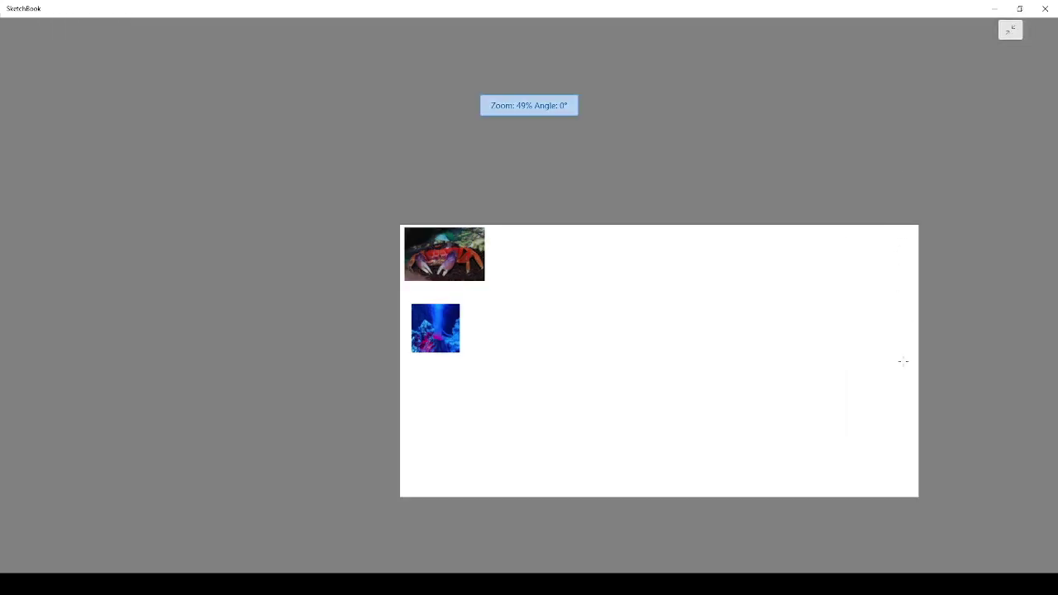
pyautogui.scroll(3, 856, 459)
pyautogui.scroll(-1, 833, 401)
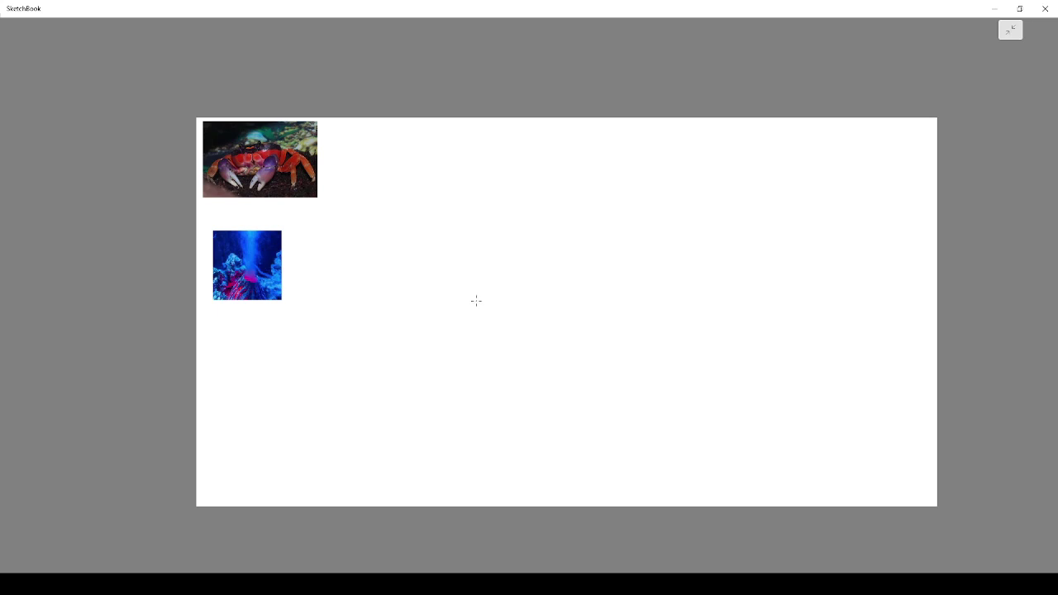
pyautogui.moveTo(461, 304)
pyautogui.mouseDown()
pyautogui.moveTo(400, 250)
pyautogui.moveTo(459, 304)
pyautogui.moveTo(408, 260)
pyautogui.moveTo(430, 281)
pyautogui.mouseUp()
pyautogui.moveTo(400, 244); pyautogui.dragTo(419, 200)
pyautogui.moveTo(404, 249)
pyautogui.mouseDown()
pyautogui.moveTo(419, 210)
pyautogui.moveTo(397, 250)
pyautogui.moveTo(450, 154)
pyautogui.moveTo(460, 174)
pyautogui.moveTo(632, 167)
pyautogui.mouseUp()
pyautogui.moveTo(629, 168); pyautogui.dragTo(661, 163)
pyautogui.moveTo(585, 172)
pyautogui.mouseDown()
pyautogui.moveTo(649, 162)
pyautogui.moveTo(696, 196)
pyautogui.mouseUp()
pyautogui.moveTo(661, 165); pyautogui.dragTo(705, 203)
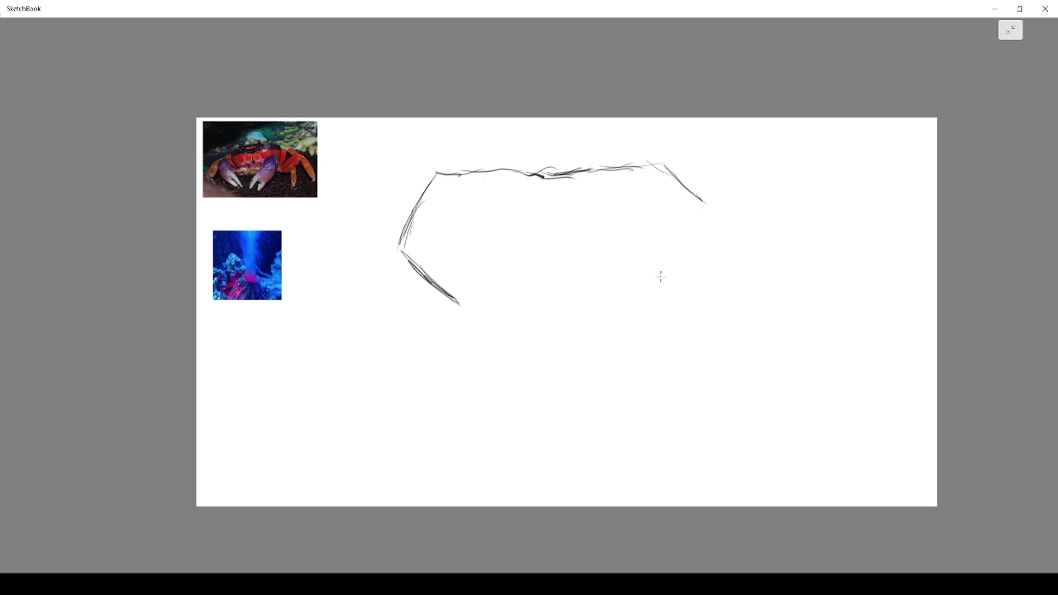
# Close the shell outline with its slanted right side and a nearly straight bottom edge
pyautogui.moveTo(653, 297)
pyautogui.mouseDown()
pyautogui.moveTo(697, 250)
pyautogui.moveTo(709, 218)
pyautogui.mouseUp()
pyautogui.moveTo(715, 204)
pyautogui.mouseDown()
pyautogui.moveTo(705, 224)
pyautogui.moveTo(703, 199)
pyautogui.mouseUp()
pyautogui.moveTo(707, 220); pyautogui.dragTo(706, 195)
pyautogui.moveTo(456, 301)
pyautogui.mouseDown()
pyautogui.moveTo(452, 332)
pyautogui.moveTo(449, 305)
pyautogui.moveTo(454, 317)
pyautogui.moveTo(471, 301)
pyautogui.moveTo(545, 293)
pyautogui.mouseUp()
pyautogui.moveTo(539, 293)
pyautogui.mouseDown()
pyautogui.moveTo(469, 304)
pyautogui.moveTo(658, 293)
pyautogui.moveTo(660, 327)
pyautogui.mouseUp()
# Sketch a narrower curved band beneath the shell and a wider rounded body segment below that band
pyautogui.moveTo(665, 301); pyautogui.dragTo(664, 347)
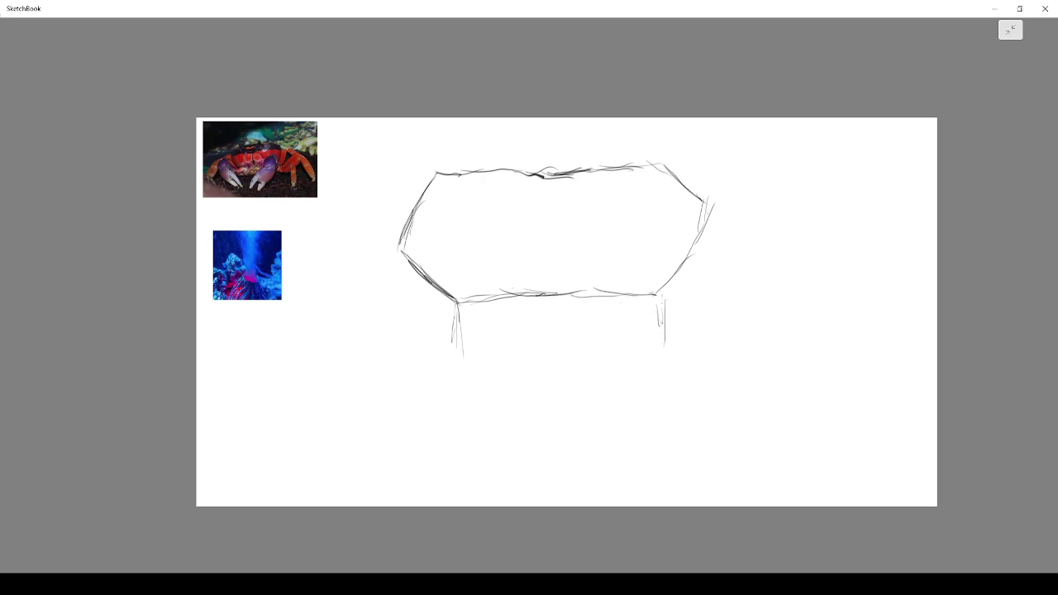
pyautogui.moveTo(659, 299); pyautogui.dragTo(648, 338)
pyautogui.moveTo(460, 315)
pyautogui.mouseDown()
pyautogui.moveTo(465, 356)
pyautogui.moveTo(506, 377)
pyautogui.moveTo(593, 373)
pyautogui.moveTo(658, 344)
pyautogui.mouseUp()
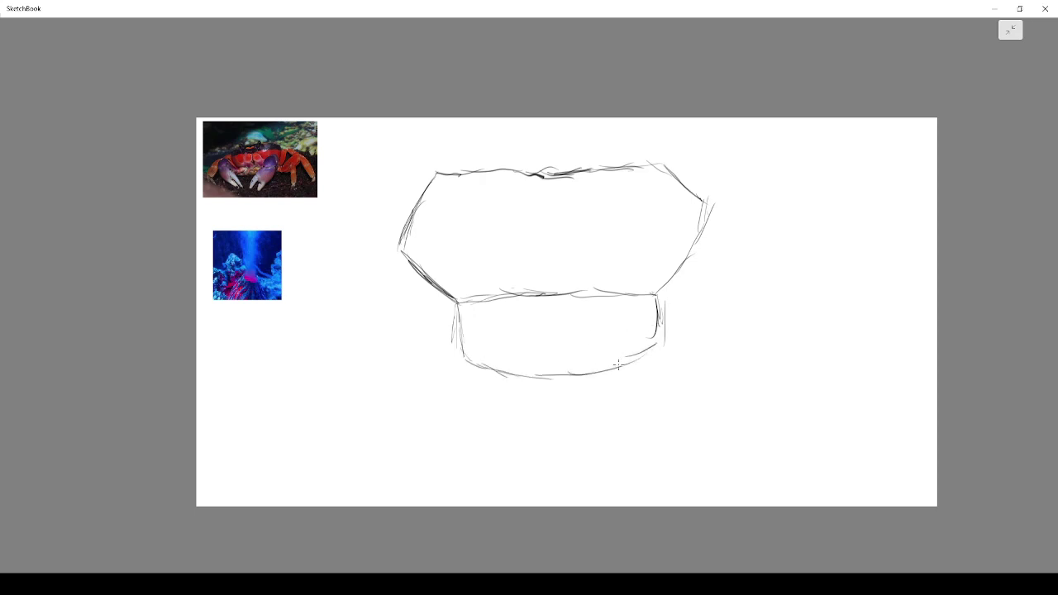
pyautogui.moveTo(456, 350)
pyautogui.mouseDown()
pyautogui.moveTo(436, 392)
pyautogui.moveTo(458, 431)
pyautogui.moveTo(529, 463)
pyautogui.moveTo(642, 439)
pyautogui.moveTo(668, 421)
pyautogui.moveTo(668, 399)
pyautogui.mouseUp()
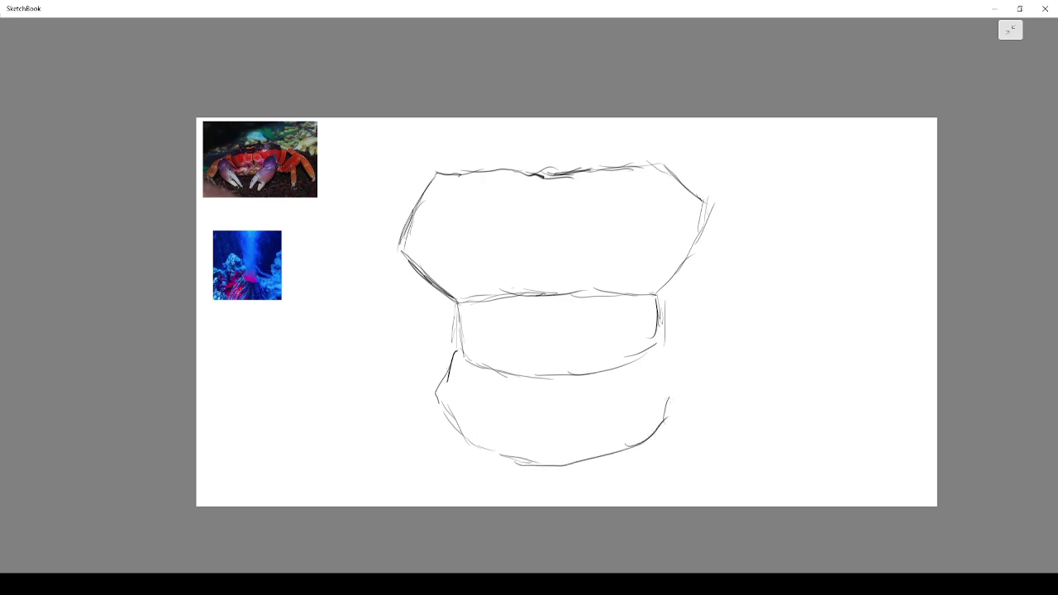
pyautogui.moveTo(652, 348); pyautogui.dragTo(668, 399)
# Add a vertical centre line through the body and horizontal contour lines across the shell and the middle band
pyautogui.moveTo(589, 458)
pyautogui.mouseDown()
pyautogui.moveTo(604, 315)
pyautogui.moveTo(590, 165)
pyautogui.mouseUp()
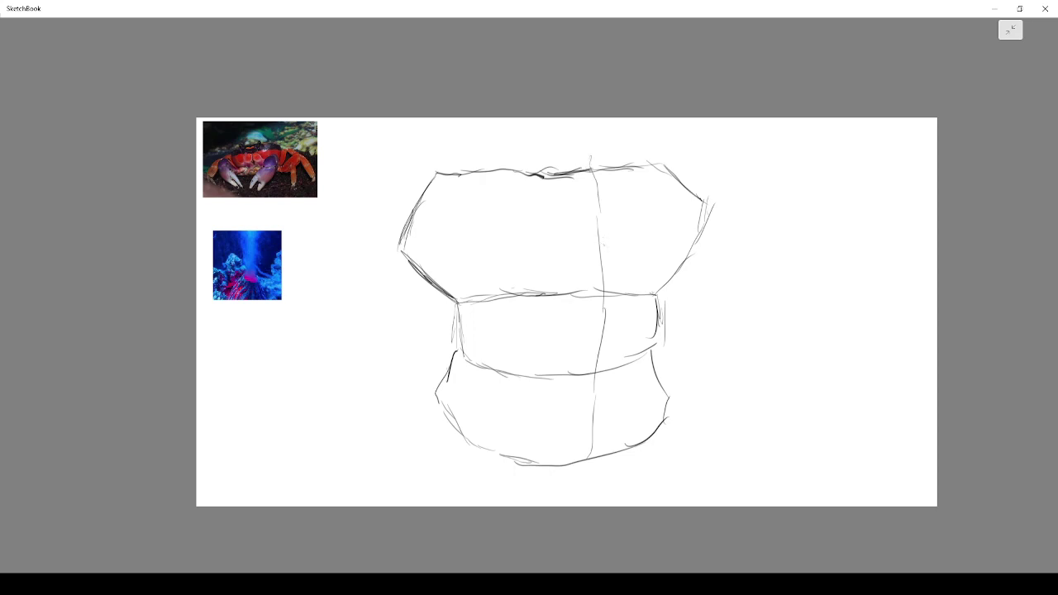
pyautogui.moveTo(425, 230); pyautogui.dragTo(666, 213)
pyautogui.moveTo(445, 192); pyautogui.dragTo(695, 183)
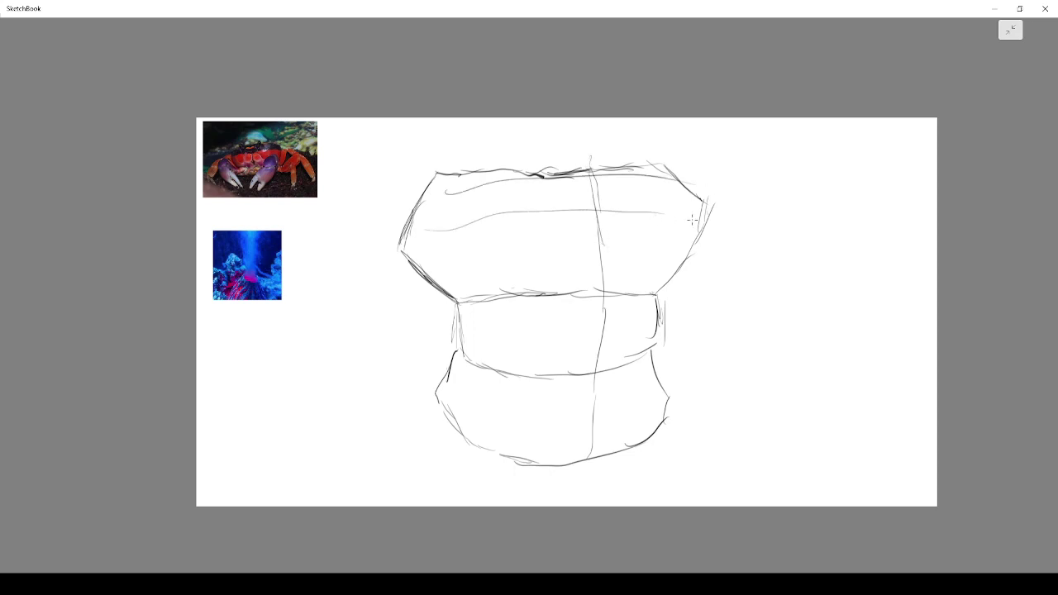
pyautogui.moveTo(480, 253)
pyautogui.mouseDown()
pyautogui.moveTo(697, 236)
pyautogui.moveTo(547, 266)
pyautogui.moveTo(672, 274)
pyautogui.mouseUp()
pyautogui.moveTo(518, 332); pyautogui.dragTo(679, 304)
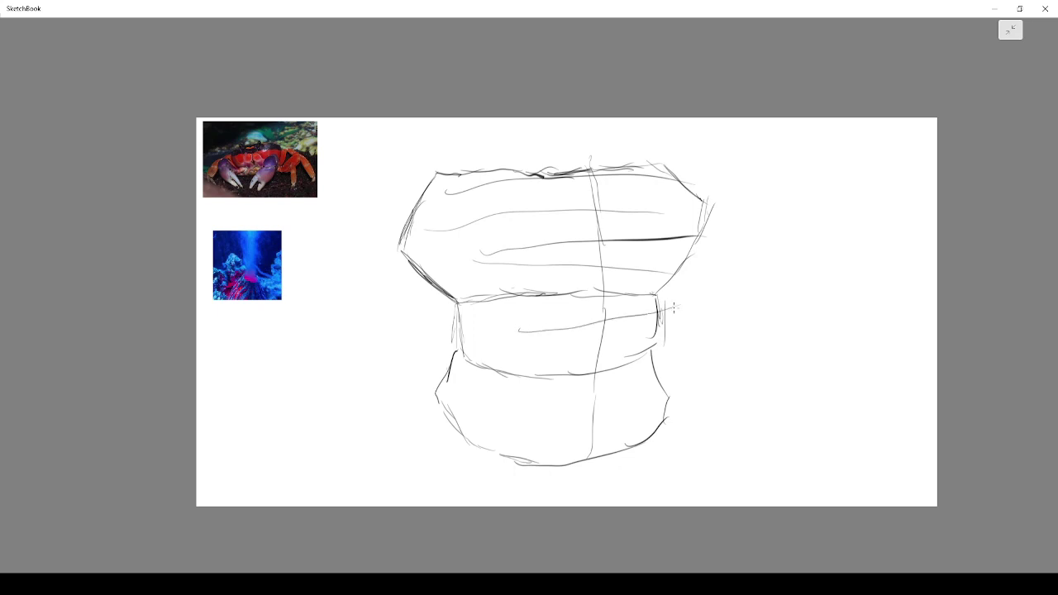
pyautogui.moveTo(415, 331); pyautogui.dragTo(731, 296)
pyautogui.moveTo(400, 327); pyautogui.dragTo(714, 289)
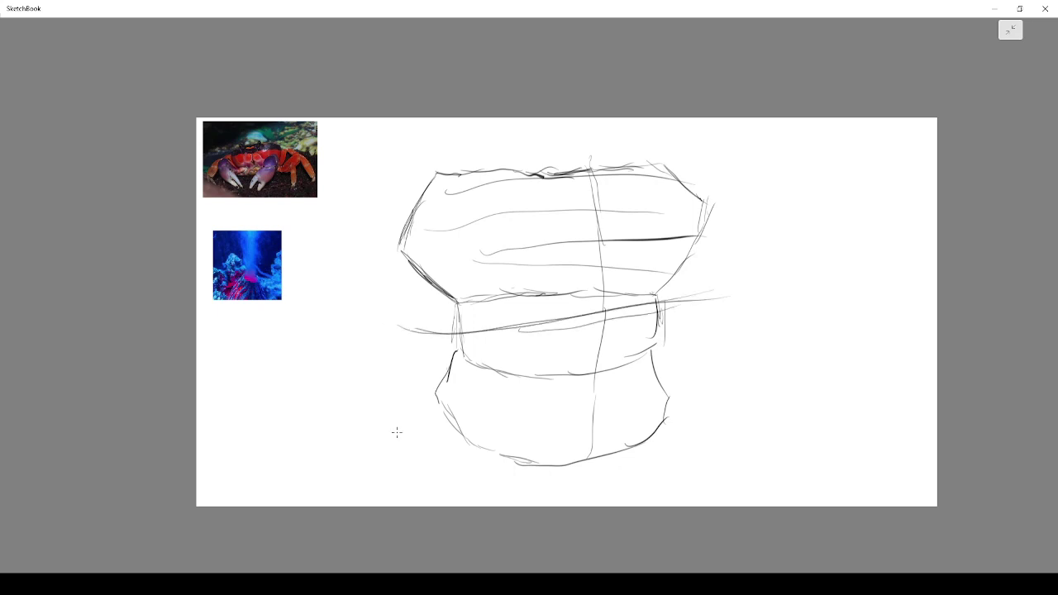
# Add contour lines across the lowest segment and a longer curved centre line running past the body's top and bottom
pyautogui.moveTo(400, 438); pyautogui.dragTo(758, 395)
pyautogui.moveTo(556, 400); pyautogui.dragTo(648, 388)
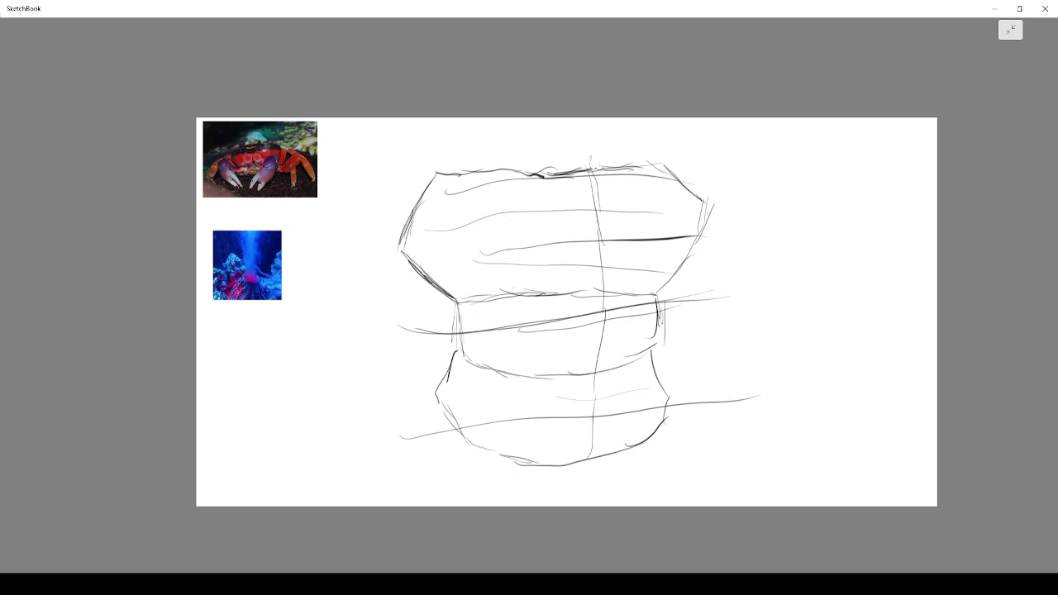
pyautogui.moveTo(569, 133); pyautogui.dragTo(584, 160)
pyautogui.moveTo(597, 228); pyautogui.dragTo(559, 498)
pyautogui.moveTo(579, 155); pyautogui.dragTo(615, 234)
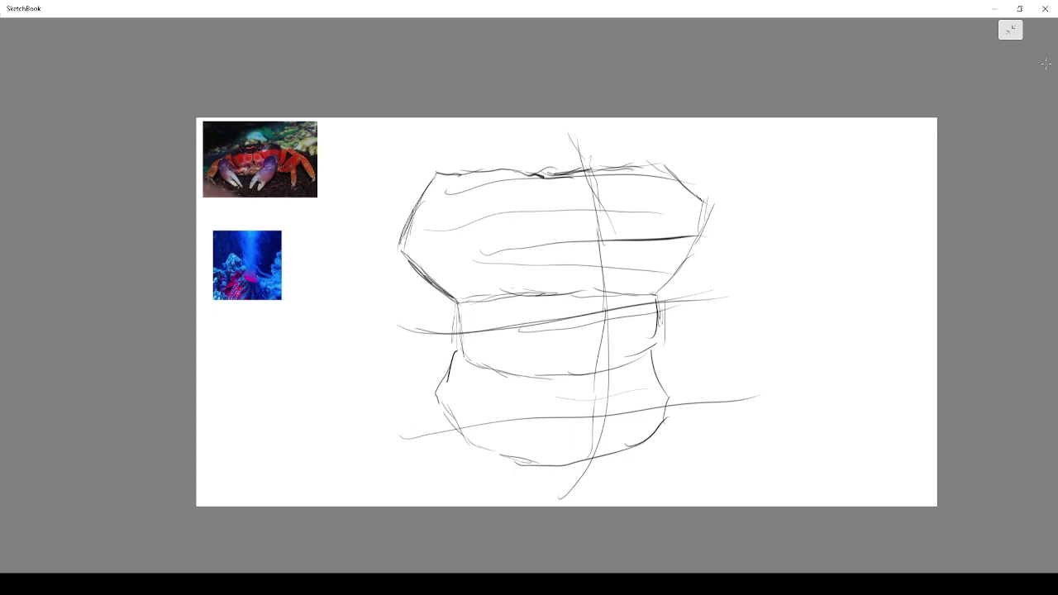
# Distort the body sketch by pulling its four corners inward so it becomes smaller and narrower toward the top, and apply the transform
pyautogui.click(1010, 30)
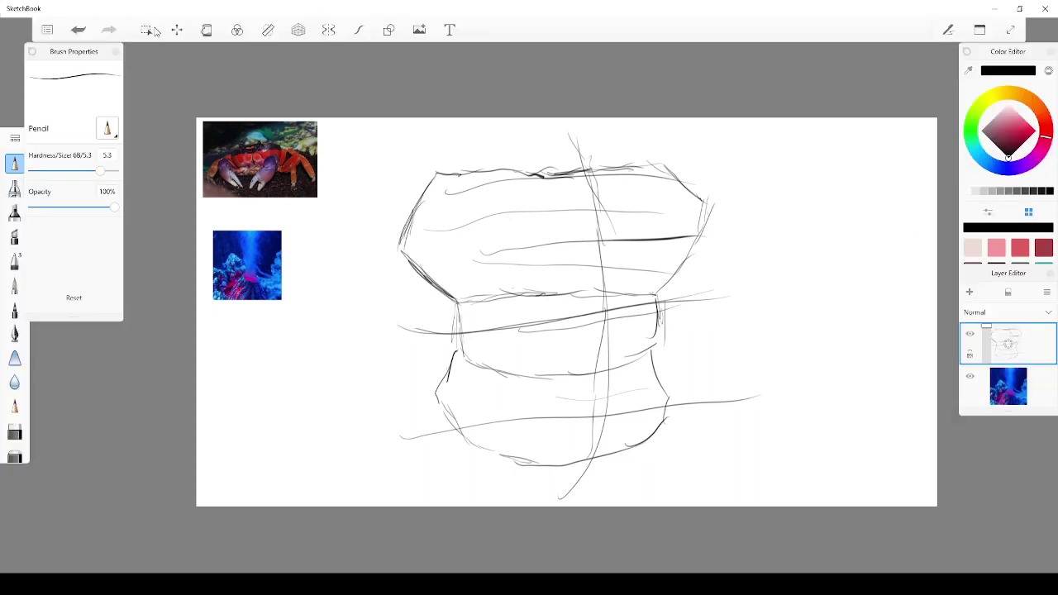
pyautogui.click(177, 29)
pyautogui.click(422, 56)
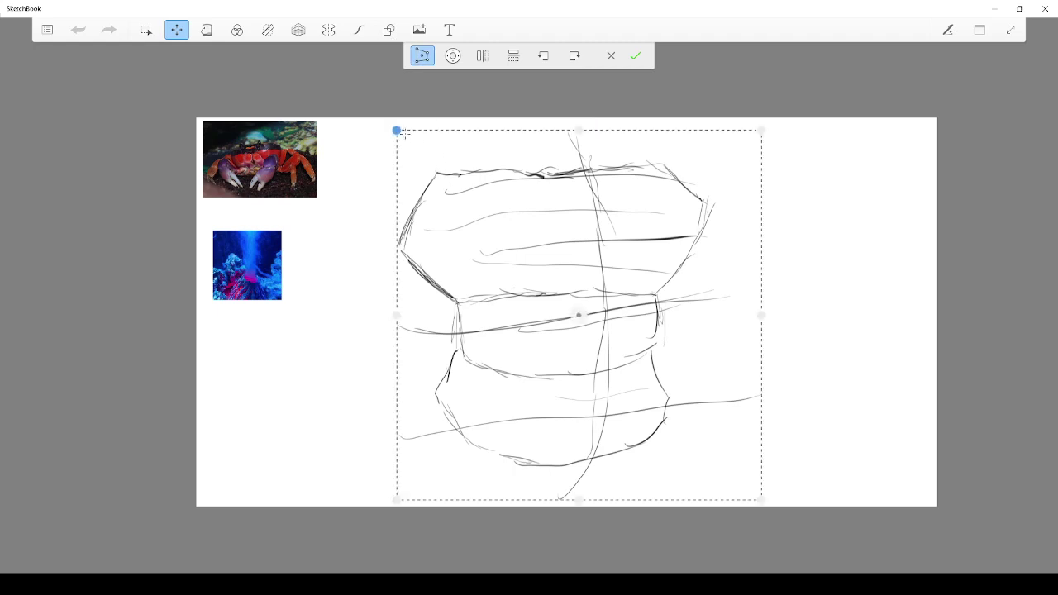
pyautogui.moveTo(397, 130); pyautogui.dragTo(489, 135)
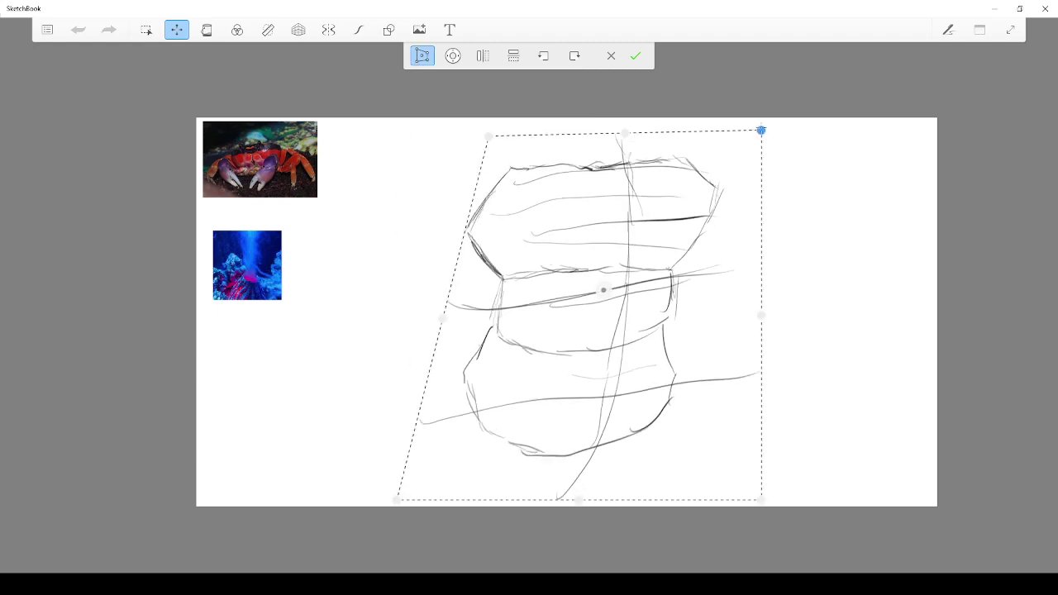
pyautogui.moveTo(761, 130); pyautogui.dragTo(744, 135)
pyautogui.moveTo(761, 501); pyautogui.dragTo(768, 411)
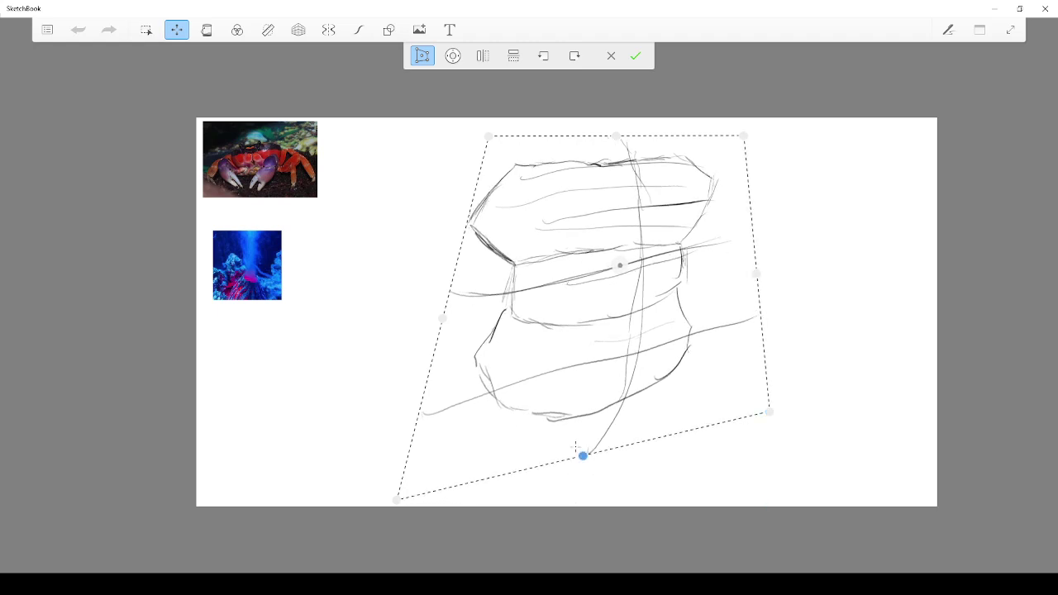
pyautogui.moveTo(397, 501); pyautogui.dragTo(427, 397)
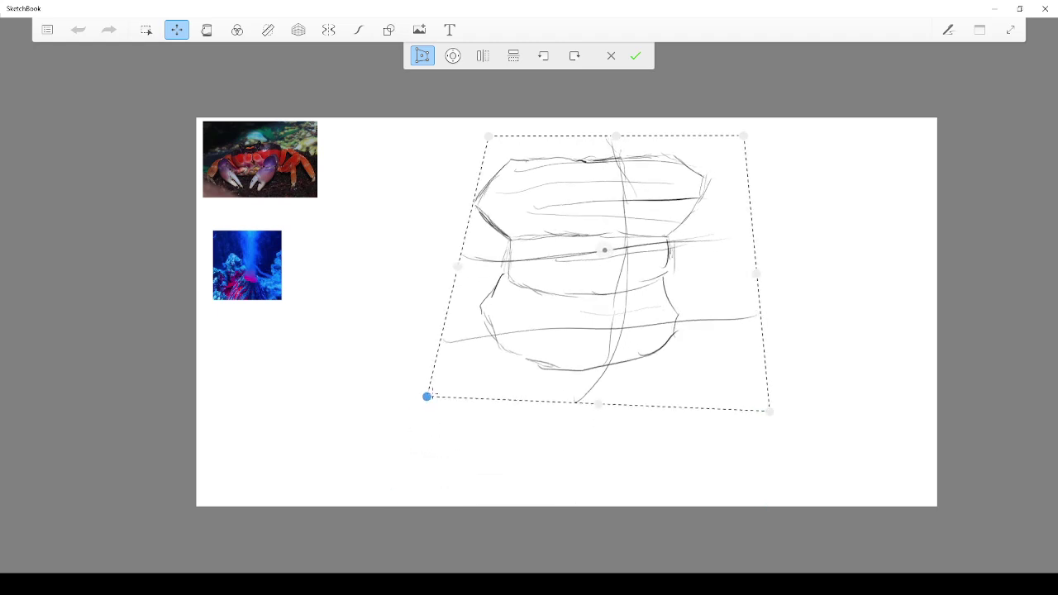
pyautogui.click(637, 59)
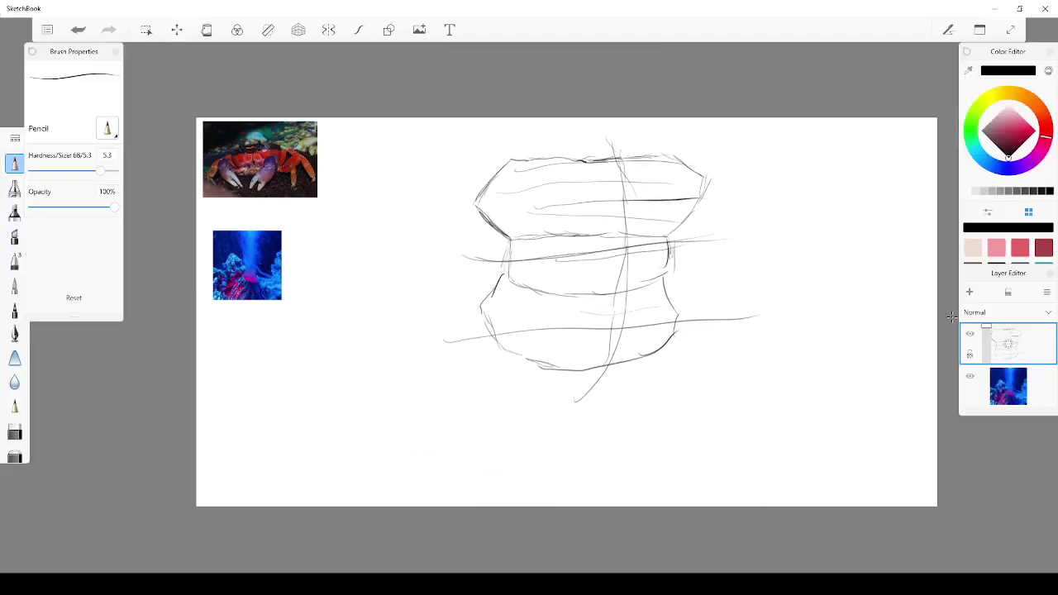
# Lower the body sketch layer's opacity to about 52% and add a new layer above it
pyautogui.click(986, 337)
pyautogui.moveTo(986, 336); pyautogui.dragTo(987, 343)
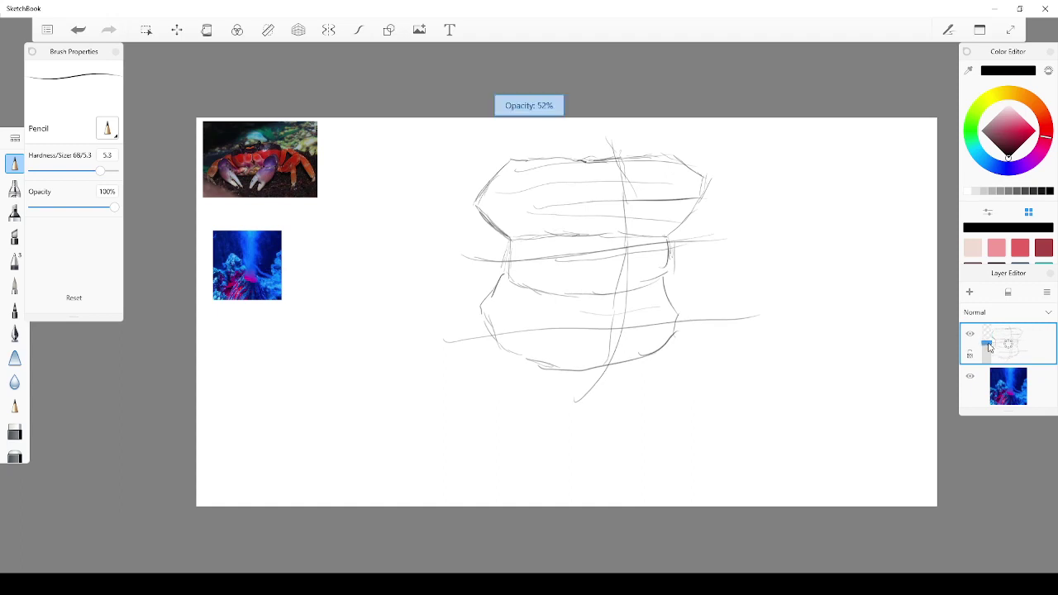
pyautogui.click(969, 294)
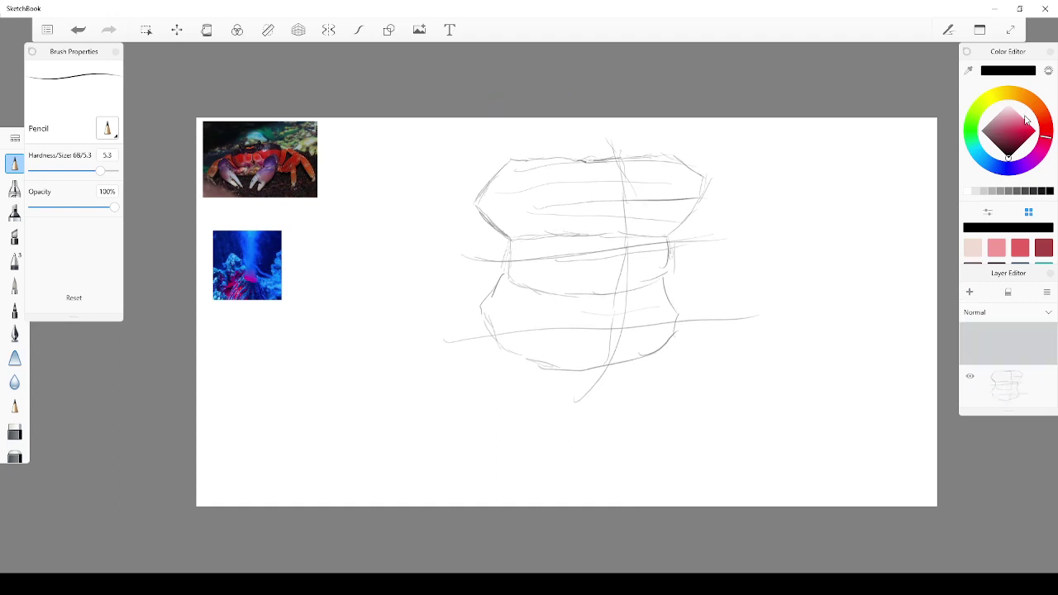
# Without the interface, draw the left eye stalk across the shell's top edge and a mostly filled black pupil with a white highlight
pyautogui.click(1009, 30)
pyautogui.scroll(5, 641, 145)
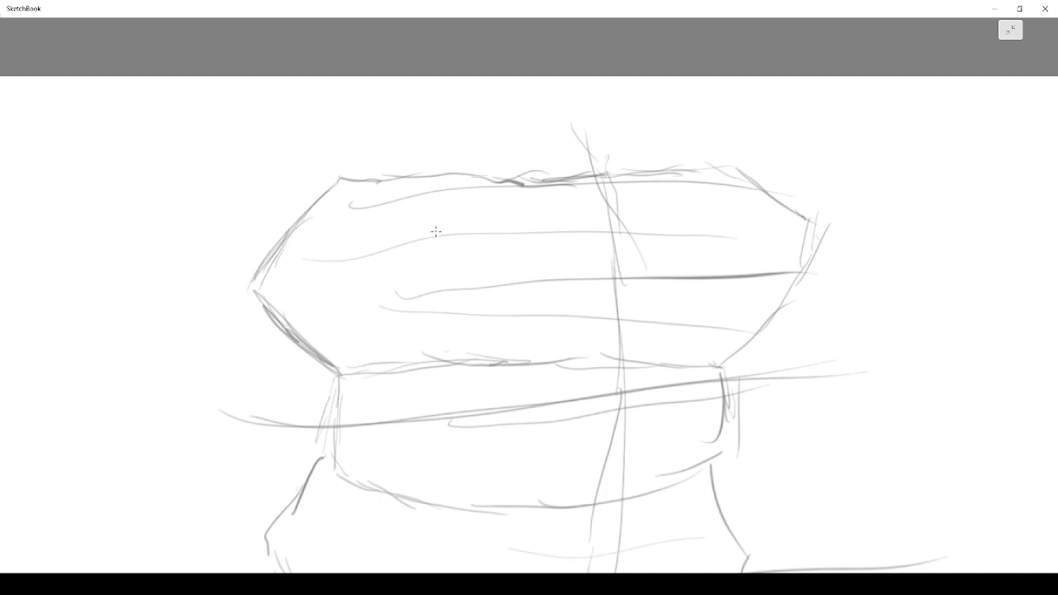
pyautogui.moveTo(443, 230)
pyautogui.mouseDown()
pyautogui.moveTo(451, 175)
pyautogui.moveTo(433, 149)
pyautogui.moveTo(440, 195)
pyautogui.mouseUp()
pyautogui.moveTo(432, 152)
pyautogui.mouseDown()
pyautogui.moveTo(440, 187)
pyautogui.moveTo(479, 179)
pyautogui.moveTo(482, 206)
pyautogui.mouseUp()
pyautogui.moveTo(477, 164); pyautogui.dragTo(483, 225)
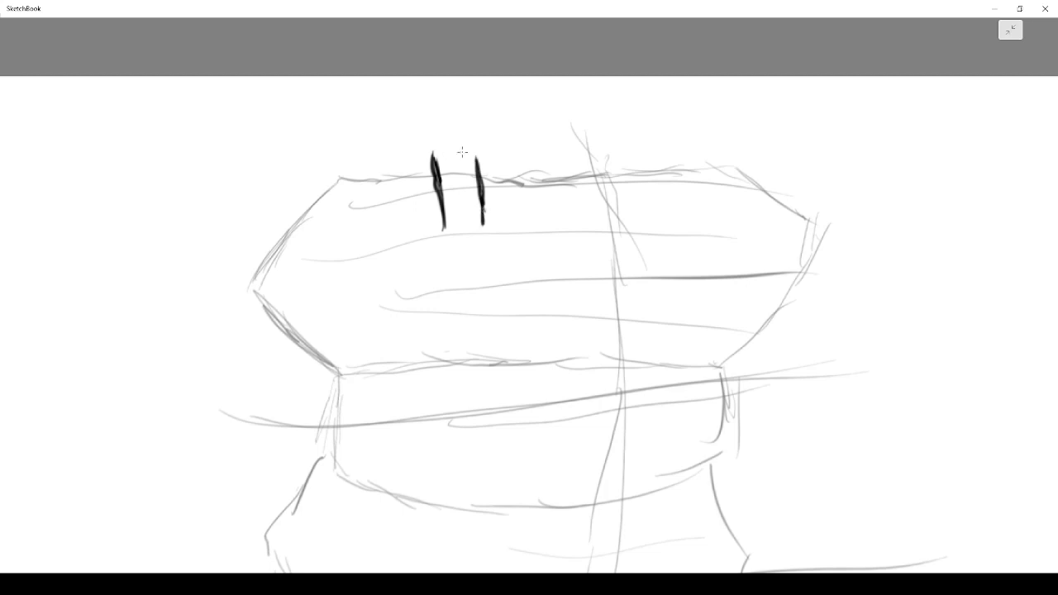
pyautogui.moveTo(476, 158)
pyautogui.mouseDown()
pyautogui.moveTo(427, 145)
pyautogui.moveTo(416, 117)
pyautogui.moveTo(470, 118)
pyautogui.moveTo(474, 162)
pyautogui.moveTo(413, 124)
pyautogui.moveTo(418, 141)
pyautogui.moveTo(462, 133)
pyautogui.moveTo(445, 142)
pyautogui.moveTo(442, 124)
pyautogui.moveTo(459, 154)
pyautogui.moveTo(434, 151)
pyautogui.moveTo(459, 160)
pyautogui.moveTo(482, 135)
pyautogui.moveTo(421, 127)
pyautogui.moveTo(436, 147)
pyautogui.moveTo(438, 135)
pyautogui.mouseUp()
pyautogui.moveTo(428, 120)
pyautogui.mouseDown()
pyautogui.moveTo(441, 139)
pyautogui.moveTo(438, 111)
pyautogui.moveTo(476, 140)
pyautogui.mouseUp()
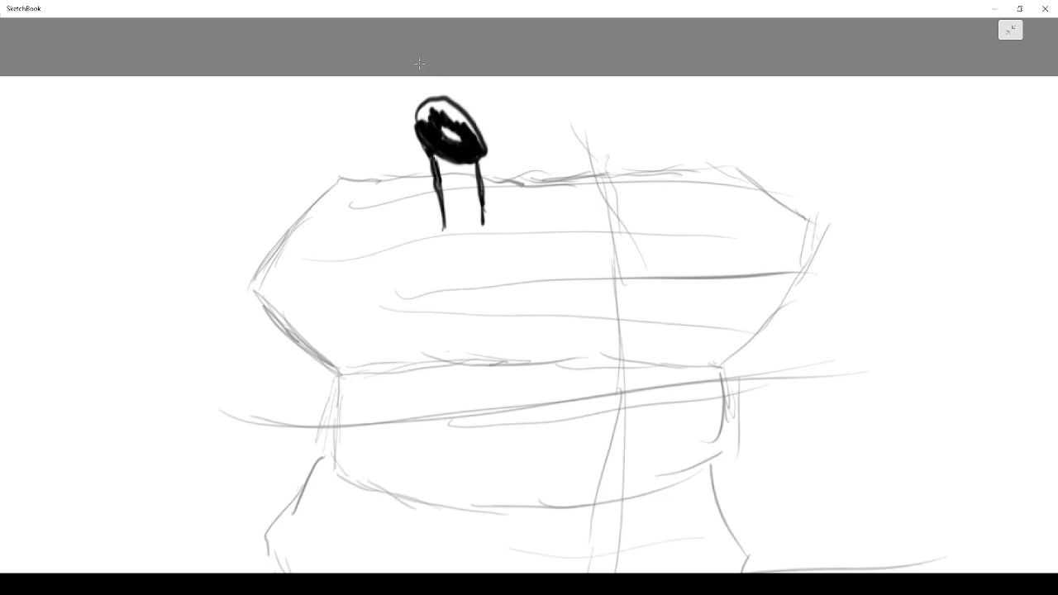
# Outline the left eye's pointed outer shape, darken the top of its pupil, and close the stalk with a ringed base
pyautogui.moveTo(477, 140)
pyautogui.mouseDown()
pyautogui.moveTo(450, 102)
pyautogui.moveTo(415, 129)
pyautogui.moveTo(398, 98)
pyautogui.mouseUp()
pyautogui.moveTo(424, 146)
pyautogui.mouseDown()
pyautogui.moveTo(387, 127)
pyautogui.moveTo(410, 139)
pyautogui.moveTo(371, 99)
pyautogui.mouseUp()
pyautogui.moveTo(376, 106)
pyautogui.mouseDown()
pyautogui.moveTo(390, 82)
pyautogui.moveTo(450, 86)
pyautogui.moveTo(478, 130)
pyautogui.mouseUp()
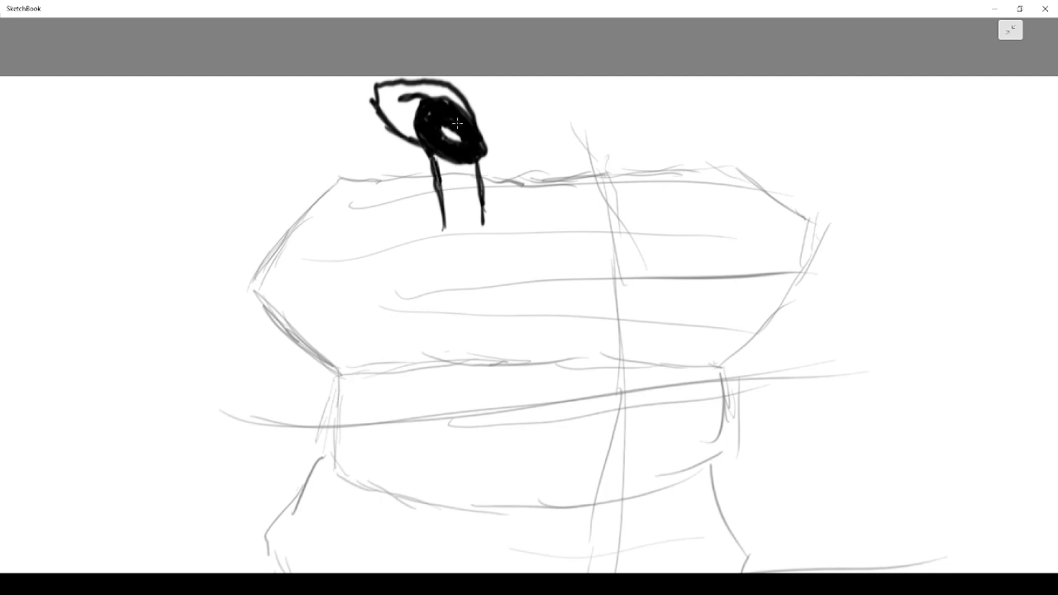
pyautogui.moveTo(413, 101)
pyautogui.mouseDown()
pyautogui.moveTo(415, 111)
pyautogui.moveTo(418, 98)
pyautogui.moveTo(403, 109)
pyautogui.mouseUp()
pyautogui.moveTo(444, 228)
pyautogui.mouseDown()
pyautogui.moveTo(476, 236)
pyautogui.moveTo(484, 223)
pyautogui.moveTo(486, 240)
pyautogui.moveTo(453, 229)
pyautogui.moveTo(476, 237)
pyautogui.moveTo(453, 241)
pyautogui.moveTo(484, 241)
pyautogui.mouseUp()
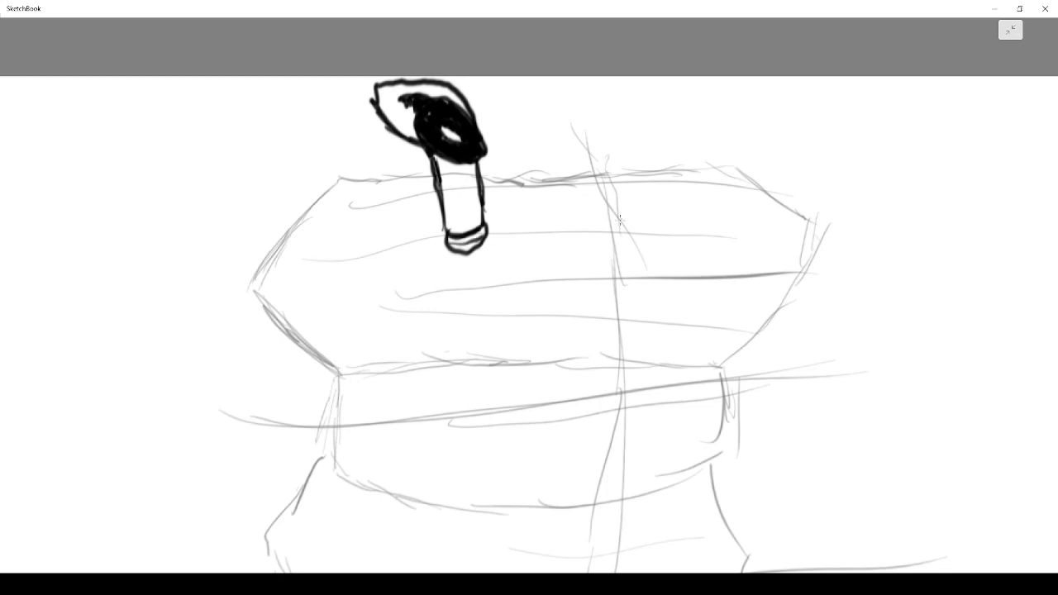
# Draw the right eye stalk beside the centre line, topped by a round black pupil with a small white highlight
pyautogui.moveTo(616, 236); pyautogui.dragTo(611, 130)
pyautogui.moveTo(652, 243)
pyautogui.mouseDown()
pyautogui.moveTo(641, 172)
pyautogui.moveTo(655, 231)
pyautogui.mouseUp()
pyautogui.moveTo(620, 145)
pyautogui.mouseDown()
pyautogui.moveTo(642, 150)
pyautogui.moveTo(615, 111)
pyautogui.moveTo(665, 137)
pyautogui.moveTo(629, 151)
pyautogui.moveTo(648, 116)
pyautogui.moveTo(630, 127)
pyautogui.moveTo(622, 119)
pyautogui.moveTo(631, 114)
pyautogui.moveTo(616, 129)
pyautogui.moveTo(624, 152)
pyautogui.moveTo(626, 132)
pyautogui.moveTo(635, 154)
pyautogui.moveTo(640, 132)
pyautogui.mouseUp()
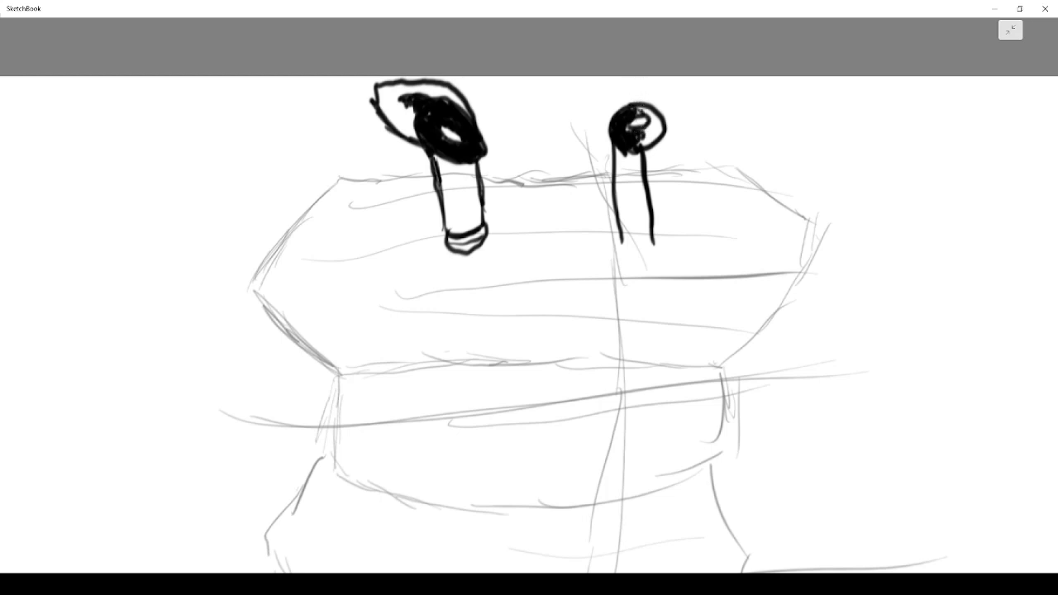
pyautogui.moveTo(646, 142)
pyautogui.mouseDown()
pyautogui.moveTo(654, 130)
pyautogui.moveTo(659, 138)
pyautogui.moveTo(641, 111)
pyautogui.moveTo(664, 126)
pyautogui.moveTo(658, 145)
pyautogui.mouseUp()
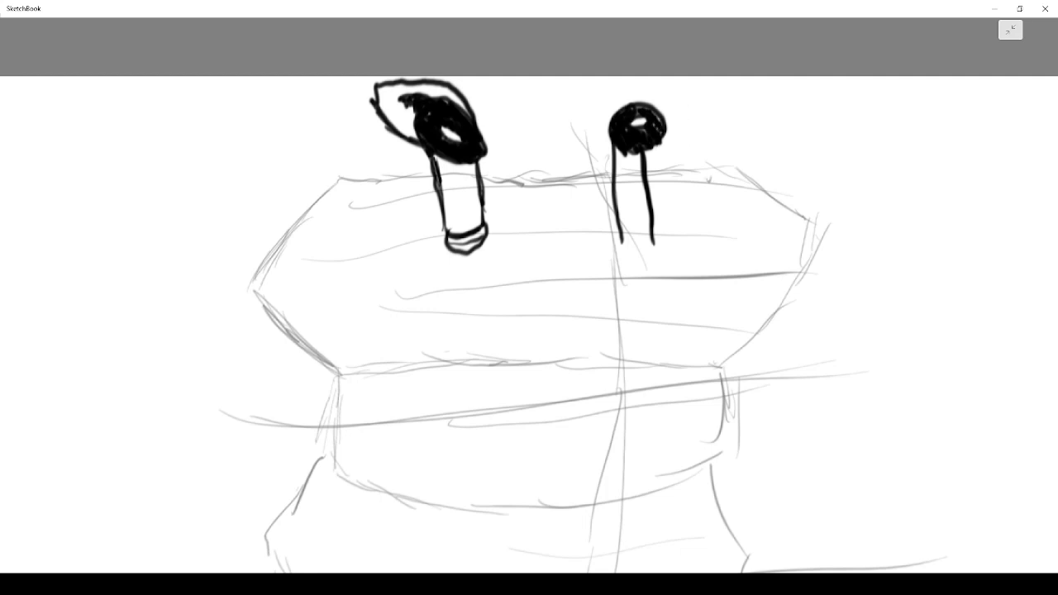
# Outline the right eye's pointed outer shape, extend its dark pupil upward, and add a ringed base to the stalk
pyautogui.moveTo(627, 105)
pyautogui.mouseDown()
pyautogui.moveTo(654, 91)
pyautogui.moveTo(682, 102)
pyautogui.mouseUp()
pyautogui.moveTo(623, 118)
pyautogui.mouseDown()
pyautogui.moveTo(636, 84)
pyautogui.moveTo(660, 77)
pyautogui.moveTo(716, 109)
pyautogui.moveTo(666, 127)
pyautogui.moveTo(650, 105)
pyautogui.moveTo(661, 104)
pyautogui.moveTo(665, 121)
pyautogui.moveTo(666, 110)
pyautogui.mouseUp()
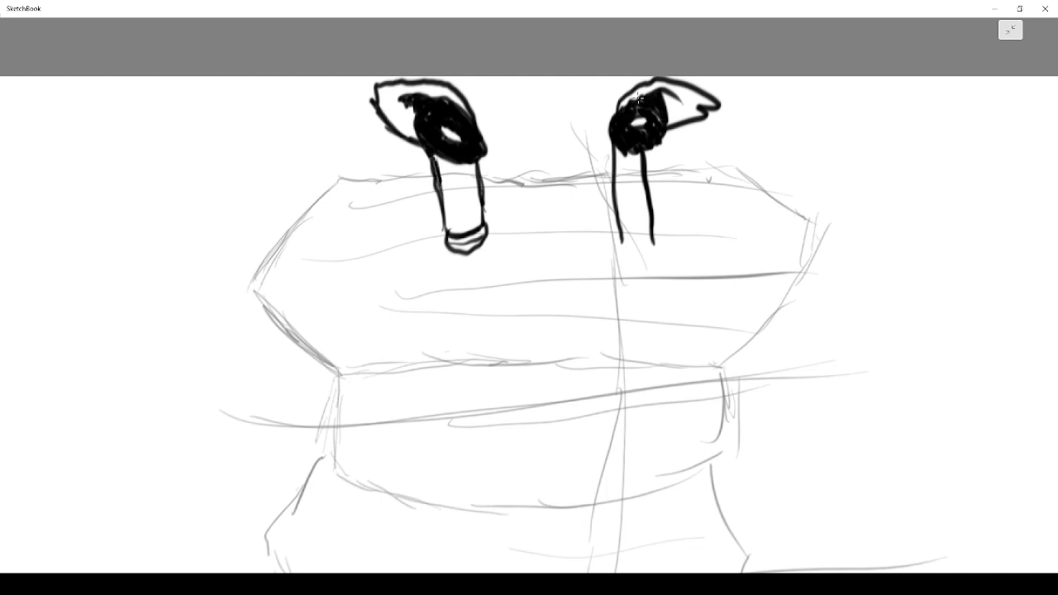
pyautogui.moveTo(623, 238); pyautogui.dragTo(656, 248)
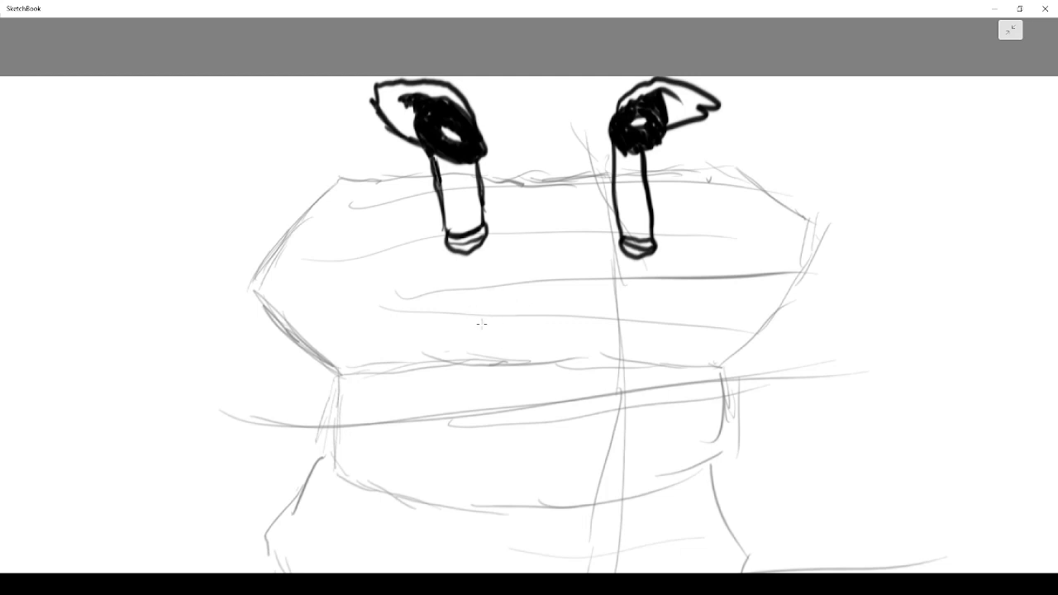
# Draw a curved mouth arch below the eye stalks, with a rounded mouthpart hanging from each end
pyautogui.moveTo(474, 305)
pyautogui.mouseDown()
pyautogui.moveTo(574, 283)
pyautogui.moveTo(641, 291)
pyautogui.moveTo(703, 316)
pyautogui.mouseUp()
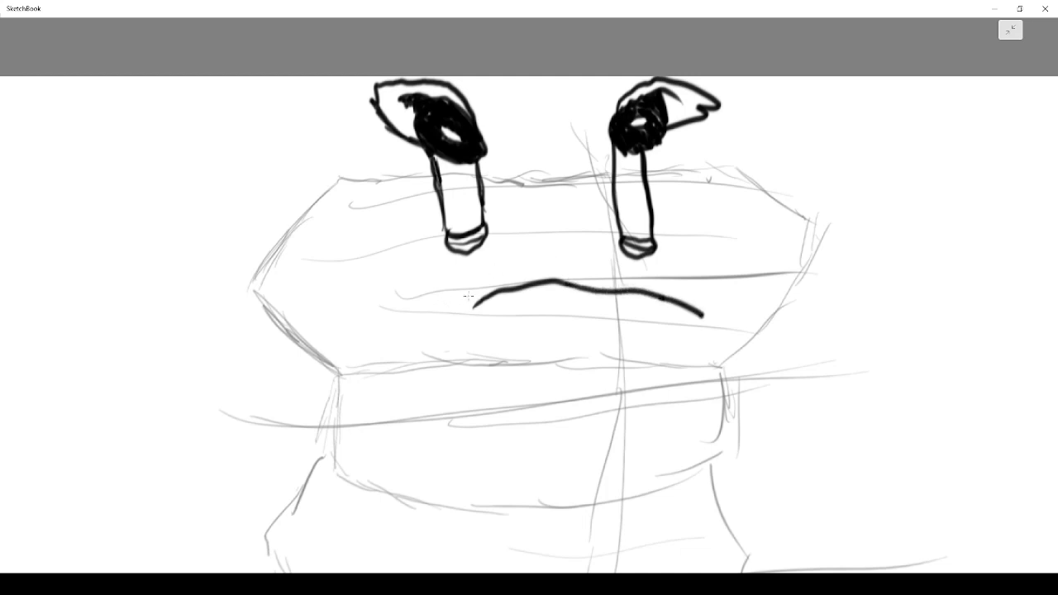
pyautogui.moveTo(471, 301)
pyautogui.mouseDown()
pyautogui.moveTo(523, 380)
pyautogui.moveTo(530, 414)
pyautogui.moveTo(479, 461)
pyautogui.moveTo(430, 373)
pyautogui.moveTo(463, 312)
pyautogui.mouseUp()
pyautogui.hotkey('ctrl', 'z')
pyautogui.moveTo(430, 374)
pyautogui.mouseDown()
pyautogui.moveTo(459, 311)
pyautogui.moveTo(475, 309)
pyautogui.moveTo(437, 336)
pyautogui.mouseUp()
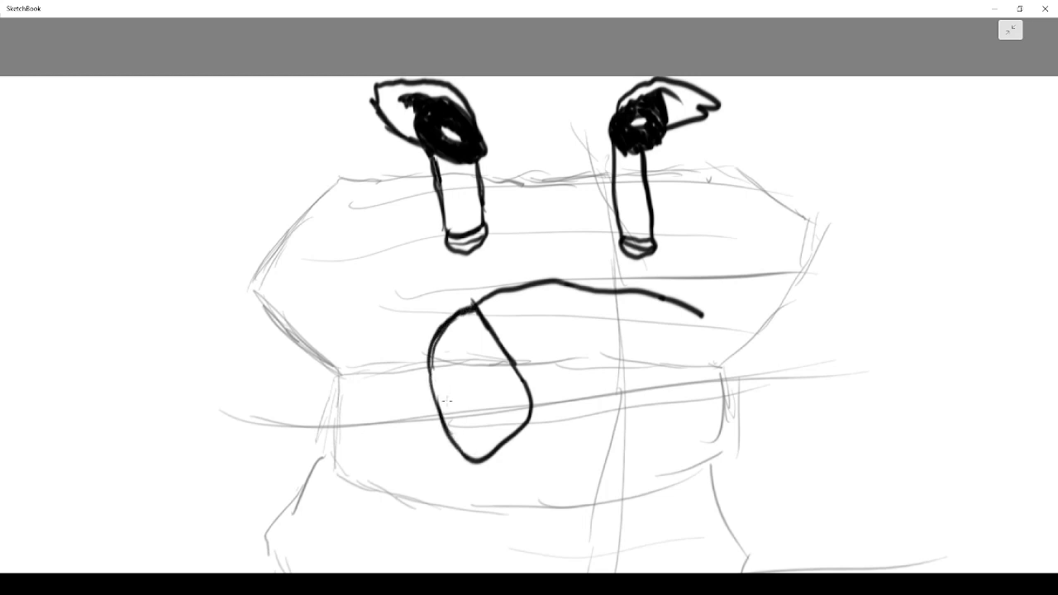
pyautogui.moveTo(683, 299)
pyautogui.mouseDown()
pyautogui.moveTo(644, 436)
pyautogui.moveTo(720, 397)
pyautogui.moveTo(726, 357)
pyautogui.moveTo(704, 304)
pyautogui.mouseUp()
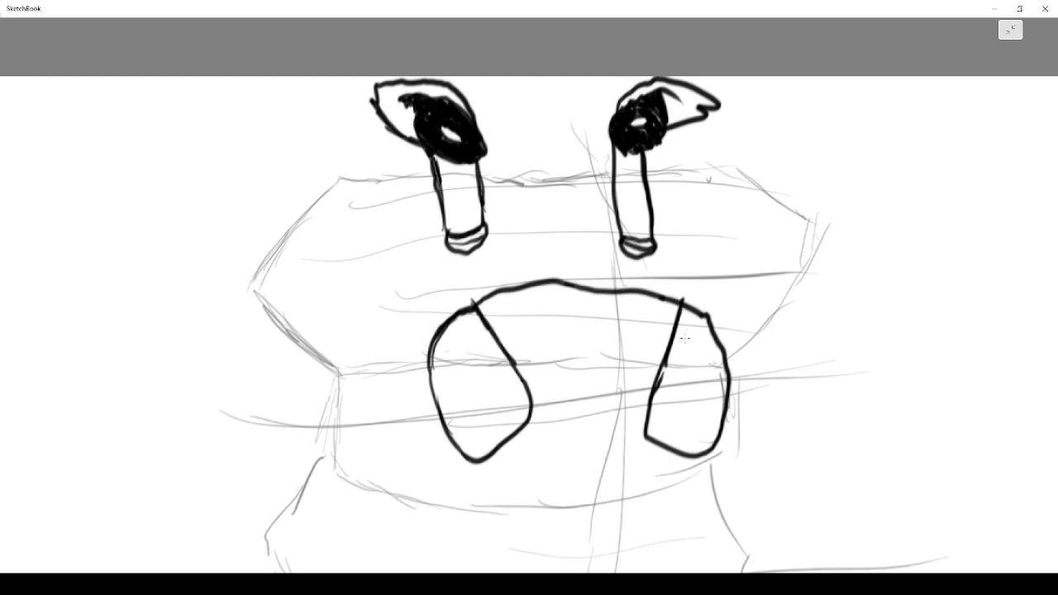
pyautogui.moveTo(469, 312)
pyautogui.mouseDown()
pyautogui.moveTo(508, 265)
pyautogui.moveTo(564, 261)
pyautogui.mouseUp()
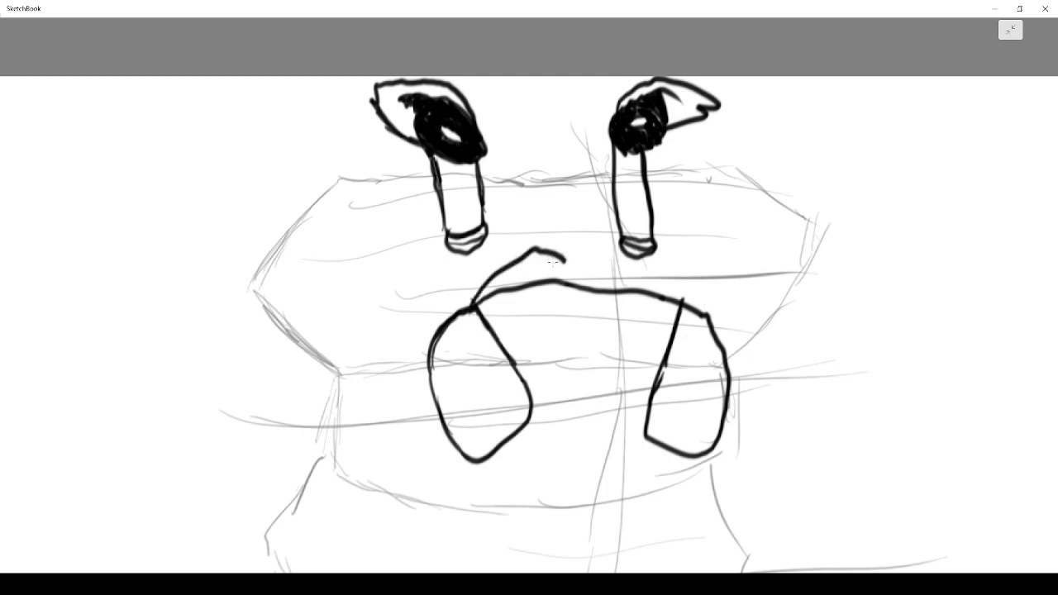
pyautogui.click(1010, 29)
pyautogui.click(78, 31)
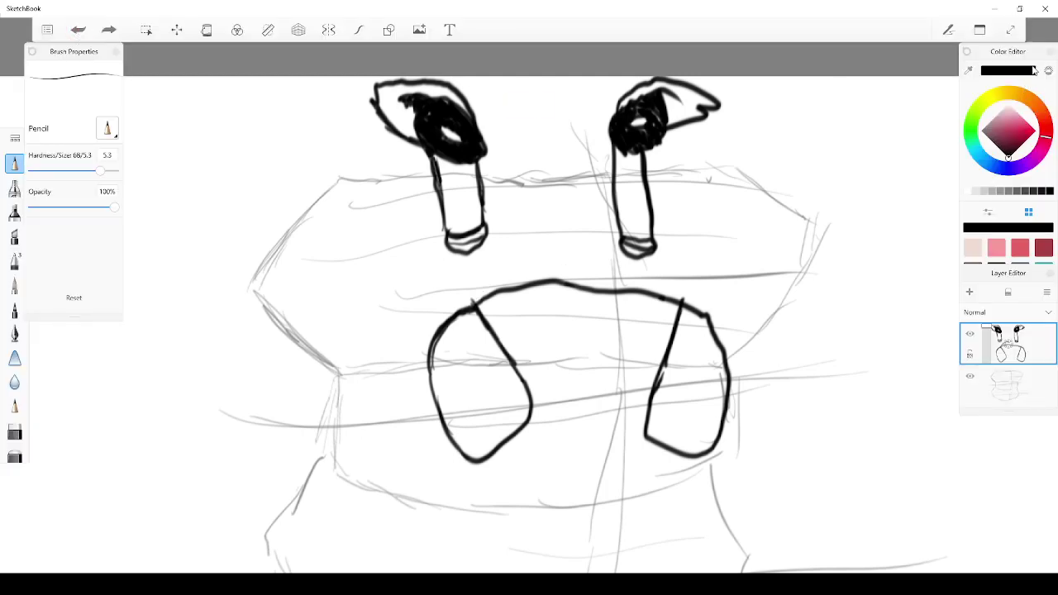
pyautogui.click(1012, 30)
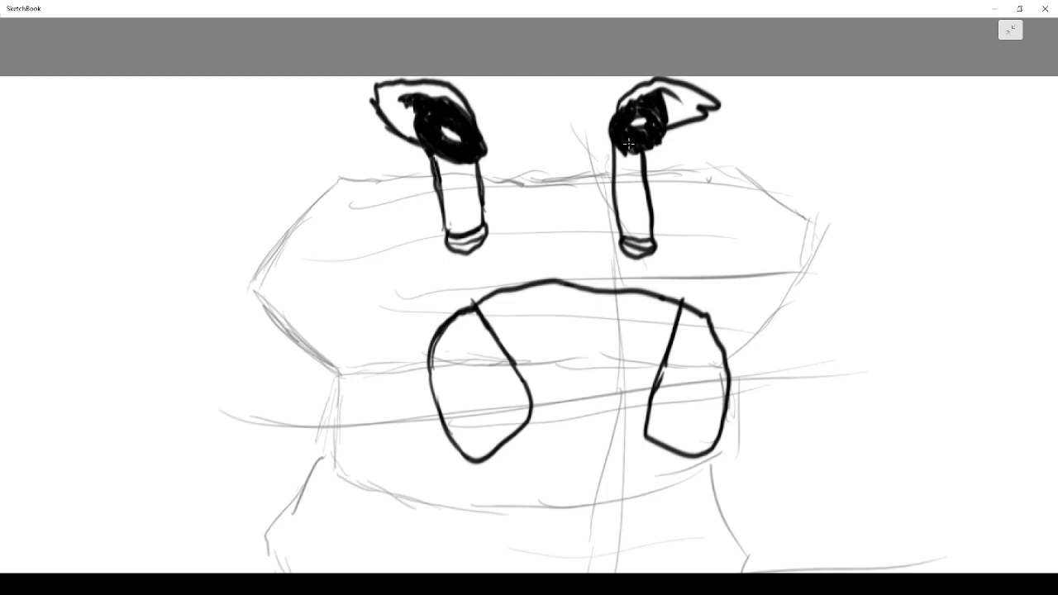
# Add two curved lip lines above the mouth arch and line the mouth's left, right and upper edges with pointed teeth
pyautogui.moveTo(438, 329)
pyautogui.mouseDown()
pyautogui.moveTo(446, 278)
pyautogui.moveTo(542, 246)
pyautogui.moveTo(596, 245)
pyautogui.moveTo(684, 301)
pyautogui.mouseUp()
pyautogui.moveTo(446, 302)
pyautogui.mouseDown()
pyautogui.moveTo(516, 264)
pyautogui.moveTo(587, 266)
pyautogui.moveTo(680, 303)
pyautogui.mouseUp()
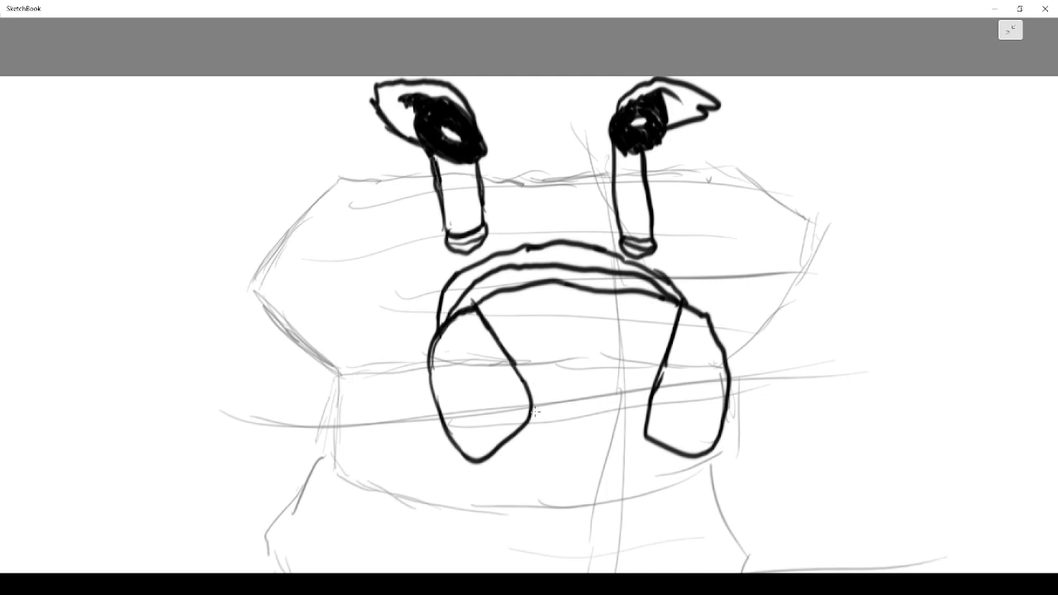
pyautogui.moveTo(524, 386)
pyautogui.mouseDown()
pyautogui.moveTo(559, 392)
pyautogui.moveTo(501, 356)
pyautogui.moveTo(555, 370)
pyautogui.mouseUp()
pyautogui.moveTo(488, 321)
pyautogui.mouseDown()
pyautogui.moveTo(526, 331)
pyautogui.moveTo(489, 296)
pyautogui.mouseUp()
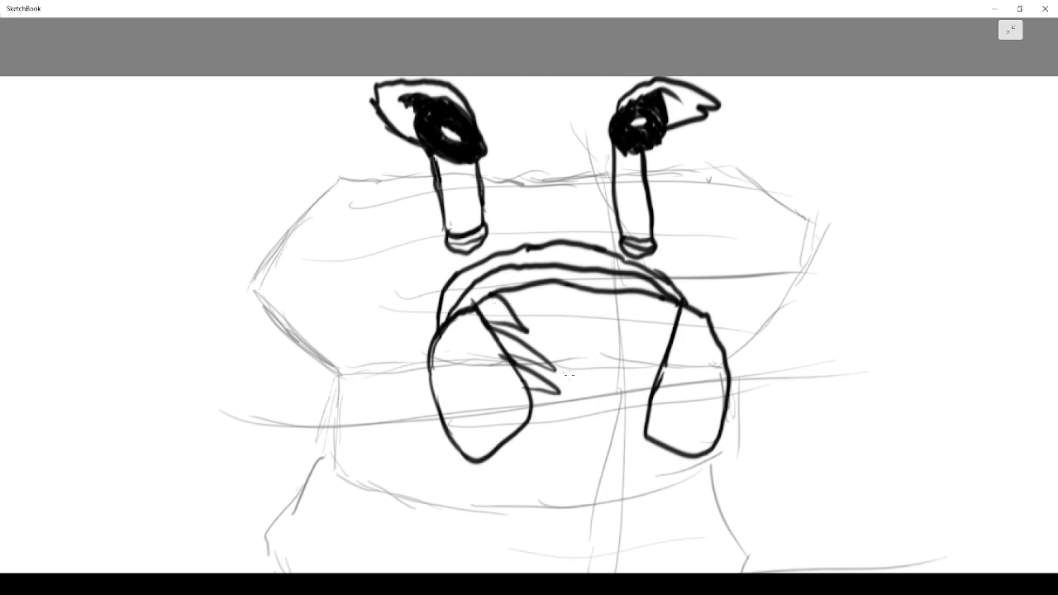
pyautogui.moveTo(672, 417)
pyautogui.mouseDown()
pyautogui.moveTo(638, 417)
pyautogui.moveTo(650, 397)
pyautogui.moveTo(628, 372)
pyautogui.moveTo(662, 368)
pyautogui.moveTo(671, 340)
pyautogui.moveTo(668, 319)
pyautogui.moveTo(648, 310)
pyautogui.moveTo(658, 294)
pyautogui.mouseUp()
pyautogui.moveTo(501, 293)
pyautogui.mouseDown()
pyautogui.moveTo(534, 319)
pyautogui.moveTo(564, 319)
pyautogui.moveTo(603, 288)
pyautogui.moveTo(604, 317)
pyautogui.mouseUp()
pyautogui.moveTo(545, 276)
pyautogui.mouseDown()
pyautogui.moveTo(560, 296)
pyautogui.moveTo(633, 327)
pyautogui.moveTo(632, 280)
pyautogui.mouseUp()
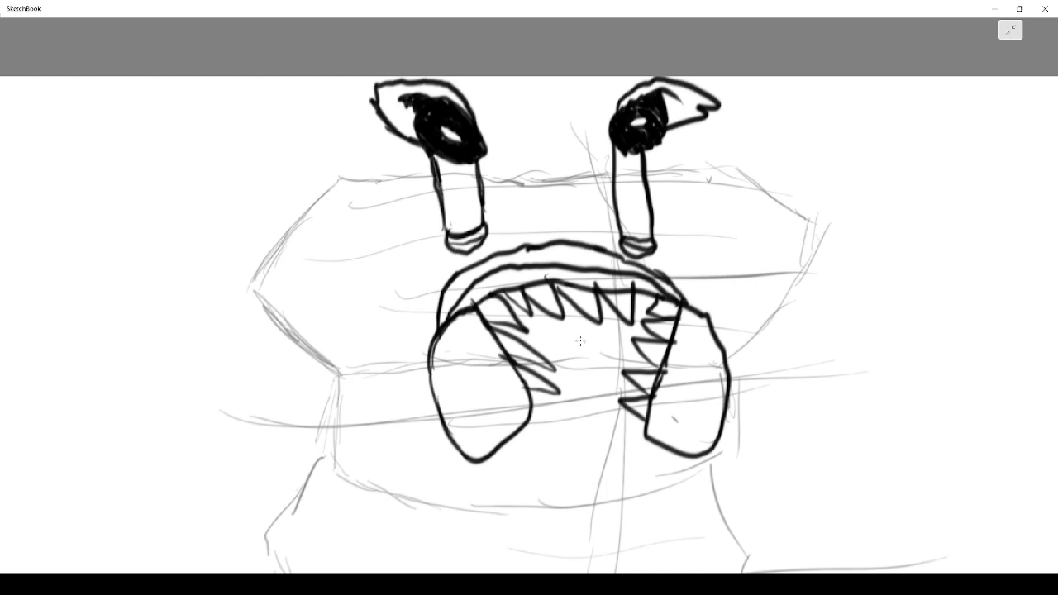
# Draw a long curling tongue hanging from the mouth between the two mouthparts, tapering to a point
pyautogui.moveTo(552, 373)
pyautogui.mouseDown()
pyautogui.moveTo(578, 362)
pyautogui.moveTo(594, 425)
pyautogui.mouseUp()
pyautogui.moveTo(585, 377)
pyautogui.mouseDown()
pyautogui.moveTo(626, 394)
pyautogui.moveTo(547, 444)
pyautogui.moveTo(543, 465)
pyautogui.moveTo(574, 493)
pyautogui.mouseUp()
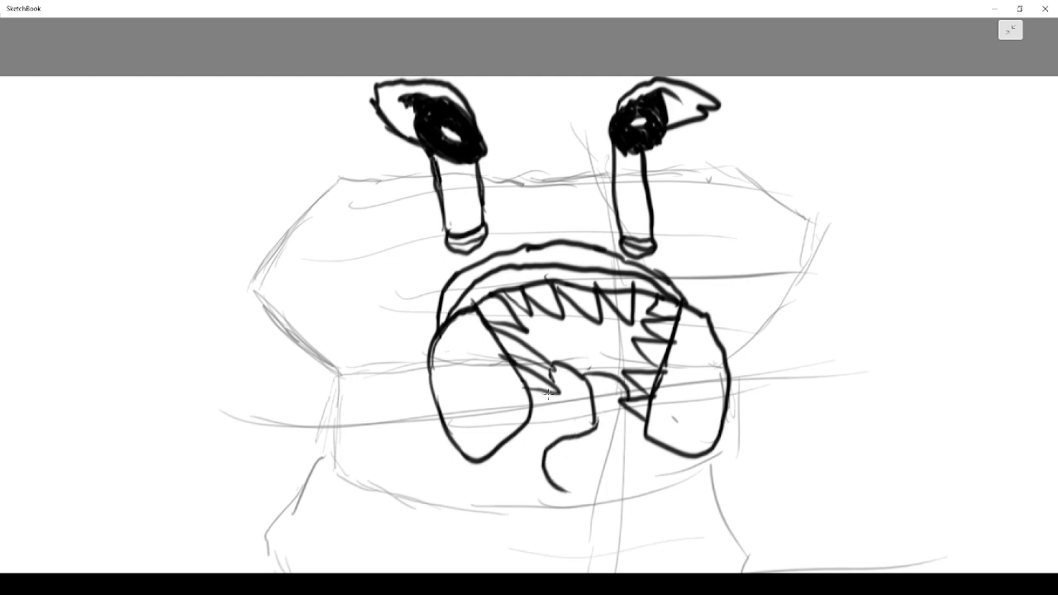
pyautogui.moveTo(547, 396)
pyautogui.mouseDown()
pyautogui.moveTo(529, 428)
pyautogui.moveTo(528, 464)
pyautogui.moveTo(552, 491)
pyautogui.moveTo(587, 481)
pyautogui.moveTo(602, 435)
pyautogui.moveTo(628, 408)
pyautogui.mouseUp()
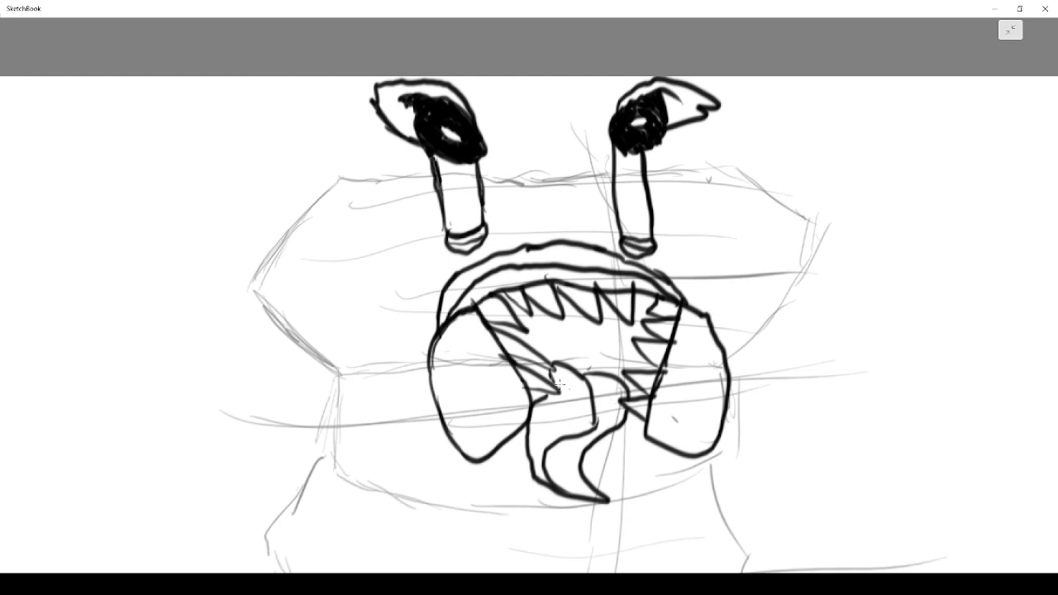
# Draw a row of pointed lower teeth above the tongue and blacken the first gaps beside the left mouthpart
pyautogui.moveTo(551, 387)
pyautogui.mouseDown()
pyautogui.moveTo(539, 395)
pyautogui.moveTo(572, 363)
pyautogui.moveTo(624, 385)
pyautogui.mouseUp()
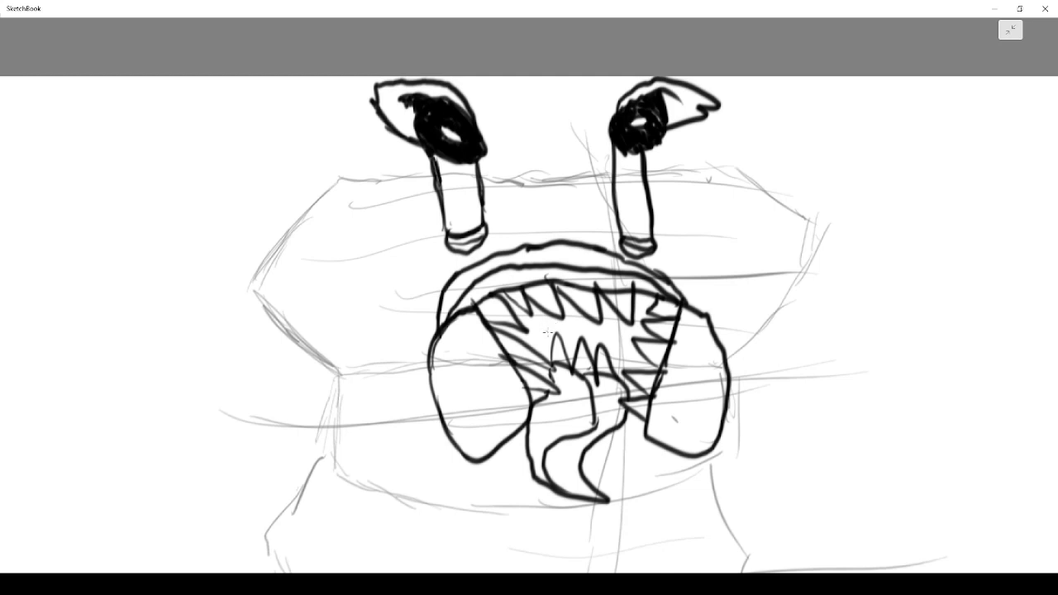
pyautogui.moveTo(534, 353)
pyautogui.mouseDown()
pyautogui.moveTo(536, 331)
pyautogui.moveTo(550, 365)
pyautogui.moveTo(528, 357)
pyautogui.mouseUp()
pyautogui.moveTo(607, 346)
pyautogui.mouseDown()
pyautogui.moveTo(632, 376)
pyautogui.moveTo(626, 388)
pyautogui.mouseUp()
pyautogui.moveTo(531, 363)
pyautogui.mouseDown()
pyautogui.moveTo(514, 357)
pyautogui.moveTo(539, 394)
pyautogui.mouseUp()
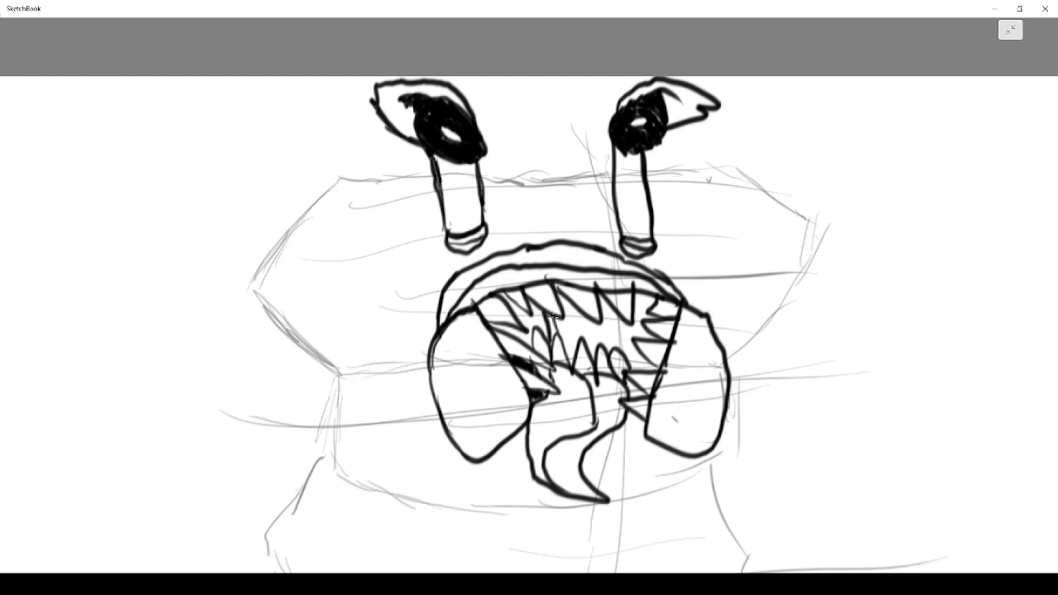
# Add narrow inner tooth lines in the centre of the mouth, between the upper and lower teeth
pyautogui.moveTo(582, 345)
pyautogui.mouseDown()
pyautogui.moveTo(571, 299)
pyautogui.moveTo(592, 330)
pyautogui.moveTo(588, 312)
pyautogui.mouseUp()
pyautogui.moveTo(611, 352); pyautogui.dragTo(606, 304)
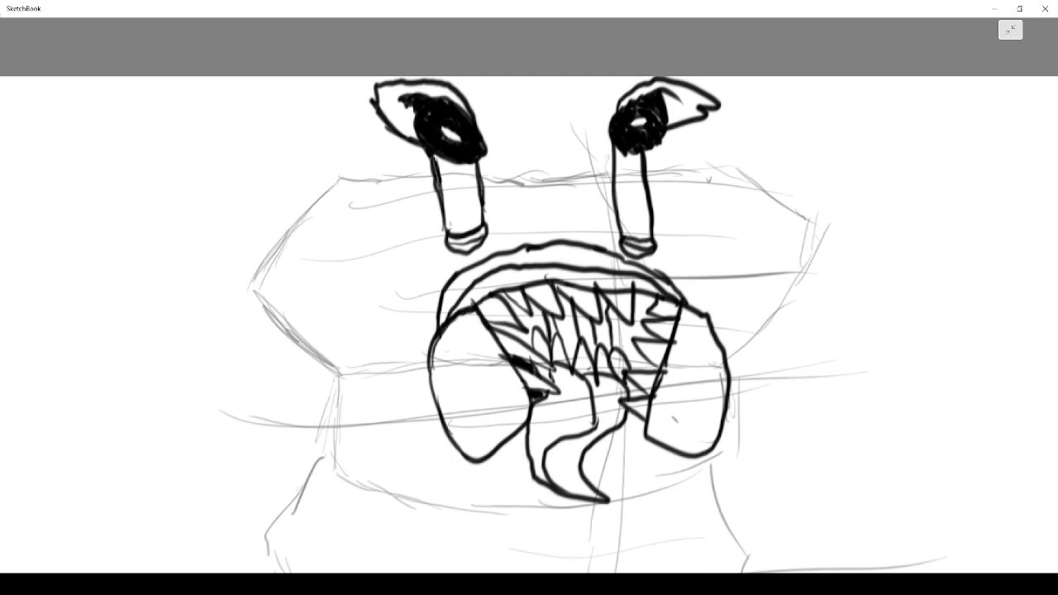
pyautogui.moveTo(623, 350); pyautogui.dragTo(617, 301)
pyautogui.moveTo(621, 330); pyautogui.dragTo(624, 351)
# Fill the gaps between the teeth with solid black across the mouth, from the left side to the right
pyautogui.moveTo(537, 329)
pyautogui.mouseDown()
pyautogui.moveTo(539, 306)
pyautogui.moveTo(549, 336)
pyautogui.moveTo(542, 312)
pyautogui.moveTo(499, 292)
pyautogui.moveTo(529, 340)
pyautogui.moveTo(514, 344)
pyautogui.moveTo(494, 324)
pyautogui.mouseUp()
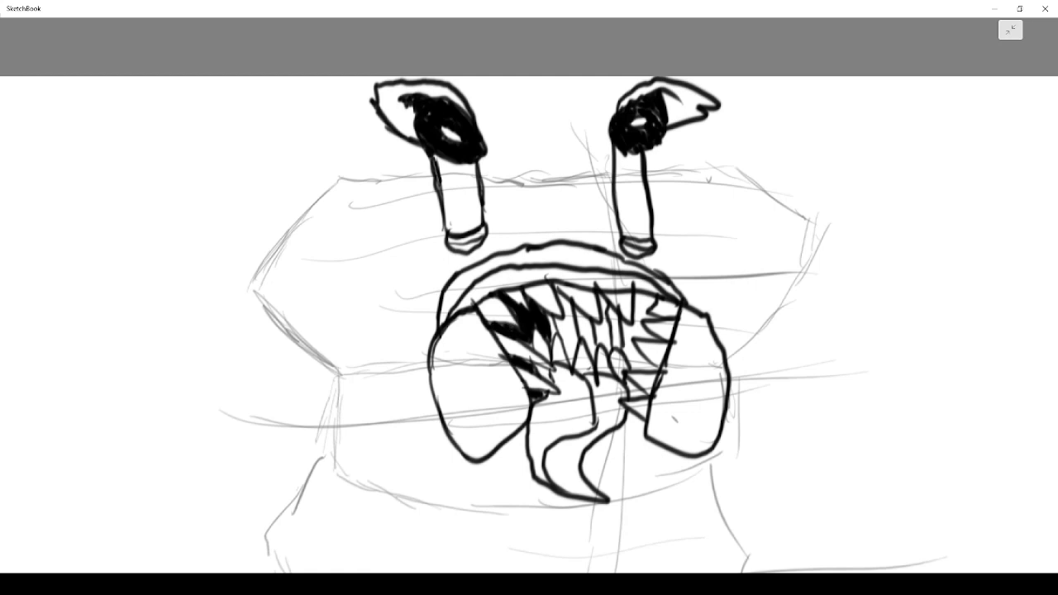
pyautogui.moveTo(566, 333)
pyautogui.mouseDown()
pyautogui.moveTo(559, 323)
pyautogui.moveTo(567, 364)
pyautogui.moveTo(558, 296)
pyautogui.moveTo(564, 307)
pyautogui.mouseUp()
pyautogui.moveTo(569, 324)
pyautogui.mouseDown()
pyautogui.moveTo(567, 302)
pyautogui.moveTo(567, 323)
pyautogui.mouseUp()
pyautogui.moveTo(585, 365); pyautogui.dragTo(575, 332)
pyautogui.click(1010, 30)
pyautogui.click(74, 31)
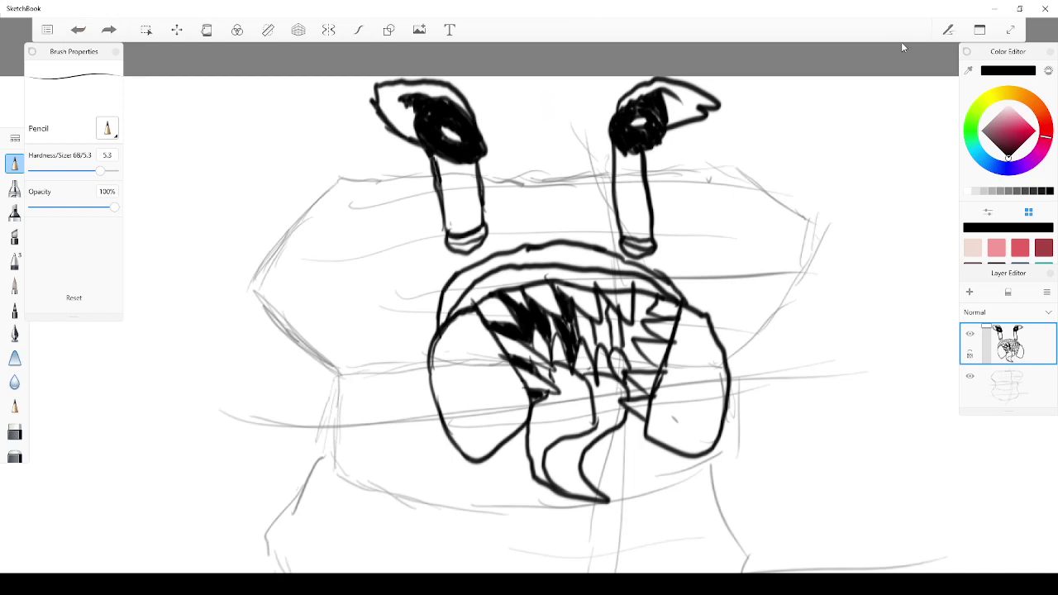
pyautogui.click(1004, 30)
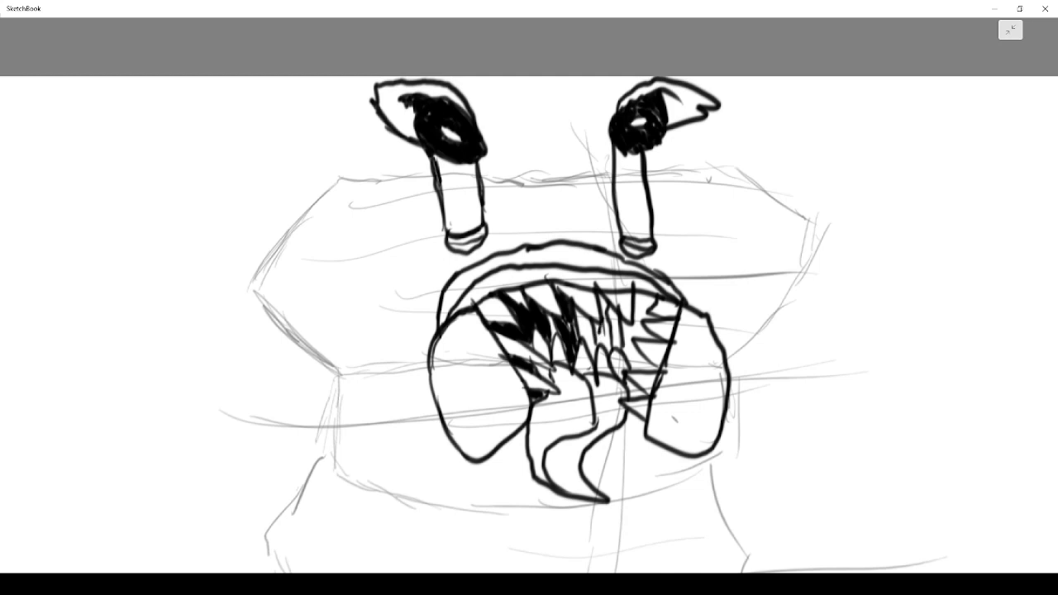
pyautogui.moveTo(607, 301)
pyautogui.mouseDown()
pyautogui.moveTo(606, 347)
pyautogui.moveTo(606, 294)
pyautogui.moveTo(645, 364)
pyautogui.moveTo(638, 373)
pyautogui.moveTo(630, 357)
pyautogui.moveTo(651, 376)
pyautogui.moveTo(624, 327)
pyautogui.moveTo(634, 328)
pyautogui.moveTo(620, 322)
pyautogui.moveTo(653, 332)
pyautogui.moveTo(625, 327)
pyautogui.moveTo(640, 296)
pyautogui.moveTo(658, 310)
pyautogui.moveTo(640, 293)
pyautogui.moveTo(656, 293)
pyautogui.moveTo(661, 315)
pyautogui.mouseUp()
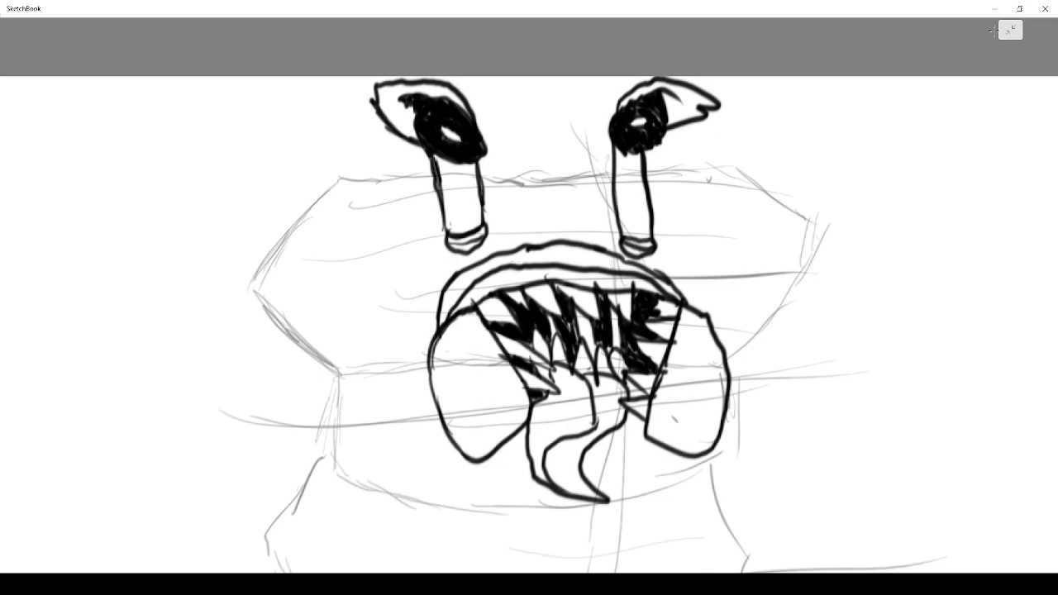
# Outline the shell in bold over the construction sketch, with a notch and short centre line between the eye stalks
pyautogui.scroll(-3, 930, 63)
pyautogui.scroll(1, 886, 79)
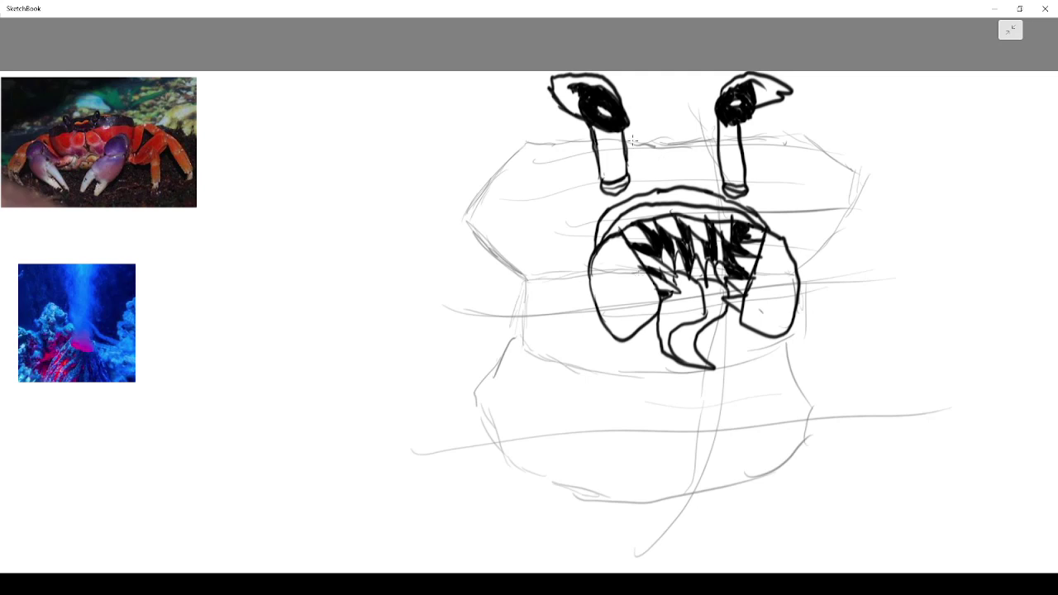
pyautogui.moveTo(628, 137)
pyautogui.mouseDown()
pyautogui.moveTo(658, 147)
pyautogui.moveTo(712, 146)
pyautogui.mouseUp()
pyautogui.moveTo(664, 179); pyautogui.dragTo(663, 154)
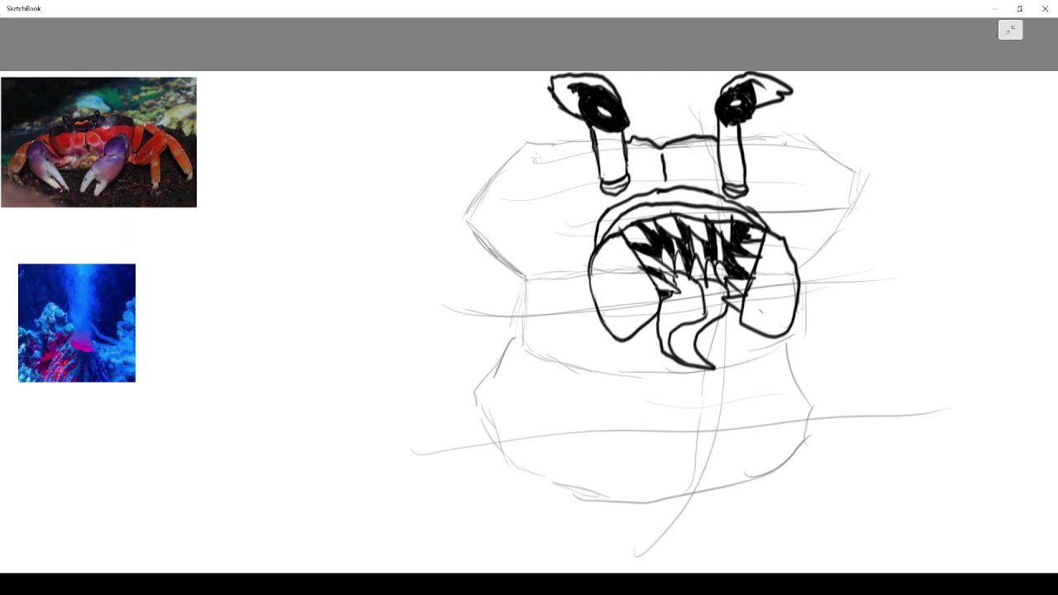
pyautogui.moveTo(596, 144)
pyautogui.mouseDown()
pyautogui.moveTo(529, 140)
pyautogui.moveTo(491, 176)
pyautogui.moveTo(468, 223)
pyautogui.moveTo(519, 285)
pyautogui.moveTo(593, 283)
pyautogui.mouseUp()
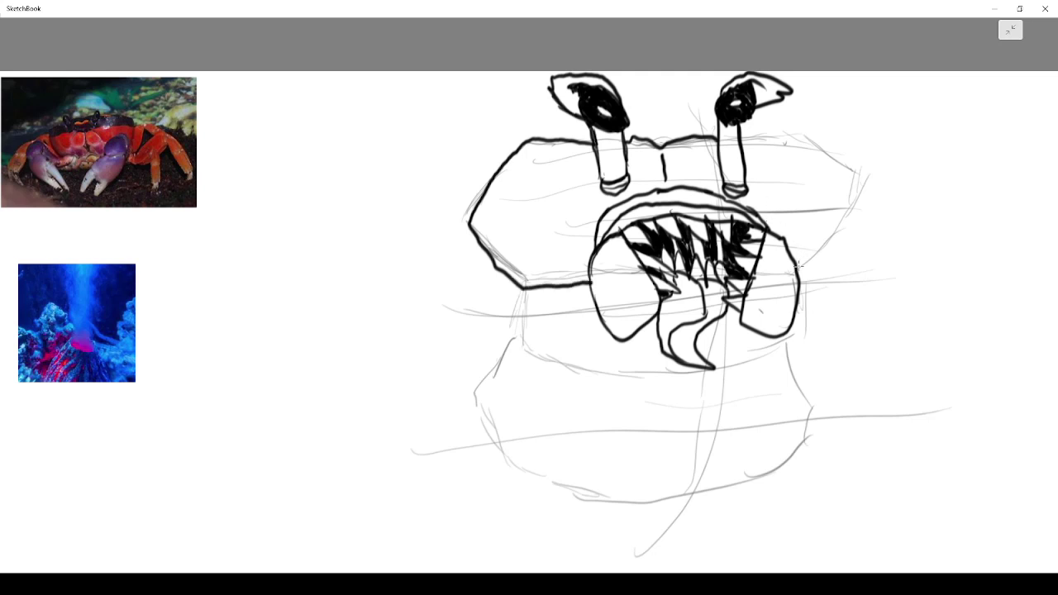
pyautogui.moveTo(798, 268)
pyautogui.mouseDown()
pyautogui.moveTo(854, 203)
pyautogui.moveTo(856, 169)
pyautogui.moveTo(798, 134)
pyautogui.moveTo(731, 138)
pyautogui.mouseUp()
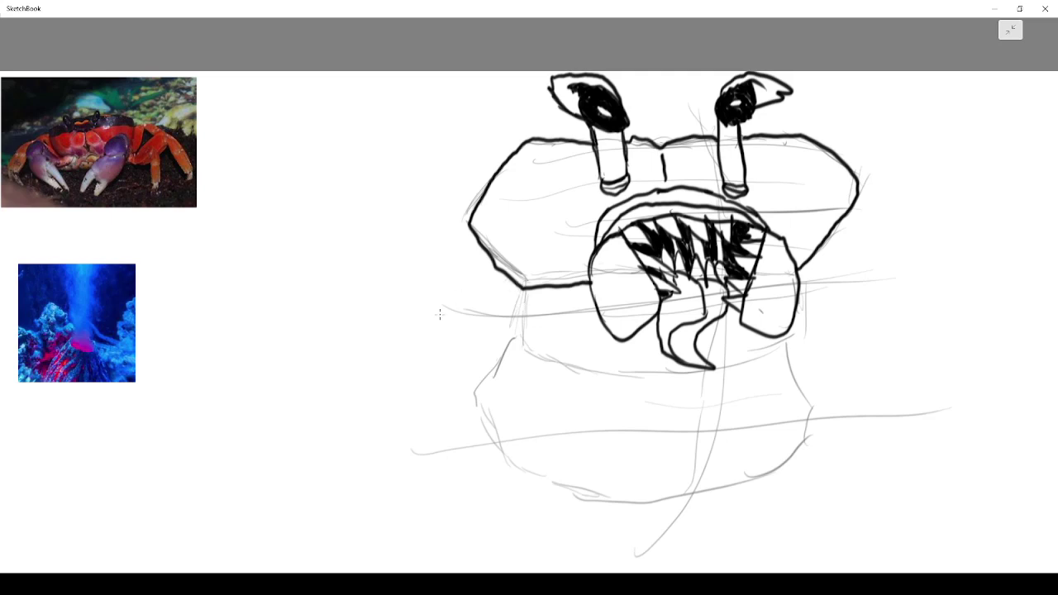
# Draw a large open claw below the shell's left side, with two curved pincers and a line joining them
pyautogui.moveTo(475, 411)
pyautogui.mouseDown()
pyautogui.moveTo(421, 363)
pyautogui.moveTo(416, 315)
pyautogui.moveTo(432, 297)
pyautogui.moveTo(558, 319)
pyautogui.moveTo(582, 356)
pyautogui.moveTo(573, 364)
pyautogui.moveTo(451, 335)
pyautogui.moveTo(480, 428)
pyautogui.moveTo(559, 476)
pyautogui.moveTo(597, 464)
pyautogui.moveTo(586, 441)
pyautogui.moveTo(474, 382)
pyautogui.mouseUp()
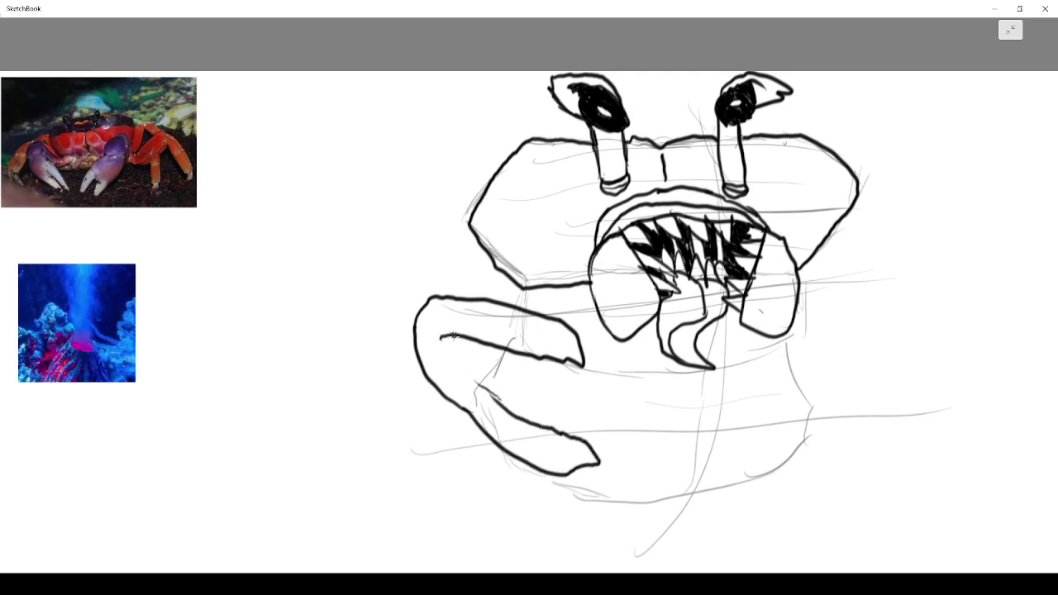
pyautogui.moveTo(440, 336)
pyautogui.mouseDown()
pyautogui.moveTo(478, 390)
pyautogui.moveTo(451, 383)
pyautogui.moveTo(498, 401)
pyautogui.mouseUp()
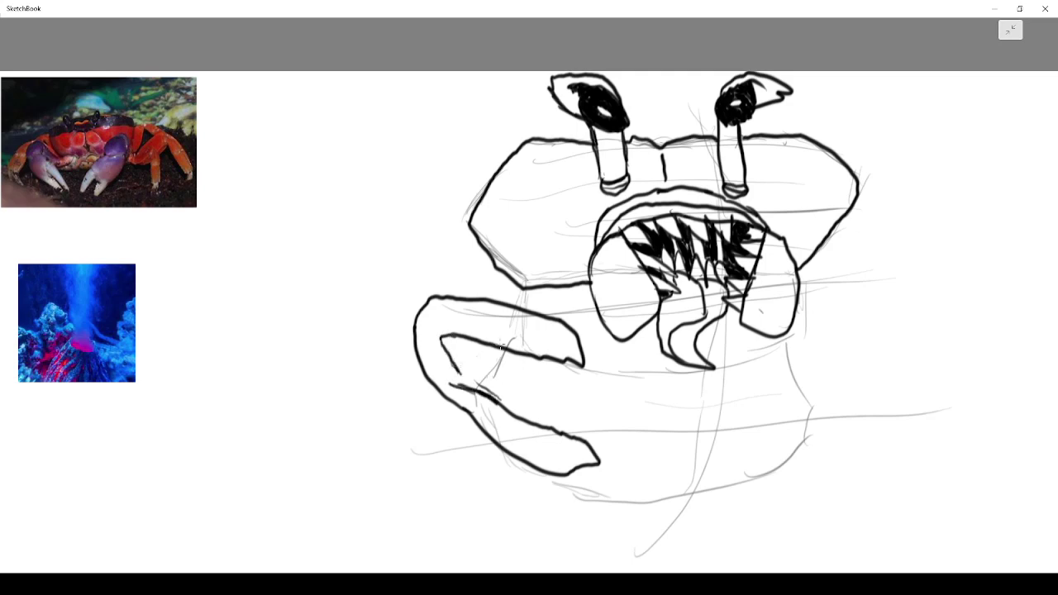
pyautogui.moveTo(584, 444); pyautogui.dragTo(537, 348)
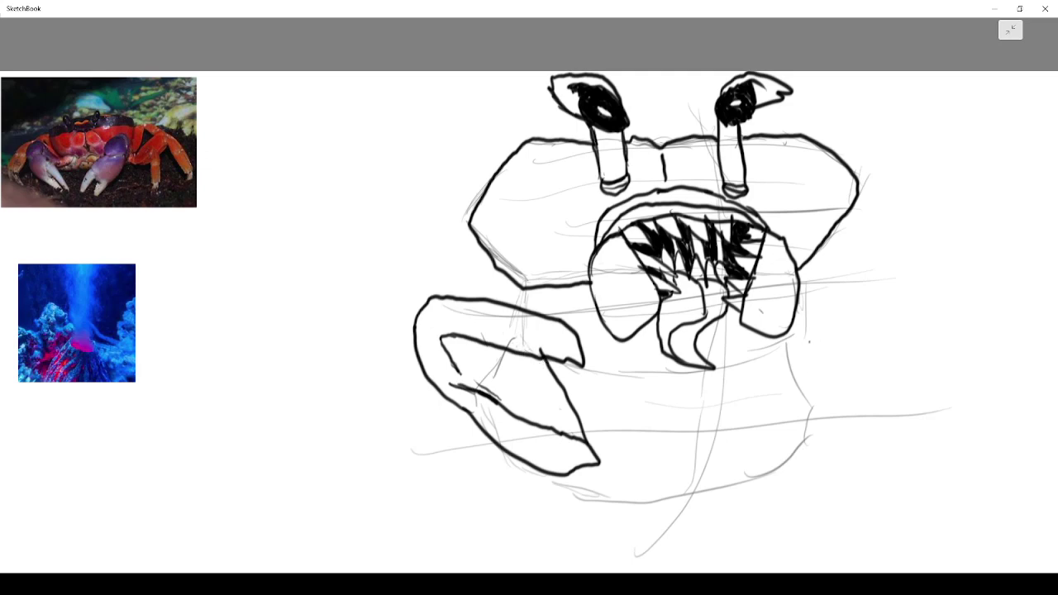
# Draw a matching open claw below the shell's right side, with a short line across its pincer opening
pyautogui.moveTo(809, 340)
pyautogui.mouseDown()
pyautogui.moveTo(714, 401)
pyautogui.moveTo(705, 441)
pyautogui.moveTo(725, 429)
pyautogui.mouseUp()
pyautogui.moveTo(767, 397)
pyautogui.mouseDown()
pyautogui.moveTo(801, 381)
pyautogui.moveTo(839, 419)
pyautogui.mouseUp()
pyautogui.moveTo(804, 339)
pyautogui.mouseDown()
pyautogui.moveTo(854, 355)
pyautogui.moveTo(871, 419)
pyautogui.moveTo(856, 474)
pyautogui.moveTo(772, 484)
pyautogui.moveTo(744, 478)
pyautogui.moveTo(734, 460)
pyautogui.moveTo(841, 432)
pyautogui.mouseUp()
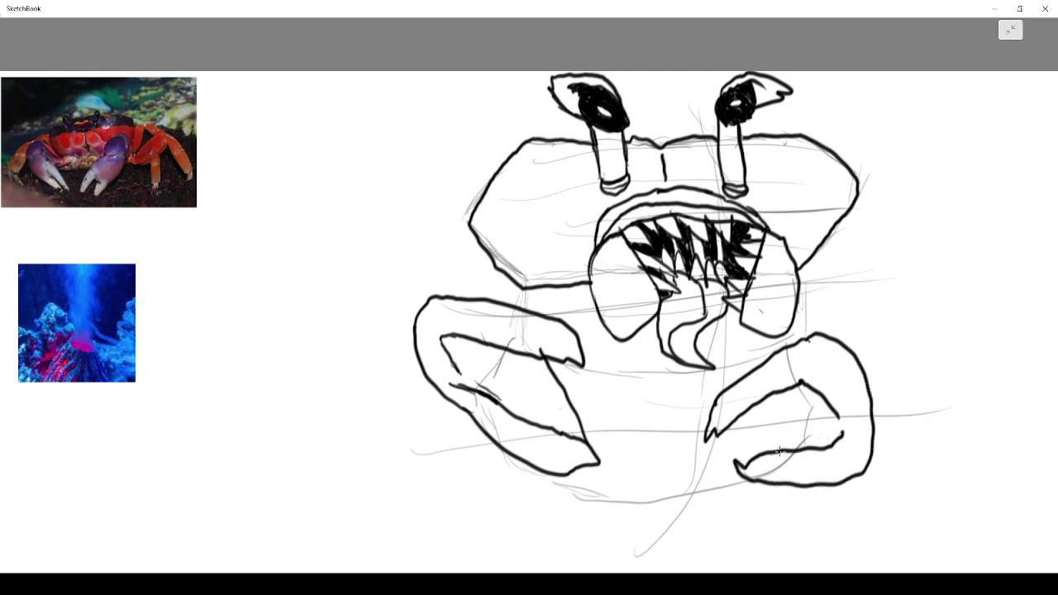
pyautogui.moveTo(779, 456); pyautogui.dragTo(769, 399)
# Extend the left claw's pincers with long jagged tips and add jagged tips and hinge corners to the right claw
pyautogui.moveTo(559, 360)
pyautogui.mouseDown()
pyautogui.moveTo(646, 403)
pyautogui.moveTo(695, 480)
pyautogui.moveTo(620, 457)
pyautogui.moveTo(614, 472)
pyautogui.moveTo(624, 463)
pyautogui.moveTo(582, 451)
pyautogui.mouseUp()
pyautogui.moveTo(481, 398)
pyautogui.mouseDown()
pyautogui.moveTo(464, 380)
pyautogui.moveTo(443, 379)
pyautogui.moveTo(456, 369)
pyautogui.moveTo(448, 364)
pyautogui.mouseUp()
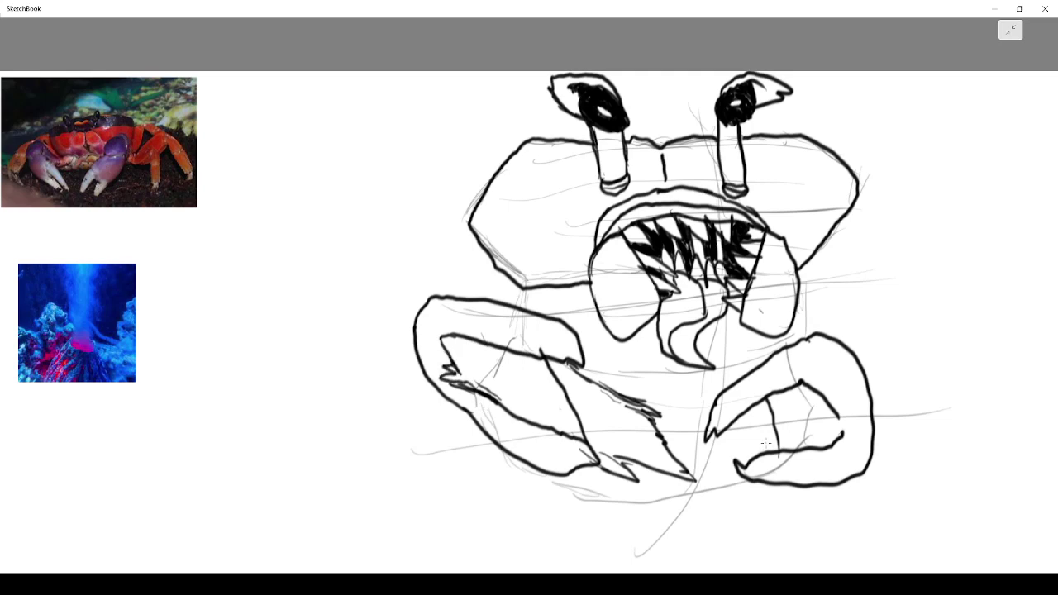
pyautogui.moveTo(764, 455)
pyautogui.mouseDown()
pyautogui.moveTo(734, 460)
pyautogui.moveTo(716, 435)
pyautogui.mouseUp()
pyautogui.moveTo(847, 436)
pyautogui.mouseDown()
pyautogui.moveTo(851, 420)
pyautogui.moveTo(827, 402)
pyautogui.mouseUp()
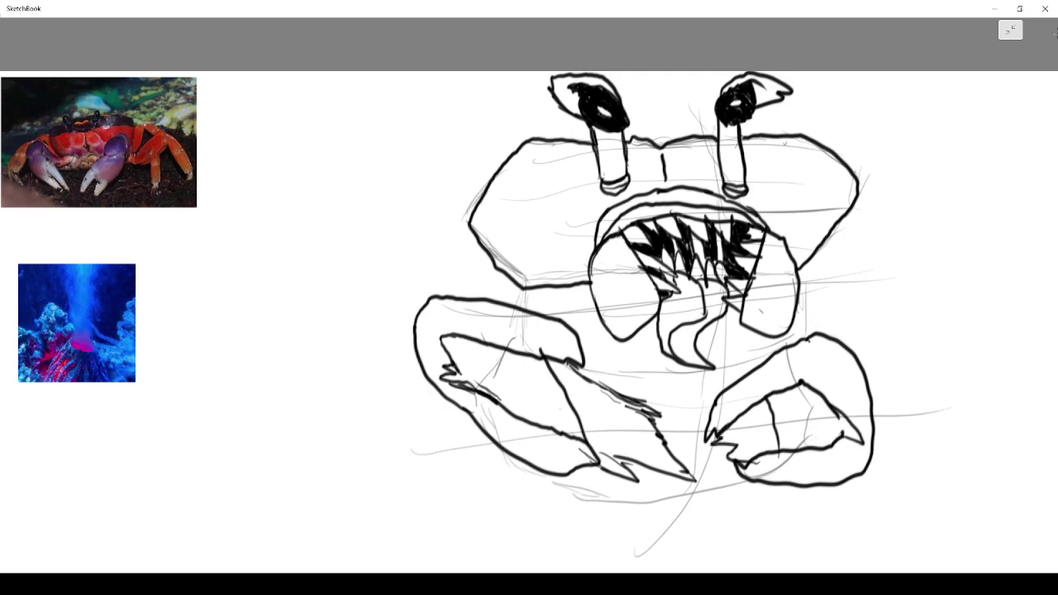
# Erase the connecting lines across both claw openings with the transparent colour, and switch back to black
pyautogui.click(1010, 30)
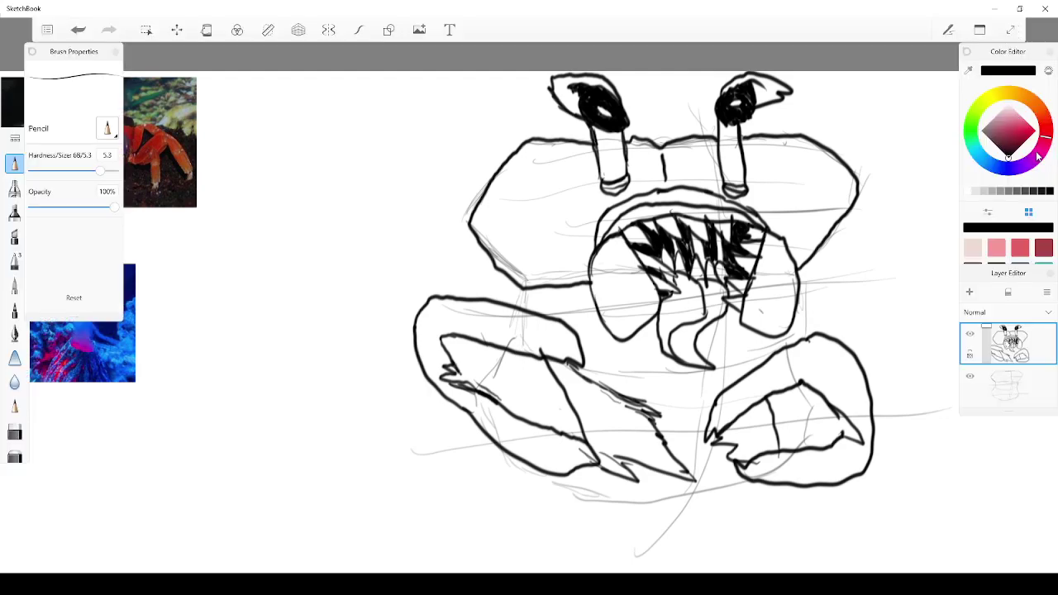
pyautogui.click(1047, 71)
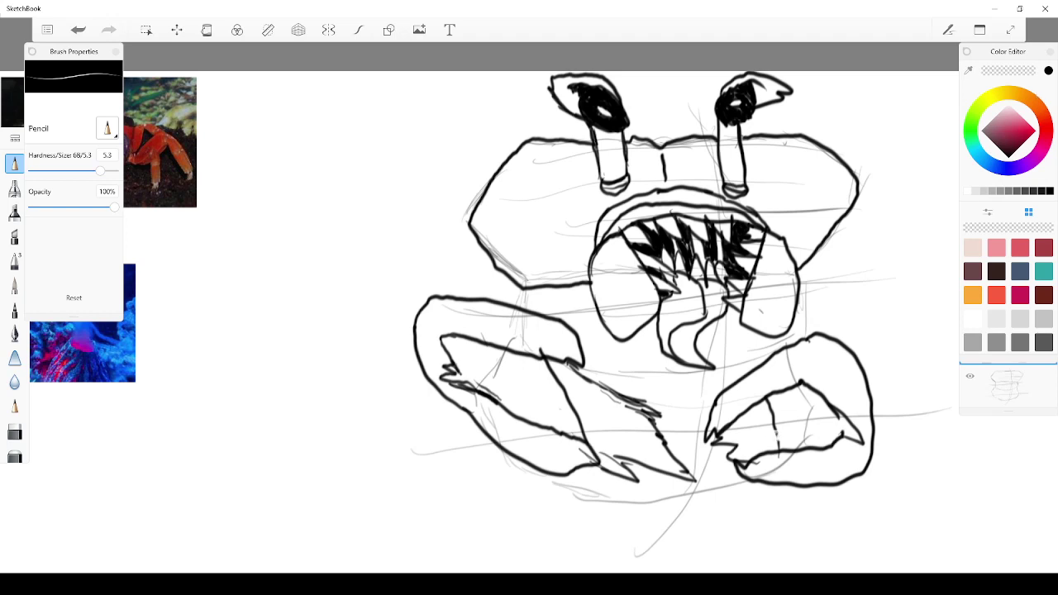
pyautogui.moveTo(775, 428)
pyautogui.mouseDown()
pyautogui.moveTo(772, 414)
pyautogui.moveTo(773, 427)
pyautogui.mouseUp()
pyautogui.moveTo(575, 411); pyautogui.dragTo(547, 367)
pyautogui.click(1048, 72)
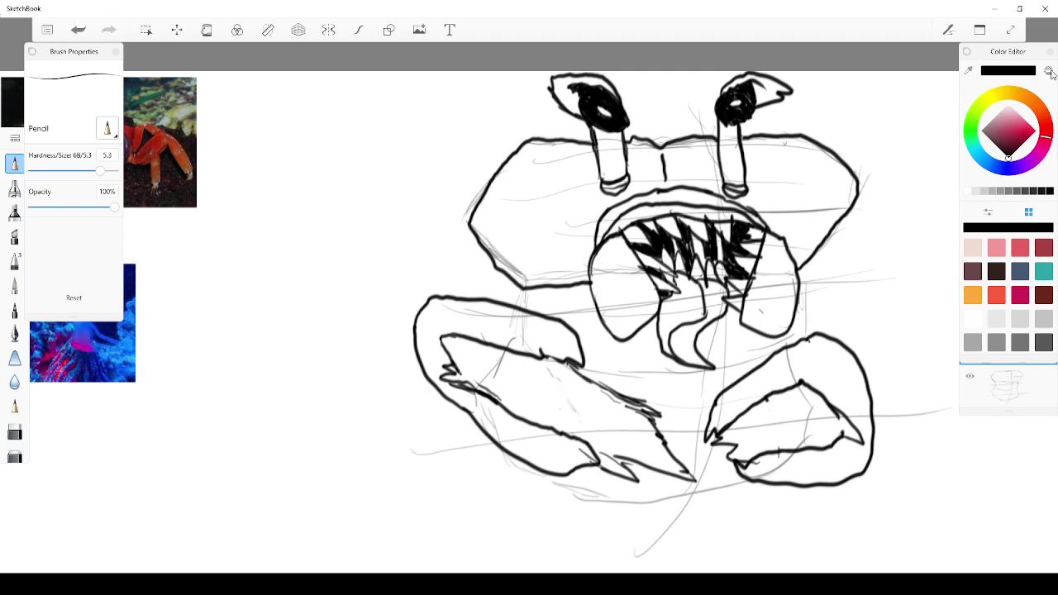
# Draw a pointed inner edge in the left claw's opening and a jagged inner line across the right claw's opening
pyautogui.moveTo(567, 361); pyautogui.dragTo(620, 395)
pyautogui.moveTo(624, 460)
pyautogui.mouseDown()
pyautogui.moveTo(610, 471)
pyautogui.moveTo(591, 456)
pyautogui.moveTo(633, 431)
pyautogui.moveTo(552, 362)
pyautogui.mouseUp()
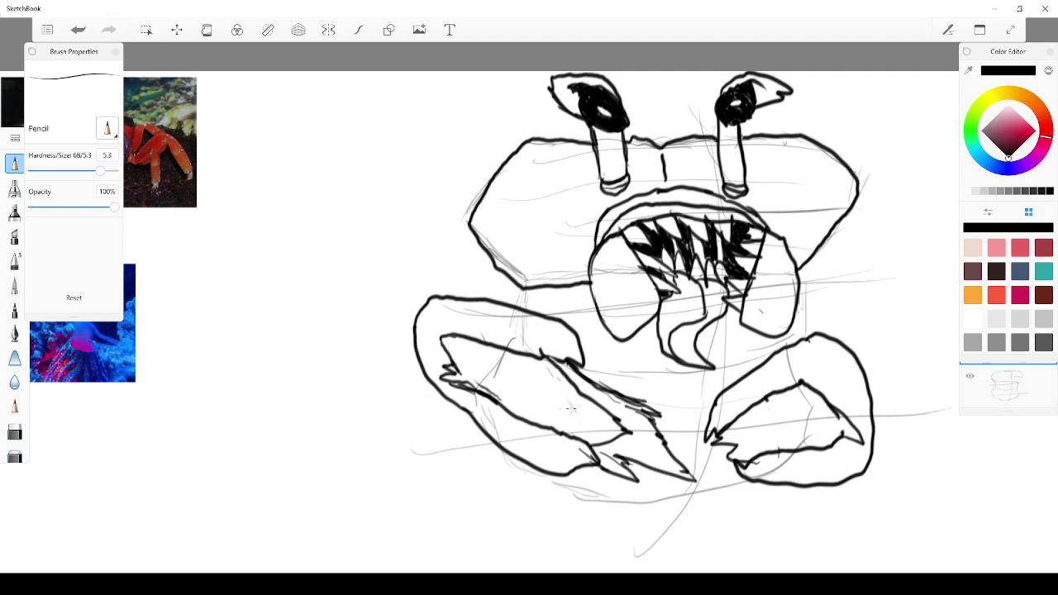
pyautogui.moveTo(774, 451)
pyautogui.mouseDown()
pyautogui.moveTo(754, 428)
pyautogui.moveTo(767, 396)
pyautogui.mouseUp()
pyautogui.moveTo(470, 219)
pyautogui.mouseDown()
pyautogui.moveTo(461, 238)
pyautogui.moveTo(492, 258)
pyautogui.mouseUp()
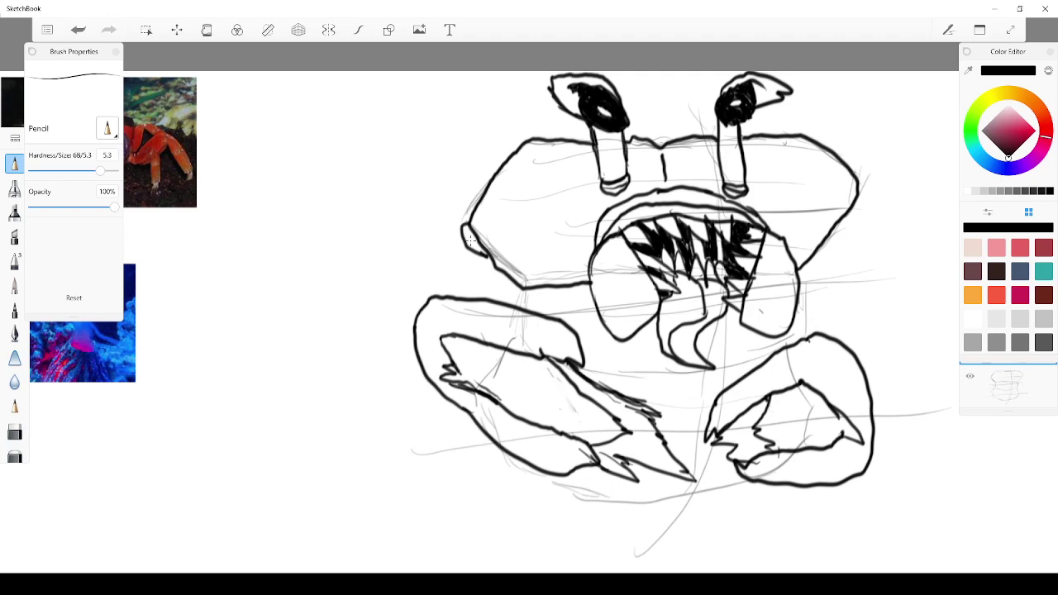
pyautogui.click(74, 33)
pyautogui.click(74, 32)
# Draw a rounded shoulder joint on the shell's left edge with a curved line inside it
pyautogui.scroll(-4, 172, 87)
pyautogui.scroll(4, 248, 140)
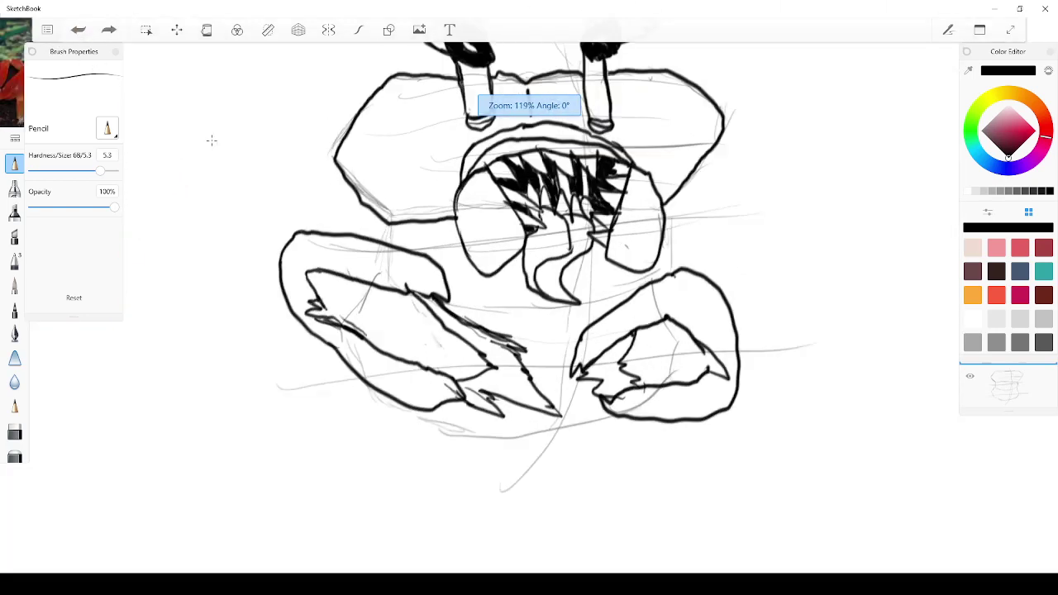
pyautogui.scroll(2, 211, 141)
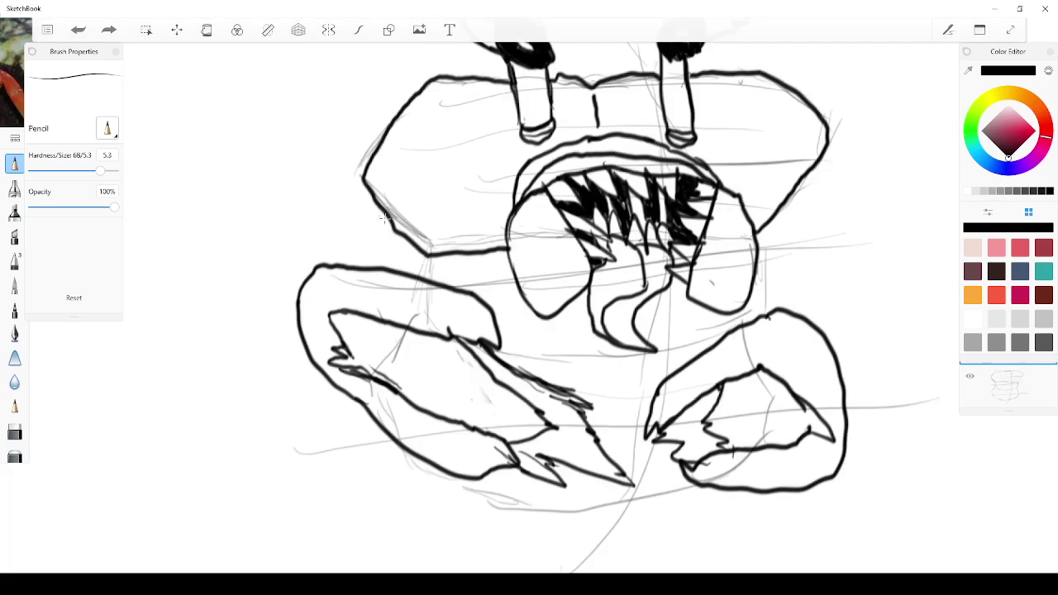
pyautogui.moveTo(391, 227)
pyautogui.mouseDown()
pyautogui.moveTo(339, 116)
pyautogui.moveTo(417, 97)
pyautogui.mouseUp()
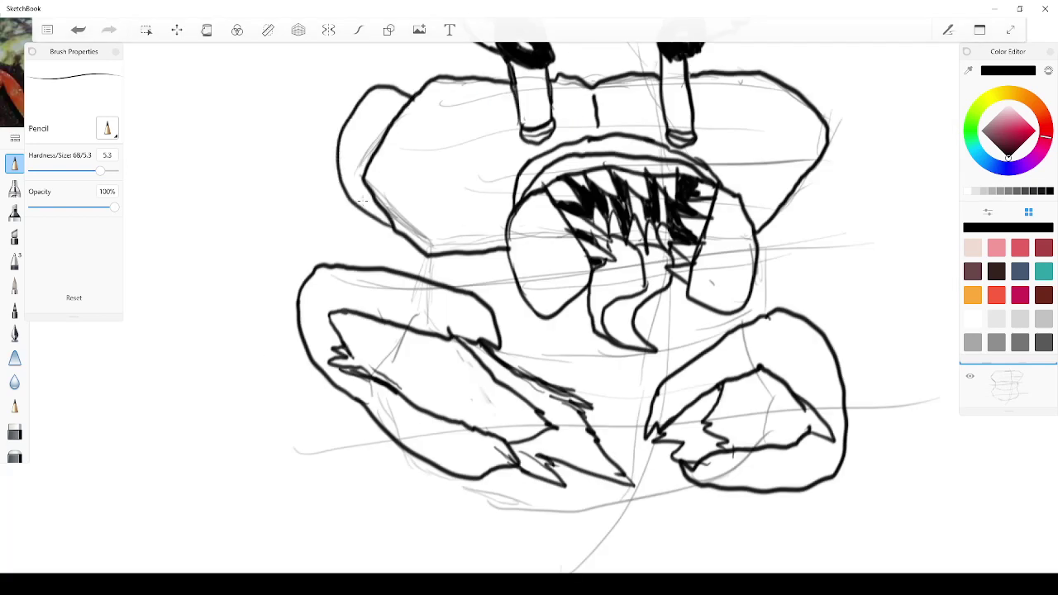
pyautogui.moveTo(367, 216)
pyautogui.mouseDown()
pyautogui.moveTo(350, 136)
pyautogui.moveTo(376, 81)
pyautogui.mouseUp()
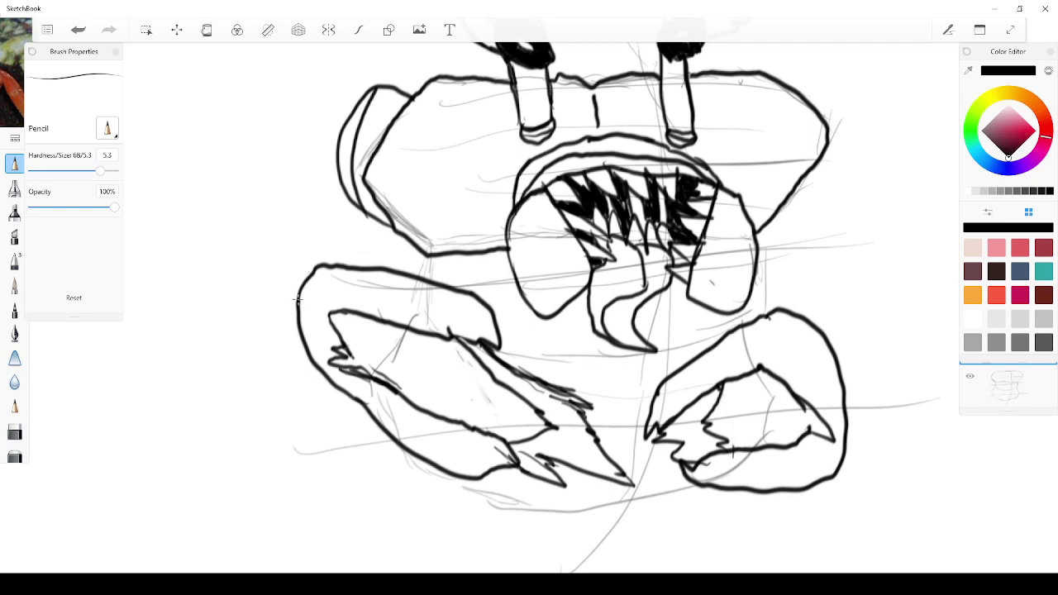
# Draw a curved arm connecting the left shoulder joint to the left claw, with curved bands across its middle
pyautogui.moveTo(297, 301)
pyautogui.mouseDown()
pyautogui.moveTo(279, 279)
pyautogui.moveTo(268, 233)
pyautogui.moveTo(334, 141)
pyautogui.mouseUp()
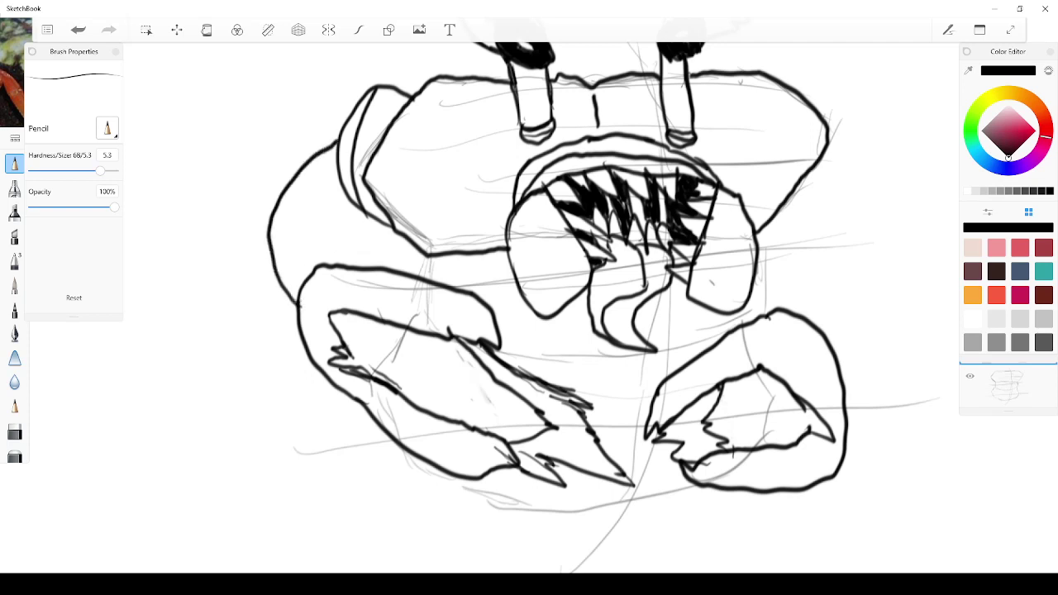
pyautogui.moveTo(370, 275); pyautogui.dragTo(350, 200)
pyautogui.moveTo(269, 246)
pyautogui.mouseDown()
pyautogui.moveTo(366, 233)
pyautogui.moveTo(319, 199)
pyautogui.moveTo(275, 215)
pyautogui.moveTo(272, 248)
pyautogui.mouseUp()
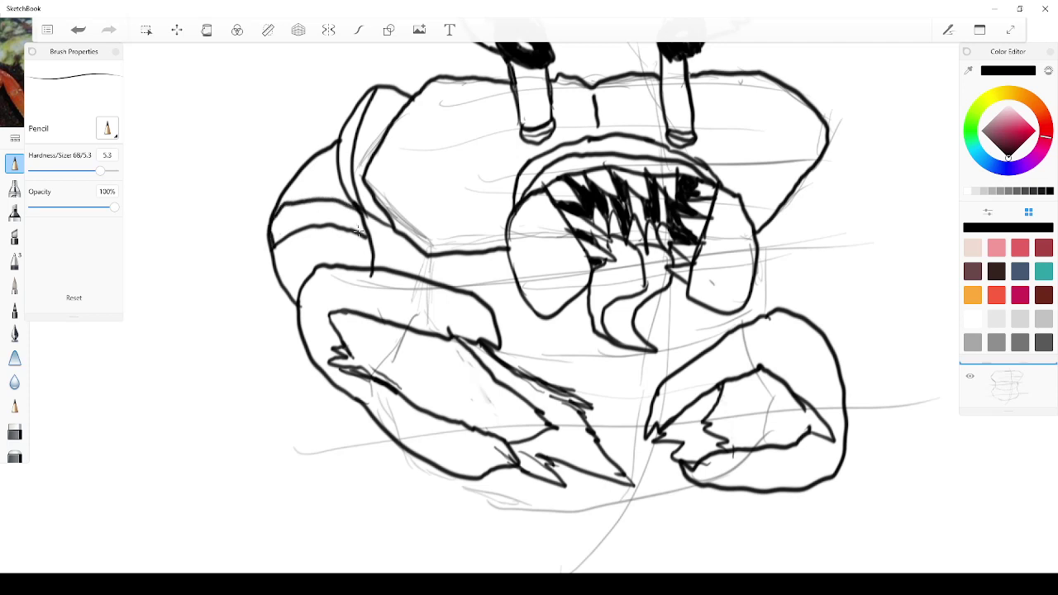
pyautogui.moveTo(364, 223)
pyautogui.mouseDown()
pyautogui.moveTo(314, 215)
pyautogui.moveTo(269, 230)
pyautogui.mouseUp()
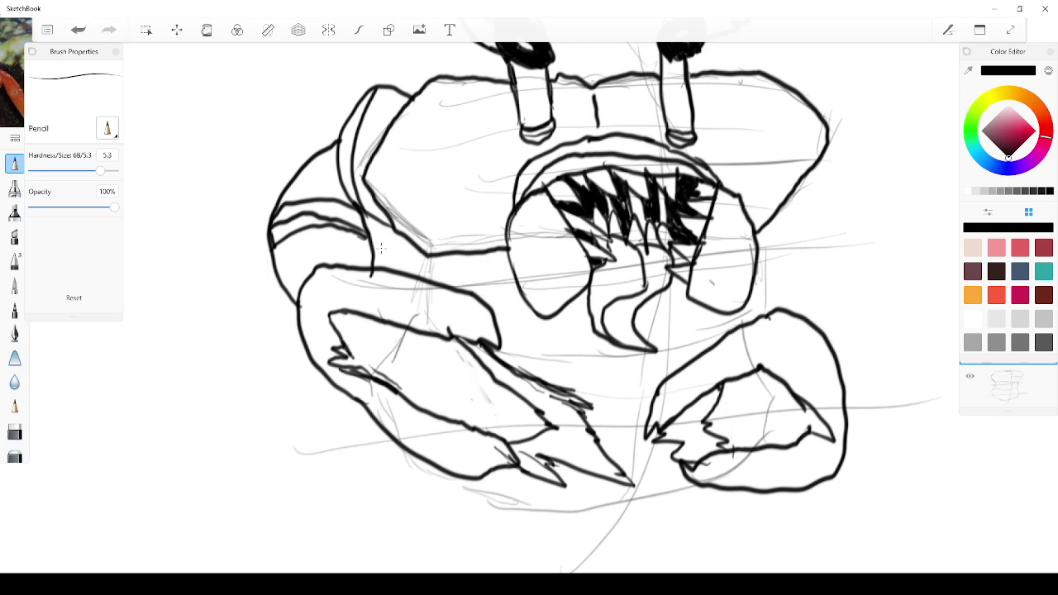
# Draw a rounded shoulder joint with an inner curve on the shell's right edge
pyautogui.moveTo(814, 104)
pyautogui.mouseDown()
pyautogui.moveTo(852, 165)
pyautogui.moveTo(779, 195)
pyautogui.moveTo(823, 195)
pyautogui.moveTo(836, 136)
pyautogui.moveTo(821, 97)
pyautogui.mouseUp()
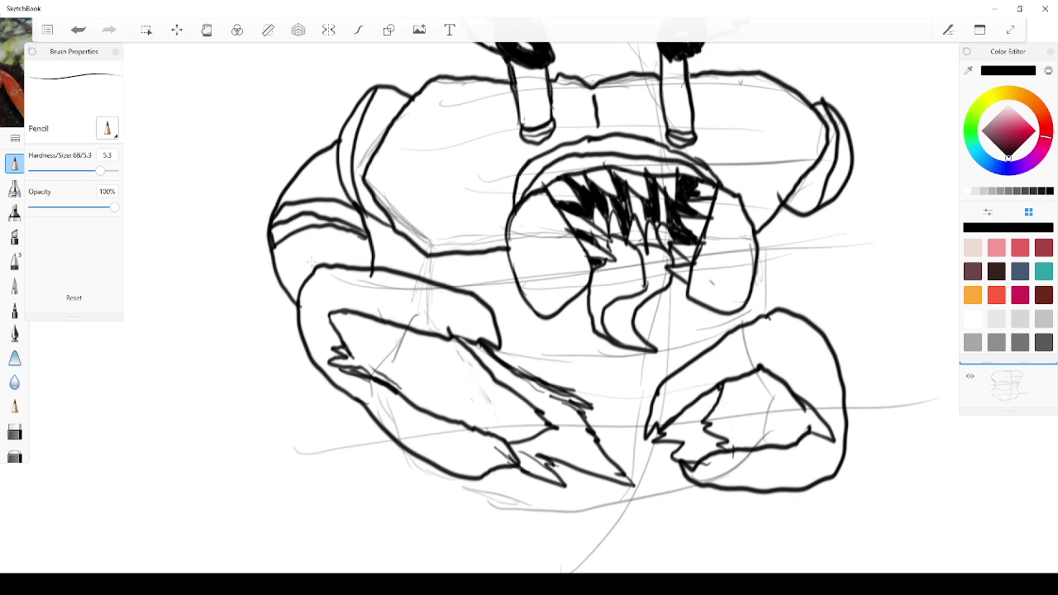
# Shade the lower part of the left arm solid black, with rough hatching along its outer edge above the claw
pyautogui.moveTo(289, 295)
pyautogui.mouseDown()
pyautogui.moveTo(350, 225)
pyautogui.moveTo(296, 296)
pyautogui.mouseUp()
pyautogui.moveTo(337, 256)
pyautogui.mouseDown()
pyautogui.moveTo(364, 259)
pyautogui.moveTo(320, 261)
pyautogui.moveTo(369, 266)
pyautogui.moveTo(364, 237)
pyautogui.moveTo(317, 266)
pyautogui.moveTo(339, 251)
pyautogui.moveTo(362, 261)
pyautogui.moveTo(360, 228)
pyautogui.moveTo(320, 254)
pyautogui.moveTo(334, 233)
pyautogui.moveTo(340, 239)
pyautogui.moveTo(306, 268)
pyautogui.mouseUp()
pyautogui.moveTo(342, 233)
pyautogui.mouseDown()
pyautogui.moveTo(284, 284)
pyautogui.moveTo(283, 308)
pyautogui.moveTo(273, 299)
pyautogui.mouseUp()
pyautogui.moveTo(276, 268); pyautogui.dragTo(271, 278)
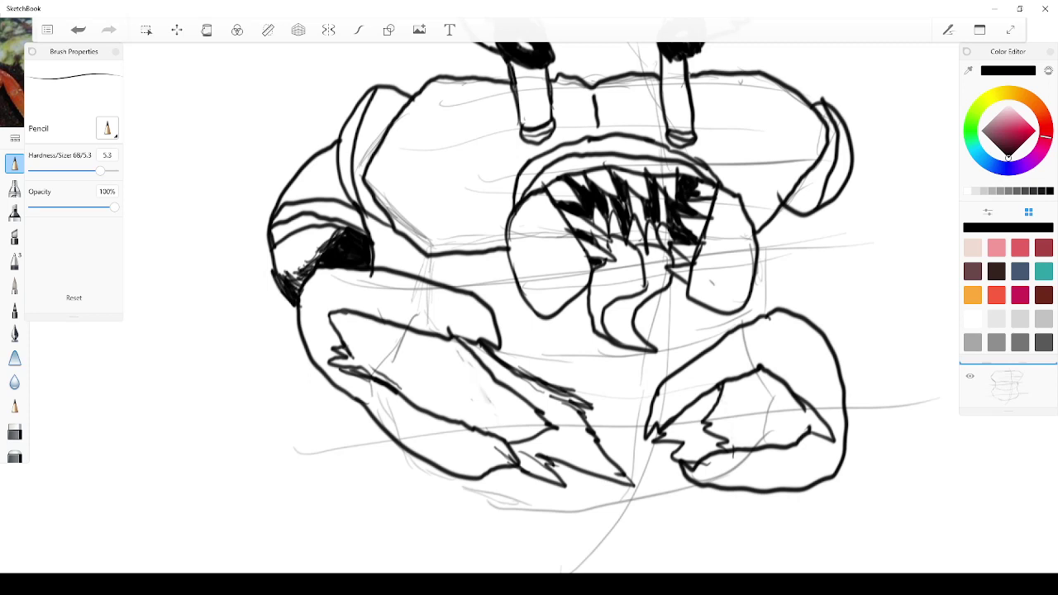
pyautogui.moveTo(276, 242); pyautogui.dragTo(274, 294)
pyautogui.moveTo(281, 258)
pyautogui.mouseDown()
pyautogui.moveTo(268, 293)
pyautogui.moveTo(267, 263)
pyautogui.moveTo(287, 284)
pyautogui.mouseUp()
pyautogui.moveTo(304, 272); pyautogui.dragTo(292, 290)
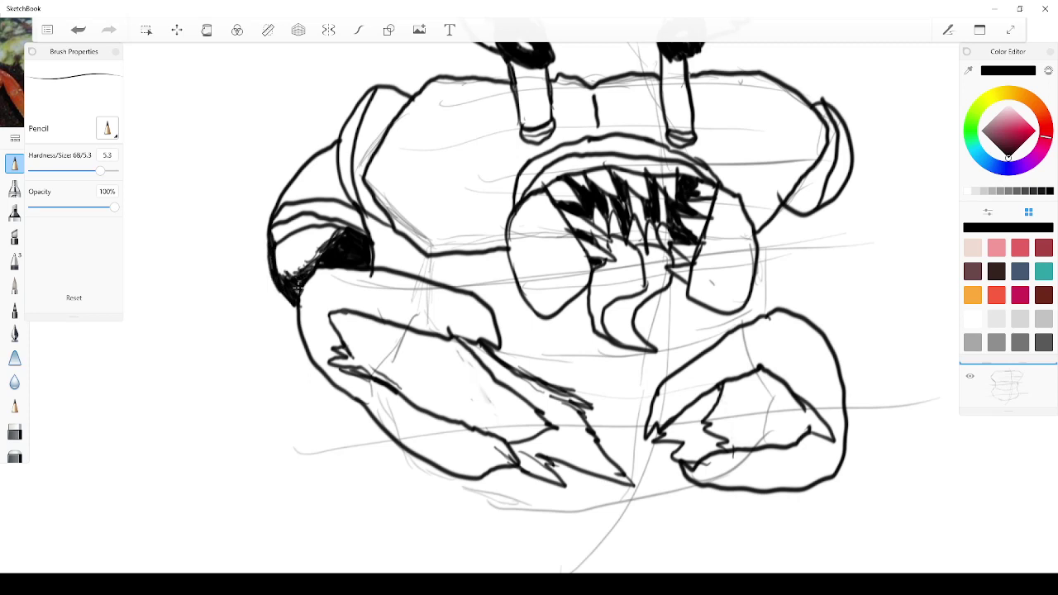
# Draw a curved arm connecting the right shoulder joint to the right claw, with curved bands across its middle
pyautogui.scroll(-3, 299, 286)
pyautogui.scroll(4, 244, 180)
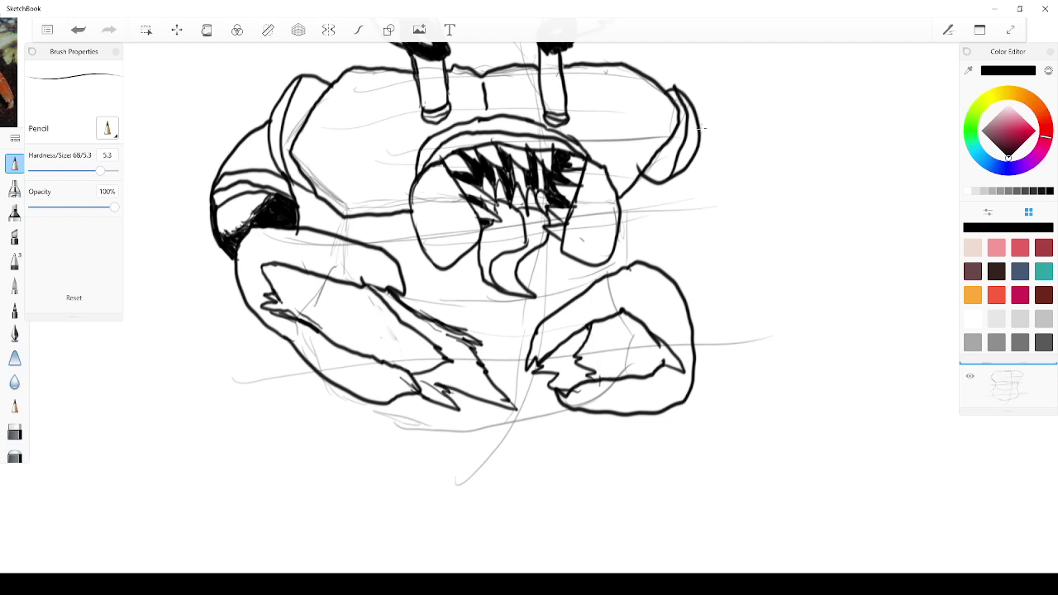
pyautogui.moveTo(651, 264); pyautogui.dragTo(668, 180)
pyautogui.moveTo(696, 111)
pyautogui.mouseDown()
pyautogui.moveTo(720, 142)
pyautogui.moveTo(734, 222)
pyautogui.moveTo(686, 307)
pyautogui.mouseUp()
pyautogui.moveTo(668, 203); pyautogui.dragTo(733, 225)
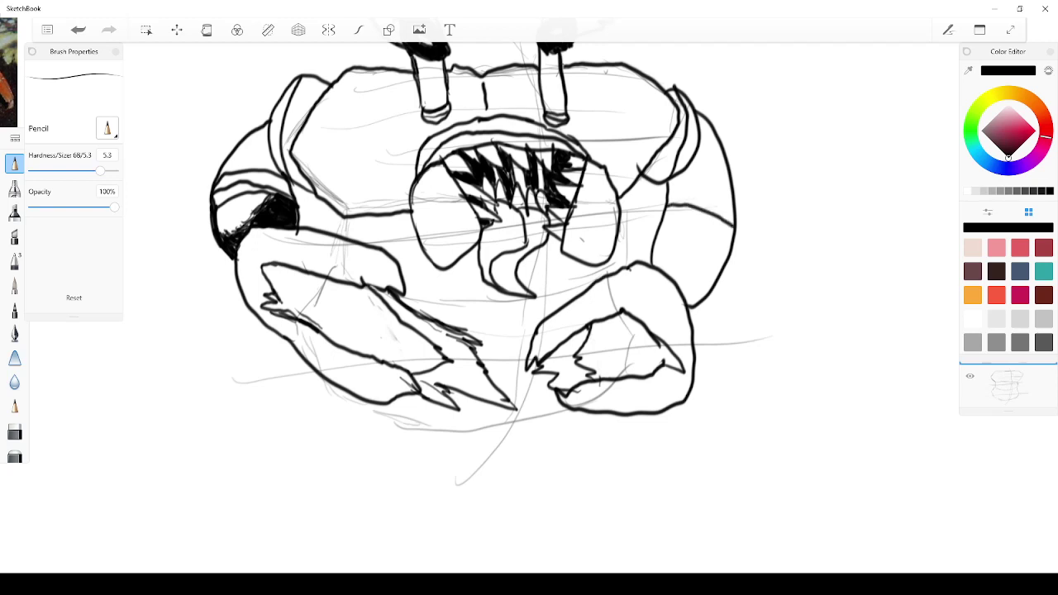
pyautogui.moveTo(666, 177)
pyautogui.mouseDown()
pyautogui.moveTo(726, 192)
pyautogui.moveTo(738, 202)
pyautogui.moveTo(672, 195)
pyautogui.moveTo(729, 208)
pyautogui.mouseUp()
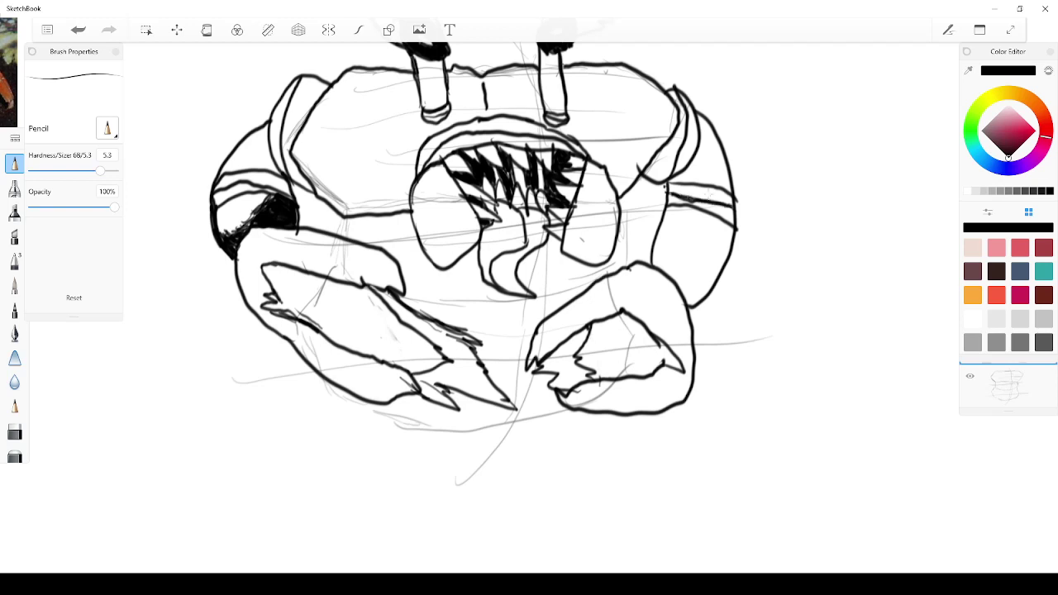
# Shade the lower part of the right arm solid black where it meets the claw, with jagged hatching along the upper edge
pyautogui.moveTo(655, 236)
pyautogui.mouseDown()
pyautogui.moveTo(653, 262)
pyautogui.moveTo(719, 276)
pyautogui.moveTo(676, 292)
pyautogui.mouseUp()
pyautogui.moveTo(686, 276)
pyautogui.mouseDown()
pyautogui.moveTo(664, 284)
pyautogui.moveTo(680, 302)
pyautogui.moveTo(708, 288)
pyautogui.moveTo(685, 309)
pyautogui.moveTo(713, 283)
pyautogui.mouseUp()
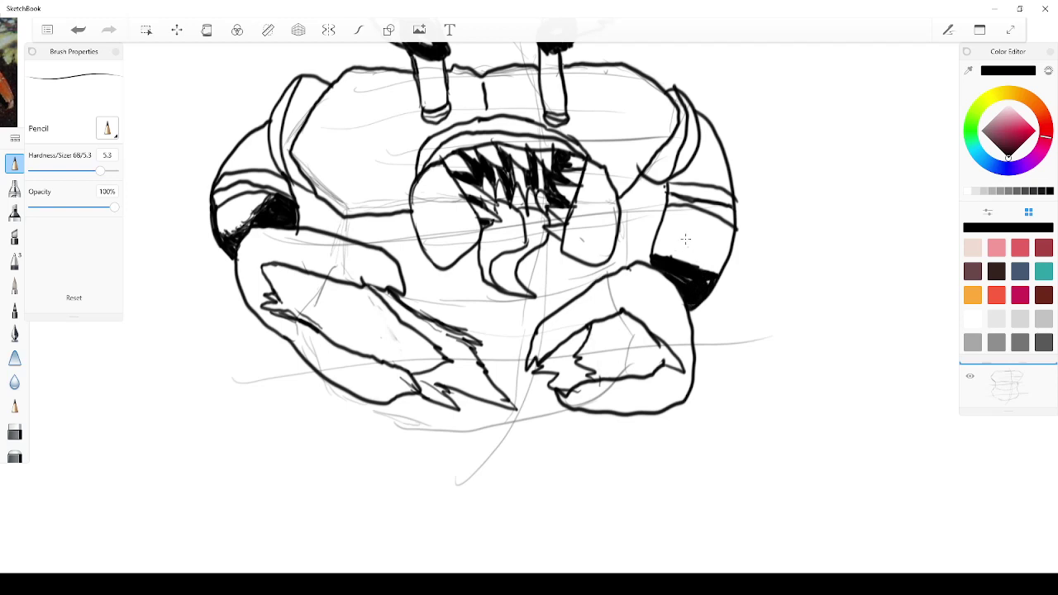
pyautogui.moveTo(685, 239)
pyautogui.mouseDown()
pyautogui.moveTo(678, 253)
pyautogui.moveTo(699, 262)
pyautogui.mouseUp()
pyautogui.moveTo(676, 251); pyautogui.dragTo(720, 281)
# Draw curved segment lines across the body beneath the shell and mouth, and outline the rounded belly below the claws
pyautogui.moveTo(388, 289)
pyautogui.mouseDown()
pyautogui.moveTo(480, 314)
pyautogui.moveTo(552, 311)
pyautogui.mouseUp()
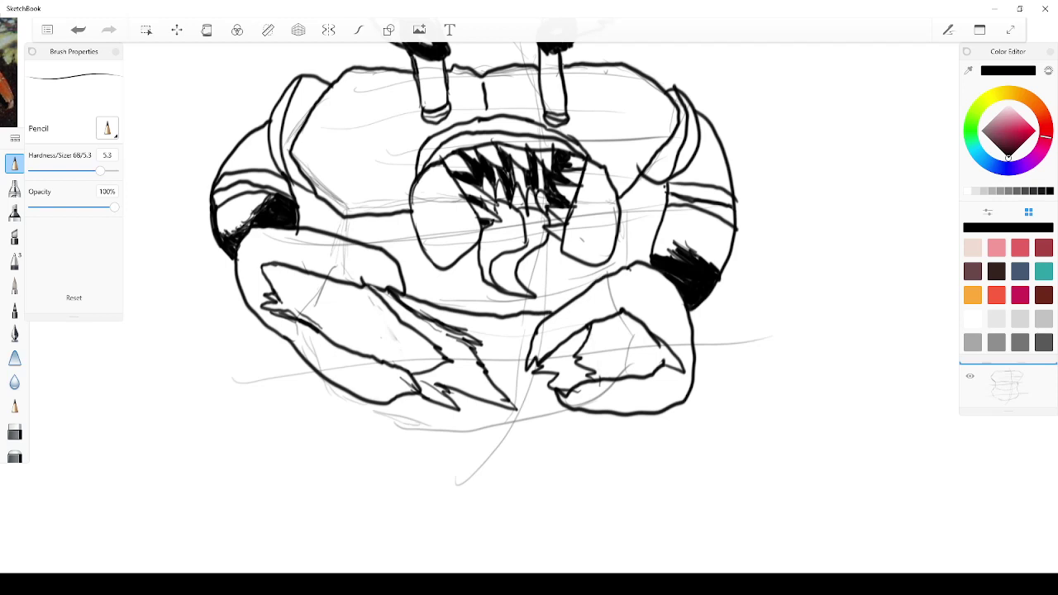
pyautogui.moveTo(391, 256)
pyautogui.mouseDown()
pyautogui.moveTo(408, 276)
pyautogui.moveTo(480, 294)
pyautogui.moveTo(566, 299)
pyautogui.mouseUp()
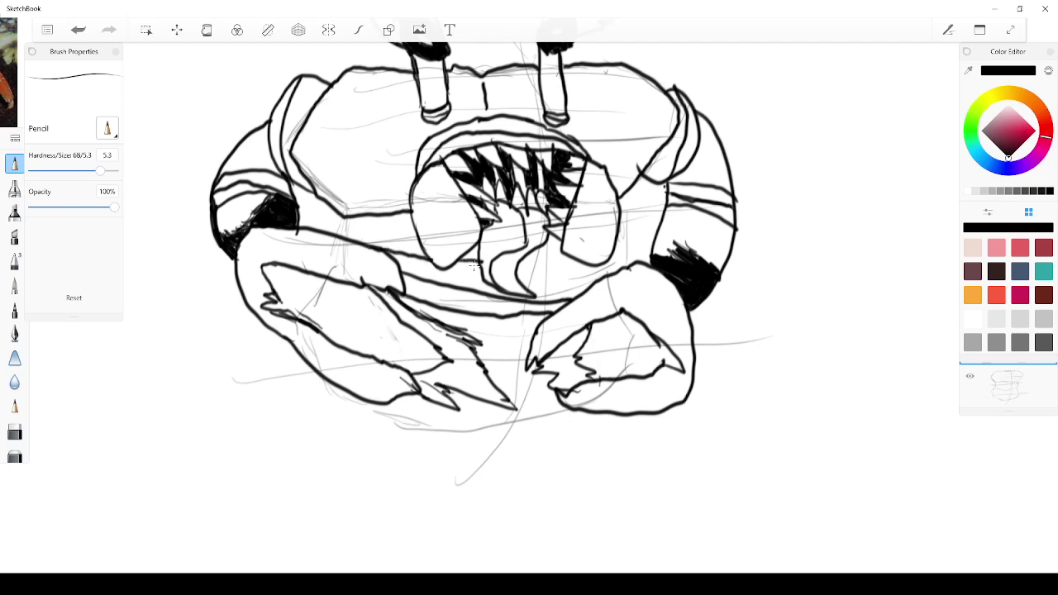
pyautogui.moveTo(521, 267)
pyautogui.mouseDown()
pyautogui.moveTo(617, 271)
pyautogui.moveTo(539, 266)
pyautogui.mouseUp()
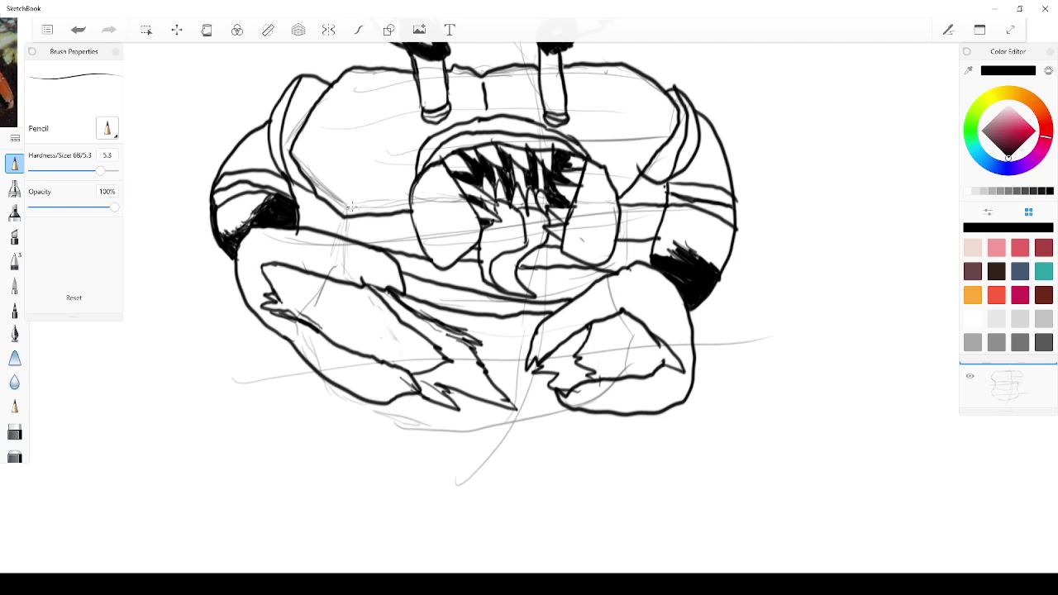
pyautogui.moveTo(293, 215)
pyautogui.mouseDown()
pyautogui.moveTo(413, 230)
pyautogui.moveTo(400, 217)
pyautogui.moveTo(344, 221)
pyautogui.moveTo(297, 205)
pyautogui.mouseUp()
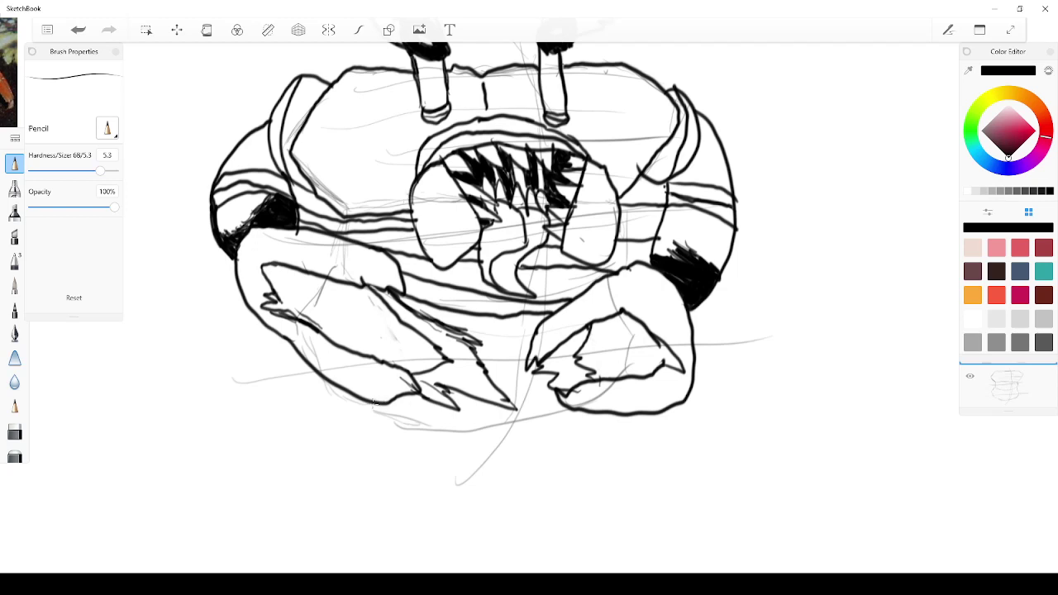
pyautogui.moveTo(376, 402)
pyautogui.mouseDown()
pyautogui.moveTo(405, 427)
pyautogui.moveTo(485, 441)
pyautogui.moveTo(599, 414)
pyautogui.mouseUp()
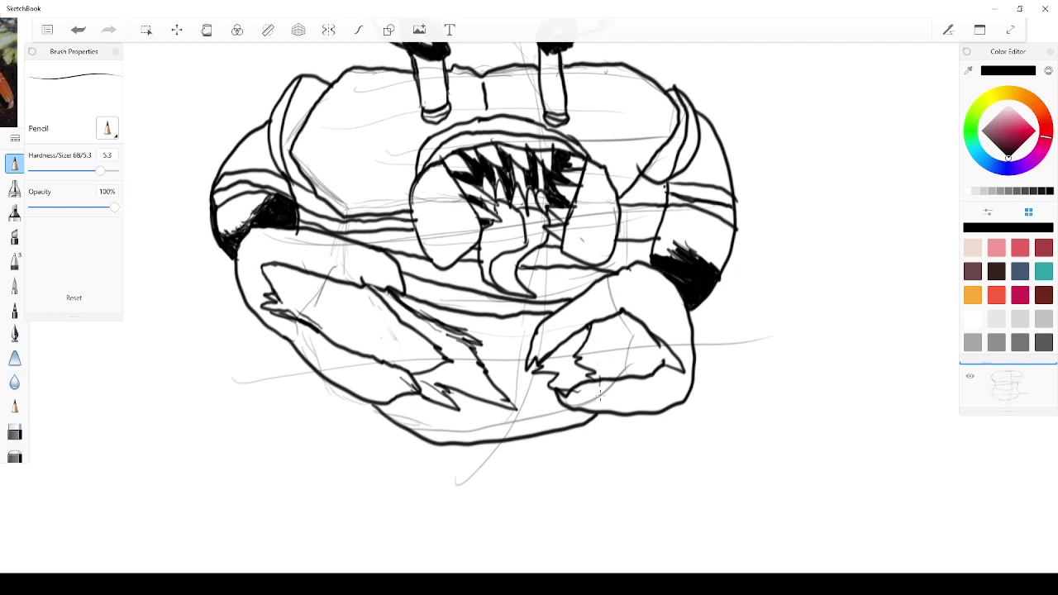
# Draw rounded leg joints along both sides of the body, behind the arms and claws and beside the belly
pyautogui.scroll(-2, 262, 214)
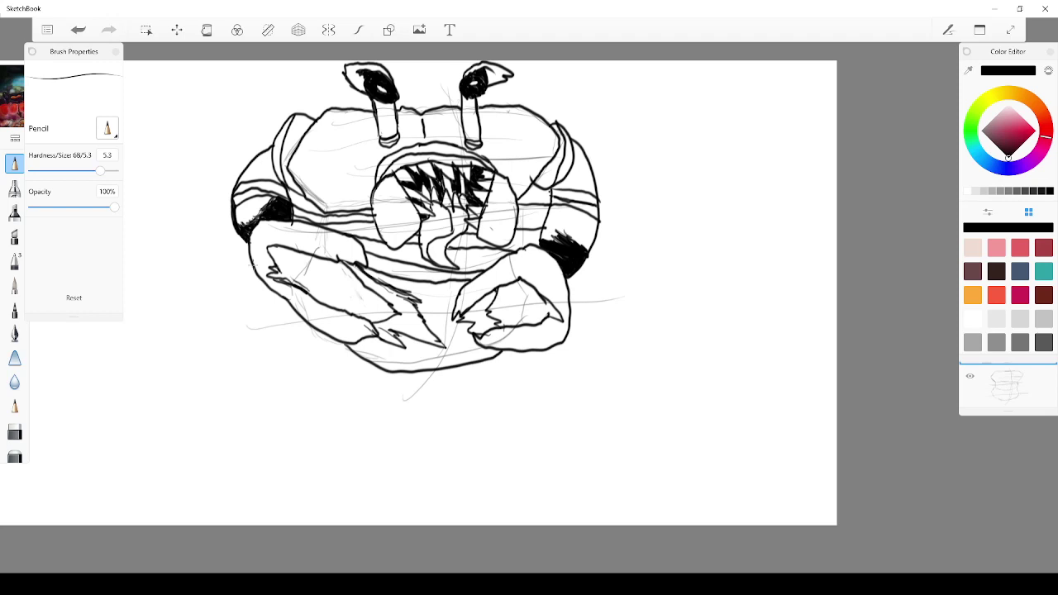
pyautogui.moveTo(251, 268)
pyautogui.mouseDown()
pyautogui.moveTo(242, 287)
pyautogui.moveTo(281, 316)
pyautogui.moveTo(299, 314)
pyautogui.mouseUp()
pyautogui.moveTo(310, 326)
pyautogui.mouseDown()
pyautogui.moveTo(302, 350)
pyautogui.moveTo(329, 380)
pyautogui.moveTo(372, 368)
pyautogui.moveTo(304, 329)
pyautogui.mouseUp()
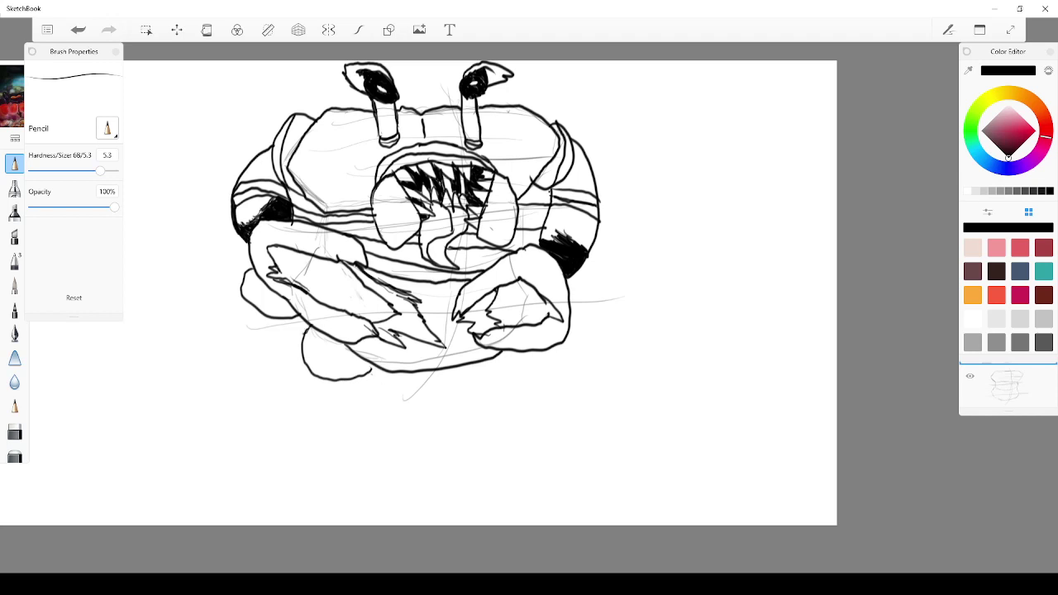
pyautogui.moveTo(371, 359); pyautogui.dragTo(367, 373)
pyautogui.moveTo(248, 261)
pyautogui.mouseDown()
pyautogui.moveTo(236, 258)
pyautogui.moveTo(234, 234)
pyautogui.moveTo(235, 254)
pyautogui.moveTo(254, 266)
pyautogui.moveTo(234, 239)
pyautogui.moveTo(234, 254)
pyautogui.mouseUp()
pyautogui.moveTo(473, 363)
pyautogui.mouseDown()
pyautogui.moveTo(519, 369)
pyautogui.moveTo(528, 342)
pyautogui.moveTo(567, 355)
pyautogui.moveTo(568, 327)
pyautogui.moveTo(598, 314)
pyautogui.moveTo(567, 281)
pyautogui.moveTo(580, 261)
pyautogui.moveTo(593, 288)
pyautogui.moveTo(585, 263)
pyautogui.moveTo(594, 278)
pyautogui.mouseUp()
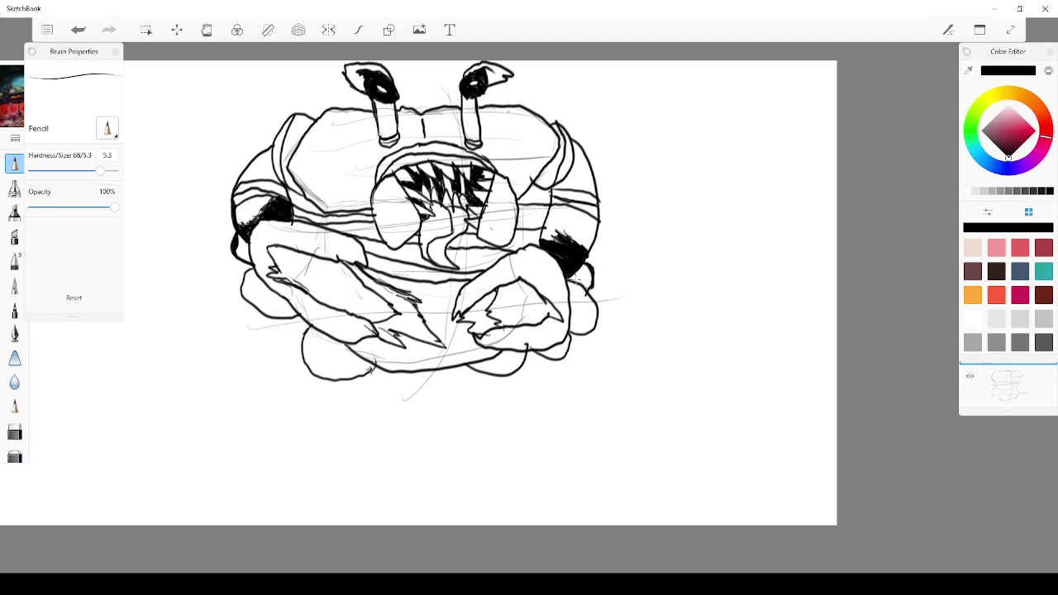
pyautogui.moveTo(234, 235); pyautogui.dragTo(228, 206)
# Draw two legs reaching outward from the upper right joints, each ending in a large pointed tip, the second partly hidden
pyautogui.moveTo(594, 266); pyautogui.dragTo(649, 291)
pyautogui.moveTo(578, 291)
pyautogui.mouseDown()
pyautogui.moveTo(656, 318)
pyautogui.moveTo(667, 292)
pyautogui.moveTo(663, 314)
pyautogui.moveTo(690, 297)
pyautogui.moveTo(708, 375)
pyautogui.moveTo(642, 467)
pyautogui.moveTo(630, 376)
pyautogui.moveTo(642, 318)
pyautogui.moveTo(601, 317)
pyautogui.moveTo(635, 342)
pyautogui.mouseUp()
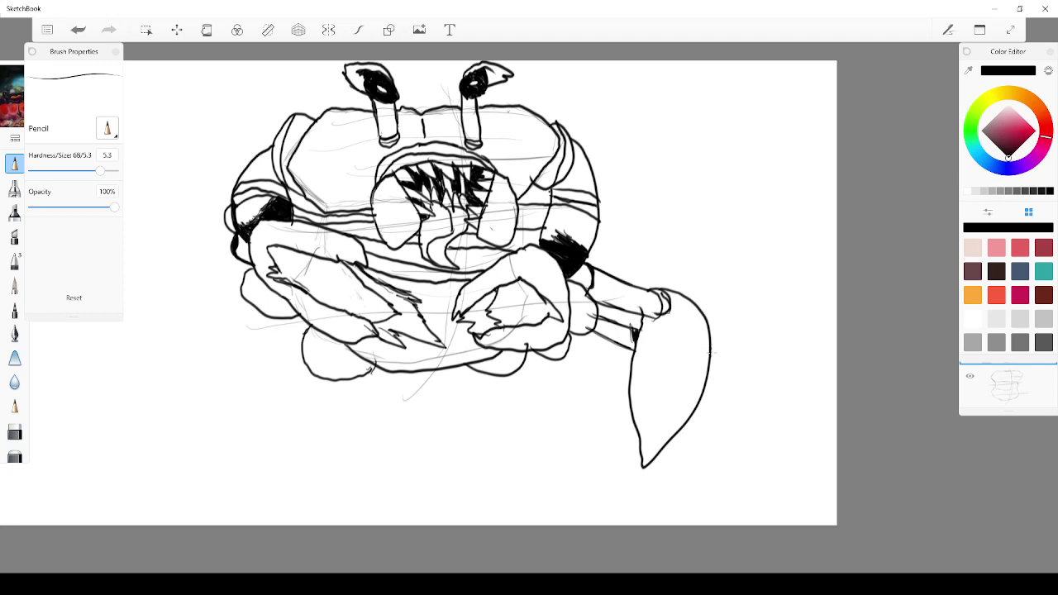
pyautogui.moveTo(709, 361)
pyautogui.mouseDown()
pyautogui.moveTo(719, 380)
pyautogui.moveTo(700, 455)
pyautogui.moveTo(663, 433)
pyautogui.mouseUp()
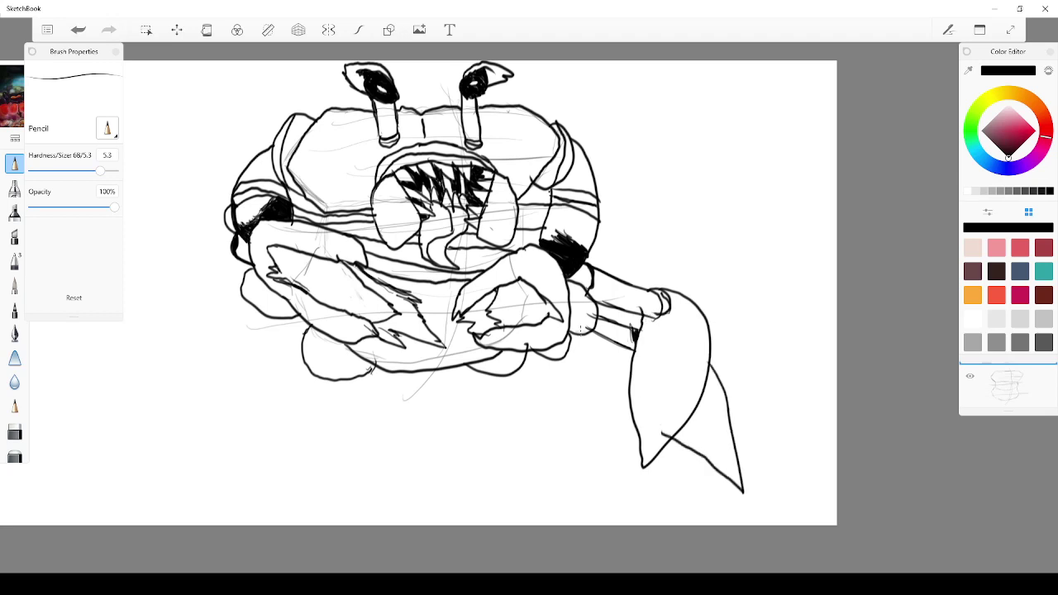
pyautogui.moveTo(555, 362); pyautogui.dragTo(577, 428)
pyautogui.moveTo(567, 346)
pyautogui.mouseDown()
pyautogui.moveTo(600, 438)
pyautogui.moveTo(581, 429)
pyautogui.moveTo(600, 440)
pyautogui.moveTo(578, 521)
pyautogui.moveTo(547, 461)
pyautogui.moveTo(596, 438)
pyautogui.mouseUp()
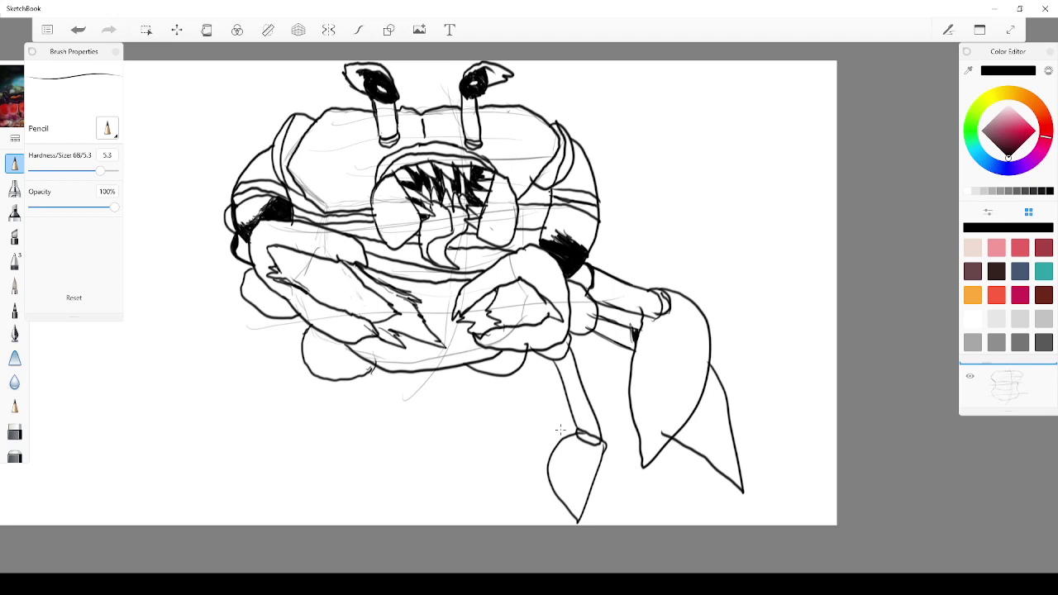
pyautogui.click(75, 30)
pyautogui.click(73, 30)
pyautogui.click(72, 29)
pyautogui.click(72, 30)
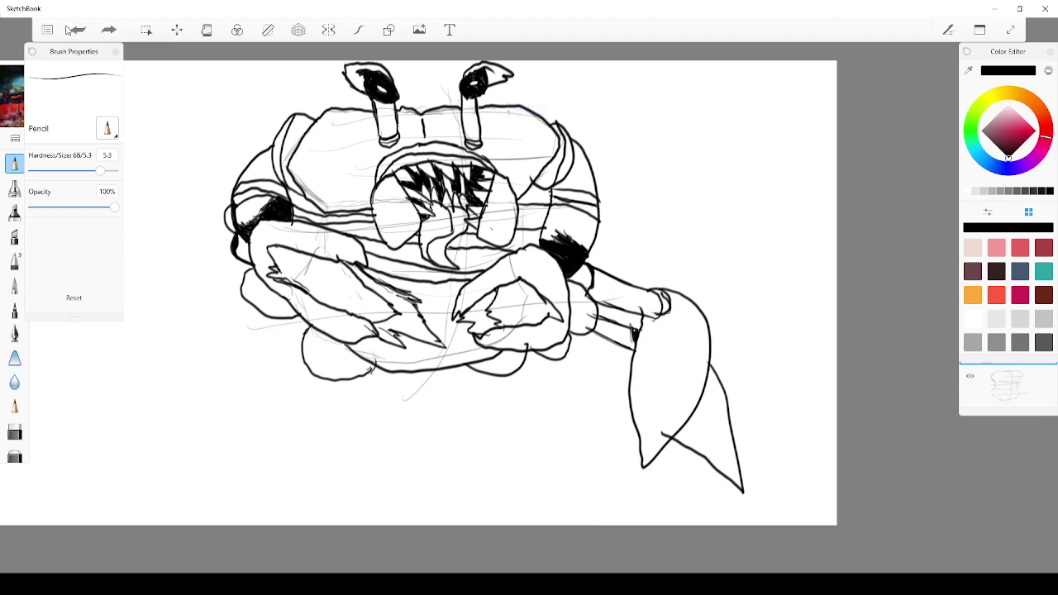
# Draw two overlapping legs from the lower right joints, one with its pointed tip curving inward and one with its tip pointing down
pyautogui.moveTo(538, 352)
pyautogui.mouseDown()
pyautogui.moveTo(556, 415)
pyautogui.moveTo(540, 359)
pyautogui.moveTo(573, 380)
pyautogui.moveTo(562, 354)
pyautogui.moveTo(583, 423)
pyautogui.moveTo(558, 418)
pyautogui.mouseUp()
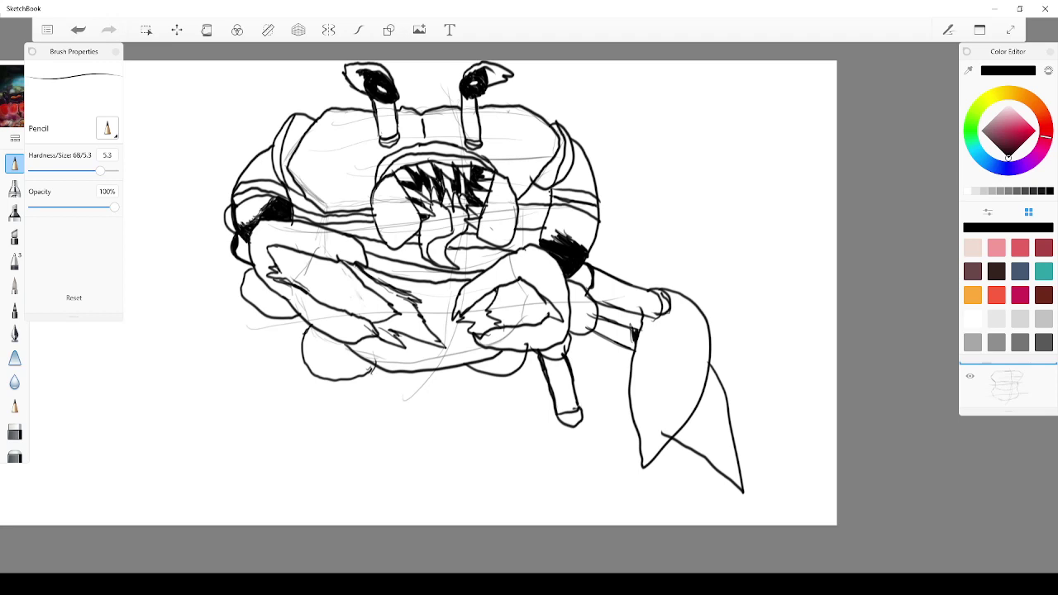
pyautogui.moveTo(557, 418)
pyautogui.mouseDown()
pyautogui.moveTo(583, 420)
pyautogui.moveTo(554, 420)
pyautogui.moveTo(446, 477)
pyautogui.moveTo(524, 487)
pyautogui.moveTo(581, 435)
pyautogui.moveTo(566, 420)
pyautogui.mouseUp()
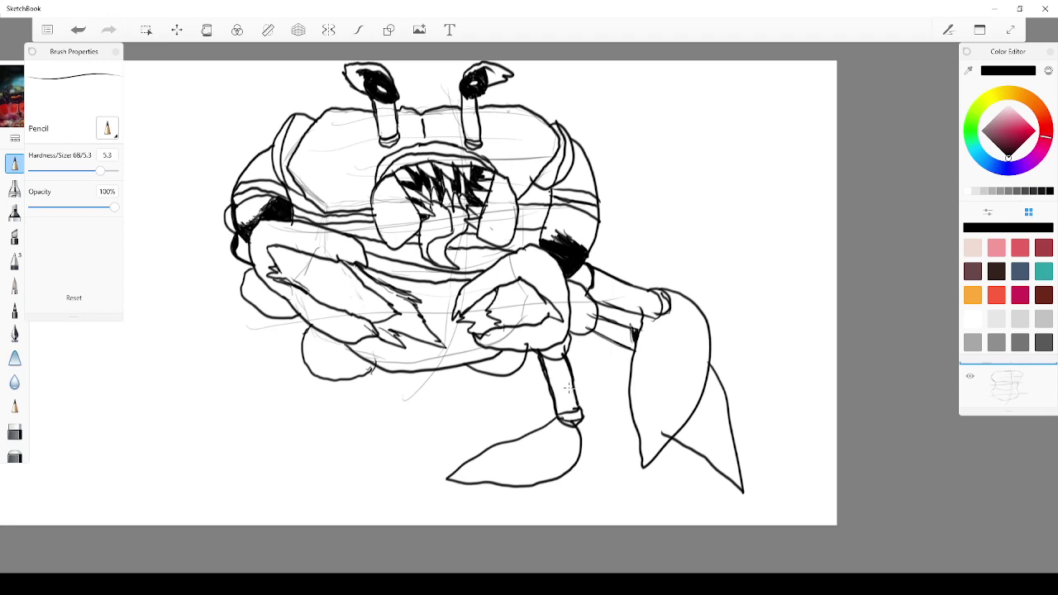
pyautogui.moveTo(523, 368)
pyautogui.mouseDown()
pyautogui.moveTo(549, 391)
pyautogui.moveTo(513, 361)
pyautogui.moveTo(553, 410)
pyautogui.mouseUp()
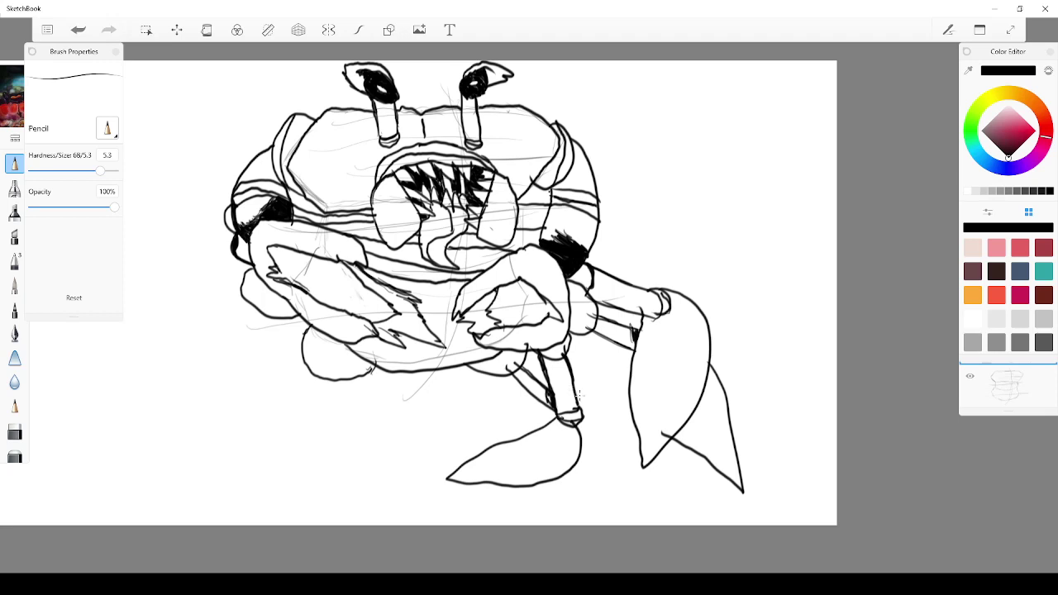
pyautogui.moveTo(572, 392)
pyautogui.mouseDown()
pyautogui.moveTo(616, 421)
pyautogui.moveTo(603, 436)
pyautogui.moveTo(622, 423)
pyautogui.moveTo(630, 437)
pyautogui.moveTo(611, 430)
pyautogui.moveTo(628, 425)
pyautogui.moveTo(577, 524)
pyautogui.mouseUp()
pyautogui.moveTo(595, 525)
pyautogui.mouseDown()
pyautogui.moveTo(620, 511)
pyautogui.moveTo(630, 437)
pyautogui.mouseUp()
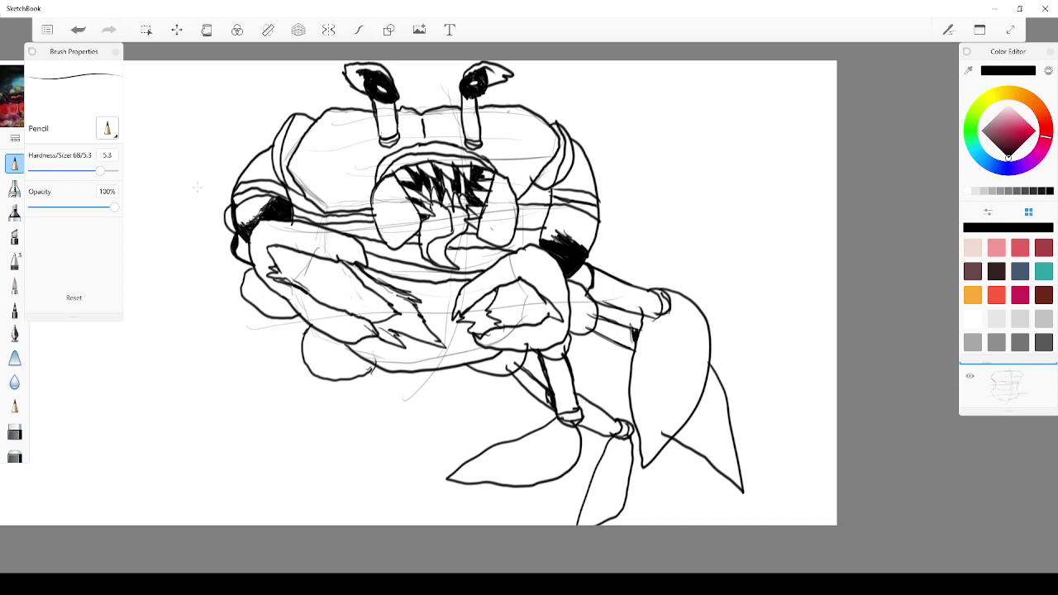
# Draw the upper left leg as a straight horizontal segment with a capped end and a long, curved pointed tip hanging down
pyautogui.moveTo(228, 207); pyautogui.dragTo(162, 205)
pyautogui.moveTo(233, 231)
pyautogui.mouseDown()
pyautogui.moveTo(163, 230)
pyautogui.moveTo(165, 206)
pyautogui.moveTo(160, 230)
pyautogui.moveTo(151, 219)
pyautogui.moveTo(165, 230)
pyautogui.moveTo(140, 267)
pyautogui.moveTo(190, 395)
pyautogui.moveTo(207, 341)
pyautogui.moveTo(204, 286)
pyautogui.moveTo(190, 254)
pyautogui.moveTo(157, 237)
pyautogui.mouseUp()
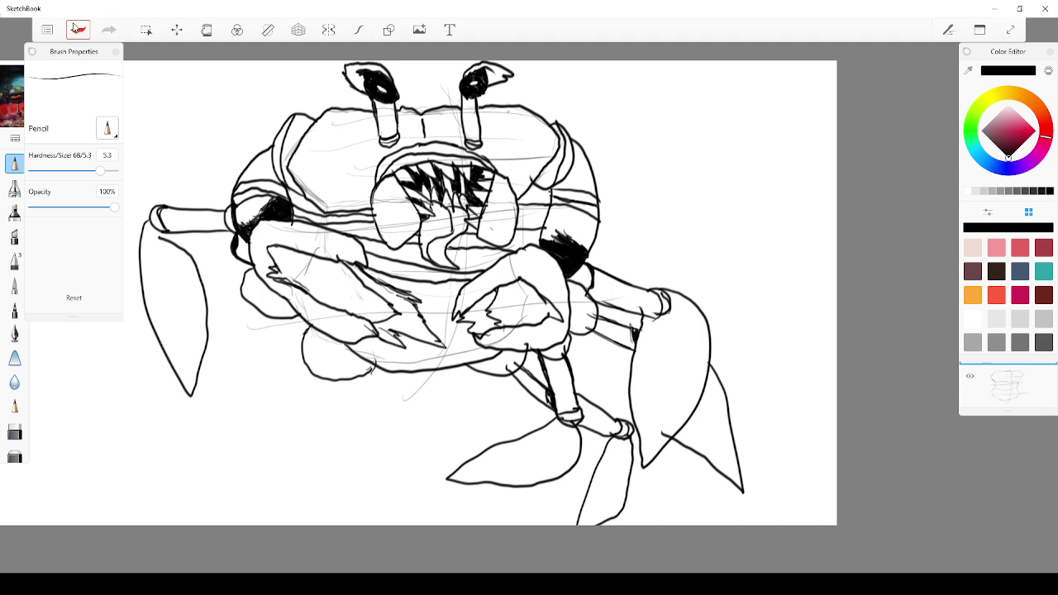
pyautogui.click(77, 30)
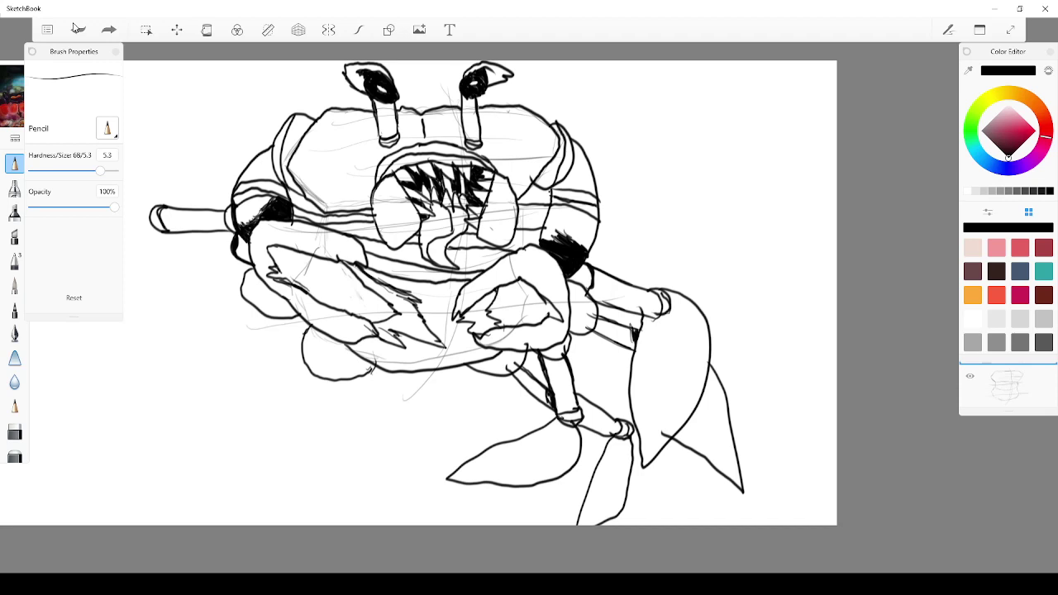
pyautogui.moveTo(151, 213)
pyautogui.mouseDown()
pyautogui.moveTo(133, 305)
pyautogui.moveTo(212, 419)
pyautogui.moveTo(175, 231)
pyautogui.mouseUp()
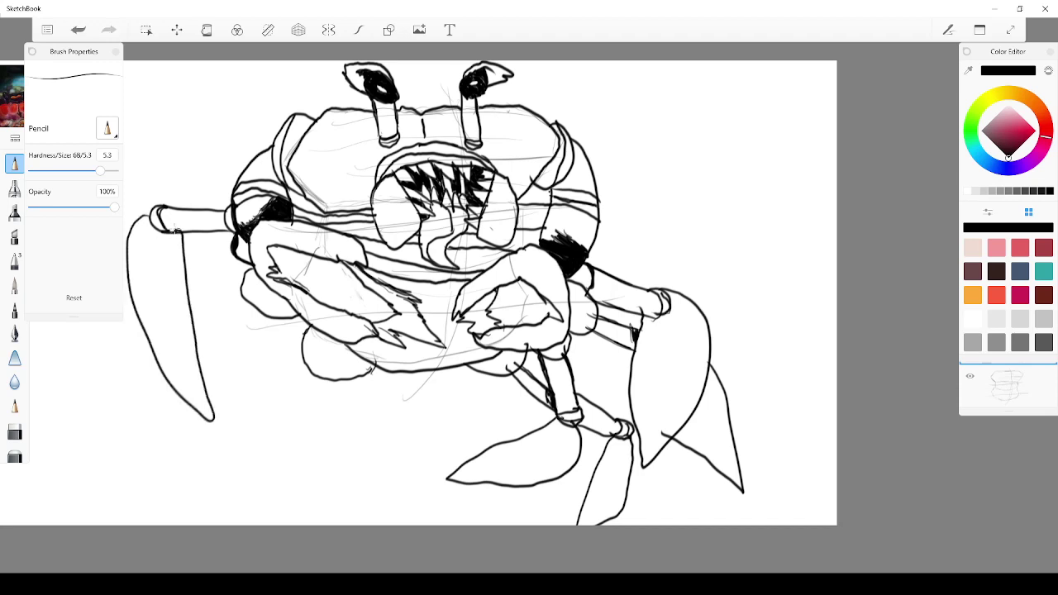
# Draw two lower left legs with pointed tips from the side and bottom joints, darkening the end of the one behind the upper leg
pyautogui.moveTo(248, 288); pyautogui.dragTo(186, 320)
pyautogui.moveTo(235, 311); pyautogui.dragTo(258, 302)
pyautogui.moveTo(209, 332)
pyautogui.mouseDown()
pyautogui.moveTo(137, 363)
pyautogui.moveTo(106, 451)
pyautogui.moveTo(162, 425)
pyautogui.moveTo(182, 399)
pyautogui.mouseUp()
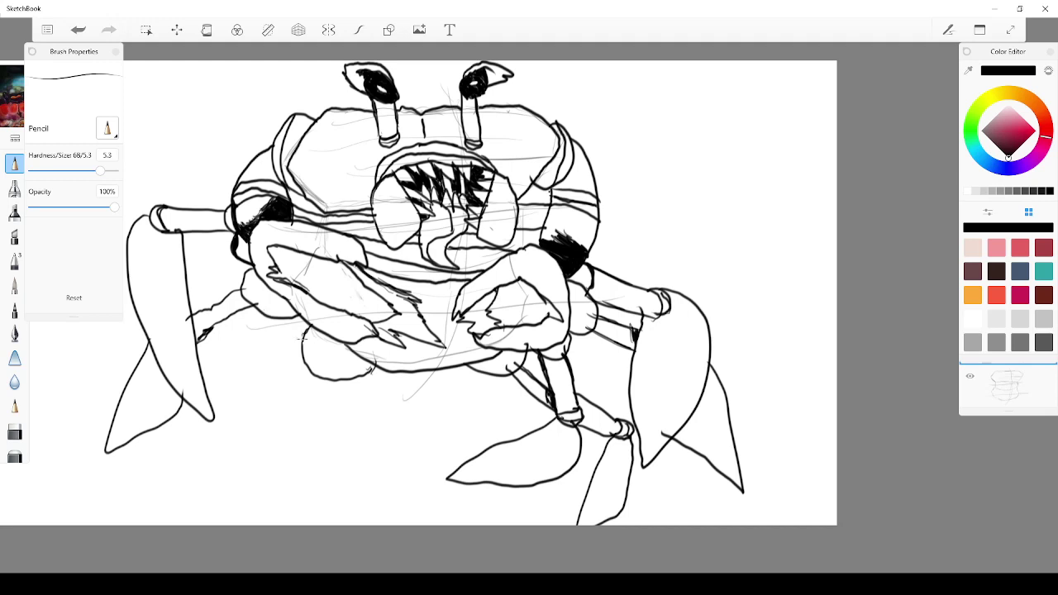
pyautogui.moveTo(301, 345)
pyautogui.mouseDown()
pyautogui.moveTo(226, 361)
pyautogui.moveTo(281, 373)
pyautogui.moveTo(325, 367)
pyautogui.mouseUp()
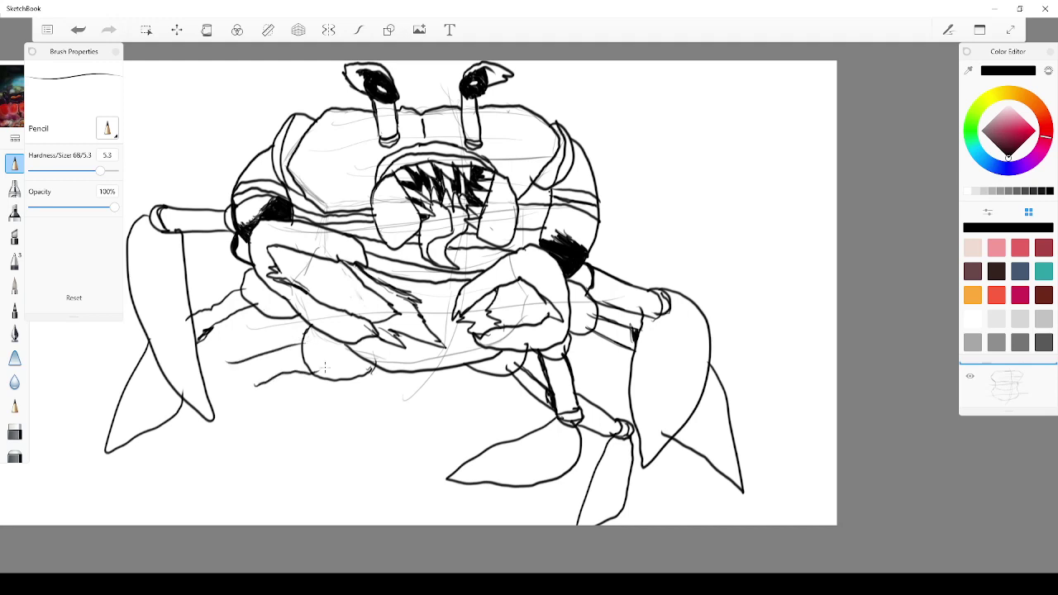
pyautogui.moveTo(254, 359)
pyautogui.mouseDown()
pyautogui.moveTo(228, 365)
pyautogui.moveTo(254, 385)
pyautogui.moveTo(233, 377)
pyautogui.moveTo(254, 385)
pyautogui.moveTo(233, 450)
pyautogui.moveTo(251, 397)
pyautogui.moveTo(245, 380)
pyautogui.mouseUp()
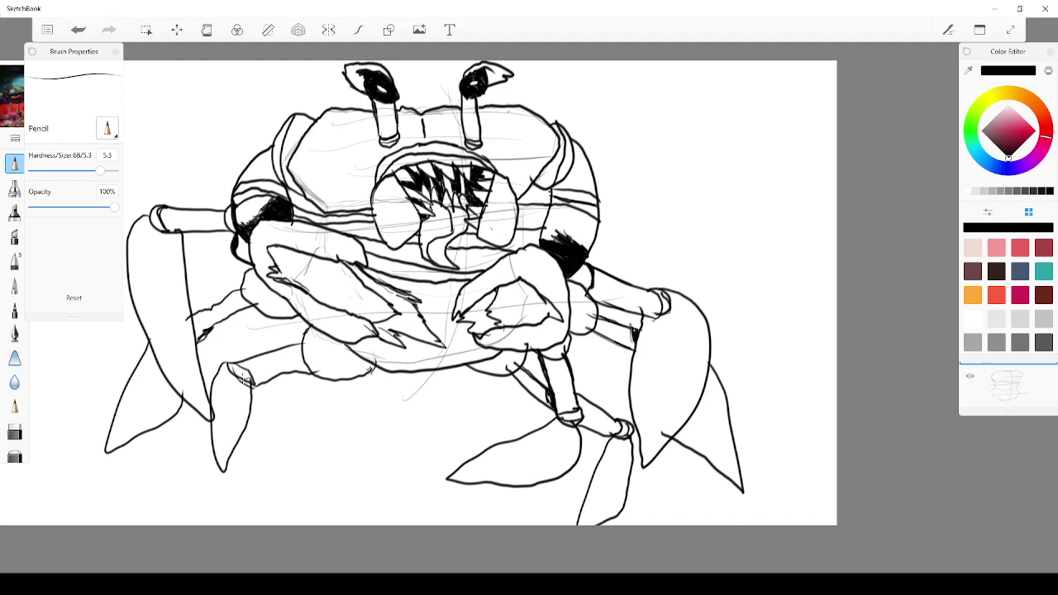
pyautogui.moveTo(204, 323); pyautogui.dragTo(203, 333)
# Add a fourth left leg behind the upper one, with two segment lines and a pointed tip showing on its outer side
pyautogui.moveTo(233, 250)
pyautogui.mouseDown()
pyautogui.moveTo(180, 252)
pyautogui.moveTo(248, 261)
pyautogui.mouseUp()
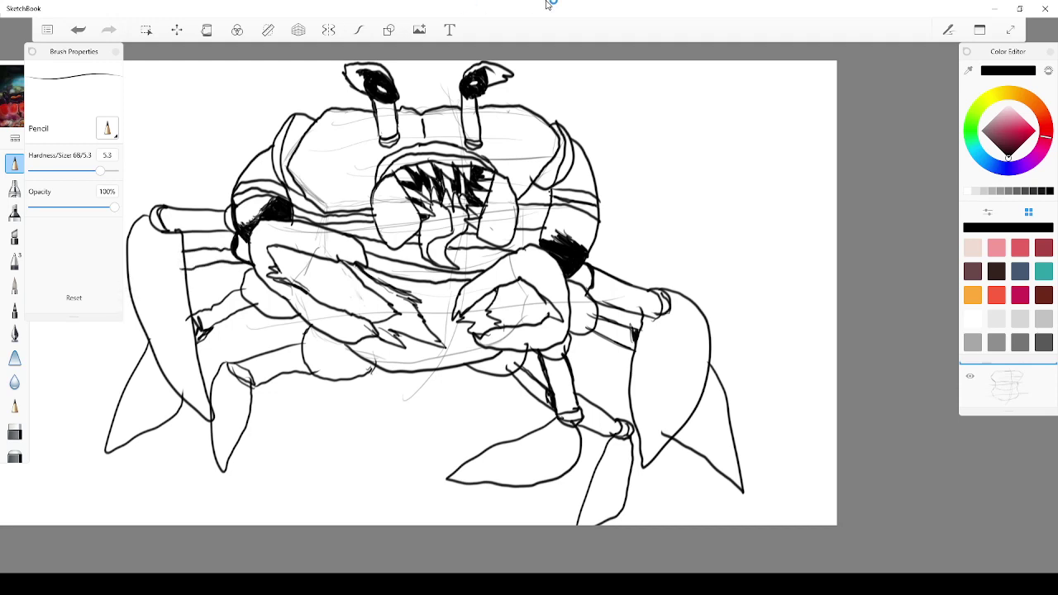
pyautogui.click(1017, 35)
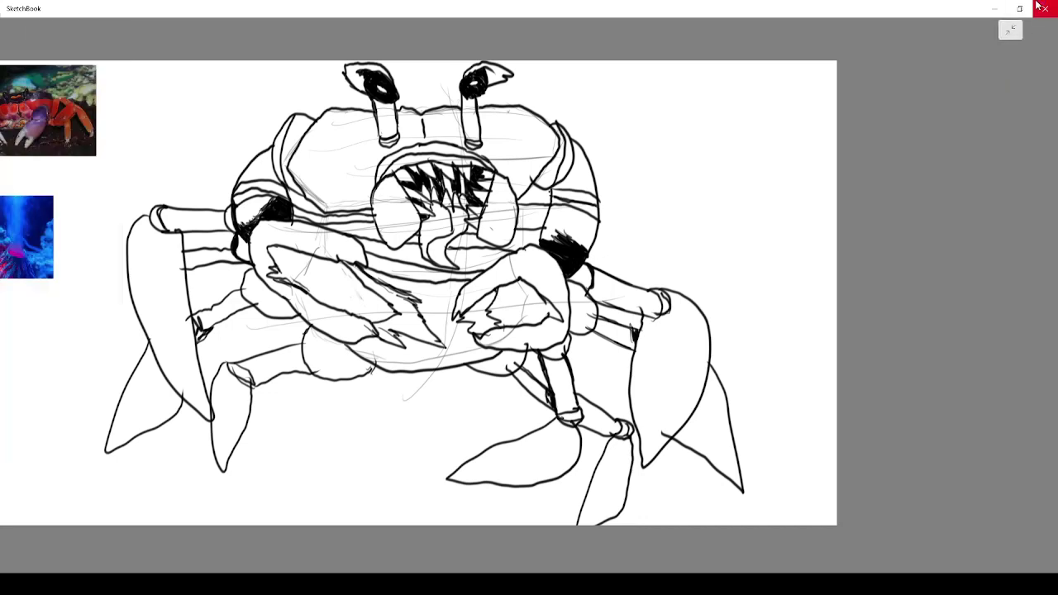
pyautogui.hotkey('alt', 'Tab')
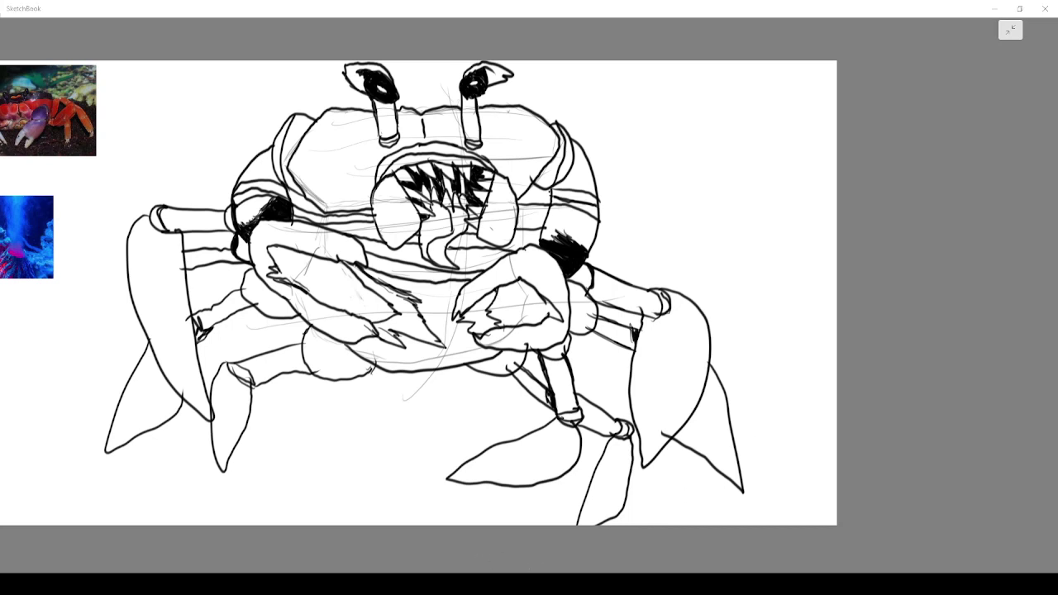
pyautogui.click(721, 147)
pyautogui.moveTo(139, 326)
pyautogui.mouseDown()
pyautogui.moveTo(83, 346)
pyautogui.moveTo(86, 300)
pyautogui.moveTo(124, 255)
pyautogui.mouseUp()
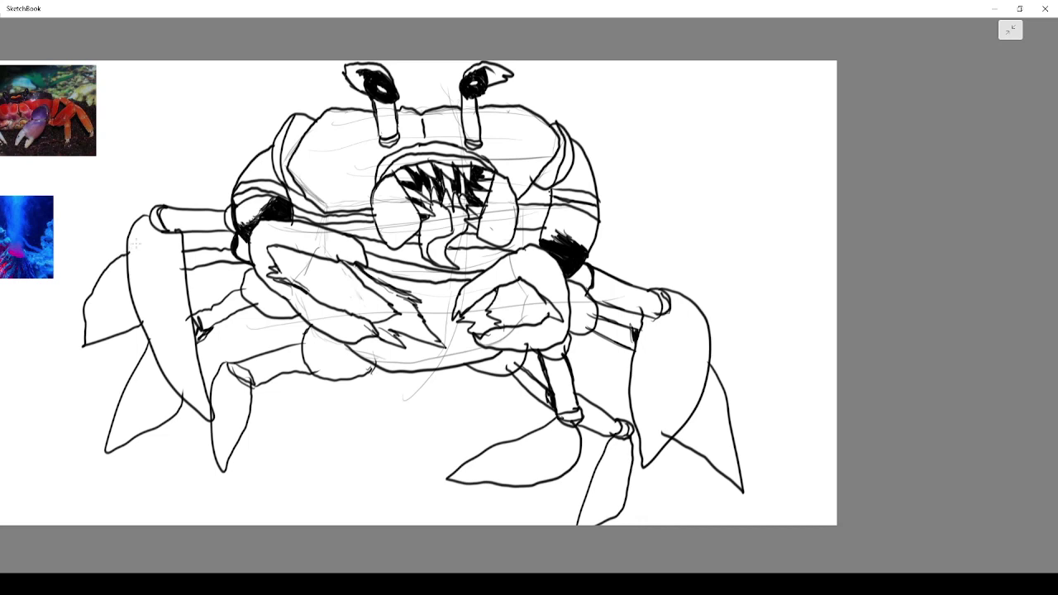
# Restore the hidden interface and reveal the line art layer in the Layer Editor
pyautogui.scroll(-2, 618, 273)
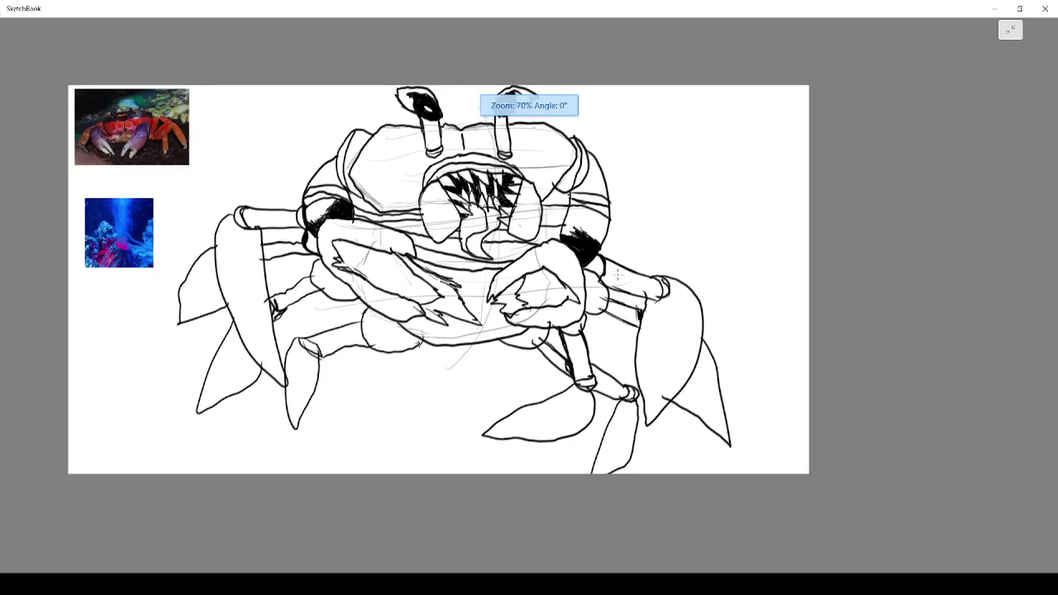
pyautogui.click(1010, 30)
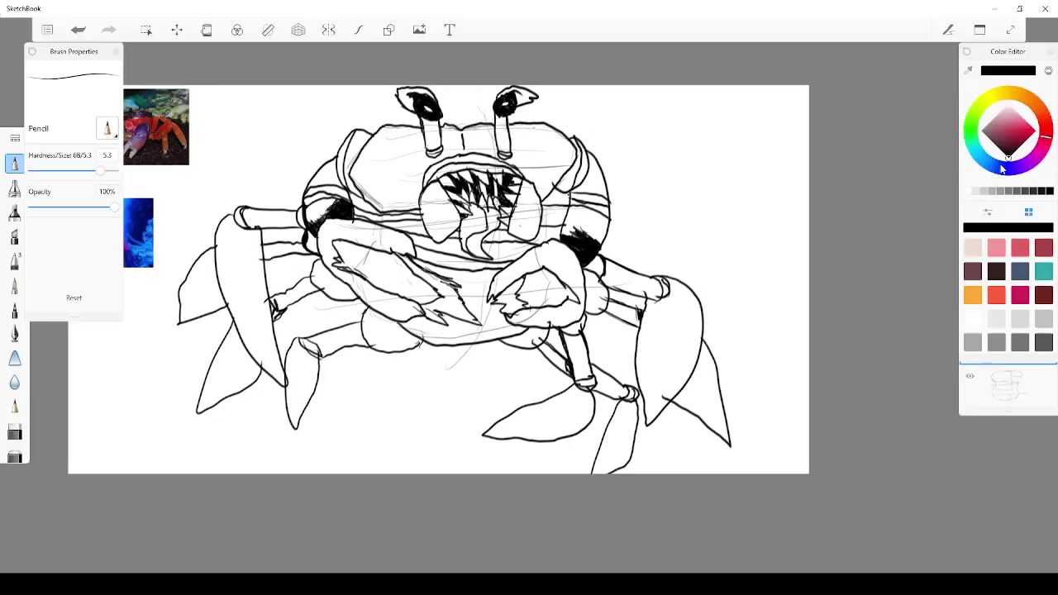
pyautogui.click(999, 375)
pyautogui.click(1006, 360)
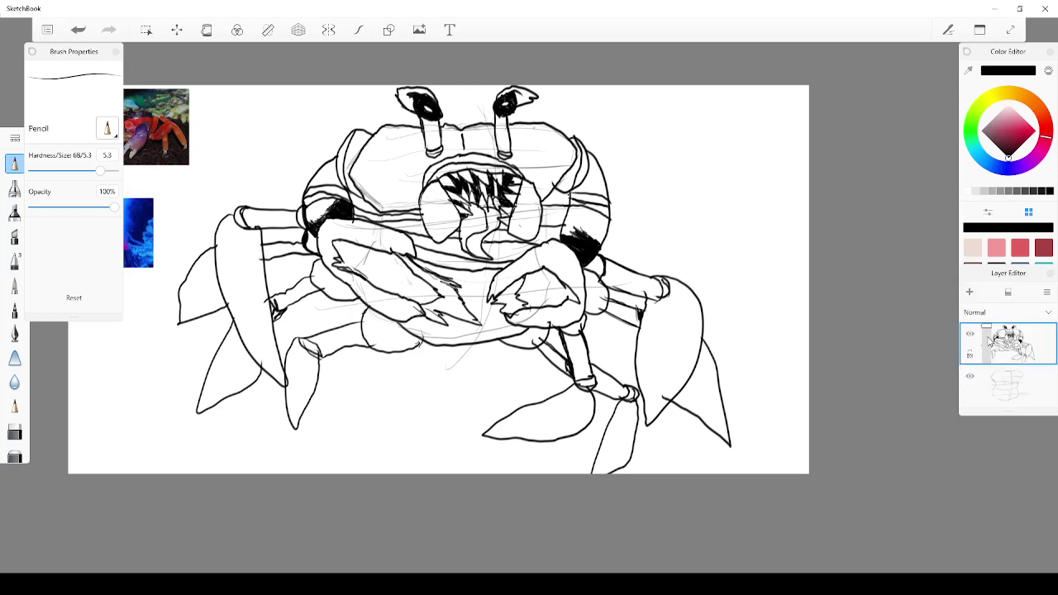
# Switch from transparent to black and draw large pointed spikes along the shell's upper edge and on both sides of the face
pyautogui.moveTo(987, 336)
pyautogui.mouseDown()
pyautogui.moveTo(987, 353)
pyautogui.moveTo(988, 326)
pyautogui.mouseUp()
pyautogui.scroll(5, 245, 116)
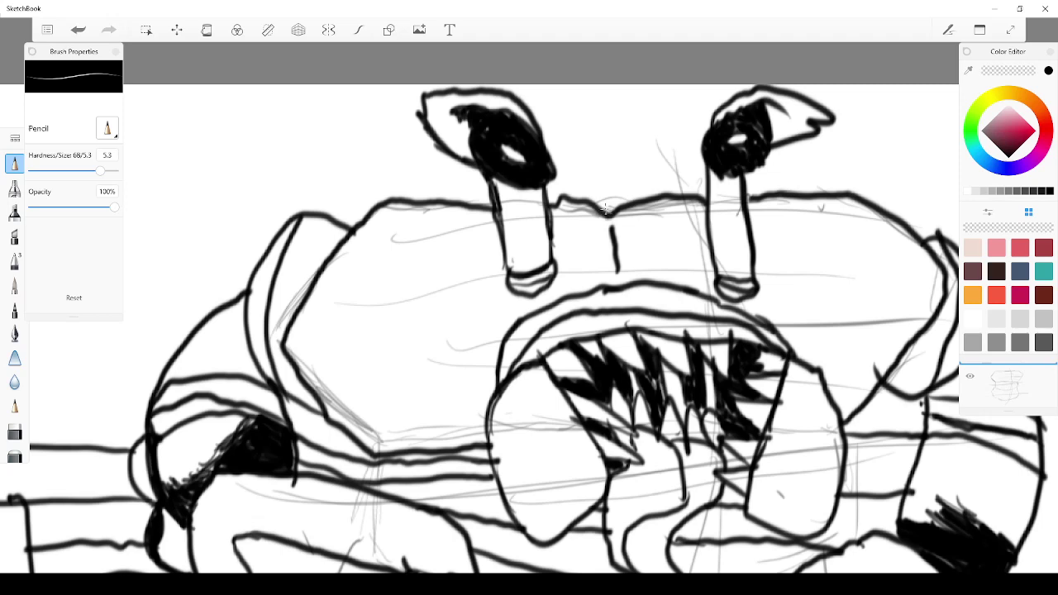
pyautogui.click(1049, 71)
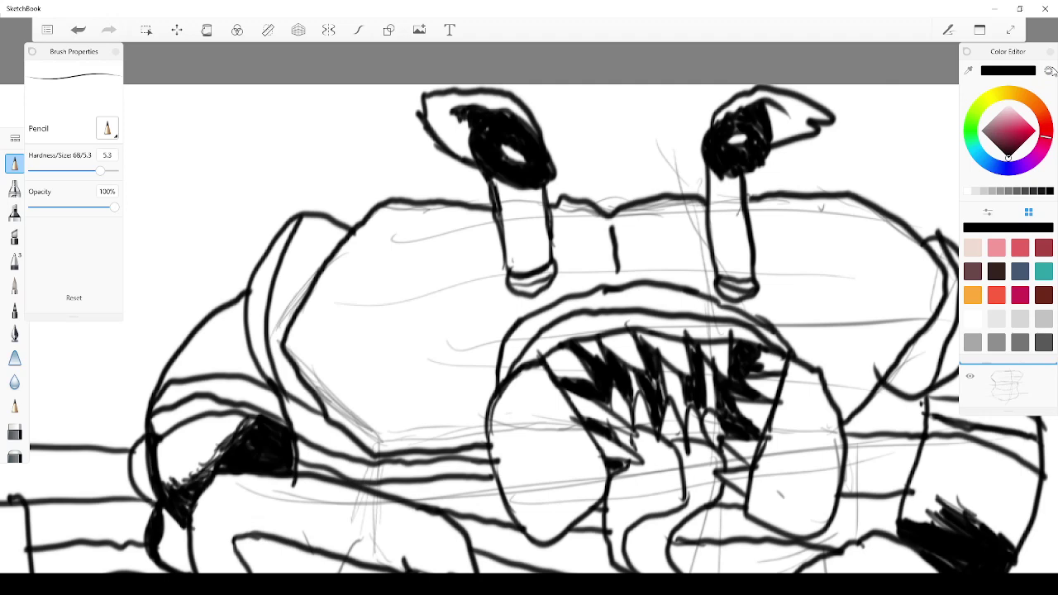
pyautogui.moveTo(292, 238)
pyautogui.mouseDown()
pyautogui.moveTo(307, 193)
pyautogui.moveTo(331, 224)
pyautogui.moveTo(357, 205)
pyautogui.moveTo(373, 159)
pyautogui.moveTo(451, 229)
pyautogui.mouseUp()
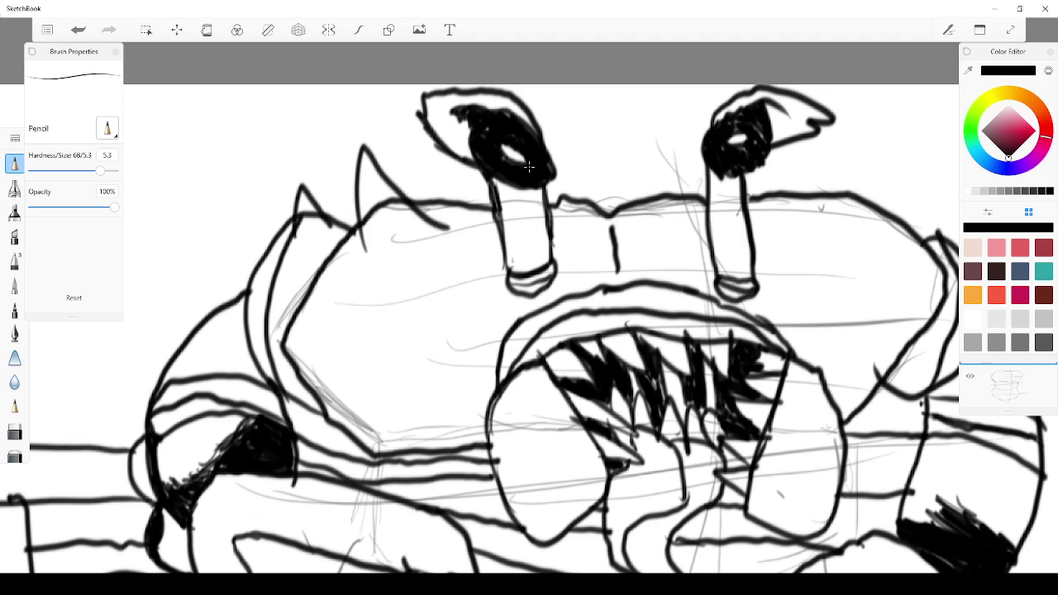
pyautogui.moveTo(575, 229)
pyautogui.mouseDown()
pyautogui.moveTo(626, 141)
pyautogui.moveTo(667, 213)
pyautogui.mouseUp()
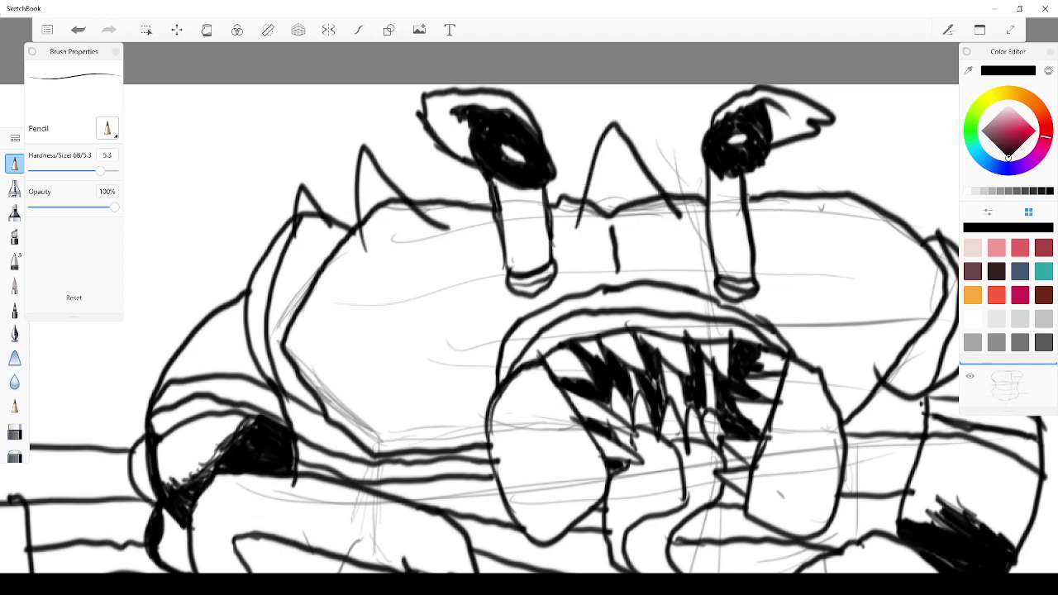
pyautogui.moveTo(774, 213)
pyautogui.mouseDown()
pyautogui.moveTo(852, 183)
pyautogui.moveTo(876, 225)
pyautogui.mouseUp()
pyautogui.moveTo(369, 399)
pyautogui.mouseDown()
pyautogui.moveTo(420, 334)
pyautogui.moveTo(454, 349)
pyautogui.mouseUp()
pyautogui.moveTo(798, 295)
pyautogui.mouseDown()
pyautogui.moveTo(805, 270)
pyautogui.moveTo(875, 307)
pyautogui.mouseUp()
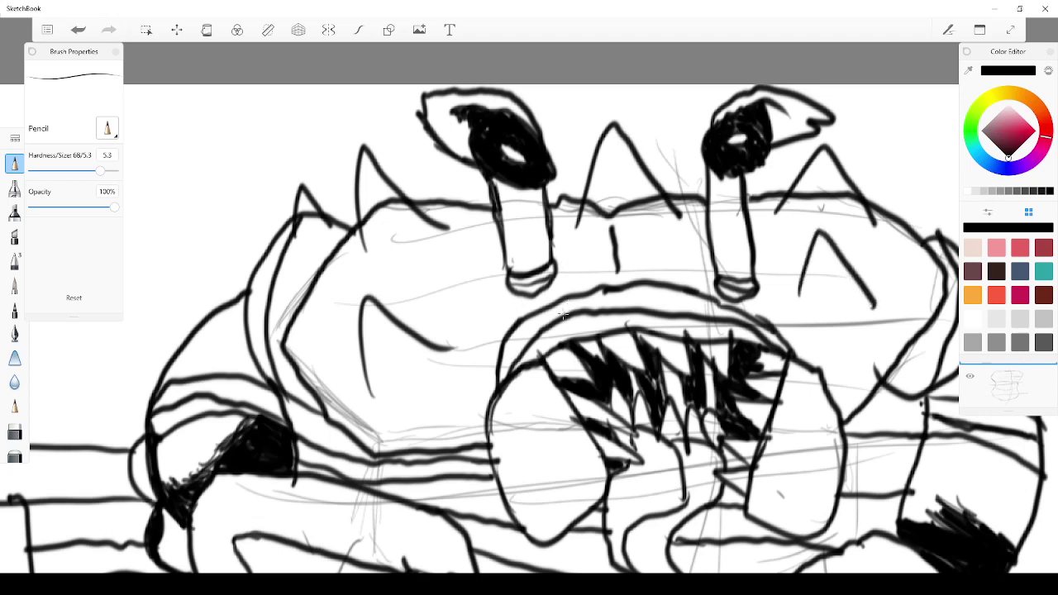
# Add small spikes to the left shoulder's outer edge and to the segment and tip of the upper left leg
pyautogui.moveTo(181, 365); pyautogui.dragTo(246, 283)
pyautogui.moveTo(214, 329); pyautogui.dragTo(237, 331)
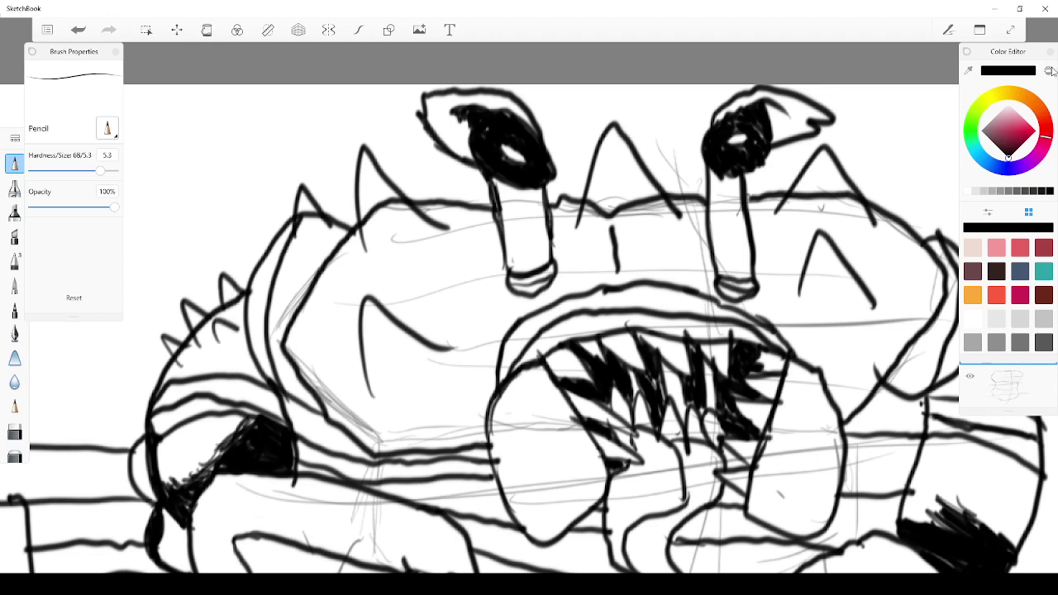
pyautogui.scroll(-1, 868, 47)
pyautogui.scroll(-1, 869, 47)
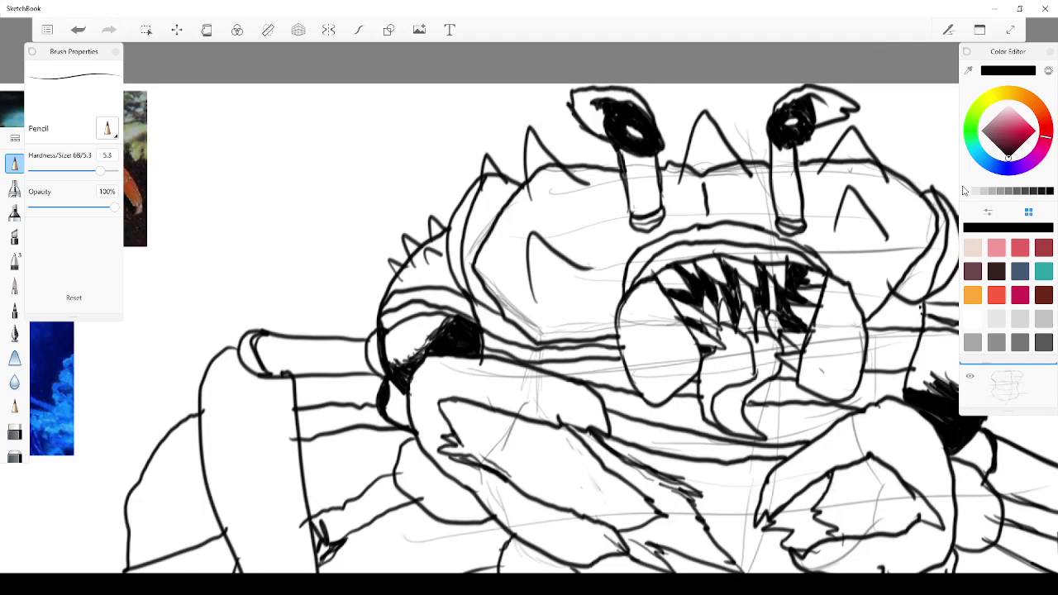
pyautogui.moveTo(205, 408); pyautogui.dragTo(225, 360)
pyautogui.moveTo(246, 491)
pyautogui.mouseDown()
pyautogui.moveTo(235, 460)
pyautogui.moveTo(248, 407)
pyautogui.mouseUp()
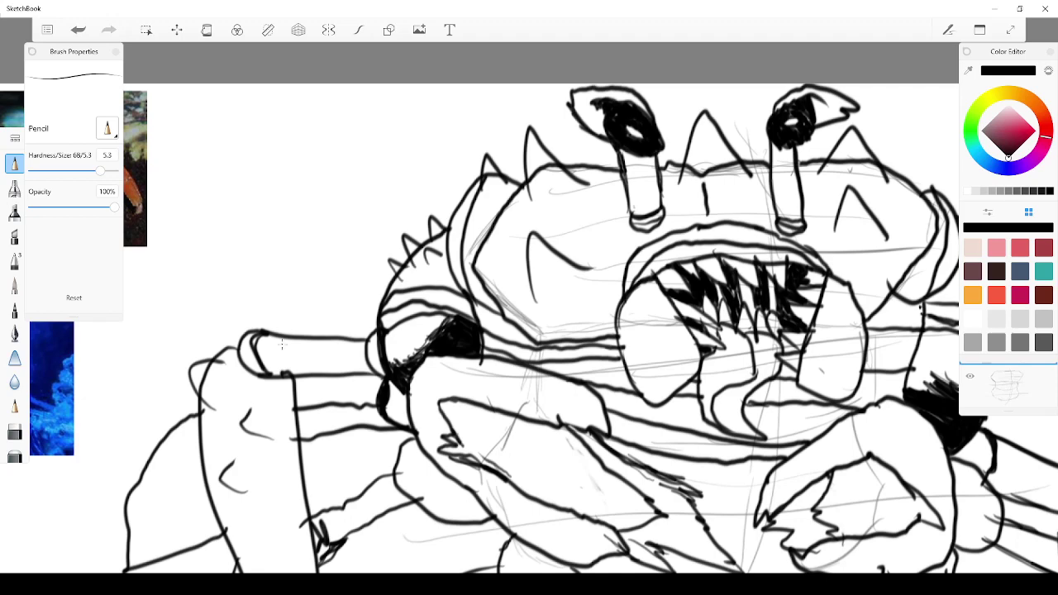
pyautogui.moveTo(282, 346)
pyautogui.mouseDown()
pyautogui.moveTo(294, 334)
pyautogui.moveTo(322, 337)
pyautogui.moveTo(347, 355)
pyautogui.mouseUp()
# Draw a pointed spike and small spike marks on the outer left leg's tip, redoing one unwanted stroke
pyautogui.scroll(-3, 924, 207)
pyautogui.scroll(1, 894, 257)
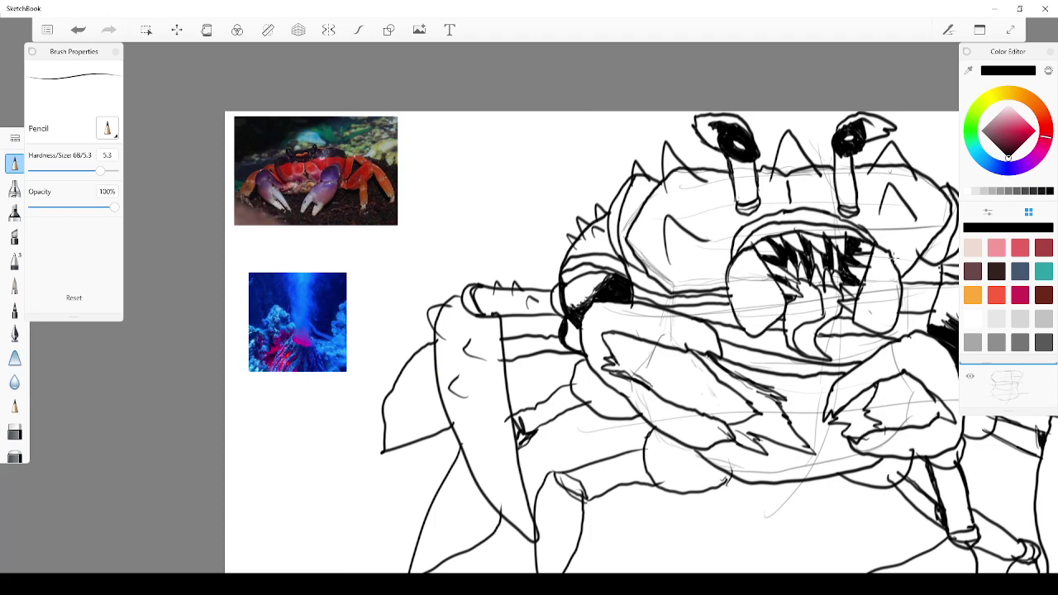
pyautogui.moveTo(387, 387)
pyautogui.mouseDown()
pyautogui.moveTo(378, 410)
pyautogui.moveTo(399, 370)
pyautogui.moveTo(414, 398)
pyautogui.mouseUp()
pyautogui.moveTo(385, 433); pyautogui.dragTo(407, 425)
pyautogui.moveTo(384, 422); pyautogui.dragTo(407, 413)
pyautogui.click(71, 31)
pyautogui.moveTo(410, 408); pyautogui.dragTo(402, 427)
pyautogui.moveTo(423, 383); pyautogui.dragTo(427, 392)
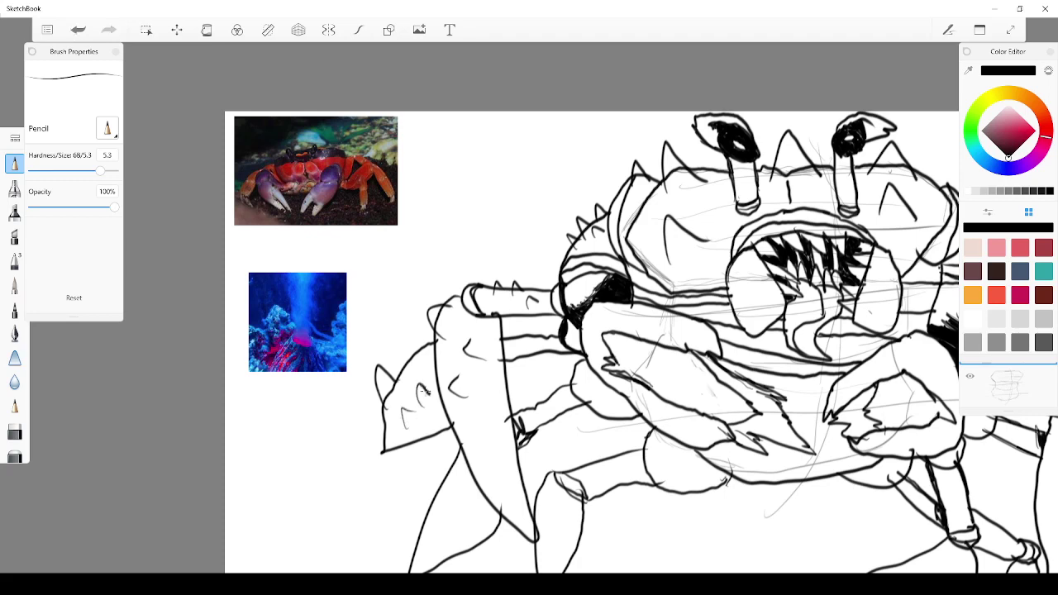
# Add small spike marks to a lower left leg's tip and a row of spikes along the right shoulder's outer edge
pyautogui.scroll(-5, 375, 231)
pyautogui.scroll(2, 447, 147)
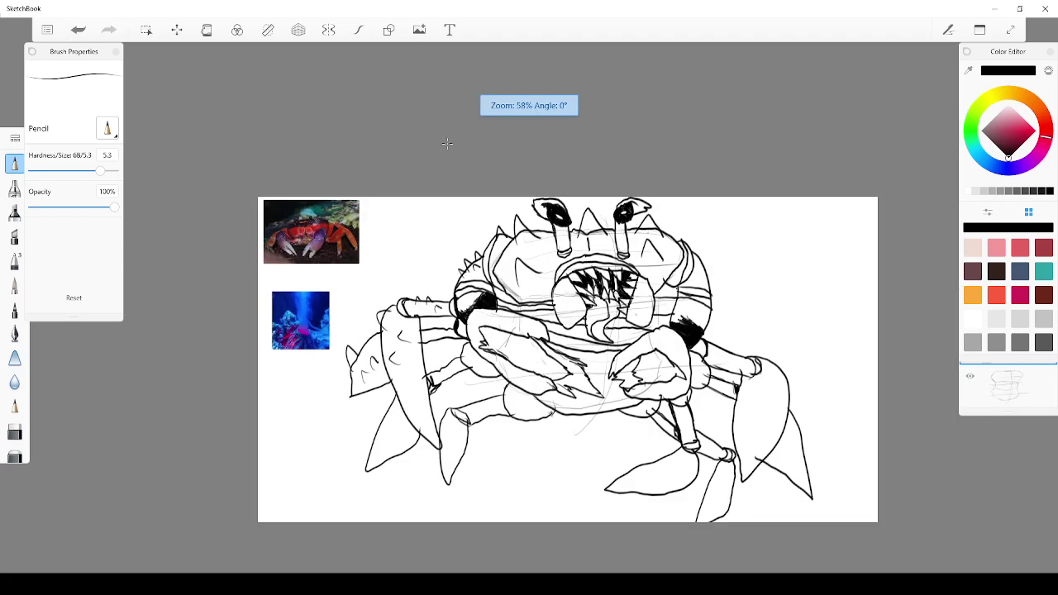
pyautogui.scroll(2, 768, 319)
pyautogui.scroll(2, 686, 337)
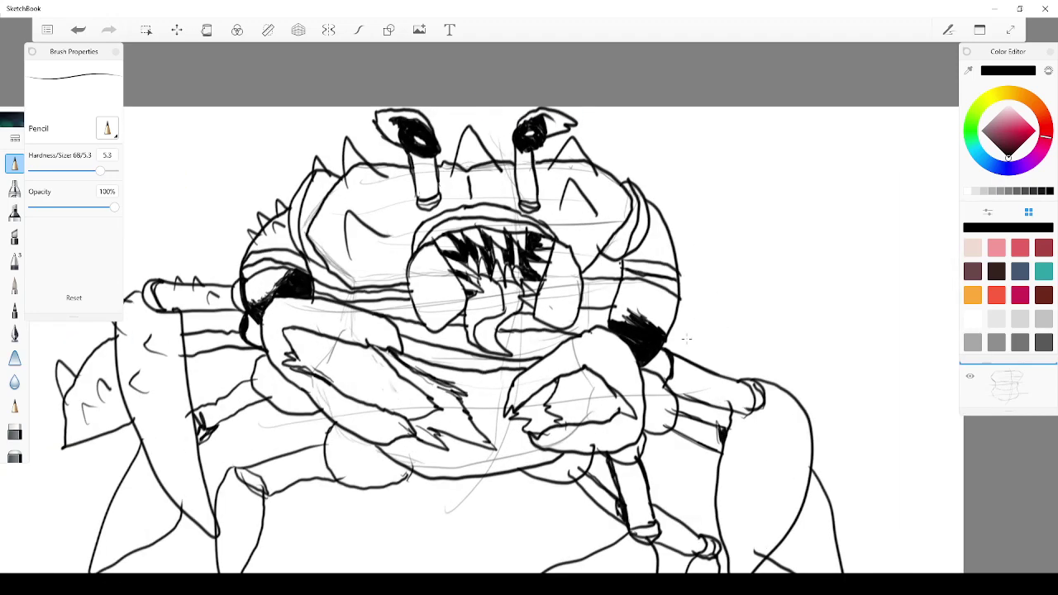
pyautogui.moveTo(143, 516); pyautogui.dragTo(146, 494)
pyautogui.moveTo(654, 206)
pyautogui.mouseDown()
pyautogui.moveTo(689, 266)
pyautogui.moveTo(694, 248)
pyautogui.moveTo(679, 262)
pyautogui.moveTo(689, 253)
pyautogui.moveTo(676, 250)
pyautogui.mouseUp()
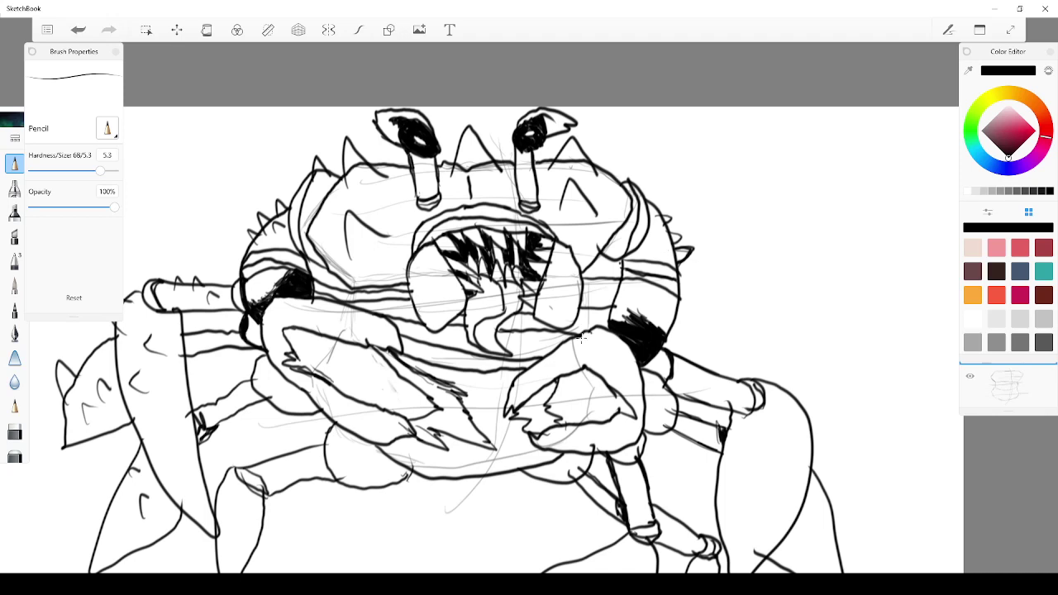
# Draw small spike marks on both claws and on the upper right leg's tip, undoing the last stroke
pyautogui.moveTo(577, 341)
pyautogui.mouseDown()
pyautogui.moveTo(603, 327)
pyautogui.moveTo(616, 365)
pyautogui.moveTo(555, 356)
pyautogui.moveTo(549, 387)
pyautogui.mouseUp()
pyautogui.moveTo(614, 369)
pyautogui.mouseDown()
pyautogui.moveTo(619, 357)
pyautogui.moveTo(624, 367)
pyautogui.mouseUp()
pyautogui.moveTo(330, 334)
pyautogui.mouseDown()
pyautogui.moveTo(346, 324)
pyautogui.moveTo(319, 308)
pyautogui.moveTo(380, 322)
pyautogui.mouseUp()
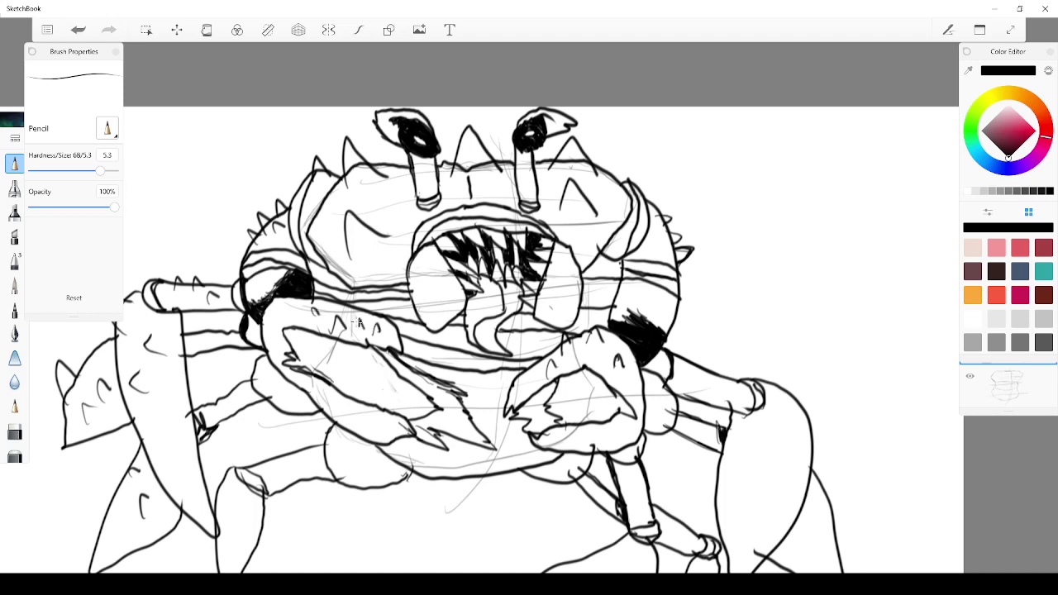
pyautogui.moveTo(359, 415); pyautogui.dragTo(387, 431)
pyautogui.moveTo(763, 425)
pyautogui.mouseDown()
pyautogui.moveTo(758, 450)
pyautogui.moveTo(782, 481)
pyautogui.moveTo(788, 472)
pyautogui.moveTo(762, 444)
pyautogui.mouseUp()
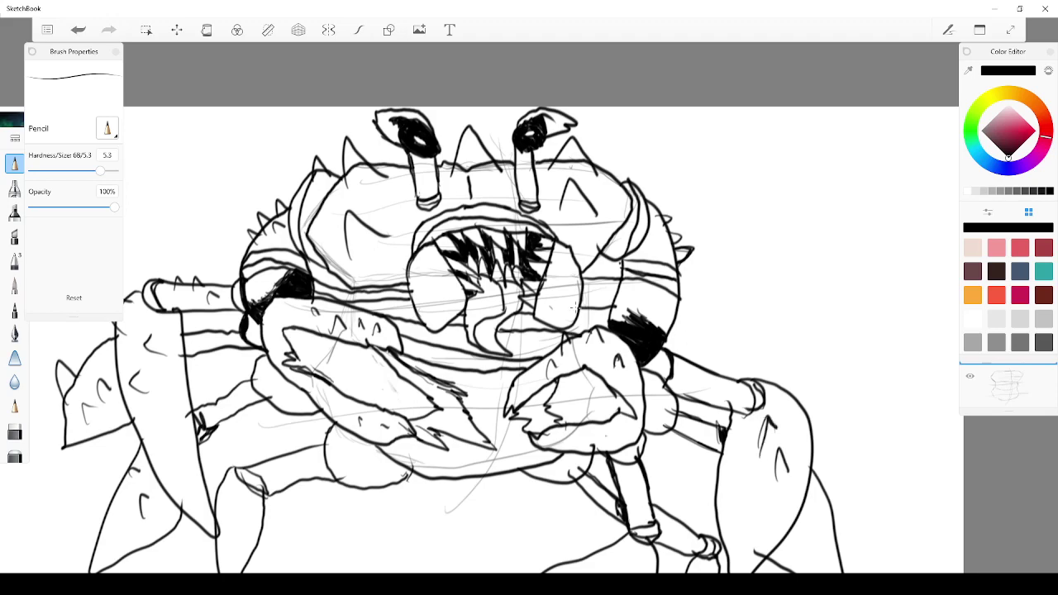
pyautogui.click(78, 29)
# Add small spike marks to the left leg segments and the rounded joints where the lower left legs meet the body
pyautogui.scroll(3, 508, 438)
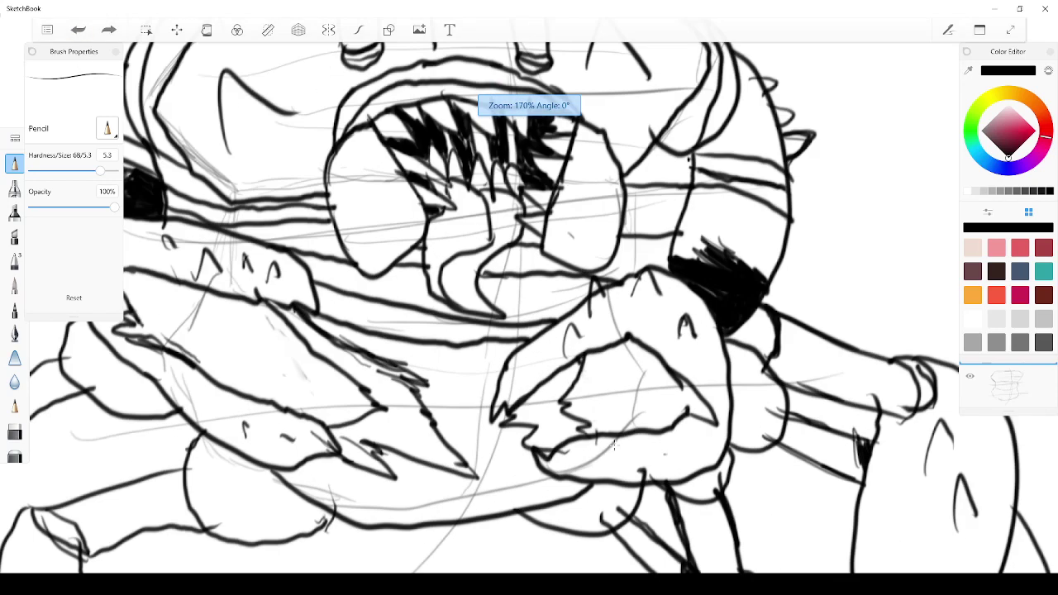
pyautogui.scroll(-3, 699, 504)
pyautogui.scroll(-5, 698, 502)
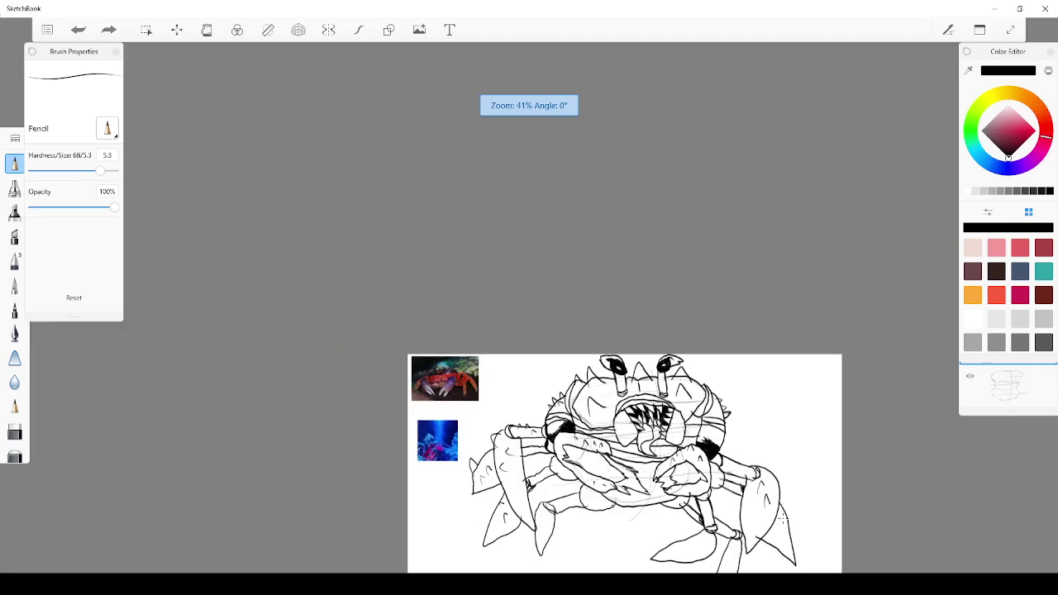
pyautogui.scroll(6, 397, 463)
pyautogui.scroll(-4, 826, 495)
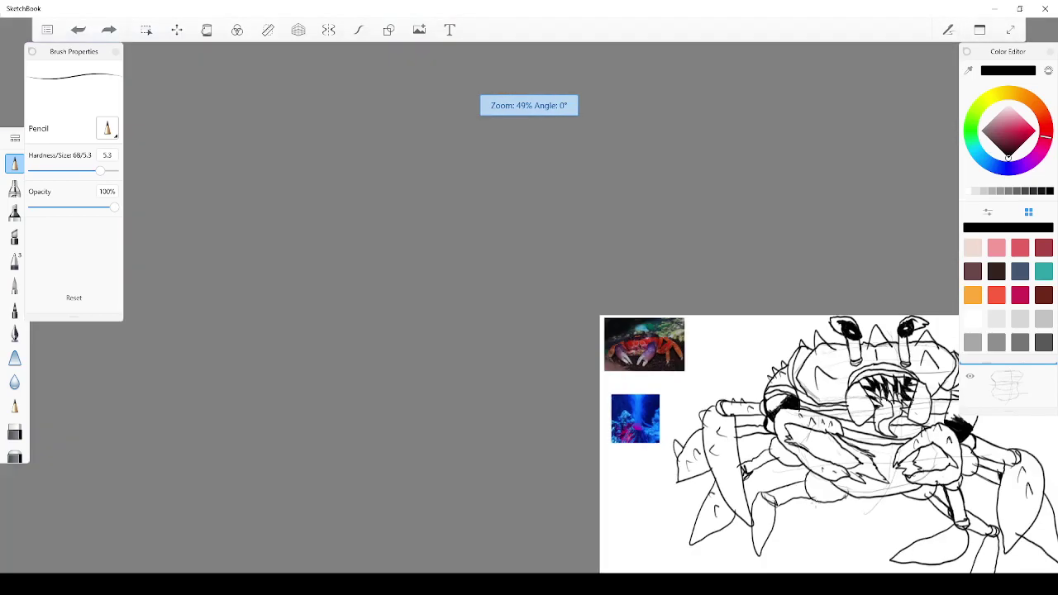
pyautogui.scroll(4, 874, 519)
pyautogui.scroll(1, 874, 519)
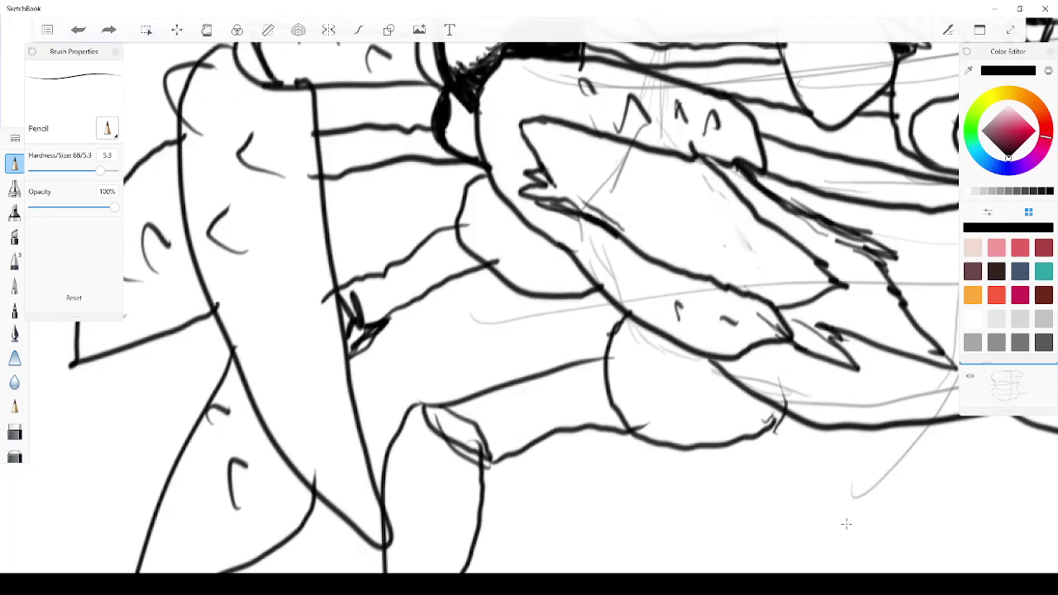
pyautogui.moveTo(506, 382)
pyautogui.mouseDown()
pyautogui.moveTo(499, 403)
pyautogui.moveTo(549, 418)
pyautogui.mouseUp()
pyautogui.moveTo(649, 344); pyautogui.dragTo(641, 381)
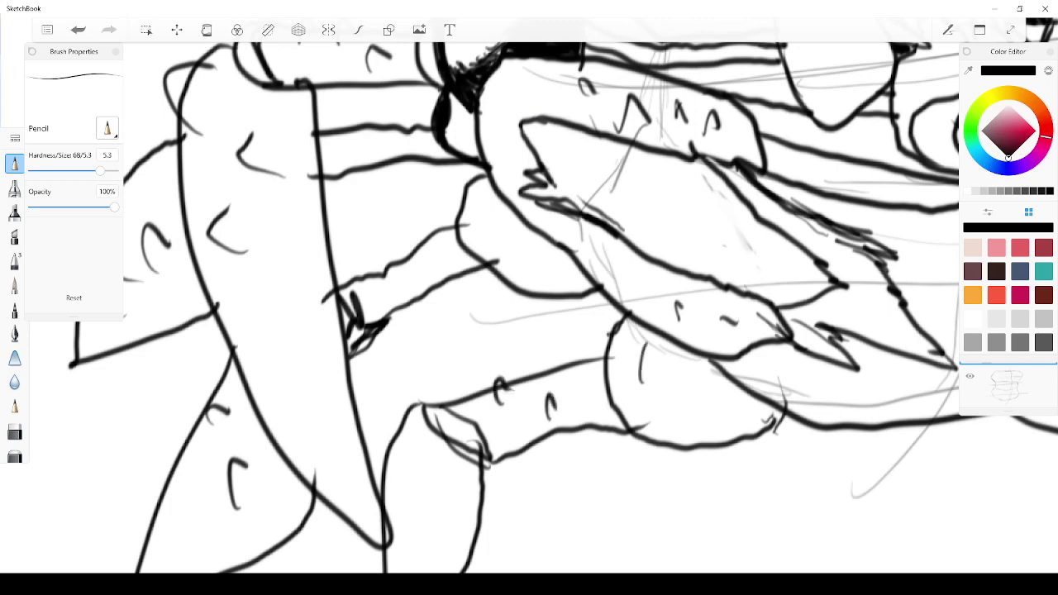
pyautogui.moveTo(396, 273); pyautogui.dragTo(409, 254)
pyautogui.moveTo(483, 196); pyautogui.dragTo(472, 210)
pyautogui.moveTo(383, 145); pyautogui.dragTo(395, 143)
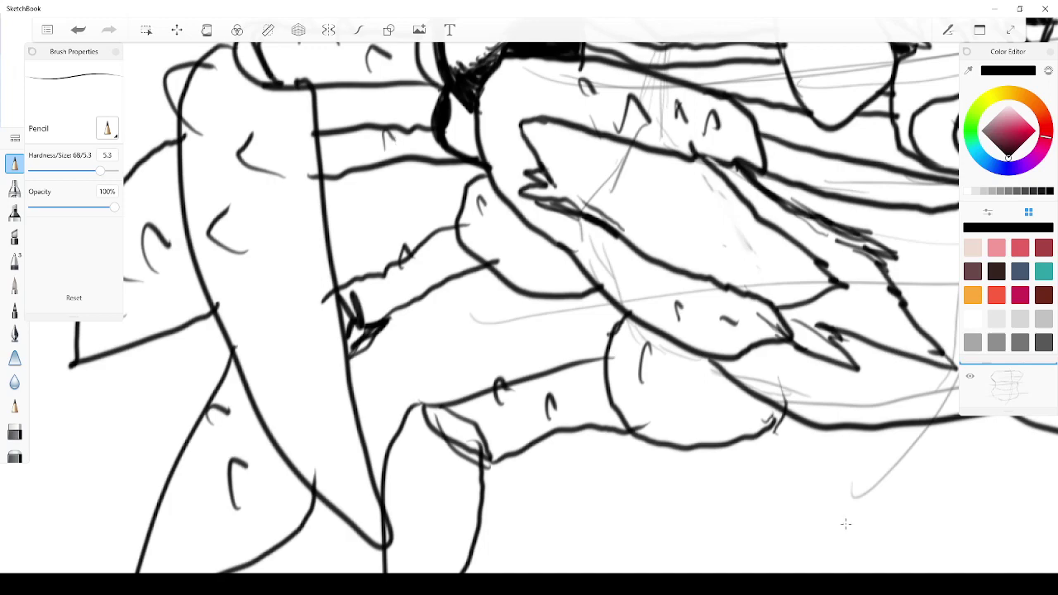
# Draw small curved spike marks on the tips of the rear and lower right legs, plus a dot on a lower segment
pyautogui.scroll(-3, 845, 524)
pyautogui.scroll(-3, 938, 566)
pyautogui.scroll(3, 915, 562)
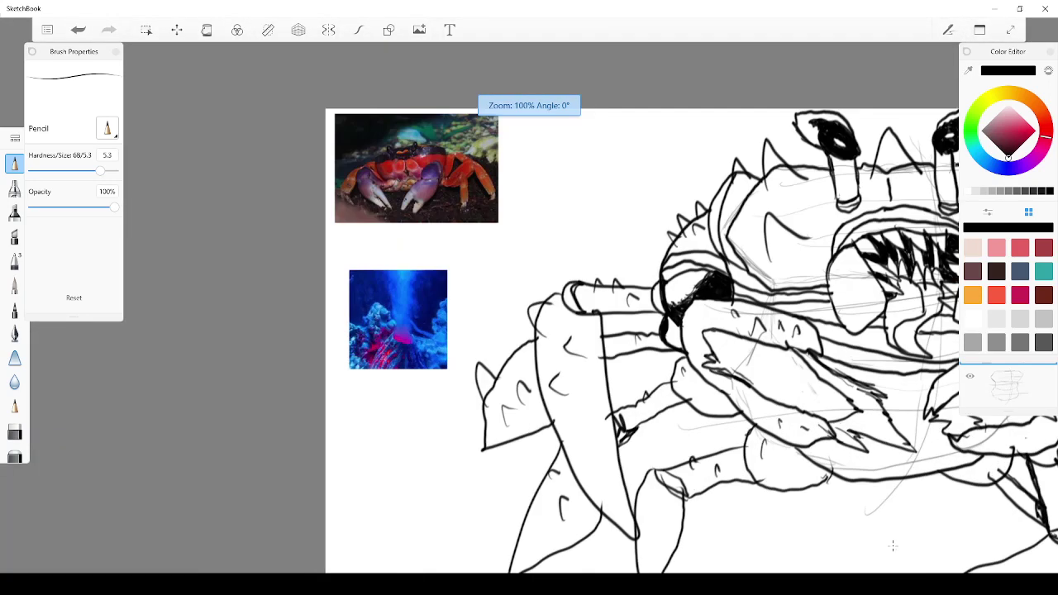
pyautogui.scroll(-6, 890, 529)
pyautogui.scroll(4, 996, 555)
pyautogui.scroll(5, 1020, 560)
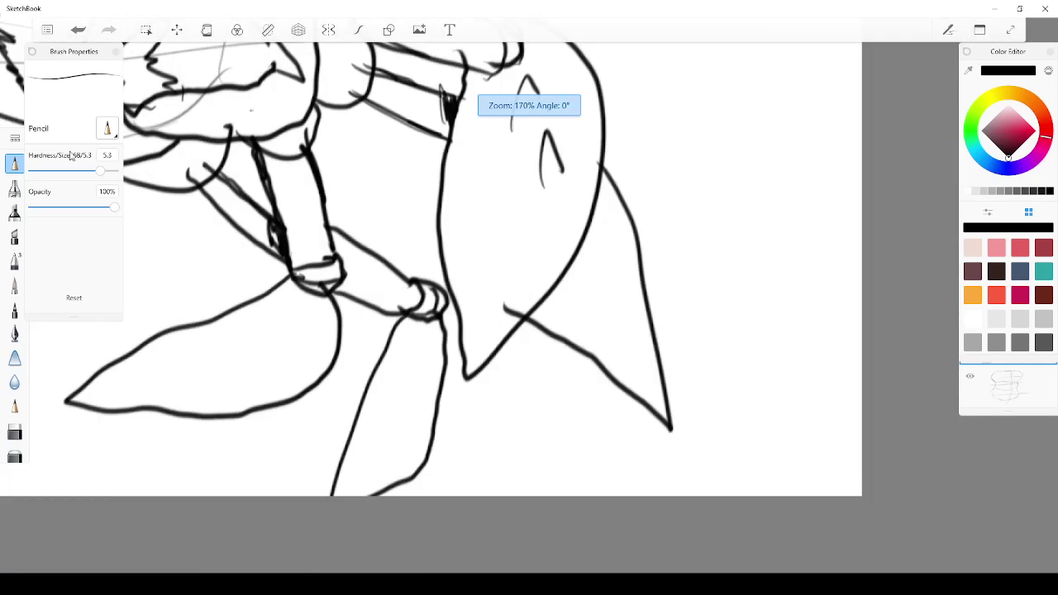
pyautogui.moveTo(582, 335); pyautogui.dragTo(609, 318)
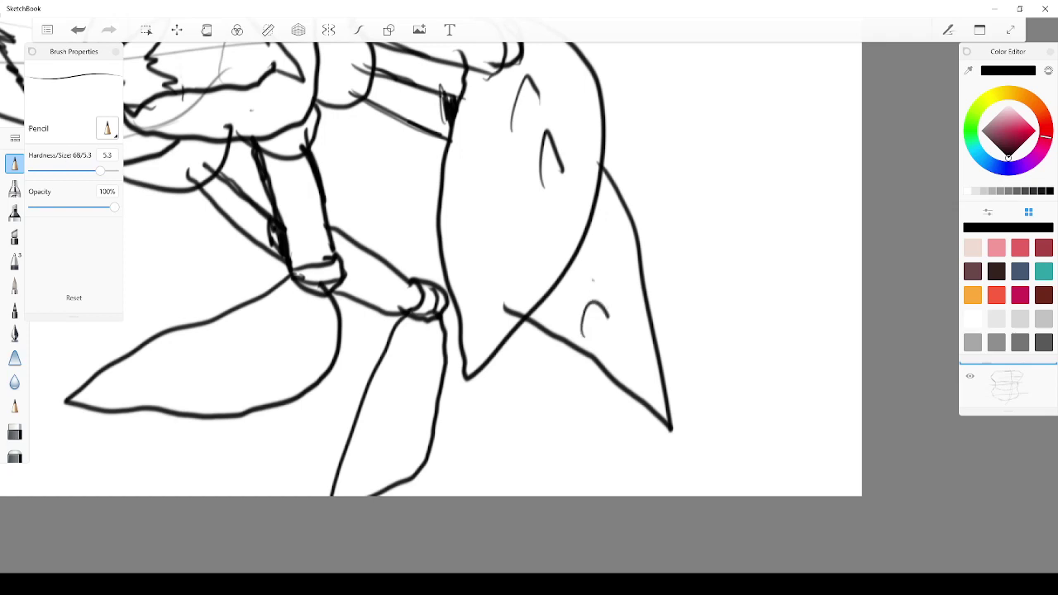
pyautogui.moveTo(590, 281); pyautogui.dragTo(626, 288)
pyautogui.moveTo(235, 385); pyautogui.dragTo(252, 360)
pyautogui.moveTo(258, 321); pyautogui.dragTo(289, 324)
pyautogui.moveTo(389, 397); pyautogui.dragTo(376, 405)
pyautogui.click(362, 276)
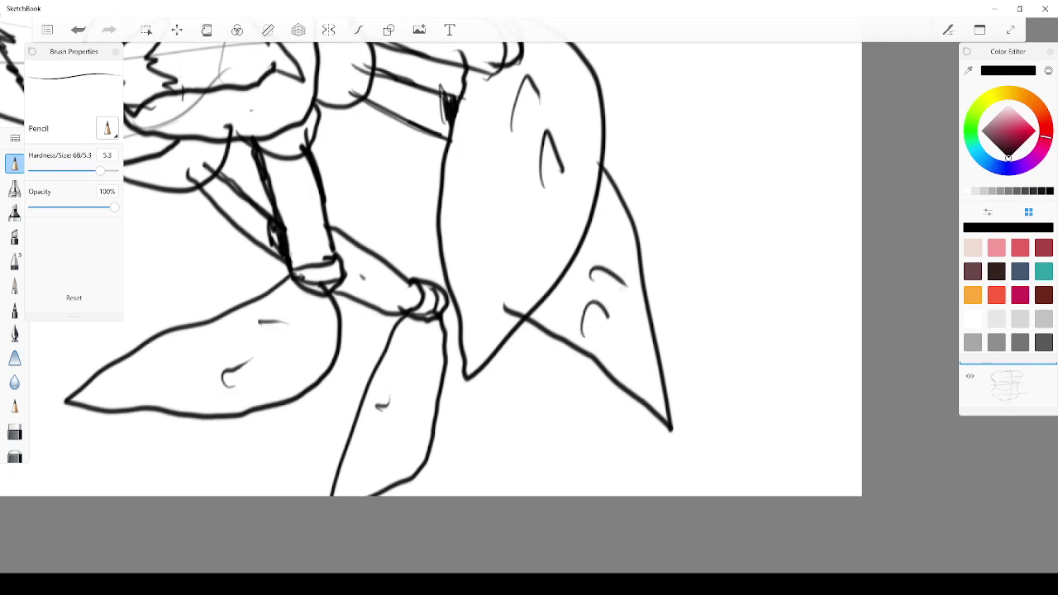
# Examine the whole crab line art and its spike details, from the right legs to the face
pyautogui.scroll(-6, 192, 197)
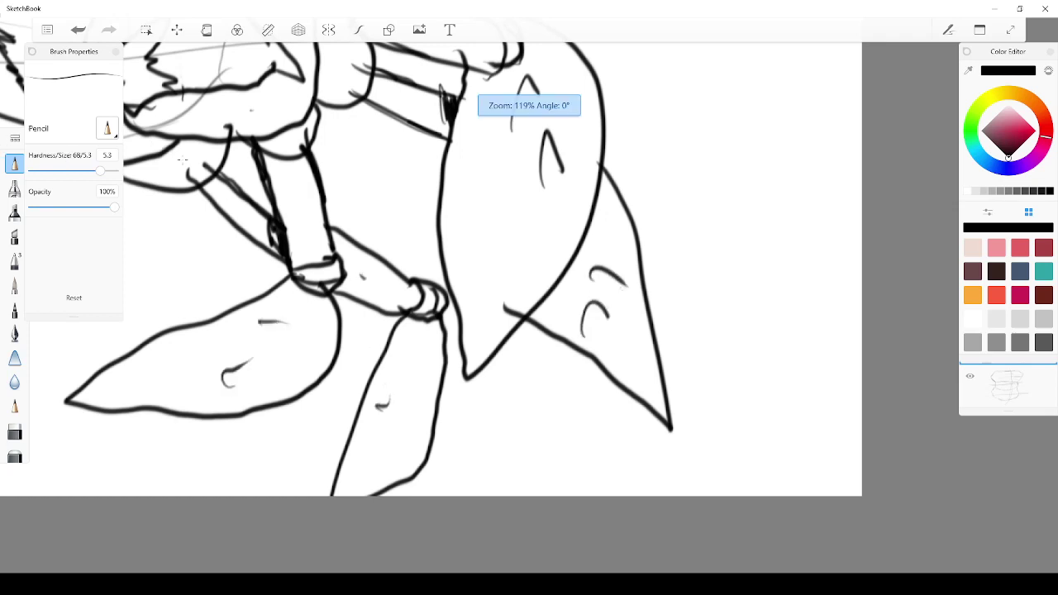
pyautogui.scroll(2, 184, 94)
pyautogui.scroll(-2, 176, 53)
pyautogui.scroll(5, 210, 91)
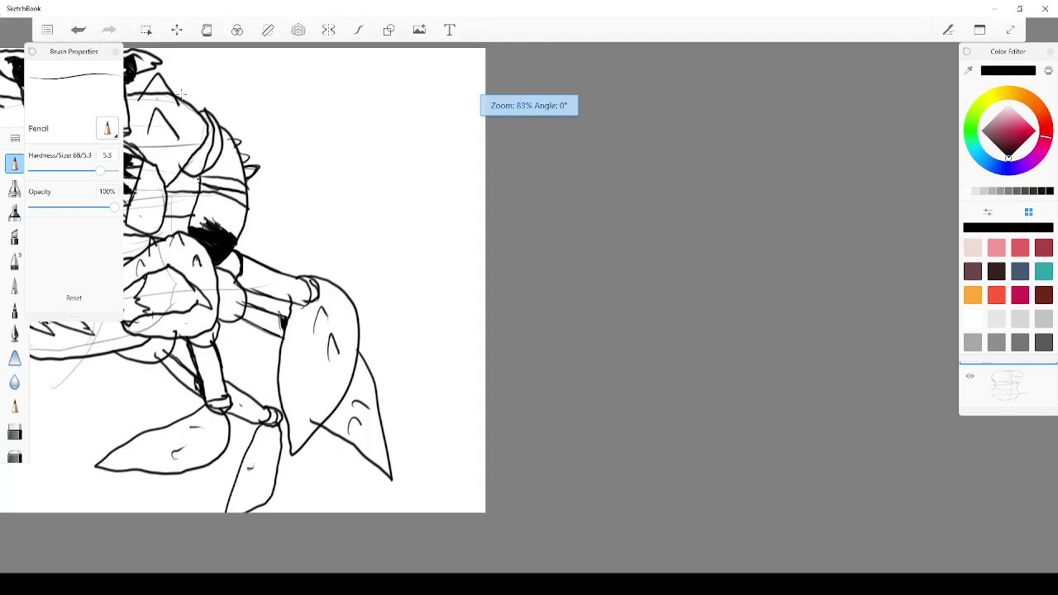
pyautogui.scroll(-8, 205, 144)
pyautogui.scroll(4, 195, 151)
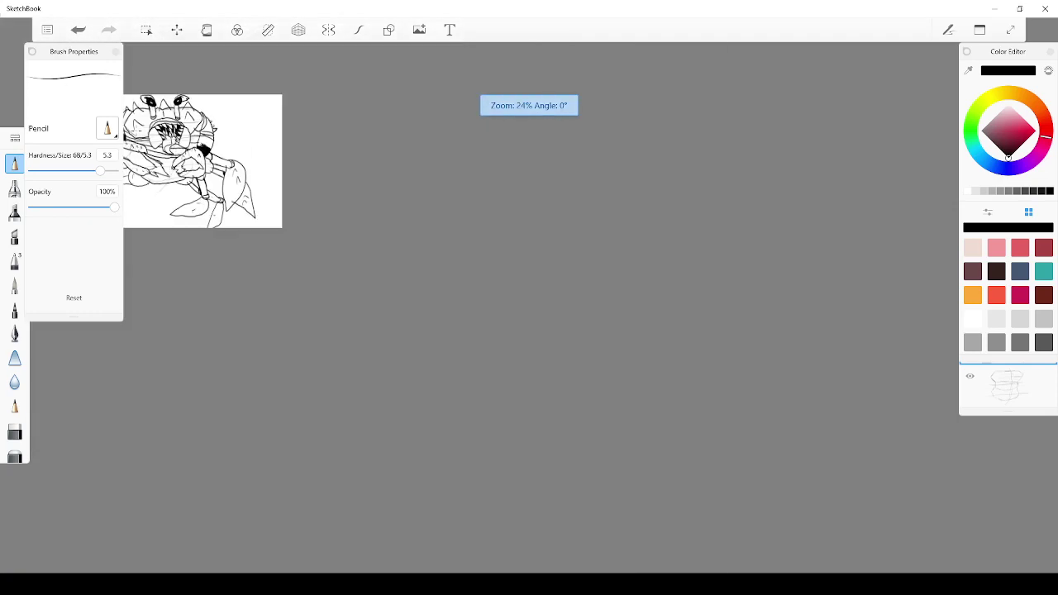
pyautogui.scroll(-4, 135, 129)
pyautogui.scroll(3, 119, 115)
pyautogui.scroll(3, 116, 113)
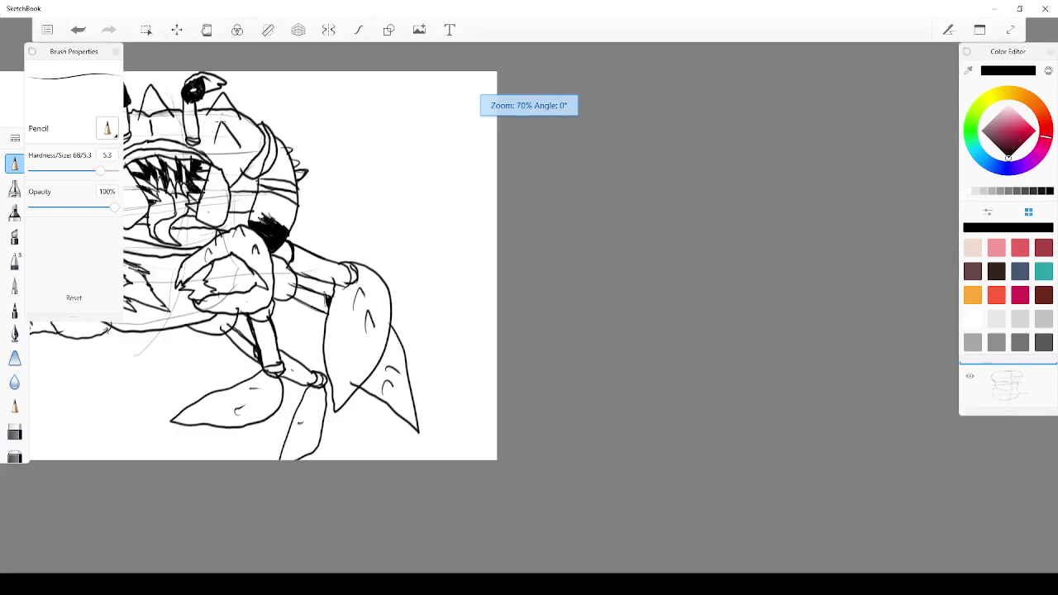
pyautogui.scroll(-3, 141, 124)
pyautogui.scroll(2, 164, 135)
pyautogui.scroll(6, 215, 129)
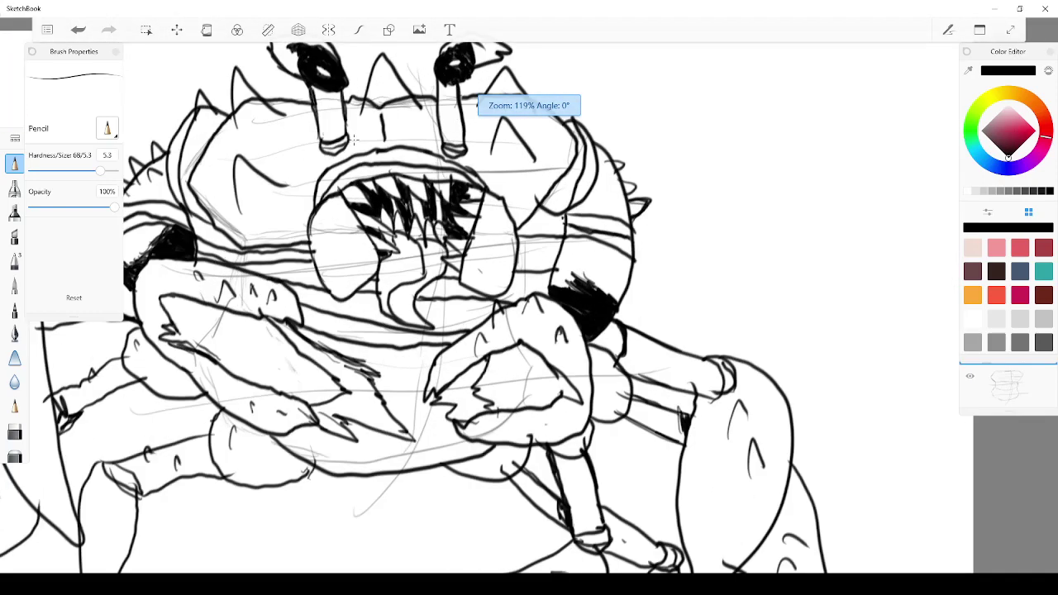
pyautogui.scroll(-4, 370, 47)
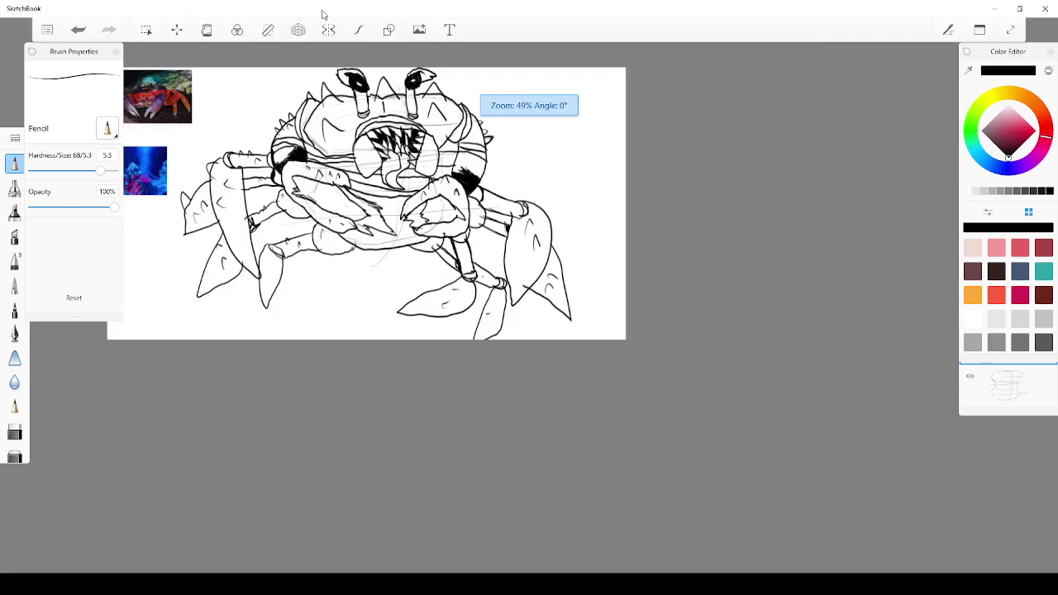
# Draw a jagged double crack line down the left part of the shell, from the upper left spike to the lower shell edge
pyautogui.scroll(5, 323, 11)
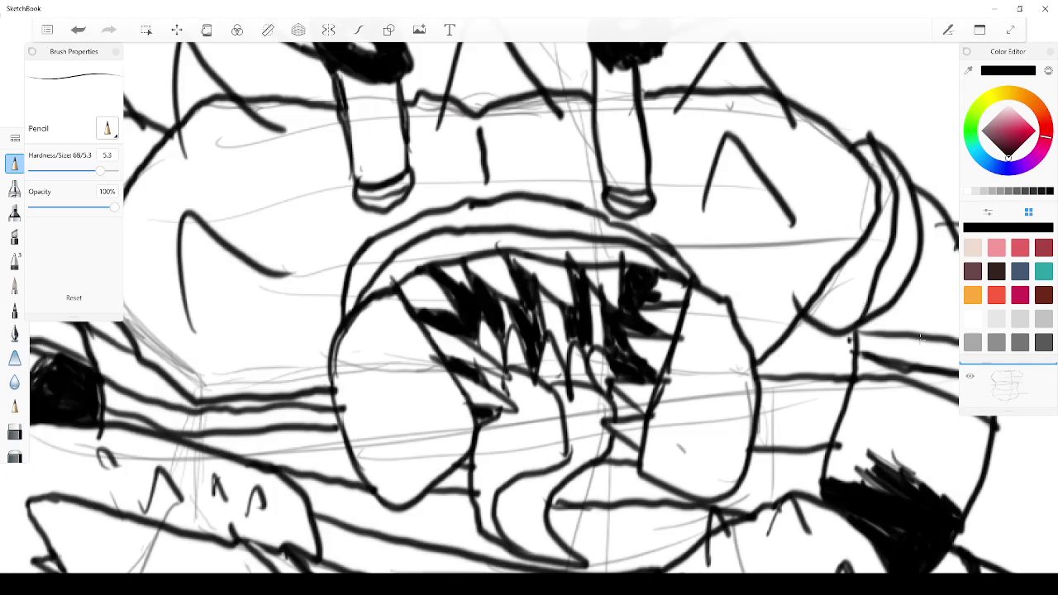
pyautogui.scroll(-4, 693, 351)
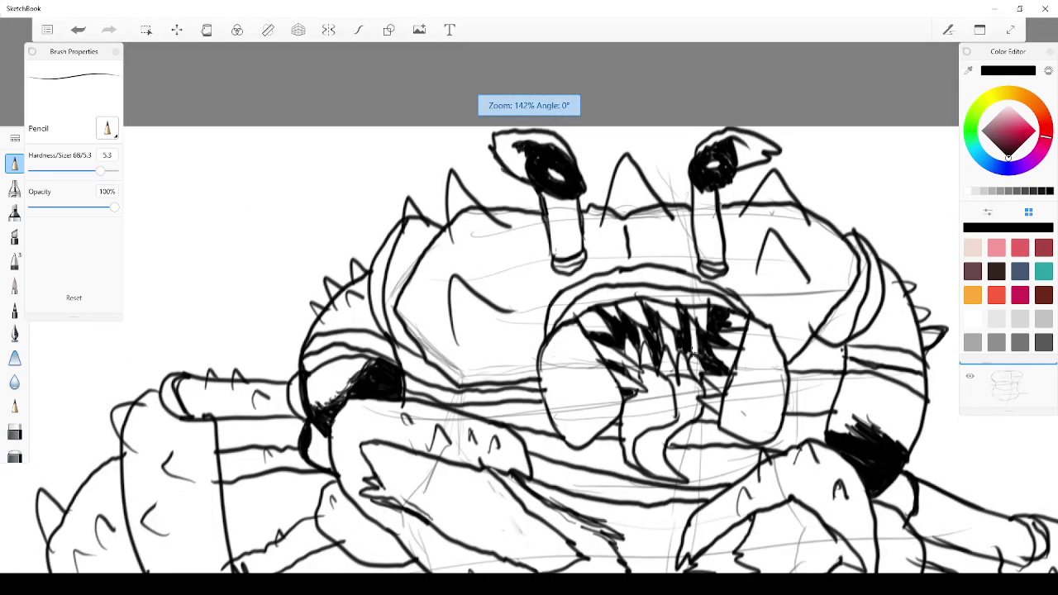
pyautogui.scroll(4, 552, 330)
pyautogui.scroll(-1, 552, 331)
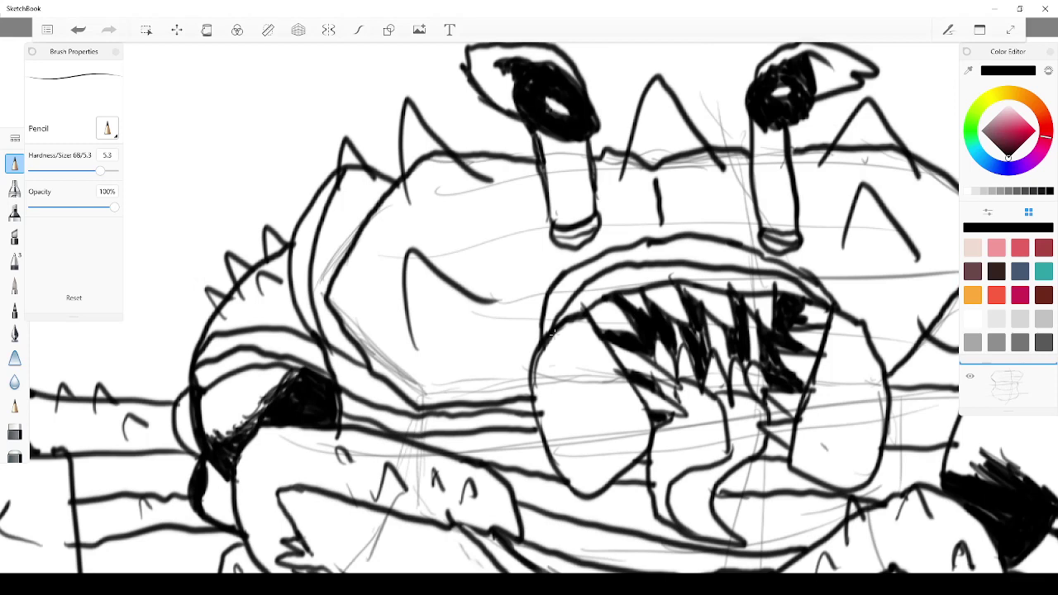
pyautogui.moveTo(464, 382); pyautogui.dragTo(483, 410)
pyautogui.moveTo(460, 358)
pyautogui.mouseDown()
pyautogui.moveTo(468, 386)
pyautogui.moveTo(497, 409)
pyautogui.mouseUp()
pyautogui.moveTo(471, 360); pyautogui.dragTo(479, 376)
pyautogui.moveTo(463, 326)
pyautogui.mouseDown()
pyautogui.moveTo(468, 373)
pyautogui.moveTo(480, 368)
pyautogui.mouseUp()
pyautogui.moveTo(496, 300)
pyautogui.mouseDown()
pyautogui.moveTo(479, 361)
pyautogui.moveTo(461, 341)
pyautogui.moveTo(476, 299)
pyautogui.mouseUp()
pyautogui.moveTo(464, 257)
pyautogui.mouseDown()
pyautogui.moveTo(494, 314)
pyautogui.moveTo(449, 219)
pyautogui.mouseUp()
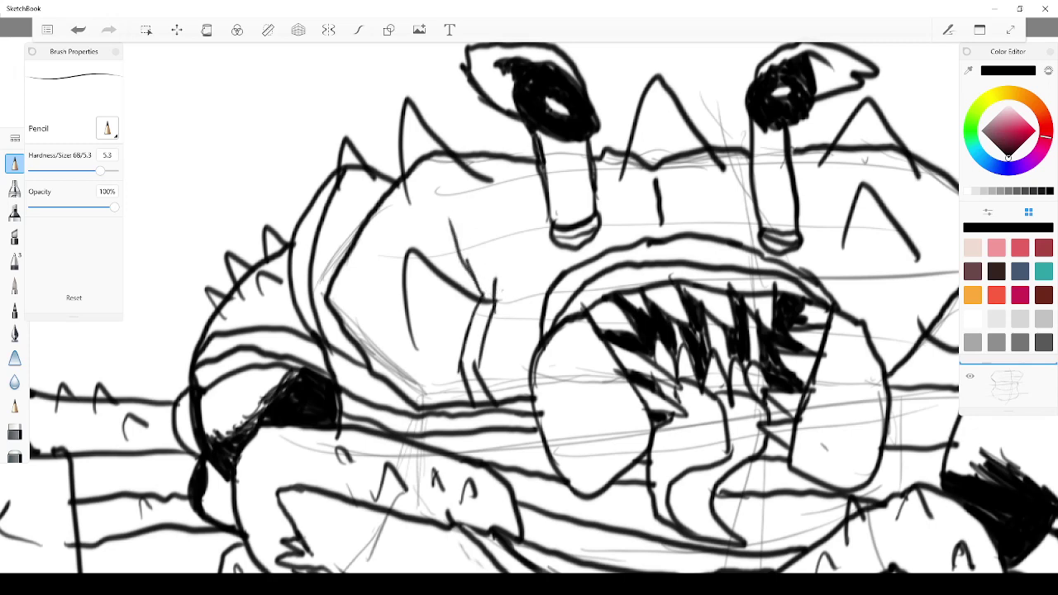
pyautogui.moveTo(502, 290); pyautogui.dragTo(425, 145)
pyautogui.moveTo(450, 182); pyautogui.dragTo(426, 124)
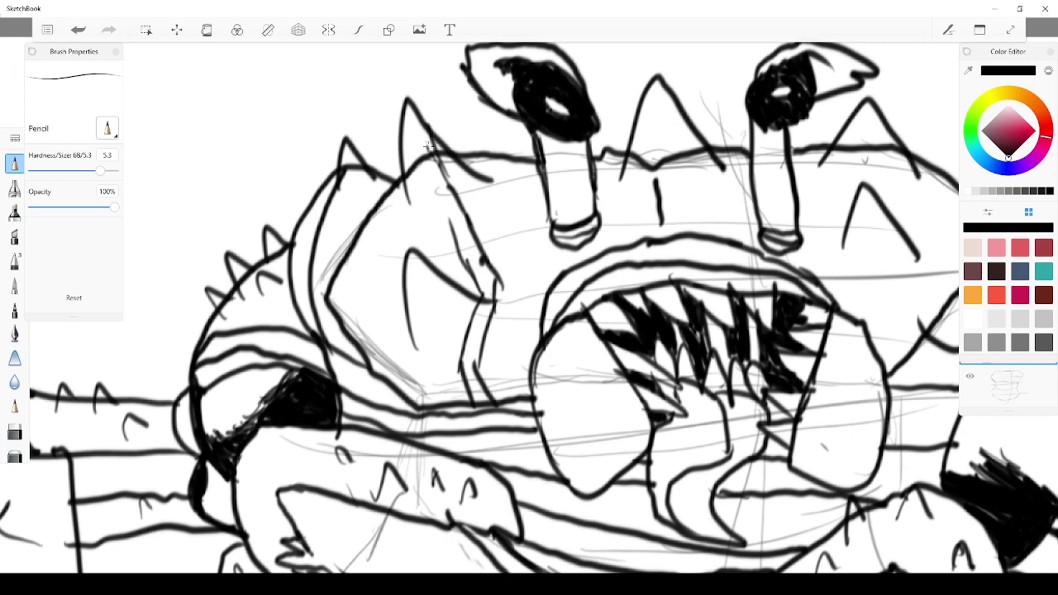
pyautogui.moveTo(468, 243)
pyautogui.mouseDown()
pyautogui.moveTo(418, 148)
pyautogui.moveTo(419, 158)
pyautogui.mouseUp()
# Draw three small oval spots on the left shell plate, two along its outer edge and one near its bottom
pyautogui.moveTo(357, 281)
pyautogui.mouseDown()
pyautogui.moveTo(370, 269)
pyautogui.moveTo(364, 303)
pyautogui.moveTo(357, 276)
pyautogui.mouseUp()
pyautogui.moveTo(389, 225)
pyautogui.mouseDown()
pyautogui.moveTo(425, 219)
pyautogui.moveTo(397, 225)
pyautogui.mouseUp()
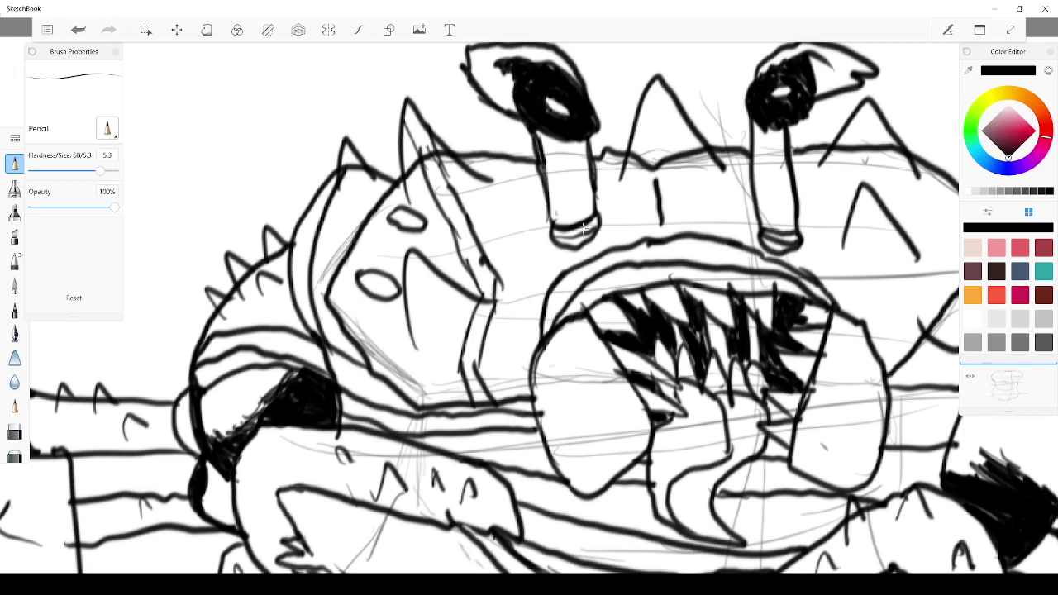
pyautogui.moveTo(426, 375)
pyautogui.mouseDown()
pyautogui.moveTo(451, 372)
pyautogui.moveTo(431, 364)
pyautogui.moveTo(429, 383)
pyautogui.moveTo(444, 385)
pyautogui.mouseUp()
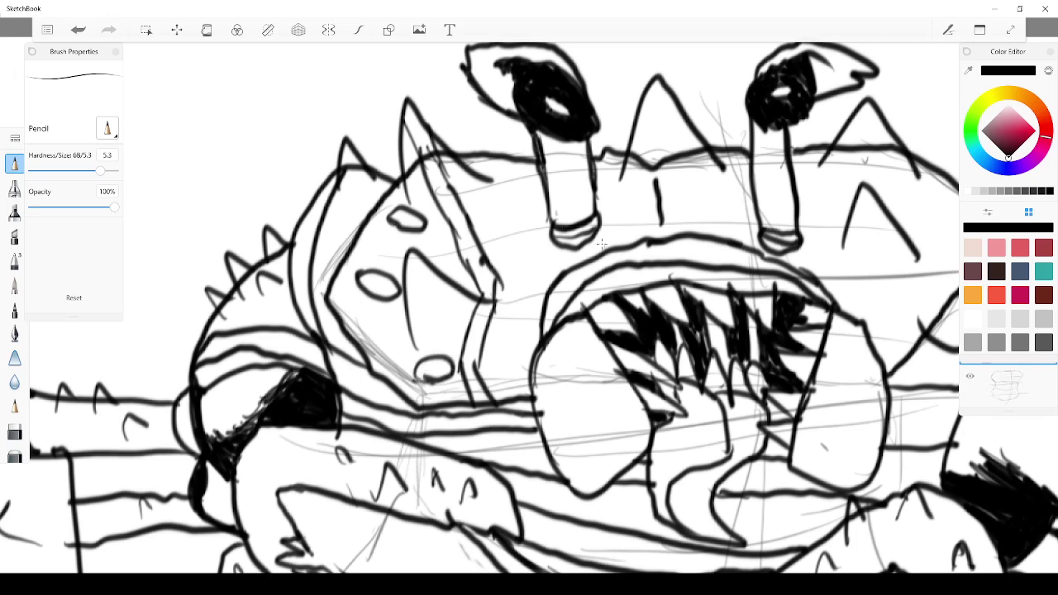
# Draw a spike on each side of the mouth's upper rim and jagged crack lines running down from the center shell spike
pyautogui.moveTo(493, 238)
pyautogui.mouseDown()
pyautogui.moveTo(509, 217)
pyautogui.moveTo(523, 255)
pyautogui.moveTo(572, 279)
pyautogui.mouseUp()
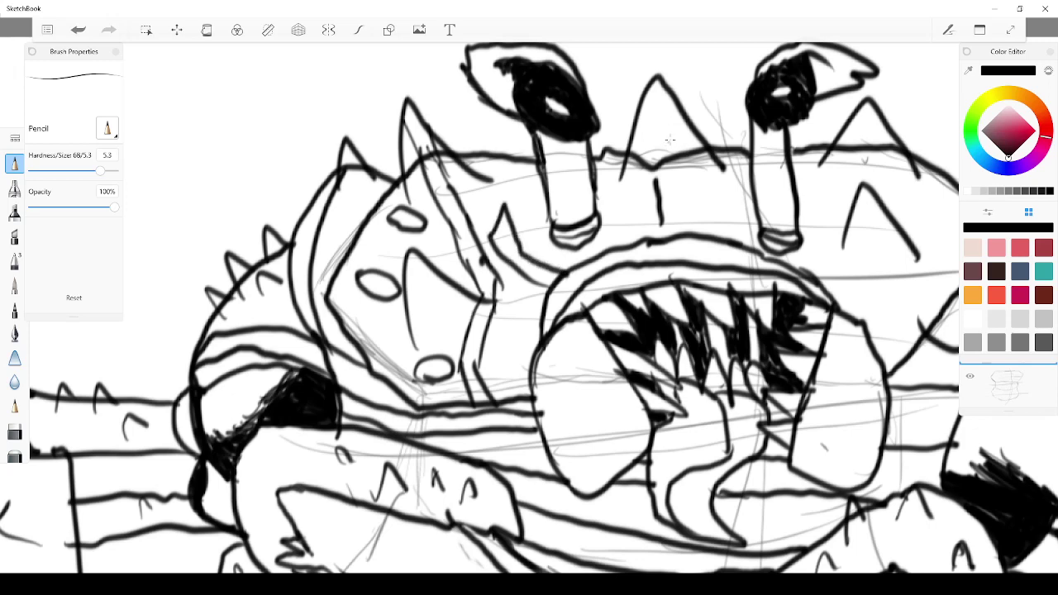
pyautogui.moveTo(654, 88)
pyautogui.mouseDown()
pyautogui.moveTo(672, 152)
pyautogui.moveTo(693, 174)
pyautogui.moveTo(676, 231)
pyautogui.moveTo(719, 204)
pyautogui.moveTo(701, 137)
pyautogui.mouseUp()
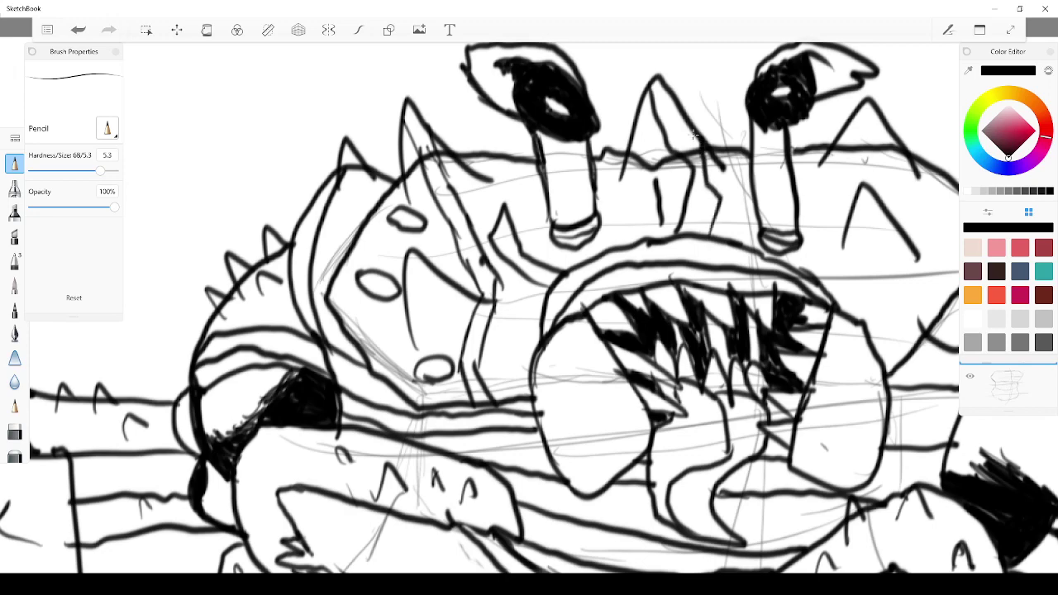
pyautogui.scroll(-5, 692, 135)
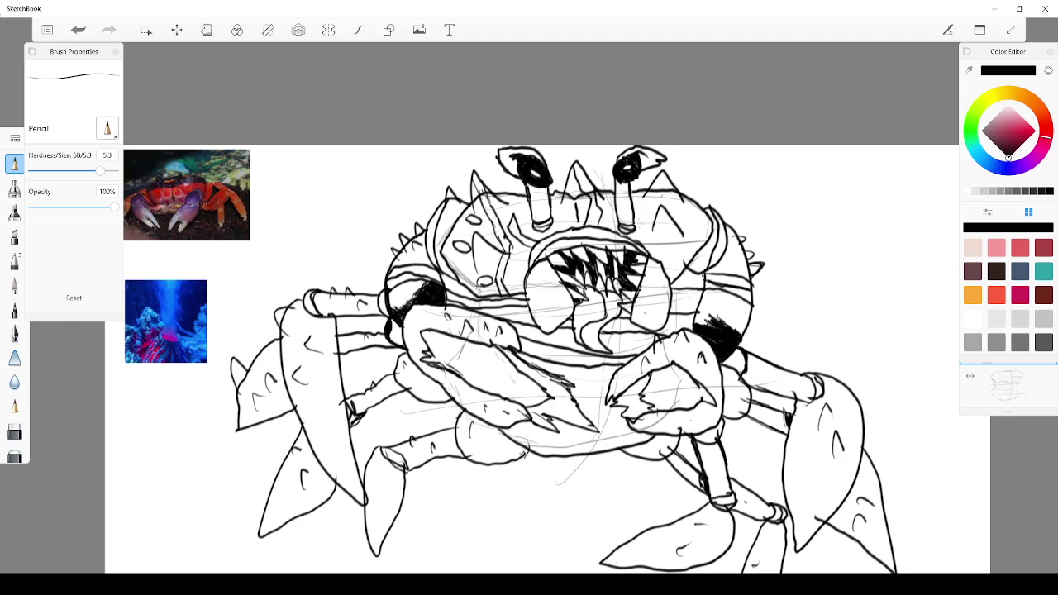
pyautogui.moveTo(640, 246)
pyautogui.mouseDown()
pyautogui.moveTo(648, 236)
pyautogui.moveTo(649, 259)
pyautogui.mouseUp()
# Draw three round spots on the right part of the shell and a short crack line beside them
pyautogui.moveTo(665, 198); pyautogui.dragTo(676, 197)
pyautogui.moveTo(666, 253); pyautogui.dragTo(676, 261)
pyautogui.moveTo(696, 214); pyautogui.dragTo(691, 217)
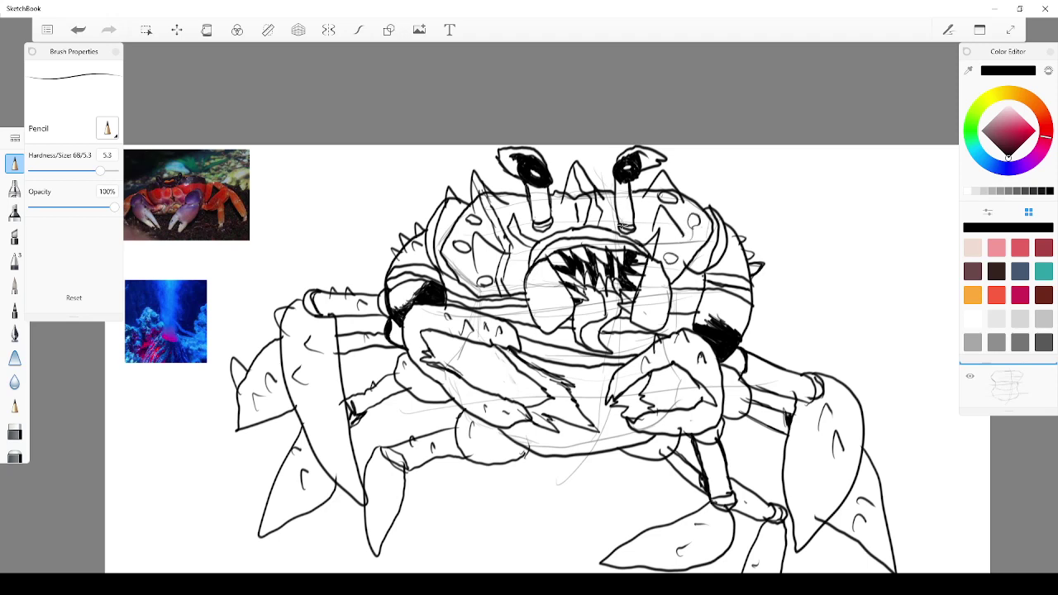
pyautogui.moveTo(692, 253); pyautogui.dragTo(703, 241)
# Lower the opacity of the crab line art layer to a faded grey and add a new empty layer above it
pyautogui.click(985, 376)
pyautogui.click(996, 343)
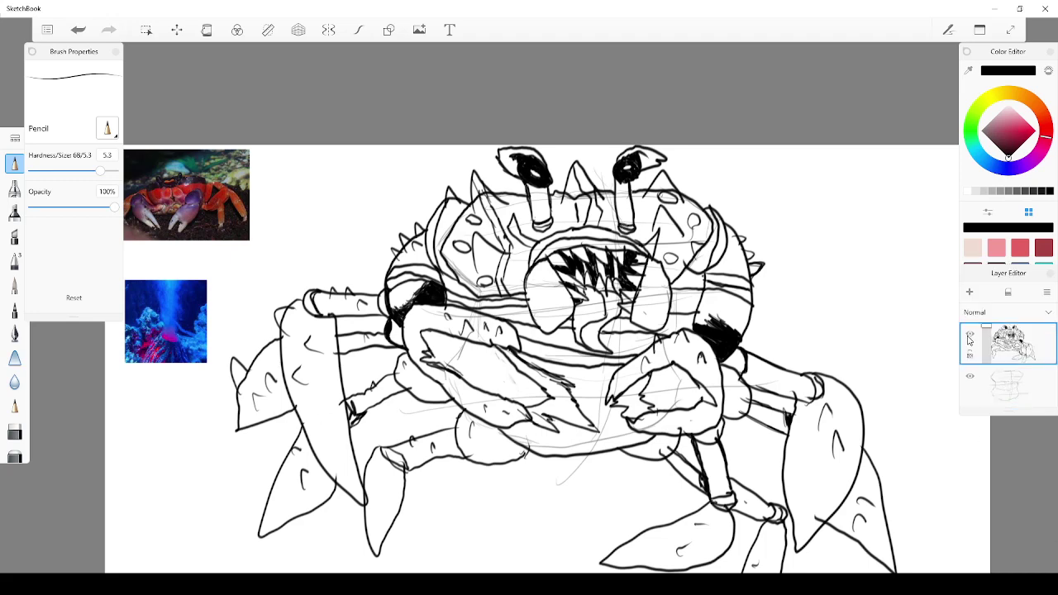
pyautogui.moveTo(987, 328); pyautogui.dragTo(987, 352)
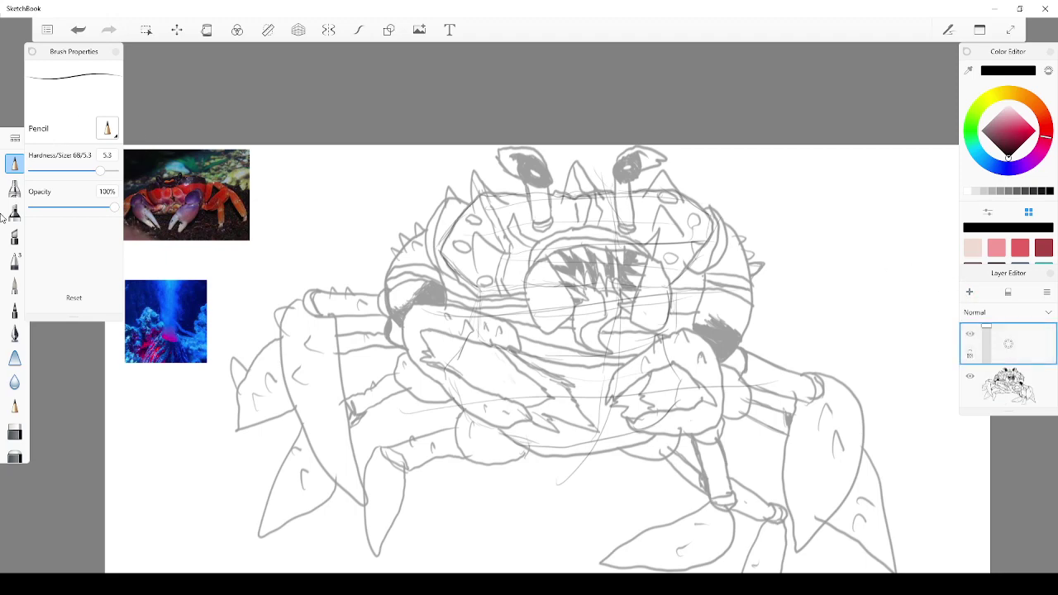
# Switch to the Ballpoint Pen brush and set its size to 0.4
pyautogui.click(15, 263)
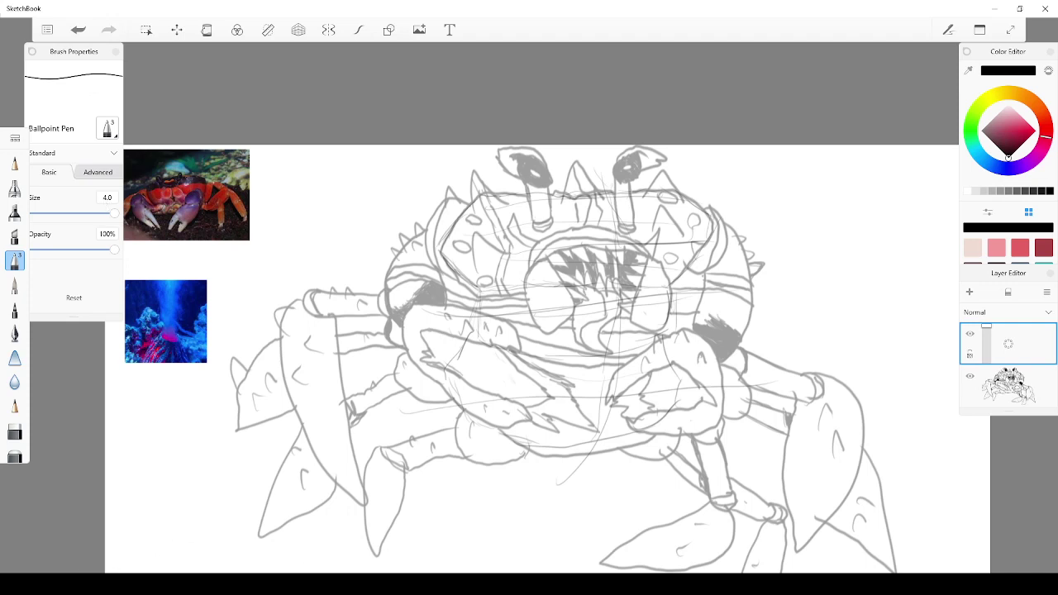
pyautogui.moveTo(117, 212); pyautogui.dragTo(114, 213)
pyautogui.scroll(3, 151, 282)
pyautogui.scroll(-3, 136, 258)
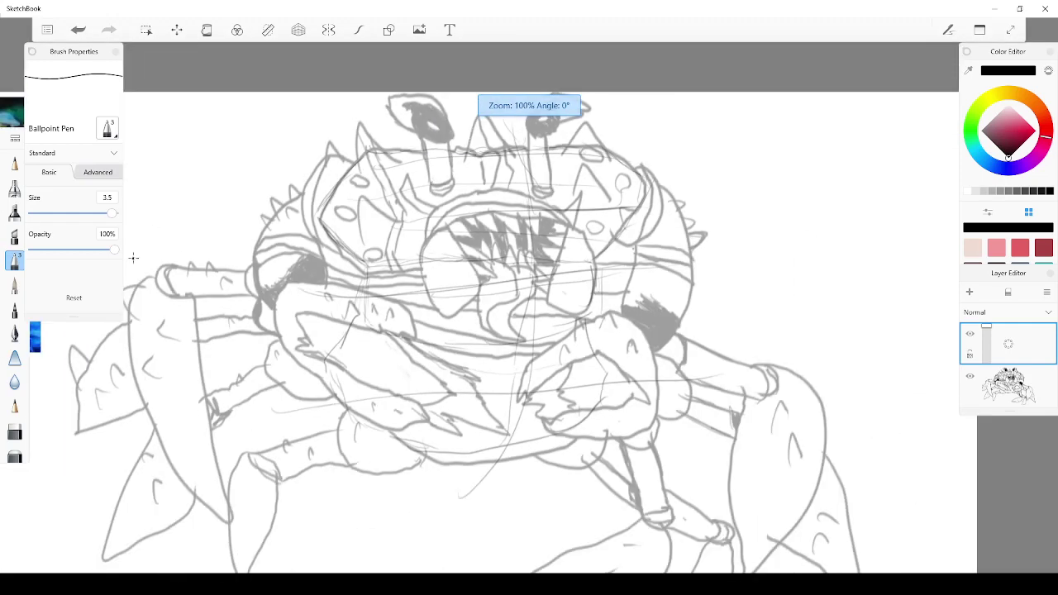
pyautogui.click(70, 215)
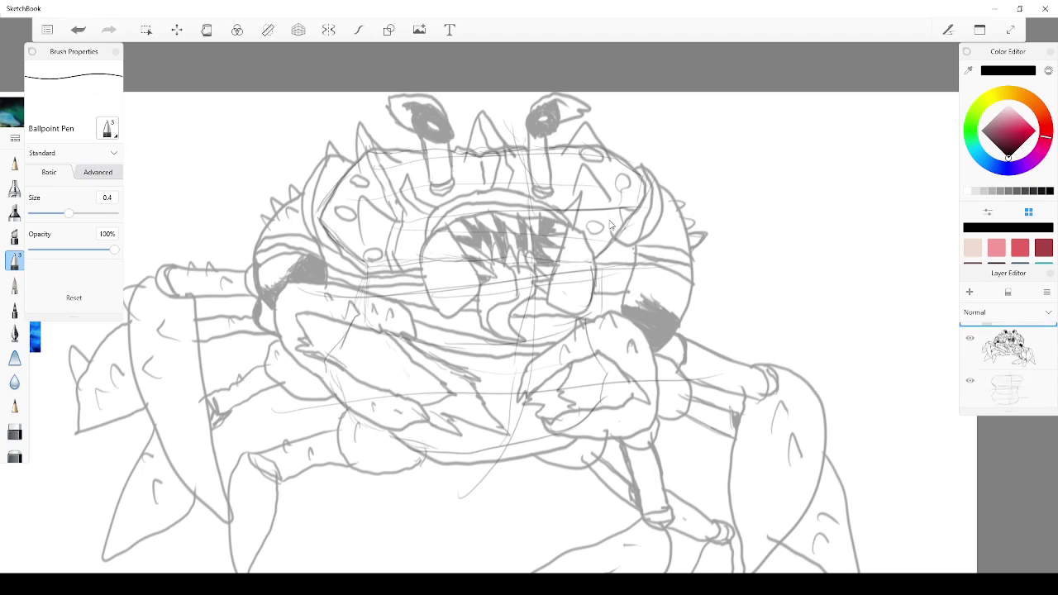
# Set the Ballpoint Pen size to 1.8 and reduce it to 0.6
pyautogui.scroll(-10, 707, 152)
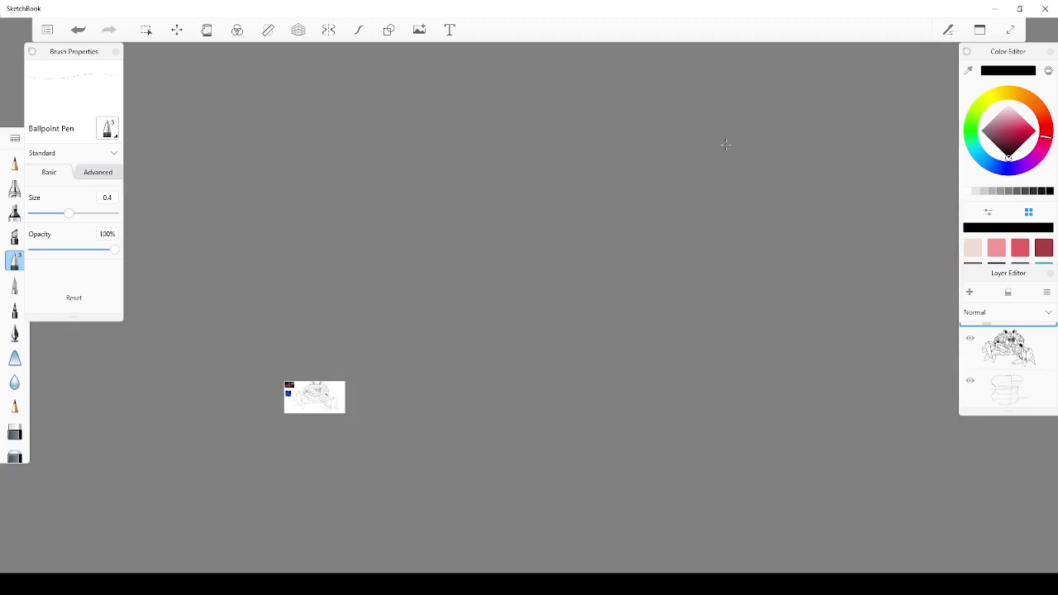
pyautogui.scroll(8, 349, 338)
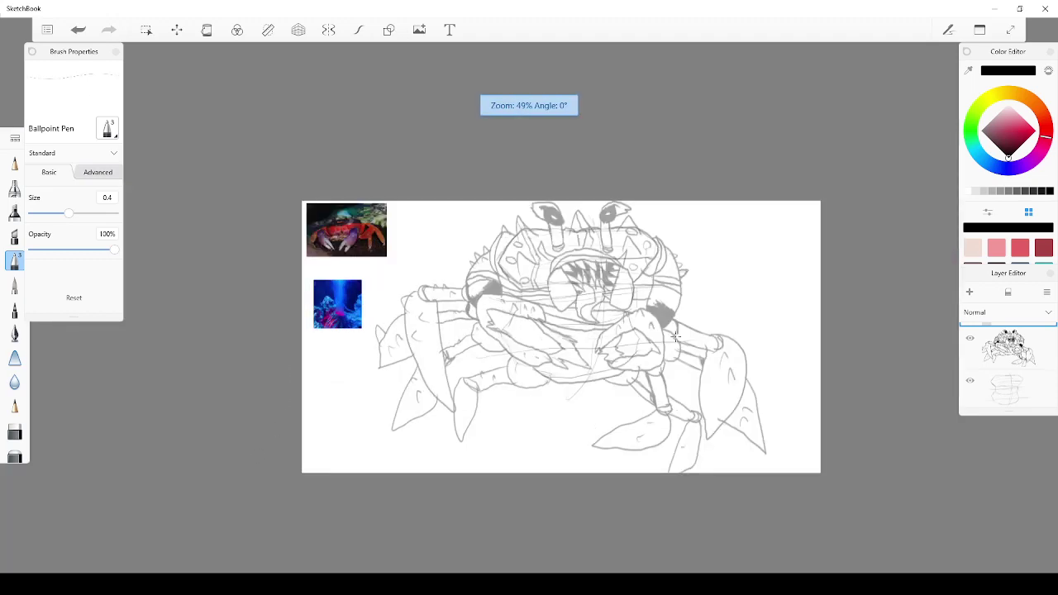
pyautogui.scroll(2, 846, 261)
pyautogui.scroll(-2, 390, 378)
pyautogui.scroll(1, 143, 340)
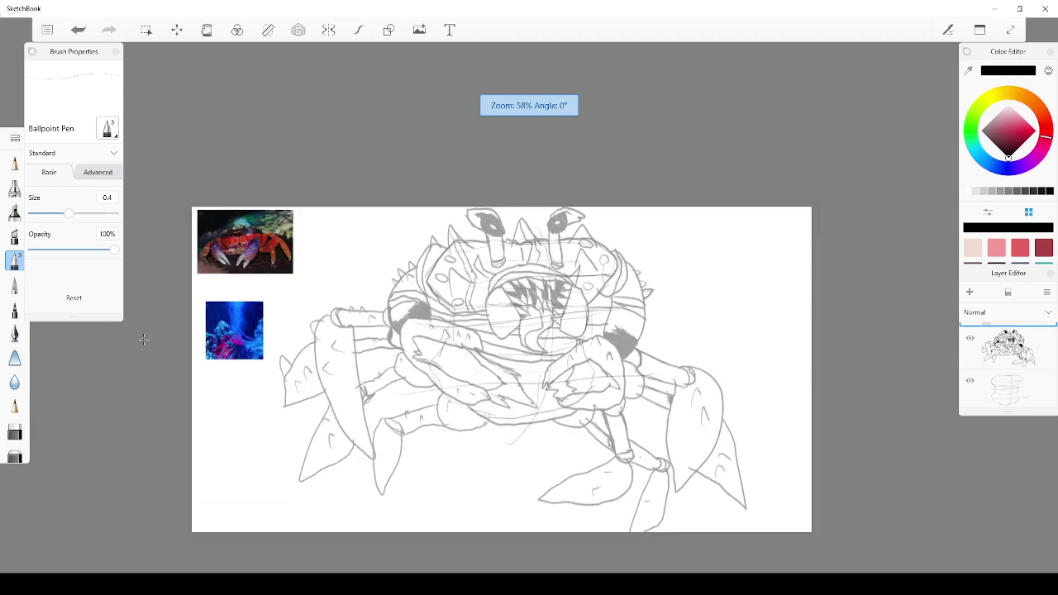
pyautogui.moveTo(69, 214)
pyautogui.mouseDown()
pyautogui.moveTo(147, 198)
pyautogui.moveTo(95, 213)
pyautogui.moveTo(104, 213)
pyautogui.mouseUp()
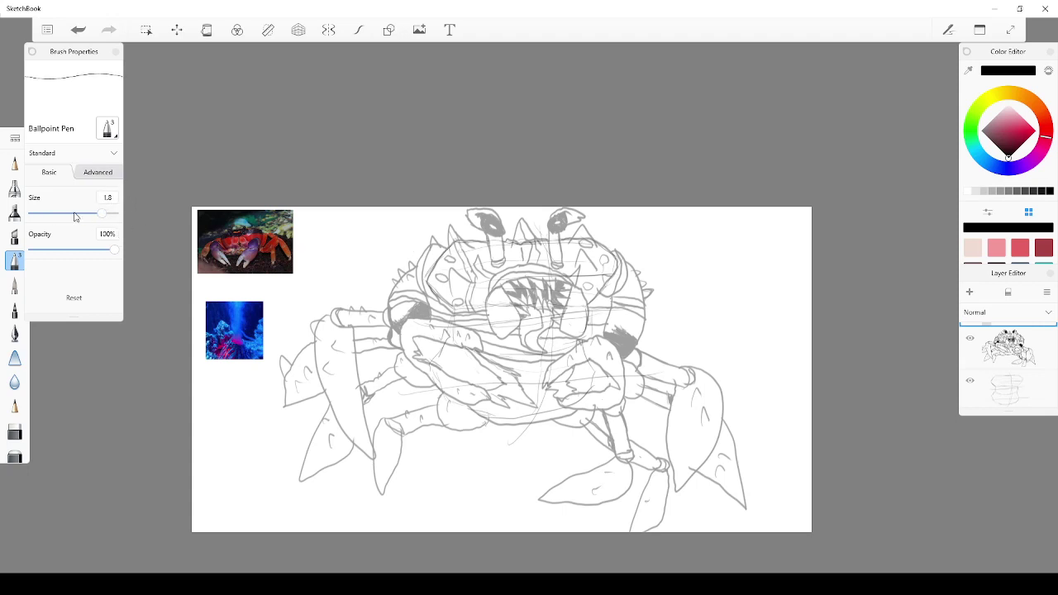
pyautogui.moveTo(101, 214); pyautogui.dragTo(83, 222)
pyautogui.scroll(2, 398, 332)
pyautogui.scroll(2, 394, 360)
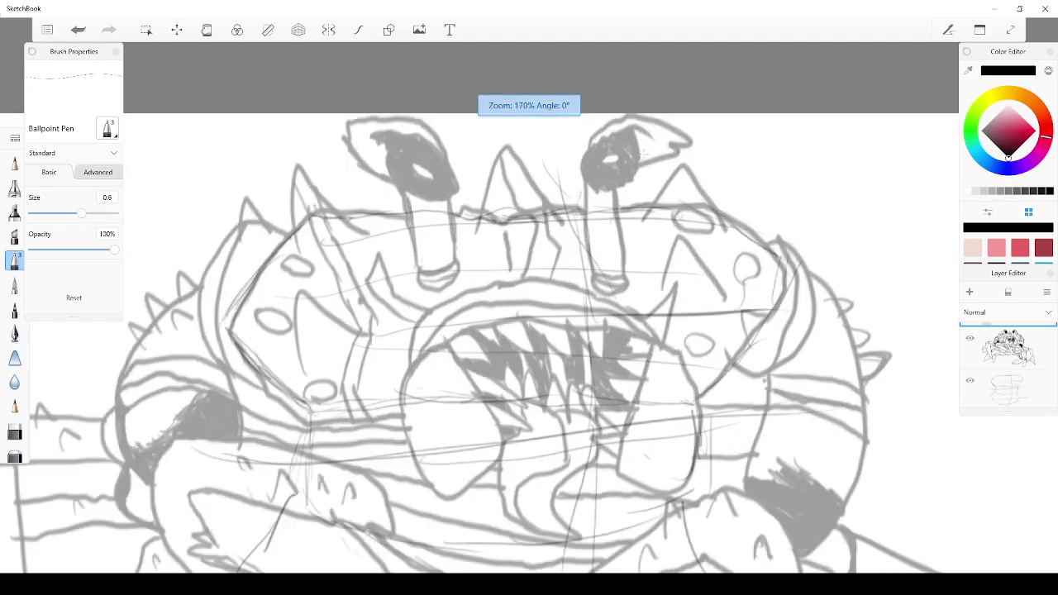
pyautogui.scroll(-4, 206, 233)
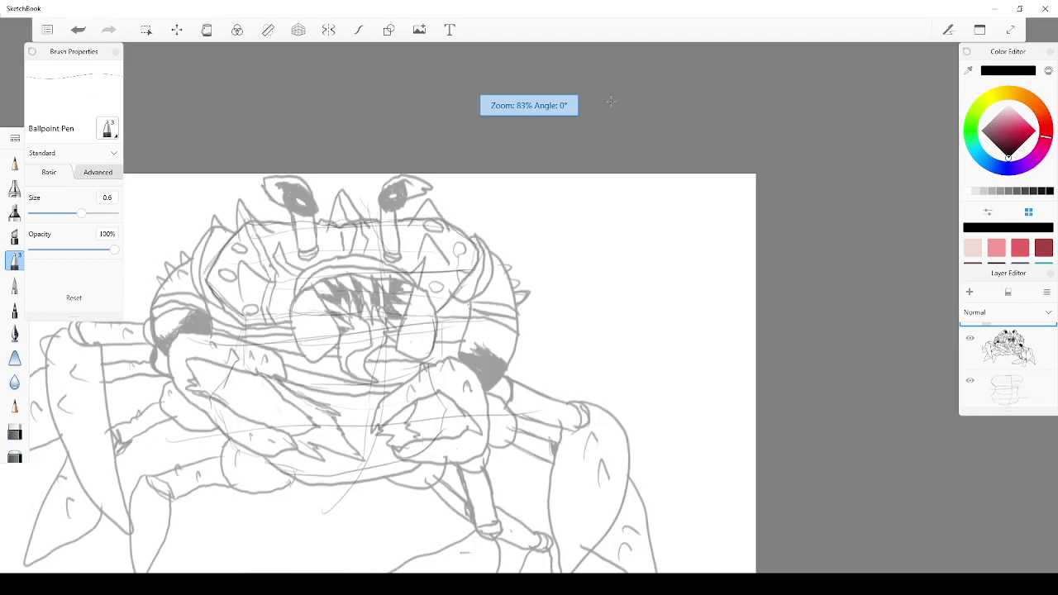
# Hide the interface, try a thin ink stroke on the center shell spike, and undo it
pyautogui.click(1010, 29)
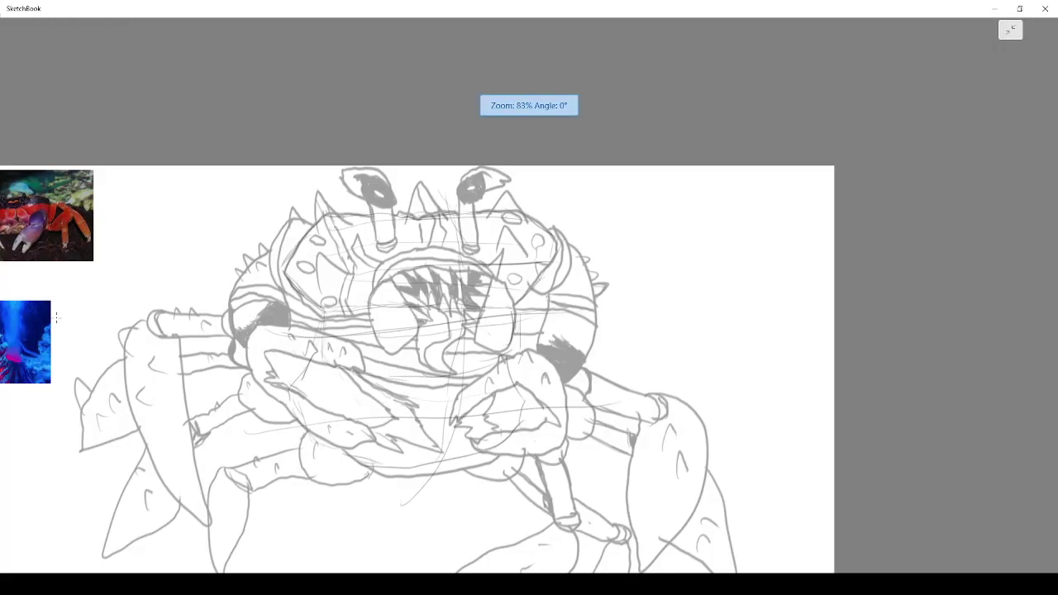
pyautogui.scroll(2, 56, 318)
pyautogui.scroll(1, 201, 236)
pyautogui.scroll(1, 928, 189)
pyautogui.scroll(-2, 923, 191)
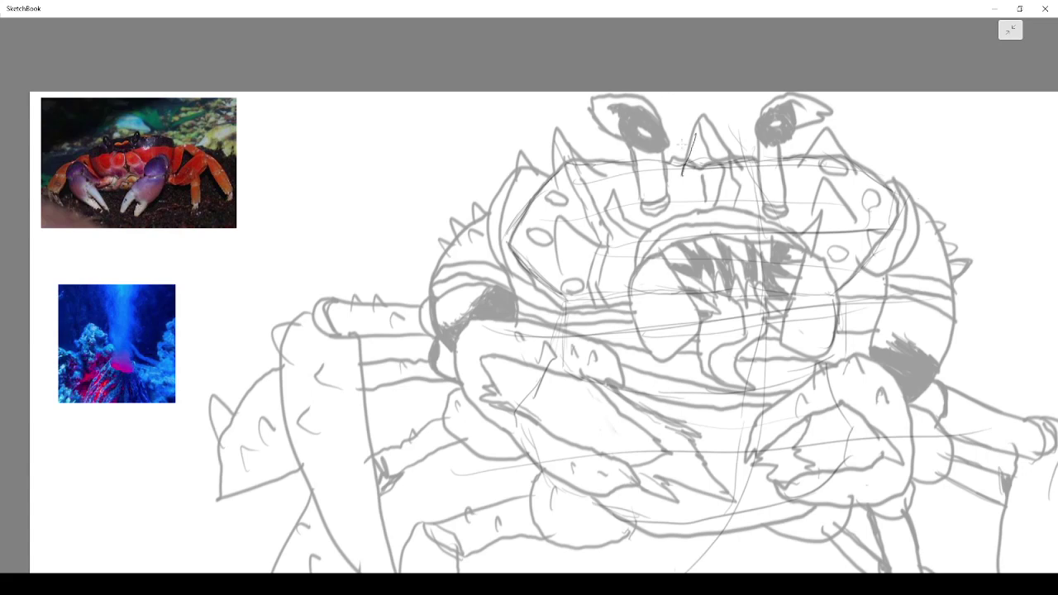
pyautogui.click(1014, 38)
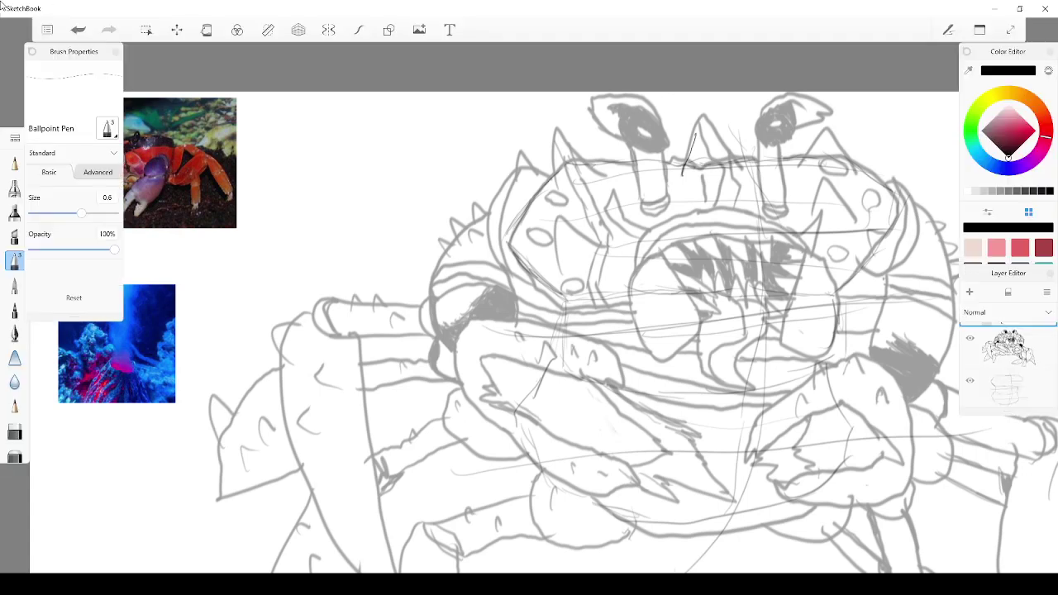
pyautogui.click(80, 34)
# Increase the pen size and, with the interface hidden, ink the center and upper left spikes with the shell edge between them
pyautogui.moveTo(80, 213); pyautogui.dragTo(101, 213)
pyautogui.click(1010, 33)
pyautogui.scroll(3, 744, 110)
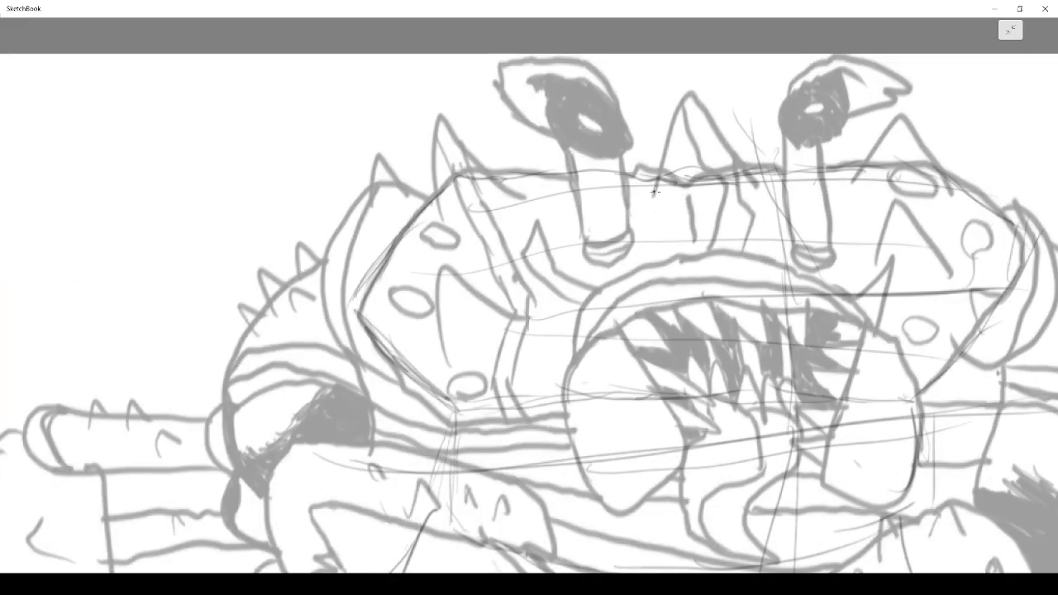
pyautogui.moveTo(654, 195)
pyautogui.mouseDown()
pyautogui.moveTo(687, 85)
pyautogui.moveTo(757, 182)
pyautogui.mouseUp()
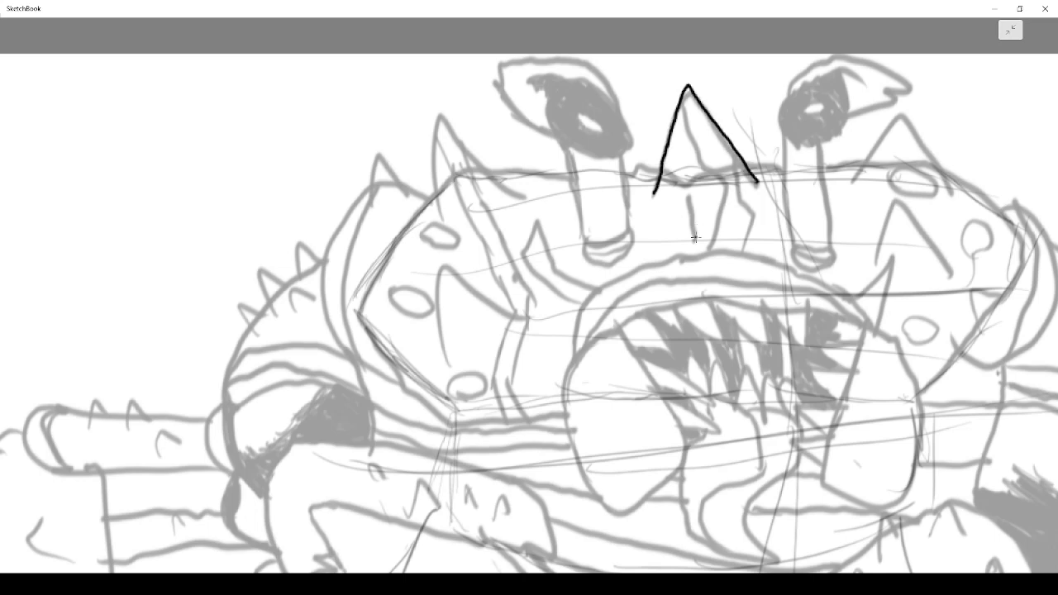
pyautogui.moveTo(695, 243)
pyautogui.mouseDown()
pyautogui.moveTo(693, 203)
pyautogui.moveTo(709, 189)
pyautogui.mouseUp()
pyautogui.moveTo(626, 174); pyautogui.dragTo(661, 171)
pyautogui.moveTo(491, 170)
pyautogui.mouseDown()
pyautogui.moveTo(571, 178)
pyautogui.moveTo(509, 186)
pyautogui.moveTo(442, 118)
pyautogui.moveTo(438, 214)
pyautogui.moveTo(497, 201)
pyautogui.mouseUp()
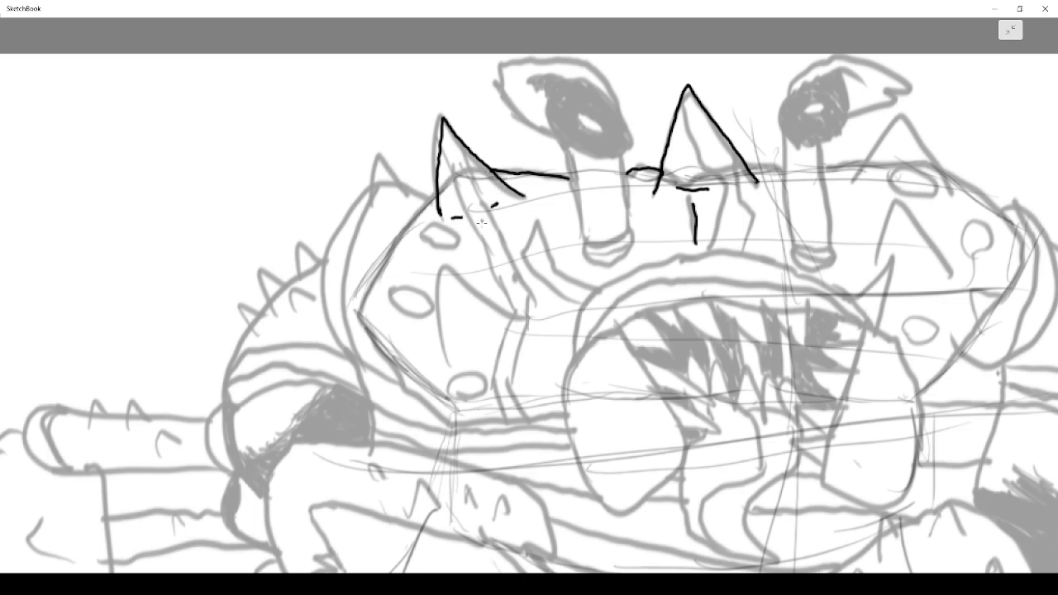
# Ink the three oval spots and the curved spike on the left shell plate
pyautogui.moveTo(441, 246)
pyautogui.mouseDown()
pyautogui.moveTo(423, 226)
pyautogui.moveTo(460, 240)
pyautogui.moveTo(441, 251)
pyautogui.moveTo(420, 233)
pyautogui.mouseUp()
pyautogui.moveTo(471, 397)
pyautogui.mouseDown()
pyautogui.moveTo(455, 385)
pyautogui.moveTo(493, 382)
pyautogui.moveTo(473, 396)
pyautogui.mouseUp()
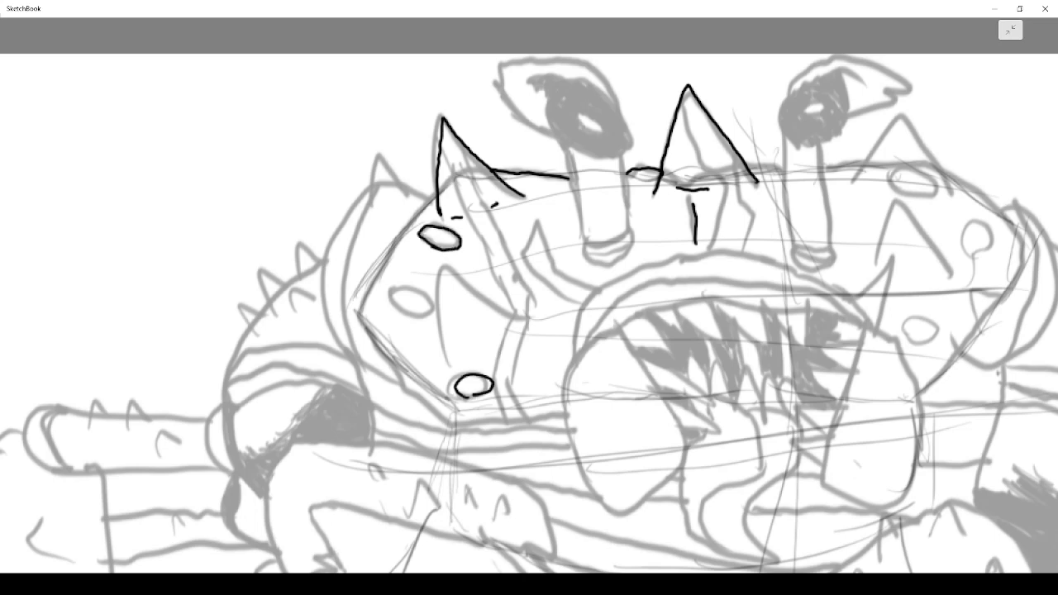
pyautogui.moveTo(411, 303)
pyautogui.mouseDown()
pyautogui.moveTo(403, 321)
pyautogui.moveTo(405, 291)
pyautogui.moveTo(414, 322)
pyautogui.moveTo(401, 318)
pyautogui.mouseUp()
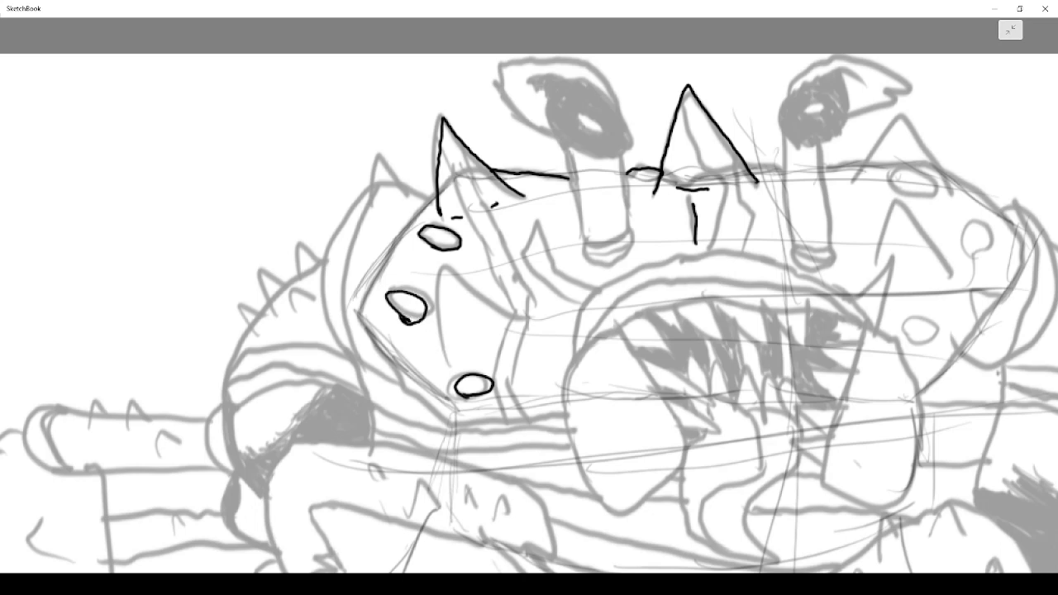
pyautogui.moveTo(445, 361)
pyautogui.mouseDown()
pyautogui.moveTo(435, 290)
pyautogui.moveTo(460, 280)
pyautogui.moveTo(500, 300)
pyautogui.mouseUp()
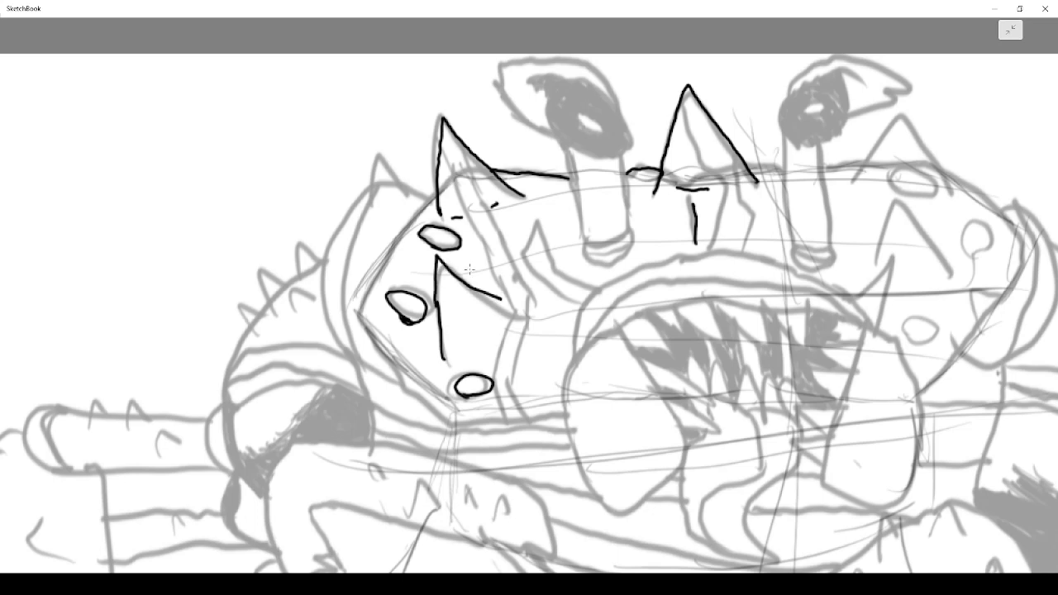
# Ink the outer outline of the left shell plate and the double crack line along its inner side
pyautogui.scroll(-3, 651, 222)
pyautogui.scroll(1, 716, 289)
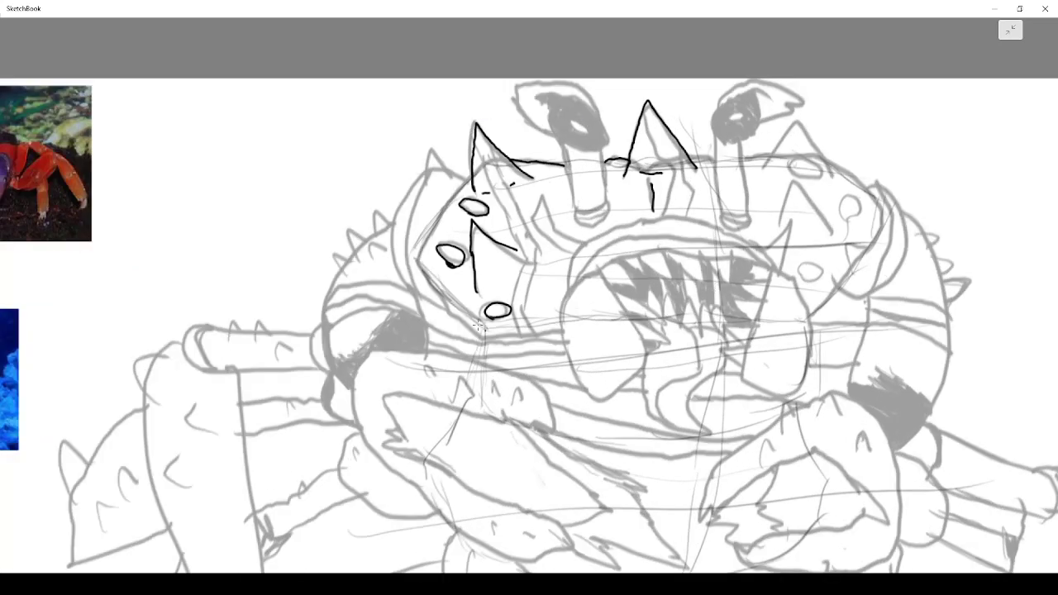
pyautogui.moveTo(557, 333)
pyautogui.mouseDown()
pyautogui.moveTo(470, 327)
pyautogui.moveTo(431, 284)
pyautogui.moveTo(420, 242)
pyautogui.moveTo(450, 199)
pyautogui.mouseUp()
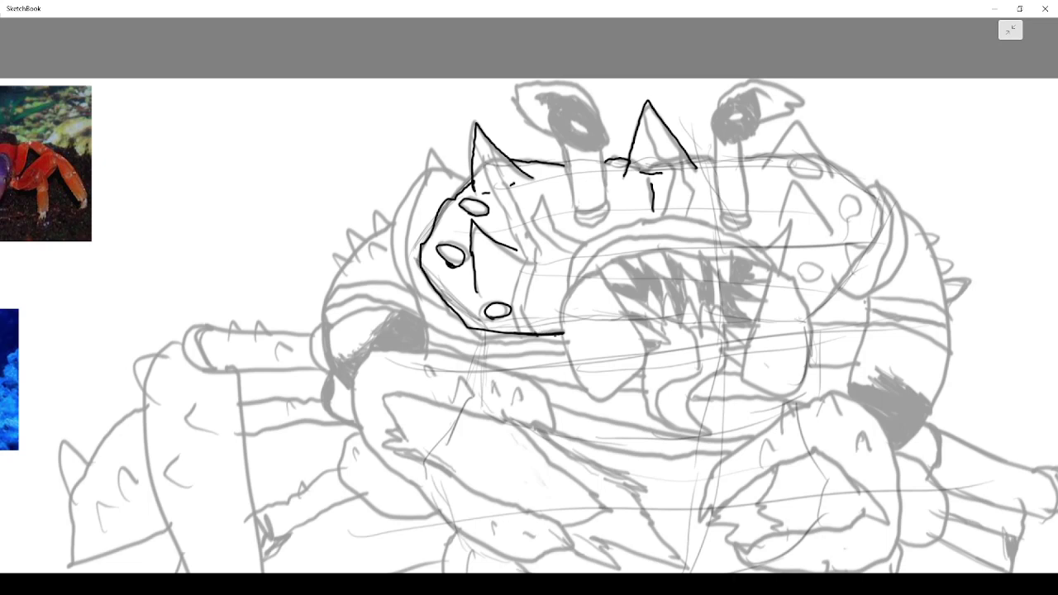
pyautogui.moveTo(536, 334)
pyautogui.mouseDown()
pyautogui.moveTo(538, 260)
pyautogui.moveTo(486, 144)
pyautogui.mouseUp()
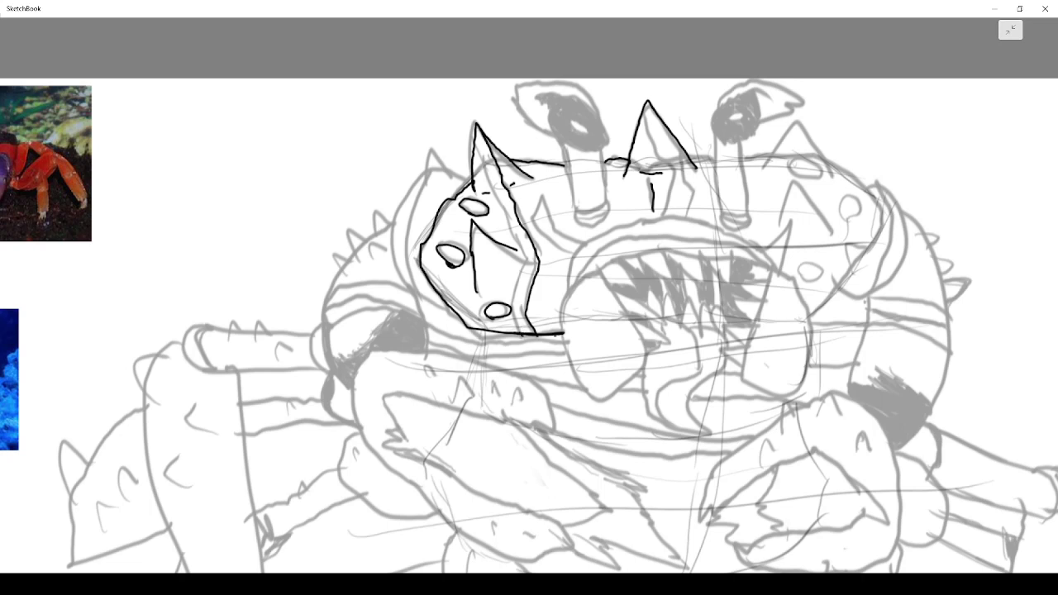
pyautogui.moveTo(520, 332)
pyautogui.mouseDown()
pyautogui.moveTo(519, 247)
pyautogui.moveTo(477, 163)
pyautogui.moveTo(471, 176)
pyautogui.mouseUp()
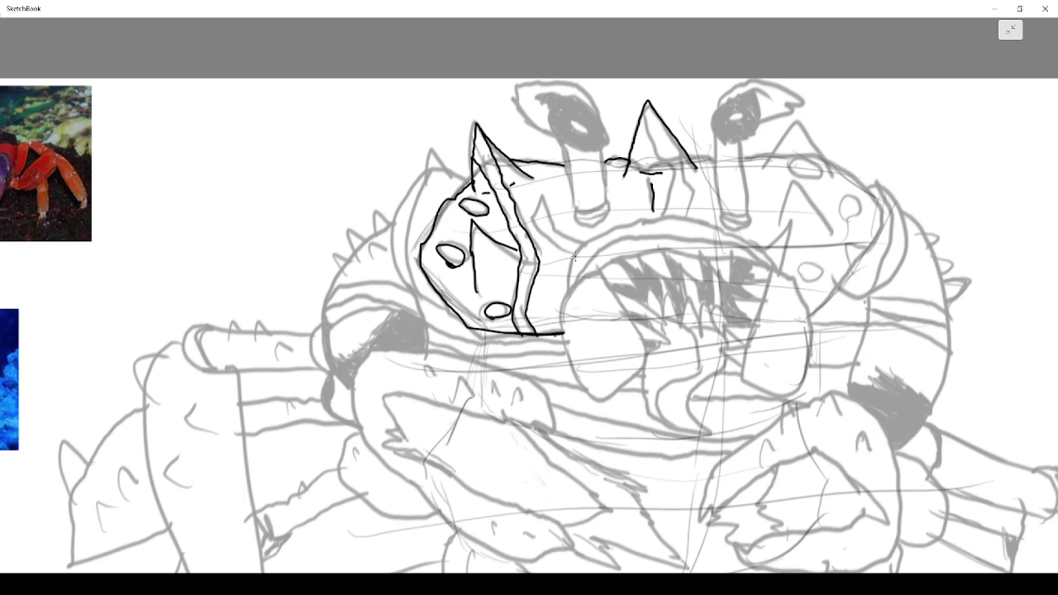
# Ink the spike and crack between the left plate and the mouth, plus the center spike's double crack with a dark tip at its base
pyautogui.moveTo(574, 257)
pyautogui.mouseDown()
pyautogui.moveTo(533, 231)
pyautogui.moveTo(545, 180)
pyautogui.moveTo(554, 230)
pyautogui.moveTo(576, 245)
pyautogui.mouseUp()
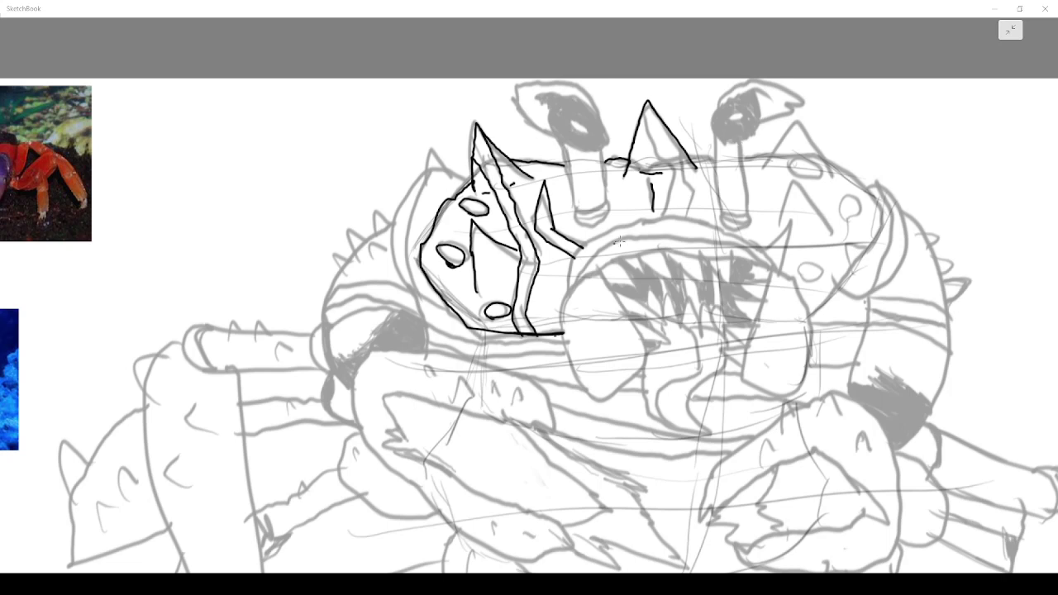
pyautogui.moveTo(661, 214)
pyautogui.mouseDown()
pyautogui.moveTo(679, 171)
pyautogui.moveTo(643, 121)
pyautogui.moveTo(696, 169)
pyautogui.moveTo(682, 213)
pyautogui.mouseUp()
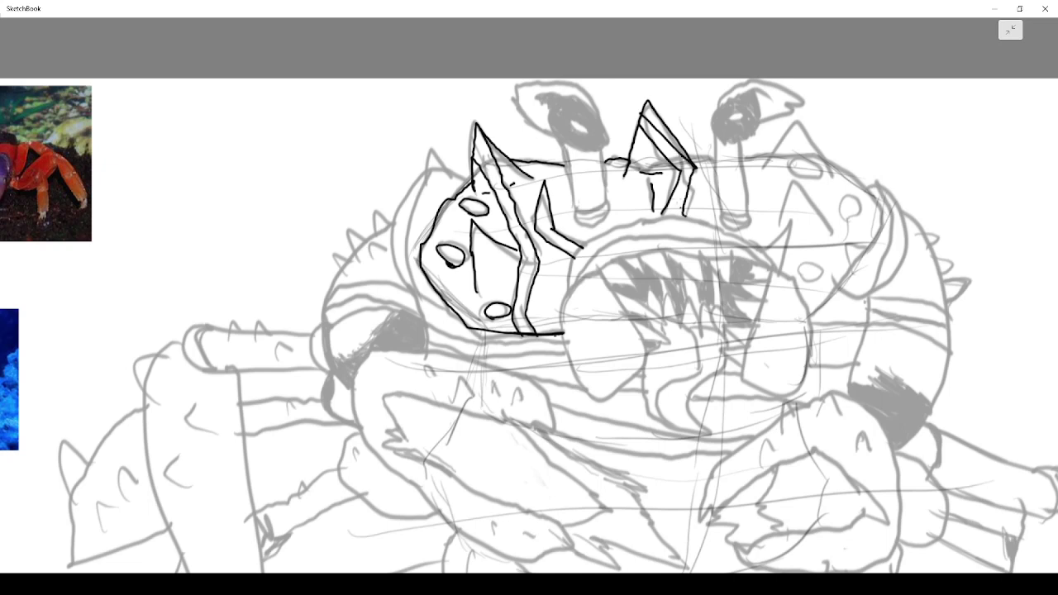
pyautogui.click(670, 209)
pyautogui.moveTo(664, 203); pyautogui.dragTo(661, 215)
# Ink the left eyestalk with its curved socket, the eye outline with a small highlight, and the jagged eyelid around it
pyautogui.moveTo(577, 207)
pyautogui.mouseDown()
pyautogui.moveTo(608, 208)
pyautogui.moveTo(588, 225)
pyautogui.moveTo(576, 213)
pyautogui.moveTo(602, 220)
pyautogui.moveTo(606, 167)
pyautogui.mouseUp()
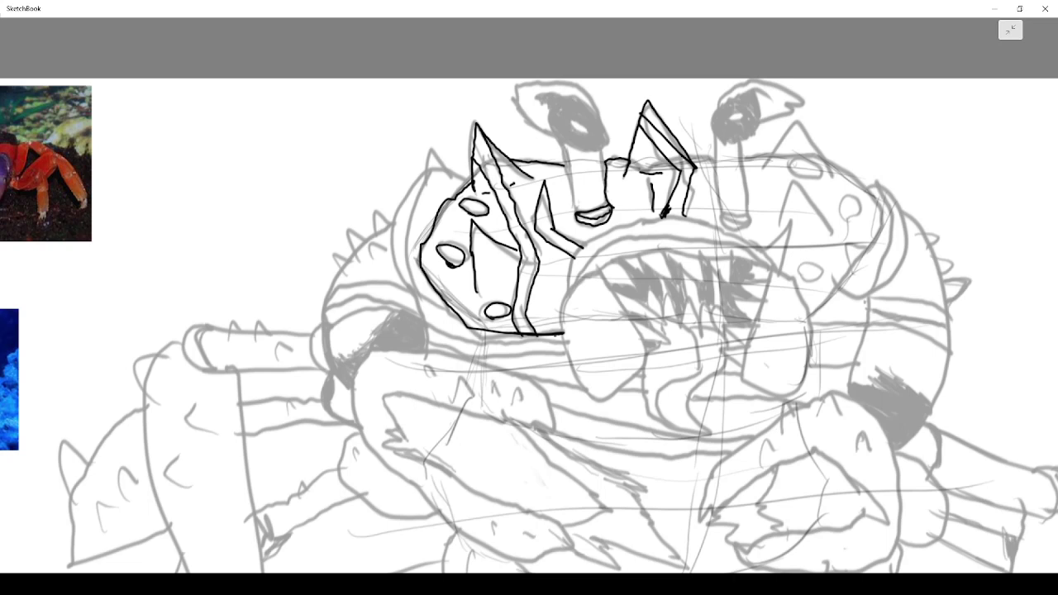
pyautogui.moveTo(580, 217)
pyautogui.mouseDown()
pyautogui.moveTo(564, 135)
pyautogui.moveTo(608, 148)
pyautogui.moveTo(561, 138)
pyautogui.mouseUp()
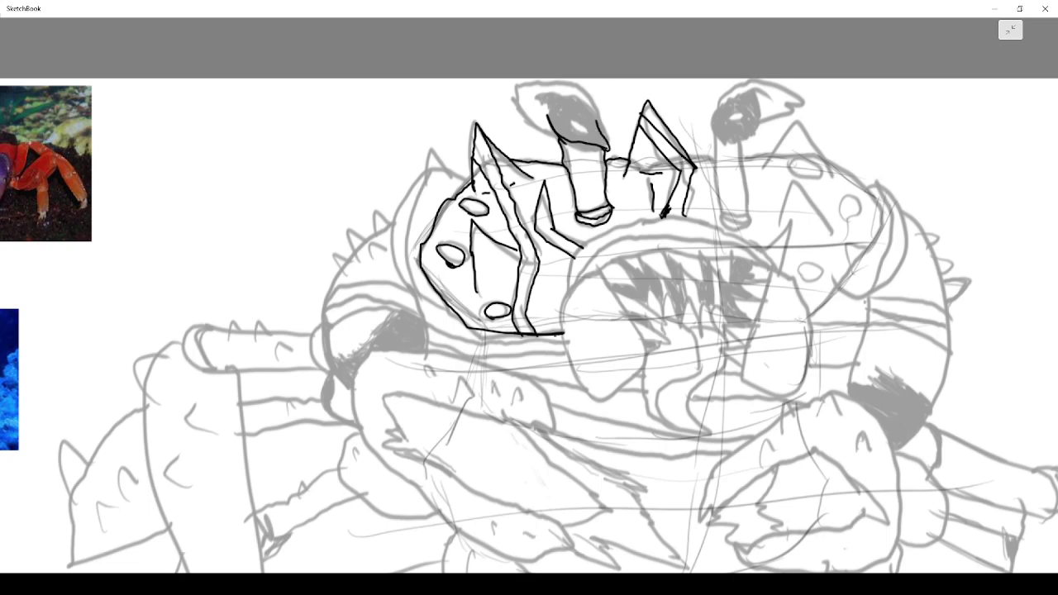
pyautogui.moveTo(597, 124)
pyautogui.mouseDown()
pyautogui.moveTo(585, 106)
pyautogui.moveTo(539, 96)
pyautogui.mouseUp()
pyautogui.moveTo(549, 132)
pyautogui.mouseDown()
pyautogui.moveTo(516, 96)
pyautogui.moveTo(526, 82)
pyautogui.moveTo(564, 91)
pyautogui.mouseUp()
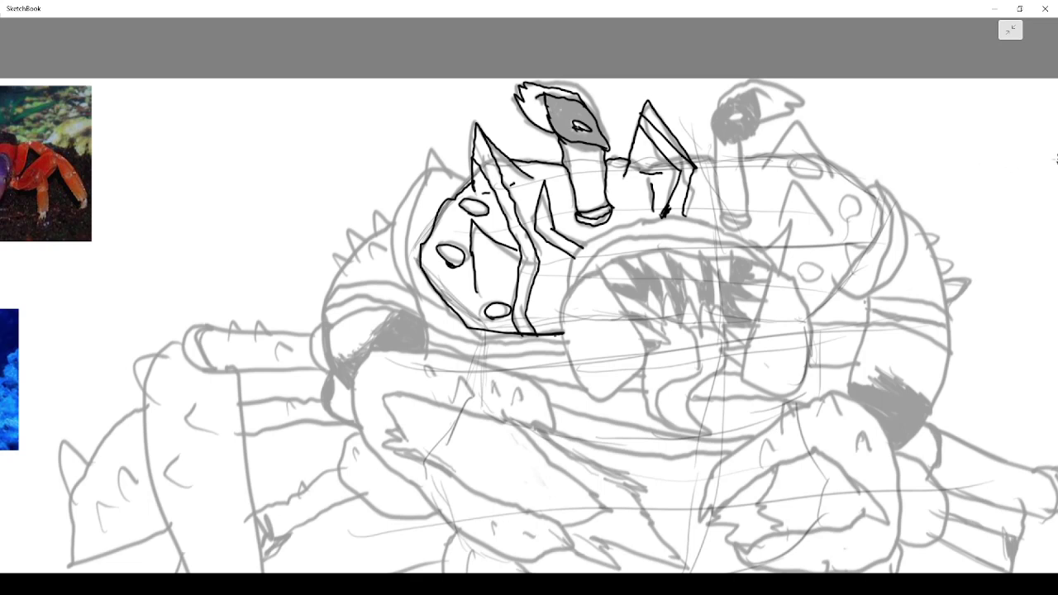
# Flood fill the left eye with solid black around its highlight, and hide the interface again
pyautogui.click(1010, 29)
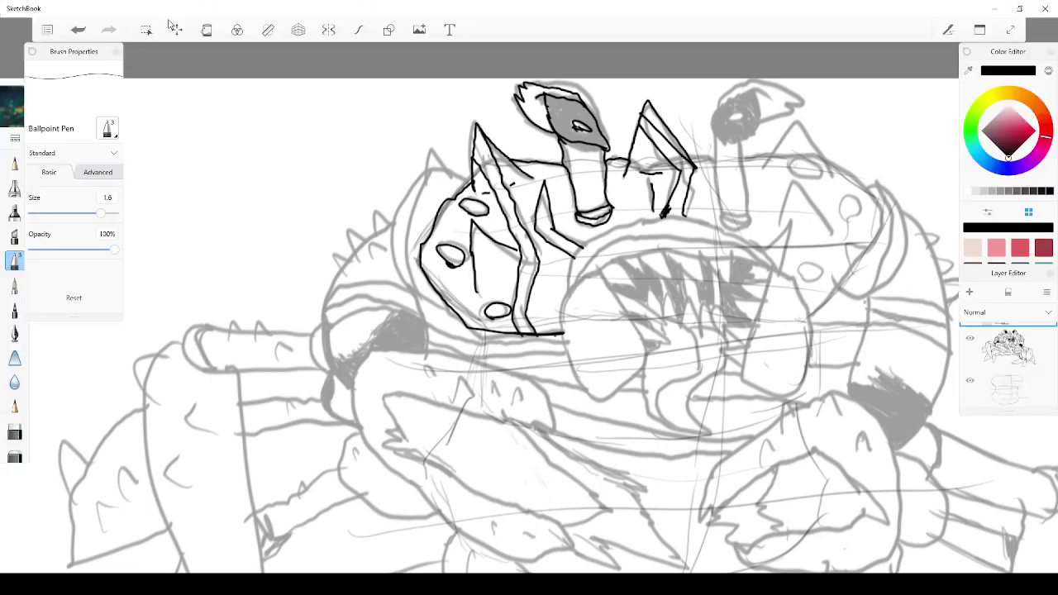
pyautogui.click(207, 30)
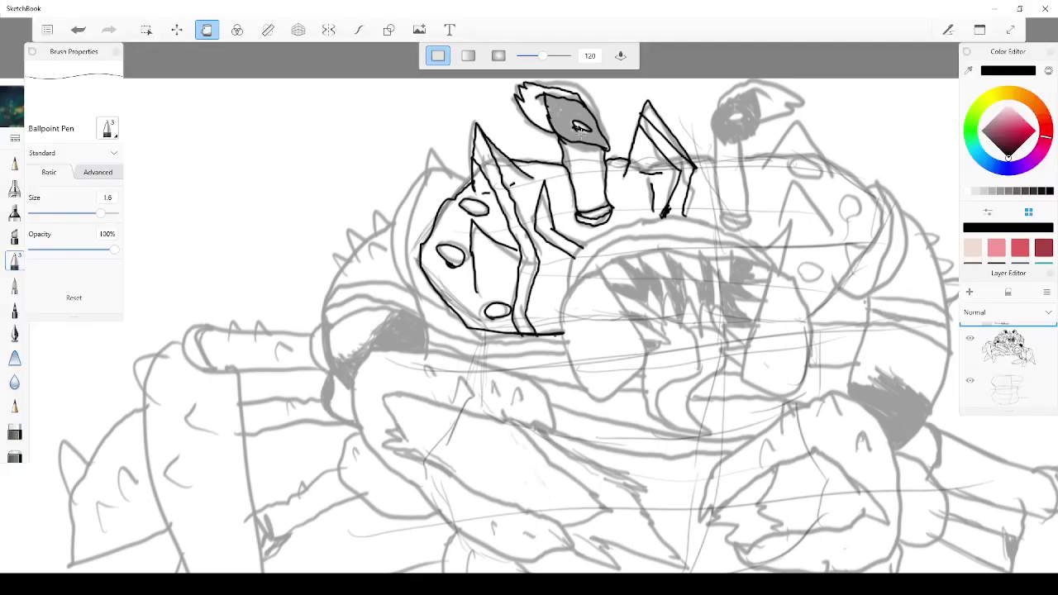
pyautogui.click(580, 129)
pyautogui.click(211, 33)
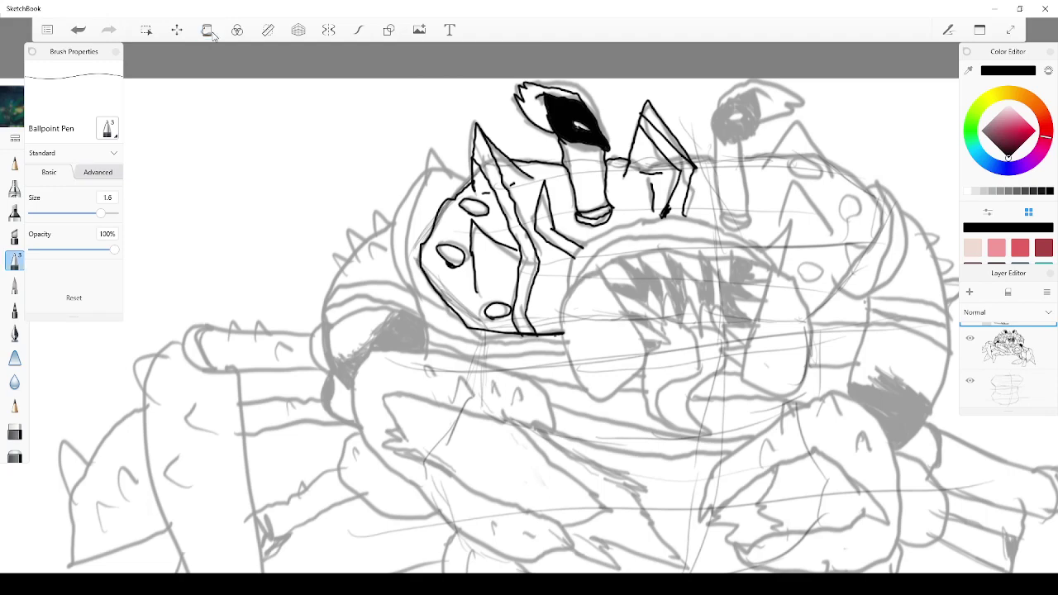
pyautogui.click(1010, 30)
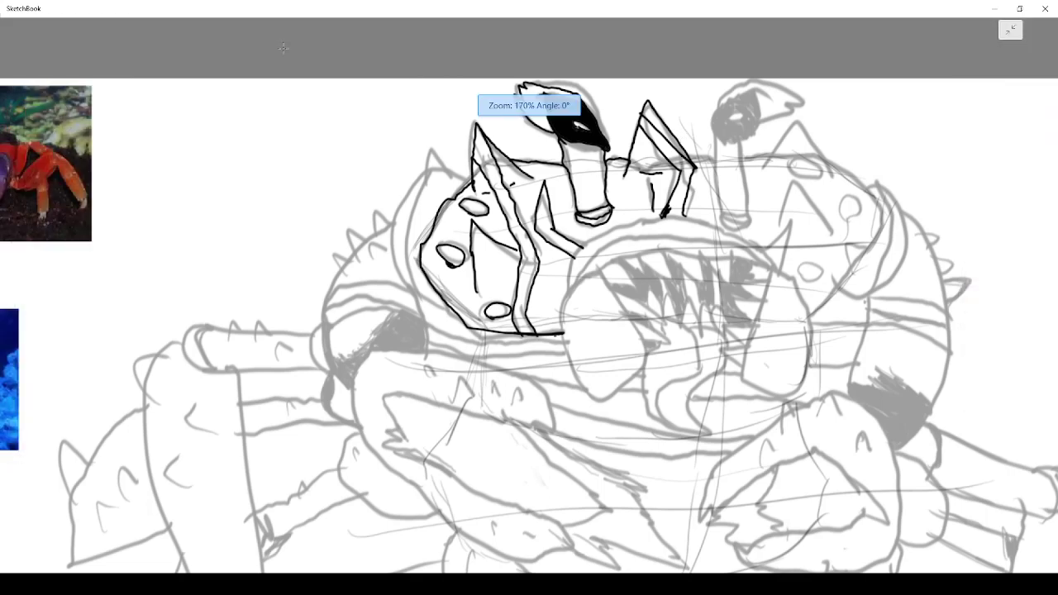
# Ink the shell edge and inner stalk line beside the right eye, and add short texture dashes on the left shell
pyautogui.scroll(5, 940, 187)
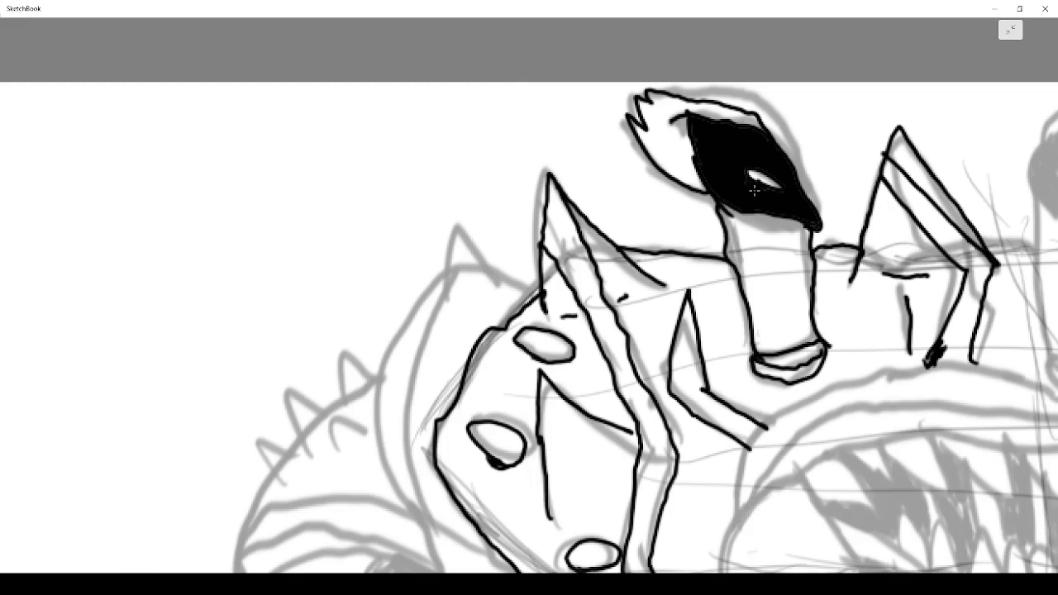
pyautogui.scroll(-10, 754, 190)
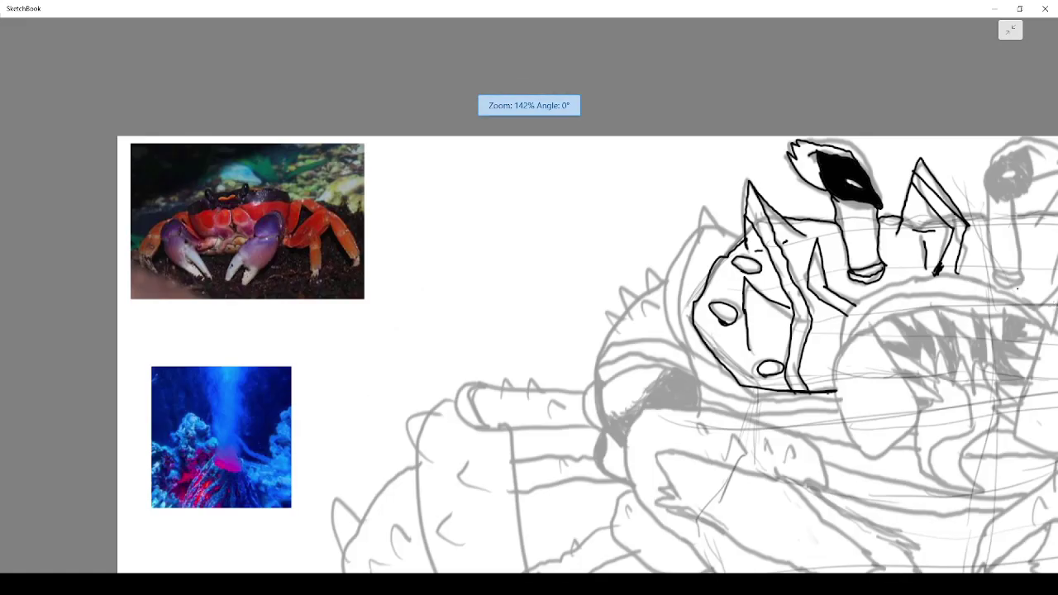
pyautogui.scroll(5, 723, 236)
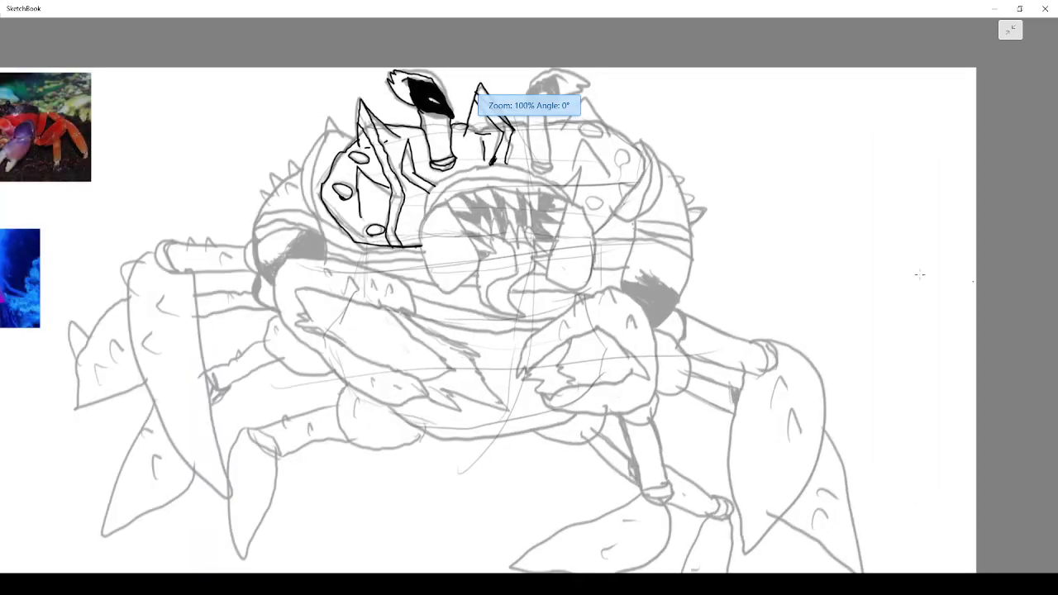
pyautogui.scroll(3, 495, 76)
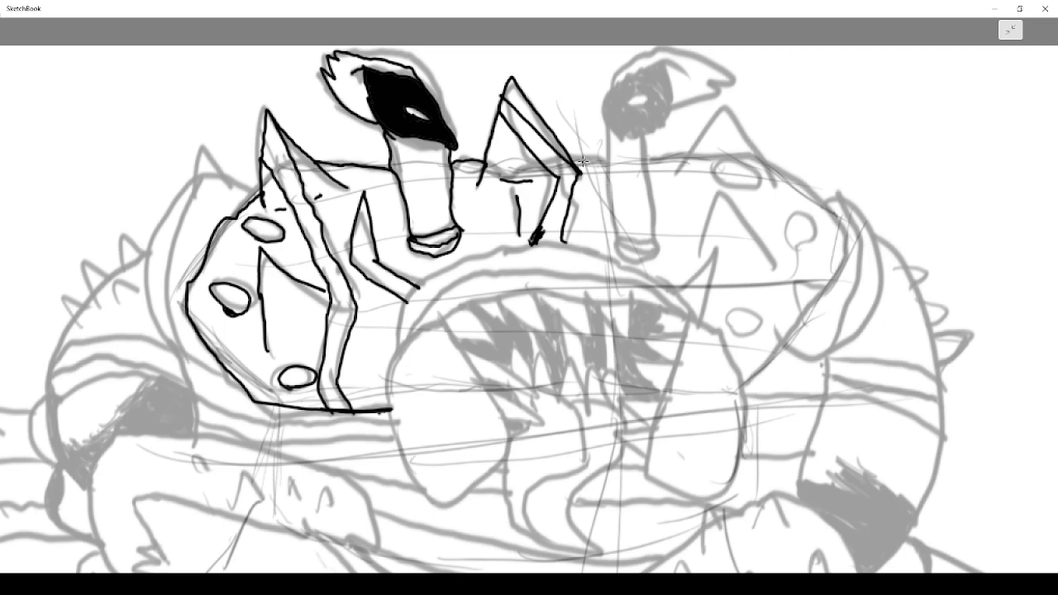
pyautogui.moveTo(571, 157); pyautogui.dragTo(605, 159)
pyautogui.moveTo(615, 234); pyautogui.dragTo(611, 148)
pyautogui.moveTo(608, 159); pyautogui.dragTo(583, 164)
pyautogui.moveTo(365, 182); pyautogui.dragTo(380, 180)
pyautogui.moveTo(294, 249); pyautogui.dragTo(300, 253)
# Ink the rest of the right eyestalk and the round eye outline with a small oval highlight, and start its eyelid
pyautogui.moveTo(612, 154); pyautogui.dragTo(612, 125)
pyautogui.moveTo(654, 244)
pyautogui.mouseDown()
pyautogui.moveTo(643, 142)
pyautogui.moveTo(608, 116)
pyautogui.moveTo(612, 94)
pyautogui.moveTo(680, 64)
pyautogui.mouseUp()
pyautogui.moveTo(639, 137)
pyautogui.mouseDown()
pyautogui.moveTo(663, 111)
pyautogui.moveTo(666, 66)
pyautogui.mouseUp()
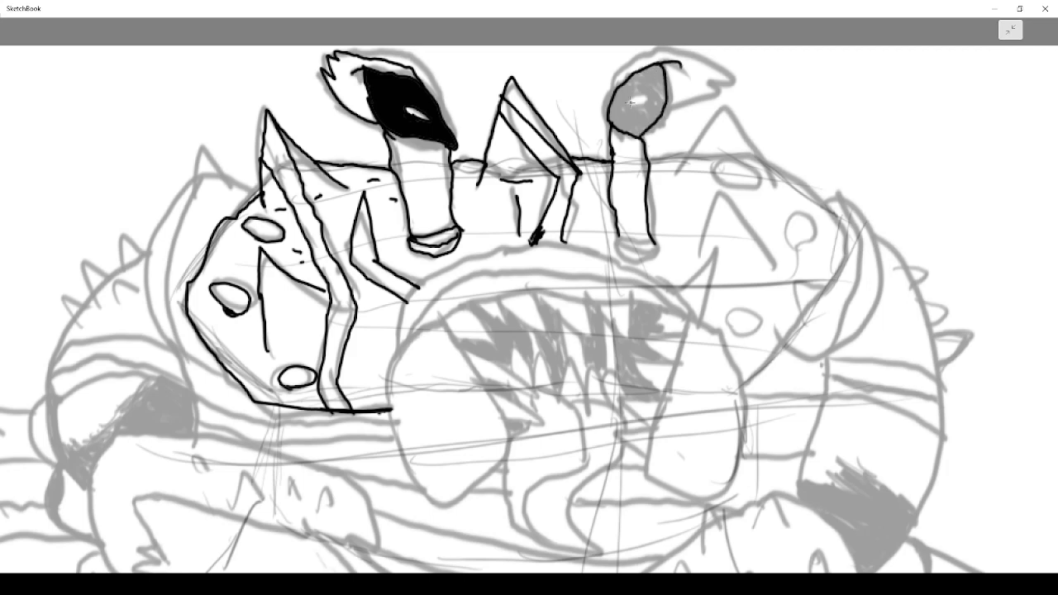
pyautogui.moveTo(630, 100)
pyautogui.mouseDown()
pyautogui.moveTo(647, 96)
pyautogui.moveTo(632, 105)
pyautogui.moveTo(618, 68)
pyautogui.moveTo(638, 46)
pyautogui.mouseUp()
# Undo the last eyelid stroke on the right eye and, with the interface hidden, re-ink the lid with a jagged outer tip
pyautogui.click(1010, 32)
pyautogui.click(78, 30)
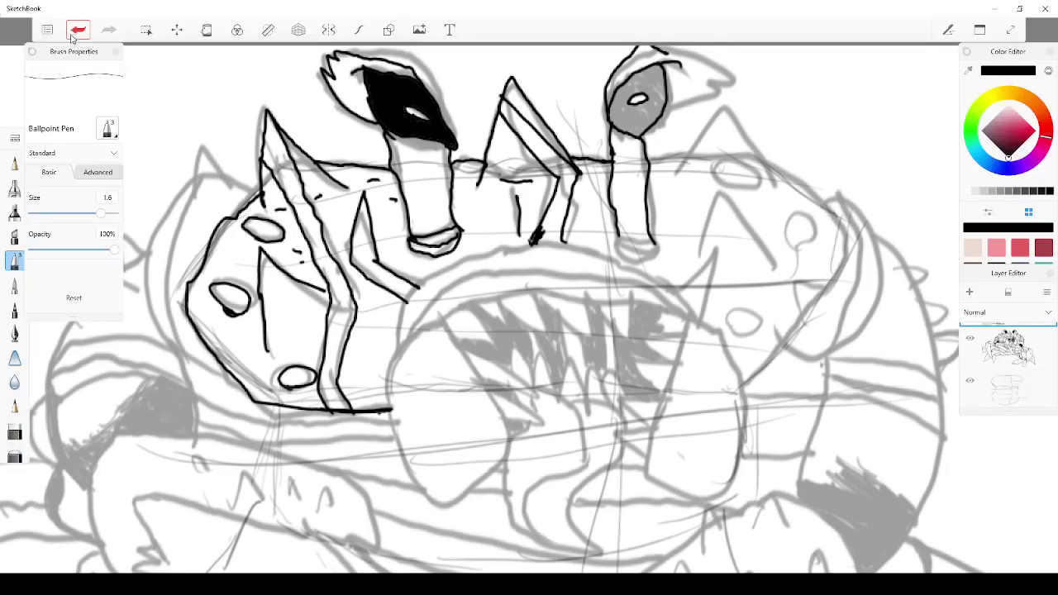
pyautogui.click(78, 29)
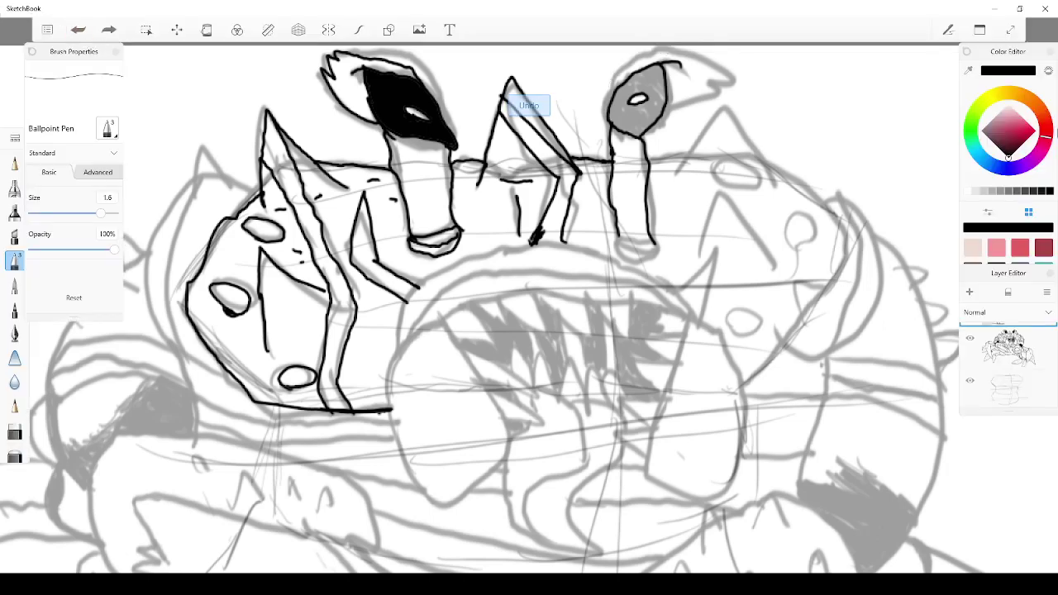
pyautogui.click(1007, 28)
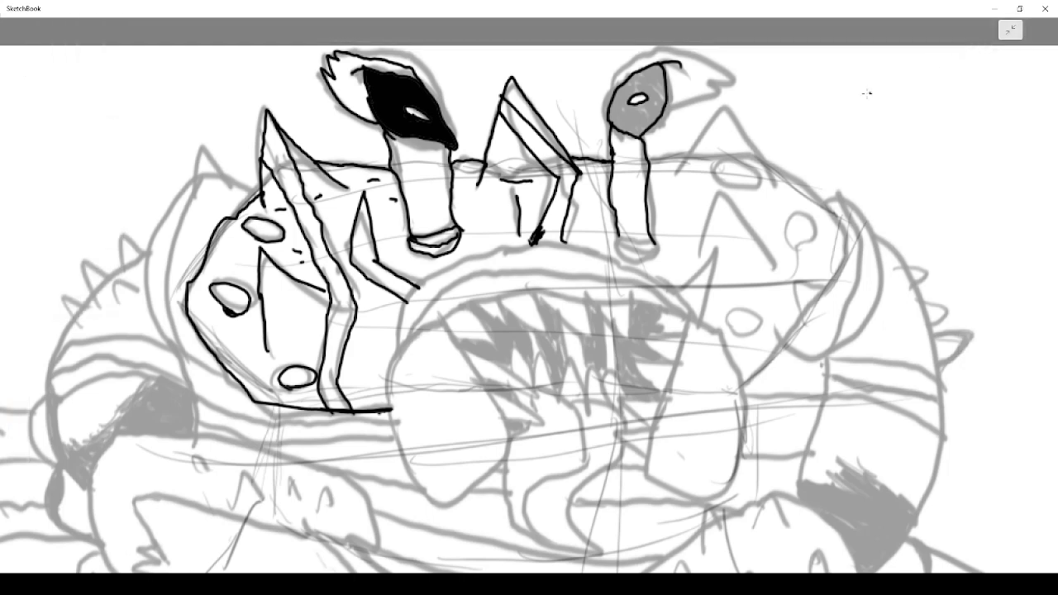
pyautogui.moveTo(613, 91)
pyautogui.mouseDown()
pyautogui.moveTo(637, 59)
pyautogui.moveTo(671, 49)
pyautogui.moveTo(736, 79)
pyautogui.moveTo(671, 104)
pyautogui.mouseUp()
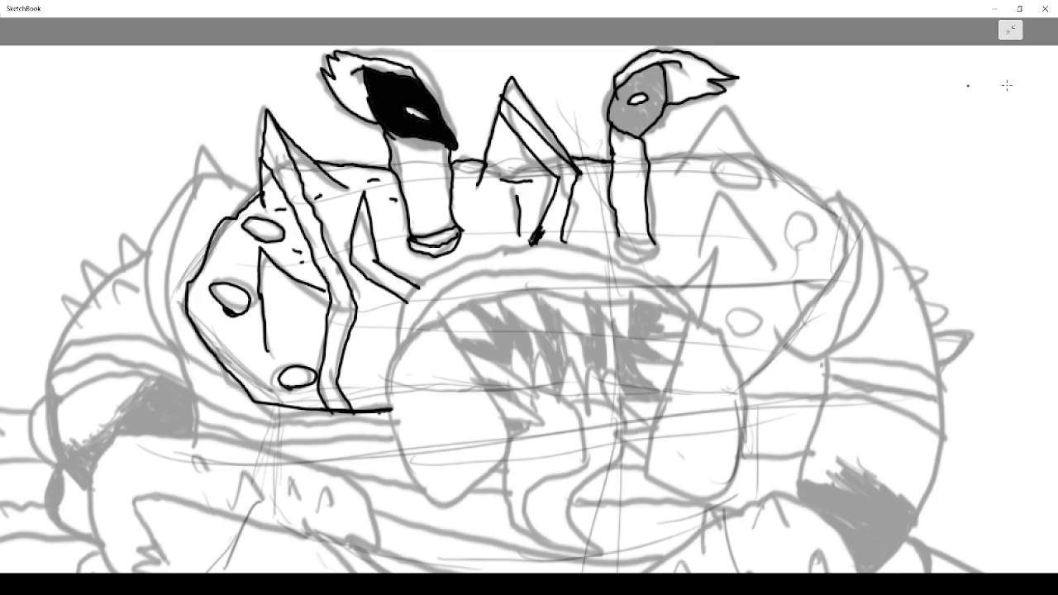
# Flood fill the right eye with solid black around its highlight, and hide the interface again
pyautogui.click(1010, 29)
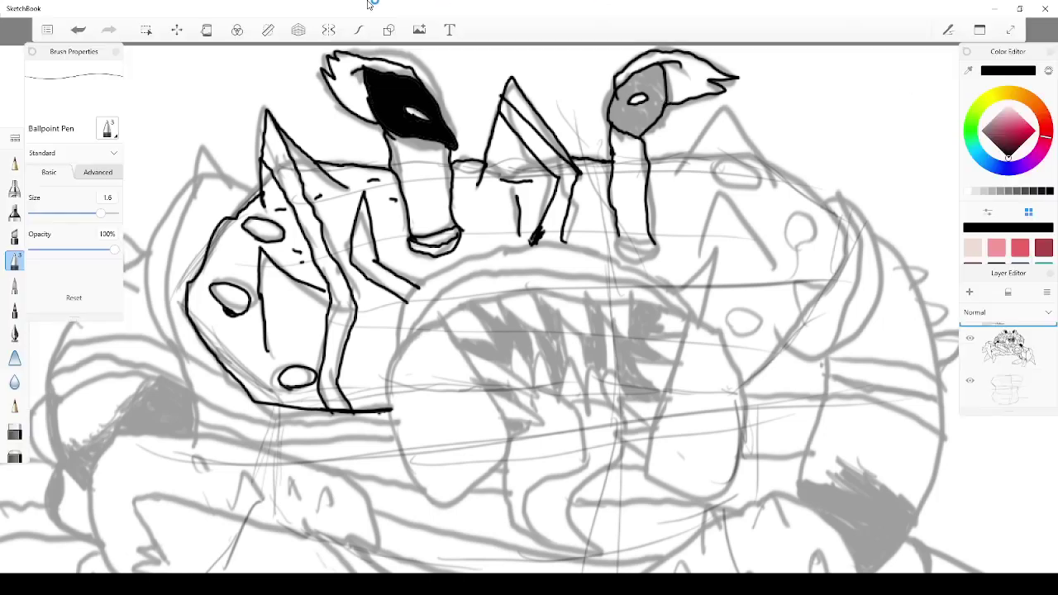
pyautogui.click(206, 31)
pyautogui.click(646, 91)
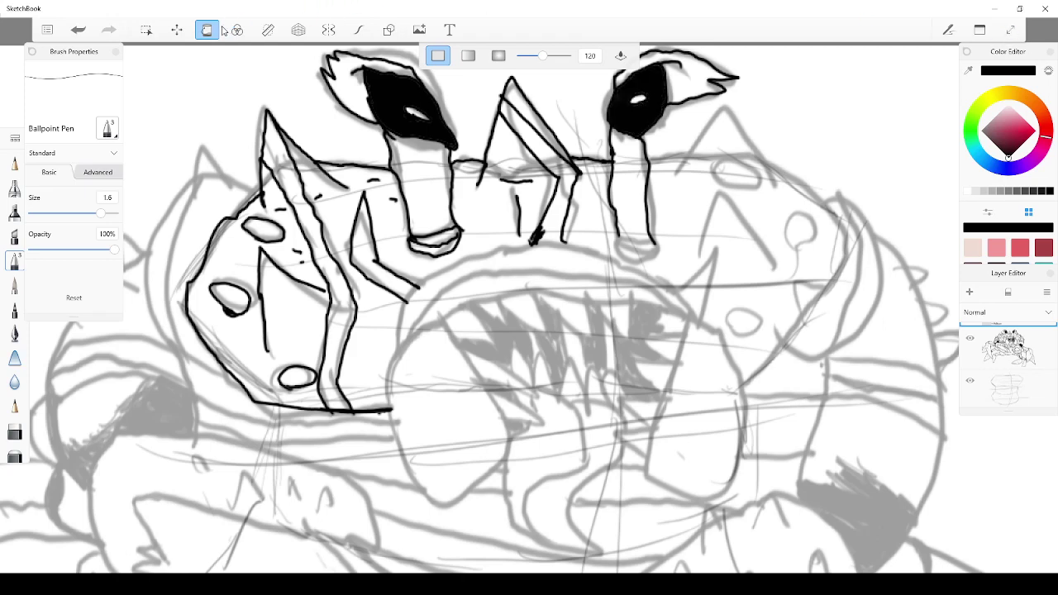
pyautogui.click(206, 30)
pyautogui.click(1008, 31)
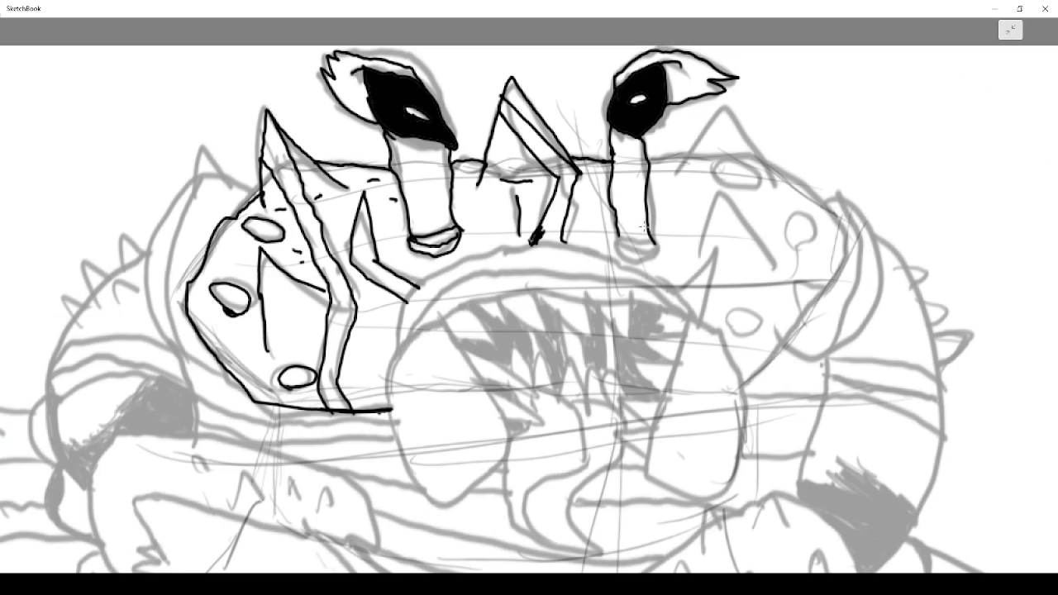
# Ink the socket at the right eyestalk's base and scatter short texture dashes over the center and left shell
pyautogui.moveTo(622, 235)
pyautogui.mouseDown()
pyautogui.moveTo(657, 242)
pyautogui.moveTo(626, 251)
pyautogui.moveTo(615, 237)
pyautogui.moveTo(651, 246)
pyautogui.mouseUp()
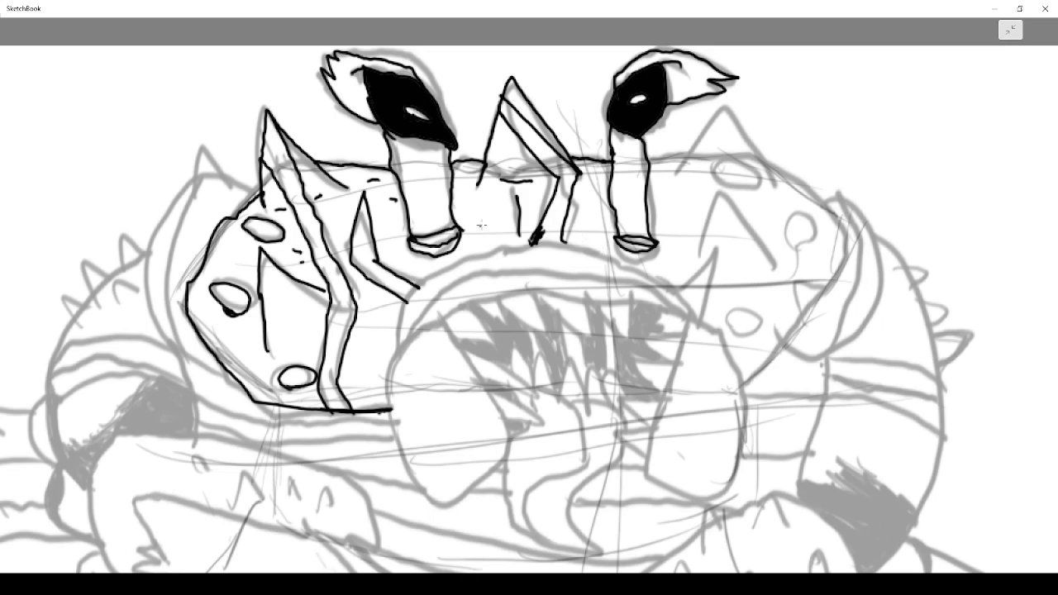
pyautogui.moveTo(484, 224); pyautogui.dragTo(486, 228)
pyautogui.moveTo(481, 209); pyautogui.dragTo(484, 214)
pyautogui.moveTo(368, 348); pyautogui.dragTo(372, 359)
pyautogui.moveTo(364, 322); pyautogui.dragTo(366, 333)
pyautogui.moveTo(236, 347)
pyautogui.mouseDown()
pyautogui.moveTo(240, 359)
pyautogui.moveTo(229, 341)
pyautogui.mouseUp()
# Ink the right shell's upper and middle spikes, its three oval spots, and a crescent-shaped mark beside the right eyestalk
pyautogui.moveTo(650, 159)
pyautogui.mouseDown()
pyautogui.moveTo(693, 153)
pyautogui.moveTo(712, 116)
pyautogui.moveTo(771, 163)
pyautogui.moveTo(726, 157)
pyautogui.moveTo(759, 174)
pyautogui.moveTo(719, 181)
pyautogui.mouseUp()
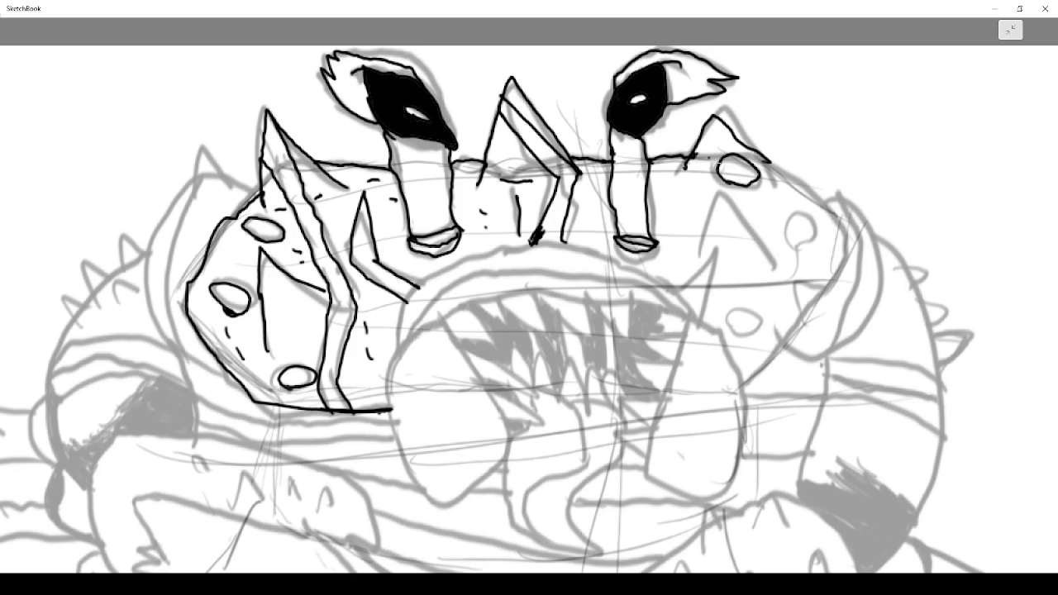
pyautogui.moveTo(678, 217)
pyautogui.mouseDown()
pyautogui.moveTo(679, 201)
pyautogui.moveTo(691, 213)
pyautogui.moveTo(683, 247)
pyautogui.moveTo(673, 219)
pyautogui.mouseUp()
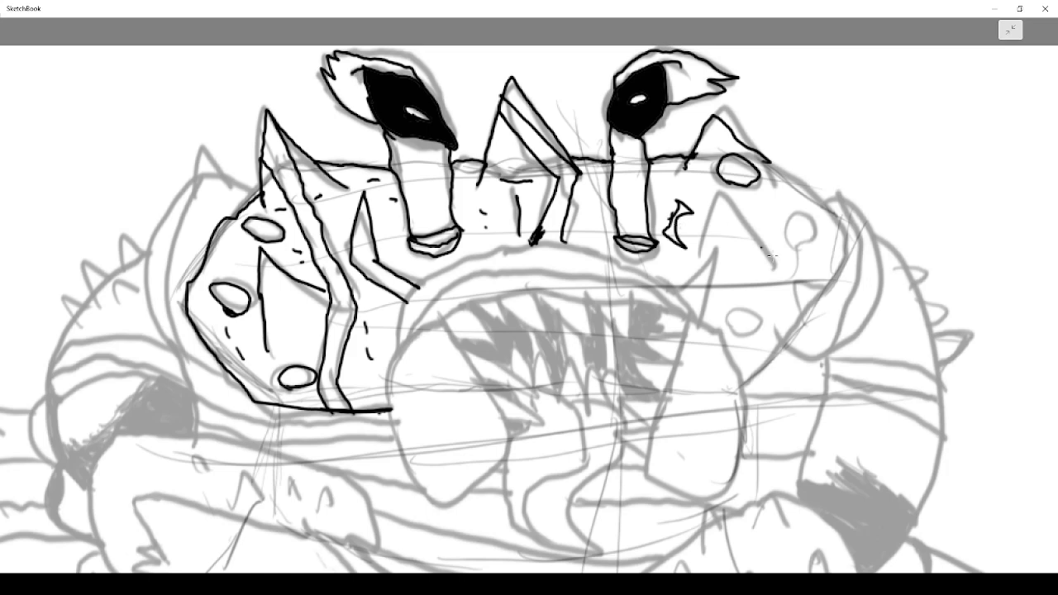
pyautogui.moveTo(705, 252)
pyautogui.mouseDown()
pyautogui.moveTo(720, 196)
pyautogui.moveTo(766, 252)
pyautogui.moveTo(802, 218)
pyautogui.moveTo(815, 234)
pyautogui.moveTo(786, 238)
pyautogui.mouseUp()
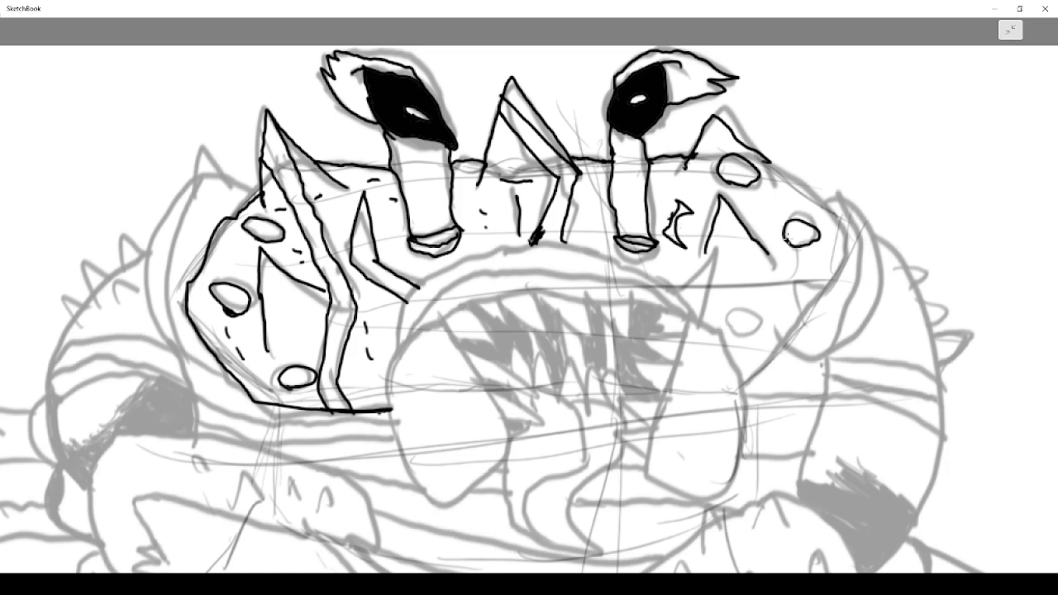
pyautogui.moveTo(756, 333)
pyautogui.mouseDown()
pyautogui.moveTo(742, 309)
pyautogui.moveTo(755, 335)
pyautogui.mouseUp()
# Ink the outer outline of the right shell and the two small spikes at its edge and the mouth corner
pyautogui.moveTo(769, 162)
pyautogui.mouseDown()
pyautogui.moveTo(825, 197)
pyautogui.moveTo(845, 235)
pyautogui.moveTo(843, 263)
pyautogui.moveTo(832, 294)
pyautogui.moveTo(733, 385)
pyautogui.mouseUp()
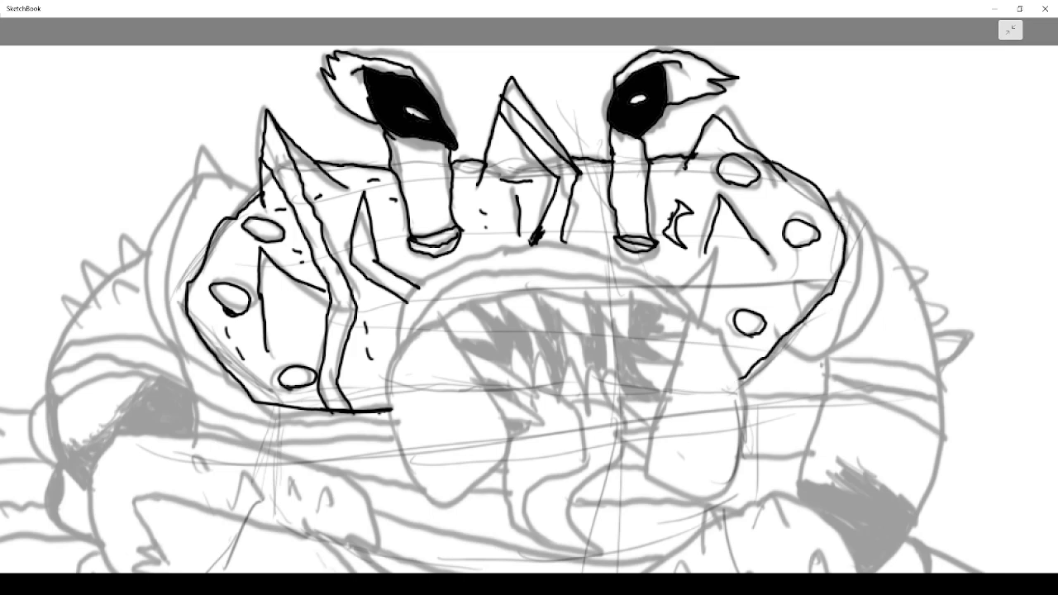
pyautogui.moveTo(799, 317)
pyautogui.mouseDown()
pyautogui.moveTo(791, 277)
pyautogui.moveTo(831, 298)
pyautogui.mouseUp()
pyautogui.moveTo(700, 315)
pyautogui.mouseDown()
pyautogui.moveTo(712, 270)
pyautogui.moveTo(677, 289)
pyautogui.mouseUp()
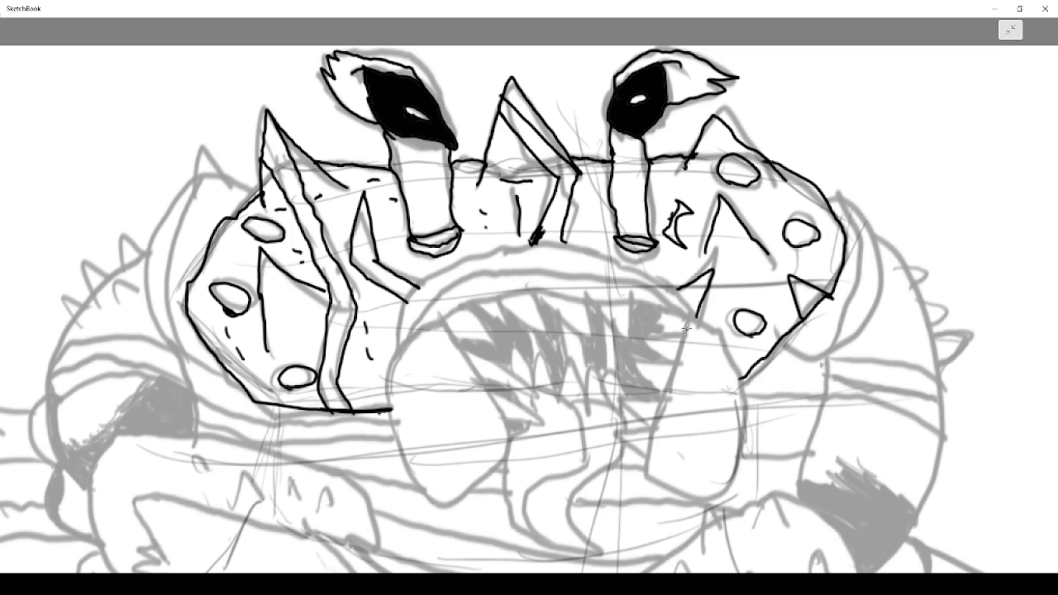
# Ink the upper lip of the mouth as three long arcs running from corner to corner
pyautogui.moveTo(696, 316)
pyautogui.mouseDown()
pyautogui.moveTo(653, 303)
pyautogui.moveTo(517, 297)
pyautogui.moveTo(464, 304)
pyautogui.moveTo(403, 353)
pyautogui.mouseUp()
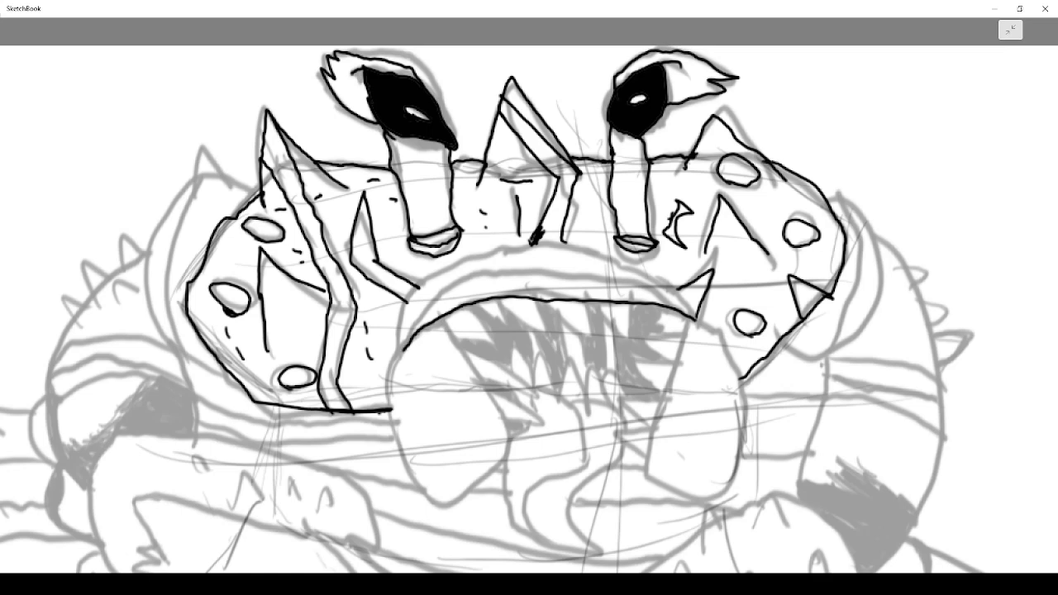
pyautogui.moveTo(420, 287)
pyautogui.mouseDown()
pyautogui.moveTo(530, 238)
pyautogui.moveTo(562, 240)
pyautogui.moveTo(658, 279)
pyautogui.moveTo(696, 312)
pyautogui.mouseUp()
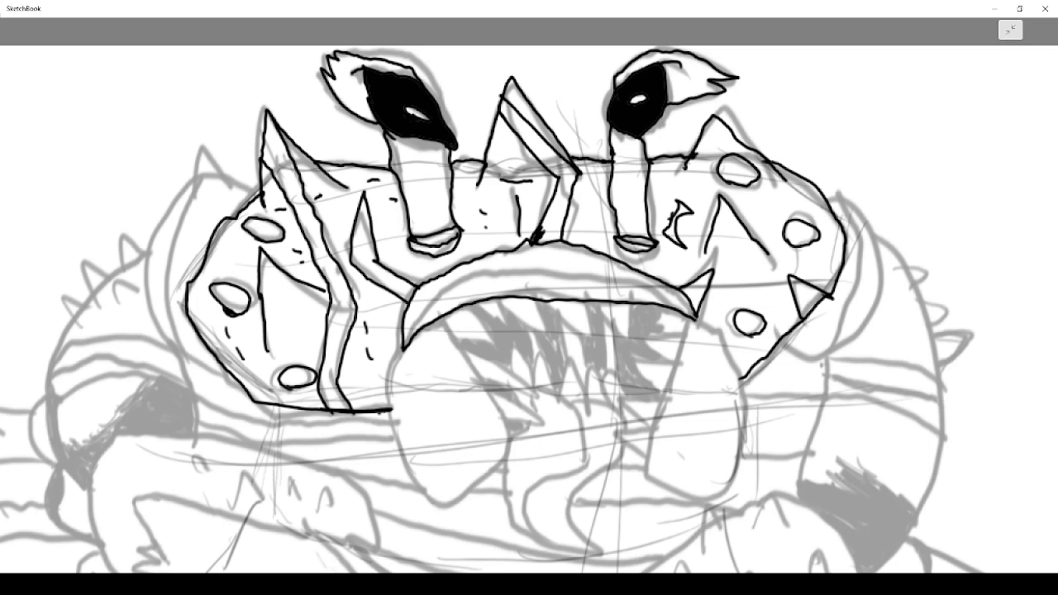
pyautogui.moveTo(408, 352)
pyautogui.mouseDown()
pyautogui.moveTo(463, 283)
pyautogui.moveTo(562, 275)
pyautogui.moveTo(688, 313)
pyautogui.mouseUp()
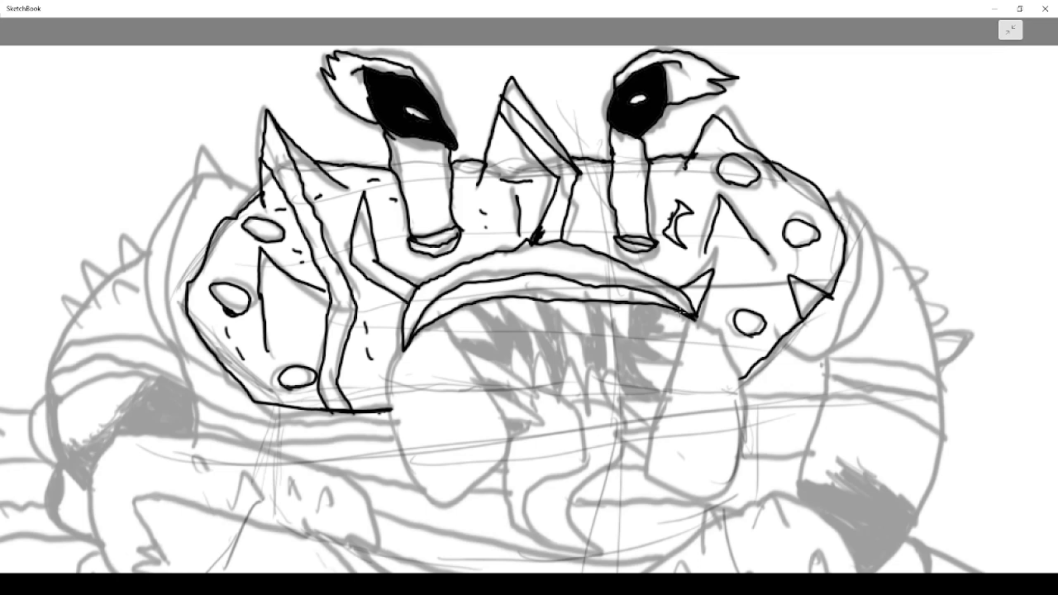
# Ink the two large mouth flaps hanging from the lip corners, giving each a jagged notch in its inner edge
pyautogui.scroll(-3, 600, 202)
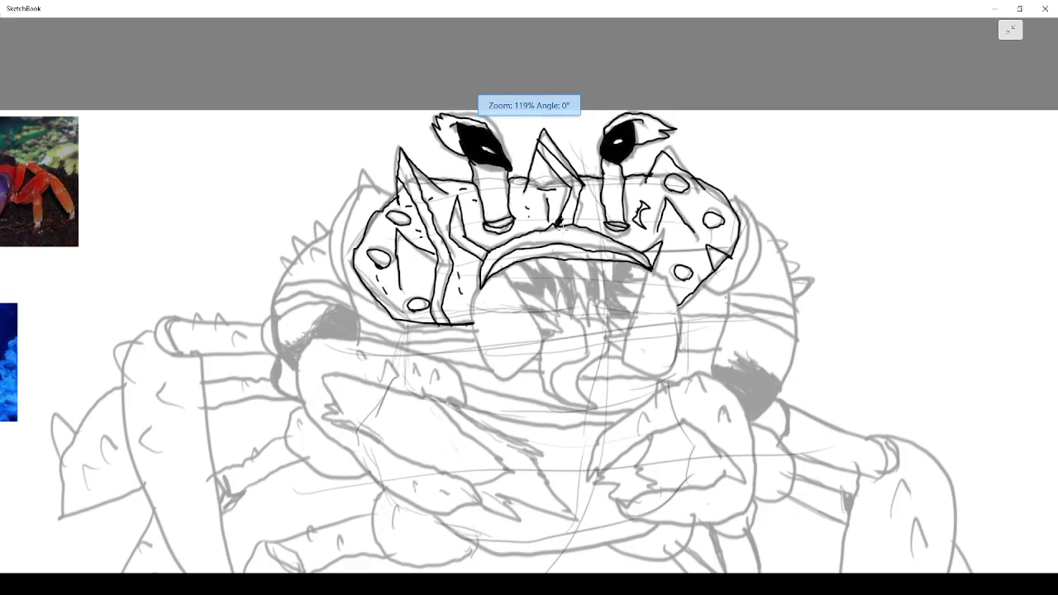
pyautogui.scroll(5, 542, 272)
pyautogui.scroll(-3, 536, 324)
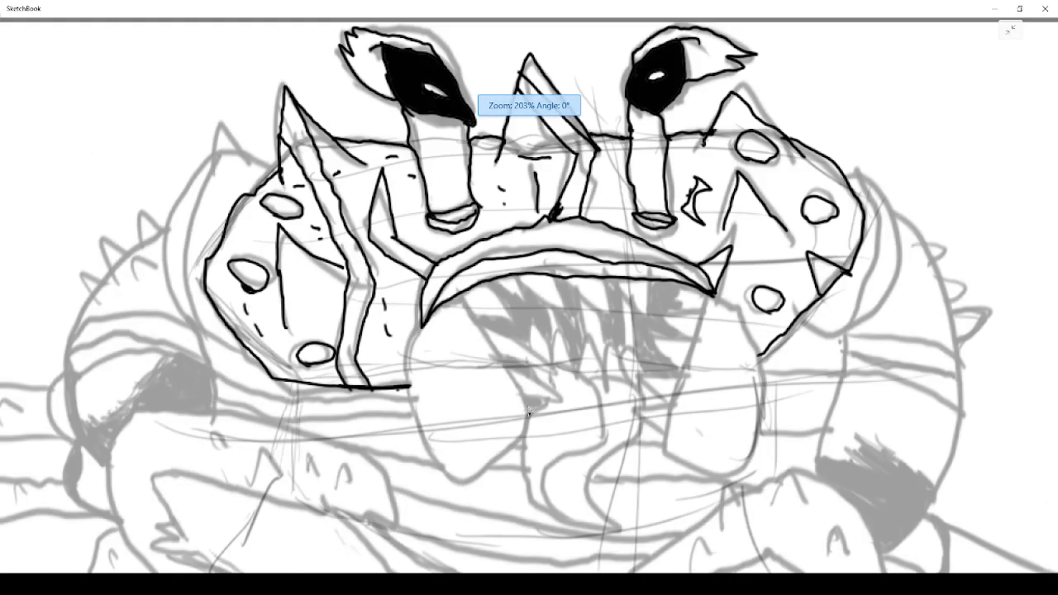
pyautogui.scroll(-1, 529, 412)
pyautogui.scroll(3, 524, 411)
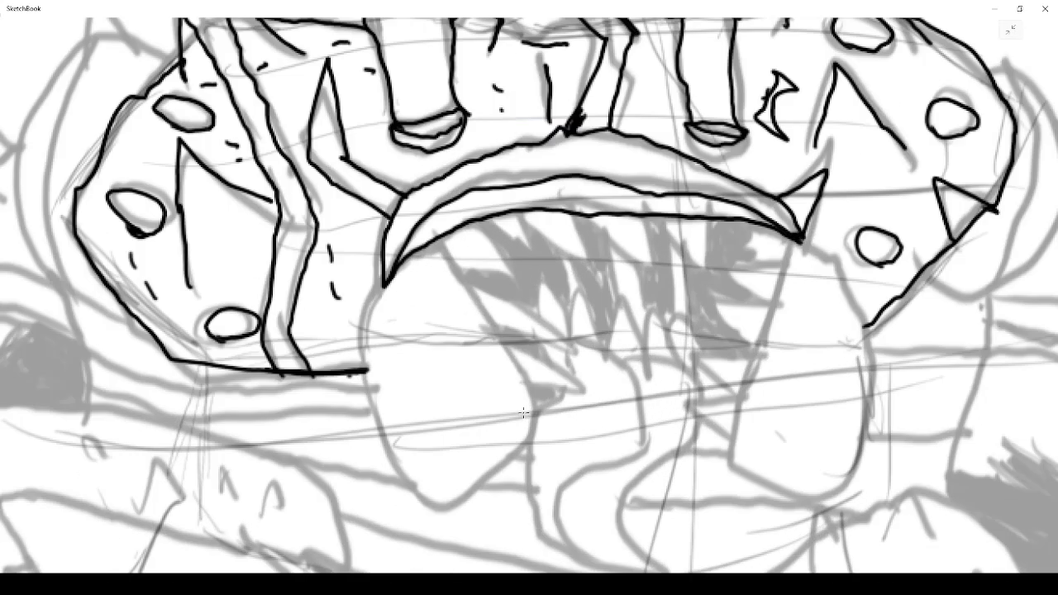
pyautogui.moveTo(386, 276)
pyautogui.mouseDown()
pyautogui.moveTo(368, 339)
pyautogui.moveTo(365, 412)
pyautogui.moveTo(421, 507)
pyautogui.moveTo(461, 501)
pyautogui.moveTo(522, 438)
pyautogui.moveTo(508, 361)
pyautogui.moveTo(471, 284)
pyautogui.moveTo(436, 242)
pyautogui.mouseUp()
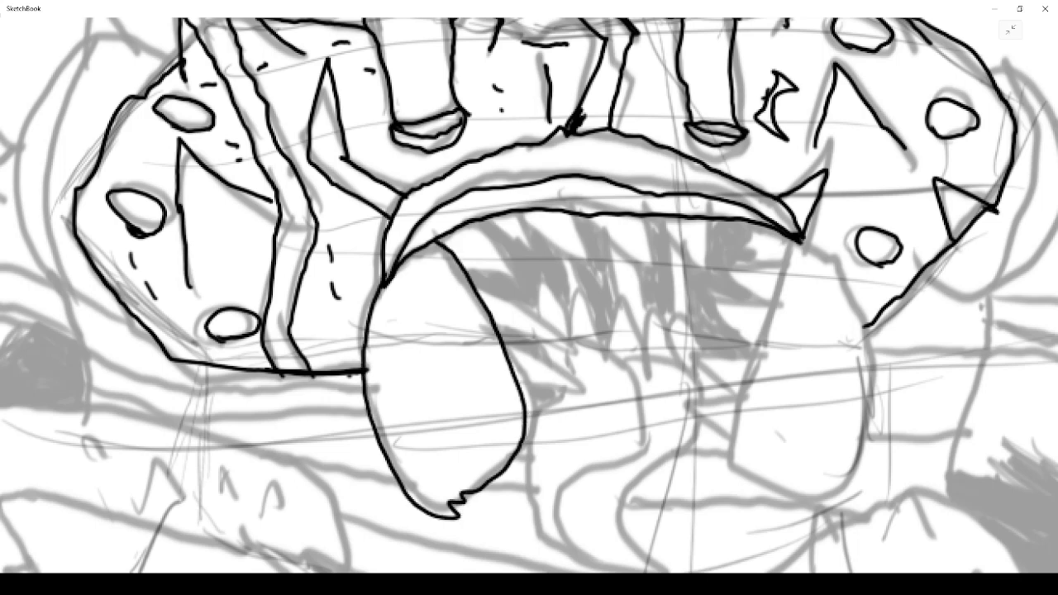
pyautogui.moveTo(798, 240)
pyautogui.mouseDown()
pyautogui.moveTo(750, 425)
pyautogui.moveTo(712, 466)
pyautogui.moveTo(761, 502)
pyautogui.moveTo(837, 508)
pyautogui.moveTo(866, 477)
pyautogui.moveTo(875, 418)
pyautogui.moveTo(856, 320)
pyautogui.moveTo(869, 312)
pyautogui.moveTo(859, 324)
pyautogui.moveTo(824, 257)
pyautogui.moveTo(799, 240)
pyautogui.mouseUp()
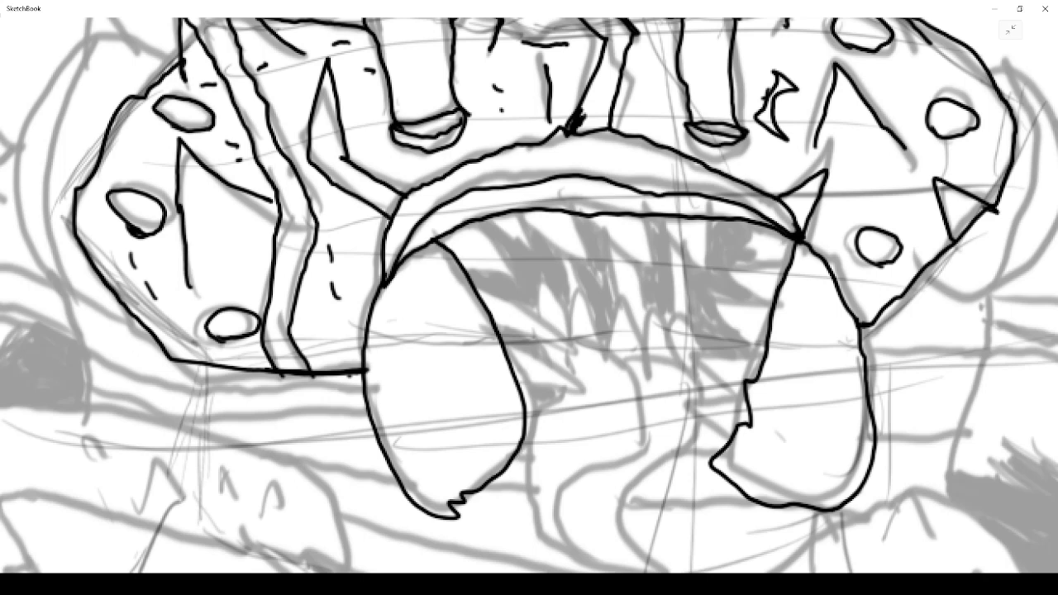
# Ink short horizontal lines along the inner edges of both mouth flaps and a longer lower mouth line from the right flap toward the tongue
pyautogui.moveTo(494, 480); pyautogui.dragTo(529, 477)
pyautogui.moveTo(699, 405); pyautogui.dragTo(752, 403)
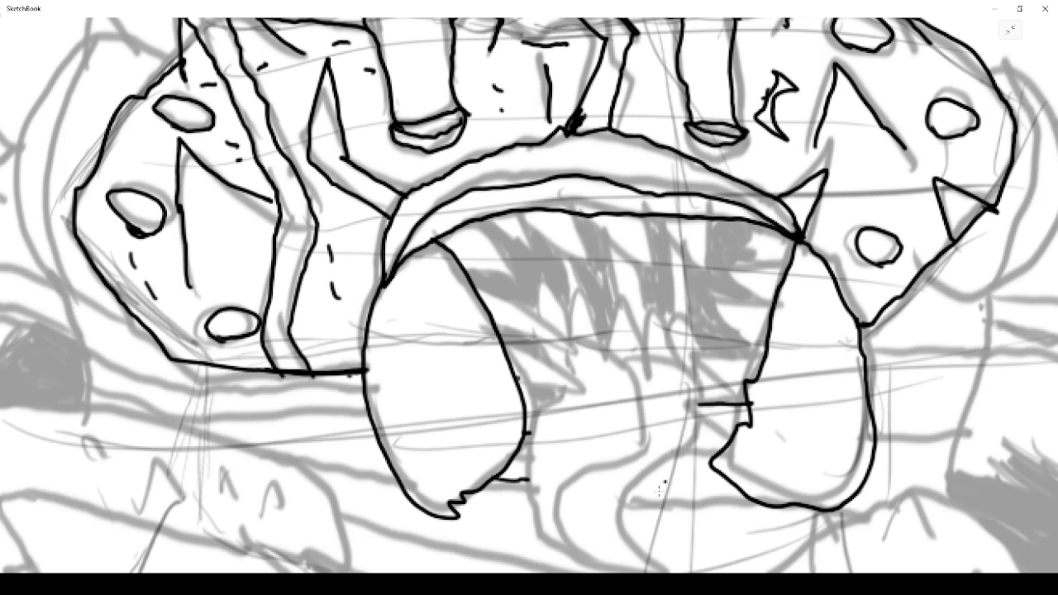
pyautogui.moveTo(629, 506); pyautogui.dragTo(748, 491)
pyautogui.moveTo(691, 445); pyautogui.dragTo(726, 444)
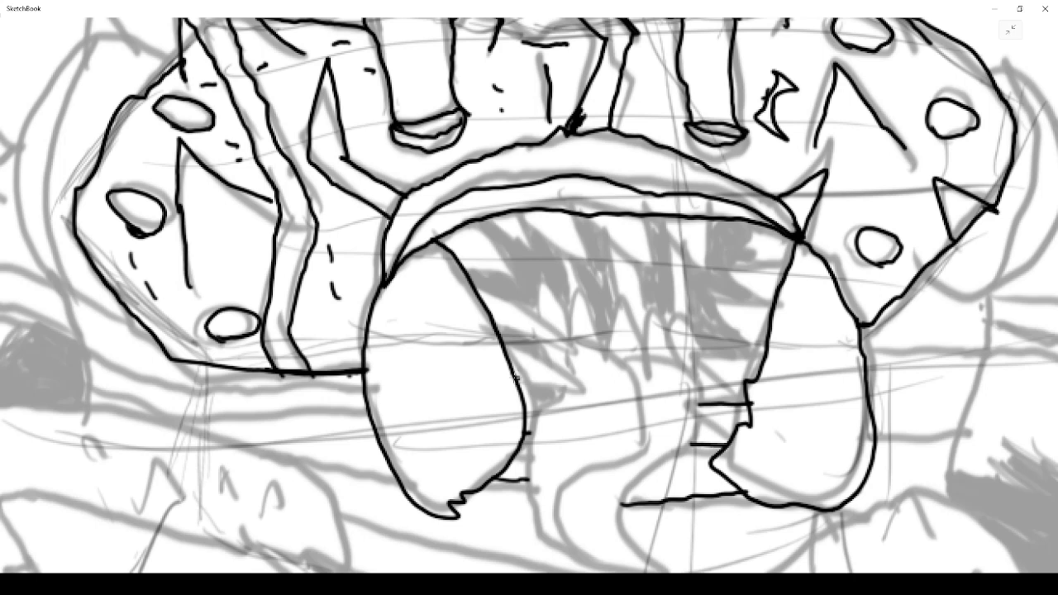
# Ink the pointed teeth along the upper lip and the longer fangs projecting inward from both mouth flaps, with short accent lines
pyautogui.moveTo(515, 378)
pyautogui.mouseDown()
pyautogui.moveTo(587, 396)
pyautogui.moveTo(519, 347)
pyautogui.moveTo(581, 364)
pyautogui.moveTo(514, 303)
pyautogui.moveTo(480, 289)
pyautogui.moveTo(519, 328)
pyautogui.mouseUp()
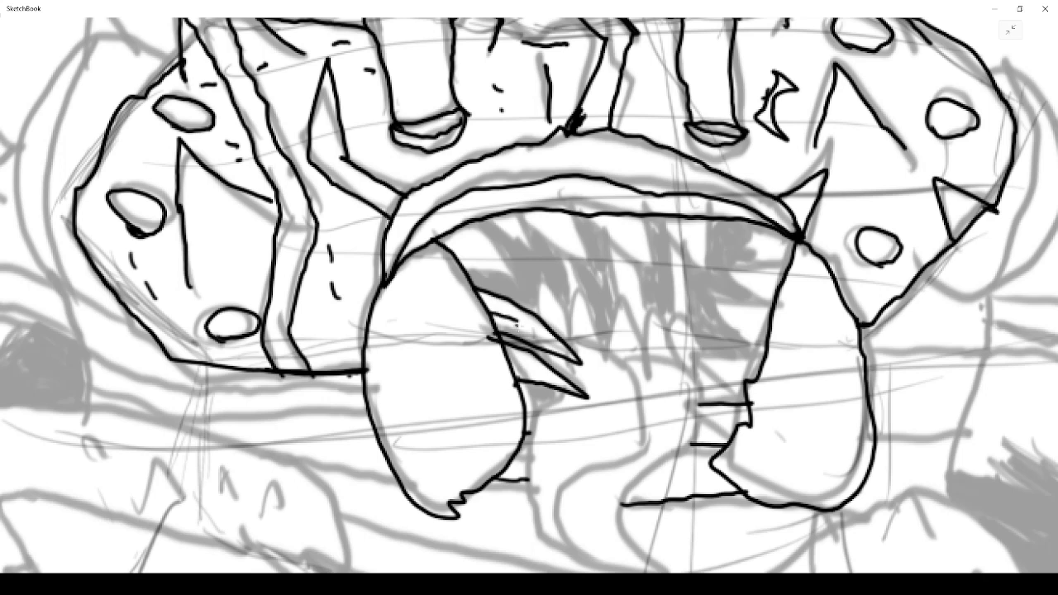
pyautogui.moveTo(510, 364); pyautogui.dragTo(528, 369)
pyautogui.moveTo(460, 260)
pyautogui.mouseDown()
pyautogui.moveTo(511, 266)
pyautogui.moveTo(456, 216)
pyautogui.moveTo(522, 269)
pyautogui.mouseUp()
pyautogui.moveTo(503, 216)
pyautogui.mouseDown()
pyautogui.moveTo(555, 267)
pyautogui.moveTo(535, 212)
pyautogui.moveTo(523, 219)
pyautogui.moveTo(606, 265)
pyautogui.moveTo(606, 216)
pyautogui.moveTo(584, 213)
pyautogui.moveTo(660, 261)
pyautogui.moveTo(672, 218)
pyautogui.moveTo(654, 225)
pyautogui.moveTo(641, 214)
pyautogui.moveTo(703, 251)
pyautogui.moveTo(724, 213)
pyautogui.moveTo(702, 208)
pyautogui.moveTo(752, 261)
pyautogui.moveTo(771, 228)
pyautogui.moveTo(762, 222)
pyautogui.mouseUp()
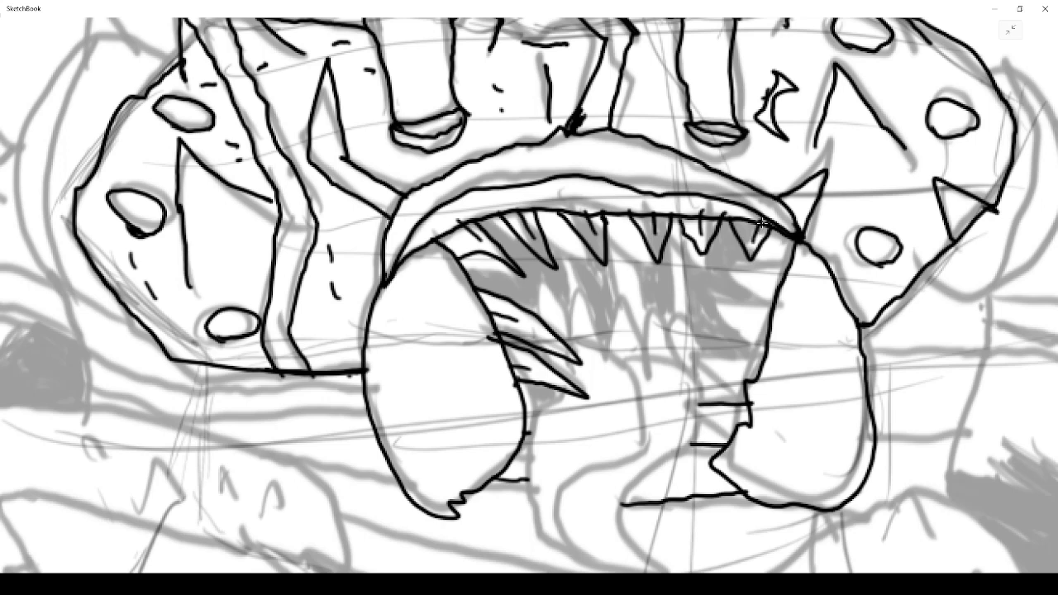
pyautogui.moveTo(785, 274)
pyautogui.mouseDown()
pyautogui.moveTo(763, 275)
pyautogui.moveTo(780, 238)
pyautogui.moveTo(779, 269)
pyautogui.mouseUp()
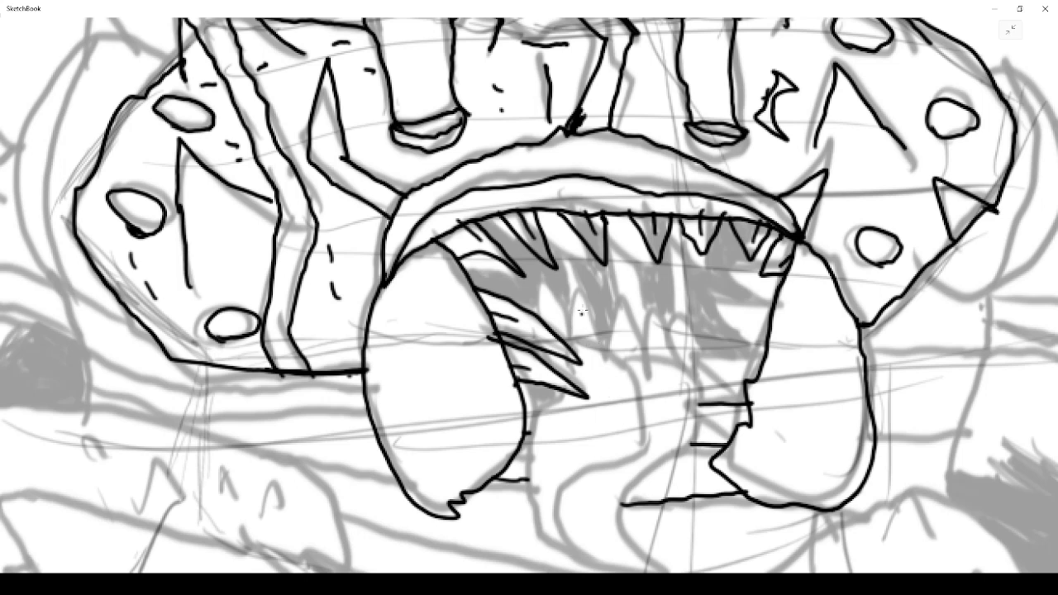
pyautogui.moveTo(748, 395)
pyautogui.mouseDown()
pyautogui.moveTo(698, 348)
pyautogui.moveTo(767, 361)
pyautogui.moveTo(735, 364)
pyautogui.moveTo(723, 286)
pyautogui.moveTo(783, 293)
pyautogui.moveTo(767, 317)
pyautogui.mouseUp()
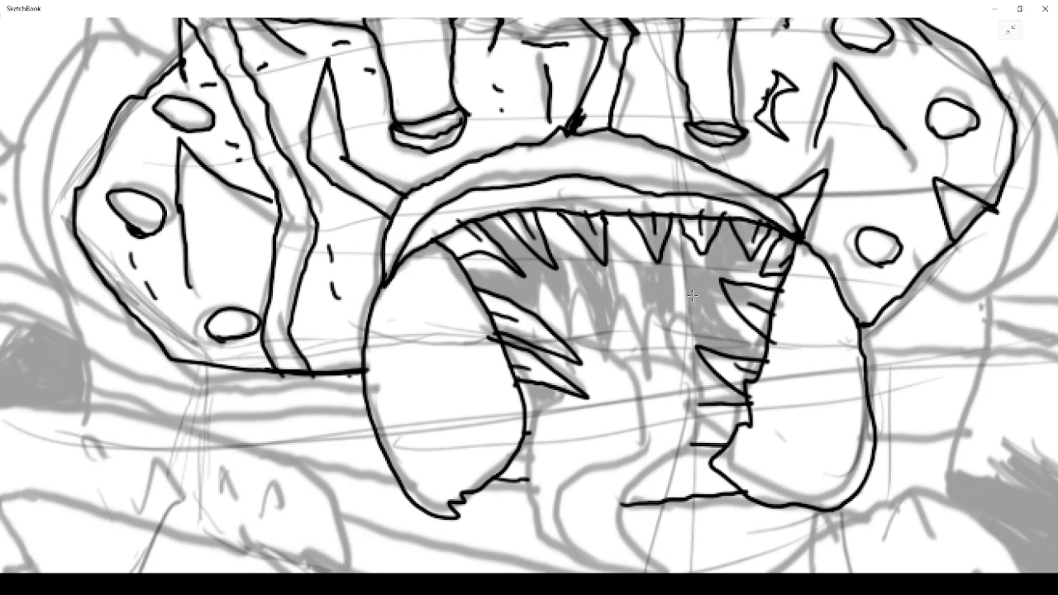
pyautogui.scroll(-5, 512, 417)
pyautogui.scroll(4, 508, 459)
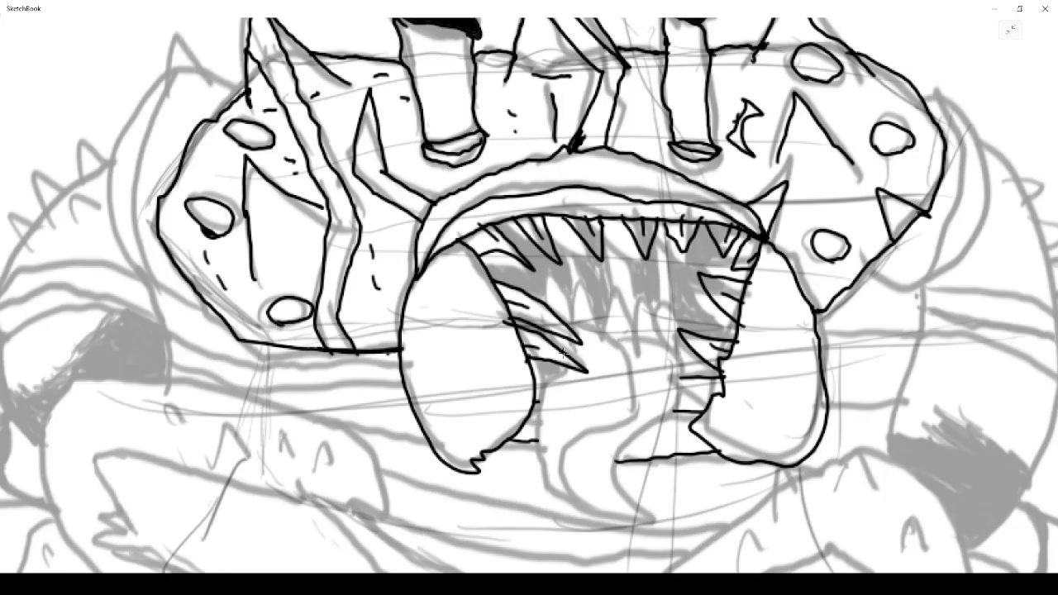
pyautogui.moveTo(540, 396)
pyautogui.mouseDown()
pyautogui.moveTo(539, 486)
pyautogui.moveTo(653, 525)
pyautogui.moveTo(633, 515)
pyautogui.moveTo(616, 461)
pyautogui.moveTo(639, 509)
pyautogui.mouseUp()
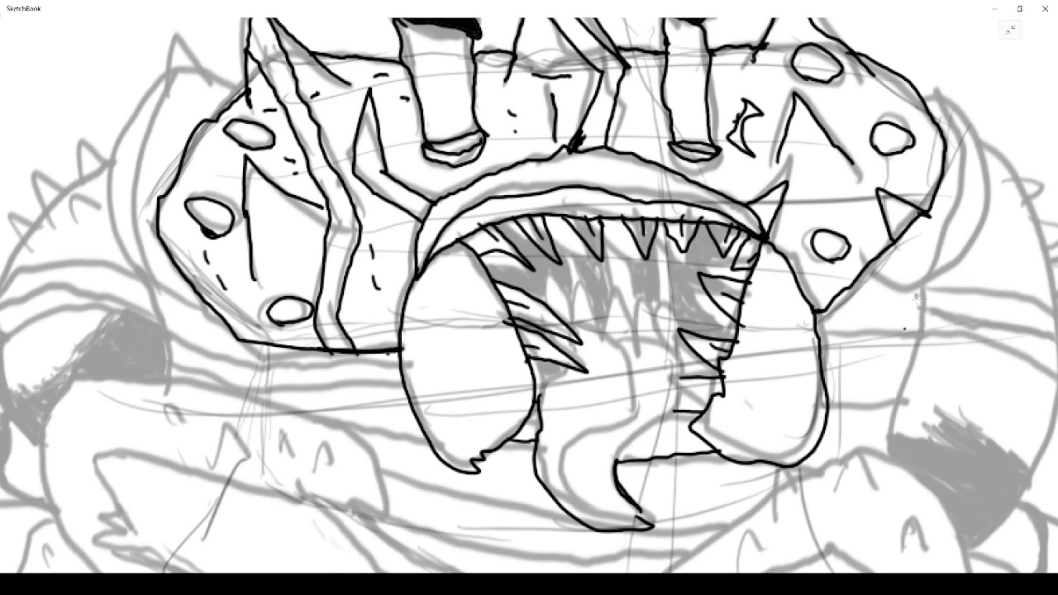
pyautogui.click(1014, 35)
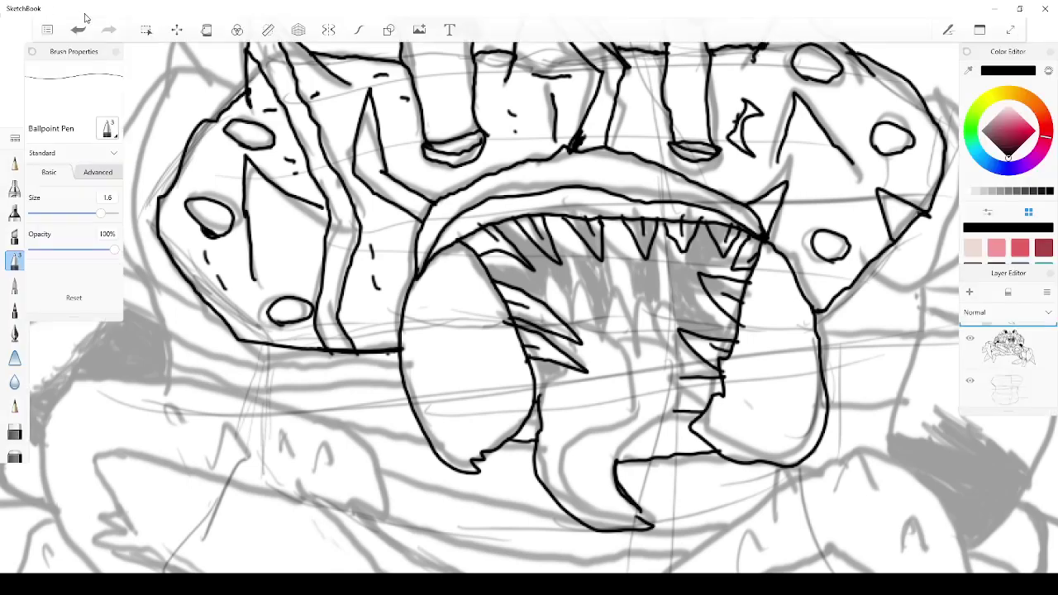
pyautogui.click(80, 35)
pyautogui.click(79, 34)
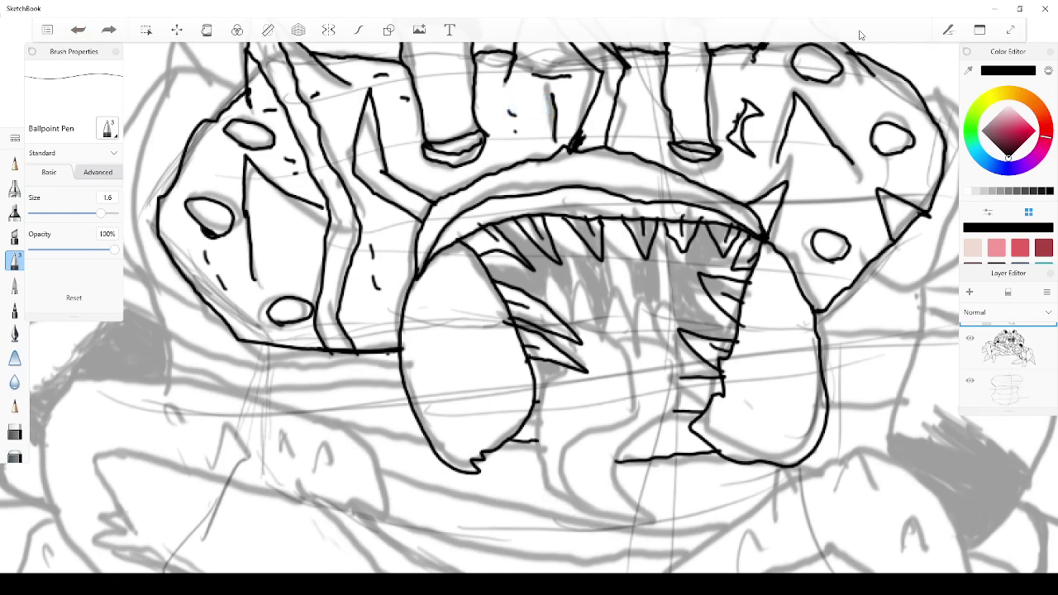
# Ink the tongue hanging between the mouth flaps, with its rounded top, inner fold line, and curved pointed tip
pyautogui.scroll(4, 849, 330)
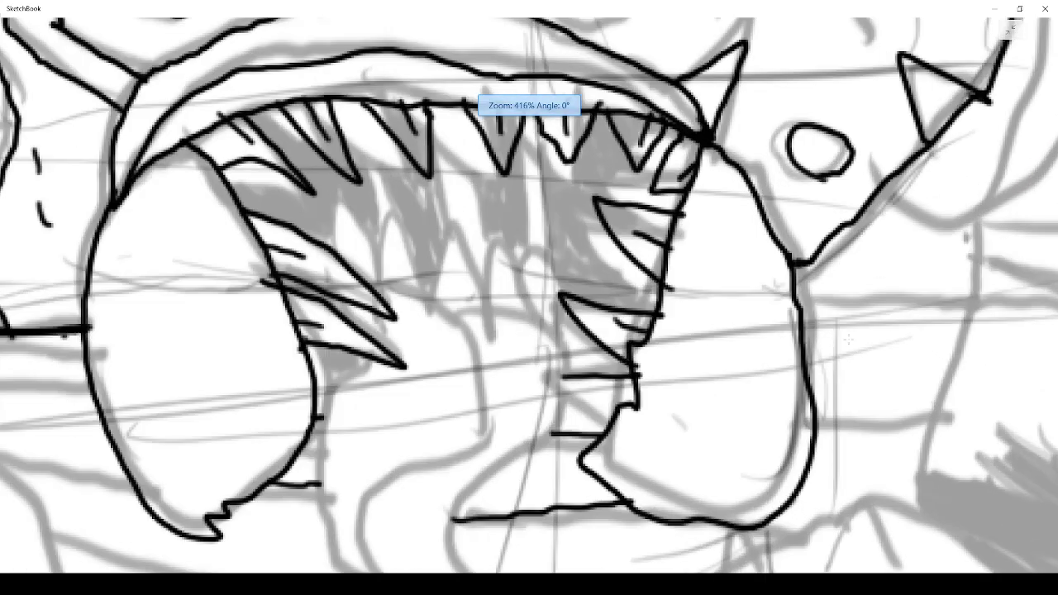
pyautogui.scroll(-4, 845, 336)
pyautogui.scroll(4, 627, 409)
pyautogui.scroll(-5, 1055, 410)
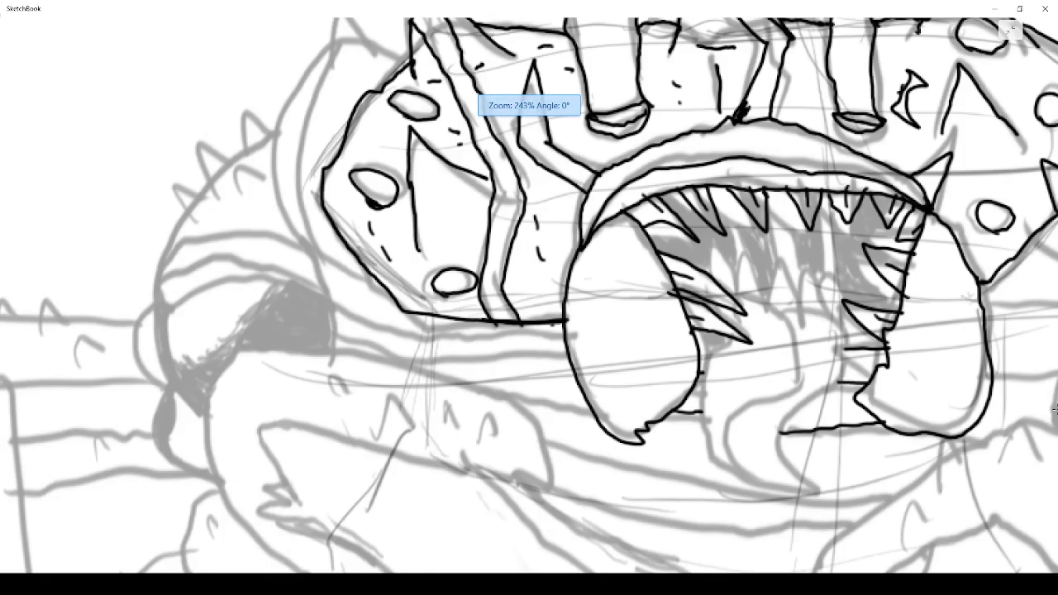
pyautogui.scroll(4, 1055, 409)
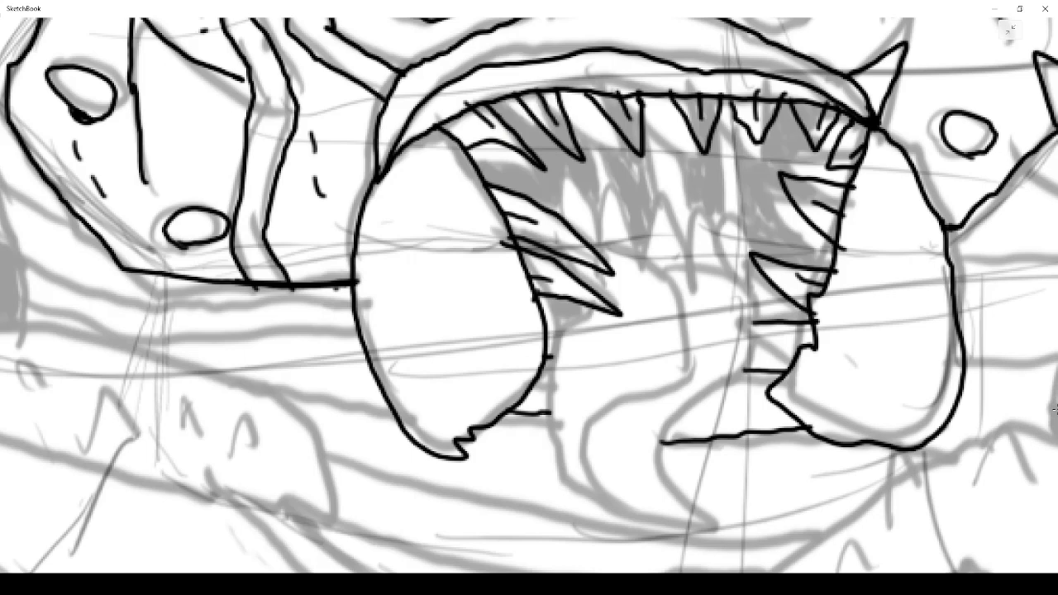
pyautogui.moveTo(566, 300)
pyautogui.mouseDown()
pyautogui.moveTo(549, 376)
pyautogui.moveTo(557, 451)
pyautogui.moveTo(671, 501)
pyautogui.mouseUp()
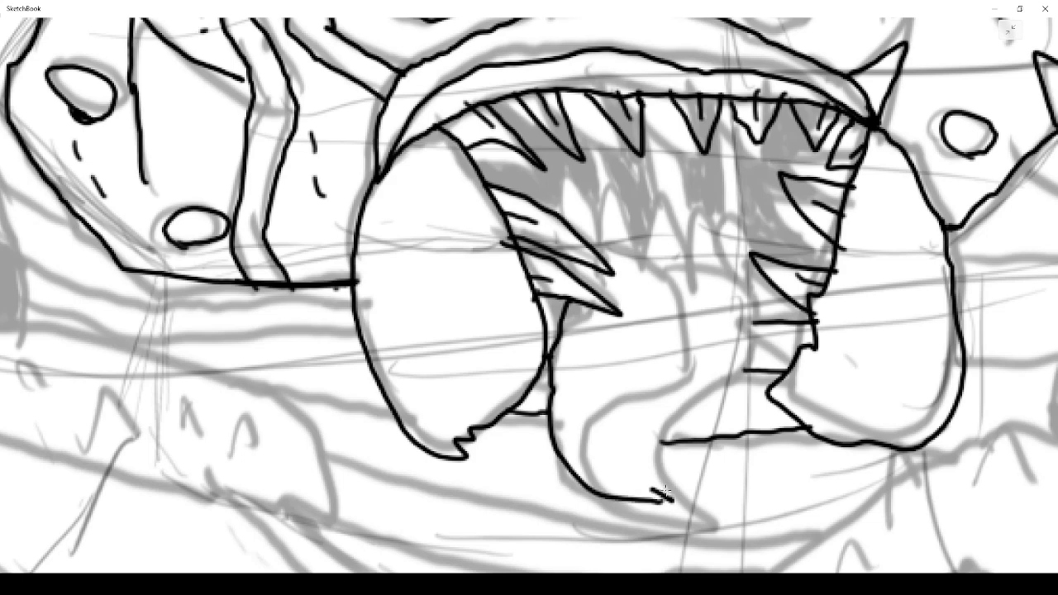
pyautogui.click(1008, 30)
pyautogui.click(71, 31)
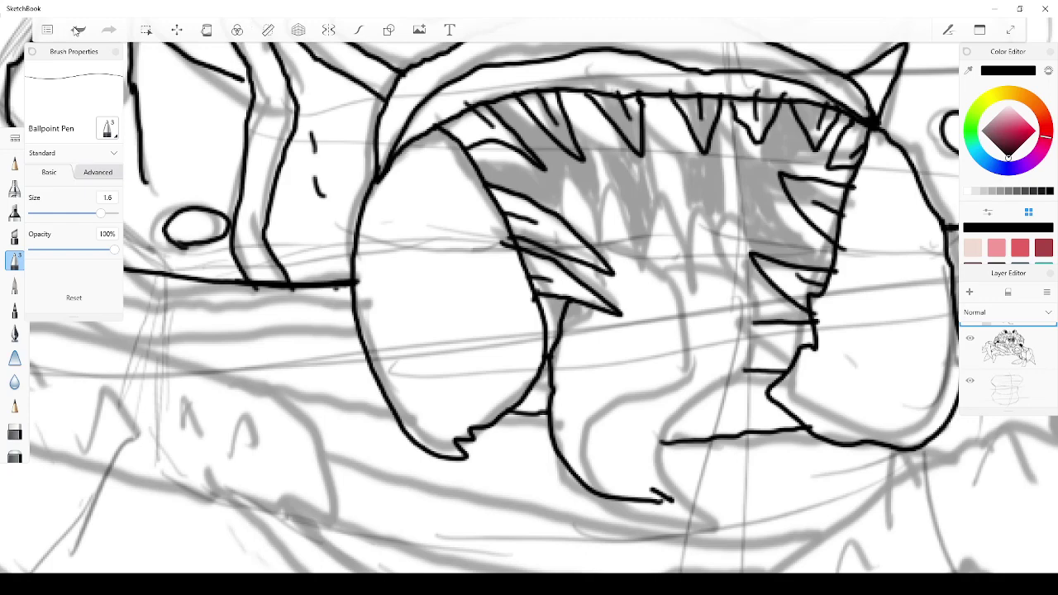
pyautogui.scroll(-3, 450, 309)
pyautogui.scroll(3, 632, 512)
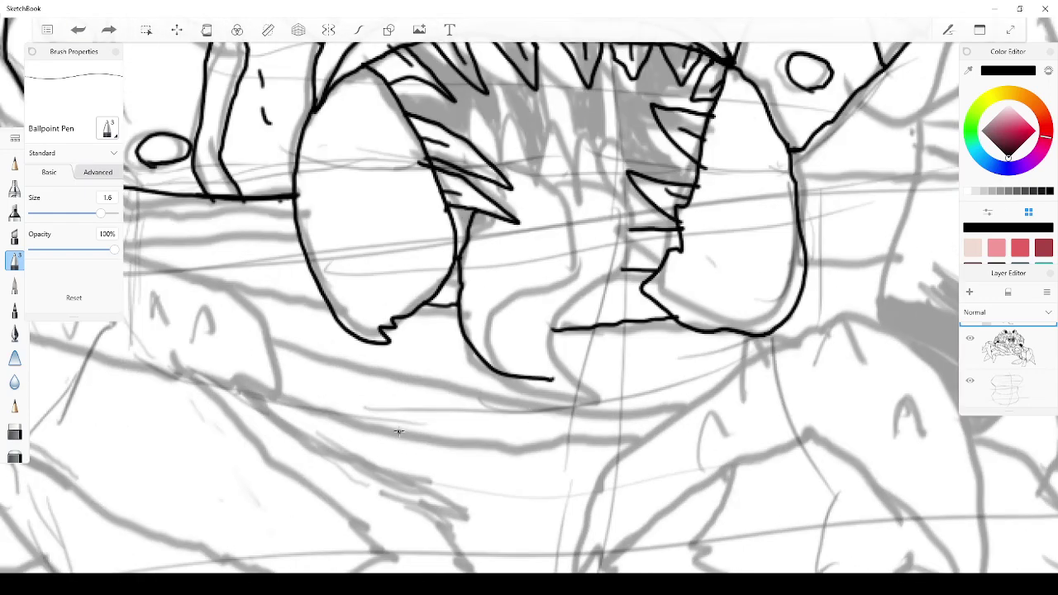
pyautogui.moveTo(547, 380)
pyautogui.mouseDown()
pyautogui.moveTo(595, 382)
pyautogui.moveTo(552, 332)
pyautogui.moveTo(589, 274)
pyautogui.moveTo(626, 270)
pyautogui.moveTo(632, 246)
pyautogui.moveTo(603, 193)
pyautogui.moveTo(571, 184)
pyautogui.moveTo(501, 209)
pyautogui.moveTo(539, 208)
pyautogui.moveTo(511, 295)
pyautogui.moveTo(527, 357)
pyautogui.moveTo(567, 380)
pyautogui.mouseUp()
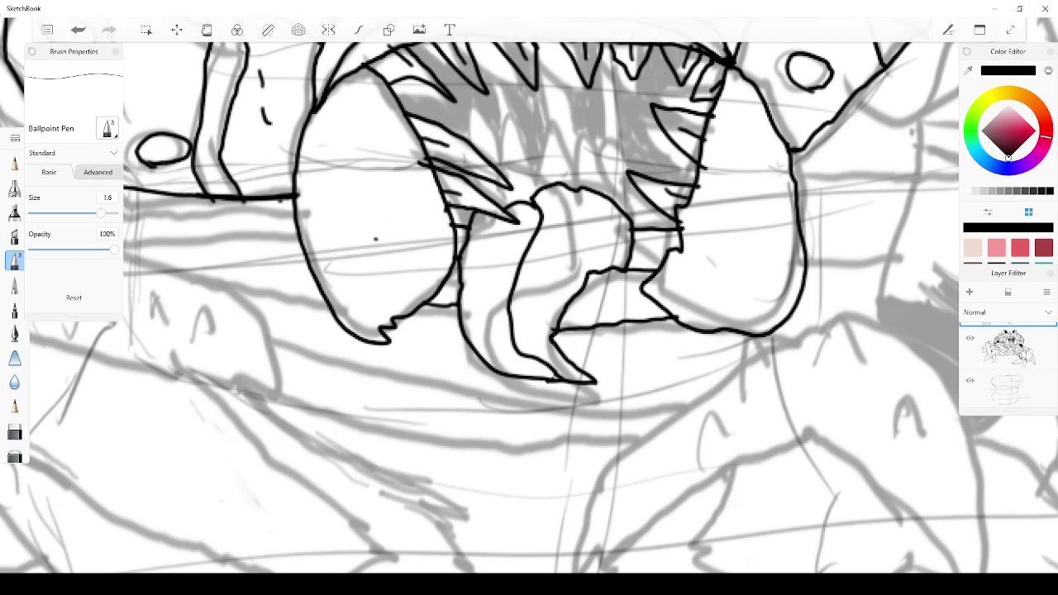
# Ink three small curved bump marks on each of the two mouth flaps
pyautogui.moveTo(375, 239); pyautogui.dragTo(381, 208)
pyautogui.moveTo(316, 261); pyautogui.dragTo(331, 229)
pyautogui.moveTo(333, 174); pyautogui.dragTo(358, 167)
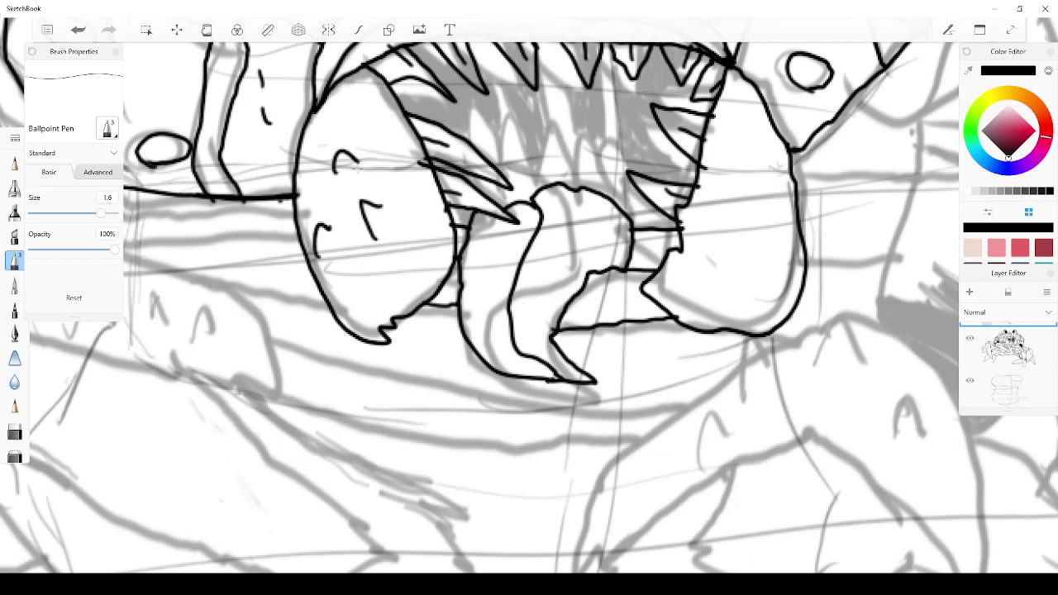
pyautogui.moveTo(708, 266); pyautogui.dragTo(736, 282)
pyautogui.moveTo(754, 205); pyautogui.dragTo(760, 218)
pyautogui.moveTo(726, 176); pyautogui.dragTo(749, 176)
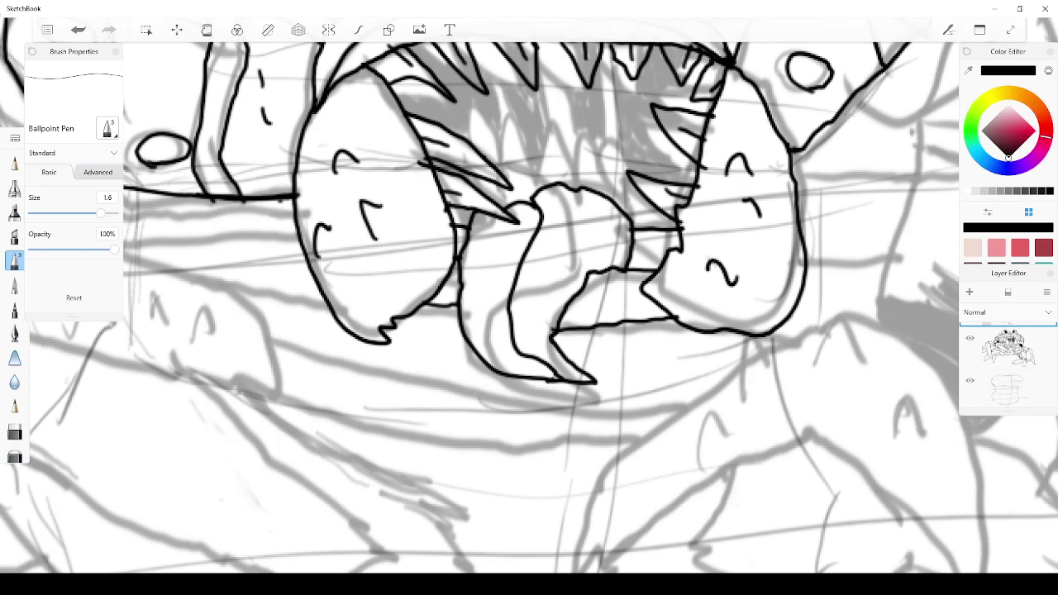
# Ink the row of pointed lower teeth rising behind the tongue, with short accent lines inside them
pyautogui.moveTo(483, 157); pyautogui.dragTo(489, 128)
pyautogui.moveTo(494, 132)
pyautogui.mouseDown()
pyautogui.moveTo(529, 201)
pyautogui.moveTo(533, 170)
pyautogui.moveTo(562, 197)
pyautogui.moveTo(606, 188)
pyautogui.moveTo(610, 168)
pyautogui.moveTo(644, 226)
pyautogui.mouseUp()
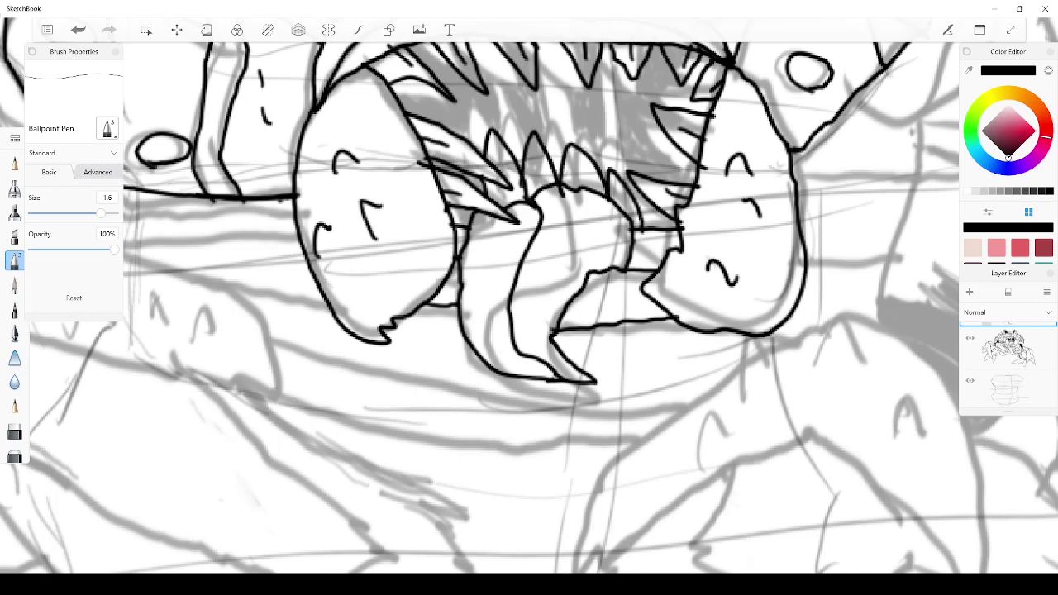
pyautogui.moveTo(577, 187); pyautogui.dragTo(574, 172)
pyautogui.moveTo(625, 213); pyautogui.dragTo(618, 196)
# Ink five irregular oval spots of different sizes around the bump marks on the left mouth flap
pyautogui.moveTo(390, 274)
pyautogui.mouseDown()
pyautogui.moveTo(444, 265)
pyautogui.moveTo(385, 272)
pyautogui.mouseUp()
pyautogui.moveTo(379, 168)
pyautogui.mouseDown()
pyautogui.moveTo(396, 157)
pyautogui.moveTo(390, 182)
pyautogui.moveTo(378, 165)
pyautogui.mouseUp()
pyautogui.moveTo(313, 182)
pyautogui.mouseDown()
pyautogui.moveTo(324, 180)
pyautogui.moveTo(316, 191)
pyautogui.moveTo(315, 177)
pyautogui.mouseUp()
pyautogui.moveTo(335, 119)
pyautogui.mouseDown()
pyautogui.moveTo(365, 122)
pyautogui.moveTo(336, 124)
pyautogui.mouseUp()
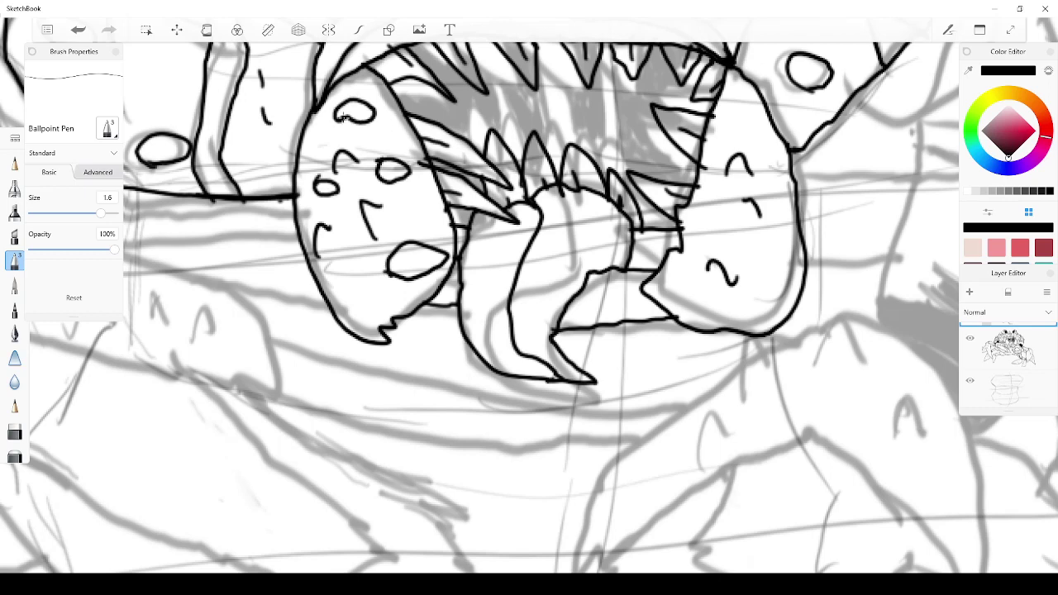
pyautogui.moveTo(334, 274)
pyautogui.mouseDown()
pyautogui.moveTo(368, 285)
pyautogui.moveTo(334, 271)
pyautogui.mouseUp()
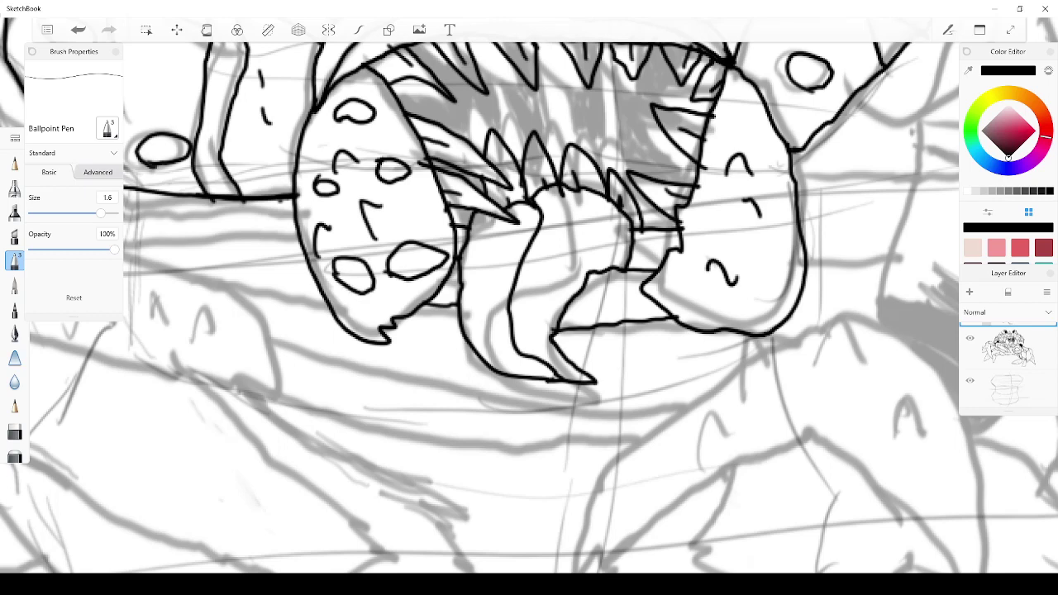
# Ink five irregular oval spots of different sizes around the bump marks on the right mouth flap
pyautogui.moveTo(760, 274)
pyautogui.mouseDown()
pyautogui.moveTo(792, 297)
pyautogui.moveTo(758, 276)
pyautogui.mouseUp()
pyautogui.moveTo(716, 233)
pyautogui.mouseDown()
pyautogui.moveTo(746, 236)
pyautogui.moveTo(715, 234)
pyautogui.mouseUp()
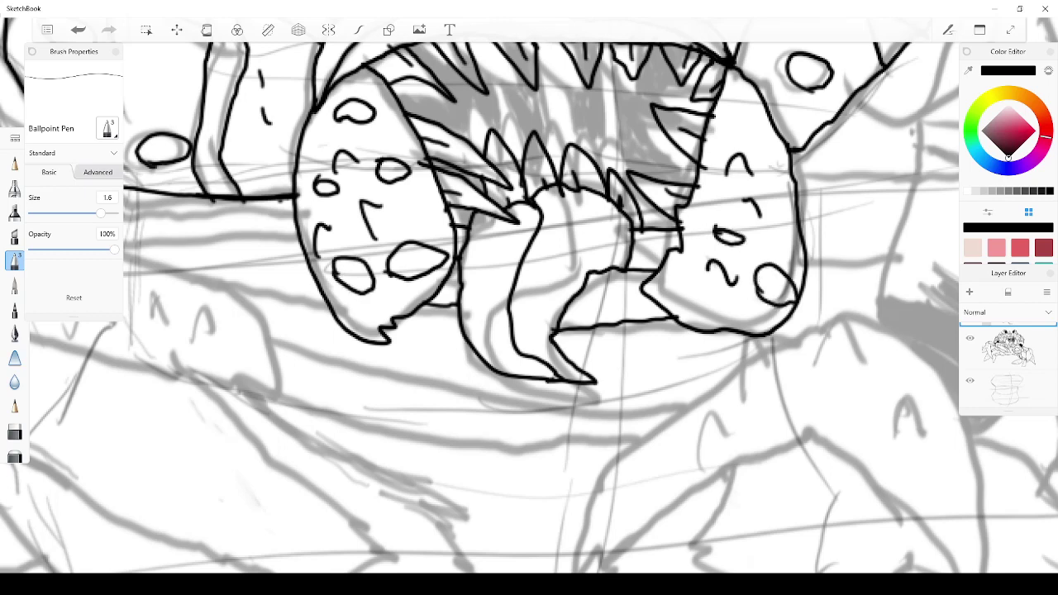
pyautogui.moveTo(785, 248)
pyautogui.mouseDown()
pyautogui.moveTo(776, 232)
pyautogui.moveTo(792, 244)
pyautogui.mouseUp()
pyautogui.moveTo(694, 284)
pyautogui.mouseDown()
pyautogui.moveTo(674, 294)
pyautogui.moveTo(696, 285)
pyautogui.mouseUp()
pyautogui.moveTo(734, 132)
pyautogui.mouseDown()
pyautogui.moveTo(757, 111)
pyautogui.moveTo(749, 136)
pyautogui.moveTo(735, 139)
pyautogui.mouseUp()
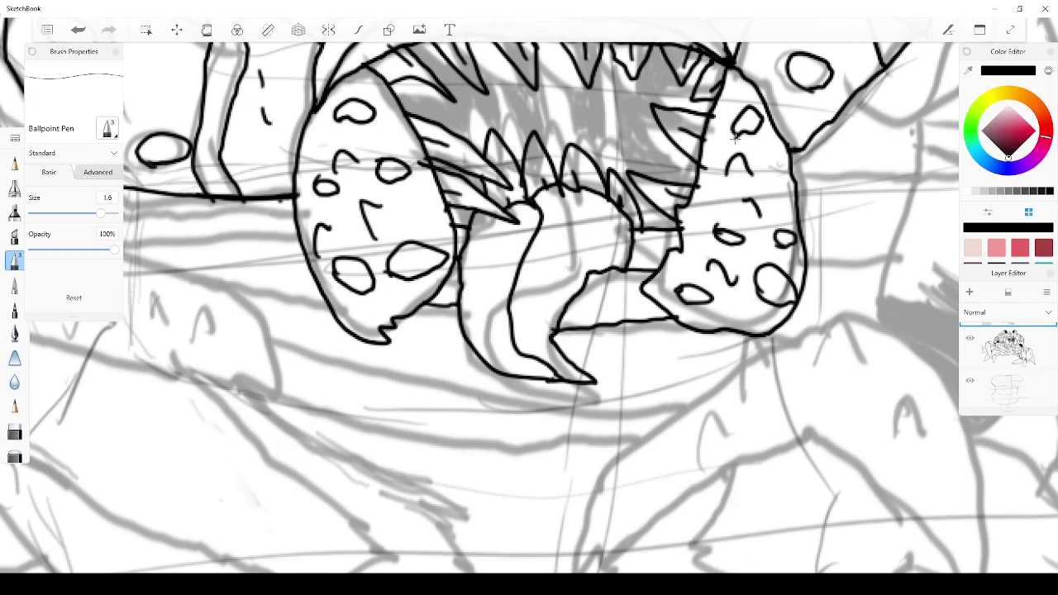
# Ink thin vertical strands stretching between the upper and lower teeth, plus a narrow oval between the strands
pyautogui.moveTo(507, 149)
pyautogui.mouseDown()
pyautogui.moveTo(514, 82)
pyautogui.moveTo(512, 147)
pyautogui.moveTo(524, 128)
pyautogui.moveTo(543, 136)
pyautogui.moveTo(539, 81)
pyautogui.moveTo(550, 158)
pyautogui.mouseUp()
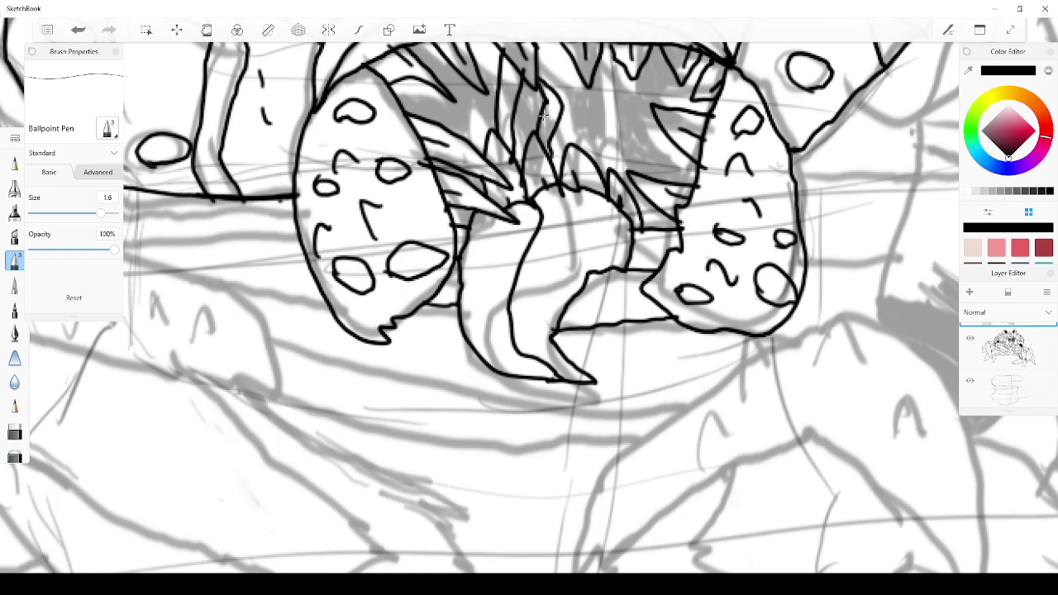
pyautogui.click(84, 36)
pyautogui.click(83, 36)
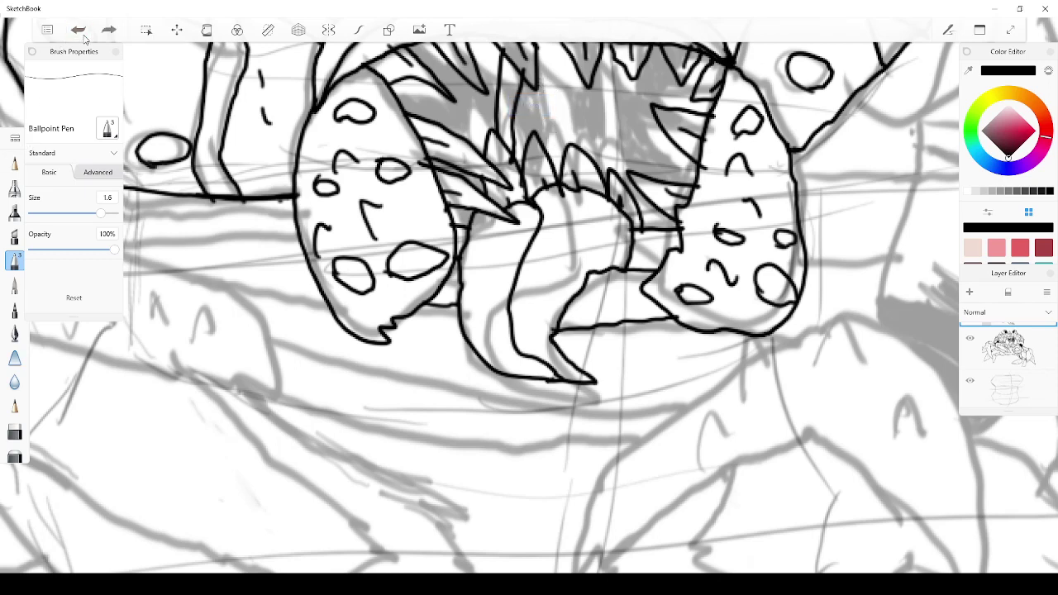
pyautogui.moveTo(583, 157)
pyautogui.mouseDown()
pyautogui.moveTo(590, 80)
pyautogui.moveTo(596, 160)
pyautogui.mouseUp()
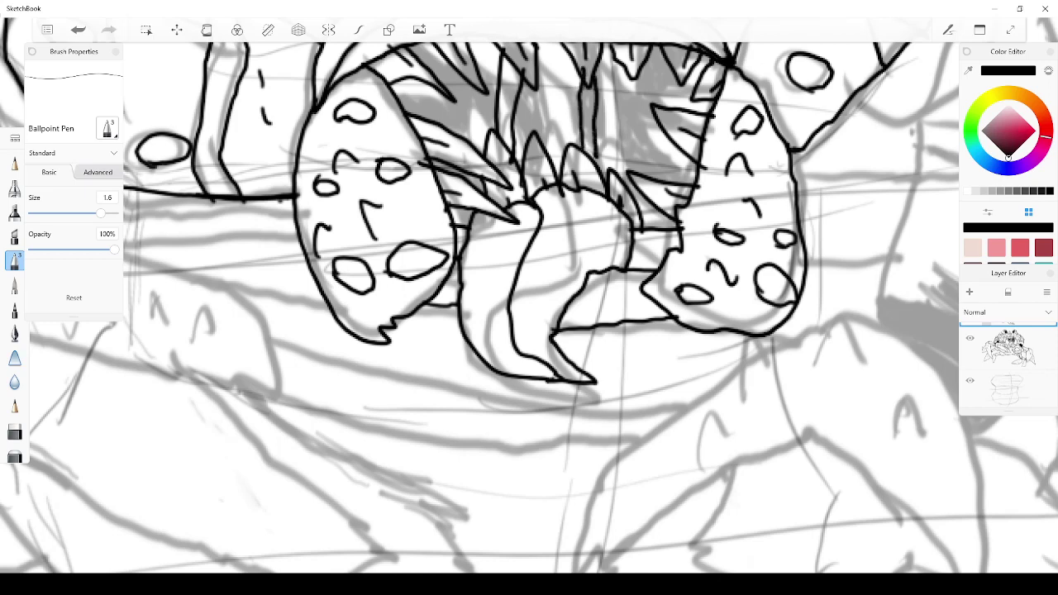
pyautogui.moveTo(554, 123)
pyautogui.mouseDown()
pyautogui.moveTo(560, 90)
pyautogui.moveTo(550, 118)
pyautogui.mouseUp()
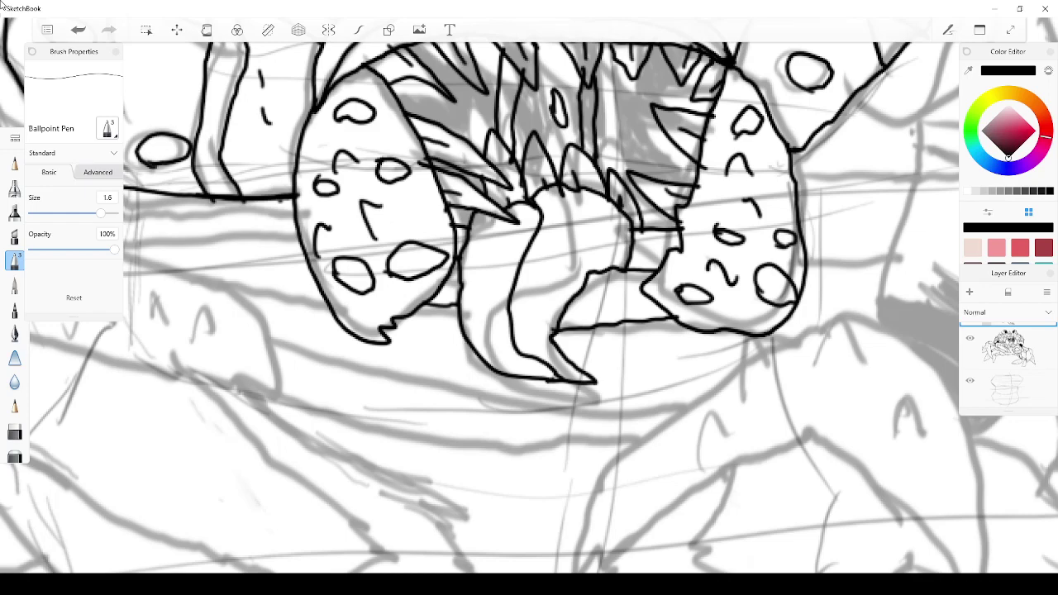
# Flood-fill the dark gaps inside the mouth between the teeth, fangs, and strands with solid black
pyautogui.click(207, 30)
pyautogui.click(480, 128)
pyautogui.scroll(-2, 480, 128)
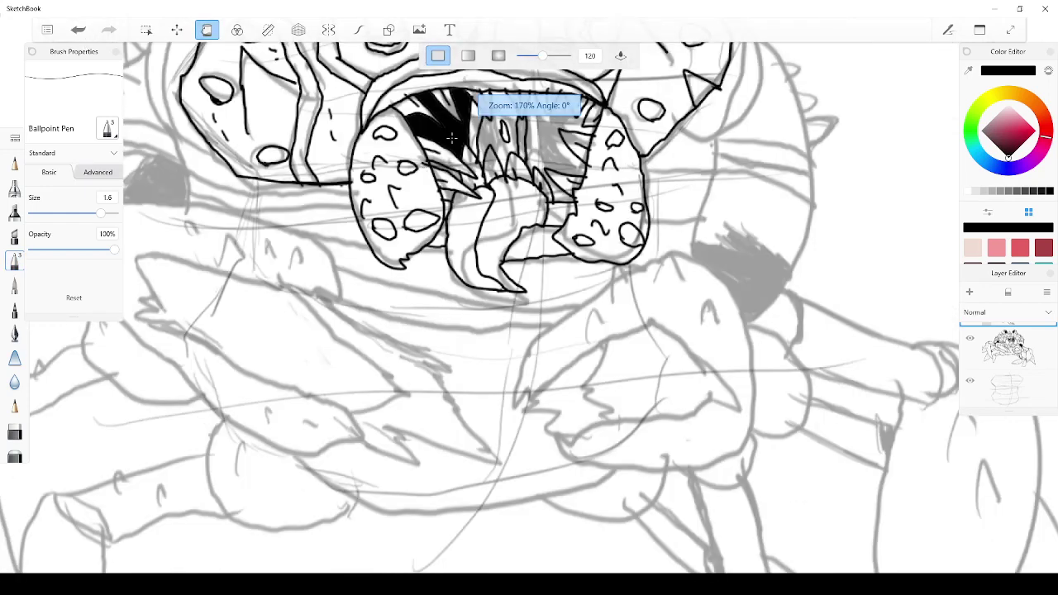
pyautogui.scroll(5, 364, 304)
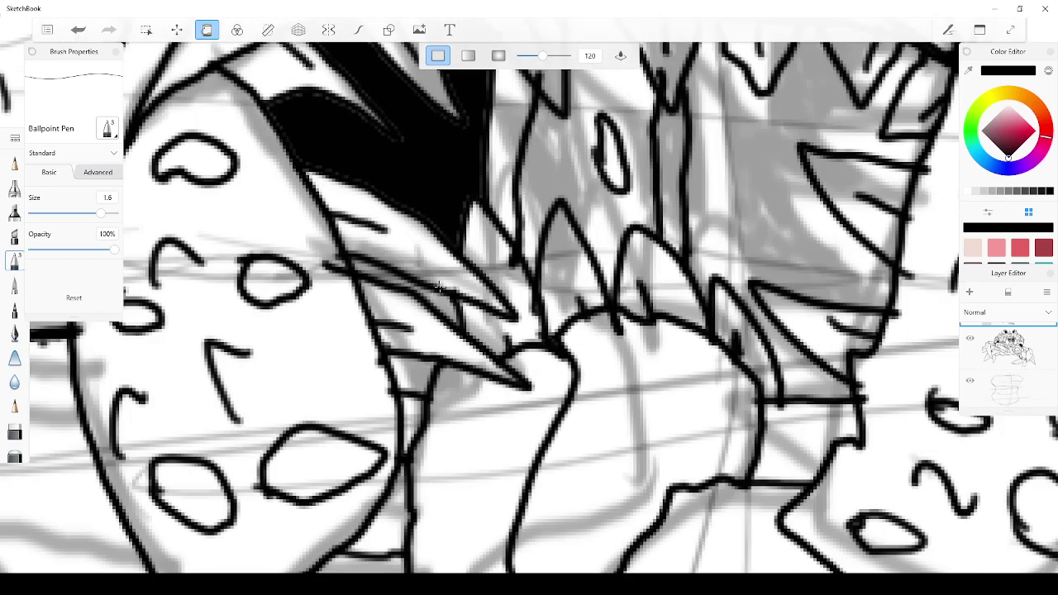
pyautogui.click(439, 295)
pyautogui.click(421, 357)
pyautogui.scroll(-5, 421, 357)
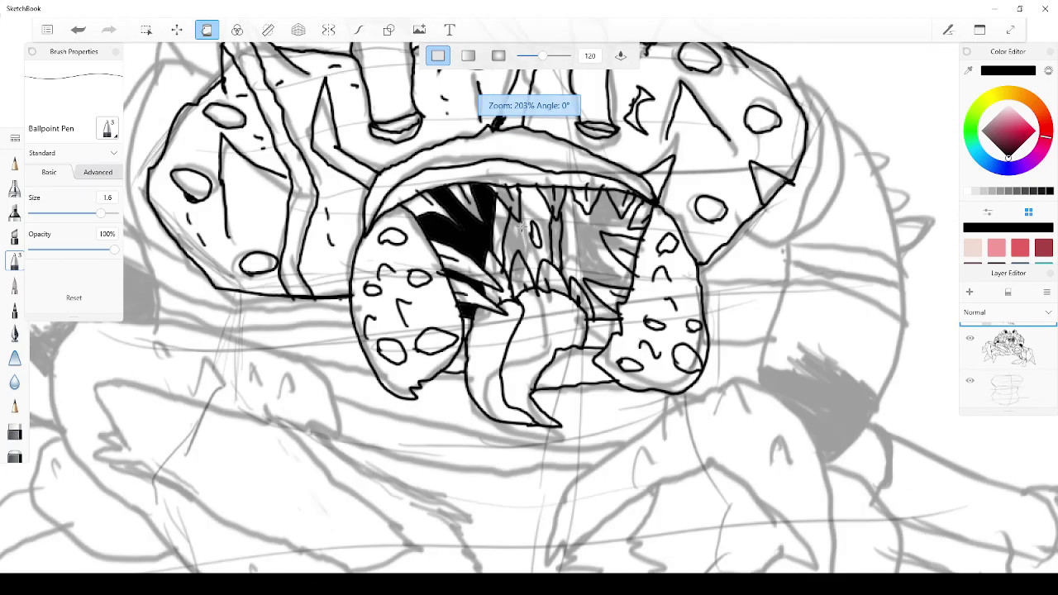
pyautogui.click(537, 240)
pyautogui.click(598, 248)
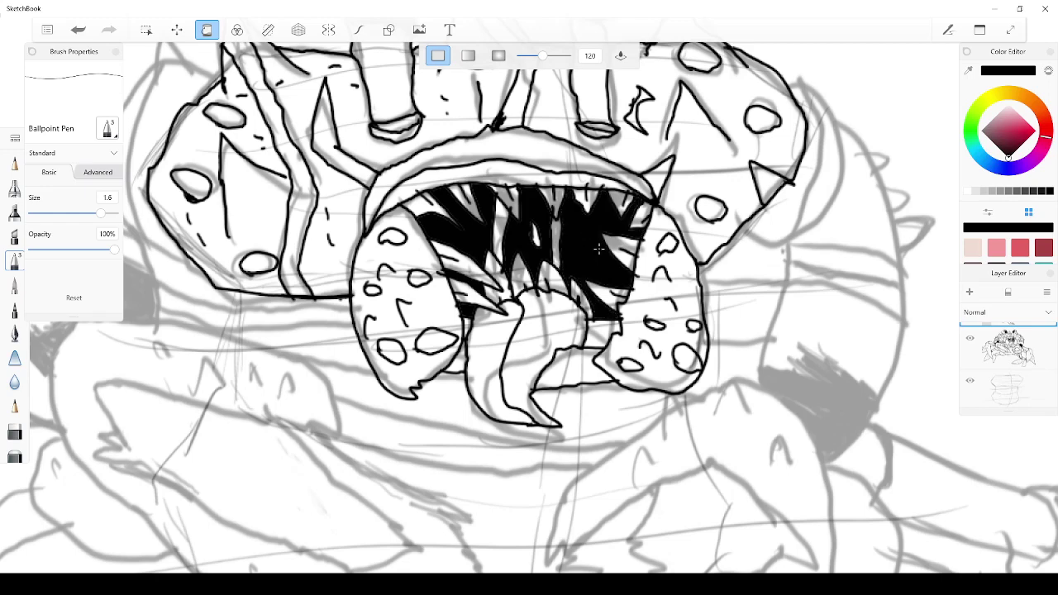
pyautogui.click(207, 30)
# Select the detailed crab sketch layer beneath the line art
pyautogui.scroll(-3, 277, 171)
pyautogui.scroll(-5, 297, 35)
pyautogui.scroll(5, 262, 52)
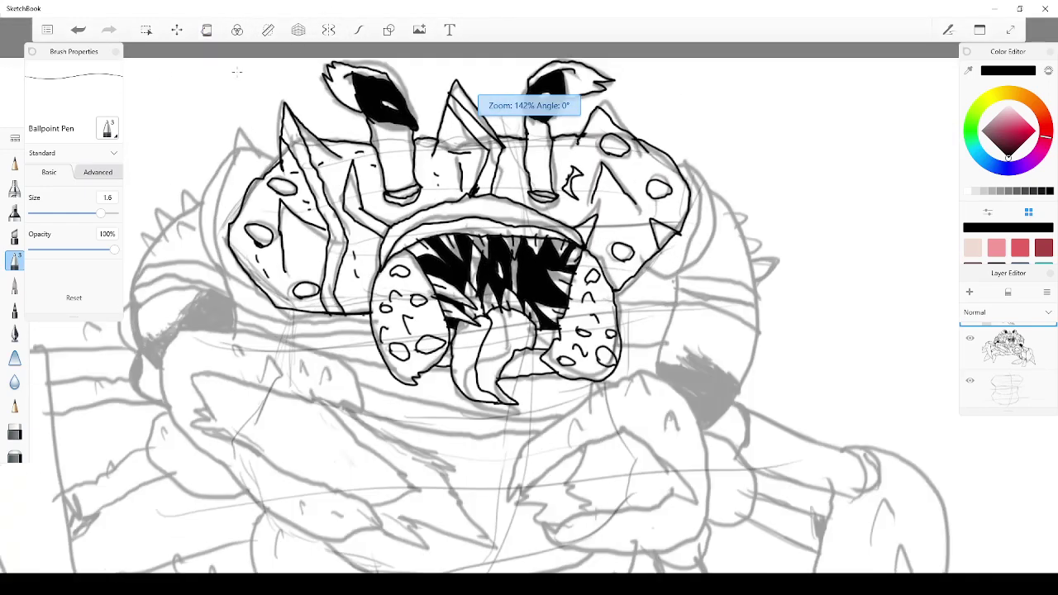
pyautogui.click(1026, 361)
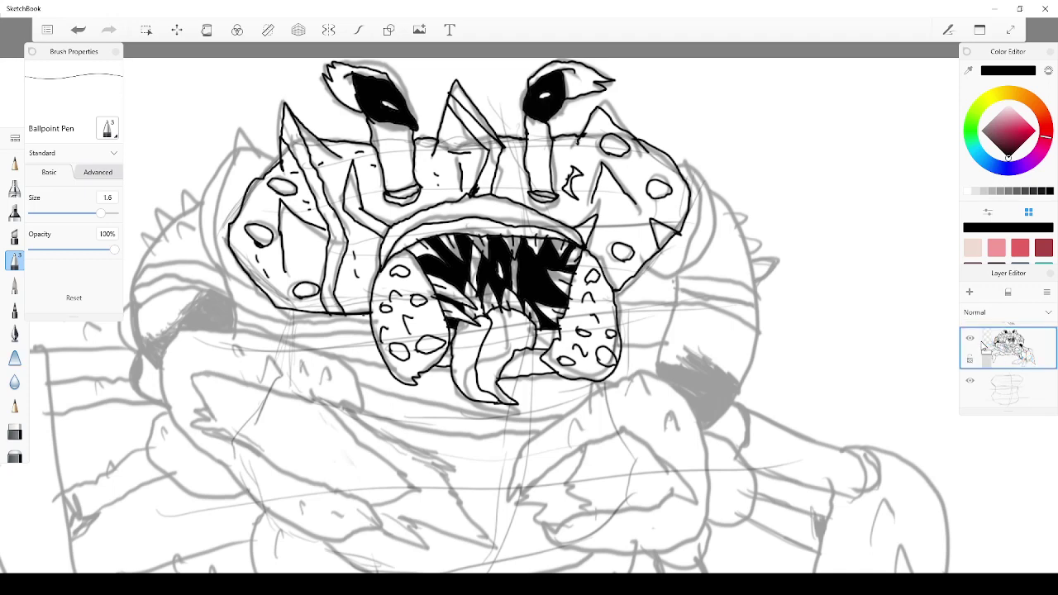
pyautogui.moveTo(985, 348); pyautogui.dragTo(988, 358)
pyautogui.scroll(1, 1008, 361)
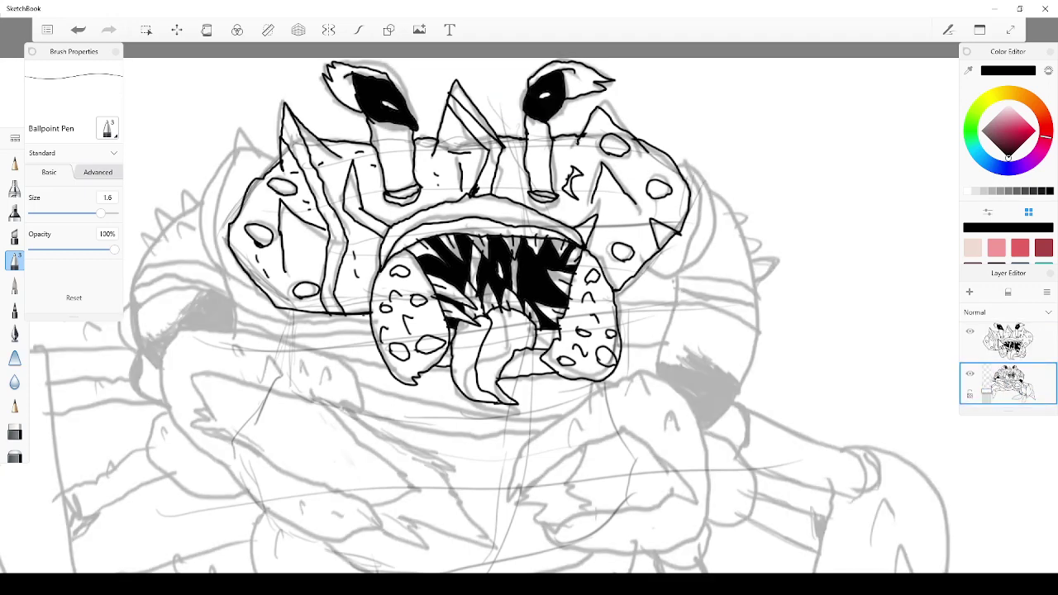
# Make the line art layer above the detailed crab sketch the active layer
pyautogui.click(1017, 342)
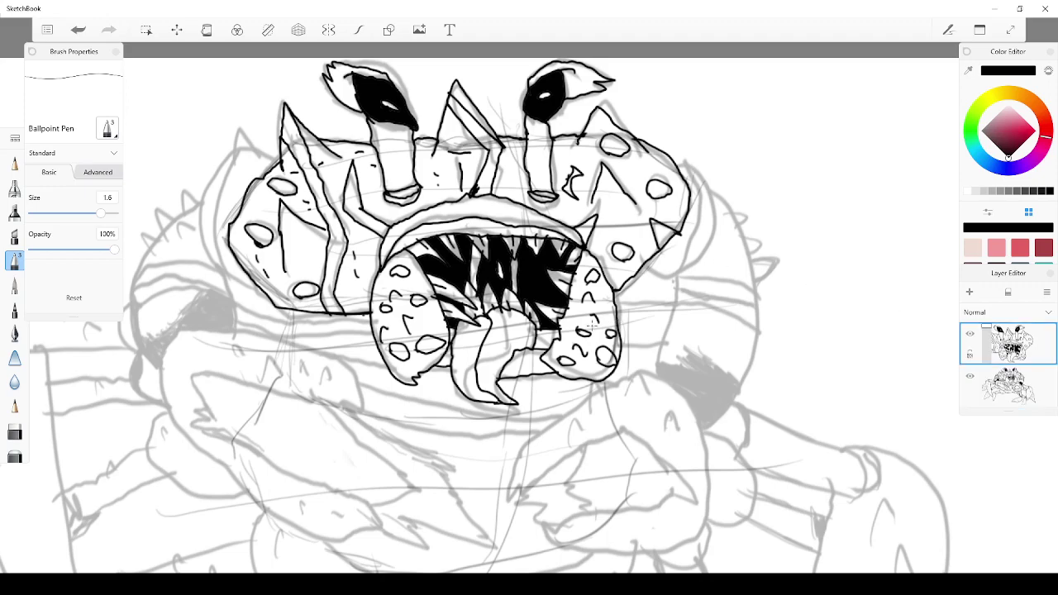
# Examine the inked head and mouth against the uninked body, claws and legs, both close up and across the whole canvas
pyautogui.scroll(-1, 591, 325)
pyautogui.scroll(1, 579, 326)
pyautogui.scroll(-5, 579, 327)
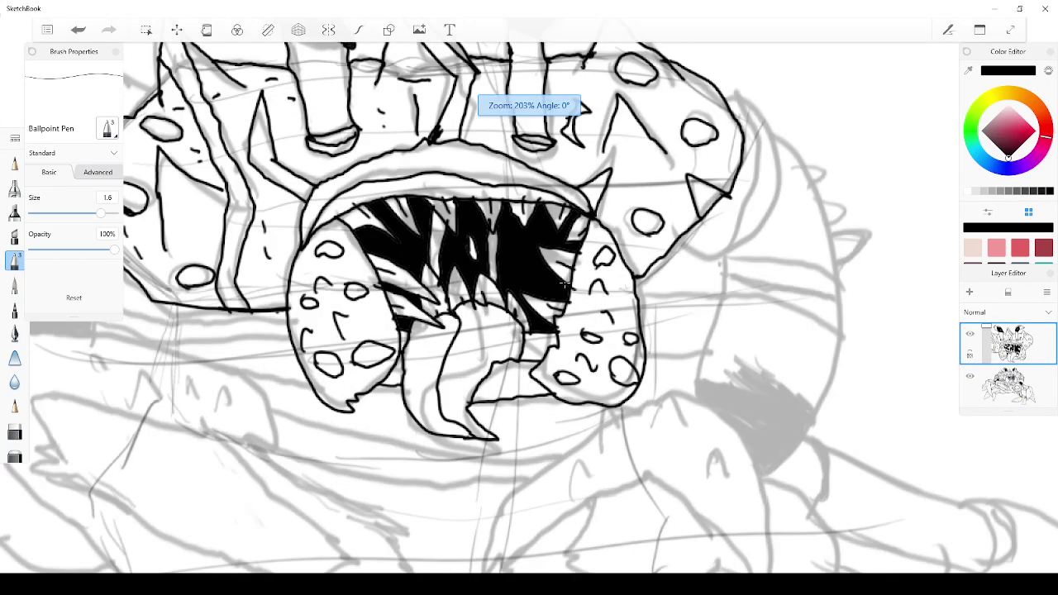
pyautogui.scroll(6, 198, 56)
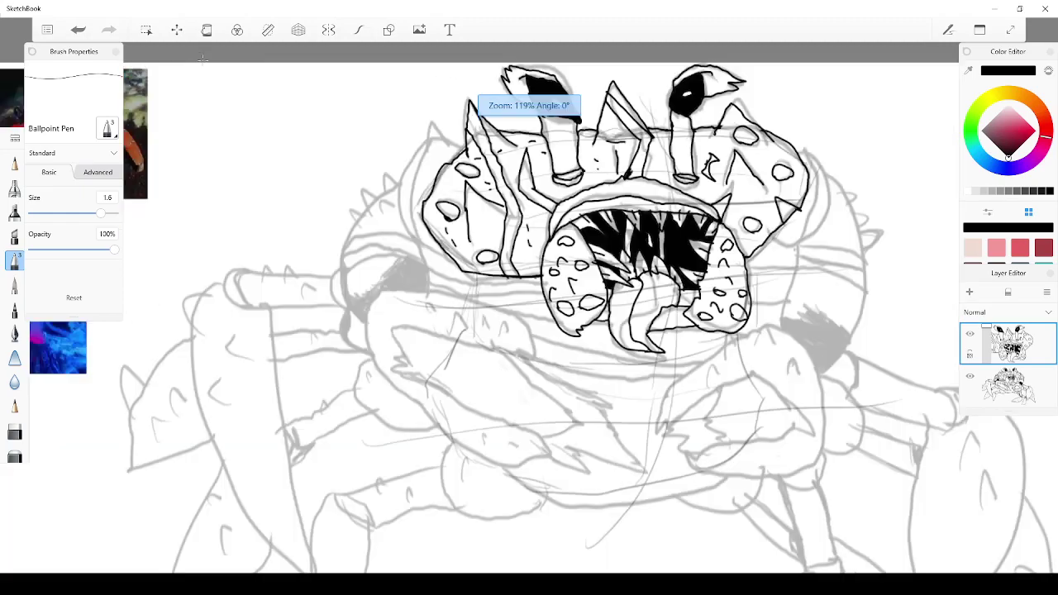
pyautogui.scroll(-5, 914, 215)
pyautogui.scroll(1, 914, 215)
pyautogui.scroll(-2, 802, 214)
pyautogui.scroll(-2, 744, 182)
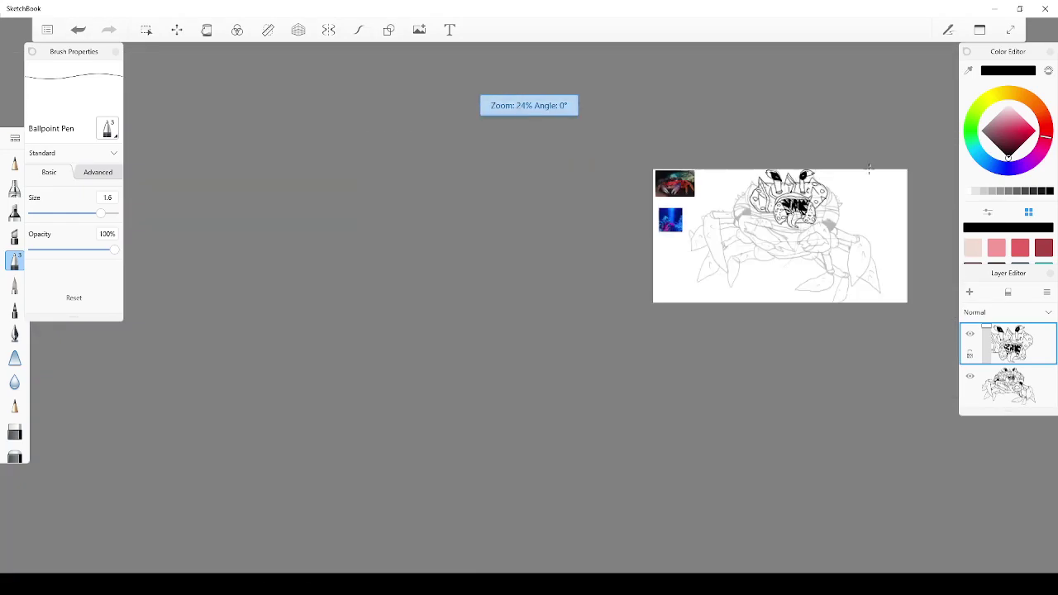
pyautogui.scroll(8, 743, 182)
pyautogui.scroll(1, 432, 195)
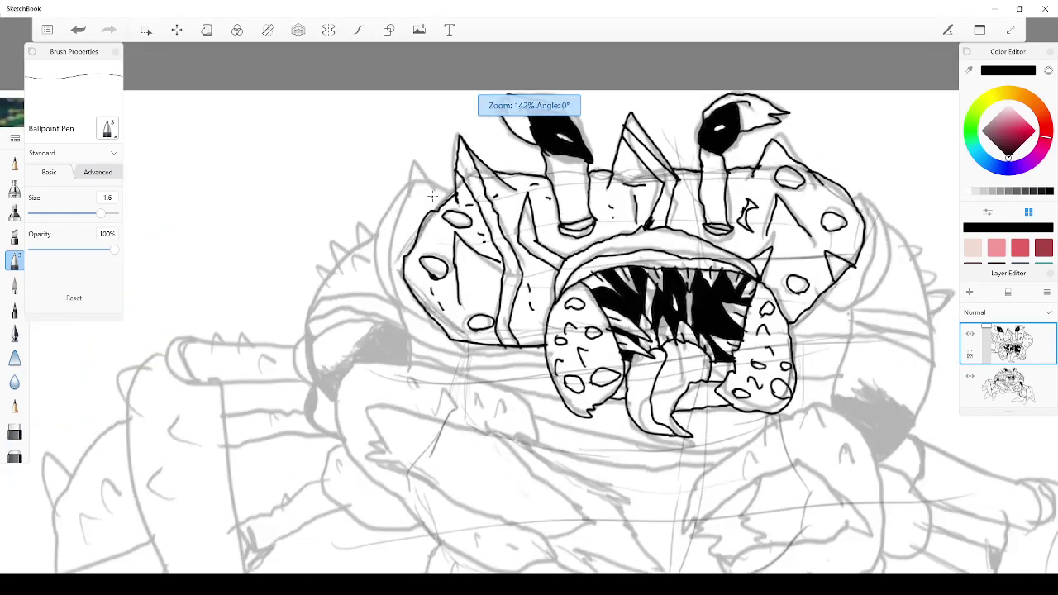
pyautogui.scroll(-4, 432, 195)
pyautogui.scroll(6, 293, 228)
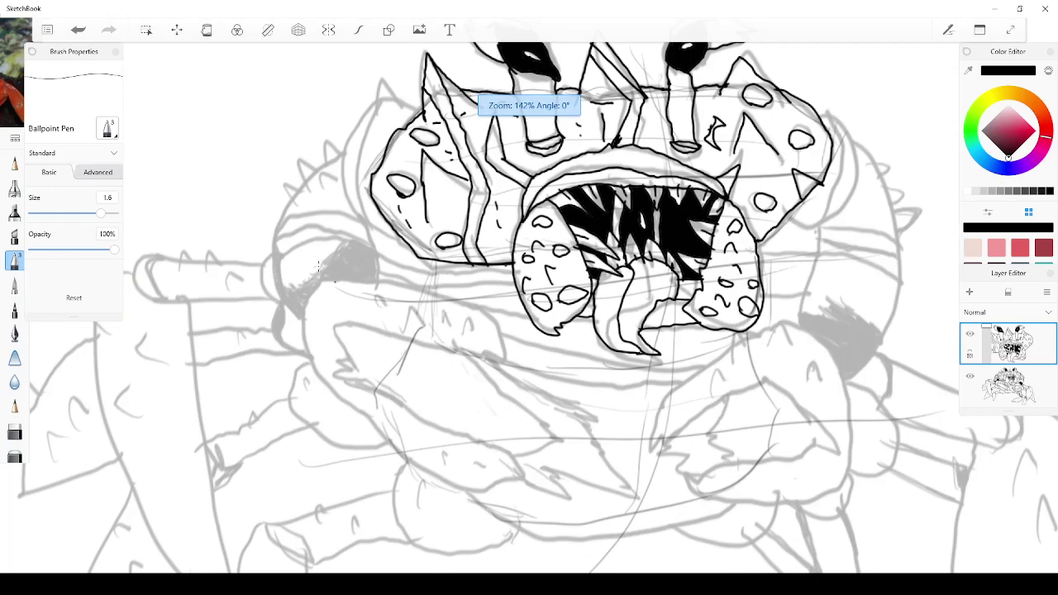
pyautogui.scroll(-3, 294, 252)
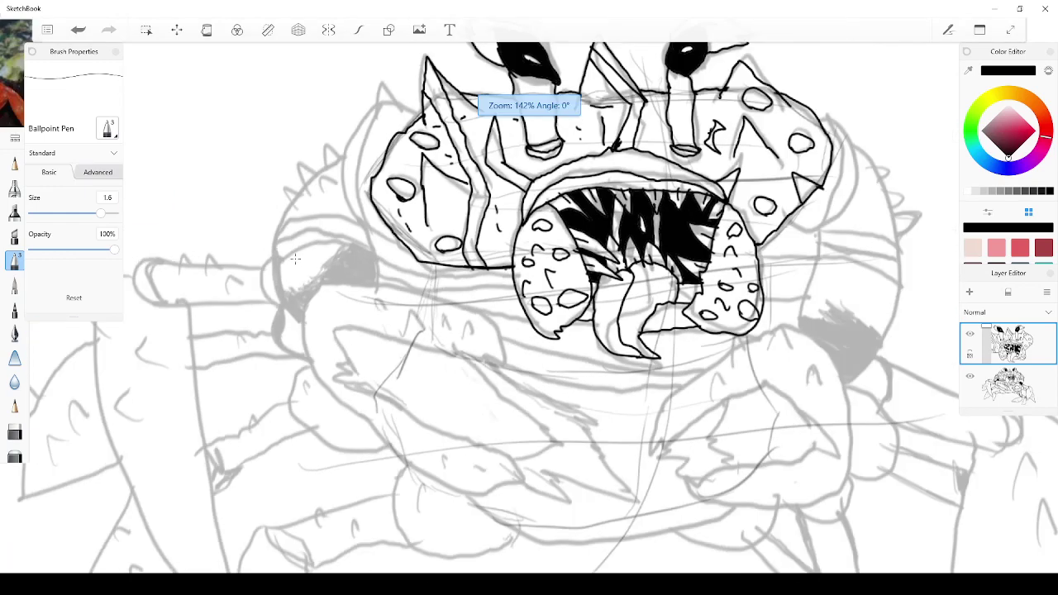
pyautogui.scroll(3, 352, 296)
pyautogui.scroll(-2, 350, 295)
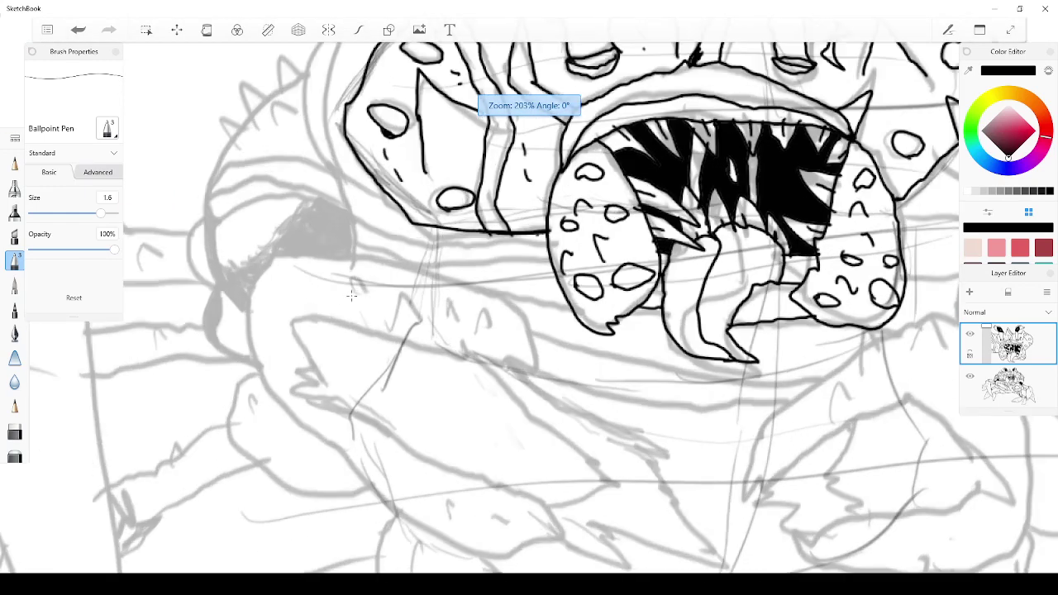
pyautogui.scroll(2, 402, 146)
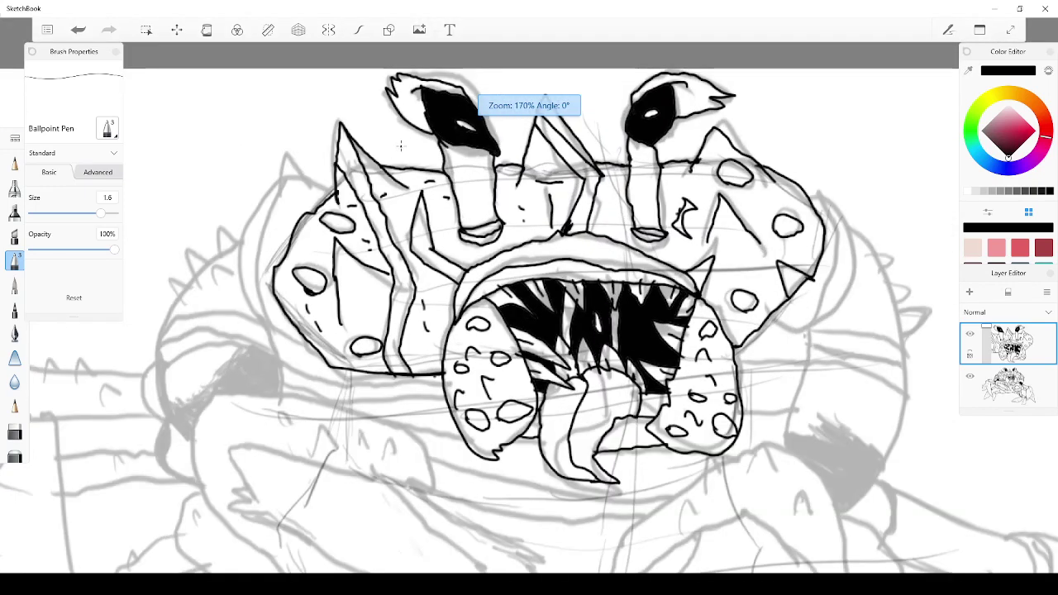
pyautogui.scroll(-1, 401, 145)
pyautogui.scroll(-1, 401, 145)
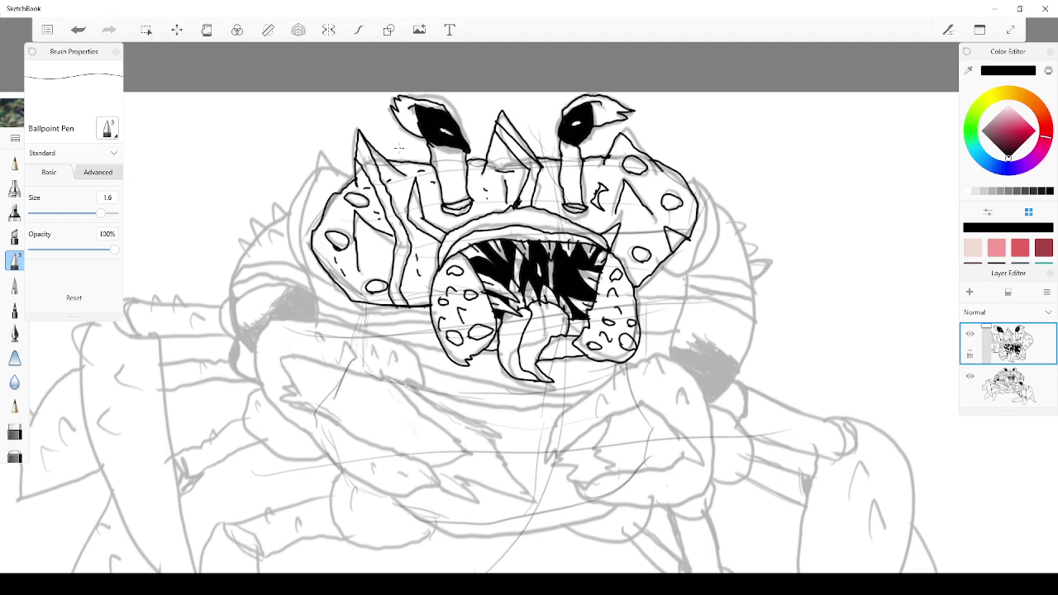
pyautogui.scroll(1, 397, 147)
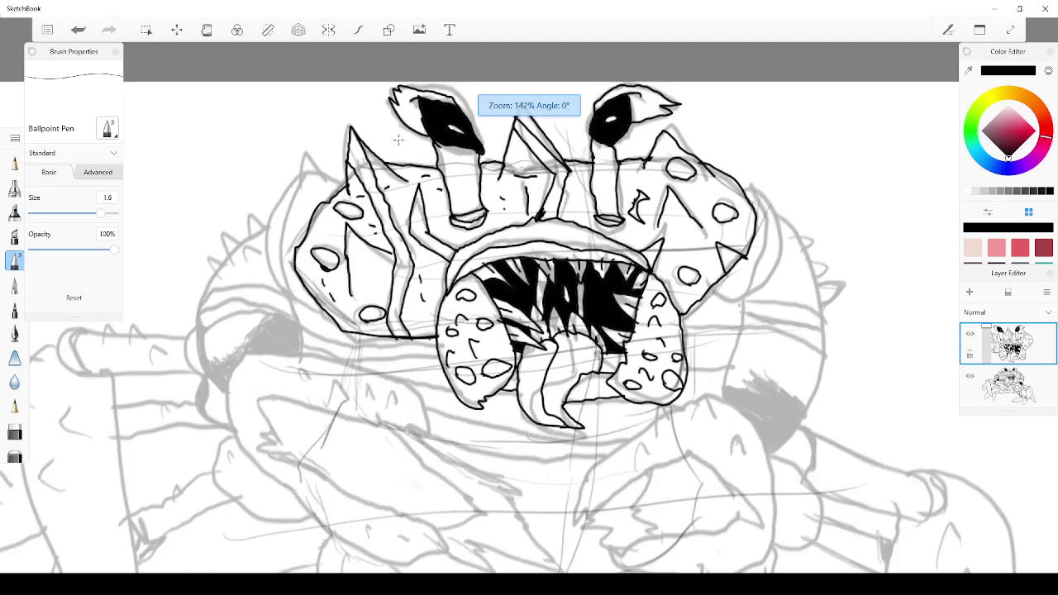
pyautogui.scroll(2, 398, 140)
pyautogui.scroll(-1, 398, 136)
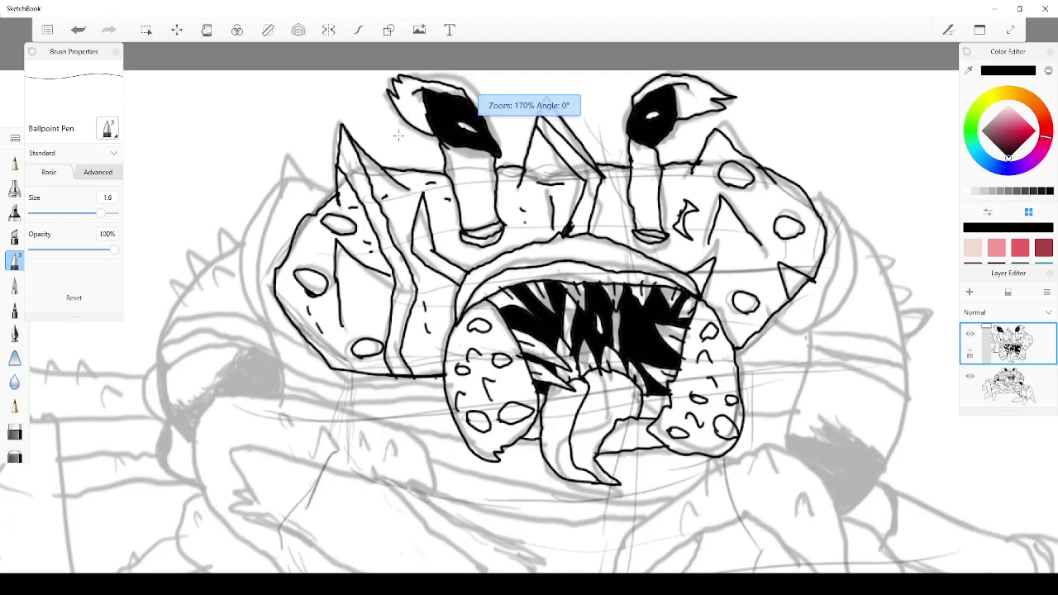
pyautogui.scroll(1, 609, 257)
pyautogui.scroll(-3, 607, 256)
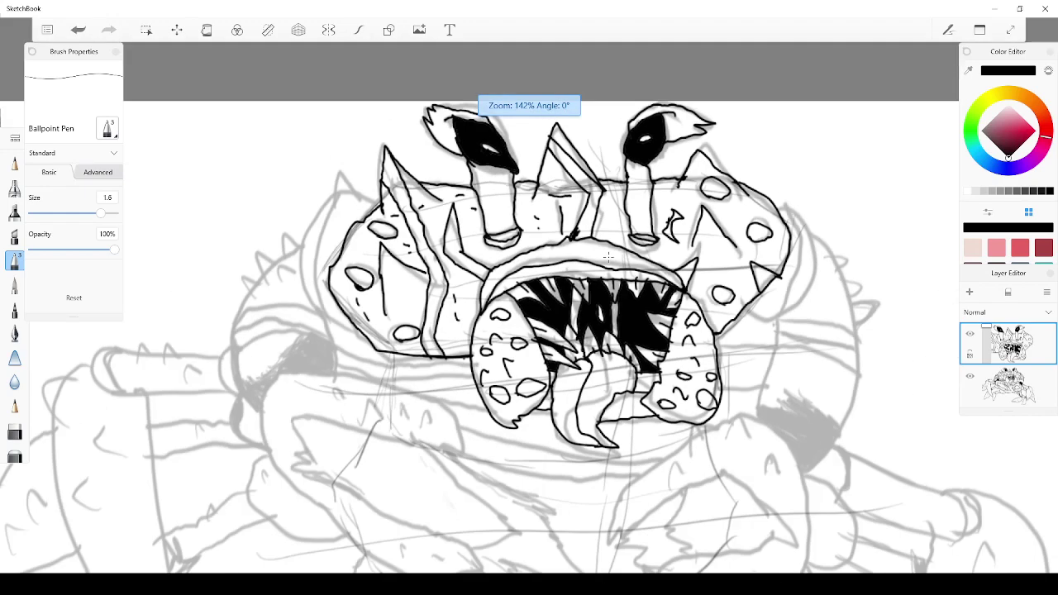
# Ink the tall spike behind the left edge of the crab's shell, its inner contour lines and the small spike below it
pyautogui.scroll(2, 396, 269)
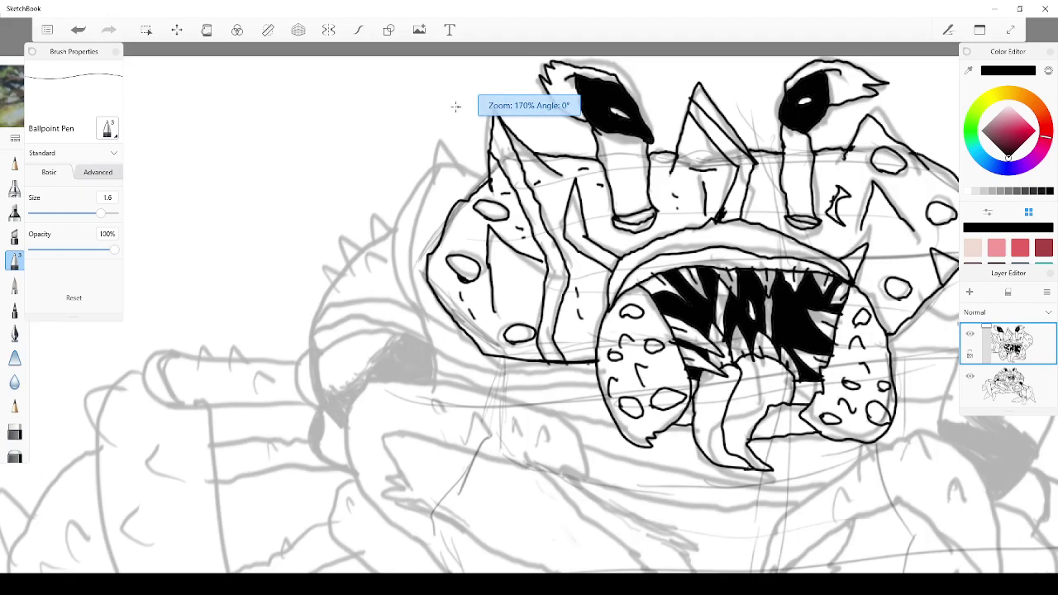
pyautogui.scroll(2, 439, 110)
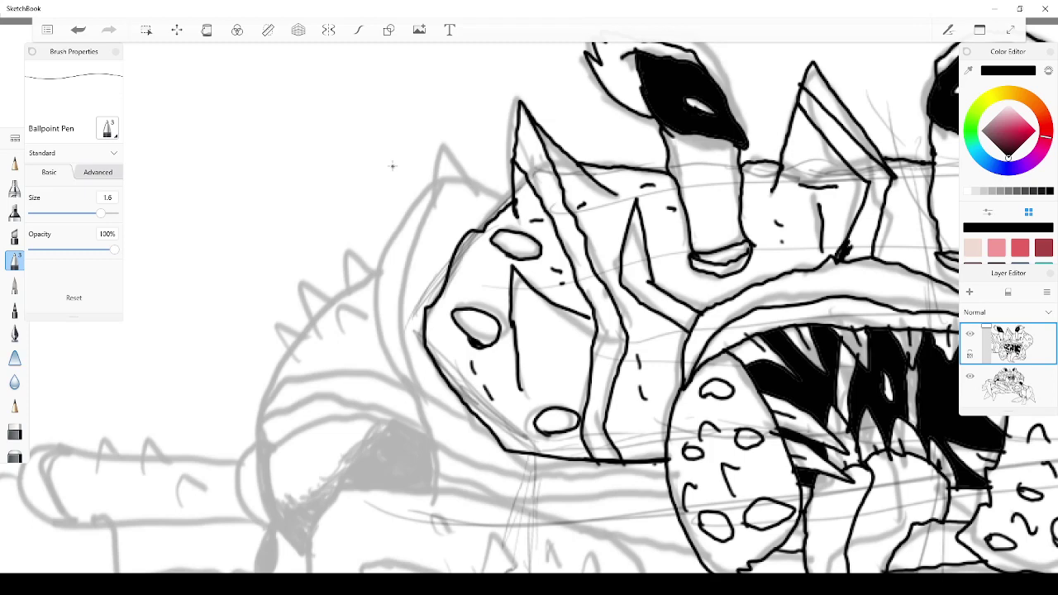
pyautogui.moveTo(741, 470)
pyautogui.mouseDown()
pyautogui.moveTo(743, 481)
pyautogui.moveTo(749, 464)
pyautogui.mouseUp()
pyautogui.moveTo(516, 213)
pyautogui.mouseDown()
pyautogui.moveTo(472, 186)
pyautogui.moveTo(482, 196)
pyautogui.moveTo(452, 131)
pyautogui.moveTo(422, 197)
pyautogui.mouseUp()
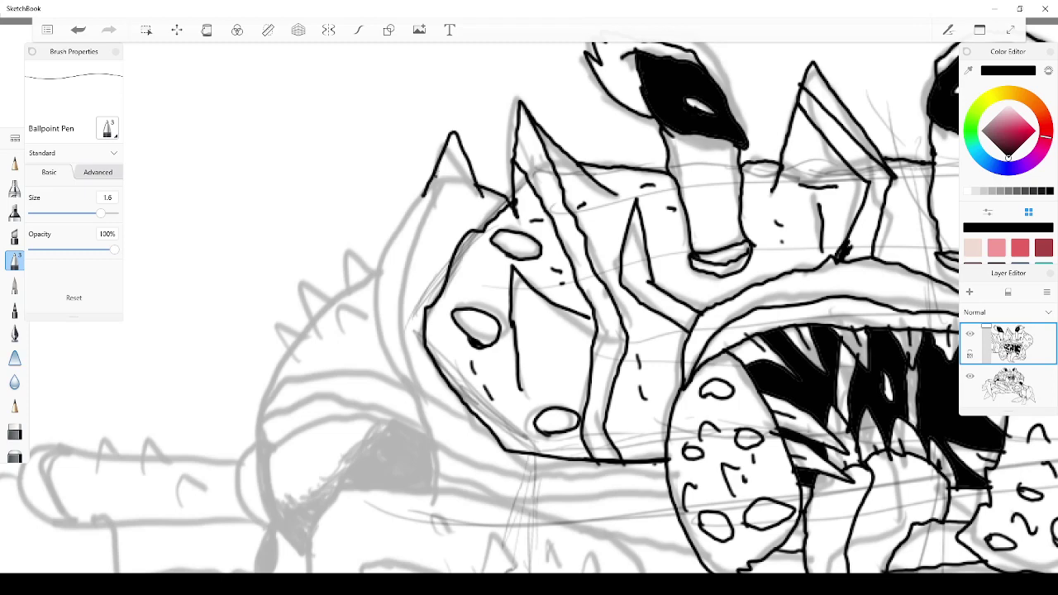
pyautogui.moveTo(443, 181); pyautogui.dragTo(471, 195)
pyautogui.moveTo(468, 193); pyautogui.dragTo(458, 240)
pyautogui.moveTo(436, 157)
pyautogui.mouseDown()
pyautogui.moveTo(465, 172)
pyautogui.moveTo(487, 215)
pyautogui.mouseUp()
pyautogui.moveTo(438, 298)
pyautogui.mouseDown()
pyautogui.moveTo(422, 265)
pyautogui.moveTo(447, 273)
pyautogui.mouseUp()
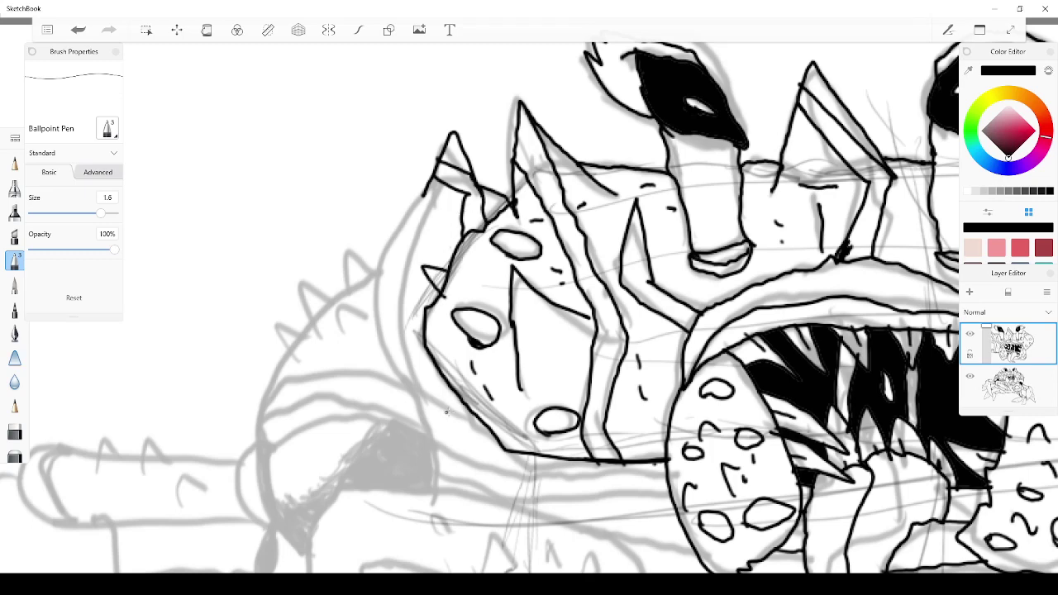
pyautogui.moveTo(476, 418)
pyautogui.mouseDown()
pyautogui.moveTo(411, 362)
pyautogui.moveTo(430, 170)
pyautogui.mouseUp()
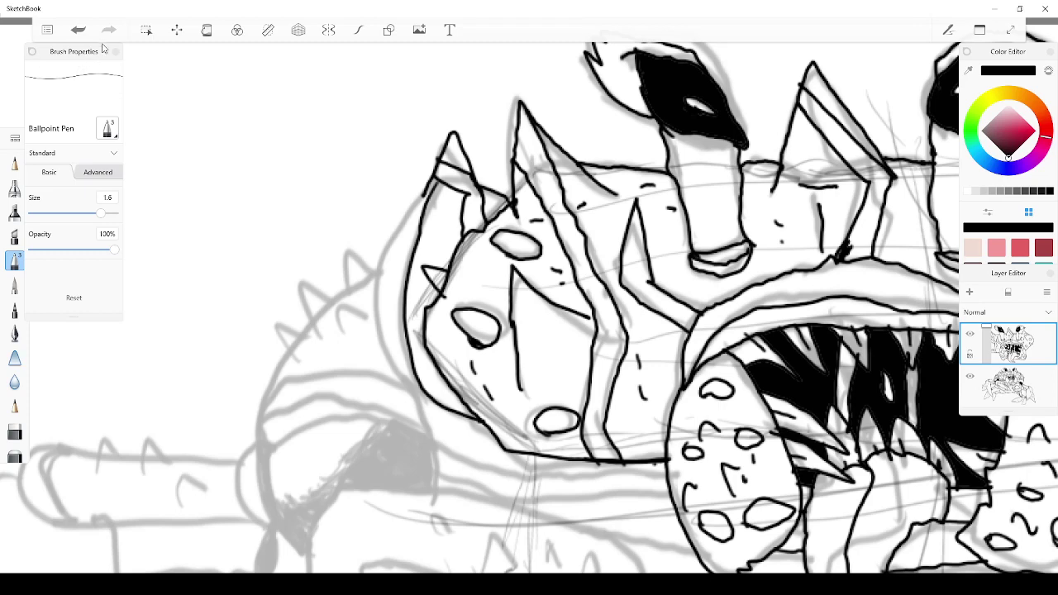
pyautogui.click(49, 30)
pyautogui.click(78, 30)
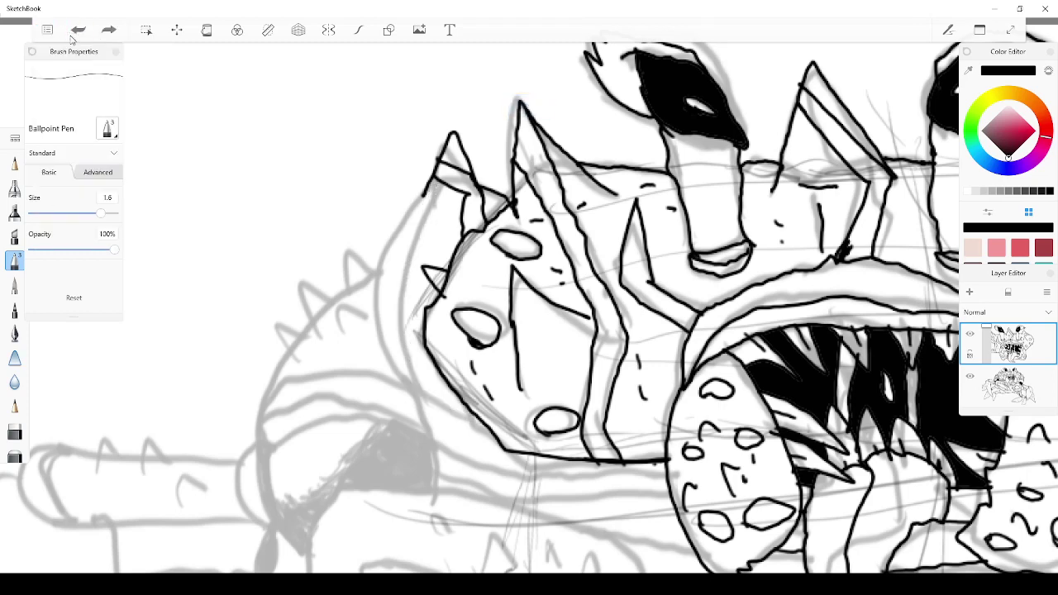
pyautogui.moveTo(423, 186)
pyautogui.mouseDown()
pyautogui.moveTo(396, 253)
pyautogui.moveTo(413, 350)
pyautogui.moveTo(433, 372)
pyautogui.mouseUp()
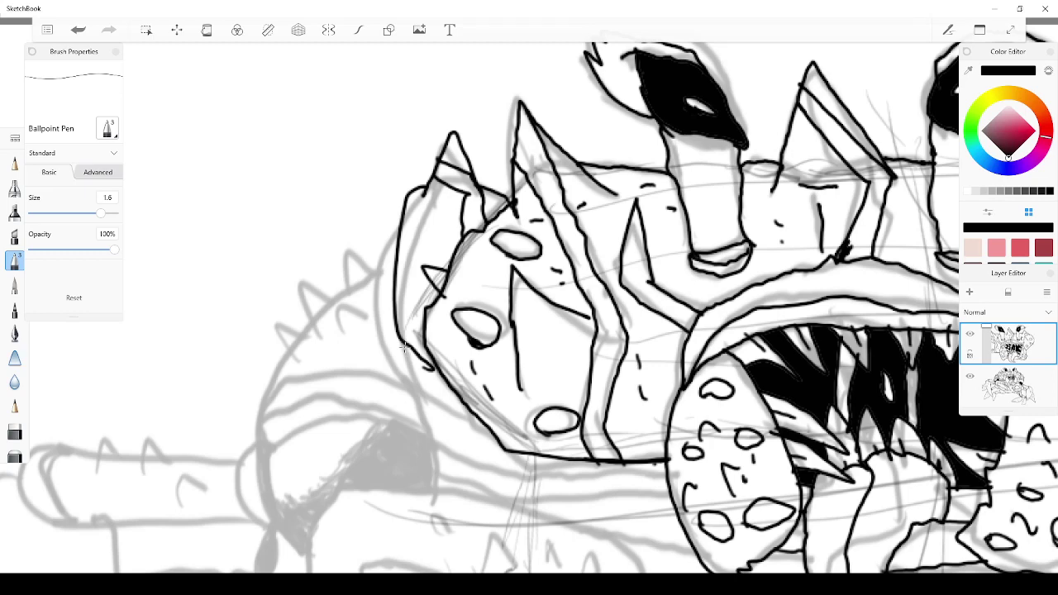
pyautogui.click(79, 31)
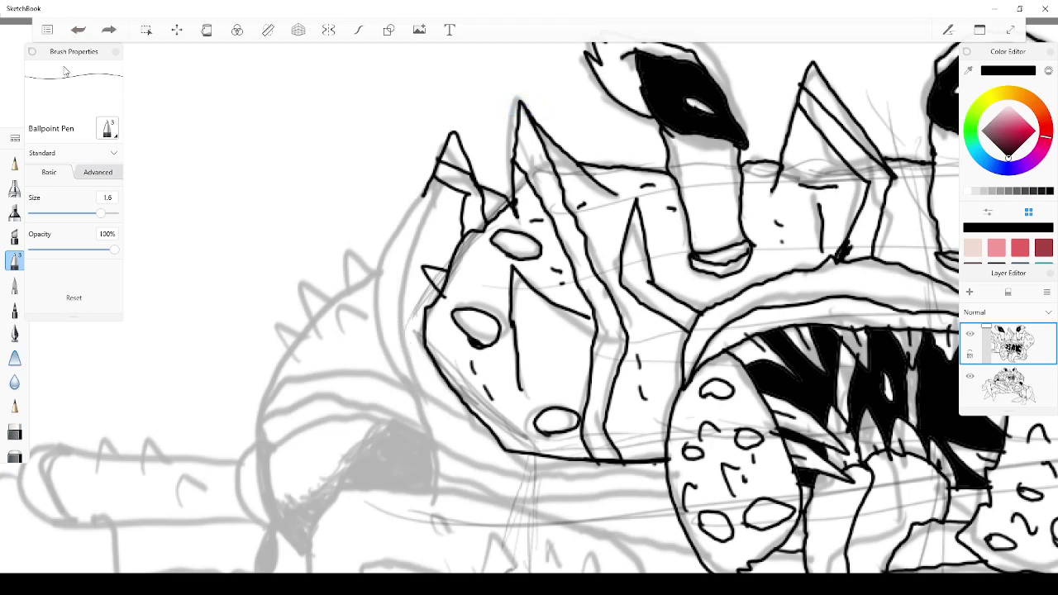
# Ink the two overlapping curved plates behind the left side of the shell, adding an inner contour line to the outer plate
pyautogui.moveTo(443, 174)
pyautogui.mouseDown()
pyautogui.moveTo(415, 192)
pyautogui.moveTo(393, 250)
pyautogui.moveTo(400, 349)
pyautogui.moveTo(419, 398)
pyautogui.moveTo(481, 428)
pyautogui.mouseUp()
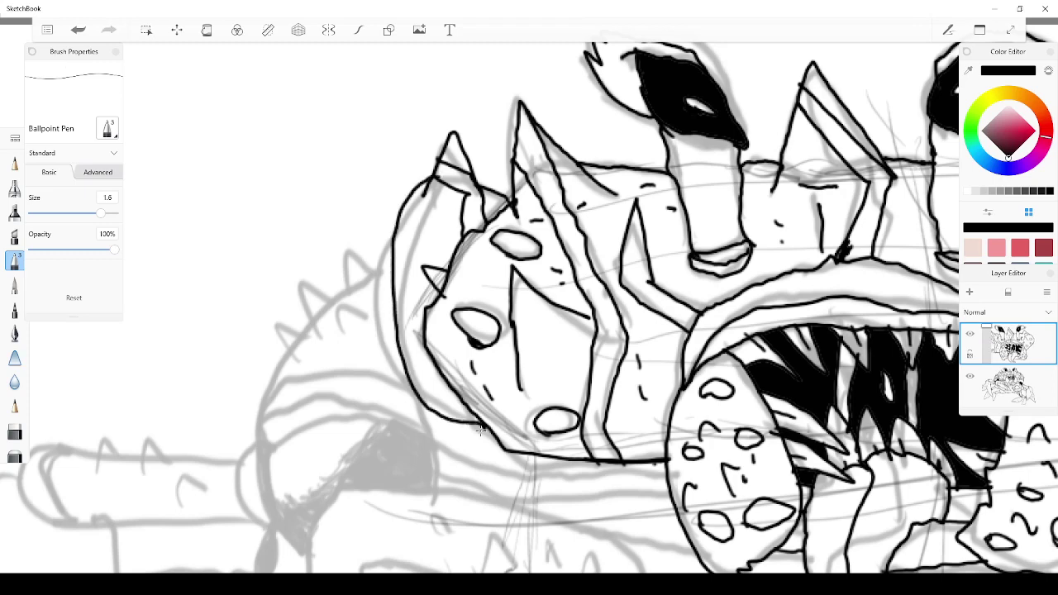
pyautogui.moveTo(417, 395)
pyautogui.mouseDown()
pyautogui.moveTo(392, 376)
pyautogui.moveTo(362, 304)
pyautogui.moveTo(373, 240)
pyautogui.moveTo(395, 213)
pyautogui.mouseUp()
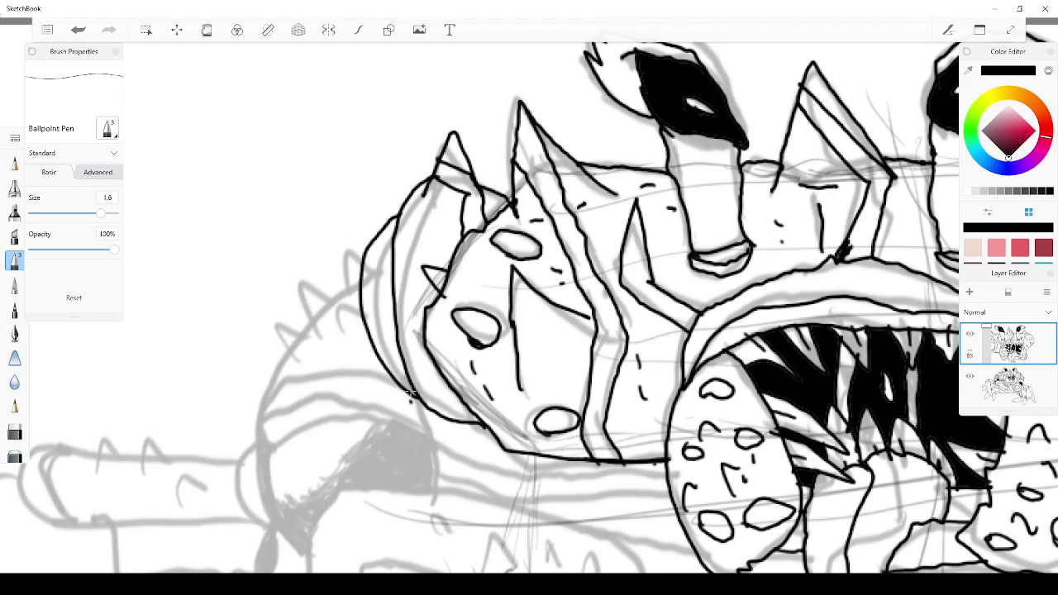
pyautogui.moveTo(412, 400)
pyautogui.mouseDown()
pyautogui.moveTo(390, 377)
pyautogui.moveTo(367, 310)
pyautogui.moveTo(369, 273)
pyautogui.mouseUp()
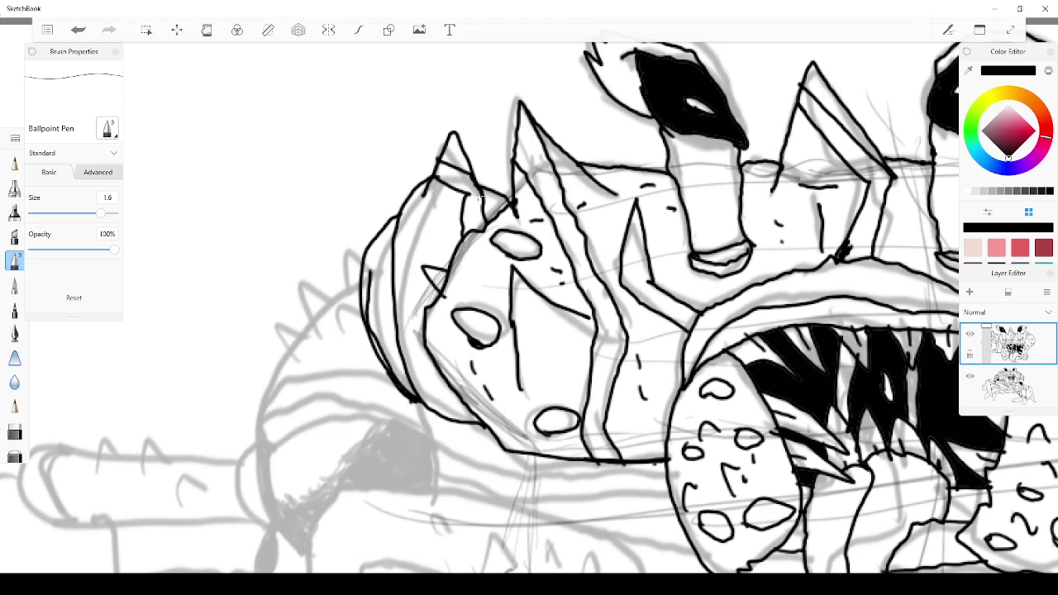
pyautogui.click(74, 33)
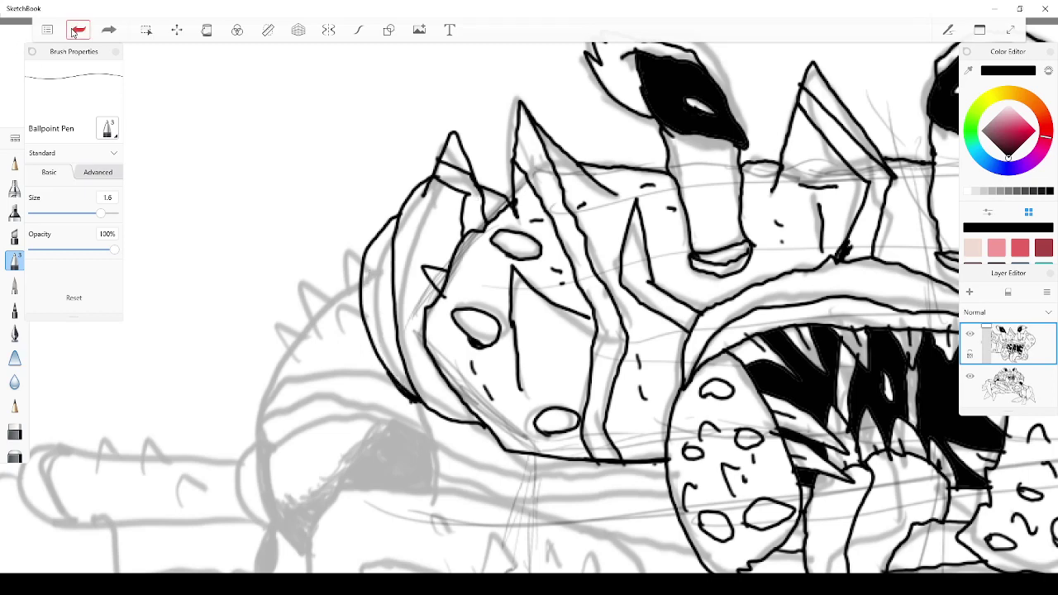
pyautogui.click(73, 33)
pyautogui.click(73, 35)
pyautogui.moveTo(402, 385); pyautogui.dragTo(382, 233)
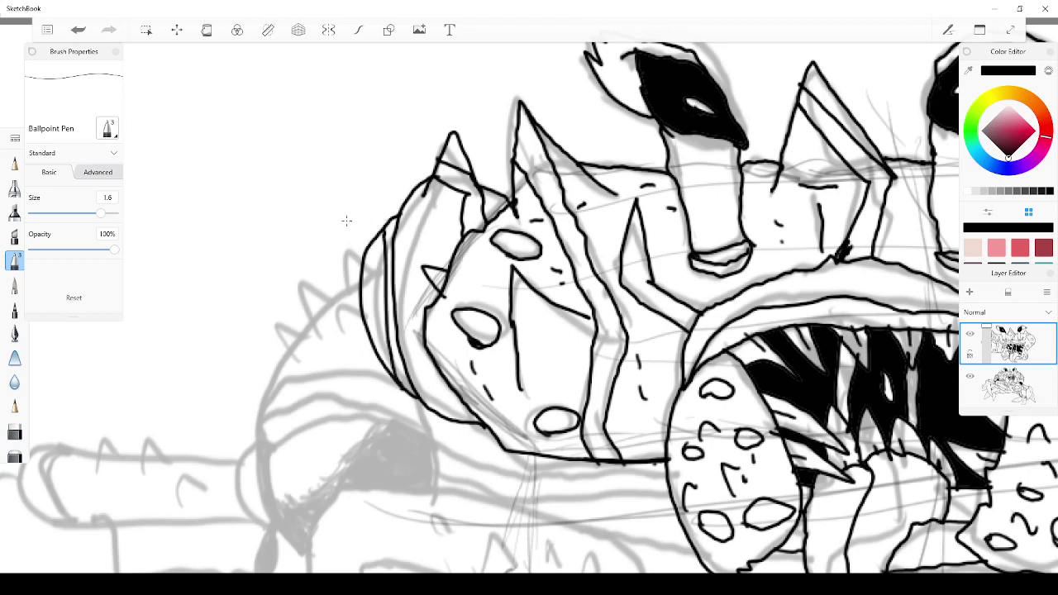
# Ink the row of small spikes along the left shoulder's upper edge, with short shading lines and a crescent marking beneath
pyautogui.moveTo(332, 337); pyautogui.dragTo(342, 315)
pyautogui.moveTo(279, 327)
pyautogui.mouseDown()
pyautogui.moveTo(292, 353)
pyautogui.moveTo(319, 311)
pyautogui.moveTo(310, 293)
pyautogui.moveTo(329, 304)
pyautogui.moveTo(314, 310)
pyautogui.mouseUp()
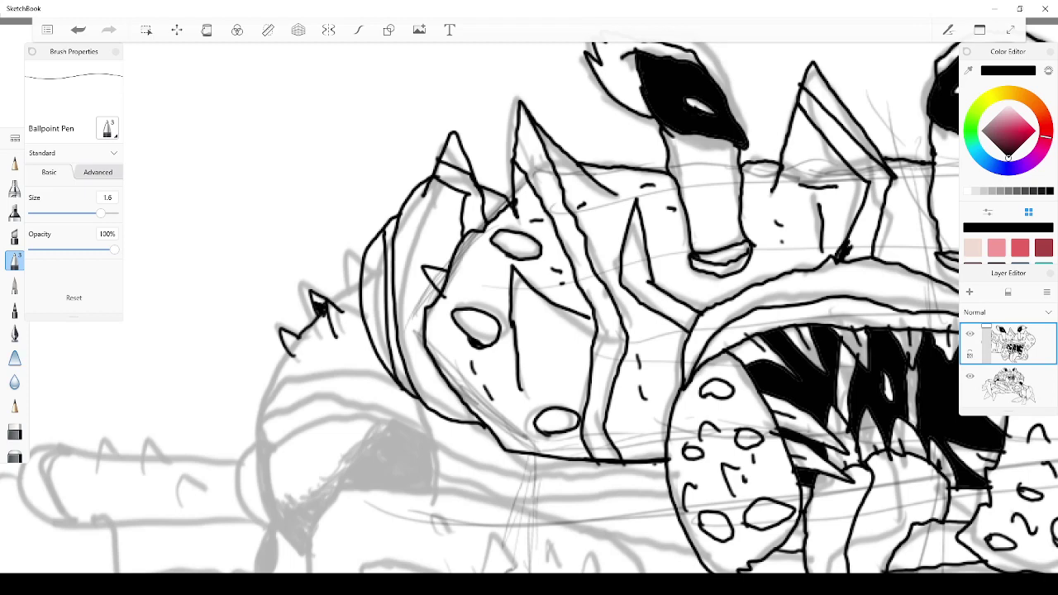
pyautogui.moveTo(327, 306)
pyautogui.mouseDown()
pyautogui.moveTo(355, 271)
pyautogui.moveTo(347, 268)
pyautogui.moveTo(358, 281)
pyautogui.moveTo(350, 271)
pyautogui.mouseUp()
pyautogui.moveTo(314, 352)
pyautogui.mouseDown()
pyautogui.moveTo(339, 345)
pyautogui.moveTo(352, 360)
pyautogui.moveTo(314, 374)
pyautogui.moveTo(311, 347)
pyautogui.mouseUp()
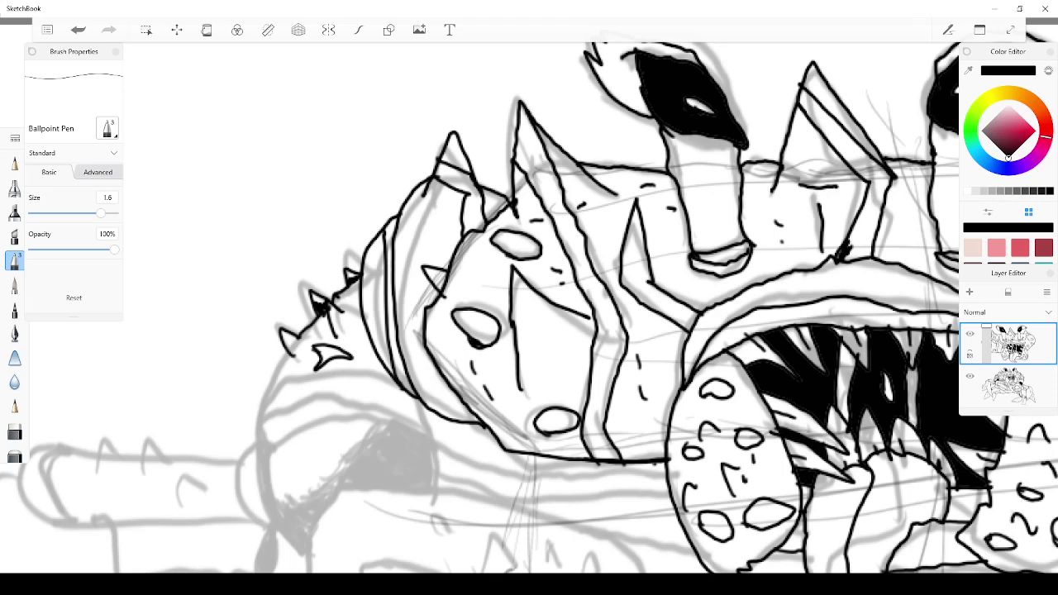
pyautogui.moveTo(339, 299)
pyautogui.mouseDown()
pyautogui.moveTo(357, 315)
pyautogui.moveTo(342, 286)
pyautogui.mouseUp()
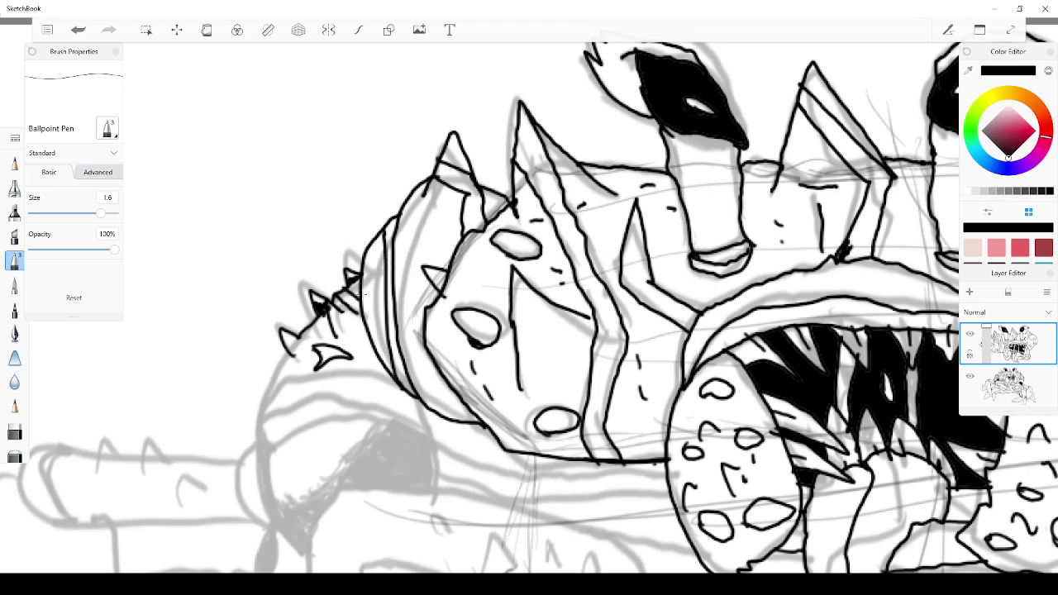
pyautogui.moveTo(353, 306)
pyautogui.mouseDown()
pyautogui.moveTo(359, 315)
pyautogui.moveTo(361, 292)
pyautogui.mouseUp()
# Close the spiked shoulder segment with a curved lower edge and add a second crescent marking beside the first
pyautogui.scroll(5, 137, 347)
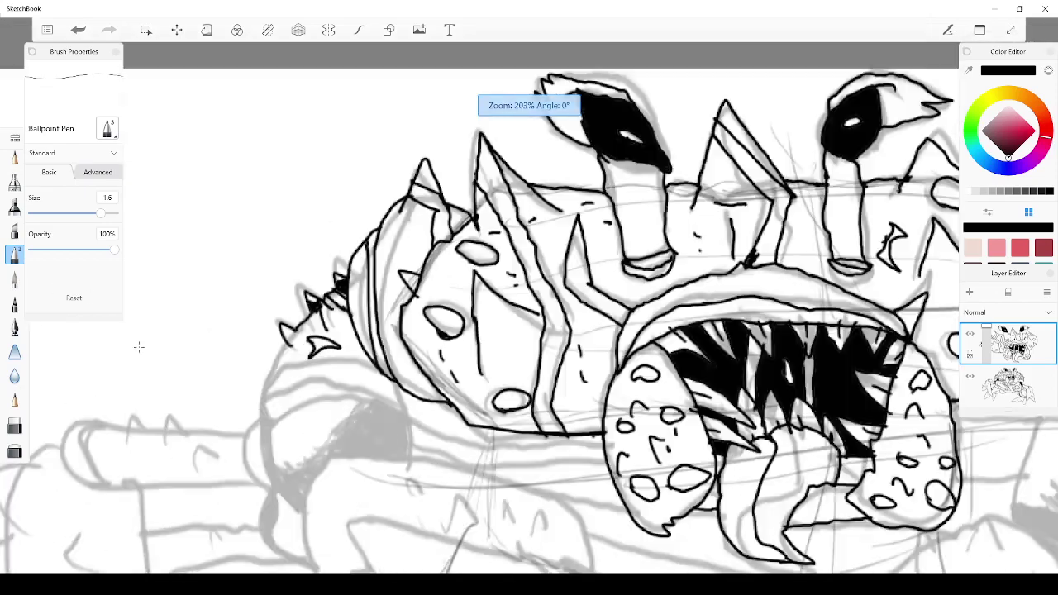
pyautogui.scroll(-3, 137, 347)
pyautogui.scroll(3, 405, 344)
pyautogui.scroll(-2, 424, 333)
pyautogui.scroll(1, 508, 293)
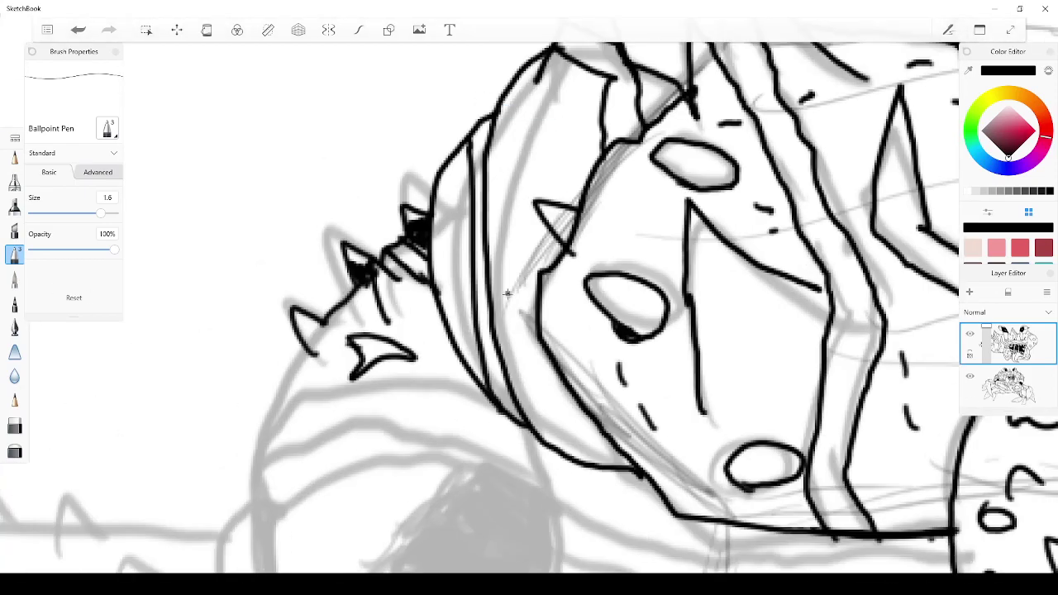
pyautogui.moveTo(281, 371)
pyautogui.mouseDown()
pyautogui.moveTo(305, 346)
pyautogui.moveTo(271, 417)
pyautogui.moveTo(405, 380)
pyautogui.moveTo(467, 388)
pyautogui.moveTo(492, 405)
pyautogui.mouseUp()
pyautogui.moveTo(409, 332); pyautogui.dragTo(419, 345)
pyautogui.moveTo(424, 346)
pyautogui.mouseDown()
pyautogui.moveTo(455, 370)
pyautogui.moveTo(424, 347)
pyautogui.mouseUp()
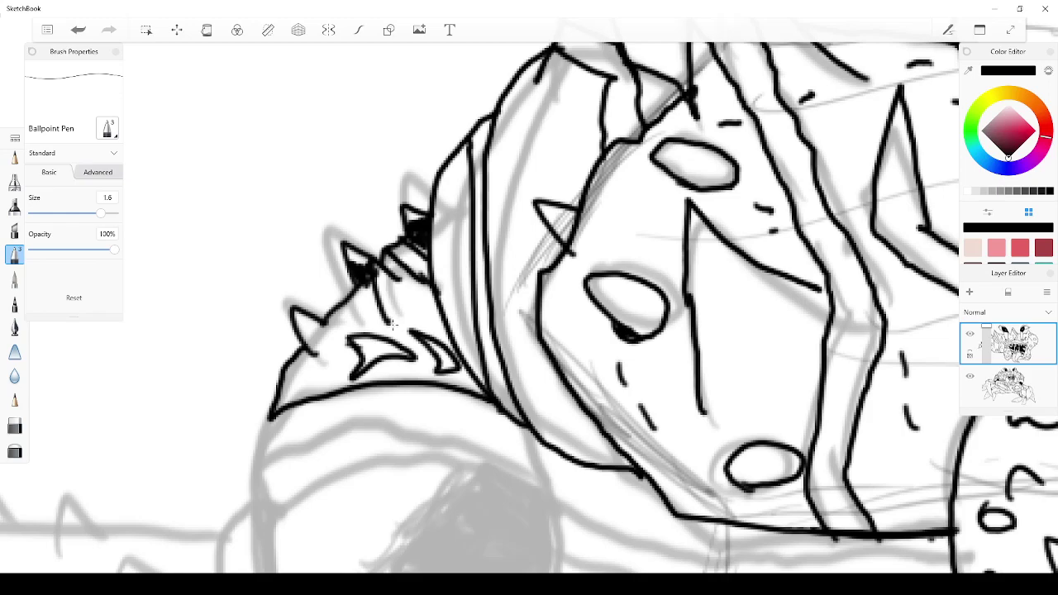
# Ink the curved bands below the left shoulder and both side edges of the rounded joint under them
pyautogui.scroll(-5, 590, 421)
pyautogui.scroll(3, 494, 475)
pyautogui.scroll(-2, 491, 501)
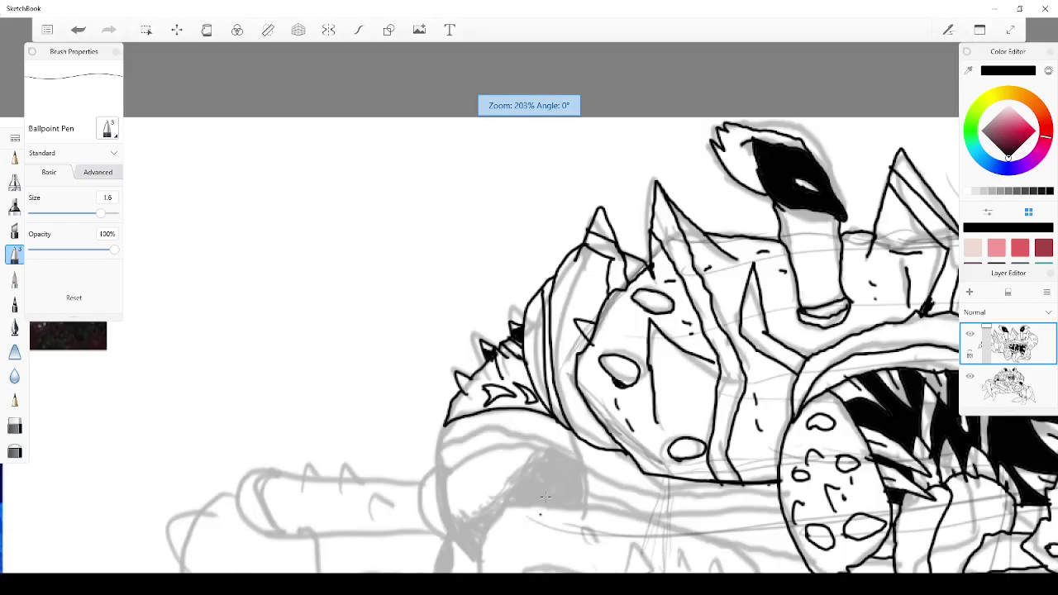
pyautogui.scroll(5, 544, 487)
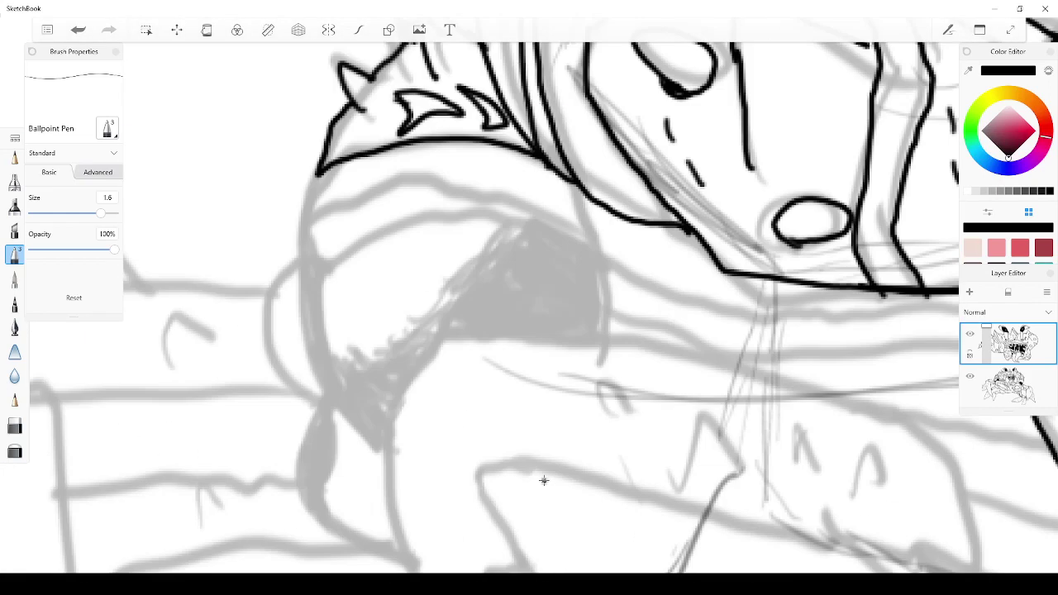
pyautogui.moveTo(315, 173)
pyautogui.mouseDown()
pyautogui.moveTo(301, 235)
pyautogui.moveTo(315, 283)
pyautogui.moveTo(377, 245)
pyautogui.moveTo(500, 221)
pyautogui.moveTo(603, 246)
pyautogui.moveTo(565, 168)
pyautogui.moveTo(586, 201)
pyautogui.moveTo(532, 192)
pyautogui.moveTo(389, 202)
pyautogui.moveTo(317, 225)
pyautogui.moveTo(313, 316)
pyautogui.moveTo(328, 376)
pyautogui.moveTo(390, 439)
pyautogui.mouseUp()
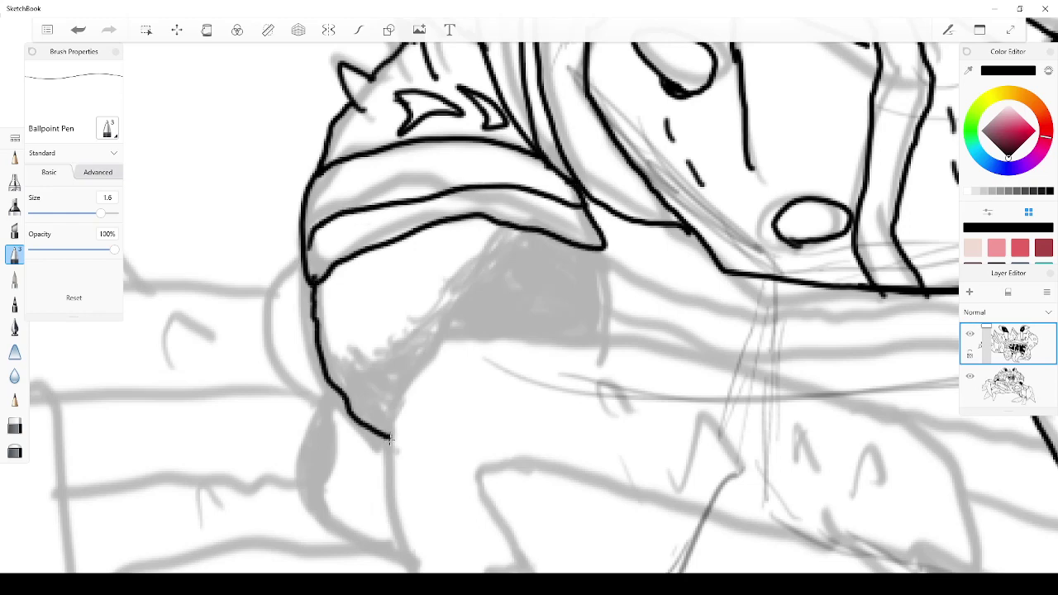
pyautogui.moveTo(596, 242); pyautogui.dragTo(609, 354)
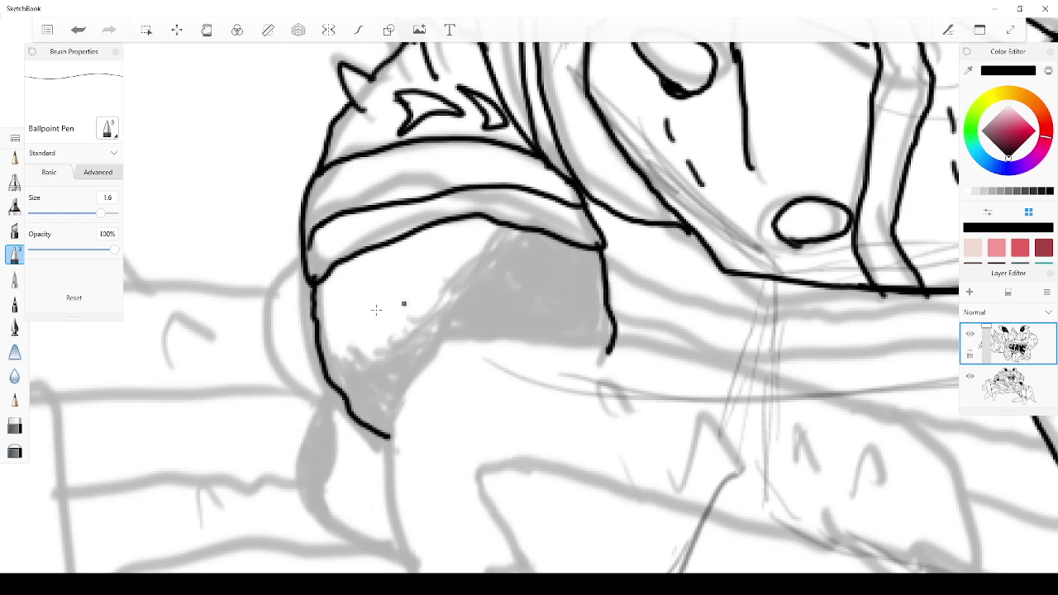
# Add surface details to the left joint: small dashes, a curled marking and a small spike under the lower band
pyautogui.moveTo(352, 314); pyautogui.dragTo(367, 318)
pyautogui.moveTo(358, 299); pyautogui.dragTo(360, 305)
pyautogui.click(384, 278)
pyautogui.moveTo(408, 271)
pyautogui.mouseDown()
pyautogui.moveTo(416, 284)
pyautogui.moveTo(403, 300)
pyautogui.moveTo(402, 269)
pyautogui.mouseUp()
pyautogui.moveTo(429, 233)
pyautogui.mouseDown()
pyautogui.moveTo(438, 253)
pyautogui.moveTo(447, 225)
pyautogui.moveTo(415, 232)
pyautogui.mouseUp()
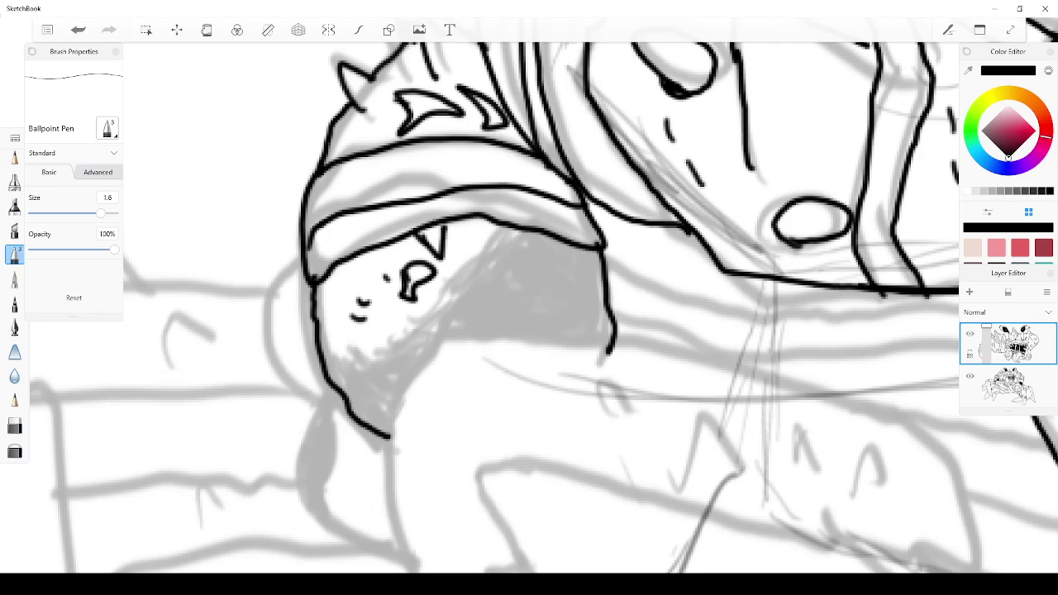
pyautogui.moveTo(439, 251); pyautogui.dragTo(446, 223)
pyautogui.scroll(-6, 536, 485)
pyautogui.scroll(3, 655, 375)
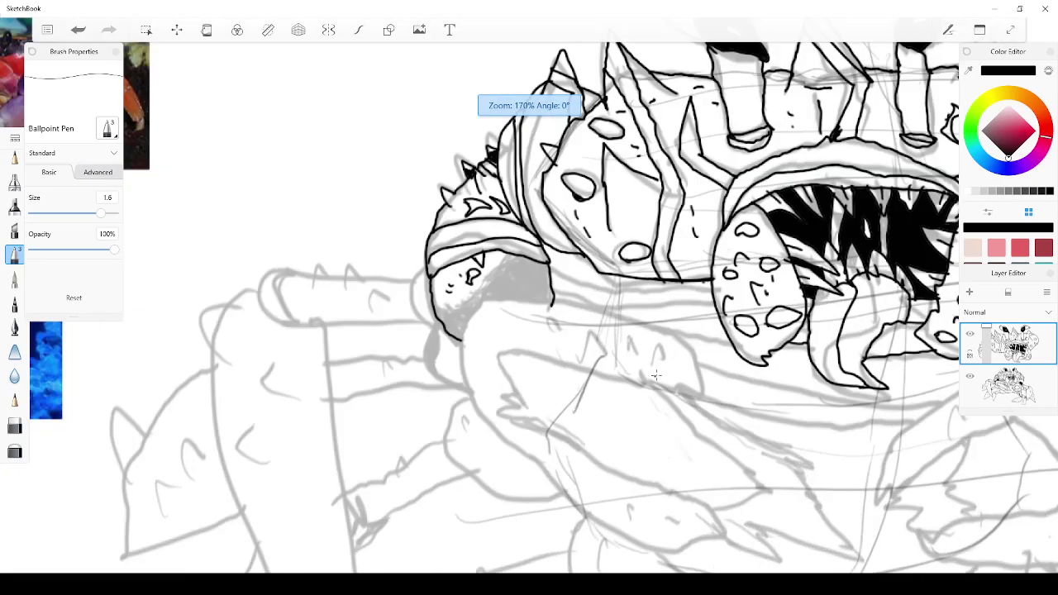
pyautogui.scroll(3, 655, 375)
pyautogui.scroll(-1, 654, 371)
pyautogui.scroll(-3, 648, 374)
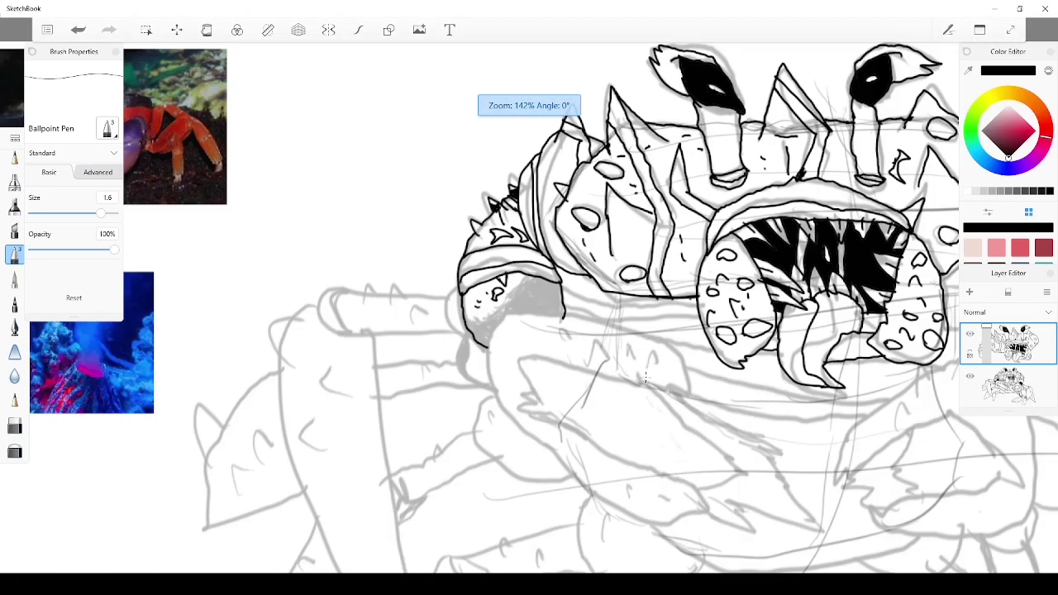
pyautogui.scroll(-2, 645, 376)
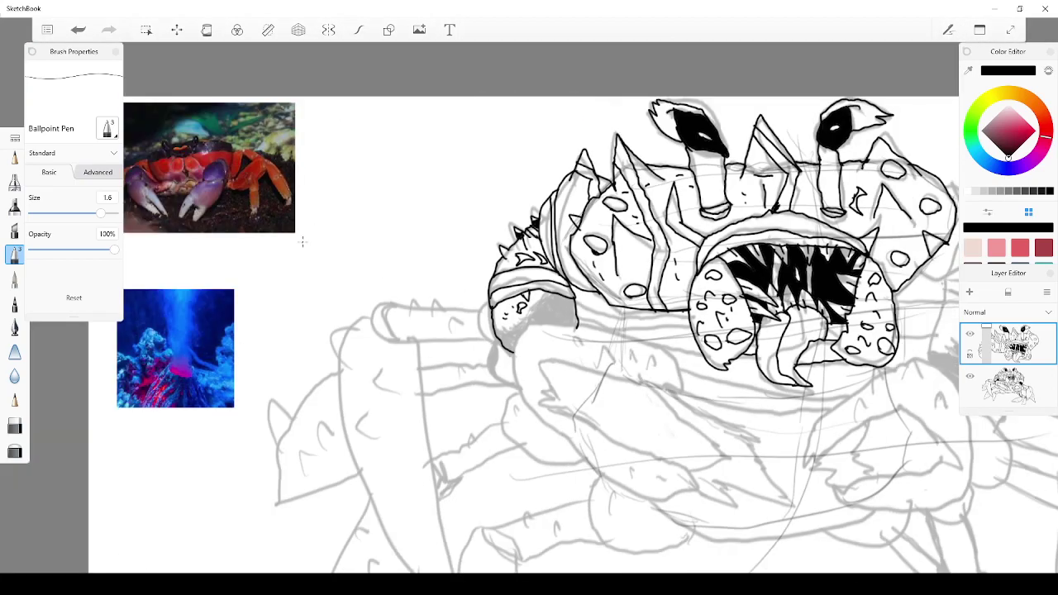
pyautogui.scroll(5, 579, 355)
pyautogui.scroll(-5, 661, 430)
pyautogui.scroll(5, 775, 507)
pyautogui.scroll(-4, 826, 498)
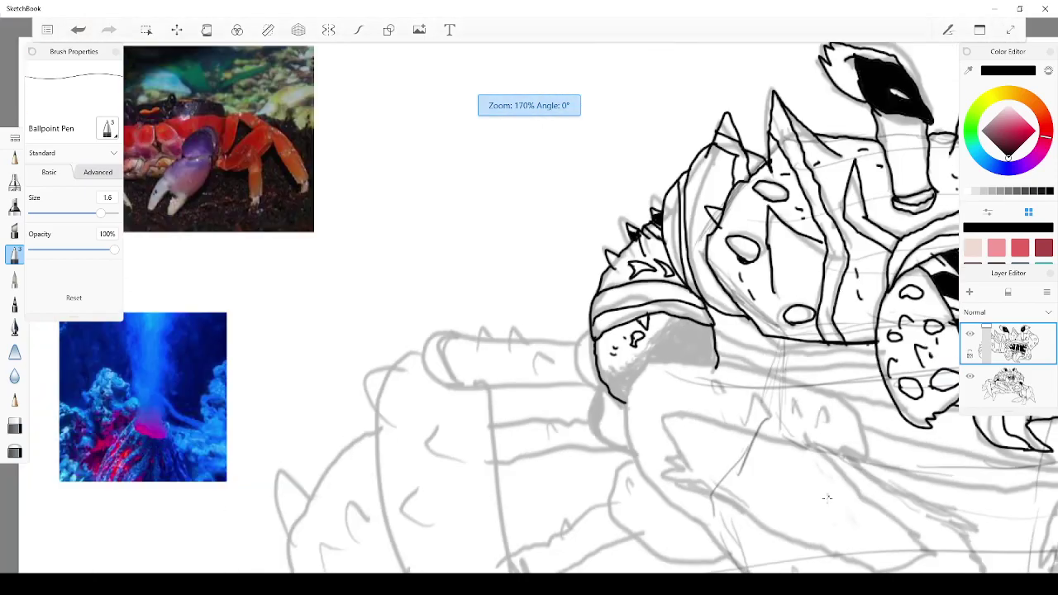
pyautogui.scroll(-15, 826, 497)
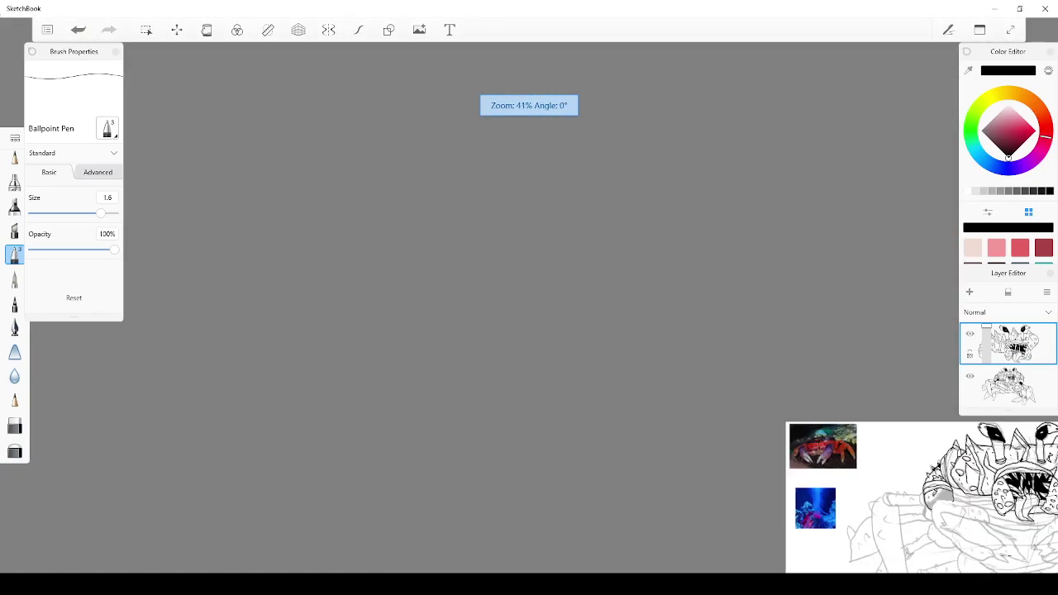
pyautogui.scroll(10, 888, 490)
pyautogui.scroll(-4, 888, 489)
pyautogui.scroll(12, 888, 489)
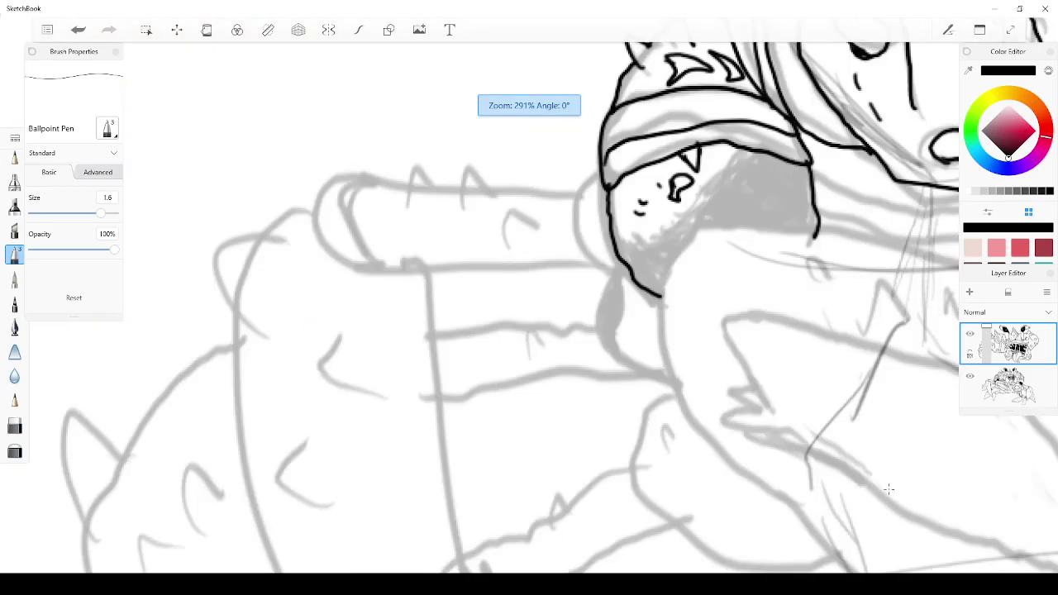
pyautogui.scroll(-20, 888, 489)
pyautogui.scroll(18, 954, 485)
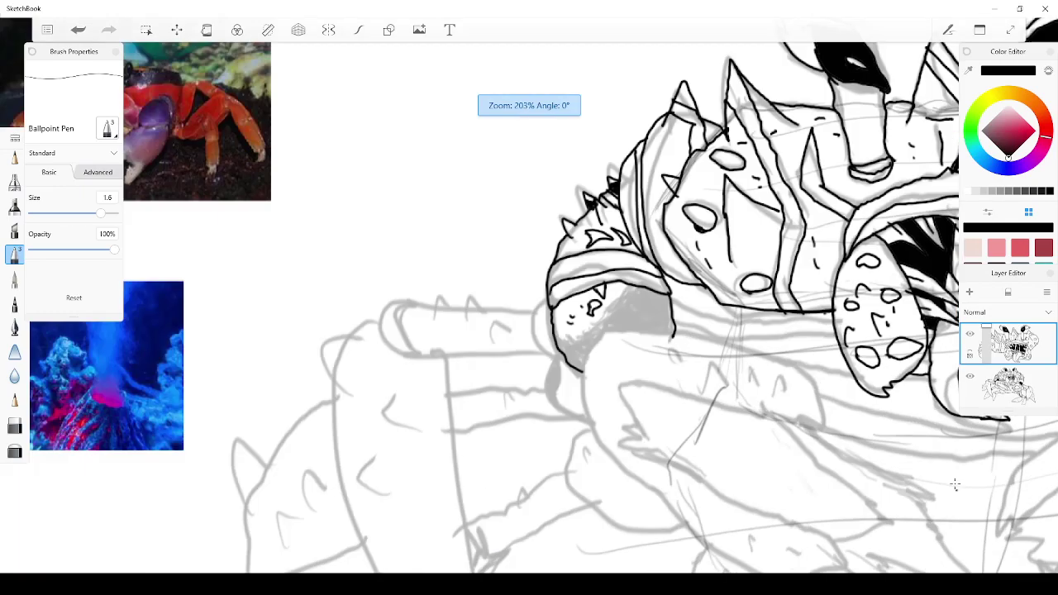
pyautogui.scroll(5, 755, 503)
pyautogui.scroll(-7, 256, 371)
pyautogui.scroll(4, 255, 371)
pyautogui.scroll(-4, 256, 371)
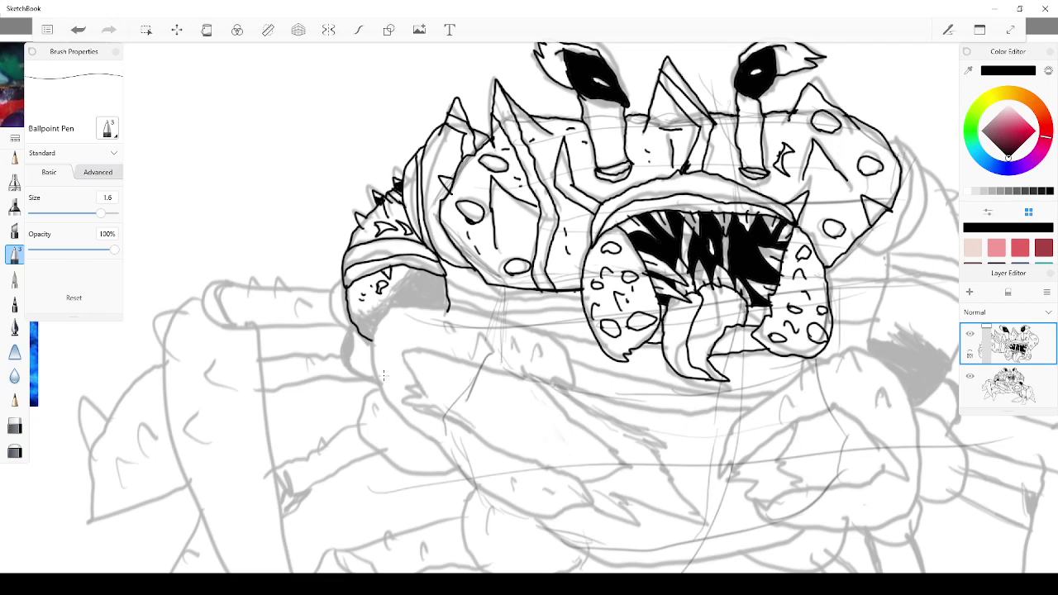
# Outline the left claw's upper segment with a small shaded spike on top, a squared end and a jagged lower edge
pyautogui.moveTo(372, 338)
pyautogui.mouseDown()
pyautogui.moveTo(371, 347)
pyautogui.moveTo(399, 299)
pyautogui.moveTo(453, 311)
pyautogui.mouseUp()
pyautogui.moveTo(437, 333); pyautogui.dragTo(468, 314)
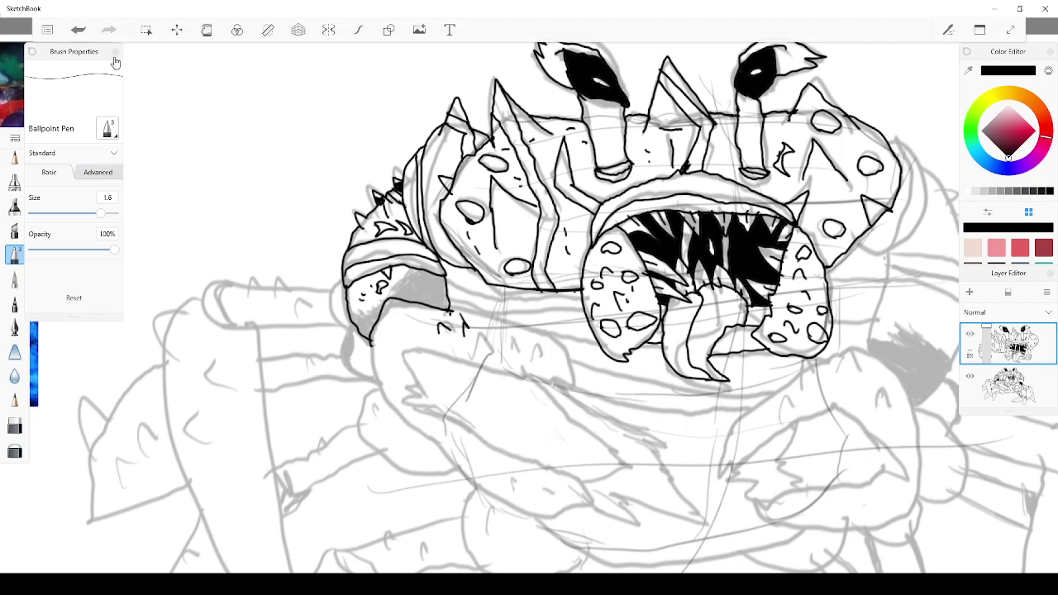
pyautogui.click(77, 30)
pyautogui.click(75, 30)
pyautogui.moveTo(395, 356)
pyautogui.mouseDown()
pyautogui.moveTo(570, 393)
pyautogui.moveTo(561, 345)
pyautogui.moveTo(506, 328)
pyautogui.moveTo(480, 299)
pyautogui.moveTo(478, 316)
pyautogui.moveTo(494, 318)
pyautogui.moveTo(477, 318)
pyautogui.mouseUp()
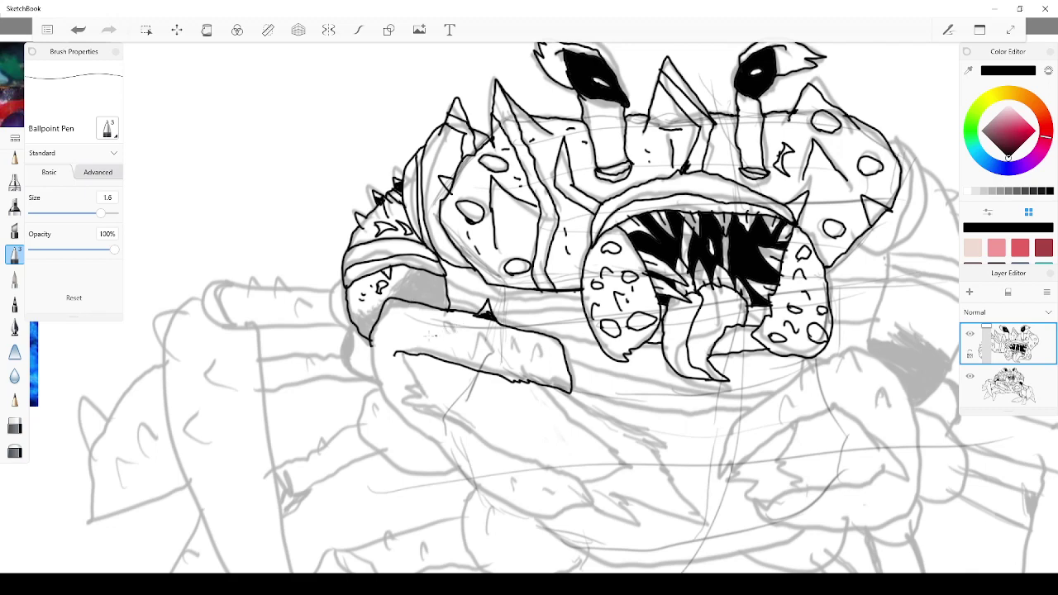
# Ink the left claw's curved outer edge, the inner edge of the lower pincer and the jagged pincer tips
pyautogui.moveTo(369, 335)
pyautogui.mouseDown()
pyautogui.moveTo(368, 378)
pyautogui.moveTo(394, 428)
pyautogui.moveTo(446, 479)
pyautogui.moveTo(517, 524)
pyautogui.moveTo(585, 500)
pyautogui.mouseUp()
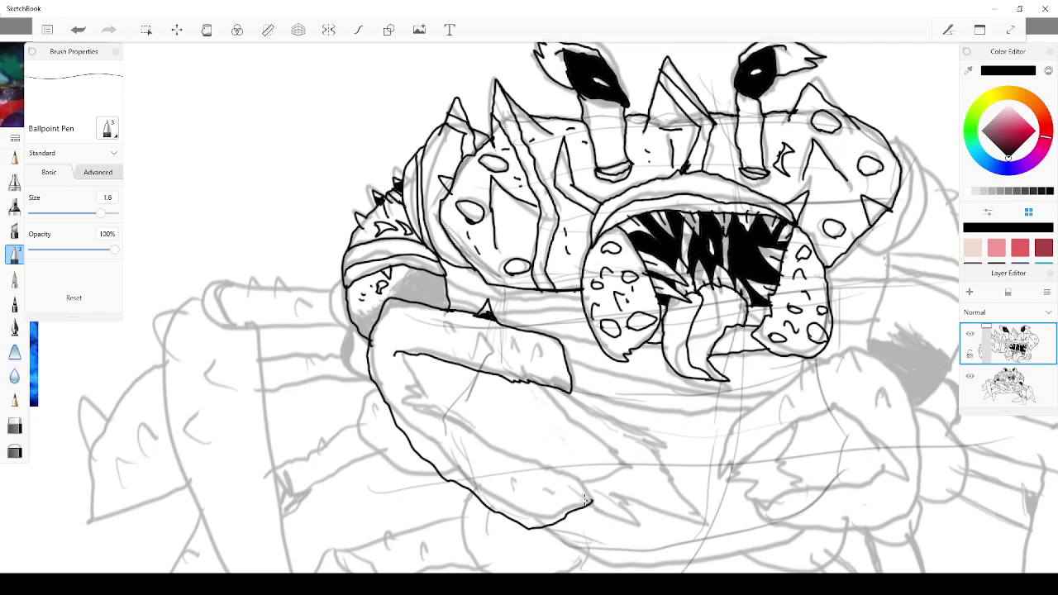
pyautogui.moveTo(401, 381)
pyautogui.mouseDown()
pyautogui.moveTo(520, 474)
pyautogui.moveTo(592, 489)
pyautogui.moveTo(590, 499)
pyautogui.moveTo(593, 470)
pyautogui.mouseUp()
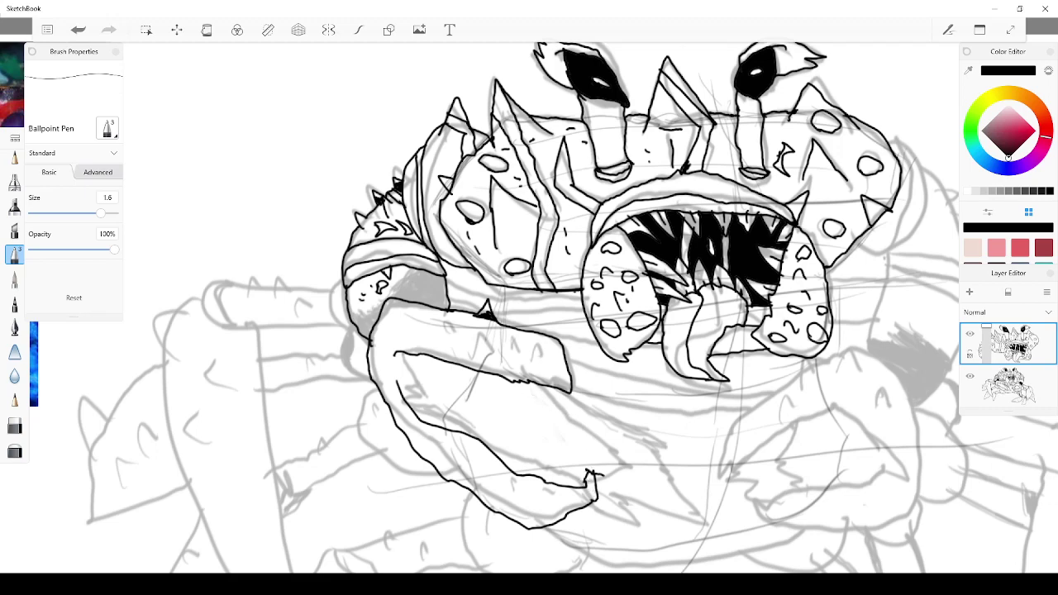
pyautogui.moveTo(603, 476)
pyautogui.mouseDown()
pyautogui.moveTo(717, 512)
pyautogui.moveTo(651, 419)
pyautogui.moveTo(585, 395)
pyautogui.mouseUp()
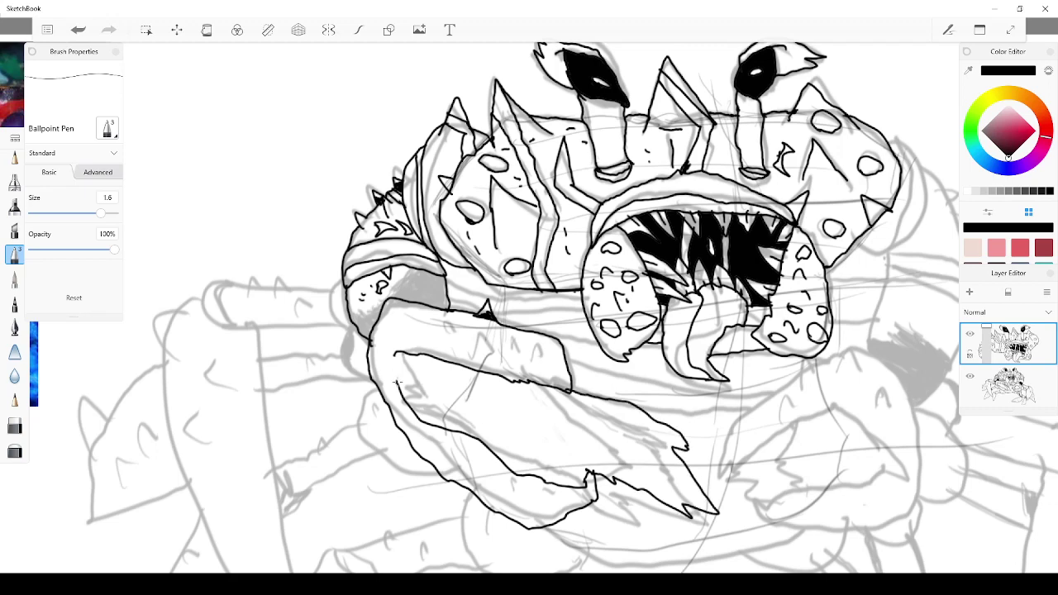
# Ink the left claw's inner opening with a notched base, a jagged upper edge and a pointed end
pyautogui.moveTo(376, 376)
pyautogui.mouseDown()
pyautogui.moveTo(410, 382)
pyautogui.moveTo(395, 355)
pyautogui.mouseUp()
pyautogui.moveTo(549, 386)
pyautogui.mouseDown()
pyautogui.moveTo(600, 431)
pyautogui.moveTo(578, 444)
pyautogui.moveTo(493, 377)
pyautogui.mouseUp()
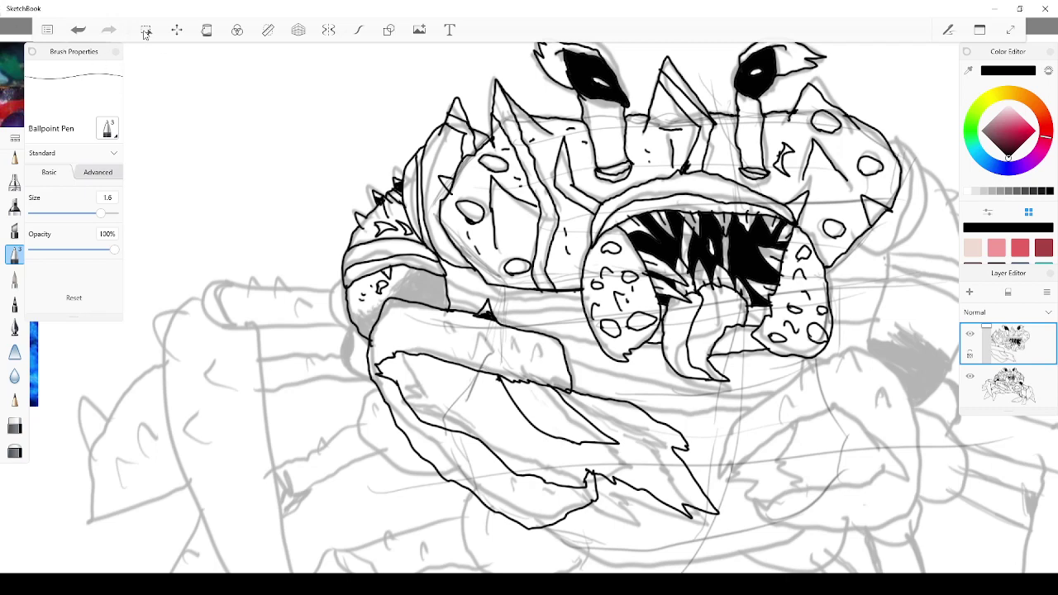
pyautogui.click(78, 31)
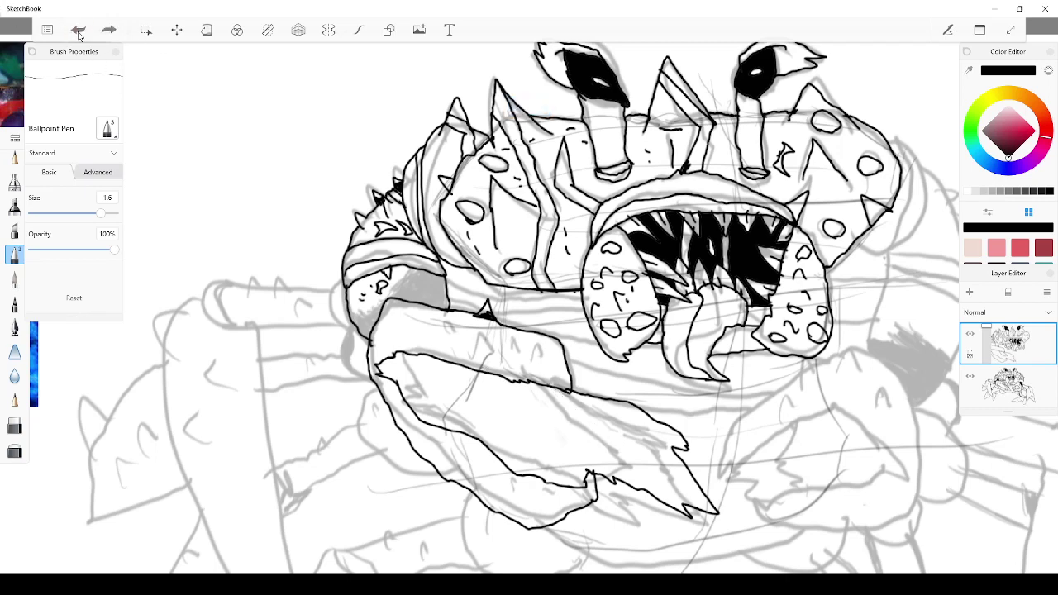
pyautogui.moveTo(484, 369)
pyautogui.mouseDown()
pyautogui.moveTo(572, 427)
pyautogui.moveTo(555, 445)
pyautogui.moveTo(484, 444)
pyautogui.mouseUp()
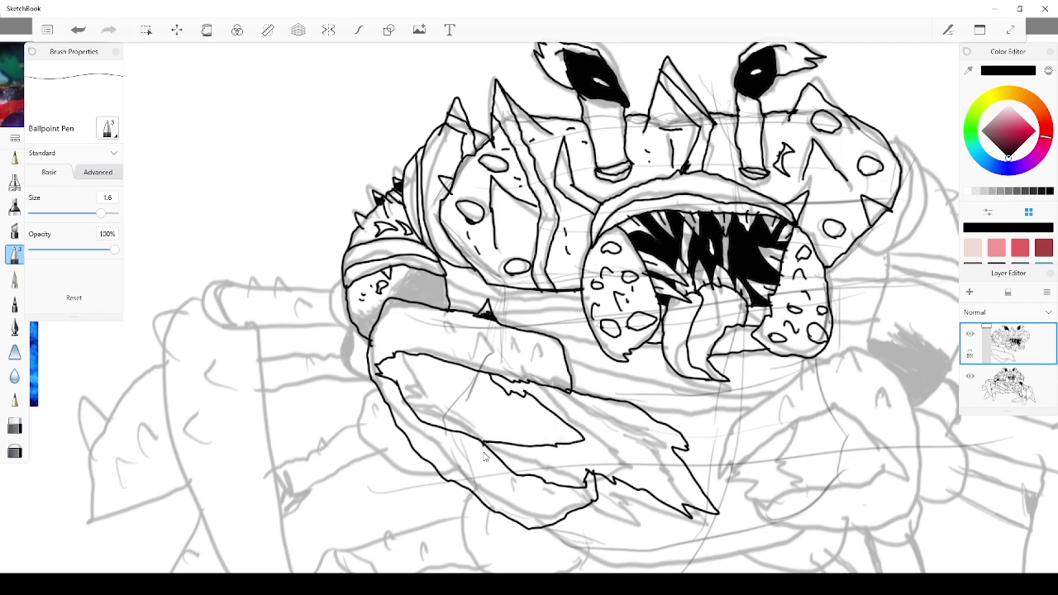
pyautogui.scroll(-5, 649, 206)
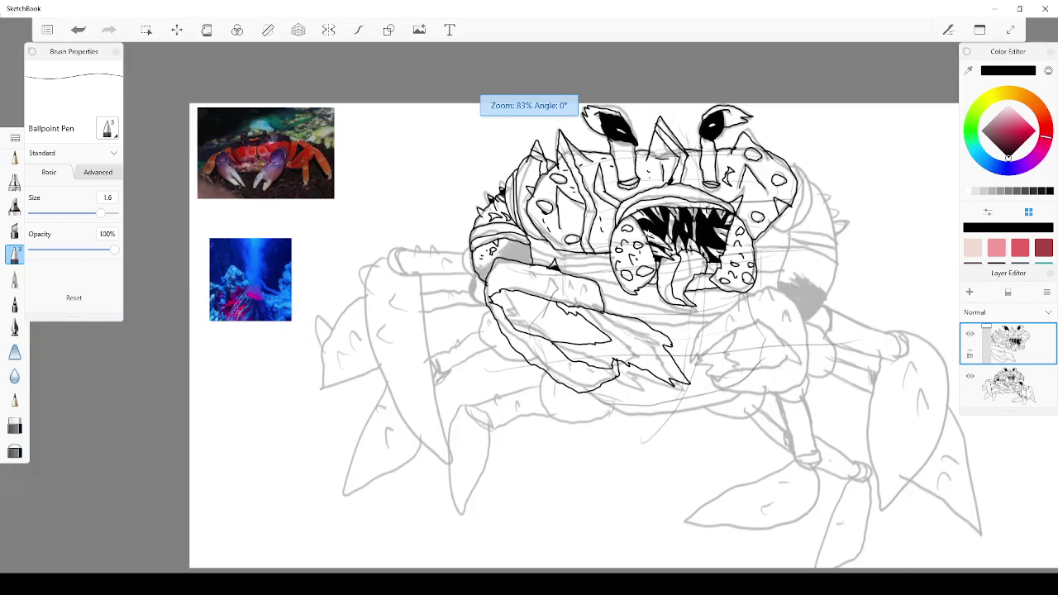
pyautogui.scroll(4, 559, 316)
pyautogui.scroll(-5, 559, 307)
pyautogui.scroll(6, 397, 309)
pyautogui.scroll(-6, 857, 304)
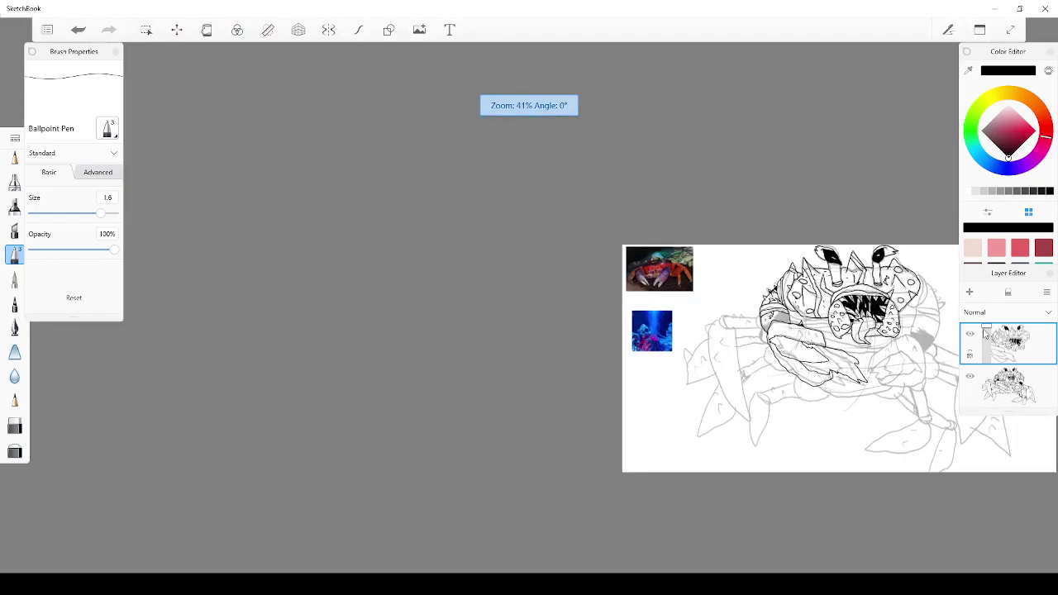
pyautogui.scroll(-3, 868, 335)
pyautogui.scroll(3, 876, 339)
pyautogui.scroll(3, 890, 335)
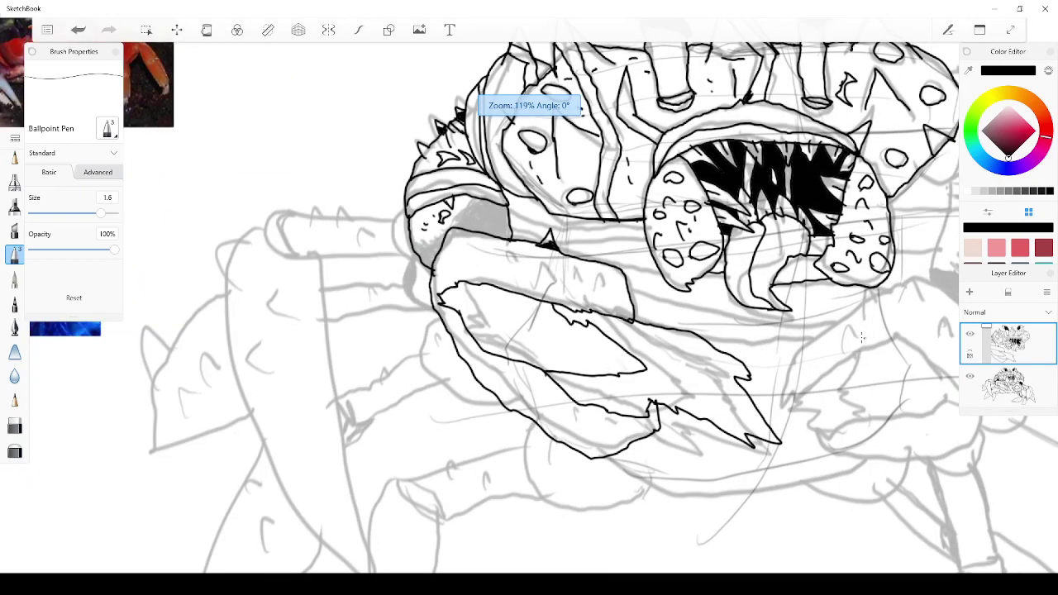
pyautogui.scroll(-3, 890, 334)
pyautogui.scroll(3, 900, 314)
pyautogui.scroll(3, 793, 307)
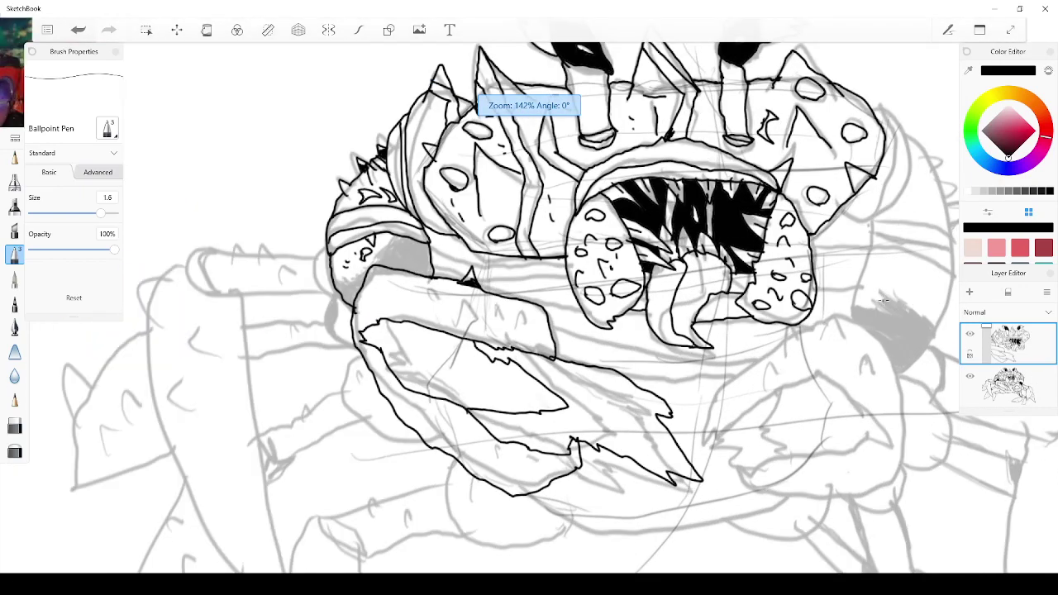
pyautogui.scroll(-3, 756, 312)
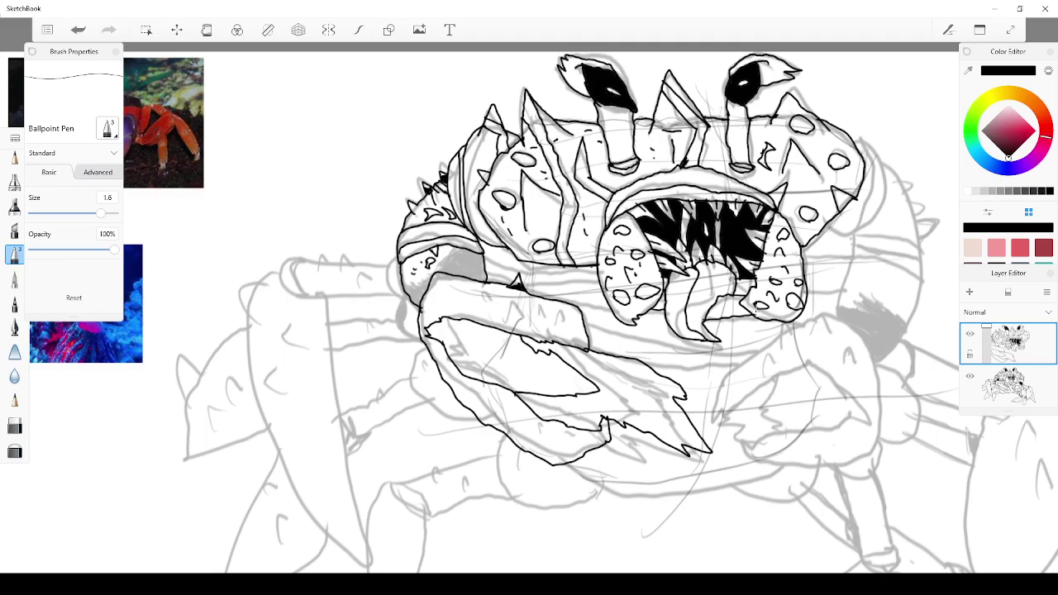
pyautogui.scroll(-4, 895, 354)
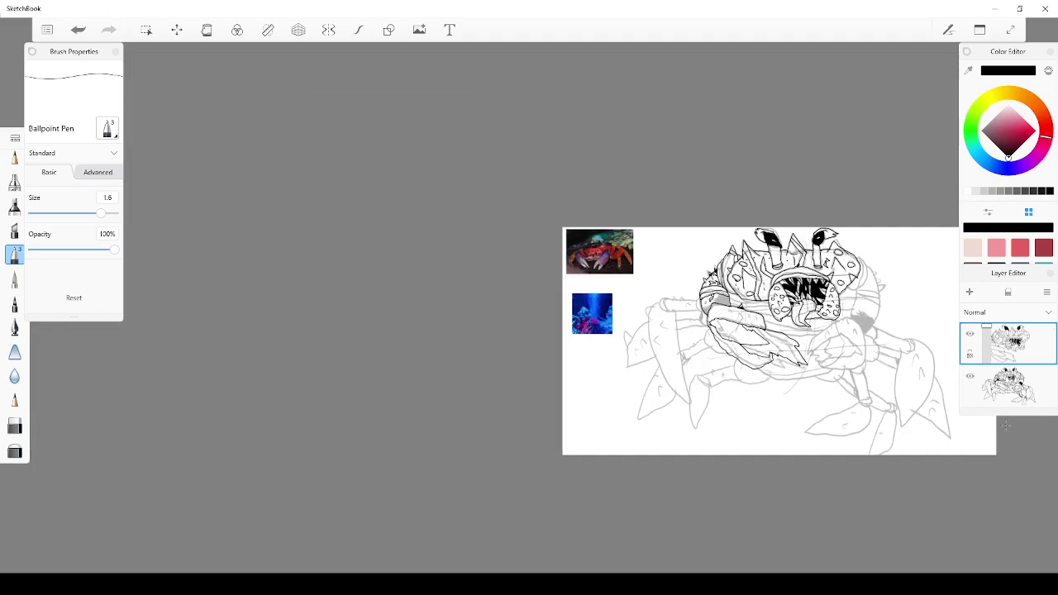
pyautogui.scroll(3, 998, 423)
pyautogui.scroll(3, 290, 130)
pyautogui.scroll(-4, 288, 127)
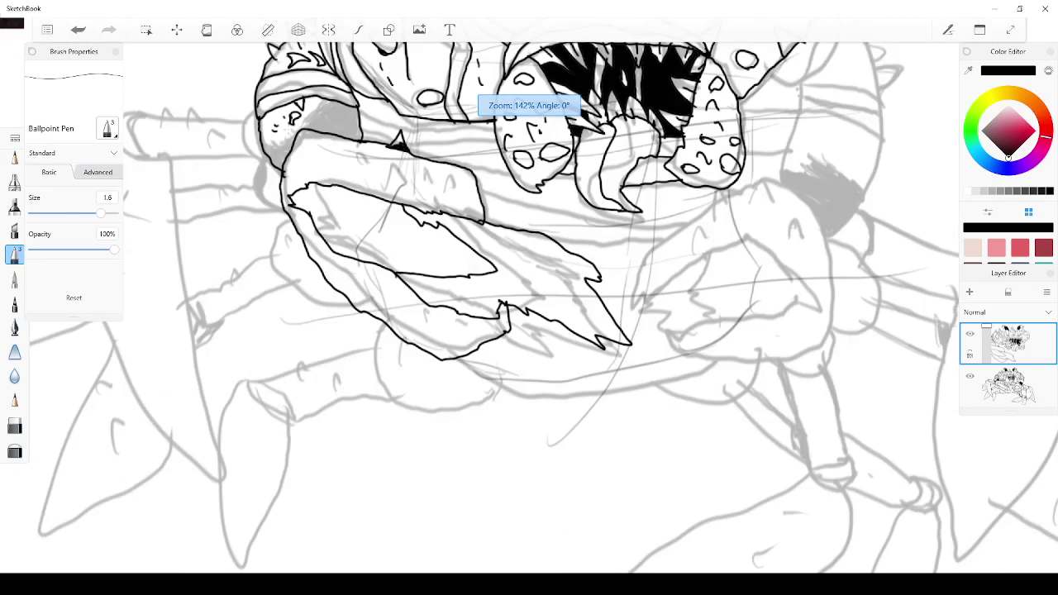
# Ink a jagged shadow boundary across the left joint above the claw and flood-fill the enclosed shadow area with black
pyautogui.scroll(5, 269, 79)
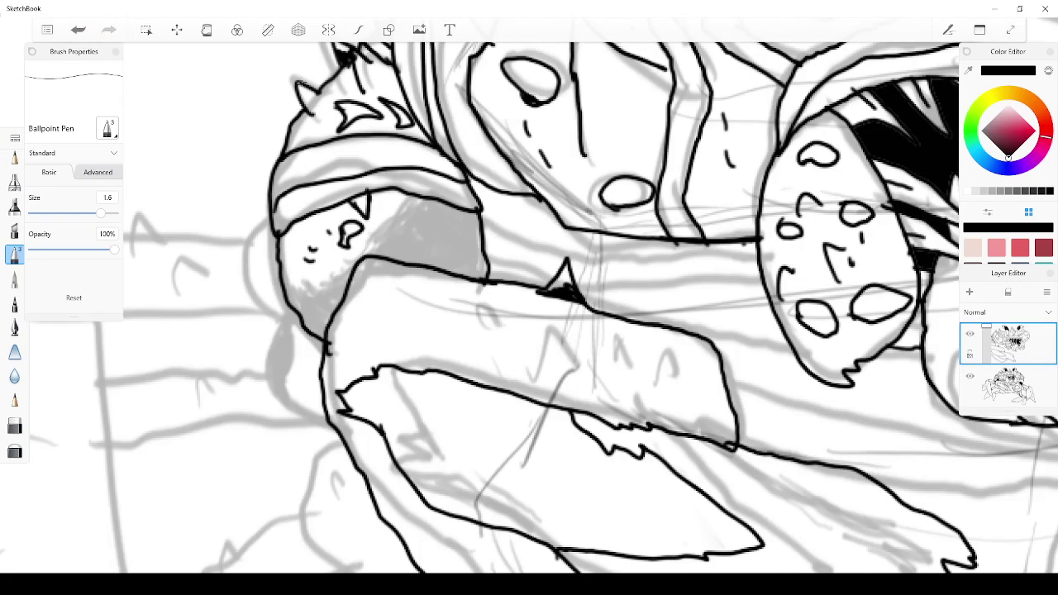
pyautogui.moveTo(299, 322)
pyautogui.mouseDown()
pyautogui.moveTo(321, 281)
pyautogui.moveTo(319, 258)
pyautogui.moveTo(340, 261)
pyautogui.moveTo(427, 204)
pyautogui.mouseUp()
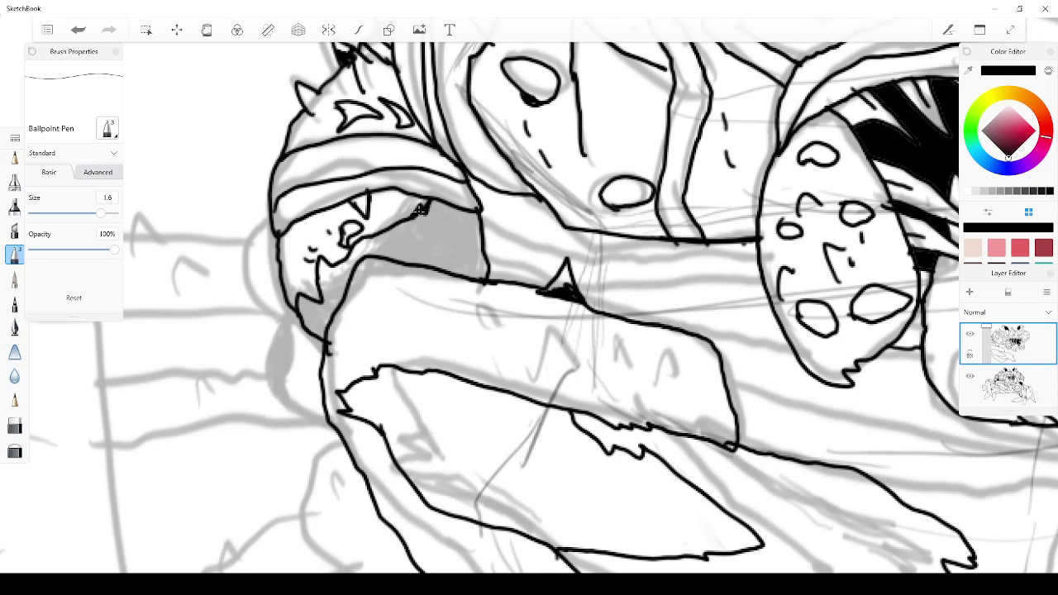
pyautogui.click(207, 30)
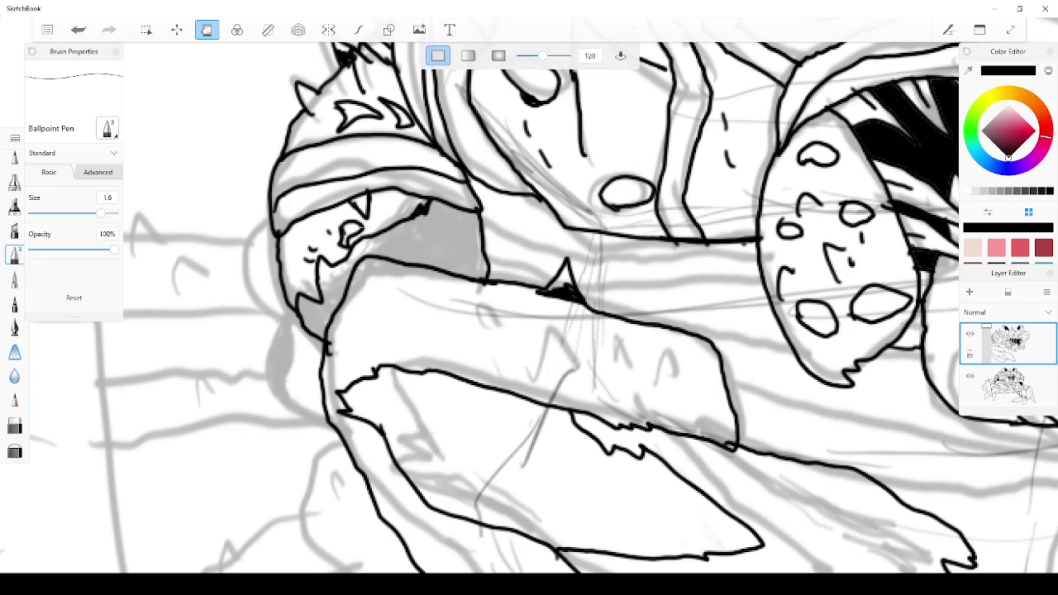
pyautogui.click(460, 239)
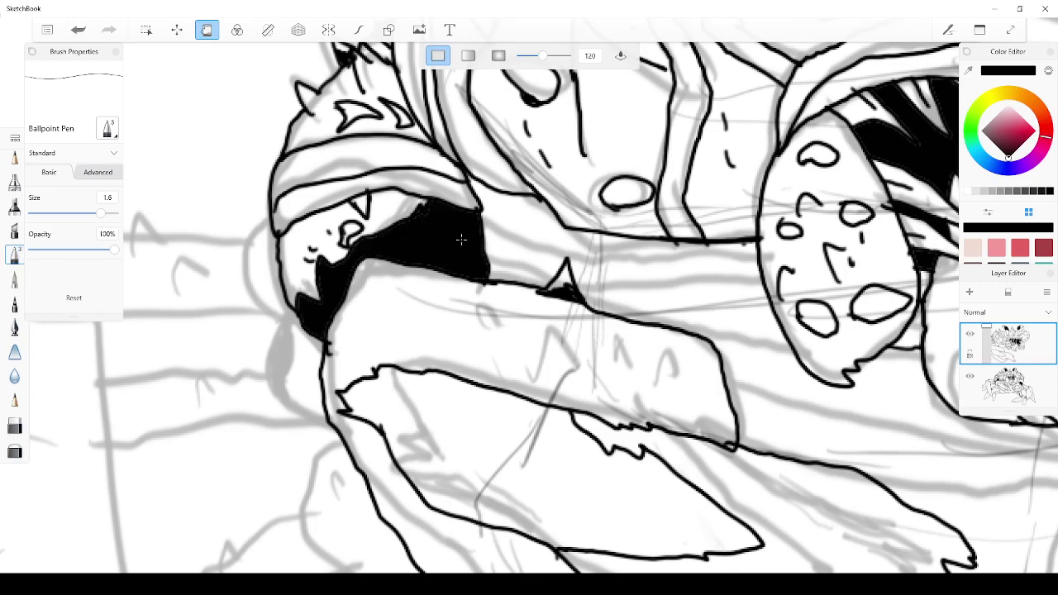
pyautogui.click(203, 35)
# Add small curved marks along the left claw's upper segment, undoing the stray last strokes
pyautogui.scroll(-3, 345, 283)
pyautogui.scroll(-3, 587, 340)
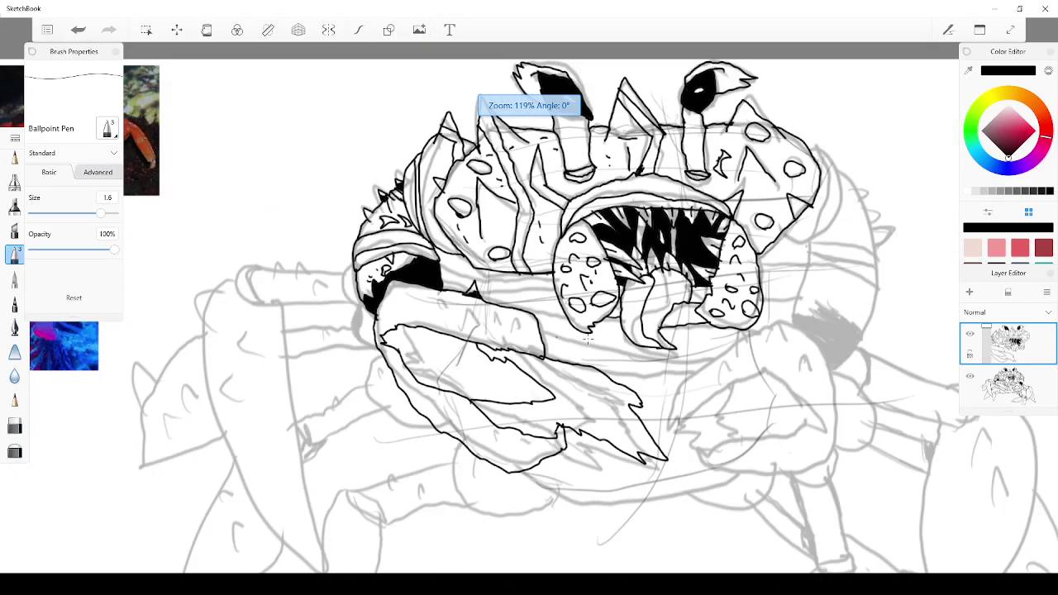
pyautogui.scroll(-2, 823, 239)
pyautogui.scroll(1, 834, 240)
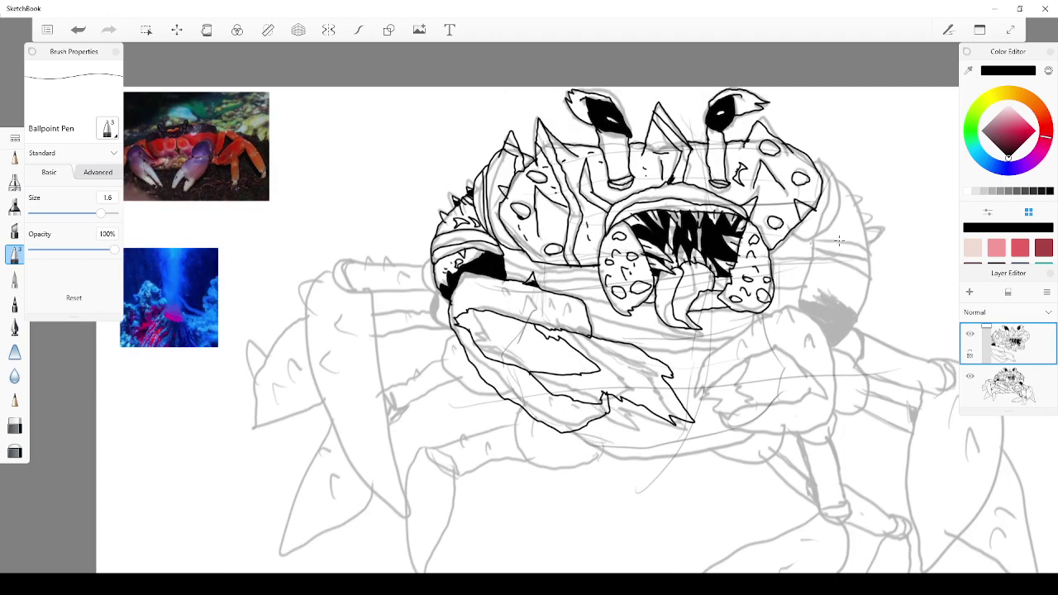
pyautogui.moveTo(501, 295); pyautogui.dragTo(552, 316)
pyautogui.moveTo(482, 313)
pyautogui.mouseDown()
pyautogui.moveTo(544, 312)
pyautogui.moveTo(542, 346)
pyautogui.mouseUp()
pyautogui.click(76, 30)
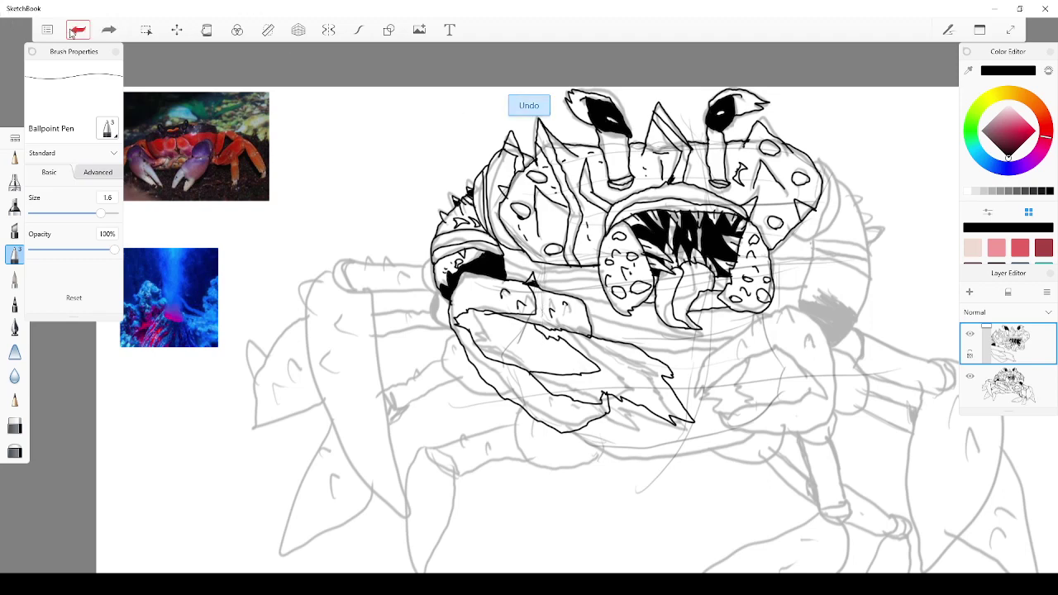
pyautogui.click(75, 31)
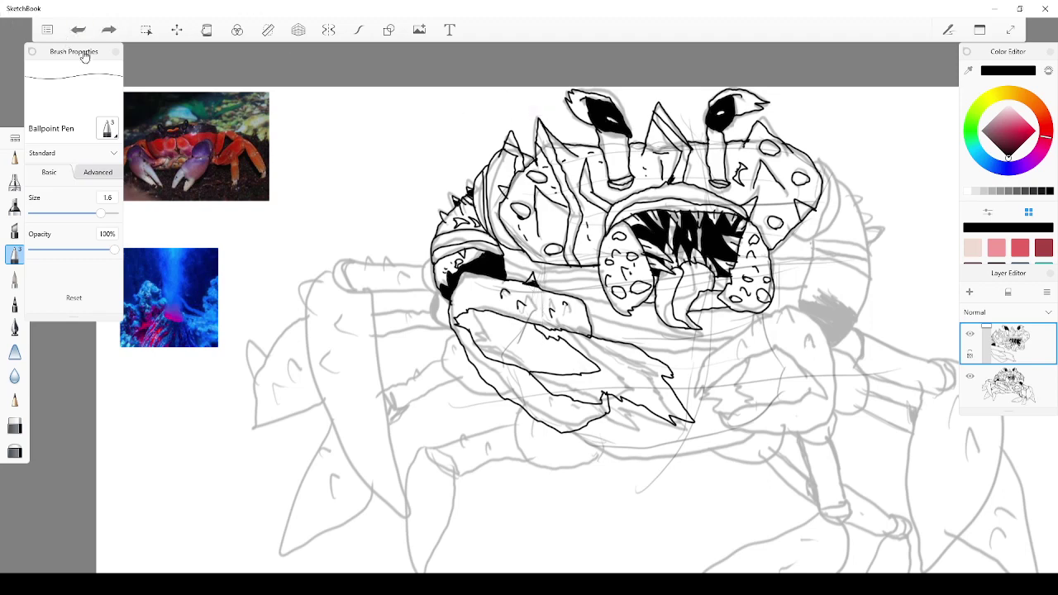
# Ink a dividing line at the base of the claw's upper segment and add triangular markings towards its squared end
pyautogui.moveTo(472, 312)
pyautogui.mouseDown()
pyautogui.moveTo(465, 269)
pyautogui.moveTo(481, 280)
pyautogui.mouseUp()
pyautogui.moveTo(438, 283); pyautogui.dragTo(444, 293)
pyautogui.moveTo(570, 307); pyautogui.dragTo(583, 324)
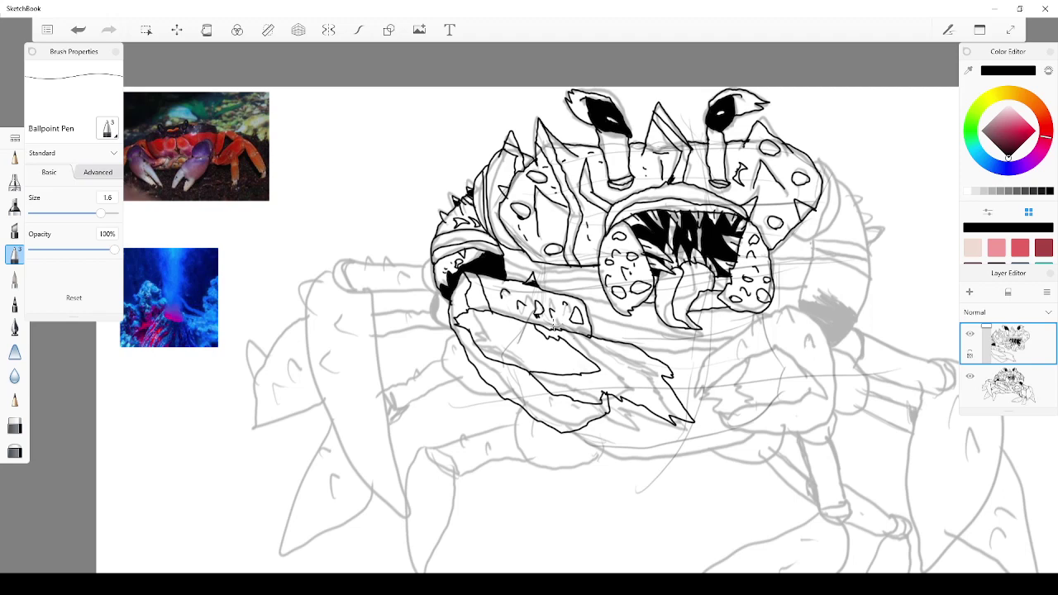
# Add two oval spots and small curved marks to the lower pincer, and a second contour line near the claw's base
pyautogui.moveTo(506, 388)
pyautogui.mouseDown()
pyautogui.moveTo(526, 390)
pyautogui.moveTo(508, 393)
pyautogui.moveTo(493, 366)
pyautogui.mouseUp()
pyautogui.moveTo(548, 404); pyautogui.dragTo(550, 411)
pyautogui.moveTo(499, 267); pyautogui.dragTo(490, 278)
pyautogui.scroll(3, 334, 201)
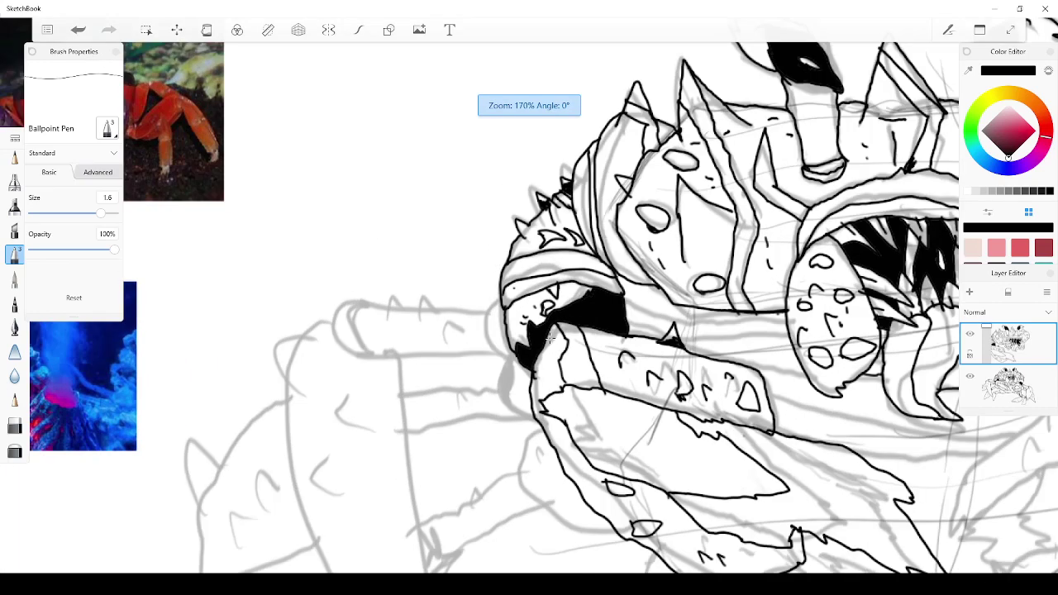
pyautogui.scroll(-5, 581, 395)
pyautogui.scroll(4, 771, 498)
pyautogui.scroll(1, 793, 479)
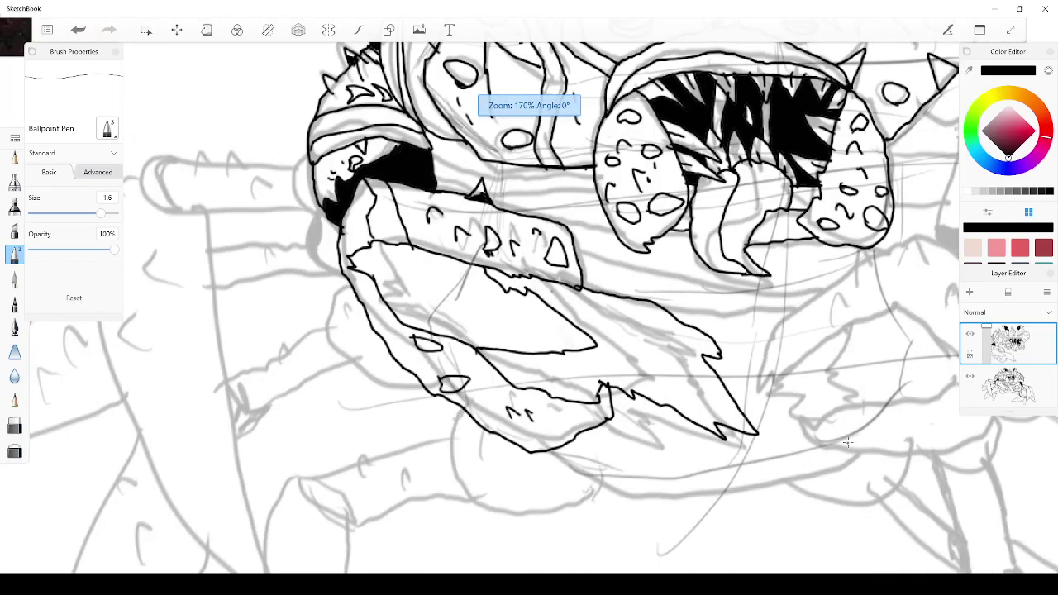
pyautogui.scroll(-4, 901, 400)
pyautogui.scroll(-2, 886, 403)
pyautogui.scroll(4, 862, 405)
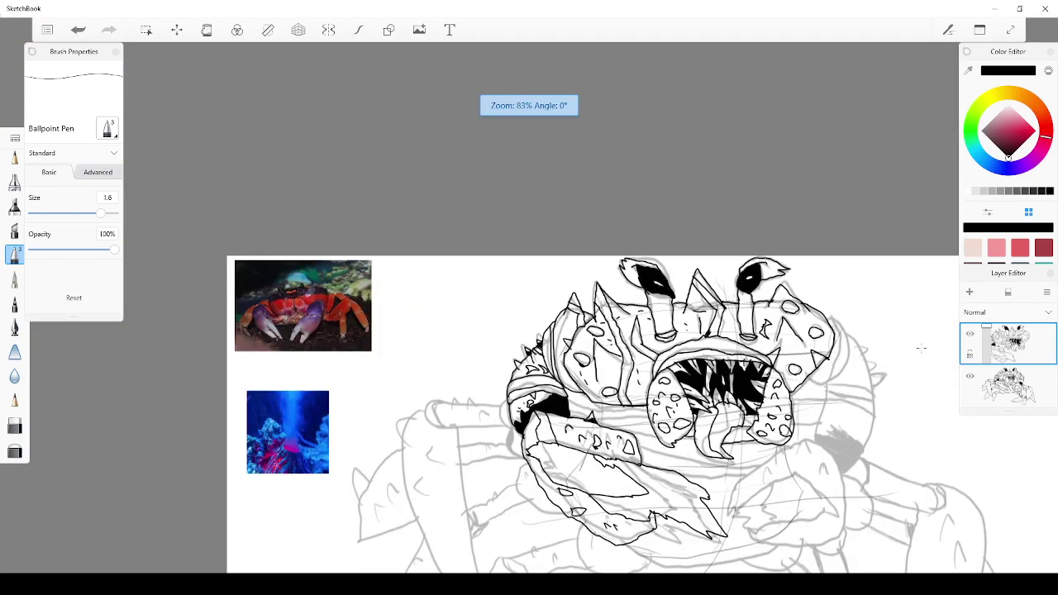
pyautogui.scroll(5, 856, 402)
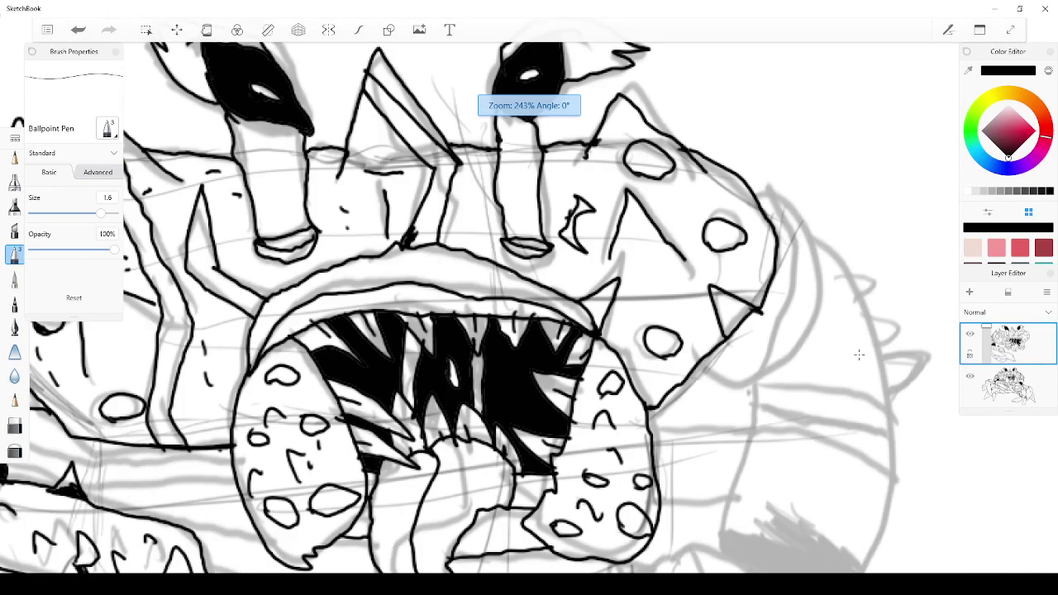
# Outline the right shoulder behind the shell with a spike on its upper edge, adding bands across the spike and an oval spot
pyautogui.scroll(-2, 857, 354)
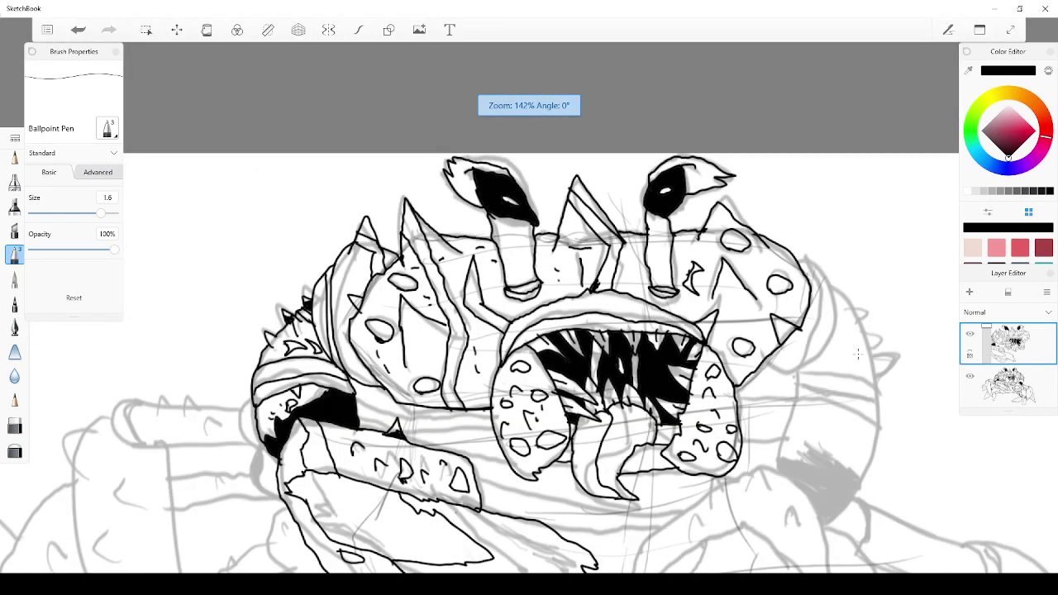
pyautogui.scroll(2, 857, 354)
pyautogui.scroll(-2, 855, 354)
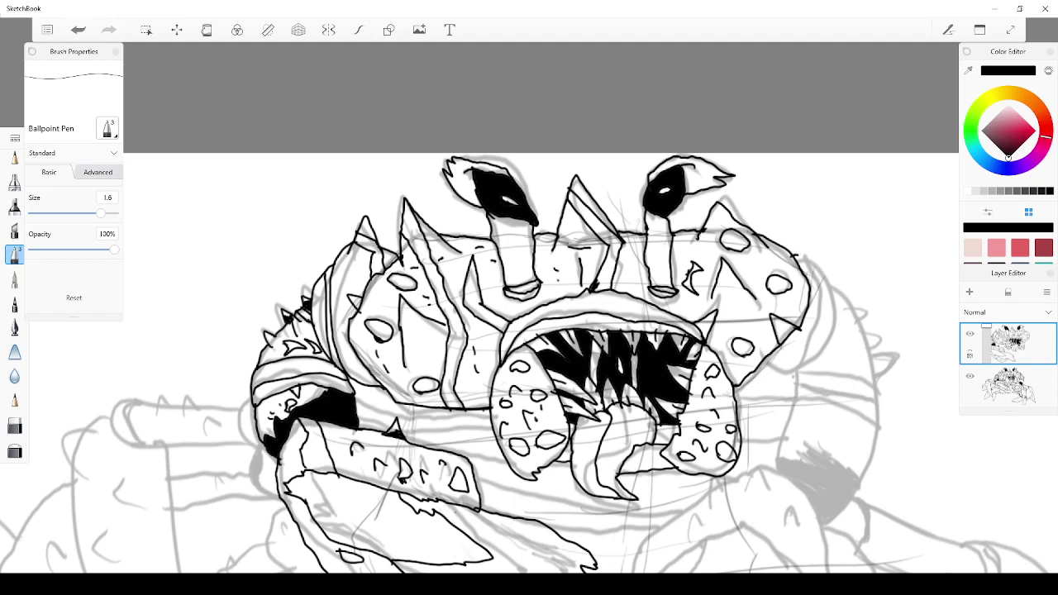
pyautogui.moveTo(798, 255)
pyautogui.mouseDown()
pyautogui.moveTo(838, 276)
pyautogui.moveTo(856, 254)
pyautogui.moveTo(848, 306)
pyautogui.moveTo(823, 344)
pyautogui.moveTo(784, 347)
pyautogui.mouseUp()
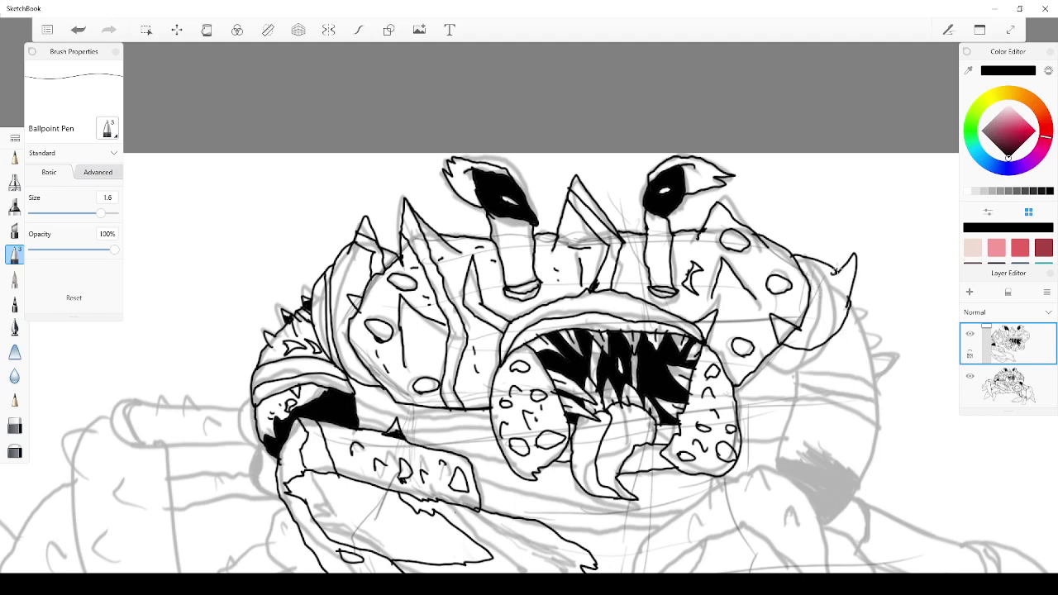
pyautogui.moveTo(834, 271)
pyautogui.mouseDown()
pyautogui.moveTo(852, 282)
pyautogui.moveTo(851, 270)
pyautogui.mouseUp()
pyautogui.moveTo(823, 303)
pyautogui.mouseDown()
pyautogui.moveTo(842, 294)
pyautogui.moveTo(827, 308)
pyautogui.mouseUp()
pyautogui.scroll(-3, 837, 295)
pyautogui.scroll(3, 919, 487)
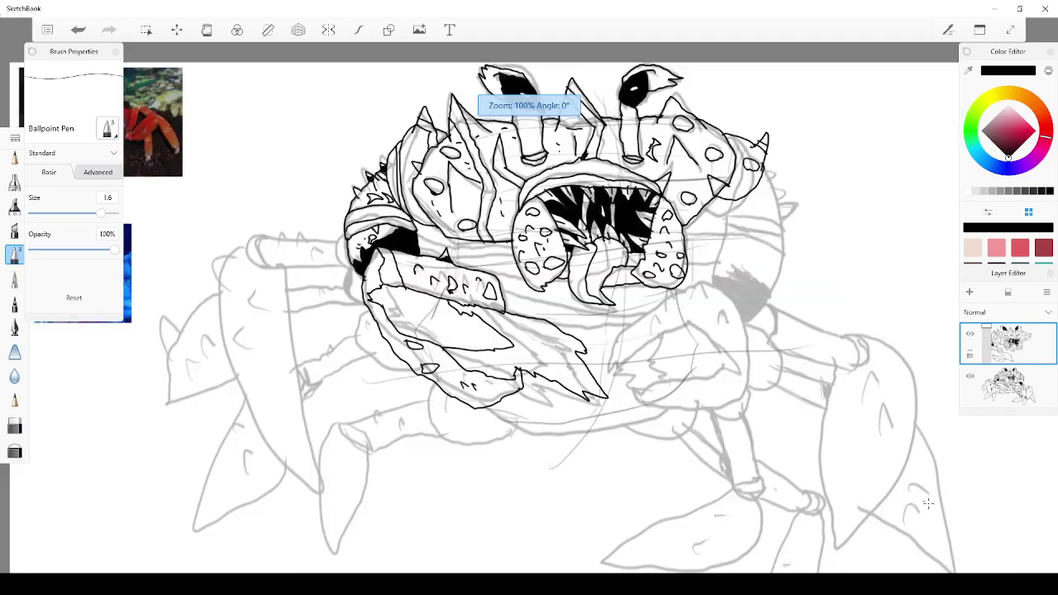
pyautogui.scroll(-2, 777, 170)
pyautogui.scroll(2, 703, 110)
pyautogui.scroll(-5, 703, 113)
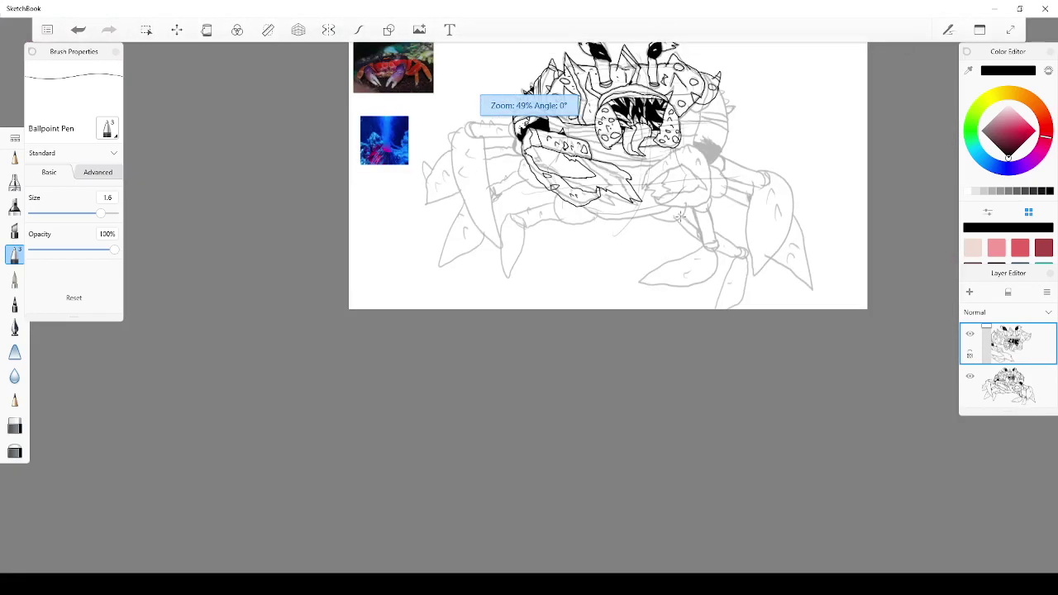
pyautogui.scroll(6, 697, 82)
pyautogui.scroll(-5, 579, 130)
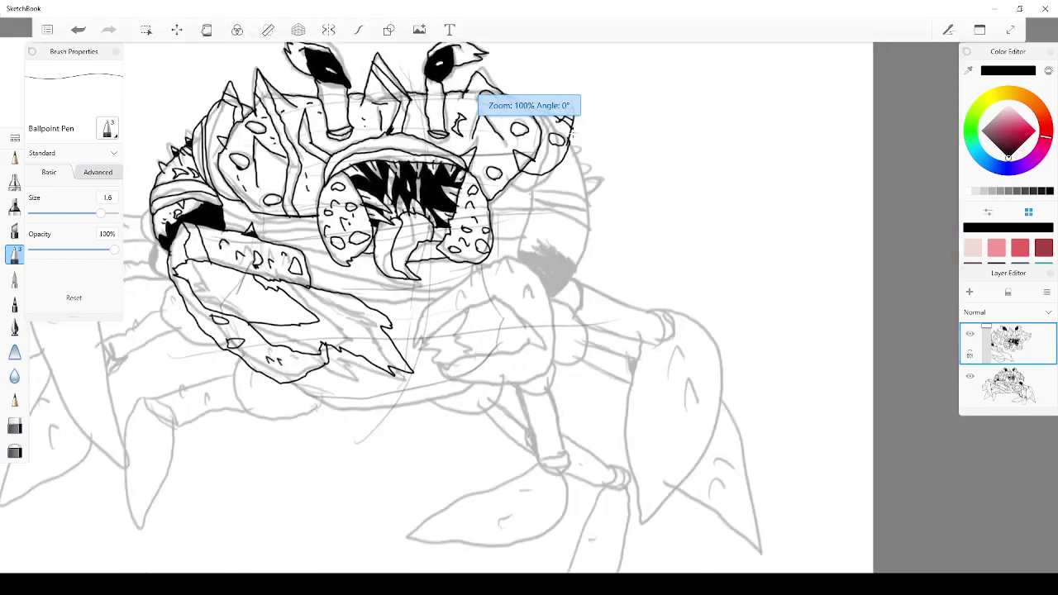
pyautogui.scroll(5, 572, 133)
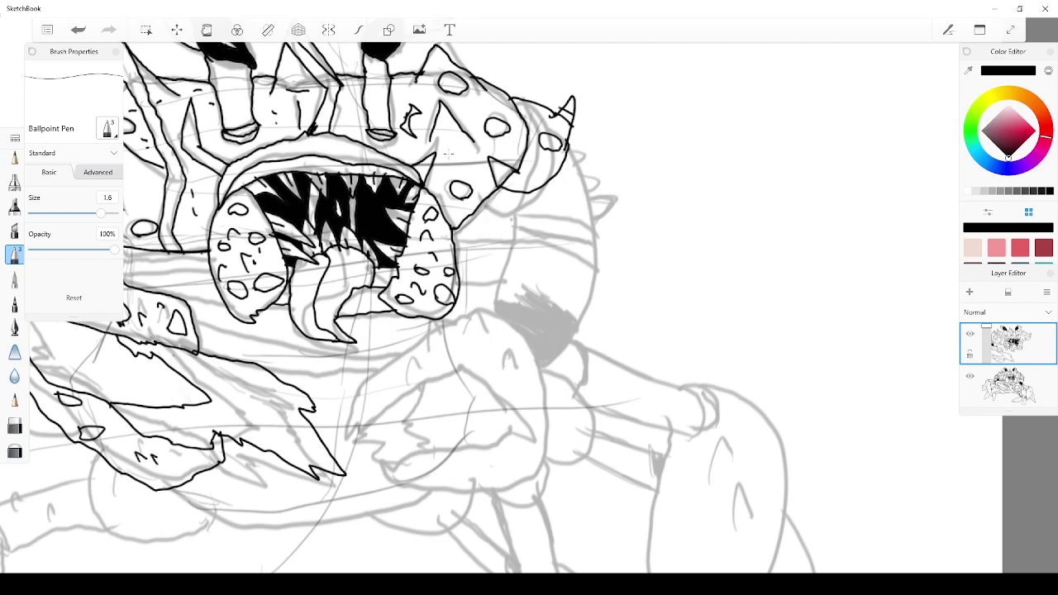
# Ink a curved band around the underside of the right shoulder, undoing the first attempt and redrawing it wider
pyautogui.scroll(-5, 447, 153)
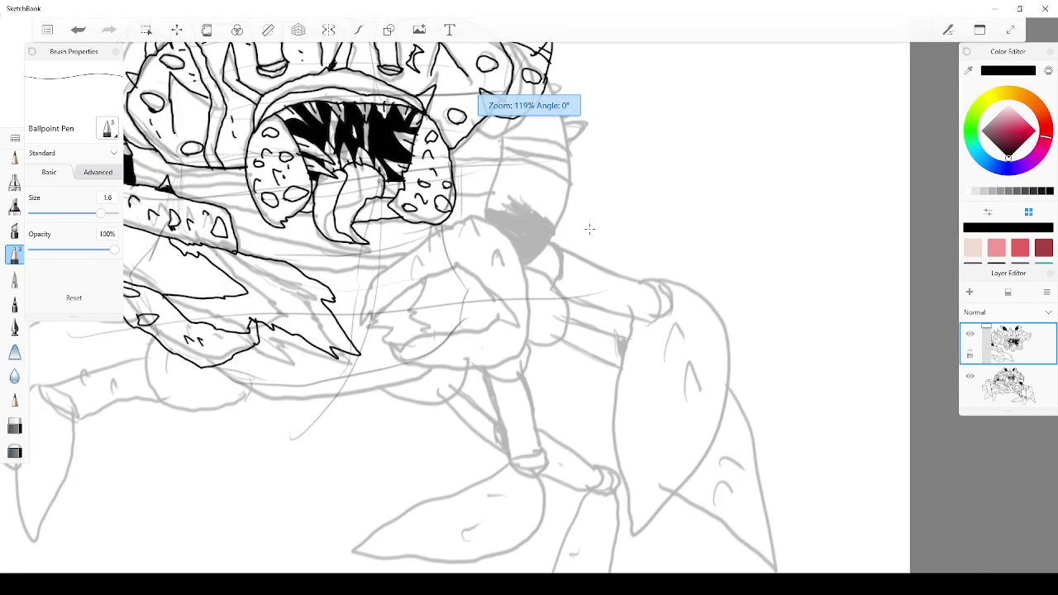
pyautogui.scroll(9, 554, 140)
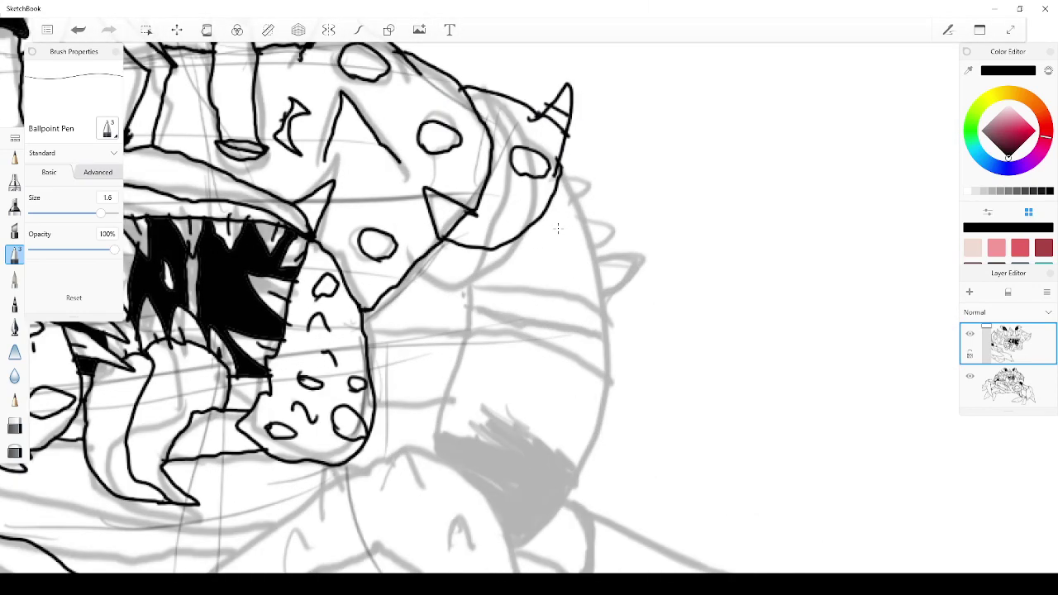
pyautogui.moveTo(444, 238)
pyautogui.mouseDown()
pyautogui.moveTo(457, 279)
pyautogui.moveTo(498, 281)
pyautogui.moveTo(508, 225)
pyautogui.mouseUp()
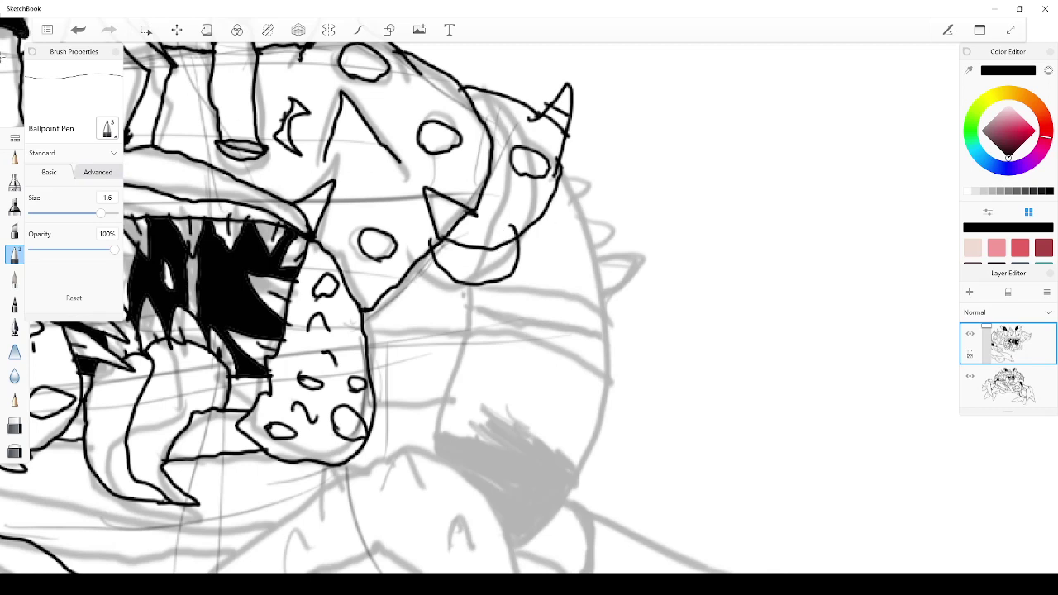
pyautogui.click(78, 29)
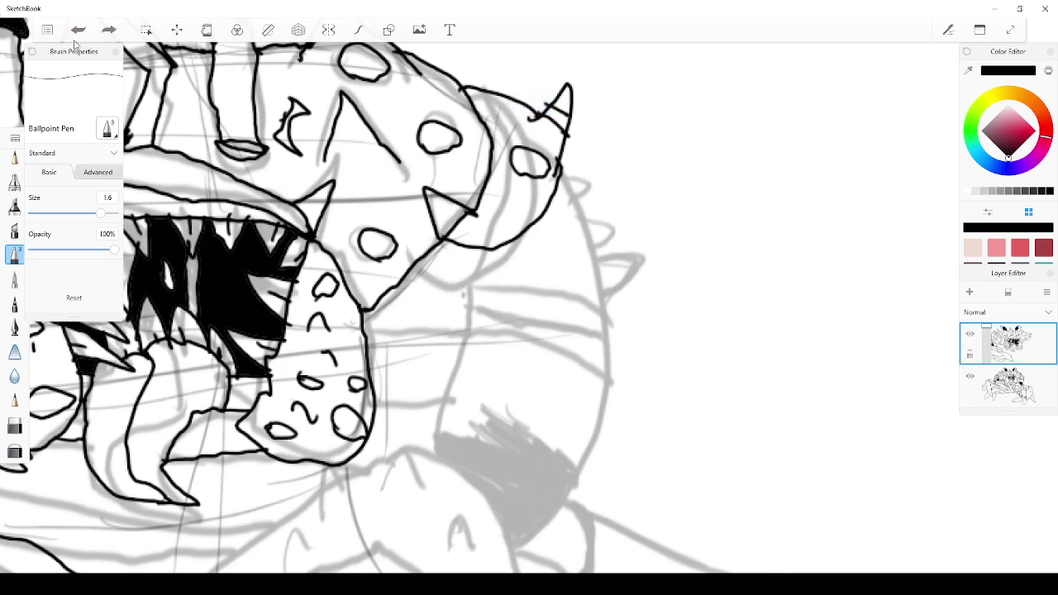
pyautogui.moveTo(428, 250)
pyautogui.mouseDown()
pyautogui.moveTo(486, 273)
pyautogui.moveTo(576, 233)
pyautogui.moveTo(570, 160)
pyautogui.moveTo(556, 153)
pyautogui.moveTo(567, 216)
pyautogui.moveTo(492, 246)
pyautogui.mouseUp()
pyautogui.moveTo(465, 212); pyautogui.dragTo(458, 201)
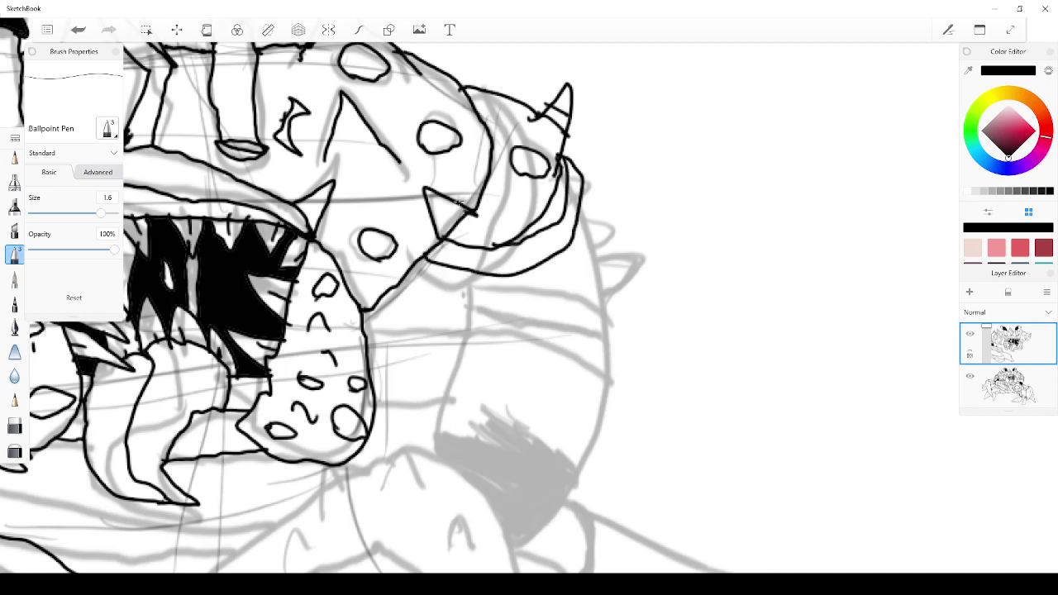
pyautogui.scroll(-4, 4, 126)
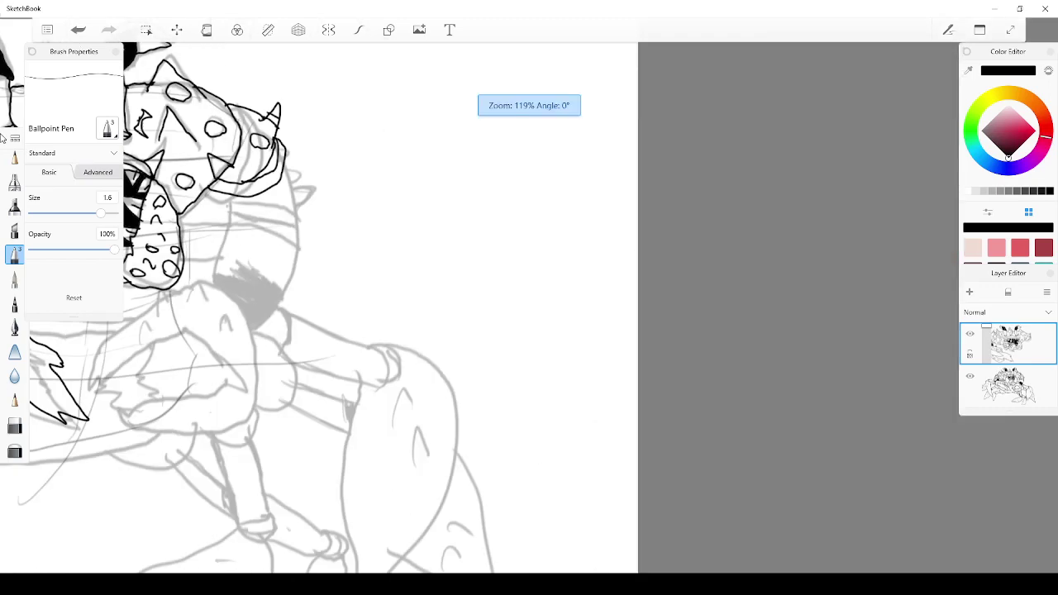
pyautogui.scroll(3, 4, 132)
pyautogui.scroll(-5, 2, 104)
pyautogui.scroll(10, 128, 127)
pyautogui.scroll(-6, 127, 128)
pyautogui.scroll(2, 127, 127)
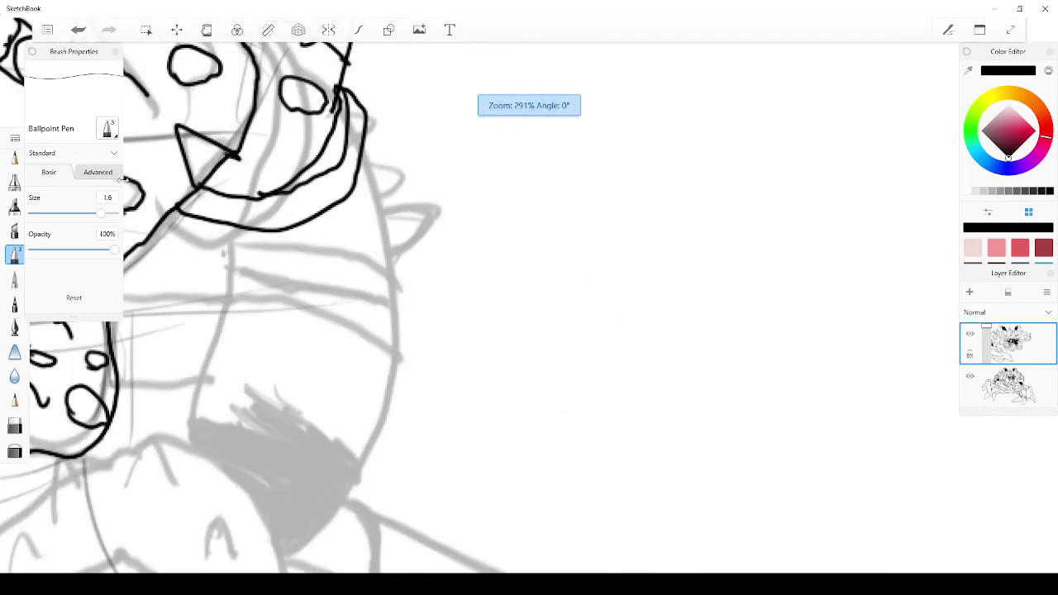
pyautogui.scroll(-5, 191, 280)
pyautogui.scroll(4, 147, 304)
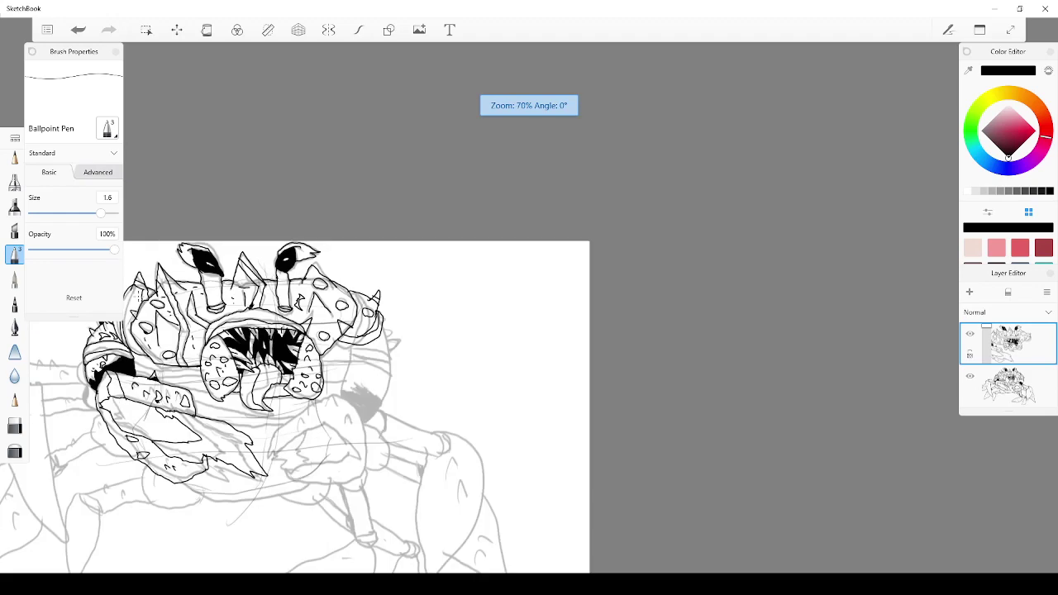
pyautogui.scroll(3, 629, 421)
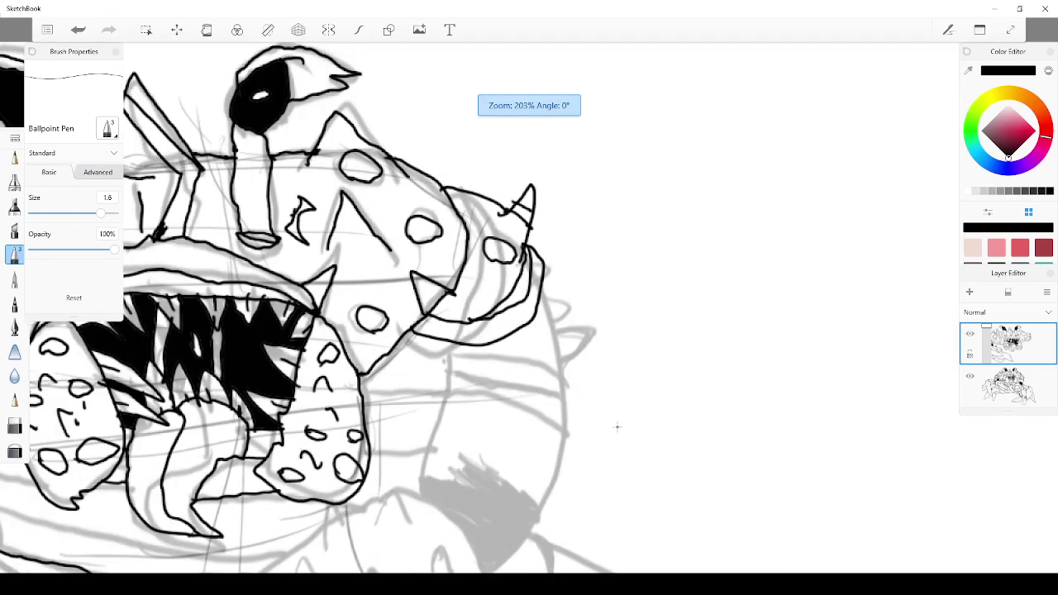
pyautogui.scroll(-3, 493, 470)
pyautogui.scroll(2, 494, 470)
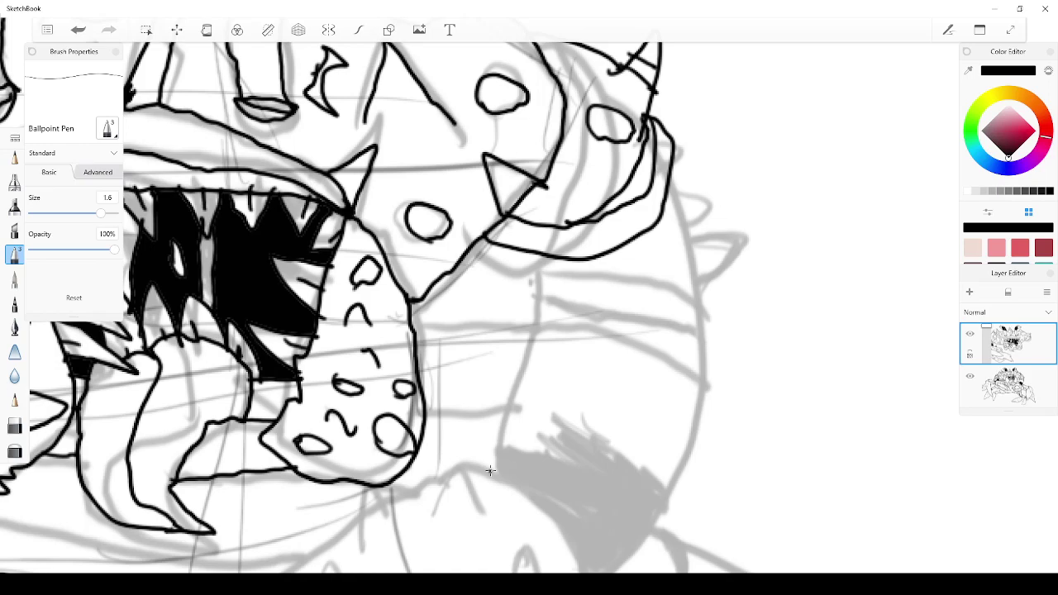
pyautogui.moveTo(490, 470); pyautogui.dragTo(485, 497)
pyautogui.scroll(-10, 106, 483)
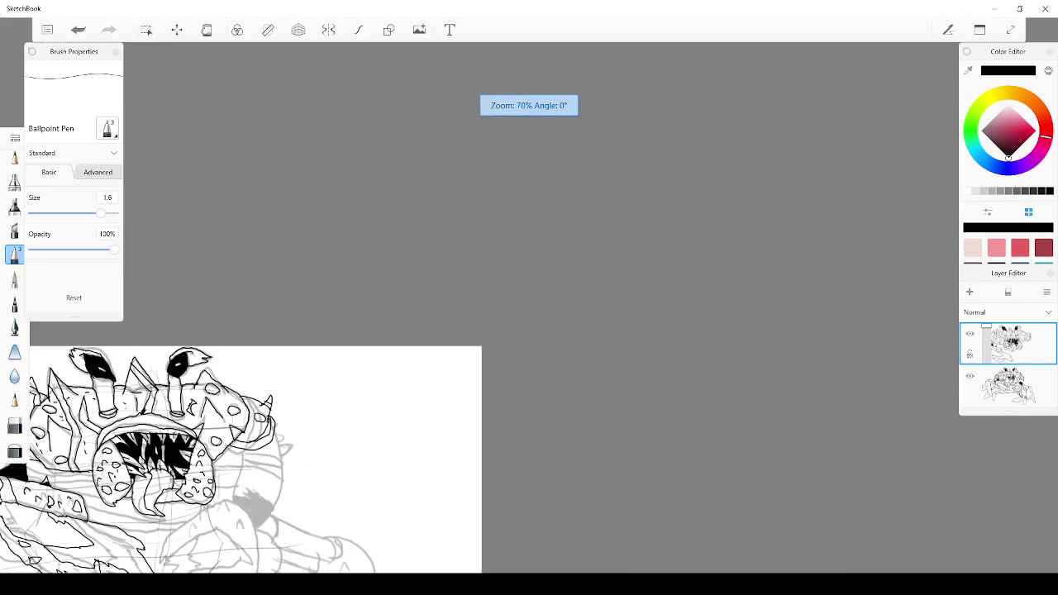
pyautogui.scroll(6, 182, 431)
pyautogui.scroll(-5, 137, 502)
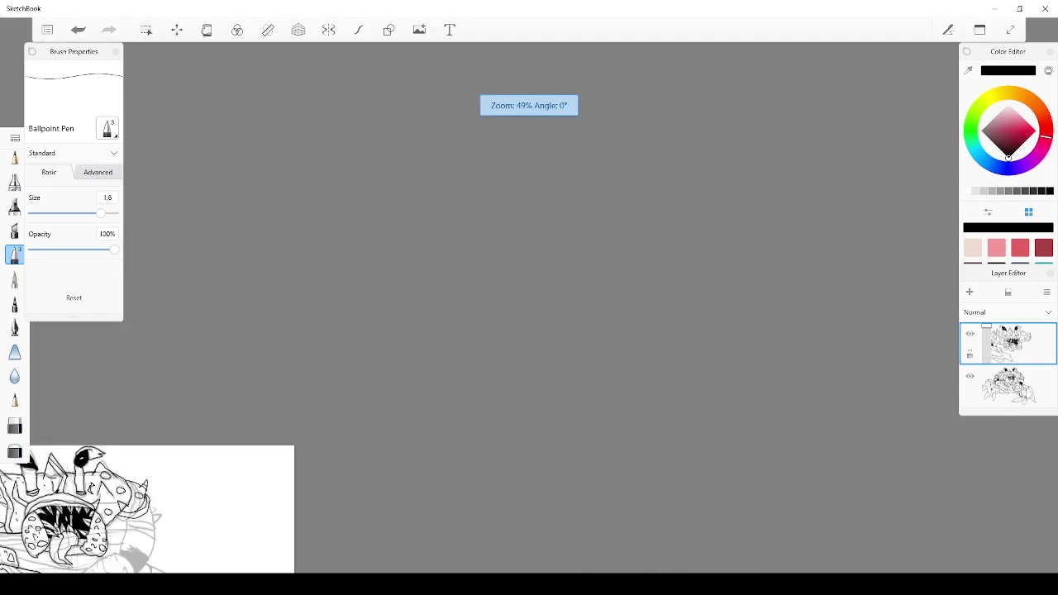
pyautogui.scroll(5, 119, 533)
pyautogui.scroll(-8, 124, 536)
pyautogui.scroll(8, 124, 537)
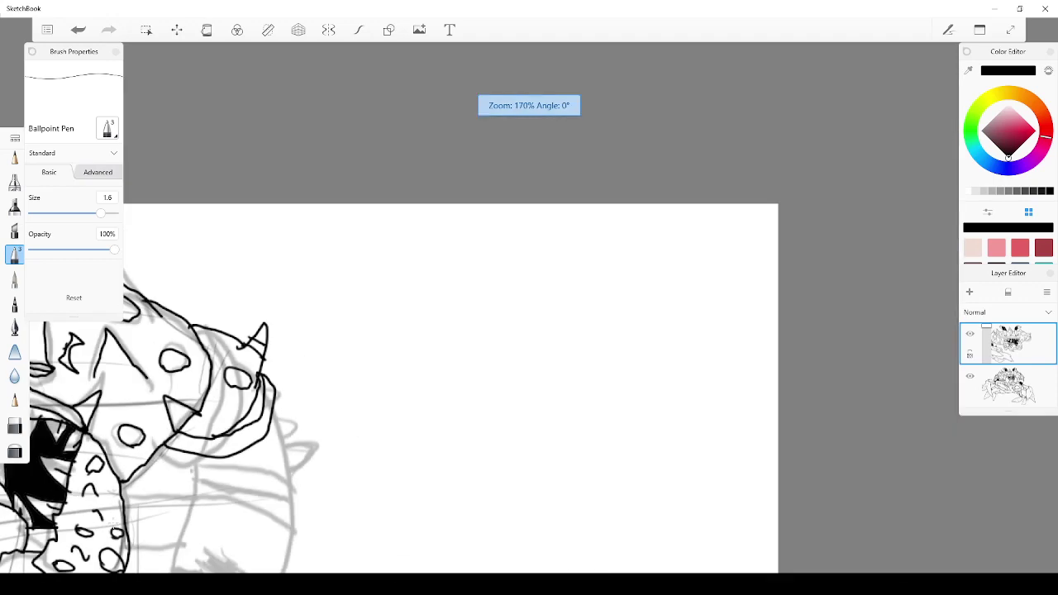
pyautogui.scroll(-2, 124, 537)
pyautogui.scroll(-2, 74, 537)
pyautogui.scroll(6, 75, 537)
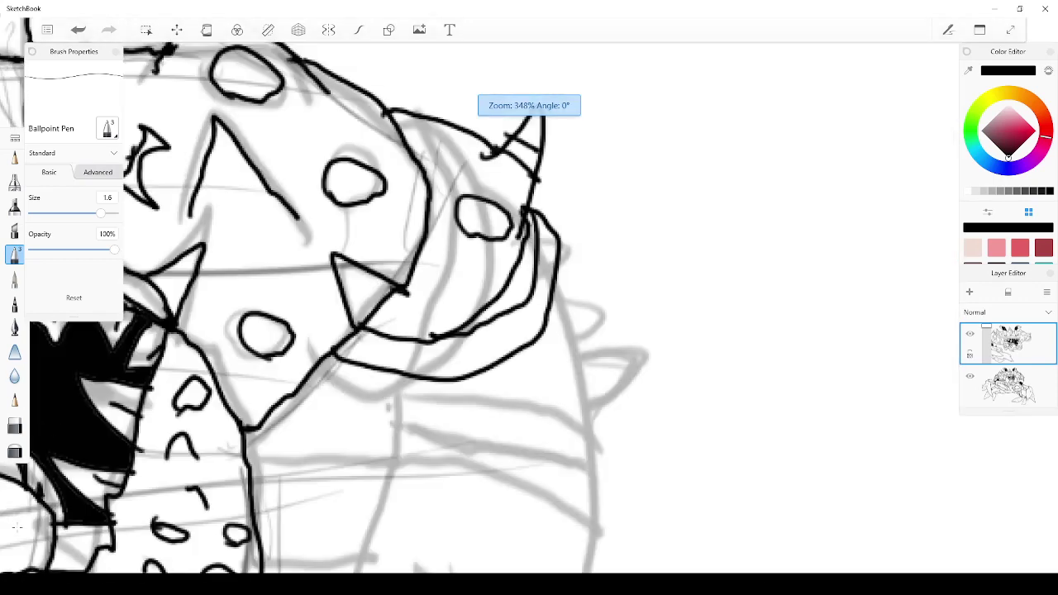
pyautogui.scroll(-3, 78, 545)
pyautogui.scroll(7, 87, 558)
pyautogui.scroll(-4, 89, 563)
pyautogui.scroll(-3, 127, 414)
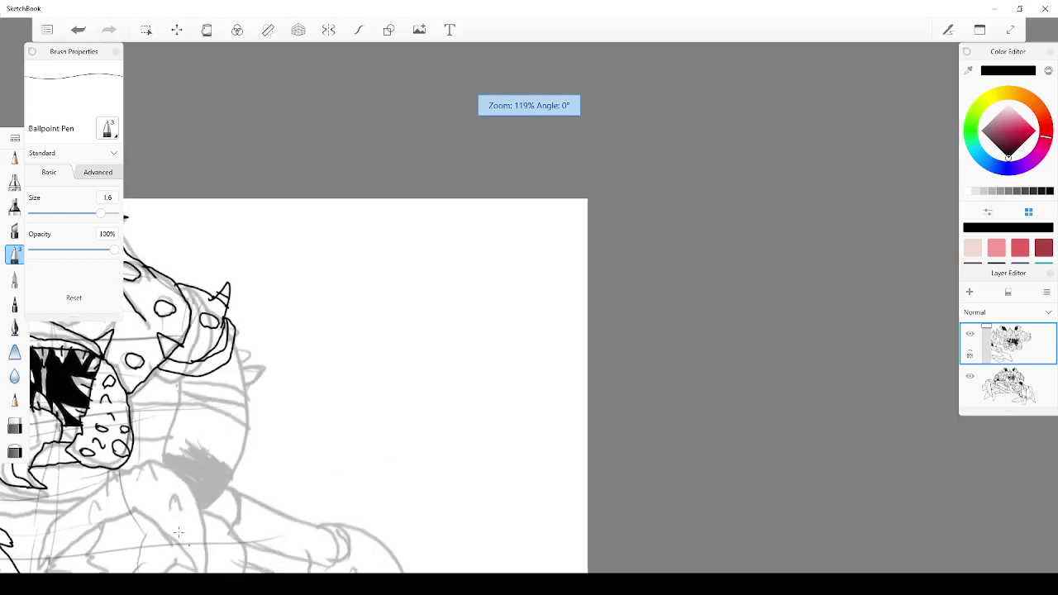
pyautogui.scroll(4, 166, 414)
pyautogui.scroll(-3, 115, 351)
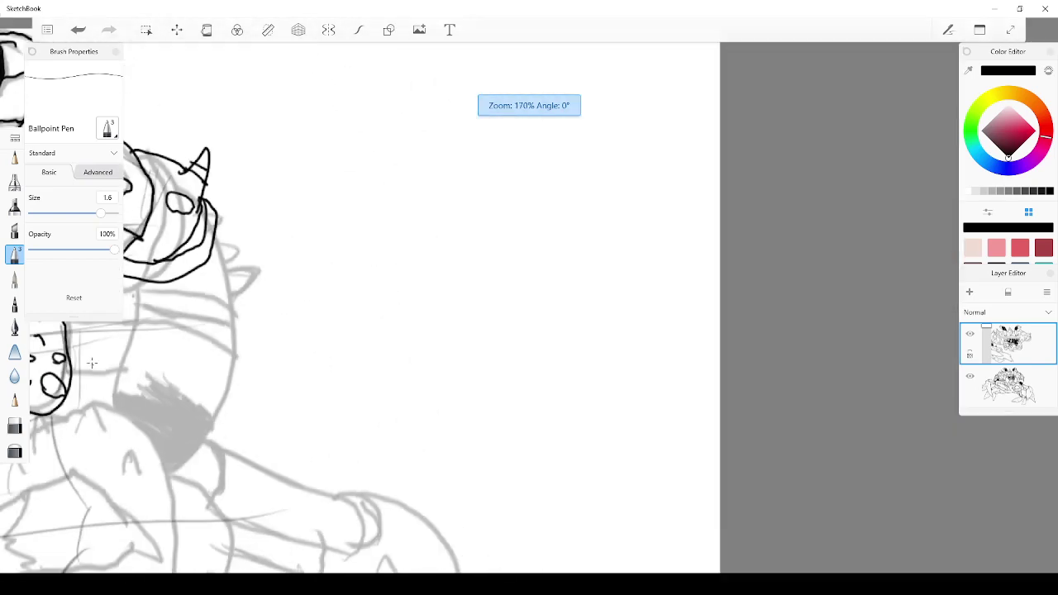
# Ink two jagged spikes on the outer edge of the right arm below the shoulder, shading the base of the lower one
pyautogui.scroll(5, 37, 357)
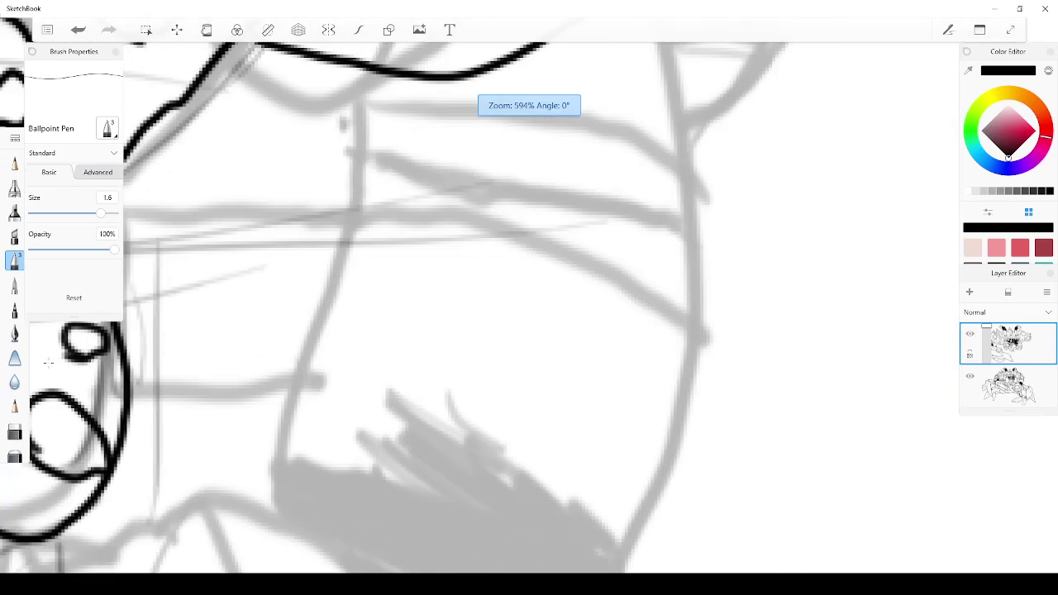
pyautogui.scroll(-3, 38, 355)
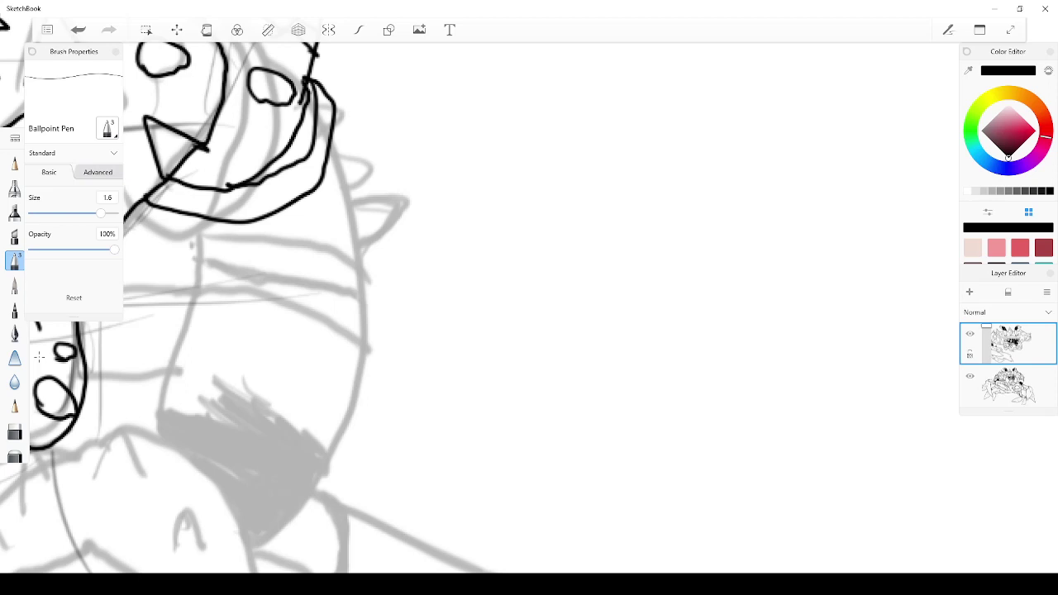
pyautogui.moveTo(331, 140)
pyautogui.mouseDown()
pyautogui.moveTo(359, 159)
pyautogui.moveTo(347, 184)
pyautogui.moveTo(384, 215)
pyautogui.moveTo(372, 226)
pyautogui.moveTo(352, 196)
pyautogui.moveTo(353, 206)
pyautogui.moveTo(361, 217)
pyautogui.moveTo(385, 214)
pyautogui.moveTo(367, 261)
pyautogui.mouseUp()
pyautogui.moveTo(359, 213)
pyautogui.mouseDown()
pyautogui.moveTo(366, 219)
pyautogui.moveTo(359, 200)
pyautogui.moveTo(370, 203)
pyautogui.mouseUp()
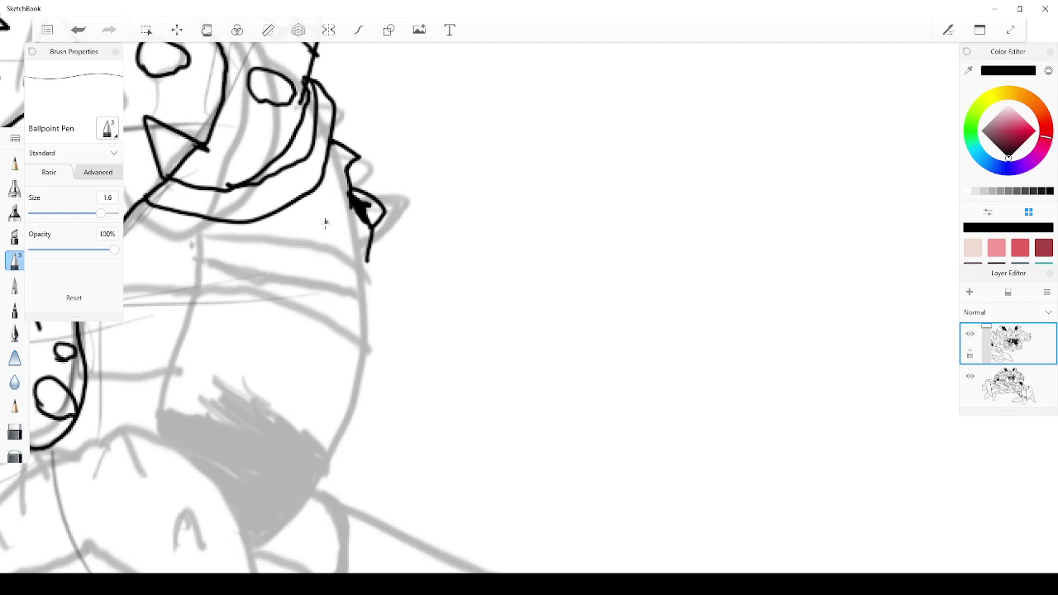
pyautogui.moveTo(355, 155); pyautogui.dragTo(340, 173)
# Ink curved bands across the right upper arm and add an oval spot and small curved markings above them
pyautogui.moveTo(188, 211)
pyautogui.mouseDown()
pyautogui.moveTo(232, 237)
pyautogui.moveTo(367, 253)
pyautogui.mouseUp()
pyautogui.moveTo(333, 237); pyautogui.dragTo(300, 215)
pyautogui.moveTo(367, 259)
pyautogui.mouseDown()
pyautogui.moveTo(366, 336)
pyautogui.moveTo(343, 336)
pyautogui.moveTo(205, 296)
pyautogui.moveTo(196, 240)
pyautogui.moveTo(196, 265)
pyautogui.moveTo(333, 293)
pyautogui.moveTo(375, 320)
pyautogui.mouseUp()
pyautogui.moveTo(333, 207)
pyautogui.mouseDown()
pyautogui.moveTo(322, 197)
pyautogui.moveTo(352, 231)
pyautogui.moveTo(331, 203)
pyautogui.mouseUp()
pyautogui.moveTo(254, 218)
pyautogui.mouseDown()
pyautogui.moveTo(270, 244)
pyautogui.moveTo(272, 230)
pyautogui.moveTo(313, 235)
pyautogui.moveTo(302, 228)
pyautogui.mouseUp()
pyautogui.moveTo(223, 225)
pyautogui.mouseDown()
pyautogui.moveTo(222, 235)
pyautogui.moveTo(216, 223)
pyautogui.mouseUp()
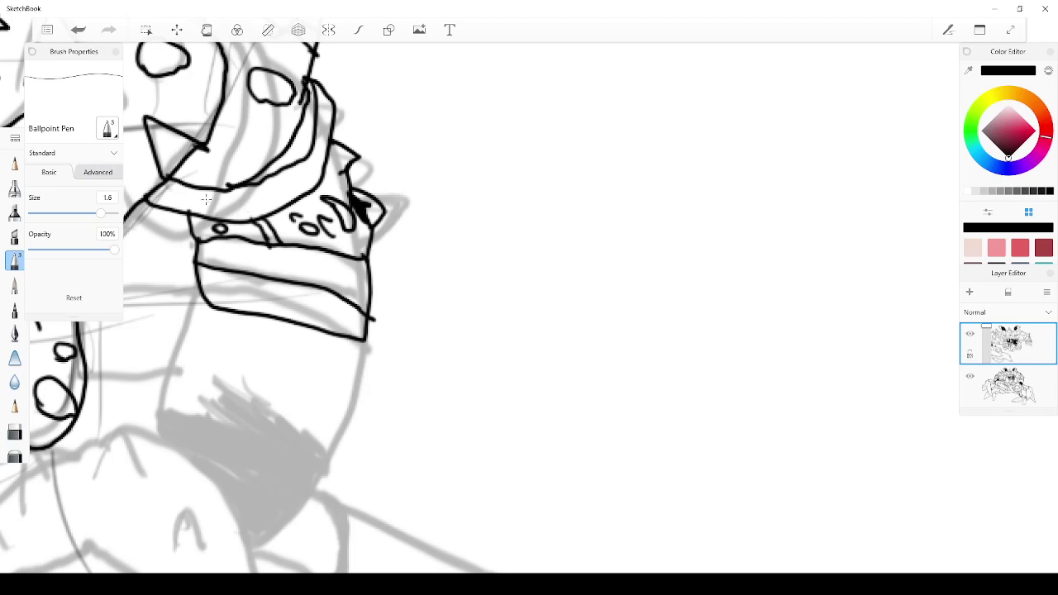
pyautogui.scroll(2, 3, 380)
pyautogui.scroll(-6, 6, 446)
pyautogui.scroll(-5, 34, 452)
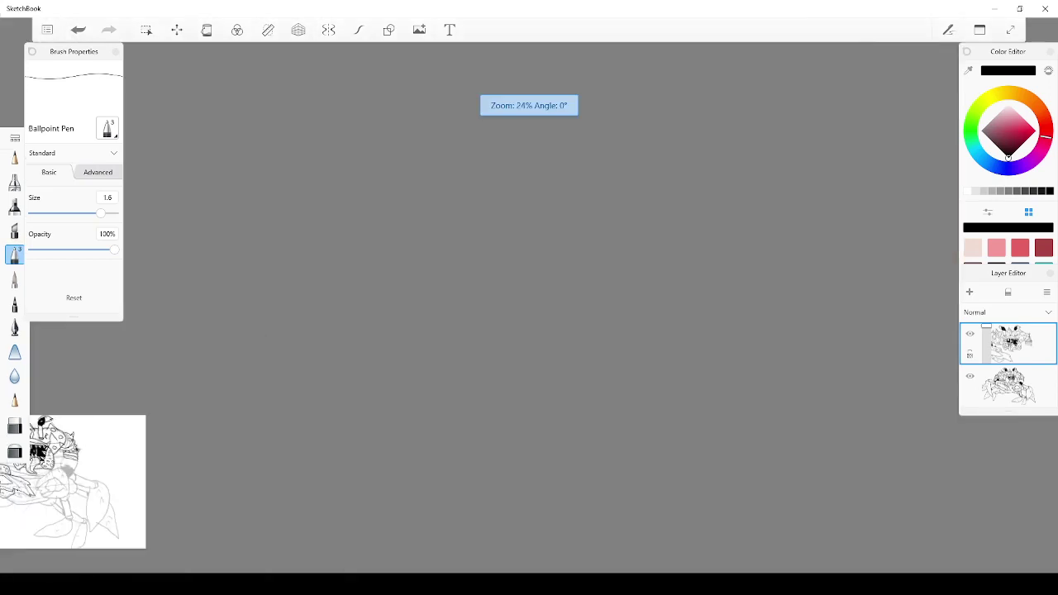
pyautogui.scroll(10, 34, 463)
pyautogui.scroll(-8, 33, 463)
pyautogui.scroll(6, 125, 312)
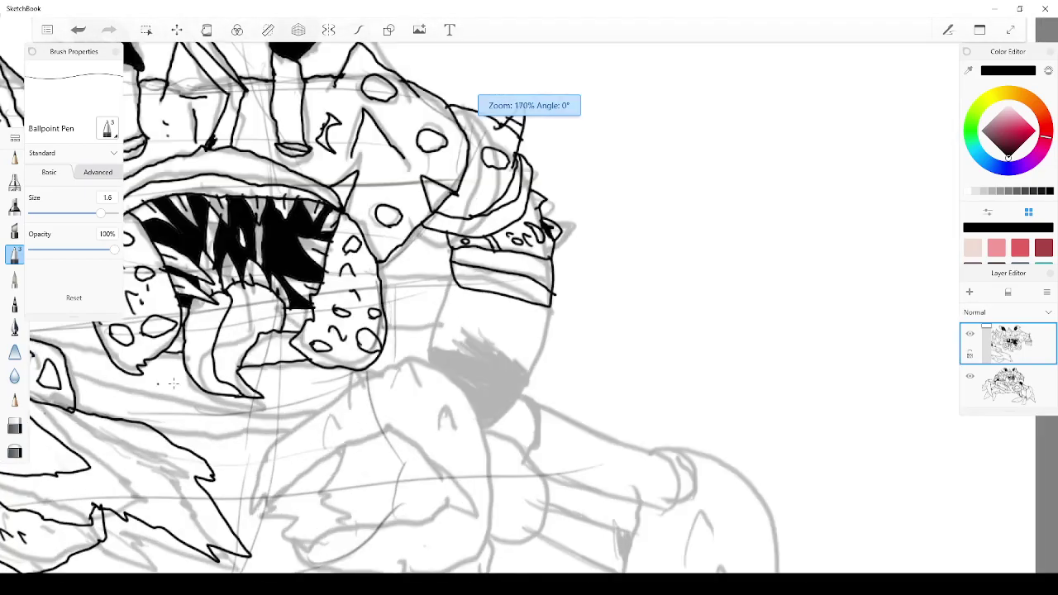
pyautogui.scroll(-6, 126, 312)
# Outline both sides of the right arm below the bands, adding small outer spikes and a squared panel with an inner marking
pyautogui.scroll(5, 126, 313)
pyautogui.scroll(5, 371, 422)
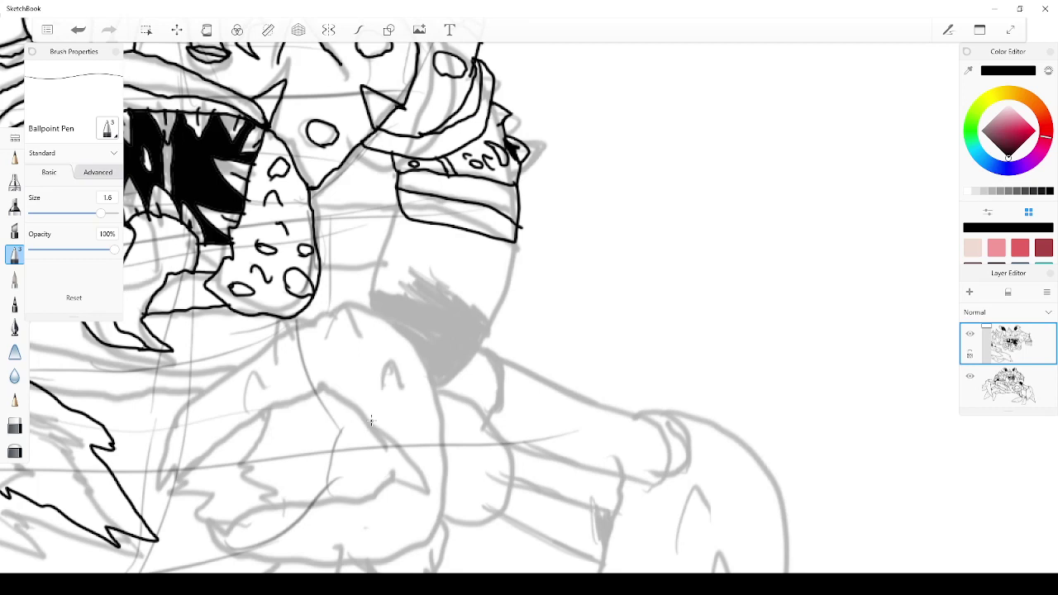
pyautogui.moveTo(369, 312)
pyautogui.mouseDown()
pyautogui.moveTo(383, 237)
pyautogui.moveTo(402, 212)
pyautogui.moveTo(422, 216)
pyautogui.mouseUp()
pyautogui.moveTo(435, 393)
pyautogui.mouseDown()
pyautogui.moveTo(500, 314)
pyautogui.moveTo(512, 267)
pyautogui.moveTo(524, 269)
pyautogui.moveTo(511, 245)
pyautogui.mouseUp()
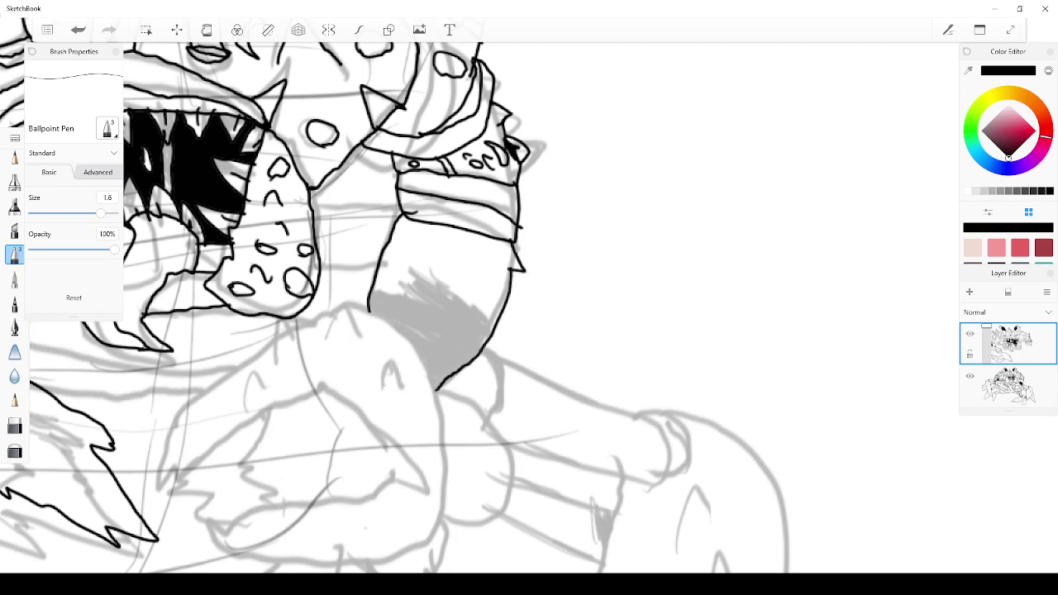
pyautogui.moveTo(514, 282)
pyautogui.mouseDown()
pyautogui.moveTo(521, 270)
pyautogui.moveTo(513, 274)
pyautogui.mouseUp()
pyautogui.moveTo(417, 229)
pyautogui.mouseDown()
pyautogui.moveTo(444, 254)
pyautogui.moveTo(420, 244)
pyautogui.moveTo(417, 230)
pyautogui.mouseUp()
pyautogui.moveTo(389, 240)
pyautogui.mouseDown()
pyautogui.moveTo(449, 275)
pyautogui.moveTo(474, 223)
pyautogui.moveTo(480, 250)
pyautogui.moveTo(469, 289)
pyautogui.moveTo(446, 277)
pyautogui.moveTo(376, 281)
pyautogui.mouseUp()
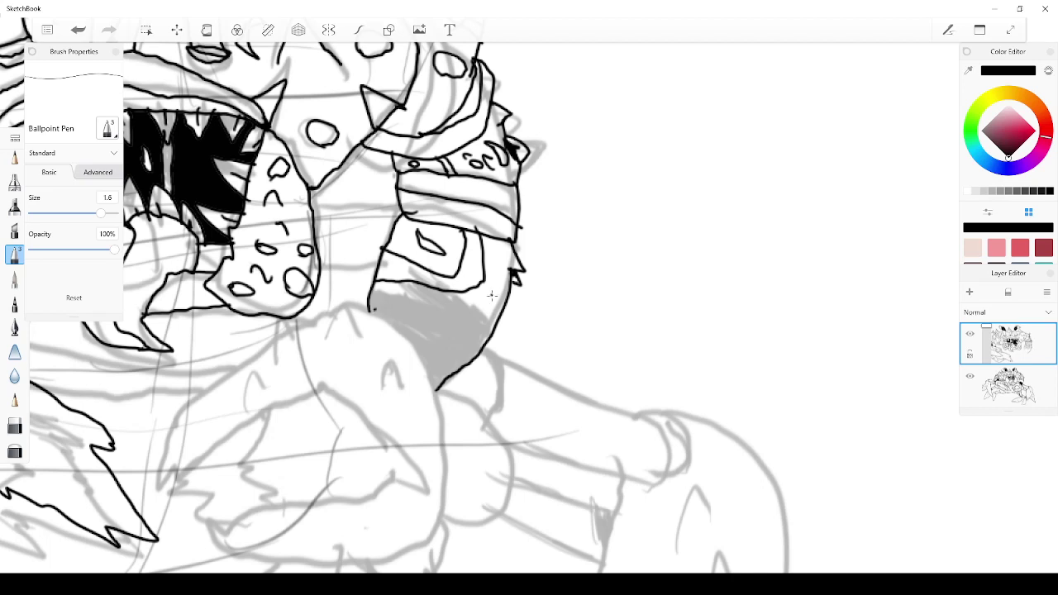
pyautogui.scroll(-8, 366, 431)
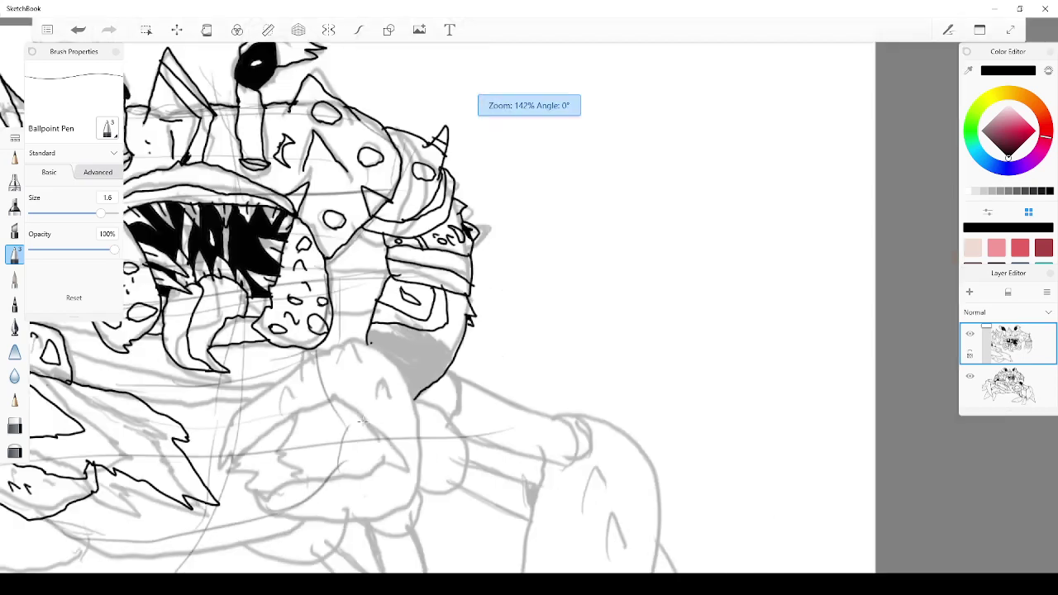
pyautogui.scroll(3, 306, 433)
pyautogui.scroll(4, 259, 421)
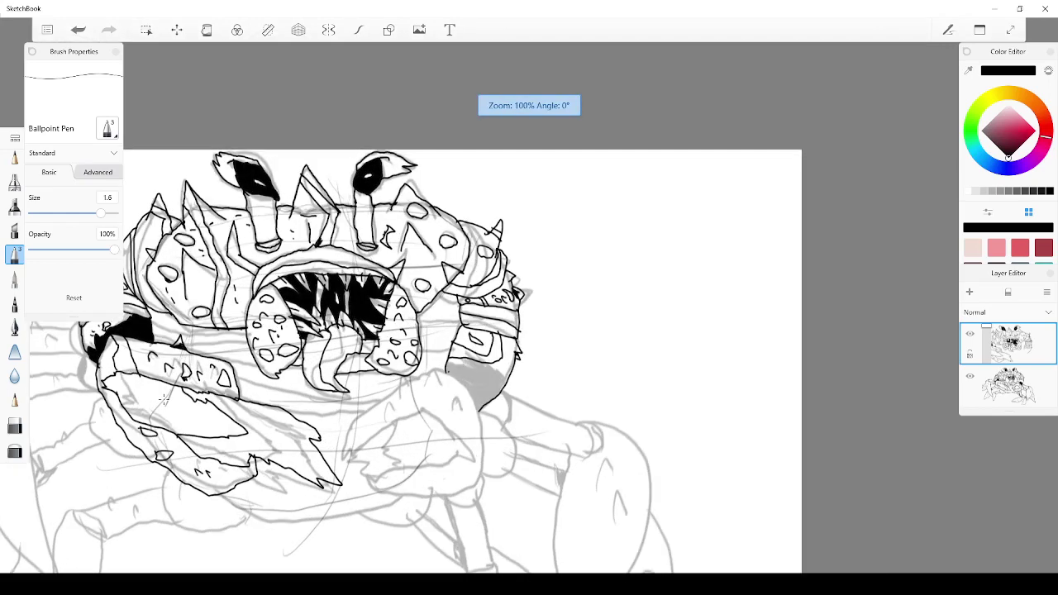
pyautogui.scroll(-4, 281, 434)
pyautogui.scroll(5, 310, 448)
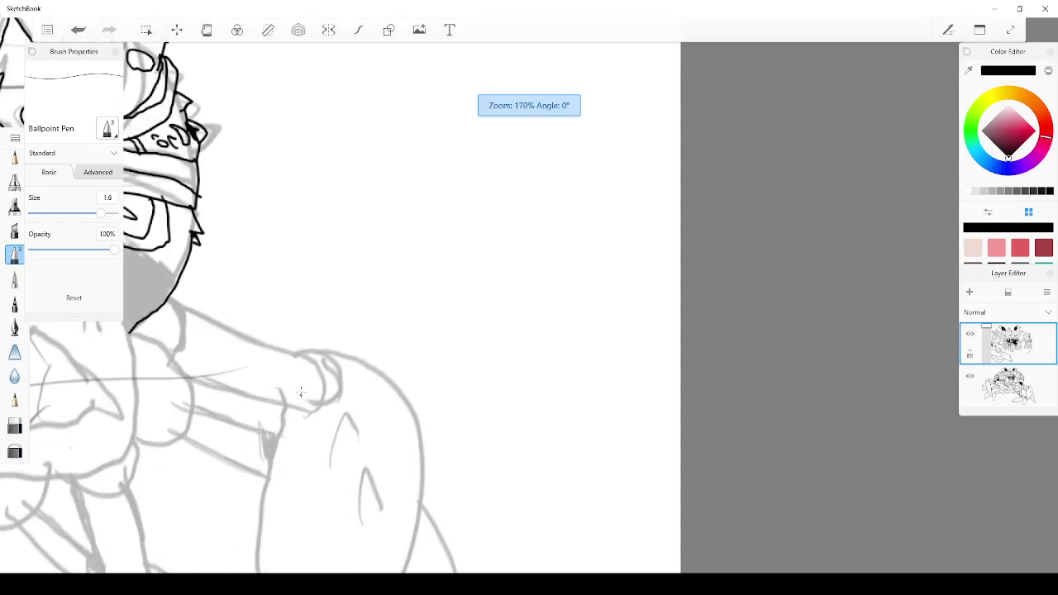
pyautogui.scroll(-4, 301, 393)
pyautogui.scroll(3, 248, 392)
pyautogui.scroll(-5, 166, 388)
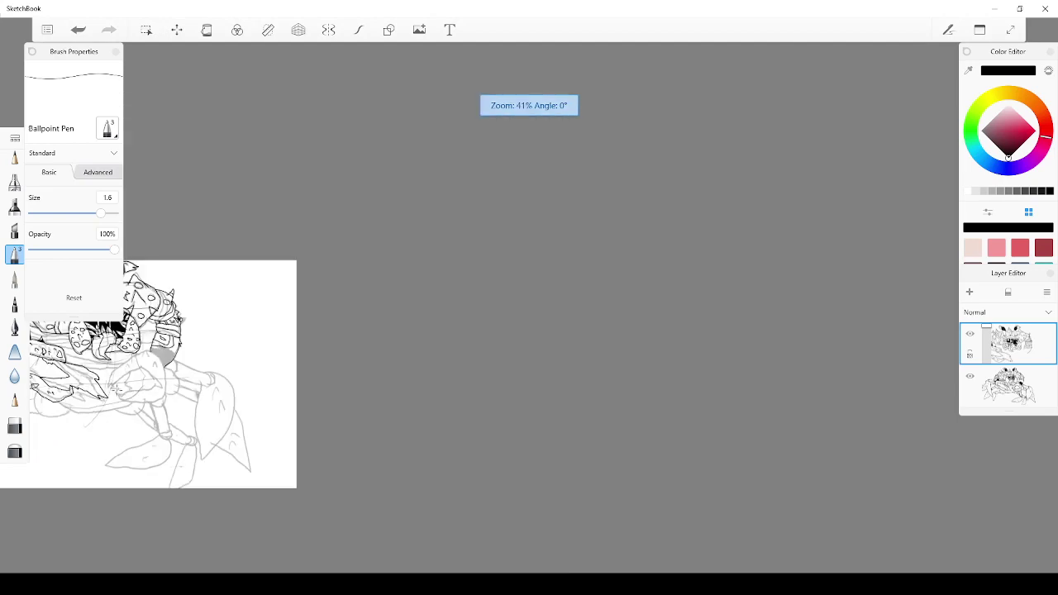
# Ink the right claw's upper pincer from the arm joint to its pointed tip, with small spikes and curved marks
pyautogui.scroll(5, 116, 388)
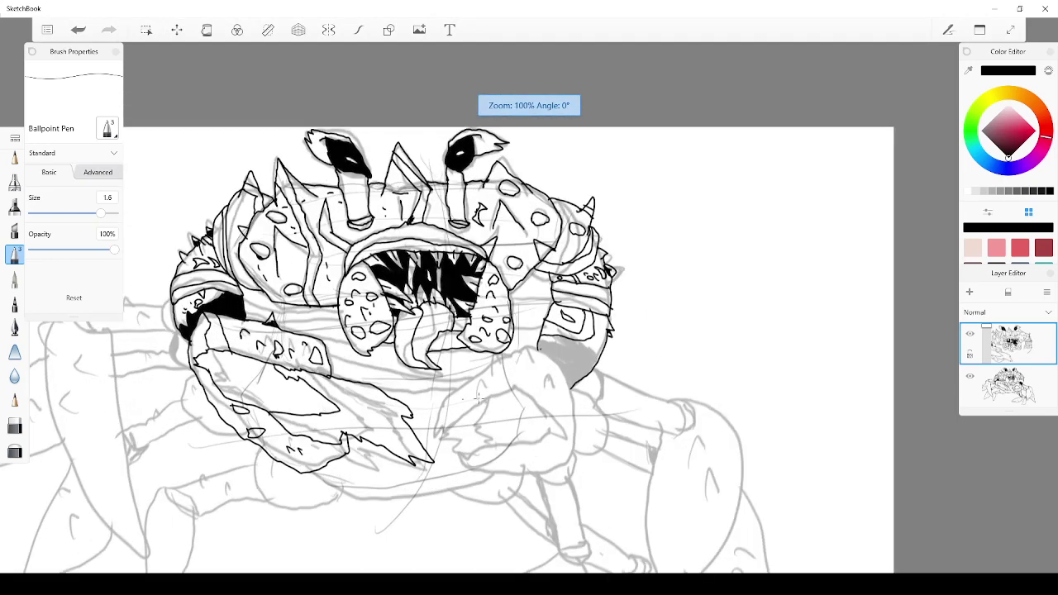
pyautogui.scroll(2, 478, 399)
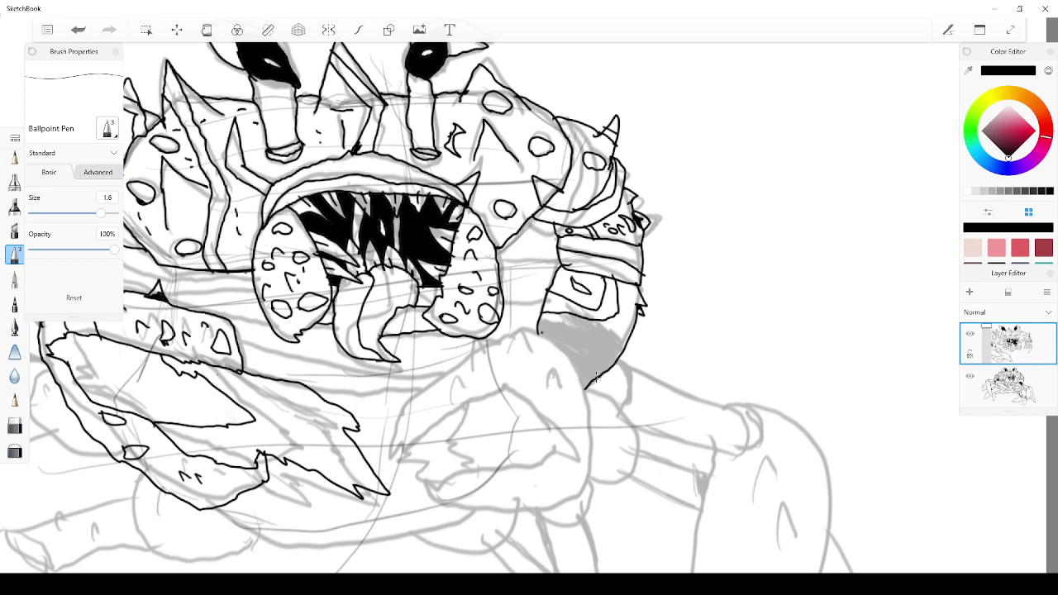
pyautogui.moveTo(584, 381)
pyautogui.mouseDown()
pyautogui.moveTo(588, 394)
pyautogui.moveTo(568, 359)
pyautogui.moveTo(524, 328)
pyautogui.moveTo(461, 367)
pyautogui.mouseUp()
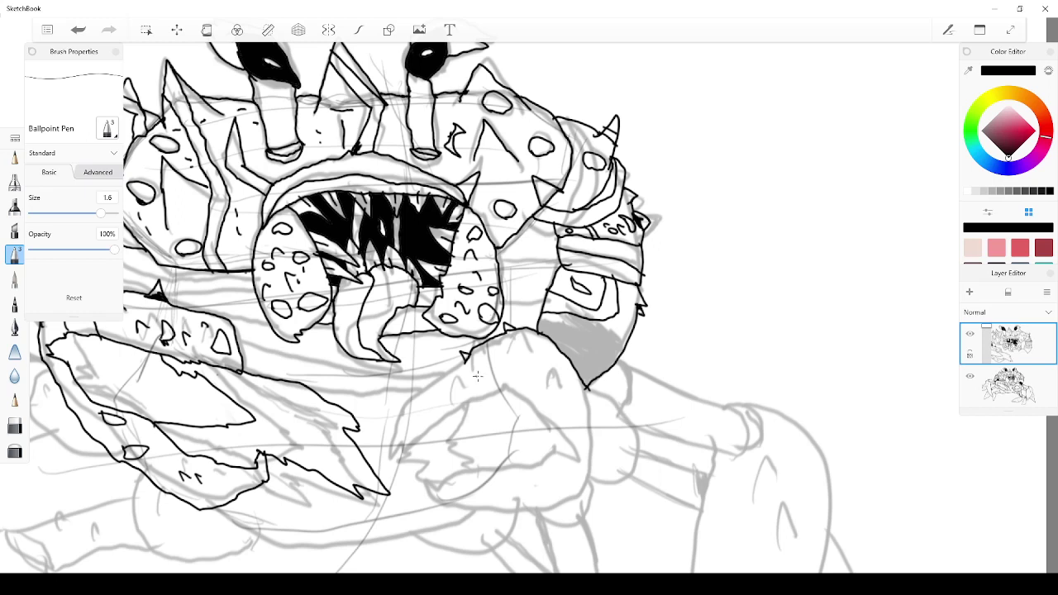
pyautogui.moveTo(483, 371); pyautogui.dragTo(521, 358)
pyautogui.moveTo(448, 386)
pyautogui.mouseDown()
pyautogui.moveTo(462, 381)
pyautogui.moveTo(431, 380)
pyautogui.moveTo(398, 403)
pyautogui.moveTo(383, 468)
pyautogui.moveTo(479, 397)
pyautogui.moveTo(537, 392)
pyautogui.moveTo(545, 402)
pyautogui.moveTo(522, 360)
pyautogui.mouseUp()
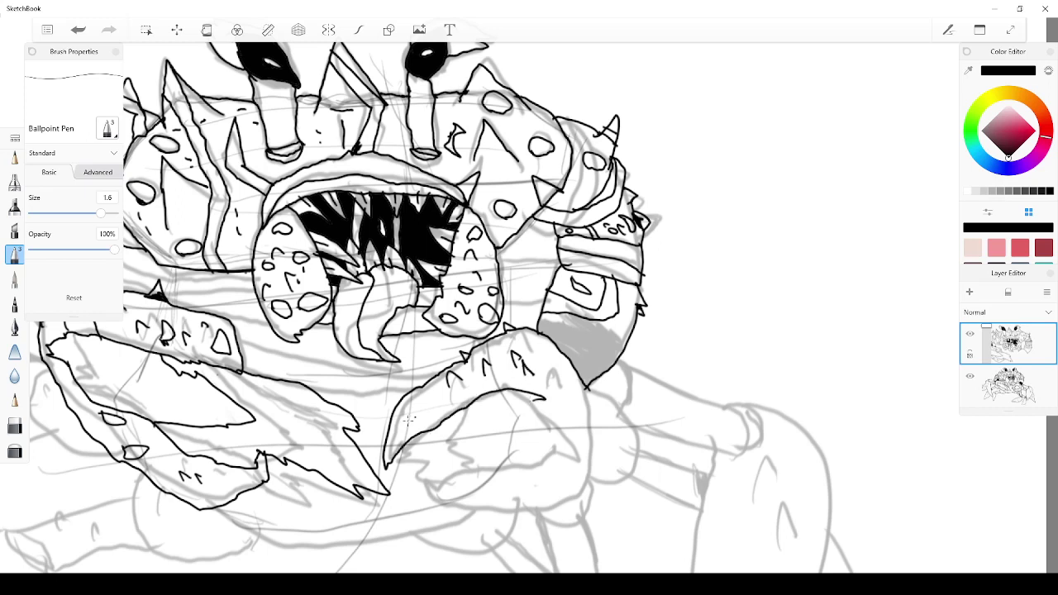
# Add an oval spot and a small mark near the upper pincer's tip, undoing the first stroke
pyautogui.moveTo(408, 420)
pyautogui.mouseDown()
pyautogui.moveTo(423, 393)
pyautogui.moveTo(455, 391)
pyautogui.moveTo(423, 407)
pyautogui.mouseUp()
pyautogui.click(76, 29)
pyautogui.moveTo(430, 400)
pyautogui.mouseDown()
pyautogui.moveTo(419, 409)
pyautogui.moveTo(430, 403)
pyautogui.mouseUp()
# Ink the right claw's lower pincer along its upper edge with a notched tip, undoing the first attempt at its underside
pyautogui.moveTo(538, 394); pyautogui.dragTo(542, 403)
pyautogui.moveTo(428, 478)
pyautogui.mouseDown()
pyautogui.moveTo(537, 472)
pyautogui.moveTo(560, 453)
pyautogui.mouseUp()
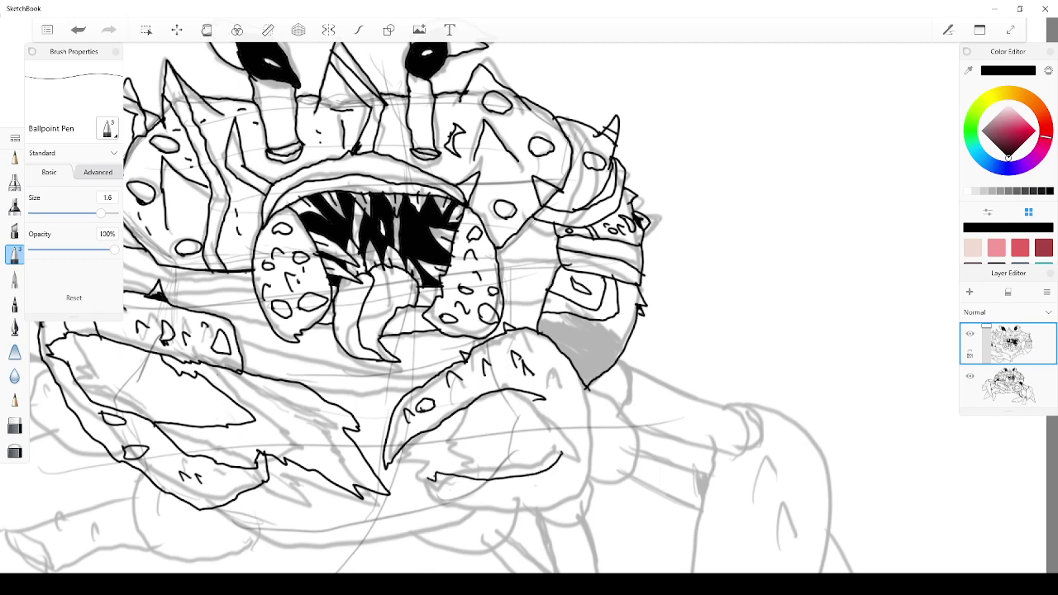
pyautogui.moveTo(423, 481)
pyautogui.mouseDown()
pyautogui.moveTo(486, 516)
pyautogui.moveTo(544, 515)
pyautogui.moveTo(583, 485)
pyautogui.mouseUp()
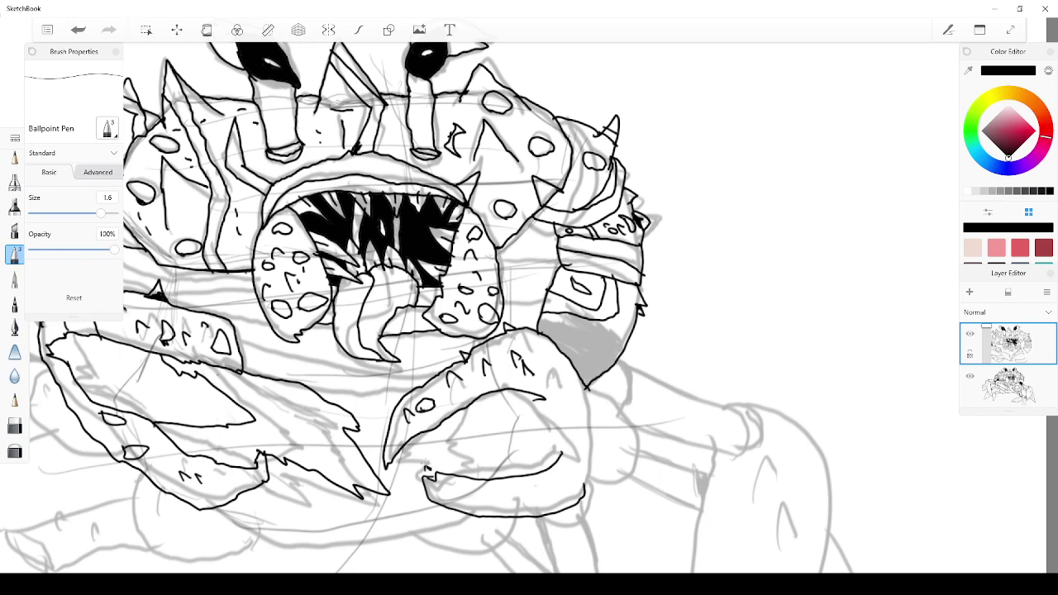
pyautogui.click(83, 36)
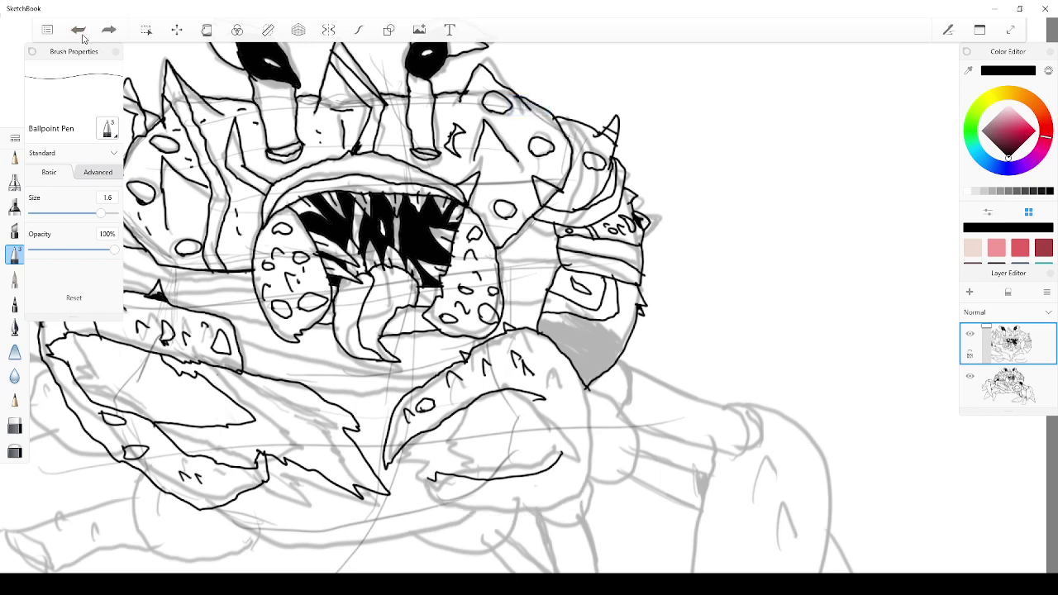
pyautogui.moveTo(429, 474); pyautogui.dragTo(423, 472)
# Outline the lower pincer's rounded underside and the claw's outer edge up to the arm joint, adding small spikes along it
pyautogui.scroll(-4, 86, 447)
pyautogui.scroll(7, 87, 459)
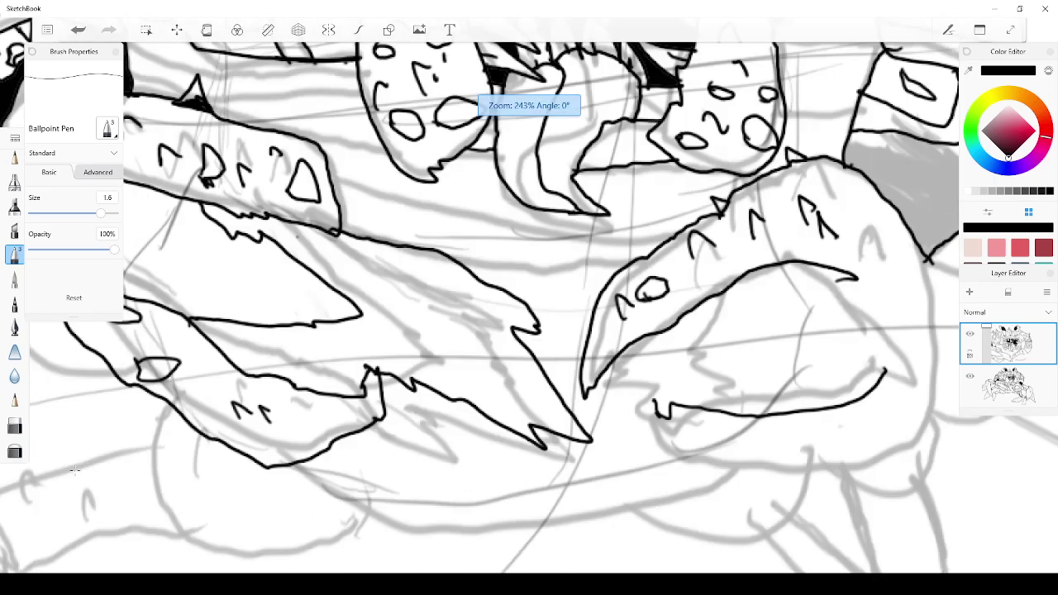
pyautogui.scroll(-5, 95, 475)
pyautogui.scroll(5, 307, 477)
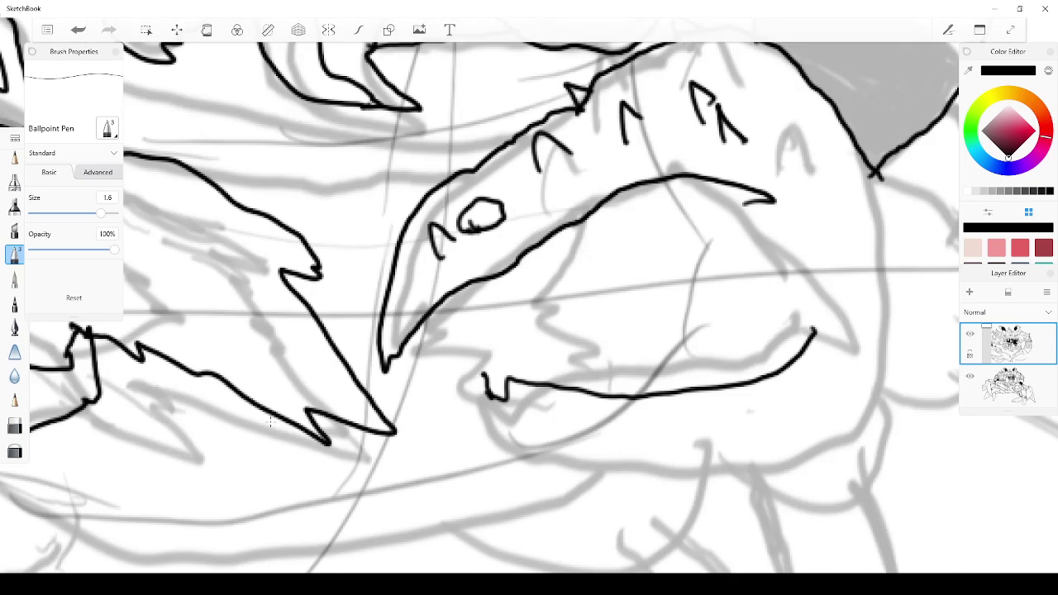
pyautogui.moveTo(474, 372)
pyautogui.mouseDown()
pyautogui.moveTo(462, 437)
pyautogui.moveTo(525, 493)
pyautogui.moveTo(685, 493)
pyautogui.moveTo(792, 464)
pyautogui.moveTo(804, 483)
pyautogui.moveTo(822, 448)
pyautogui.moveTo(850, 440)
pyautogui.moveTo(866, 393)
pyautogui.mouseUp()
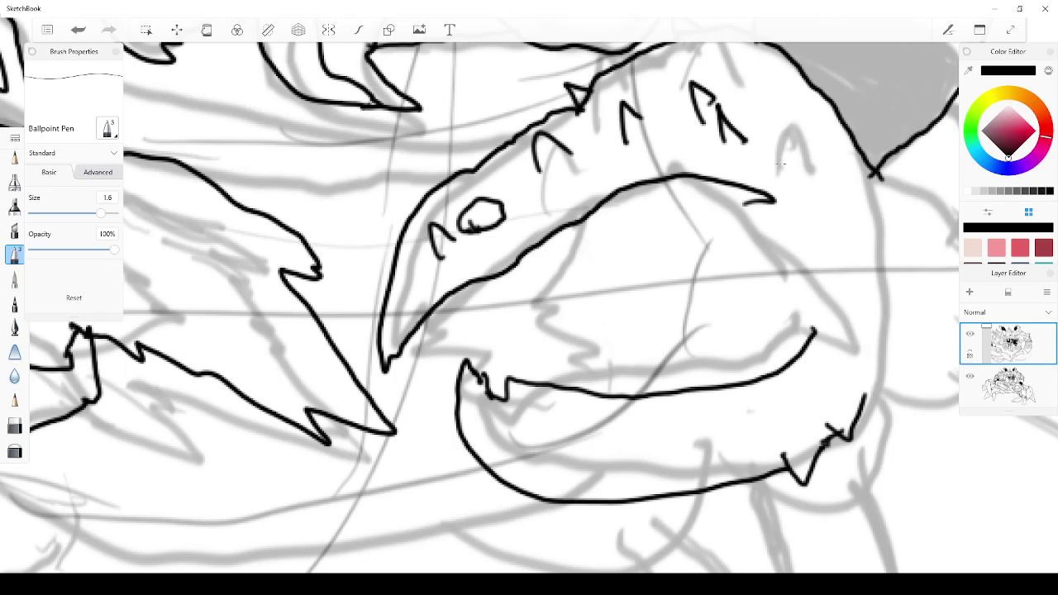
pyautogui.moveTo(814, 332); pyautogui.dragTo(810, 318)
pyautogui.moveTo(875, 172)
pyautogui.mouseDown()
pyautogui.moveTo(890, 194)
pyautogui.moveTo(873, 334)
pyautogui.moveTo(894, 351)
pyautogui.moveTo(867, 361)
pyautogui.moveTo(869, 380)
pyautogui.moveTo(876, 362)
pyautogui.moveTo(872, 390)
pyautogui.moveTo(896, 394)
pyautogui.moveTo(880, 381)
pyautogui.moveTo(878, 372)
pyautogui.mouseUp()
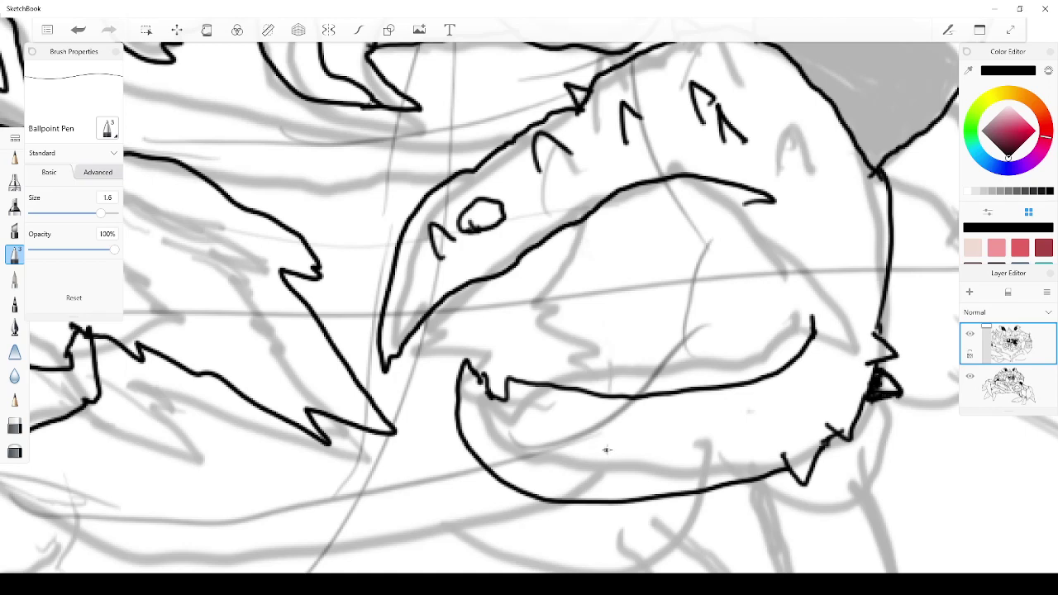
# Add a V-shaped mark and a small curved mark on the lower pincer, and ink a line across it
pyautogui.moveTo(615, 451)
pyautogui.mouseDown()
pyautogui.moveTo(635, 473)
pyautogui.moveTo(643, 457)
pyautogui.mouseUp()
pyautogui.moveTo(662, 429); pyautogui.dragTo(697, 433)
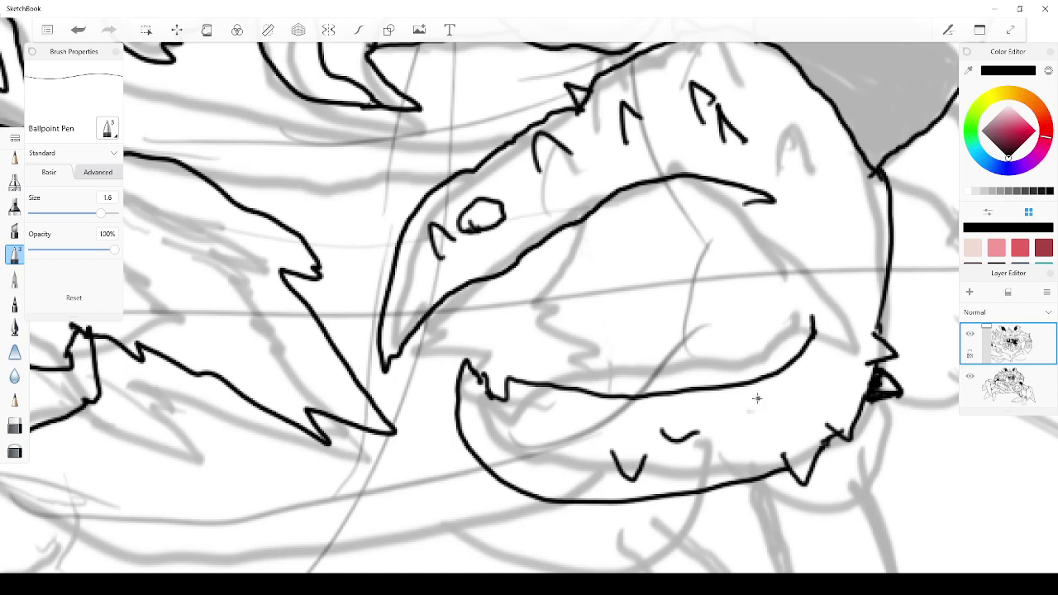
pyautogui.moveTo(732, 389)
pyautogui.mouseDown()
pyautogui.moveTo(740, 477)
pyautogui.moveTo(757, 414)
pyautogui.mouseUp()
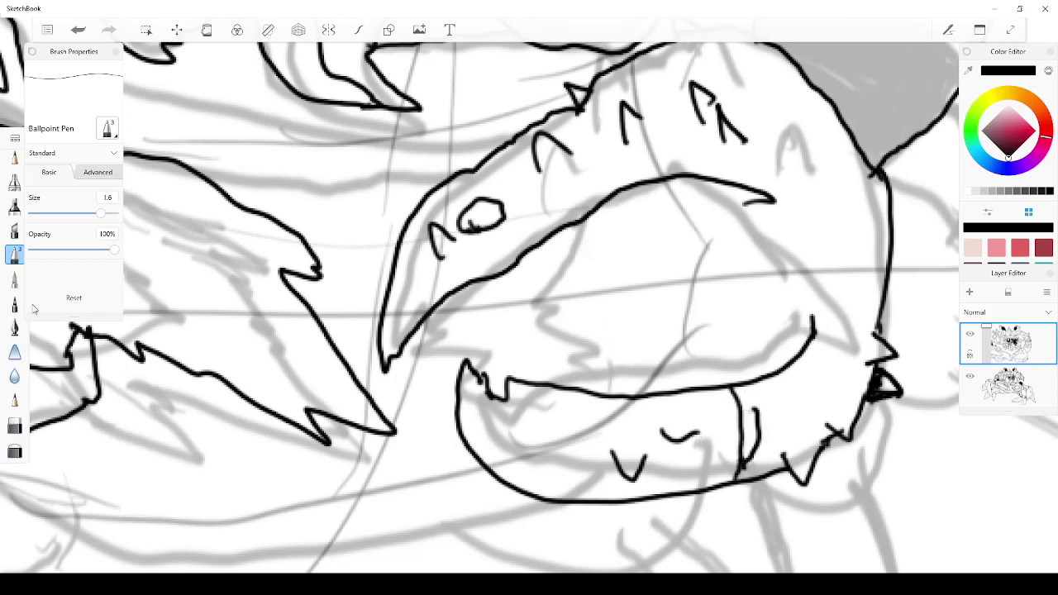
# Ink a second line across the lower pincer parallel to the first, undoing the misplaced strokes
pyautogui.click(81, 30)
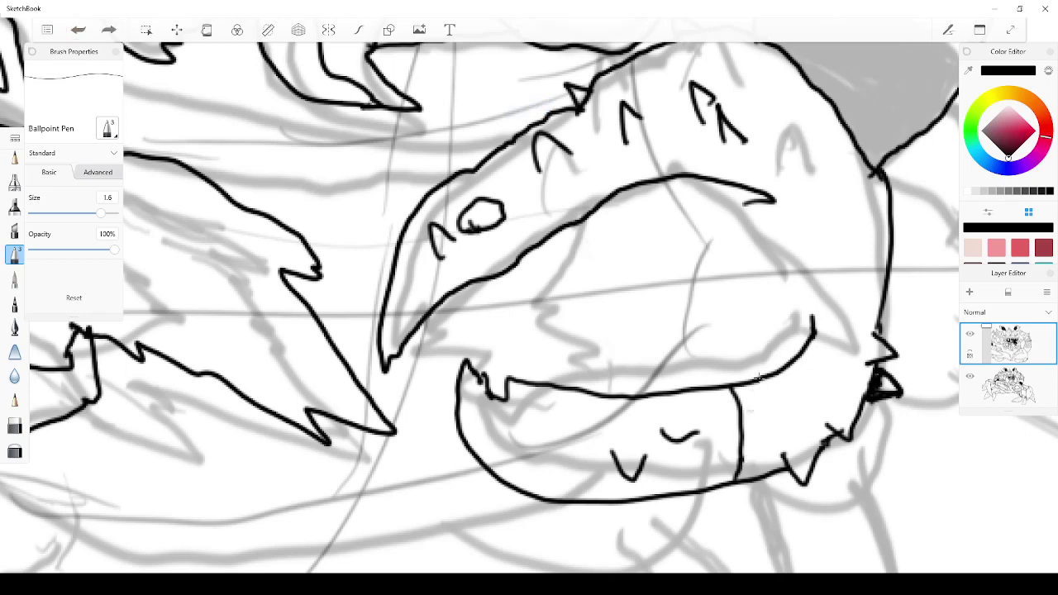
pyautogui.moveTo(758, 376); pyautogui.dragTo(759, 387)
pyautogui.moveTo(771, 423)
pyautogui.mouseDown()
pyautogui.moveTo(767, 453)
pyautogui.moveTo(768, 396)
pyautogui.moveTo(754, 369)
pyautogui.moveTo(767, 474)
pyautogui.moveTo(755, 453)
pyautogui.mouseUp()
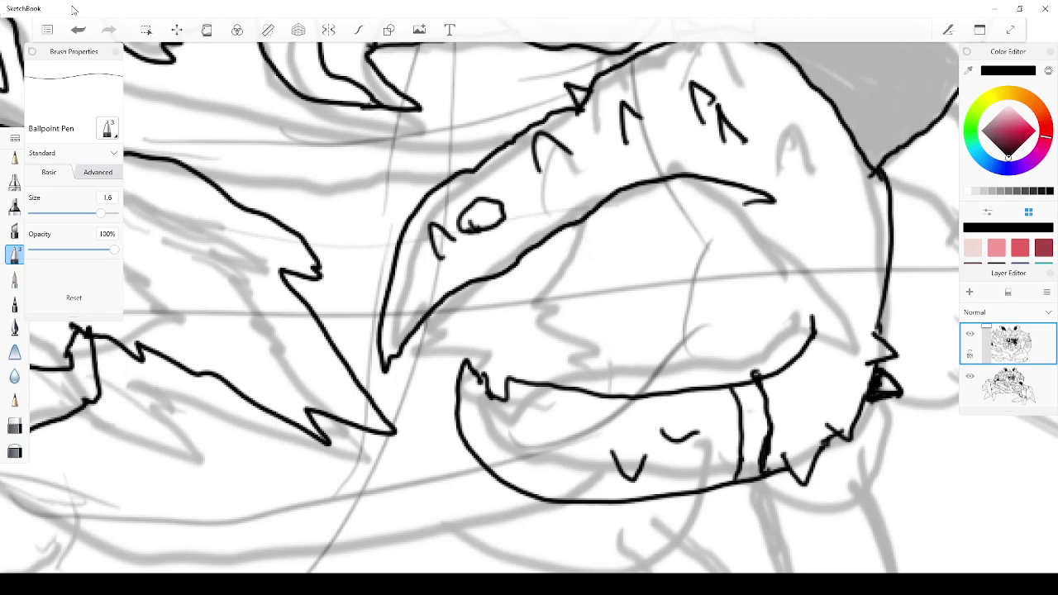
pyautogui.click(77, 30)
pyautogui.click(77, 29)
pyautogui.click(78, 29)
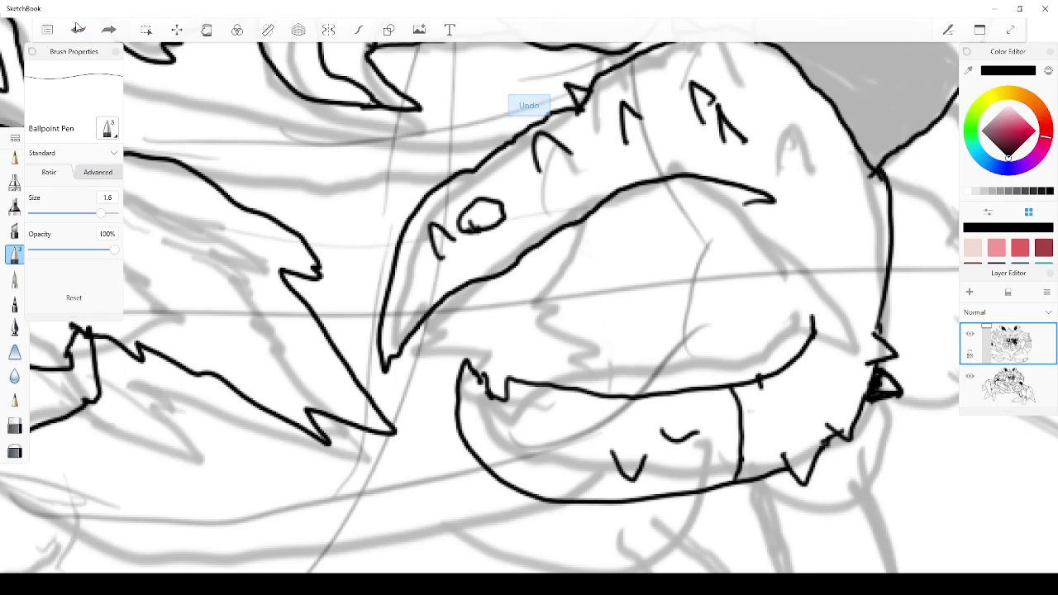
pyautogui.click(77, 29)
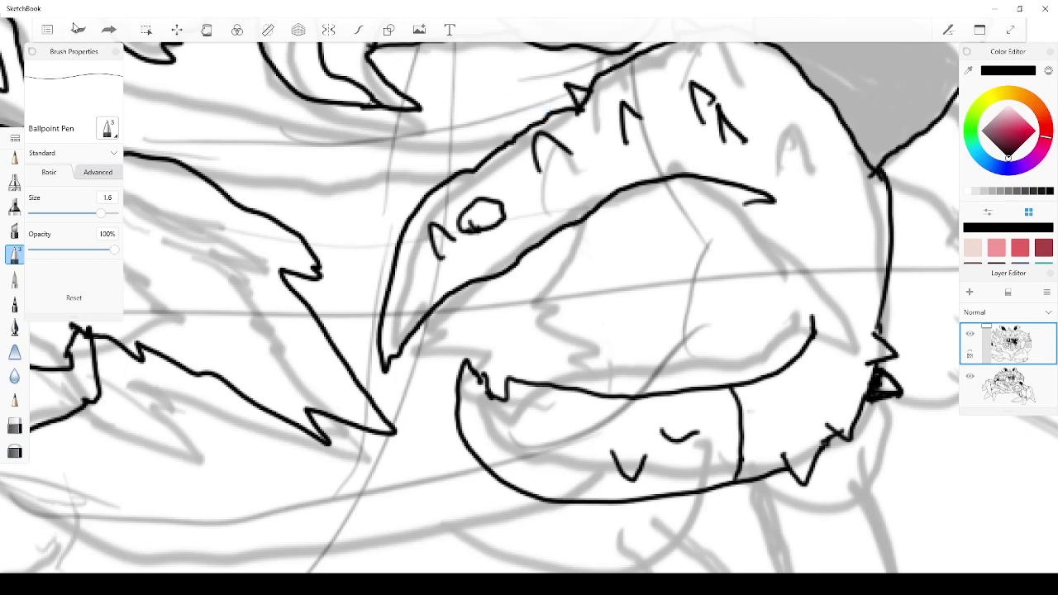
pyautogui.moveTo(761, 381); pyautogui.dragTo(761, 475)
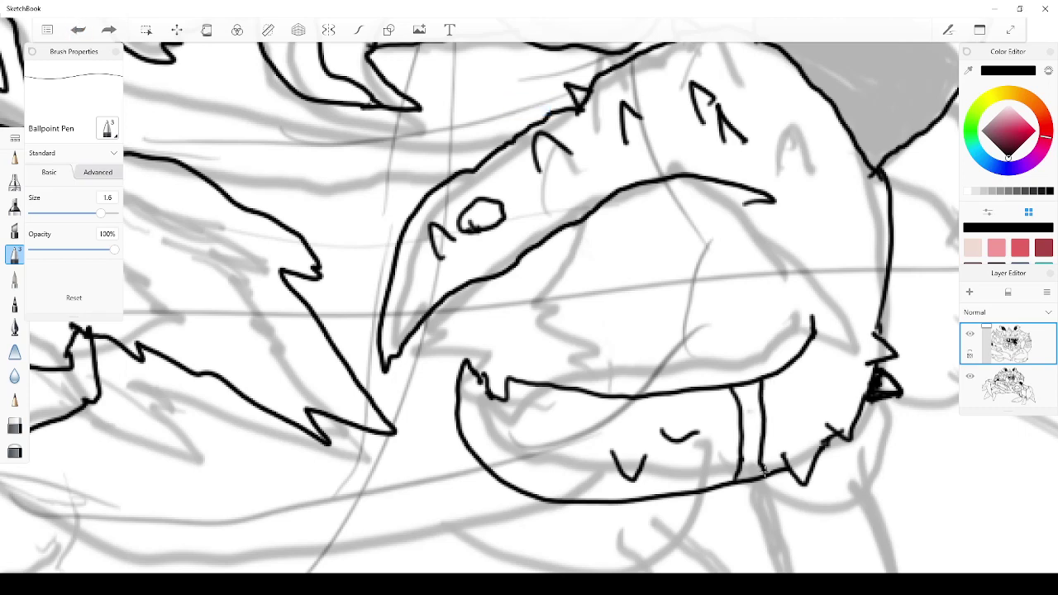
# Ink jagged inner edges between the right claw's pincers, adding a spike on the upper pincer and an oval spot near the arm joint
pyautogui.moveTo(599, 200)
pyautogui.mouseDown()
pyautogui.moveTo(590, 167)
pyautogui.moveTo(618, 196)
pyautogui.mouseUp()
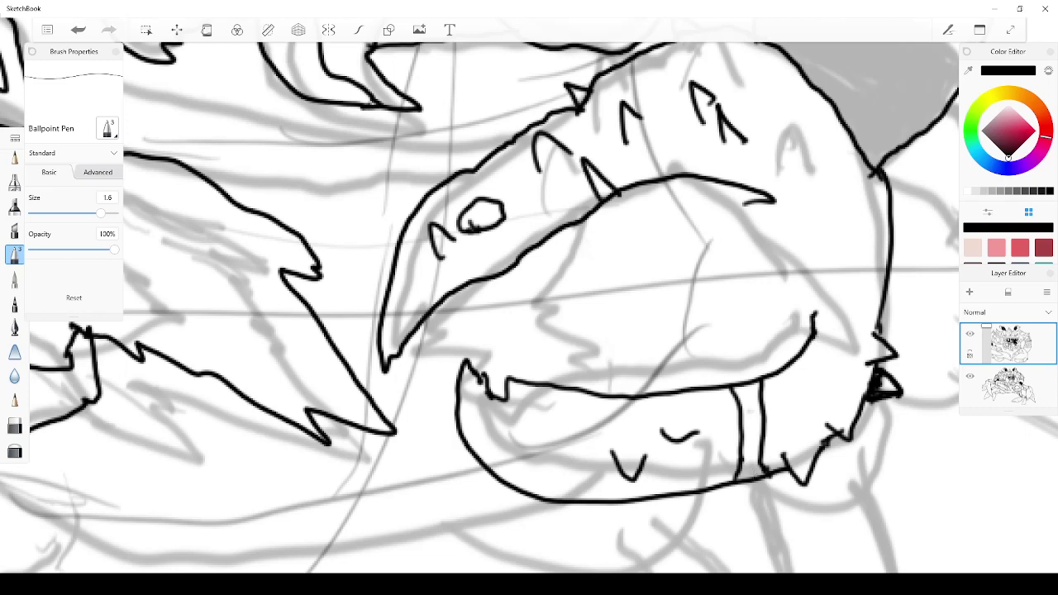
pyautogui.moveTo(813, 318)
pyautogui.mouseDown()
pyautogui.moveTo(838, 313)
pyautogui.moveTo(772, 210)
pyautogui.mouseUp()
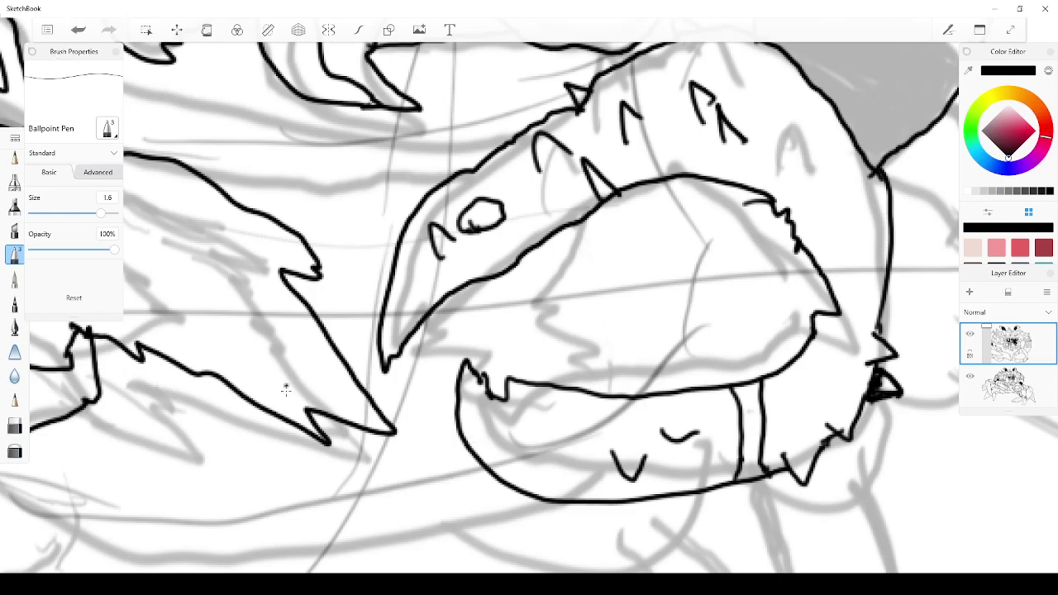
pyautogui.scroll(5, 285, 388)
pyautogui.scroll(-6, 306, 427)
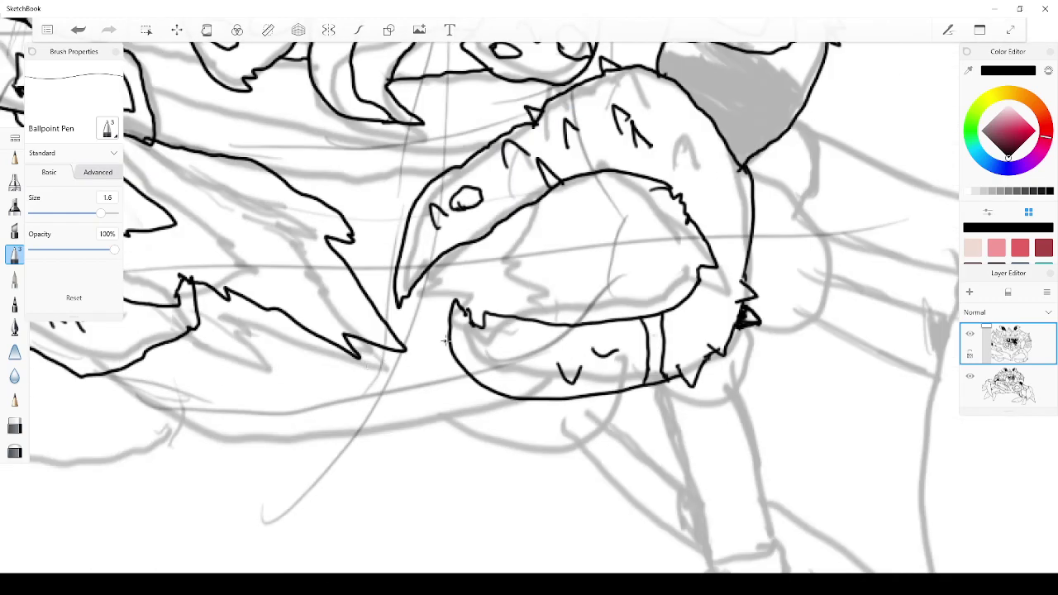
pyautogui.moveTo(452, 314)
pyautogui.mouseDown()
pyautogui.moveTo(438, 329)
pyautogui.moveTo(413, 276)
pyautogui.mouseUp()
pyautogui.moveTo(534, 322)
pyautogui.mouseDown()
pyautogui.moveTo(489, 288)
pyautogui.moveTo(483, 237)
pyautogui.mouseUp()
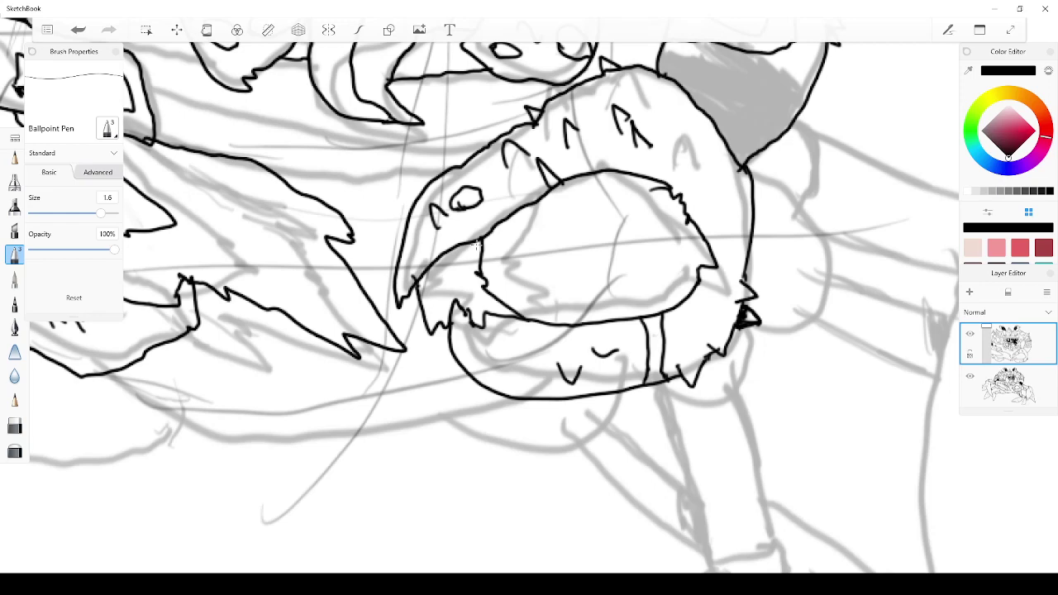
pyautogui.moveTo(693, 166)
pyautogui.mouseDown()
pyautogui.moveTo(687, 123)
pyautogui.moveTo(711, 161)
pyautogui.moveTo(676, 151)
pyautogui.moveTo(704, 202)
pyautogui.moveTo(717, 206)
pyautogui.mouseUp()
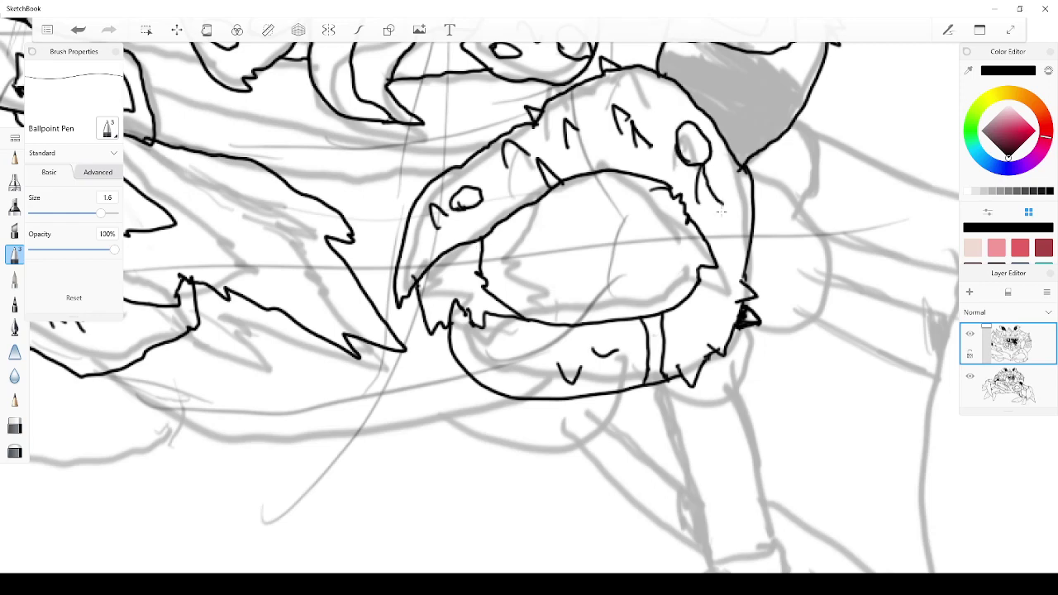
# Ink a jagged line between the two claws and a spiky lower edge of the body beneath them
pyautogui.scroll(-5, 362, 357)
pyautogui.scroll(3, 171, 368)
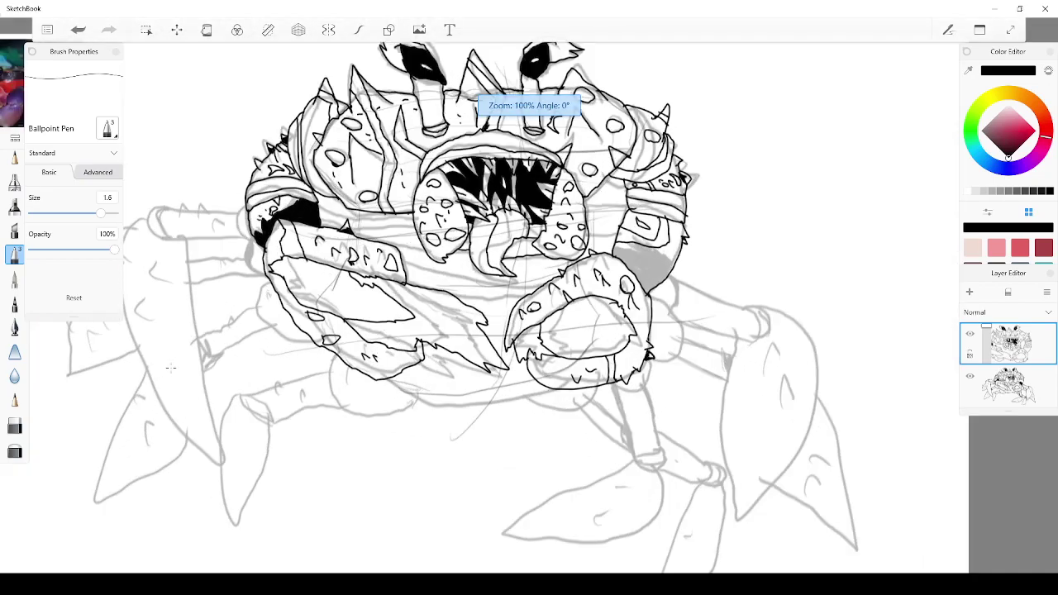
pyautogui.scroll(-2, 170, 367)
pyautogui.scroll(3, 170, 367)
pyautogui.scroll(-3, 171, 367)
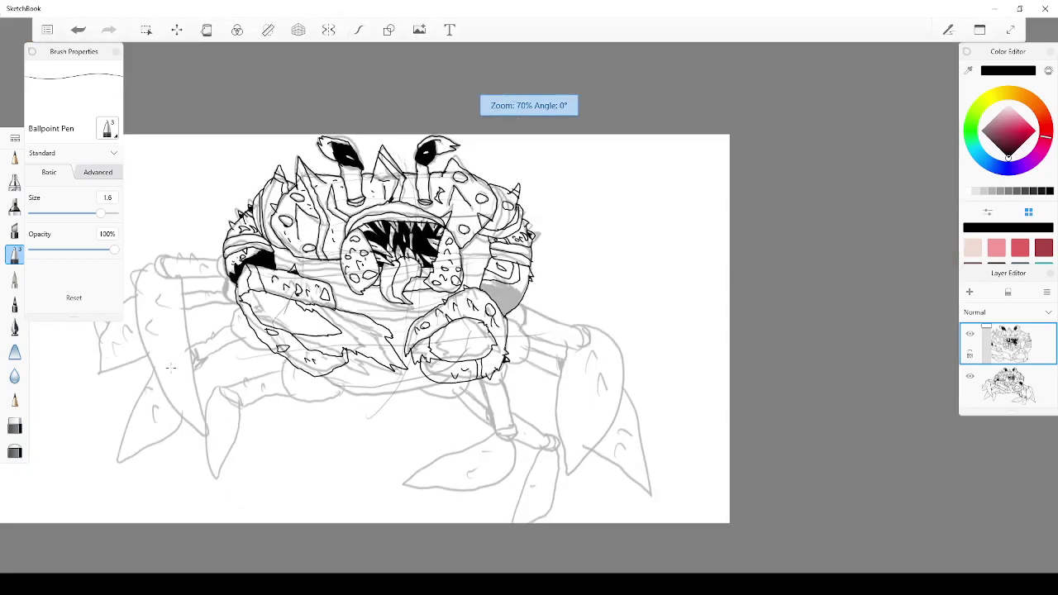
pyautogui.scroll(2, 170, 366)
pyautogui.scroll(2, 170, 367)
pyautogui.scroll(-3, 173, 369)
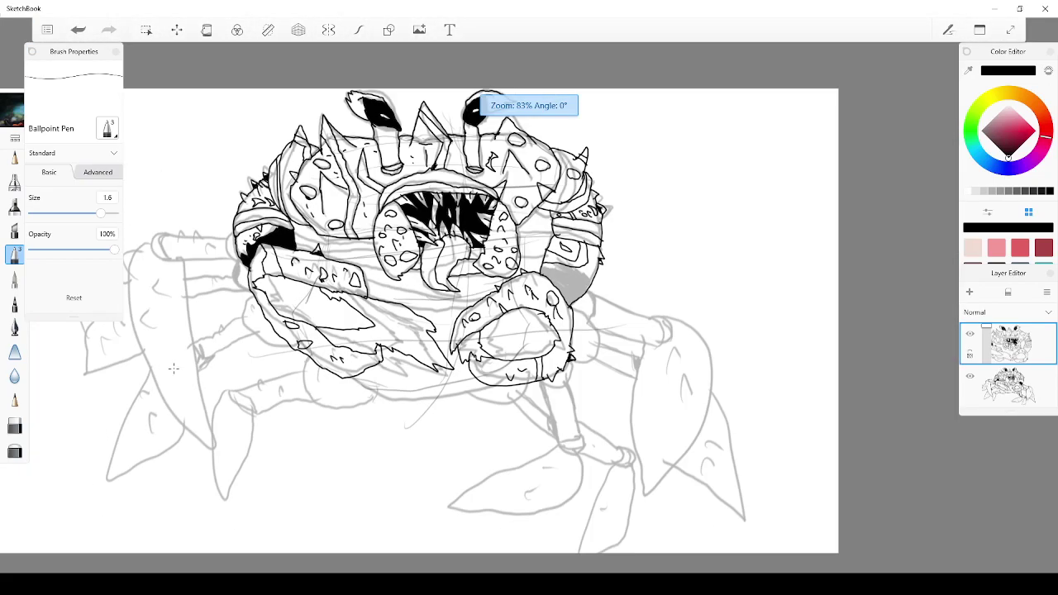
pyautogui.scroll(4, 397, 381)
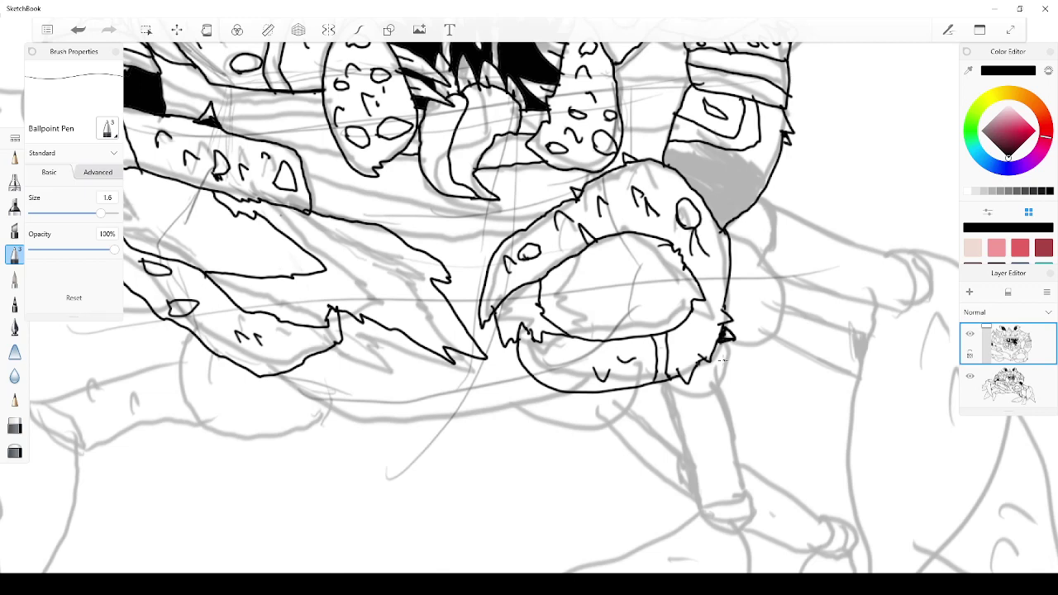
pyautogui.moveTo(402, 236); pyautogui.dragTo(517, 233)
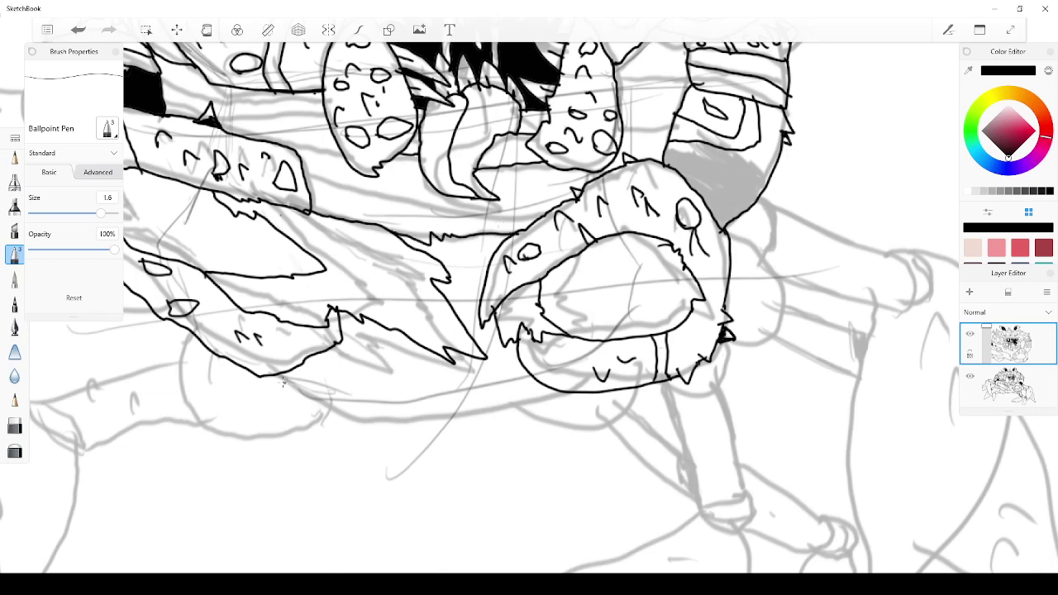
pyautogui.moveTo(278, 375)
pyautogui.mouseDown()
pyautogui.moveTo(339, 400)
pyautogui.moveTo(354, 421)
pyautogui.moveTo(366, 403)
pyautogui.moveTo(397, 424)
pyautogui.moveTo(427, 408)
pyautogui.moveTo(419, 404)
pyautogui.moveTo(452, 421)
pyautogui.moveTo(458, 400)
pyautogui.moveTo(492, 415)
pyautogui.moveTo(489, 393)
pyautogui.moveTo(533, 387)
pyautogui.mouseUp()
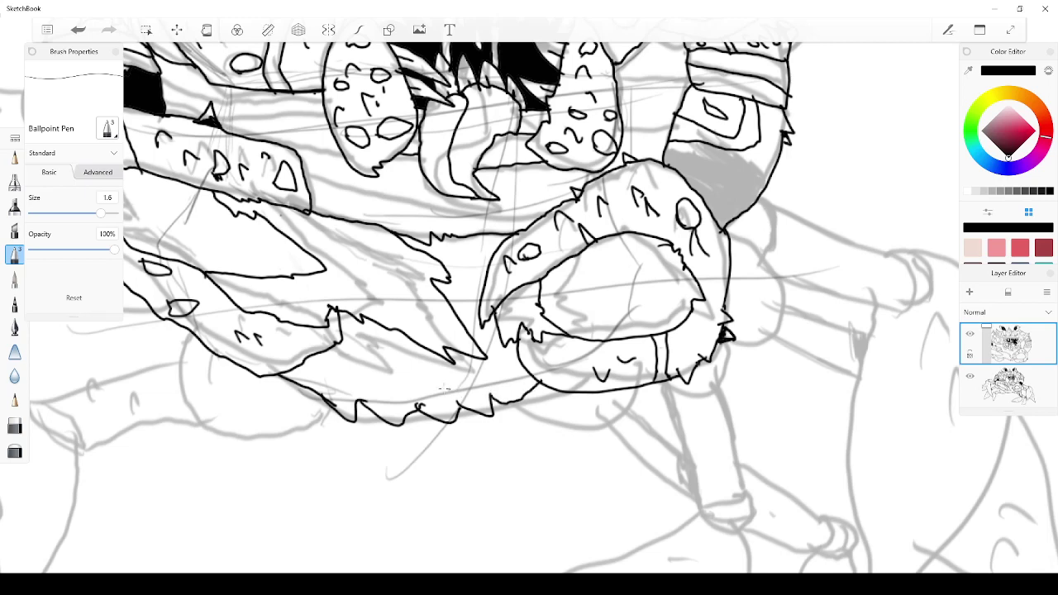
# Add elongated spots and small marks on the body between and below the claws, plus a spike at the lower edge
pyautogui.moveTo(380, 370)
pyautogui.mouseDown()
pyautogui.moveTo(424, 381)
pyautogui.moveTo(382, 374)
pyautogui.mouseUp()
pyautogui.moveTo(482, 397)
pyautogui.mouseDown()
pyautogui.moveTo(490, 388)
pyautogui.moveTo(525, 397)
pyautogui.moveTo(517, 401)
pyautogui.mouseUp()
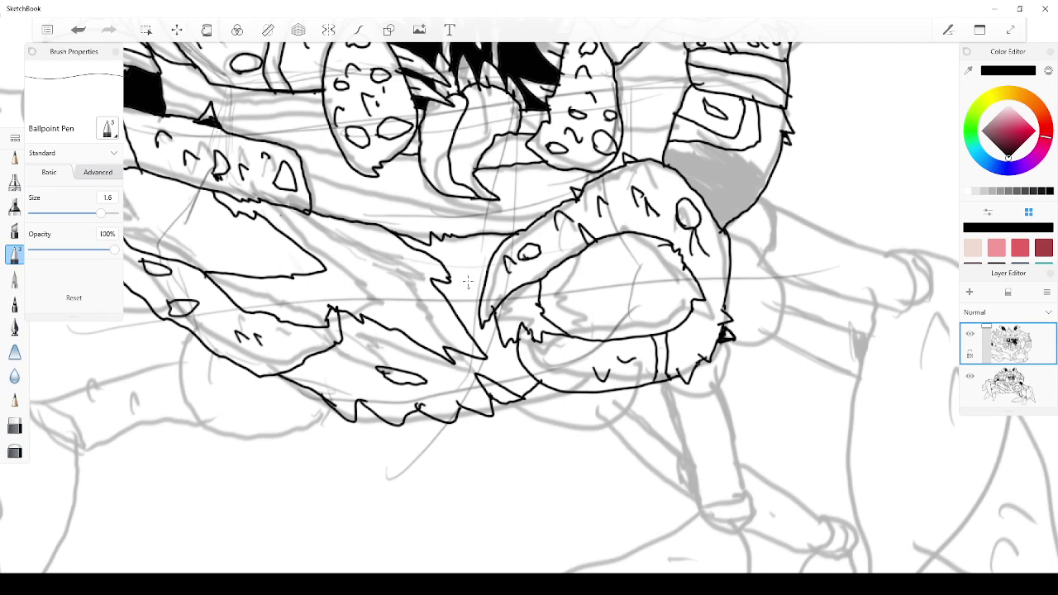
pyautogui.moveTo(452, 246)
pyautogui.mouseDown()
pyautogui.moveTo(479, 279)
pyautogui.moveTo(457, 248)
pyautogui.mouseUp()
pyautogui.moveTo(329, 380)
pyautogui.mouseDown()
pyautogui.moveTo(359, 366)
pyautogui.moveTo(331, 386)
pyautogui.mouseUp()
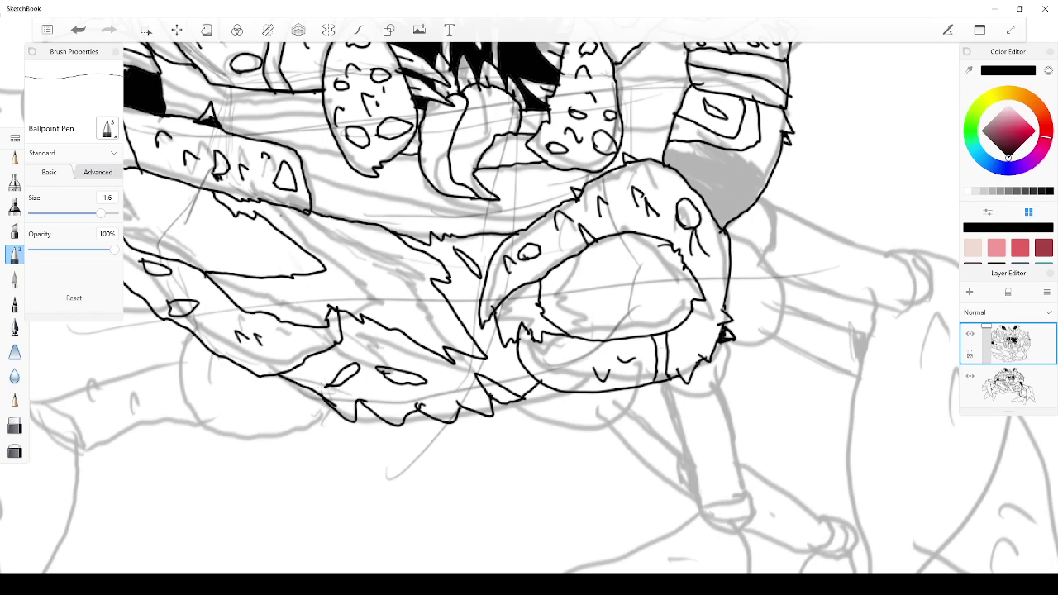
pyautogui.moveTo(440, 385); pyautogui.dragTo(454, 382)
pyautogui.moveTo(367, 345); pyautogui.dragTo(383, 344)
pyautogui.moveTo(465, 300); pyautogui.dragTo(474, 273)
# Ink the curved body lines below the mouth and the short band lines on both sides of it
pyautogui.scroll(-5, 722, 360)
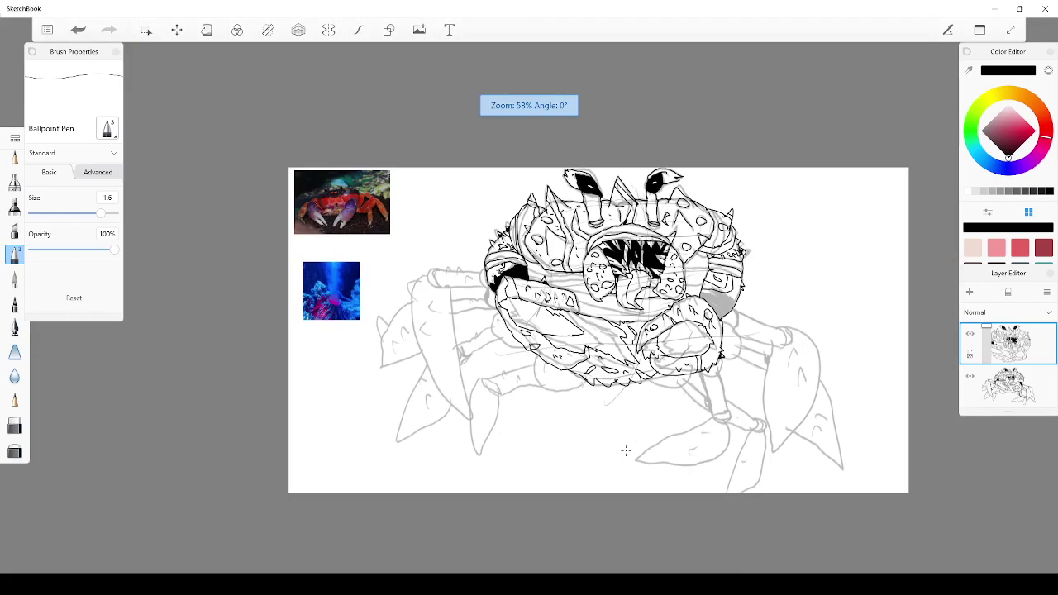
pyautogui.scroll(5, 626, 442)
pyautogui.scroll(-5, 776, 427)
pyautogui.scroll(3, 900, 369)
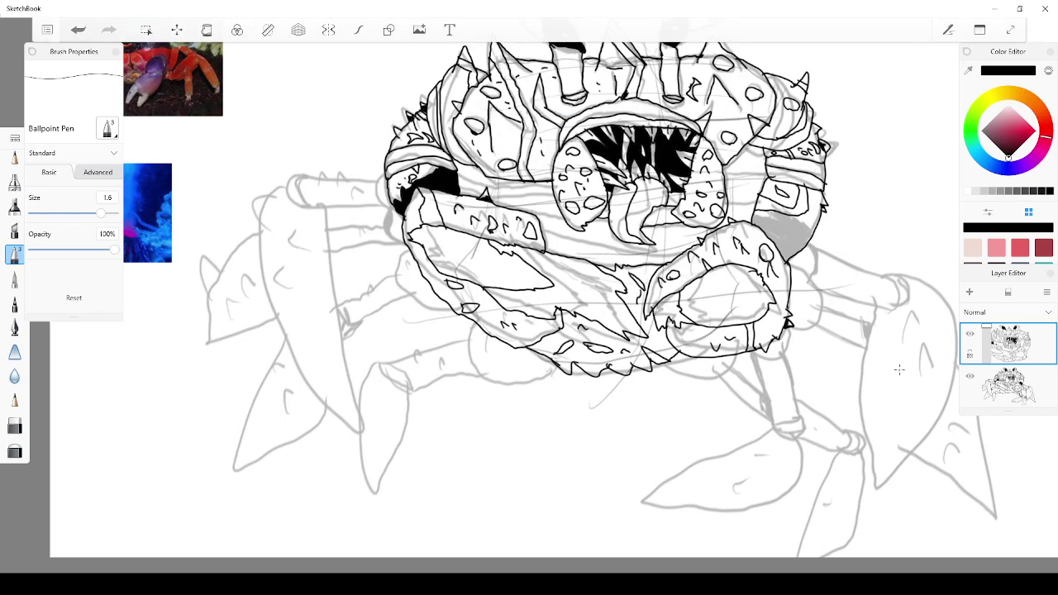
pyautogui.moveTo(537, 235); pyautogui.dragTo(676, 258)
pyautogui.moveTo(510, 217); pyautogui.dragTo(691, 244)
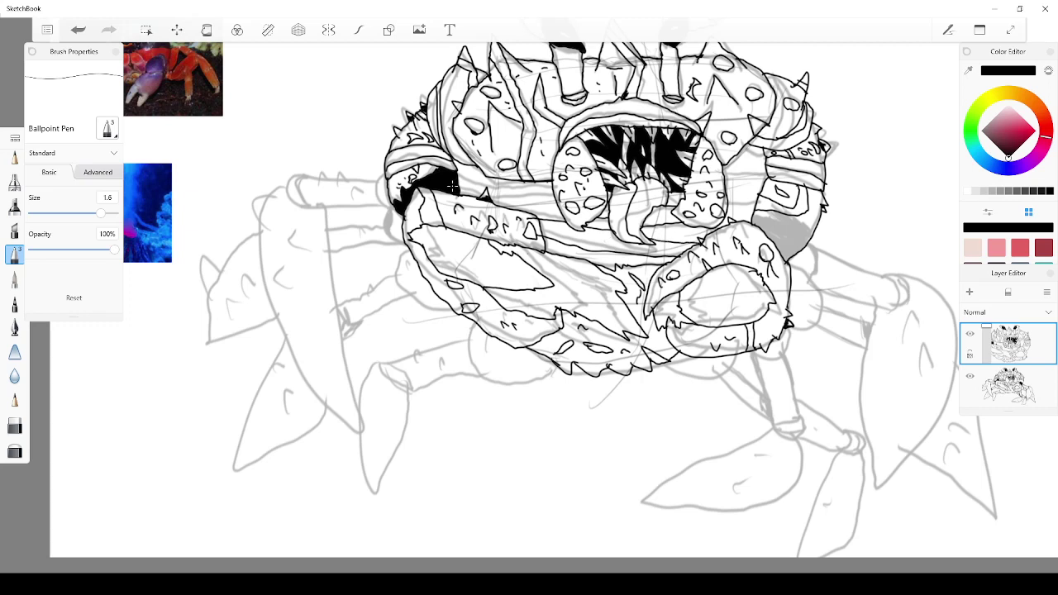
pyautogui.moveTo(459, 184); pyautogui.dragTo(552, 198)
pyautogui.moveTo(728, 195); pyautogui.dragTo(756, 198)
pyautogui.moveTo(731, 171); pyautogui.dragTo(766, 175)
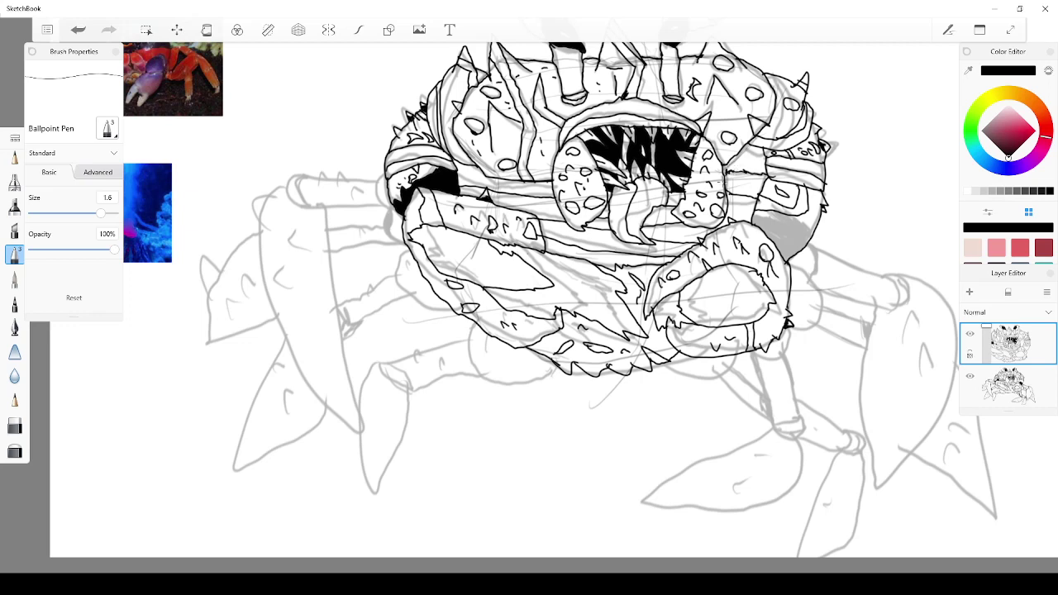
# Outline the rounded base of the front left leg beneath the left claw, with jagged points on its outer side
pyautogui.scroll(-3, 906, 369)
pyautogui.scroll(5, 903, 427)
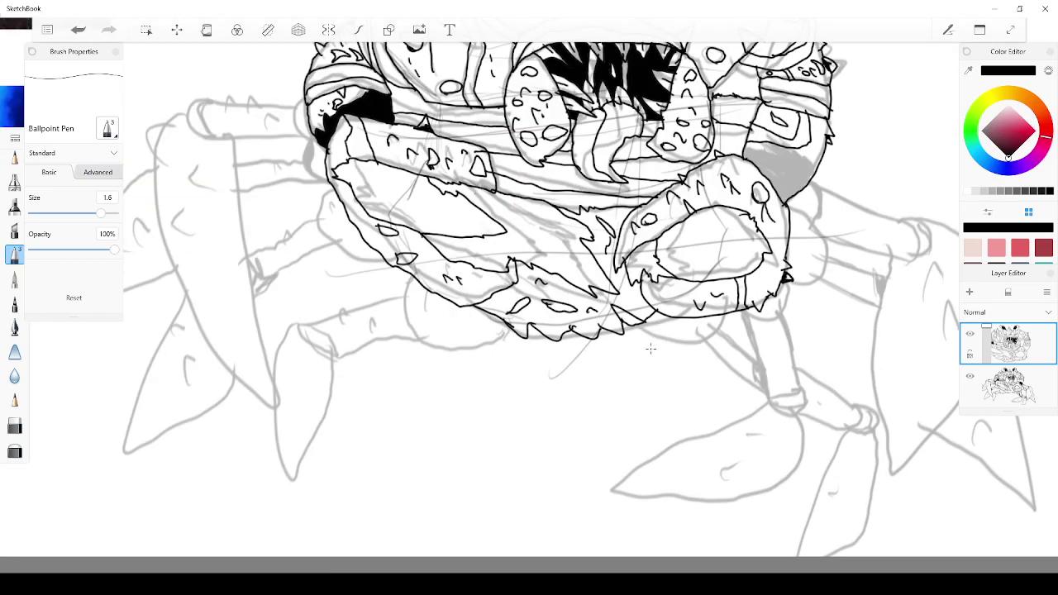
pyautogui.scroll(-2, 650, 348)
pyautogui.scroll(-1, 648, 348)
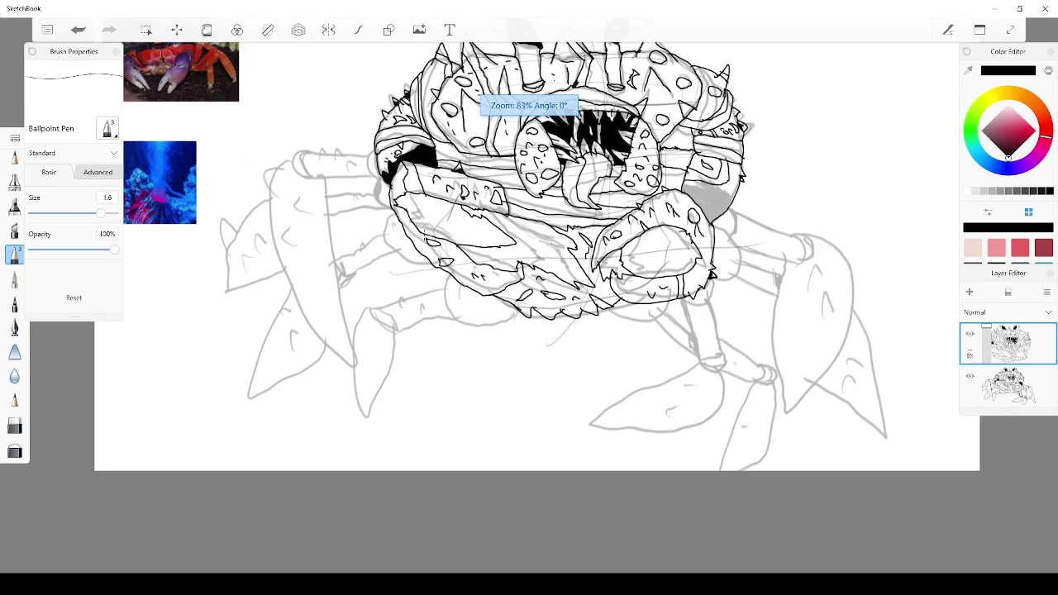
pyautogui.scroll(1, 408, 244)
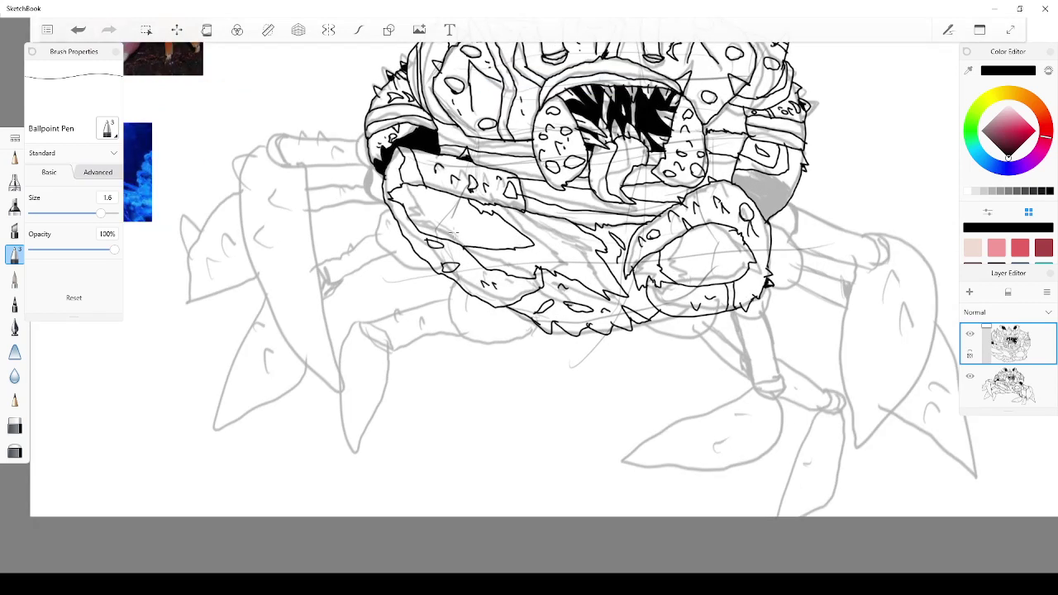
pyautogui.moveTo(446, 286)
pyautogui.mouseDown()
pyautogui.moveTo(460, 328)
pyautogui.moveTo(511, 338)
pyautogui.moveTo(535, 329)
pyautogui.mouseUp()
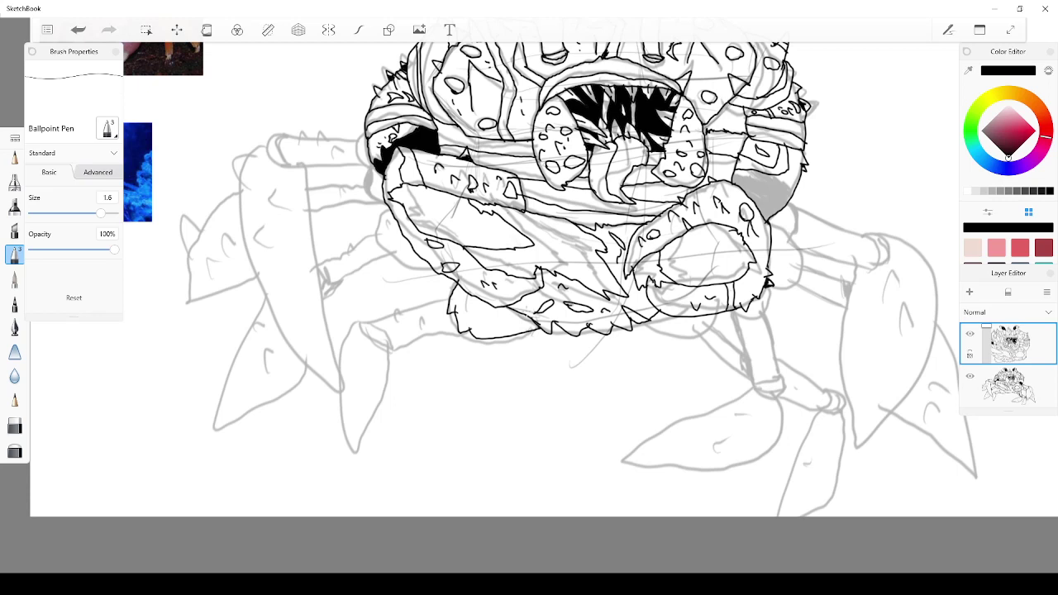
# Add small spots and short marks to the rounded base of the front left leg
pyautogui.click(479, 316)
pyautogui.click(485, 317)
pyautogui.moveTo(459, 314); pyautogui.dragTo(520, 328)
pyautogui.moveTo(476, 297); pyautogui.dragTo(465, 305)
# Ink the front left leg's spiked middle segment and its pointed tip, adding a jagged inner groove and small spots
pyautogui.moveTo(367, 321); pyautogui.dragTo(441, 304)
pyautogui.moveTo(386, 352)
pyautogui.mouseDown()
pyautogui.moveTo(456, 335)
pyautogui.moveTo(423, 323)
pyautogui.moveTo(374, 336)
pyautogui.moveTo(364, 325)
pyautogui.moveTo(393, 354)
pyautogui.moveTo(361, 332)
pyautogui.moveTo(343, 354)
pyautogui.moveTo(388, 394)
pyautogui.moveTo(375, 400)
pyautogui.moveTo(362, 468)
pyautogui.moveTo(341, 372)
pyautogui.moveTo(354, 337)
pyautogui.moveTo(372, 426)
pyautogui.moveTo(358, 408)
pyautogui.mouseUp()
pyautogui.moveTo(359, 383); pyautogui.dragTo(362, 393)
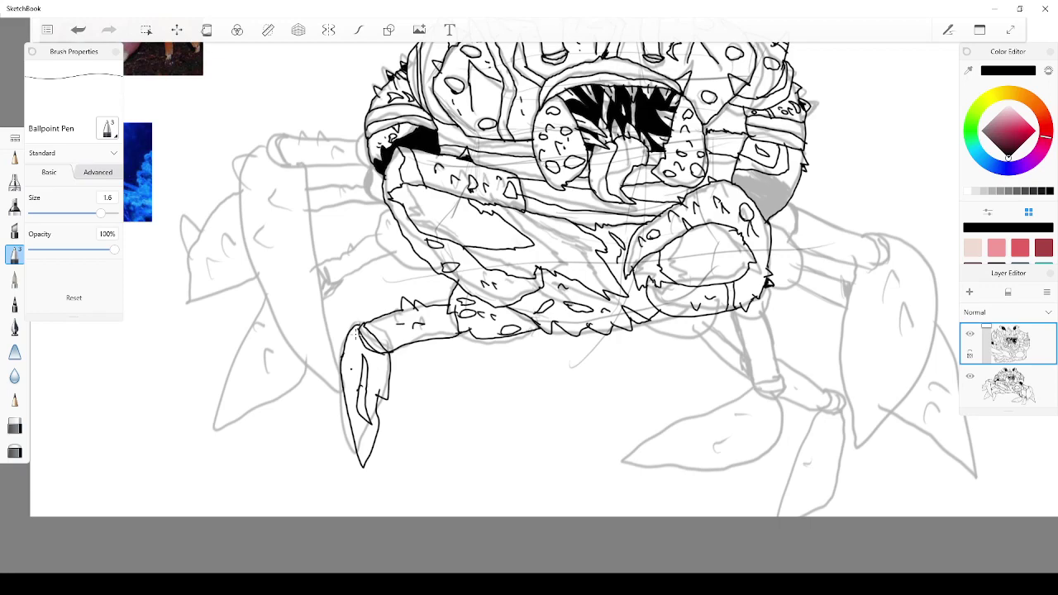
pyautogui.scroll(-4, 452, 232)
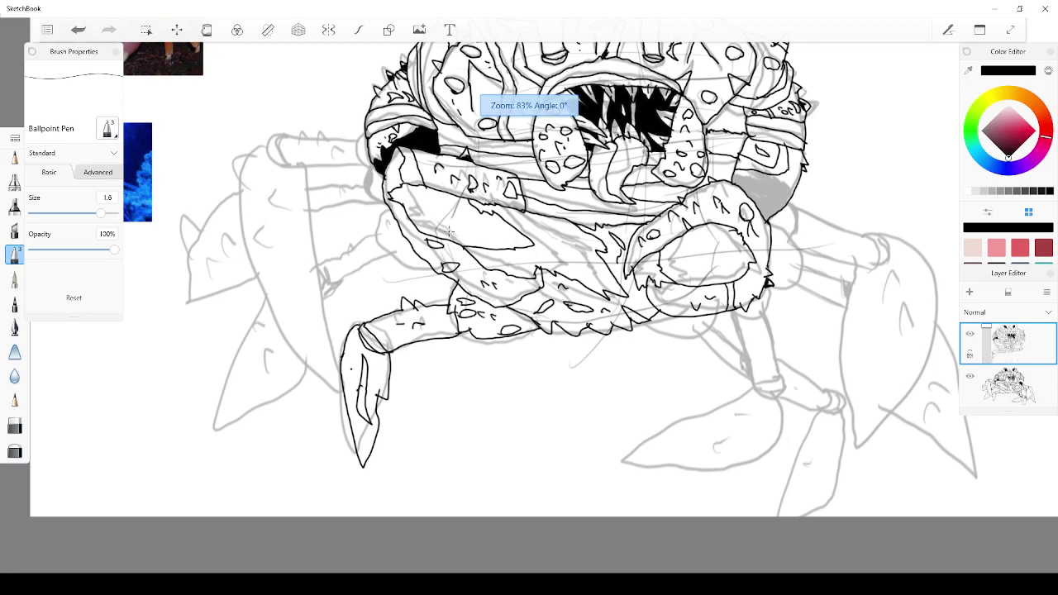
pyautogui.scroll(8, 496, 182)
pyautogui.scroll(-8, 564, 129)
pyautogui.scroll(4, 561, 129)
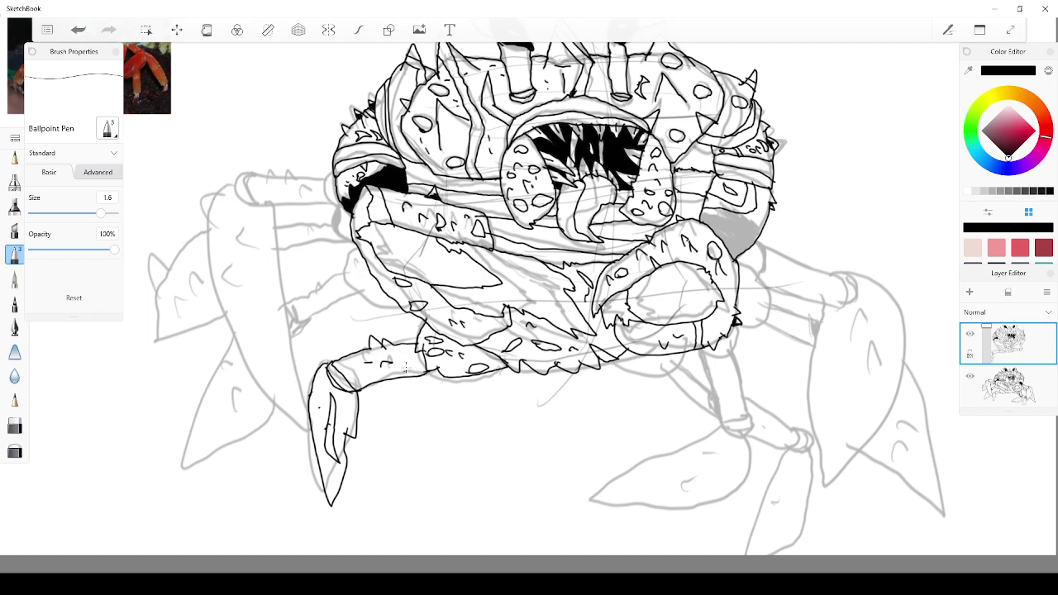
pyautogui.moveTo(405, 356)
pyautogui.mouseDown()
pyautogui.moveTo(399, 364)
pyautogui.moveTo(404, 357)
pyautogui.mouseUp()
# Ink the upper left leg's spiky first segment beside the shoulder, with small marks and a curved band at its outer joint
pyautogui.scroll(5, 402, 151)
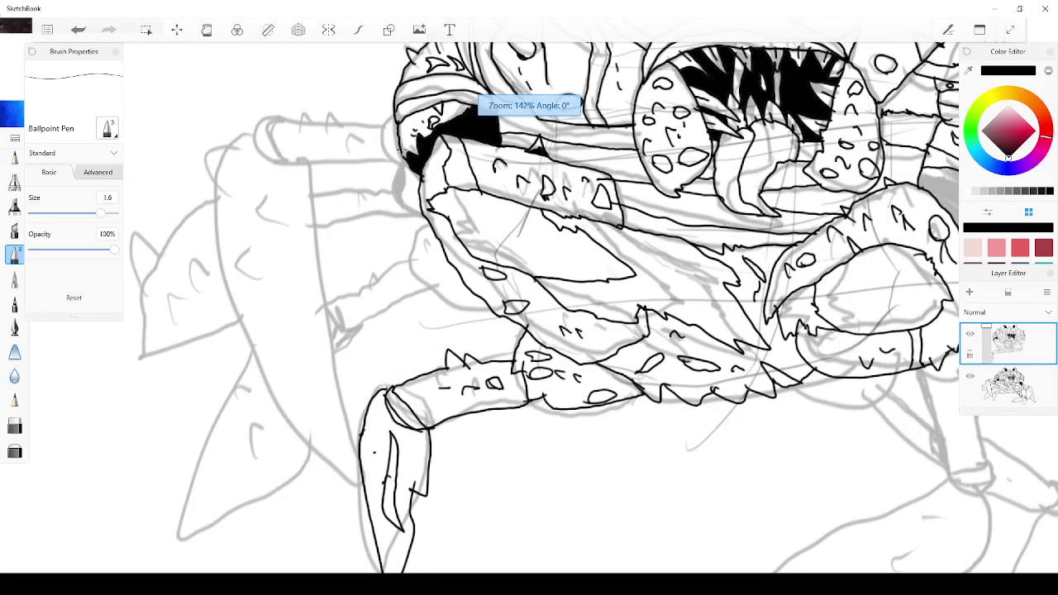
pyautogui.scroll(-6, 402, 152)
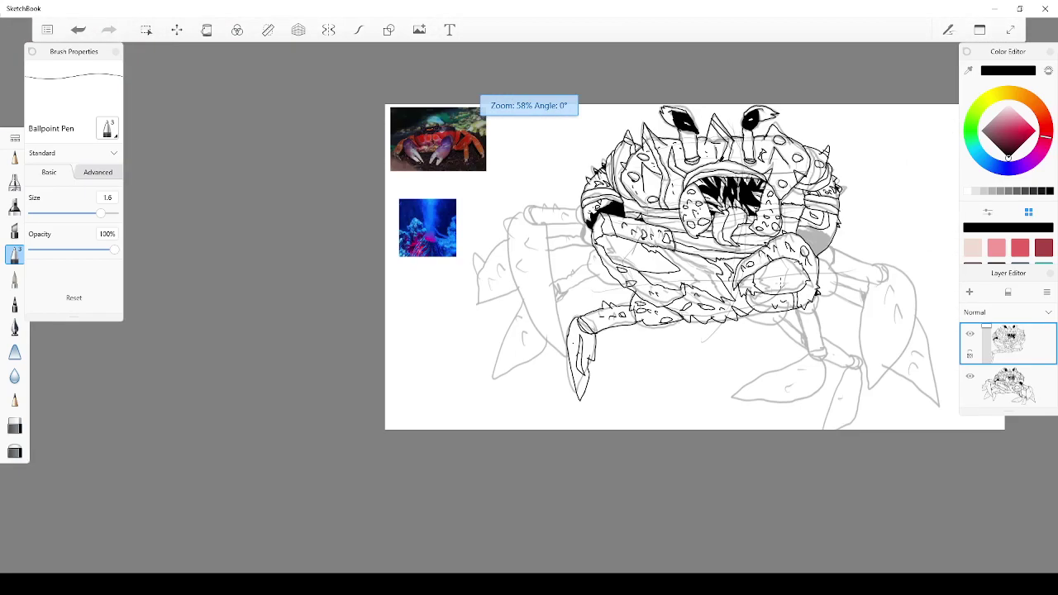
pyautogui.scroll(6, 418, 225)
pyautogui.scroll(-4, 417, 224)
pyautogui.scroll(2, 417, 224)
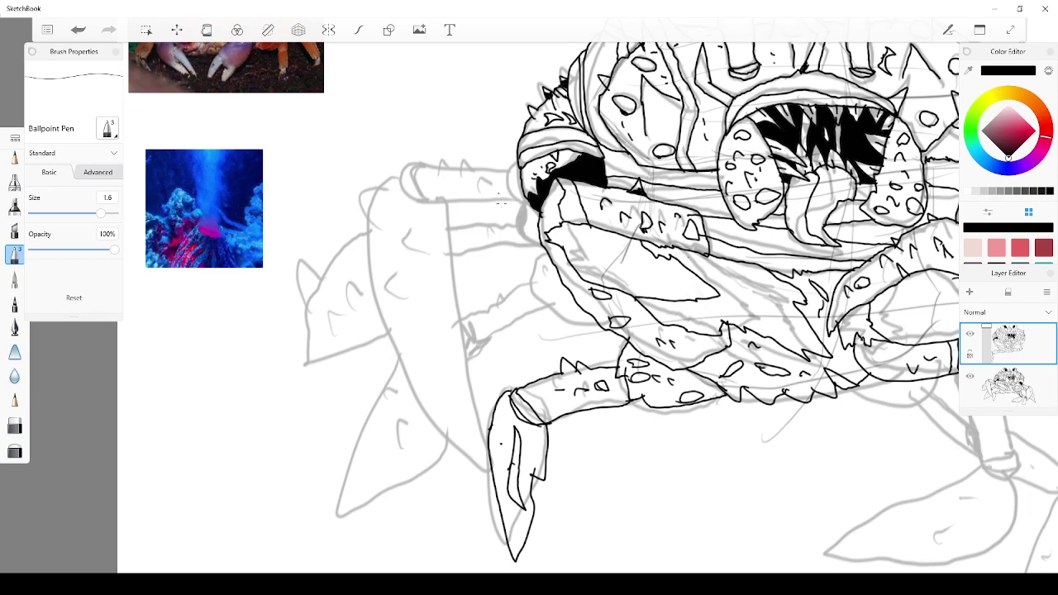
pyautogui.moveTo(530, 207)
pyautogui.mouseDown()
pyautogui.moveTo(507, 193)
pyautogui.moveTo(509, 170)
pyautogui.moveTo(520, 167)
pyautogui.moveTo(521, 189)
pyautogui.moveTo(504, 168)
pyautogui.moveTo(461, 157)
pyautogui.moveTo(411, 168)
pyautogui.moveTo(417, 200)
pyautogui.moveTo(434, 207)
pyautogui.mouseUp()
pyautogui.moveTo(411, 167)
pyautogui.mouseDown()
pyautogui.moveTo(407, 182)
pyautogui.moveTo(441, 211)
pyautogui.moveTo(514, 199)
pyautogui.mouseUp()
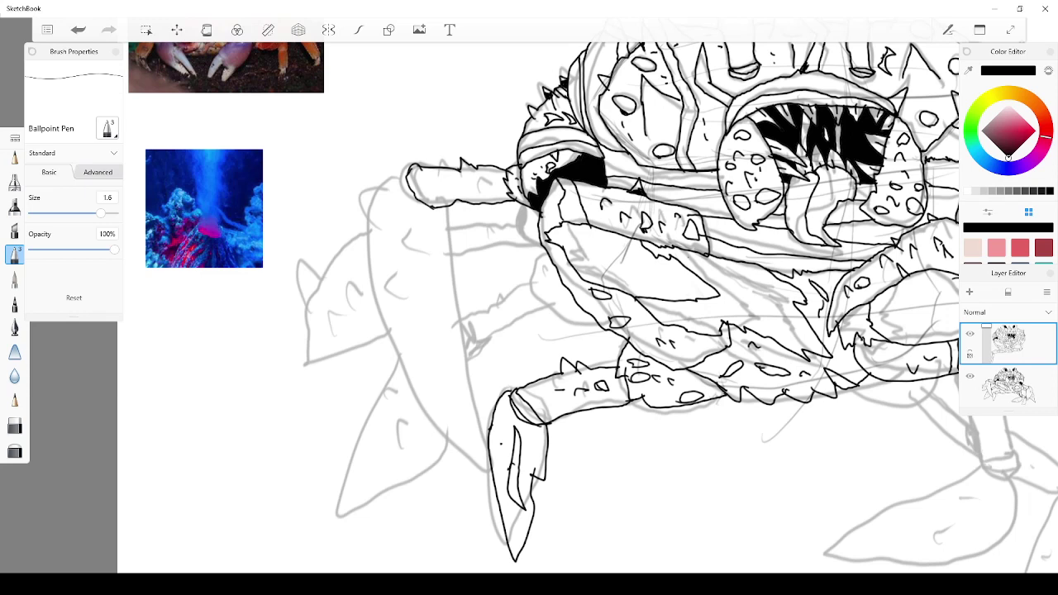
pyautogui.moveTo(449, 187)
pyautogui.mouseDown()
pyautogui.moveTo(474, 189)
pyautogui.moveTo(434, 161)
pyautogui.moveTo(440, 170)
pyautogui.moveTo(392, 166)
pyautogui.moveTo(417, 212)
pyautogui.moveTo(433, 209)
pyautogui.moveTo(398, 185)
pyautogui.moveTo(400, 160)
pyautogui.moveTo(429, 213)
pyautogui.mouseUp()
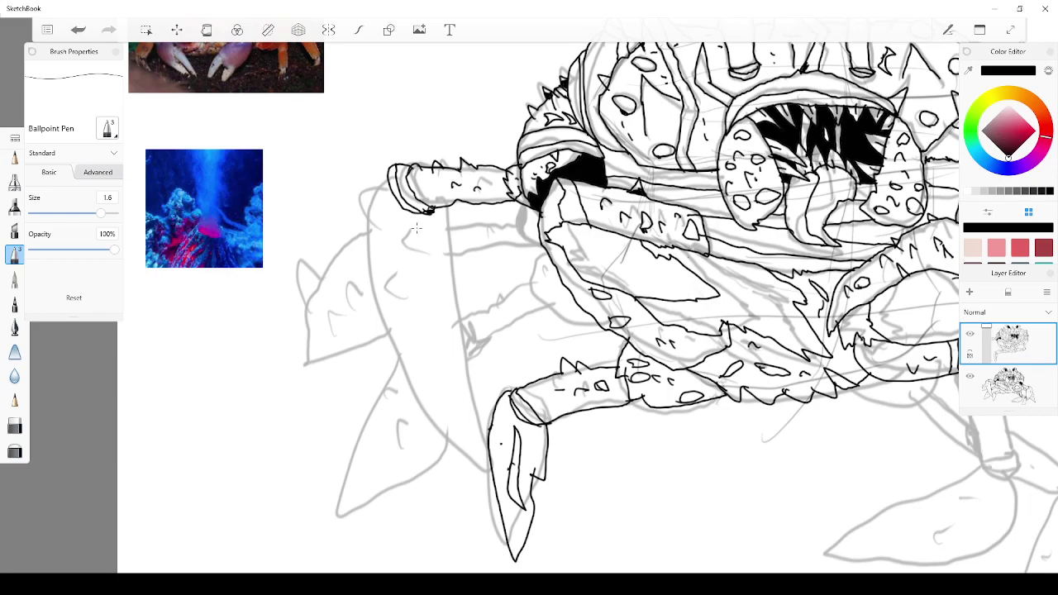
# Outline the upper left leg's long curved blade down to its point, adding curved marks and a jagged inner groove
pyautogui.scroll(1, 413, 273)
pyautogui.scroll(-2, 413, 273)
pyautogui.scroll(2, 413, 273)
pyautogui.scroll(-3, 413, 273)
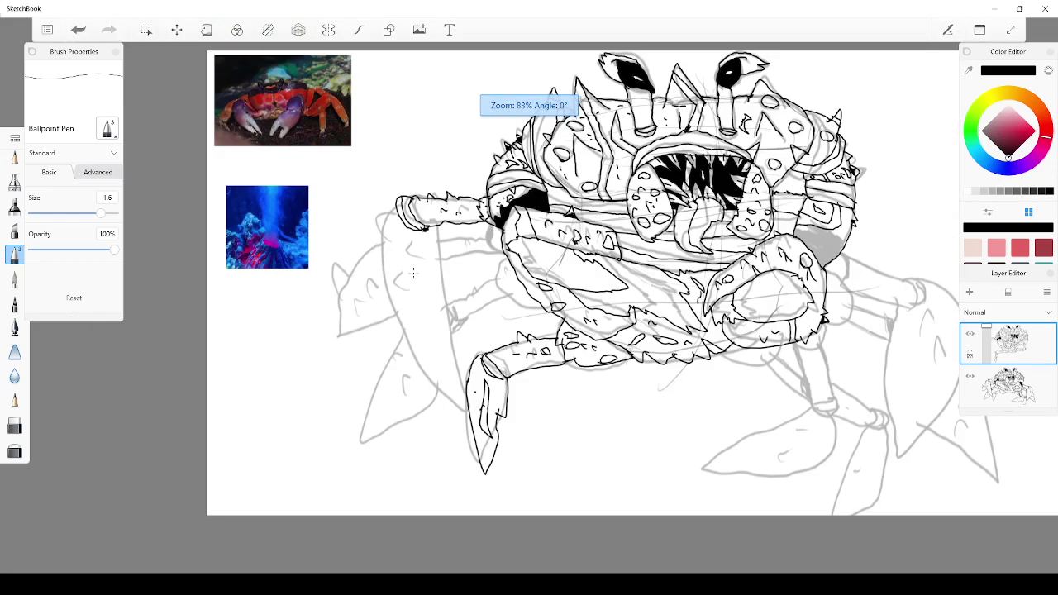
pyautogui.scroll(3, 413, 273)
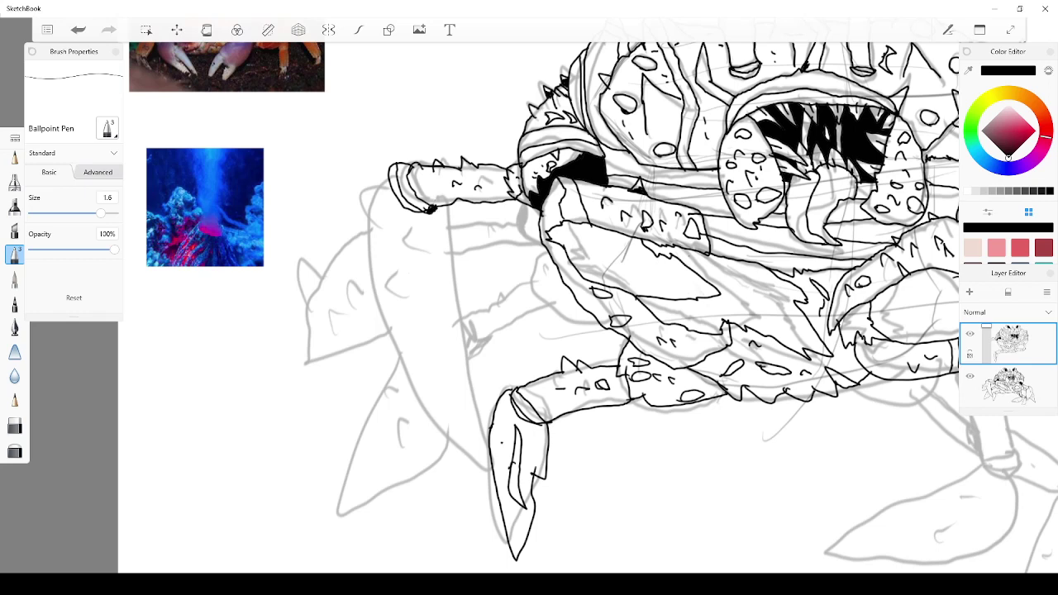
pyautogui.moveTo(390, 170)
pyautogui.mouseDown()
pyautogui.moveTo(352, 219)
pyautogui.moveTo(381, 213)
pyautogui.moveTo(375, 312)
pyautogui.moveTo(394, 376)
pyautogui.moveTo(430, 444)
pyautogui.moveTo(484, 488)
pyautogui.moveTo(468, 276)
pyautogui.moveTo(432, 213)
pyautogui.mouseUp()
pyautogui.moveTo(409, 302); pyautogui.dragTo(408, 323)
pyautogui.moveTo(410, 267); pyautogui.dragTo(408, 284)
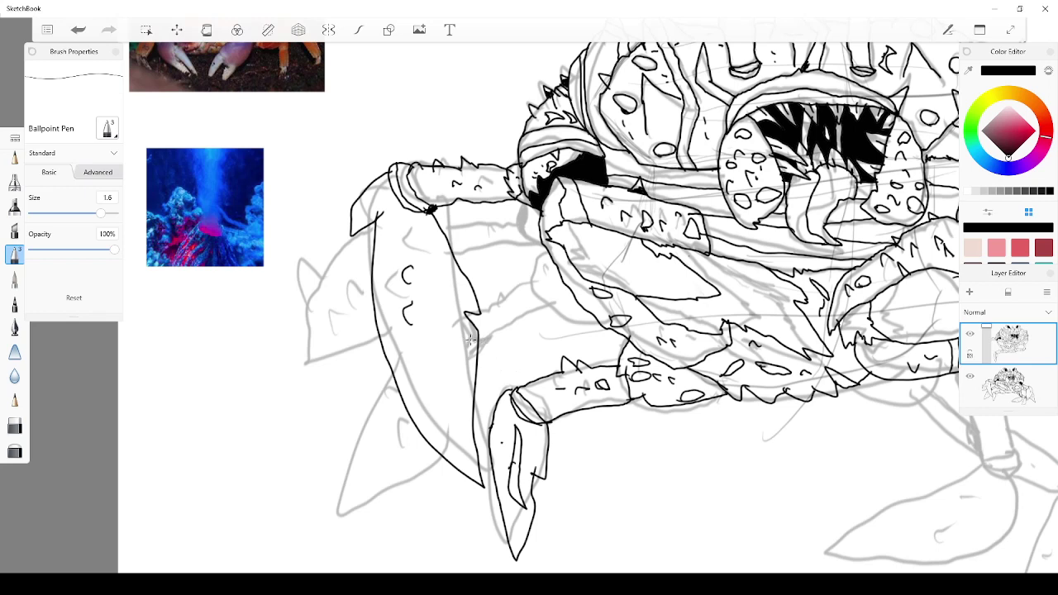
pyautogui.moveTo(418, 355)
pyautogui.mouseDown()
pyautogui.moveTo(419, 318)
pyautogui.moveTo(454, 431)
pyautogui.moveTo(422, 334)
pyautogui.mouseUp()
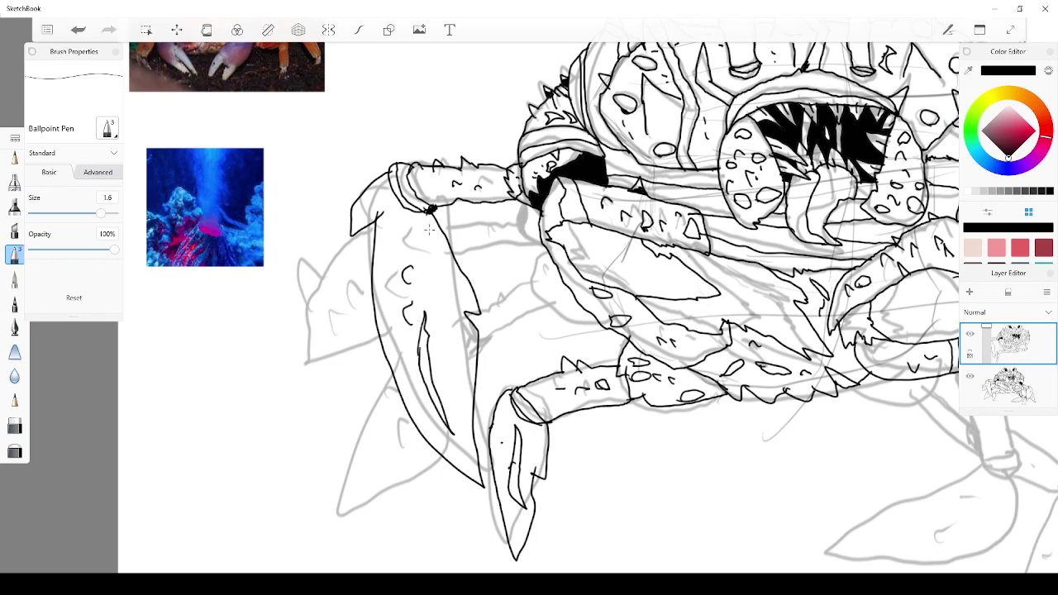
# Ink the base and spiky middle segment of the left leg between the long blade and the left claw, with spots
pyautogui.moveTo(542, 242)
pyautogui.mouseDown()
pyautogui.moveTo(523, 290)
pyautogui.moveTo(529, 276)
pyautogui.mouseUp()
pyautogui.moveTo(524, 291)
pyautogui.mouseDown()
pyautogui.moveTo(543, 294)
pyautogui.moveTo(544, 320)
pyautogui.moveTo(603, 324)
pyautogui.moveTo(543, 278)
pyautogui.mouseUp()
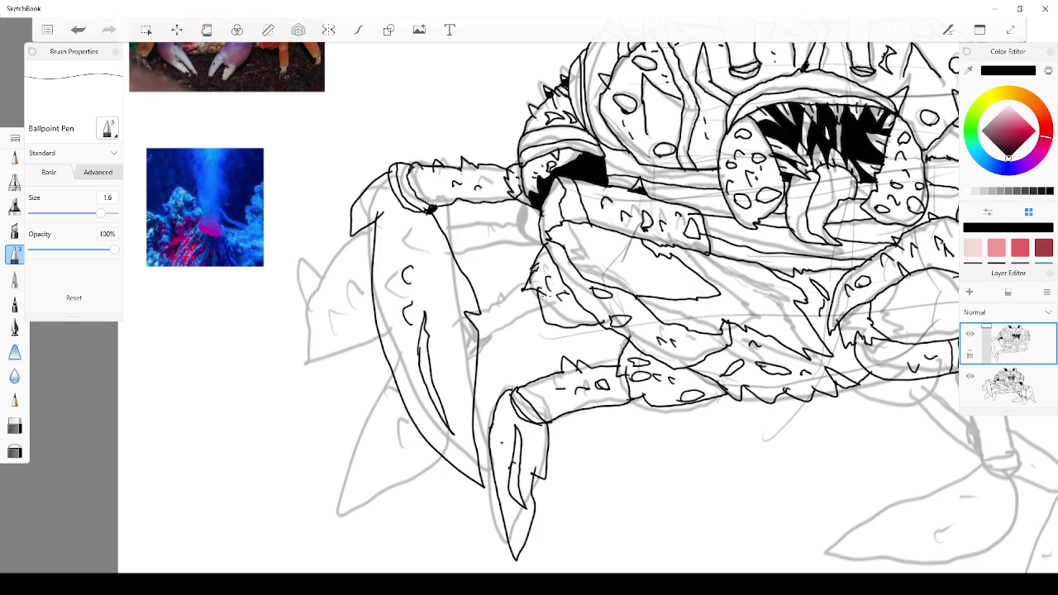
pyautogui.scroll(1, 411, 275)
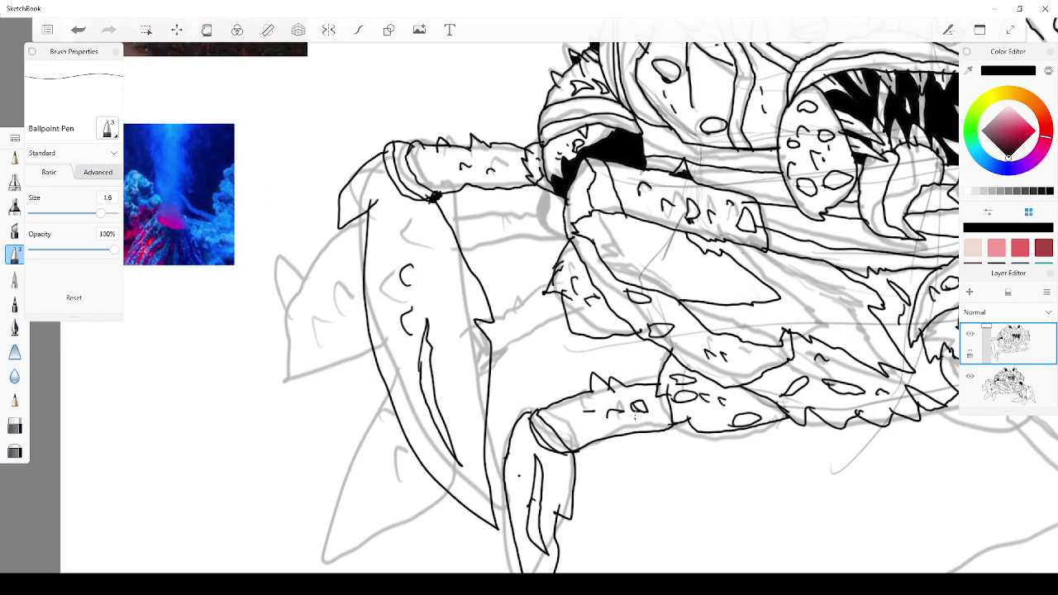
pyautogui.moveTo(634, 408); pyautogui.dragTo(639, 410)
pyautogui.moveTo(554, 289)
pyautogui.mouseDown()
pyautogui.moveTo(527, 283)
pyautogui.moveTo(493, 320)
pyautogui.mouseUp()
pyautogui.moveTo(491, 361)
pyautogui.mouseDown()
pyautogui.moveTo(550, 331)
pyautogui.moveTo(570, 306)
pyautogui.moveTo(506, 333)
pyautogui.mouseUp()
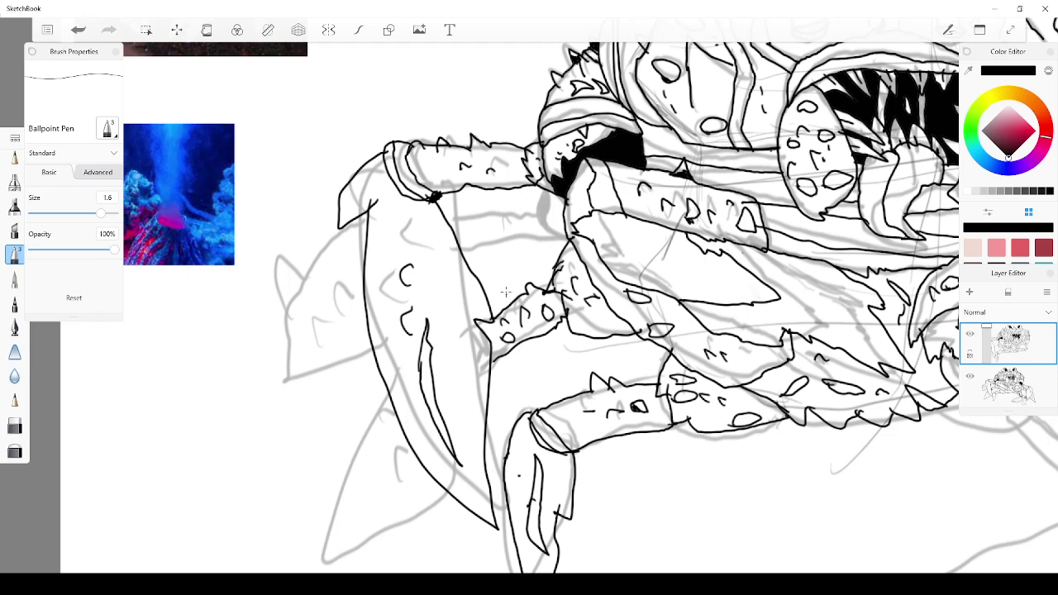
pyautogui.moveTo(594, 320)
pyautogui.mouseDown()
pyautogui.moveTo(606, 315)
pyautogui.moveTo(595, 320)
pyautogui.mouseUp()
pyautogui.moveTo(567, 255); pyautogui.dragTo(574, 267)
# Ink the pointed lower tip of the left leg behind the long blade, with curved marks and round spots
pyautogui.moveTo(389, 391)
pyautogui.mouseDown()
pyautogui.moveTo(347, 436)
pyautogui.moveTo(326, 552)
pyautogui.mouseUp()
pyautogui.moveTo(405, 506)
pyautogui.mouseDown()
pyautogui.moveTo(431, 489)
pyautogui.moveTo(378, 455)
pyautogui.mouseUp()
pyautogui.moveTo(393, 477); pyautogui.dragTo(402, 481)
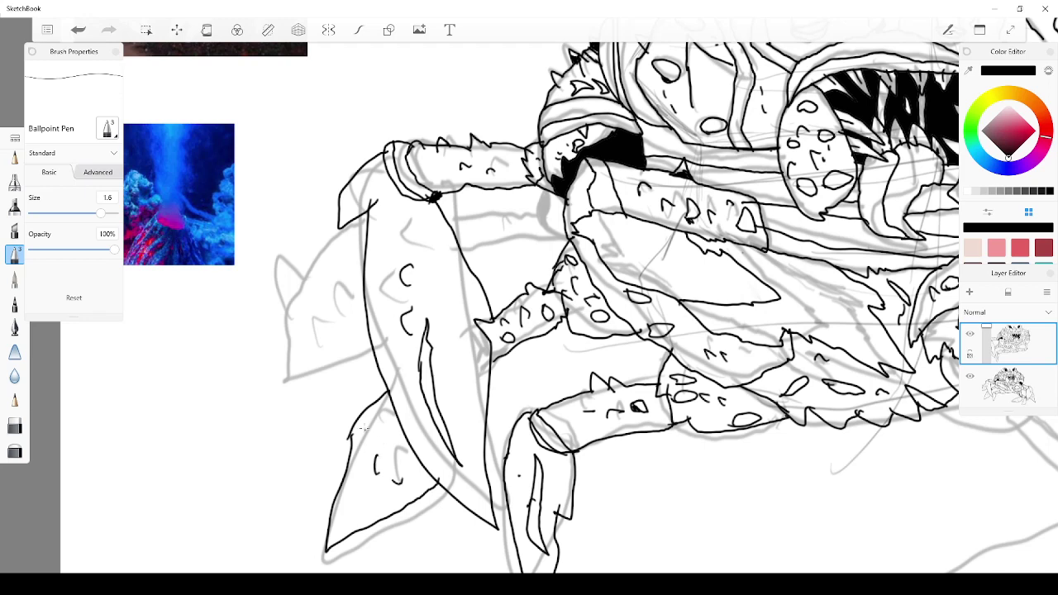
pyautogui.moveTo(366, 430)
pyautogui.mouseDown()
pyautogui.moveTo(386, 437)
pyautogui.moveTo(358, 431)
pyautogui.mouseUp()
pyautogui.moveTo(376, 491)
pyautogui.mouseDown()
pyautogui.moveTo(370, 514)
pyautogui.moveTo(385, 499)
pyautogui.mouseUp()
# Ink the short rear left leg segment beneath the upper leg's first segment, with small marks
pyautogui.scroll(-8, 432, 291)
pyautogui.scroll(6, 438, 298)
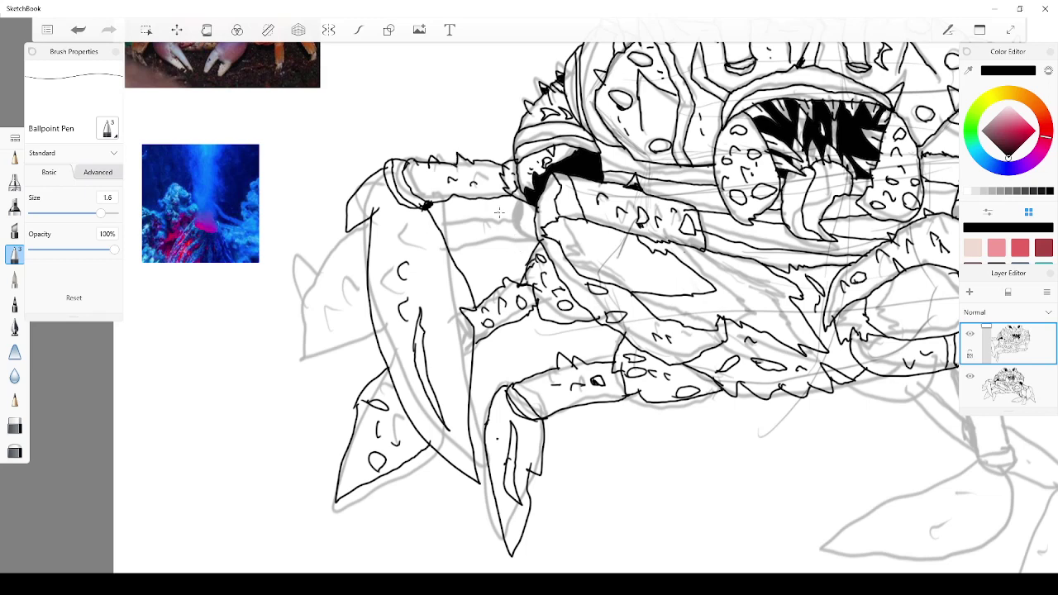
pyautogui.moveTo(546, 244)
pyautogui.mouseDown()
pyautogui.moveTo(516, 231)
pyautogui.moveTo(506, 202)
pyautogui.moveTo(520, 199)
pyautogui.mouseUp()
pyautogui.moveTo(502, 214)
pyautogui.mouseDown()
pyautogui.moveTo(440, 224)
pyautogui.moveTo(512, 235)
pyautogui.moveTo(484, 237)
pyautogui.mouseUp()
# Ink the rear left leg's outer tip with a large spike behind the long blade, and add marks and spots
pyautogui.moveTo(363, 234)
pyautogui.mouseDown()
pyautogui.moveTo(339, 238)
pyautogui.moveTo(320, 289)
pyautogui.moveTo(298, 274)
pyautogui.moveTo(317, 289)
pyautogui.moveTo(294, 331)
pyautogui.moveTo(301, 364)
pyautogui.moveTo(376, 337)
pyautogui.mouseUp()
pyautogui.moveTo(329, 312)
pyautogui.mouseDown()
pyautogui.moveTo(333, 301)
pyautogui.moveTo(341, 307)
pyautogui.mouseUp()
pyautogui.moveTo(343, 268); pyautogui.dragTo(349, 258)
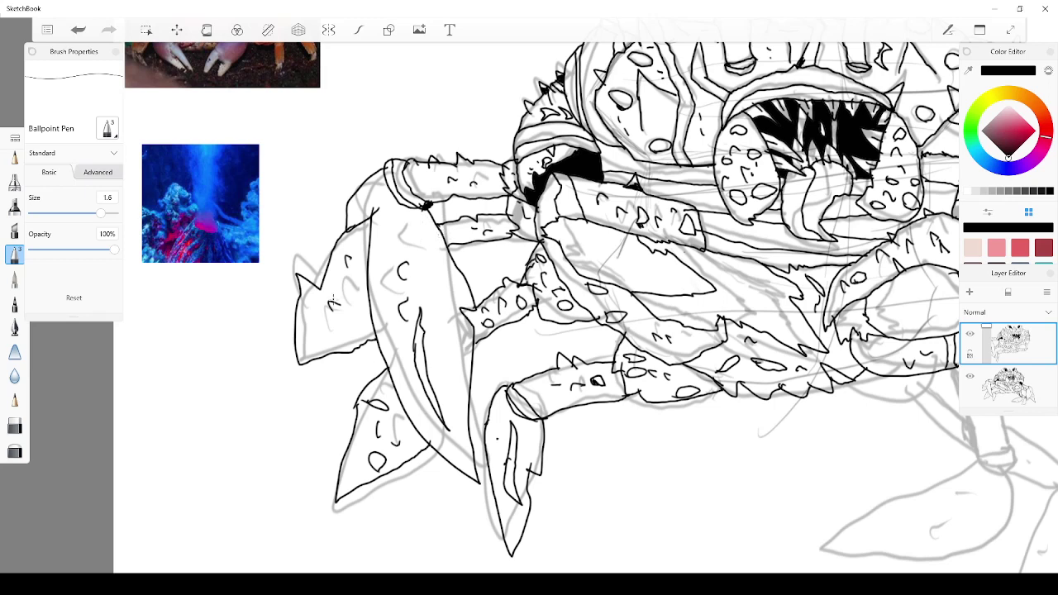
pyautogui.moveTo(346, 311)
pyautogui.mouseDown()
pyautogui.moveTo(352, 321)
pyautogui.moveTo(342, 324)
pyautogui.moveTo(311, 313)
pyautogui.mouseUp()
pyautogui.click(313, 319)
pyautogui.moveTo(352, 282)
pyautogui.mouseDown()
pyautogui.moveTo(344, 292)
pyautogui.moveTo(351, 283)
pyautogui.mouseUp()
pyautogui.moveTo(358, 233); pyautogui.dragTo(349, 253)
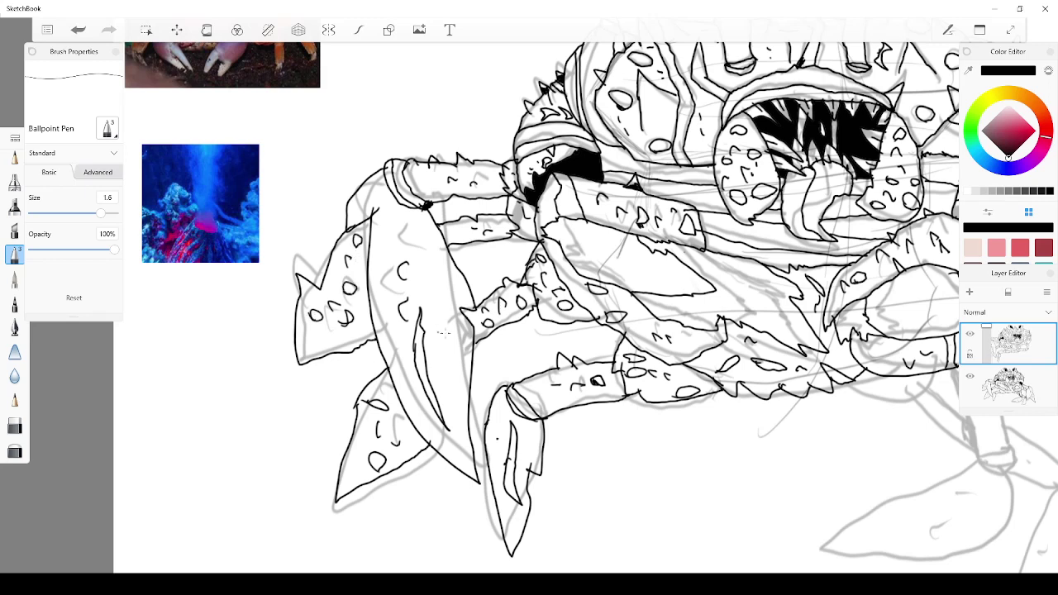
# Ink the bases of the right legs beside the right claw, with jagged outer edges and small spots
pyautogui.scroll(-4, 519, 366)
pyautogui.scroll(5, 815, 347)
pyautogui.scroll(-1, 653, 343)
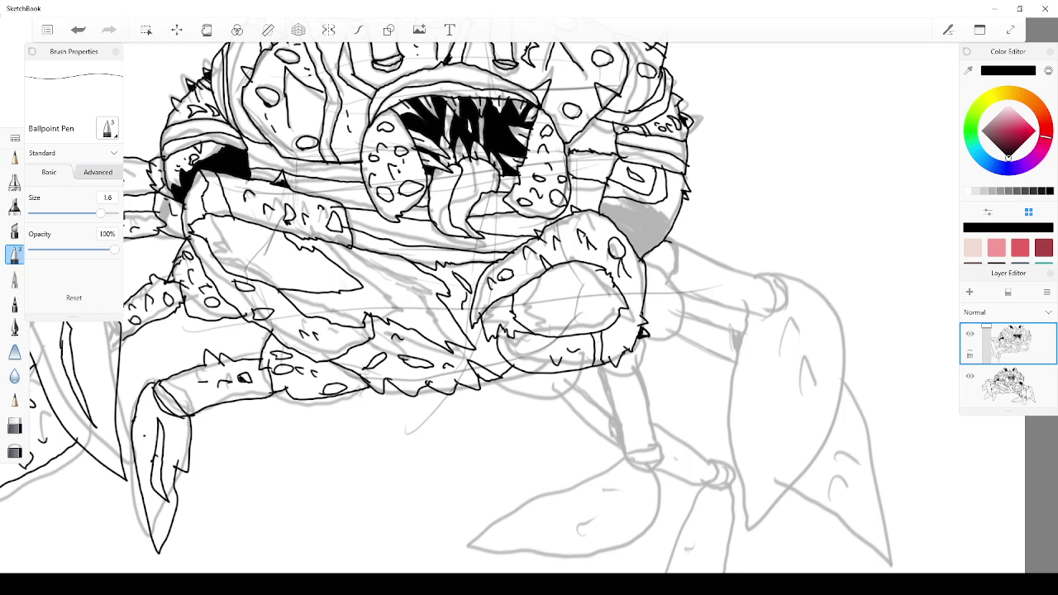
pyautogui.moveTo(682, 243)
pyautogui.mouseDown()
pyautogui.moveTo(668, 282)
pyautogui.moveTo(657, 262)
pyautogui.moveTo(645, 266)
pyautogui.moveTo(677, 299)
pyautogui.moveTo(676, 321)
pyautogui.moveTo(642, 341)
pyautogui.moveTo(651, 325)
pyautogui.mouseUp()
pyautogui.moveTo(658, 279)
pyautogui.mouseDown()
pyautogui.moveTo(648, 274)
pyautogui.moveTo(654, 289)
pyautogui.moveTo(678, 293)
pyautogui.moveTo(672, 301)
pyautogui.mouseUp()
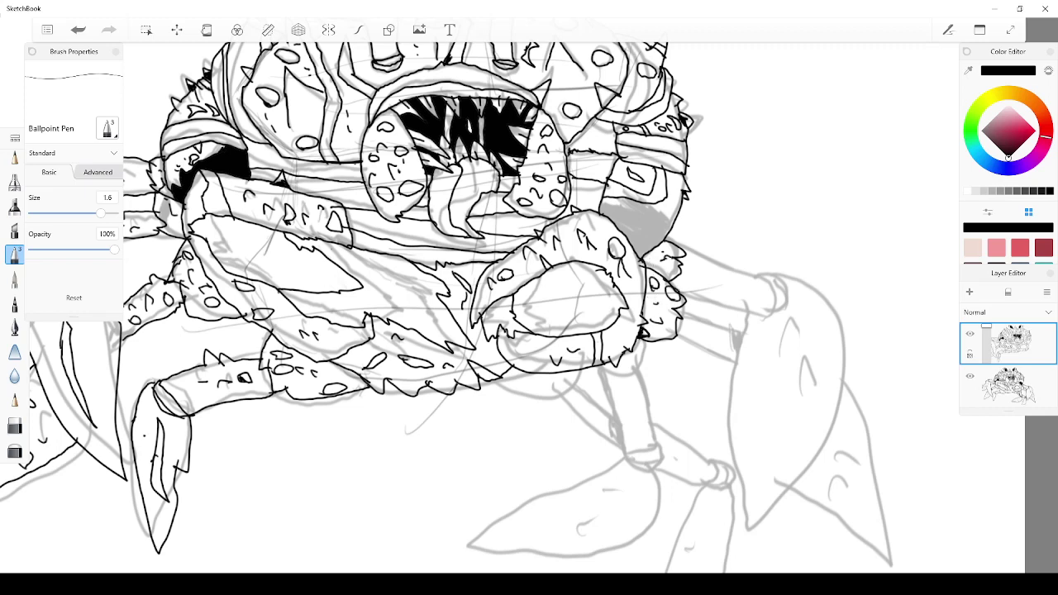
pyautogui.moveTo(668, 257); pyautogui.dragTo(671, 261)
# Ink the upper right leg's spiky first segment with marks and a spot, undoing the extra stroke at its outer joint
pyautogui.moveTo(687, 253)
pyautogui.mouseDown()
pyautogui.moveTo(731, 276)
pyautogui.moveTo(758, 271)
pyautogui.moveTo(770, 304)
pyautogui.moveTo(680, 301)
pyautogui.moveTo(748, 285)
pyautogui.moveTo(747, 298)
pyautogui.moveTo(734, 291)
pyautogui.mouseUp()
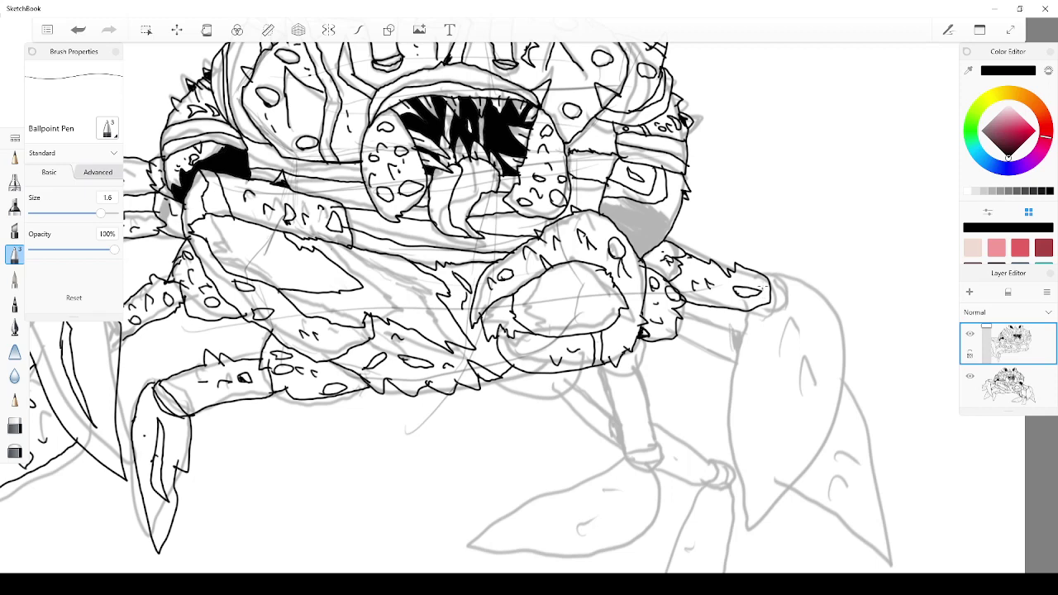
pyautogui.moveTo(763, 268)
pyautogui.mouseDown()
pyautogui.moveTo(780, 295)
pyautogui.moveTo(757, 311)
pyautogui.mouseUp()
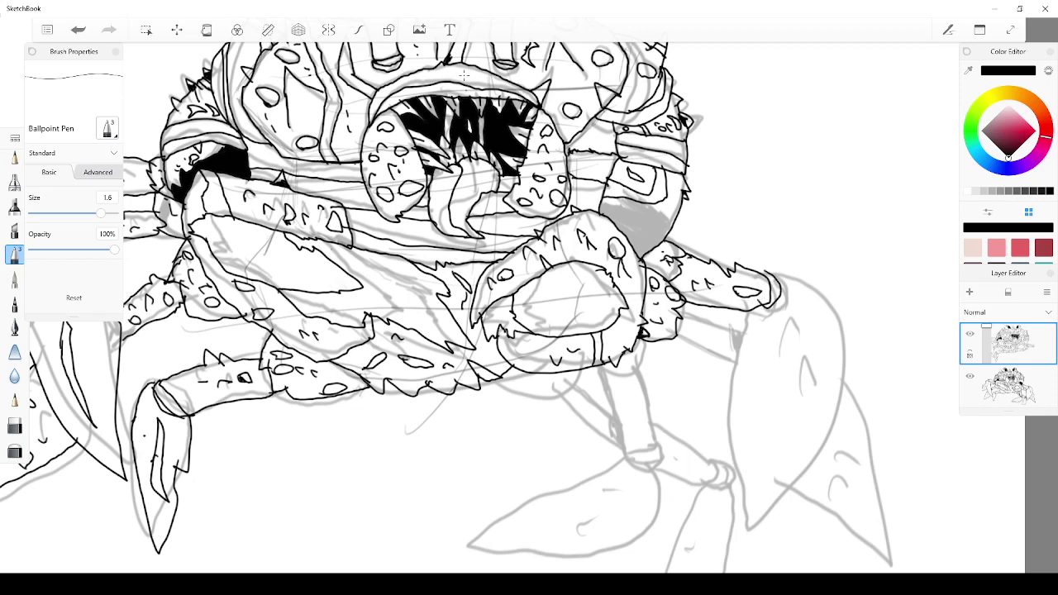
pyautogui.click(78, 29)
# Outline the shadow area under the right shoulder, above the right claw, and flood fill it with black
pyautogui.moveTo(602, 214)
pyautogui.mouseDown()
pyautogui.moveTo(630, 213)
pyautogui.moveTo(666, 241)
pyautogui.mouseUp()
pyautogui.click(206, 29)
pyautogui.click(639, 248)
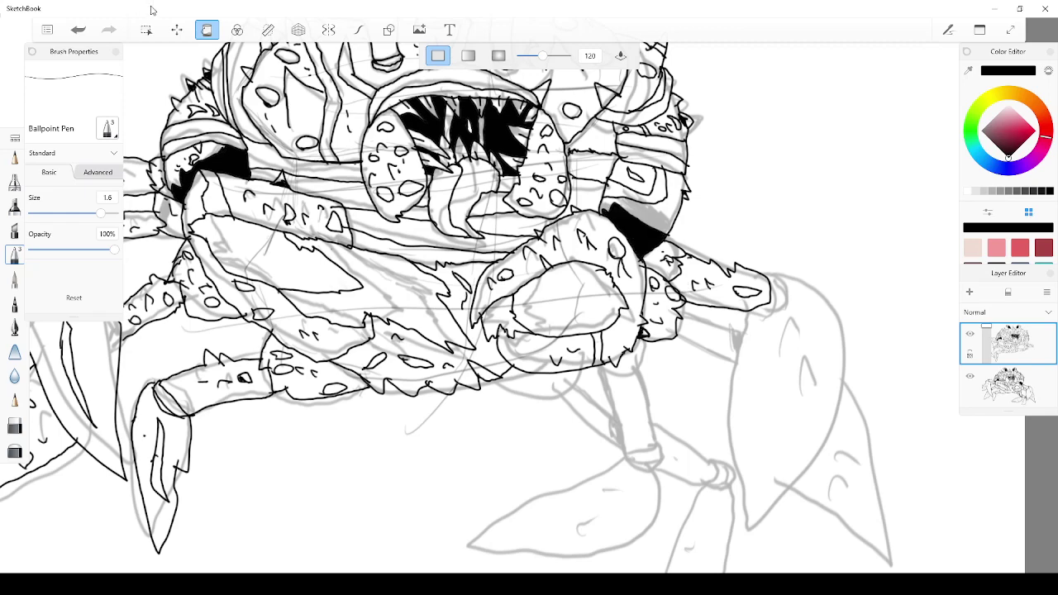
pyautogui.click(204, 29)
pyautogui.scroll(-3, 692, 537)
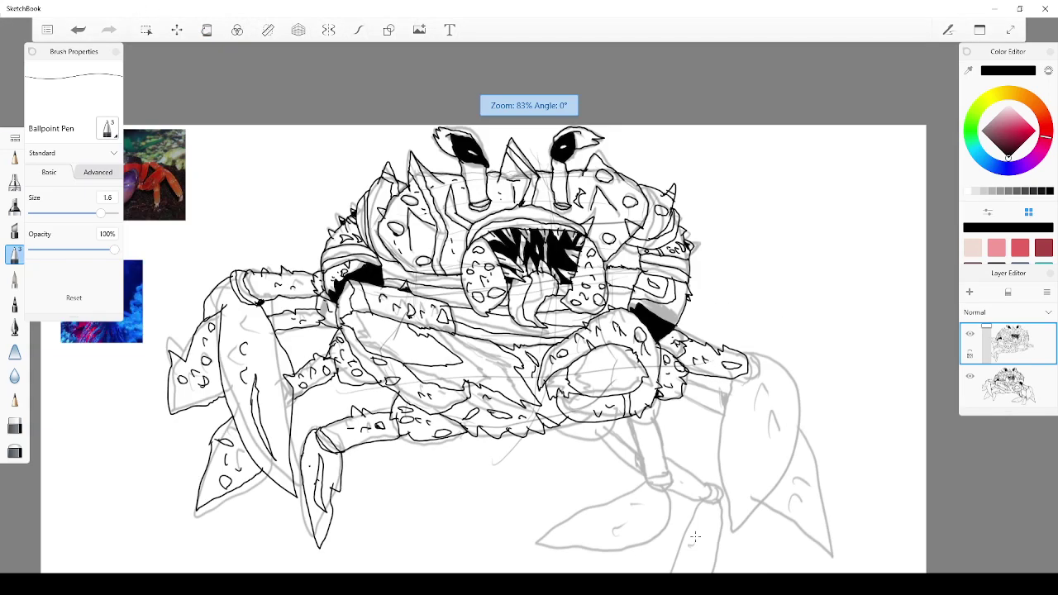
# Ink the upper right leg's curved joint band and its broad pointed blade, adding curved marks and oval spots
pyautogui.scroll(3, 691, 537)
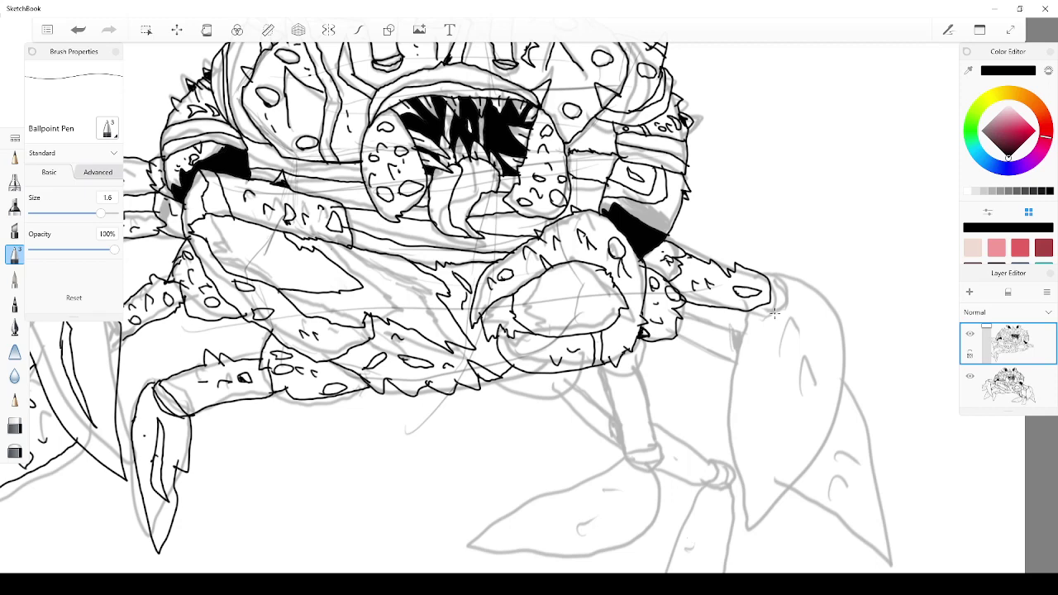
pyautogui.moveTo(757, 314)
pyautogui.mouseDown()
pyautogui.moveTo(779, 279)
pyautogui.moveTo(775, 305)
pyautogui.moveTo(738, 360)
pyautogui.moveTo(726, 438)
pyautogui.moveTo(739, 527)
pyautogui.moveTo(756, 523)
pyautogui.moveTo(803, 463)
pyautogui.moveTo(821, 399)
pyautogui.moveTo(831, 346)
pyautogui.moveTo(789, 283)
pyautogui.mouseUp()
pyautogui.moveTo(785, 329)
pyautogui.mouseDown()
pyautogui.moveTo(799, 400)
pyautogui.moveTo(737, 388)
pyautogui.moveTo(754, 422)
pyautogui.mouseUp()
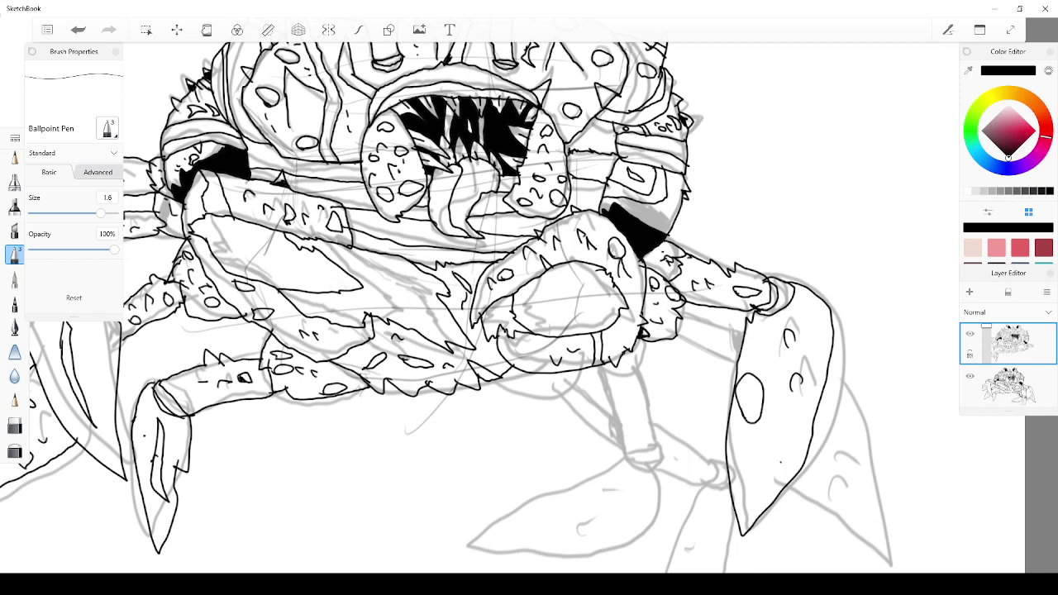
pyautogui.moveTo(781, 462)
pyautogui.mouseDown()
pyautogui.moveTo(797, 454)
pyautogui.moveTo(788, 468)
pyautogui.mouseUp()
pyautogui.moveTo(810, 323)
pyautogui.mouseDown()
pyautogui.moveTo(816, 339)
pyautogui.moveTo(812, 325)
pyautogui.moveTo(774, 364)
pyautogui.mouseUp()
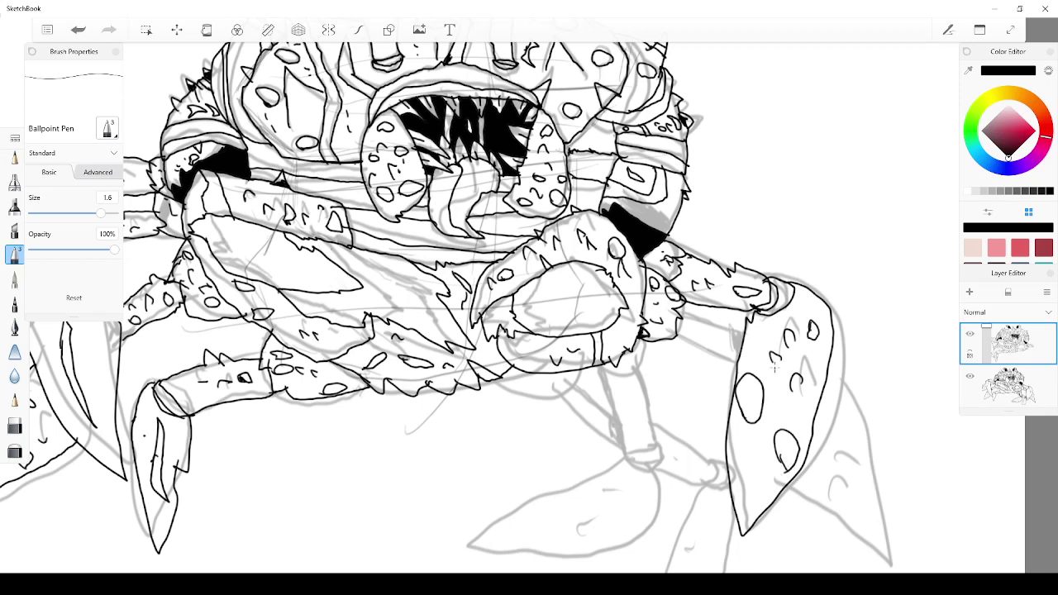
pyautogui.scroll(-6, 761, 519)
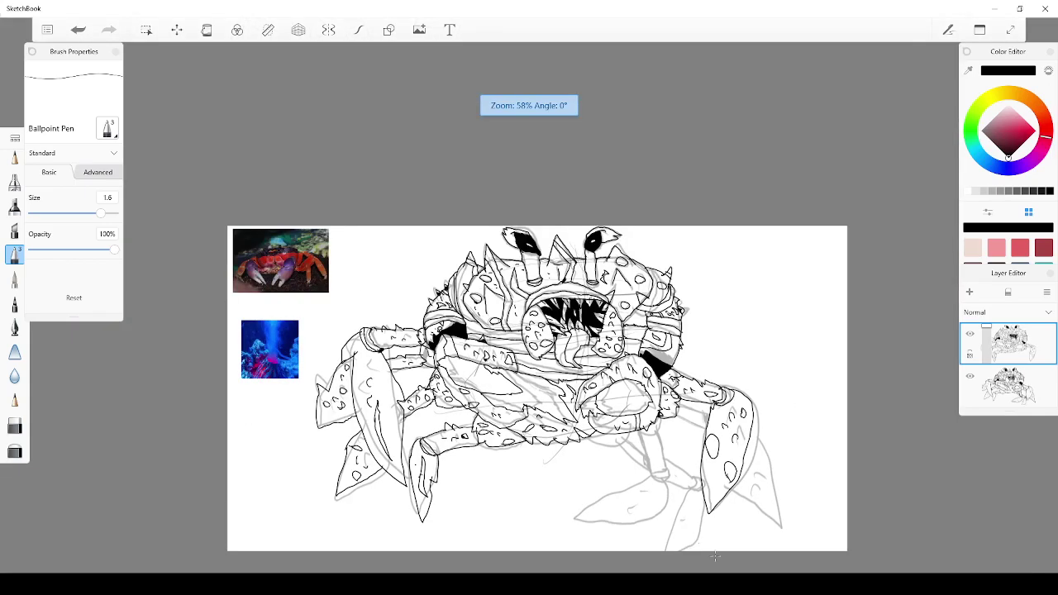
pyautogui.scroll(6, 787, 554)
pyautogui.scroll(-5, 254, 352)
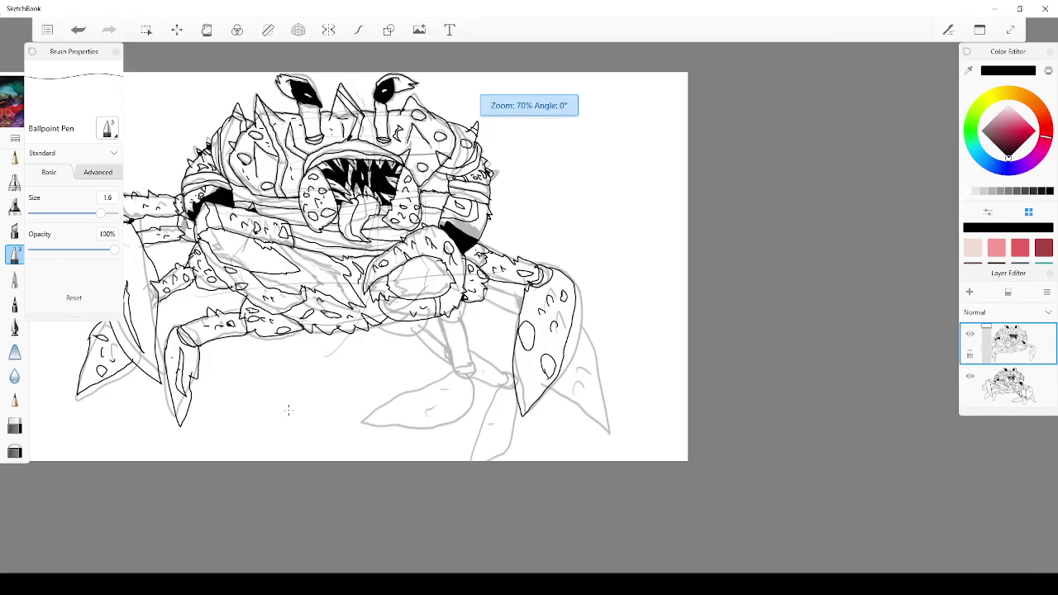
pyautogui.scroll(5, 253, 352)
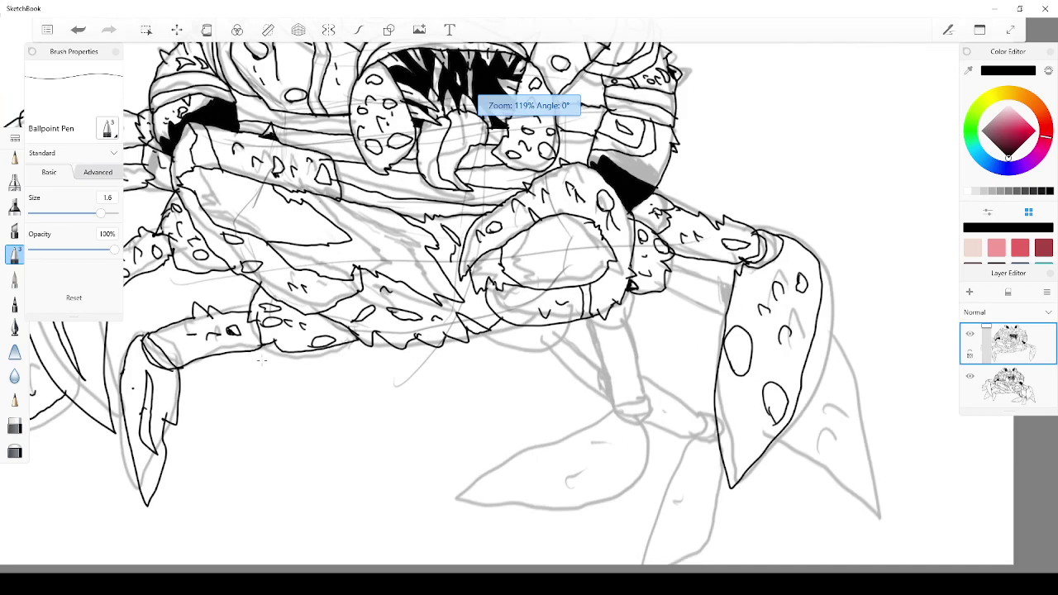
pyautogui.scroll(2, 730, 430)
pyautogui.scroll(-2, 747, 442)
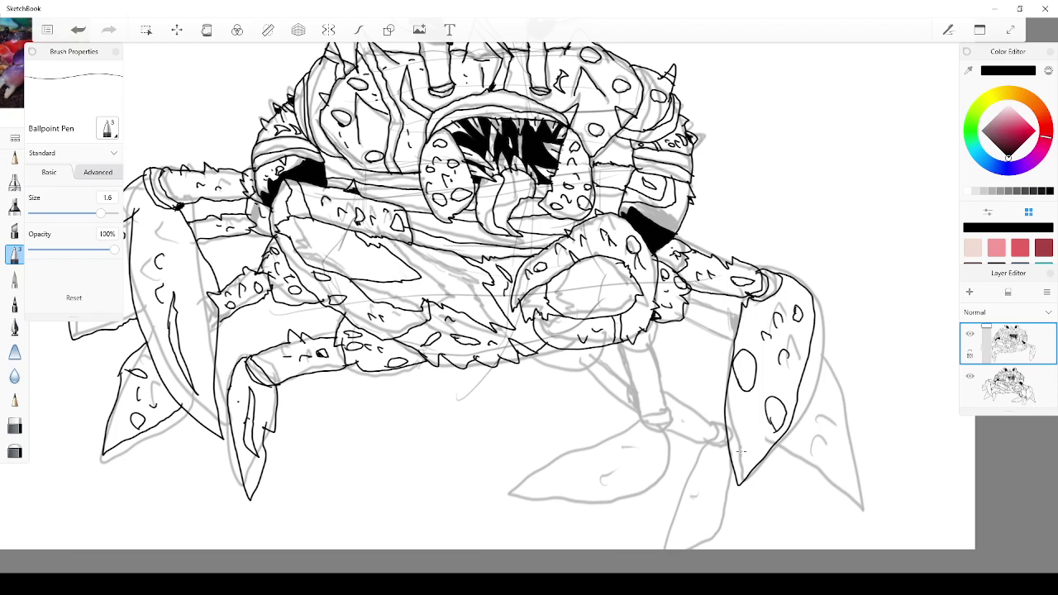
pyautogui.moveTo(657, 323)
pyautogui.mouseDown()
pyautogui.moveTo(648, 370)
pyautogui.moveTo(660, 391)
pyautogui.mouseUp()
pyautogui.moveTo(666, 342)
pyautogui.mouseDown()
pyautogui.moveTo(650, 369)
pyautogui.moveTo(664, 388)
pyautogui.moveTo(640, 386)
pyautogui.mouseUp()
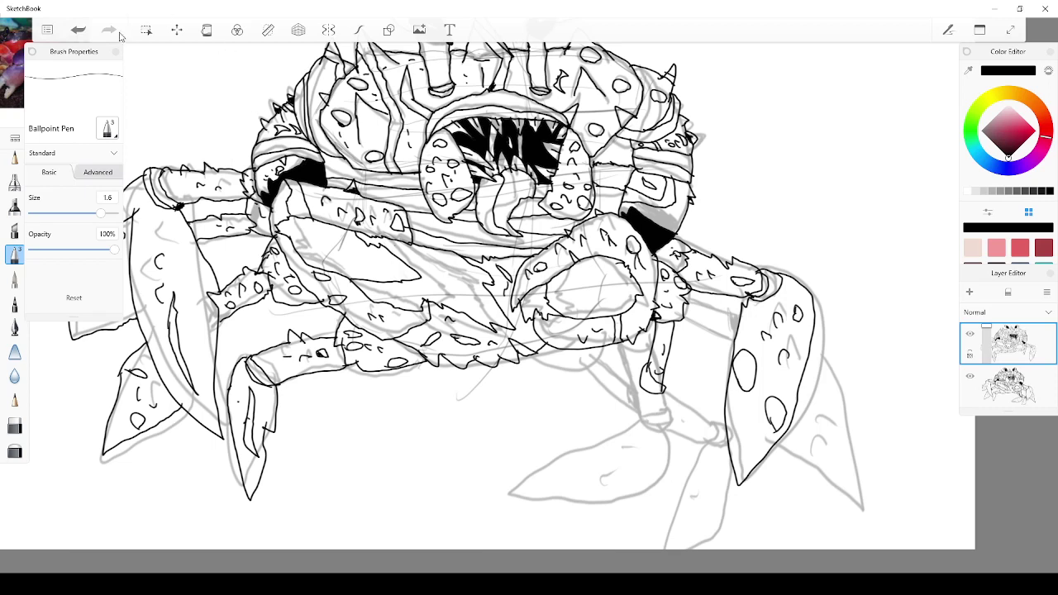
pyautogui.click(78, 31)
pyautogui.click(74, 37)
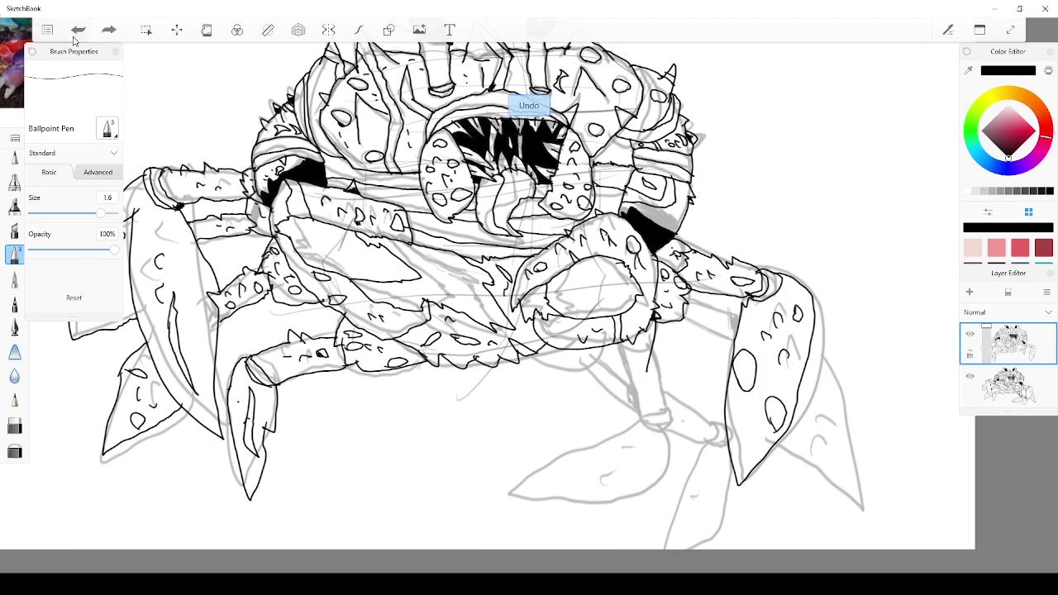
pyautogui.click(74, 39)
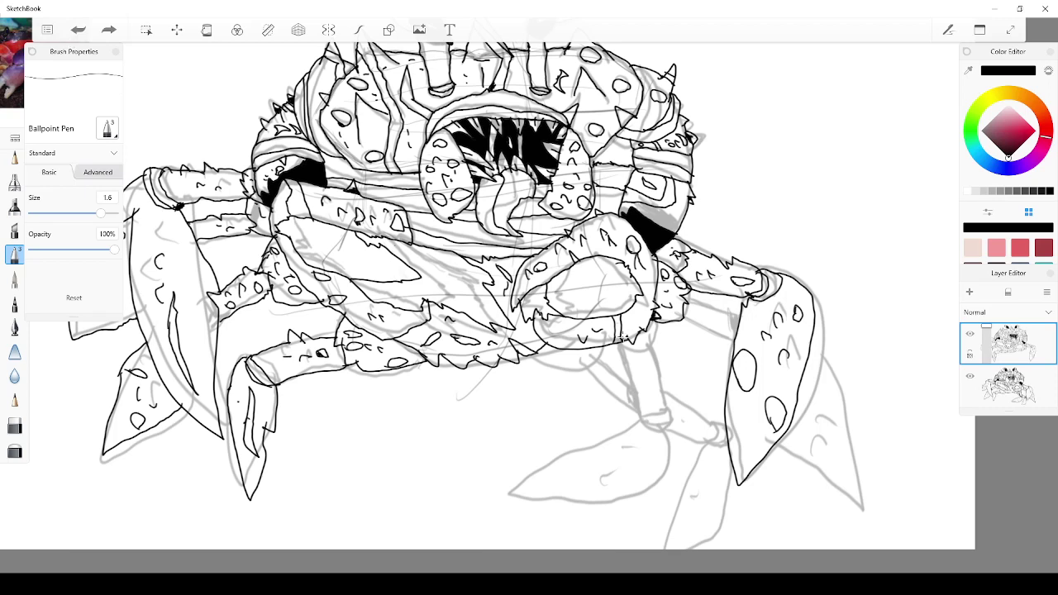
# Ink the spiky leg segment hanging below the right claw with small oval spots, undoing the stray strokes
pyautogui.moveTo(622, 336); pyautogui.dragTo(634, 399)
pyautogui.moveTo(647, 317); pyautogui.dragTo(672, 388)
pyautogui.click(80, 29)
pyautogui.moveTo(657, 372)
pyautogui.mouseDown()
pyautogui.moveTo(666, 405)
pyautogui.moveTo(610, 356)
pyautogui.moveTo(633, 393)
pyautogui.moveTo(643, 344)
pyautogui.mouseUp()
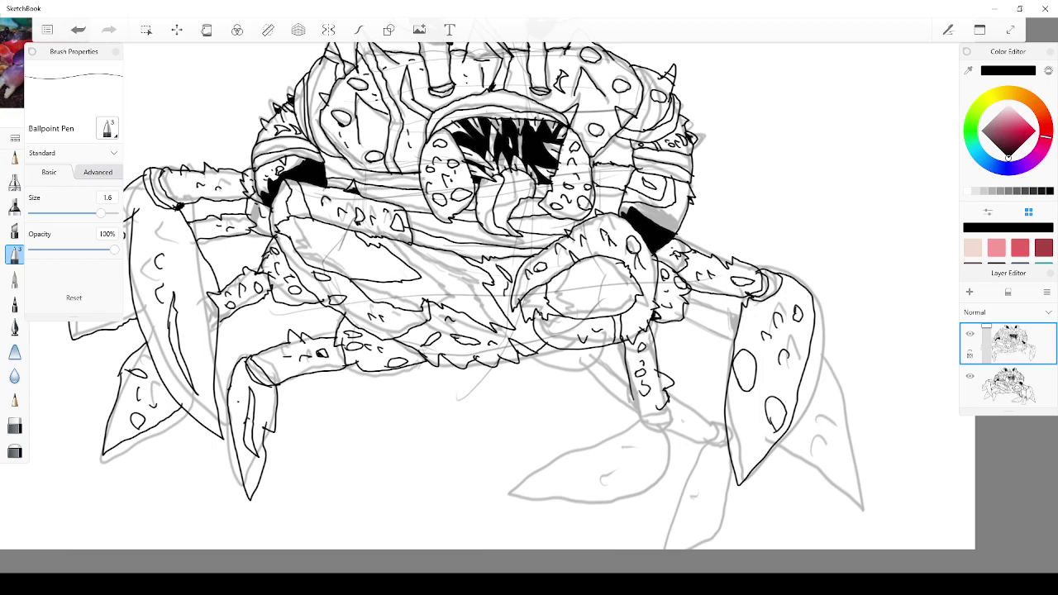
pyautogui.moveTo(633, 390)
pyautogui.mouseDown()
pyautogui.moveTo(637, 405)
pyautogui.moveTo(662, 410)
pyautogui.moveTo(640, 418)
pyautogui.mouseUp()
pyautogui.click(77, 30)
# Ink that leg's joint band and its broad pointed foot blade below the right claw, adding small marks and oval spots
pyautogui.scroll(3, 459, 457)
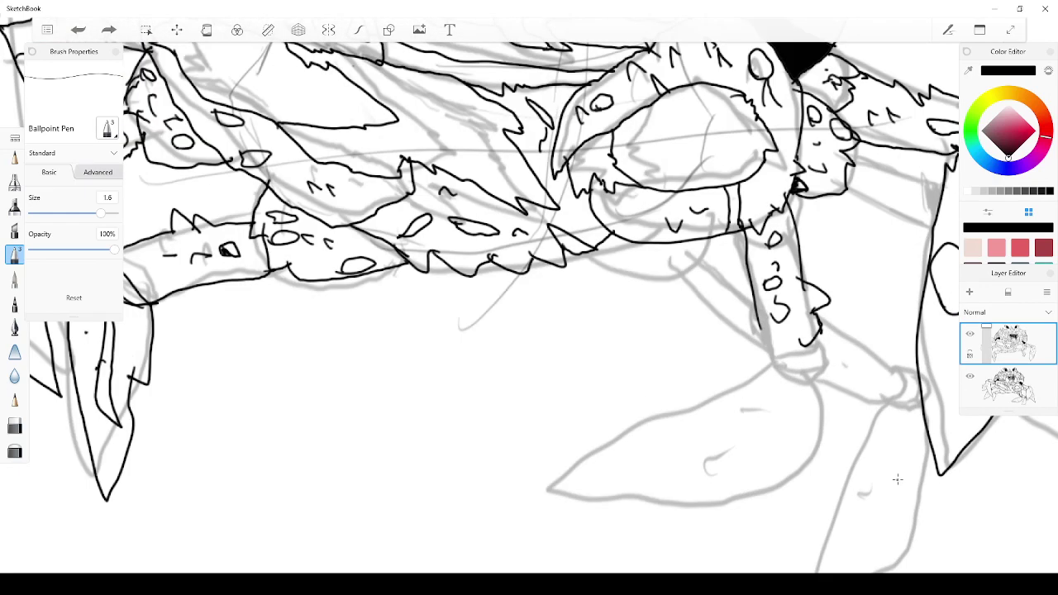
pyautogui.moveTo(759, 329)
pyautogui.mouseDown()
pyautogui.moveTo(800, 347)
pyautogui.moveTo(767, 334)
pyautogui.moveTo(764, 366)
pyautogui.moveTo(798, 379)
pyautogui.moveTo(823, 360)
pyautogui.moveTo(815, 346)
pyautogui.moveTo(752, 361)
pyautogui.moveTo(723, 398)
pyautogui.moveTo(652, 417)
pyautogui.moveTo(547, 487)
pyautogui.moveTo(679, 501)
pyautogui.moveTo(773, 455)
pyautogui.moveTo(804, 472)
pyautogui.moveTo(791, 372)
pyautogui.mouseUp()
pyautogui.moveTo(715, 440)
pyautogui.mouseDown()
pyautogui.moveTo(716, 451)
pyautogui.moveTo(724, 443)
pyautogui.mouseUp()
pyautogui.moveTo(739, 416); pyautogui.dragTo(742, 418)
pyautogui.moveTo(643, 463)
pyautogui.mouseDown()
pyautogui.moveTo(650, 446)
pyautogui.moveTo(642, 461)
pyautogui.mouseUp()
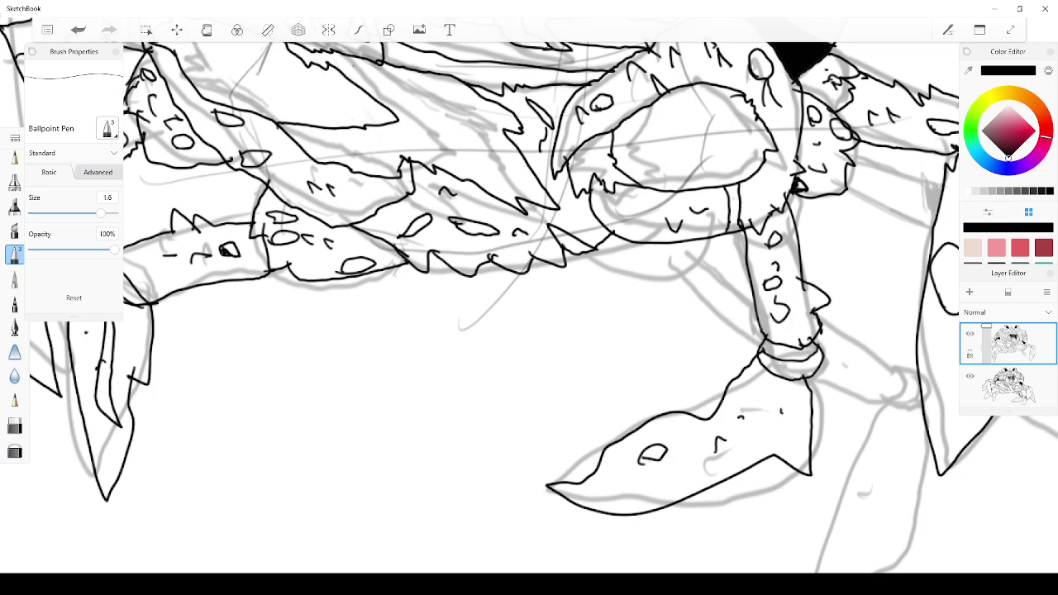
pyautogui.moveTo(781, 409); pyautogui.dragTo(761, 411)
# Ink the spotted base and narrow first segment of the small leg under the body, undoing misplaced strokes
pyautogui.scroll(-5, 748, 408)
pyautogui.scroll(3, 799, 465)
pyautogui.scroll(-4, 798, 465)
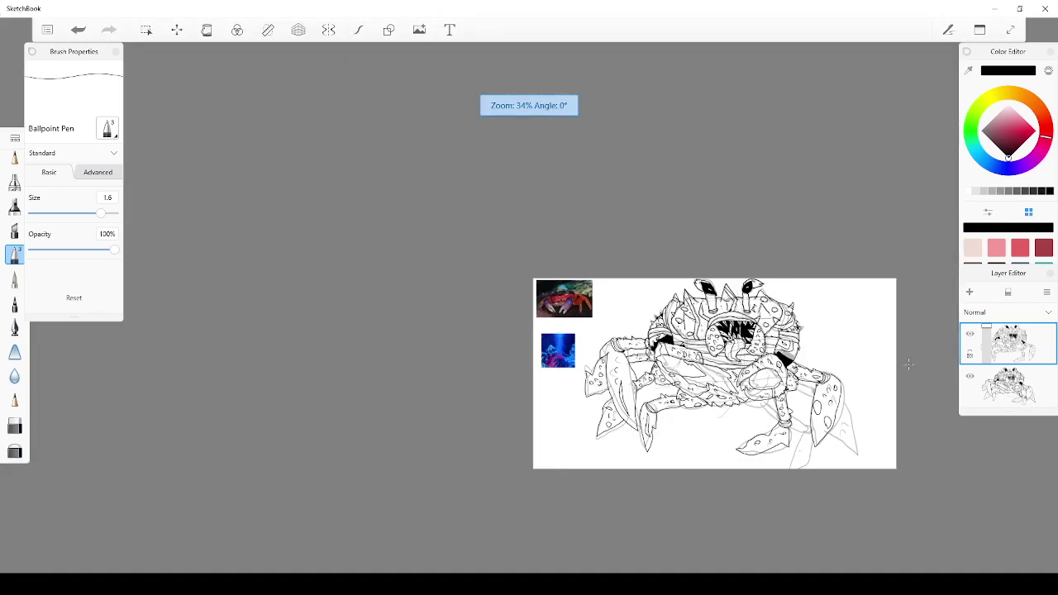
pyautogui.scroll(4, 907, 364)
pyautogui.scroll(-4, 888, 432)
pyautogui.scroll(6, 826, 463)
pyautogui.scroll(-2, 705, 498)
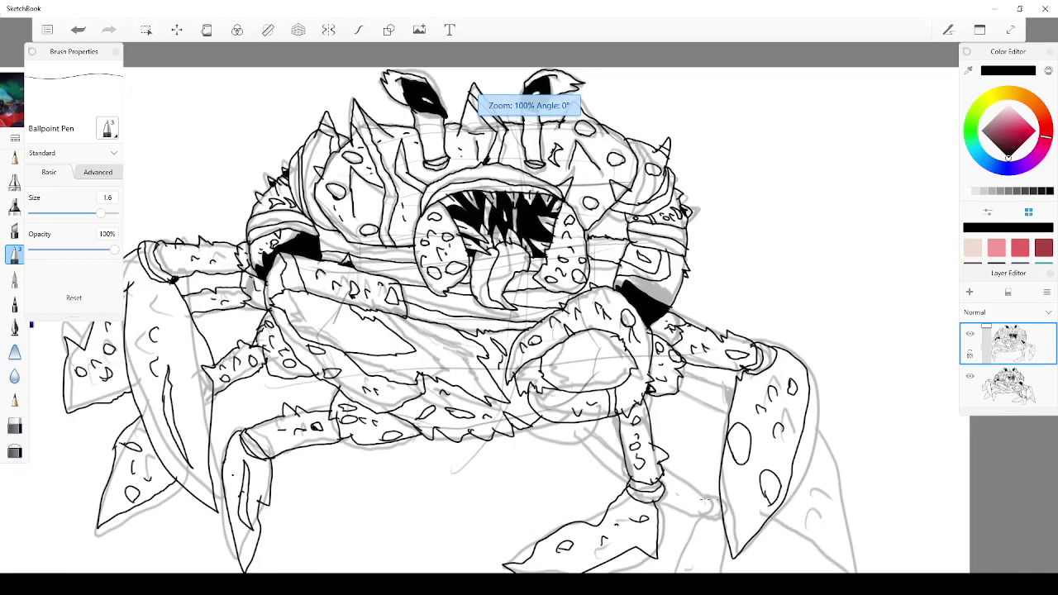
pyautogui.scroll(-3, 705, 498)
pyautogui.scroll(-2, 523, 500)
pyautogui.scroll(7, 523, 500)
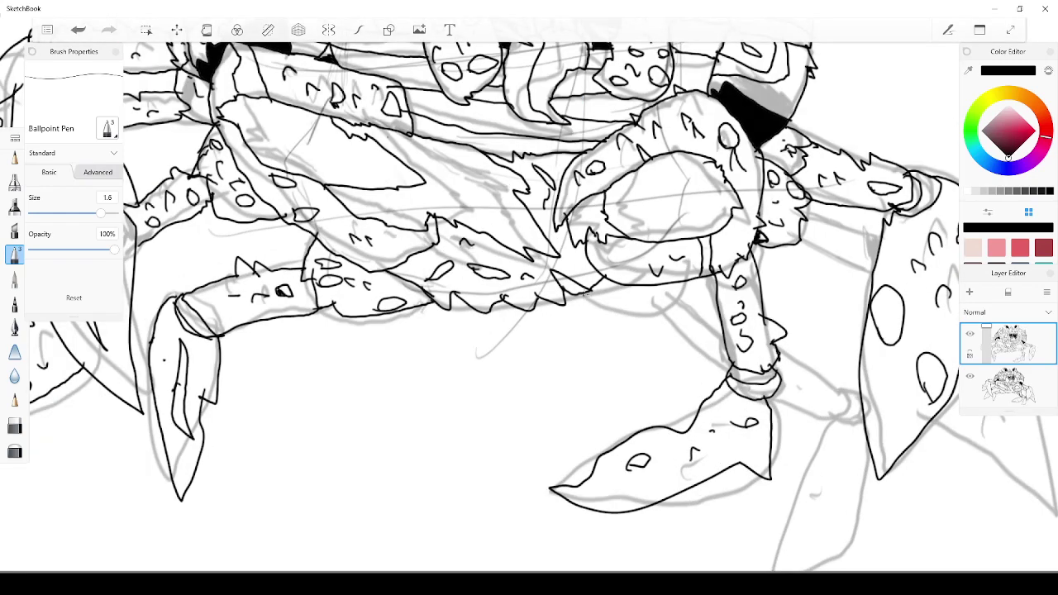
pyautogui.moveTo(585, 292)
pyautogui.mouseDown()
pyautogui.moveTo(593, 306)
pyautogui.moveTo(620, 308)
pyautogui.moveTo(642, 290)
pyautogui.moveTo(606, 294)
pyautogui.moveTo(671, 312)
pyautogui.moveTo(689, 332)
pyautogui.mouseUp()
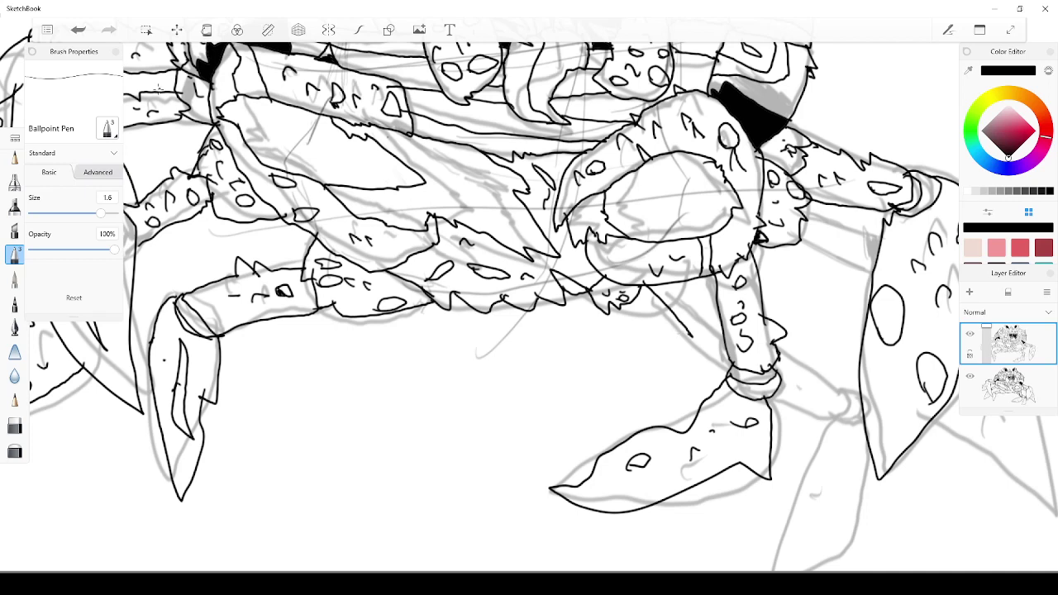
pyautogui.click(80, 33)
pyautogui.moveTo(638, 290)
pyautogui.mouseDown()
pyautogui.moveTo(678, 337)
pyautogui.moveTo(654, 347)
pyautogui.moveTo(680, 341)
pyautogui.moveTo(654, 347)
pyautogui.moveTo(658, 361)
pyautogui.moveTo(671, 339)
pyautogui.mouseUp()
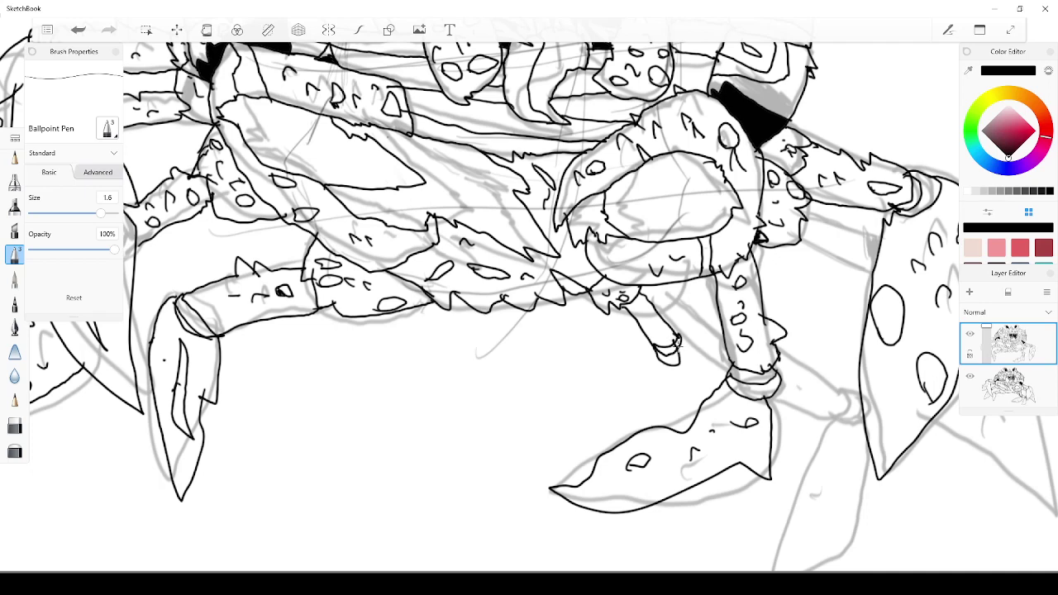
pyautogui.click(78, 30)
# Ink the small leg's joint band and pointed blade, adding oval spots on the blade and segment
pyautogui.moveTo(683, 339)
pyautogui.mouseDown()
pyautogui.moveTo(673, 366)
pyautogui.moveTo(659, 359)
pyautogui.moveTo(670, 346)
pyautogui.moveTo(512, 423)
pyautogui.moveTo(596, 441)
pyautogui.moveTo(638, 384)
pyautogui.moveTo(664, 373)
pyautogui.mouseUp()
pyautogui.moveTo(597, 397)
pyautogui.mouseDown()
pyautogui.moveTo(598, 408)
pyautogui.moveTo(567, 415)
pyautogui.moveTo(585, 422)
pyautogui.mouseUp()
pyautogui.moveTo(627, 375); pyautogui.dragTo(625, 394)
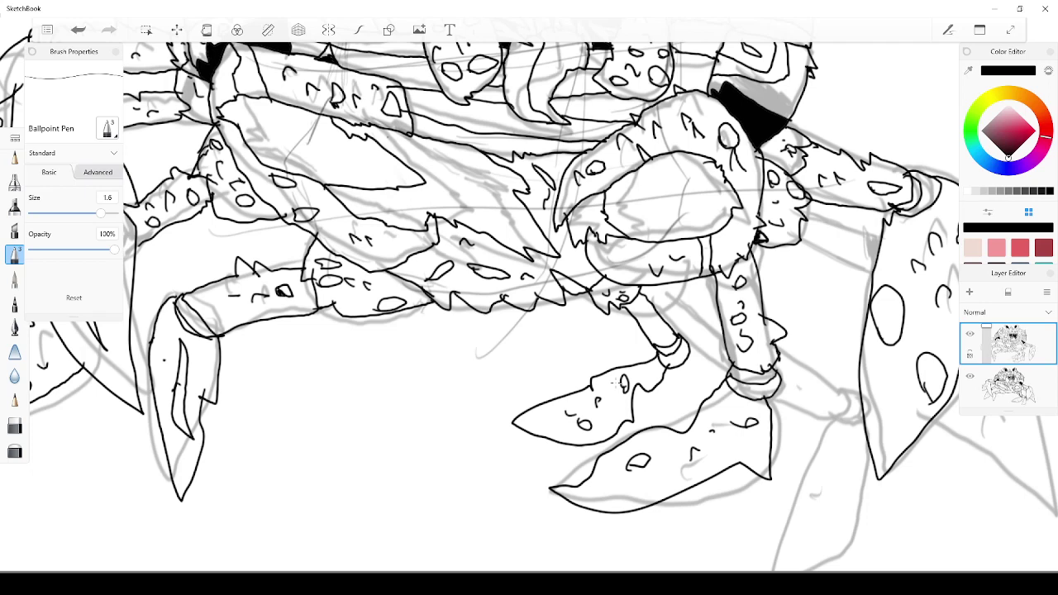
pyautogui.moveTo(649, 329); pyautogui.dragTo(644, 294)
# Ink the spotted segment of the rear leg between the two front right legs, undoing the extra strokes at the joint
pyautogui.scroll(-5, 734, 301)
pyautogui.scroll(6, 777, 306)
pyautogui.scroll(-5, 777, 307)
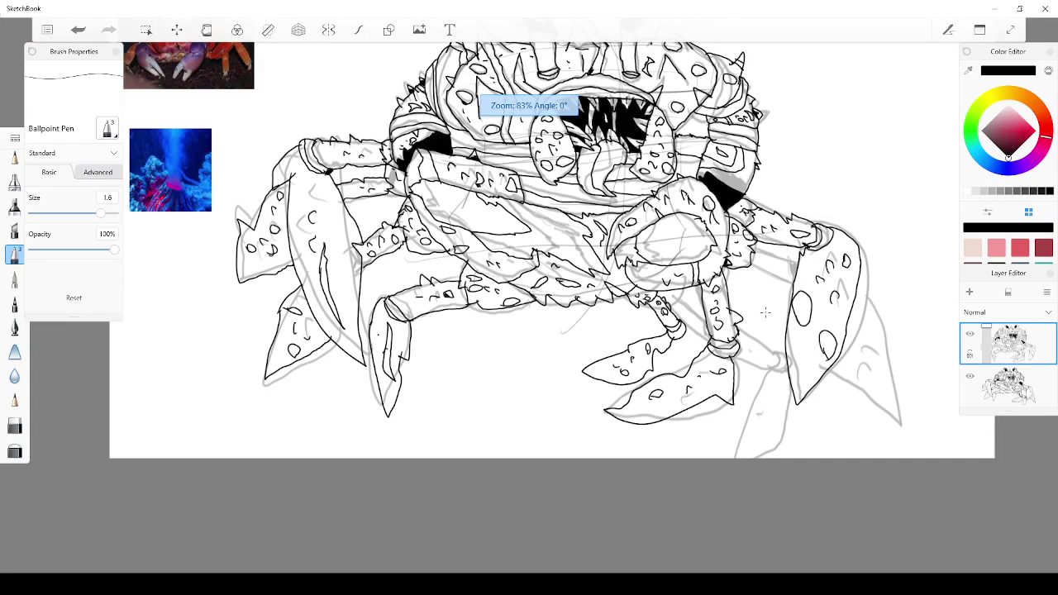
pyautogui.scroll(4, 763, 312)
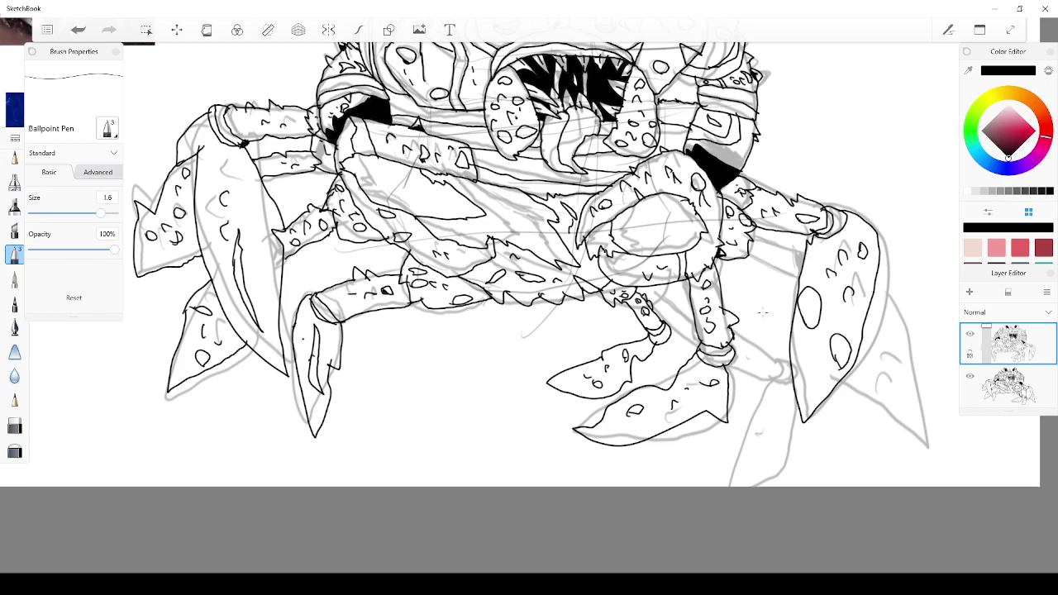
pyautogui.scroll(1, 763, 313)
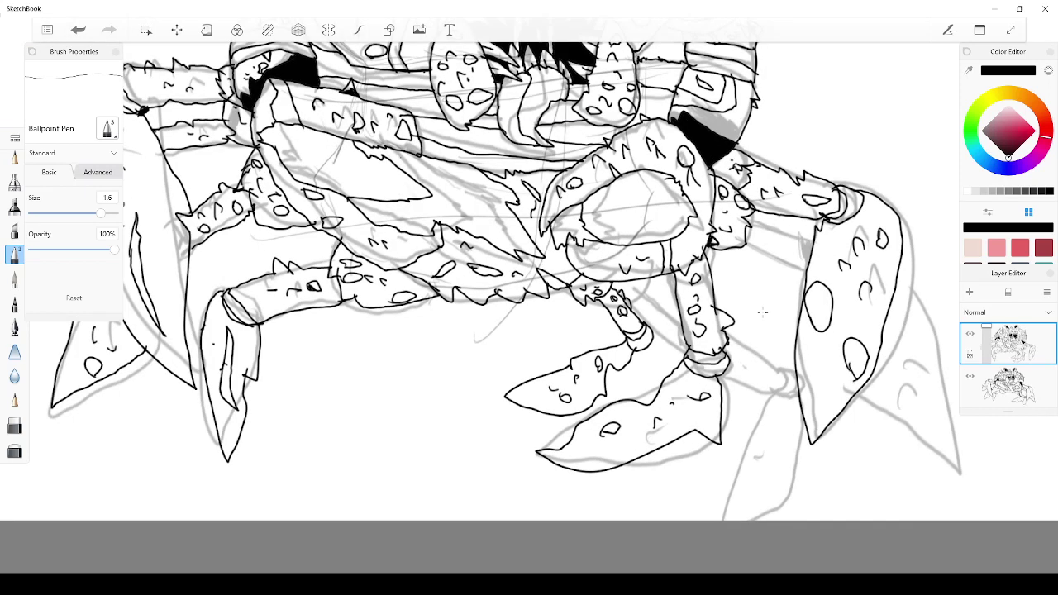
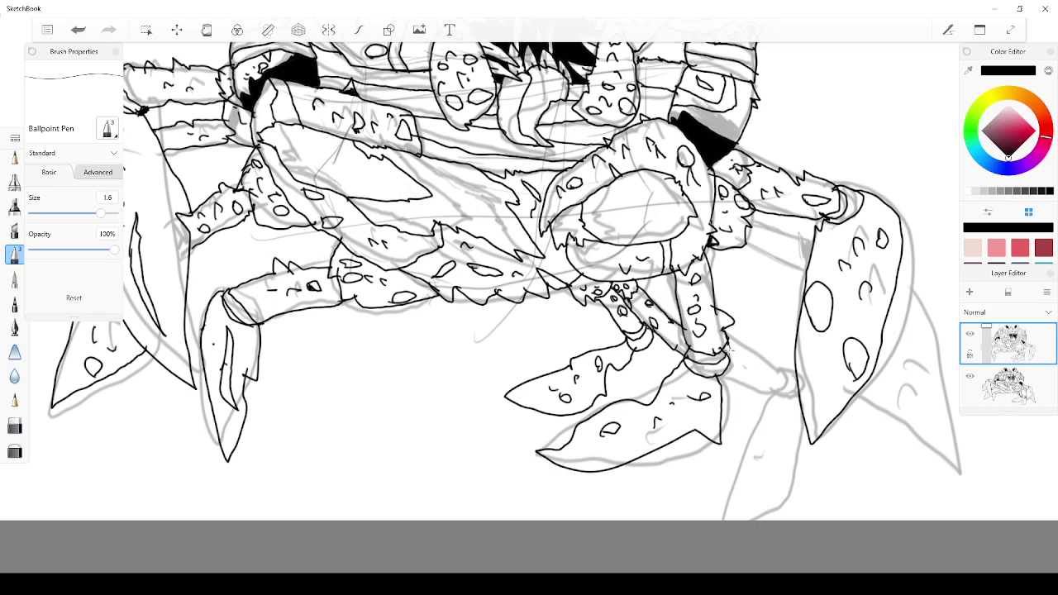
pyautogui.moveTo(726, 372)
pyautogui.mouseDown()
pyautogui.moveTo(764, 407)
pyautogui.moveTo(732, 387)
pyautogui.mouseUp()
pyautogui.moveTo(730, 384); pyautogui.dragTo(727, 392)
pyautogui.click(80, 33)
pyautogui.click(80, 33)
# Ink the rear leg's outer segment, joint band and small pointed blade with short marks
pyautogui.moveTo(732, 353)
pyautogui.mouseDown()
pyautogui.moveTo(775, 384)
pyautogui.moveTo(760, 401)
pyautogui.moveTo(773, 411)
pyautogui.moveTo(770, 385)
pyautogui.mouseUp()
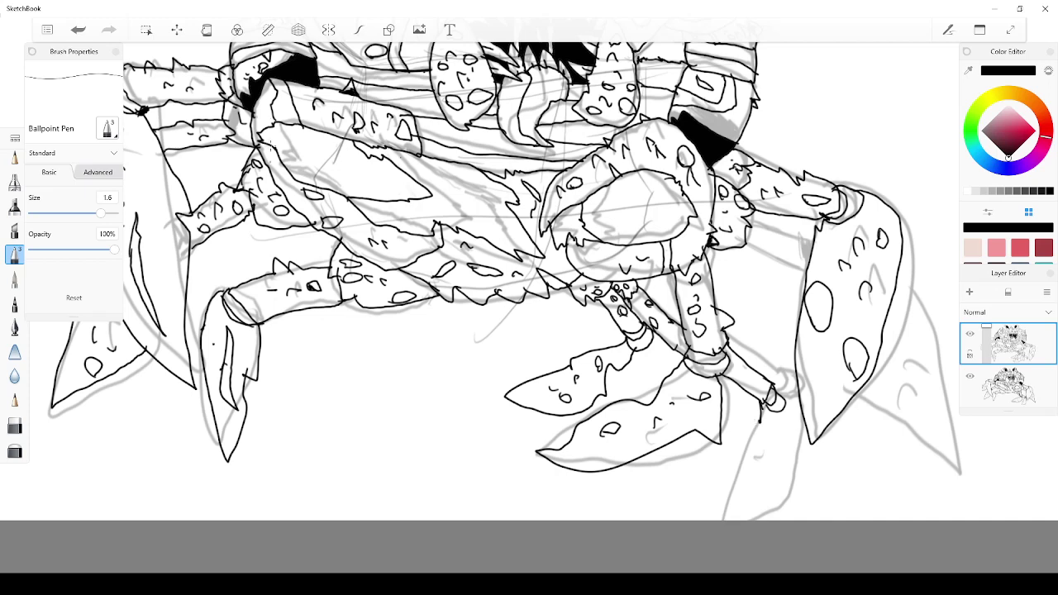
pyautogui.click(78, 30)
pyautogui.moveTo(765, 397)
pyautogui.mouseDown()
pyautogui.moveTo(728, 486)
pyautogui.moveTo(776, 470)
pyautogui.moveTo(797, 423)
pyautogui.moveTo(782, 402)
pyautogui.moveTo(765, 460)
pyautogui.moveTo(765, 400)
pyautogui.moveTo(782, 402)
pyautogui.mouseUp()
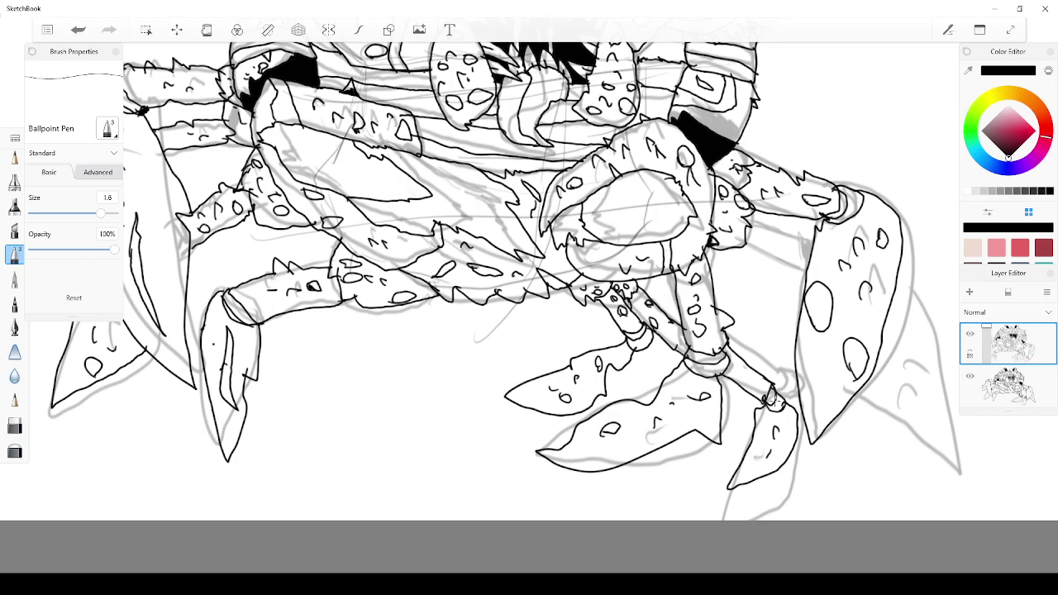
# Clear the two rough sketch layers beneath the line art
pyautogui.scroll(-4, 130, 207)
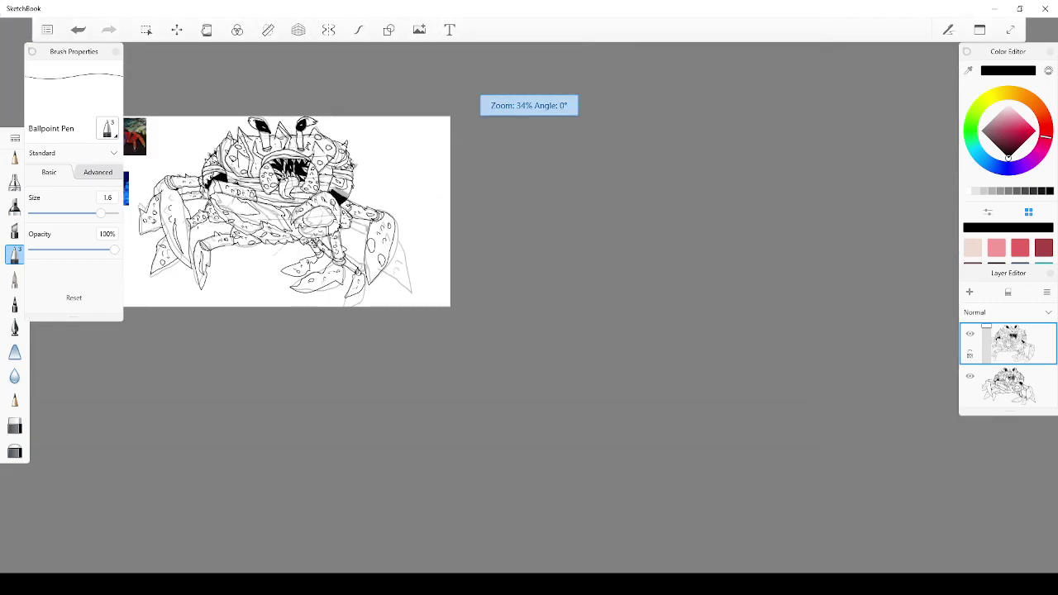
pyautogui.scroll(2, 223, 147)
pyautogui.scroll(2, 160, 199)
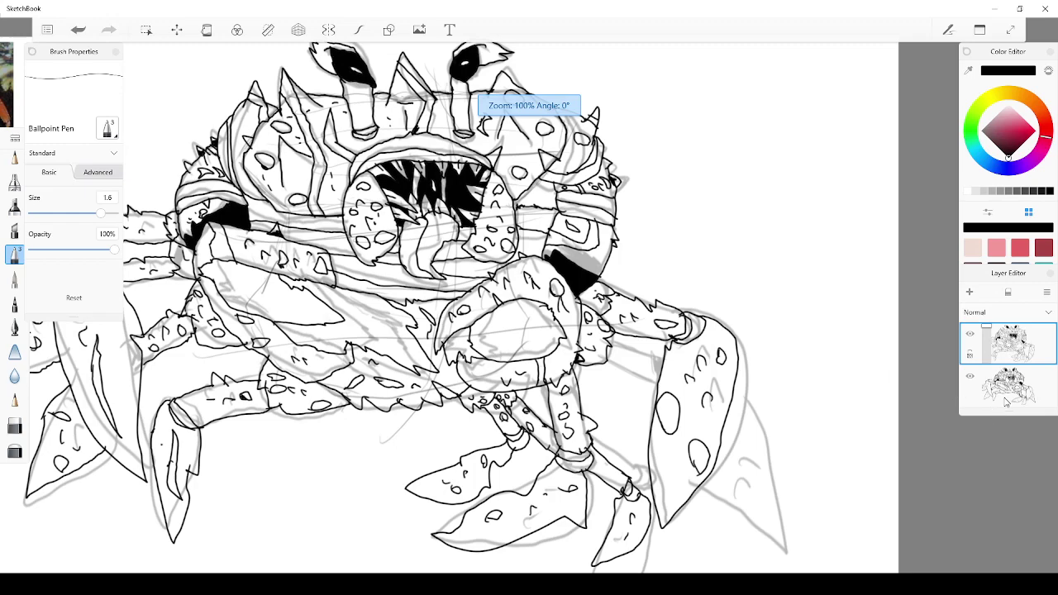
pyautogui.click(1007, 399)
pyautogui.click(1012, 293)
pyautogui.scroll(-2, 408, 238)
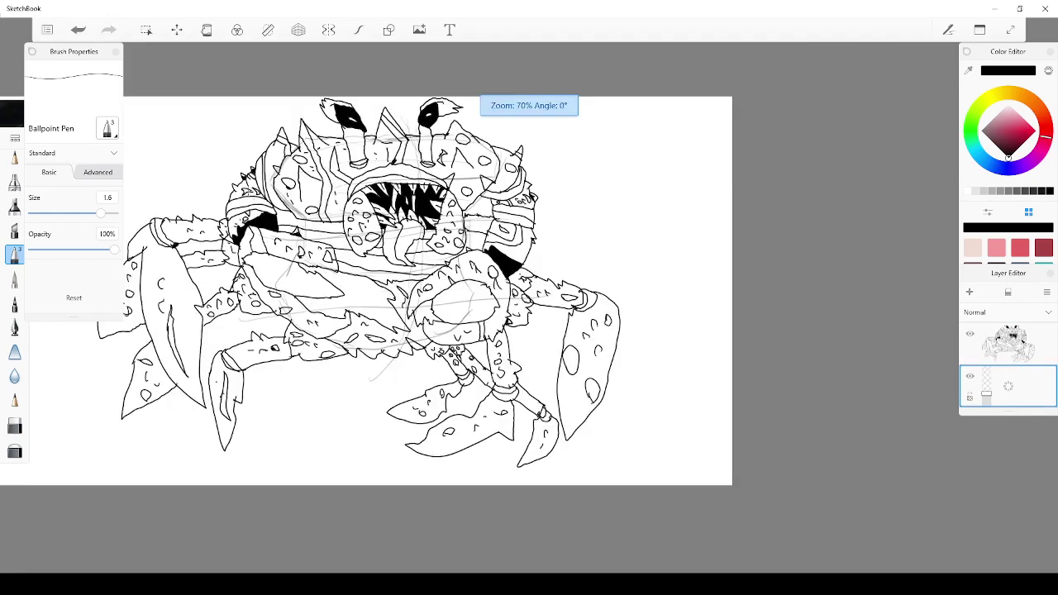
pyautogui.scroll(-1, 1010, 397)
pyautogui.click(1004, 376)
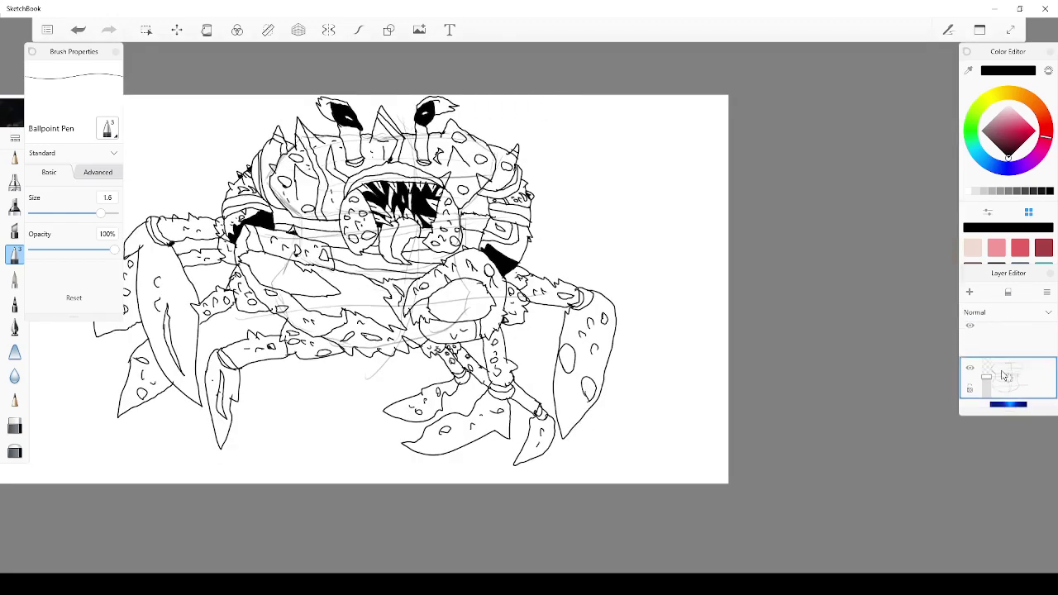
pyautogui.click(1007, 298)
# Sample a dark red from the crab's shell in the reference photo as the drawing colour
pyautogui.scroll(2, 632, 357)
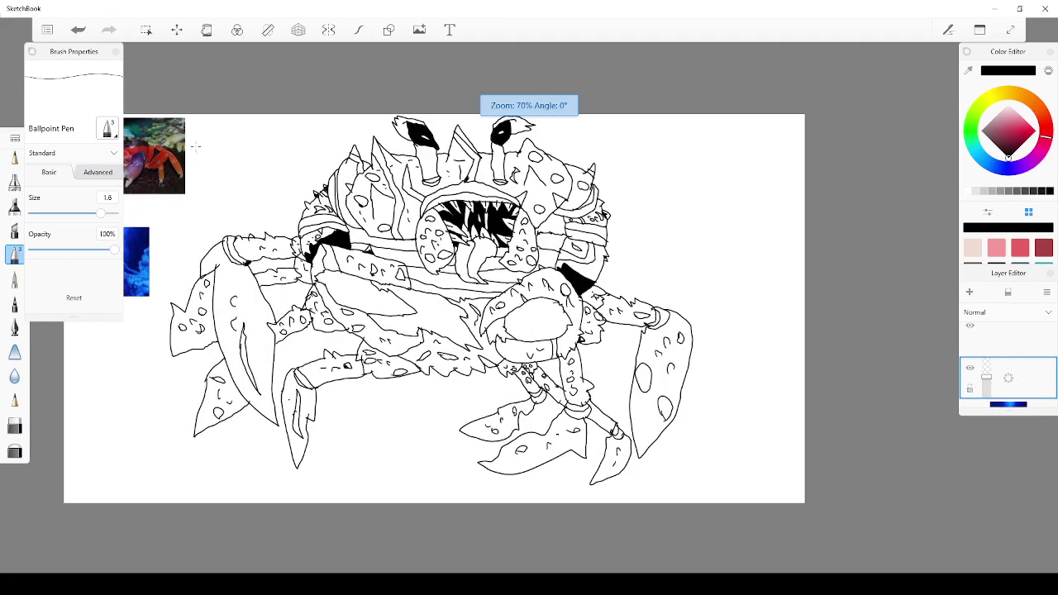
pyautogui.scroll(2, 632, 357)
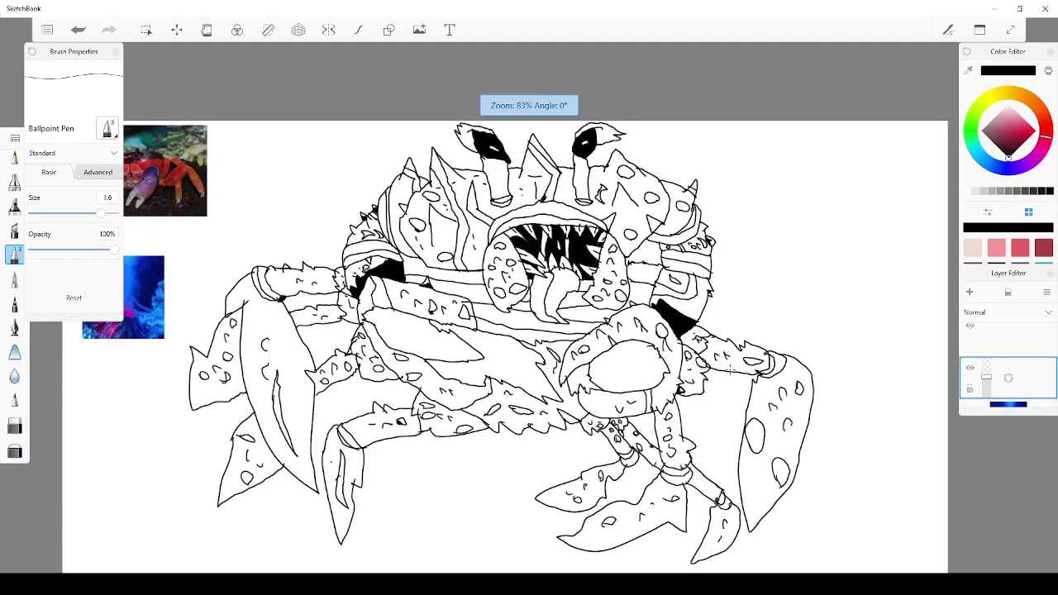
pyautogui.scroll(-1, 730, 371)
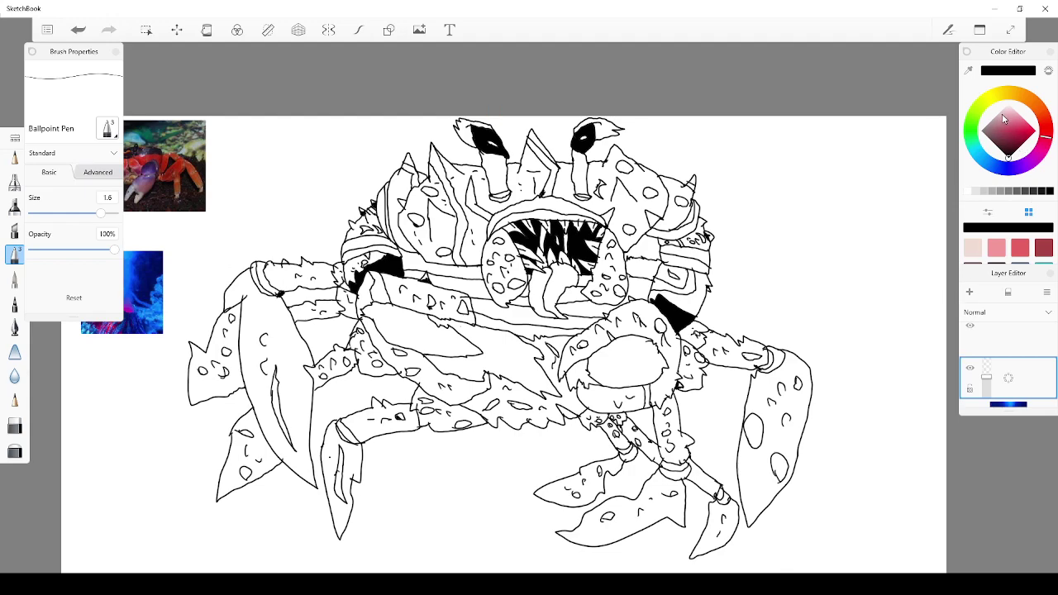
pyautogui.scroll(4, 239, 162)
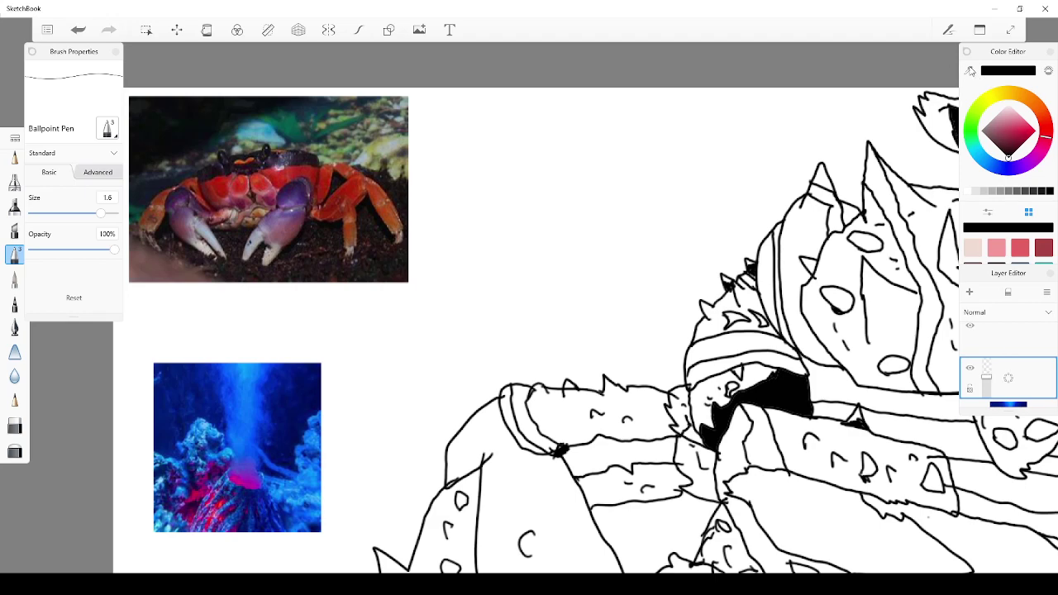
pyautogui.moveTo(968, 70); pyautogui.dragTo(214, 180)
pyautogui.scroll(-5, 596, 266)
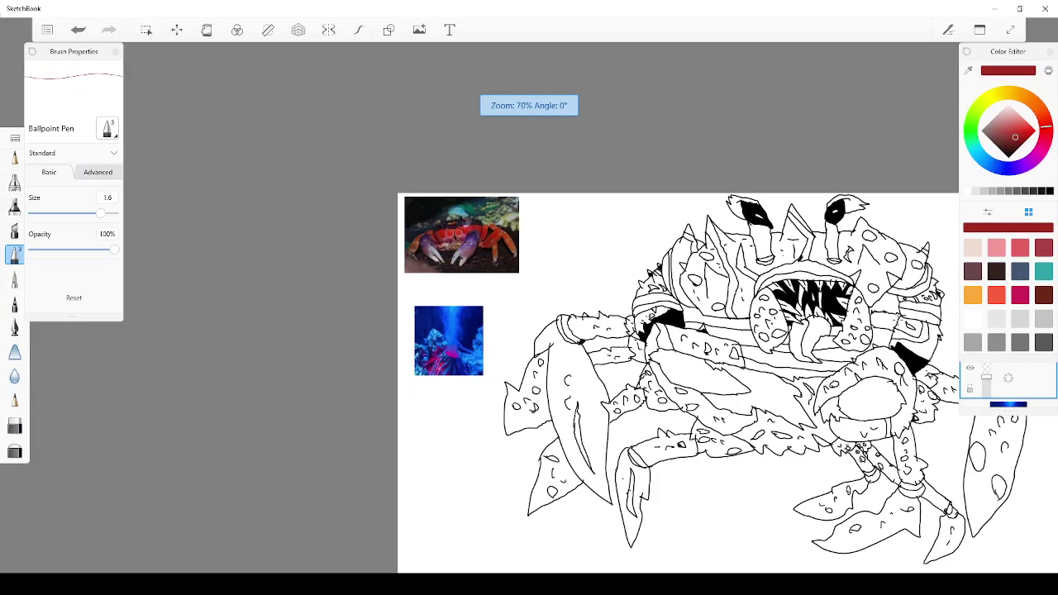
# Find the inked line art layer in the layer stack and make it active
pyautogui.scroll(3, 987, 402)
pyautogui.scroll(-4, 989, 399)
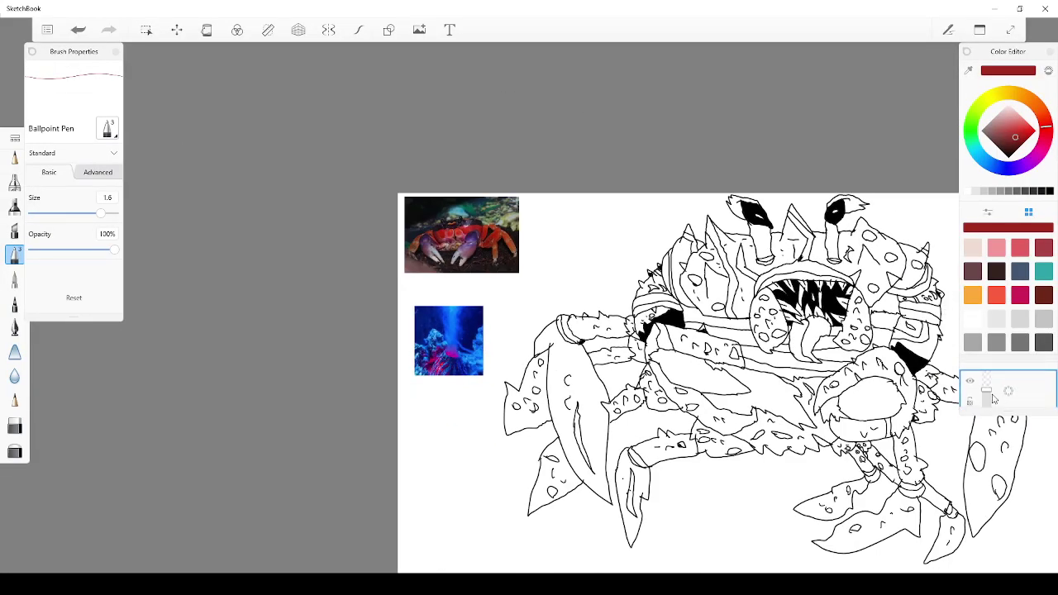
pyautogui.scroll(-3, 996, 395)
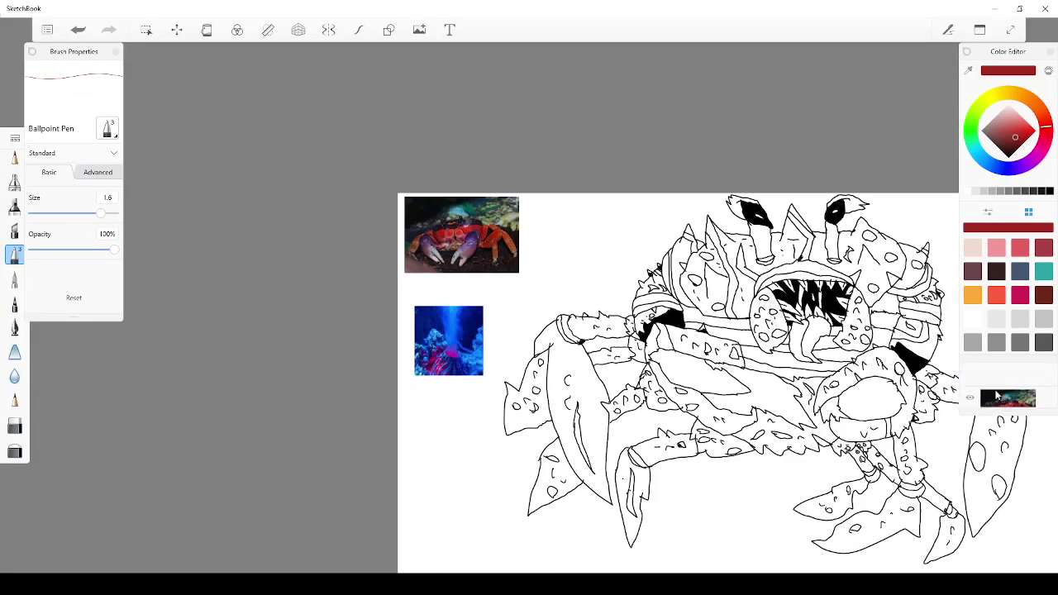
pyautogui.scroll(-4, 997, 390)
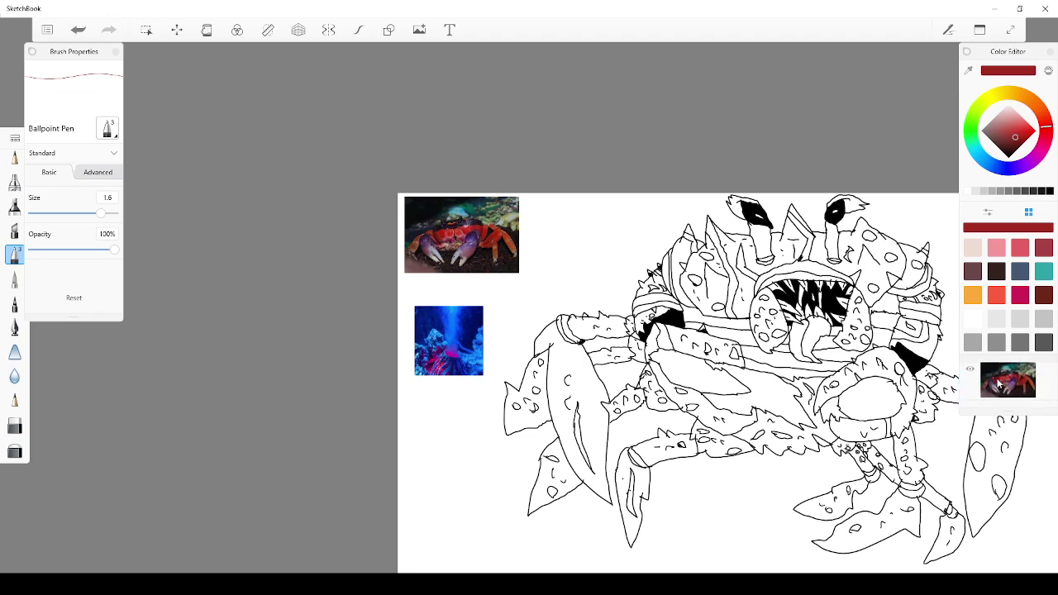
pyautogui.scroll(-3, 997, 384)
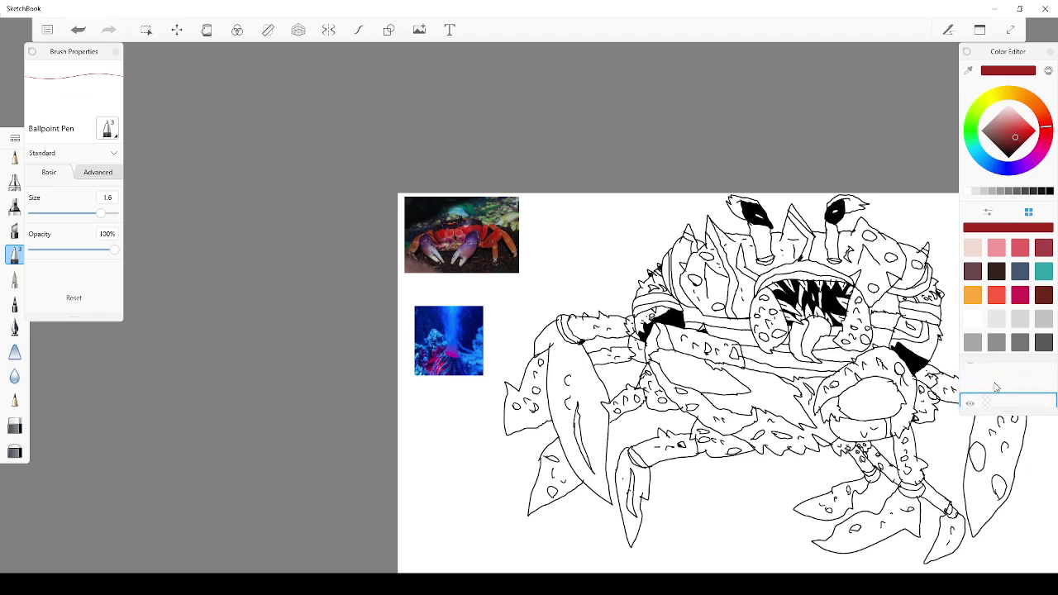
pyautogui.click(1026, 378)
pyautogui.click(1033, 353)
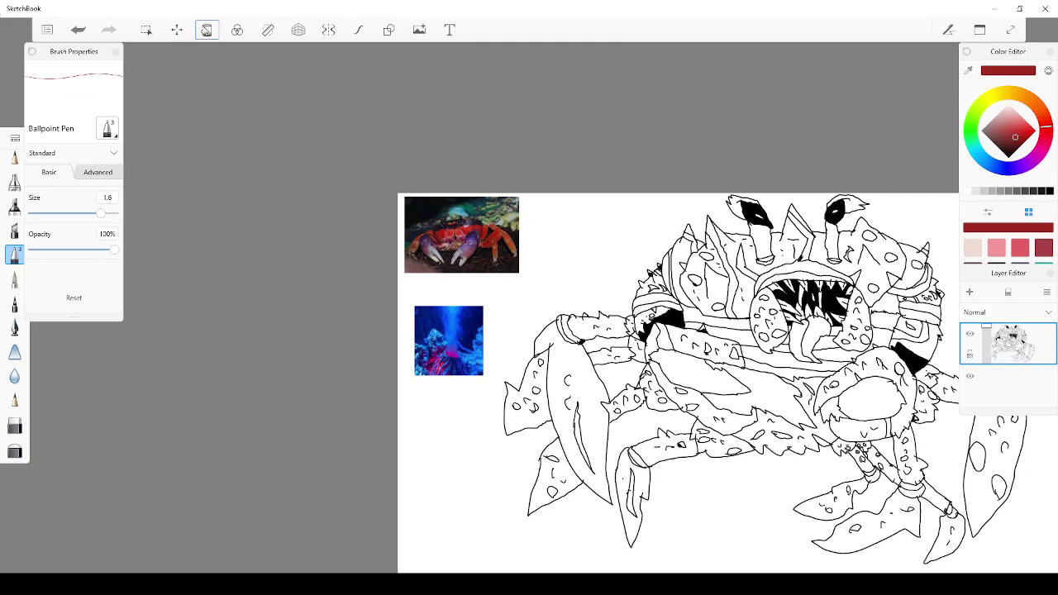
# Flood fill the crab's central upper shell around the eye stalks and above the mouth with solid dark red, undoing a misplaced fill
pyautogui.click(206, 30)
pyautogui.scroll(2, 777, 193)
pyautogui.scroll(-5, 847, 319)
pyautogui.scroll(5, 842, 328)
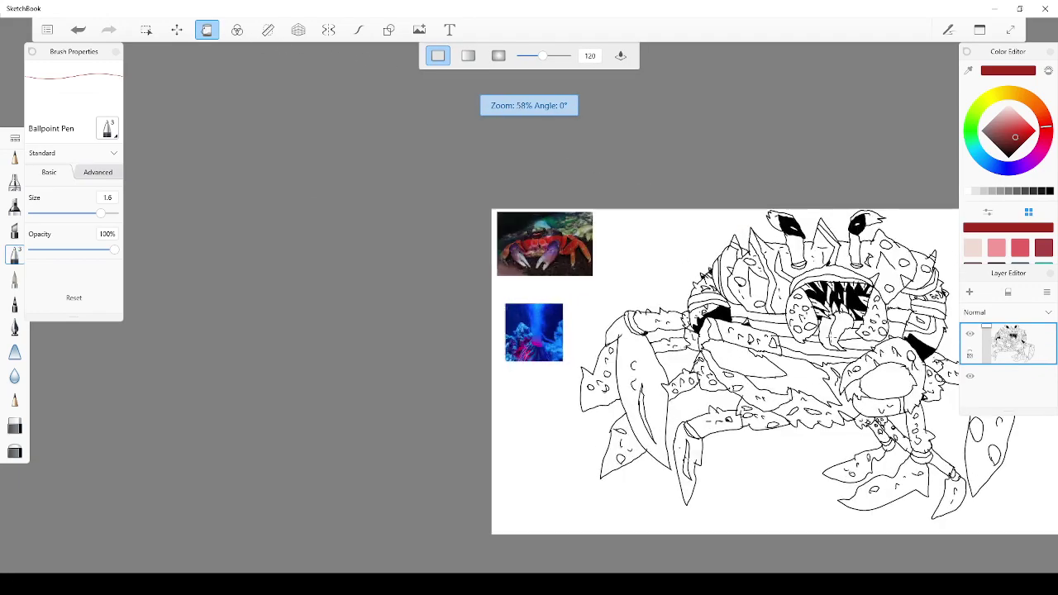
pyautogui.scroll(-3, 884, 318)
pyautogui.scroll(6, 884, 316)
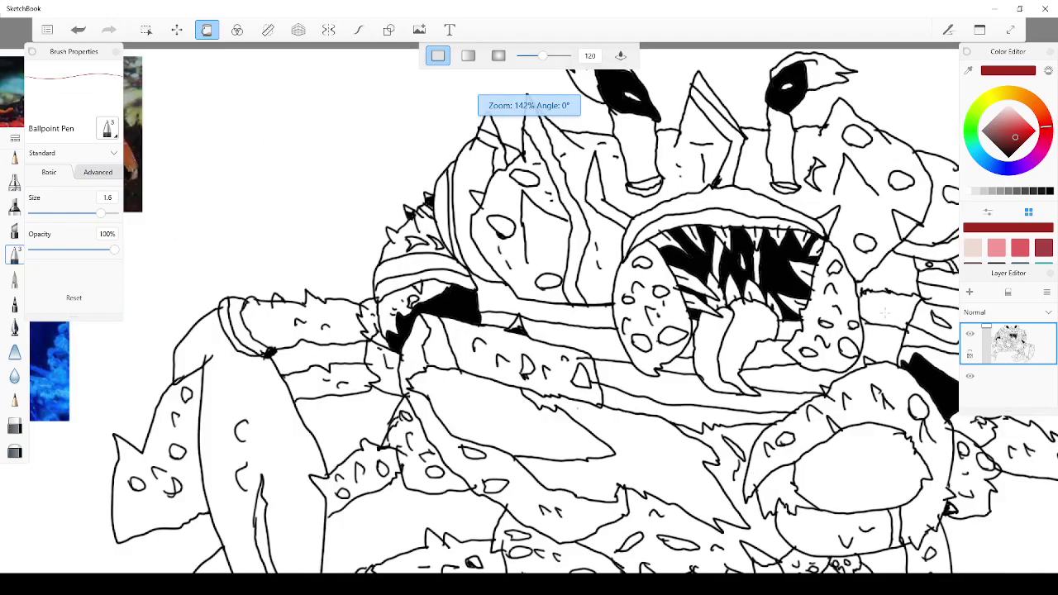
pyautogui.scroll(-1, 885, 313)
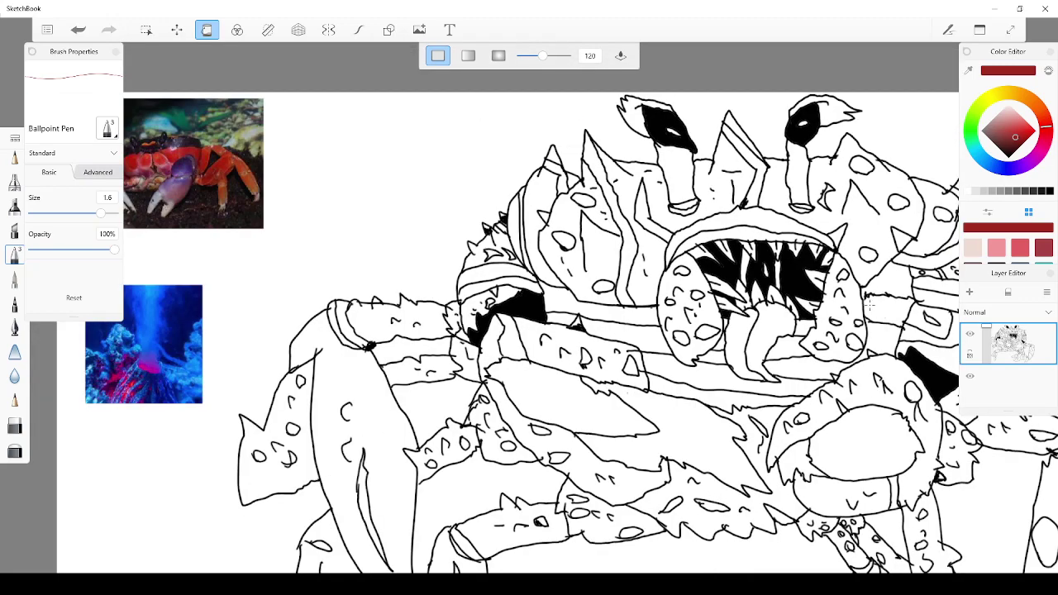
pyautogui.scroll(-1, 884, 312)
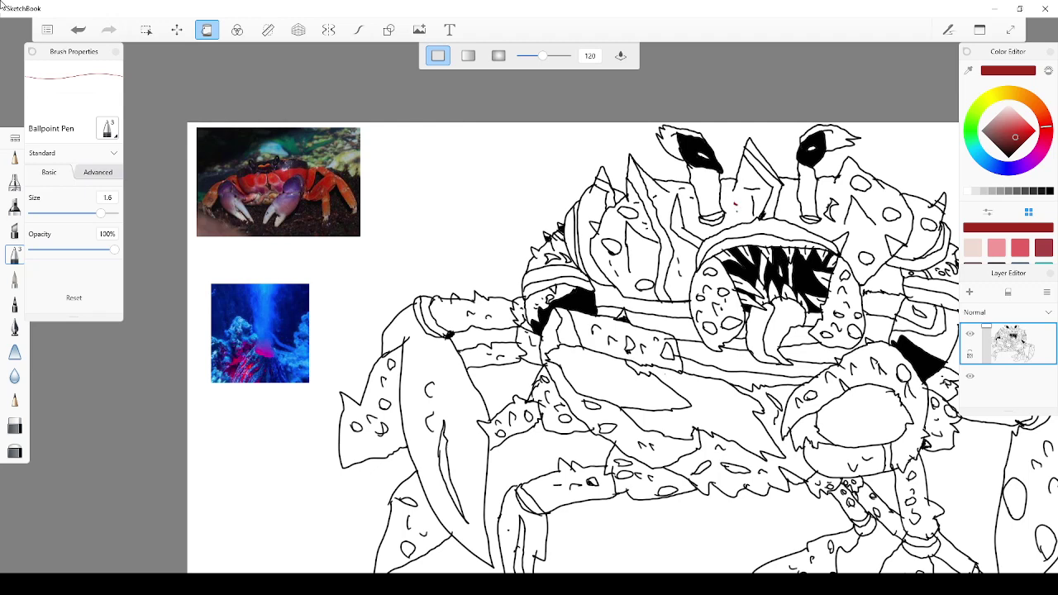
pyautogui.click(78, 29)
pyautogui.hotkey('ctrl', 'y')
pyautogui.scroll(2, 759, 204)
pyautogui.click(786, 210)
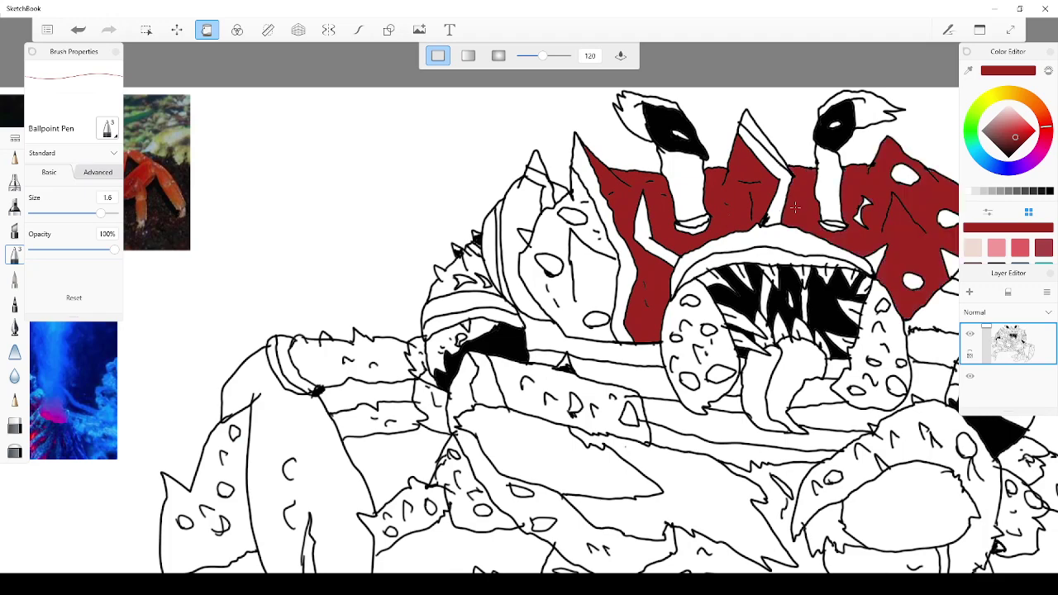
pyautogui.scroll(-3, 784, 209)
pyautogui.scroll(1, 789, 208)
pyautogui.scroll(2, 702, 223)
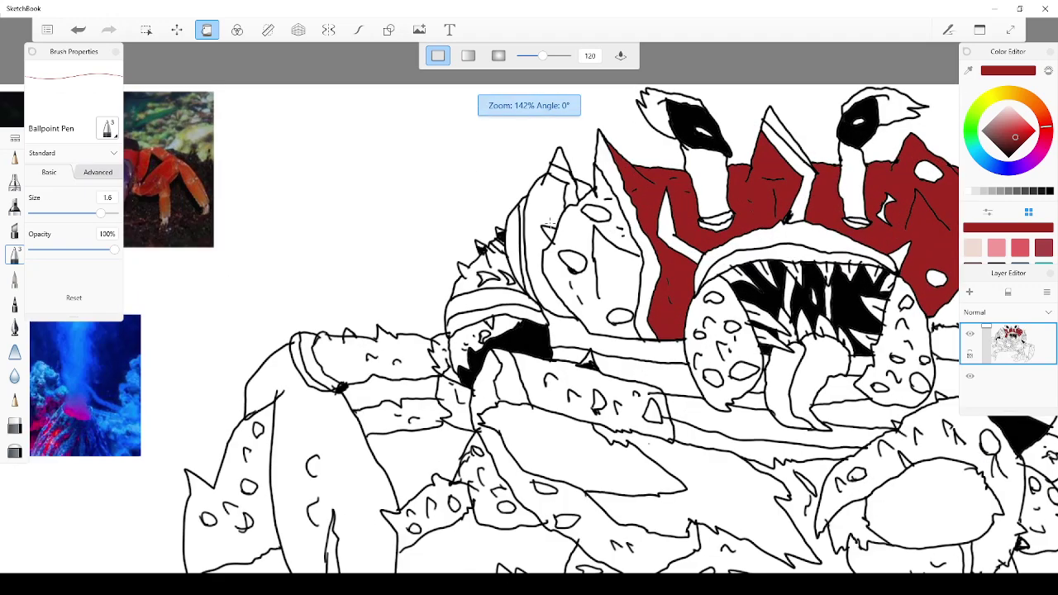
# Flood fill the rounded plate on the left of the crab's shell and the tip of the central spike with dark red
pyautogui.scroll(-2, 588, 243)
pyautogui.click(587, 242)
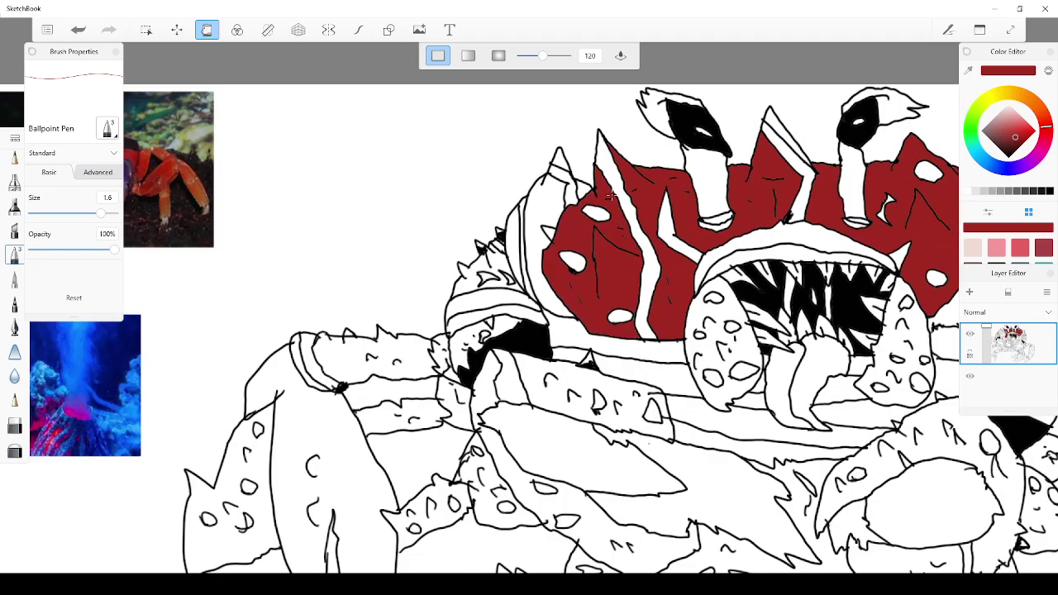
pyautogui.scroll(-1, 612, 198)
pyautogui.scroll(5, 743, 214)
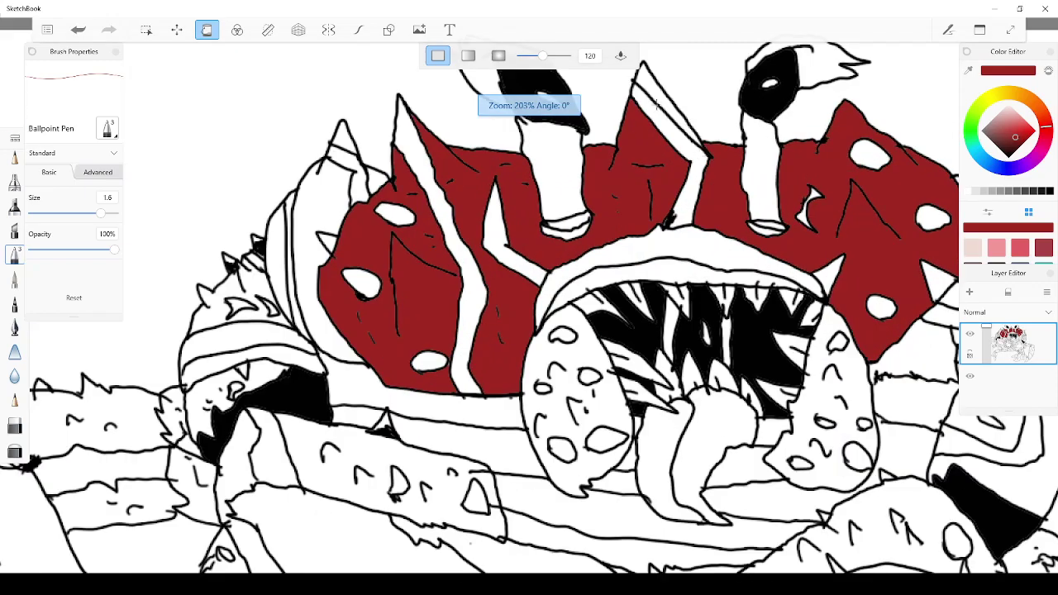
pyautogui.scroll(-4, 649, 124)
pyautogui.scroll(2, 748, 201)
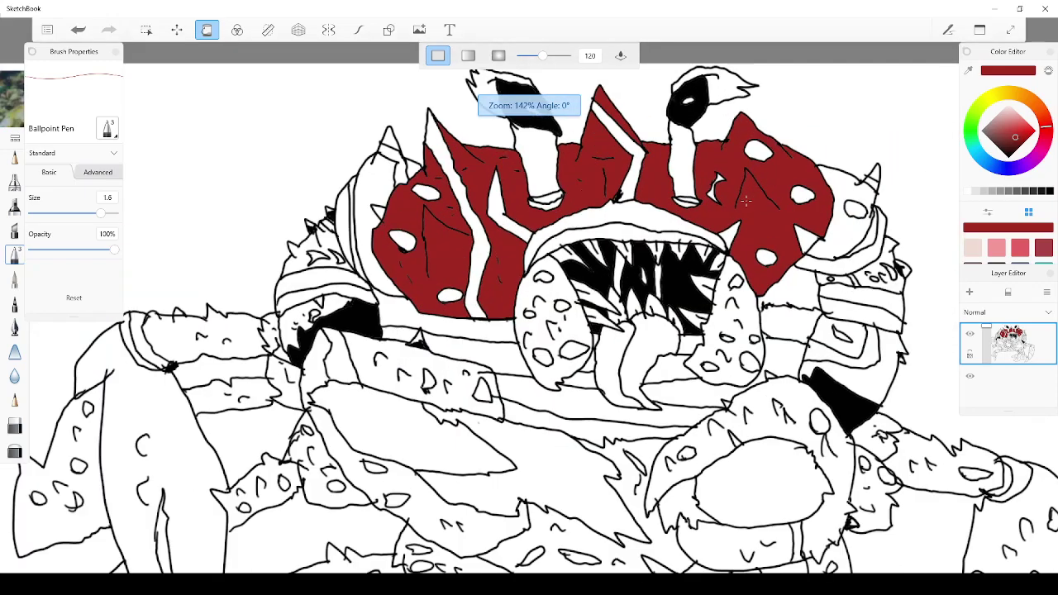
# Flood fill the two spotted jaw plates flanking the crab's mouth with the same dark red
pyautogui.scroll(-2, 695, 213)
pyautogui.scroll(1, 566, 227)
pyautogui.scroll(-2, 542, 245)
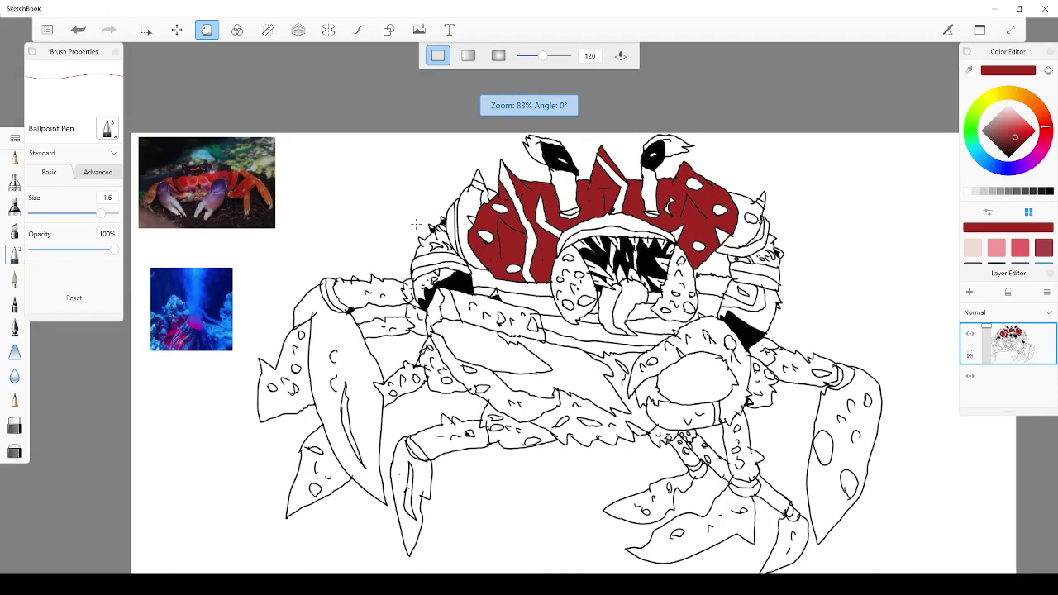
pyautogui.scroll(4, 562, 181)
pyautogui.scroll(-1, 638, 303)
pyautogui.click(673, 296)
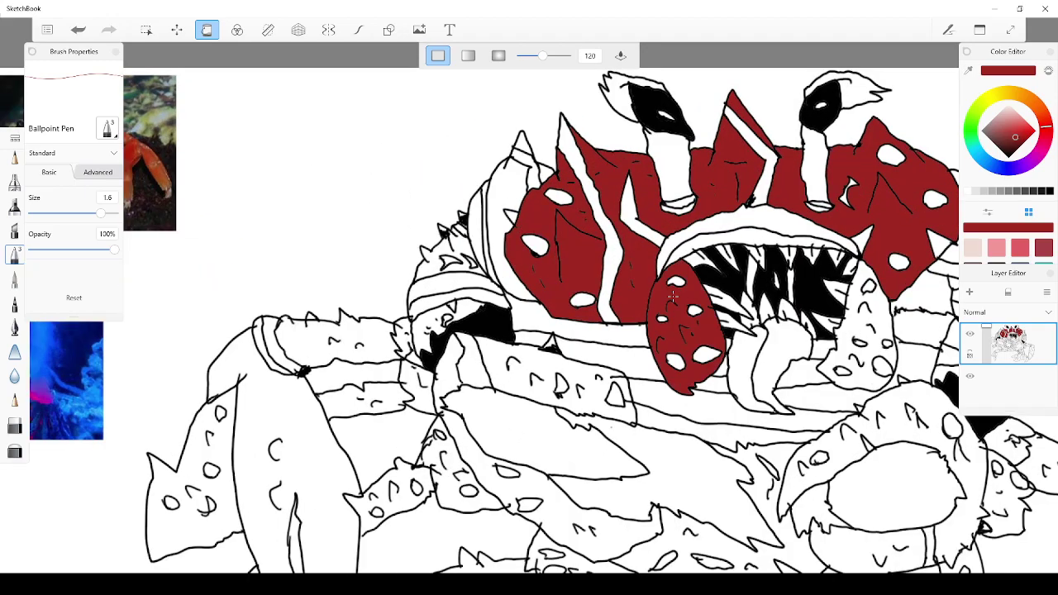
pyautogui.click(847, 327)
pyautogui.scroll(-2, 846, 329)
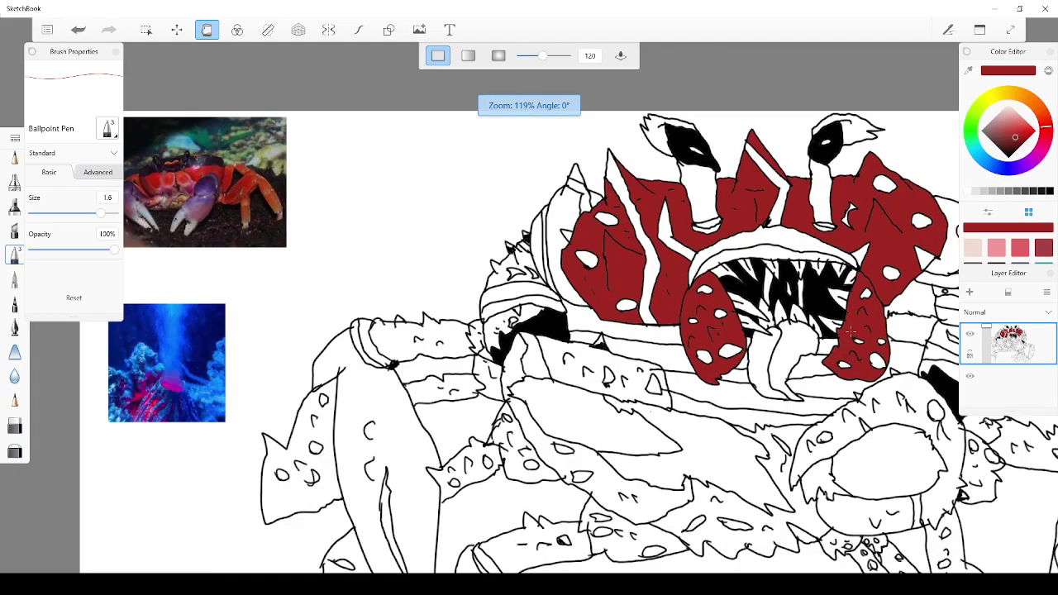
# Fill the shell's outer left segment, its spike tip, the small gap beside it and the narrow outer band with dark red
pyautogui.scroll(3, 845, 329)
pyautogui.scroll(-3, 845, 329)
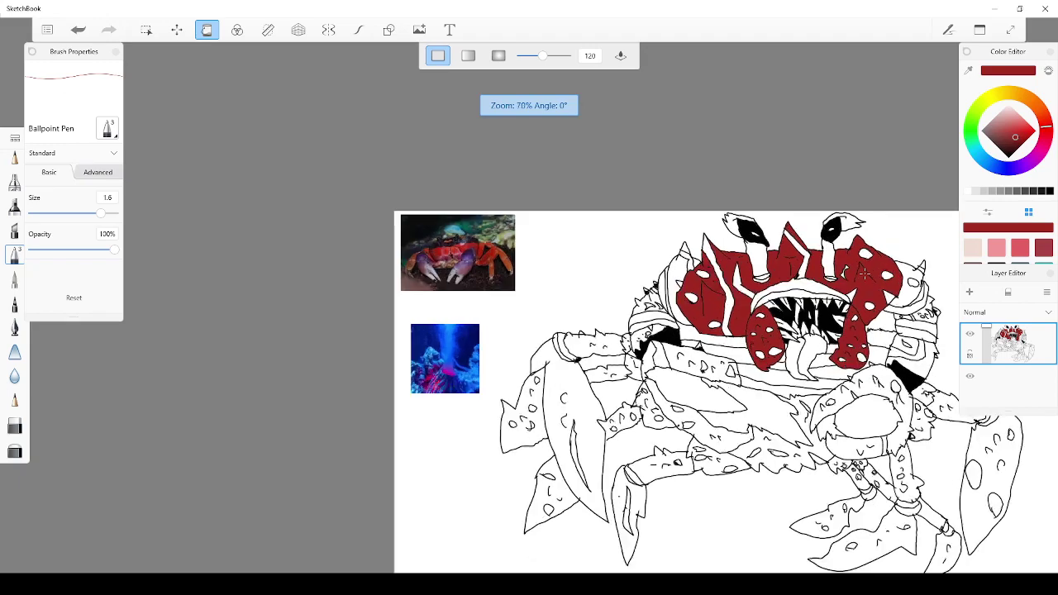
pyautogui.scroll(3, 859, 264)
pyautogui.scroll(-4, 867, 245)
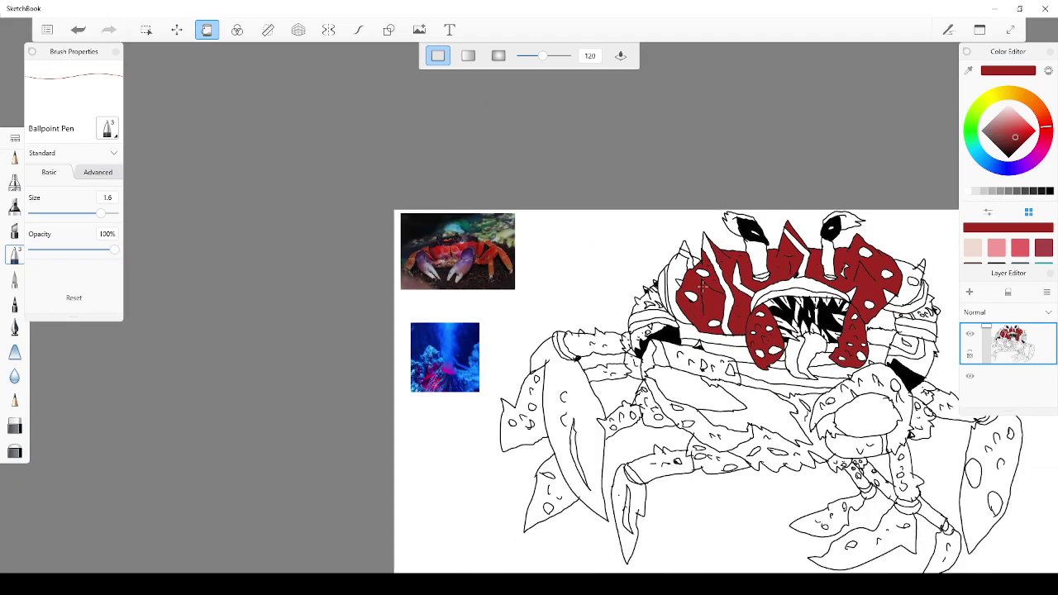
pyautogui.scroll(4, 699, 289)
pyautogui.scroll(1, 686, 299)
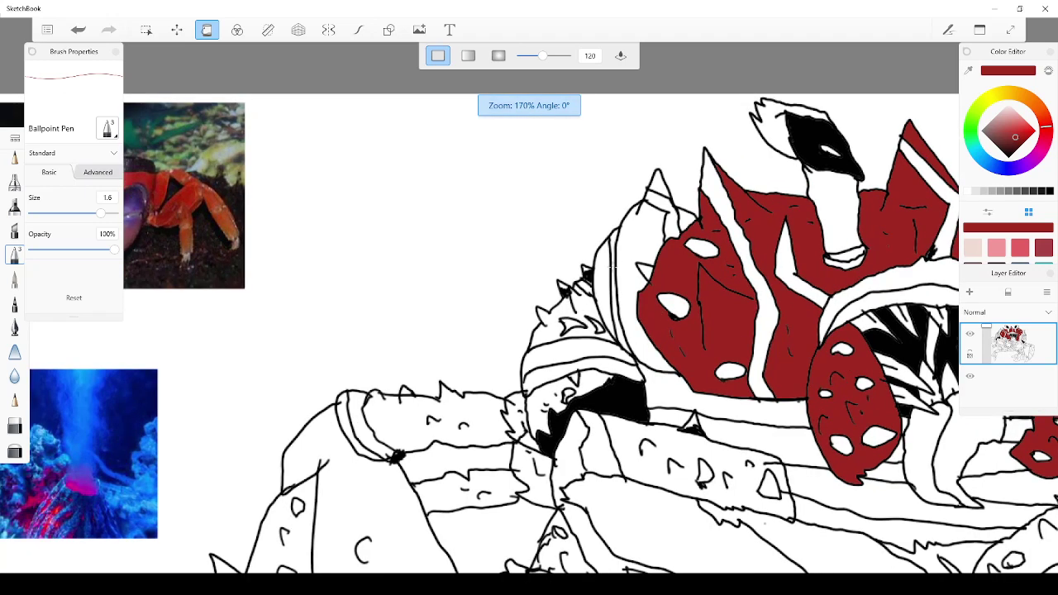
pyautogui.click(624, 247)
pyautogui.click(661, 191)
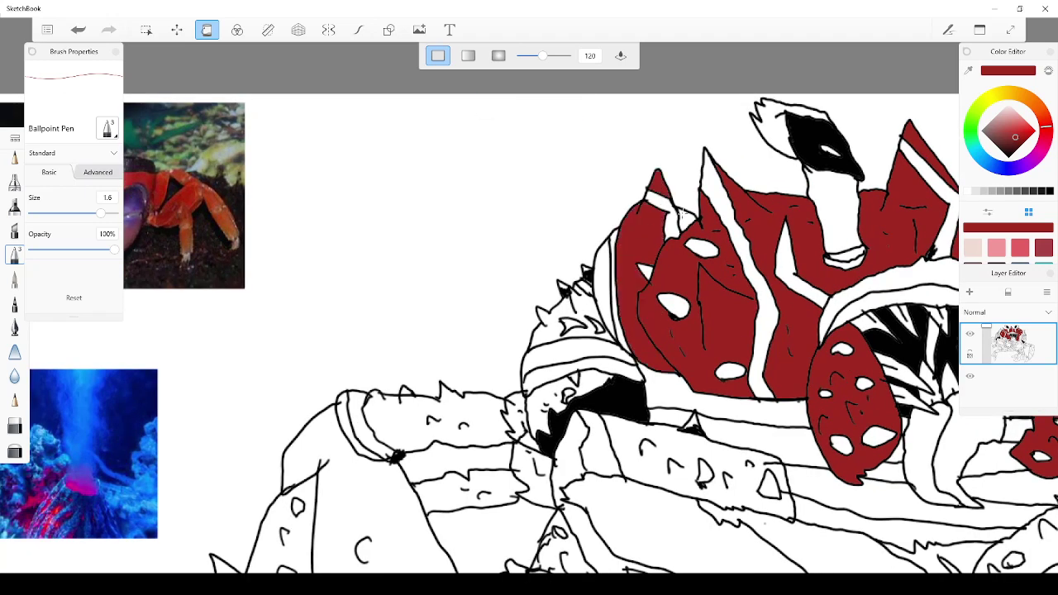
pyautogui.click(681, 214)
pyautogui.click(608, 295)
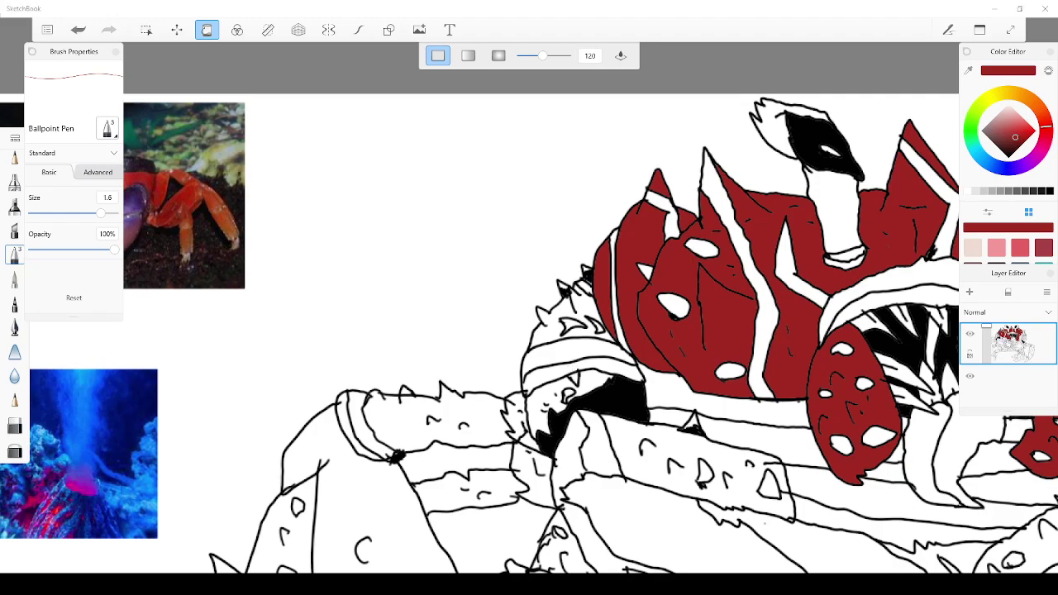
pyautogui.scroll(4, 585, 388)
pyautogui.scroll(-8, 623, 418)
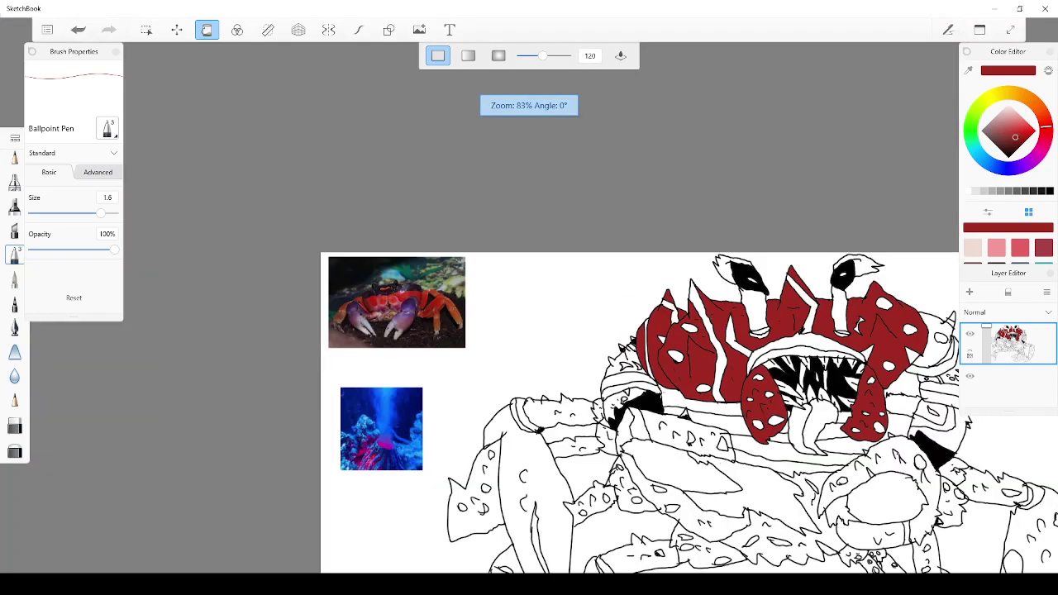
pyautogui.scroll(5, 482, 390)
pyautogui.click(564, 340)
pyautogui.scroll(3, 563, 340)
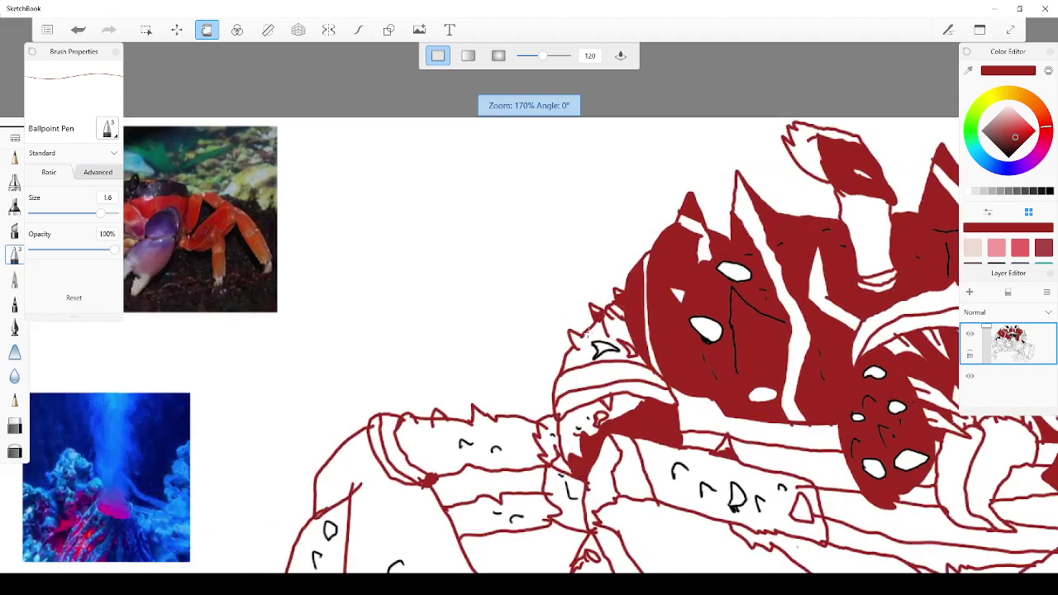
pyautogui.click(88, 33)
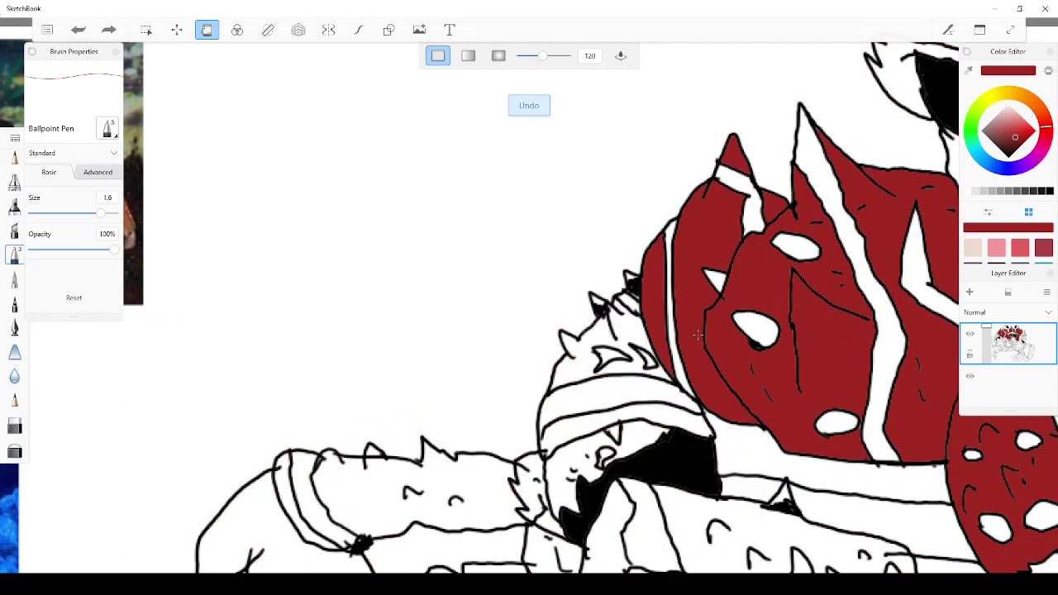
# Fill the spiky upper part of the crab's left shoulder dark red, leaving its crescent marks white
pyautogui.click(638, 345)
pyautogui.scroll(3, 636, 339)
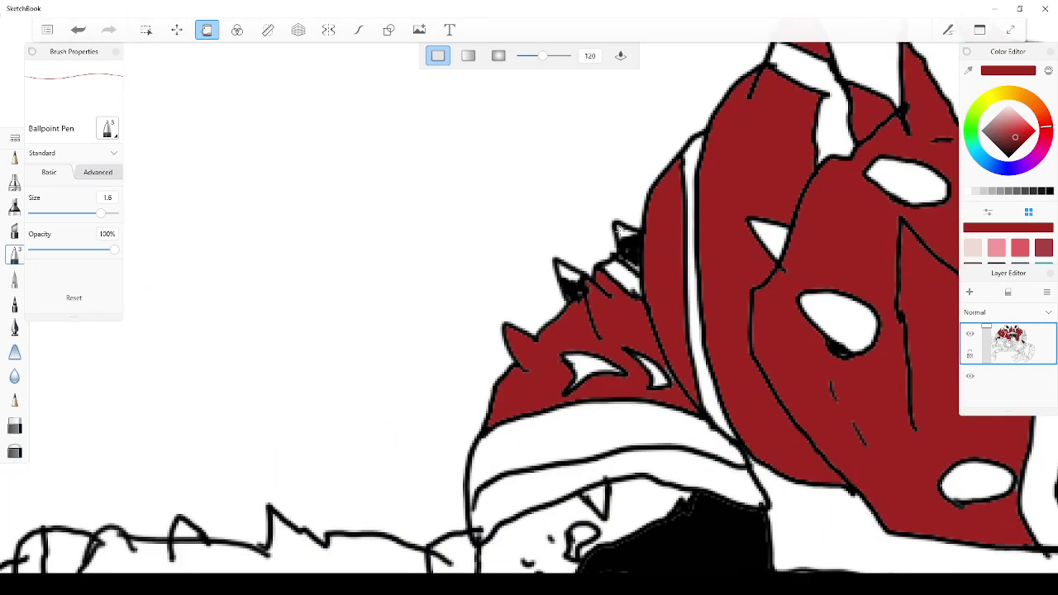
pyautogui.scroll(-3, 569, 281)
pyautogui.scroll(-4, 568, 281)
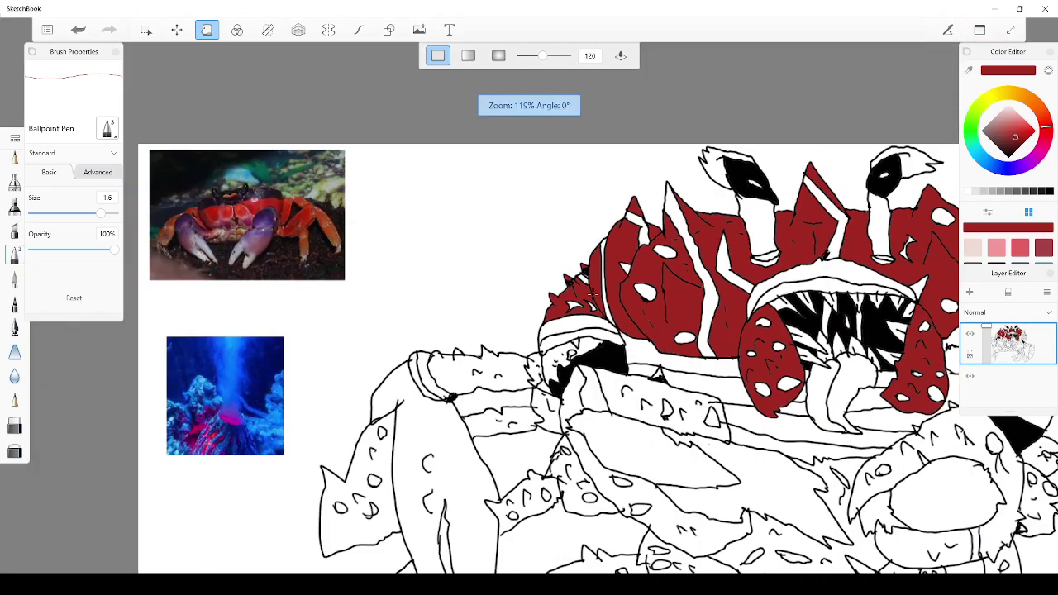
# Fill the lower left shoulder, the adjoining front arm and claw edge, and the small spike above the arm with dark red
pyautogui.scroll(2, 603, 312)
pyautogui.scroll(3, 603, 312)
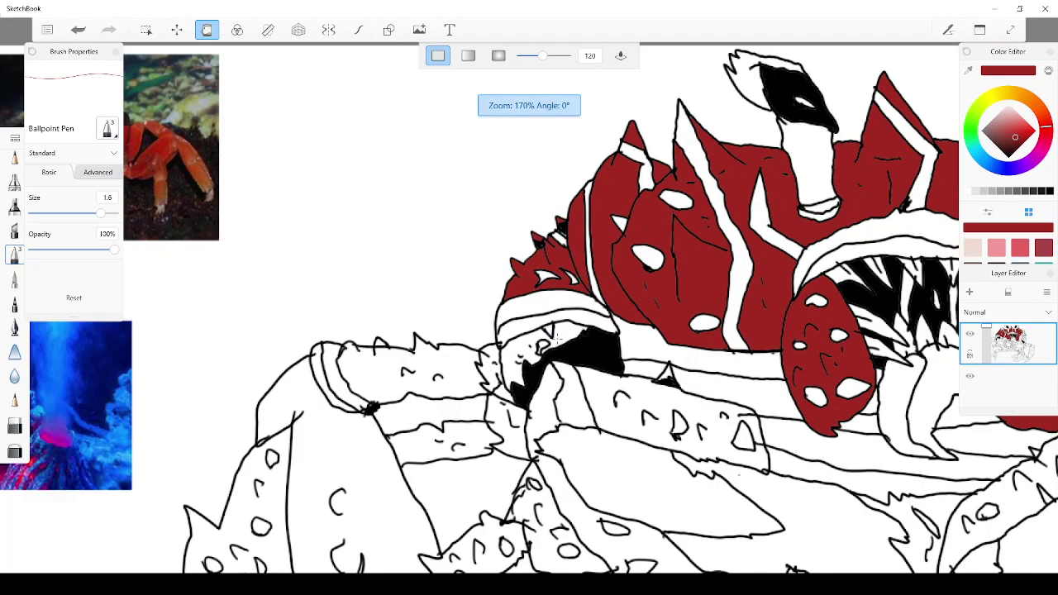
pyautogui.click(598, 395)
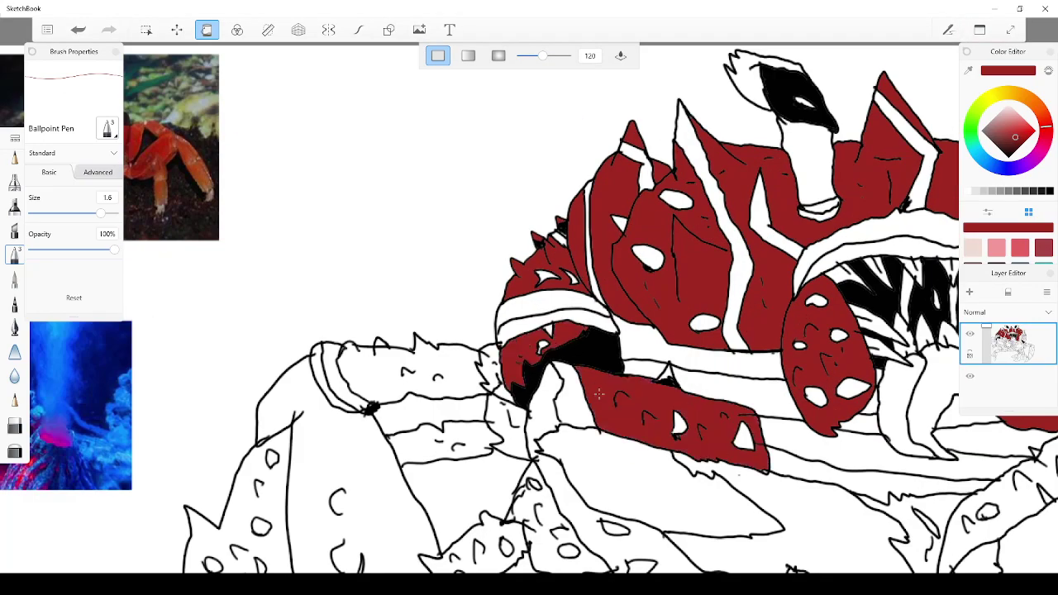
pyautogui.click(549, 403)
pyautogui.scroll(-4, 686, 418)
pyautogui.scroll(4, 686, 418)
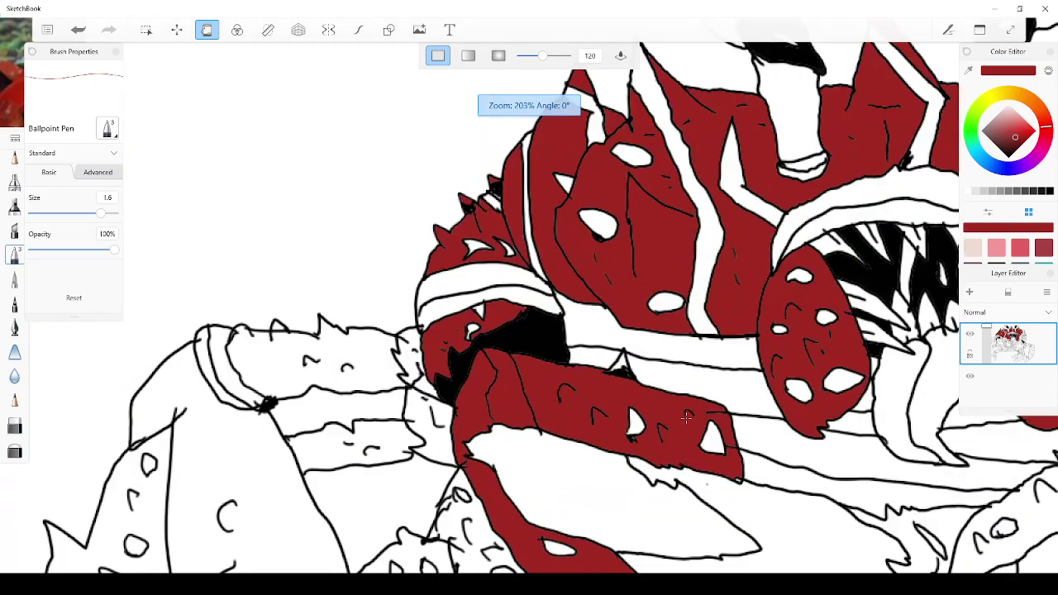
pyautogui.scroll(2, 686, 418)
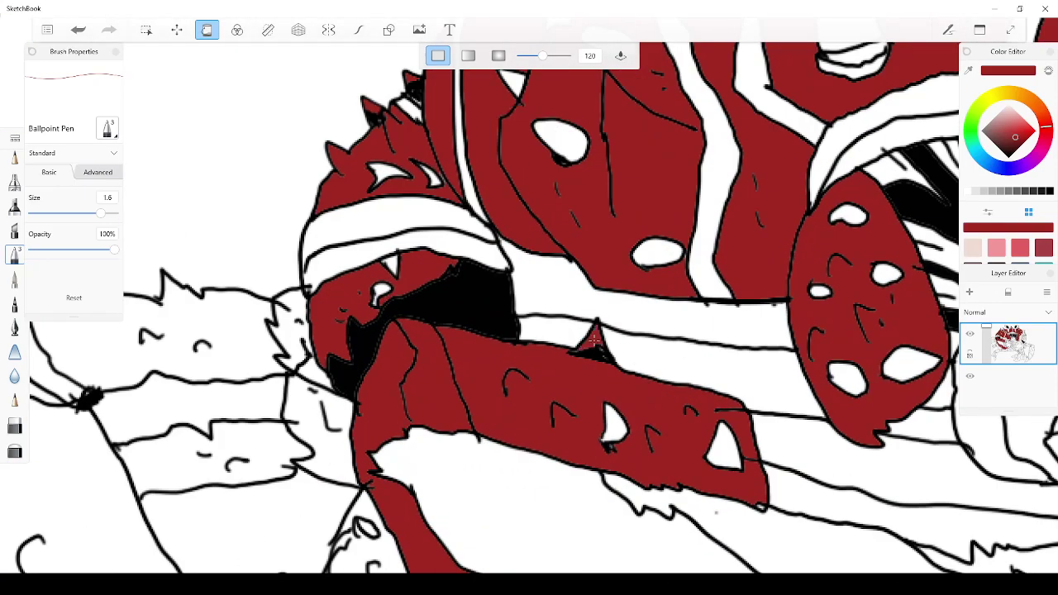
# Fill the shell's far right segment and the small spike on top of it with dark red
pyautogui.scroll(-6, 594, 339)
pyautogui.scroll(1, 909, 326)
pyautogui.scroll(2, 909, 327)
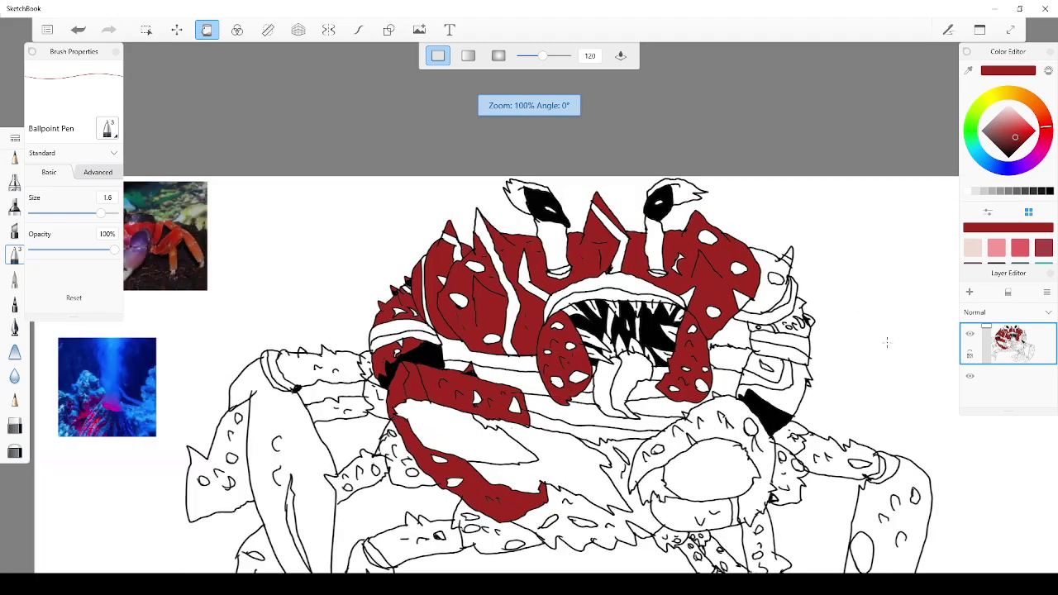
pyautogui.scroll(2, 761, 277)
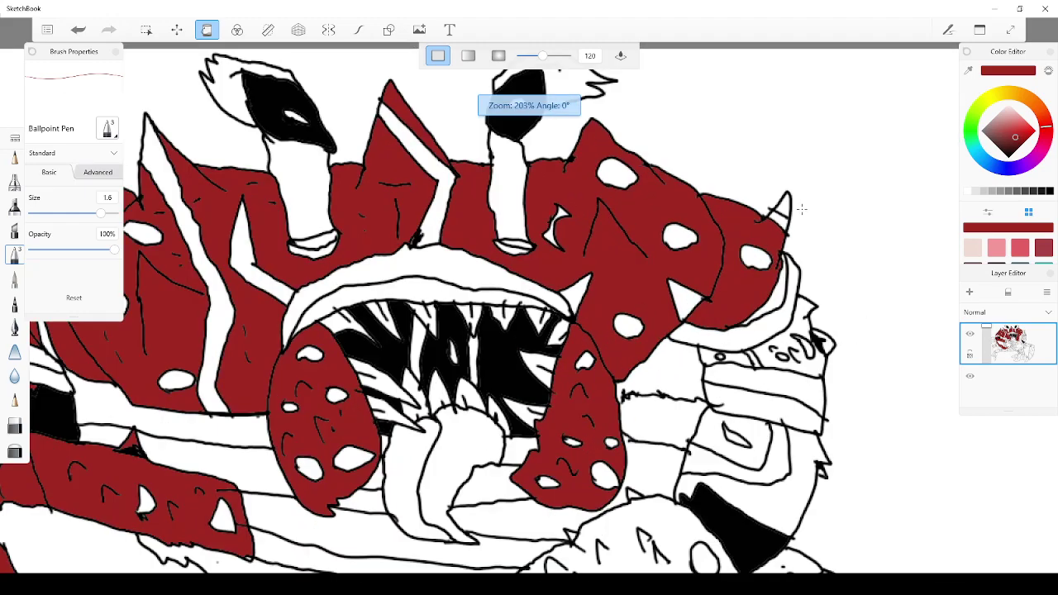
pyautogui.scroll(-4, 758, 237)
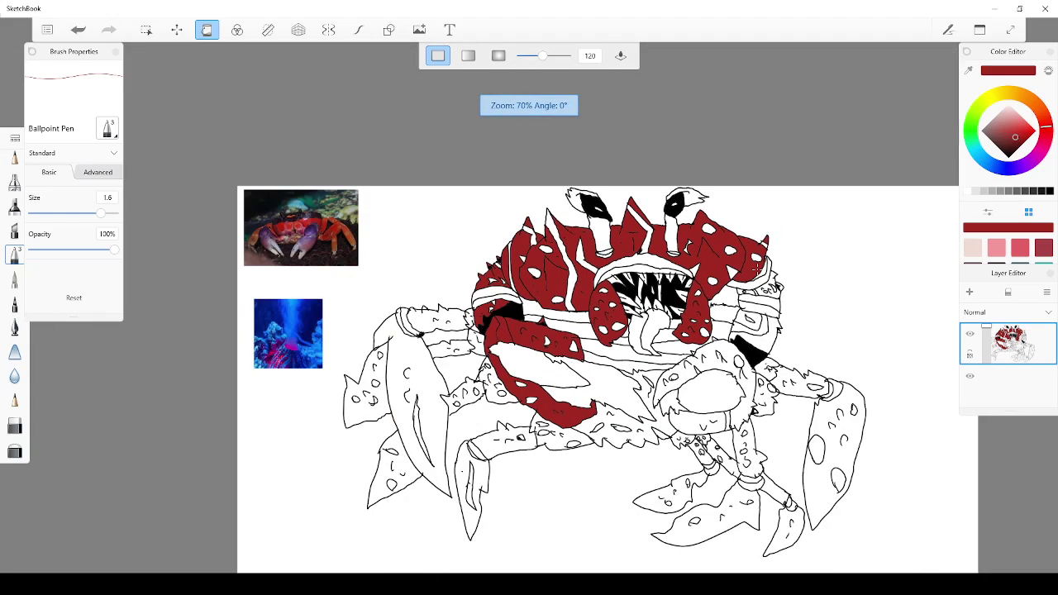
# Flood fill both of the crab's eye stalks with dark red
pyautogui.scroll(1, 755, 270)
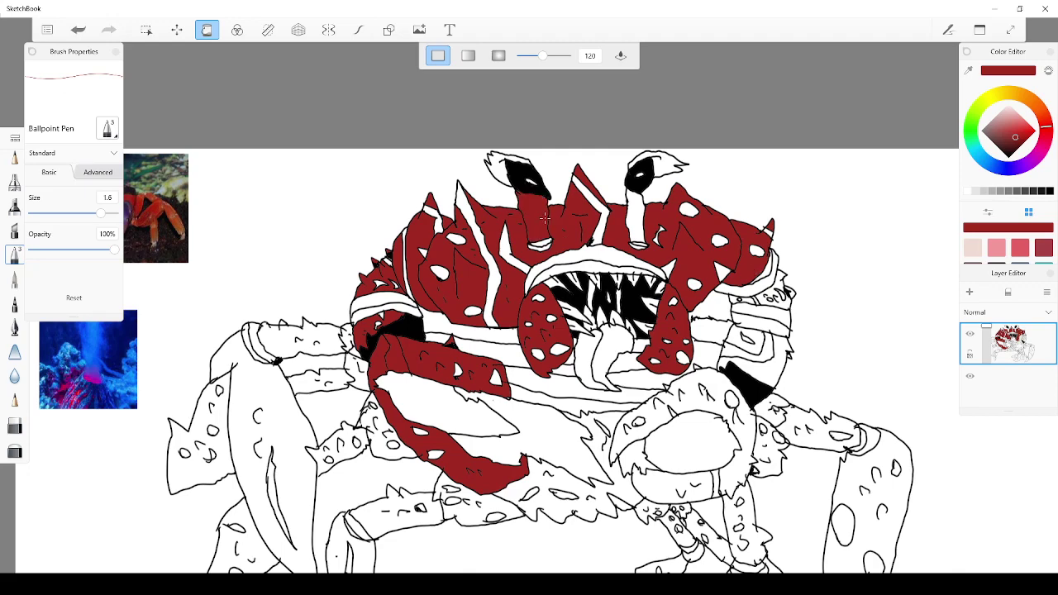
pyautogui.scroll(1, 587, 223)
pyautogui.click(650, 209)
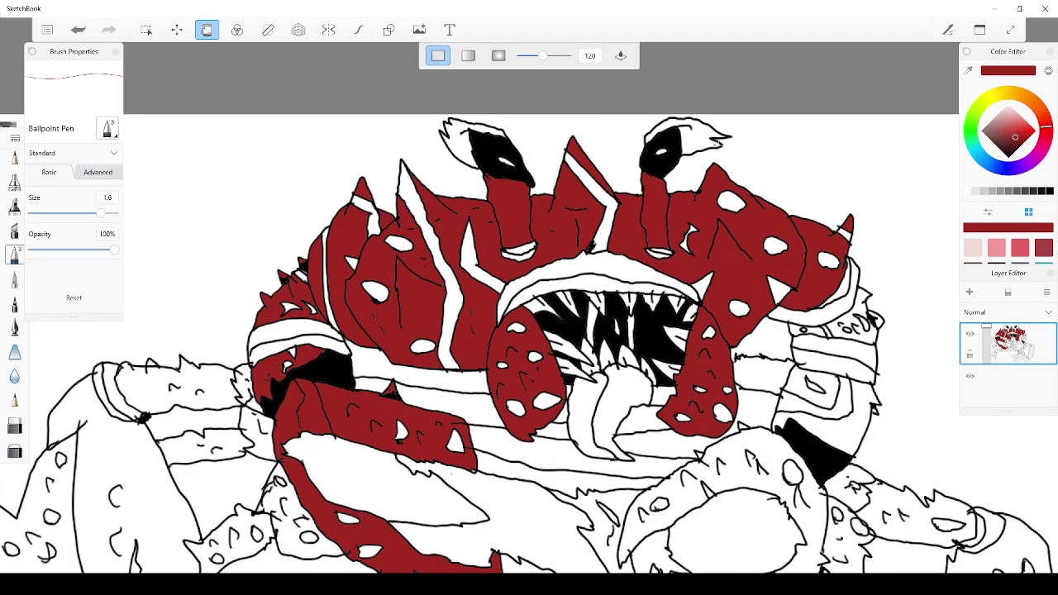
# Try dark red on the pointed tuft around the right eye and undo it, keeping both eye stalks filled
pyautogui.click(703, 138)
pyautogui.scroll(-2, 496, 240)
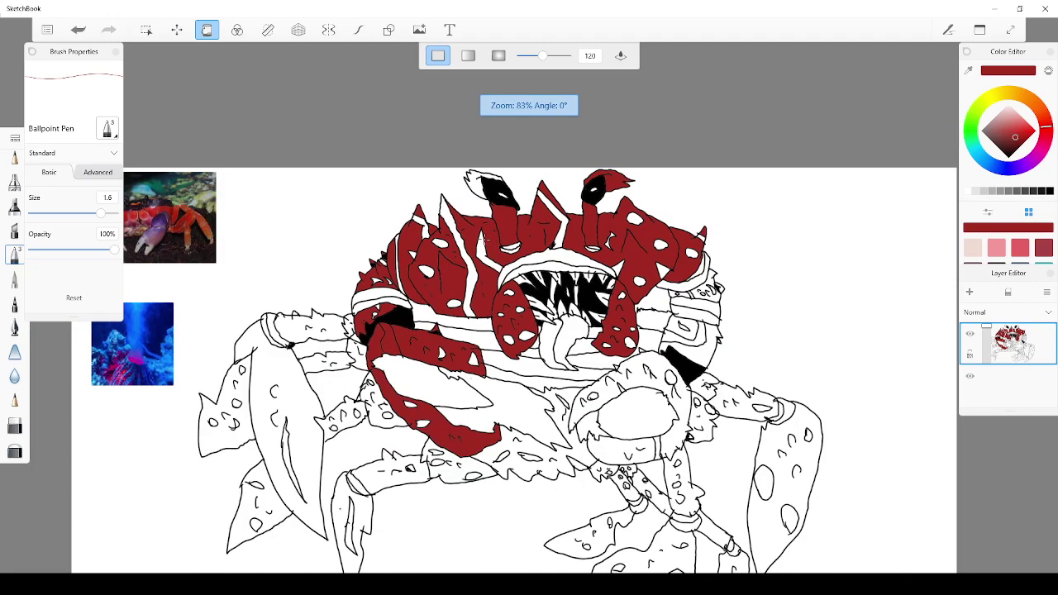
pyautogui.scroll(1, 440, 207)
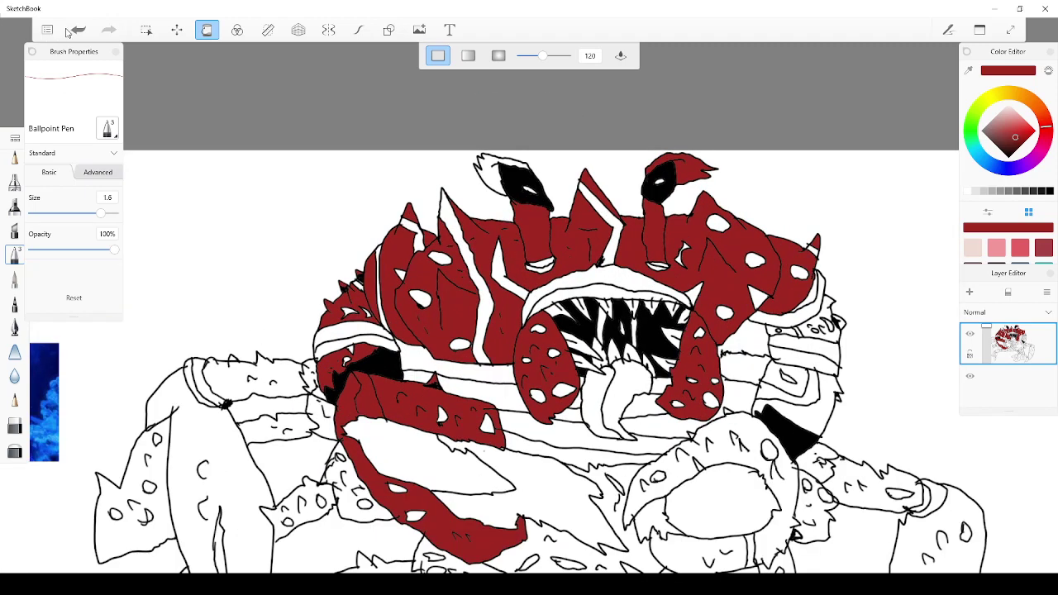
pyautogui.click(76, 31)
pyautogui.click(76, 30)
pyautogui.click(72, 31)
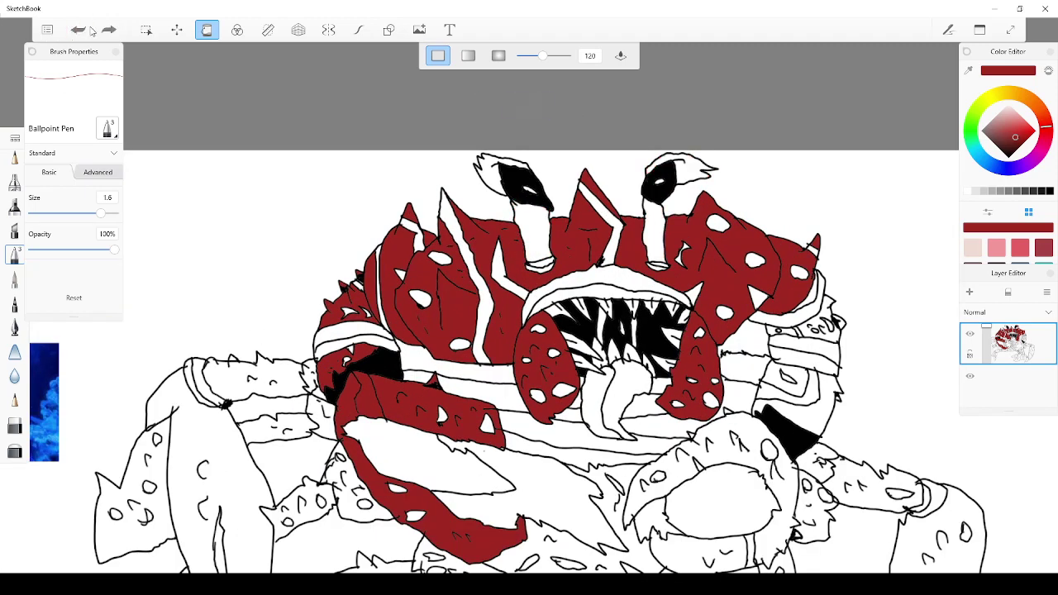
pyautogui.click(107, 31)
pyautogui.click(106, 32)
pyautogui.scroll(-4, 556, 266)
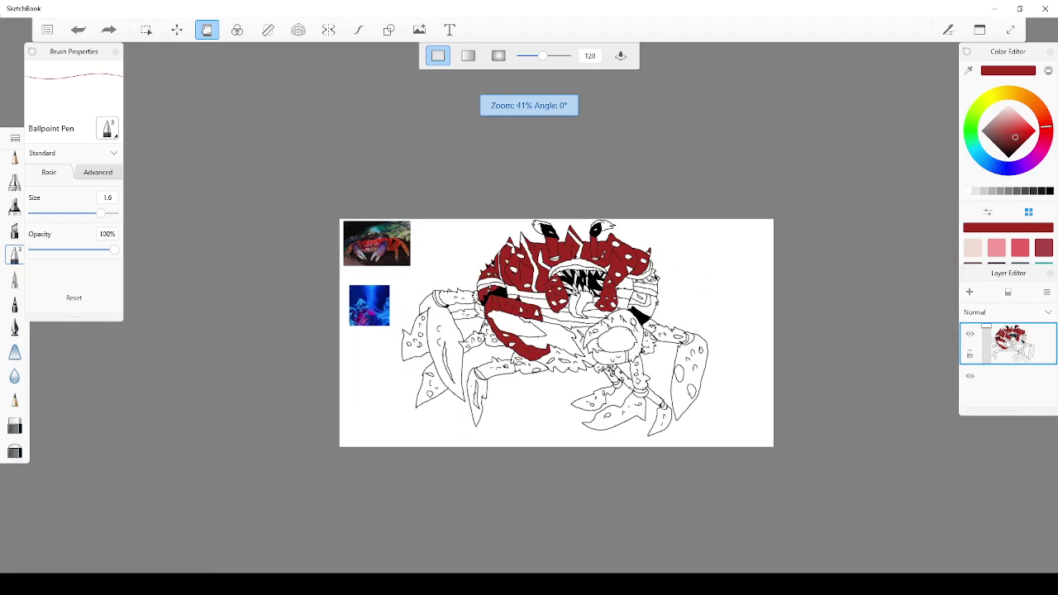
# Fill the large curved upper part of the right front claw and its small edge spike with dark red
pyautogui.scroll(5, 533, 306)
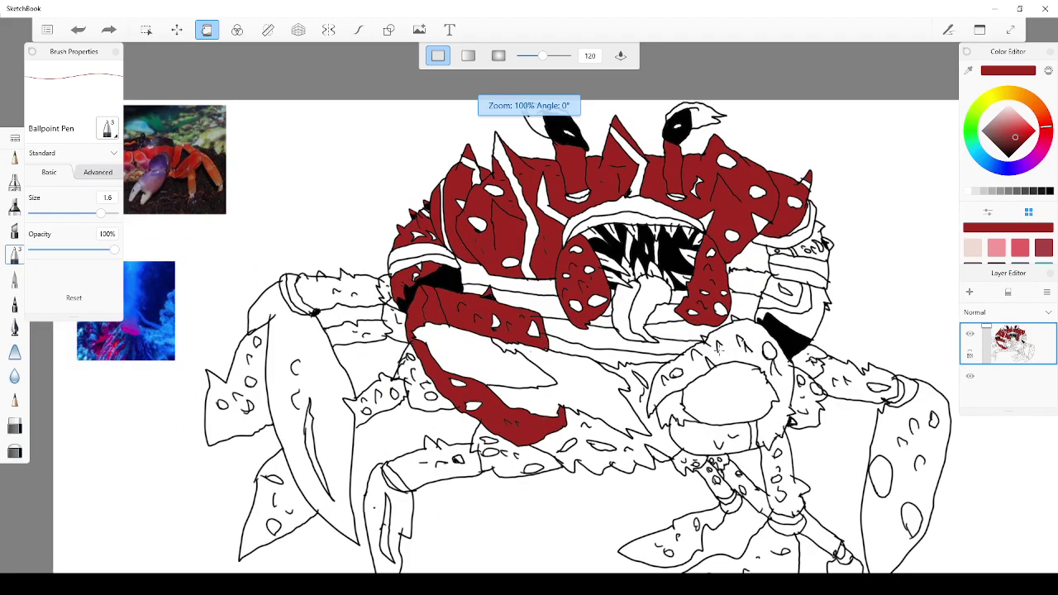
pyautogui.click(717, 347)
pyautogui.scroll(5, 707, 327)
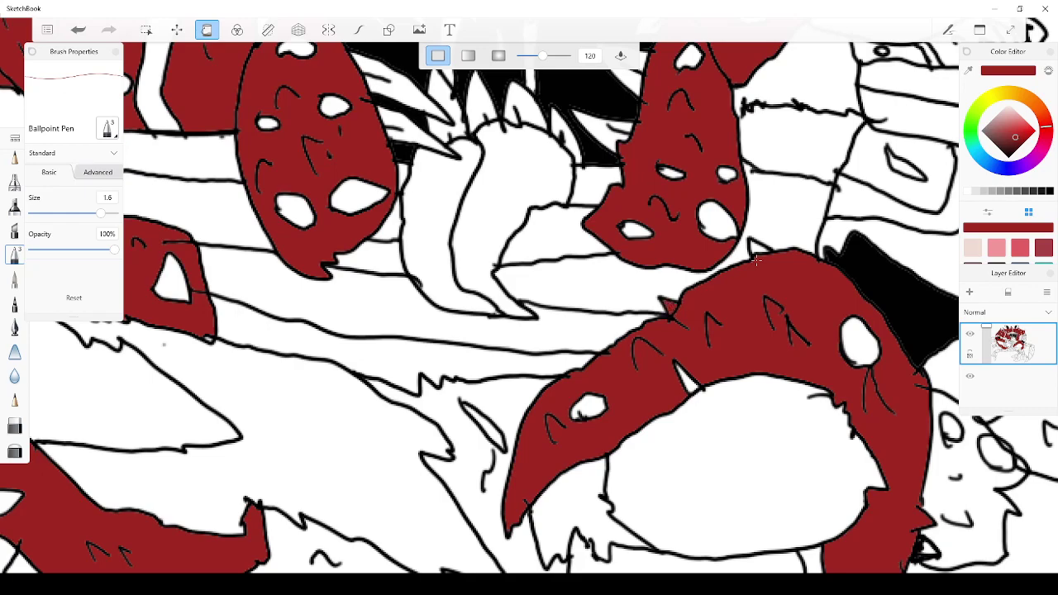
pyautogui.scroll(-6, 756, 248)
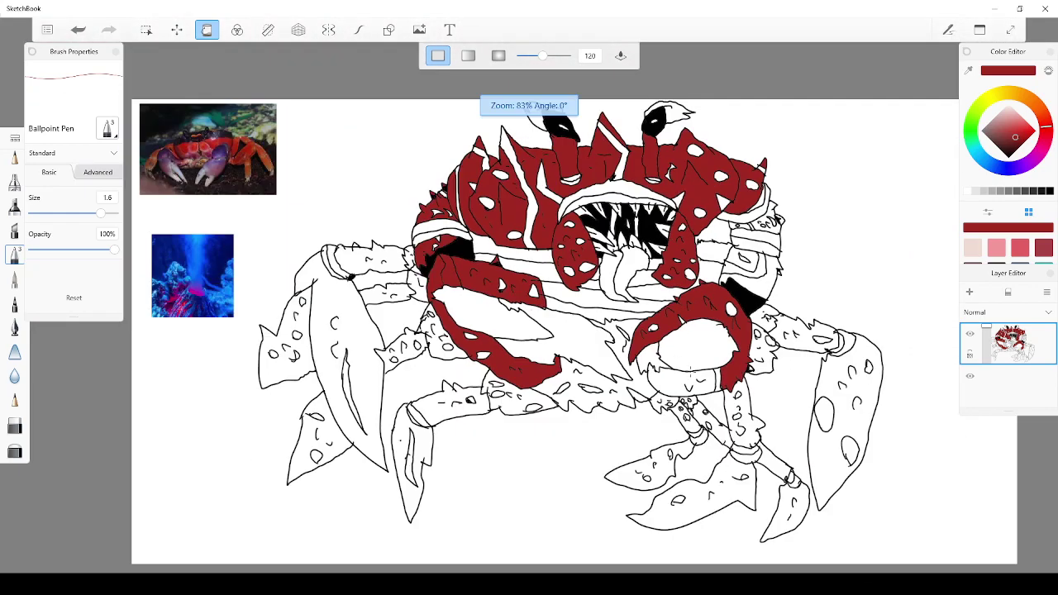
# Fill the lower pincer of the right front claw with dark red, leaving the narrow band beside it white
pyautogui.click(681, 390)
pyautogui.scroll(2, 679, 390)
pyautogui.scroll(-2, 657, 387)
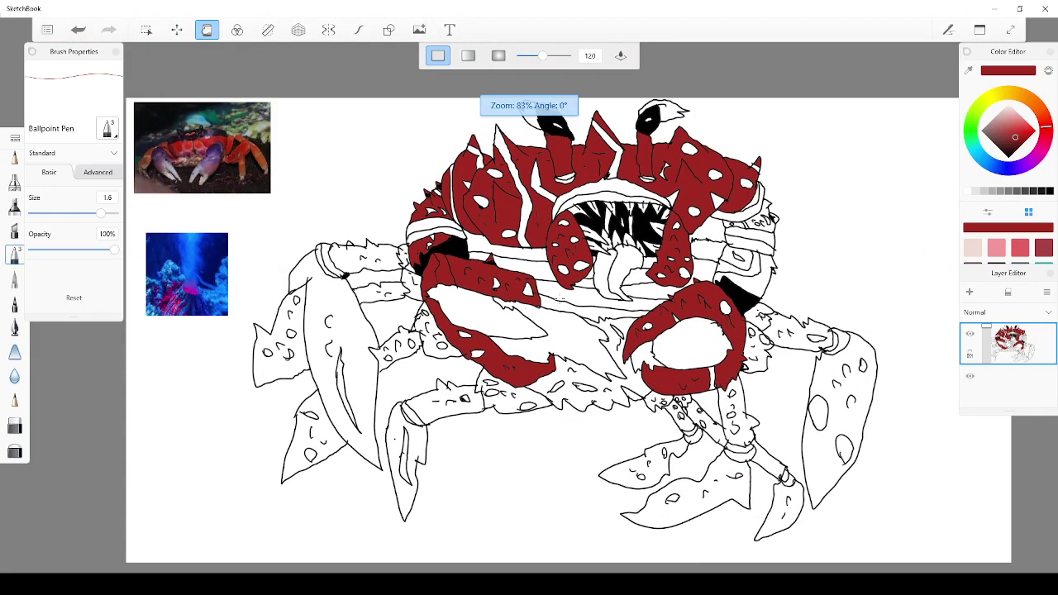
pyautogui.scroll(2, 495, 267)
pyautogui.scroll(1, 494, 266)
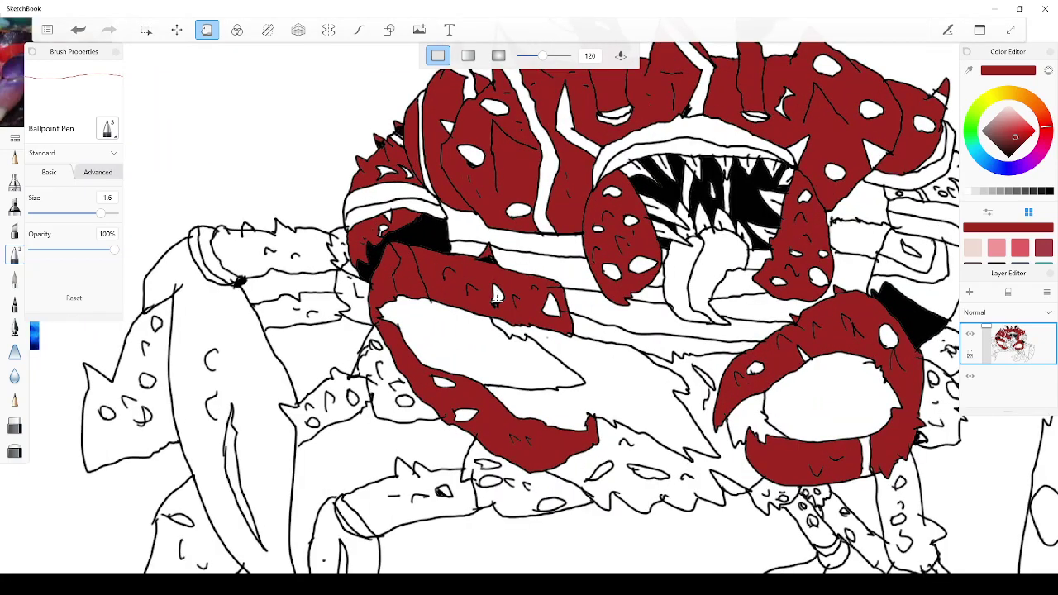
pyautogui.scroll(-5, 494, 289)
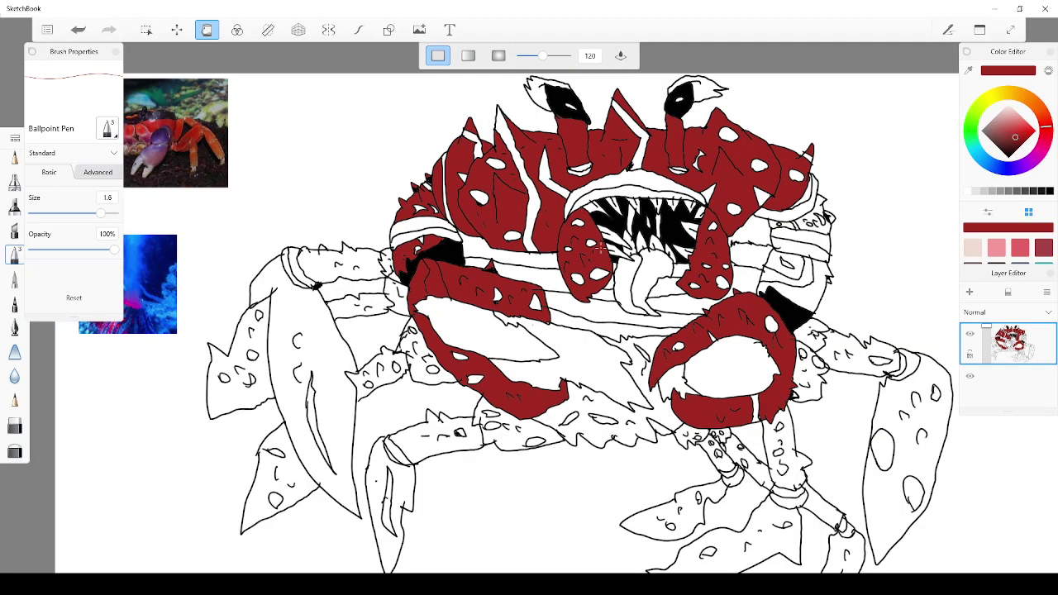
# Undo the dark red fills on the right front claw and eye stalks, and redo them
pyautogui.scroll(6, 600, 248)
pyautogui.scroll(-4, 600, 247)
pyautogui.click(206, 30)
pyautogui.click(80, 29)
pyautogui.click(80, 29)
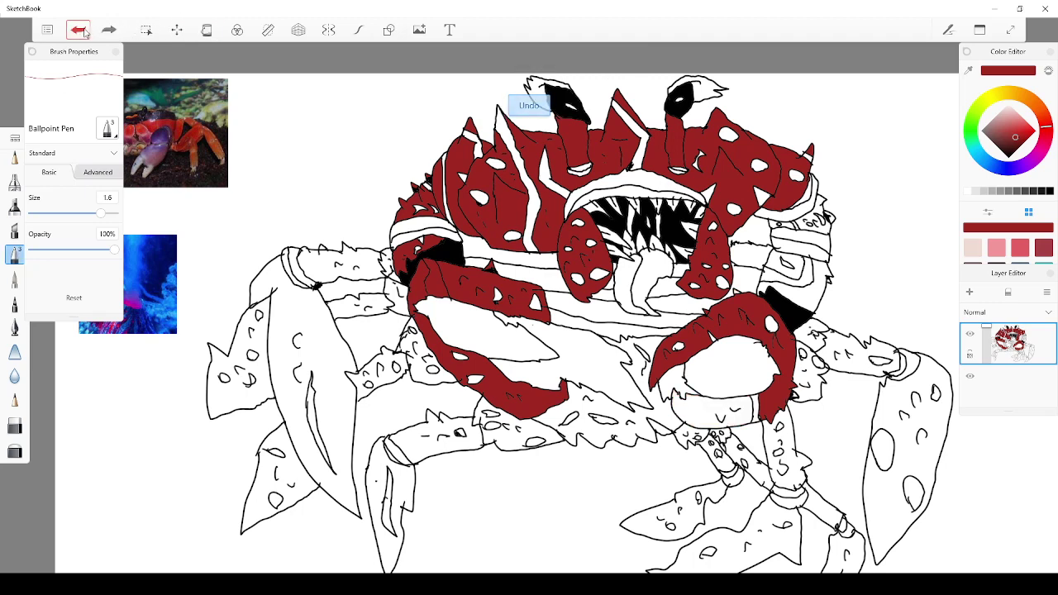
pyautogui.click(79, 29)
pyautogui.click(79, 30)
pyautogui.click(79, 30)
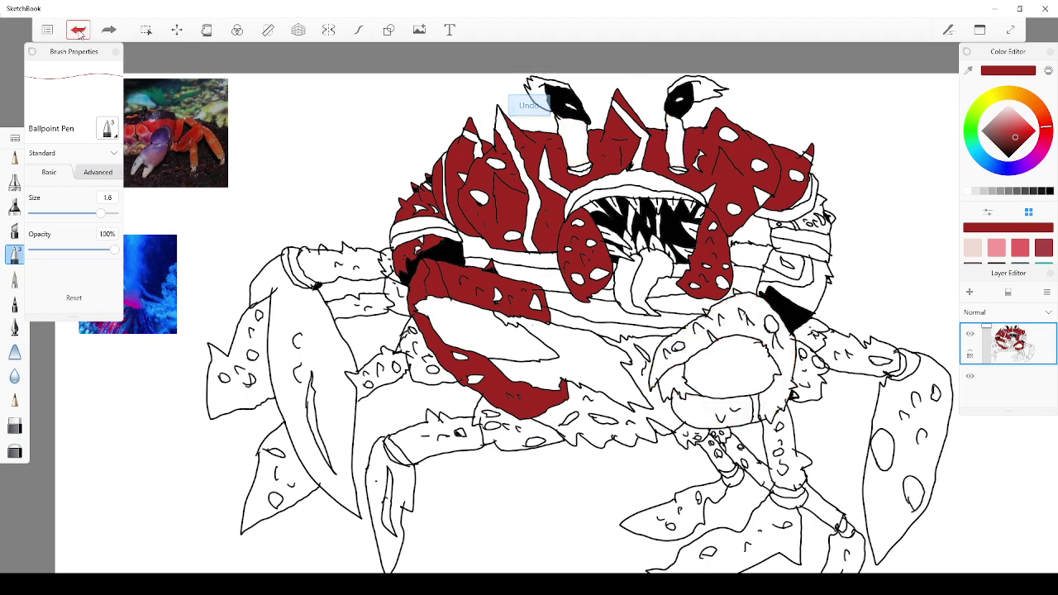
pyautogui.click(109, 30)
pyautogui.click(109, 30)
pyautogui.click(109, 30)
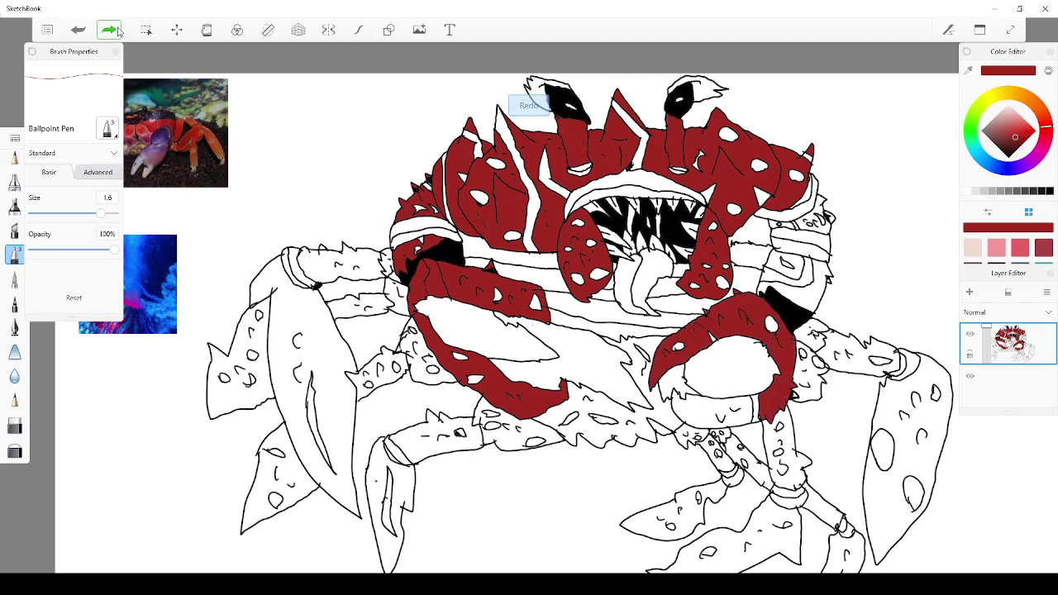
pyautogui.click(109, 29)
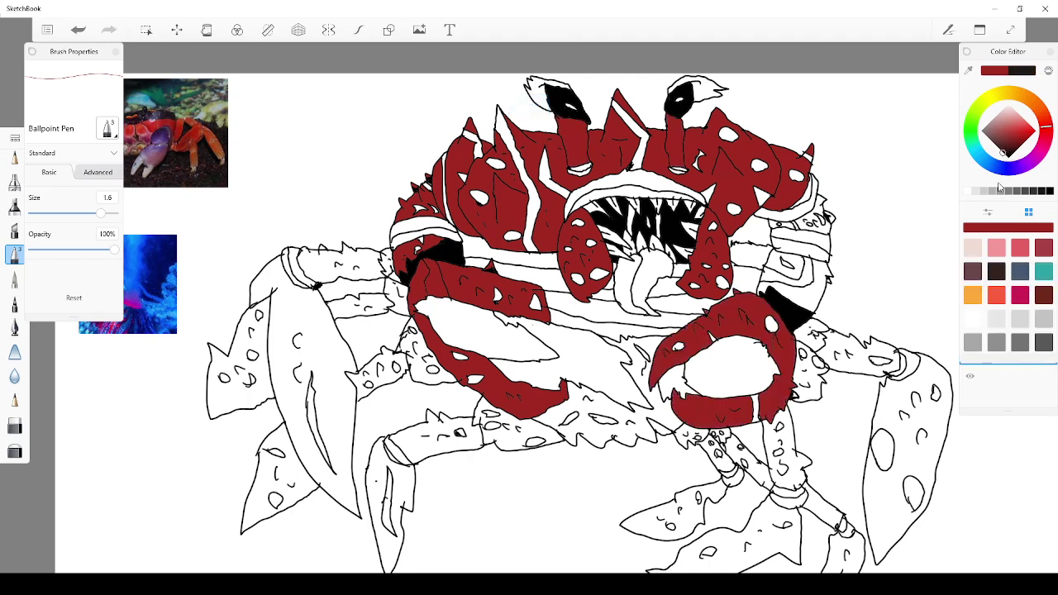
# Return the drawing colour from black to dark red by sampling it from the shell
pyautogui.click(1005, 156)
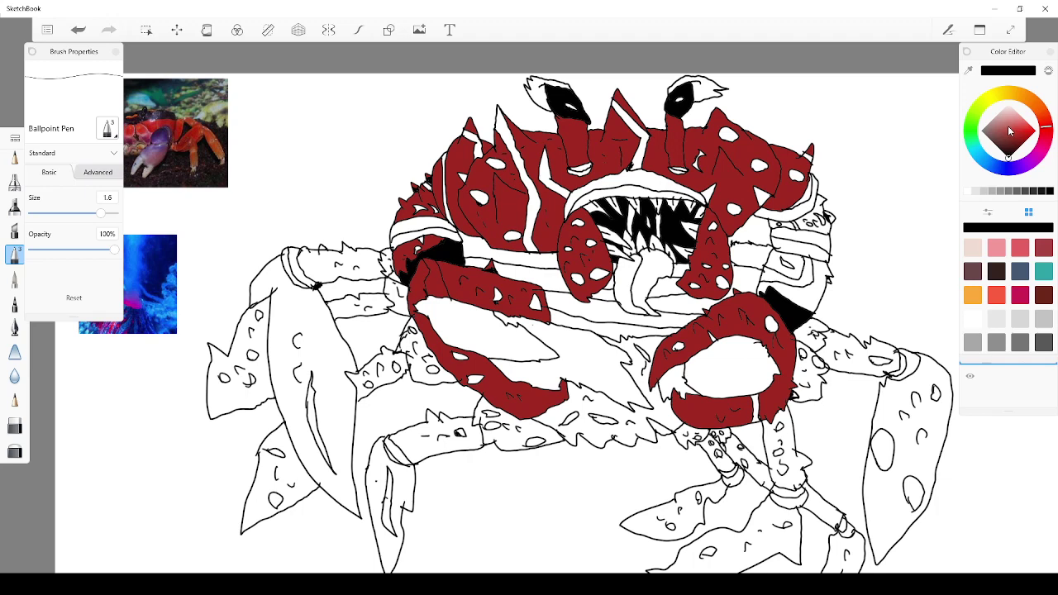
pyautogui.click(968, 71)
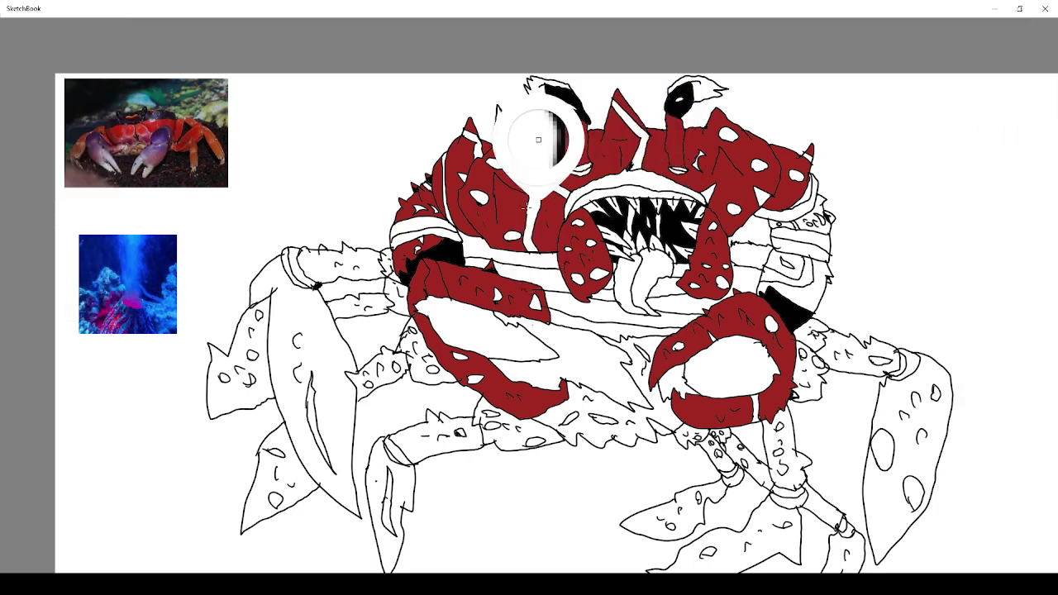
pyautogui.click(487, 211)
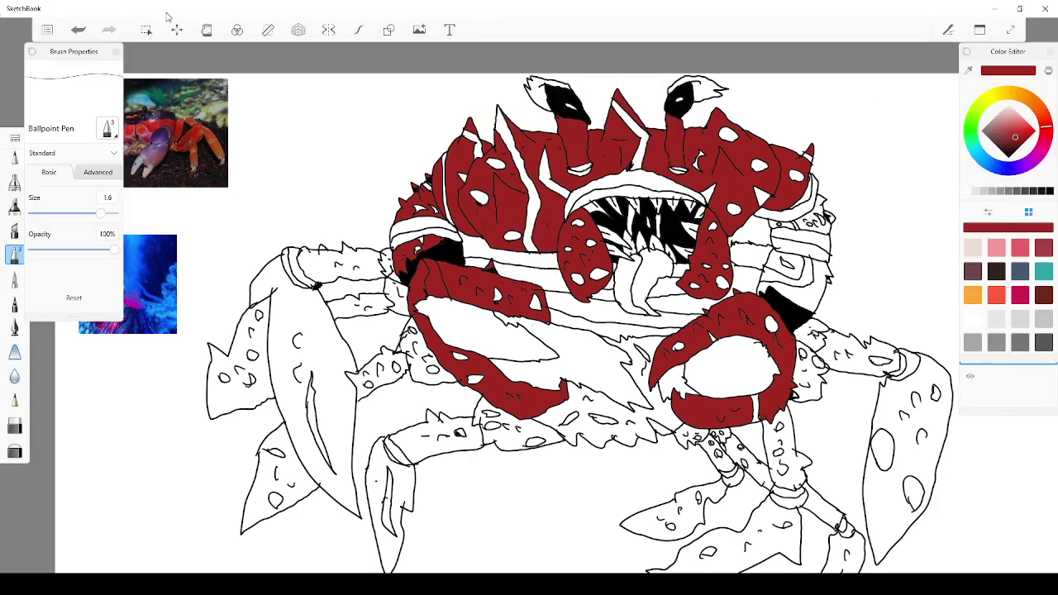
# Try flood filling the lower outer section of the right arm, just above the black joint, with dark red
pyautogui.click(206, 31)
pyautogui.scroll(-1, 392, 322)
pyautogui.scroll(1, 405, 338)
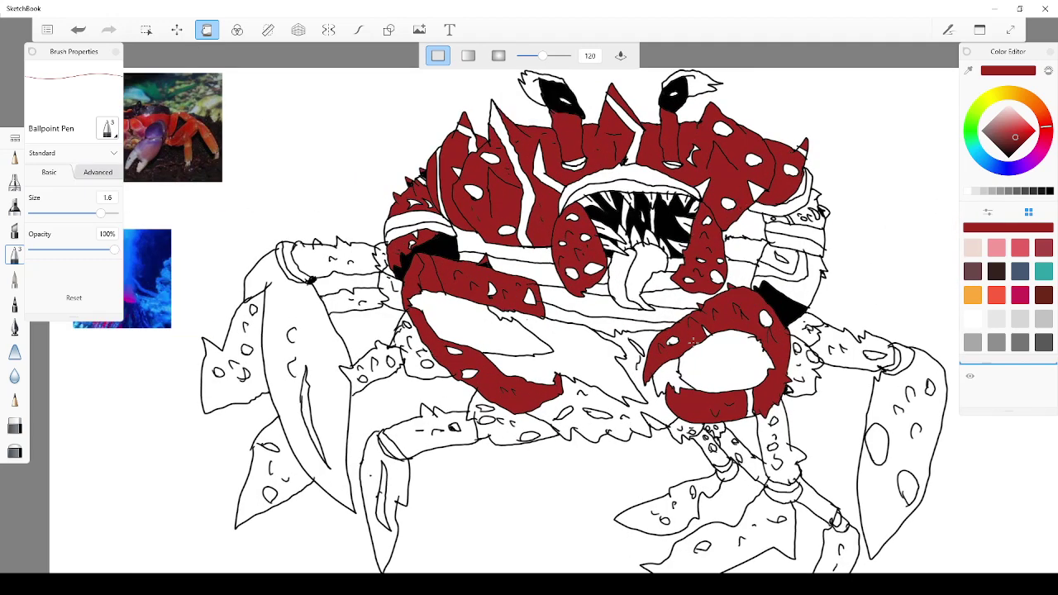
pyautogui.scroll(1, 693, 339)
pyautogui.scroll(-1, 694, 339)
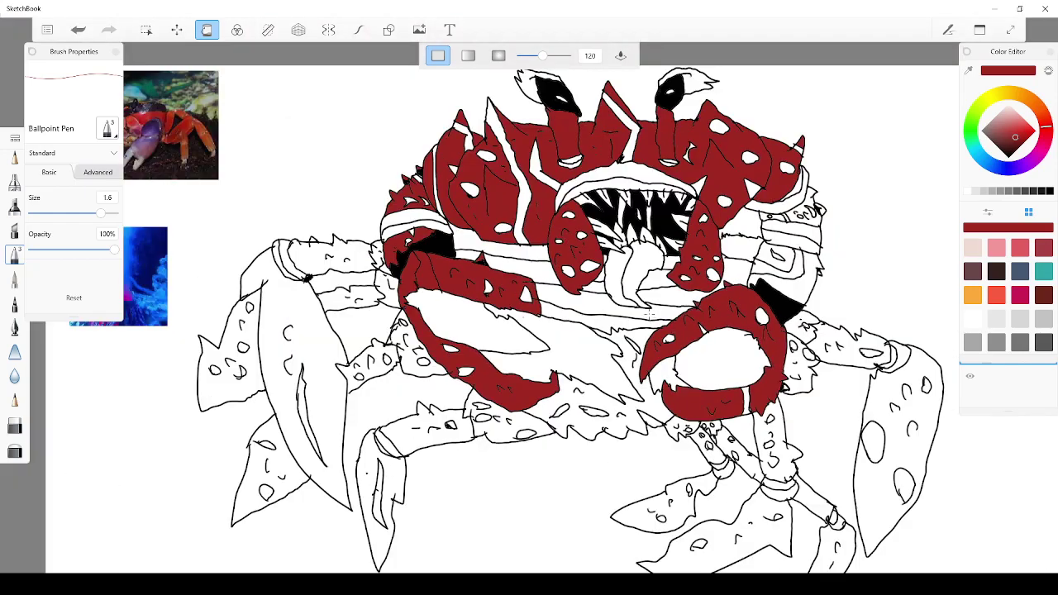
pyautogui.scroll(-1, 648, 312)
pyautogui.scroll(4, 645, 310)
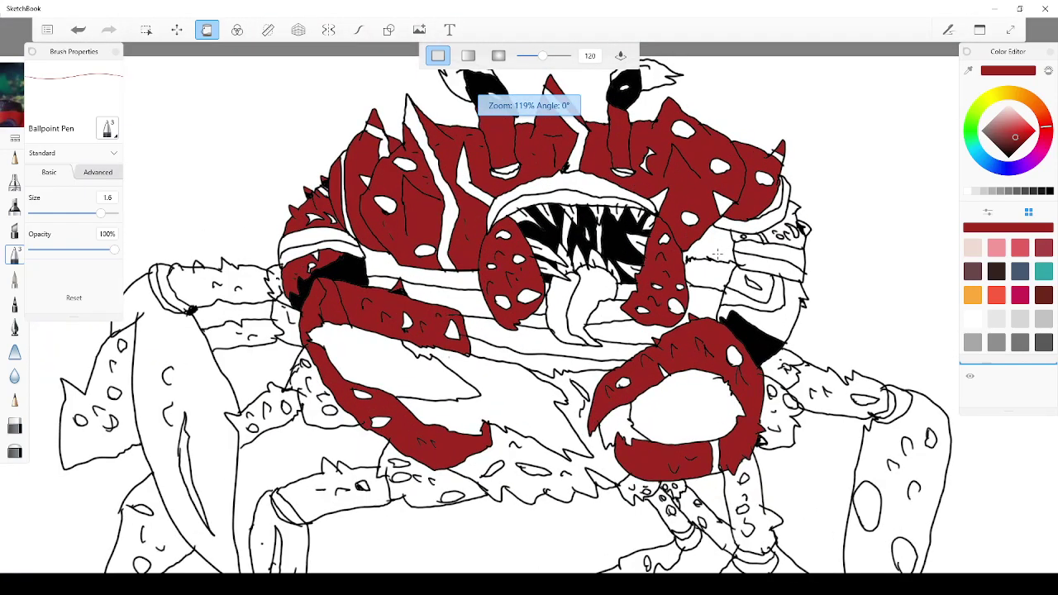
pyautogui.scroll(1, 719, 256)
pyautogui.scroll(-3, 735, 231)
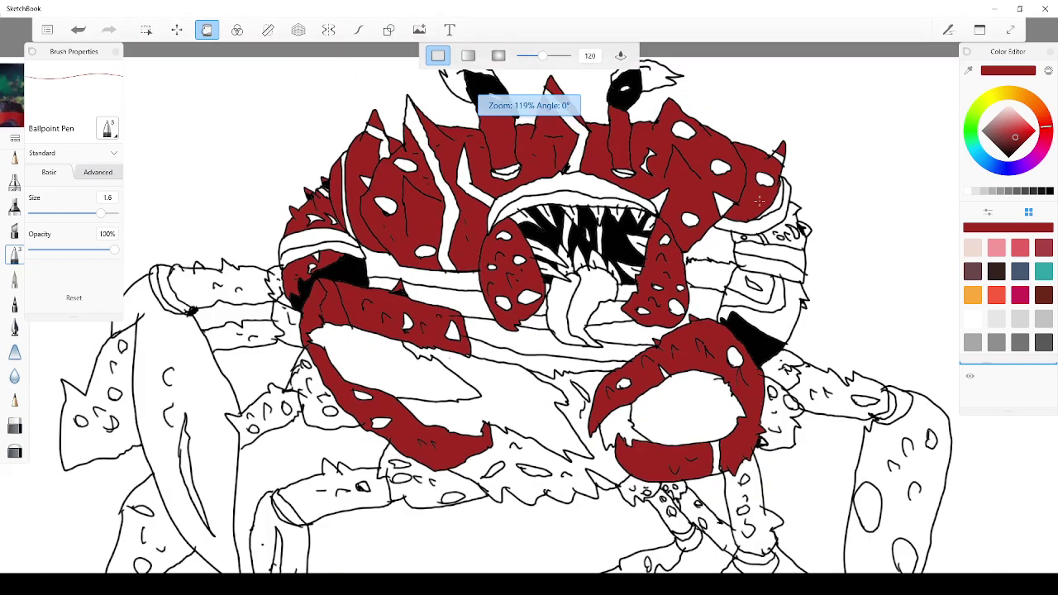
pyautogui.scroll(2, 758, 202)
pyautogui.click(776, 321)
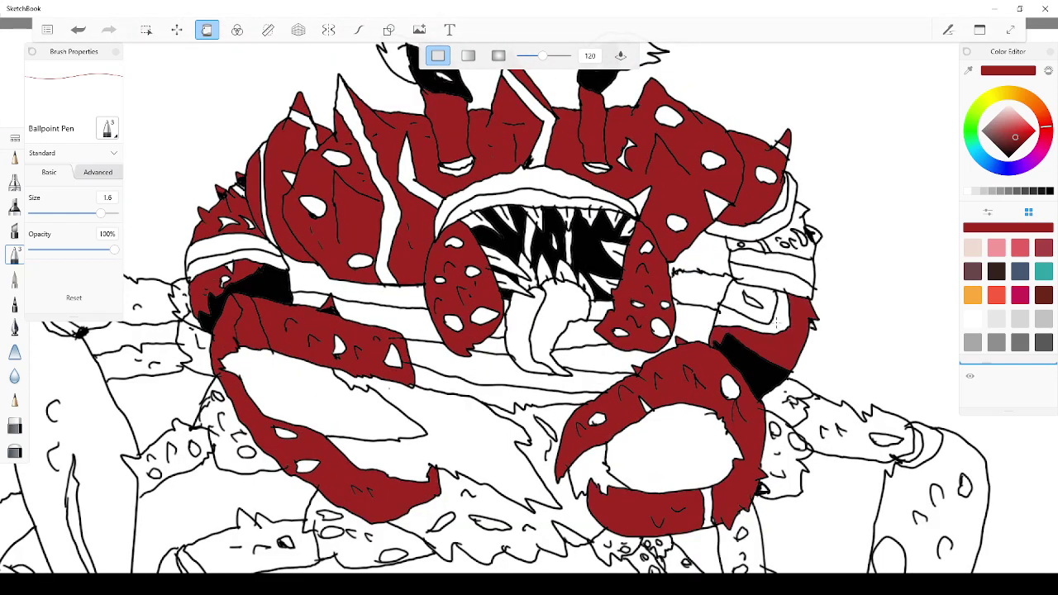
# Try dark red on the right arm's inner patch, its spotted upper sections and the small pointed tip
pyautogui.scroll(3, 773, 241)
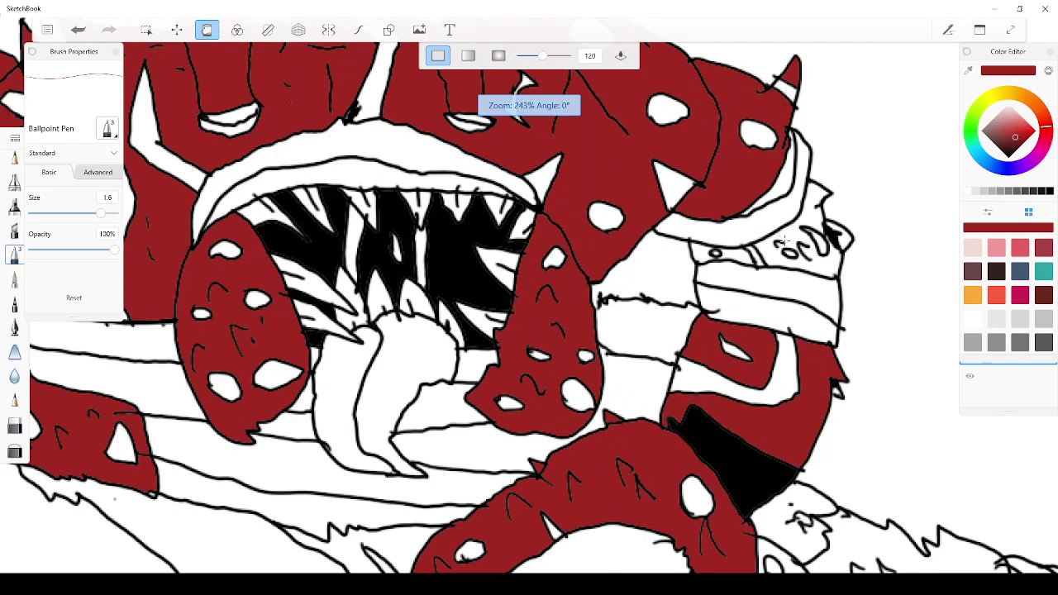
pyautogui.scroll(-3, 769, 245)
pyautogui.scroll(3, 744, 252)
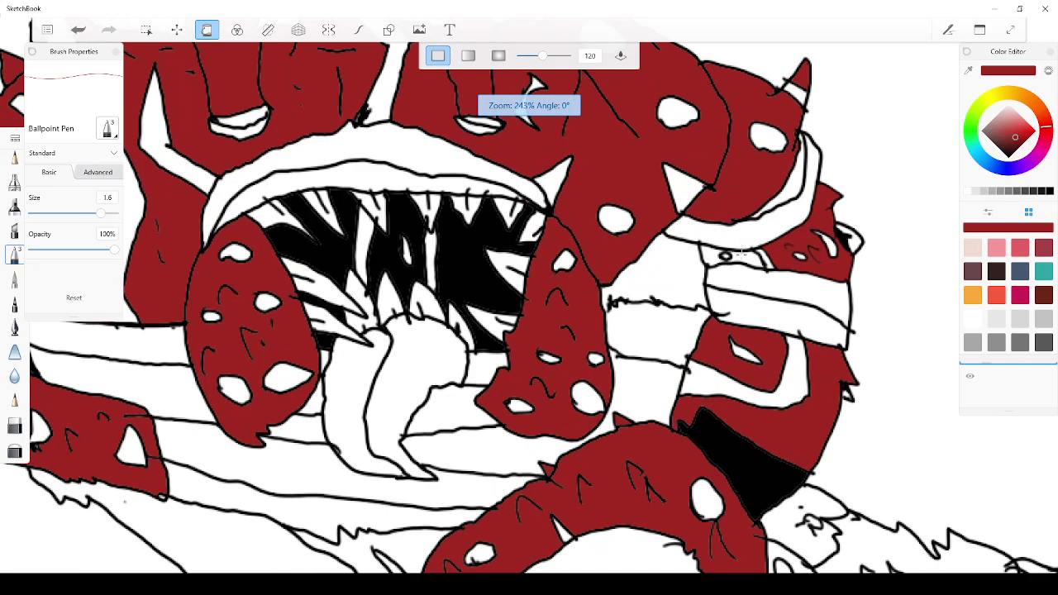
pyautogui.scroll(-3, 725, 256)
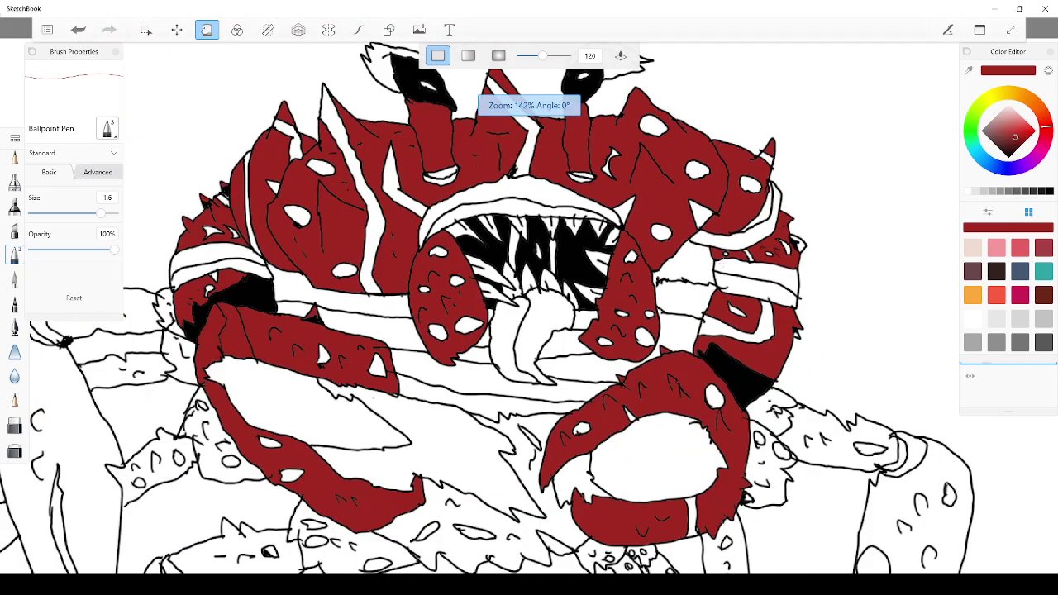
pyautogui.scroll(5, 773, 248)
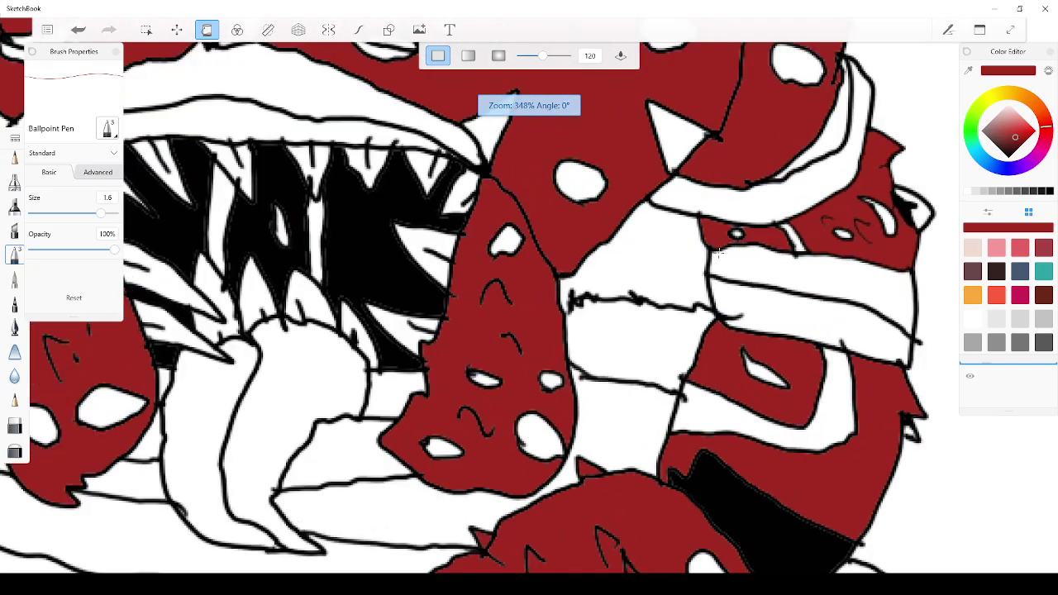
pyautogui.scroll(3, 822, 228)
pyautogui.scroll(-12, 773, 261)
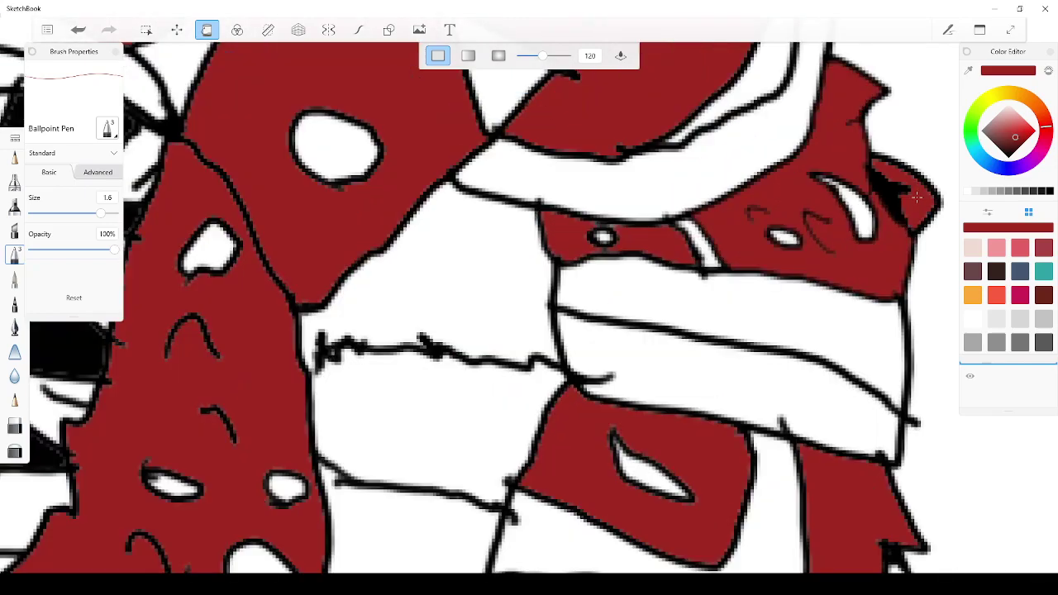
pyautogui.scroll(4, 780, 245)
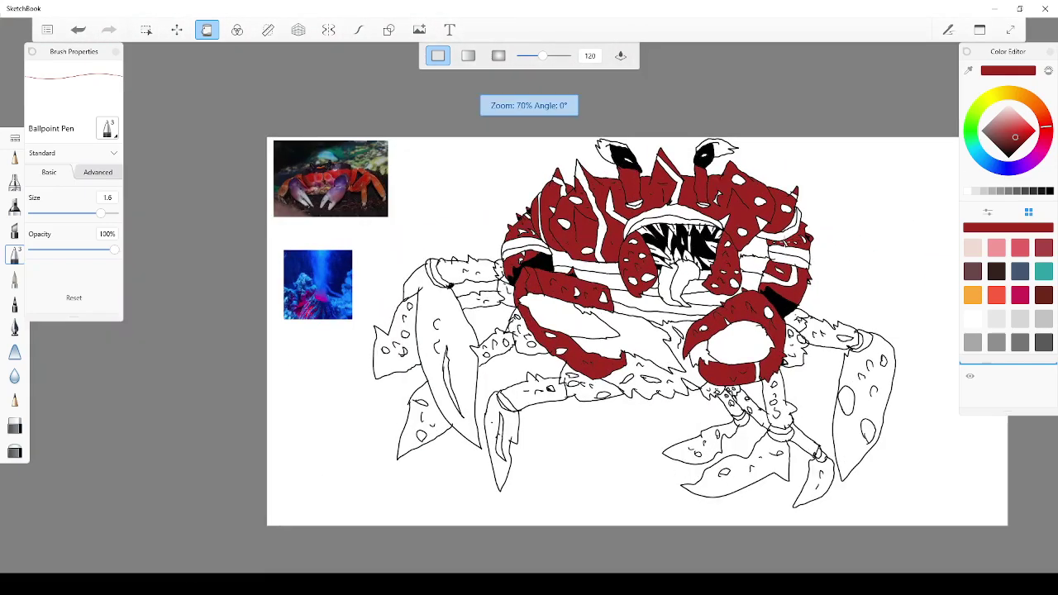
pyautogui.scroll(-4, 781, 245)
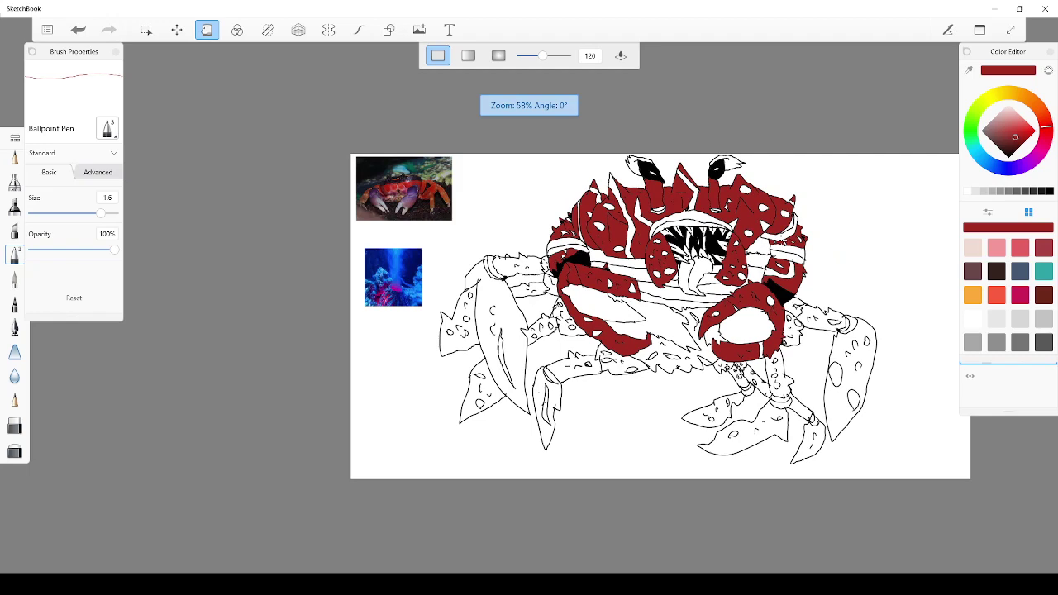
pyautogui.scroll(-1, 780, 239)
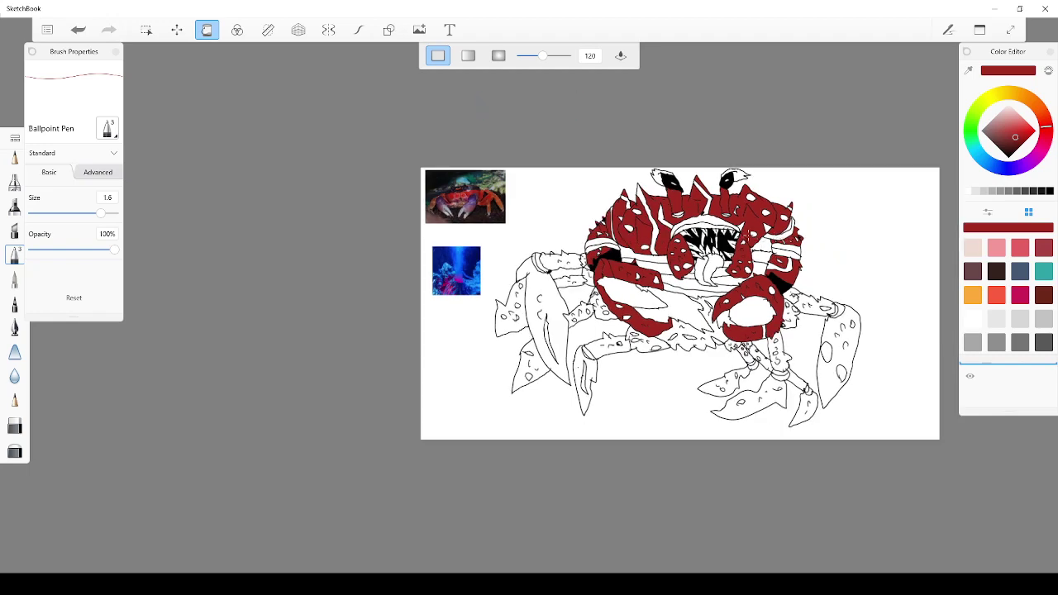
pyautogui.scroll(2, 743, 240)
pyautogui.scroll(-1, 742, 242)
pyautogui.scroll(-2, 760, 259)
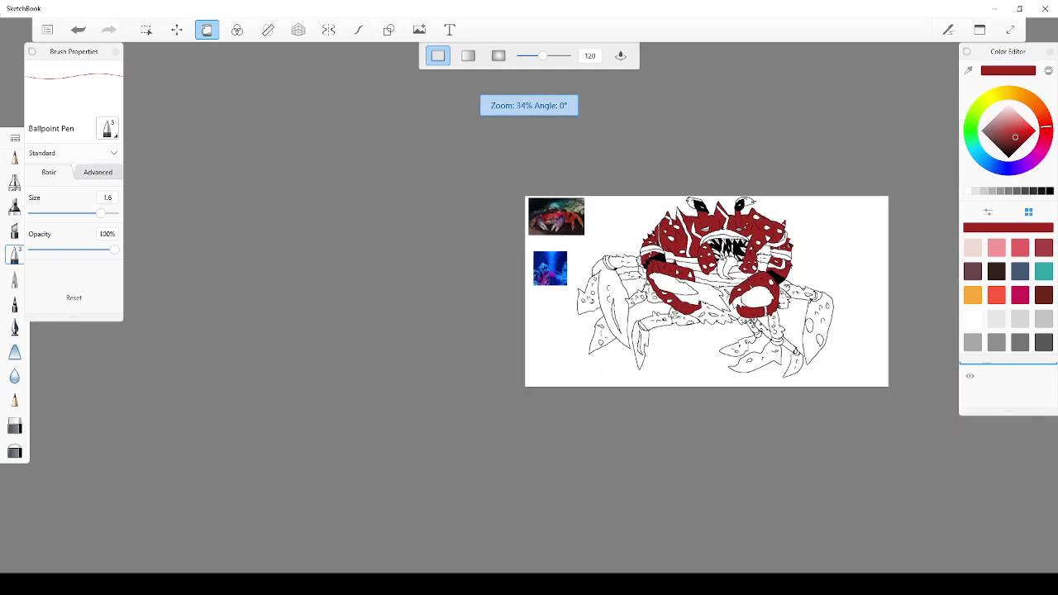
pyautogui.scroll(8, 760, 261)
pyautogui.scroll(-7, 761, 264)
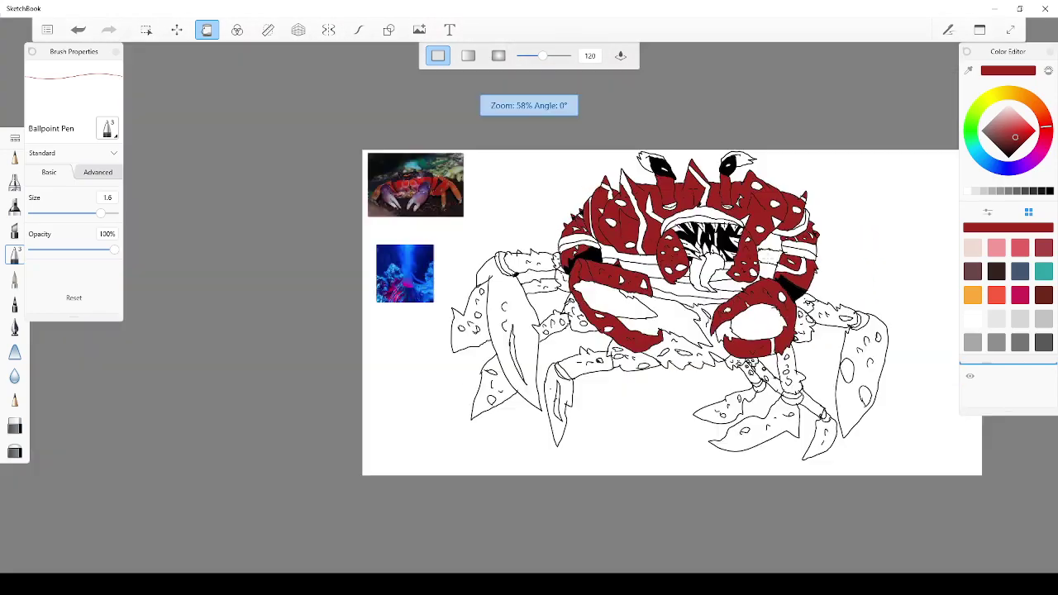
# Try filling the upper left leg segment and its spiky base beside the shoulder with dark red
pyautogui.scroll(5, 756, 261)
pyautogui.scroll(-2, 608, 290)
pyautogui.scroll(3, 449, 336)
pyautogui.scroll(4, 352, 315)
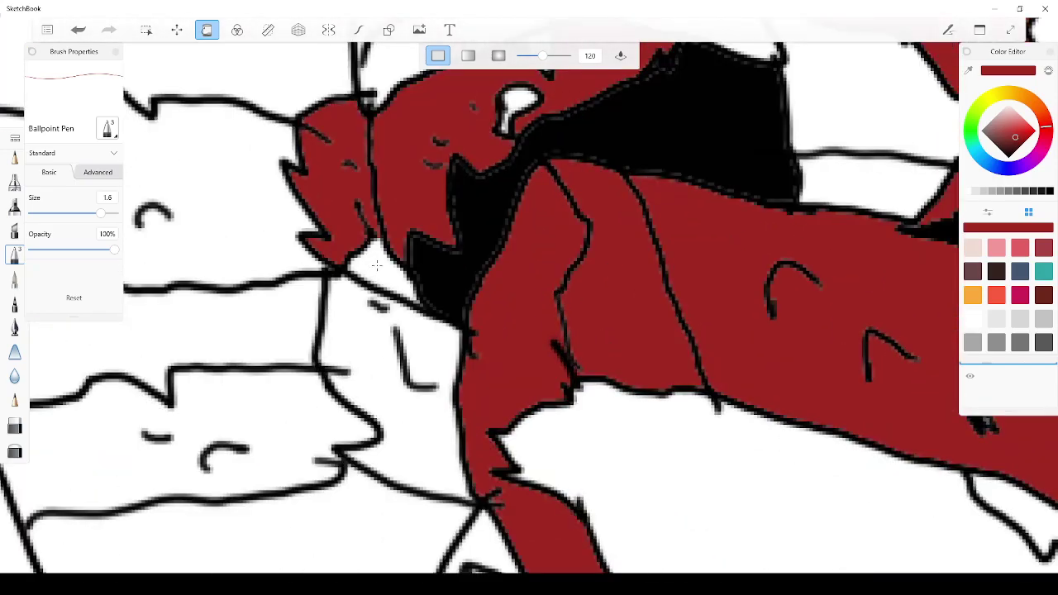
pyautogui.scroll(-2, 376, 264)
pyautogui.scroll(-7, 252, 253)
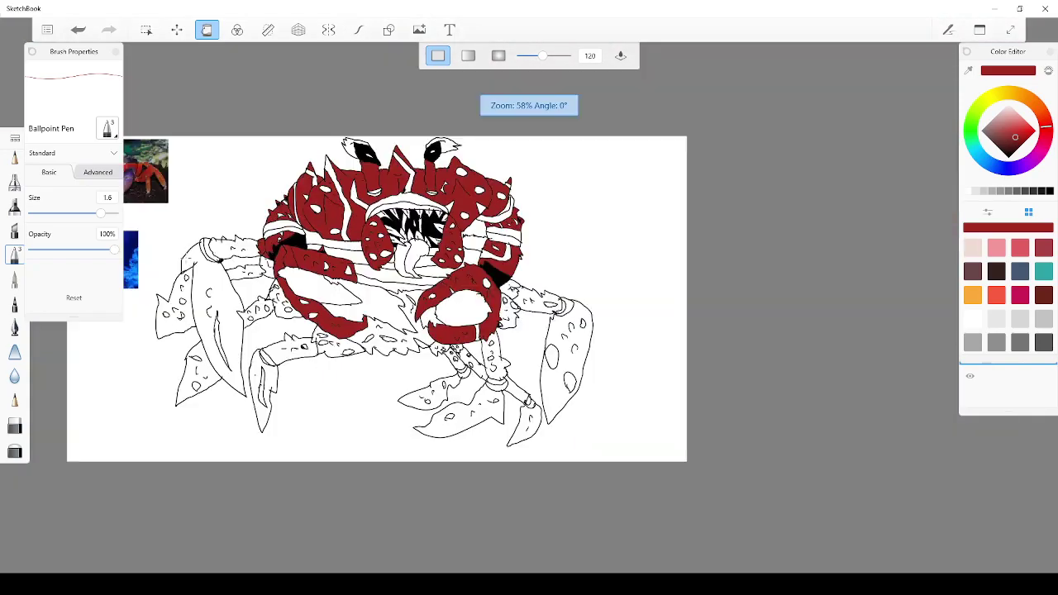
pyautogui.scroll(7, 223, 248)
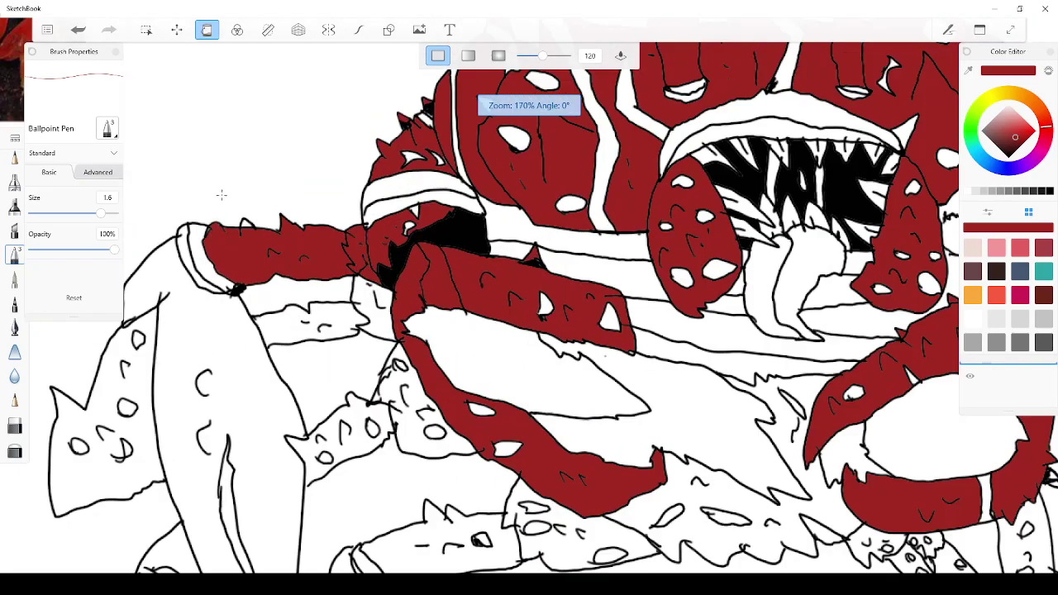
pyautogui.scroll(-8, 261, 241)
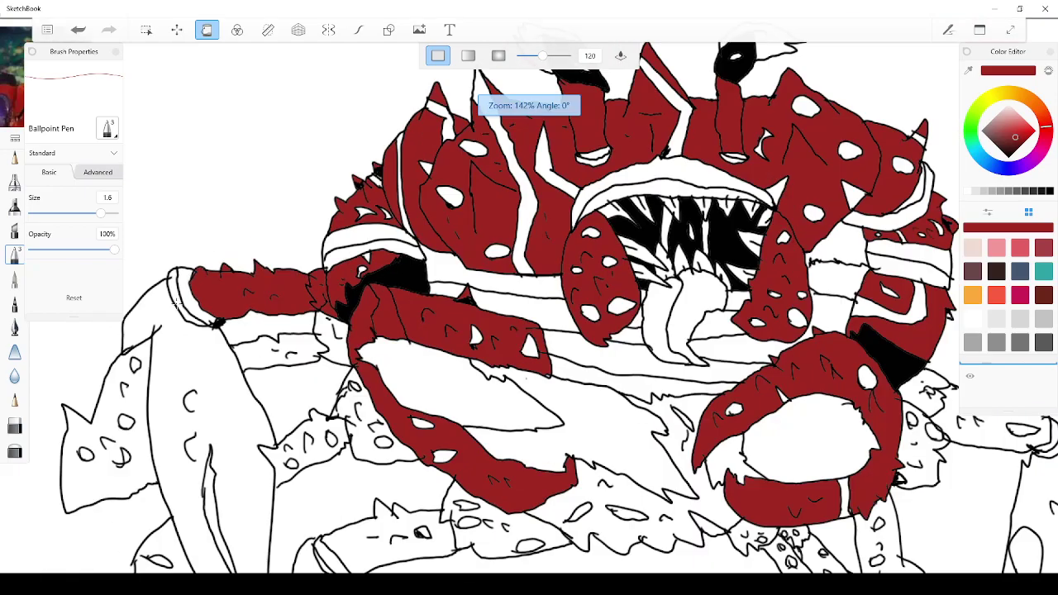
pyautogui.scroll(3, 133, 373)
pyautogui.scroll(-4, 134, 373)
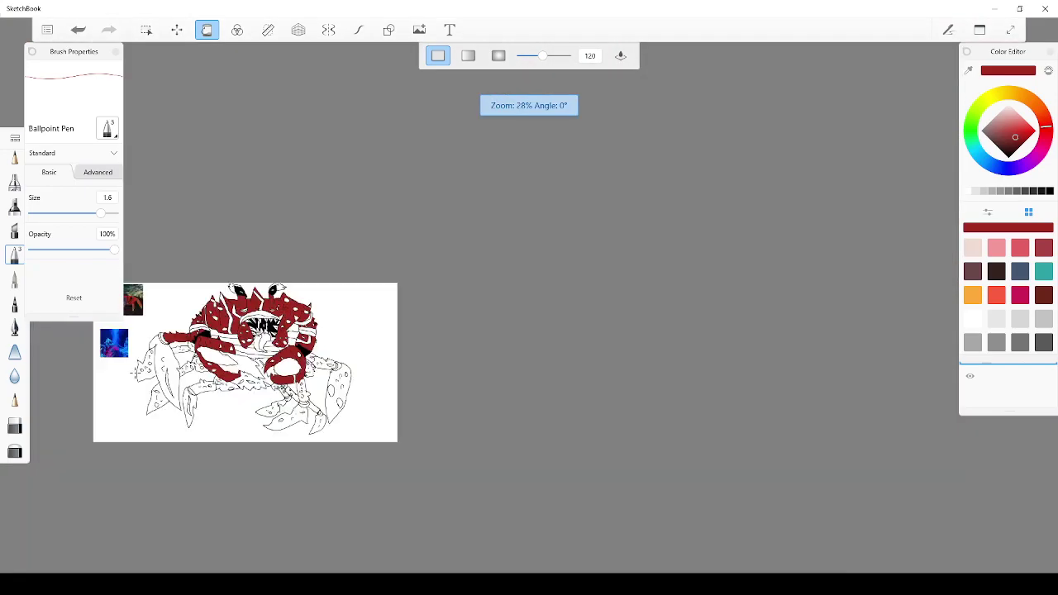
pyautogui.scroll(4, 134, 373)
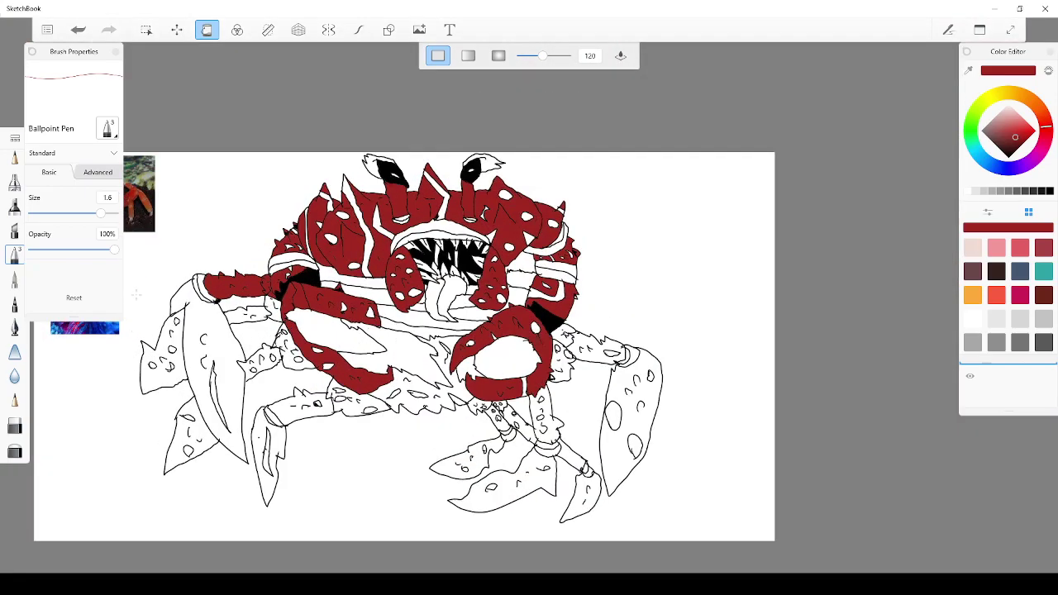
pyautogui.scroll(-3, 136, 295)
pyautogui.scroll(3, 141, 318)
pyautogui.scroll(1, 142, 319)
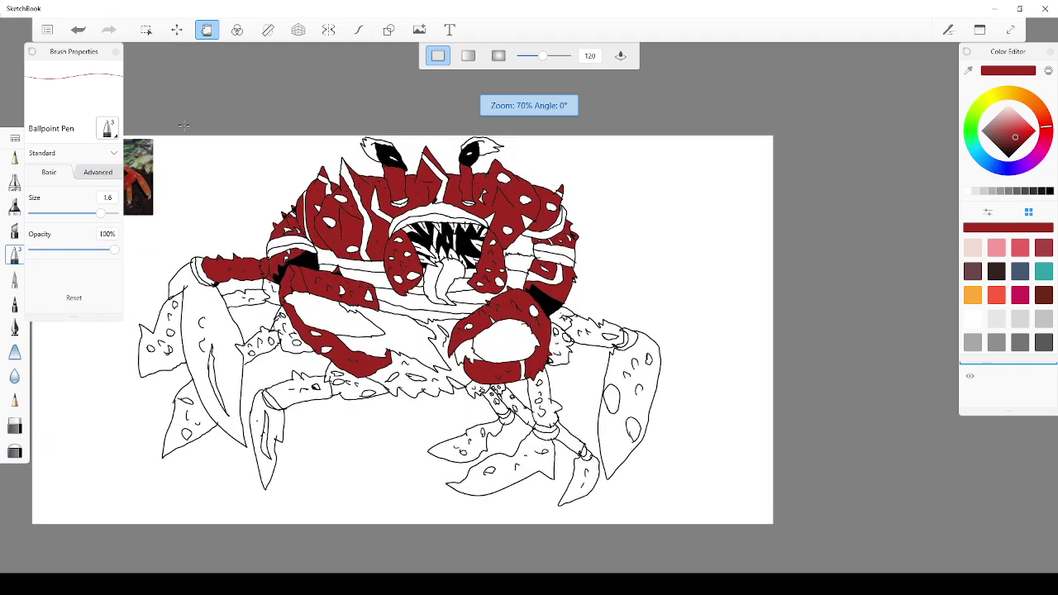
# Undo the dark red fills on the upper left leg segment and the right arm sections
pyautogui.click(78, 30)
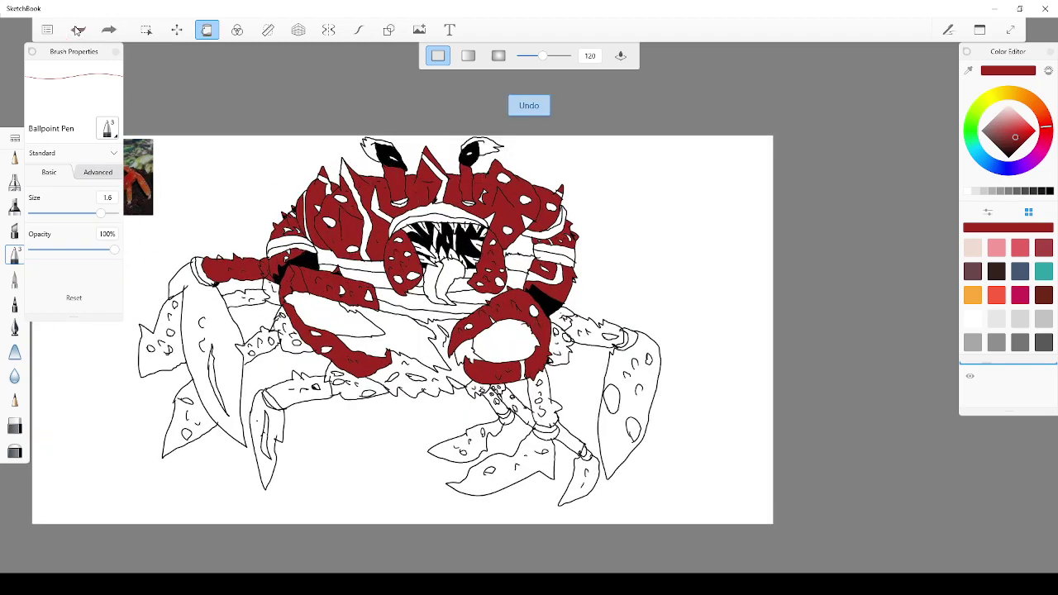
pyautogui.click(78, 30)
pyautogui.click(78, 30)
pyautogui.click(78, 29)
pyautogui.click(78, 30)
pyautogui.click(78, 30)
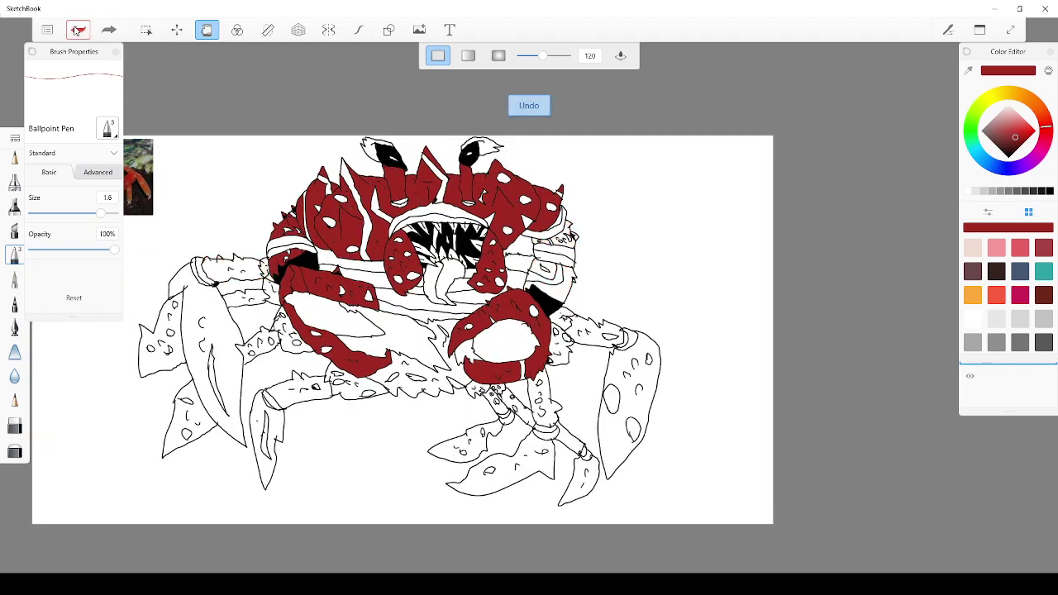
# Undo the dark red fills on both front claws, both eye stalks and the far right shell section, and leave the fill tool
pyautogui.click(77, 30)
pyautogui.click(77, 29)
pyautogui.click(77, 30)
pyautogui.click(77, 29)
pyautogui.click(78, 29)
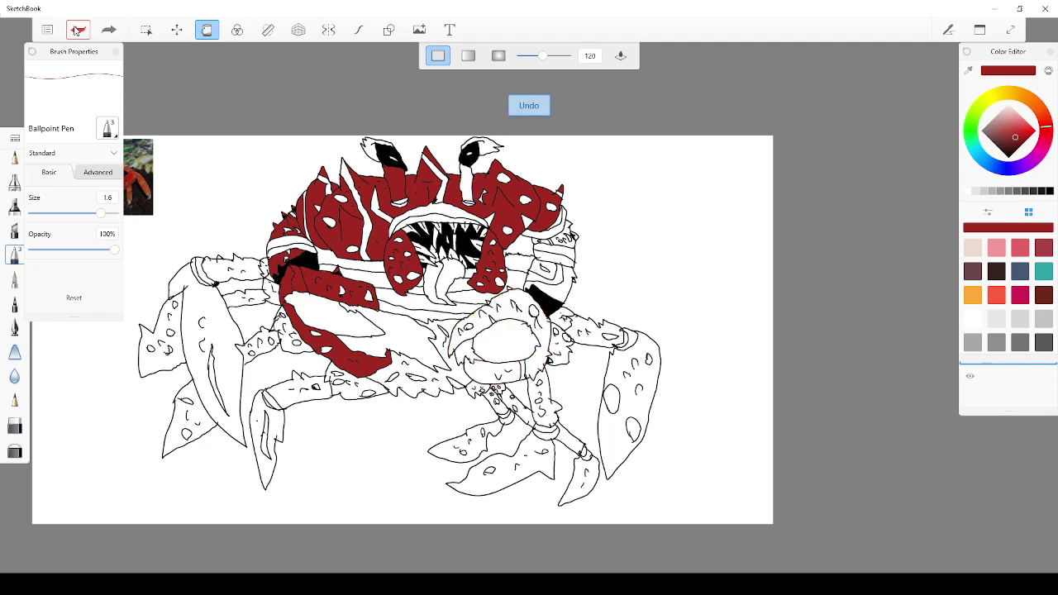
pyautogui.click(78, 30)
pyautogui.click(77, 30)
pyautogui.click(78, 29)
pyautogui.click(78, 29)
pyautogui.click(77, 30)
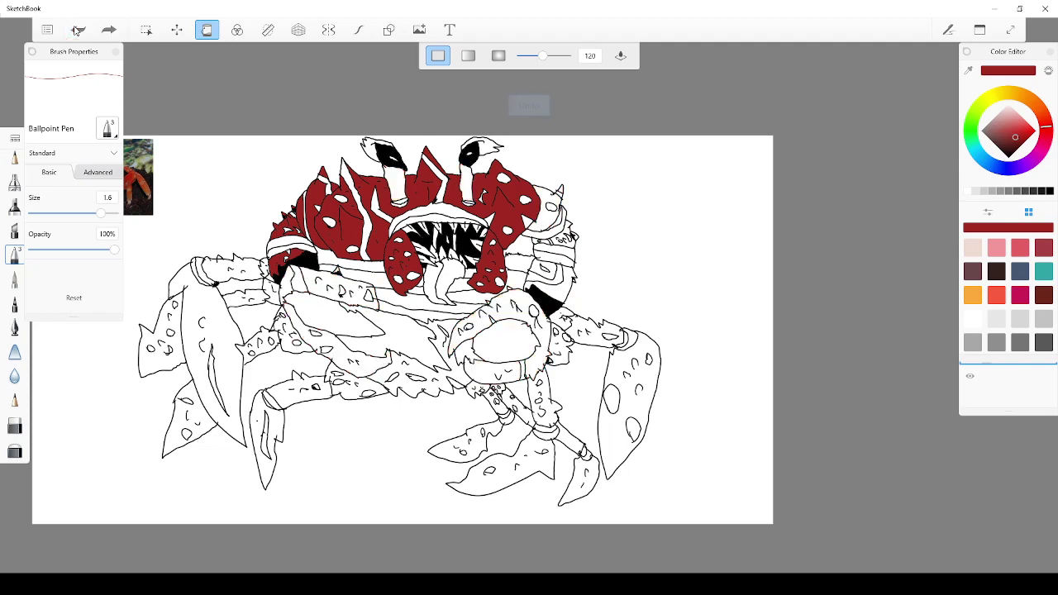
pyautogui.scroll(3, 376, 250)
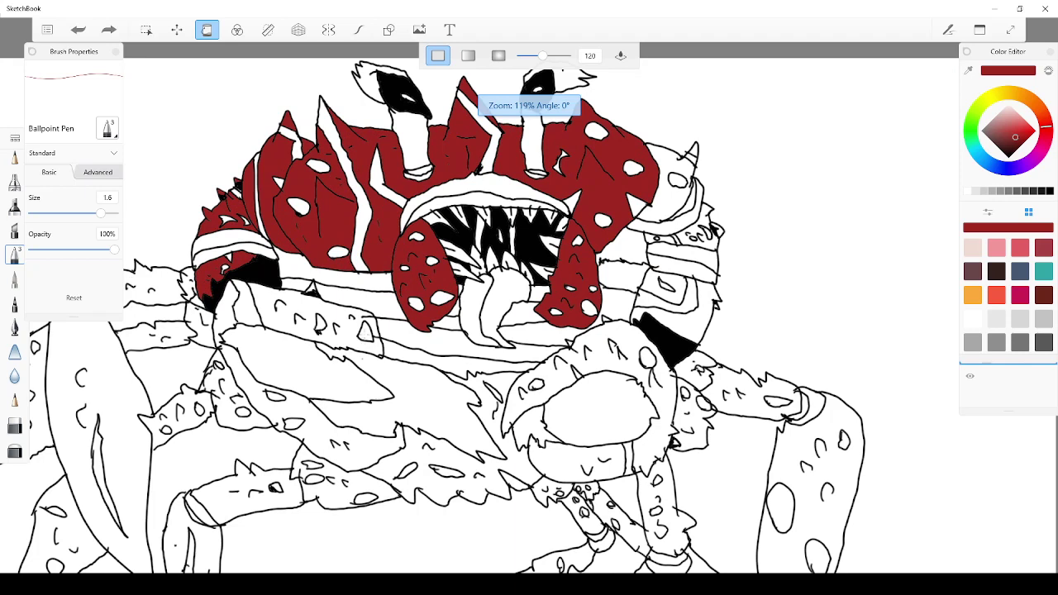
pyautogui.click(207, 33)
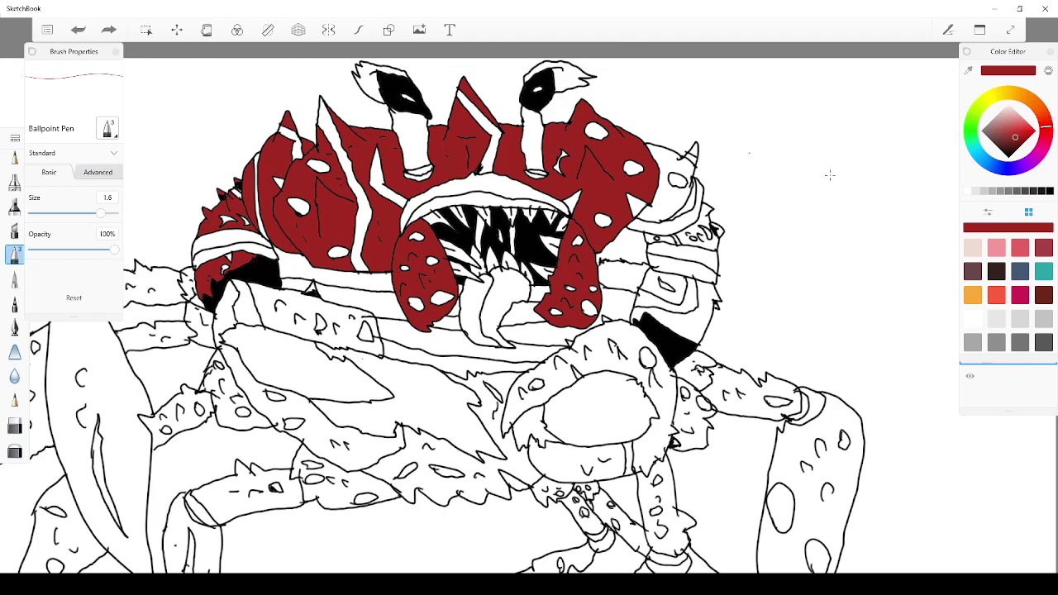
# Touch up the line art at the left front arm's upper joint with a short black pen stroke, and sample the shell's dark red
pyautogui.click(1009, 159)
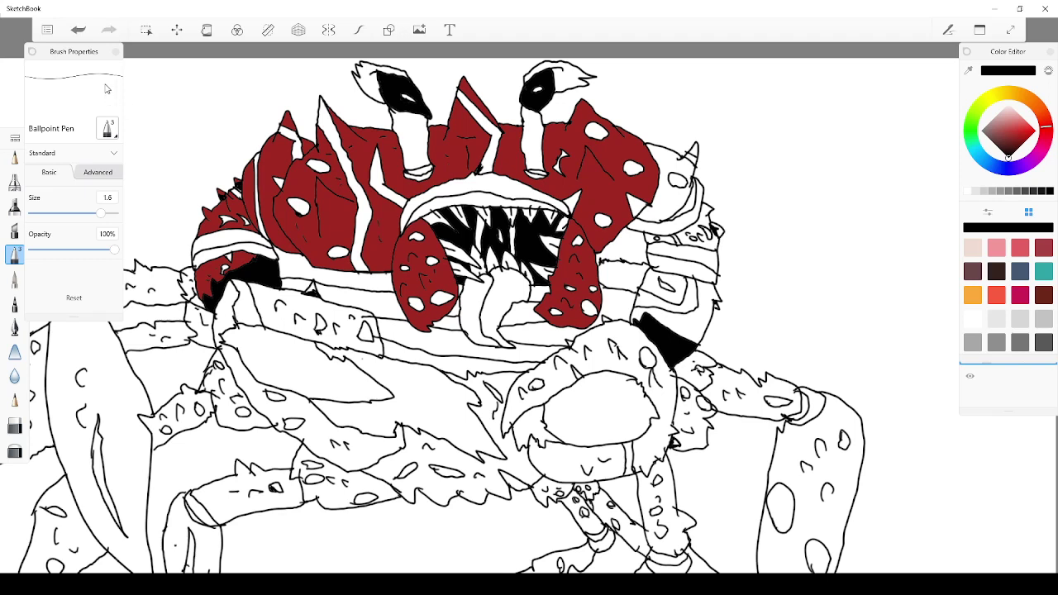
pyautogui.click(81, 33)
pyautogui.moveTo(235, 322); pyautogui.dragTo(234, 318)
pyautogui.click(78, 31)
pyautogui.click(969, 71)
pyautogui.moveTo(483, 100); pyautogui.dragTo(432, 94)
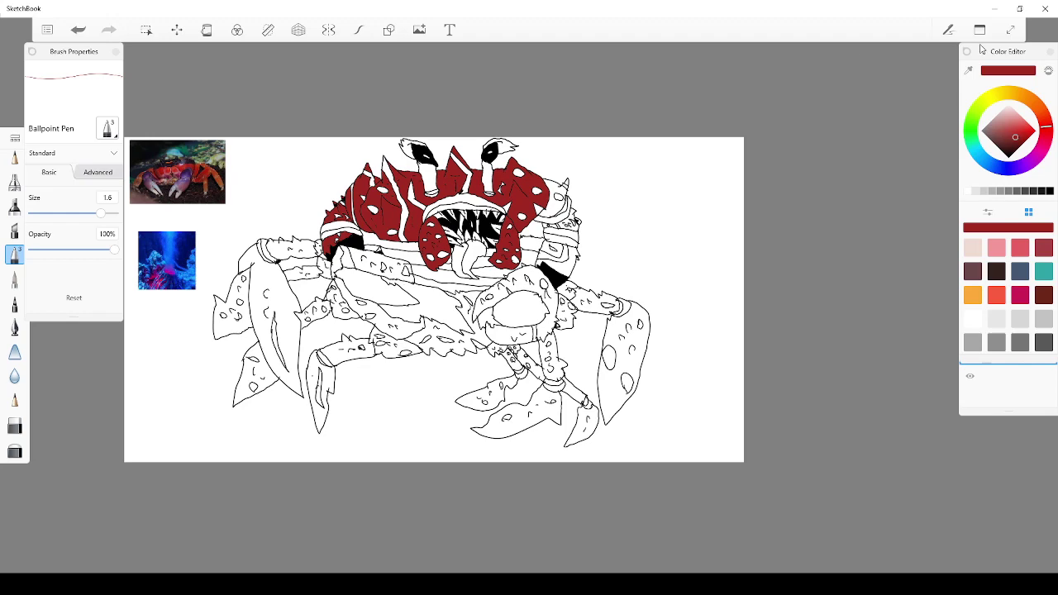
# Fill both eye stalks and the spiky flaps around the eyes with a dark grey, undoing the stray fill over the black line art
pyautogui.click(1009, 155)
pyautogui.click(998, 139)
pyautogui.moveTo(997, 140); pyautogui.dragTo(998, 147)
pyautogui.scroll(5, 513, 159)
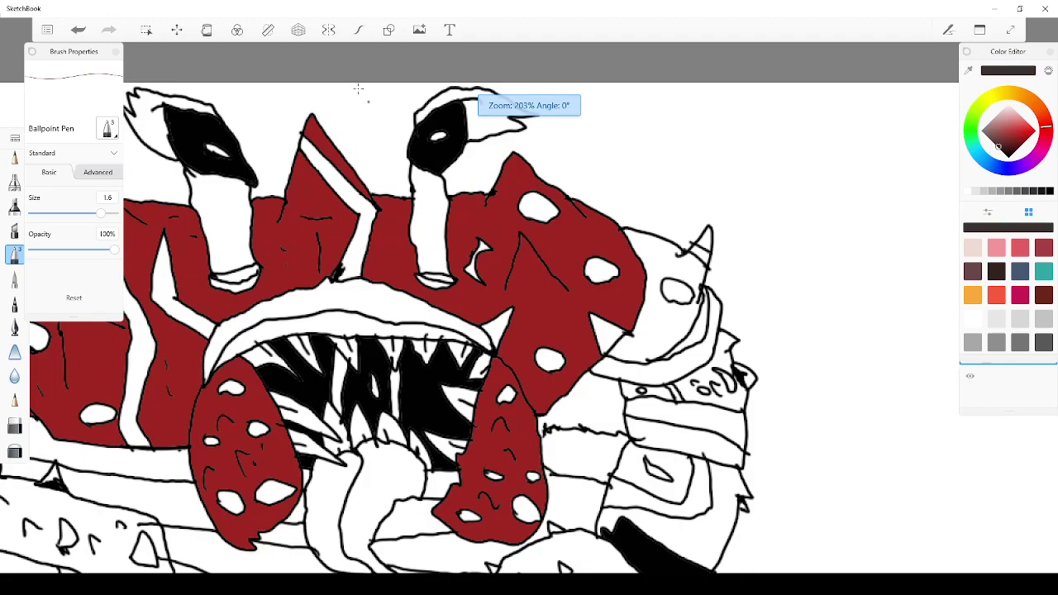
pyautogui.click(208, 30)
pyautogui.click(222, 224)
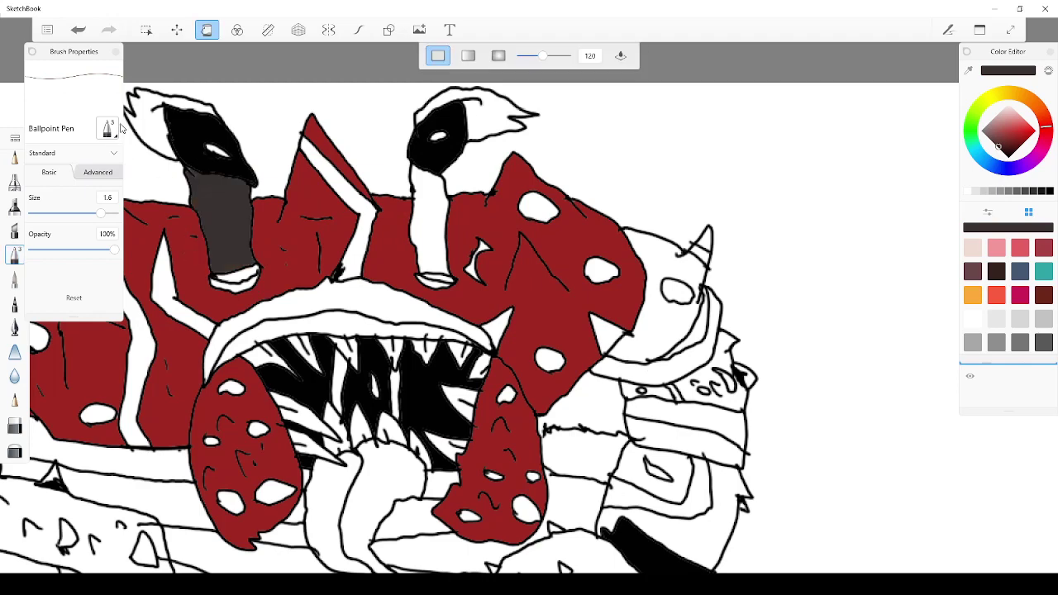
pyautogui.click(152, 126)
pyautogui.click(229, 274)
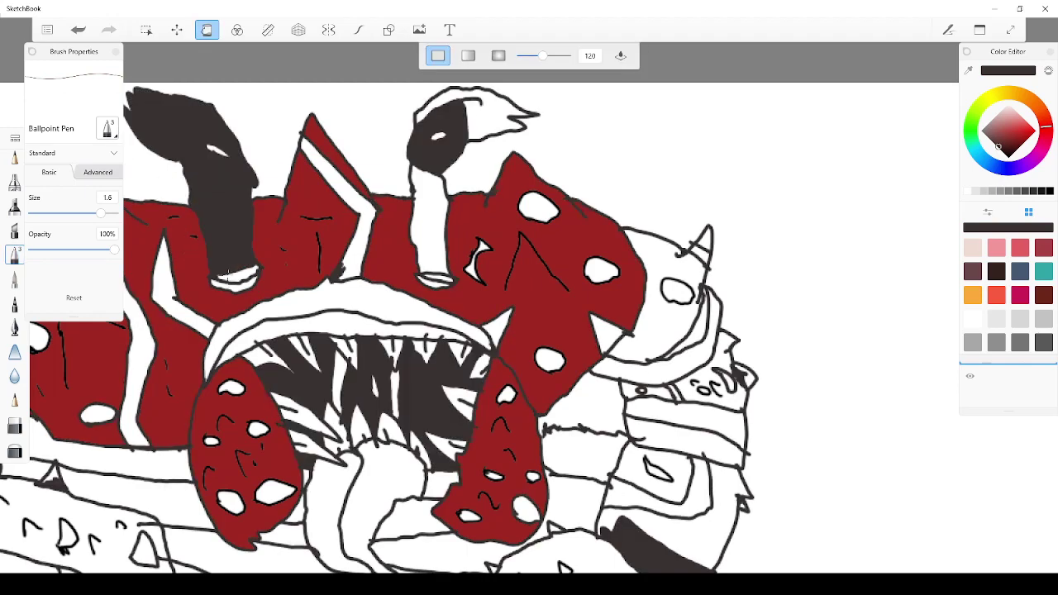
pyautogui.click(76, 30)
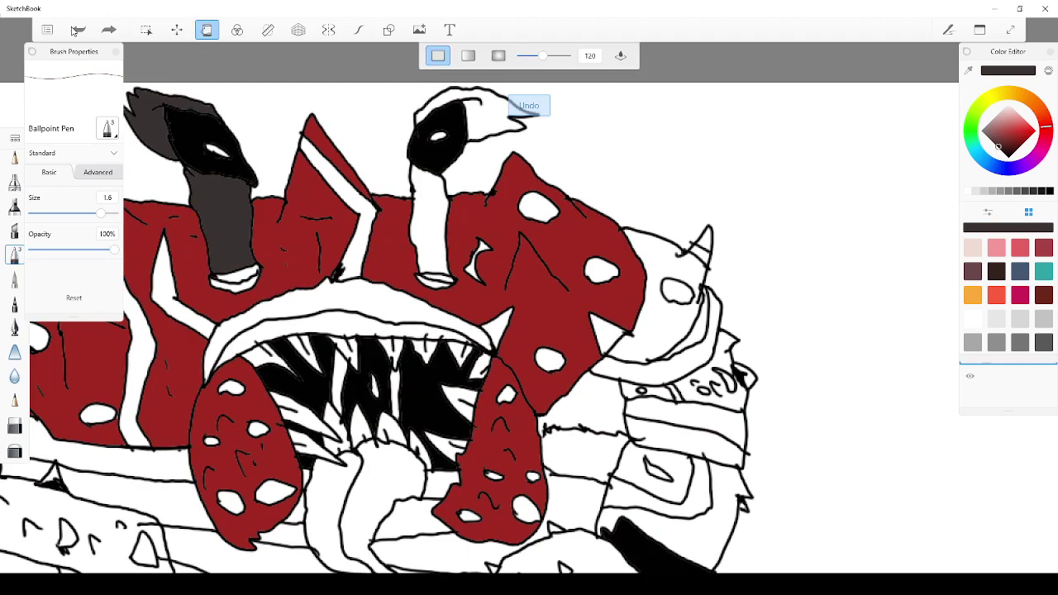
pyautogui.click(422, 203)
pyautogui.click(493, 124)
# Examine the dark grey eye stalks on the whole crab alongside the two reference photos
pyautogui.scroll(-5, 346, 213)
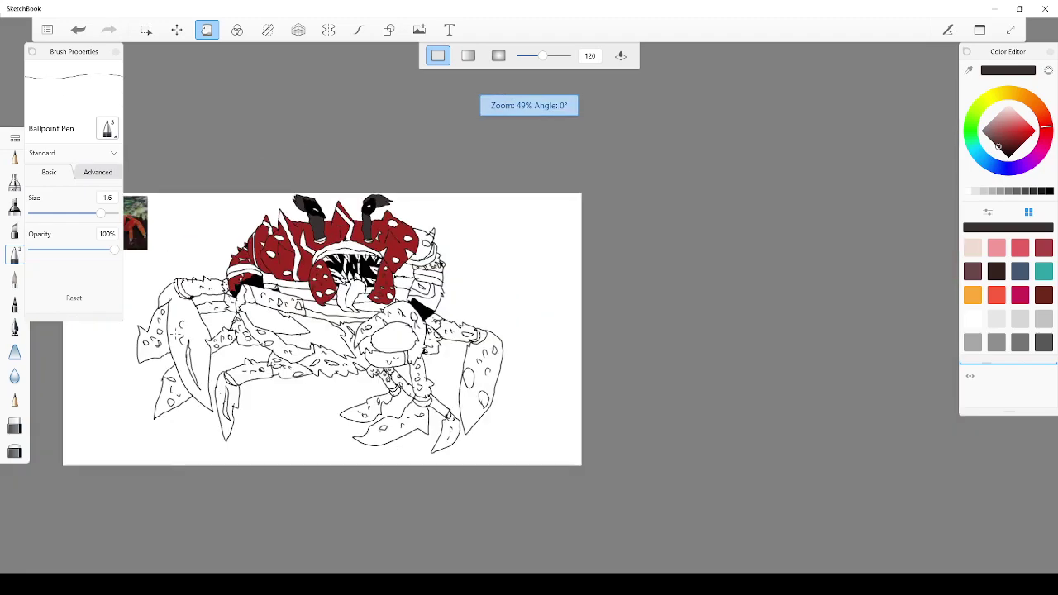
pyautogui.scroll(3, 174, 333)
pyautogui.scroll(-10, 174, 333)
pyautogui.scroll(5, 173, 170)
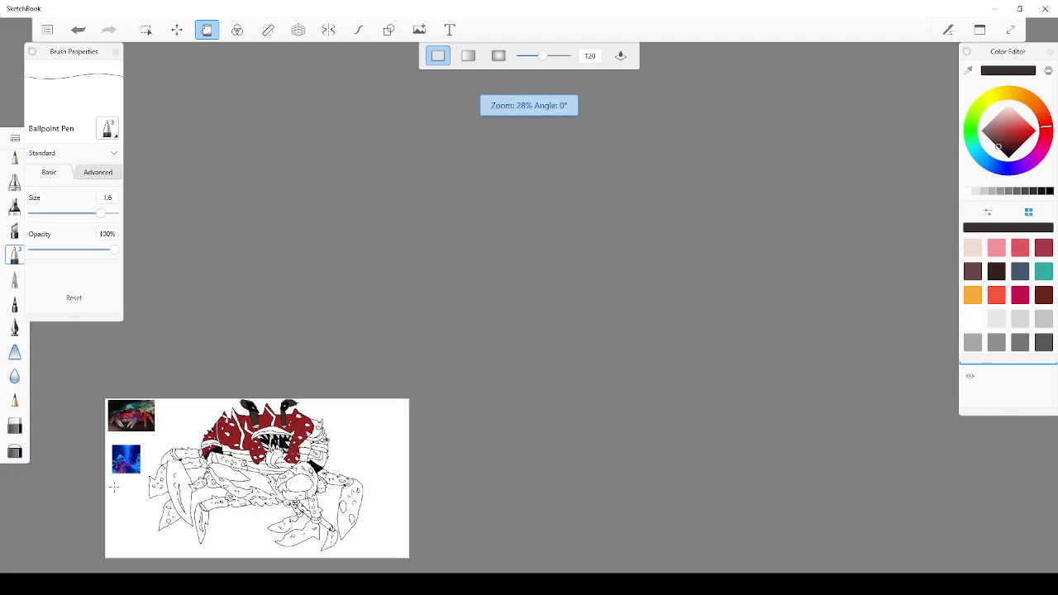
pyautogui.scroll(3, 103, 430)
pyautogui.scroll(-3, 114, 428)
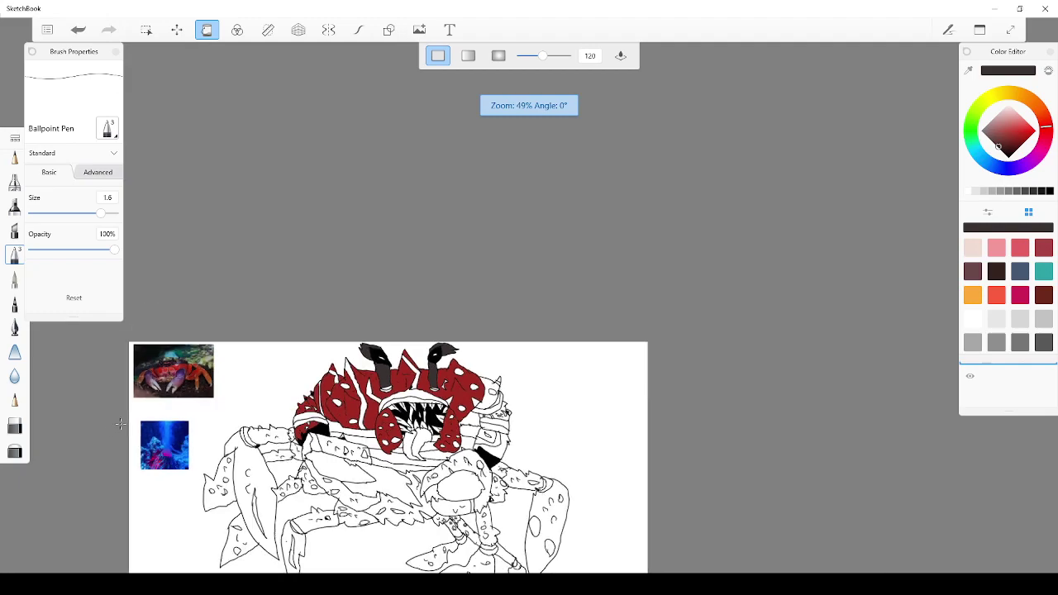
pyautogui.scroll(5, 319, 443)
pyautogui.scroll(2, 319, 443)
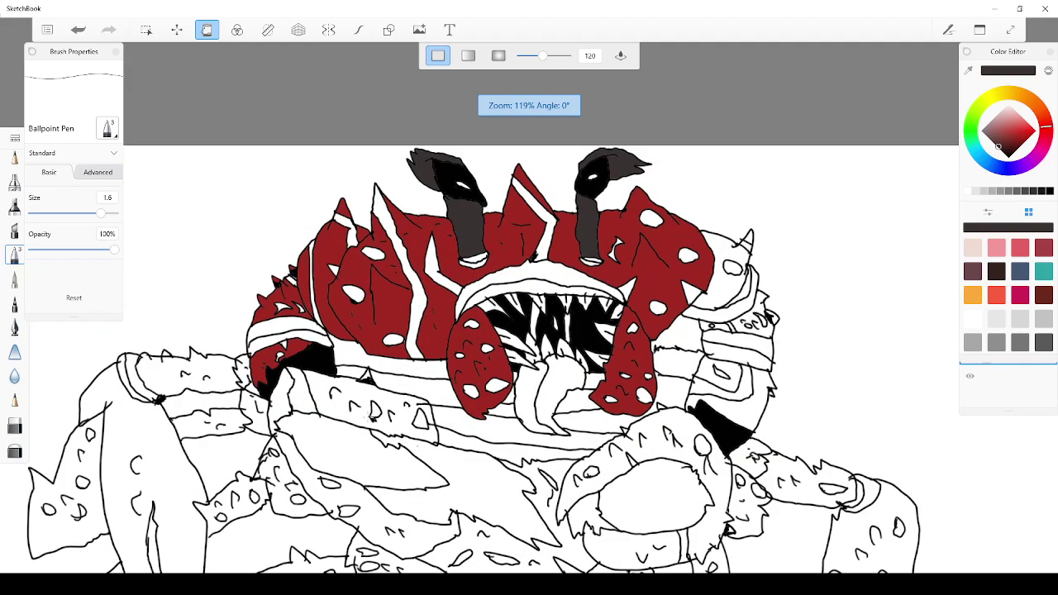
pyautogui.scroll(-5, 320, 443)
pyautogui.scroll(3, 610, 367)
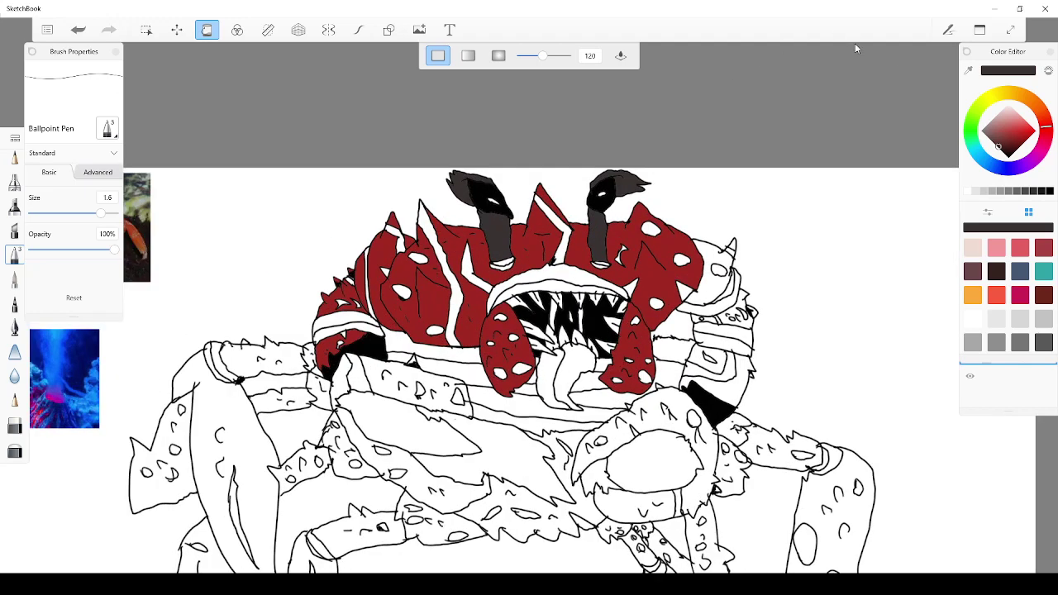
# Sample the shell's dark red and fill the shell's far right spotted section with it
pyautogui.click(969, 71)
pyautogui.moveTo(542, 290); pyautogui.dragTo(406, 309)
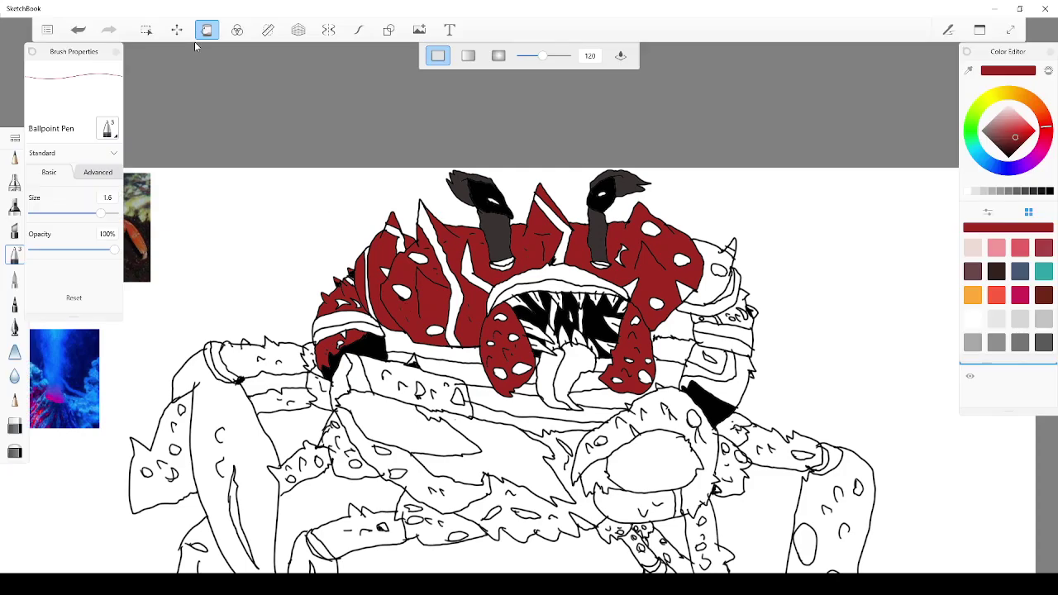
pyautogui.click(712, 253)
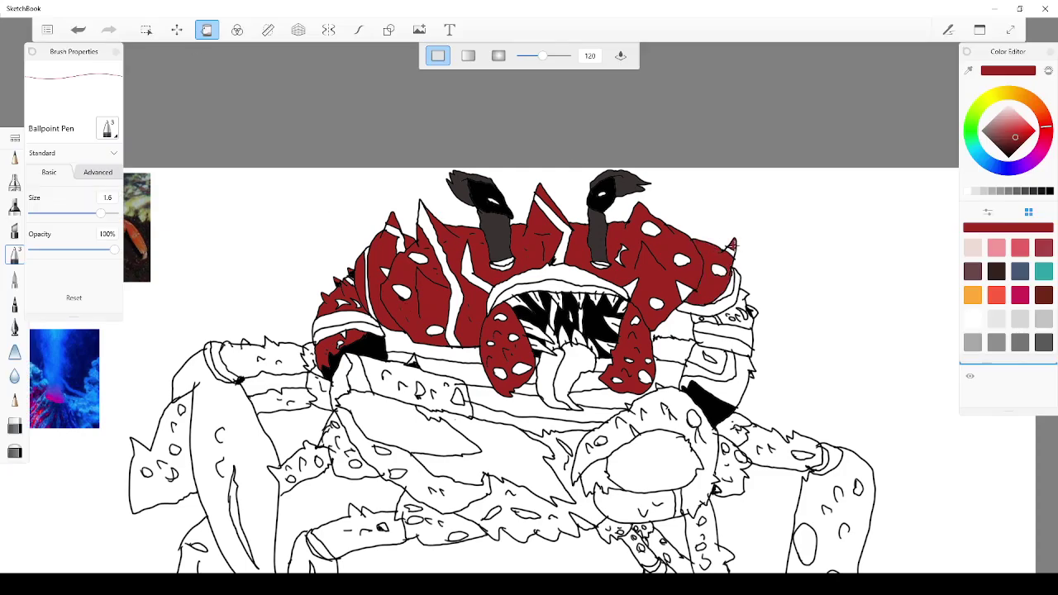
# Fill the spiky, spotted band below the shell's far right section with dark red, including its small inner part
pyautogui.scroll(-3, 668, 307)
pyautogui.scroll(5, 710, 345)
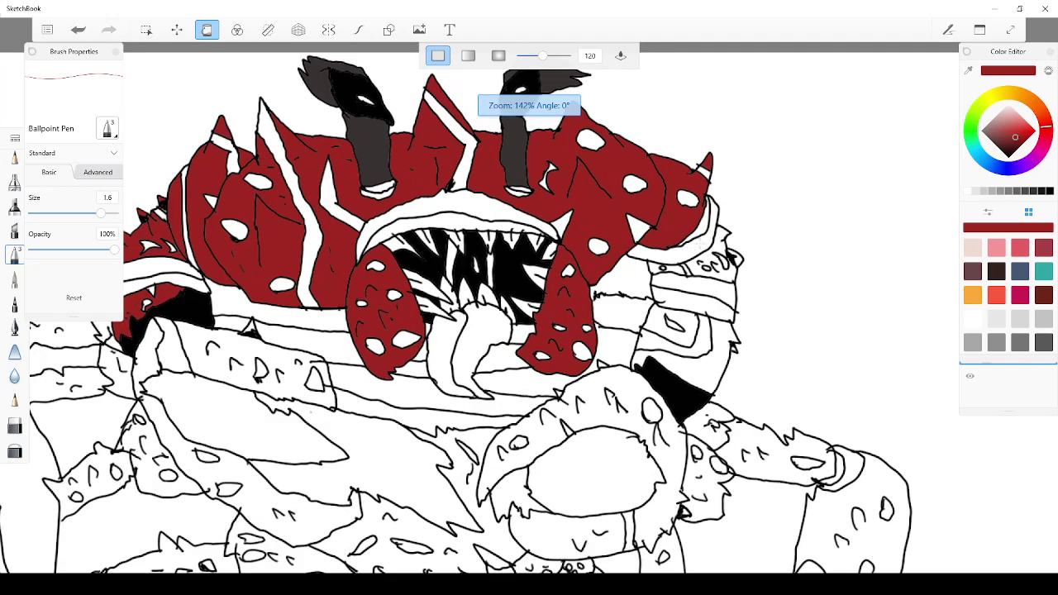
pyautogui.click(709, 265)
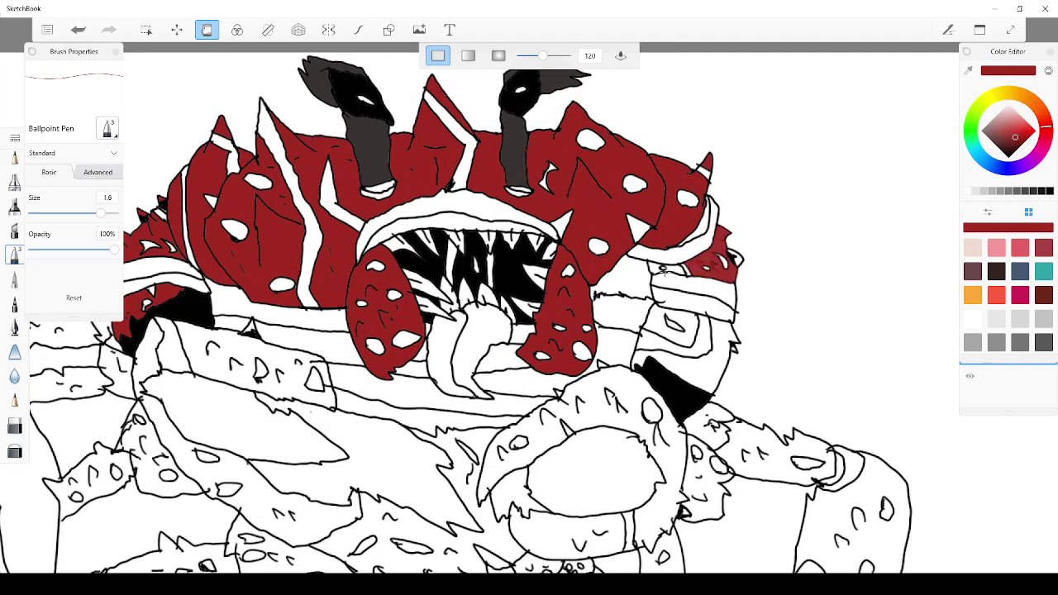
pyautogui.click(710, 258)
pyautogui.click(79, 30)
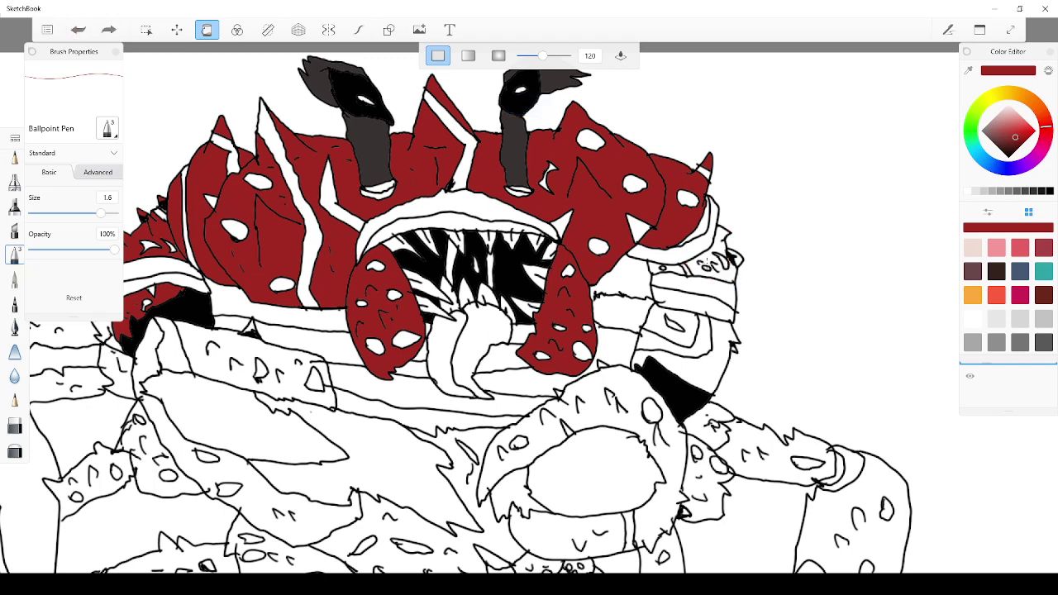
pyautogui.click(707, 262)
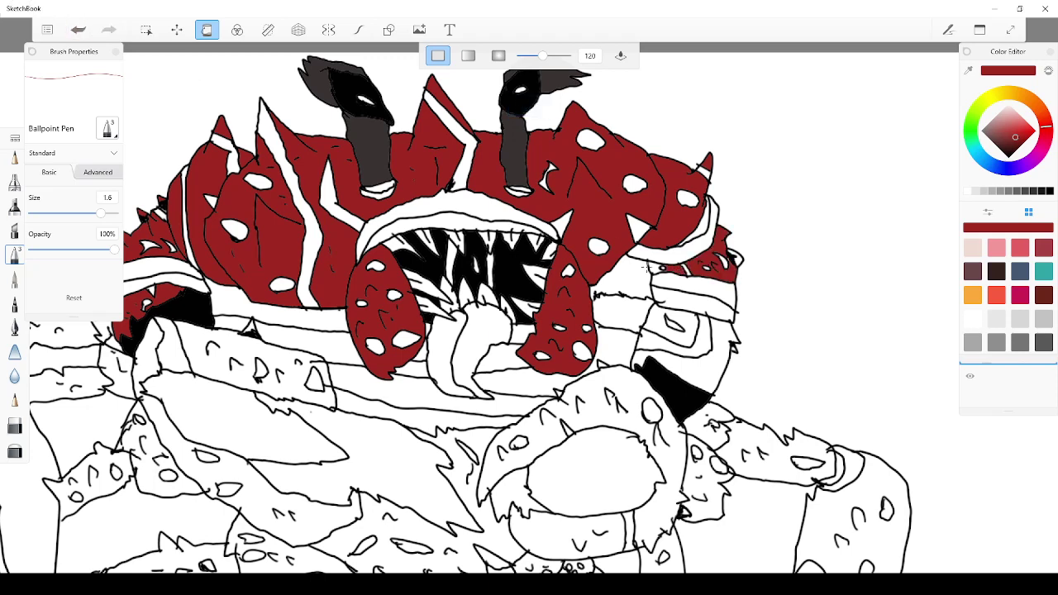
pyautogui.click(661, 269)
# Fill the inner patch and the outer area of the lower right shell section with dark red, leaving the curved stripe white
pyautogui.scroll(3, 697, 319)
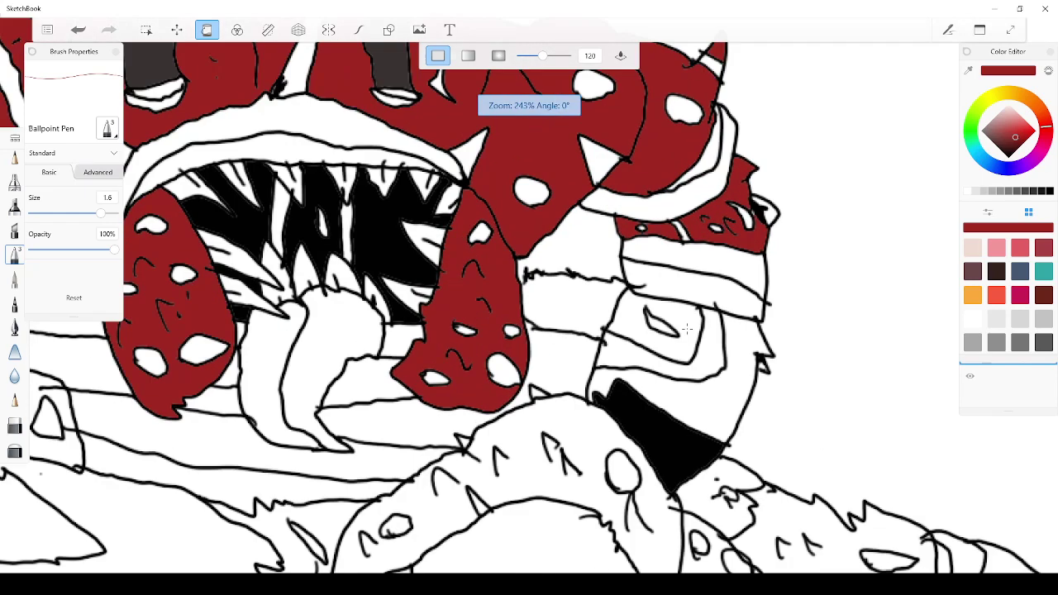
pyautogui.click(694, 323)
pyautogui.click(697, 405)
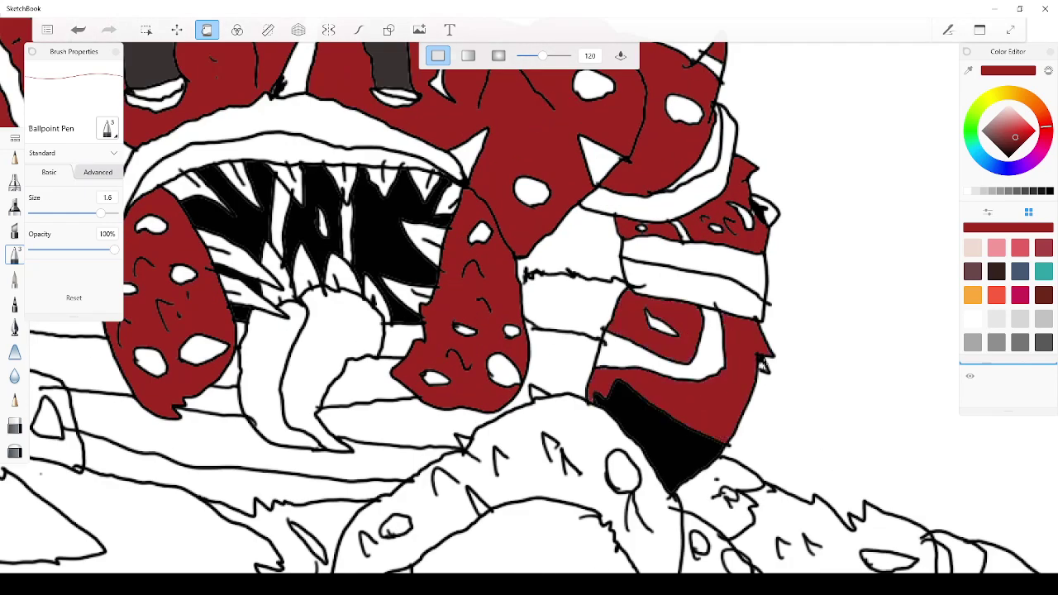
# Try dark red on the left front arm's upper segment, its long spotted forearm edge and the spotted leg segments behind it
pyautogui.scroll(-2, 759, 238)
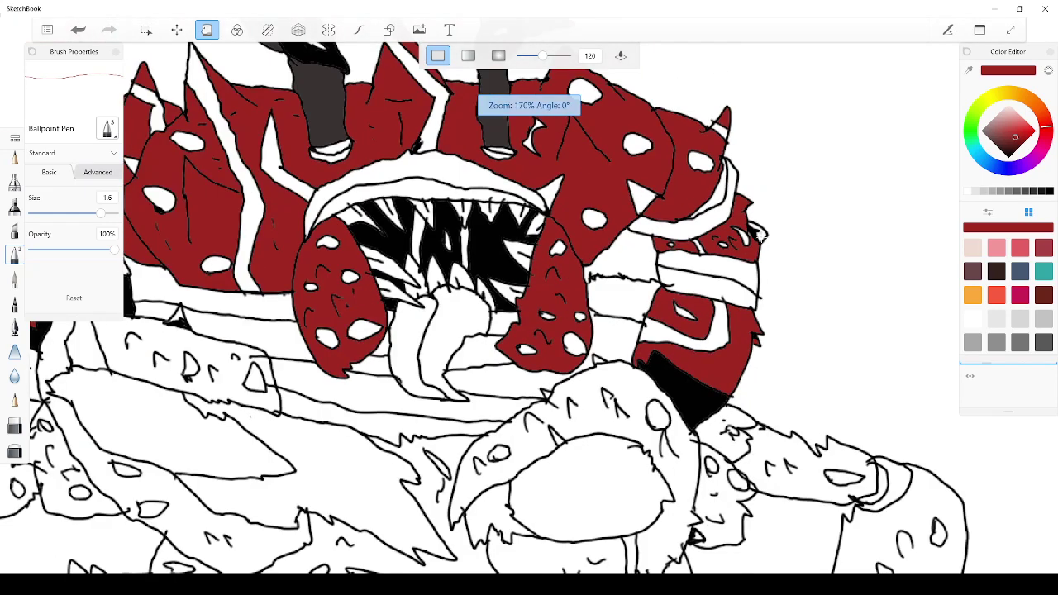
pyautogui.scroll(-5, 669, 259)
pyautogui.scroll(4, 610, 262)
pyautogui.scroll(2, 465, 261)
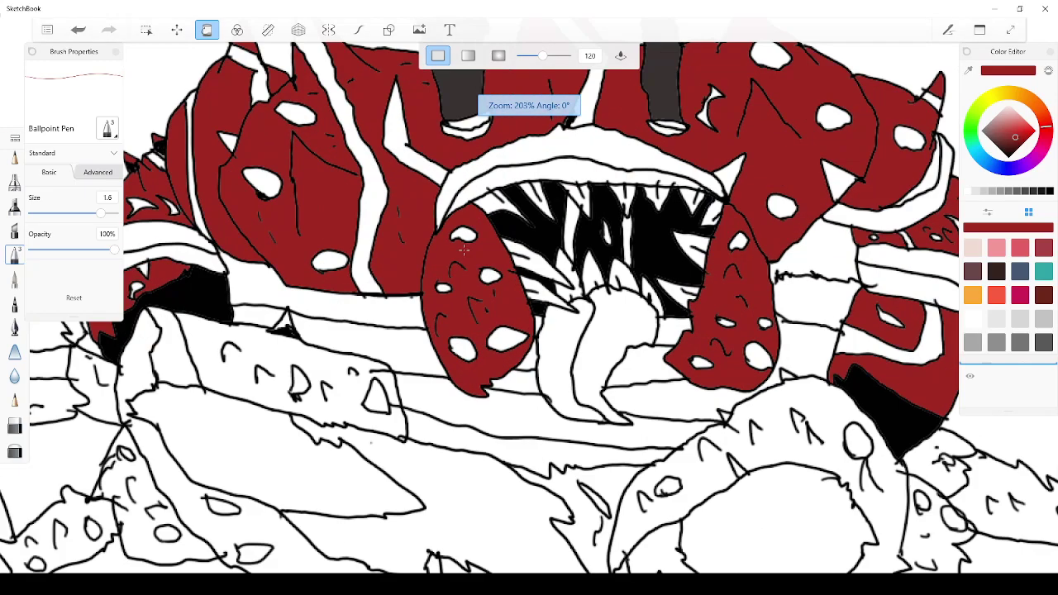
pyautogui.scroll(-5, 464, 250)
pyautogui.scroll(4, 374, 330)
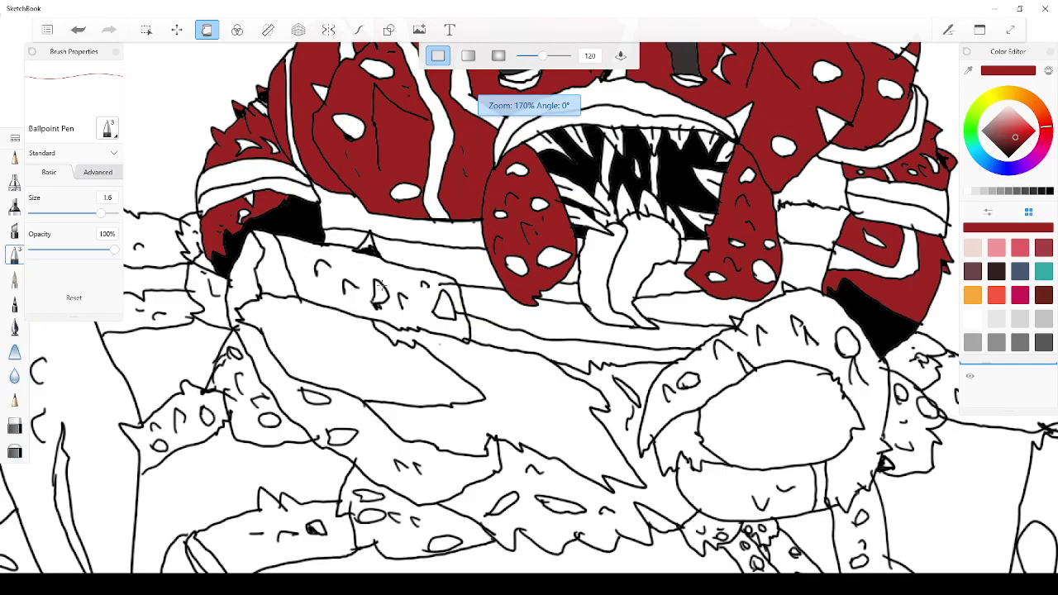
pyautogui.scroll(-3, 380, 286)
pyautogui.scroll(-1, 368, 272)
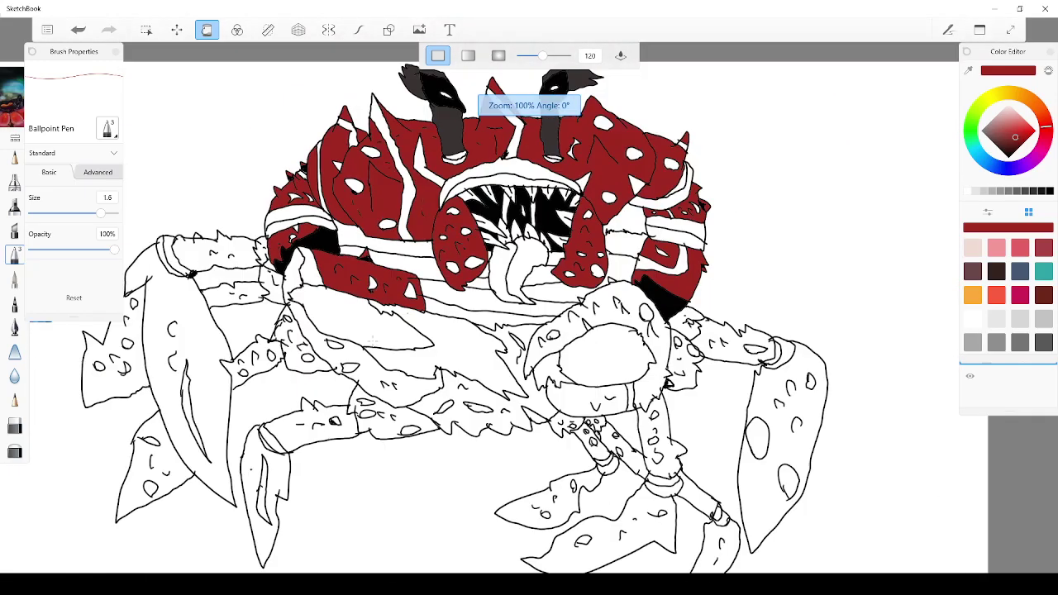
pyautogui.click(342, 350)
pyautogui.scroll(2, 335, 354)
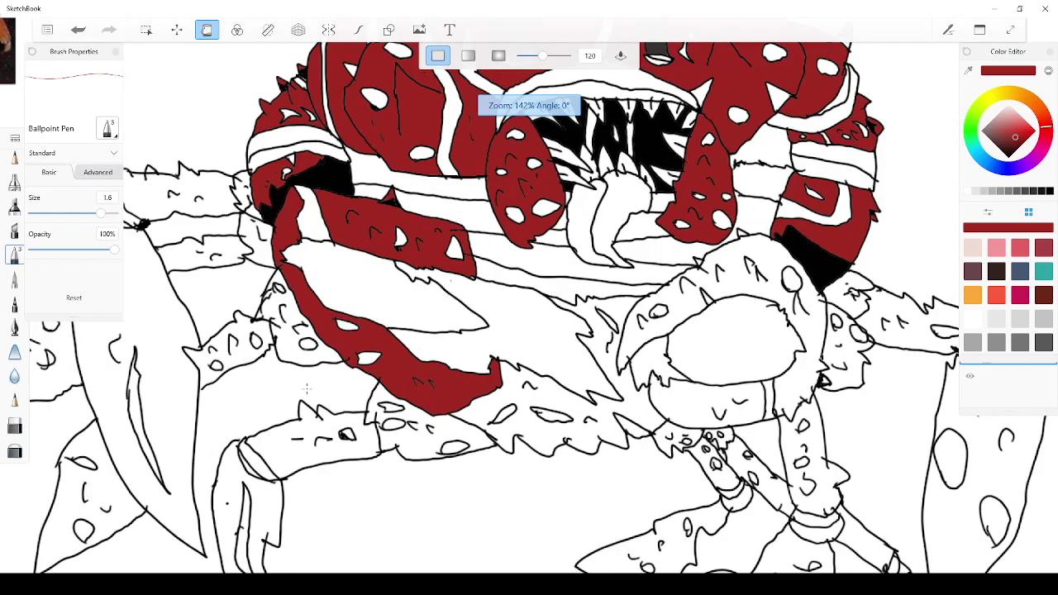
pyautogui.scroll(2, 306, 389)
pyautogui.click(284, 333)
pyautogui.scroll(-7, 285, 333)
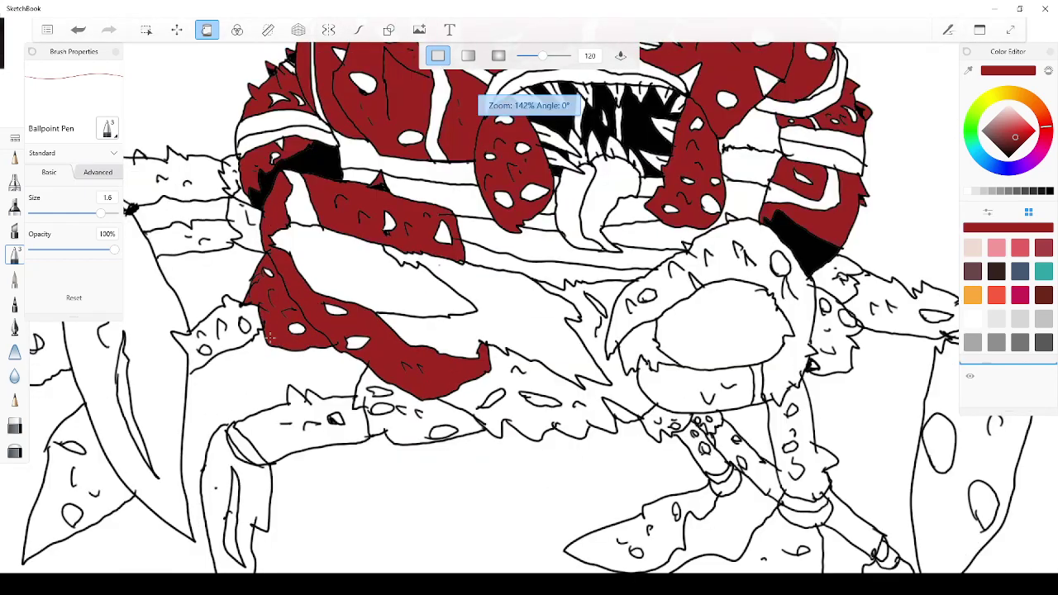
pyautogui.scroll(5, 246, 364)
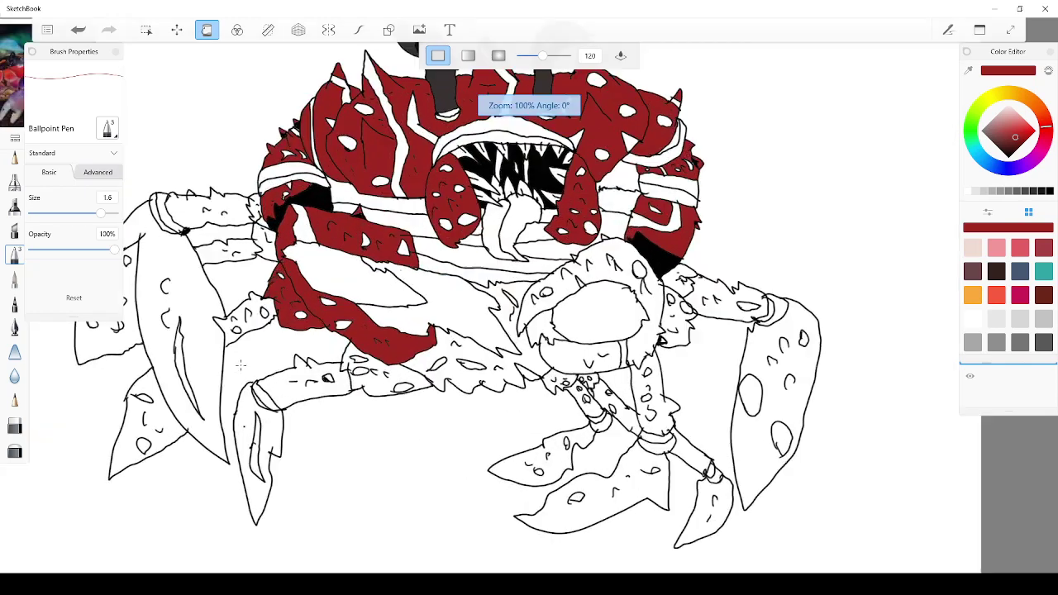
pyautogui.click(253, 316)
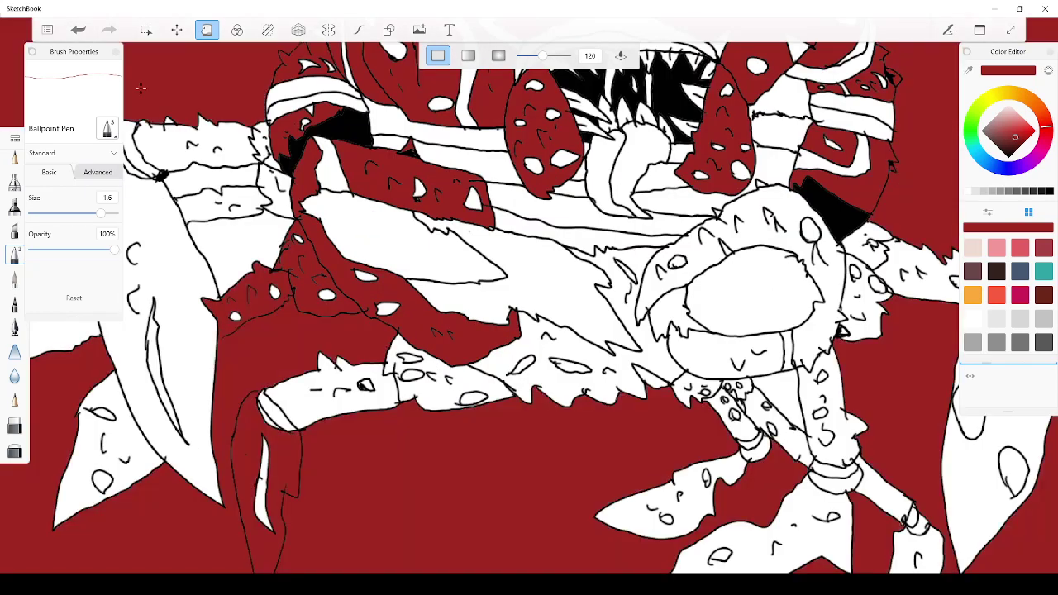
# Undo the dark red fills on the background, the left front arm and the leg behind it, and leave the fill tool
pyautogui.click(72, 30)
pyautogui.click(72, 30)
pyautogui.click(73, 30)
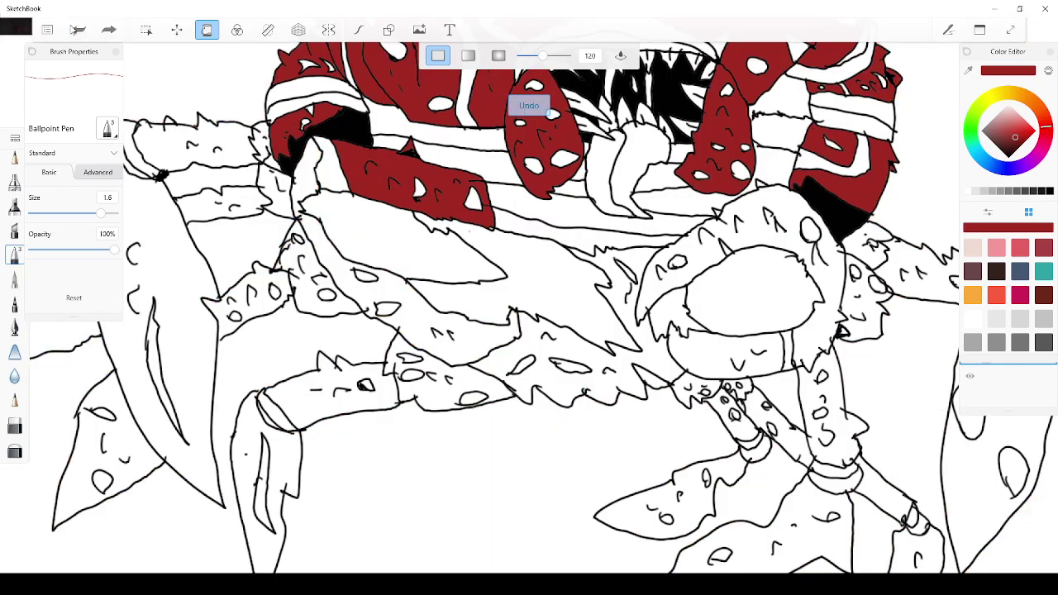
pyautogui.click(76, 30)
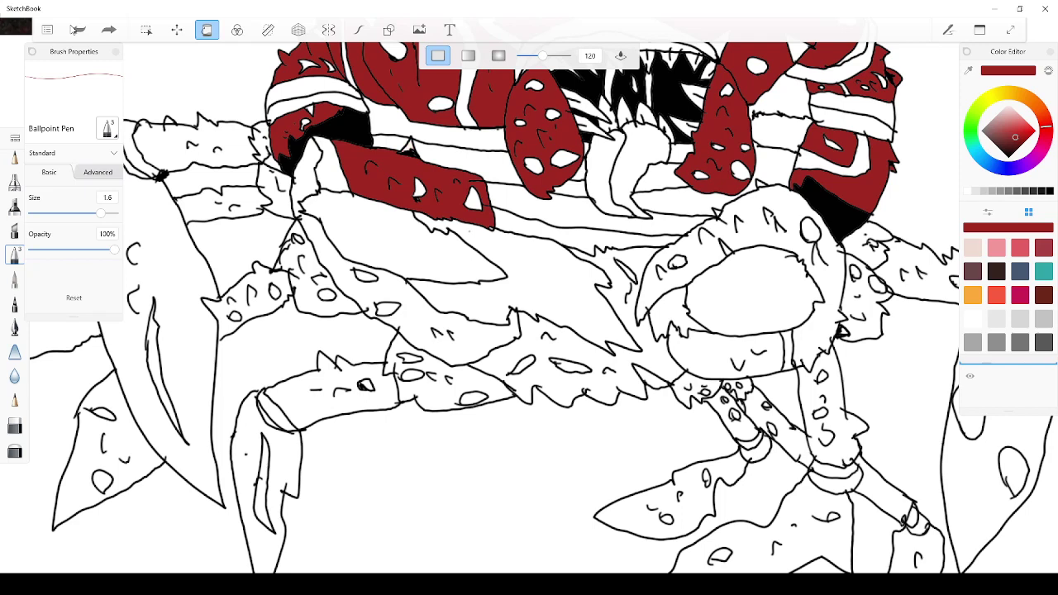
pyautogui.click(217, 30)
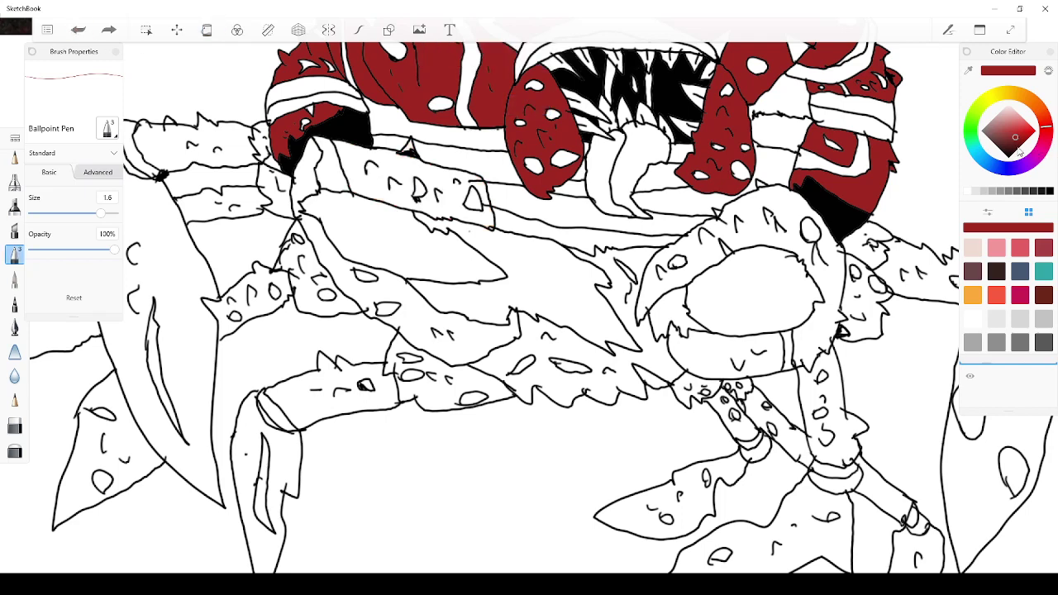
# Draw a black pen line to close the open outline of the spotted left leg segment beside the large claw
pyautogui.moveTo(1020, 152); pyautogui.dragTo(1008, 187)
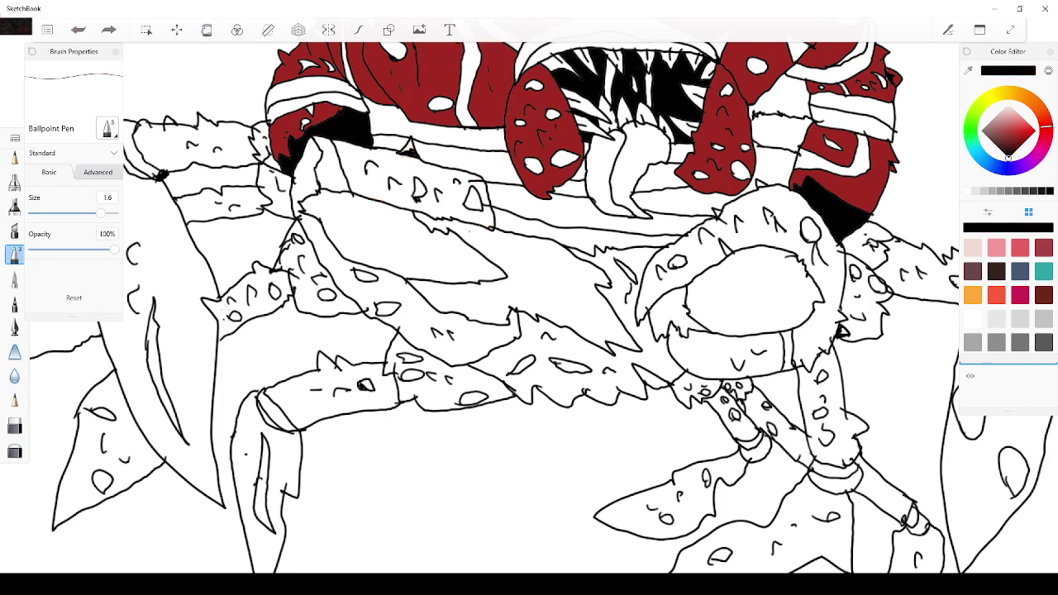
pyautogui.moveTo(217, 303); pyautogui.dragTo(213, 354)
pyautogui.click(80, 29)
# Sample the eye stalk's dark grey and fill the left front arm's upper spotted segment with it
pyautogui.scroll(-5, 322, 218)
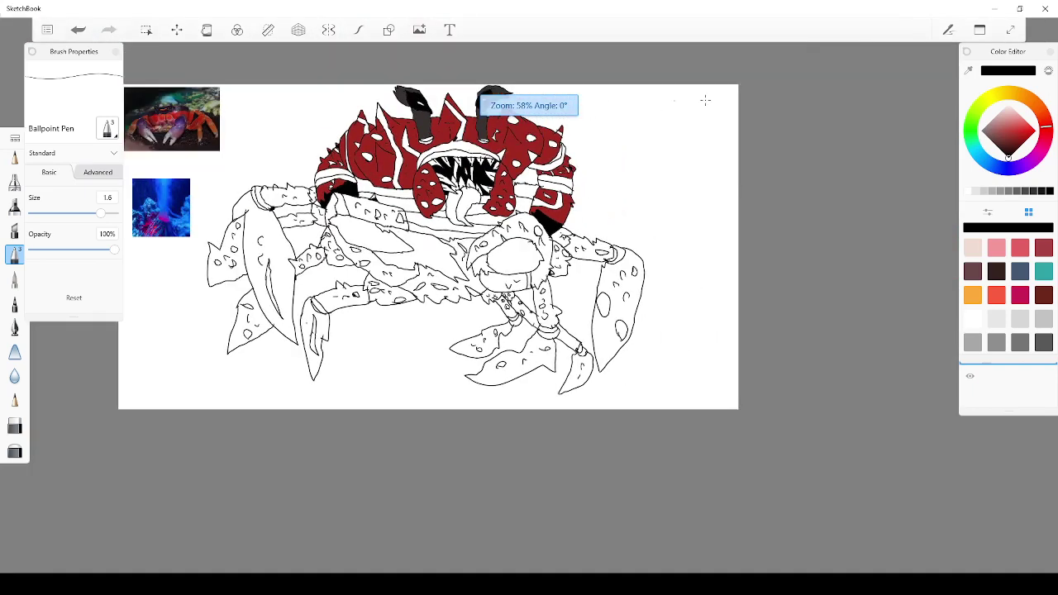
pyautogui.moveTo(968, 70)
pyautogui.mouseDown()
pyautogui.moveTo(543, 153)
pyautogui.moveTo(421, 70)
pyautogui.mouseUp()
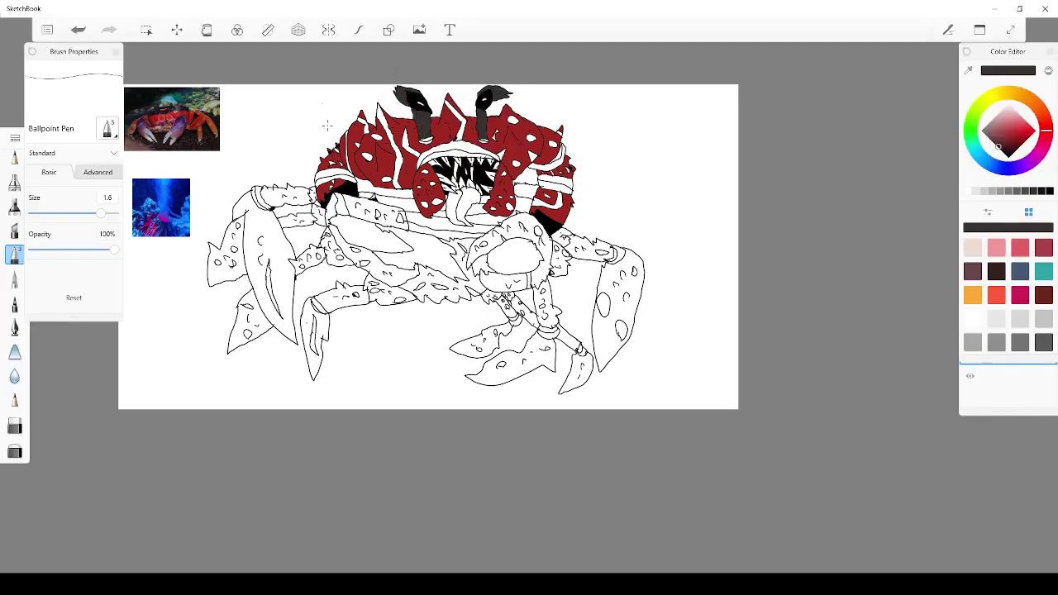
pyautogui.click(215, 29)
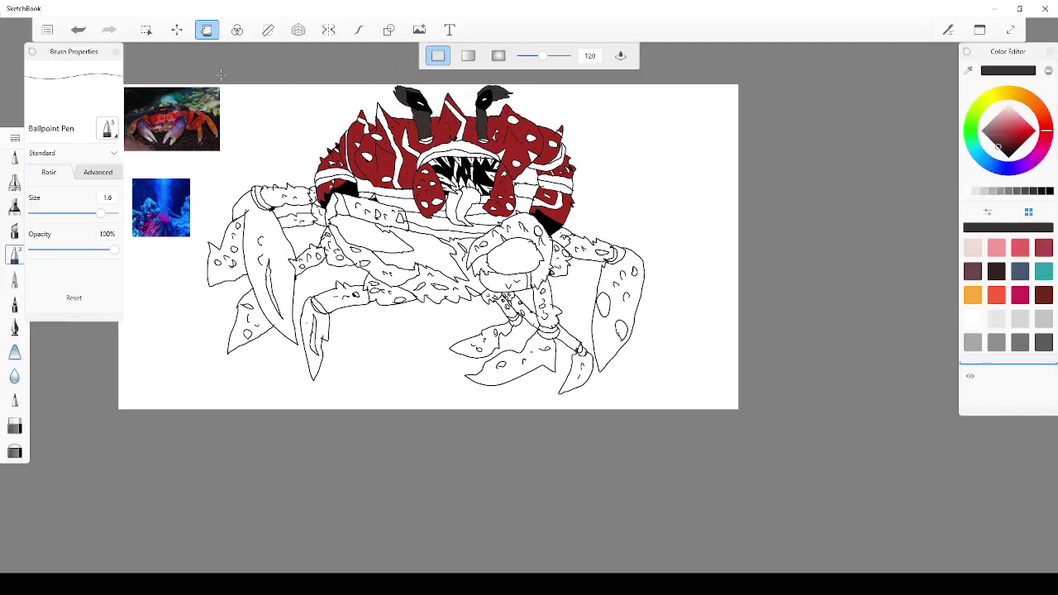
pyautogui.scroll(2, 250, 122)
pyautogui.click(386, 229)
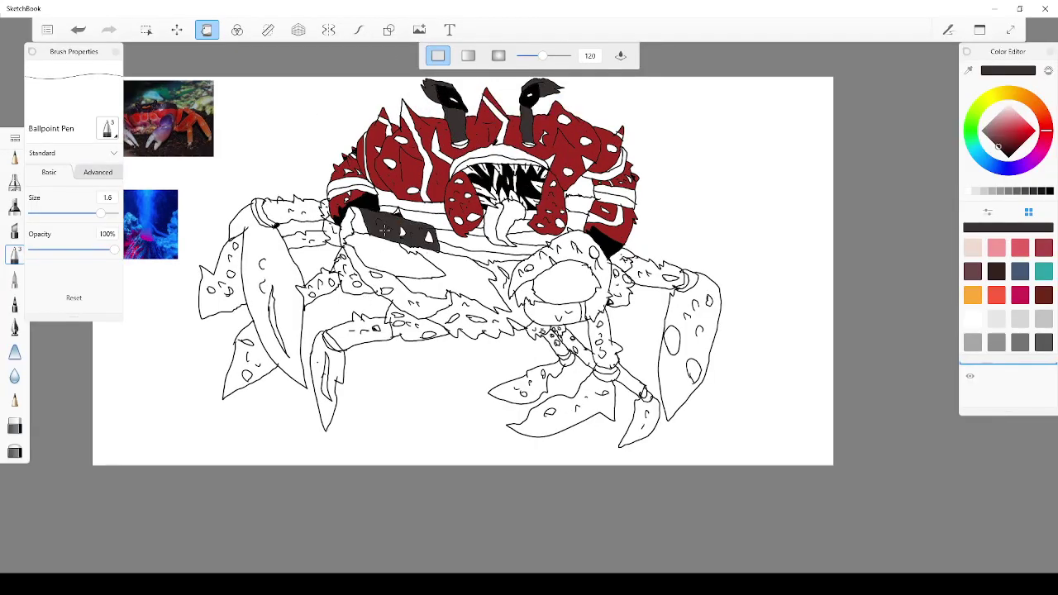
# Undo the dark grey fill on the left front arm's upper spotted segment
pyautogui.scroll(4, 386, 225)
pyautogui.scroll(-2, 387, 221)
pyautogui.scroll(1, 476, 96)
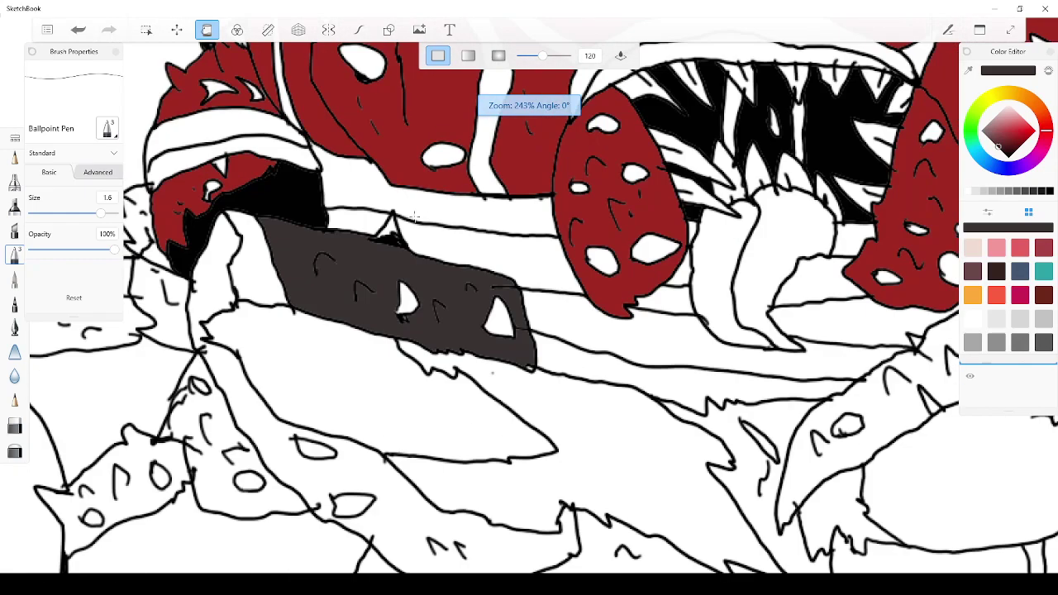
pyautogui.click(76, 36)
pyautogui.scroll(-5, 168, 202)
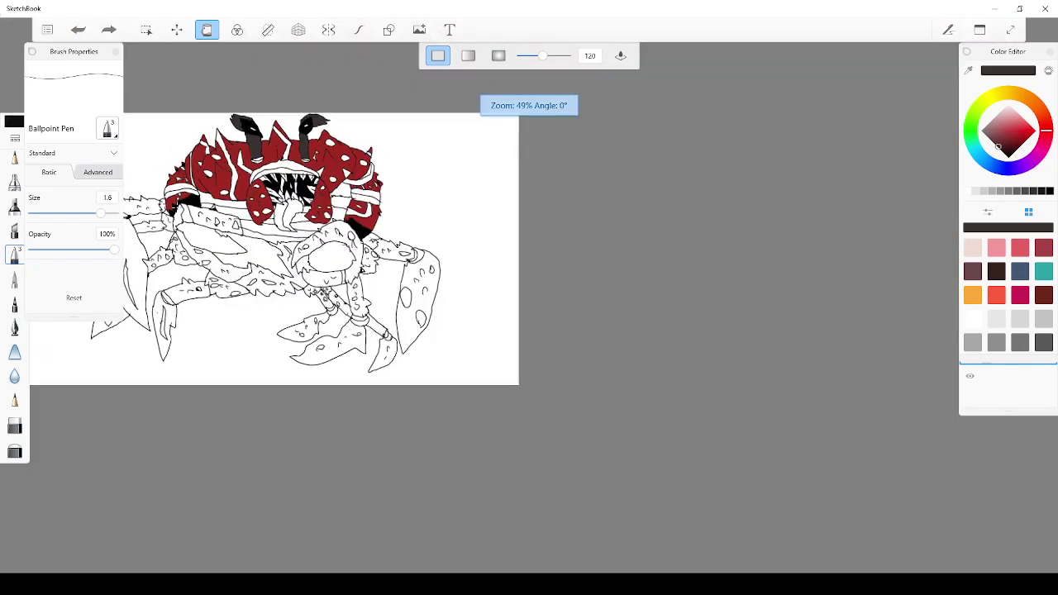
pyautogui.scroll(-4, 160, 212)
pyautogui.scroll(2, 159, 212)
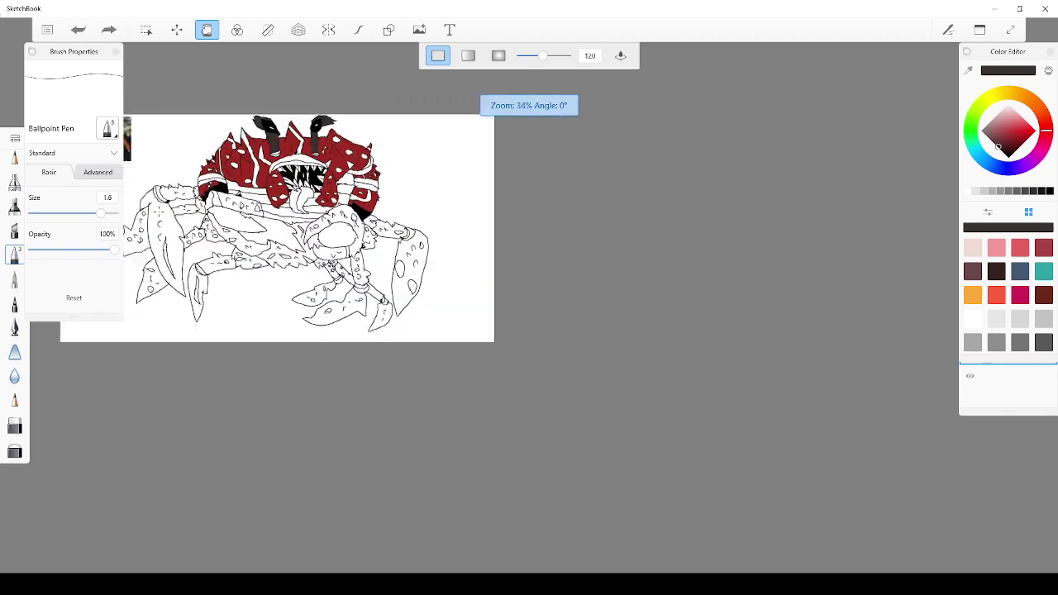
# Sample dark purple from the crab photo's claw and fill the left front arm's upper spotted segment and long spotted forearm edge
pyautogui.scroll(-2, 159, 212)
pyautogui.scroll(6, 200, 184)
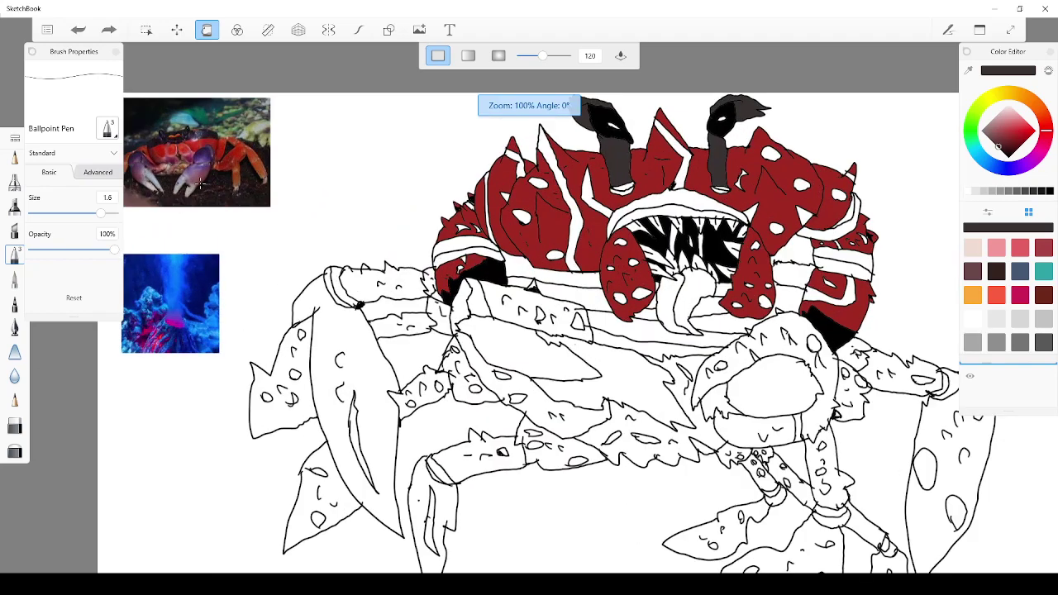
pyautogui.scroll(2, 200, 183)
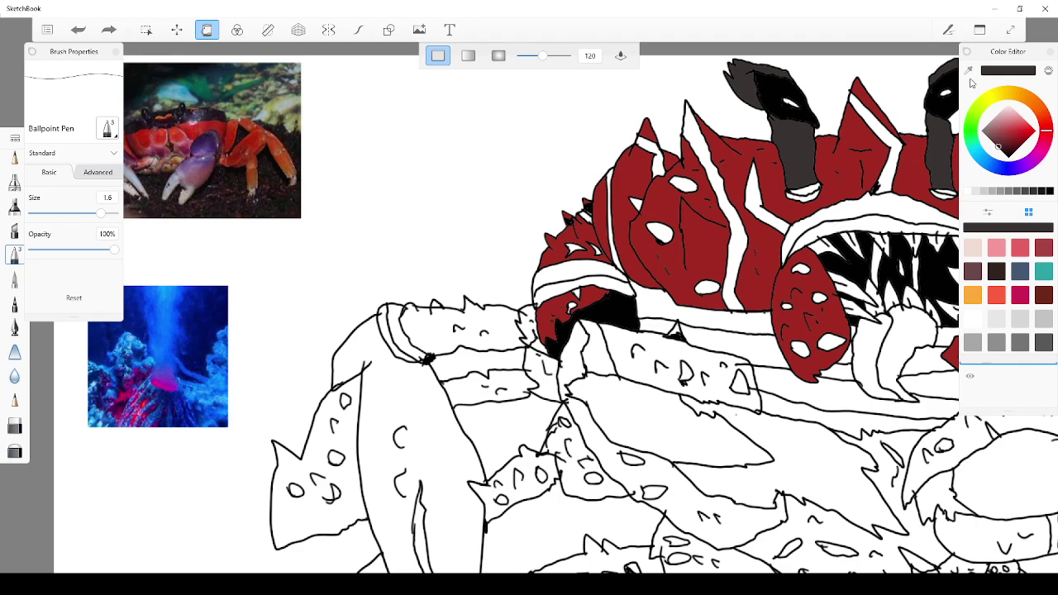
pyautogui.press('Tab')
pyautogui.moveTo(174, 176); pyautogui.dragTo(191, 159)
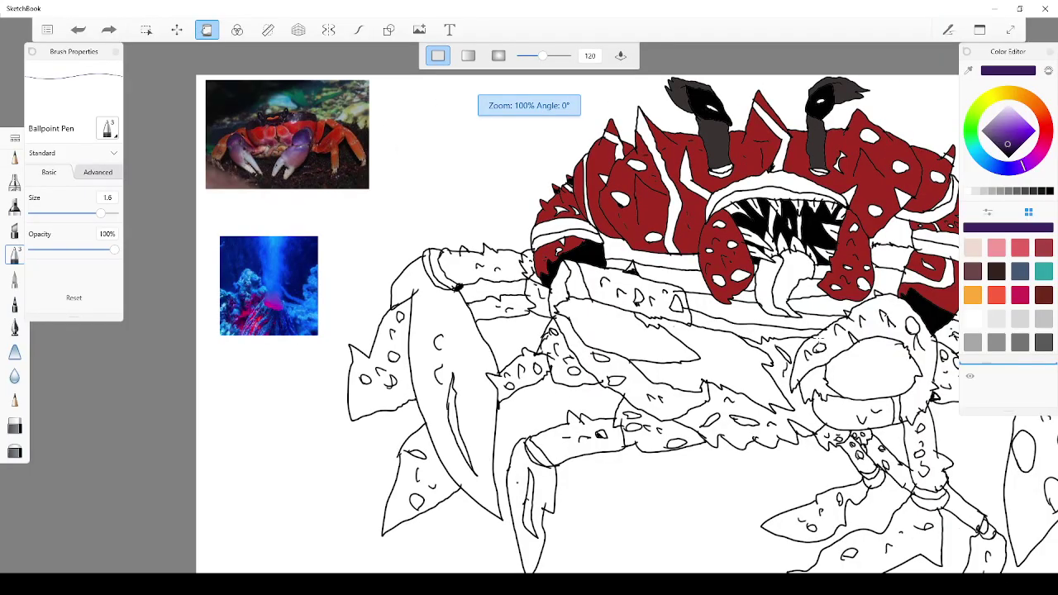
pyautogui.scroll(2, 833, 341)
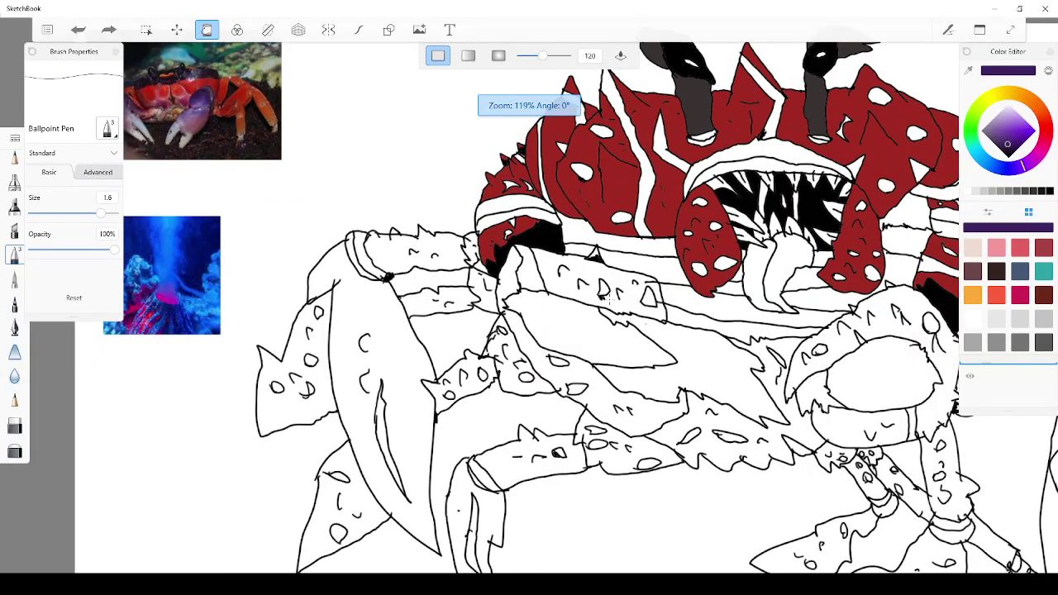
pyautogui.click(555, 269)
pyautogui.click(573, 357)
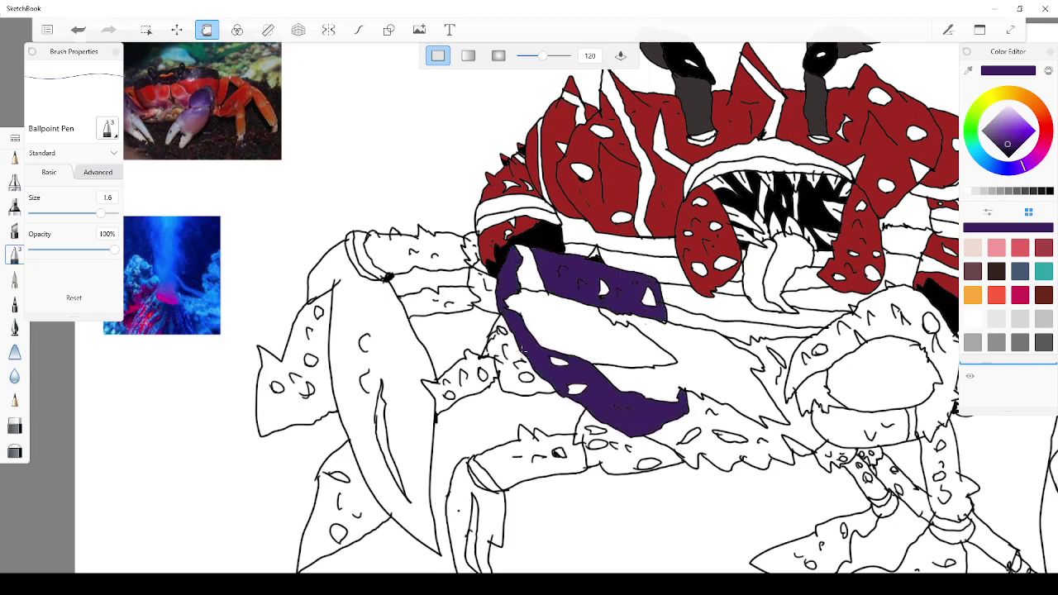
# Fill the right front claw's lower segment and its large curved upper segment with the dark purple
pyautogui.scroll(4, 574, 357)
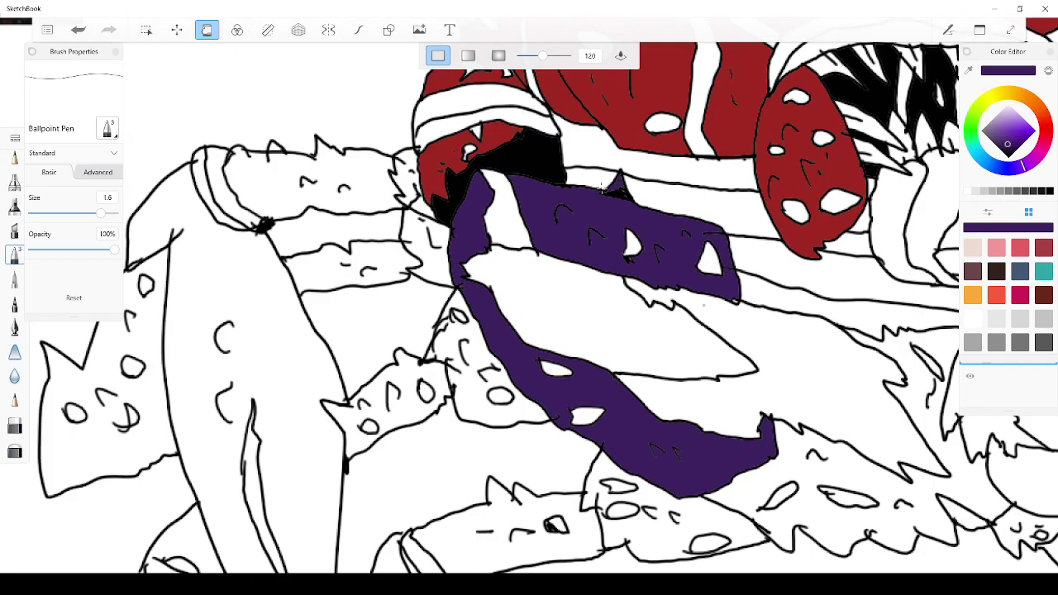
pyautogui.scroll(-5, 618, 186)
pyautogui.scroll(3, 586, 253)
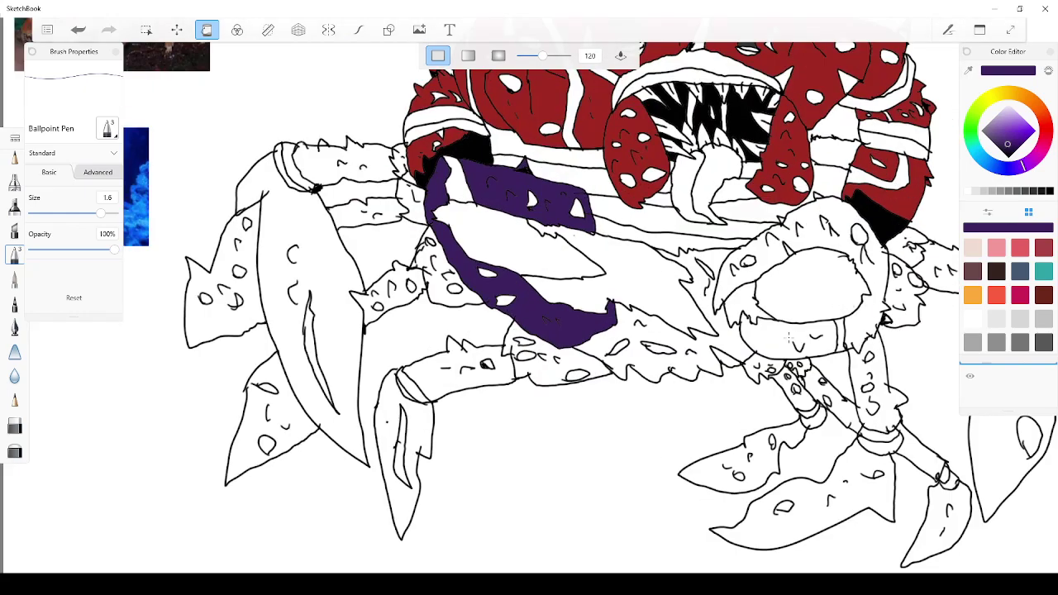
pyautogui.click(782, 338)
pyautogui.click(810, 227)
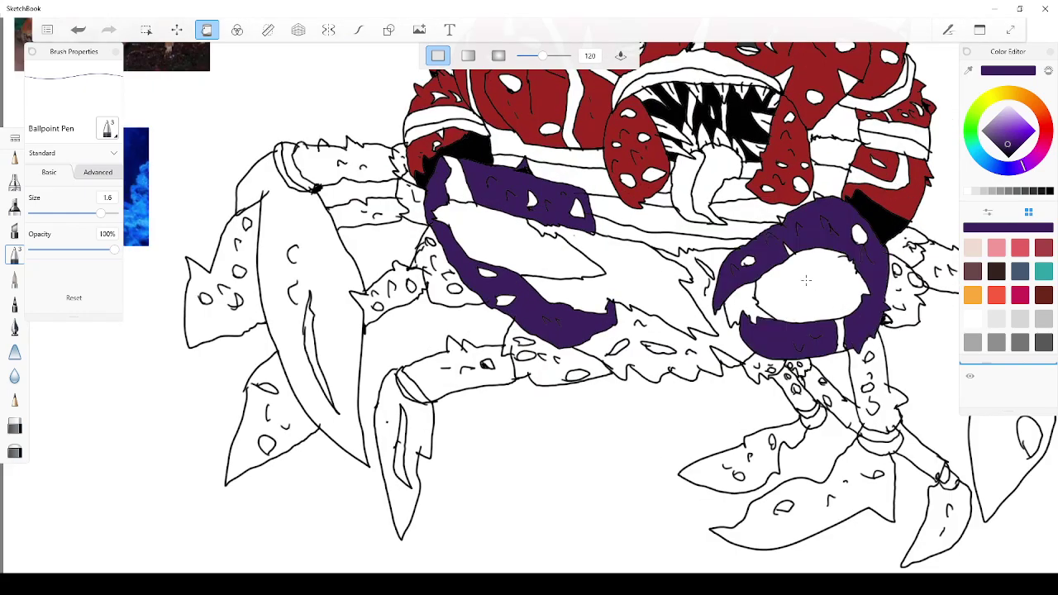
# Fill the small spikes on the right front claw's outer edge with dark purple, undoing the fill that recolours the black outlines
pyautogui.scroll(3, 765, 298)
pyautogui.scroll(-6, 899, 361)
pyautogui.scroll(4, 896, 362)
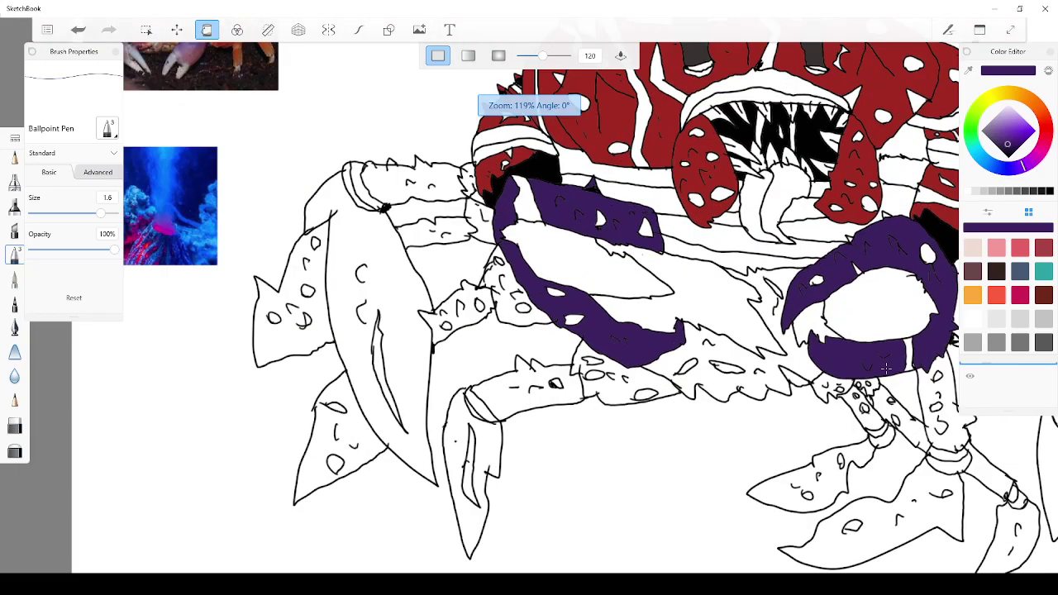
pyautogui.scroll(-4, 888, 365)
pyautogui.scroll(4, 928, 297)
pyautogui.scroll(2, 881, 438)
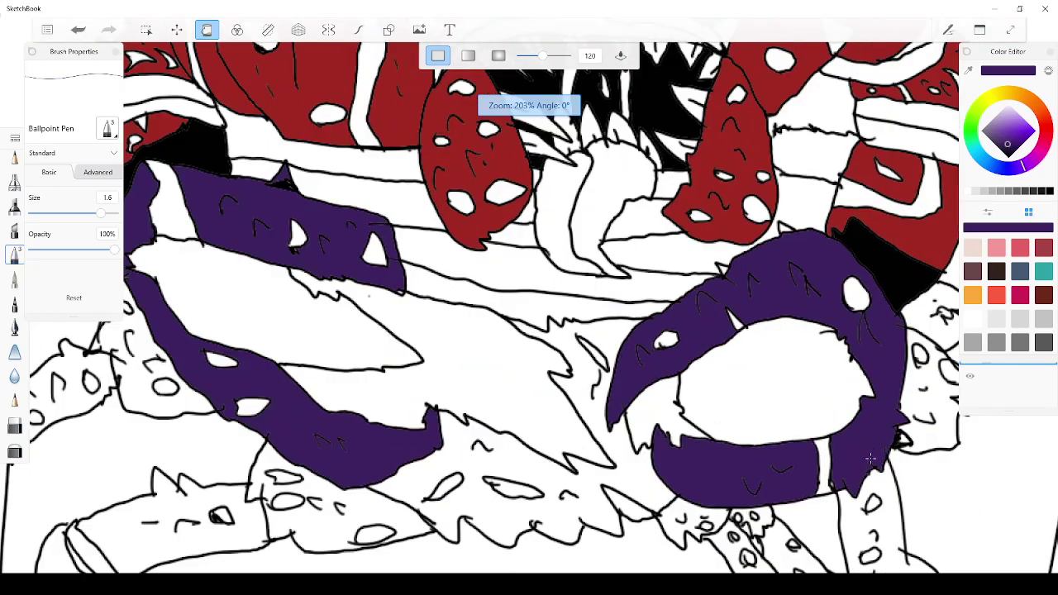
pyautogui.click(905, 435)
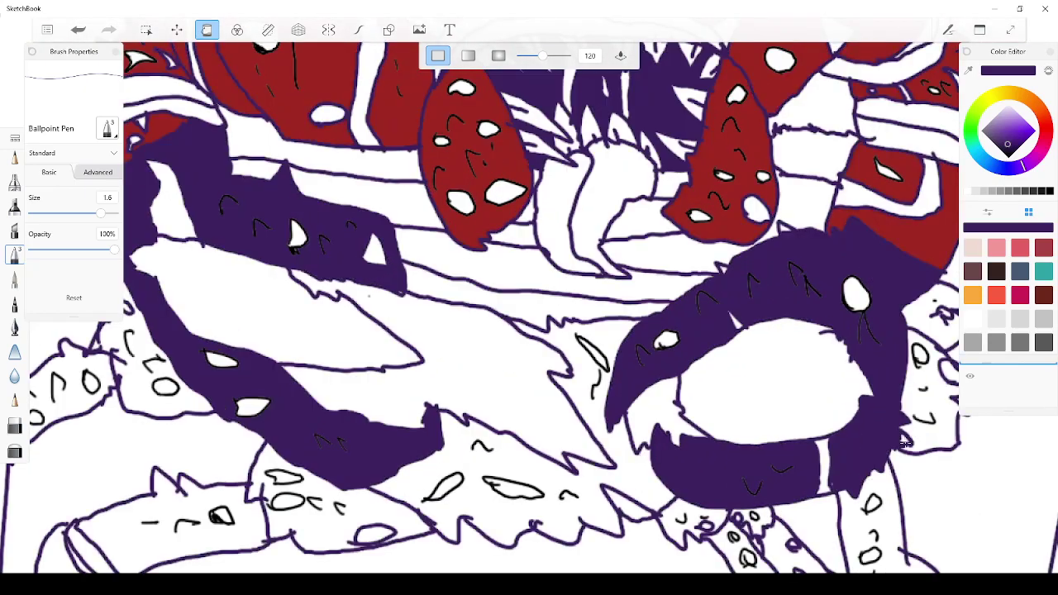
pyautogui.click(76, 31)
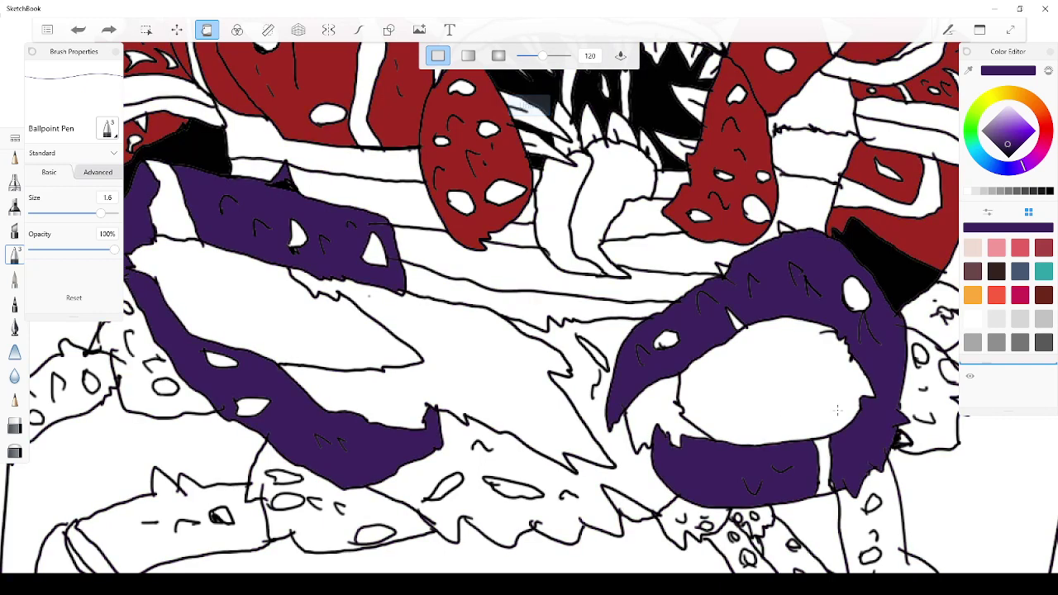
pyautogui.click(904, 438)
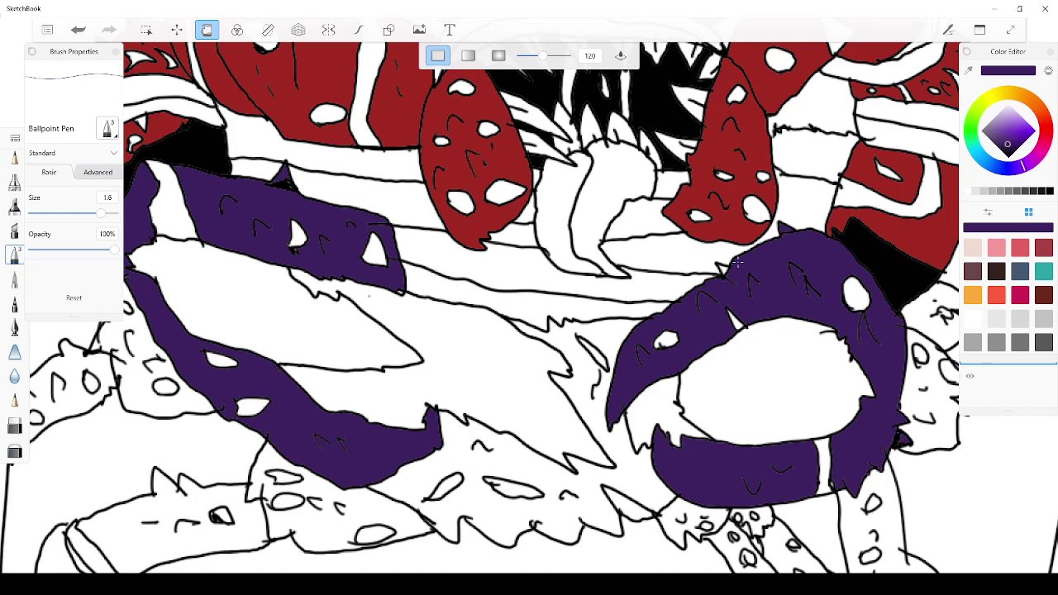
# Mix a bright yellow and fill the jagged inner areas of the left and right front claws
pyautogui.scroll(-3, 681, 342)
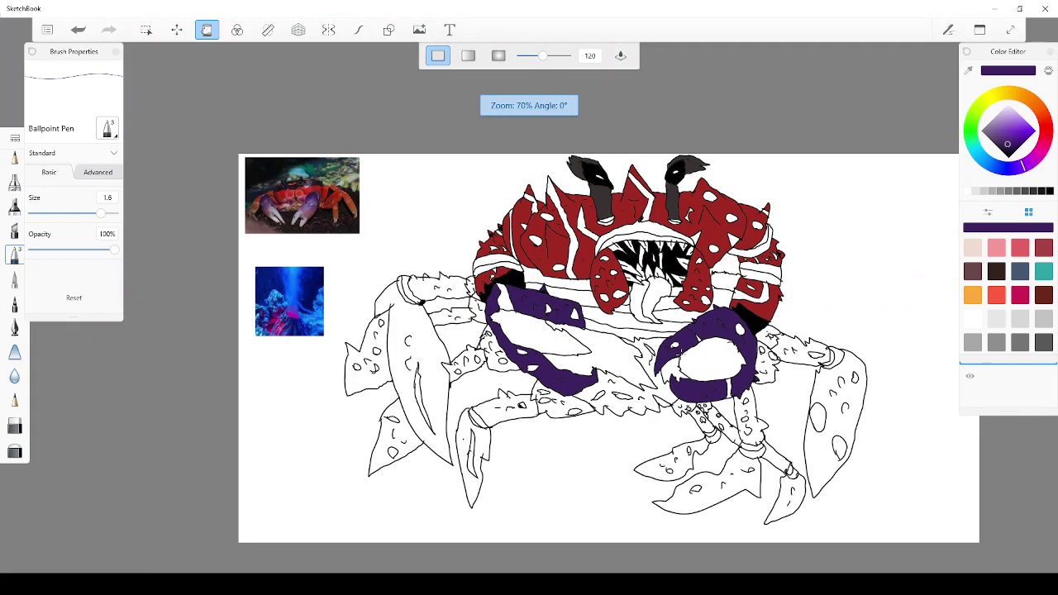
pyautogui.scroll(1, 584, 329)
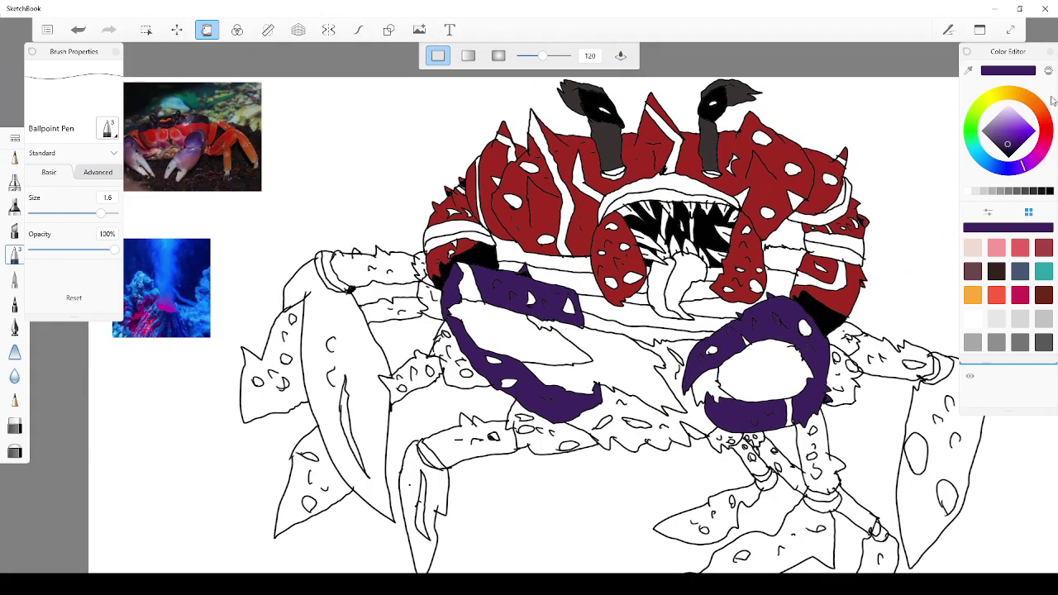
pyautogui.click(994, 96)
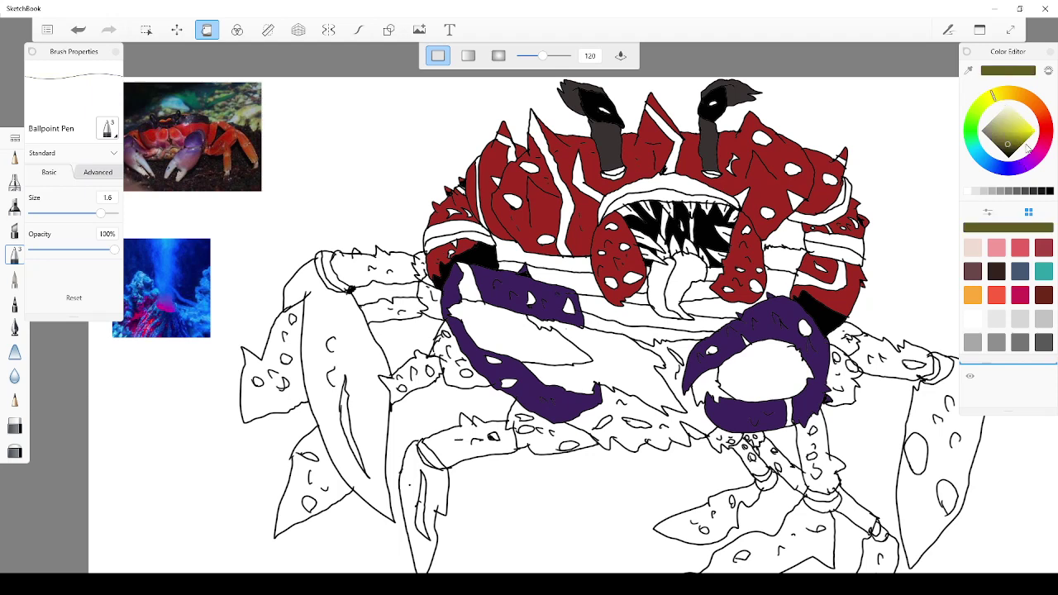
pyautogui.moveTo(1027, 147); pyautogui.dragTo(1020, 124)
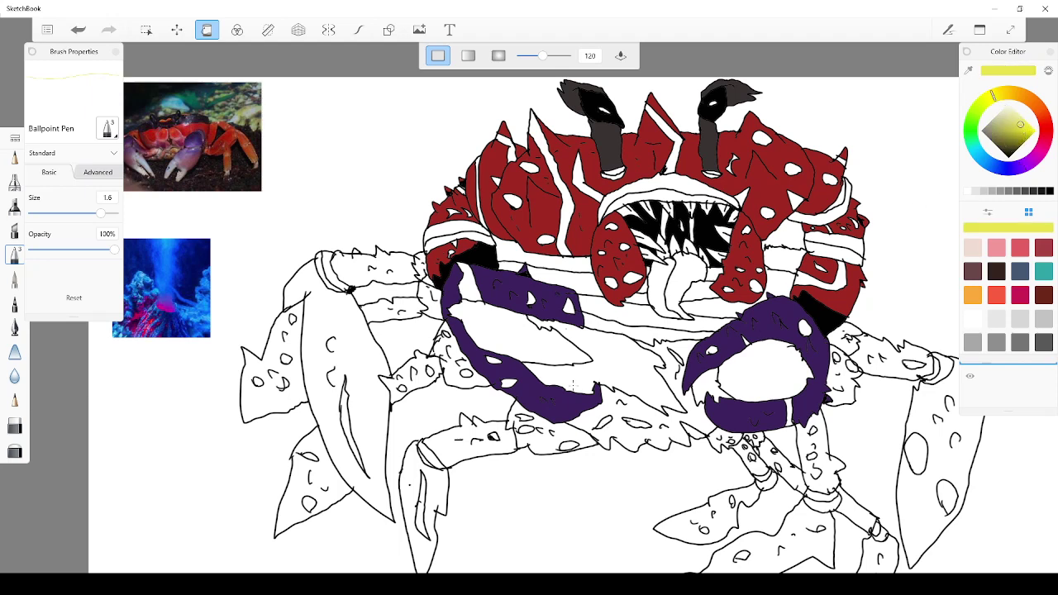
pyautogui.click(606, 356)
pyautogui.click(708, 387)
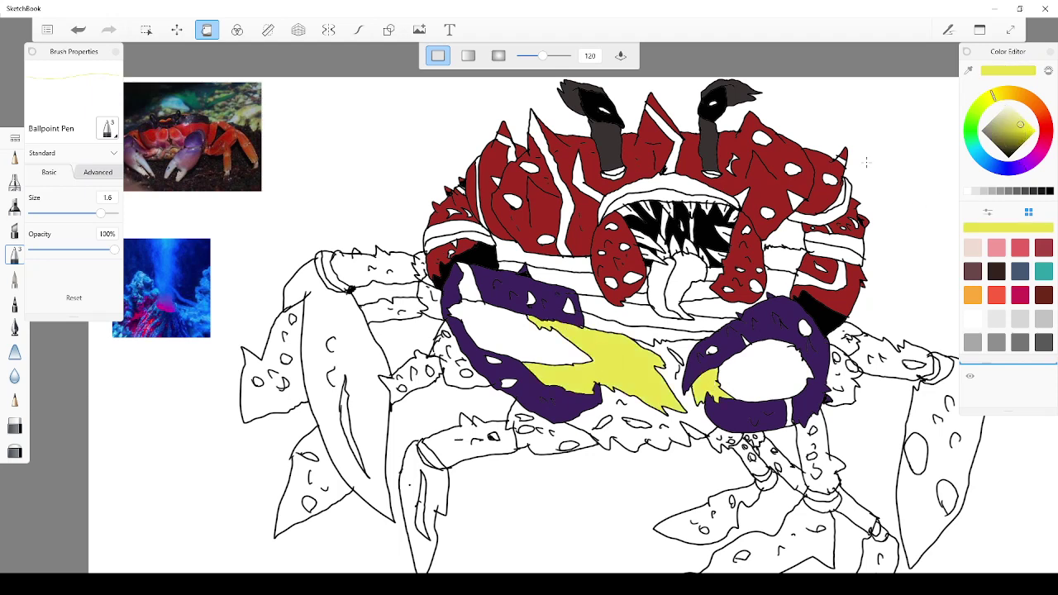
# Change the hue to light orange, fill the smooth palm areas of both front claws, and leave the fill tool
pyautogui.click(1025, 94)
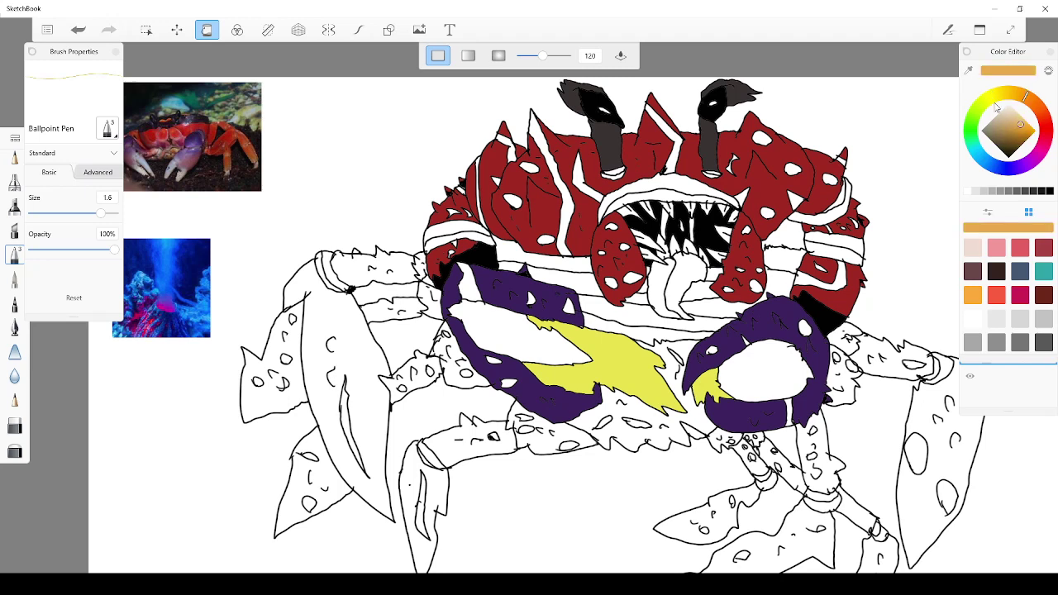
pyautogui.click(766, 374)
pyautogui.click(564, 347)
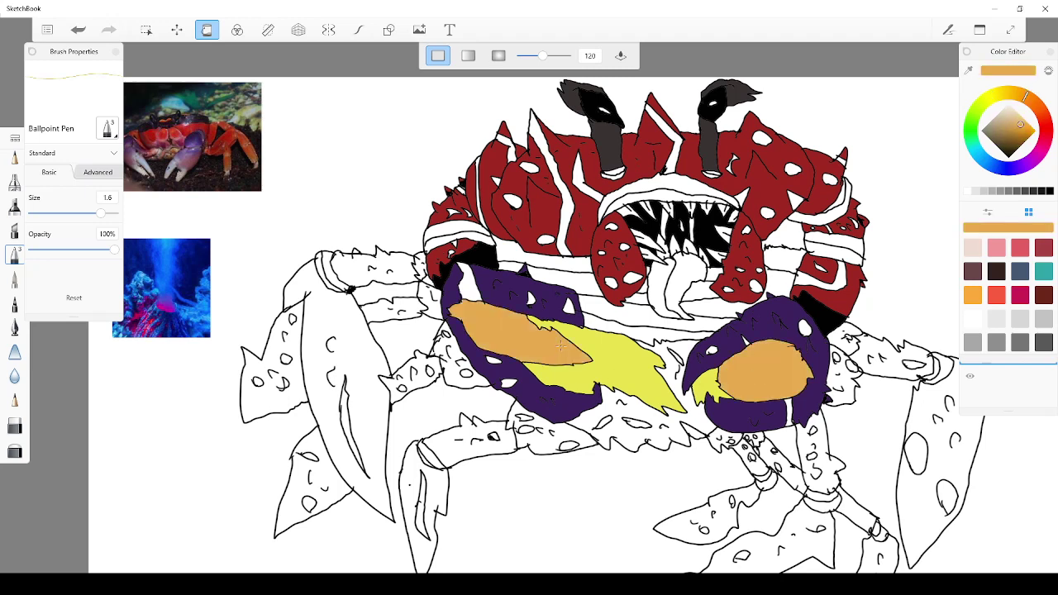
pyautogui.click(207, 33)
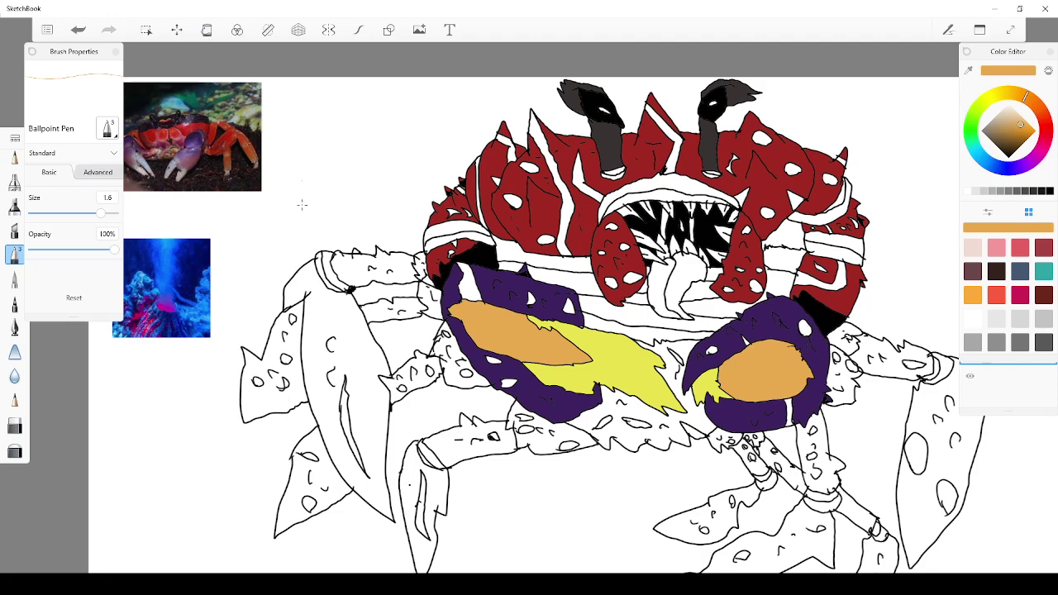
# Sample the shell's dark red and fill the jagged spotted underbody between and below the two front claws
pyautogui.click(969, 72)
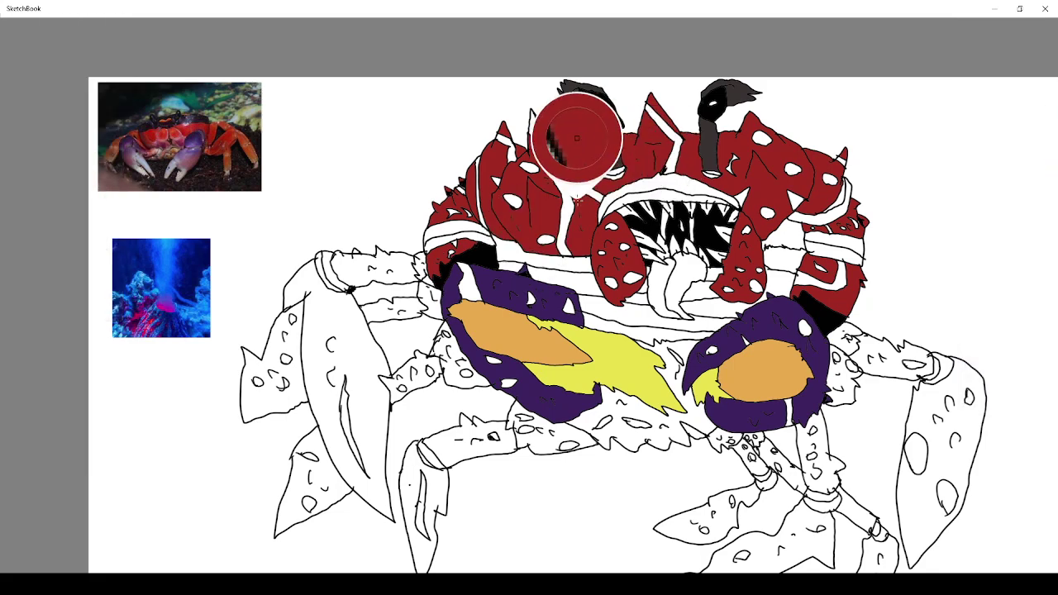
pyautogui.click(539, 218)
pyautogui.scroll(-3, 539, 246)
pyautogui.scroll(3, 552, 264)
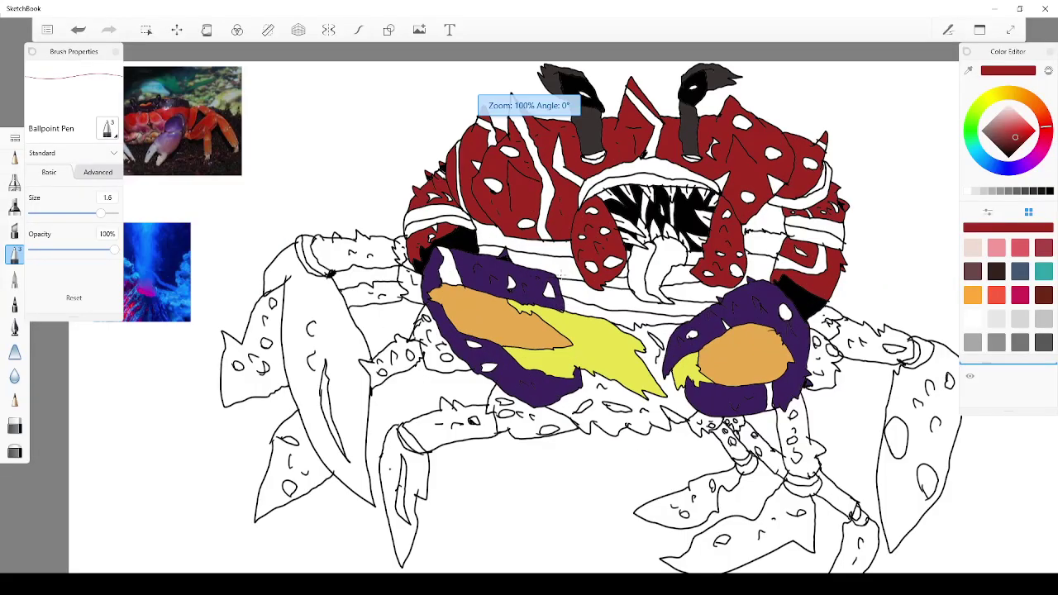
pyautogui.scroll(-4, 562, 281)
pyautogui.scroll(4, 584, 283)
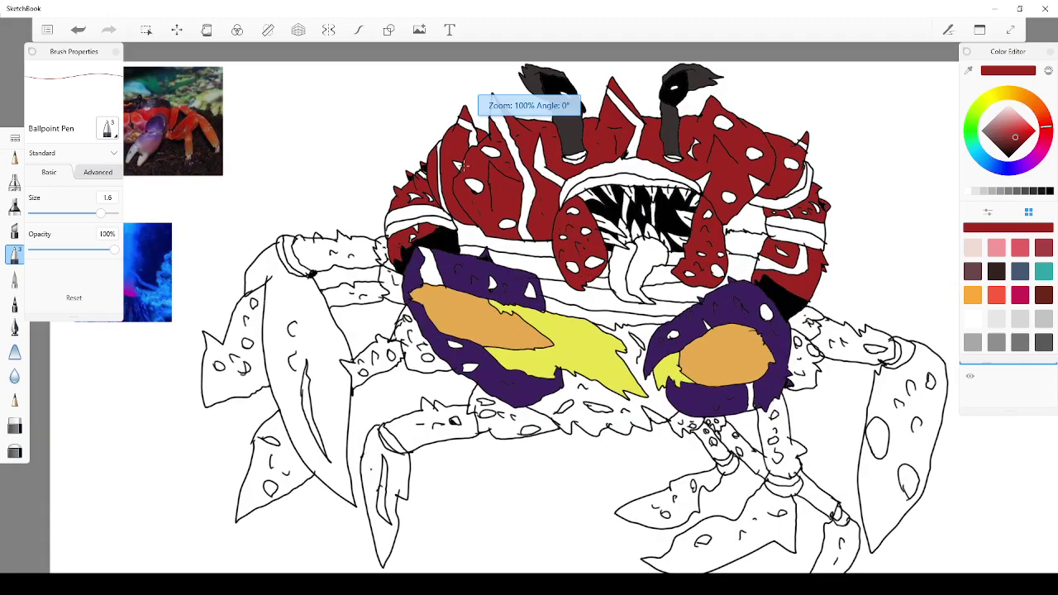
pyautogui.click(208, 29)
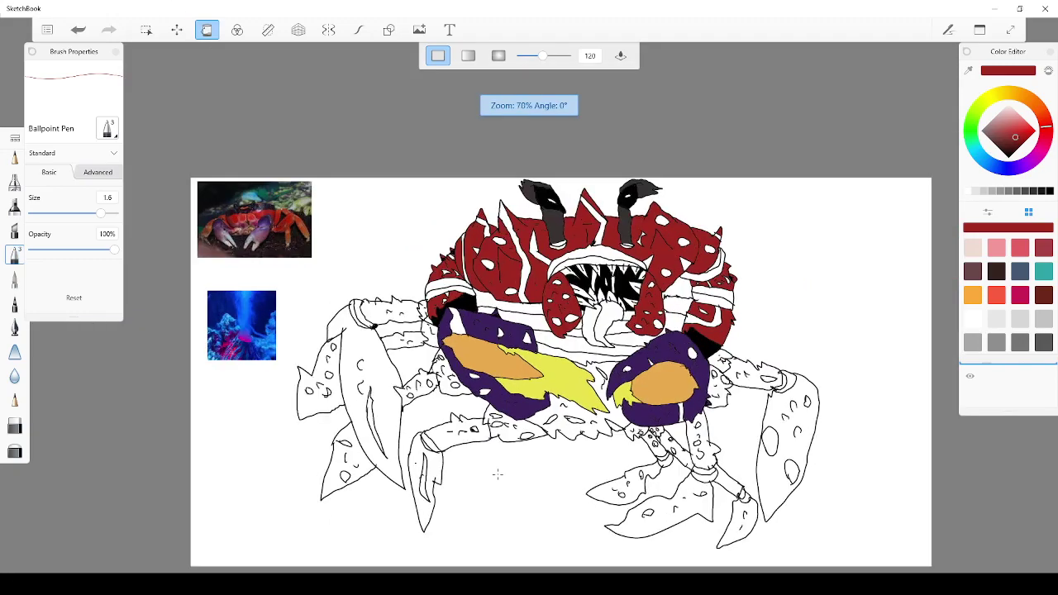
pyautogui.scroll(4, 397, 272)
pyautogui.scroll(-5, 397, 272)
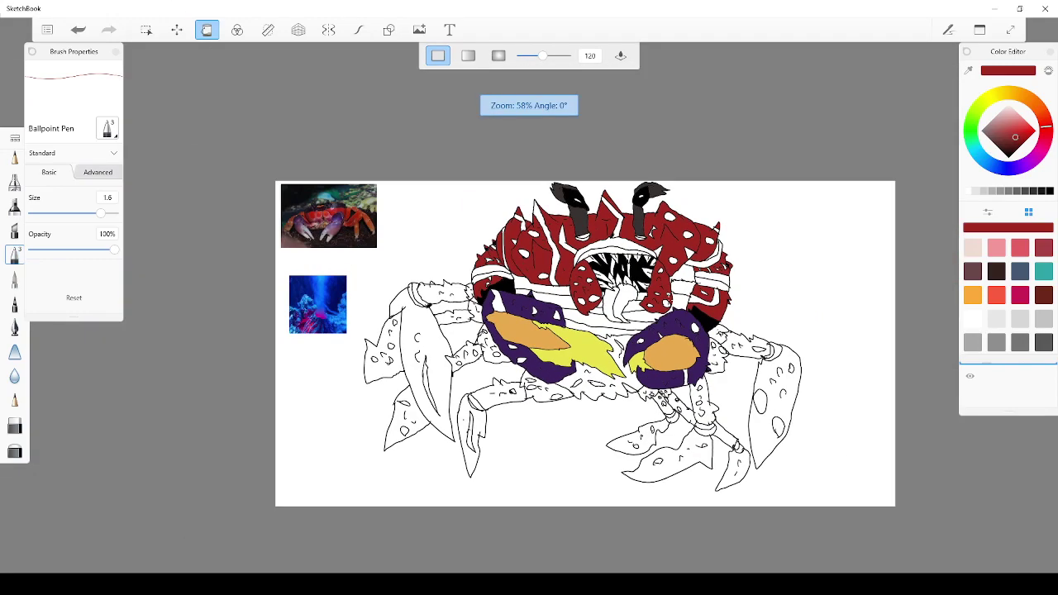
pyautogui.scroll(2, 492, 261)
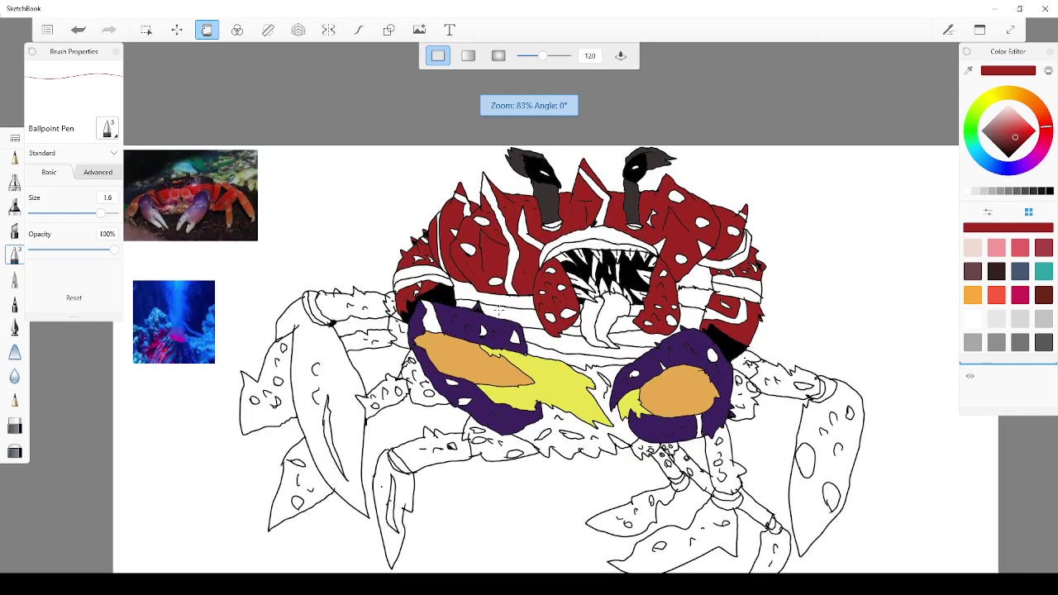
pyautogui.scroll(3, 488, 313)
pyautogui.click(597, 442)
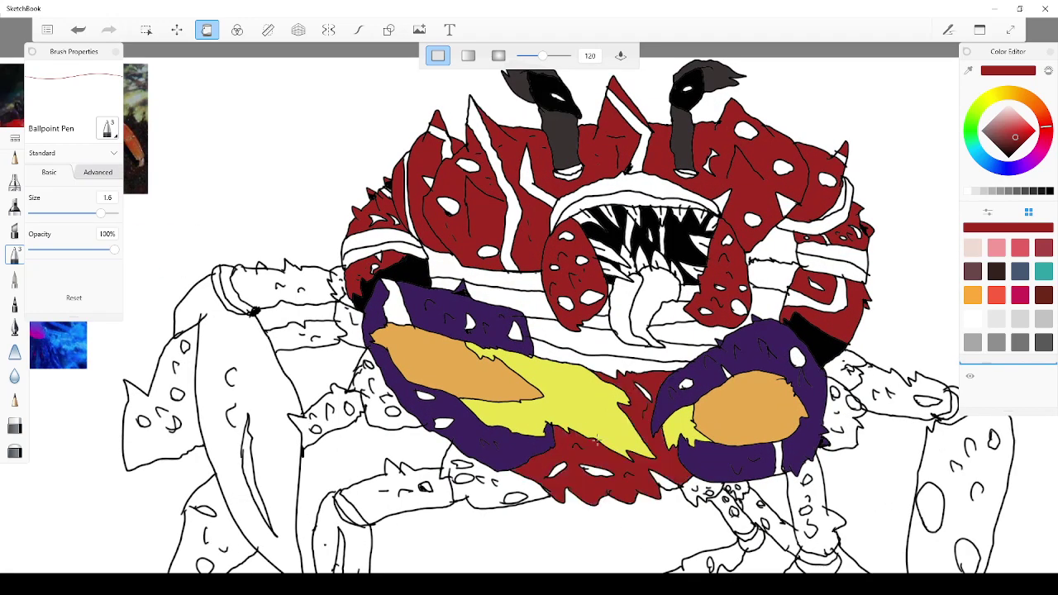
# Fill the three upper leg segments on the left side and the large left claw with dark red
pyautogui.scroll(-3, 595, 453)
pyautogui.scroll(2, 390, 442)
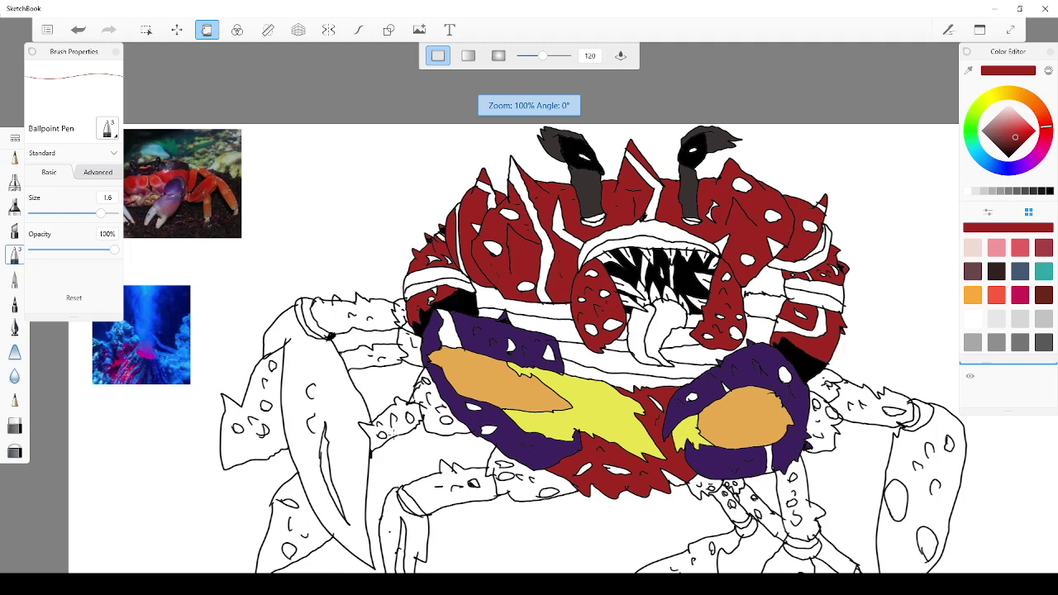
pyautogui.click(395, 430)
pyautogui.click(353, 358)
pyautogui.click(335, 317)
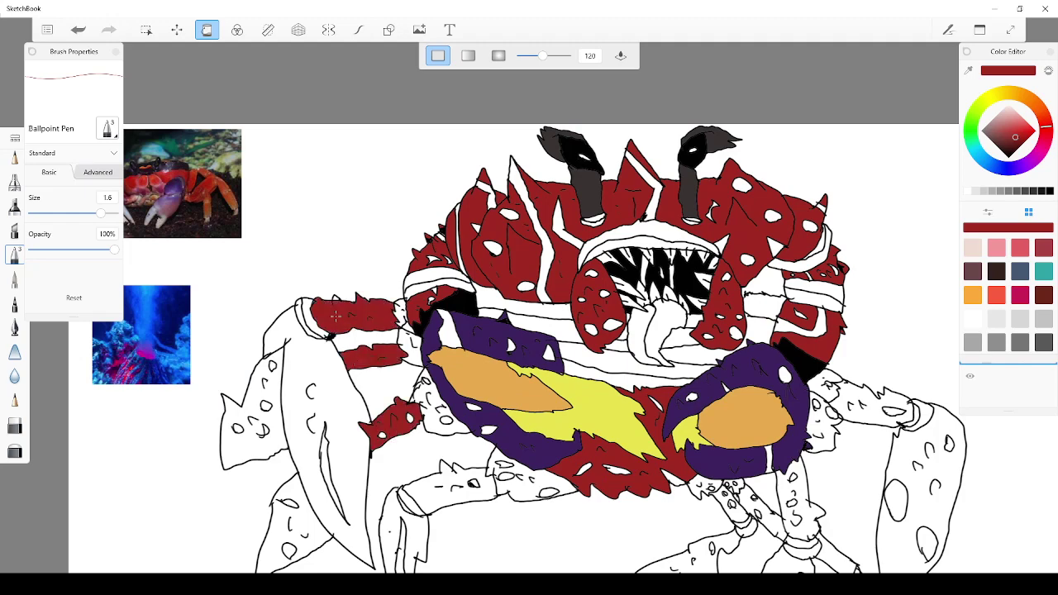
pyautogui.click(311, 361)
# Try dark red on the small spike atop the upper left leg segment beside the large claw's joint, and undo it
pyautogui.scroll(1, 307, 367)
pyautogui.scroll(-5, 306, 377)
pyautogui.scroll(4, 306, 339)
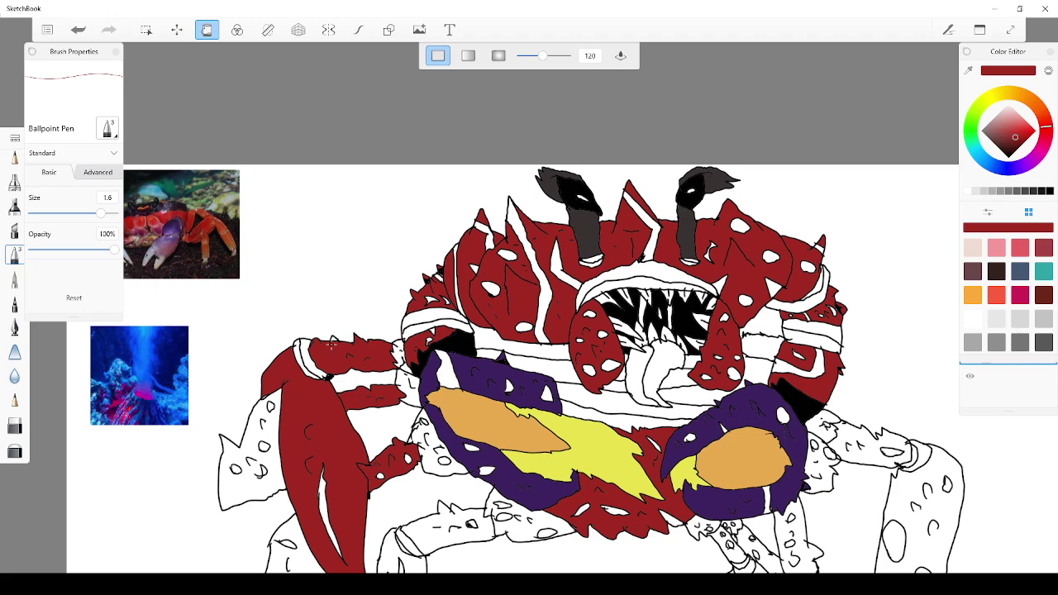
pyautogui.click(332, 342)
pyautogui.click(77, 29)
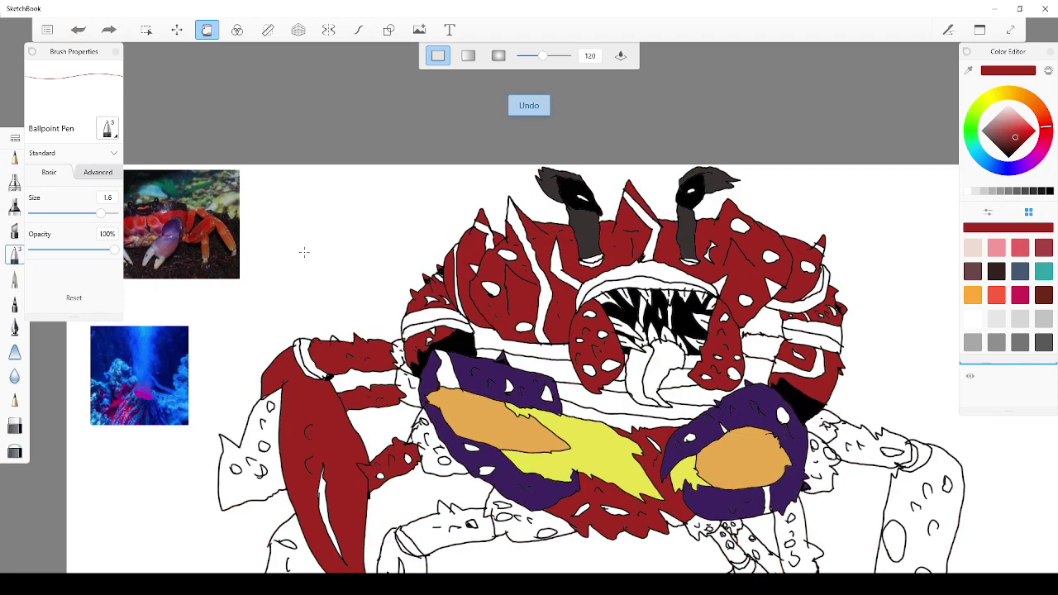
# Fill the small spike atop the upper left leg segment and the outermost spotted left leg tip with dark red
pyautogui.scroll(4, 304, 252)
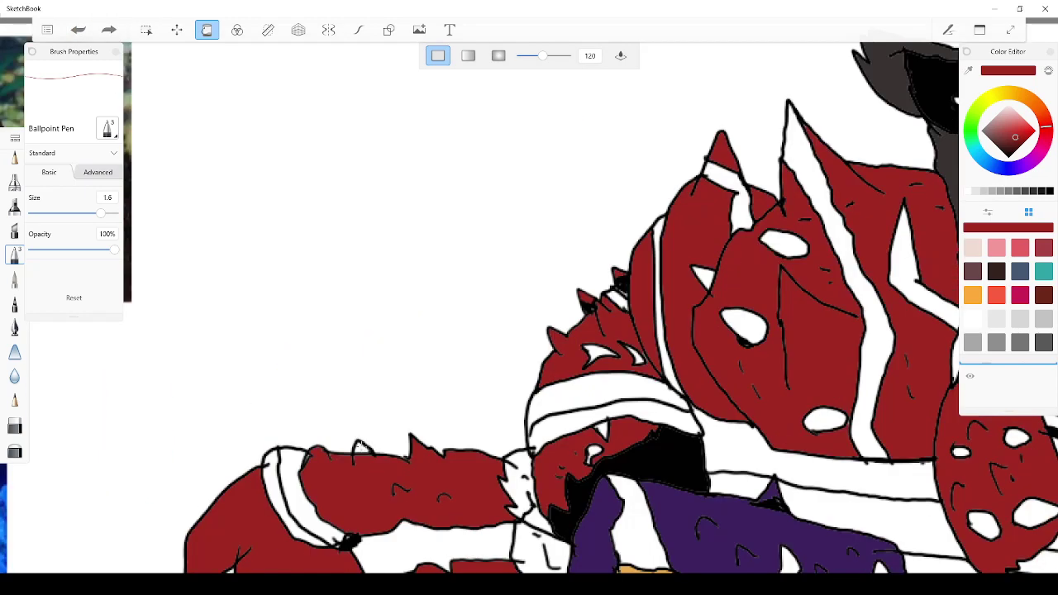
pyautogui.click(360, 447)
pyautogui.scroll(-9, 360, 450)
pyautogui.scroll(3, 321, 482)
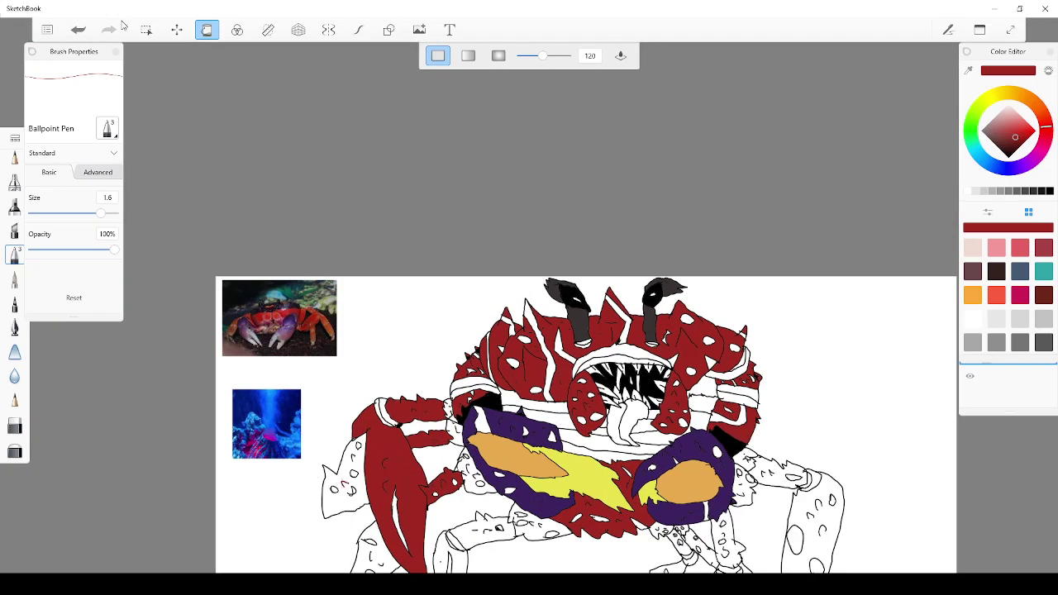
pyautogui.click(76, 33)
pyautogui.click(342, 499)
# Fill the pointed leg tip behind the large left claw and the upper segment of the front left leg with dark red
pyautogui.scroll(4, 400, 456)
pyautogui.scroll(-5, 404, 455)
pyautogui.scroll(5, 474, 489)
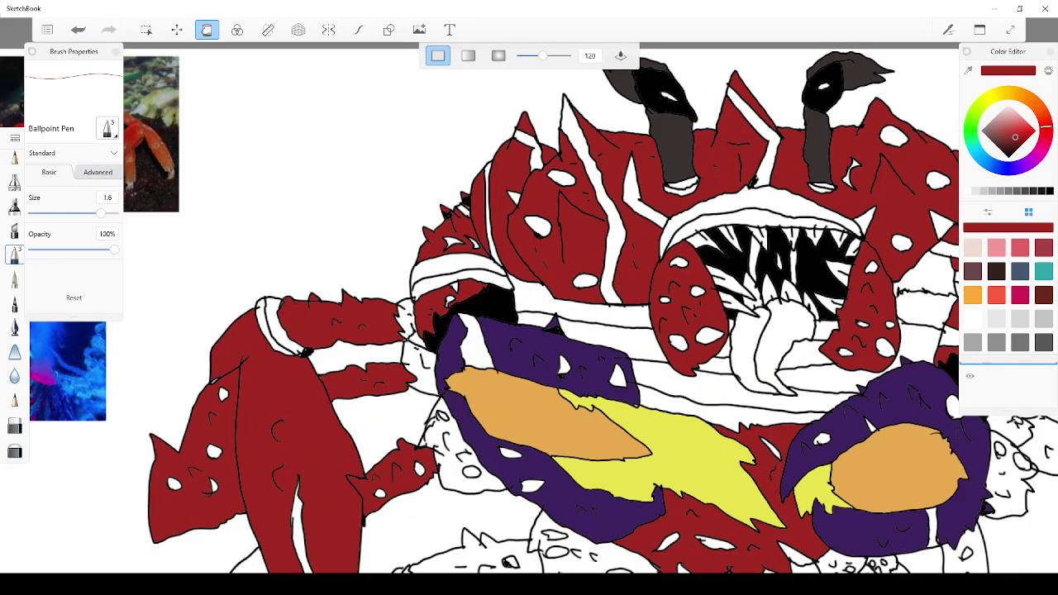
pyautogui.scroll(-8, 413, 340)
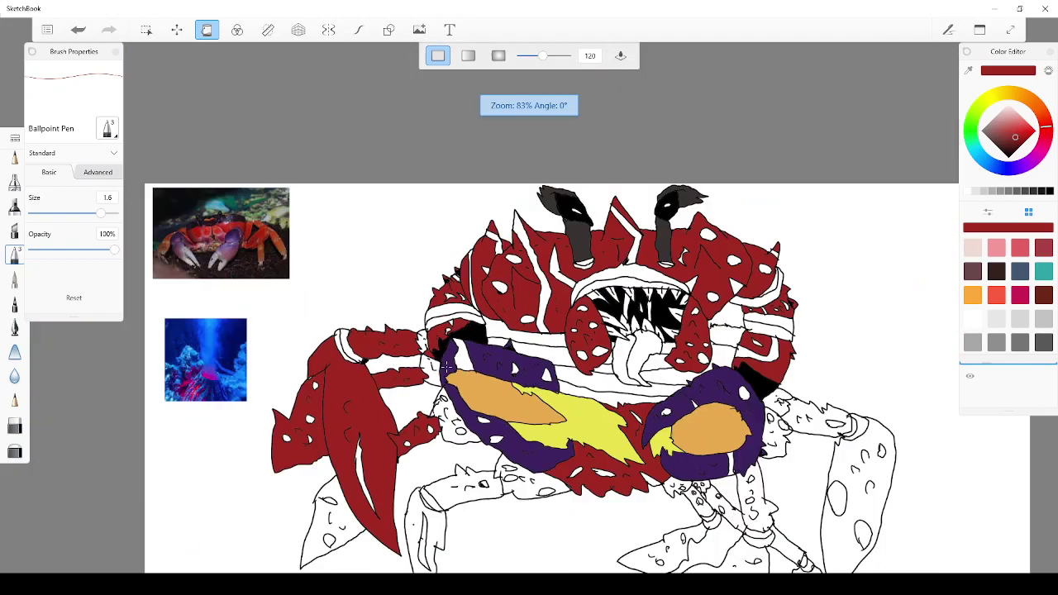
pyautogui.scroll(7, 501, 392)
pyautogui.scroll(-4, 501, 392)
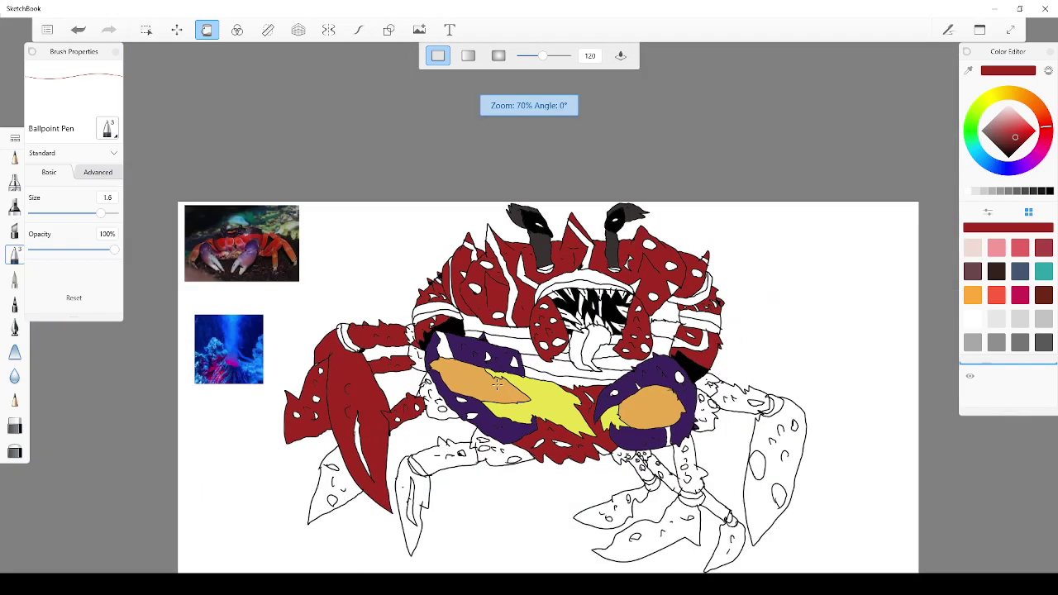
pyautogui.scroll(2, 486, 423)
pyautogui.scroll(-4, 485, 425)
pyautogui.scroll(3, 485, 425)
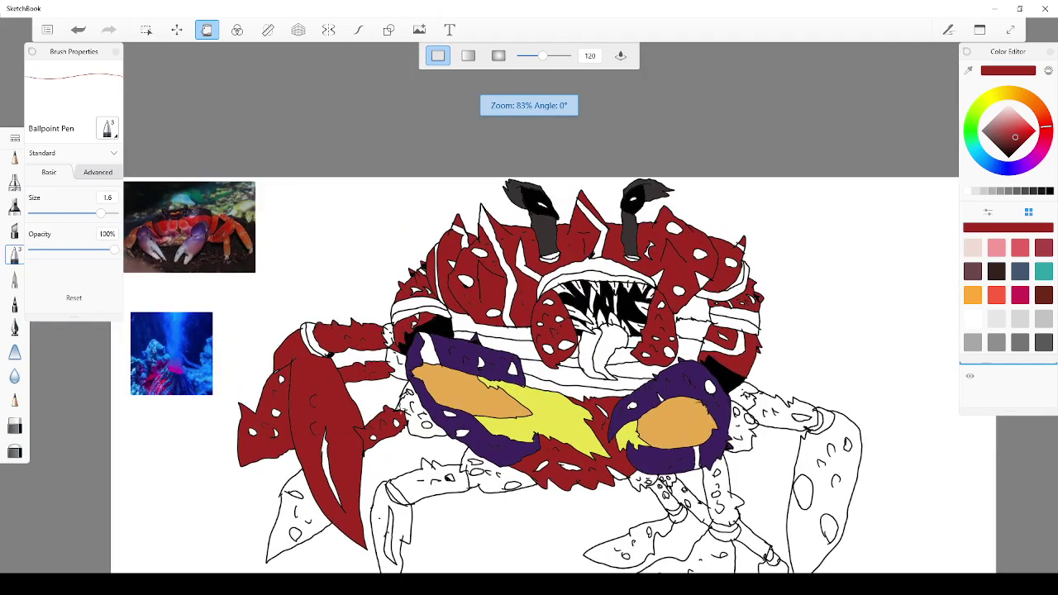
pyautogui.click(307, 512)
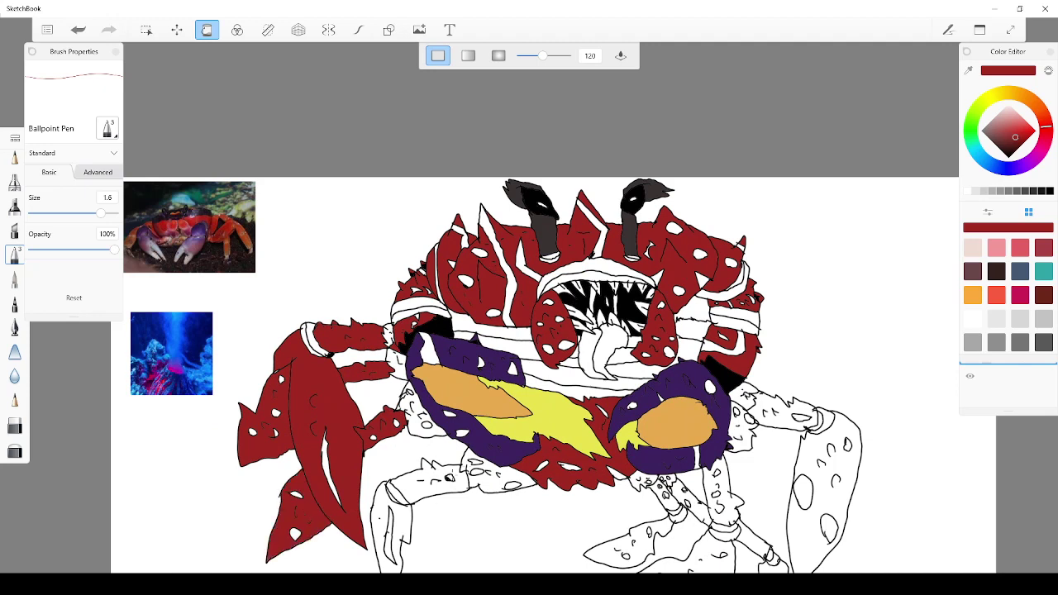
pyautogui.click(413, 491)
# Try to fill the lower pointed segment of the front left leg with dark red, and undo the attempts
pyautogui.click(374, 505)
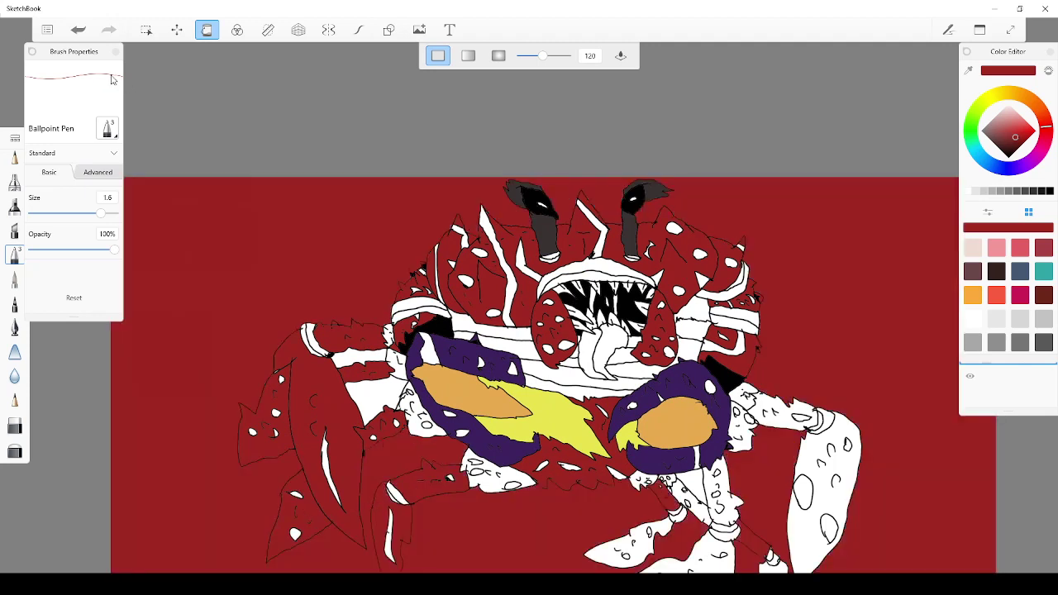
pyautogui.click(78, 30)
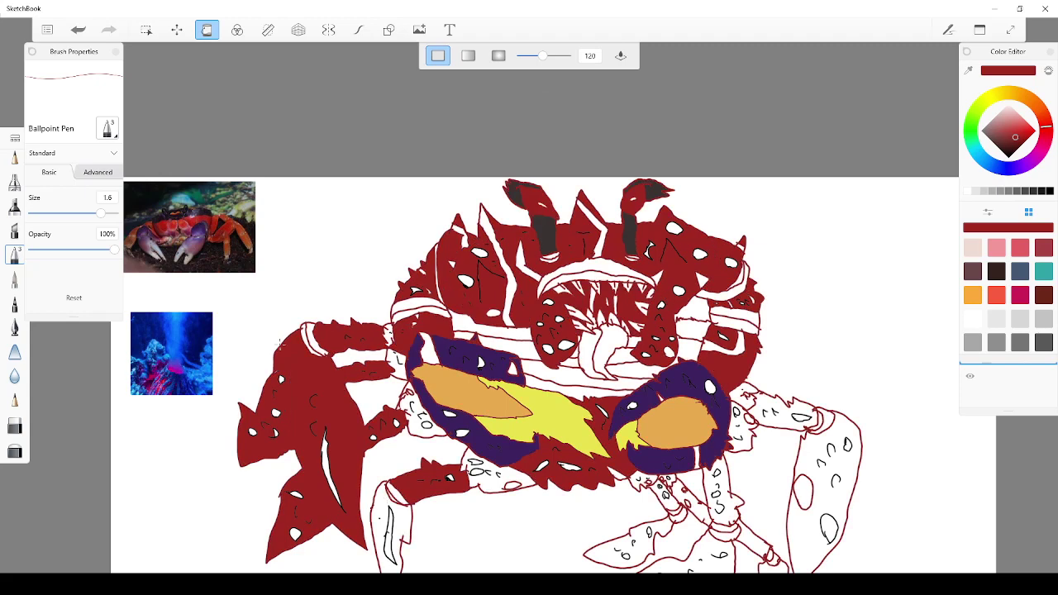
pyautogui.click(80, 30)
pyautogui.scroll(-5, 354, 452)
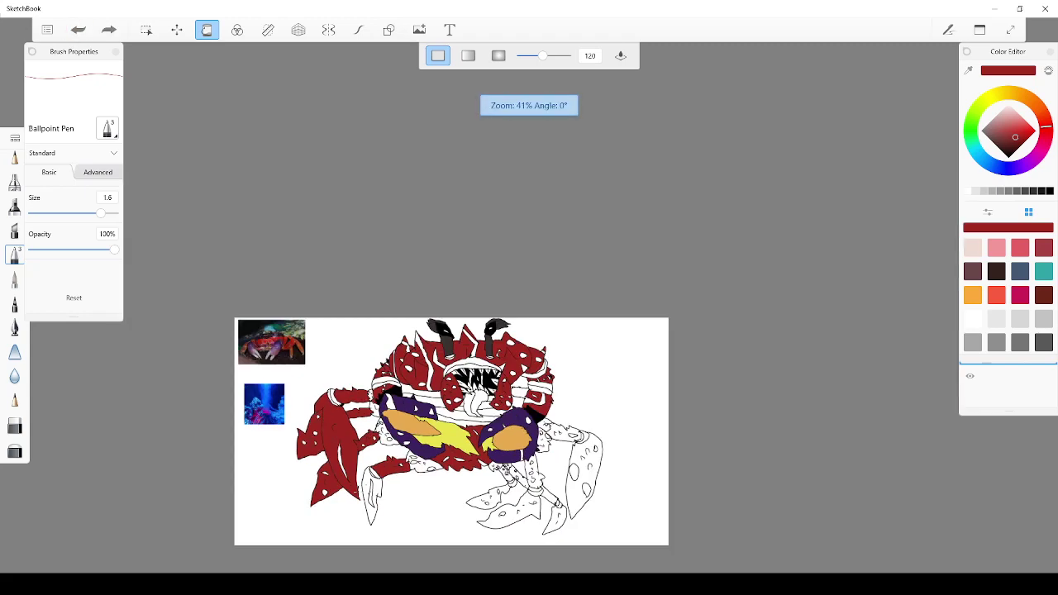
pyautogui.click(365, 482)
pyautogui.click(78, 30)
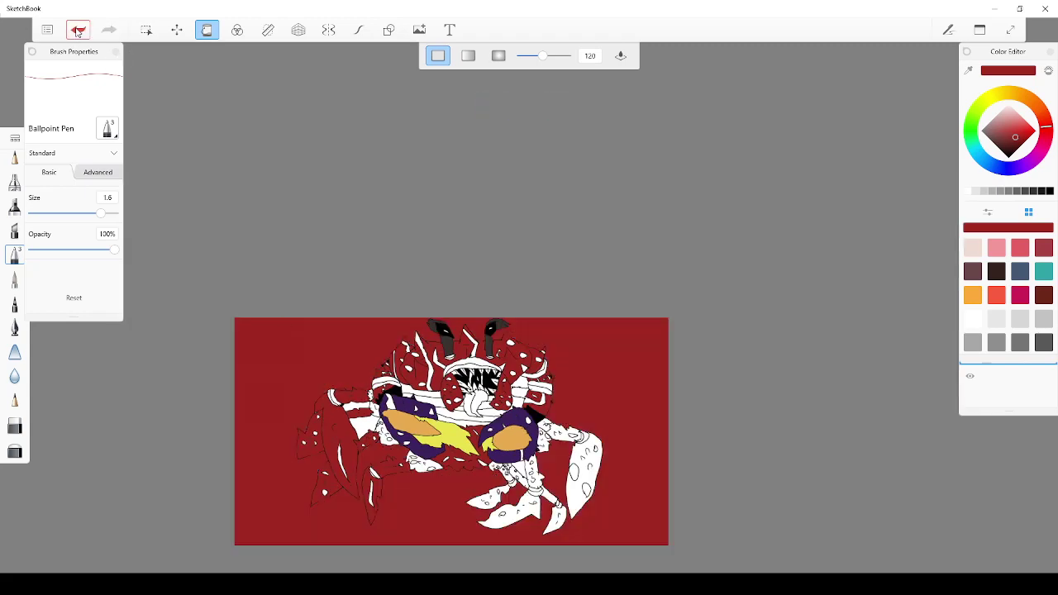
# Leave the fill tool and set the ballpoint pen to black for the outline of the front left leg's lower segment
pyautogui.click(208, 32)
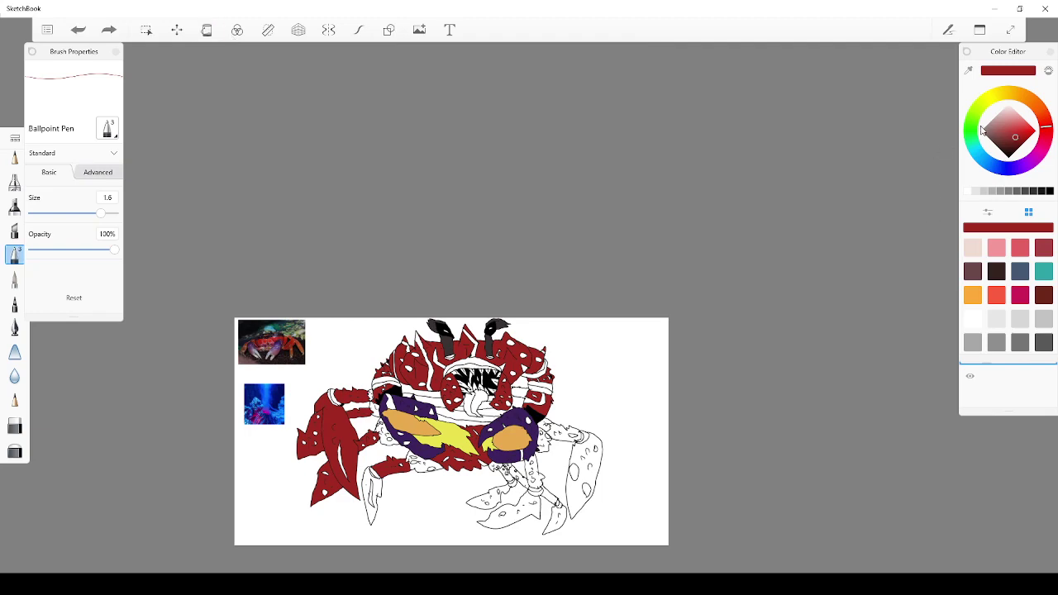
pyautogui.click(1021, 194)
pyautogui.scroll(4, 562, 496)
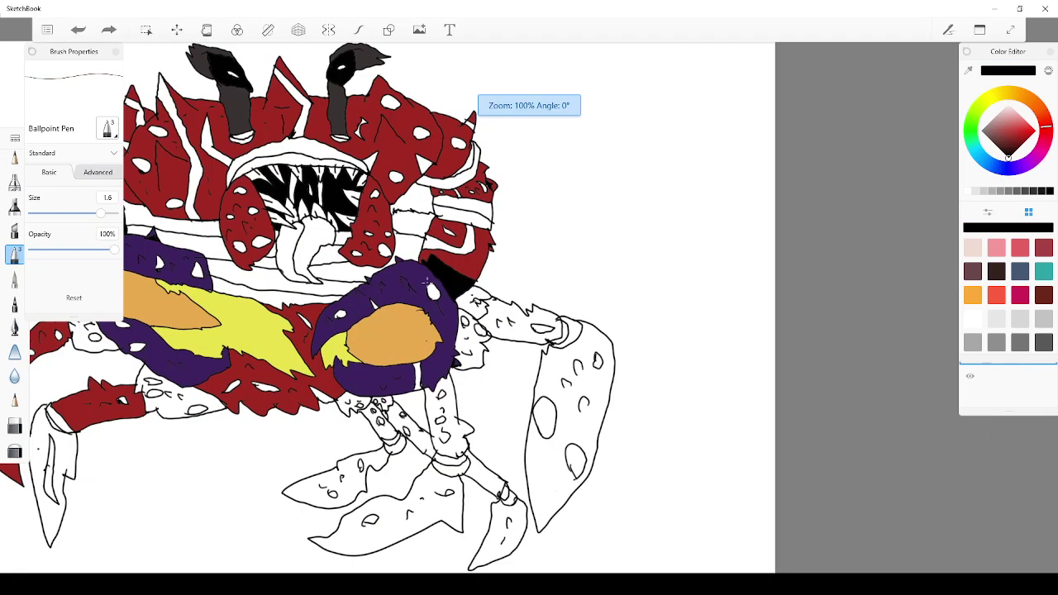
pyautogui.scroll(-3, 155, 251)
pyautogui.scroll(3, 108, 367)
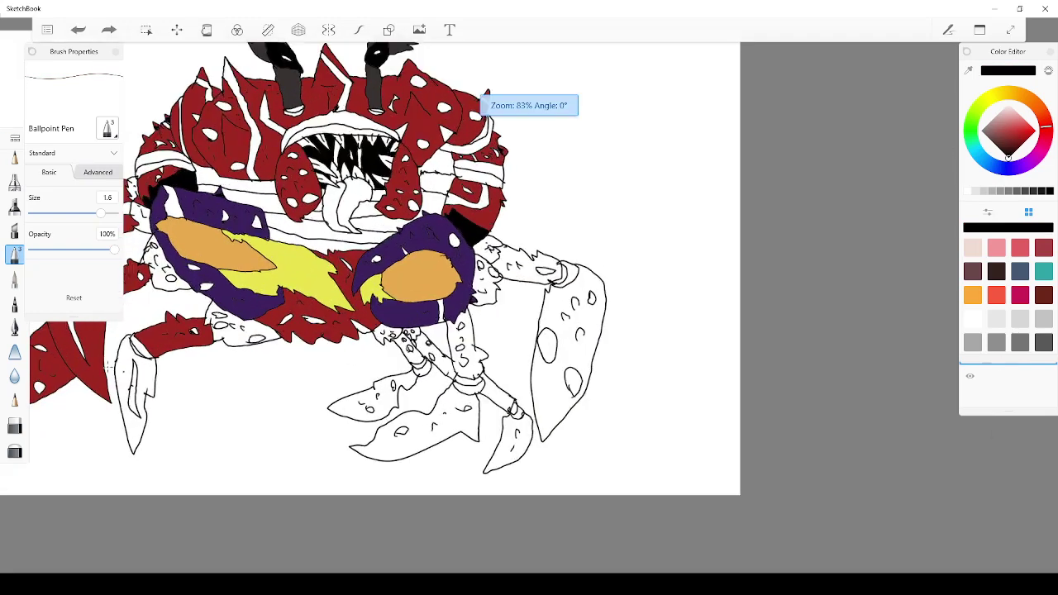
pyautogui.scroll(4, 107, 368)
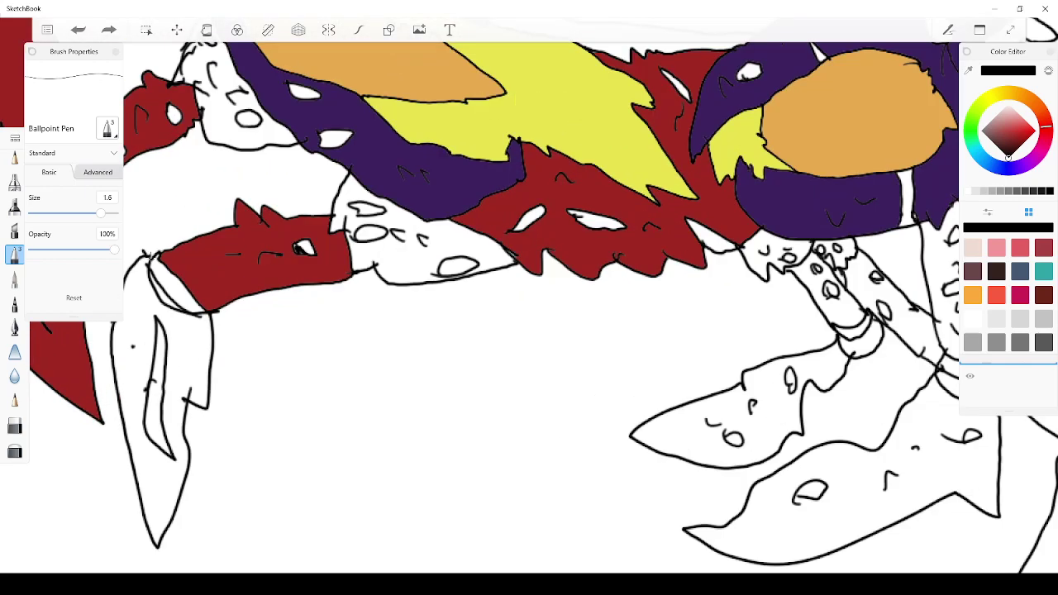
# Sample the crab's dark red and flood-fill the pointed lower segment of its front-left leg
pyautogui.scroll(-4, 237, 259)
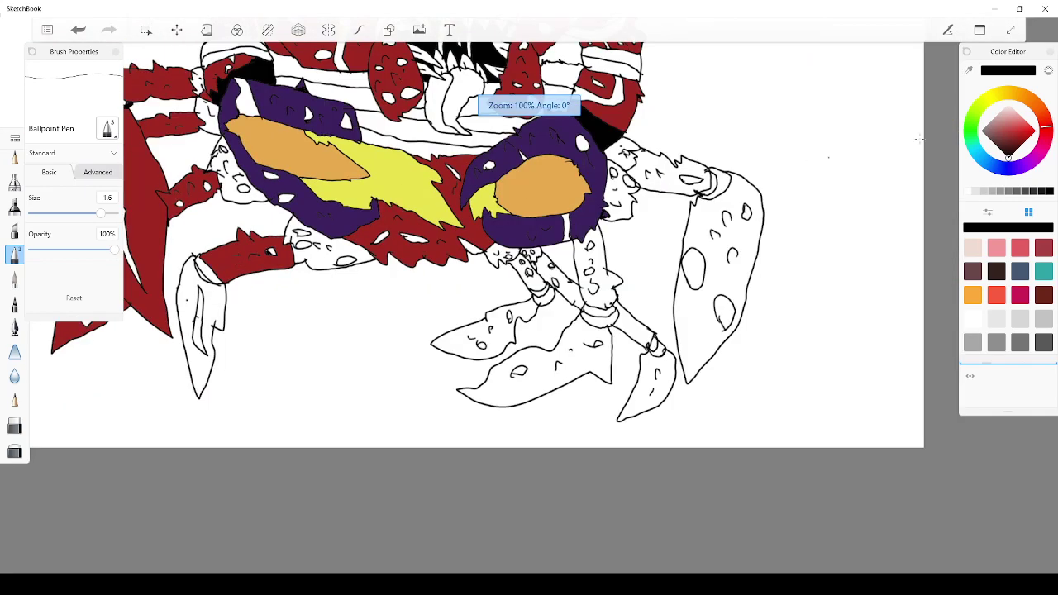
pyautogui.click(968, 71)
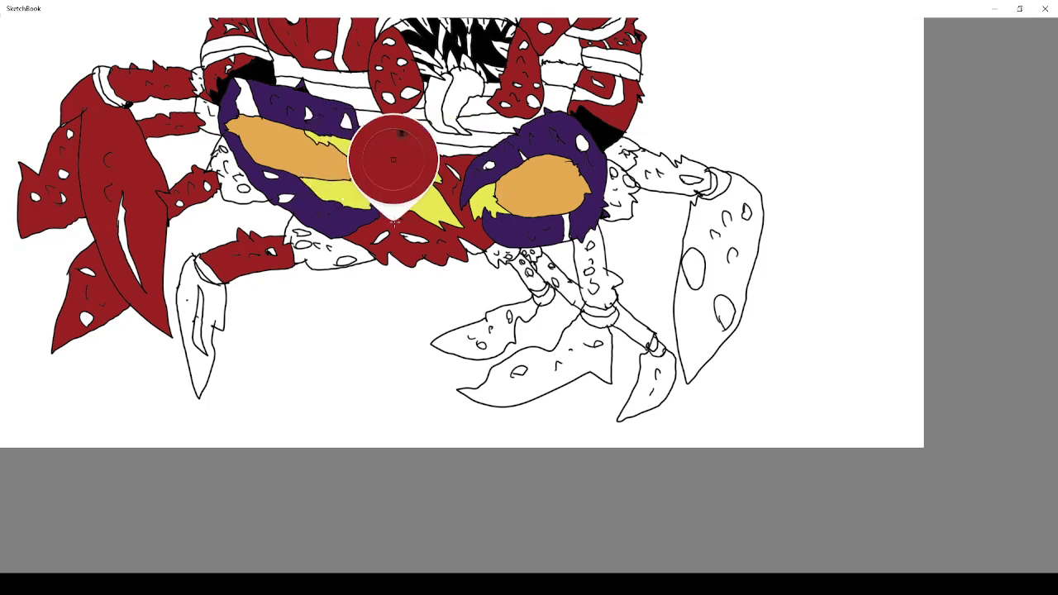
pyautogui.press('Tab')
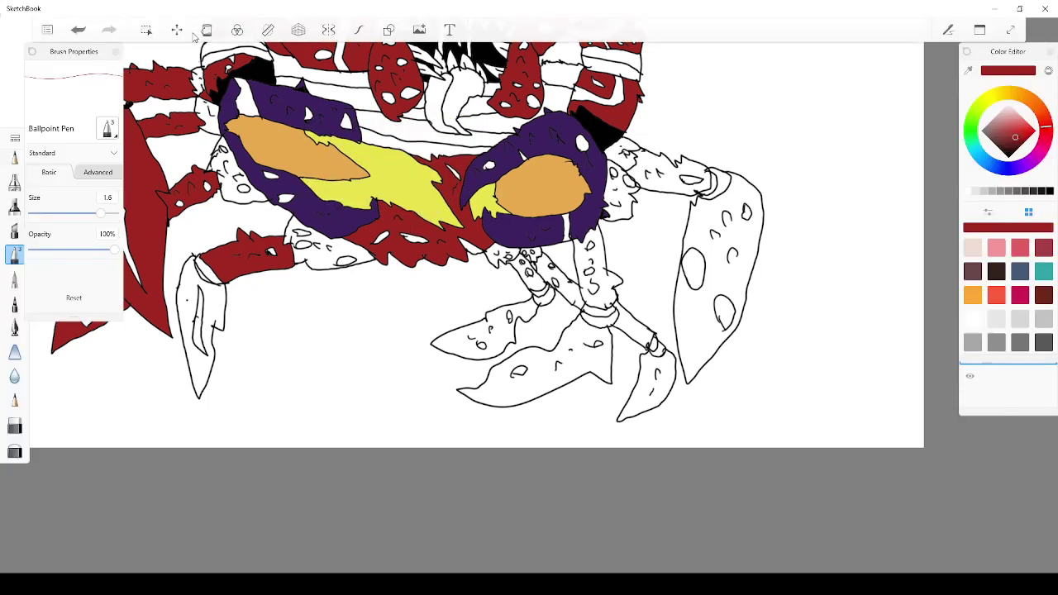
pyautogui.click(207, 30)
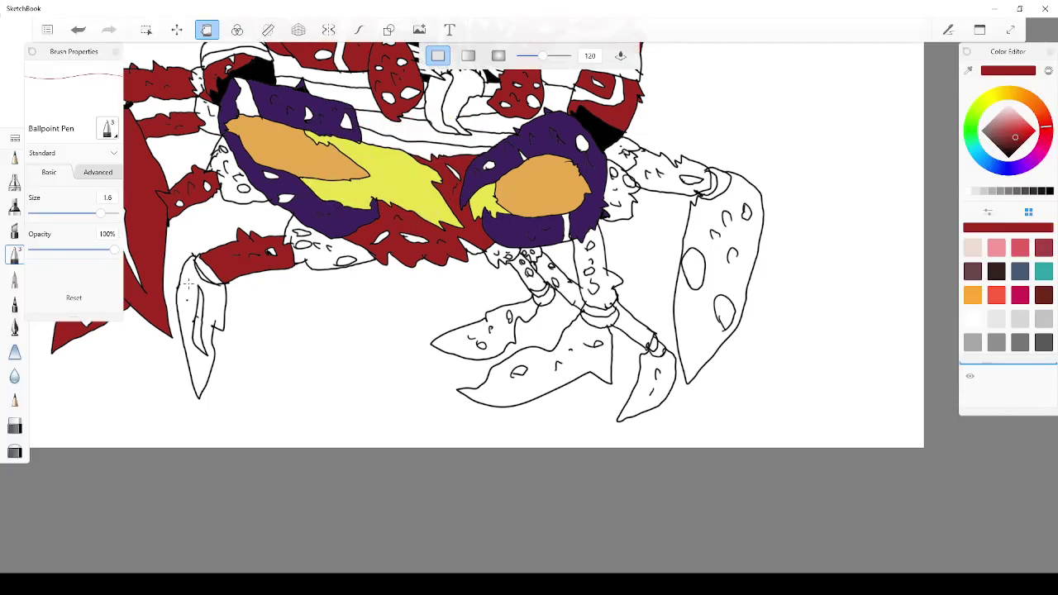
pyautogui.click(188, 283)
# Fill the two larger pointed leg tips below the round claw with dark red, undoing the stray fill that recolours the outlines
pyautogui.scroll(-5, 193, 337)
pyautogui.scroll(4, 191, 235)
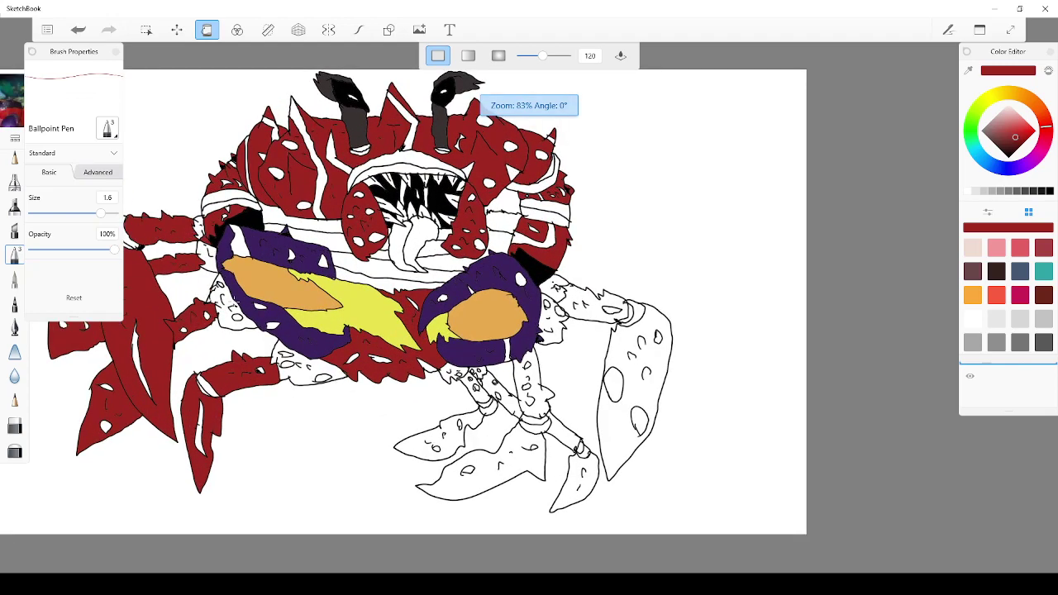
pyautogui.click(437, 442)
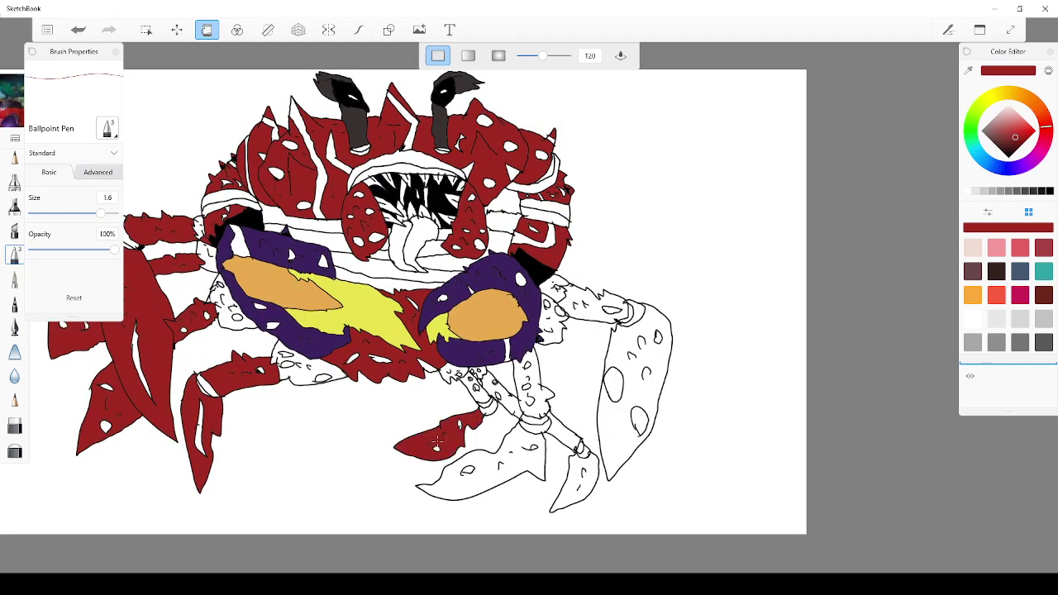
pyautogui.click(524, 446)
pyautogui.click(582, 454)
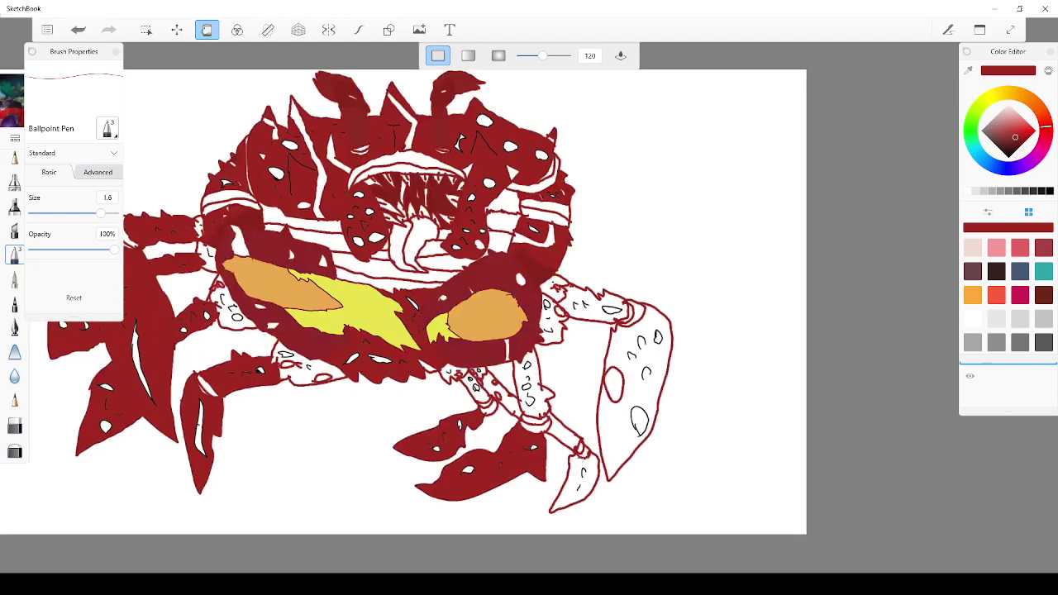
pyautogui.click(78, 29)
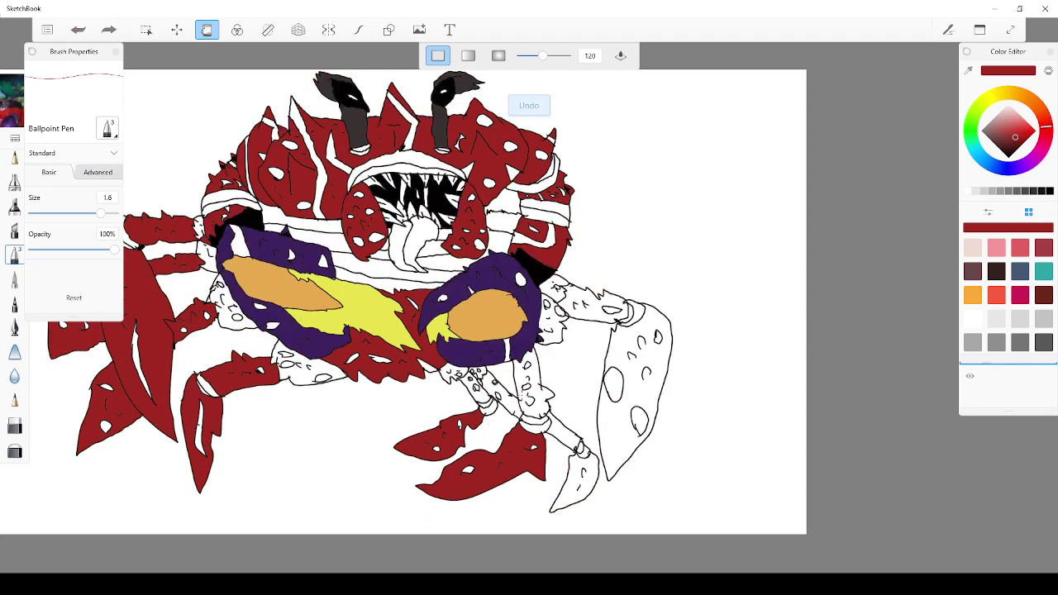
# Fill both large segments of the far-right leg and the small pointed leg tip beside it with dark red
pyautogui.click(609, 352)
pyautogui.click(593, 308)
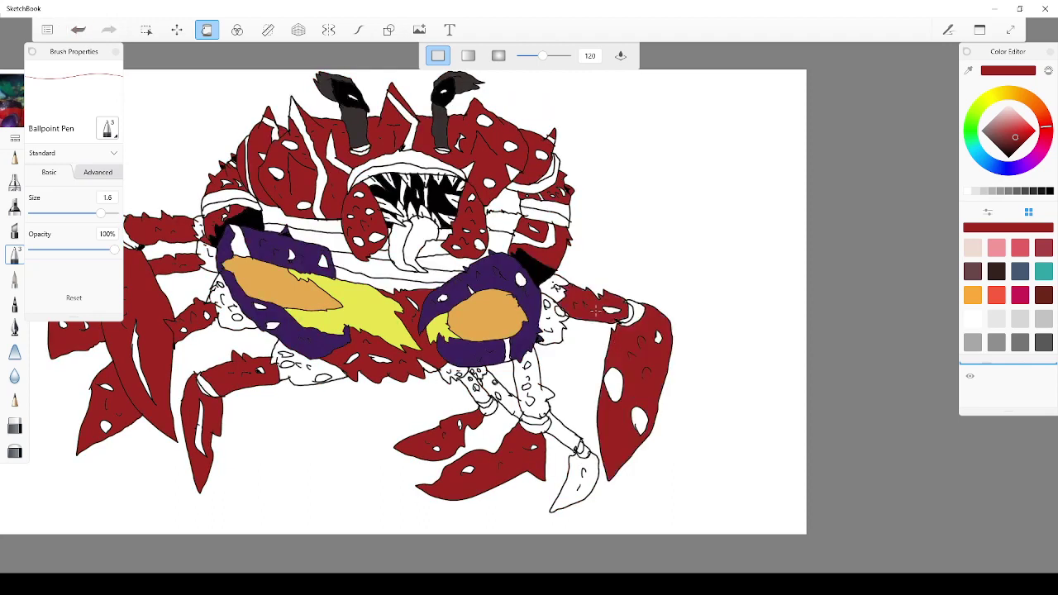
pyautogui.click(589, 479)
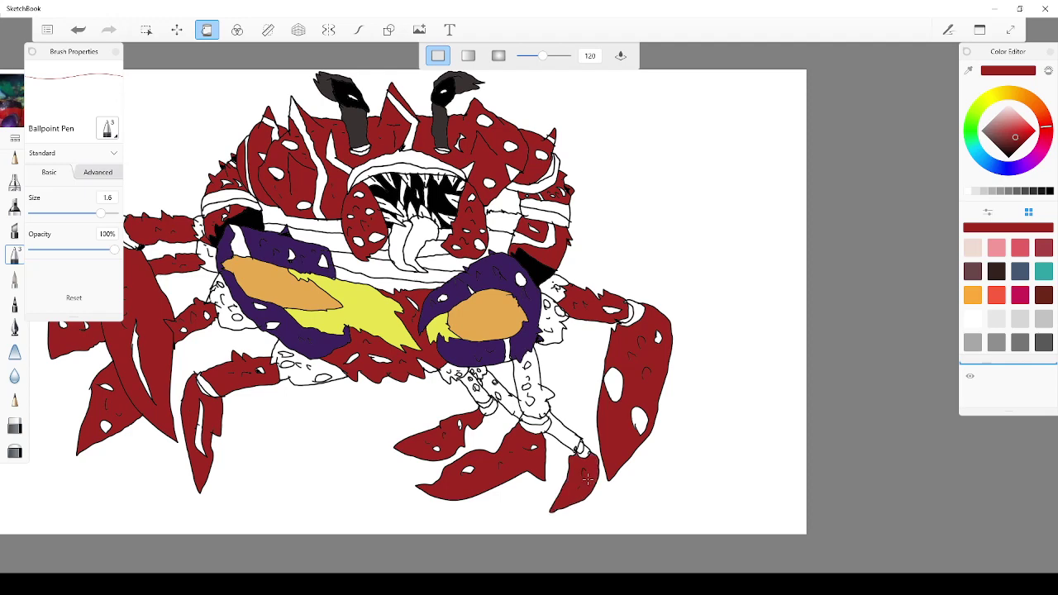
# Fill the thin leg segments below the round claw with dark red, including the small piece under the white joint band
pyautogui.scroll(5, 521, 431)
pyautogui.click(601, 432)
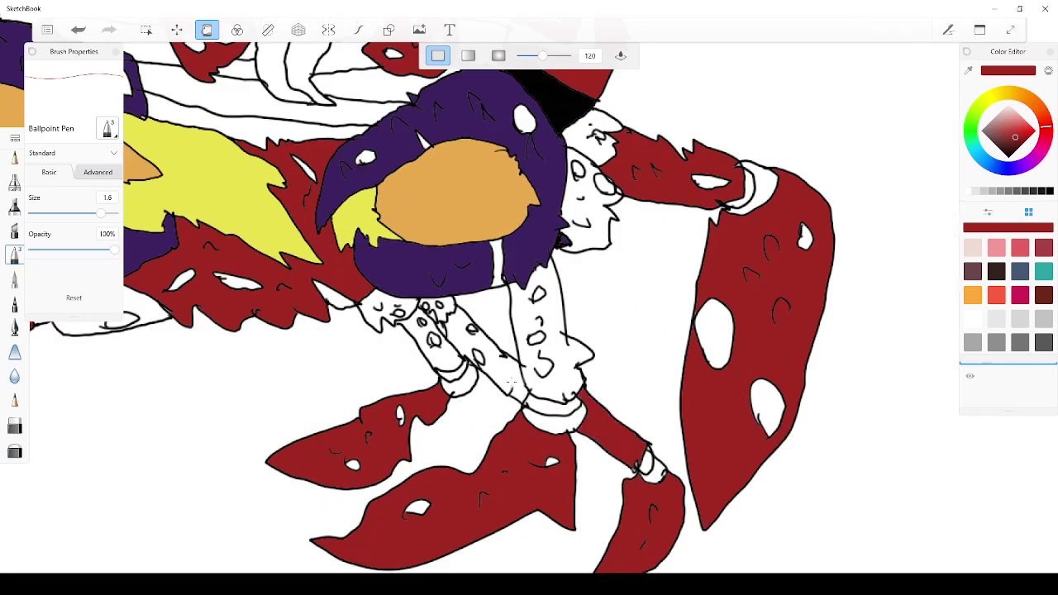
pyautogui.click(490, 355)
pyautogui.click(442, 357)
pyautogui.click(457, 388)
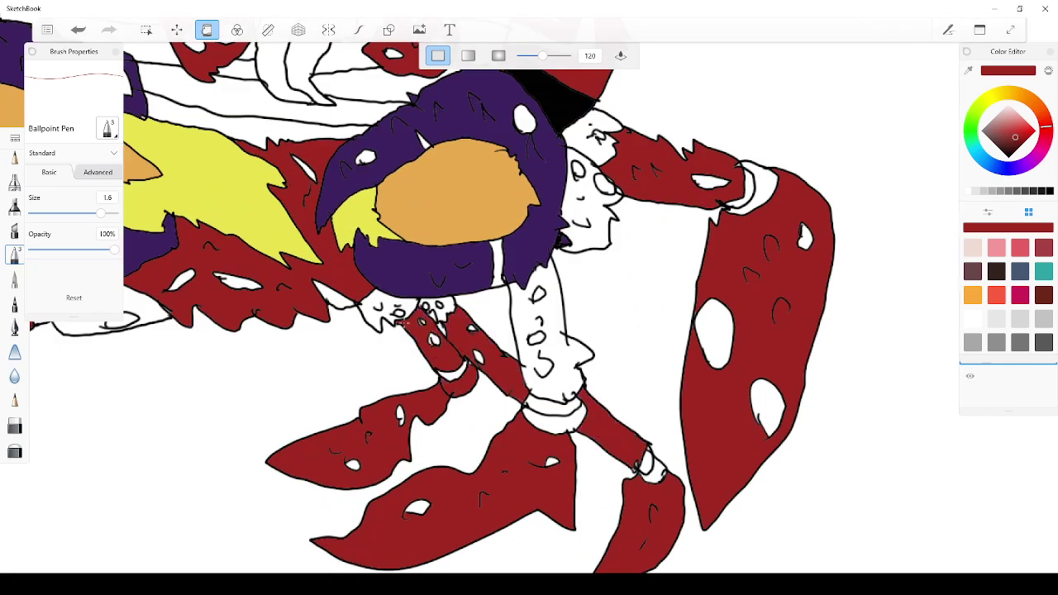
pyautogui.click(394, 312)
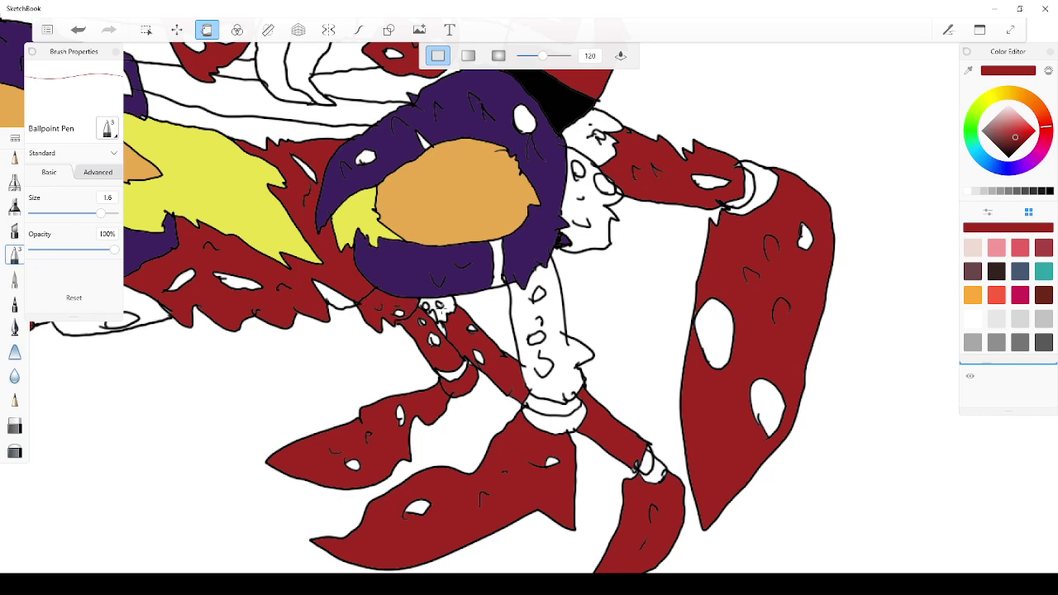
pyautogui.click(438, 308)
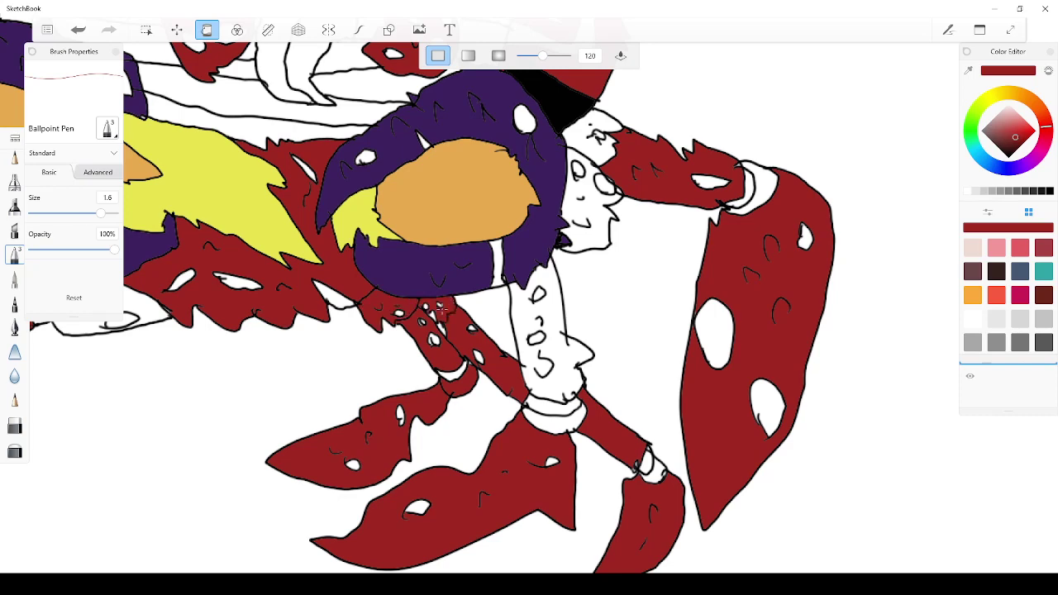
pyautogui.click(80, 30)
pyautogui.click(80, 30)
# Fill the thick upper leg segment directly below the round purple claw with dark red
pyautogui.scroll(-3, 227, 374)
pyautogui.scroll(-3, 227, 374)
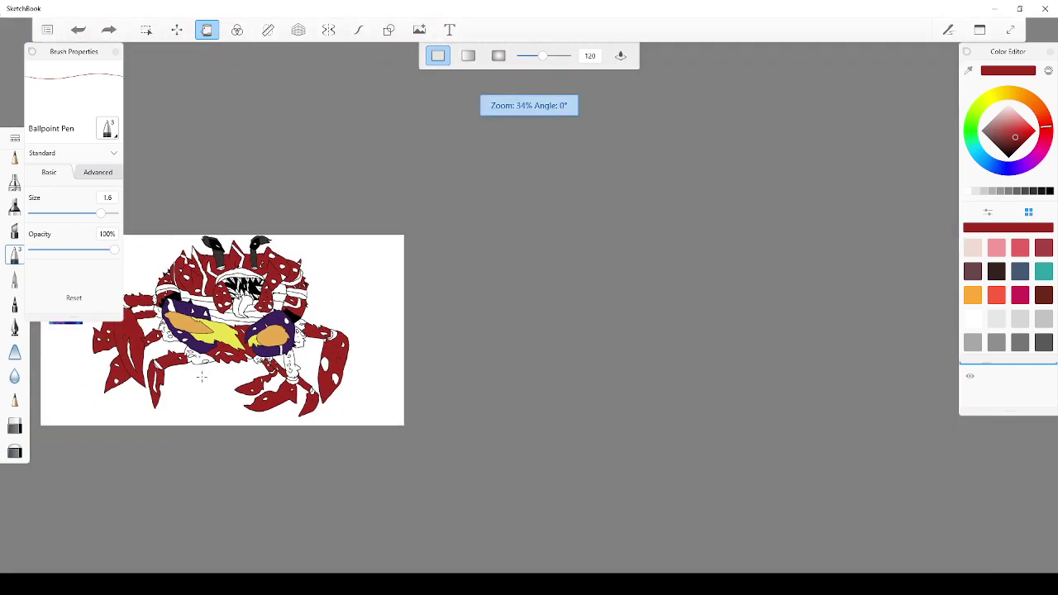
pyautogui.scroll(3, 228, 353)
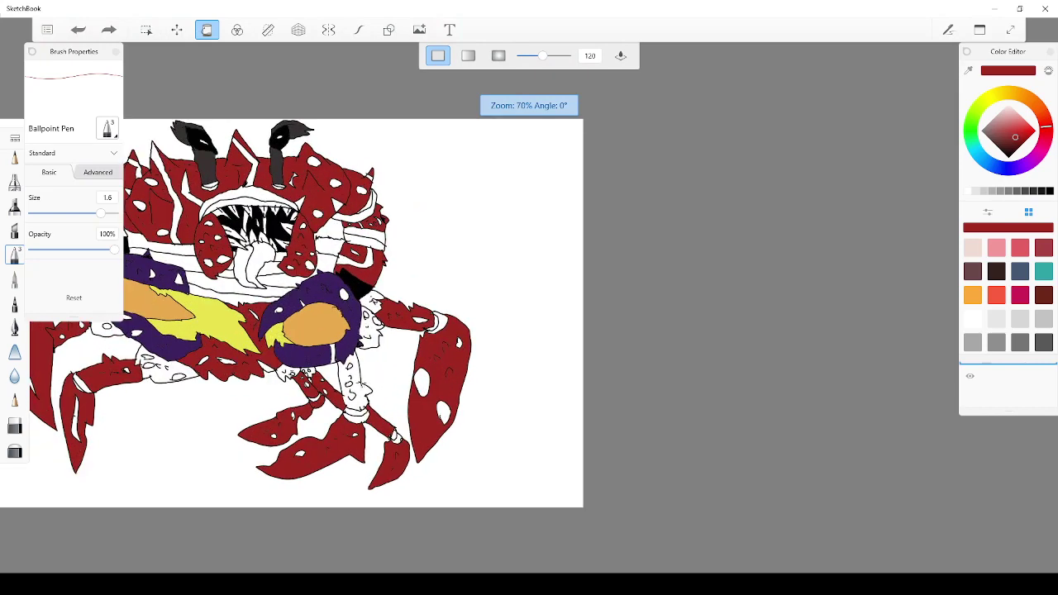
pyautogui.scroll(4, 362, 385)
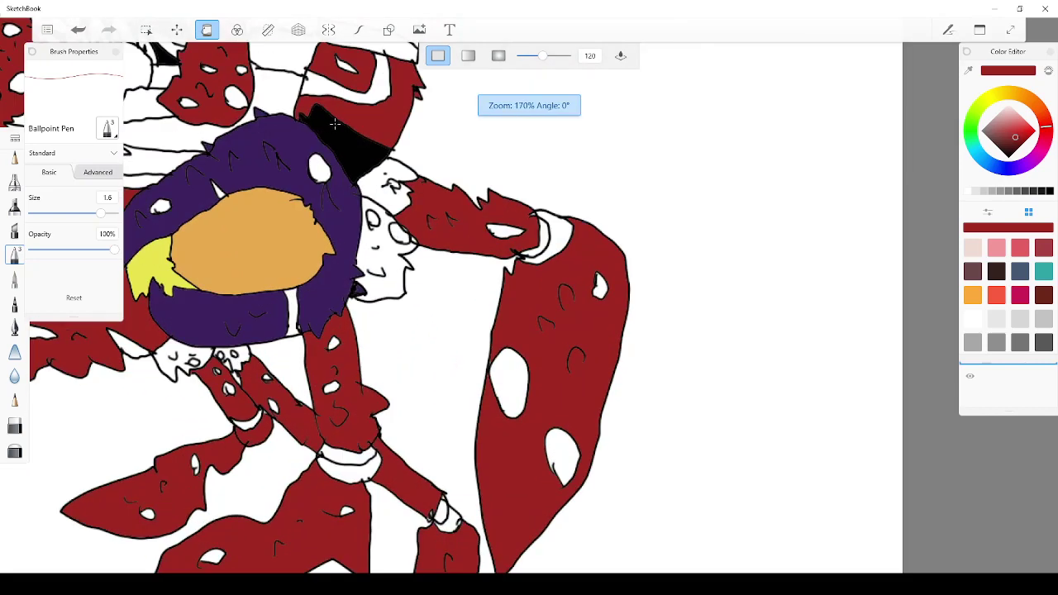
# Sample the dark grey from the crab's right eyestalk as the fill colour
pyautogui.scroll(-6, 302, 359)
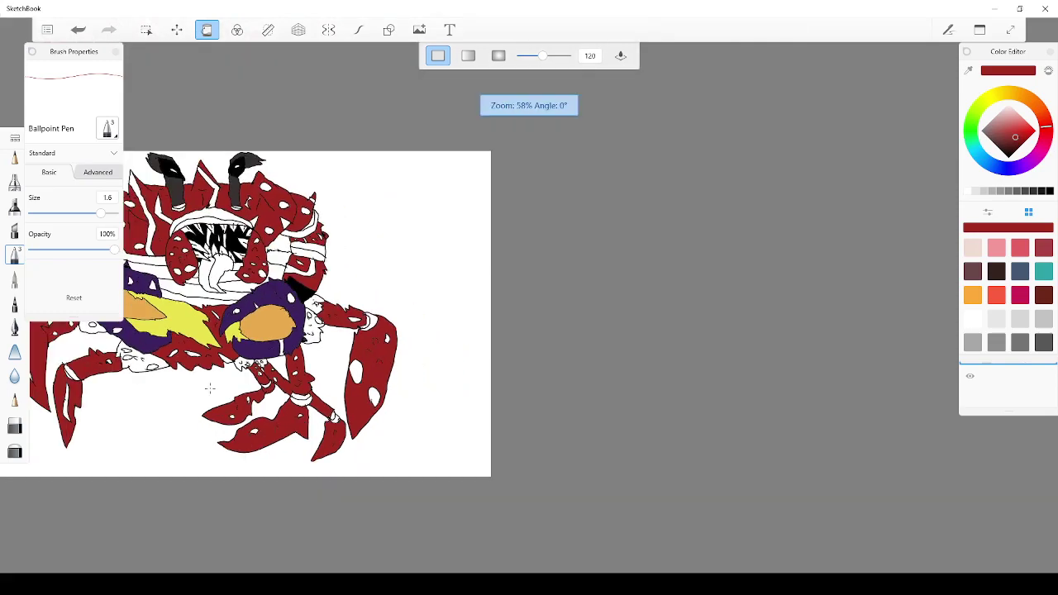
pyautogui.scroll(5, 132, 419)
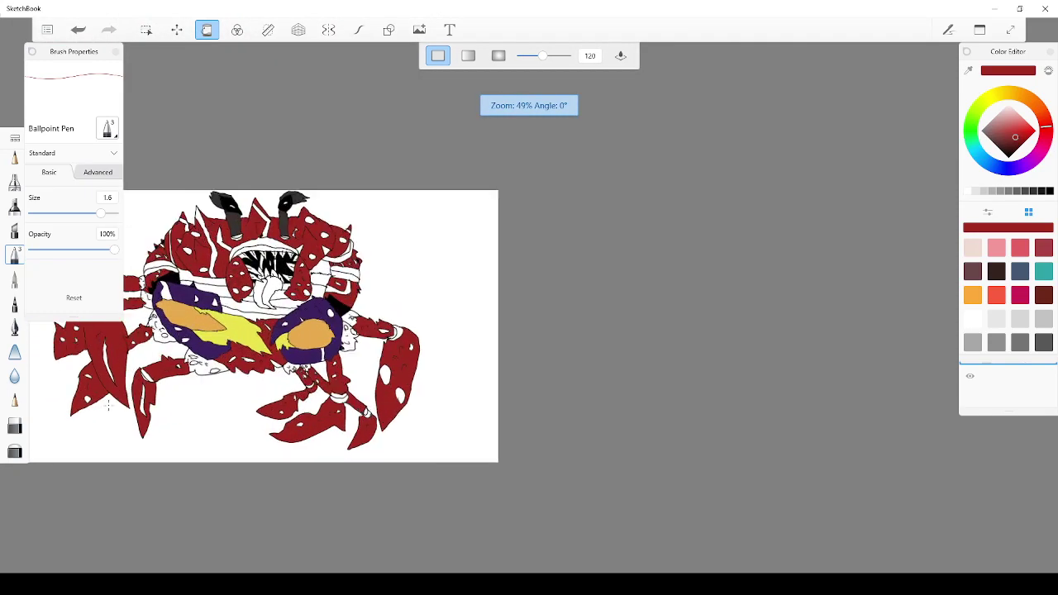
pyautogui.scroll(-4, 124, 420)
pyautogui.scroll(1, 106, 423)
pyautogui.scroll(2, 106, 423)
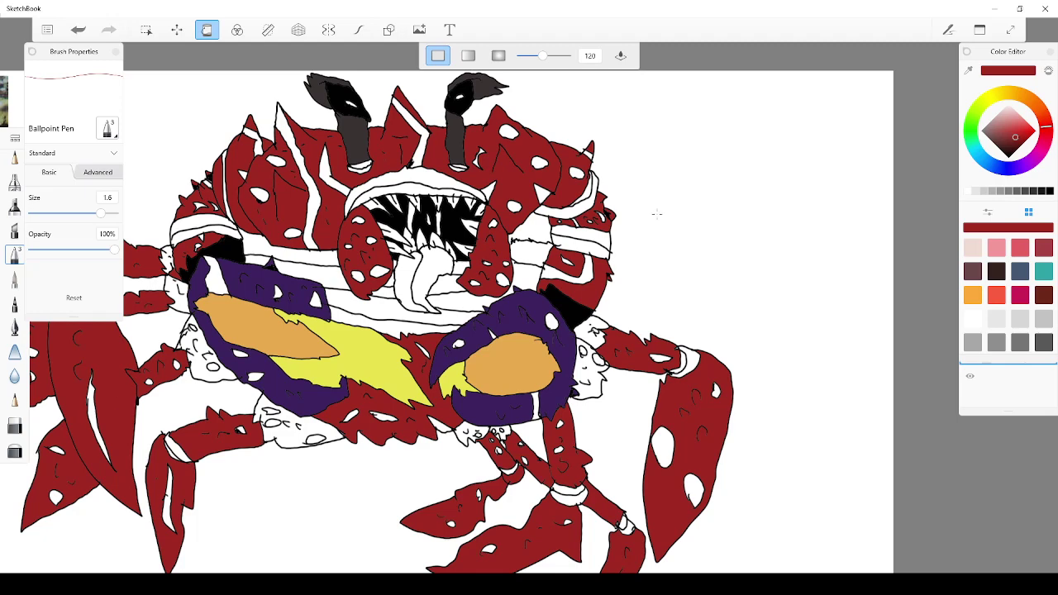
pyautogui.click(966, 71)
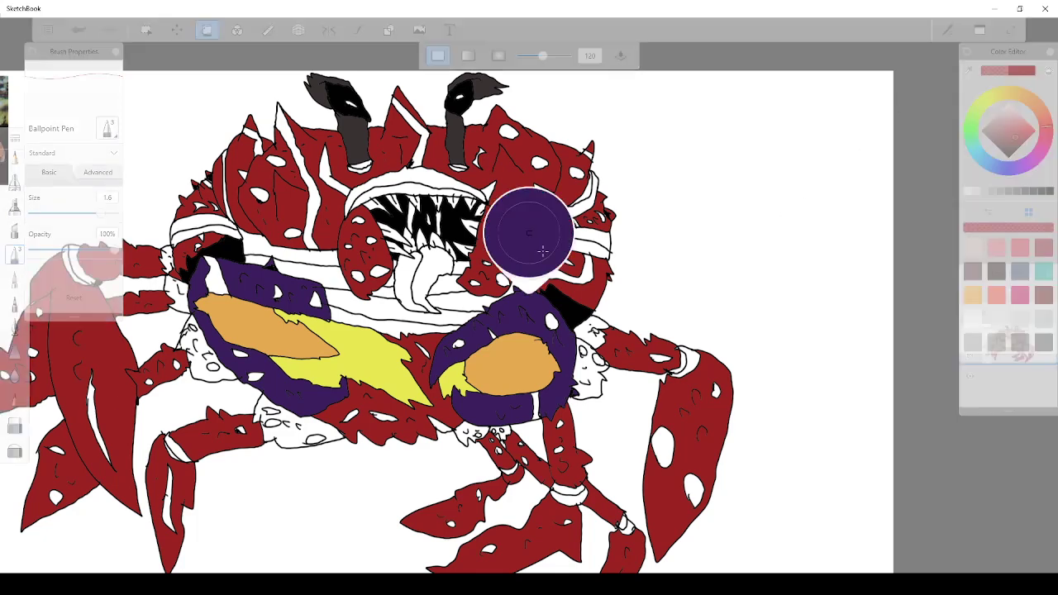
pyautogui.moveTo(452, 139); pyautogui.dragTo(452, 138)
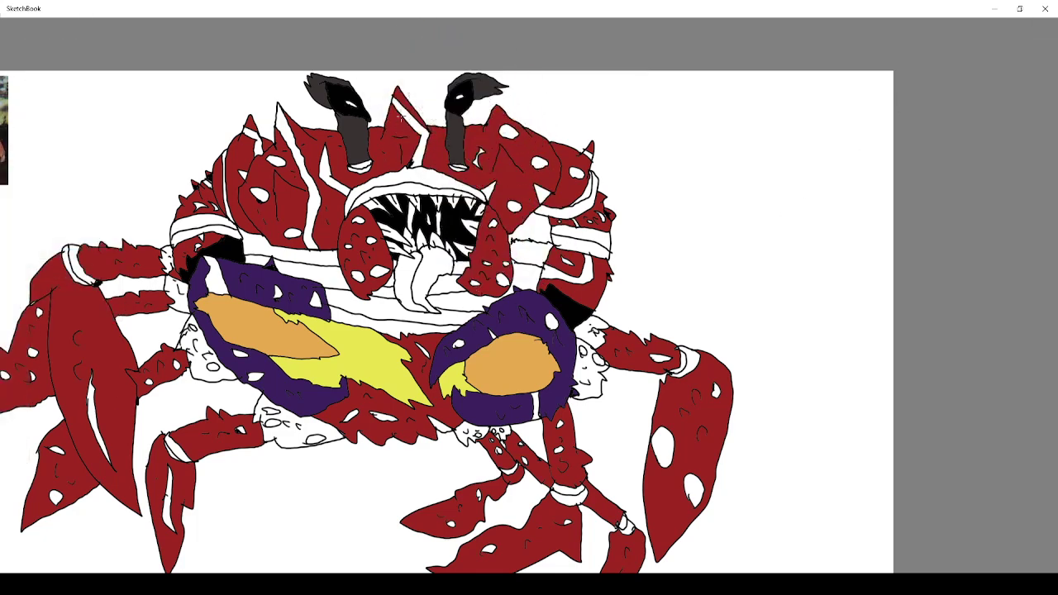
# Fill the four white leg joints around the crab's left claw with dark grey
pyautogui.scroll(2, 234, 452)
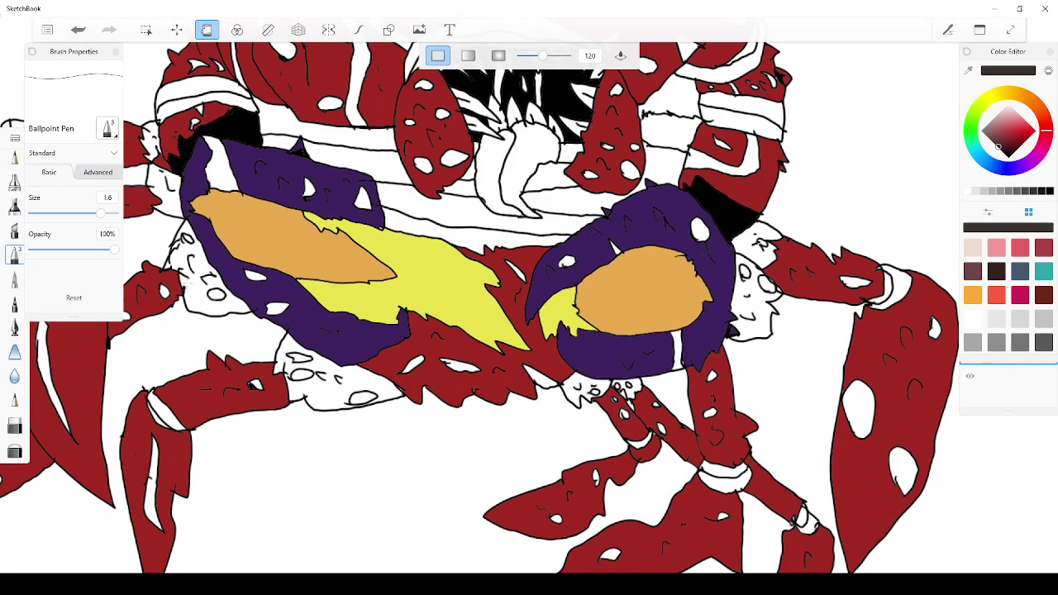
pyautogui.click(188, 283)
pyautogui.click(169, 199)
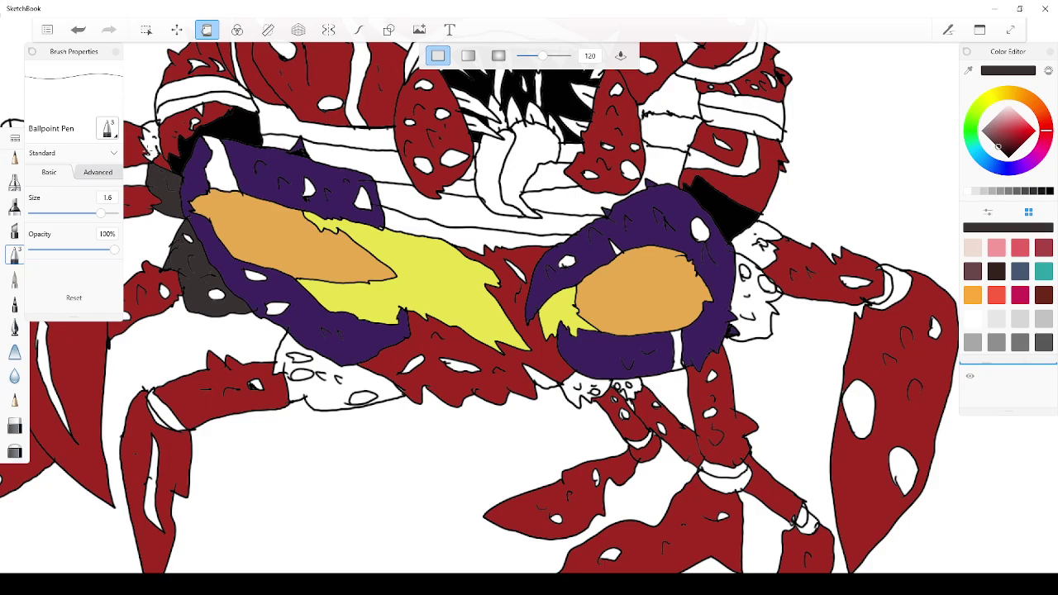
pyautogui.click(150, 142)
pyautogui.click(329, 405)
pyautogui.scroll(-3, 329, 409)
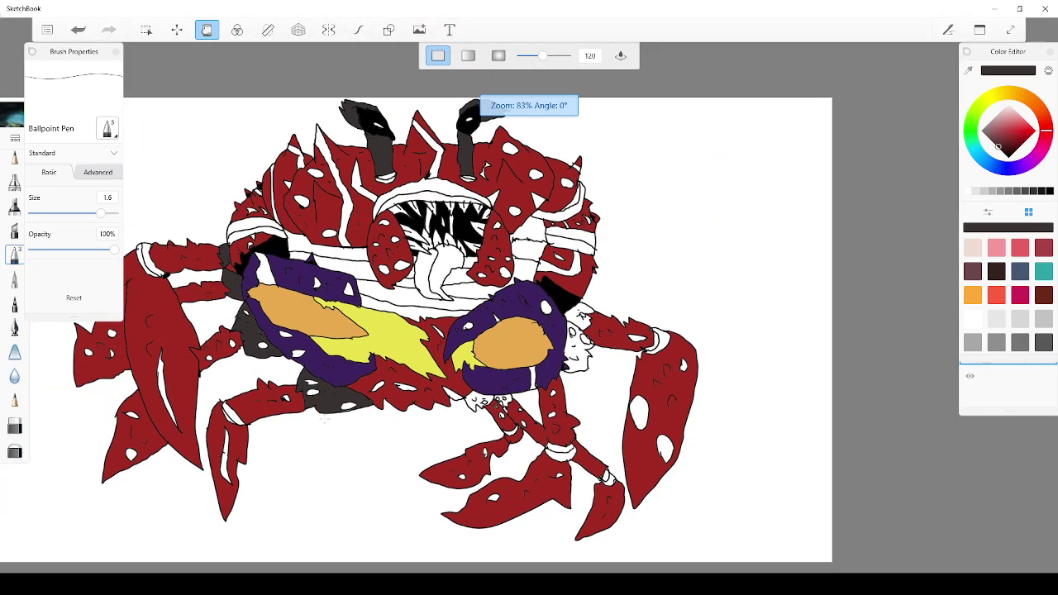
# Fill the two small joints below the round claw and the two joint pieces beside it with dark grey
pyautogui.scroll(5, 403, 385)
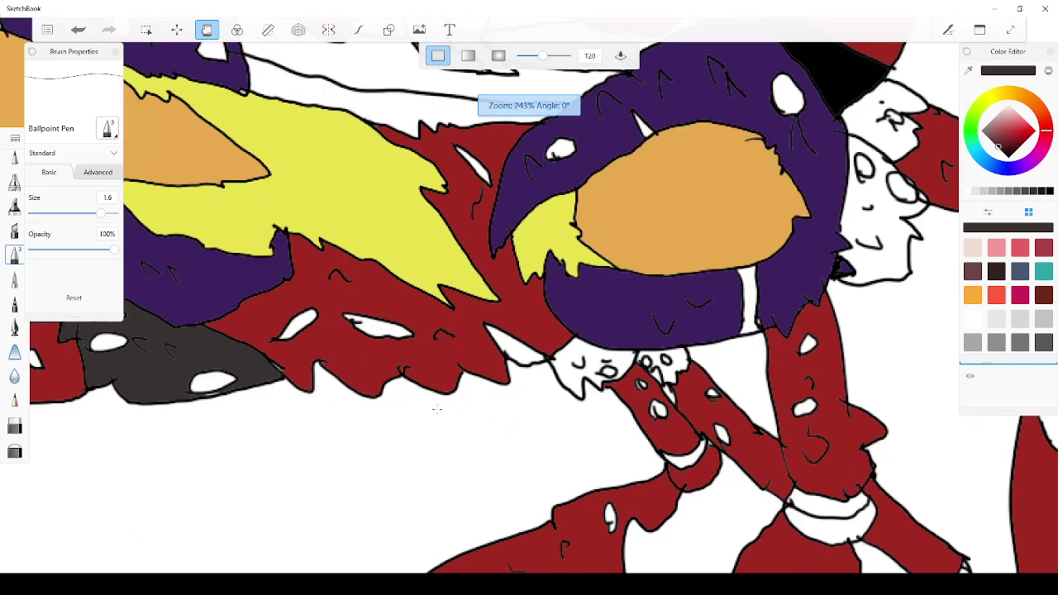
pyautogui.click(591, 357)
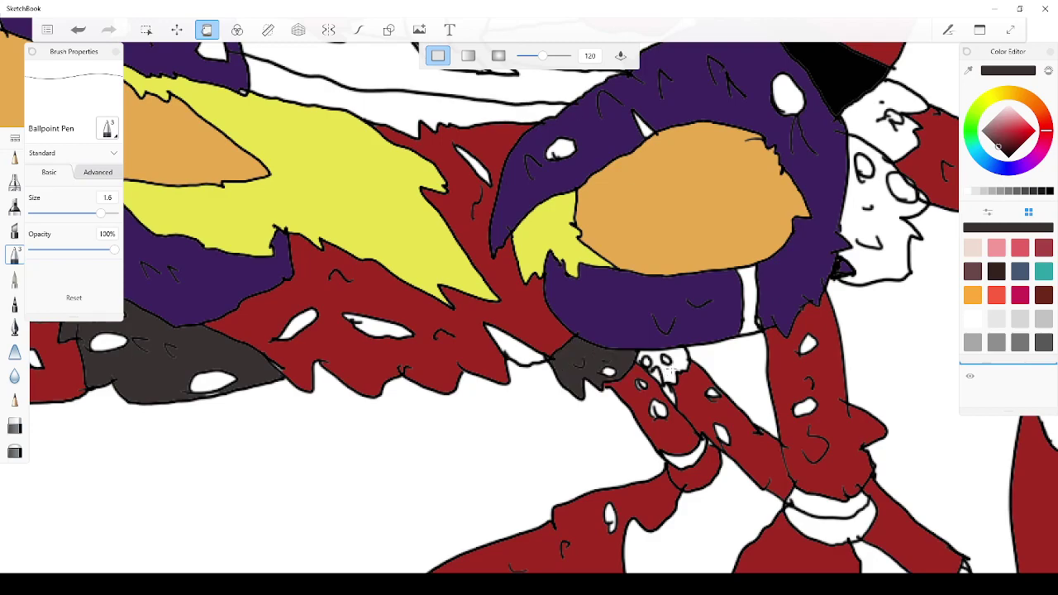
pyautogui.click(671, 370)
pyautogui.scroll(-4, 366, 266)
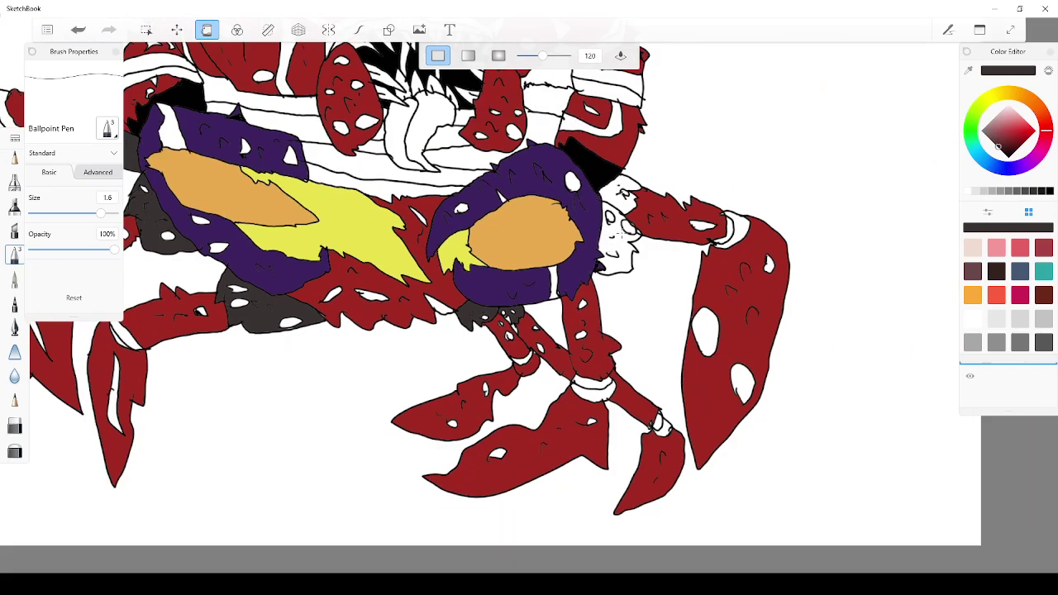
pyautogui.click(614, 240)
pyautogui.click(613, 191)
pyautogui.scroll(-3, 613, 191)
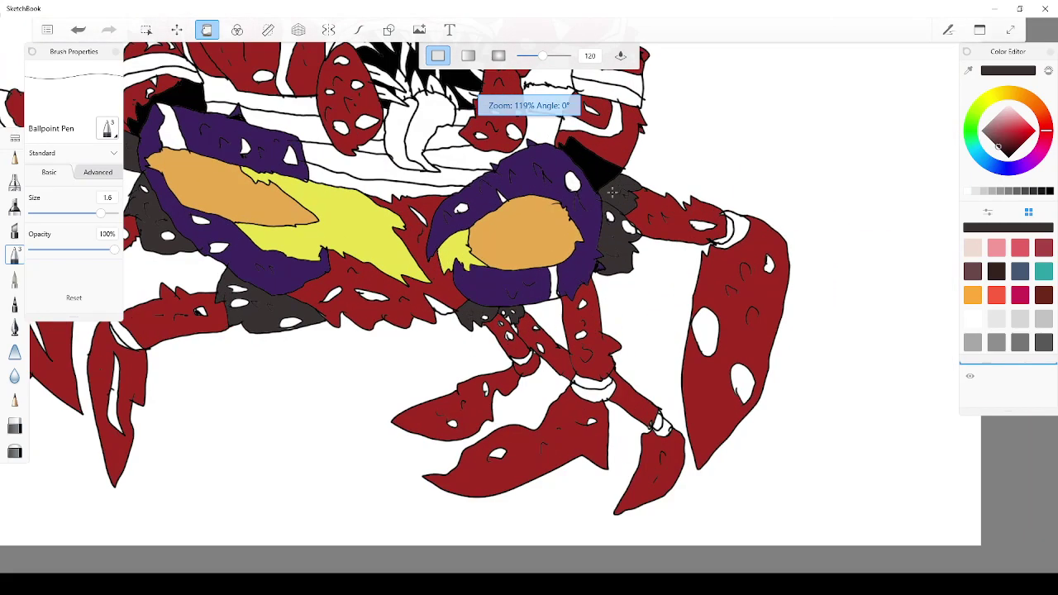
pyautogui.scroll(-5, 283, 195)
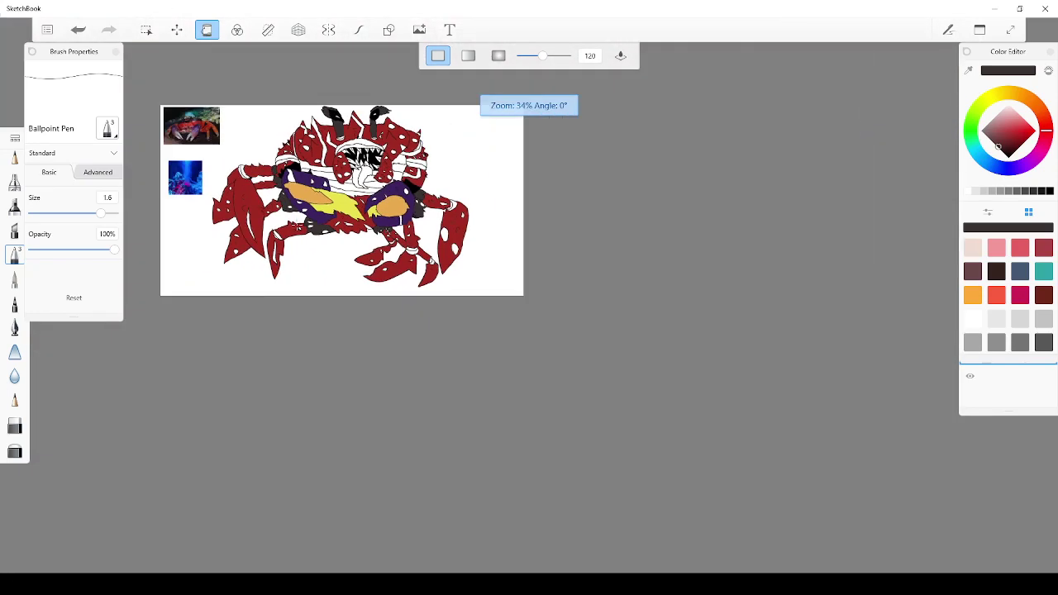
pyautogui.scroll(5, 294, 217)
pyautogui.scroll(-4, 270, 165)
pyautogui.scroll(4, 234, 127)
pyautogui.scroll(-6, 232, 128)
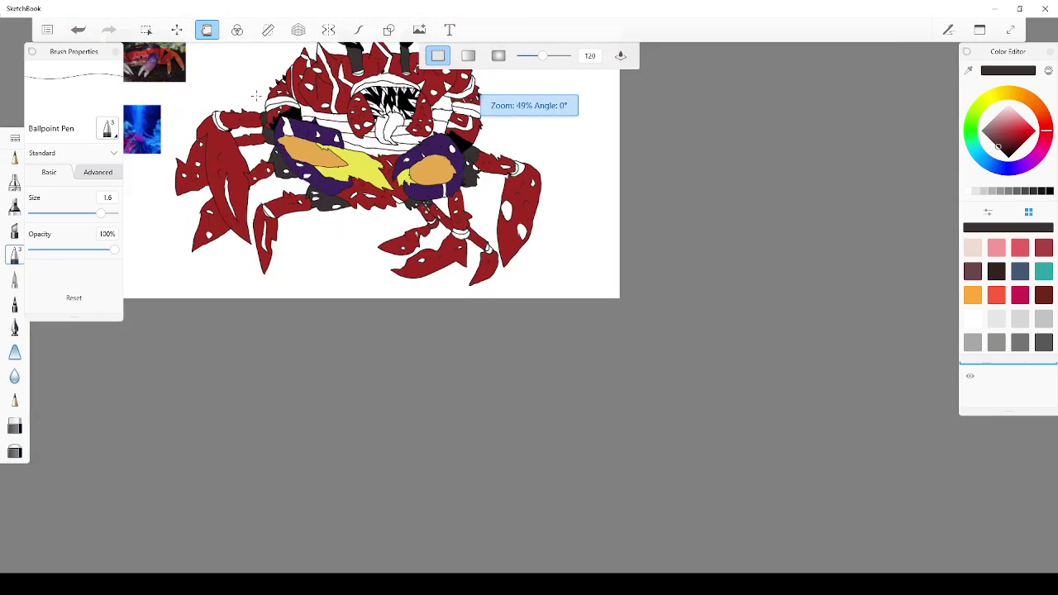
pyautogui.scroll(5, 248, 64)
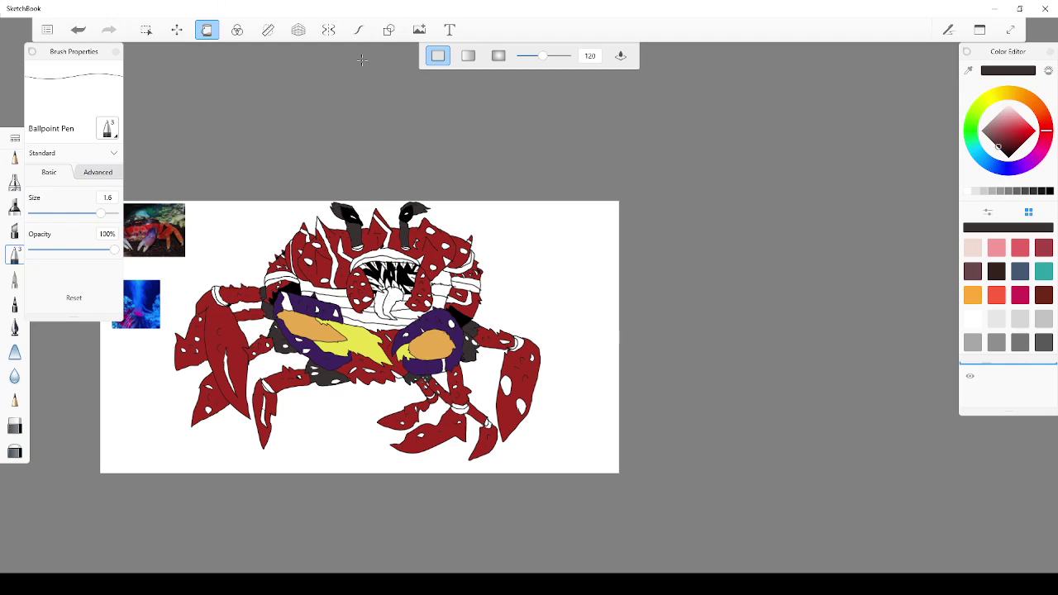
pyautogui.scroll(2, 346, 97)
pyautogui.scroll(-2, 248, 383)
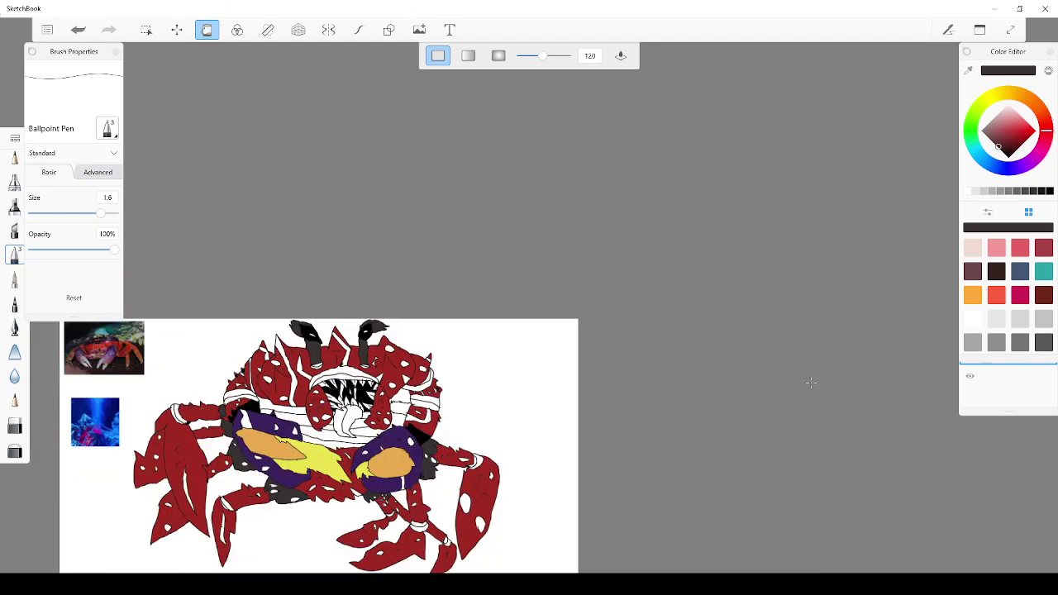
pyautogui.scroll(3, 790, 400)
pyautogui.scroll(-5, 118, 365)
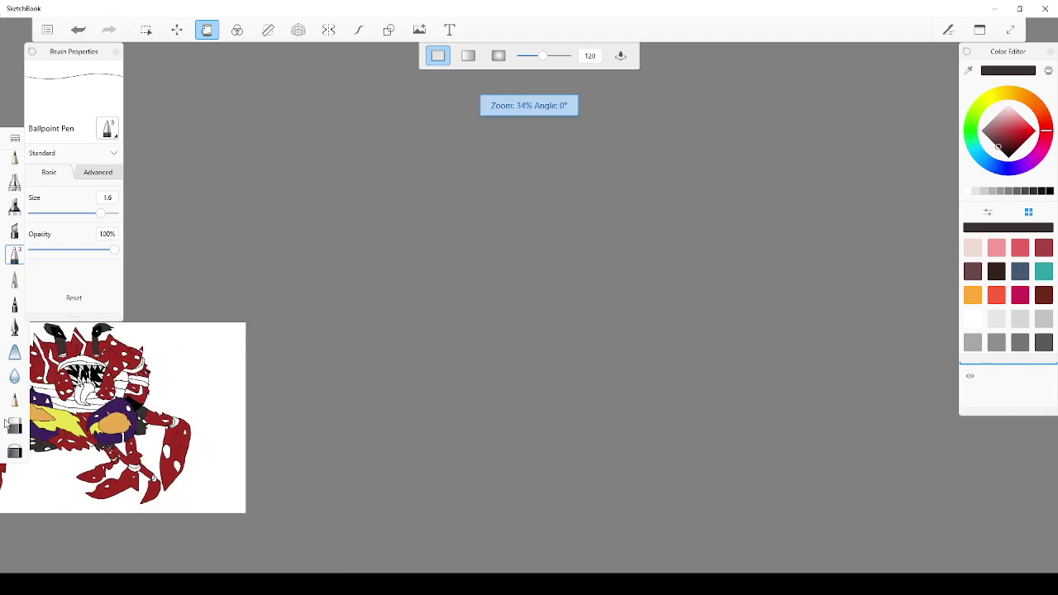
pyautogui.scroll(-5, 39, 400)
pyautogui.scroll(-1, 63, 393)
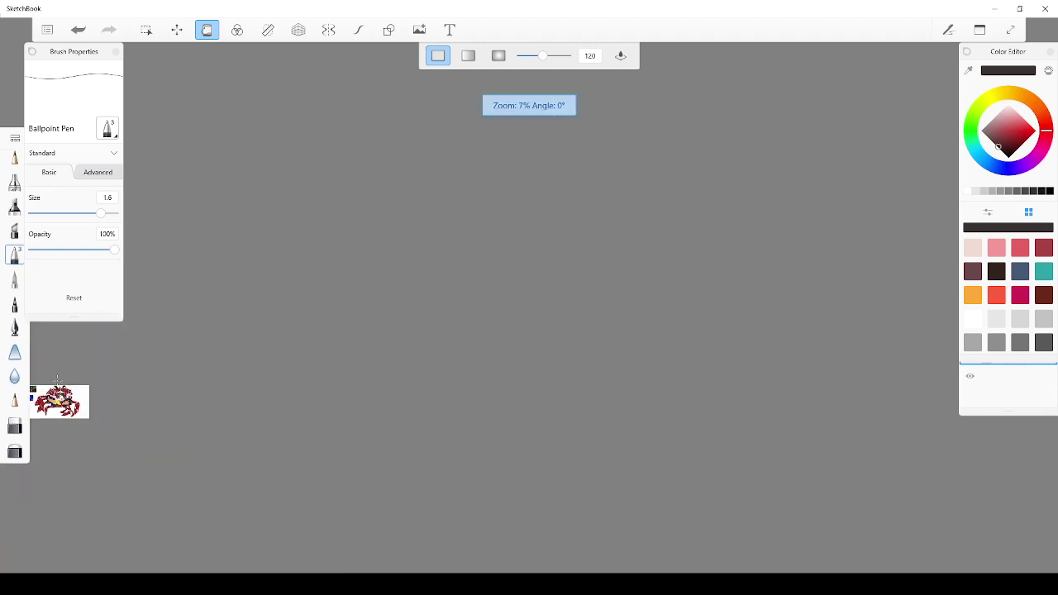
# Sample the dark purple from the round claw and lighten it to a pale purple fill colour
pyautogui.scroll(7, 58, 405)
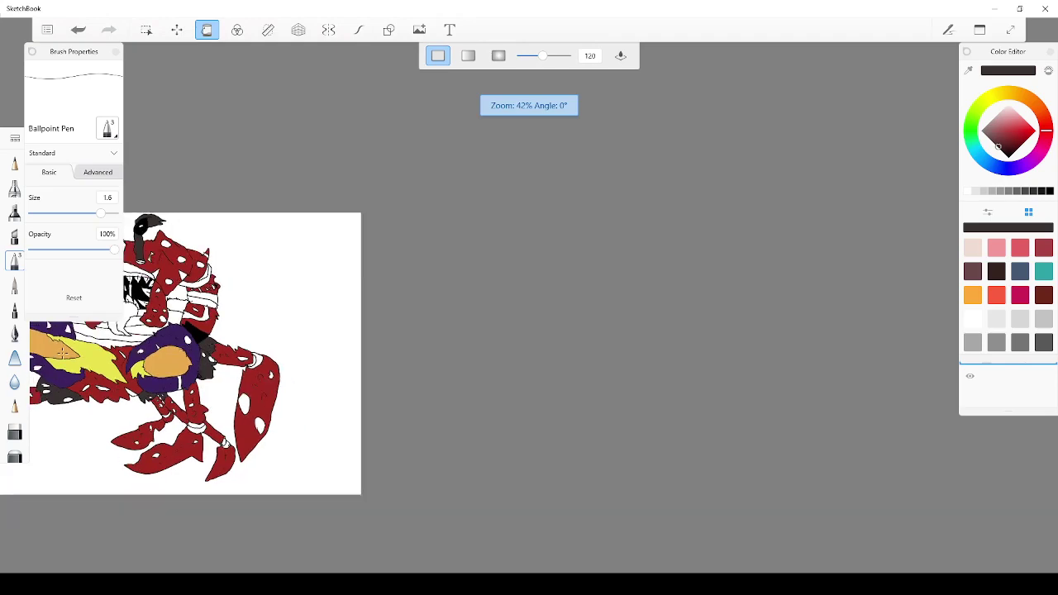
pyautogui.scroll(-6, 62, 353)
pyautogui.scroll(5, 31, 347)
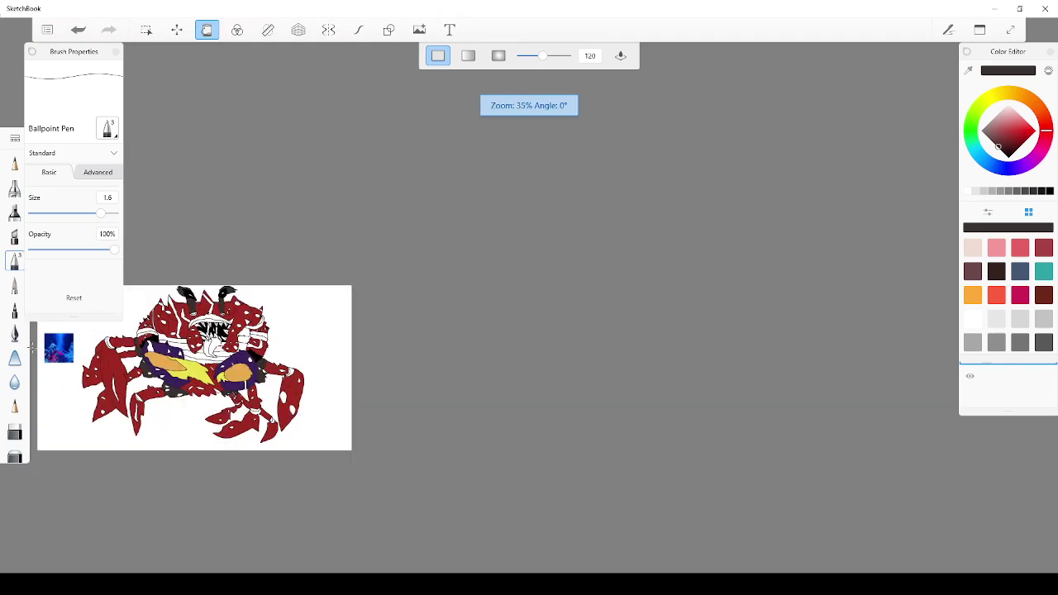
pyautogui.scroll(5, 31, 348)
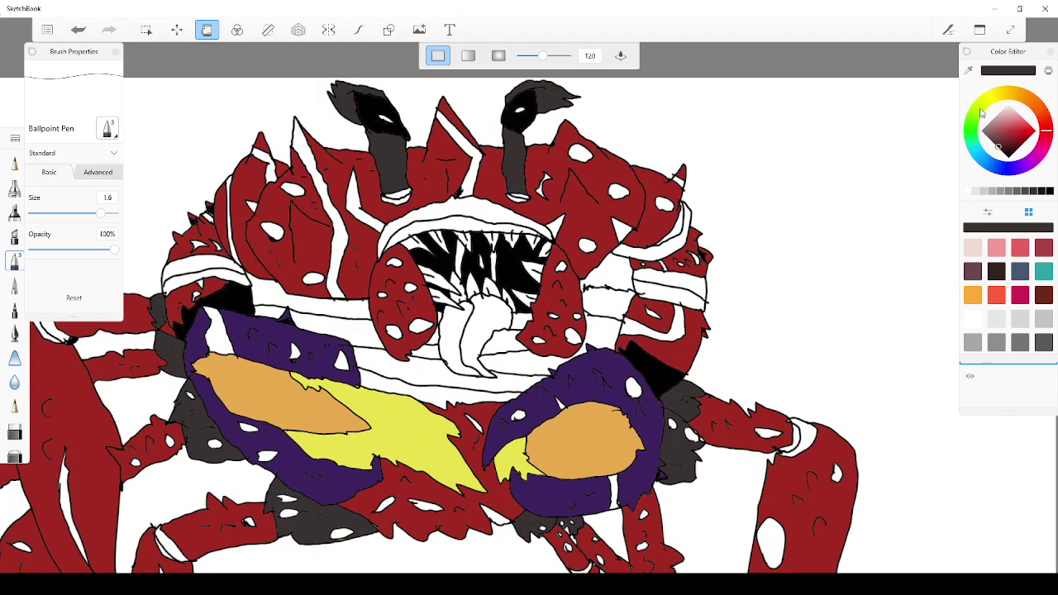
pyautogui.press('Tab')
pyautogui.moveTo(660, 395); pyautogui.dragTo(609, 382)
pyautogui.click(1009, 117)
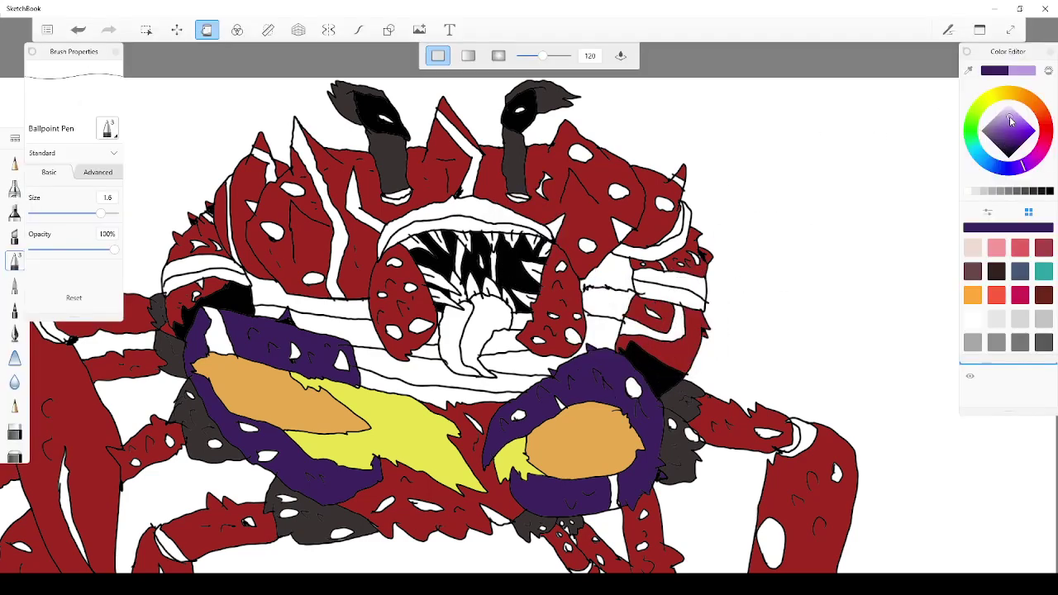
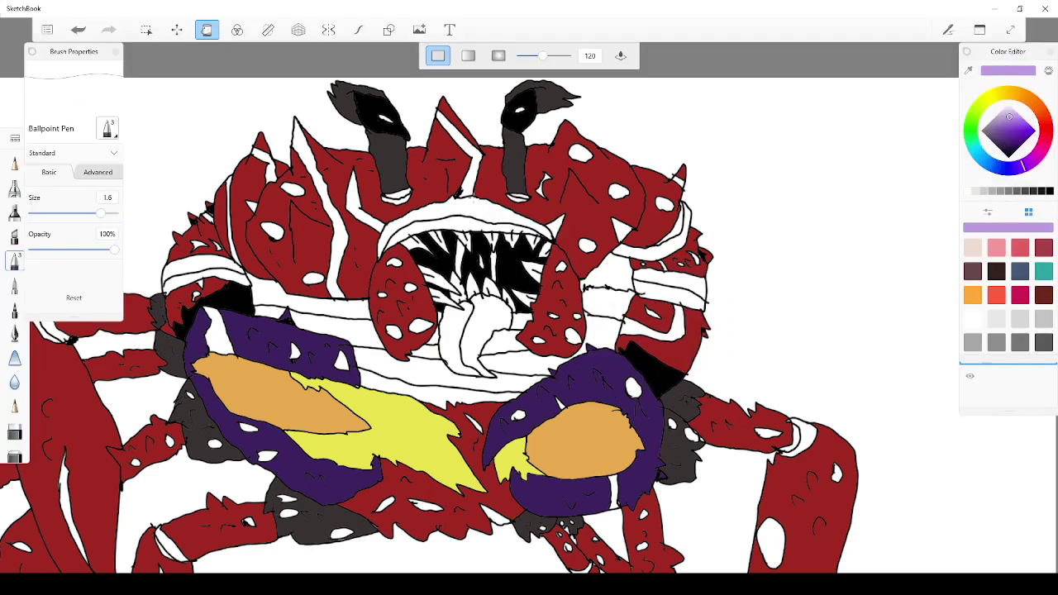
# Fill both halves of the tongue and both bands of the upper lip with pale purple
pyautogui.scroll(2, 464, 229)
pyautogui.click(479, 343)
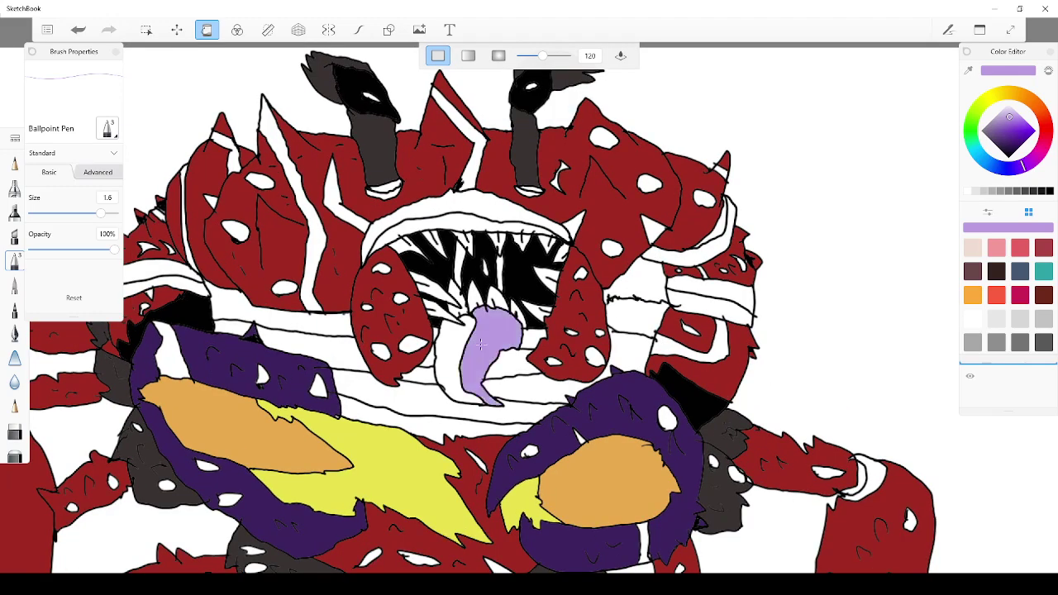
pyautogui.click(456, 339)
pyautogui.scroll(3, 456, 325)
pyautogui.click(454, 116)
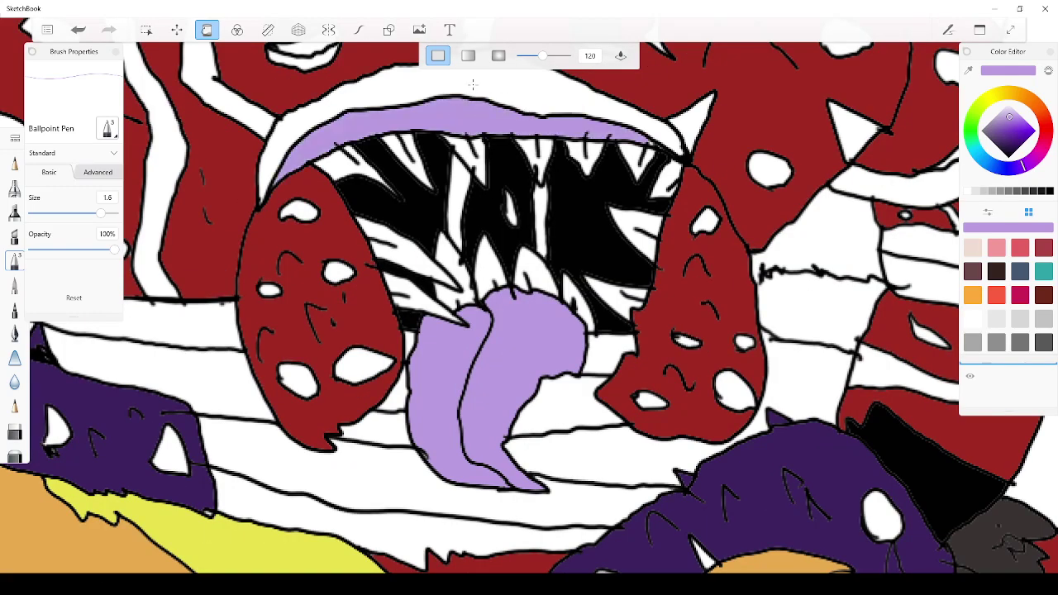
pyautogui.scroll(-5, 453, 116)
pyautogui.scroll(4, 460, 18)
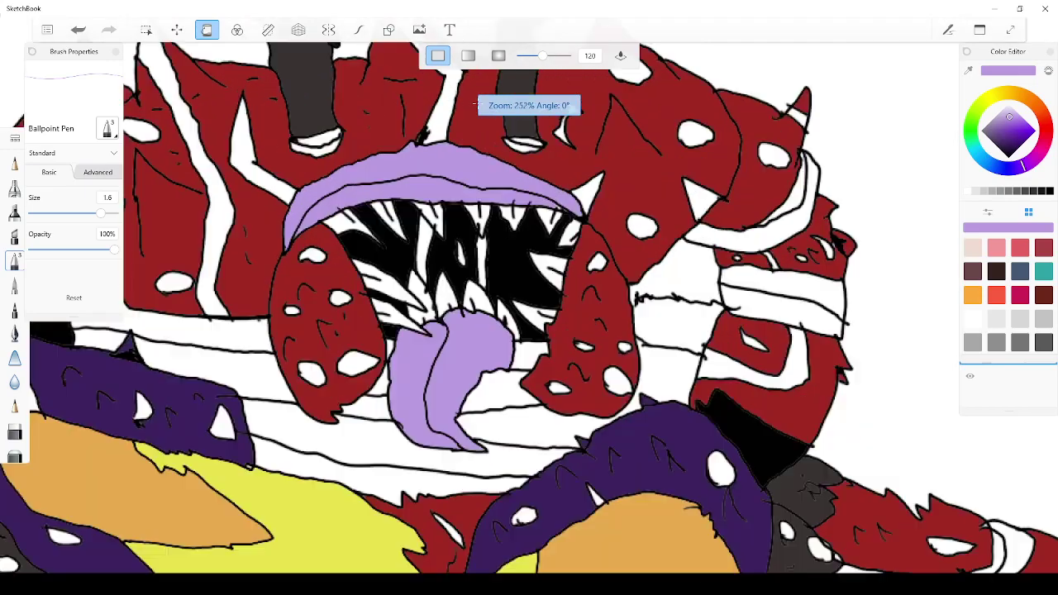
pyautogui.scroll(-4, 411, 67)
pyautogui.scroll(1, 411, 67)
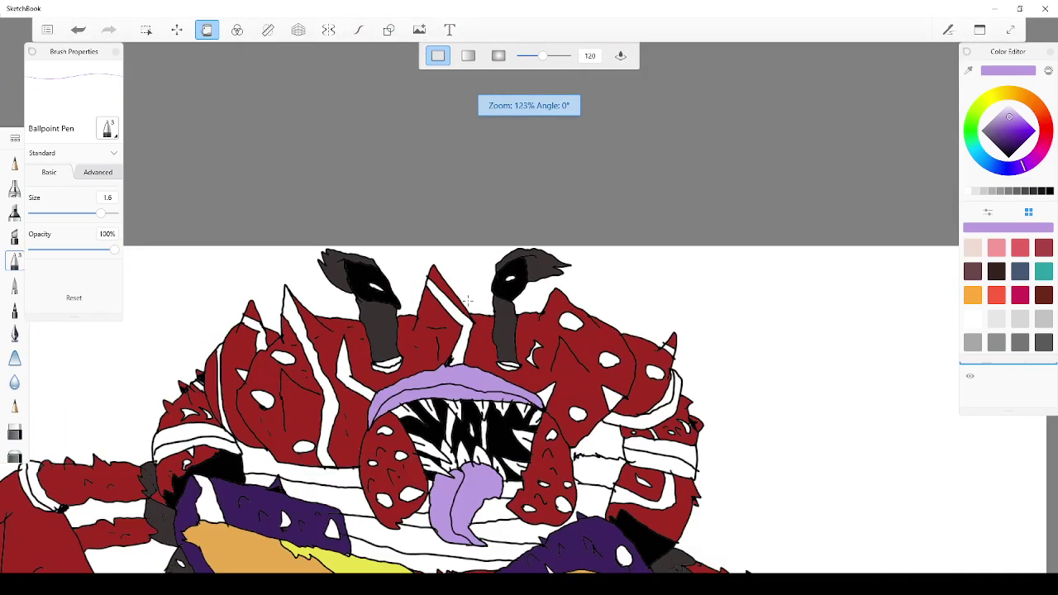
# Fill the white sockets at the base of both eyestalks with pale purple
pyautogui.scroll(4, 414, 359)
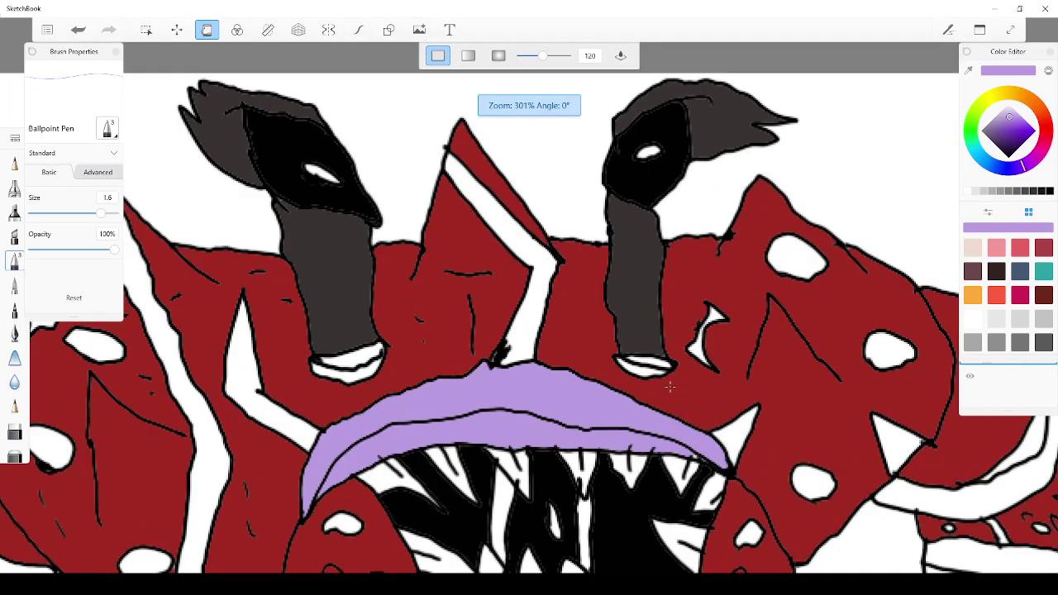
pyautogui.click(642, 372)
pyautogui.click(640, 361)
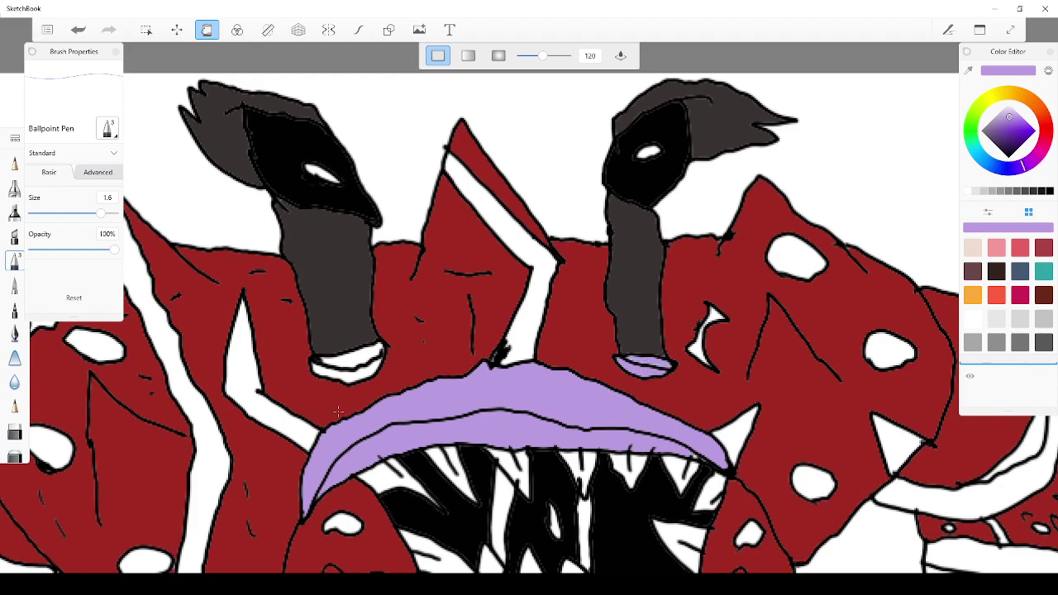
pyautogui.moveTo(314, 365); pyautogui.dragTo(381, 355)
pyautogui.scroll(-7, 334, 409)
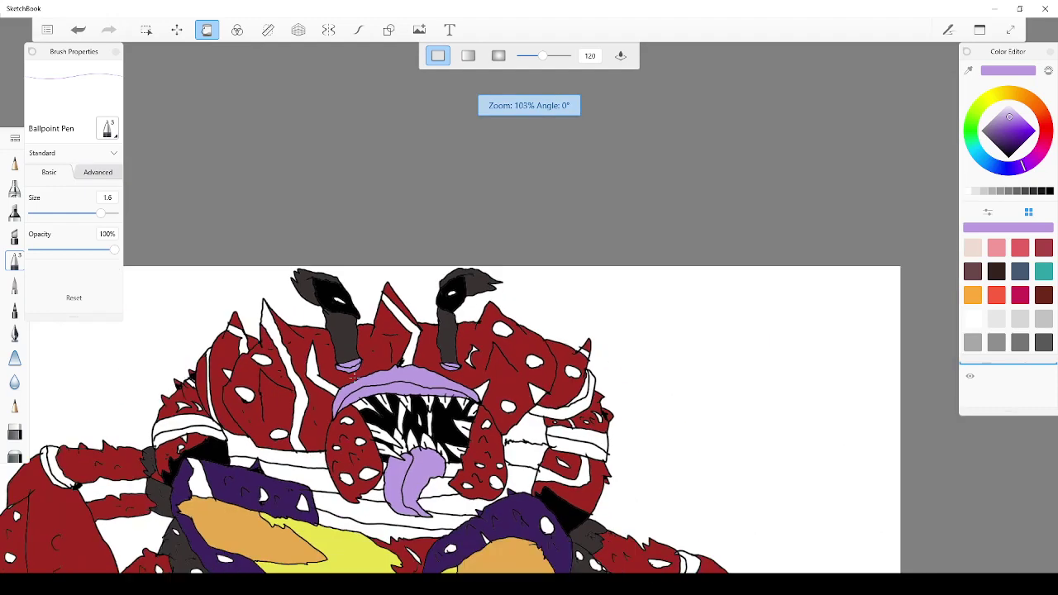
# Fill the white bands beneath and beside the mouth, across the crab's whole underside, with pale purple
pyautogui.scroll(4, 331, 417)
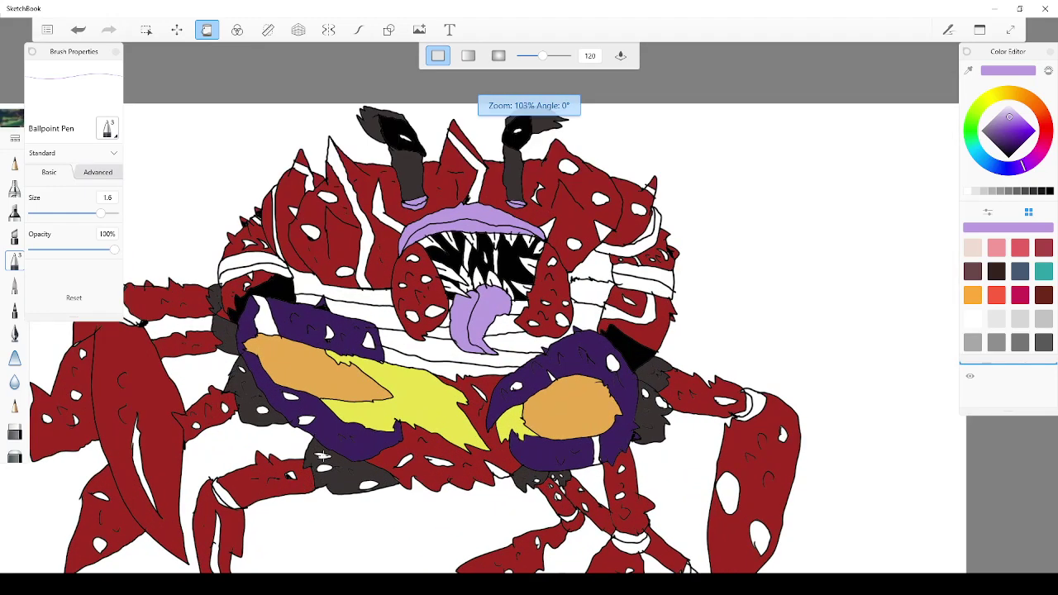
pyautogui.click(312, 278)
pyautogui.click(375, 297)
pyautogui.click(380, 317)
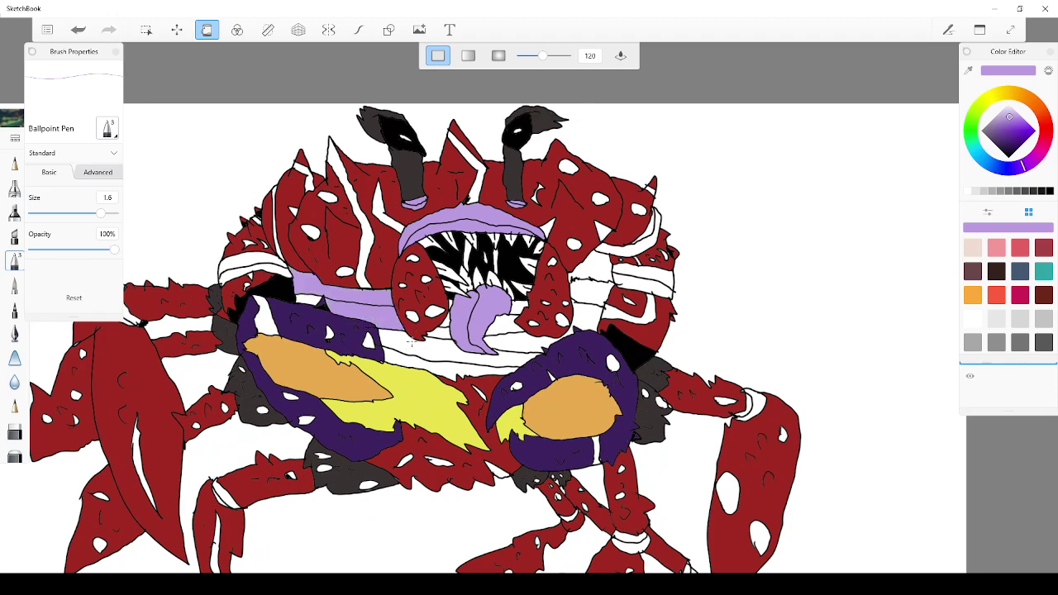
pyautogui.click(440, 341)
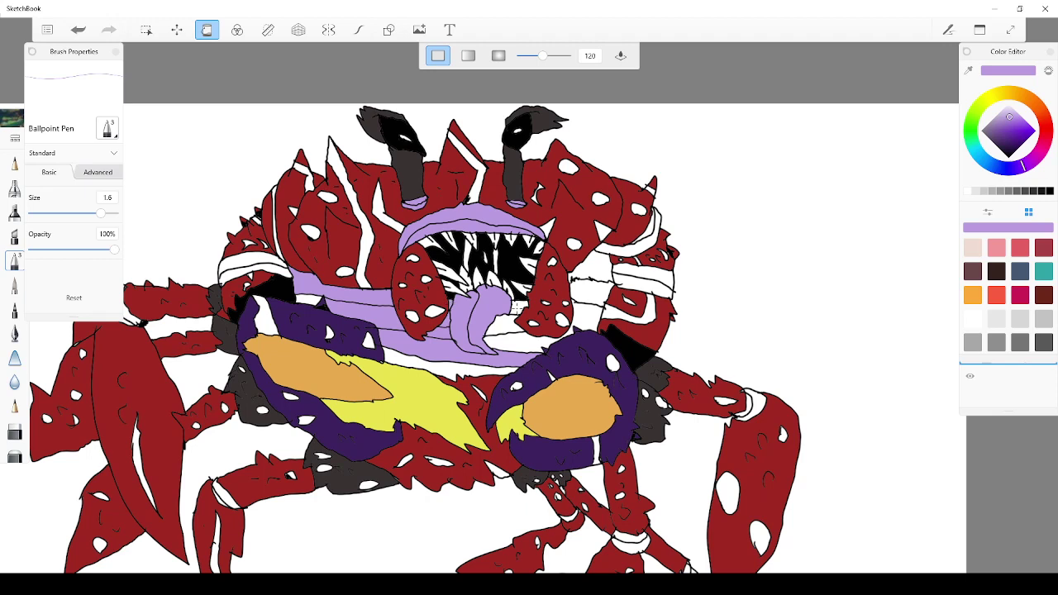
pyautogui.click(506, 324)
pyautogui.click(529, 342)
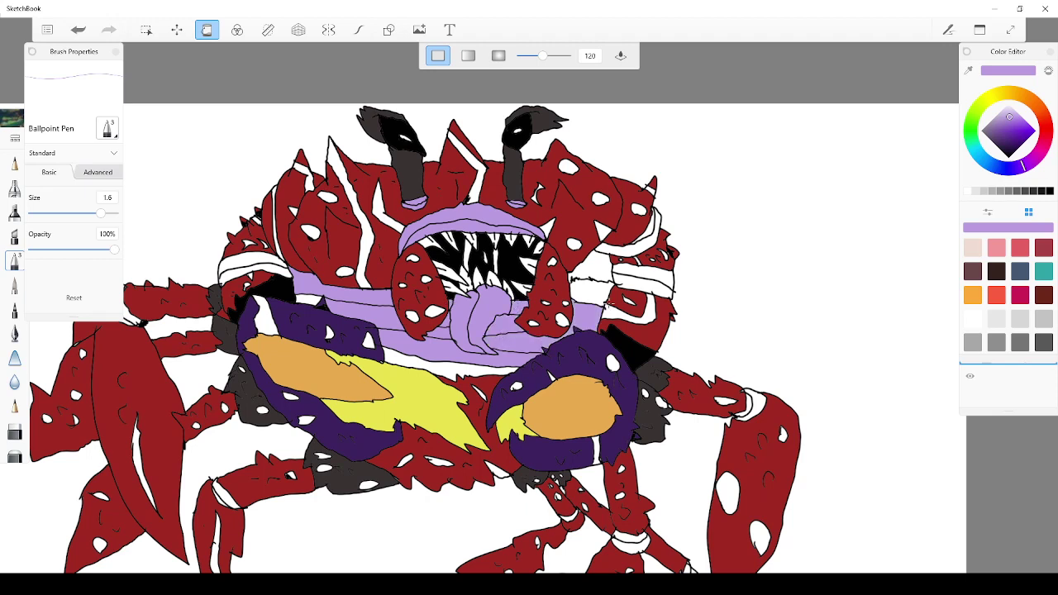
pyautogui.click(592, 289)
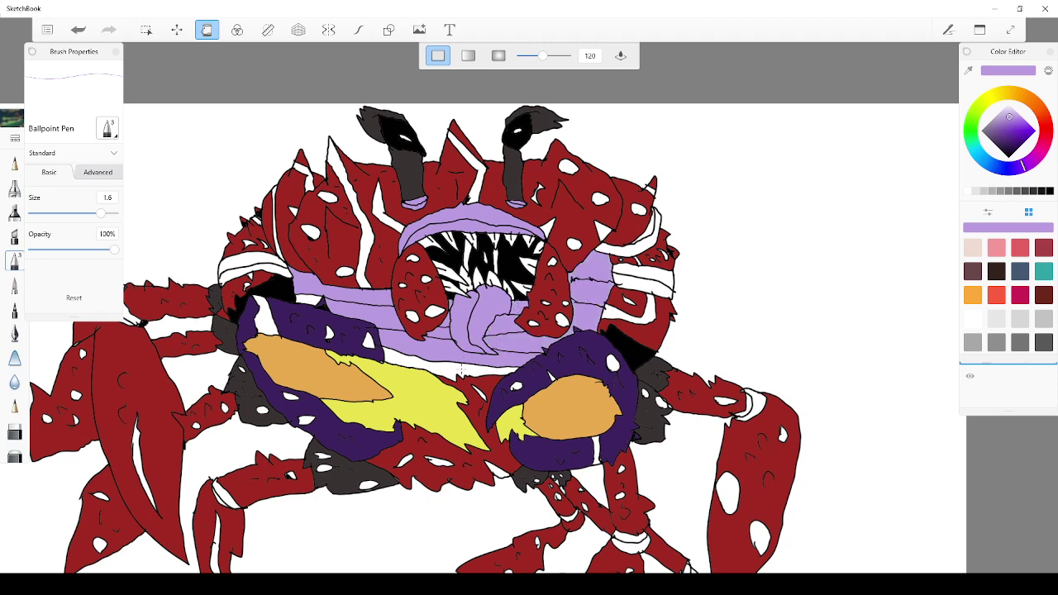
pyautogui.click(462, 368)
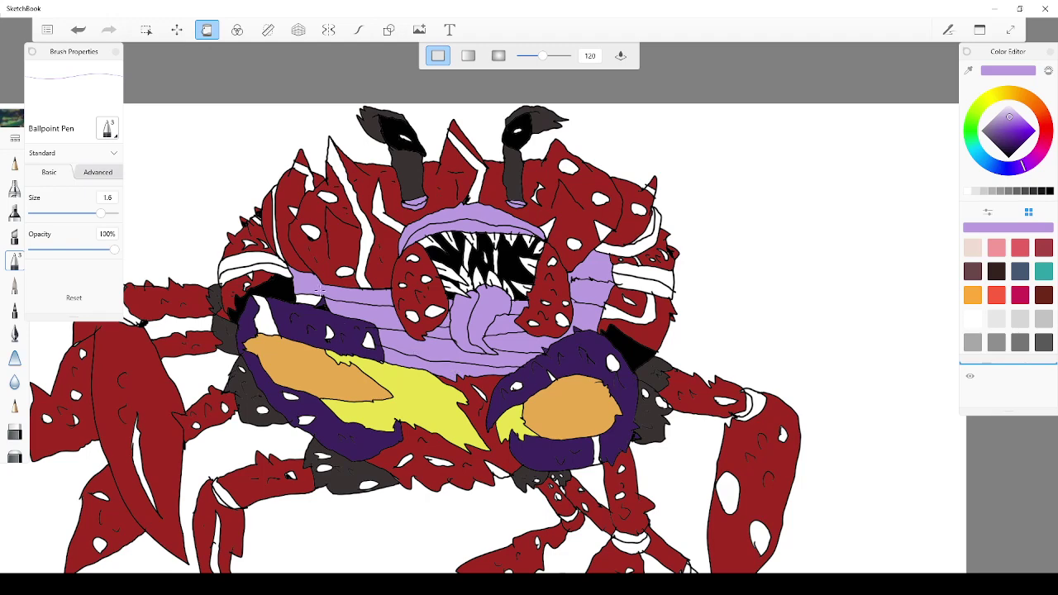
# Fill the curved stripe and the two bands below it on the shell's right side with pale purple
pyautogui.scroll(-3, 304, 299)
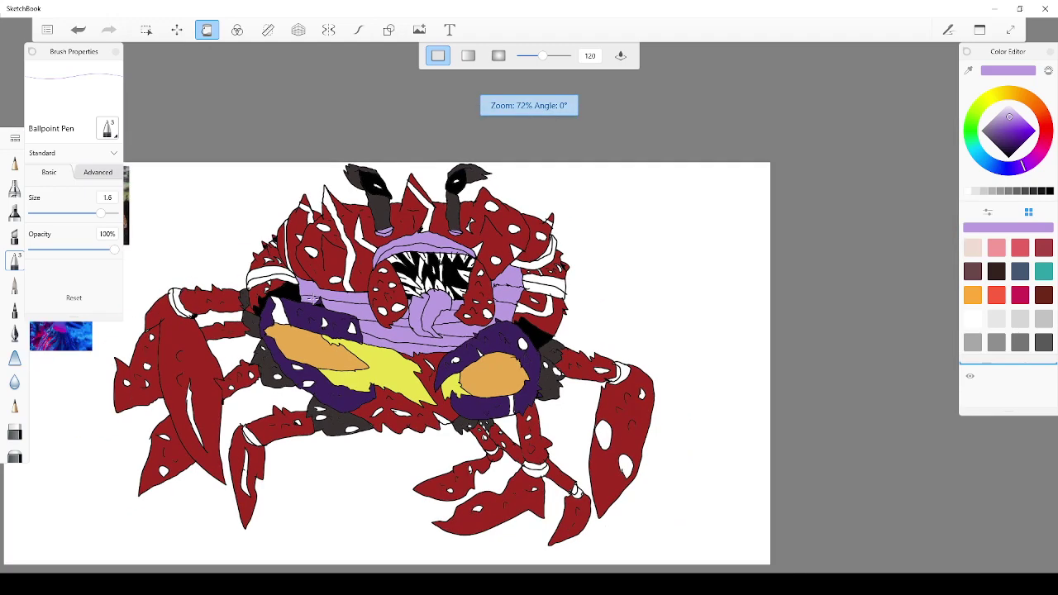
pyautogui.scroll(3, 304, 299)
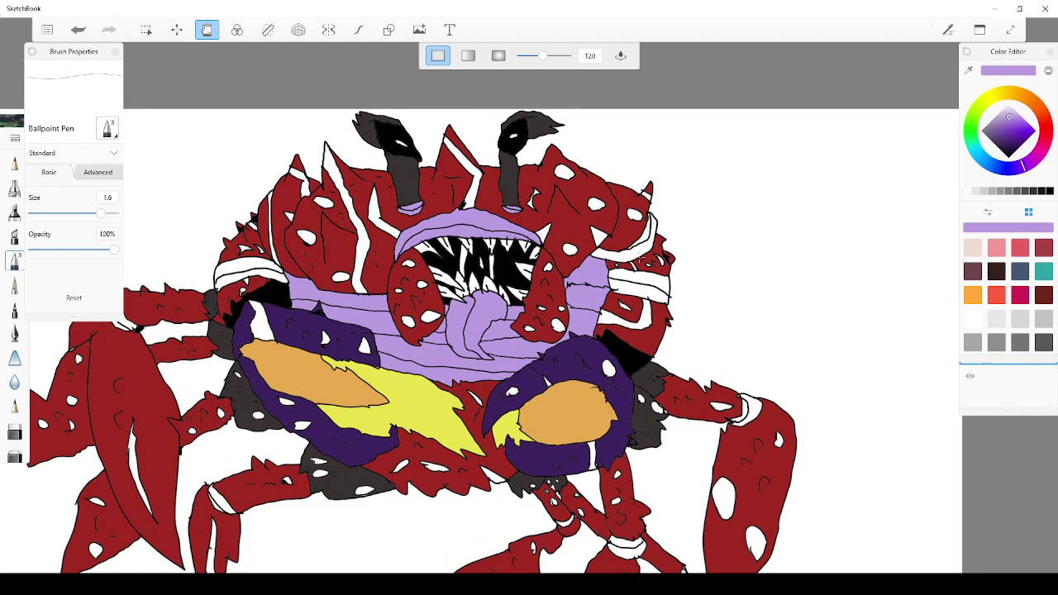
pyautogui.click(642, 259)
pyautogui.click(78, 29)
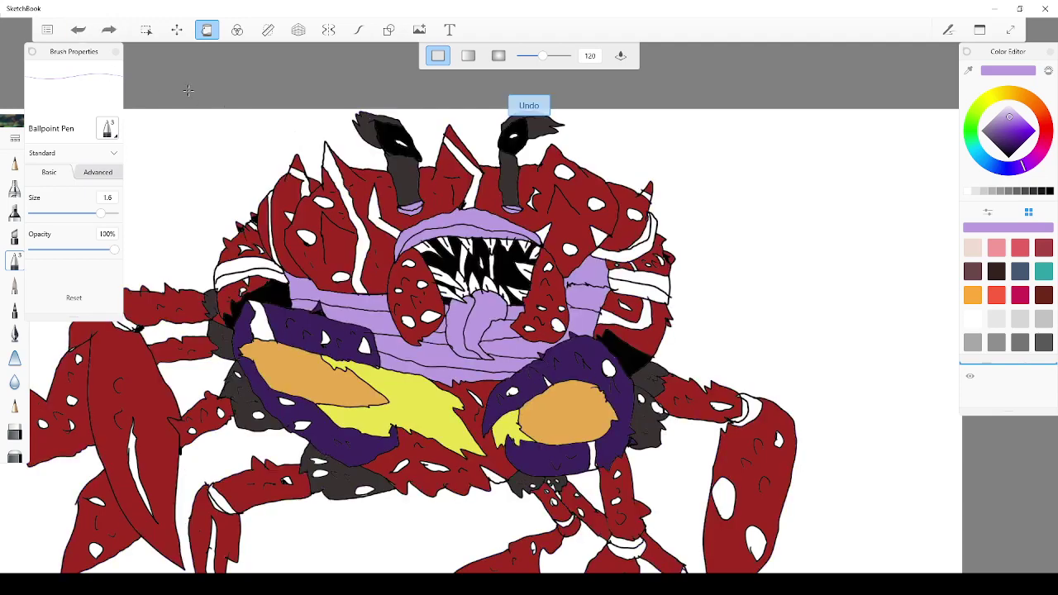
pyautogui.moveTo(615, 253)
pyautogui.mouseDown()
pyautogui.moveTo(643, 238)
pyautogui.moveTo(634, 275)
pyautogui.mouseUp()
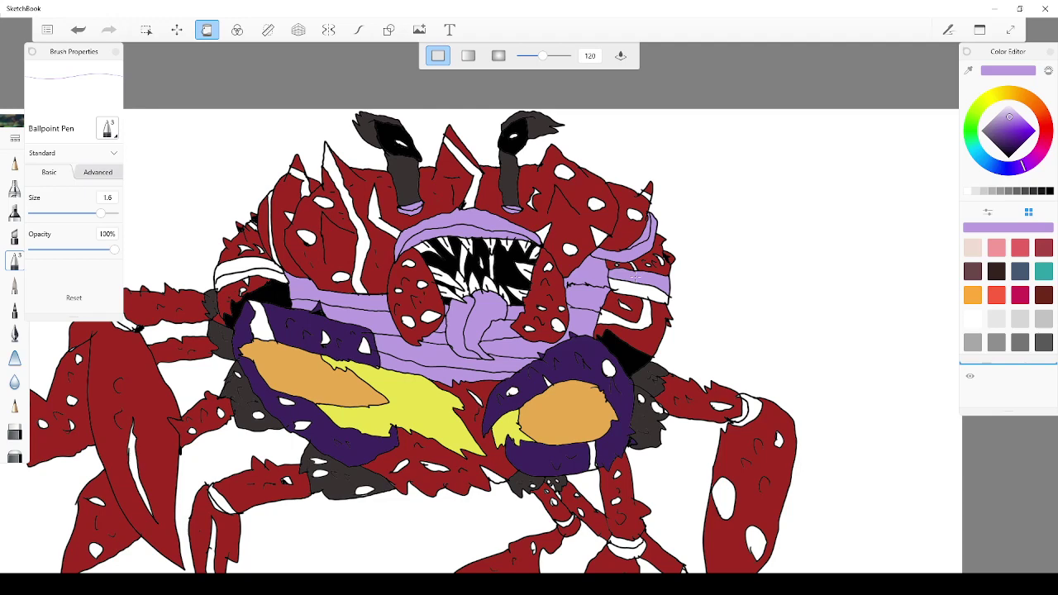
pyautogui.click(631, 291)
# Fill the bands on the shell's left shoulder and the joint ring of the large left claw's arm with pale purple
pyautogui.scroll(-3, 620, 294)
pyautogui.scroll(4, 222, 292)
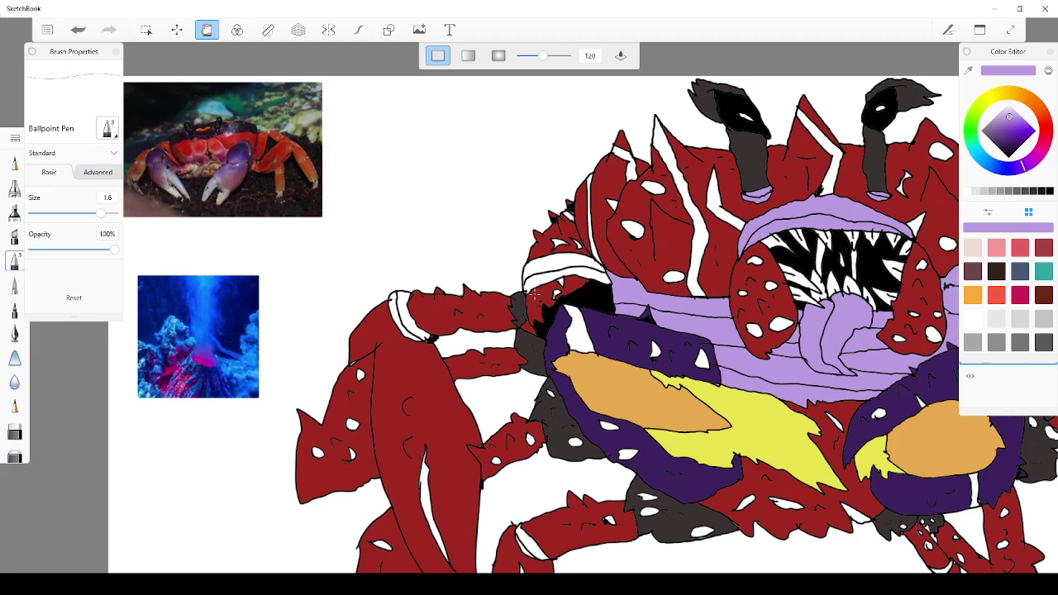
pyautogui.moveTo(534, 295)
pyautogui.mouseDown()
pyautogui.moveTo(603, 280)
pyautogui.moveTo(539, 264)
pyautogui.mouseUp()
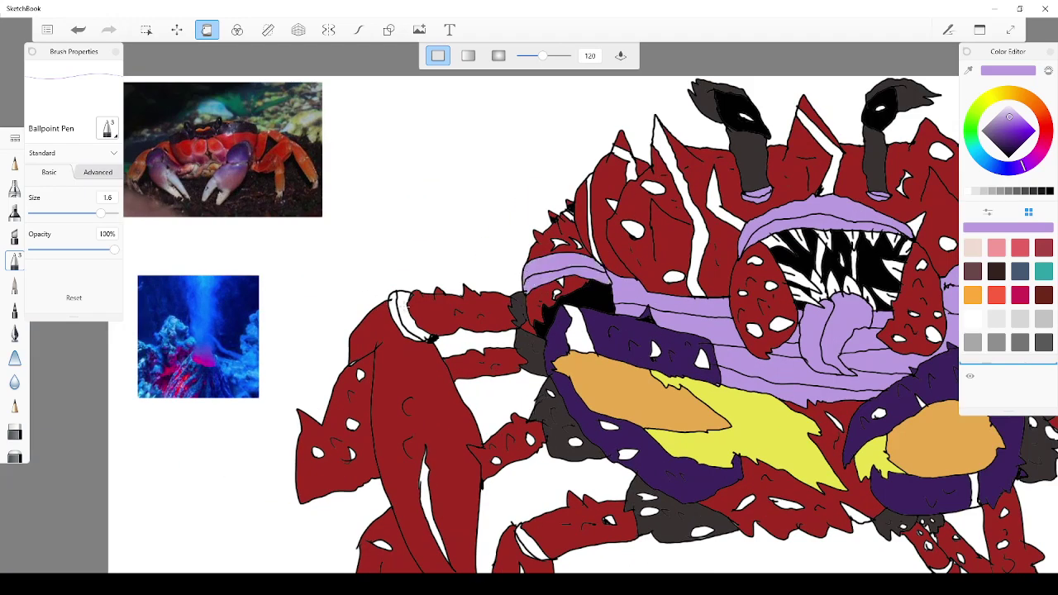
pyautogui.moveTo(408, 304); pyautogui.dragTo(398, 303)
# Fill the joint rings of the outer right leg and the thick leg below the round claw with pale purple
pyautogui.scroll(-5, 899, 457)
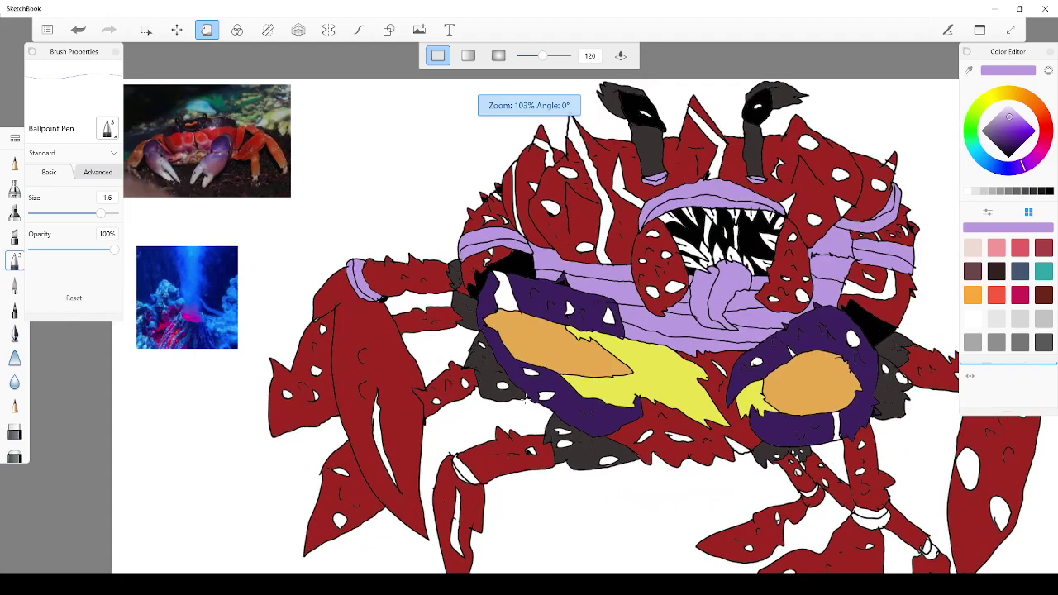
pyautogui.scroll(-2, 897, 464)
pyautogui.scroll(6, 893, 473)
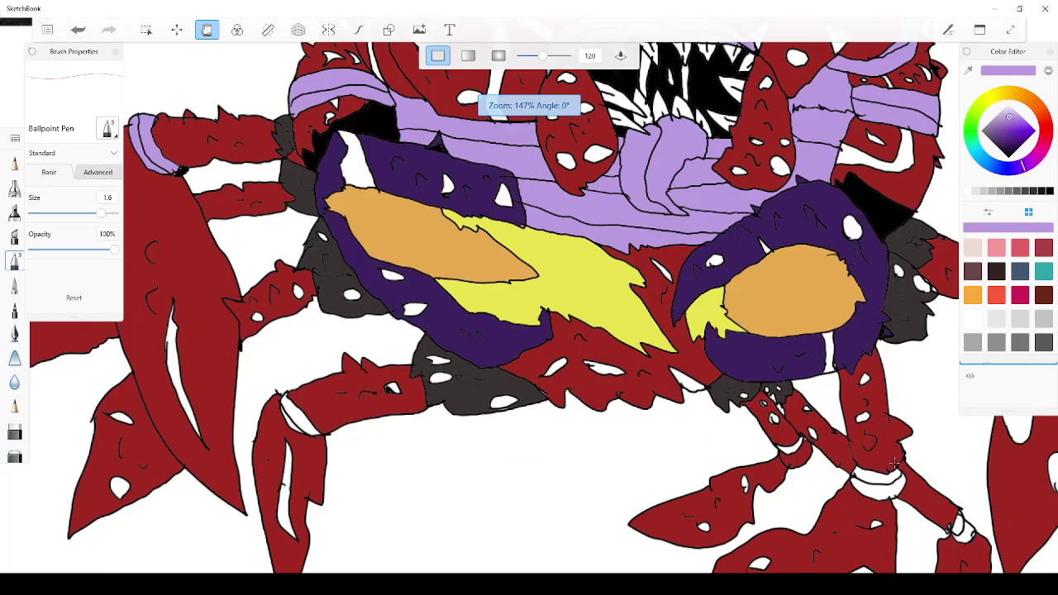
pyautogui.scroll(-8, 855, 425)
pyautogui.scroll(6, 876, 465)
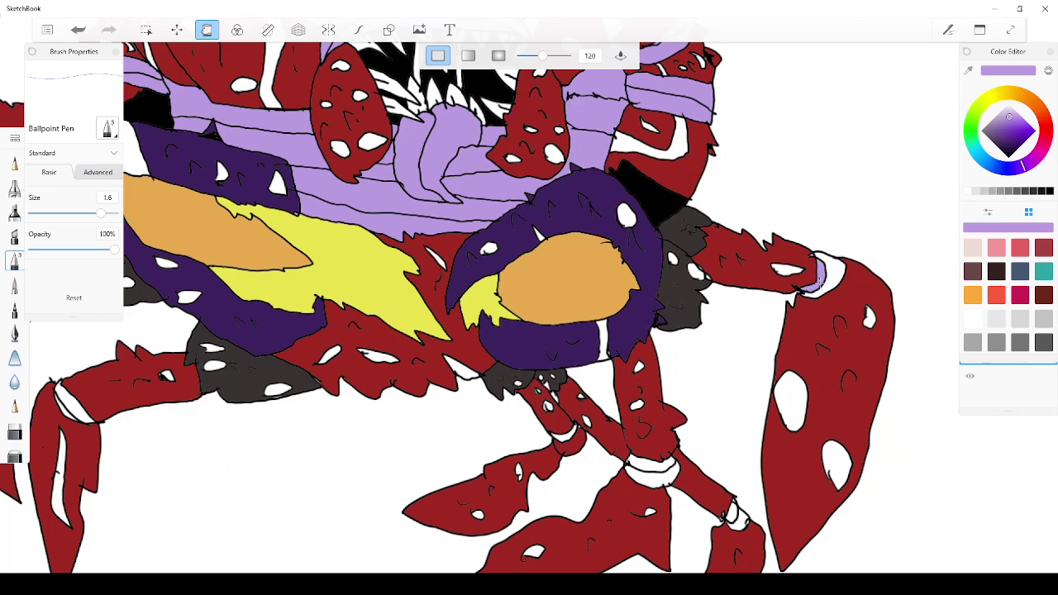
pyautogui.scroll(-2, 691, 372)
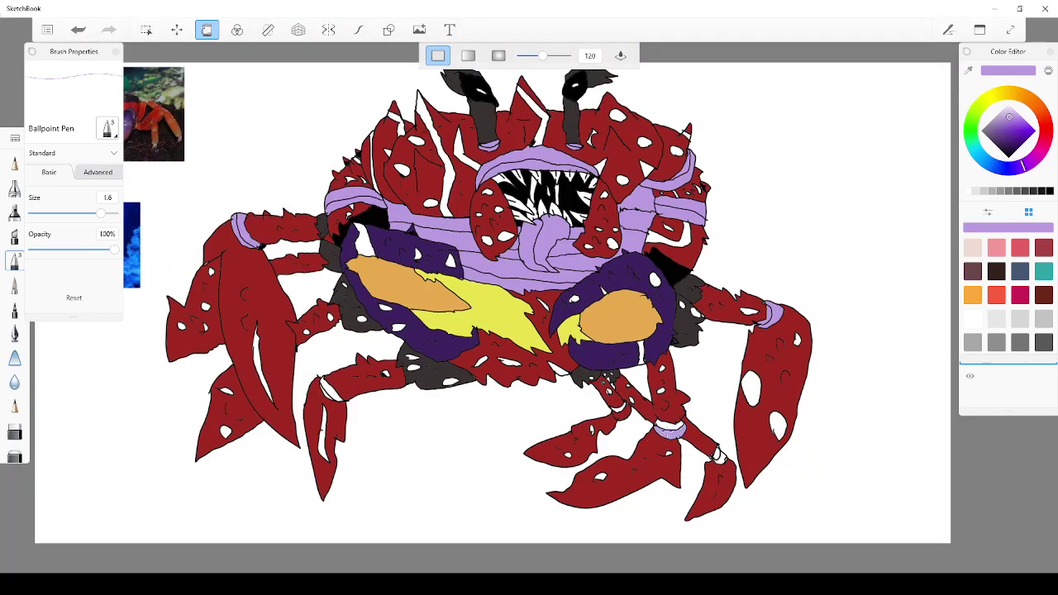
pyautogui.scroll(4, 715, 451)
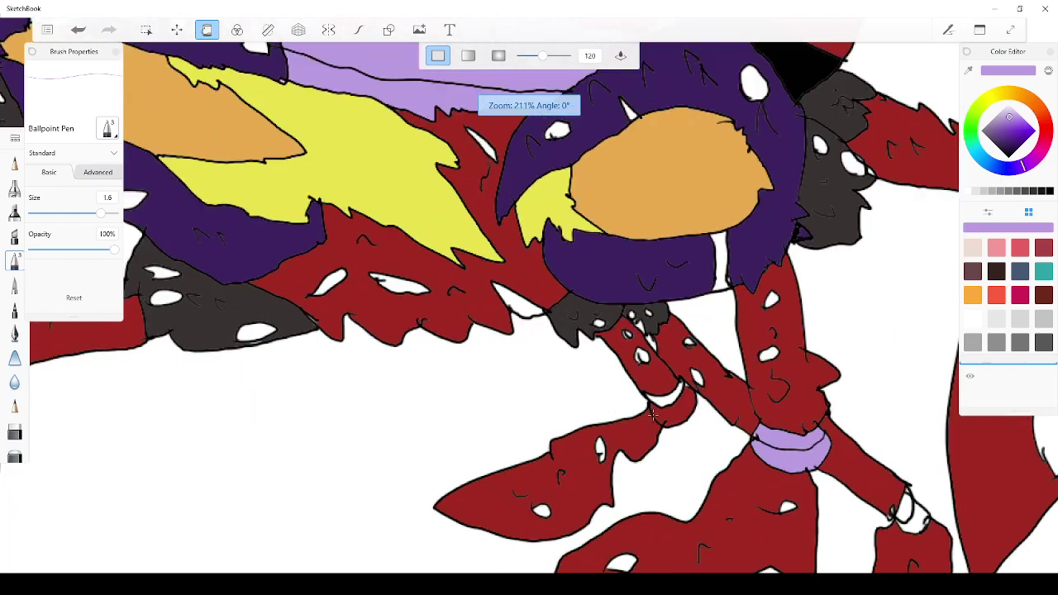
# Fill the small joint rings of the two thin legs below the round claw with pale purple
pyautogui.scroll(-4, 639, 337)
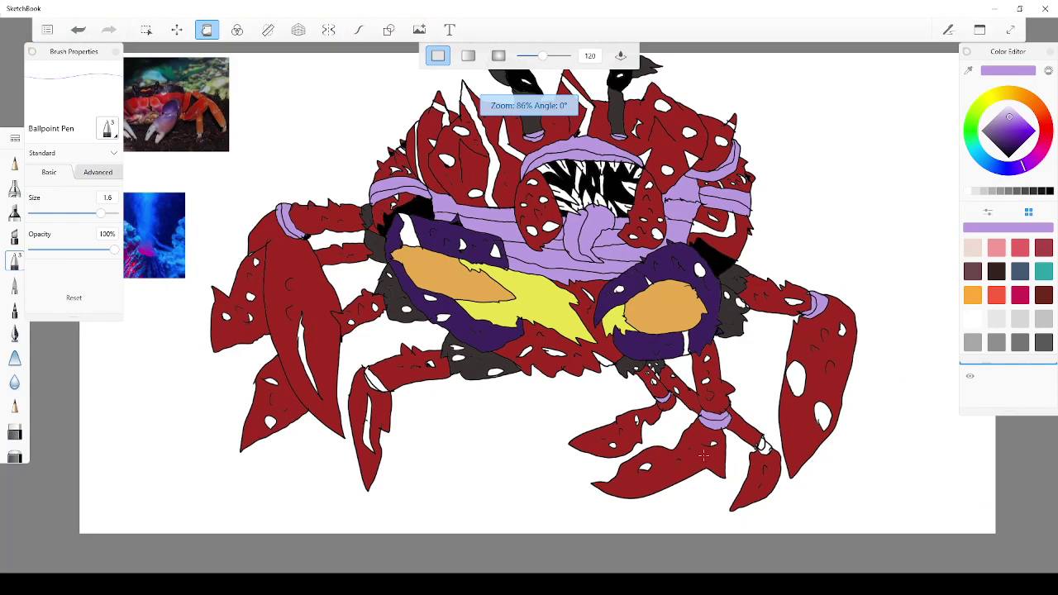
pyautogui.scroll(5, 704, 455)
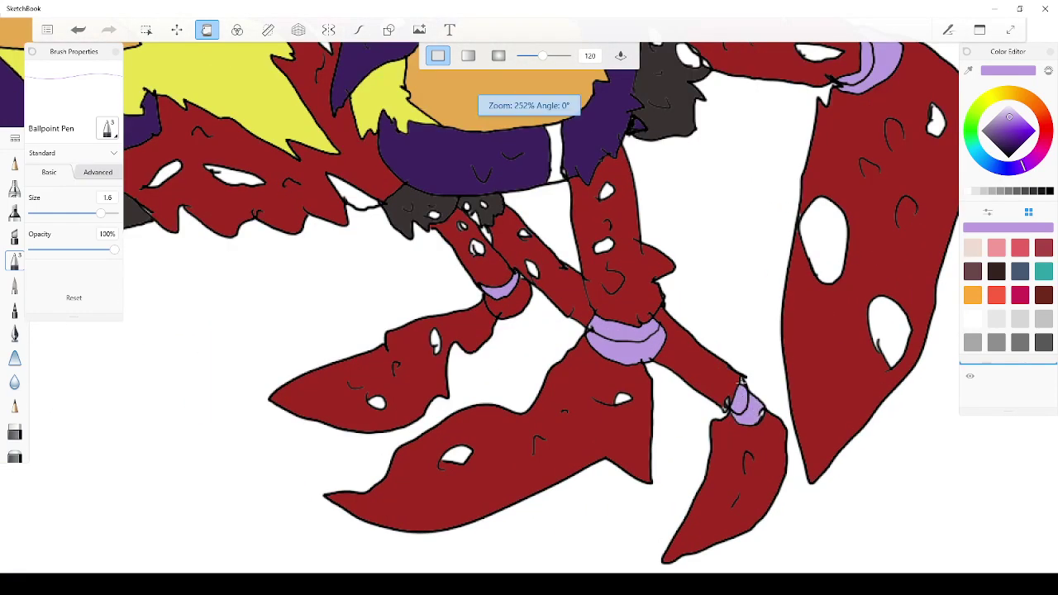
pyautogui.scroll(2, 742, 380)
pyautogui.scroll(-6, 706, 384)
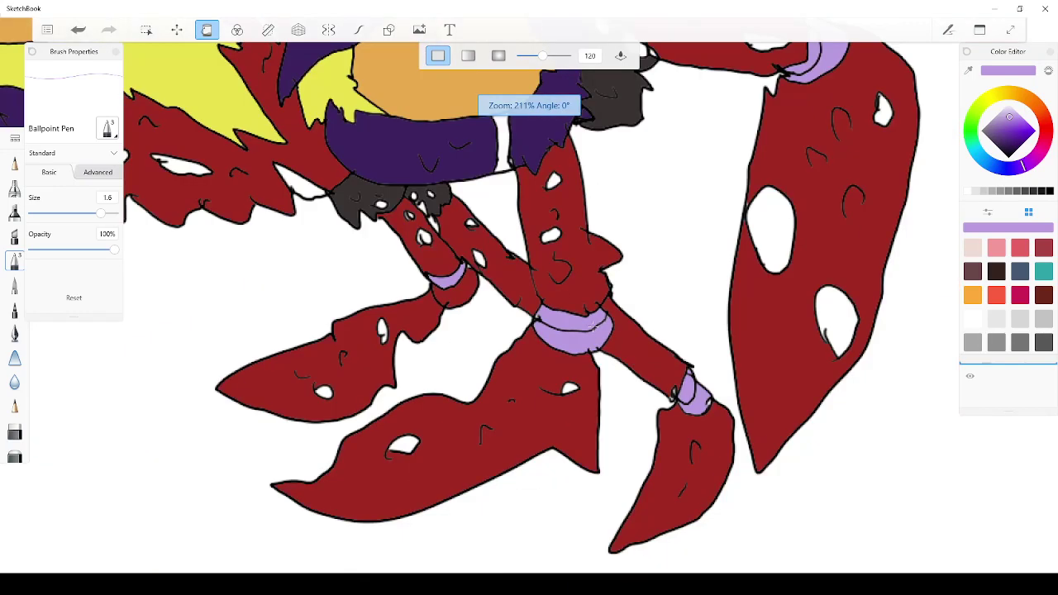
# Fill the white joint ring of the left front leg with pale purple
pyautogui.scroll(-2, 440, 219)
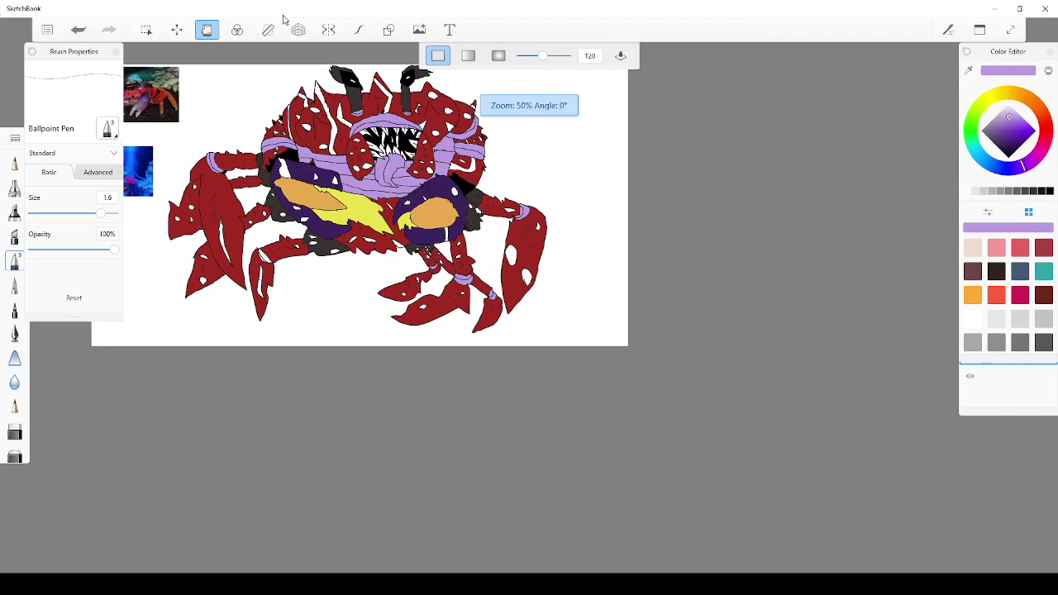
pyautogui.scroll(3, 363, 245)
pyautogui.scroll(4, 194, 386)
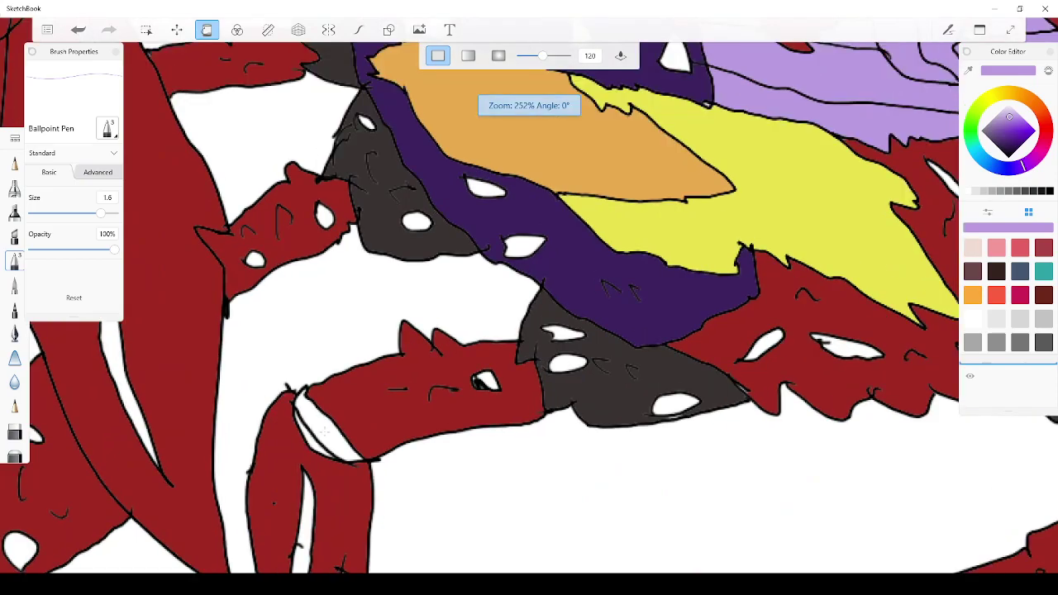
pyautogui.click(322, 431)
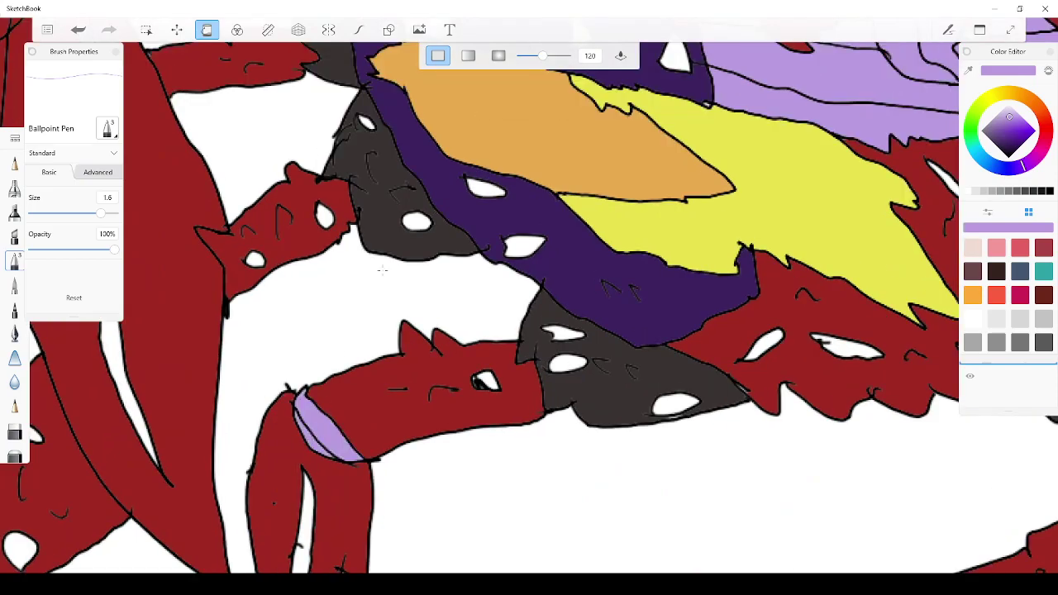
# Examine the whole crab drawing, its claws, mouth and shell, for areas that are still white
pyautogui.scroll(-5, 330, 235)
pyautogui.scroll(2, 363, 121)
pyautogui.scroll(-4, 360, 132)
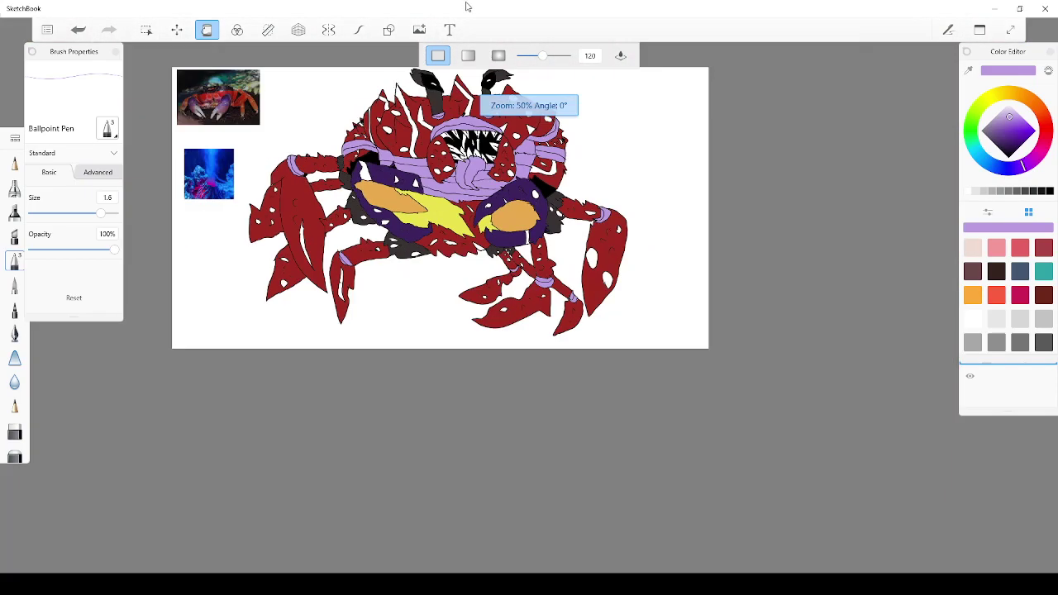
pyautogui.scroll(3, 456, 99)
pyautogui.scroll(-3, 328, 220)
pyautogui.scroll(3, 328, 220)
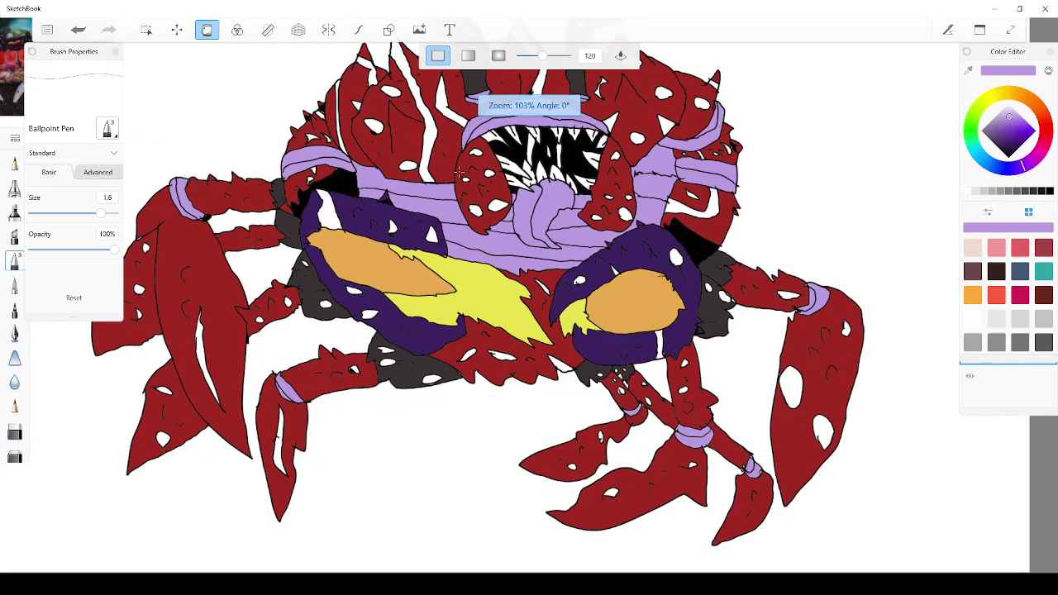
pyautogui.scroll(-3, 328, 220)
pyautogui.scroll(1, 328, 220)
pyautogui.scroll(-3, 426, 165)
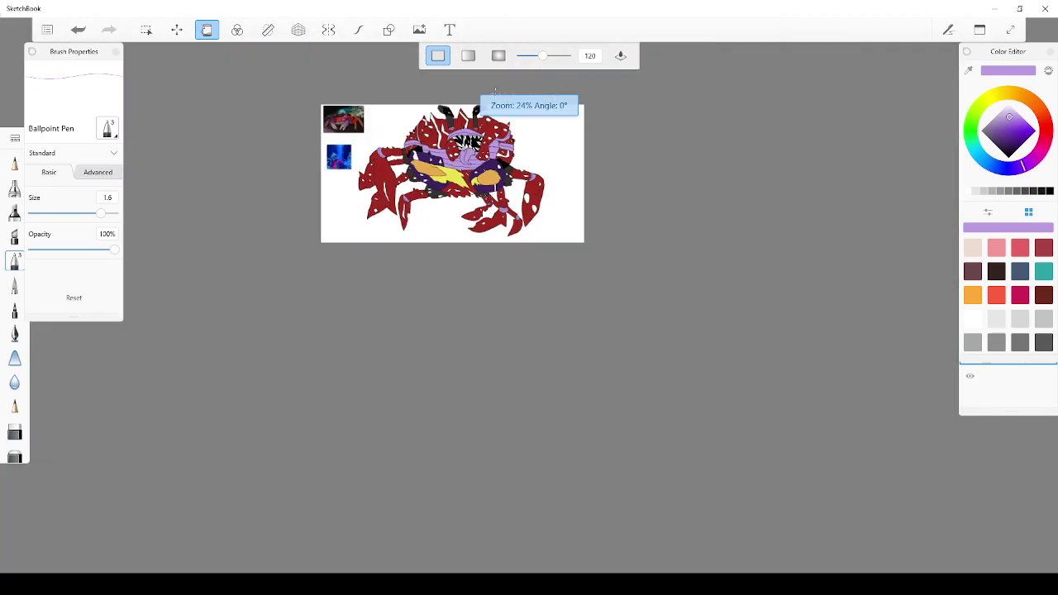
pyautogui.scroll(5, 363, 204)
pyautogui.scroll(-3, 363, 203)
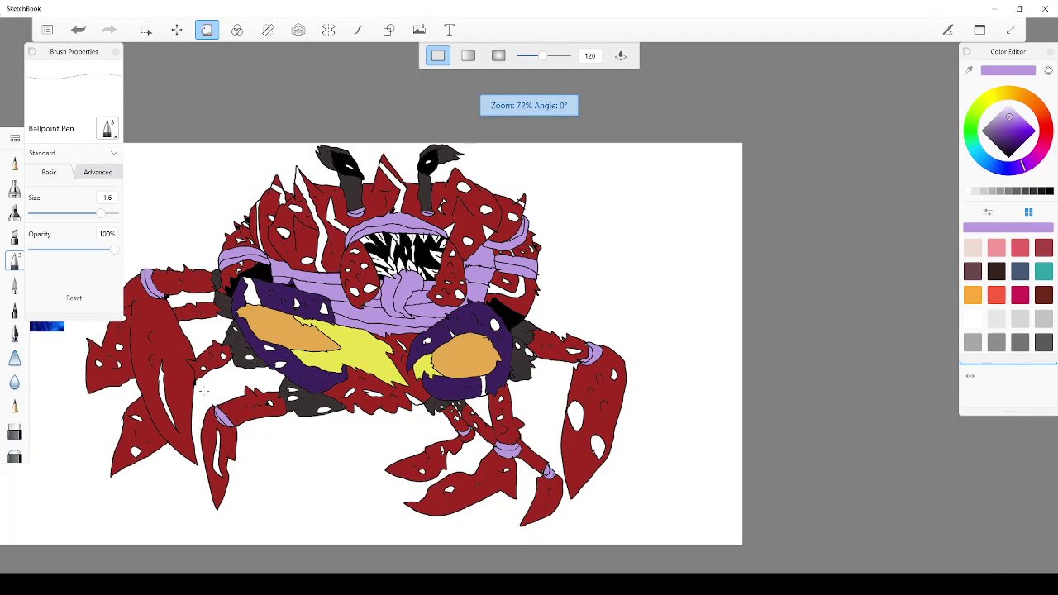
pyautogui.scroll(-1, 204, 391)
pyautogui.scroll(5, 169, 396)
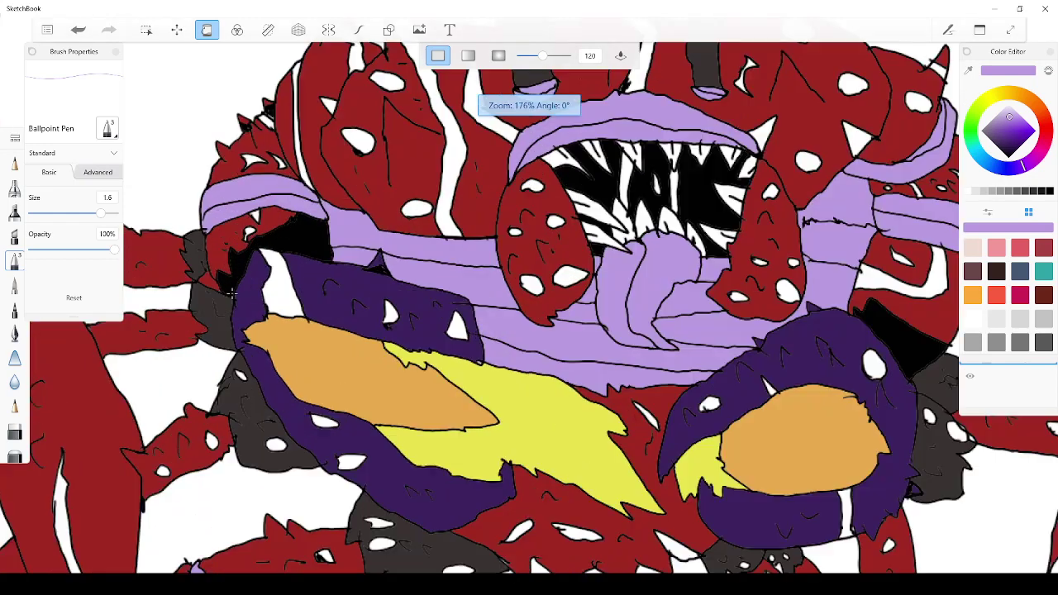
pyautogui.scroll(-5, 232, 293)
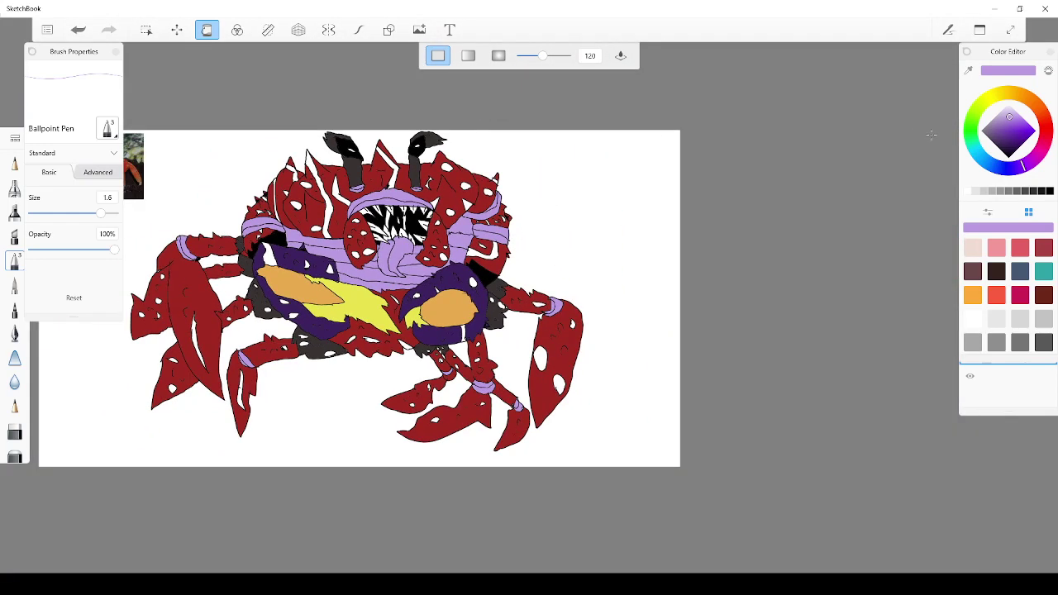
# Sample the yellow inside the large claw and fill the three white slivers in the black of the mouth with it
pyautogui.moveTo(982, 105); pyautogui.dragTo(992, 94)
pyautogui.click(970, 71)
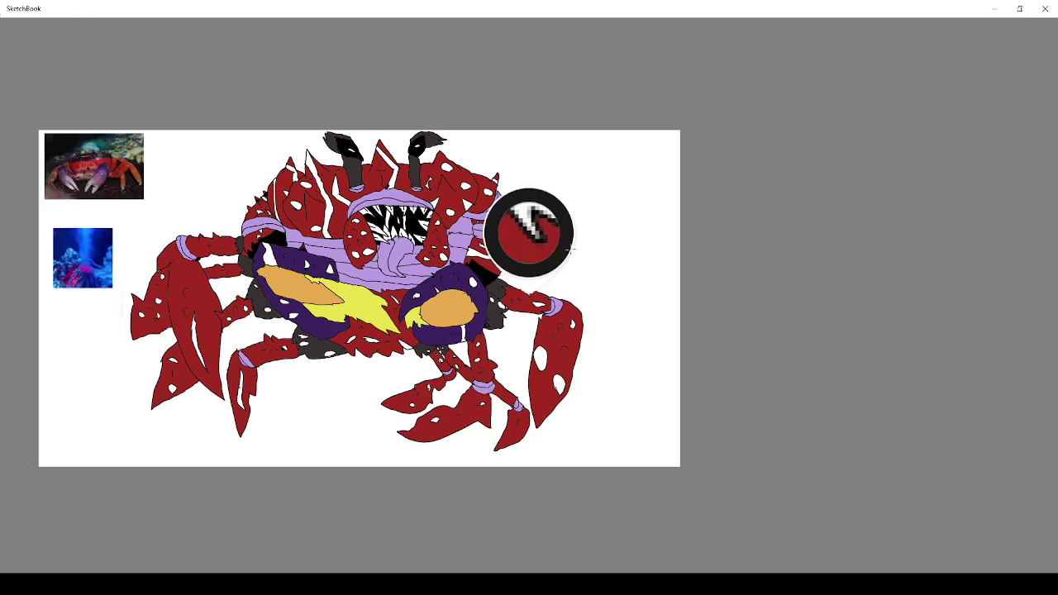
pyautogui.click(371, 299)
pyautogui.press('Tab')
pyautogui.scroll(3, 230, 357)
pyautogui.scroll(-3, 230, 357)
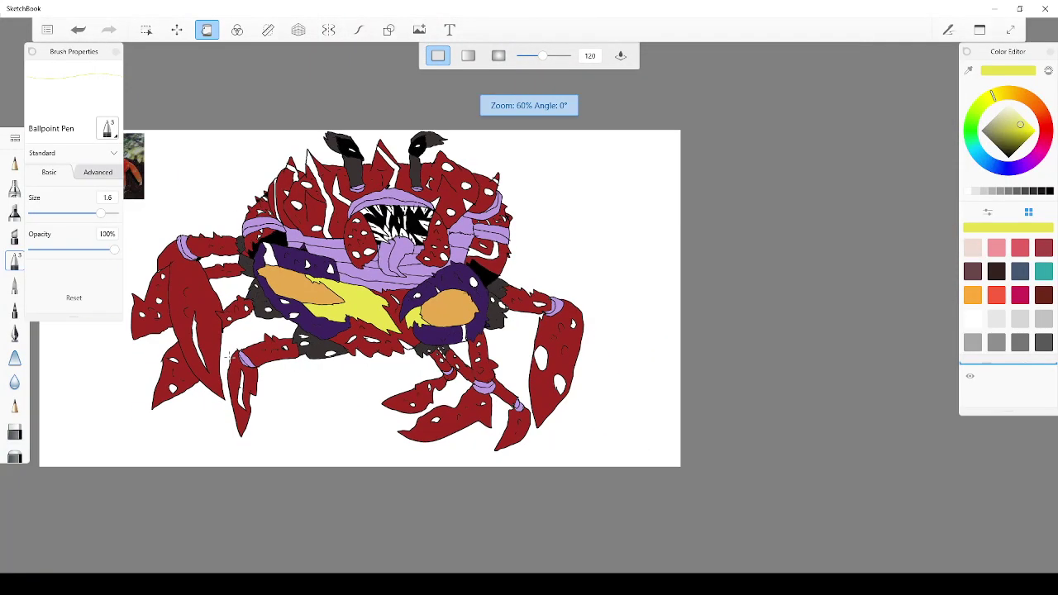
pyautogui.scroll(5, 216, 173)
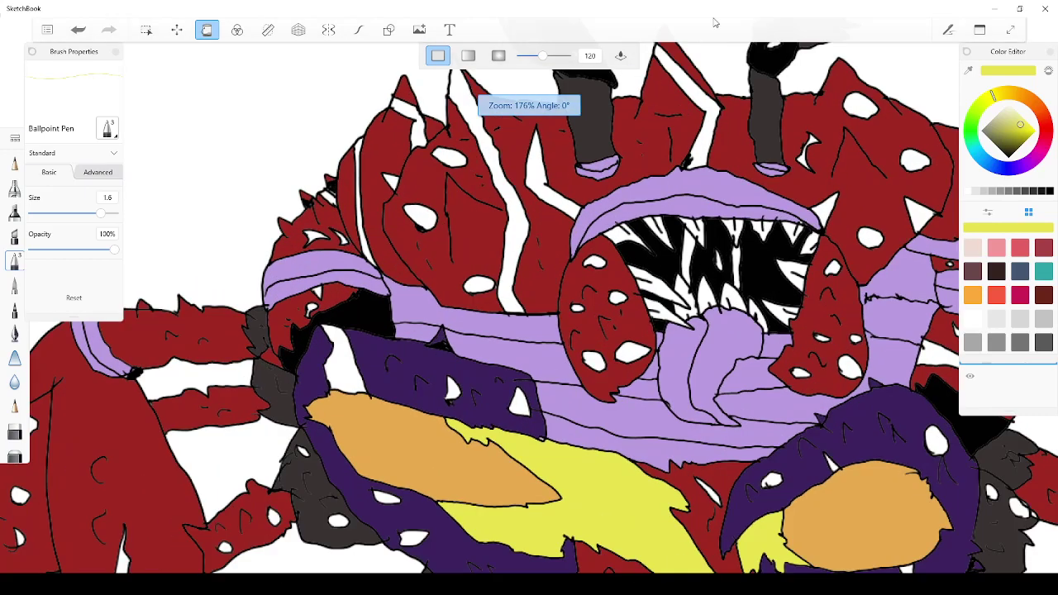
pyautogui.scroll(-4, 827, 107)
pyautogui.scroll(5, 909, 116)
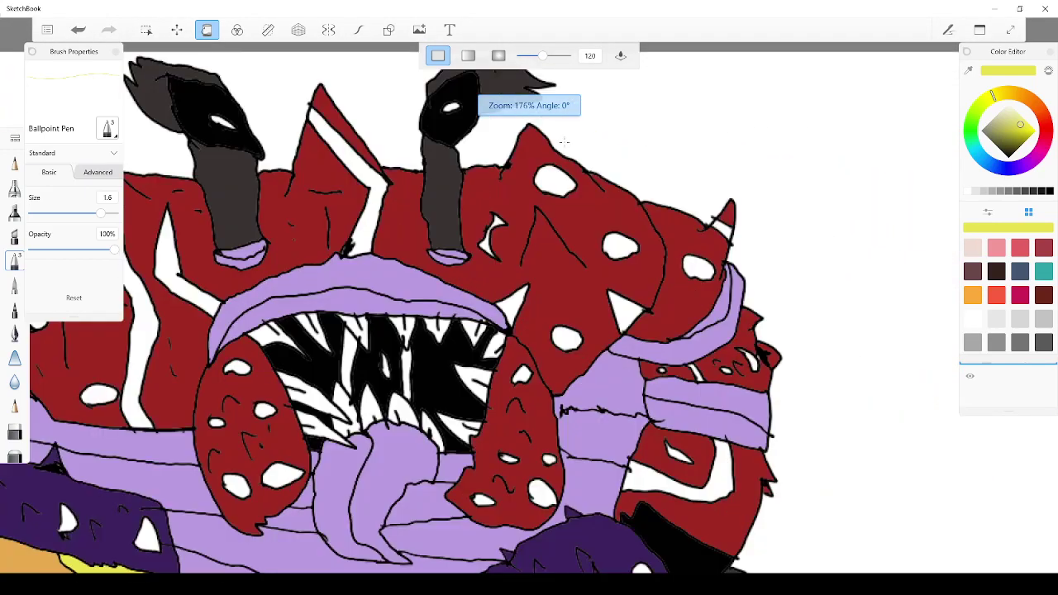
pyautogui.scroll(-3, 564, 142)
pyautogui.scroll(5, 463, 286)
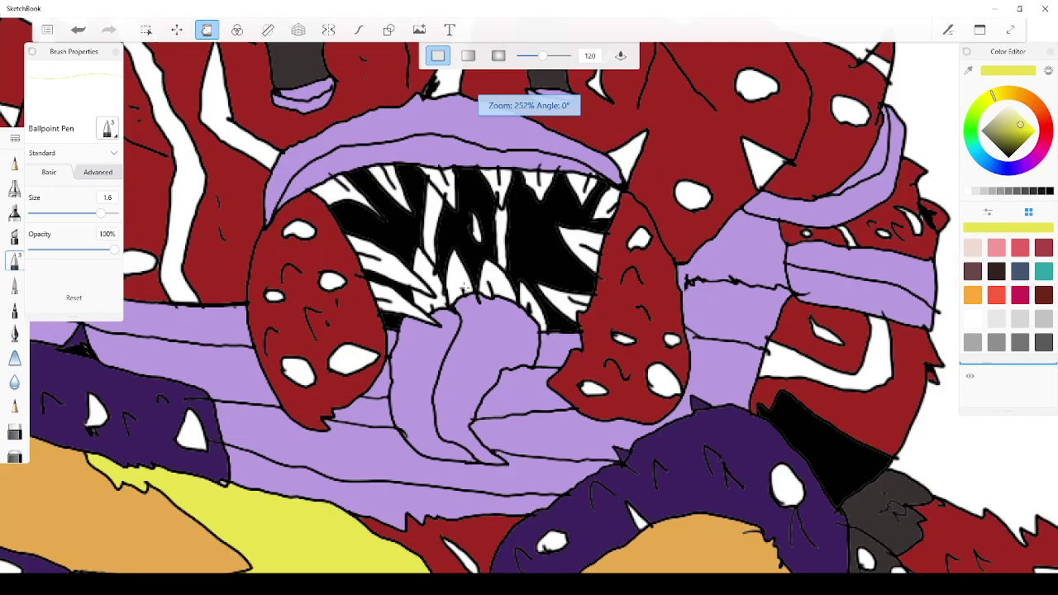
pyautogui.click(436, 212)
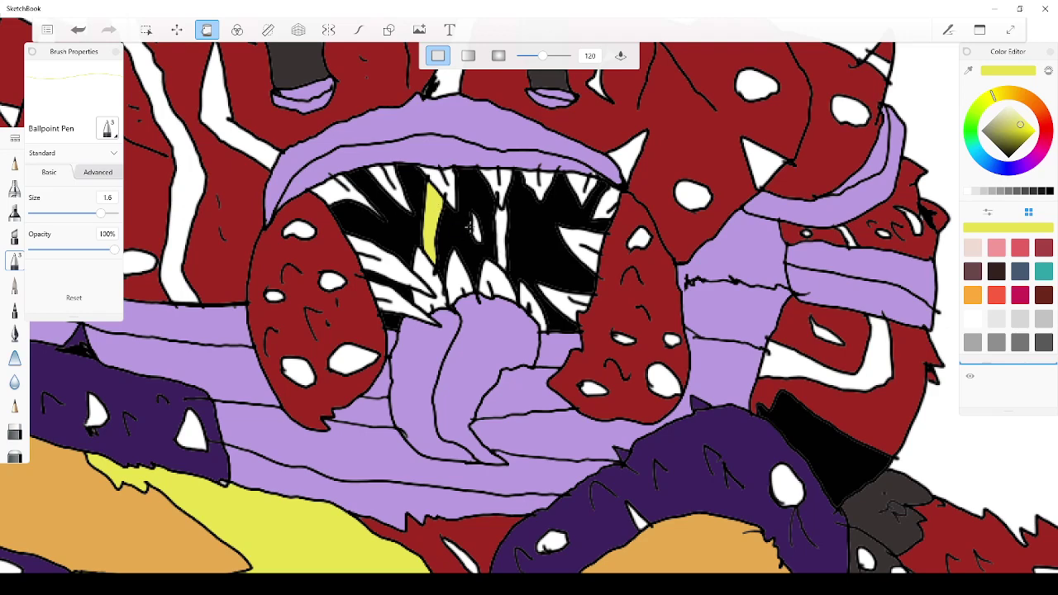
pyautogui.click(476, 229)
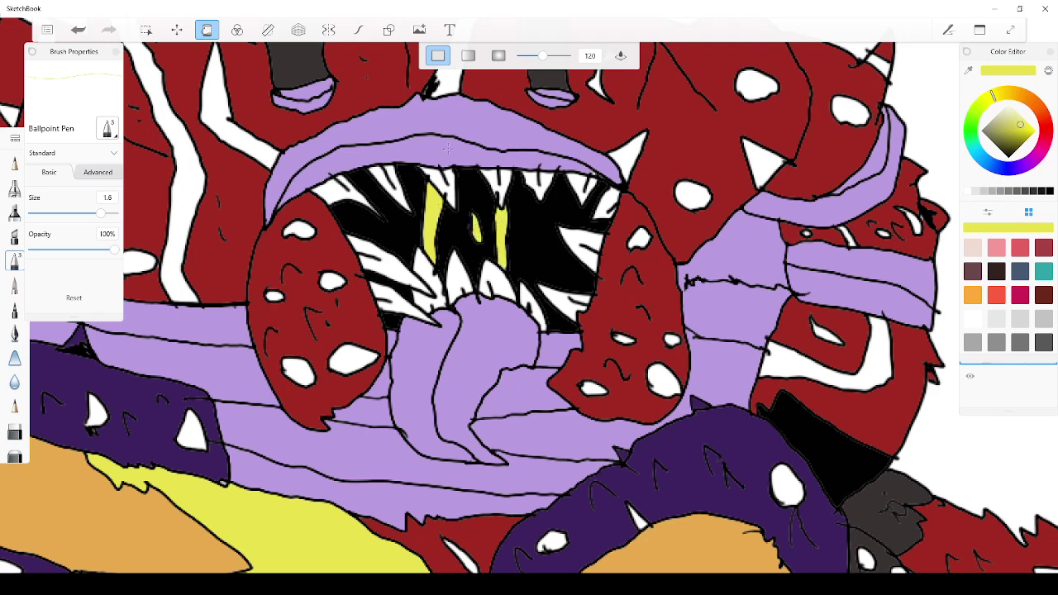
# Fill the middle spike's zigzag stripe and the crescent, spots and triangle on the shell's right side with yellow
pyautogui.scroll(-3, 341, 211)
pyautogui.click(401, 108)
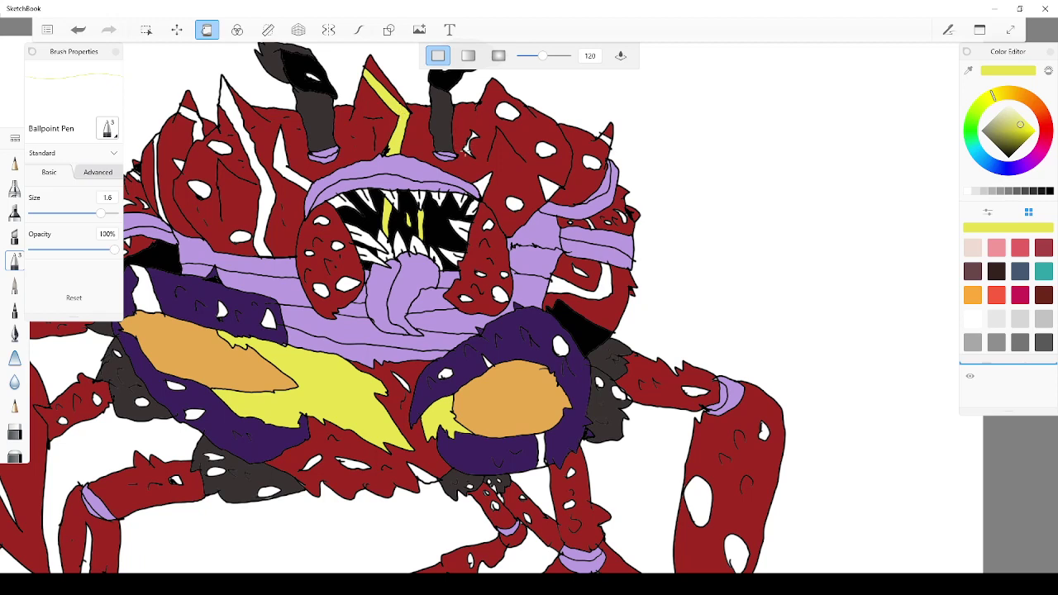
pyautogui.click(467, 151)
pyautogui.click(77, 30)
pyautogui.scroll(5, 397, 93)
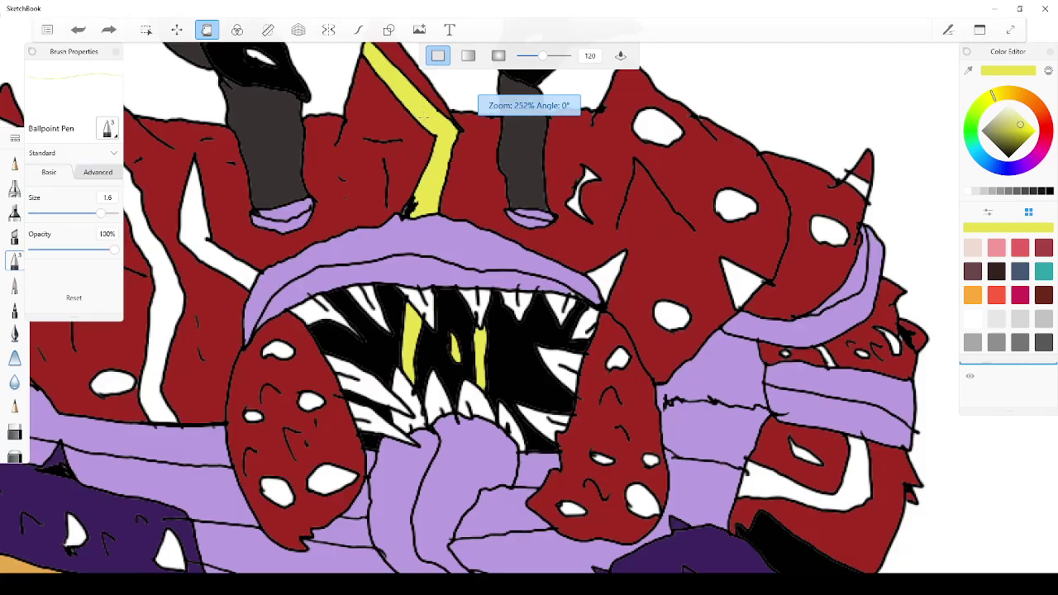
pyautogui.click(505, 110)
pyautogui.click(654, 199)
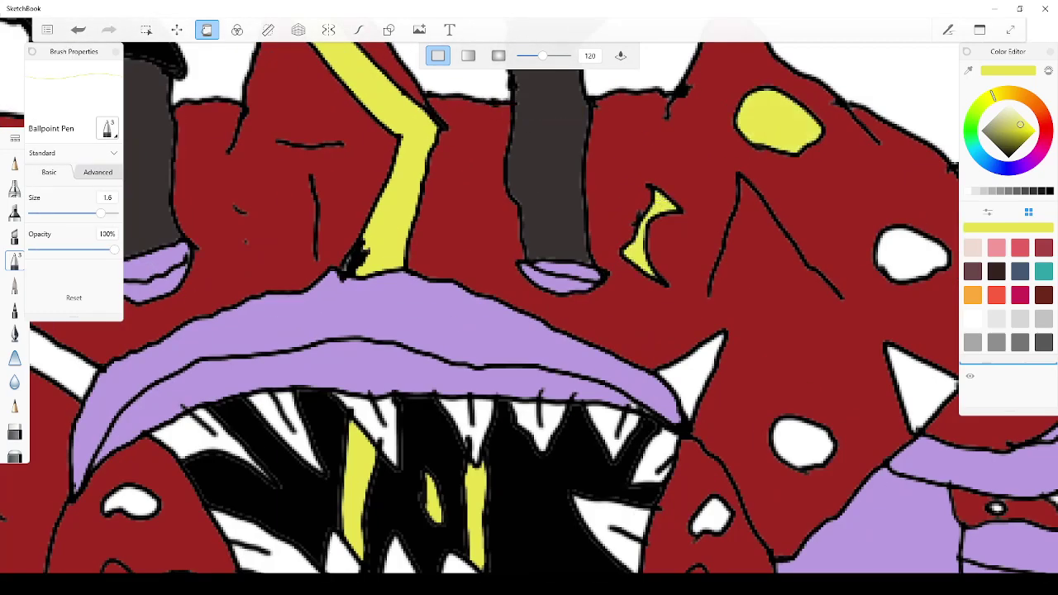
pyautogui.scroll(-4, 907, 350)
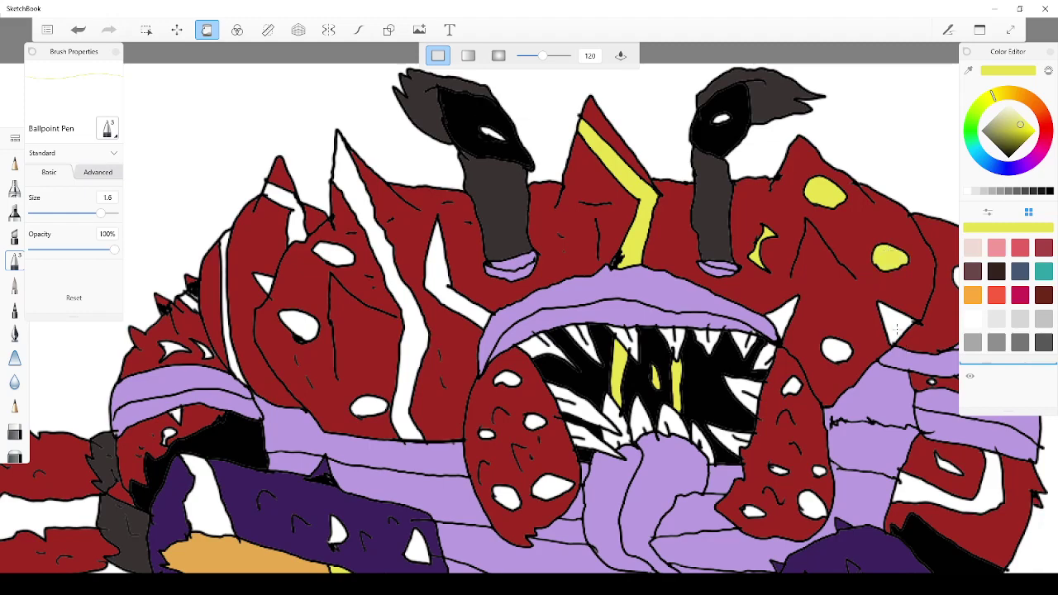
pyautogui.click(896, 328)
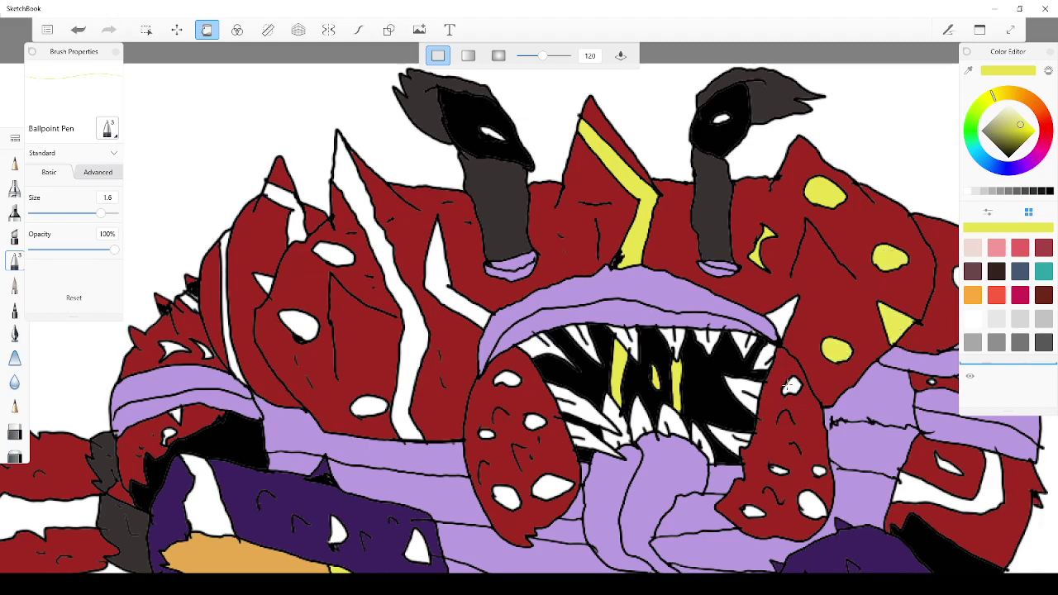
# Fill the white spots on the red flap at the right of the mouth with yellow
pyautogui.scroll(2, 812, 444)
pyautogui.scroll(1, 812, 444)
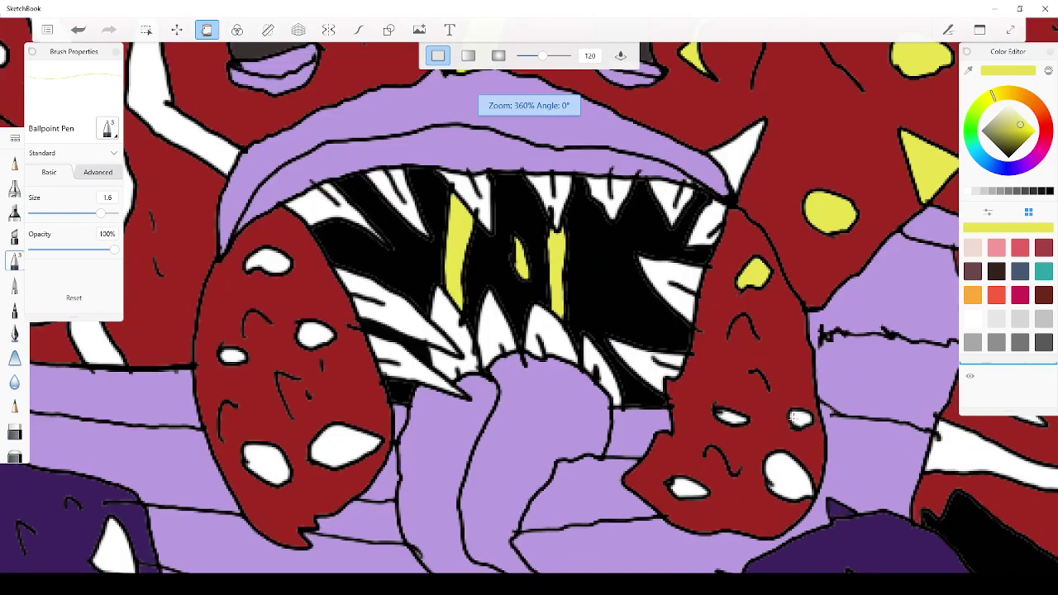
pyautogui.click(798, 419)
pyautogui.click(798, 475)
pyautogui.click(730, 417)
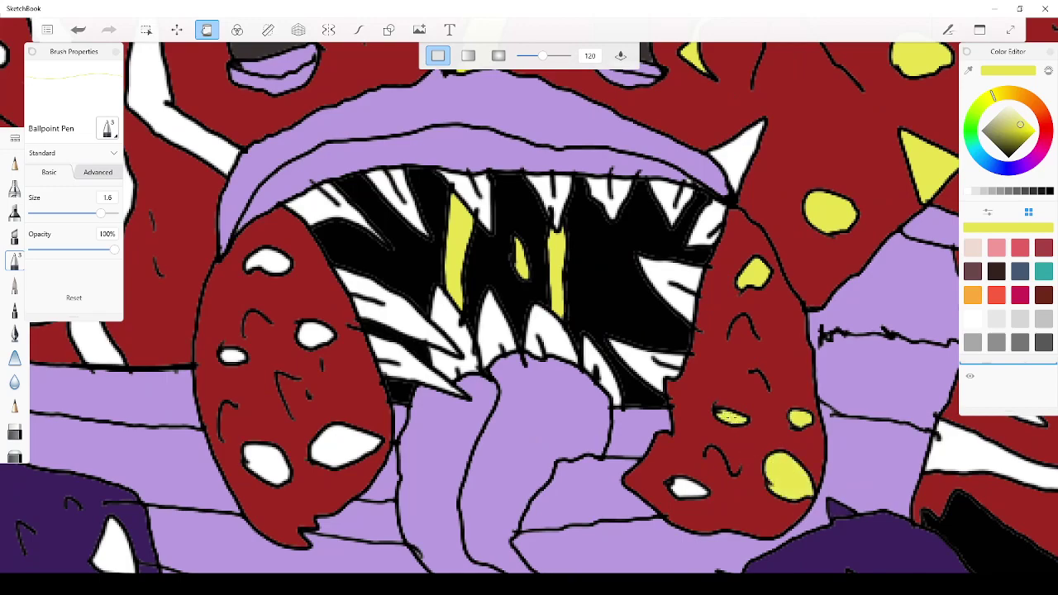
pyautogui.click(696, 482)
# Fill the three large spots and the two jagged stripes on the shell's left side with yellow
pyautogui.scroll(-3, 661, 358)
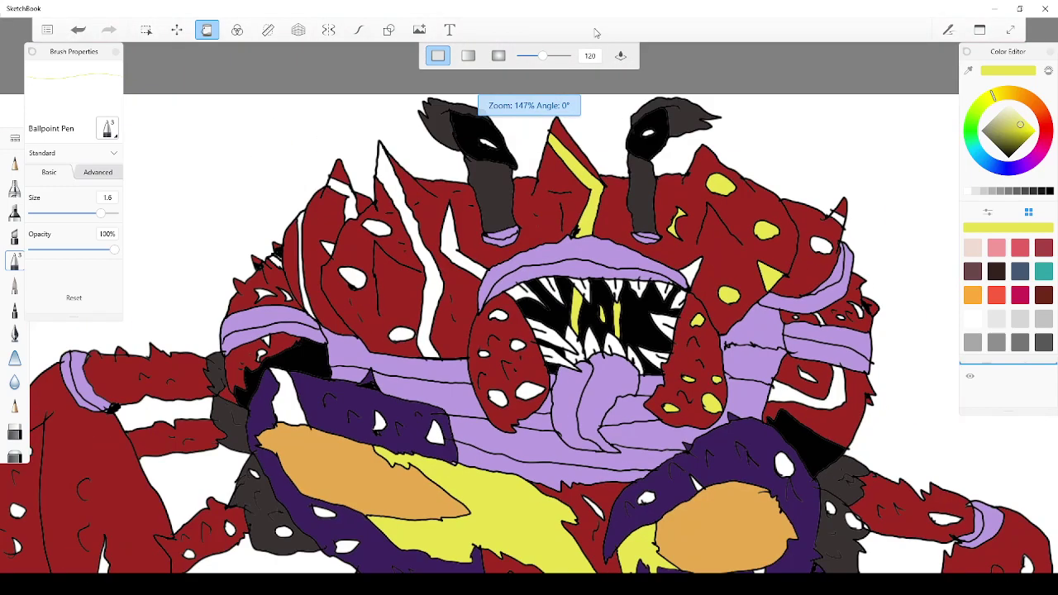
pyautogui.scroll(-1, 384, 249)
pyautogui.click(383, 233)
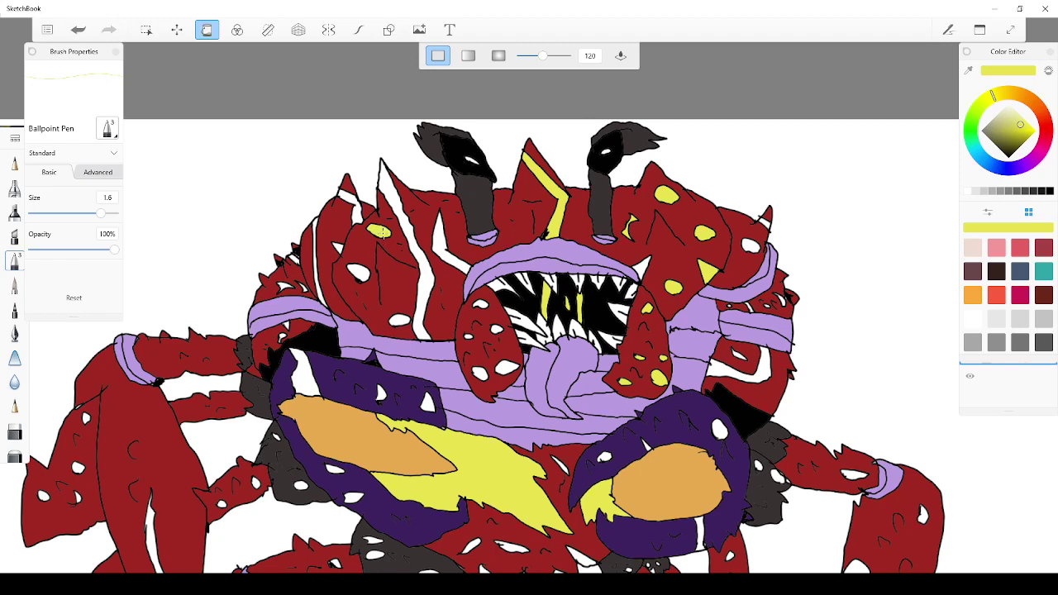
pyautogui.click(433, 238)
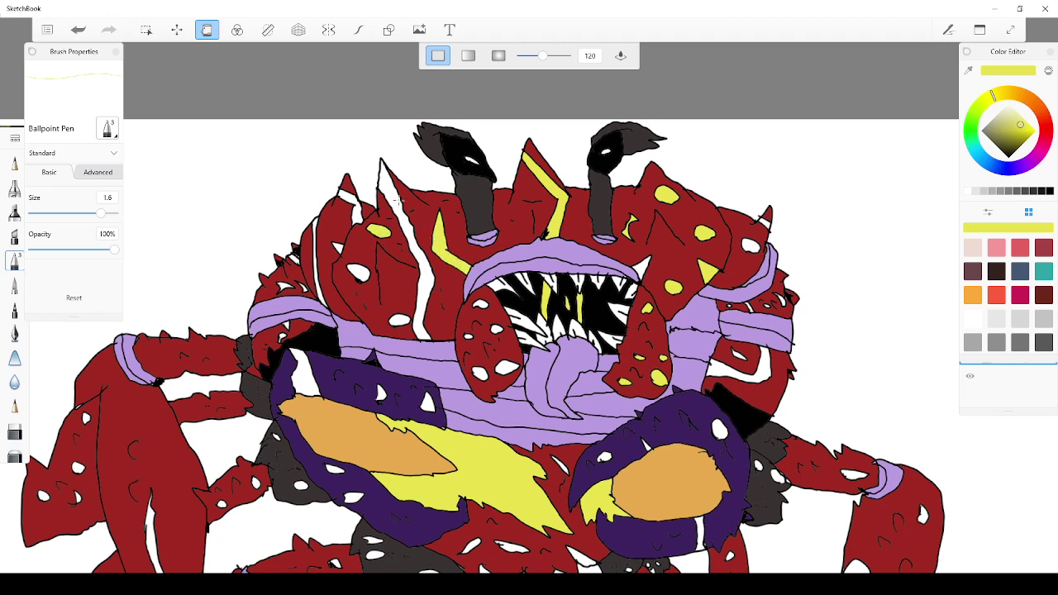
pyautogui.click(398, 197)
pyautogui.click(364, 273)
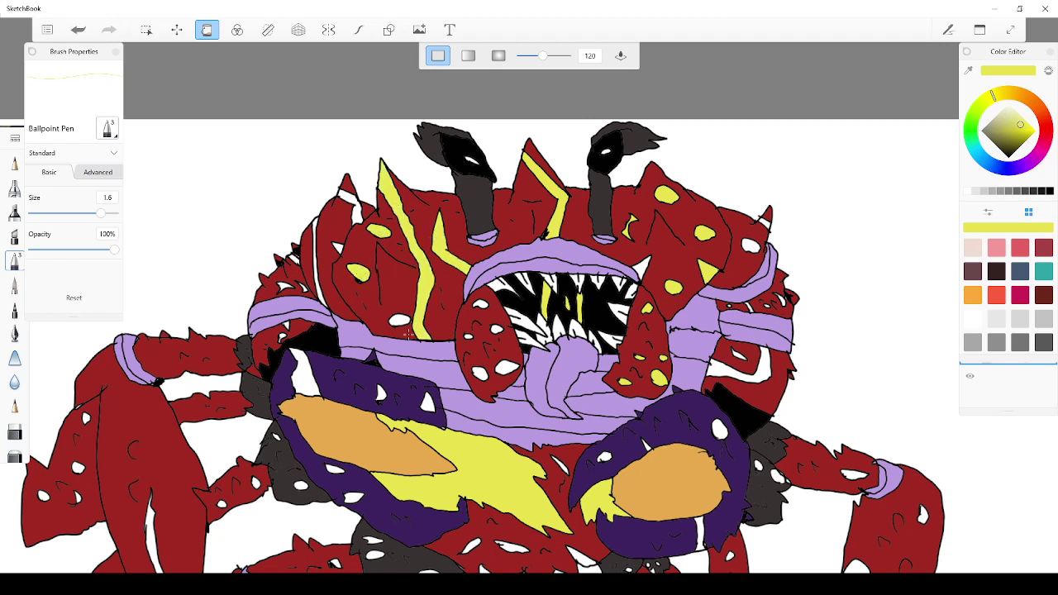
pyautogui.click(403, 319)
# Fill the band on the outer left spike, the thin curved stripe and the small triangle beside it with yellow
pyautogui.scroll(-5, 372, 222)
pyautogui.scroll(5, 462, 200)
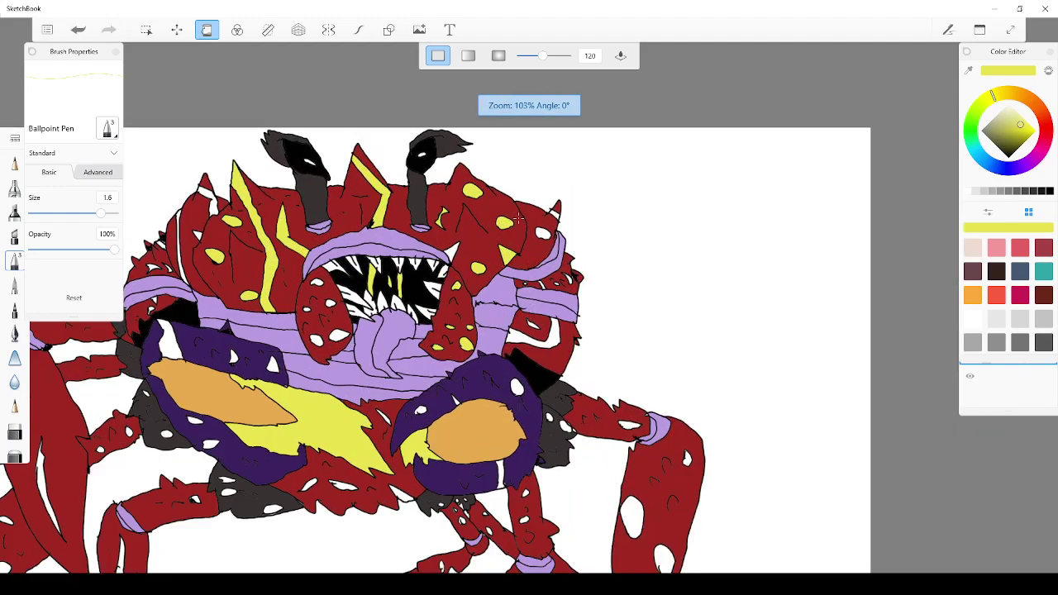
pyautogui.scroll(-3, 435, 255)
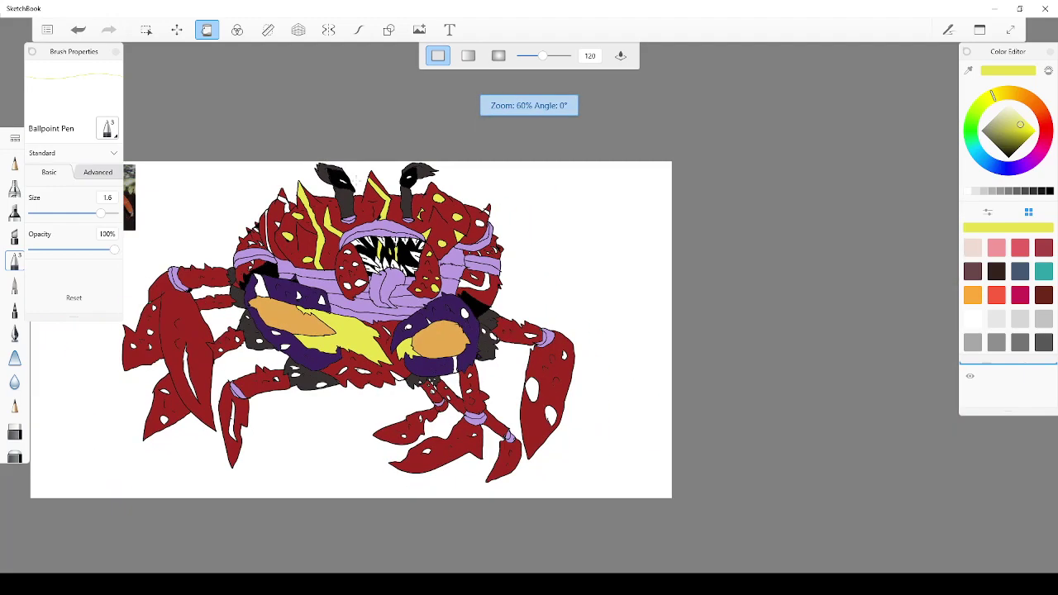
pyautogui.scroll(5, 262, 154)
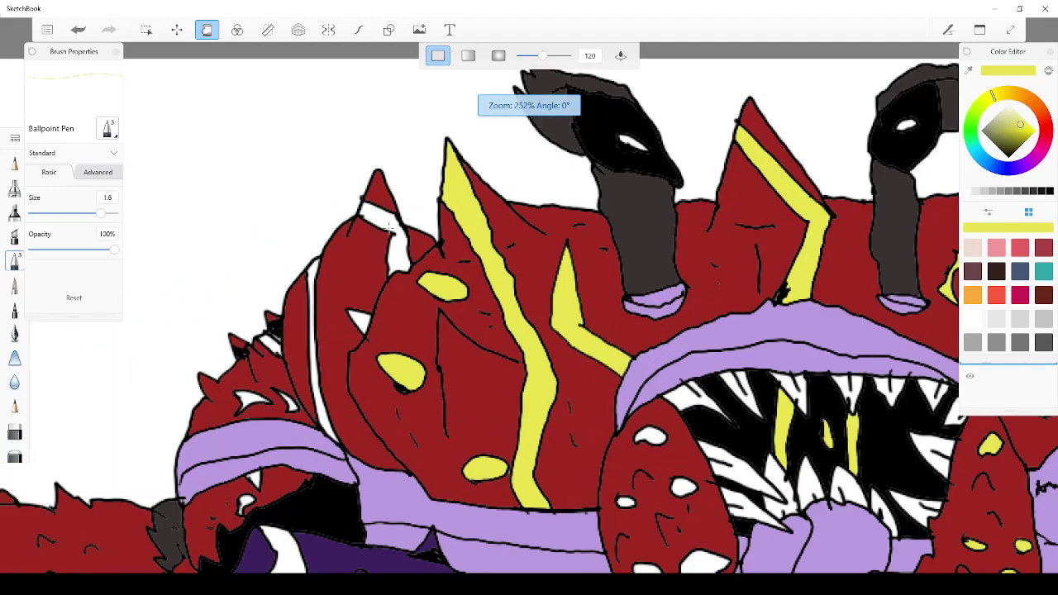
pyautogui.click(390, 226)
pyautogui.click(329, 302)
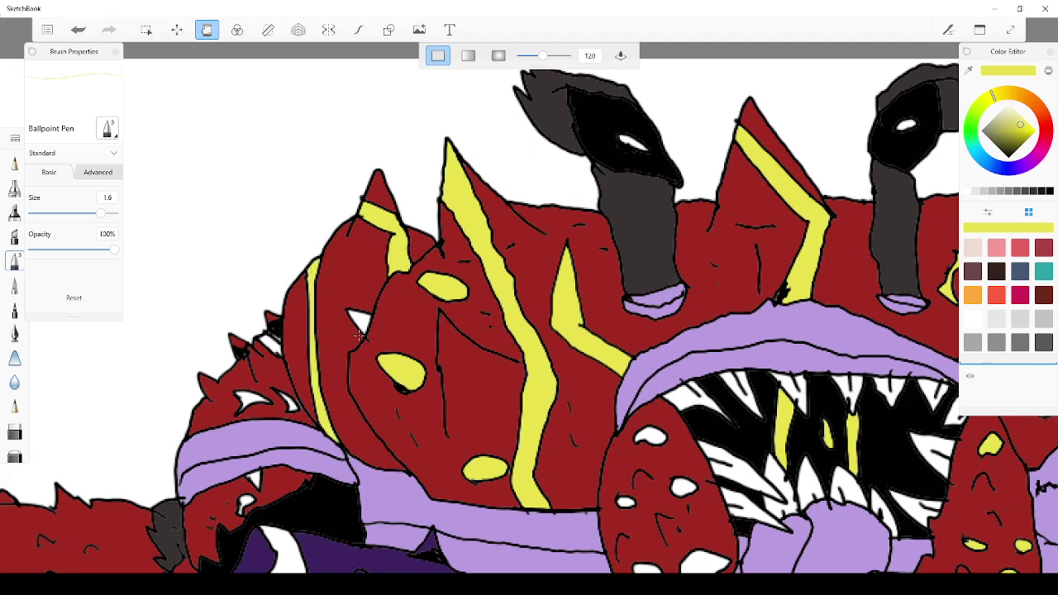
pyautogui.click(369, 315)
# Sample the mouth's pale purple and fill the small white band between the spikes on the shell's left edge, undoing any fills of the outlines
pyautogui.click(968, 71)
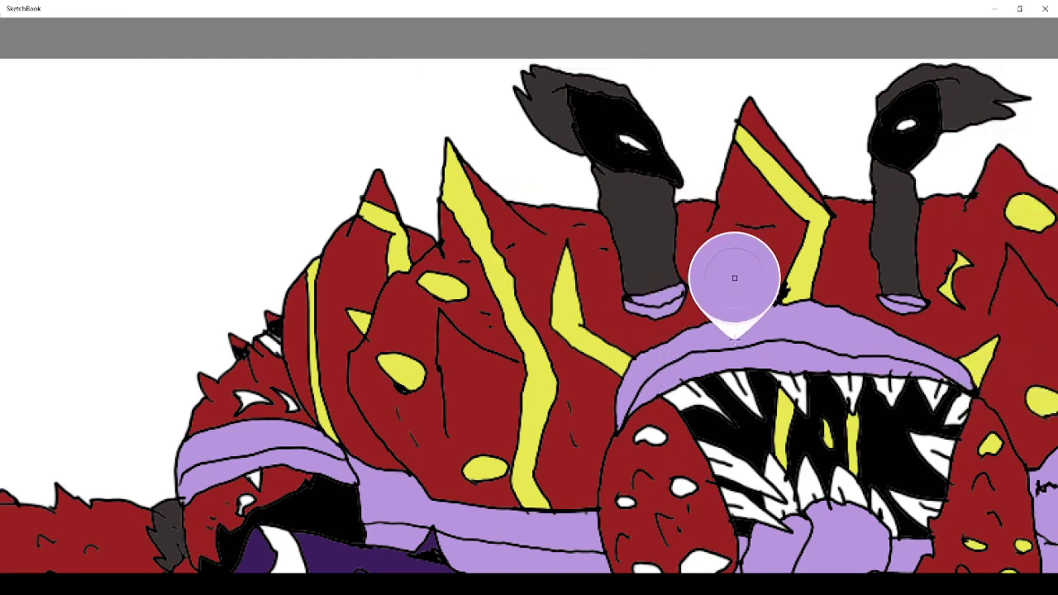
pyautogui.moveTo(734, 278); pyautogui.dragTo(734, 278)
pyautogui.scroll(5, 285, 347)
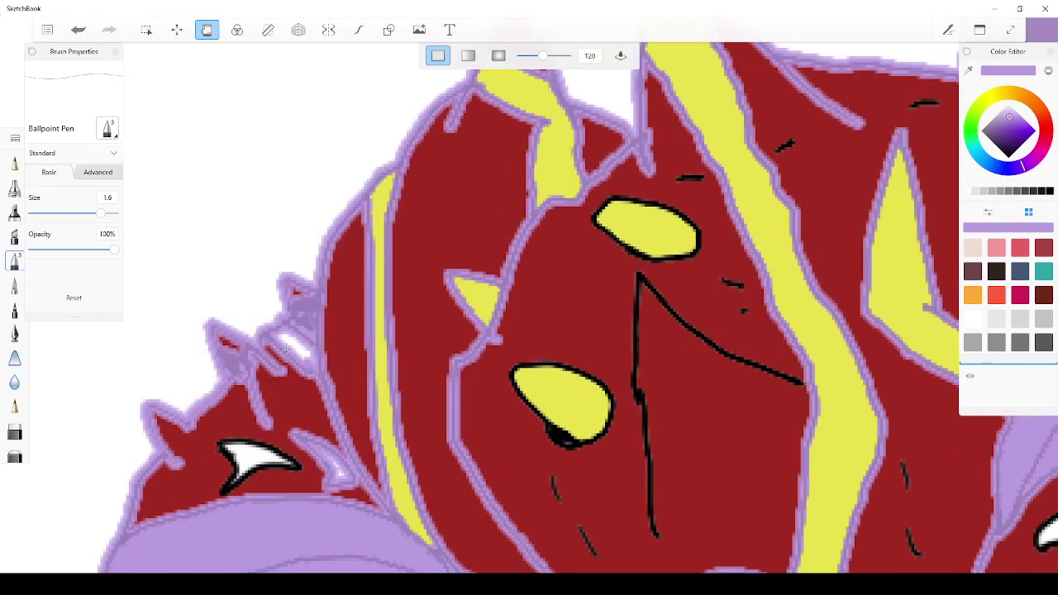
pyautogui.click(81, 30)
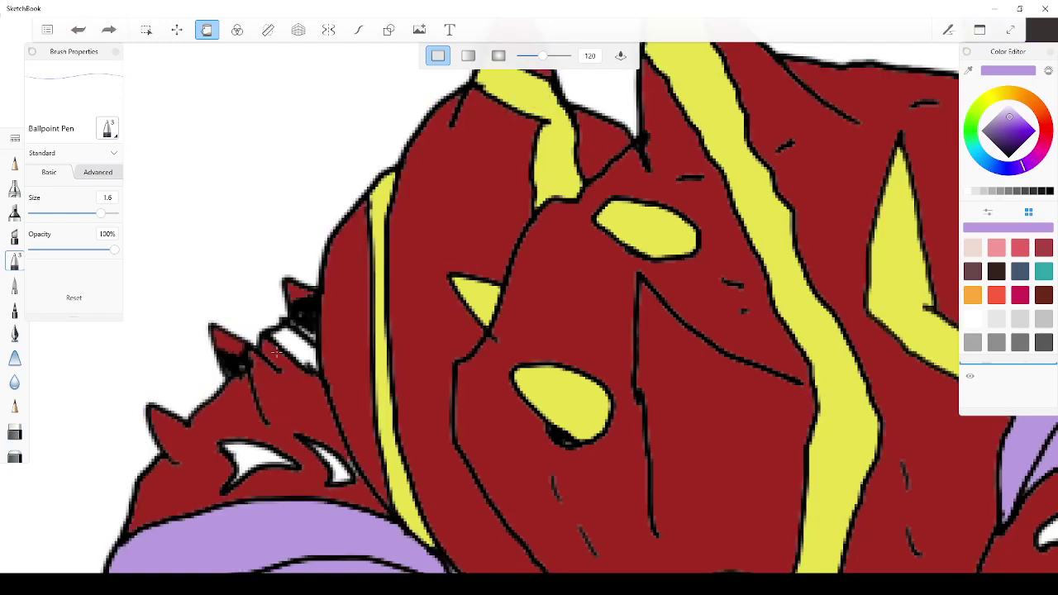
pyautogui.click(297, 347)
pyautogui.click(304, 335)
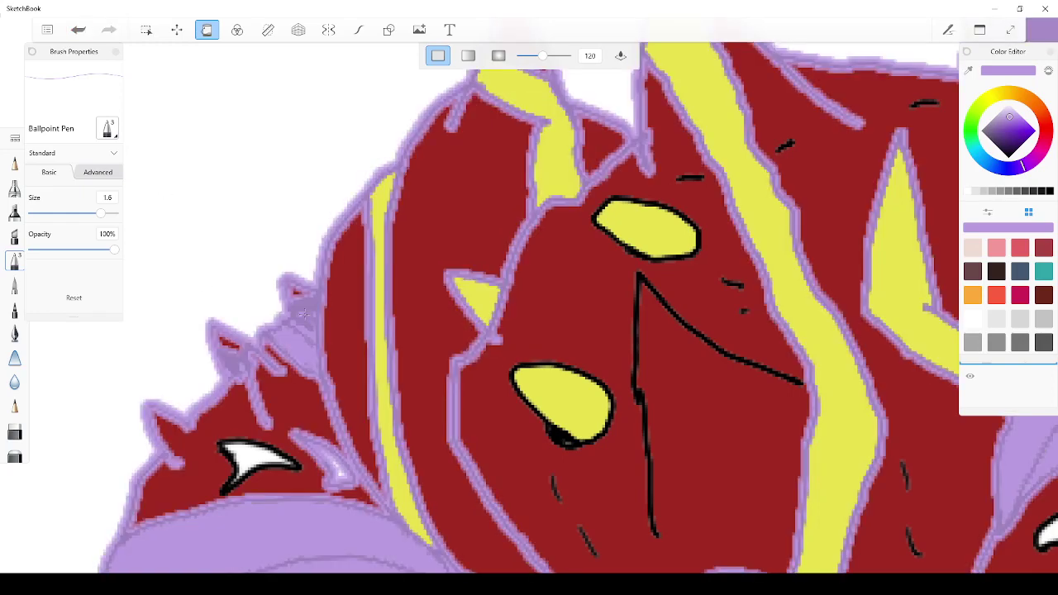
pyautogui.click(78, 30)
# Sample the shell's yellow and fill the two curved marks above the left shoulder's purple band and the two small marks below it
pyautogui.scroll(-3, 310, 291)
pyautogui.scroll(-6, 311, 291)
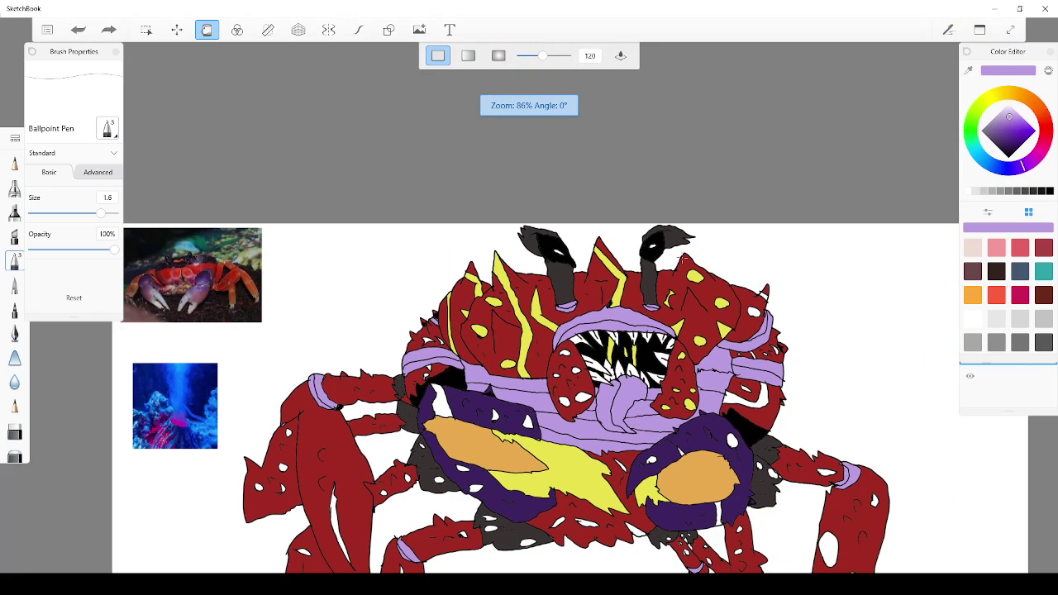
pyautogui.click(969, 69)
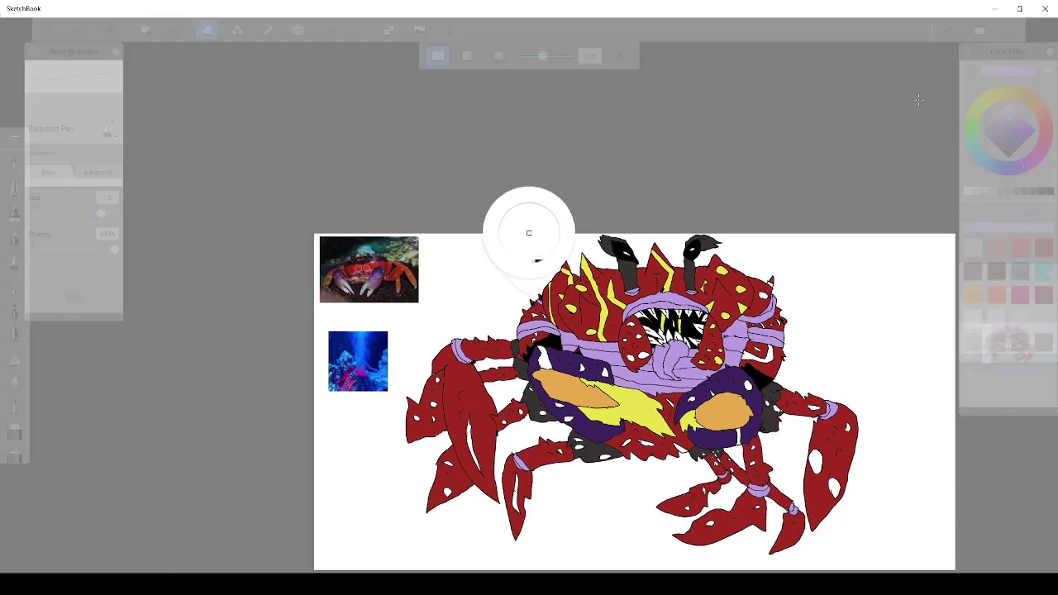
pyautogui.moveTo(668, 255); pyautogui.dragTo(604, 236)
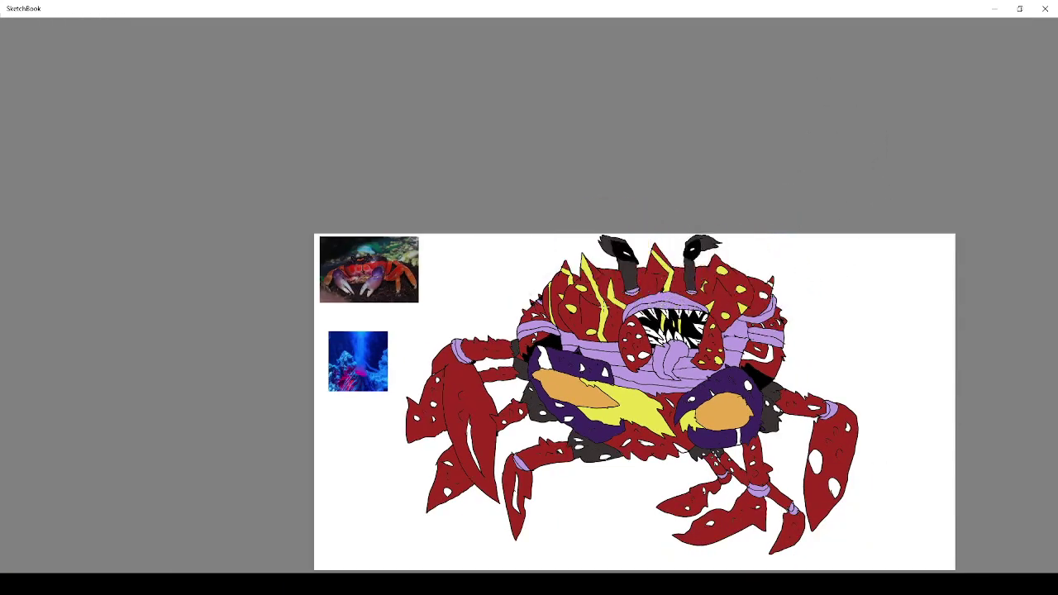
pyautogui.press('Tab')
pyautogui.scroll(6, 562, 297)
pyautogui.scroll(2, 564, 297)
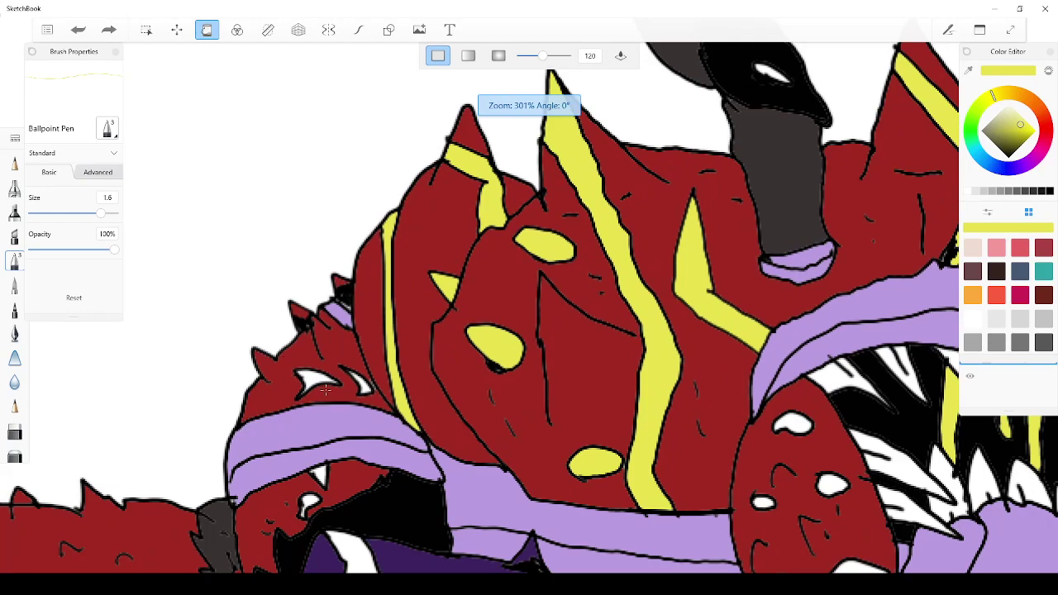
pyautogui.click(317, 380)
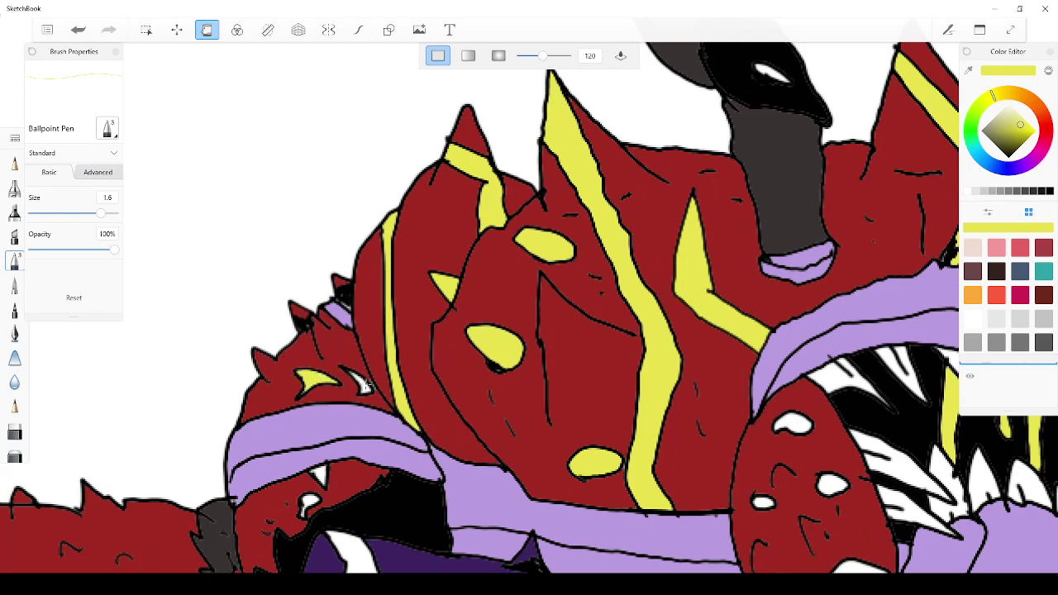
pyautogui.scroll(-5, 351, 460)
pyautogui.scroll(6, 331, 486)
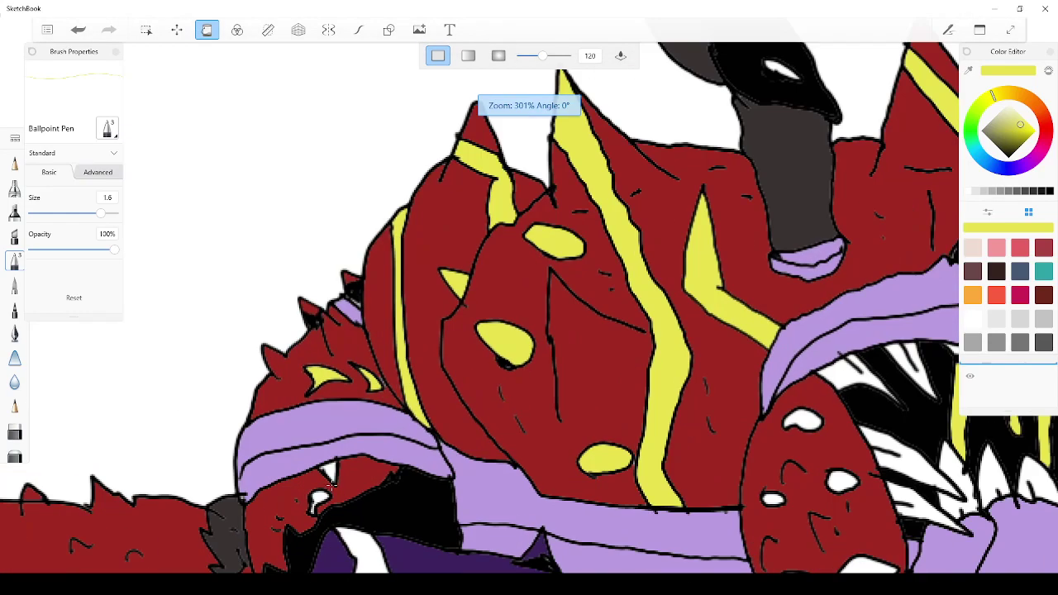
pyautogui.moveTo(331, 479); pyautogui.dragTo(326, 468)
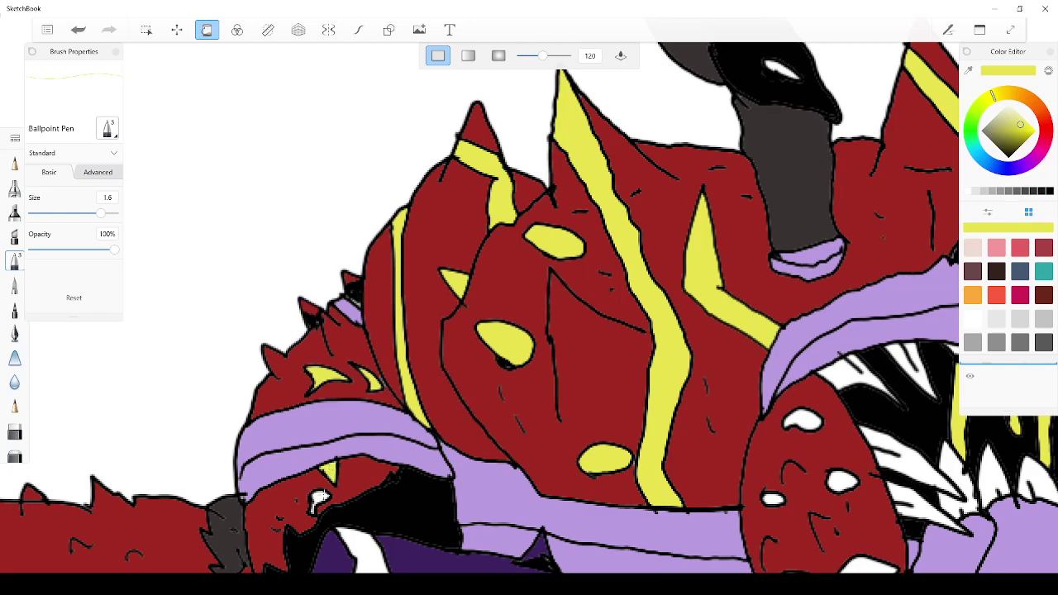
# Fill the three white marks along the upper edge of the left dark purple claw with yellow
pyautogui.scroll(-6, 319, 498)
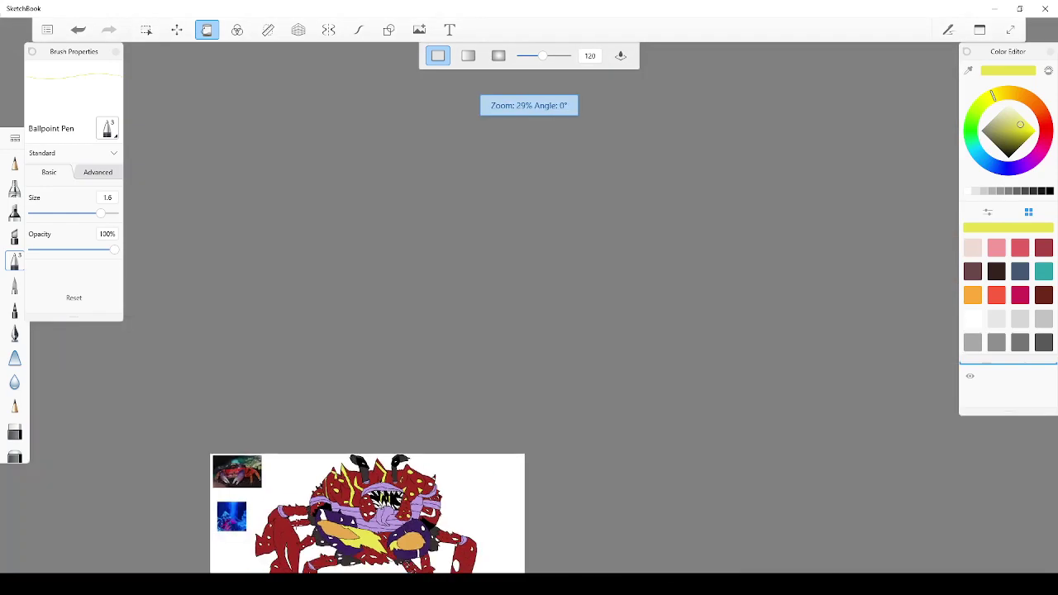
pyautogui.scroll(3, 314, 512)
pyautogui.scroll(-3, 314, 512)
pyautogui.scroll(2, 314, 513)
pyautogui.scroll(-4, 314, 513)
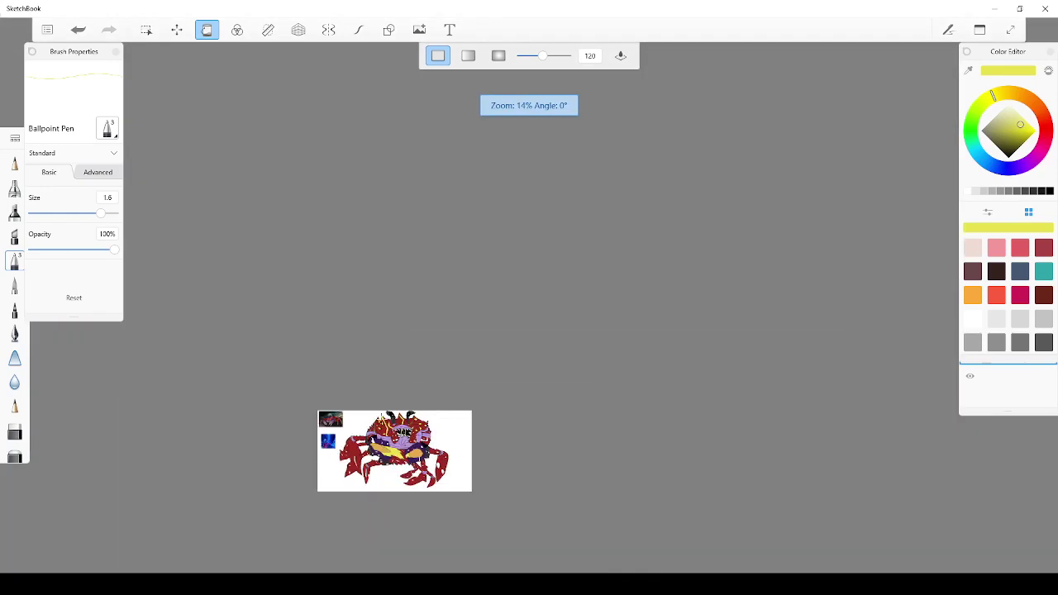
pyautogui.scroll(8, 382, 461)
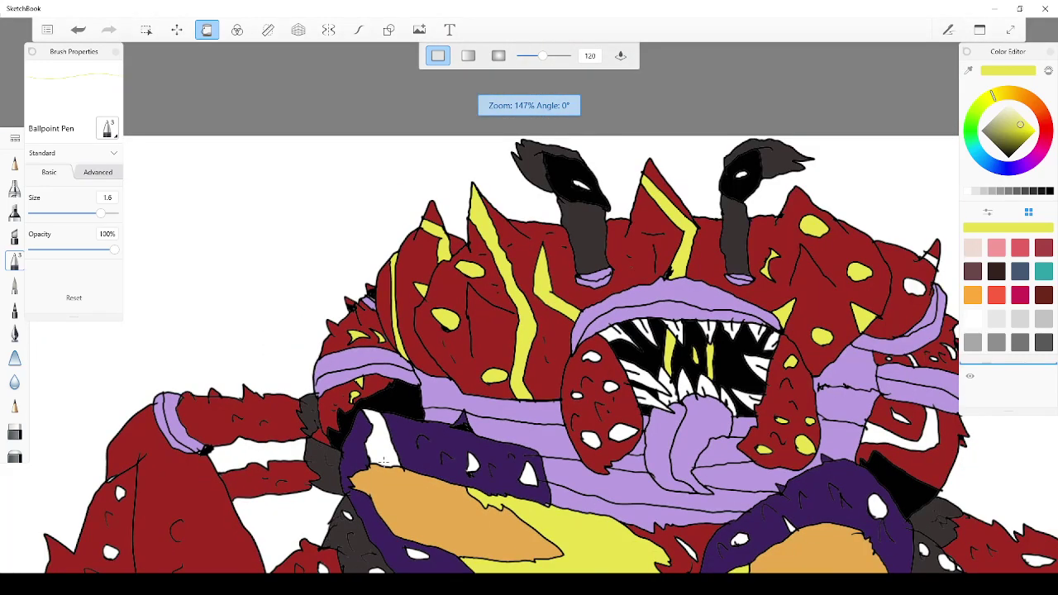
pyautogui.click(383, 461)
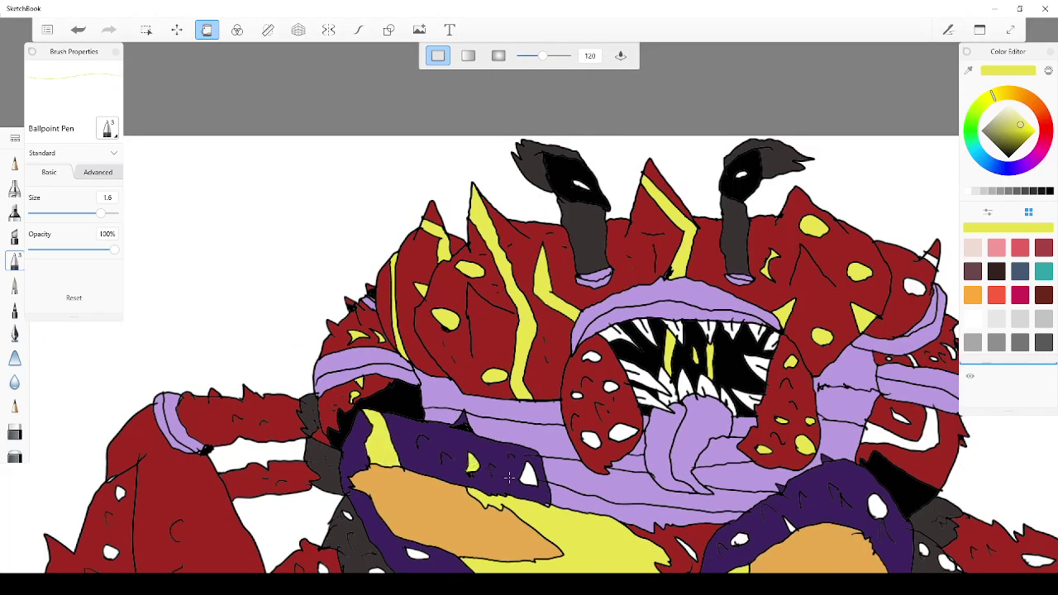
pyautogui.scroll(-4, 527, 472)
pyautogui.scroll(4, 532, 487)
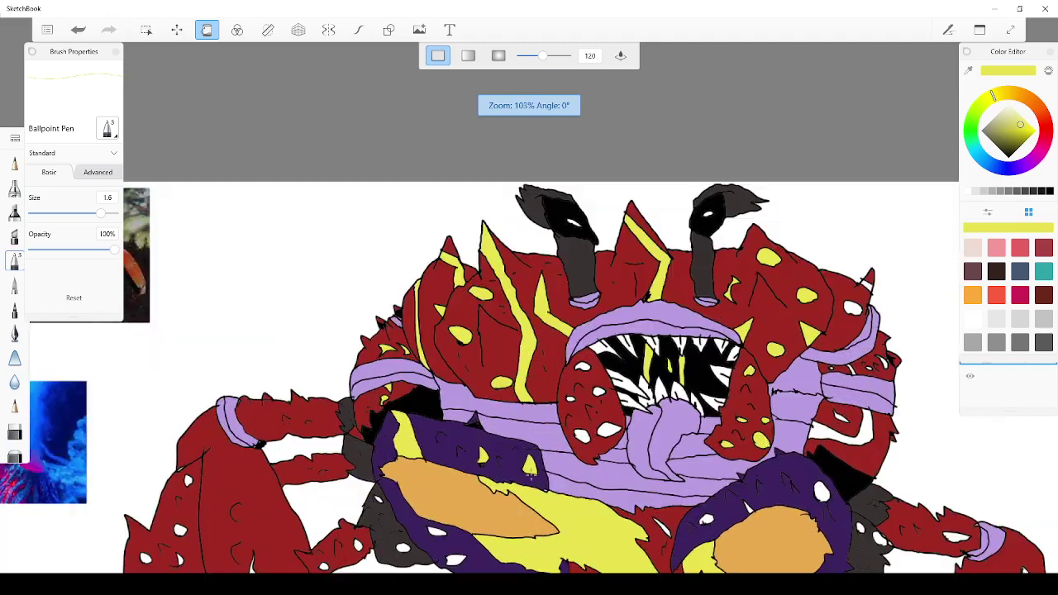
# Fill the four white spots on the red spiked segment at the far left with yellow
pyautogui.scroll(-6, 516, 492)
pyautogui.scroll(2, 229, 561)
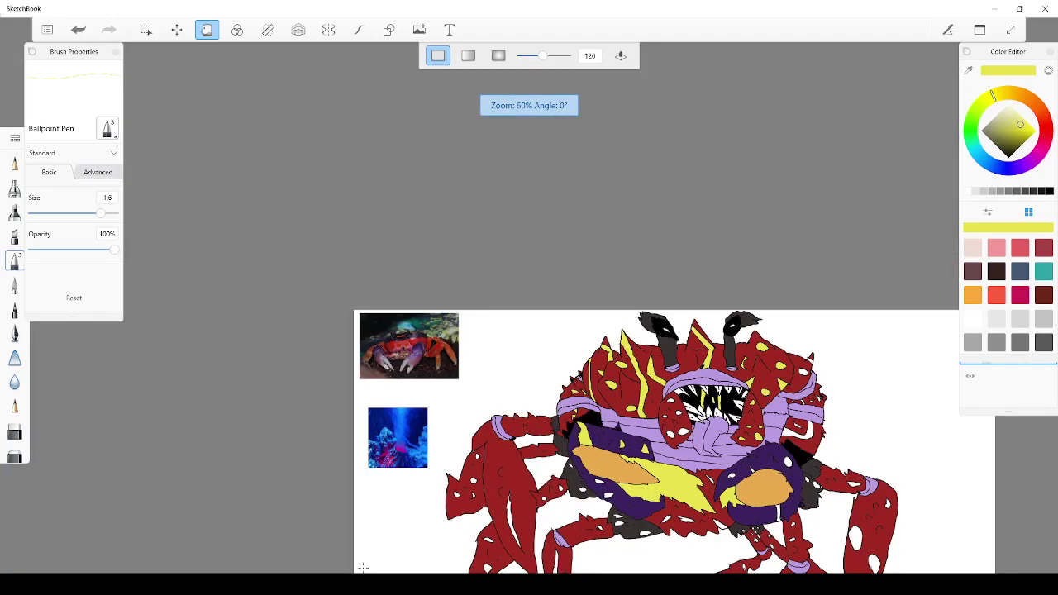
pyautogui.scroll(6, 471, 489)
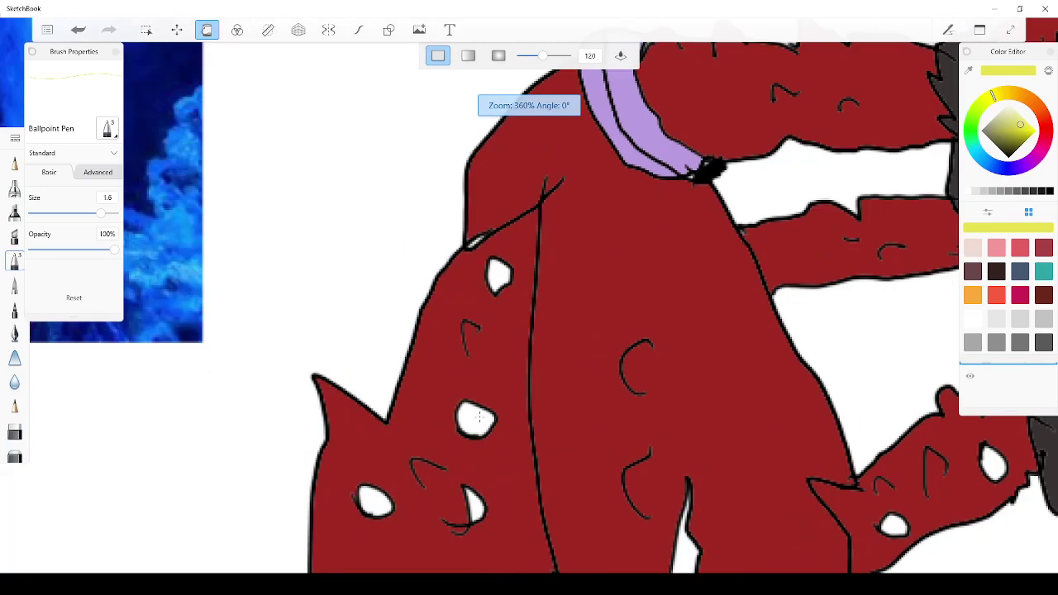
pyautogui.click(478, 418)
pyautogui.click(473, 510)
pyautogui.click(504, 276)
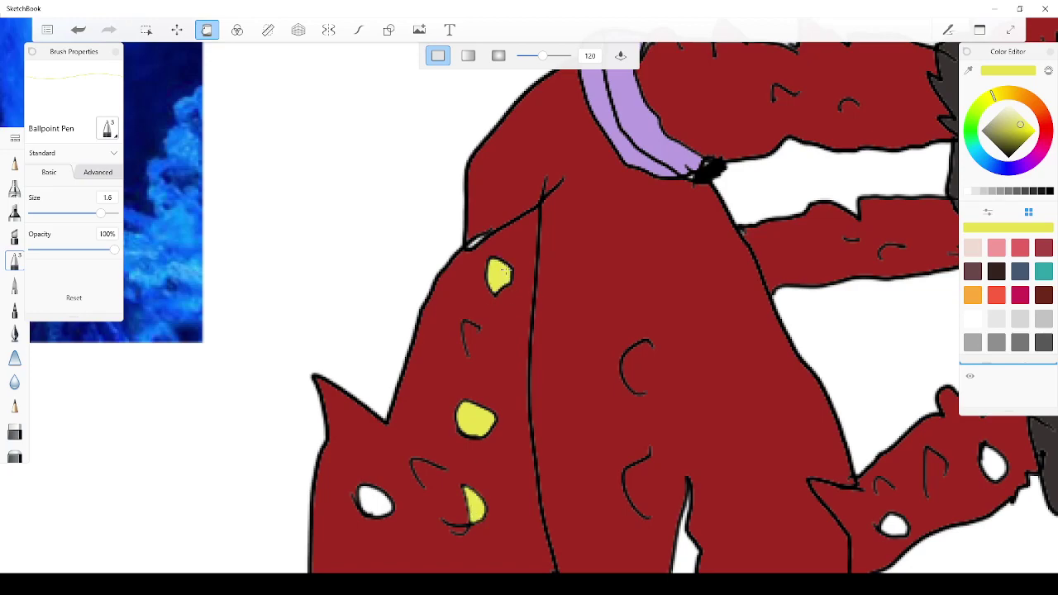
pyautogui.click(373, 500)
# Fill the white spot at the shell's right edge and the band on the small spike above it with yellow
pyautogui.scroll(-6, 374, 500)
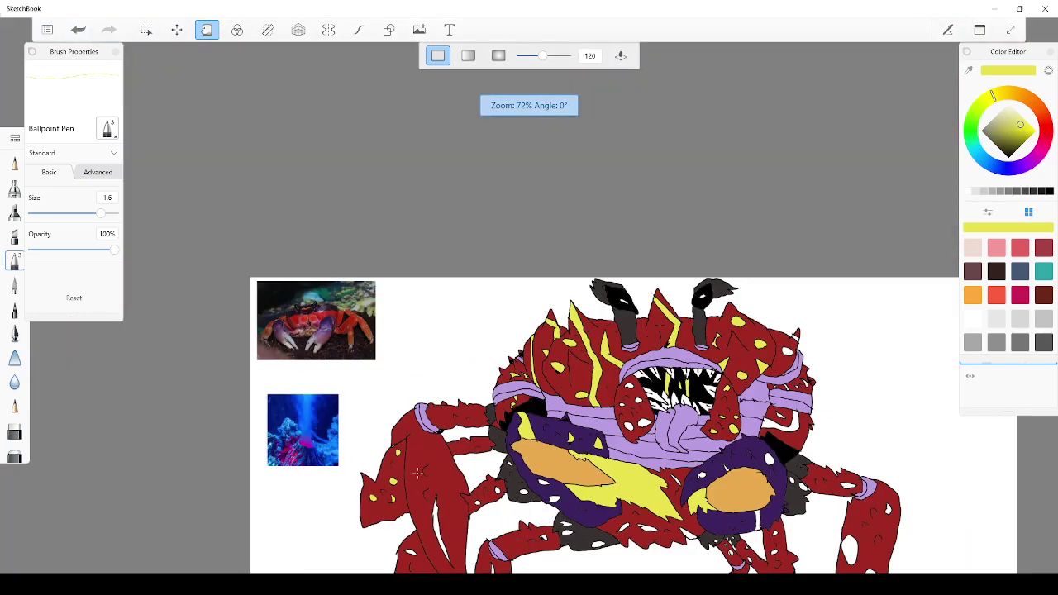
pyautogui.scroll(4, 599, 442)
pyautogui.scroll(-5, 599, 442)
pyautogui.scroll(5, 925, 474)
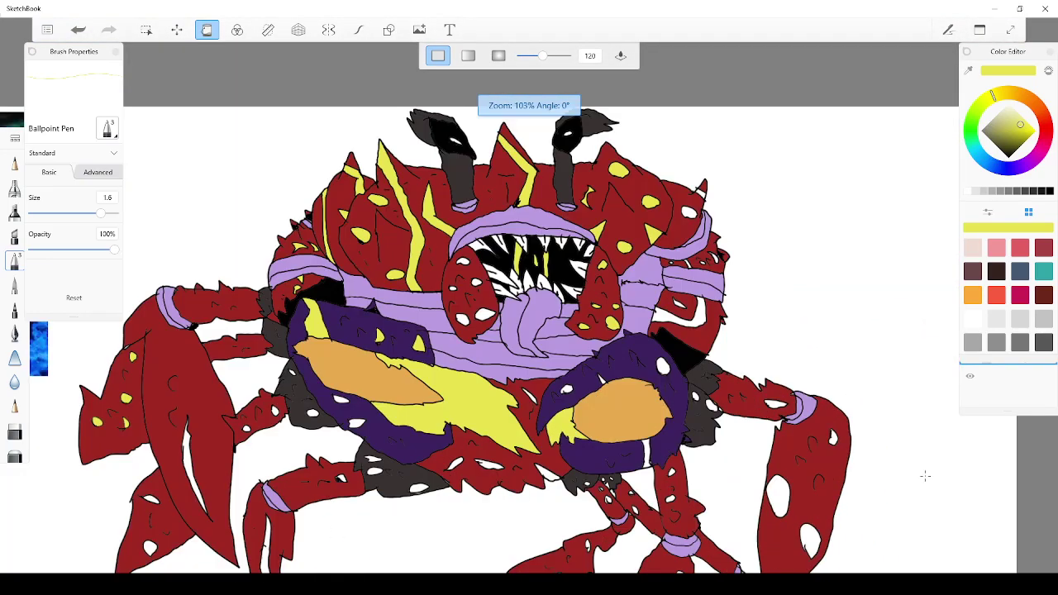
pyautogui.scroll(1, 701, 183)
pyautogui.click(692, 219)
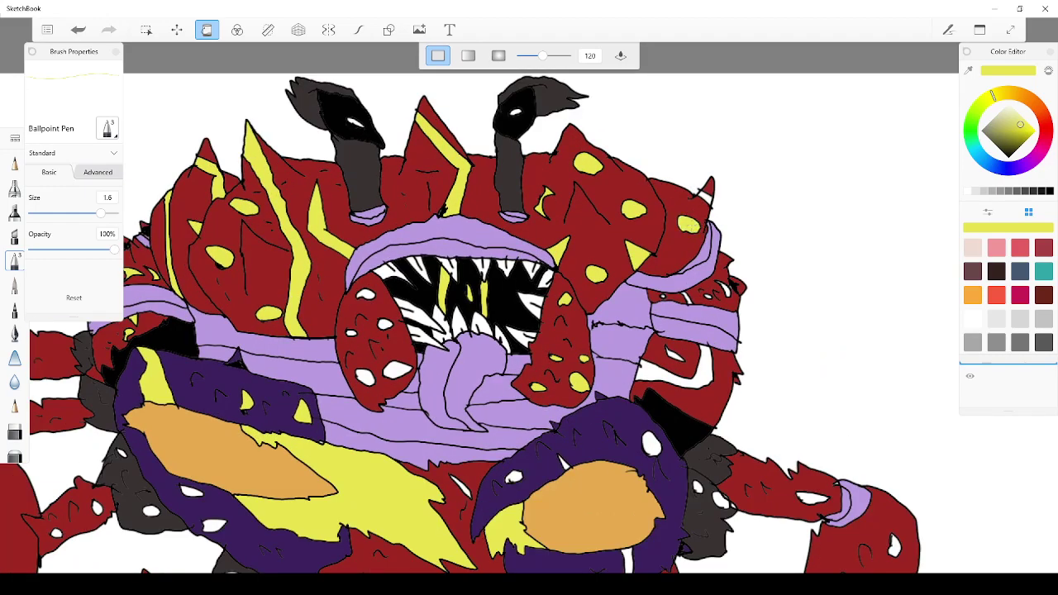
pyautogui.scroll(-3, 678, 304)
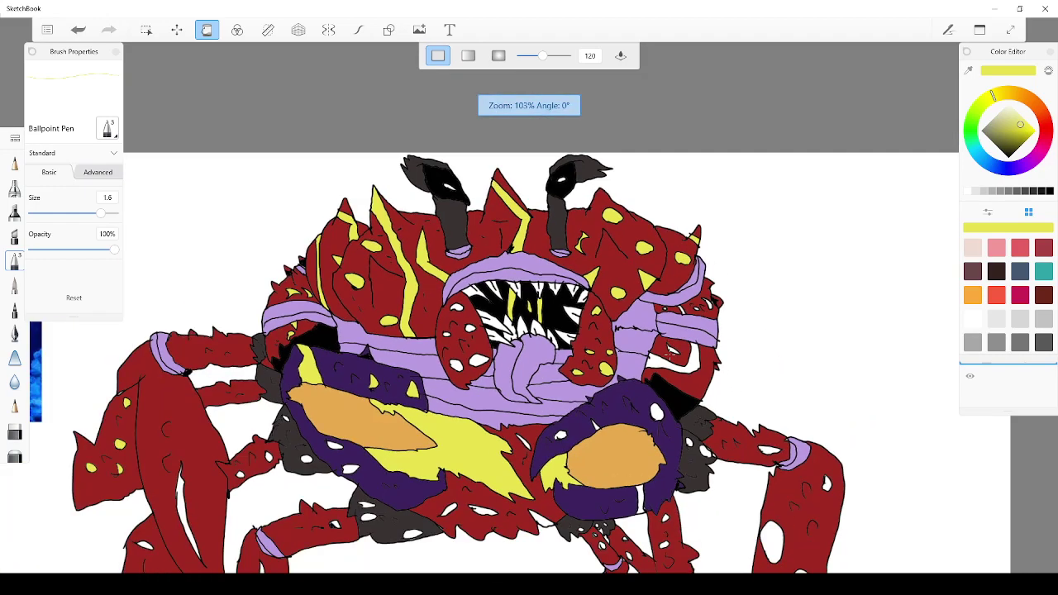
# Fill the large angled stripe and the small mark inside it, below the right purple arm bands, with yellow
pyautogui.scroll(6, 669, 354)
pyautogui.click(716, 367)
pyautogui.click(676, 340)
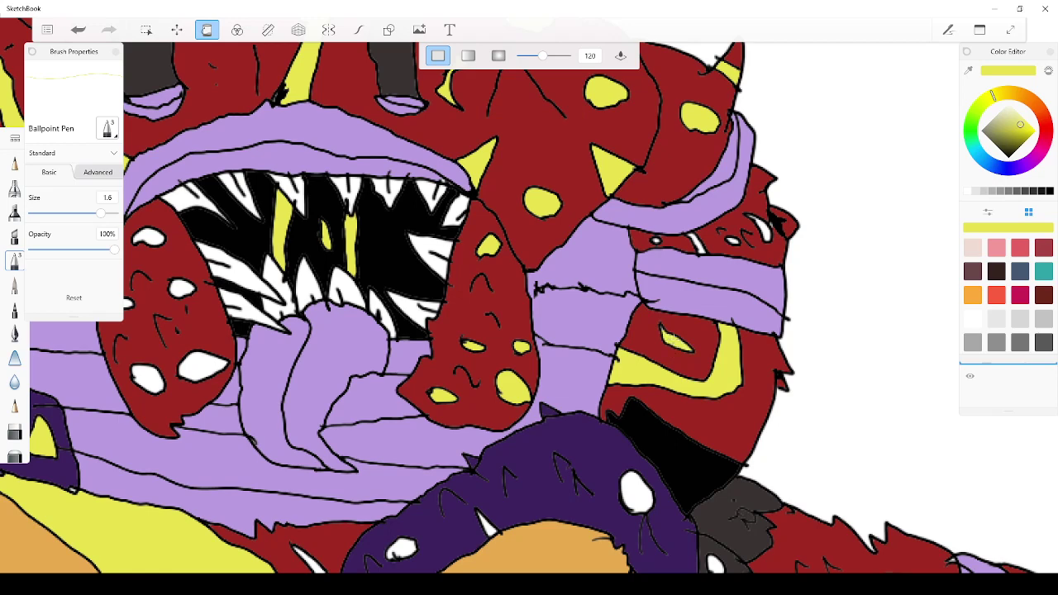
# Fill the two small spots, the short stripe and the curved mark above the right purple arm bands with yellow
pyautogui.scroll(4, 678, 252)
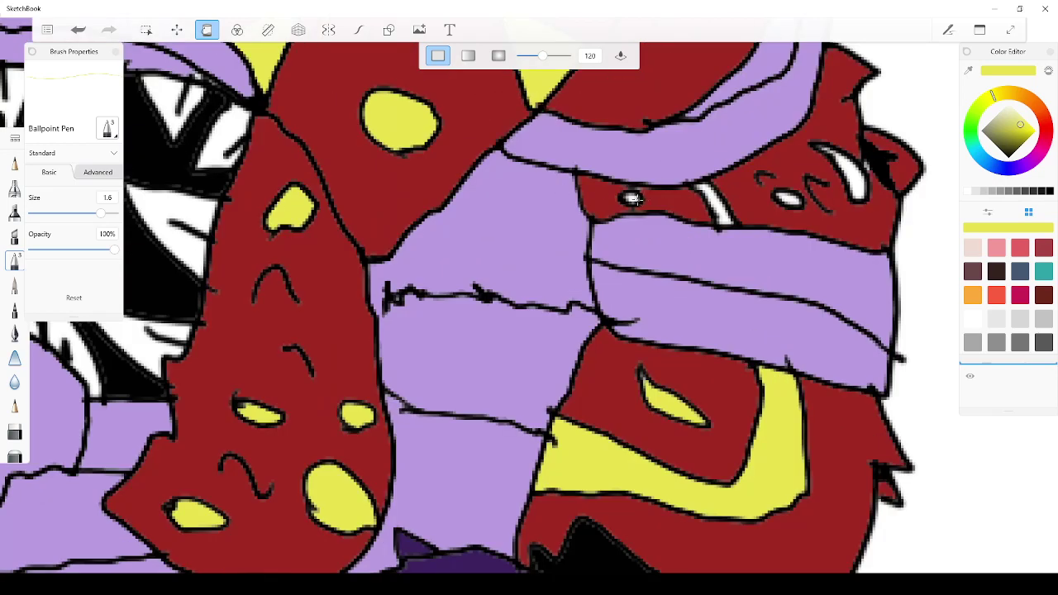
pyautogui.click(631, 199)
pyautogui.click(713, 207)
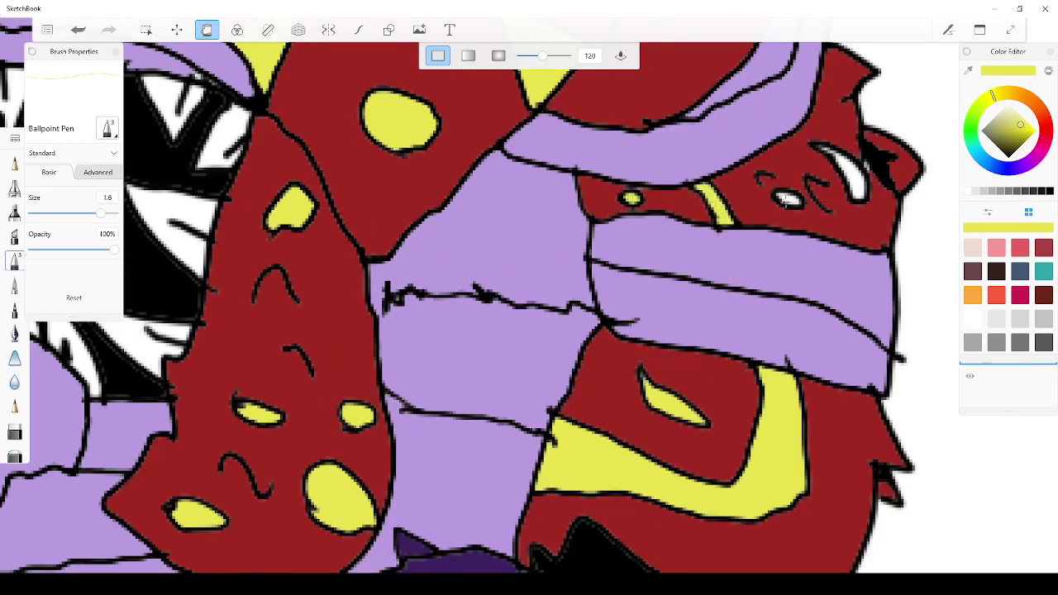
pyautogui.click(789, 198)
pyautogui.click(844, 165)
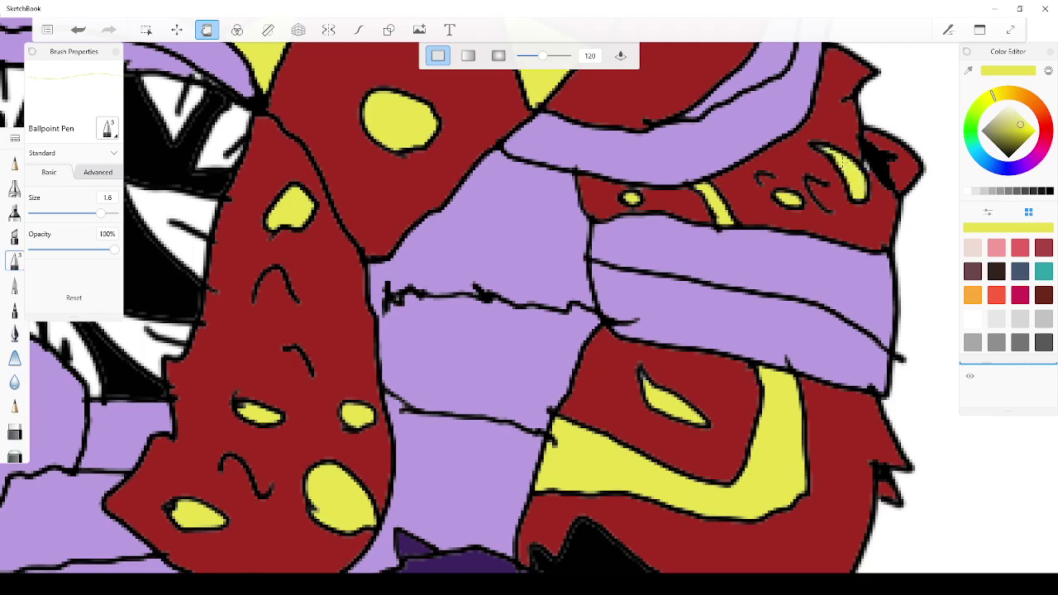
# Fill the long slit in the large left red pincer and the two spots on the segment below it with yellow
pyautogui.scroll(1, 859, 162)
pyautogui.scroll(-1, 784, 231)
pyautogui.scroll(-5, 754, 249)
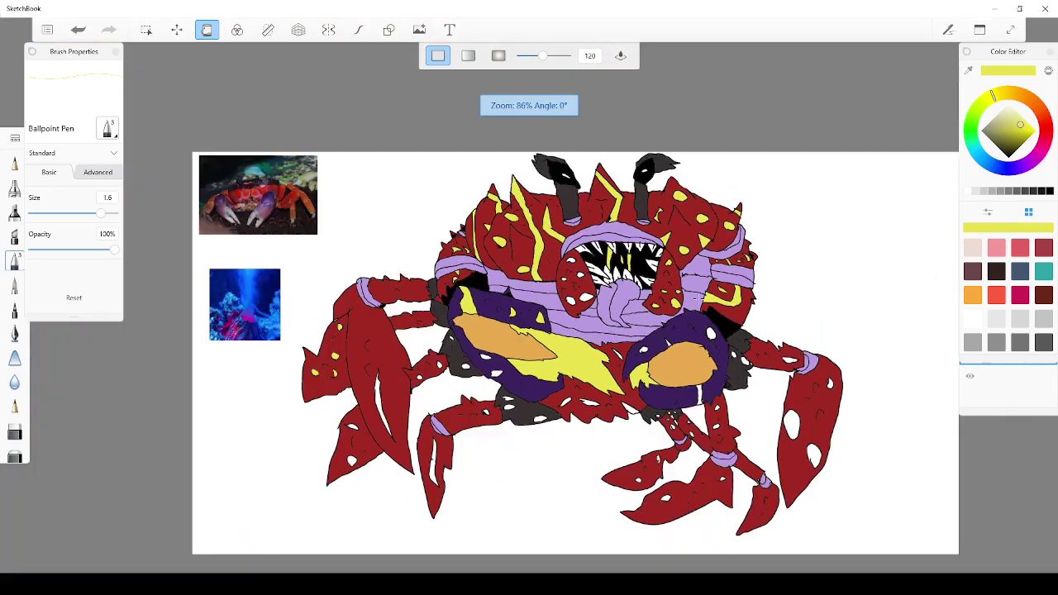
pyautogui.scroll(2, 694, 289)
pyautogui.scroll(-2, 628, 334)
pyautogui.scroll(5, 586, 388)
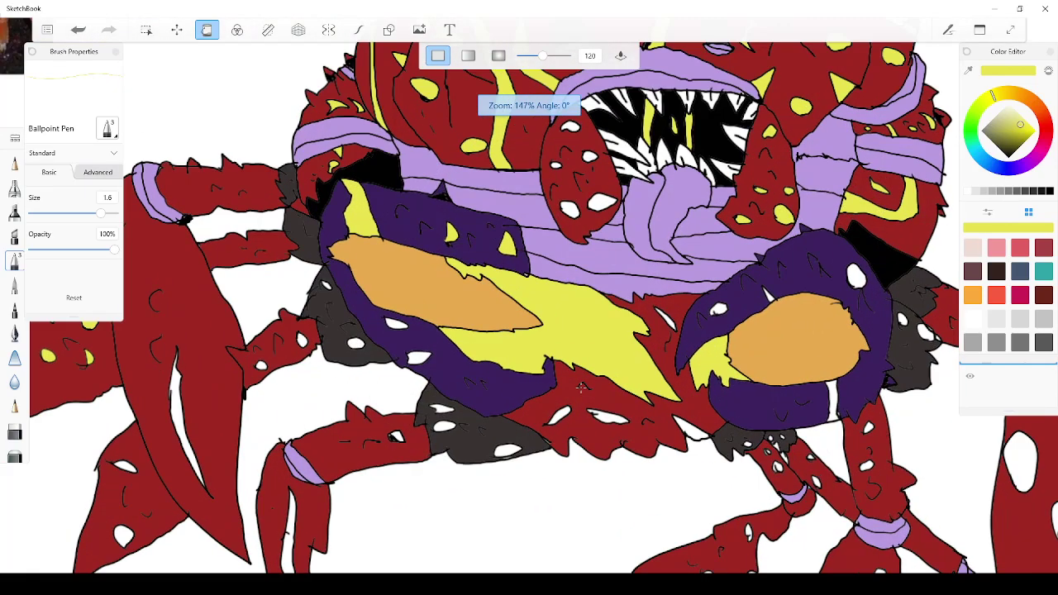
pyautogui.scroll(-4, 540, 390)
pyautogui.scroll(2, 380, 319)
pyautogui.scroll(-3, 349, 273)
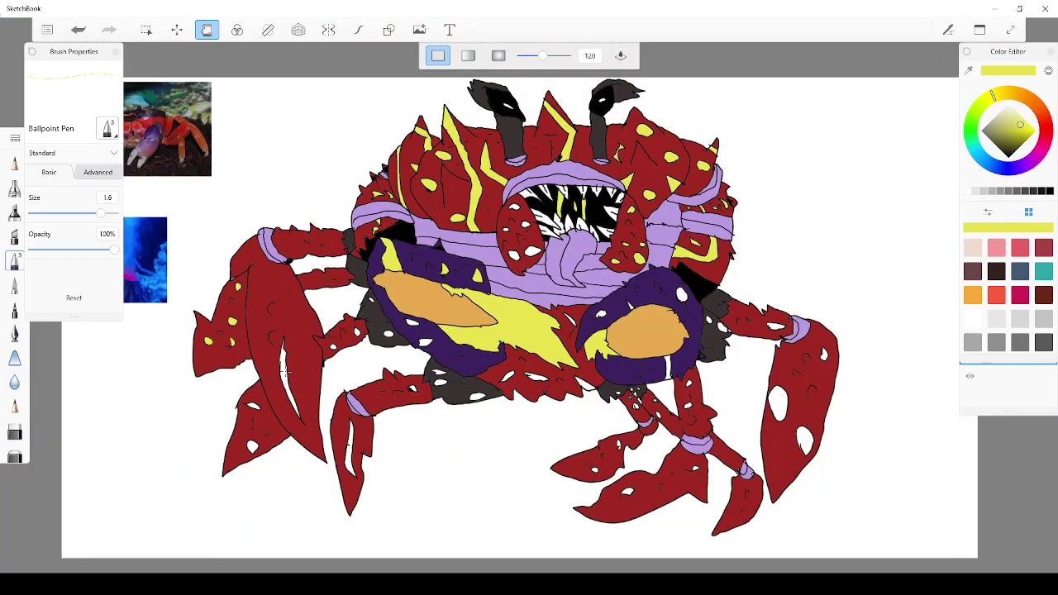
pyautogui.scroll(6, 281, 373)
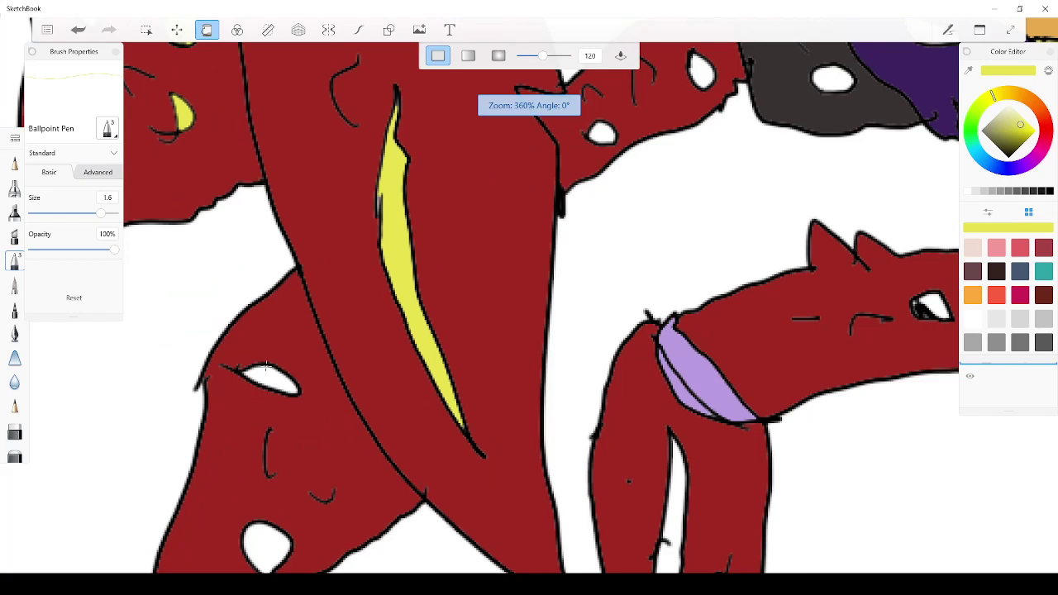
pyautogui.click(268, 379)
pyautogui.click(282, 537)
pyautogui.scroll(-4, 330, 458)
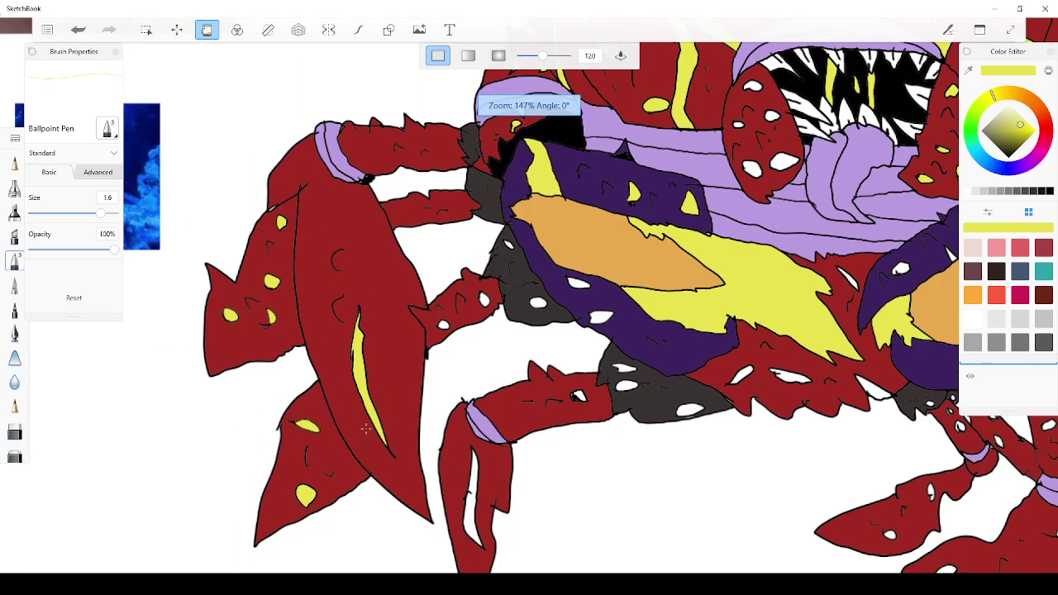
# Fill the two spots on the short red left leg, the oval on its grey joint and the adjacent purple claw's upper mark with yellow
pyautogui.scroll(5, 372, 389)
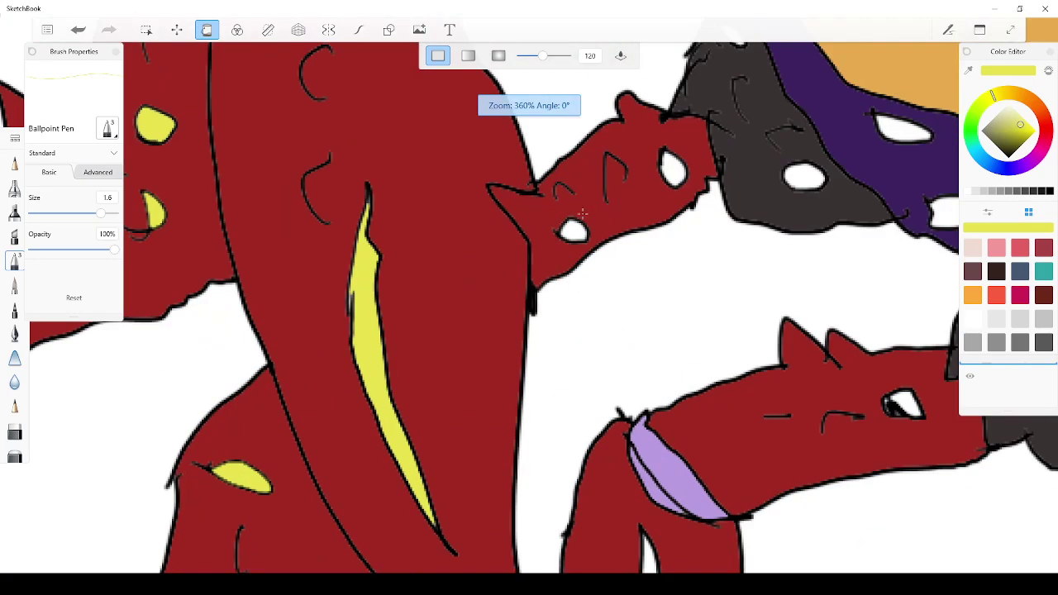
pyautogui.click(674, 169)
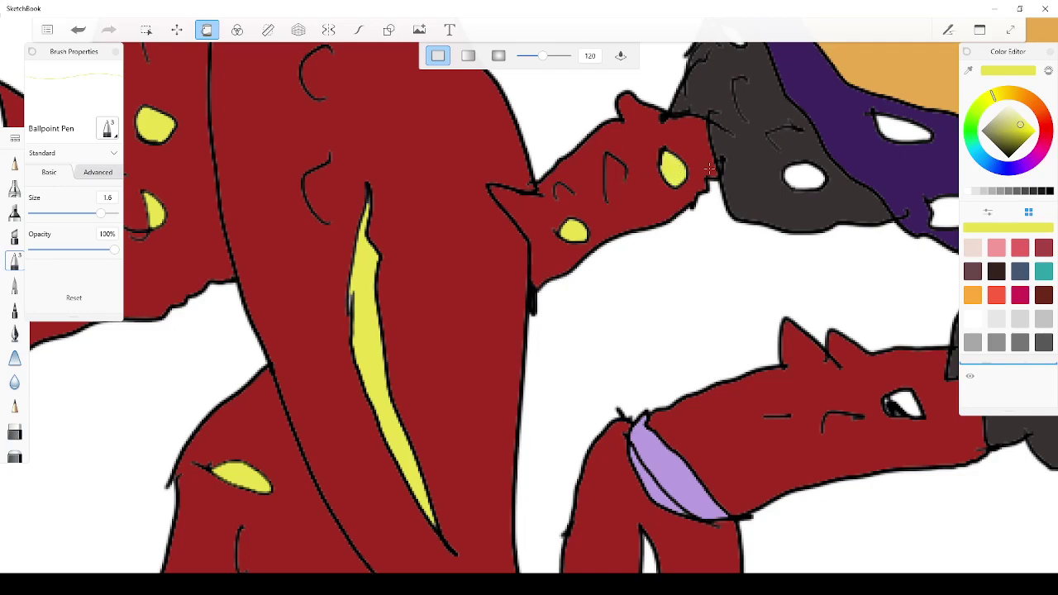
pyautogui.click(785, 176)
pyautogui.click(881, 134)
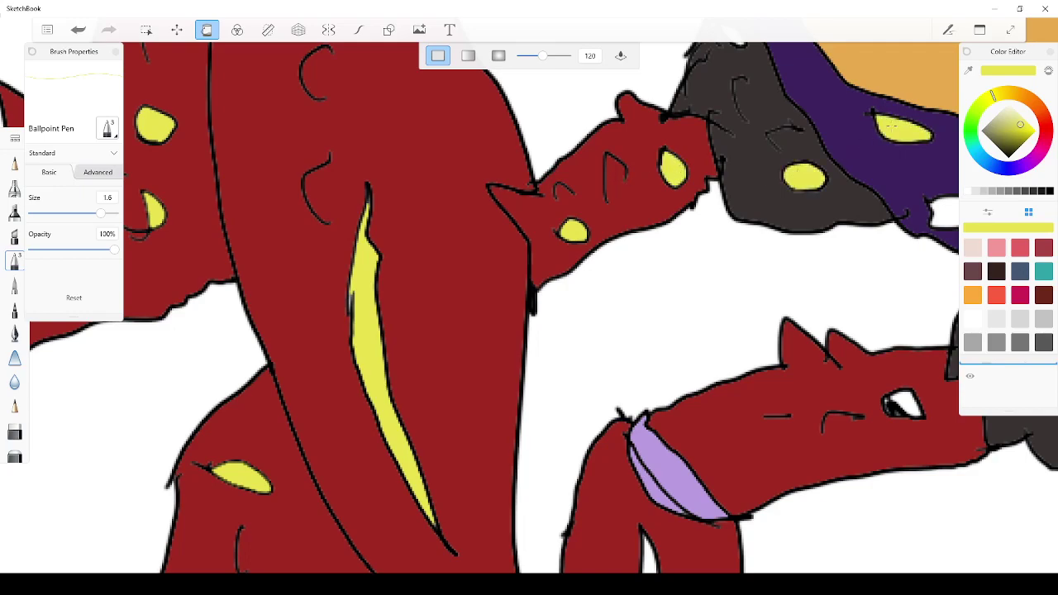
# Fill the spot on the front left leg and the two upper spots on its grey joint with yellow, undoing any fill of the outline
pyautogui.scroll(-6, 878, 144)
pyautogui.scroll(2, 830, 87)
pyautogui.scroll(2, 840, 43)
pyautogui.scroll(-3, 781, 345)
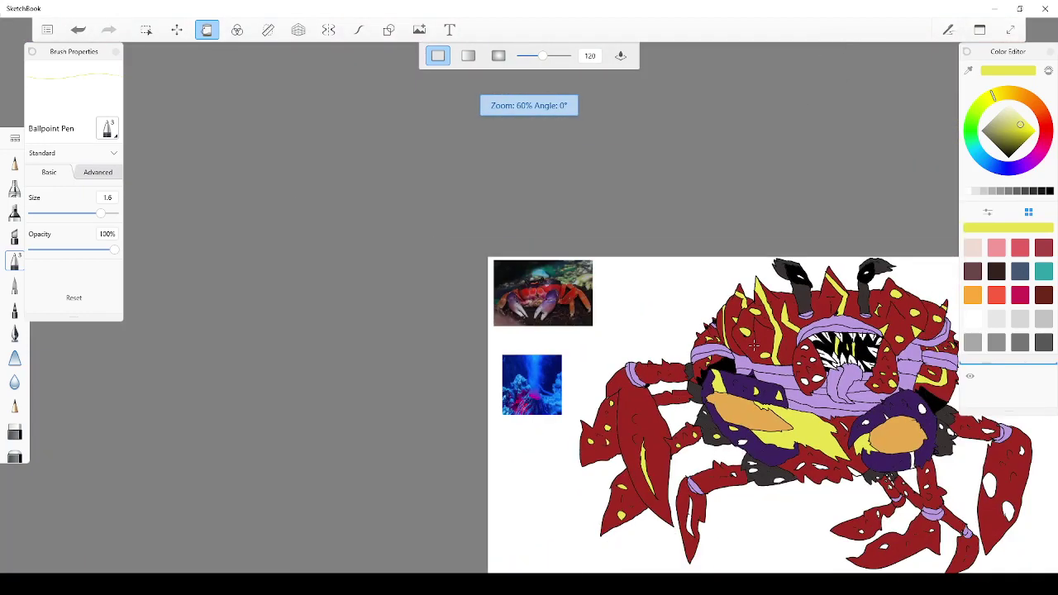
pyautogui.scroll(3, 754, 347)
pyautogui.scroll(-4, 752, 364)
pyautogui.scroll(7, 735, 465)
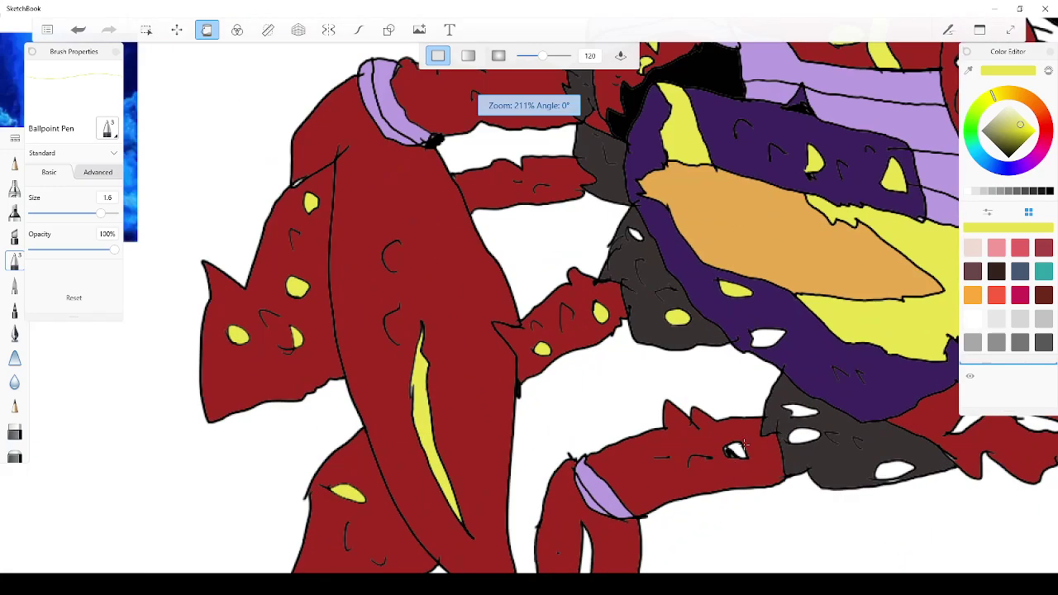
pyautogui.click(736, 451)
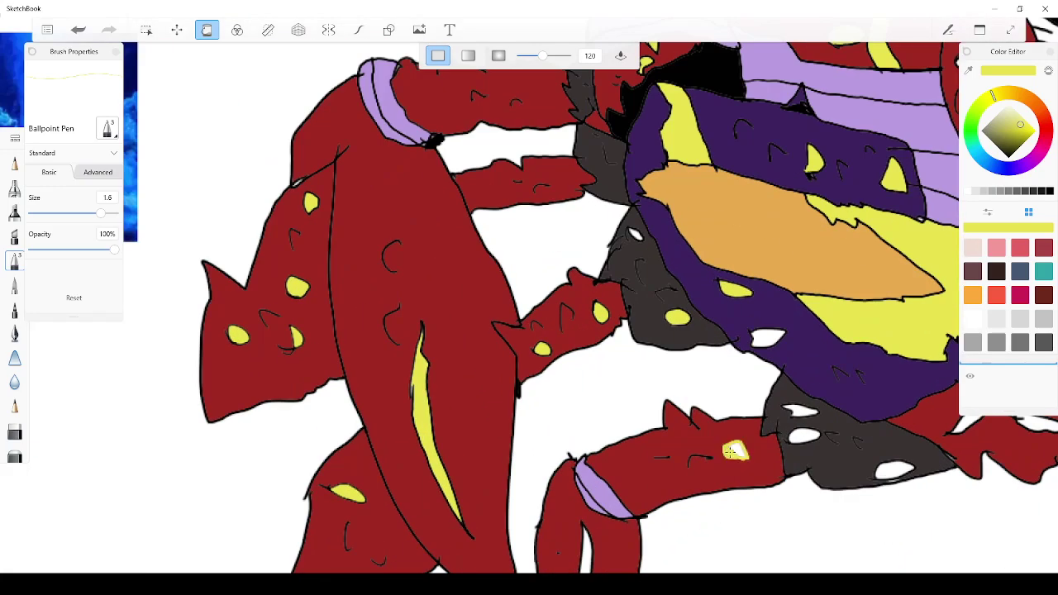
pyautogui.click(78, 29)
pyautogui.click(734, 451)
pyautogui.click(791, 434)
pyautogui.click(799, 412)
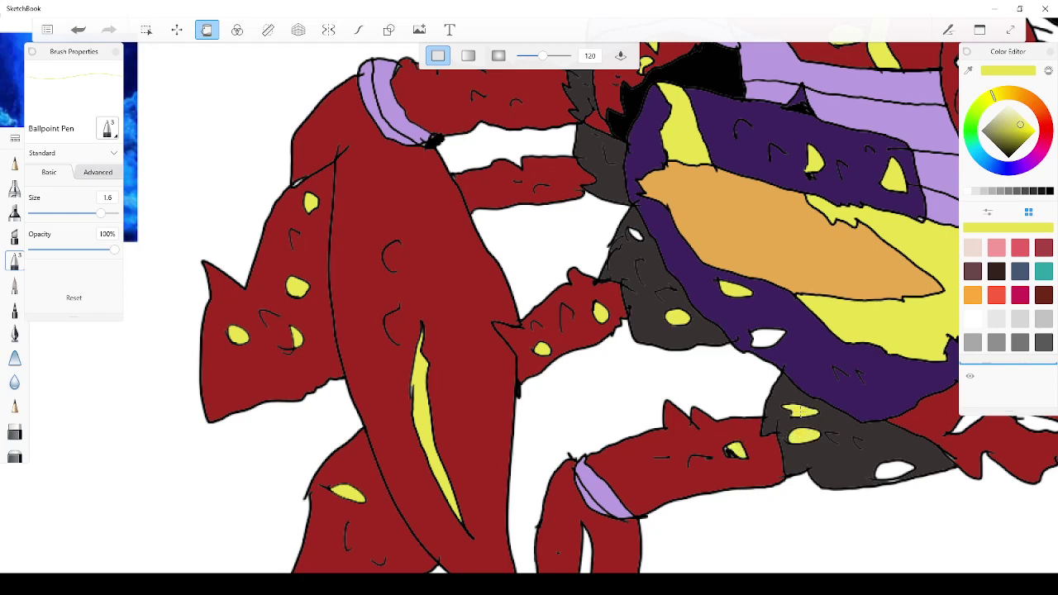
# Fill the remaining white spots on the left grey joints, the purple claw's lower edge and the front left leg's slit with yellow
pyautogui.click(881, 468)
pyautogui.click(774, 335)
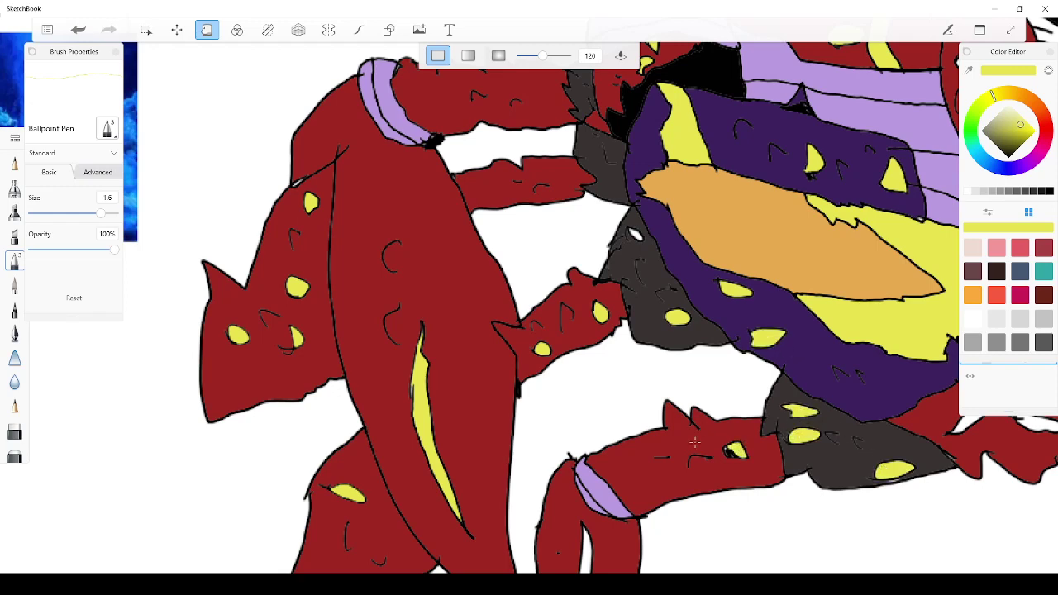
pyautogui.scroll(-1, 897, 553)
pyautogui.scroll(2, 637, 564)
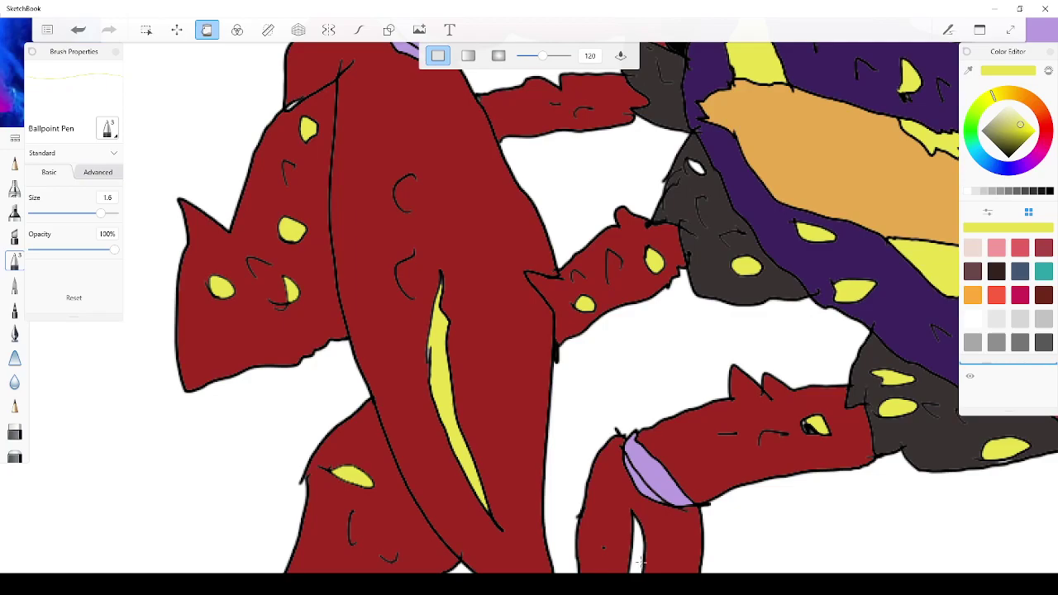
pyautogui.scroll(-5, 634, 308)
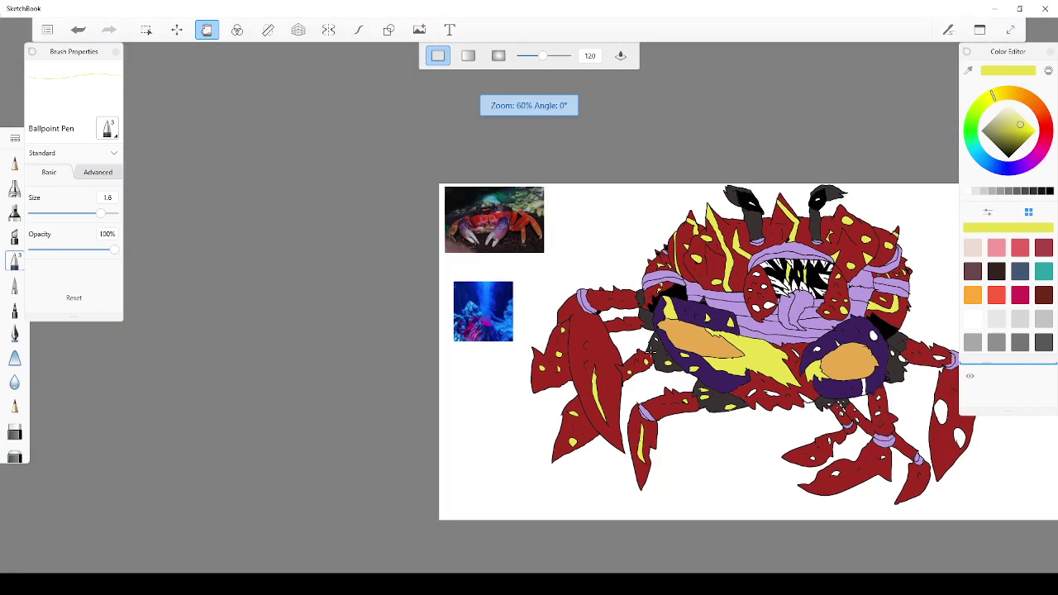
pyautogui.scroll(5, 634, 308)
pyautogui.scroll(3, 714, 335)
pyautogui.scroll(-8, 731, 388)
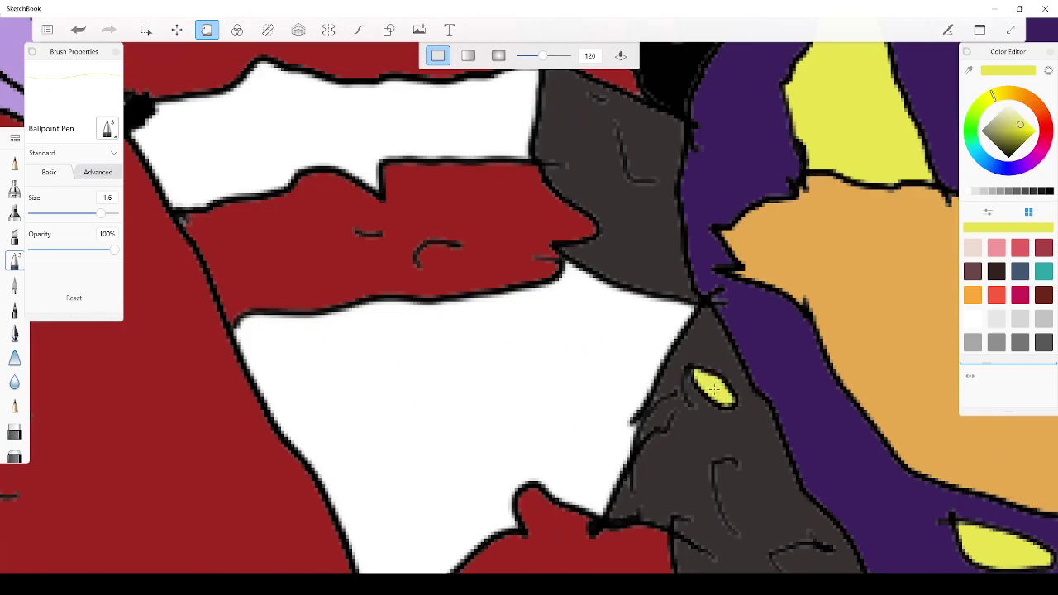
# Fill the two elongated marks on the red underbelly and the narrow mark beside the right purple claw with yellow
pyautogui.scroll(6, 835, 388)
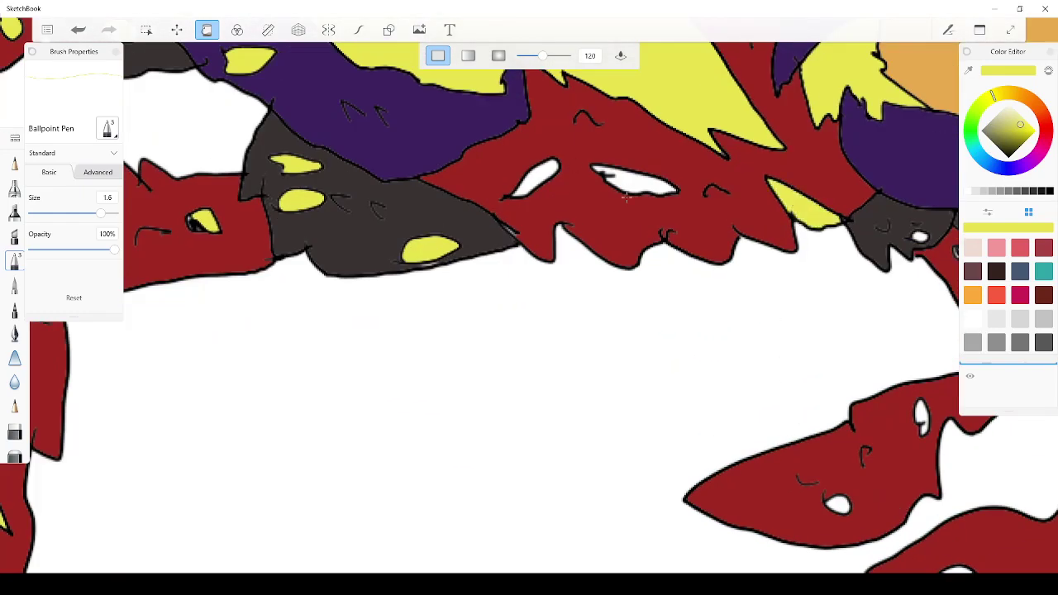
pyautogui.scroll(-5, 633, 181)
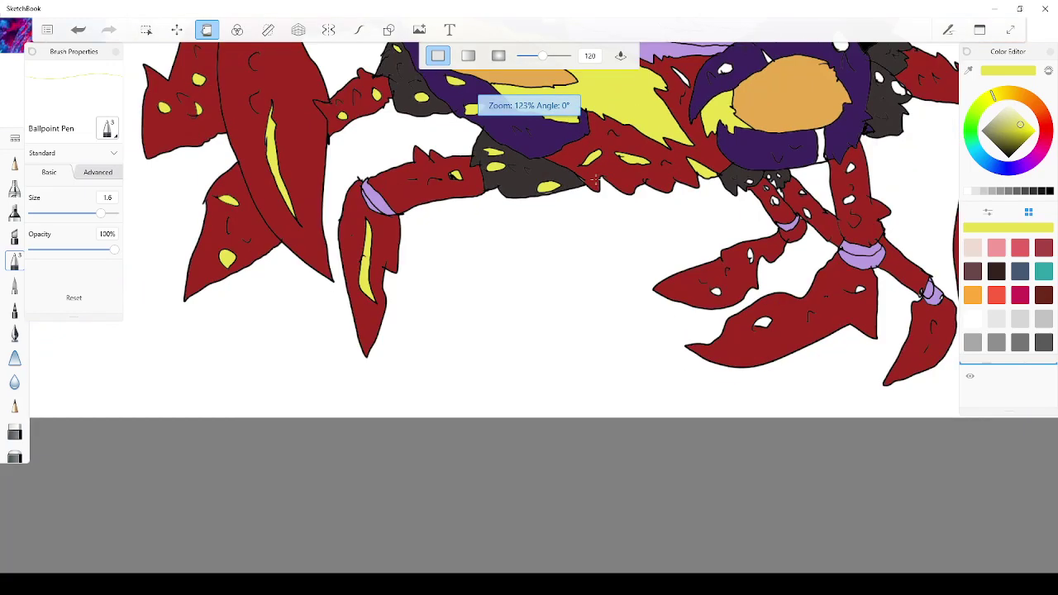
pyautogui.scroll(5, 649, 142)
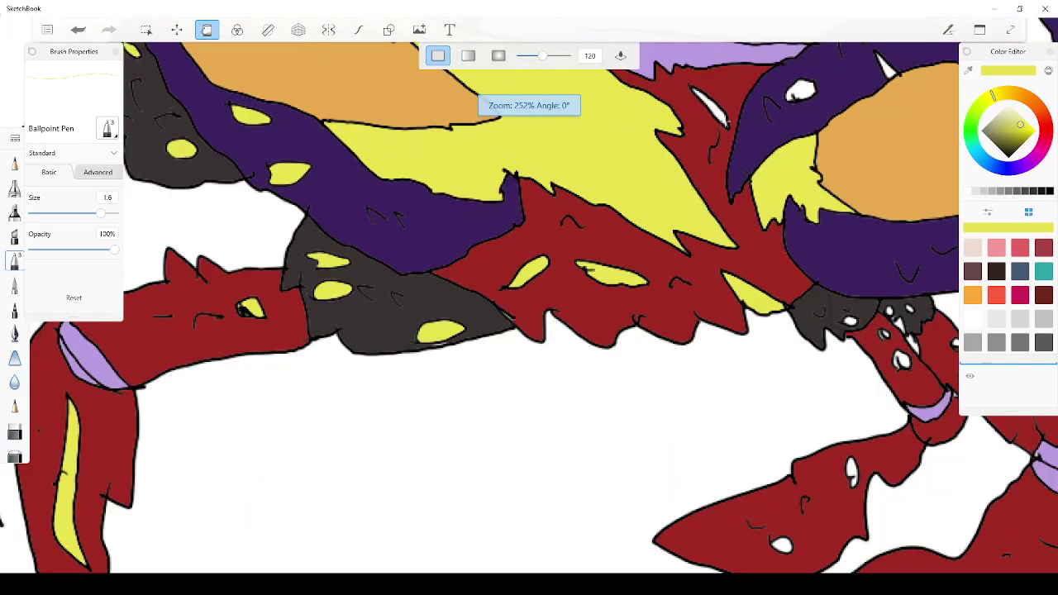
pyautogui.scroll(-5, 694, 91)
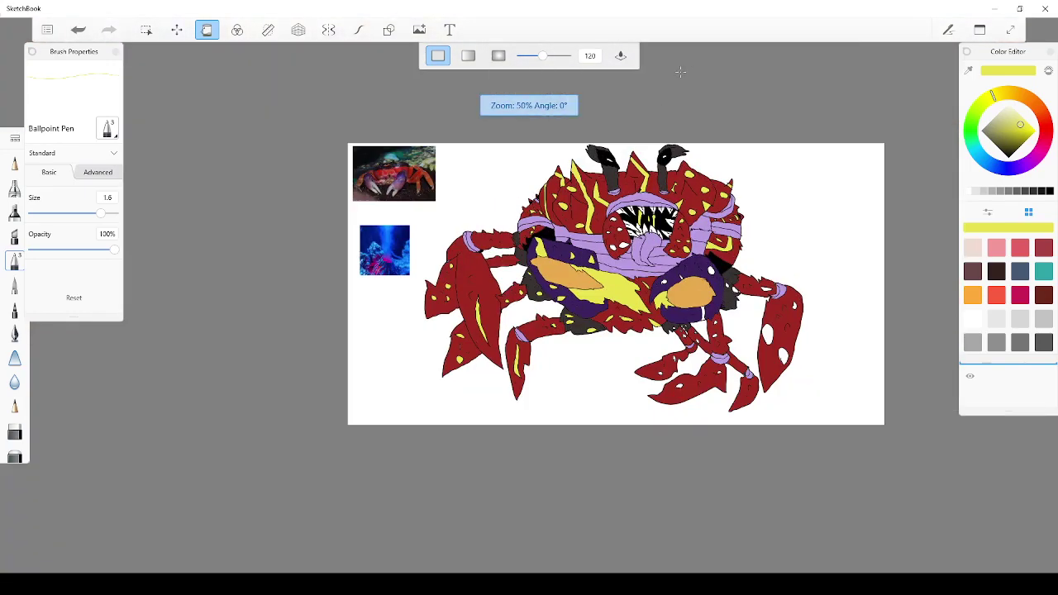
# Fill the five white spots on the red flap at the left side of the mouth with yellow
pyautogui.scroll(5, 628, 199)
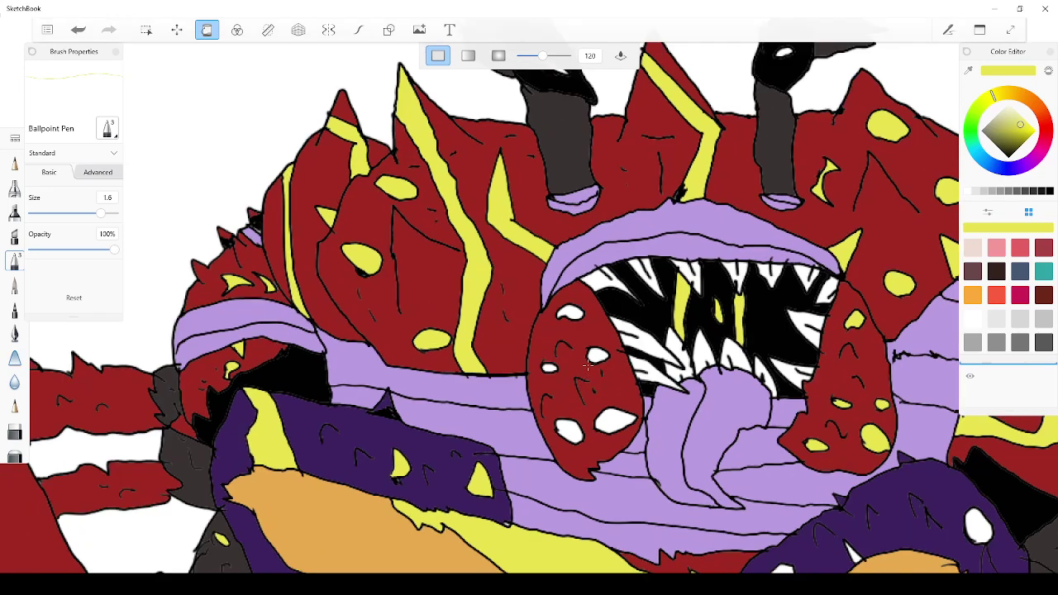
pyautogui.click(596, 353)
pyautogui.click(612, 419)
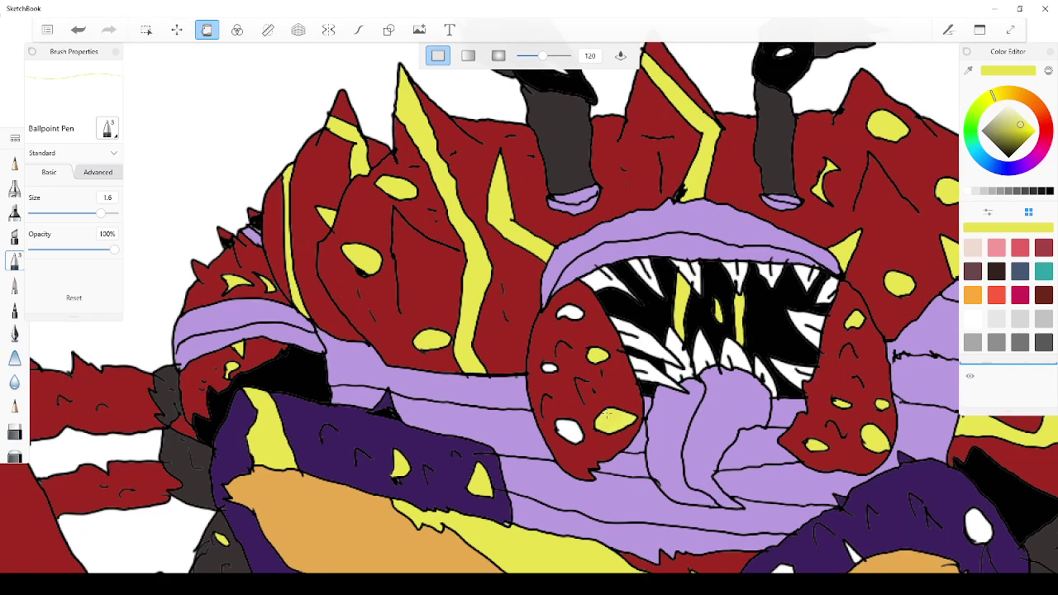
pyautogui.click(562, 431)
pyautogui.click(551, 369)
pyautogui.click(568, 312)
pyautogui.scroll(-3, 579, 347)
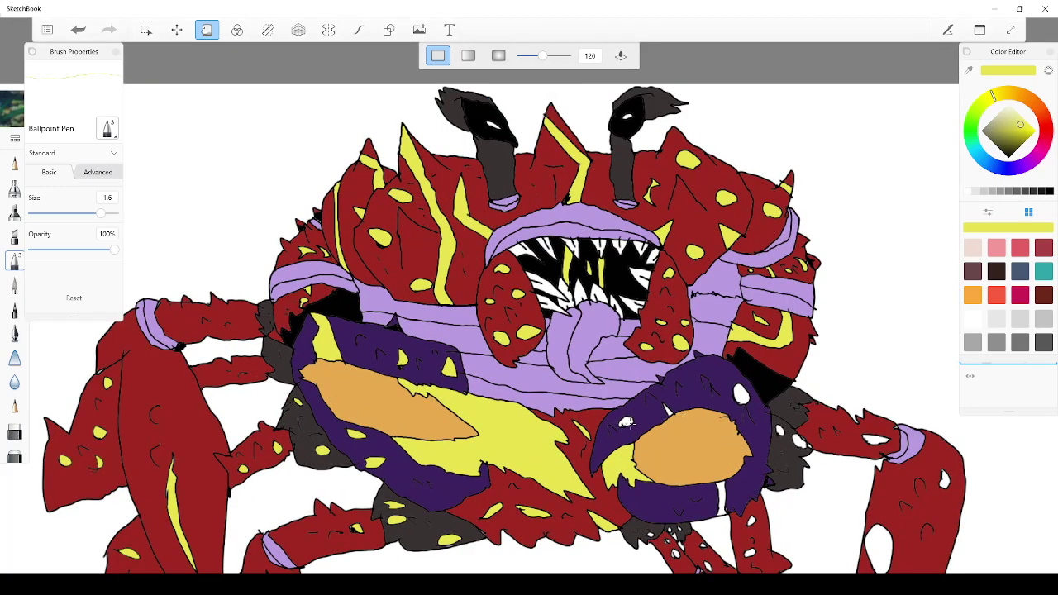
# Fill the two spots, the small spike and the lower stripe on the right purple claw with yellow
pyautogui.click(627, 423)
pyautogui.click(666, 409)
pyautogui.click(722, 496)
pyautogui.click(742, 394)
pyautogui.scroll(3, 752, 388)
pyautogui.scroll(-7, 779, 454)
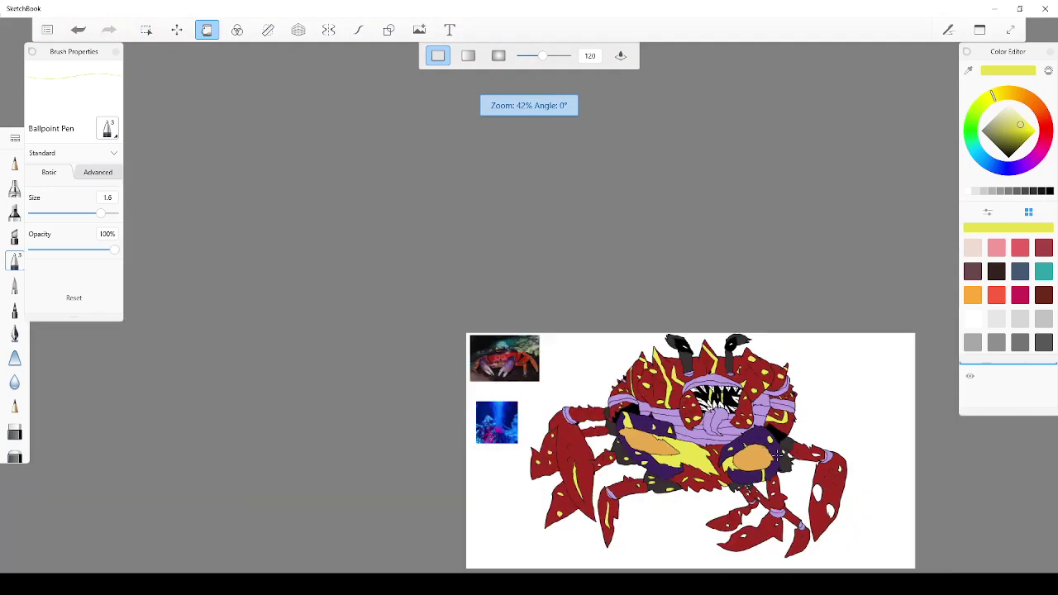
pyautogui.scroll(2, 775, 457)
pyautogui.scroll(-3, 777, 456)
pyautogui.scroll(3, 768, 455)
pyautogui.scroll(-3, 743, 454)
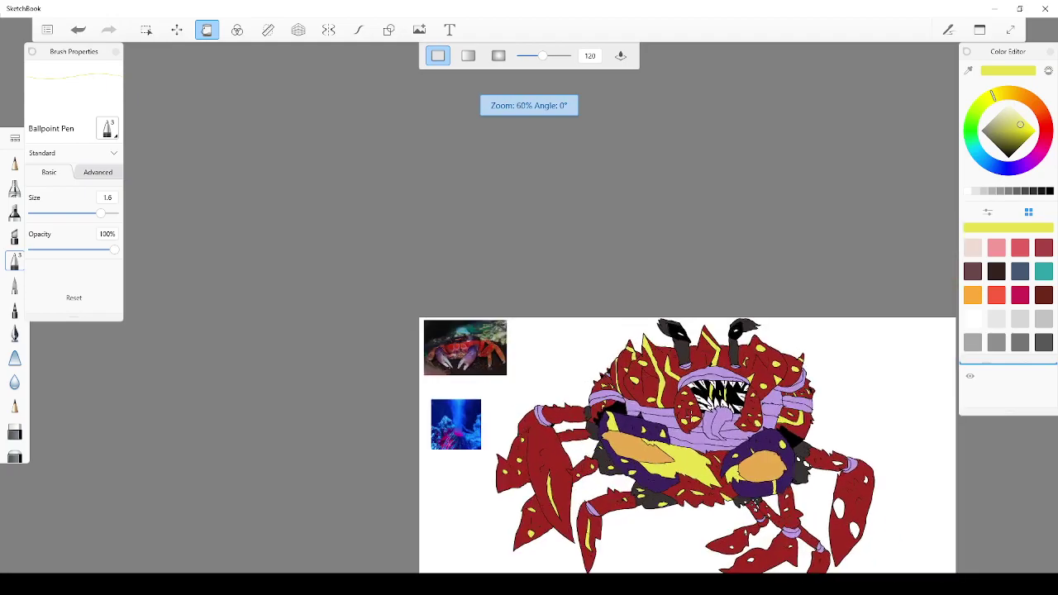
pyautogui.scroll(5, 726, 453)
pyautogui.scroll(-5, 726, 453)
# Fill the spot on the small grey joint under the right claw and two on the thin leg below with yellow, undoing any outline fill
pyautogui.scroll(10, 758, 523)
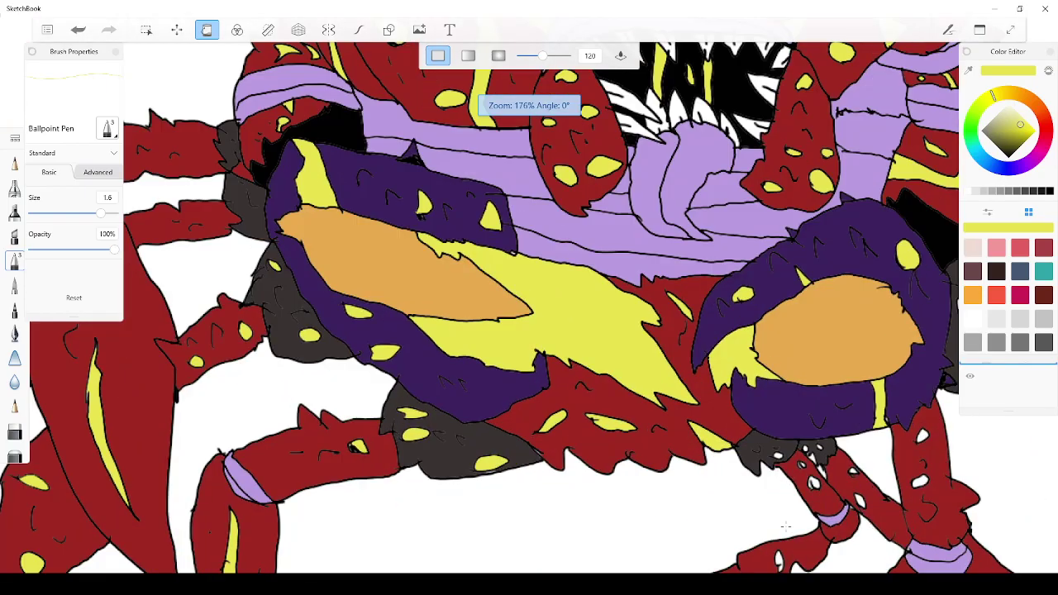
pyautogui.scroll(4, 789, 413)
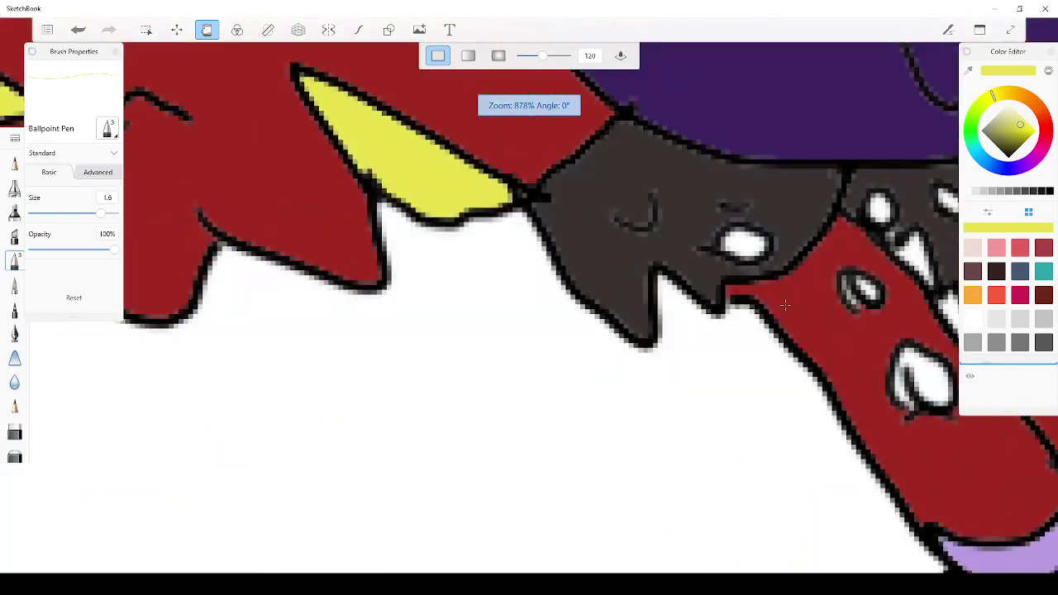
pyautogui.click(748, 242)
pyautogui.click(863, 288)
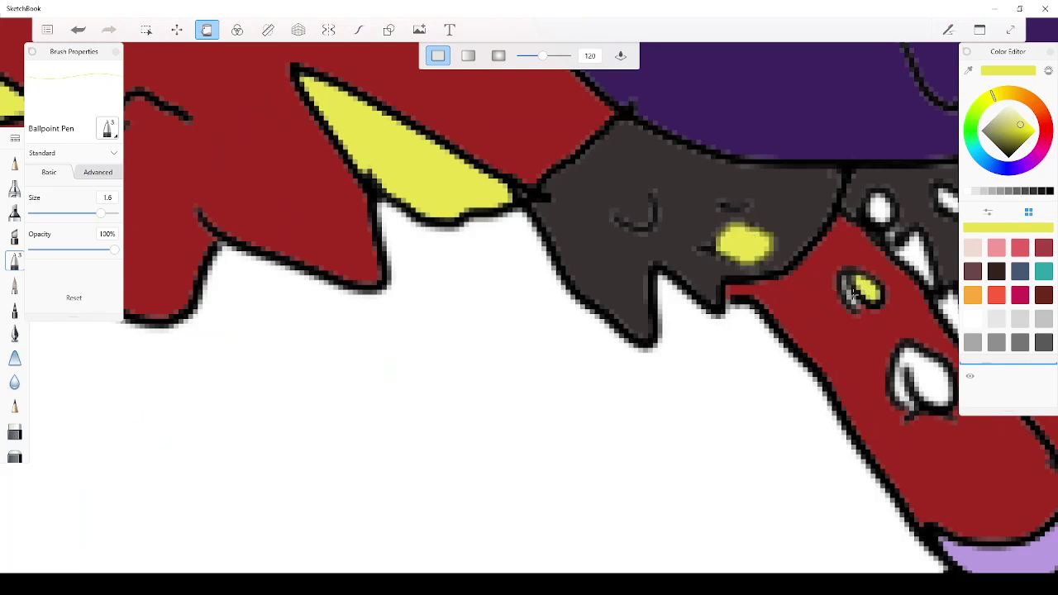
pyautogui.click(851, 296)
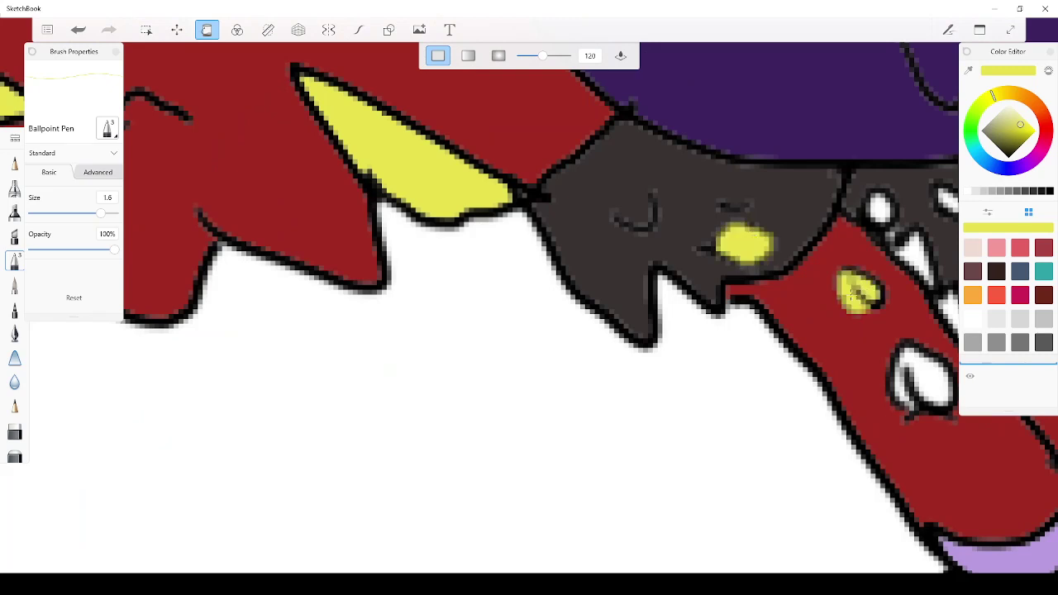
pyautogui.click(79, 30)
pyautogui.click(926, 372)
pyautogui.scroll(-3, 917, 367)
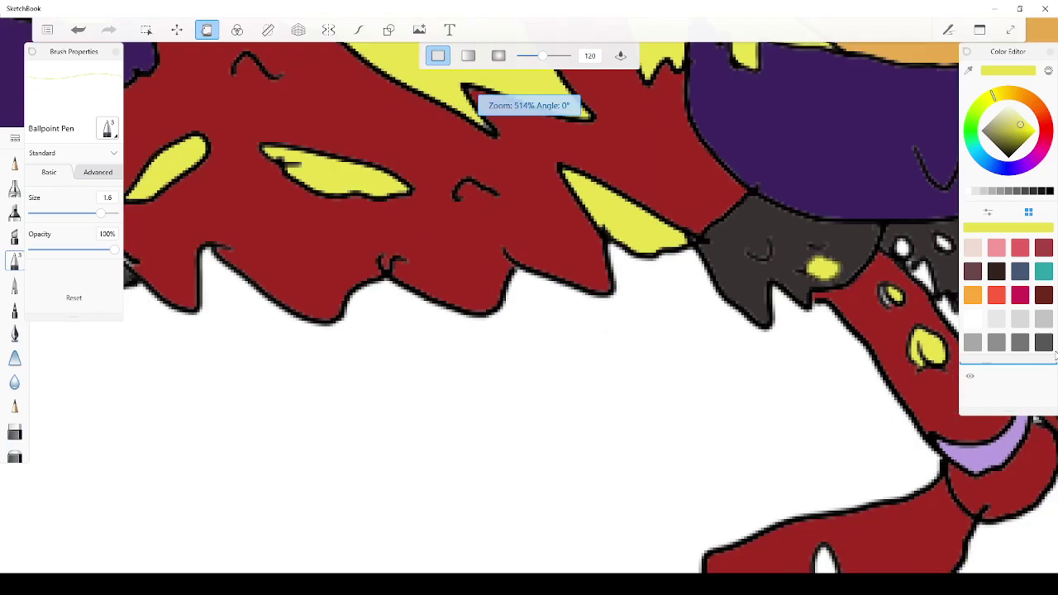
# Fill the two small spots on the adjacent grey joint under the right purple claw with yellow, undoing and redoing a misplaced fill
pyautogui.scroll(-2, 879, 344)
pyautogui.scroll(-5, 826, 372)
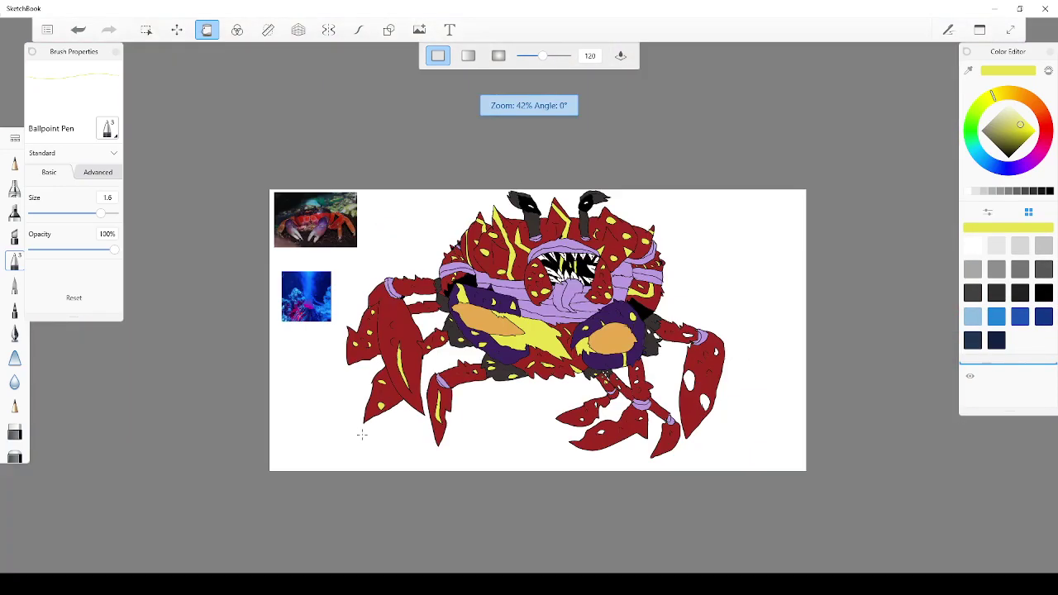
pyautogui.scroll(2, 356, 405)
pyautogui.scroll(-2, 354, 397)
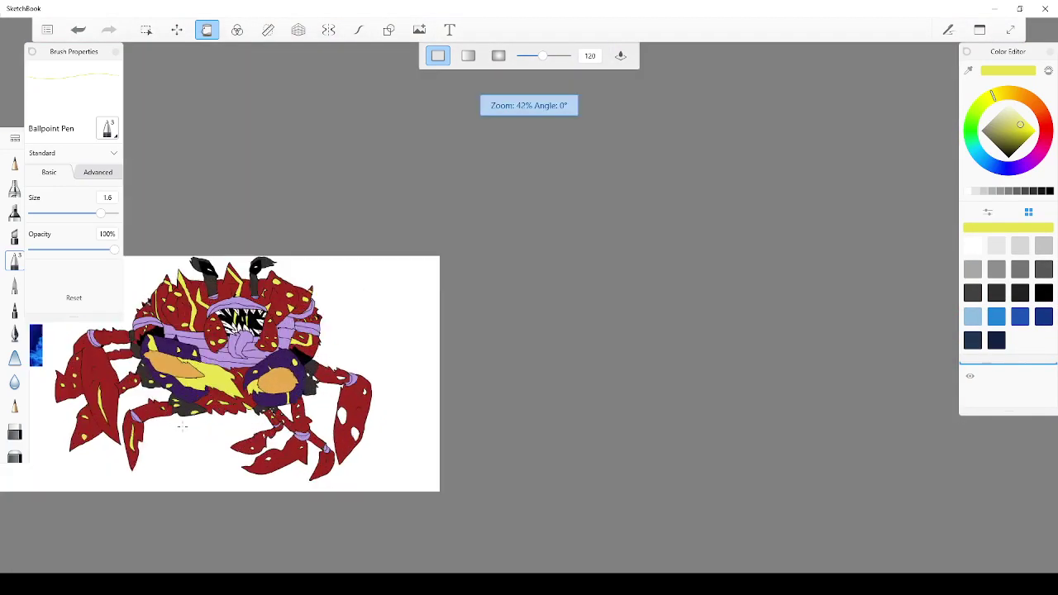
pyautogui.scroll(5, 358, 396)
pyautogui.scroll(7, 500, 392)
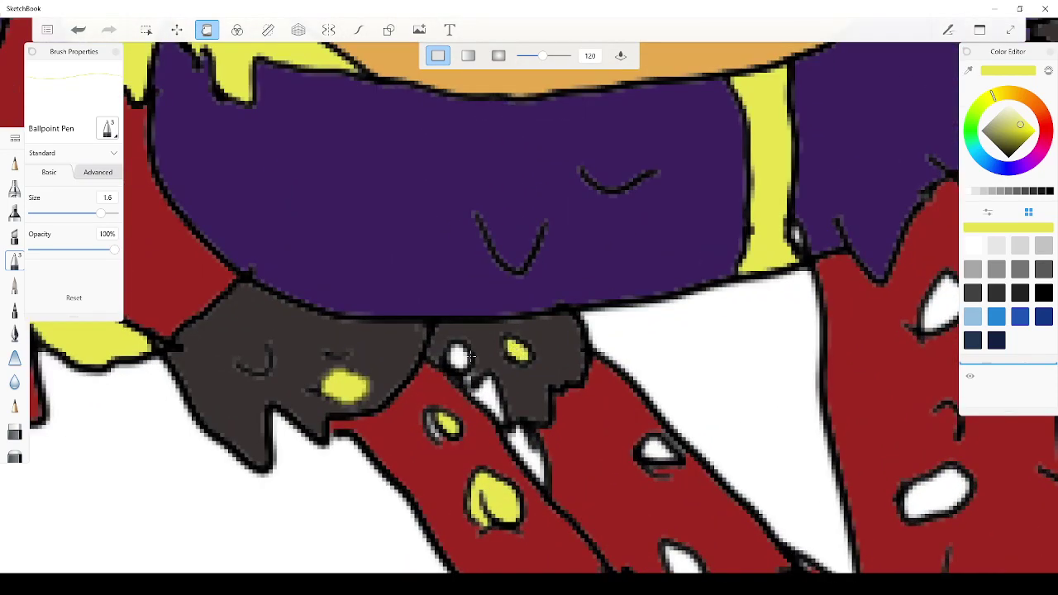
pyautogui.click(450, 356)
pyautogui.click(80, 31)
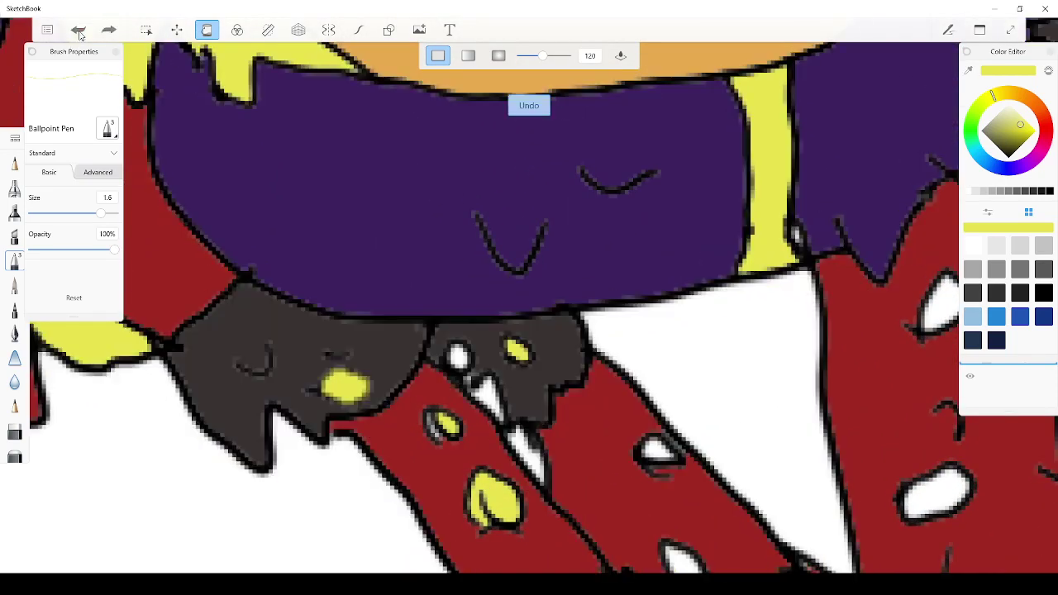
pyautogui.click(457, 355)
pyautogui.scroll(1, 680, 513)
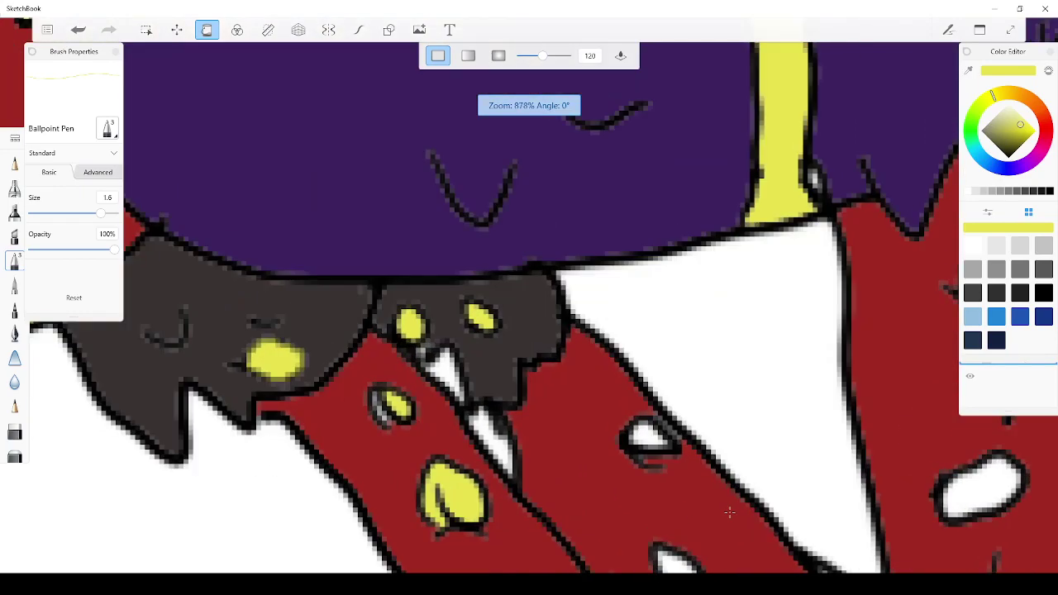
# Fill the two spots on the second thin leg and the two on the thicker leg beside it with yellow
pyautogui.scroll(-5, 660, 496)
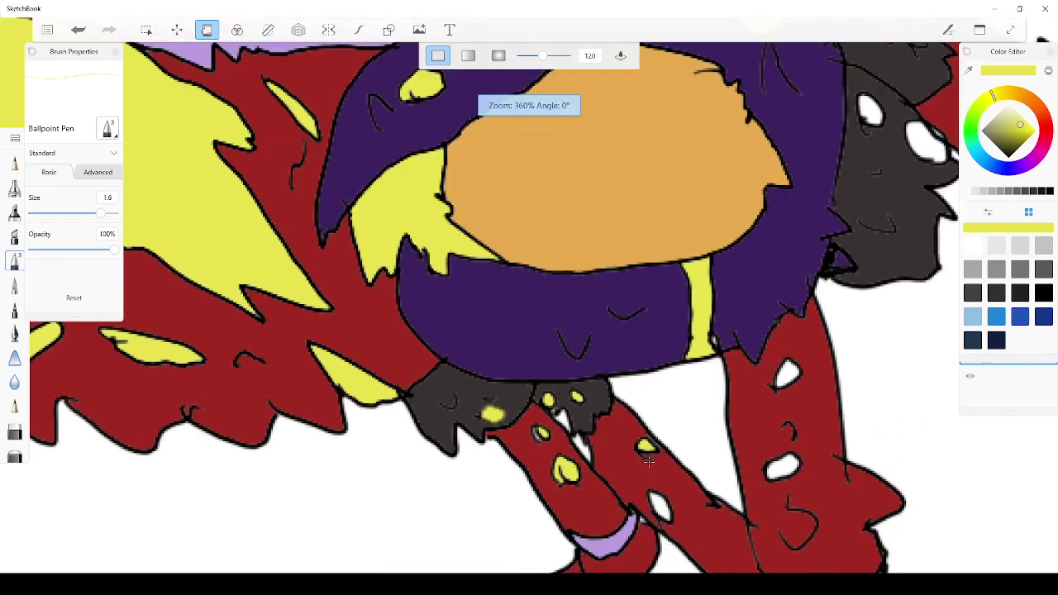
pyautogui.click(655, 493)
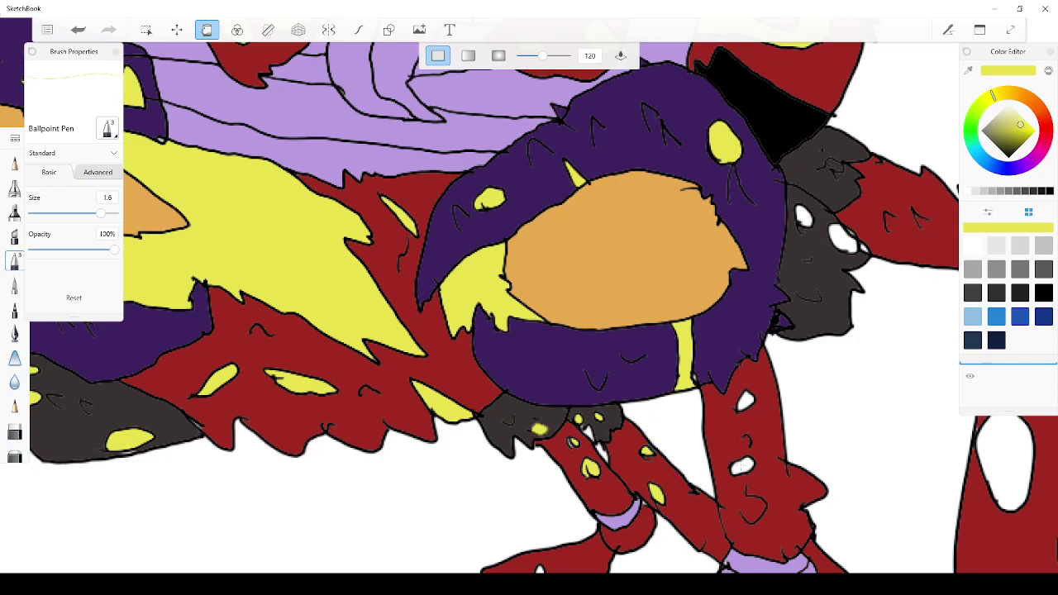
pyautogui.click(741, 466)
pyautogui.scroll(-6, 744, 400)
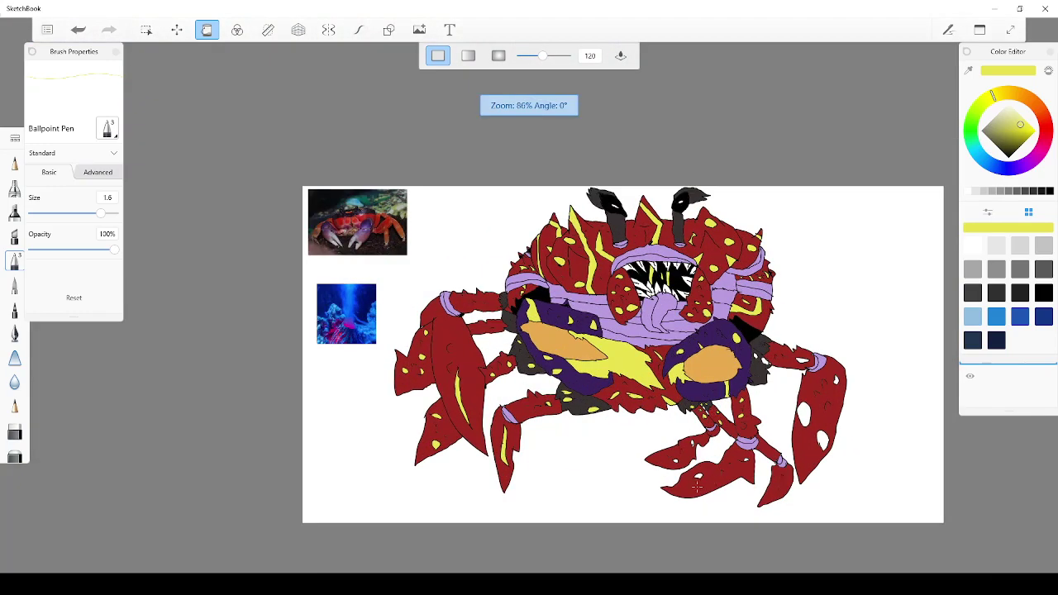
# Fill the two spots on each of the two lower red leg tips pointing left under the right claw with yellow
pyautogui.scroll(5, 696, 487)
pyautogui.click(702, 442)
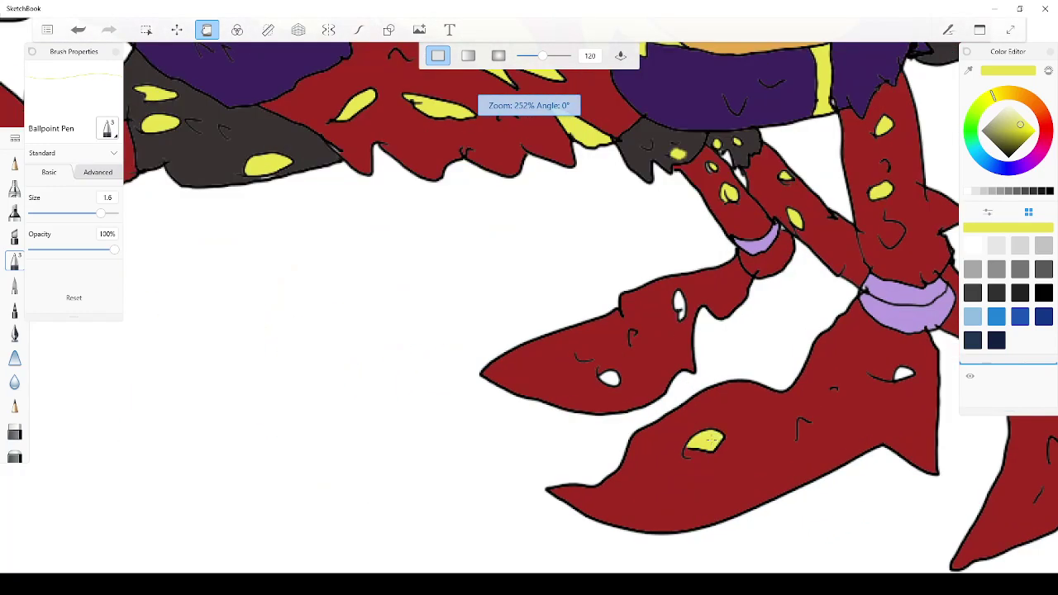
pyautogui.click(897, 375)
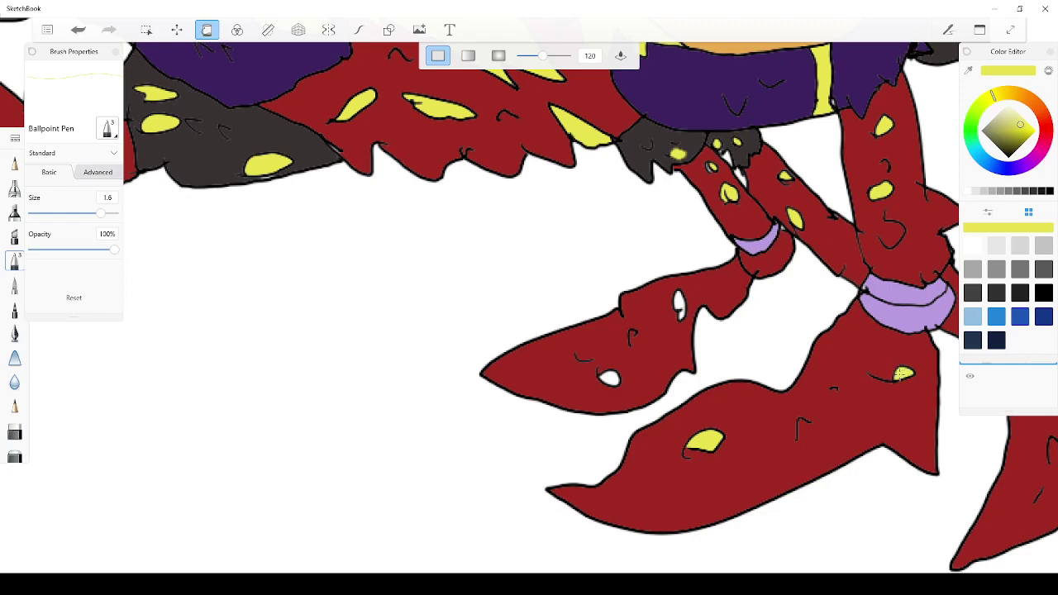
pyautogui.click(679, 306)
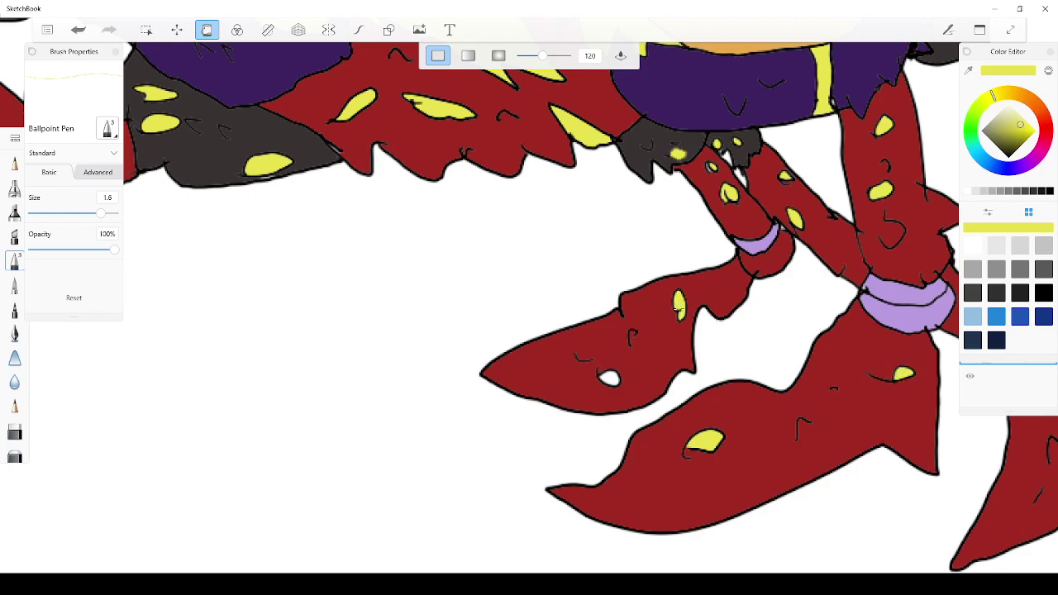
pyautogui.click(608, 377)
pyautogui.scroll(-5, 611, 364)
pyautogui.scroll(4, 644, 340)
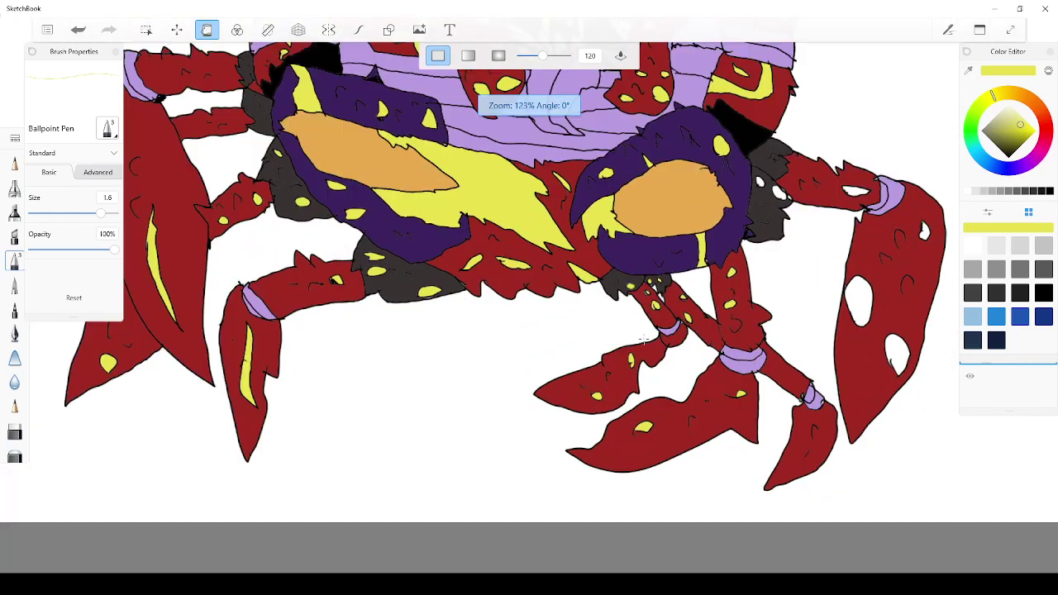
pyautogui.scroll(-4, 644, 338)
pyautogui.scroll(2, 827, 132)
pyautogui.scroll(-3, 598, 455)
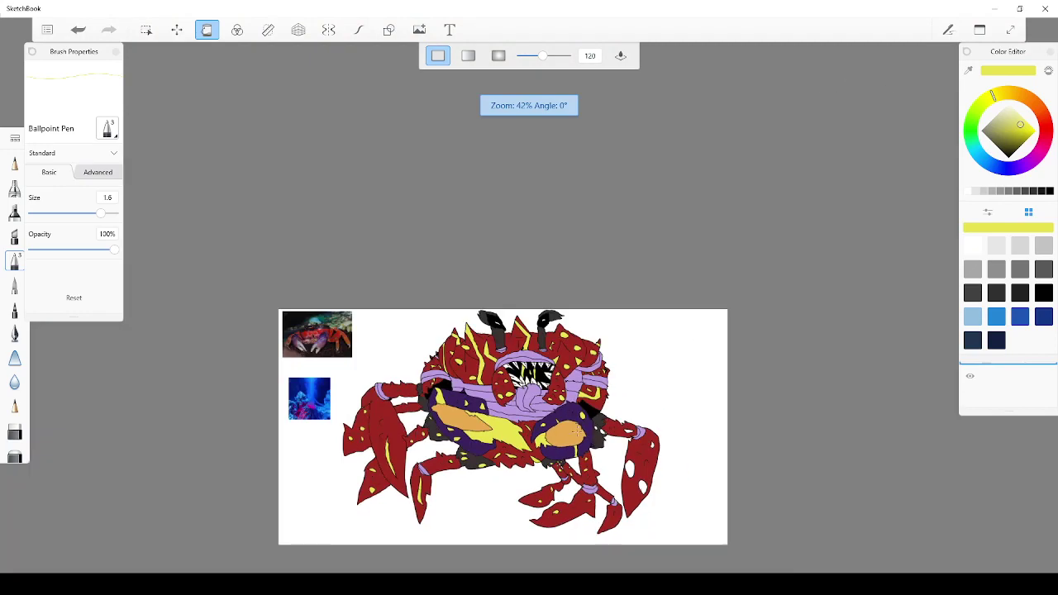
pyautogui.scroll(5, 686, 485)
pyautogui.scroll(-4, 684, 485)
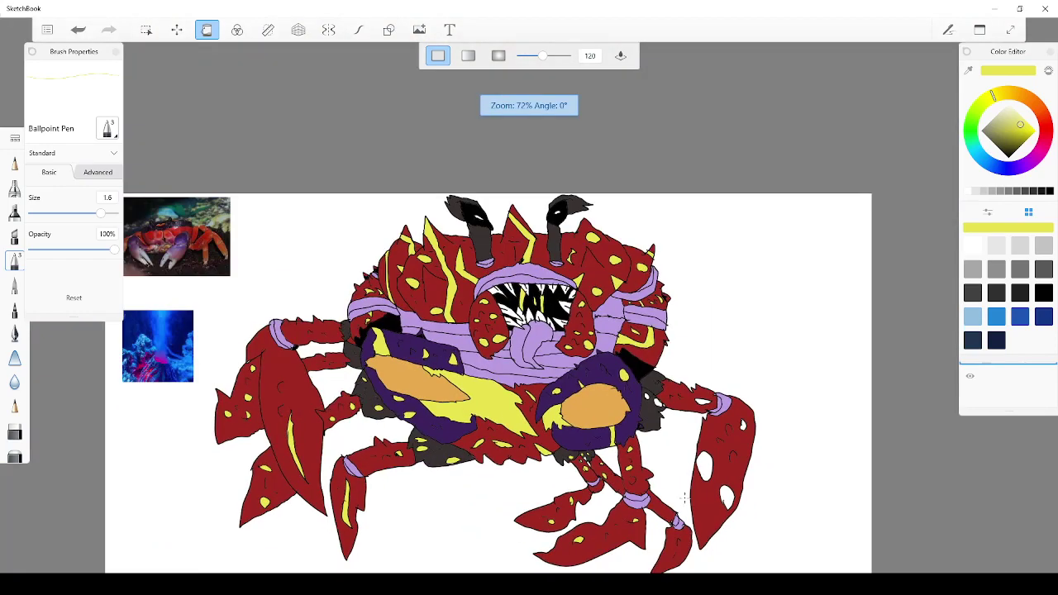
# Fill the two spots on the right grey joint, the oval on the adjoining red arm and the large right pincer's spots with yellow
pyautogui.scroll(5, 729, 392)
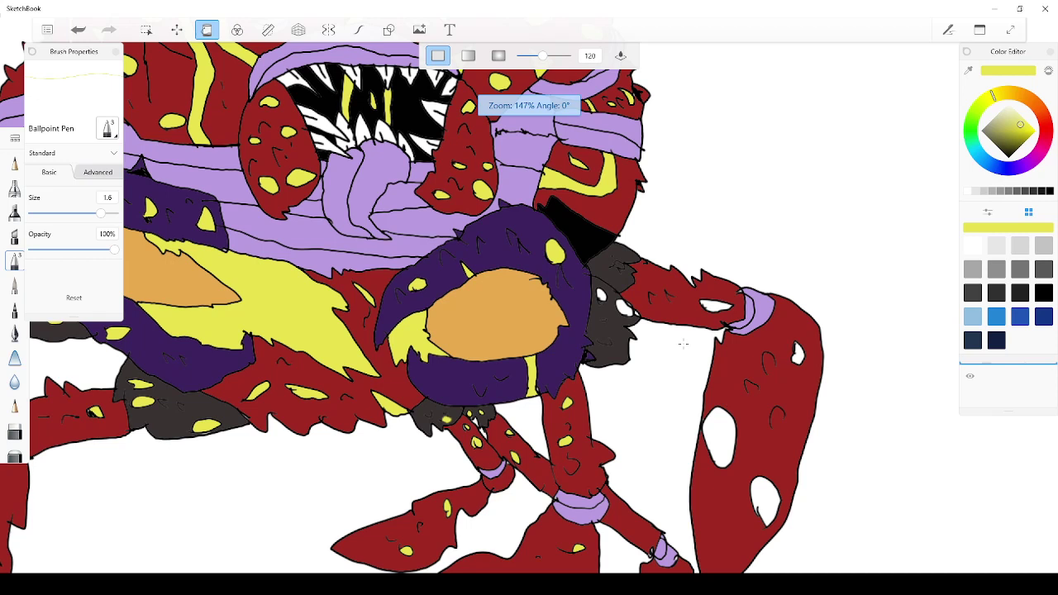
pyautogui.click(622, 309)
pyautogui.click(600, 295)
pyautogui.click(717, 308)
pyautogui.click(731, 444)
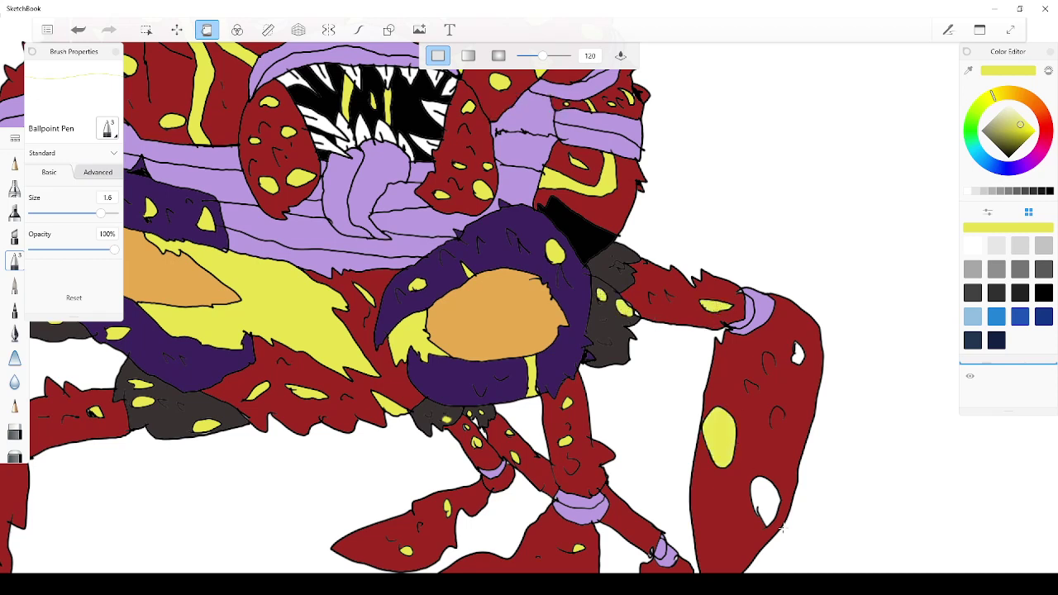
pyautogui.click(765, 501)
pyautogui.scroll(-5, 796, 351)
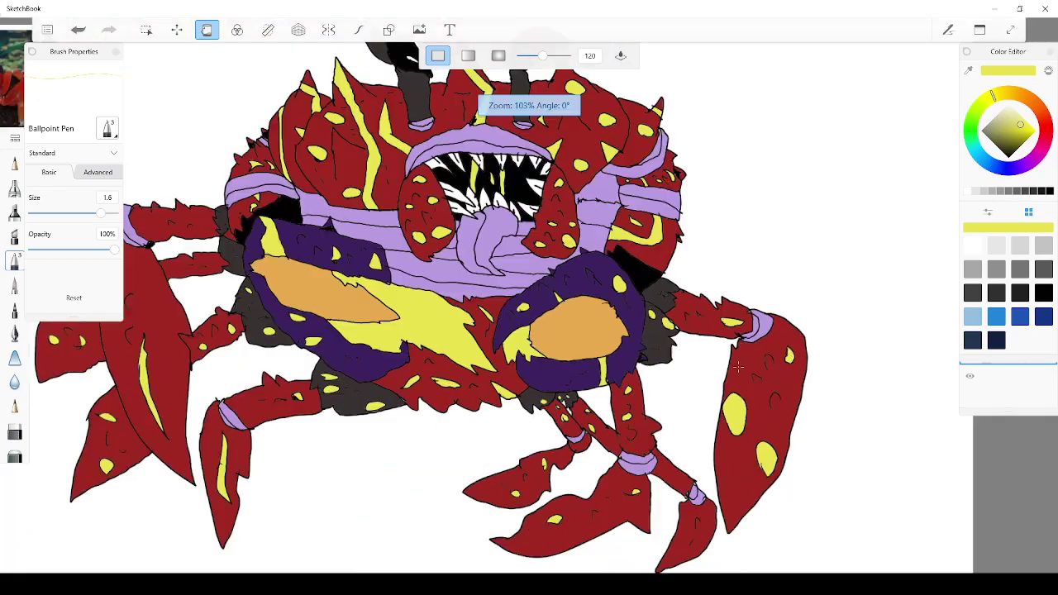
# Set the fill colour to white and fill the pointed tooth above the tongue, undoing a misplaced fill on the black outlines
pyautogui.scroll(3, 435, 180)
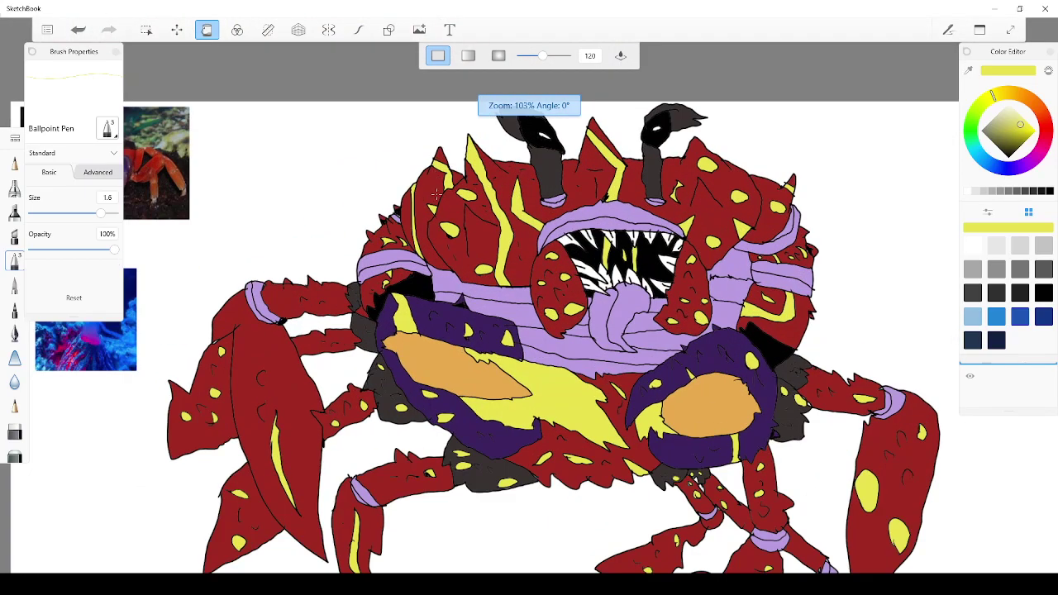
pyautogui.scroll(-3, 436, 190)
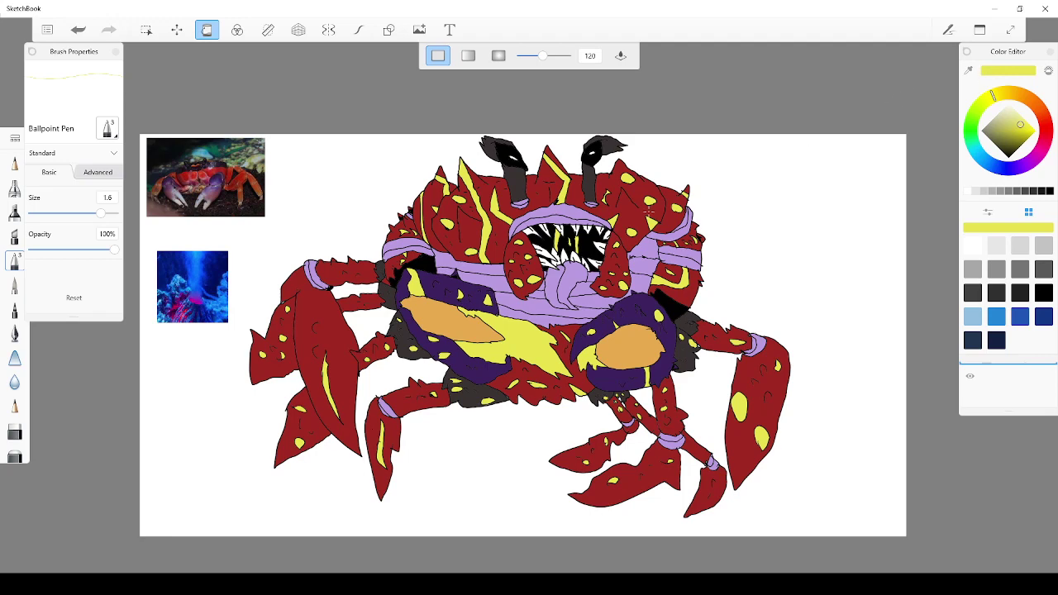
pyautogui.scroll(4, 650, 210)
pyautogui.scroll(-3, 652, 246)
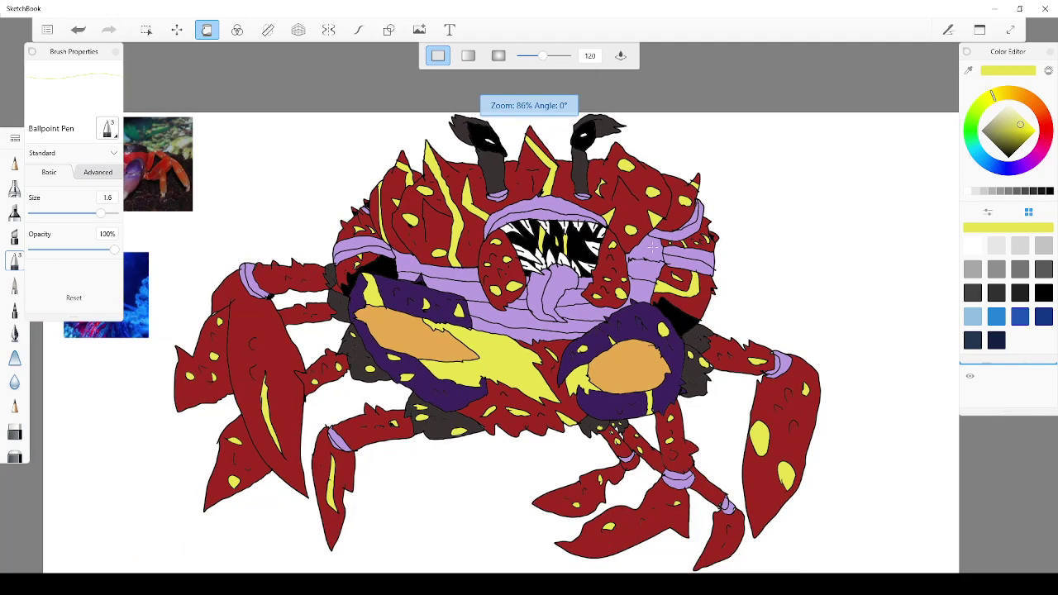
pyautogui.scroll(-2, 653, 246)
pyautogui.click(976, 191)
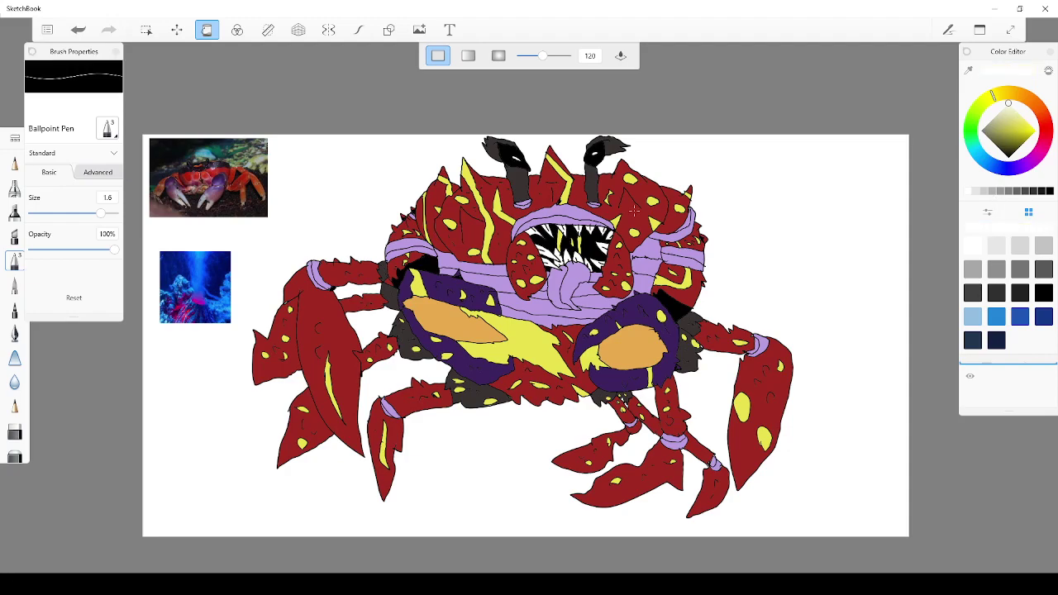
pyautogui.scroll(10, 527, 283)
pyautogui.scroll(-5, 528, 264)
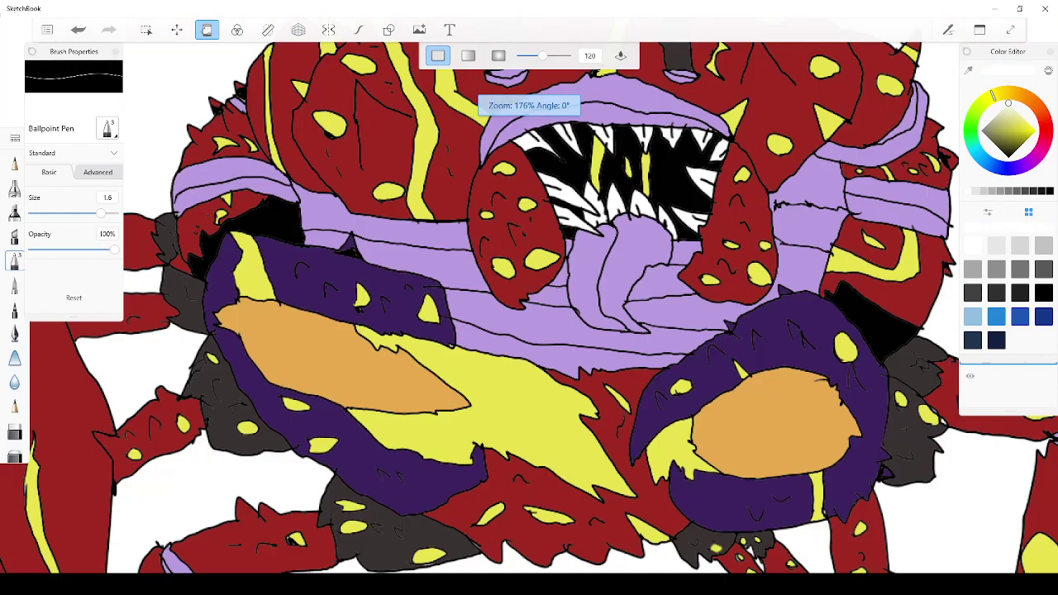
pyautogui.scroll(4, 647, 246)
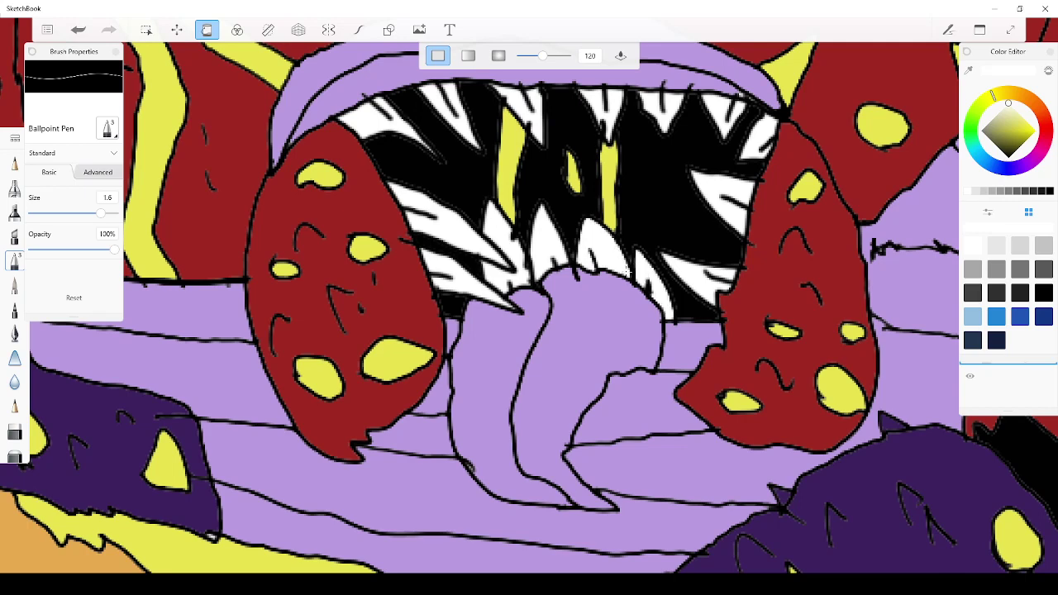
pyautogui.click(559, 242)
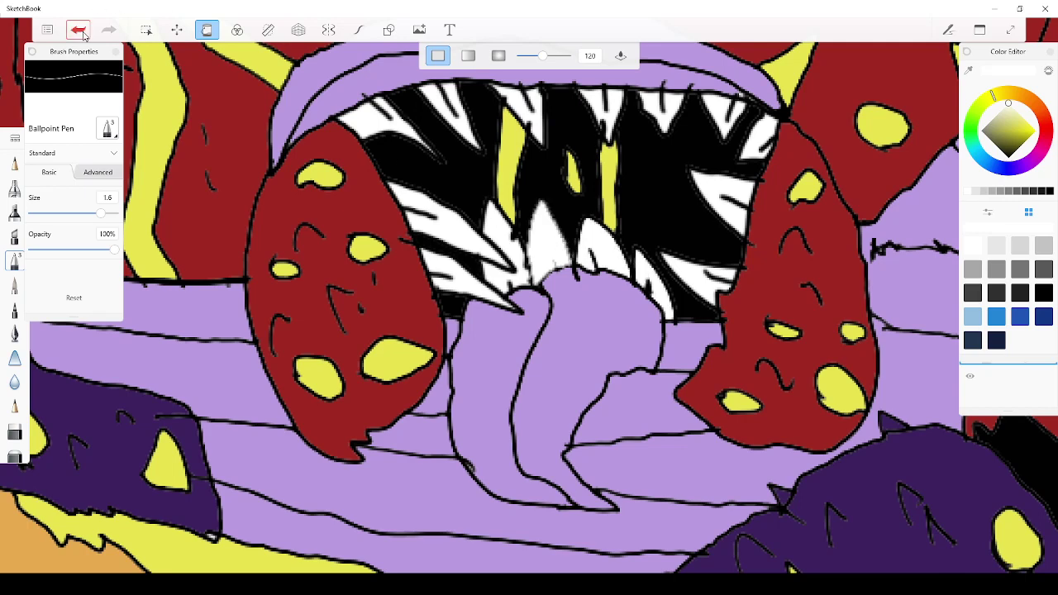
pyautogui.click(506, 227)
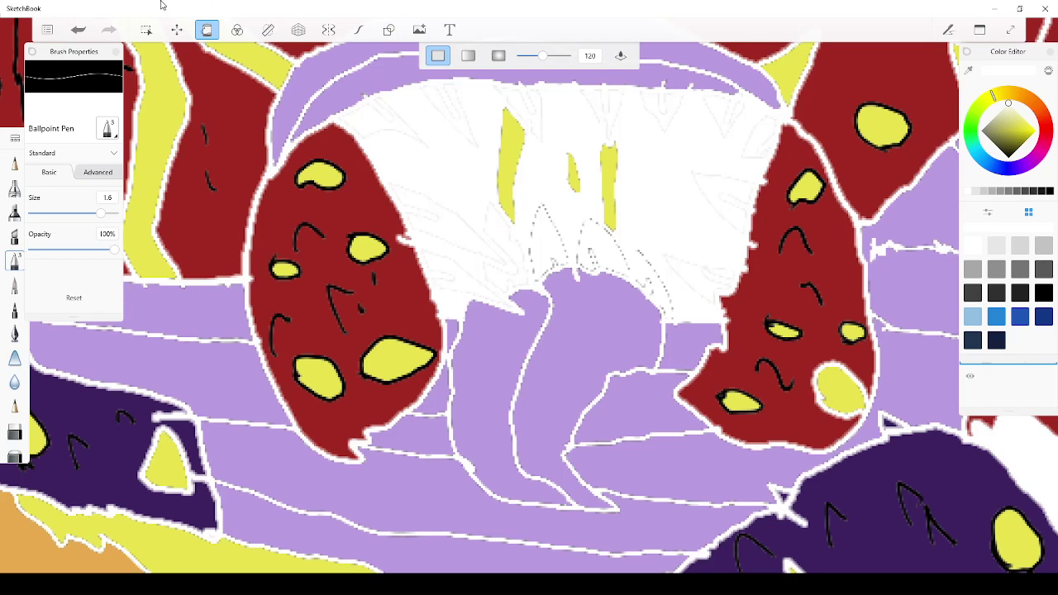
pyautogui.click(77, 30)
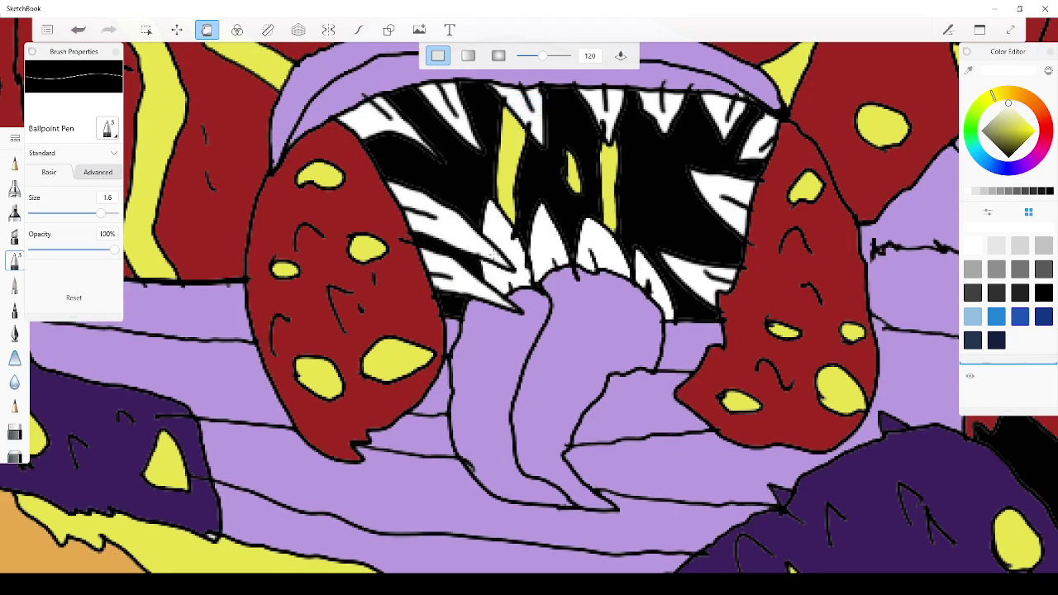
# Fill the upper tooth at the mouth's left side and the first teeth along the upper jaw with white
pyautogui.click(430, 210)
pyautogui.click(392, 126)
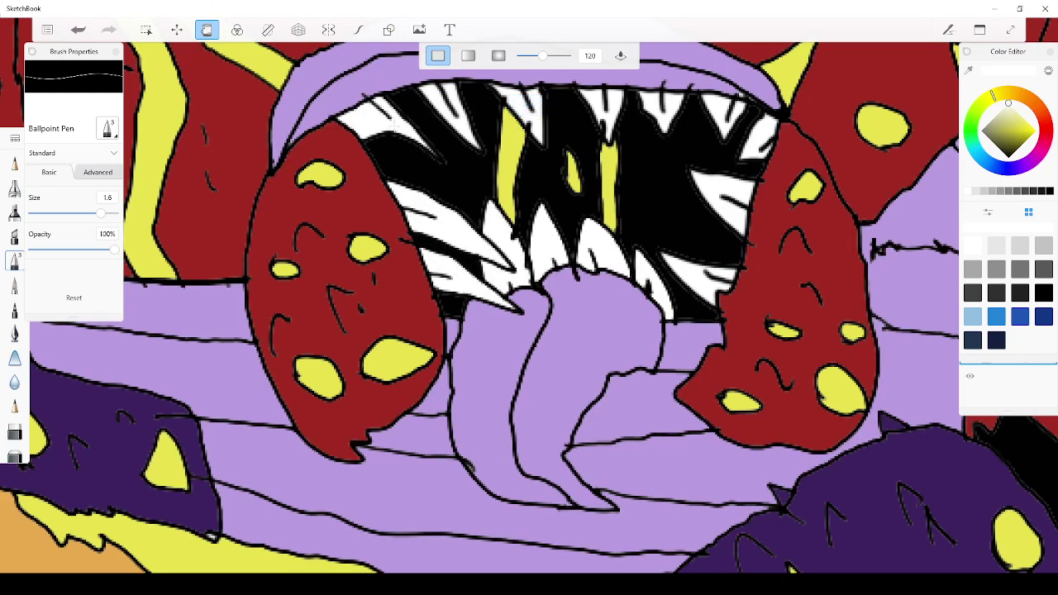
pyautogui.click(460, 119)
pyautogui.click(530, 118)
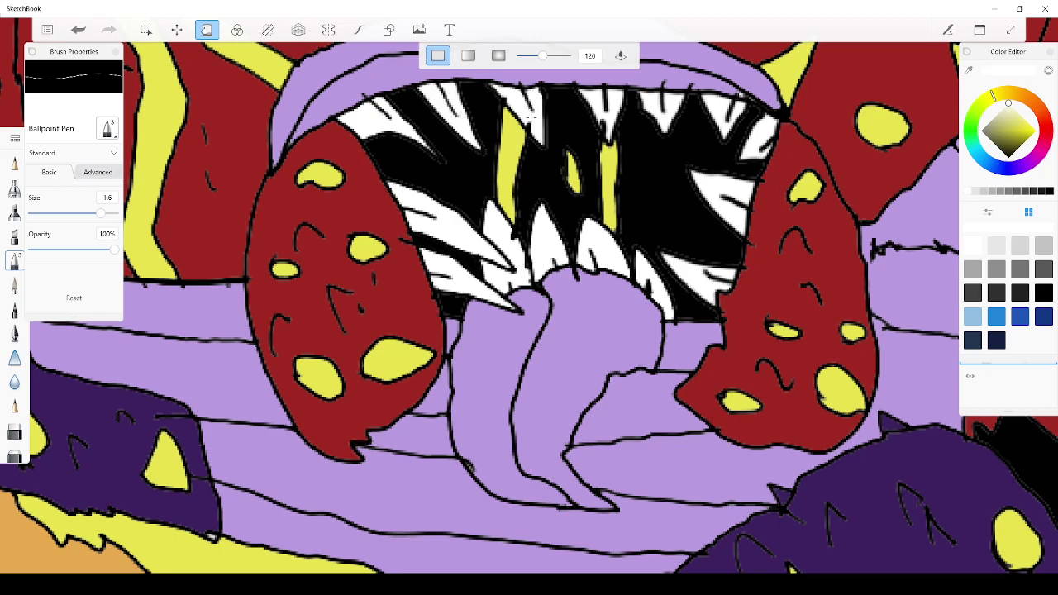
pyautogui.click(597, 103)
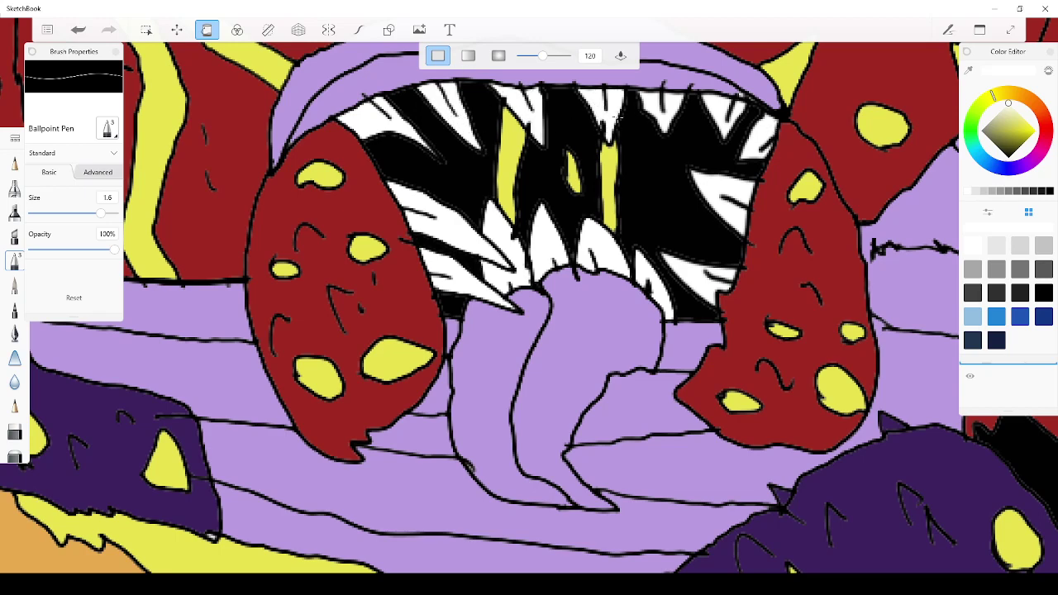
# Fill the remaining upper teeth and the two large teeth on the mouth's right side with white
pyautogui.click(647, 107)
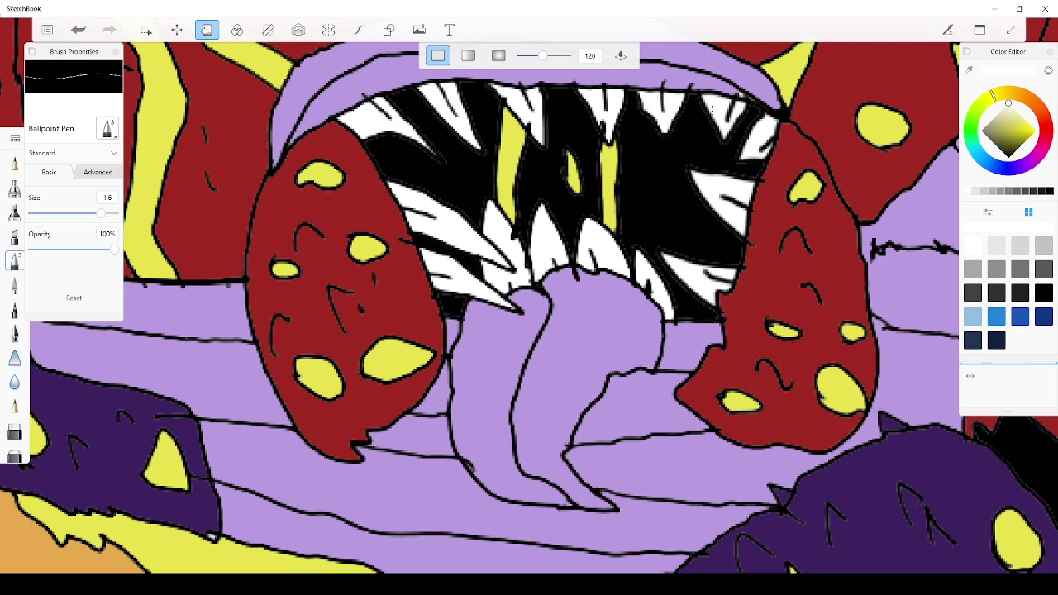
pyautogui.click(711, 107)
pyautogui.click(754, 139)
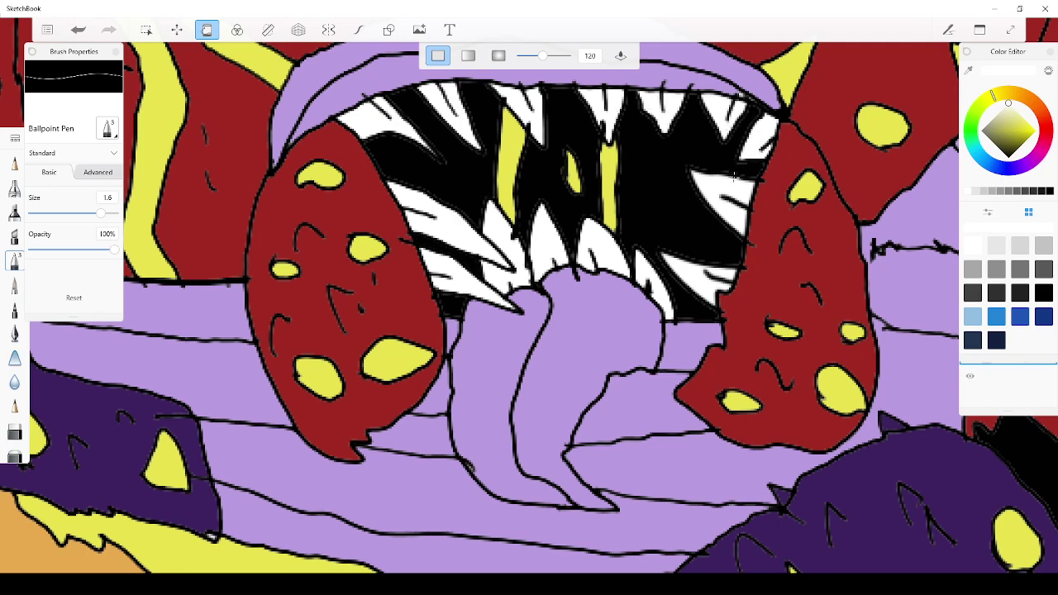
pyautogui.click(731, 180)
pyautogui.click(685, 275)
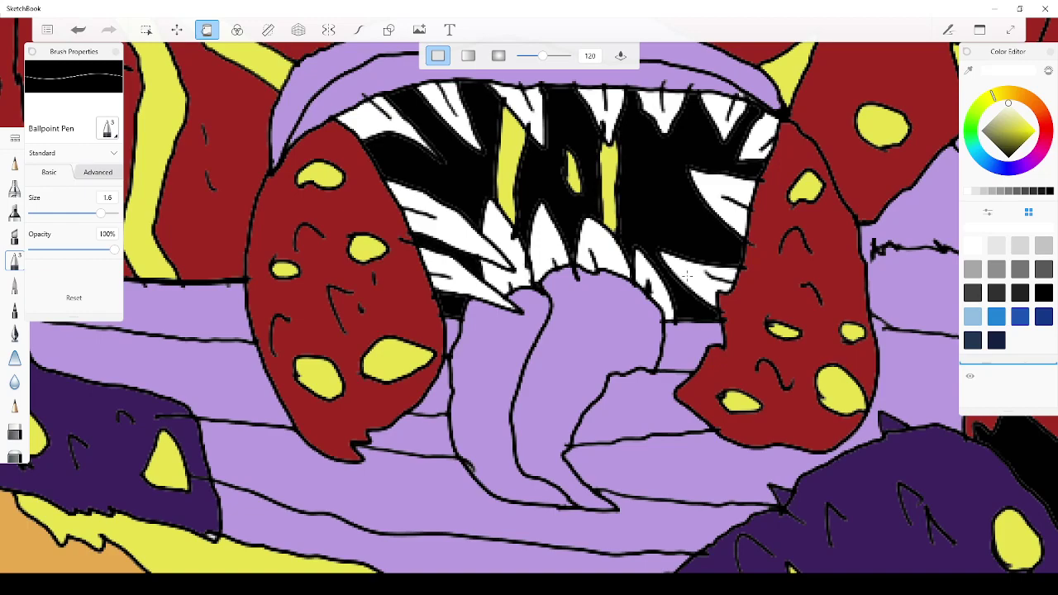
# Fill the small highlights in the two black eyes on the eyestalks with white and leave the Flood Fill tool
pyautogui.scroll(-5, 517, 253)
pyautogui.click(234, 33)
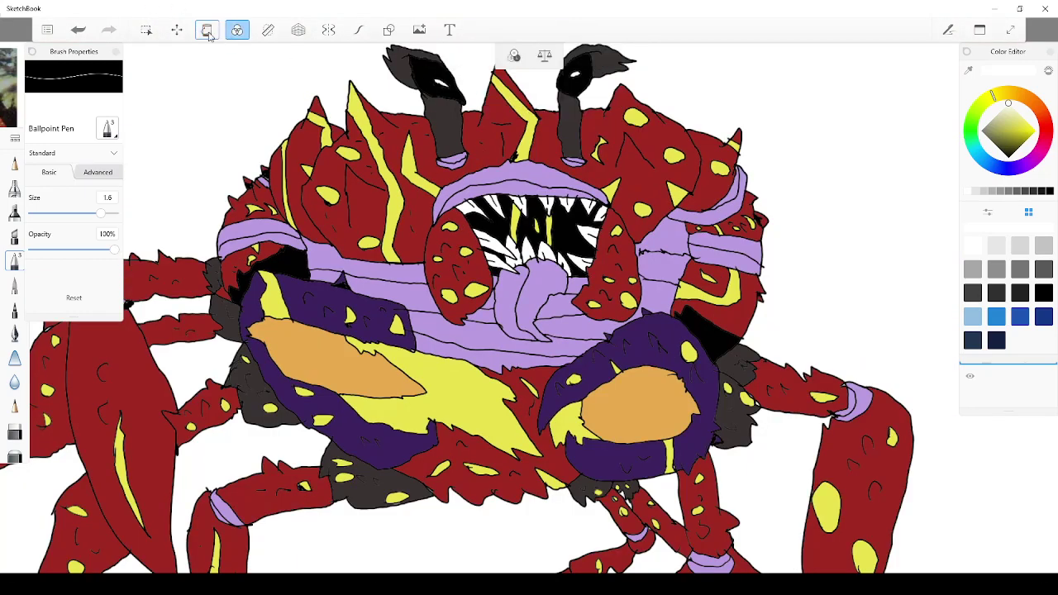
pyautogui.click(208, 31)
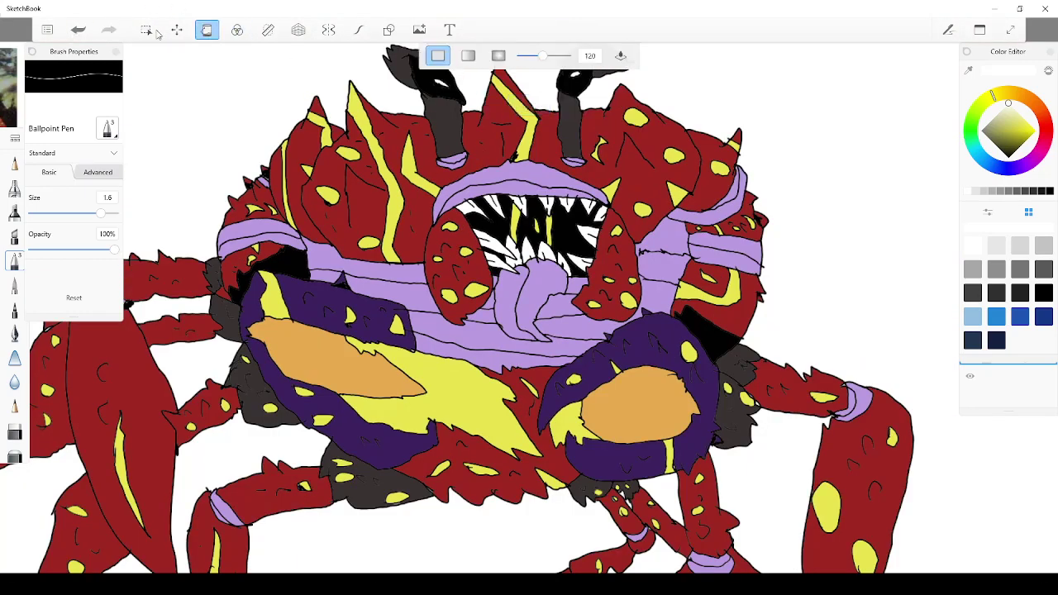
pyautogui.scroll(3, 370, 228)
pyautogui.scroll(-3, 370, 228)
pyautogui.scroll(6, 370, 228)
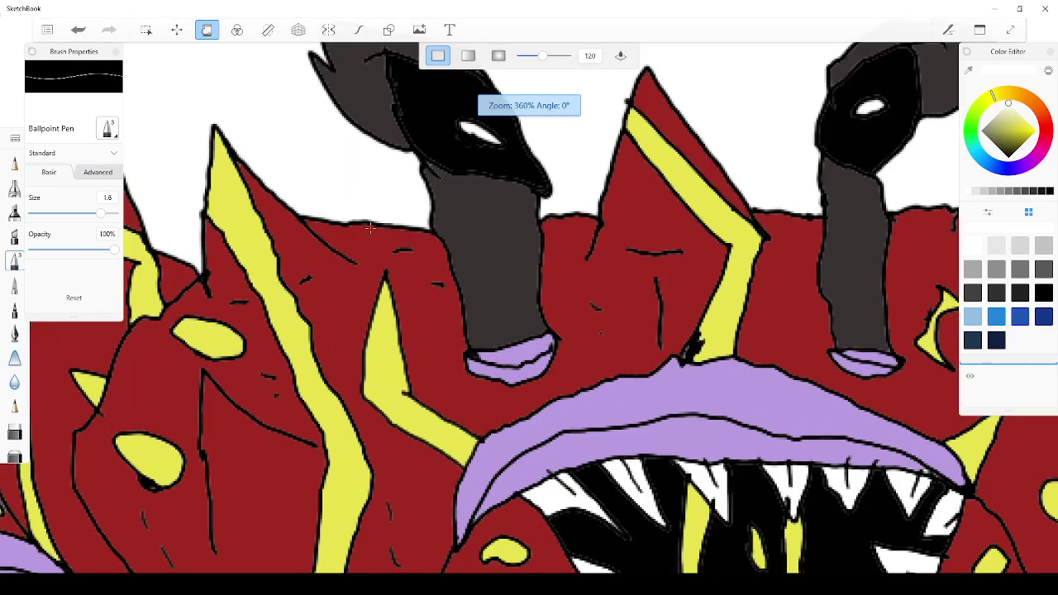
pyautogui.click(479, 132)
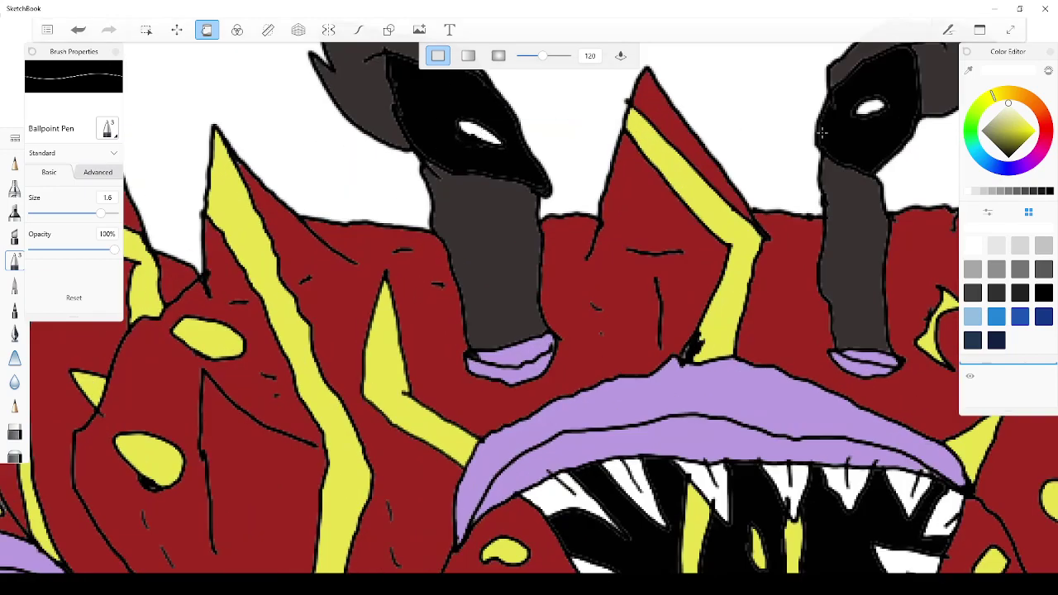
pyautogui.click(867, 106)
pyautogui.click(207, 31)
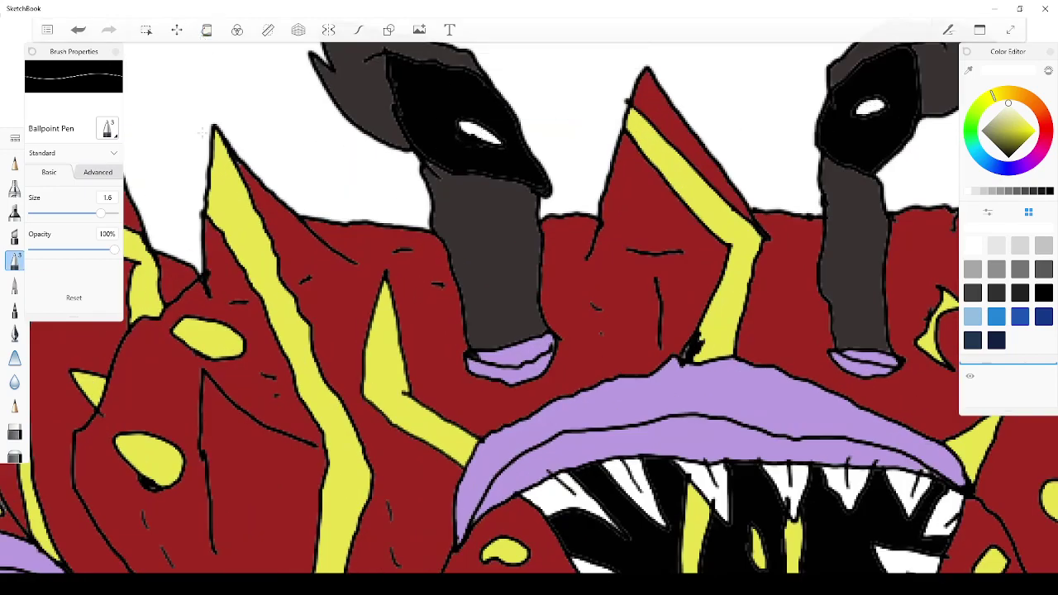
# Set the background layer's colour to a saturated orange after trying a light turquoise
pyautogui.scroll(-5, 238, 351)
pyautogui.scroll(-1, 238, 352)
pyautogui.scroll(4, 238, 352)
pyautogui.scroll(-4, 165, 215)
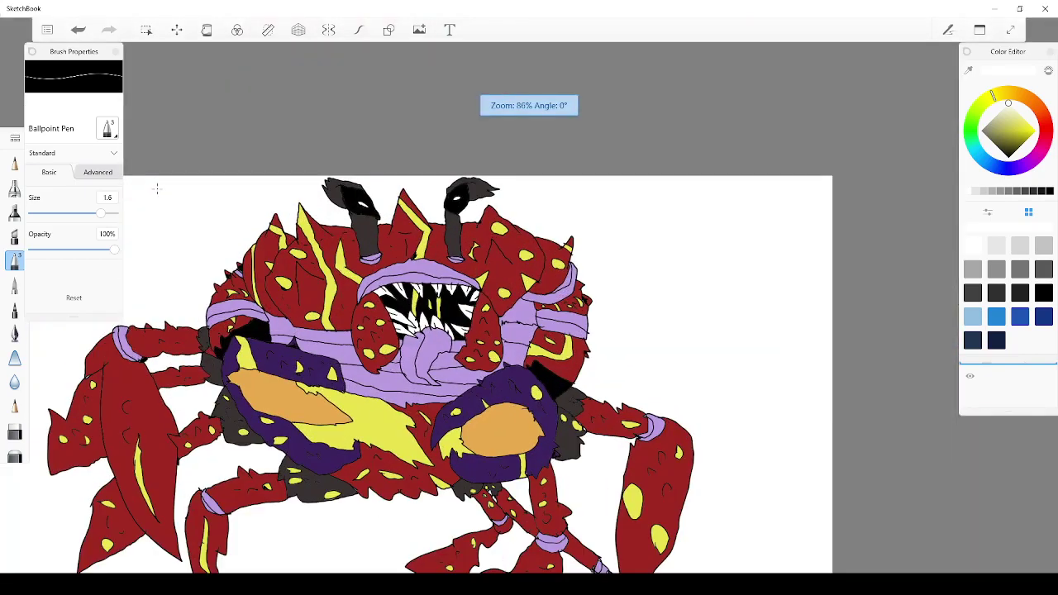
pyautogui.scroll(2, 147, 187)
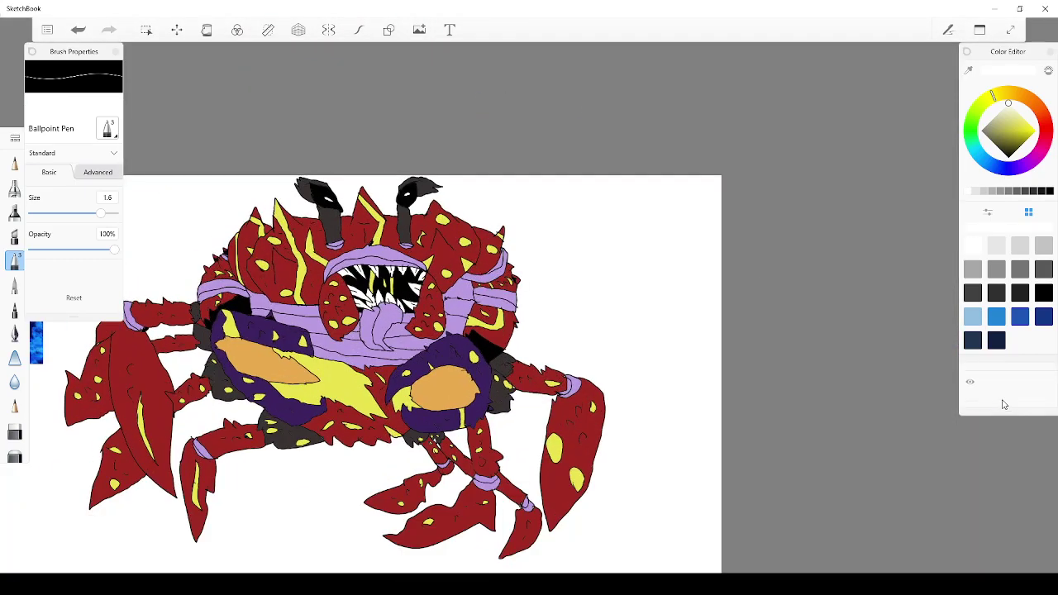
pyautogui.scroll(1, 968, 385)
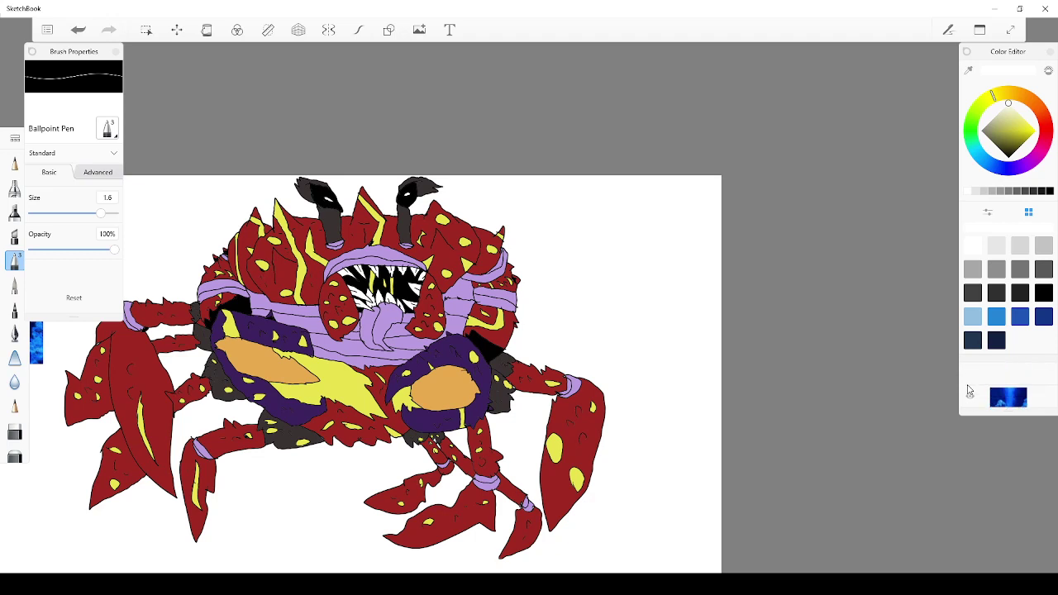
pyautogui.scroll(-1, 933, 377)
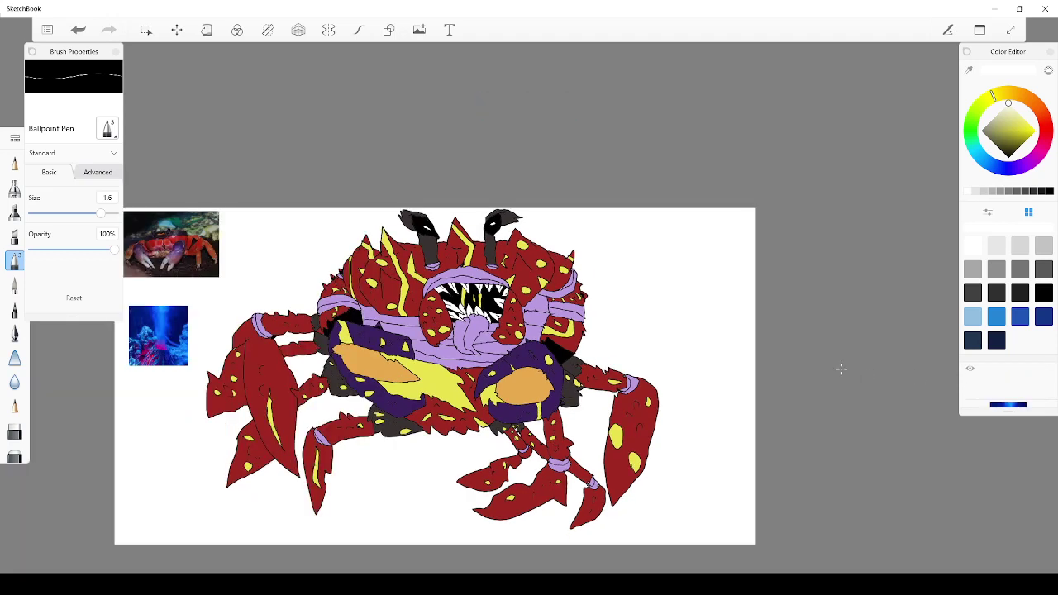
pyautogui.scroll(-3, 978, 405)
pyautogui.click(986, 378)
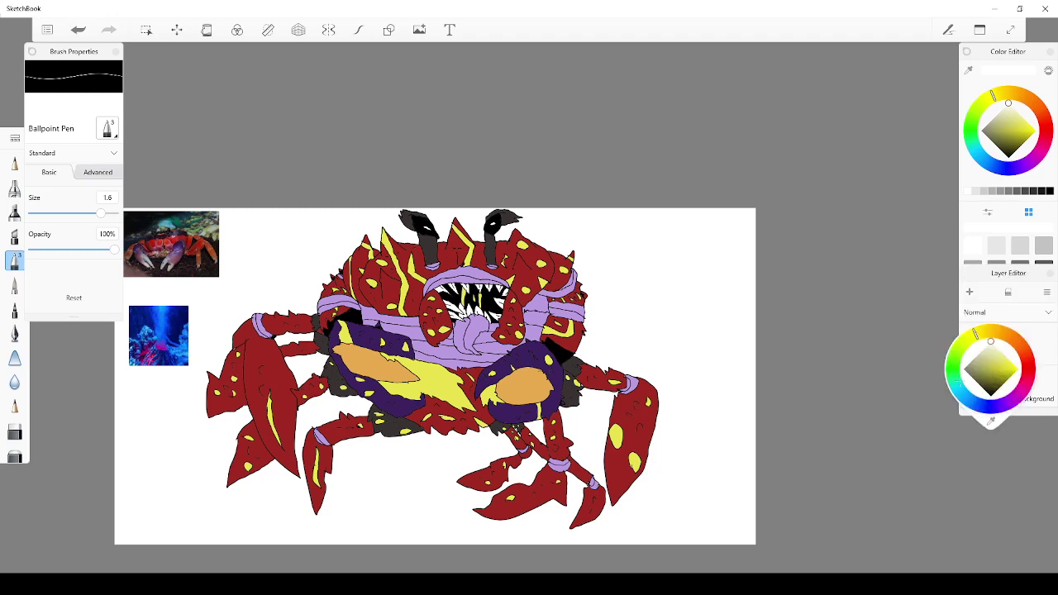
pyautogui.click(958, 387)
pyautogui.click(992, 362)
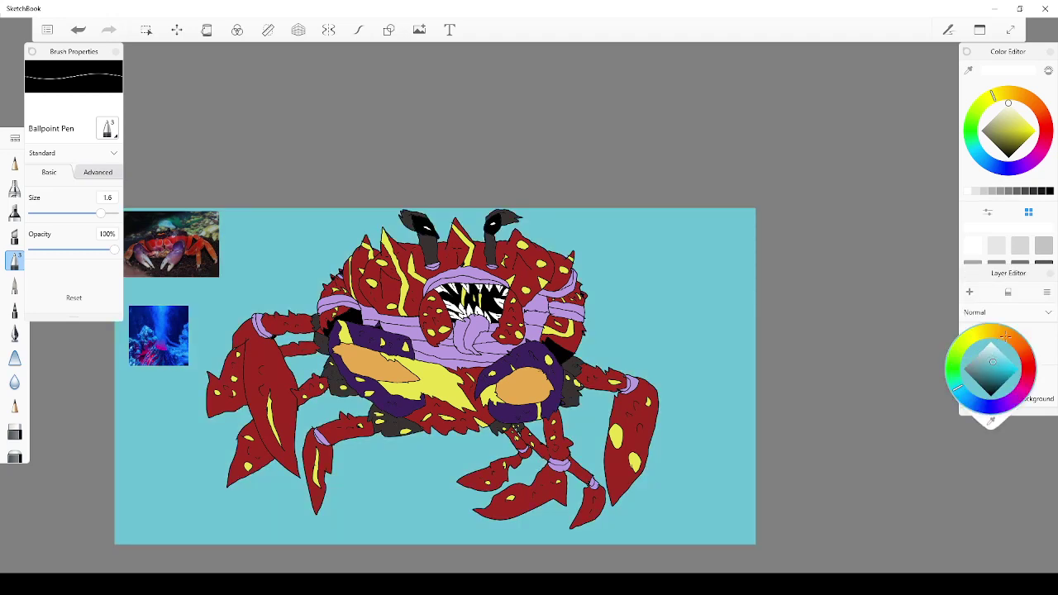
pyautogui.moveTo(1003, 332)
pyautogui.mouseDown()
pyautogui.moveTo(978, 331)
pyautogui.moveTo(1025, 353)
pyautogui.mouseUp()
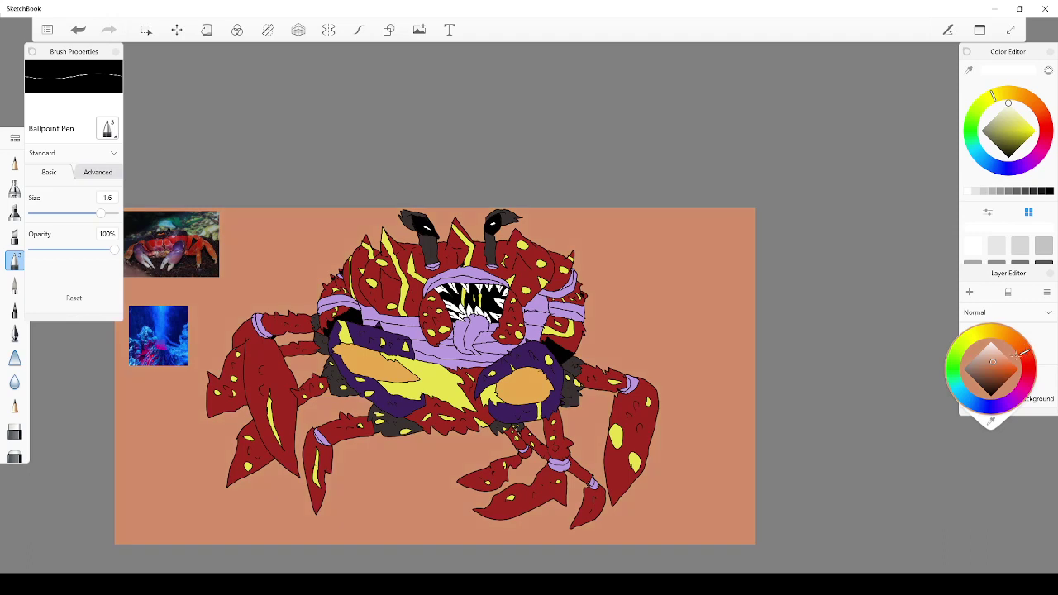
pyautogui.click(1006, 364)
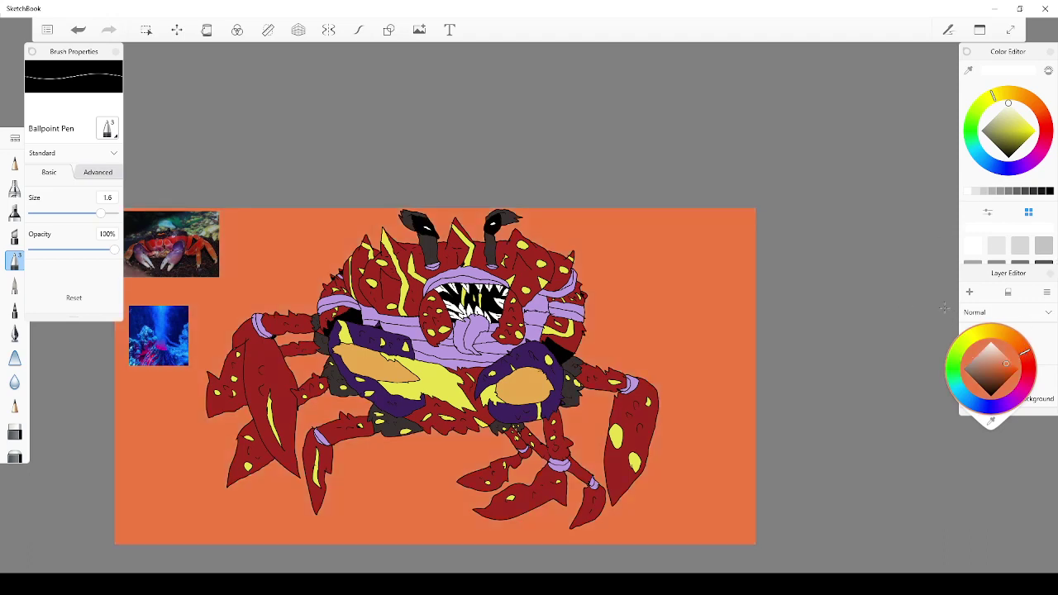
# Select the upper and lower dark purple areas of the crab's right-hand front claw with the Magic Wand in additive mode
pyautogui.scroll(3, 1017, 364)
pyautogui.scroll(3, 1031, 374)
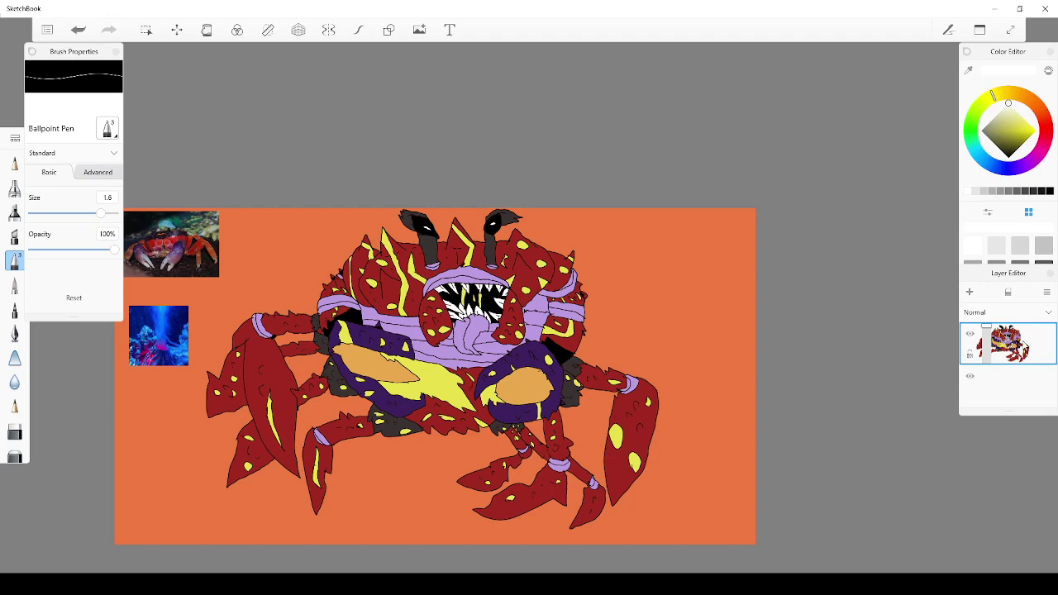
pyautogui.click(145, 30)
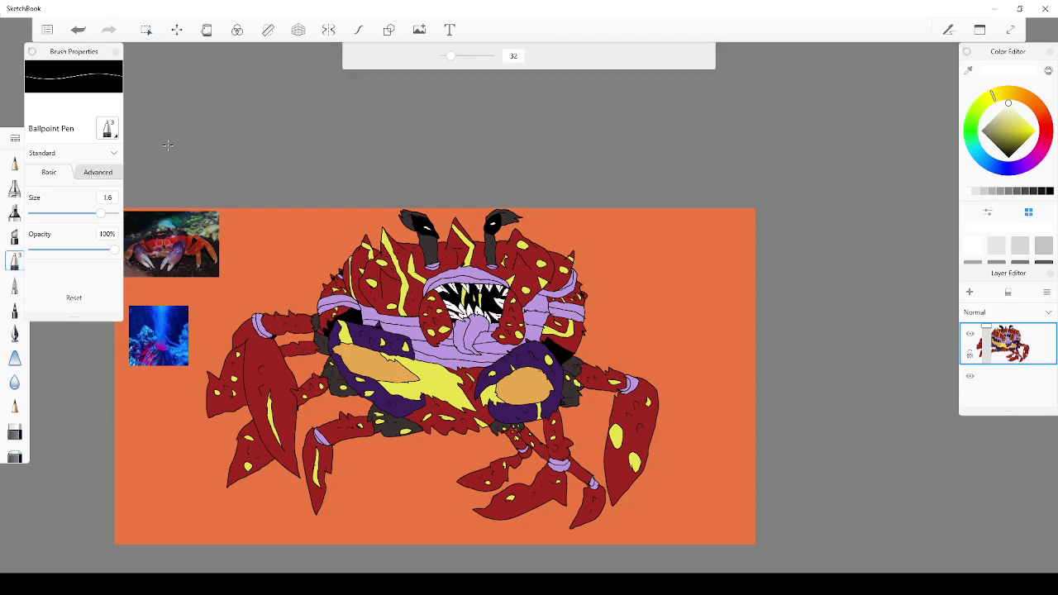
pyautogui.scroll(2, 172, 211)
pyautogui.scroll(1, 209, 225)
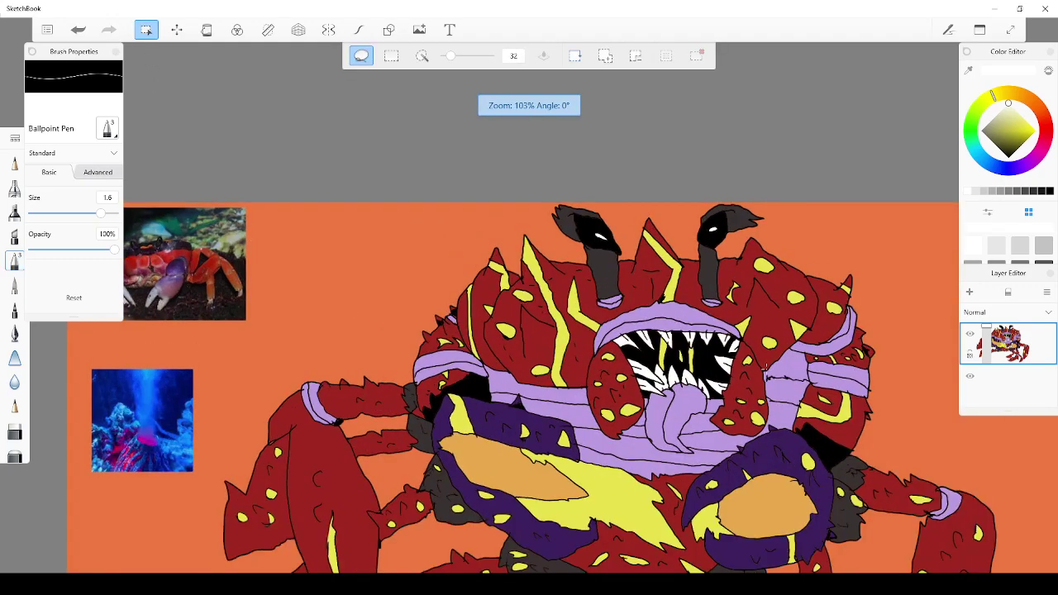
pyautogui.scroll(1, 768, 367)
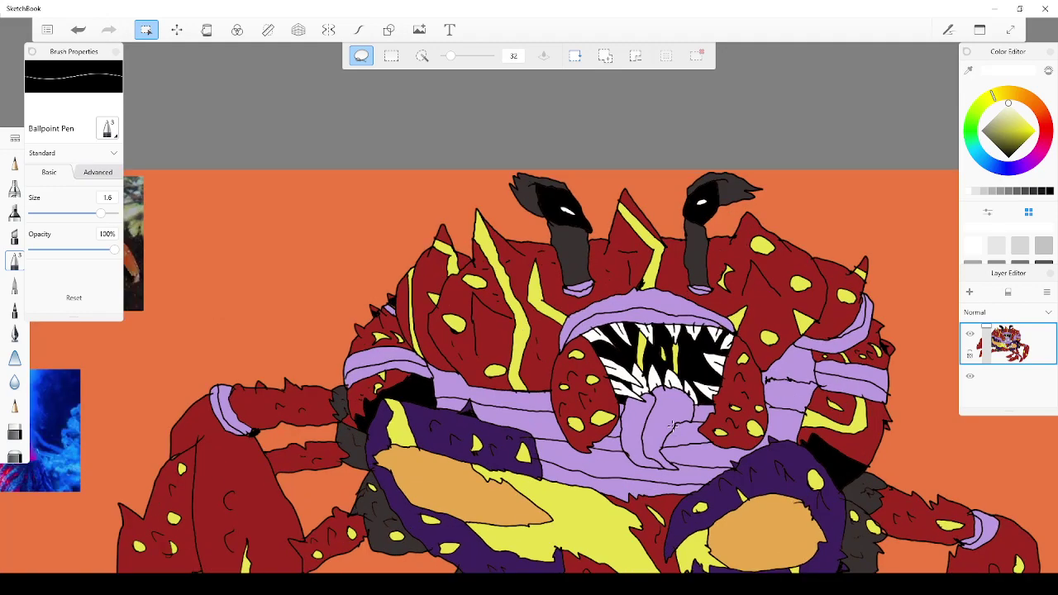
pyautogui.scroll(2, 672, 425)
pyautogui.scroll(-5, 723, 320)
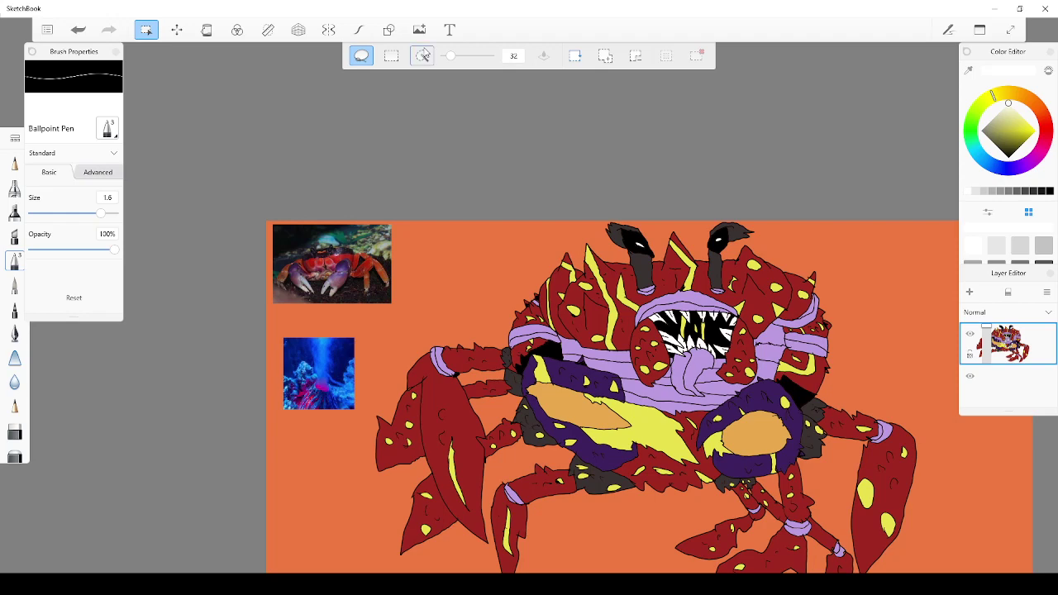
pyautogui.click(421, 56)
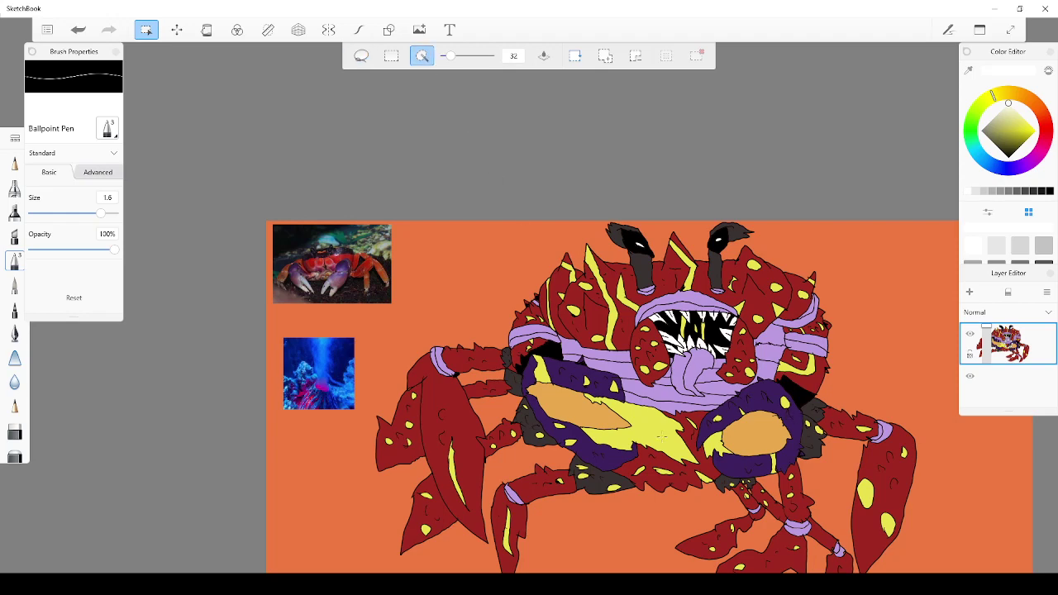
pyautogui.scroll(3, 716, 552)
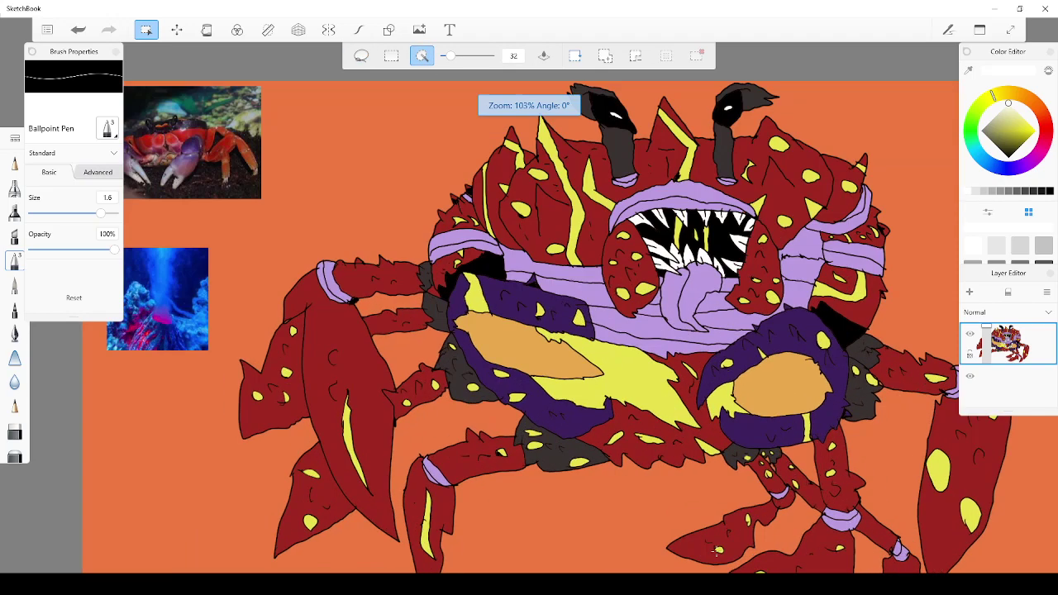
pyautogui.click(749, 421)
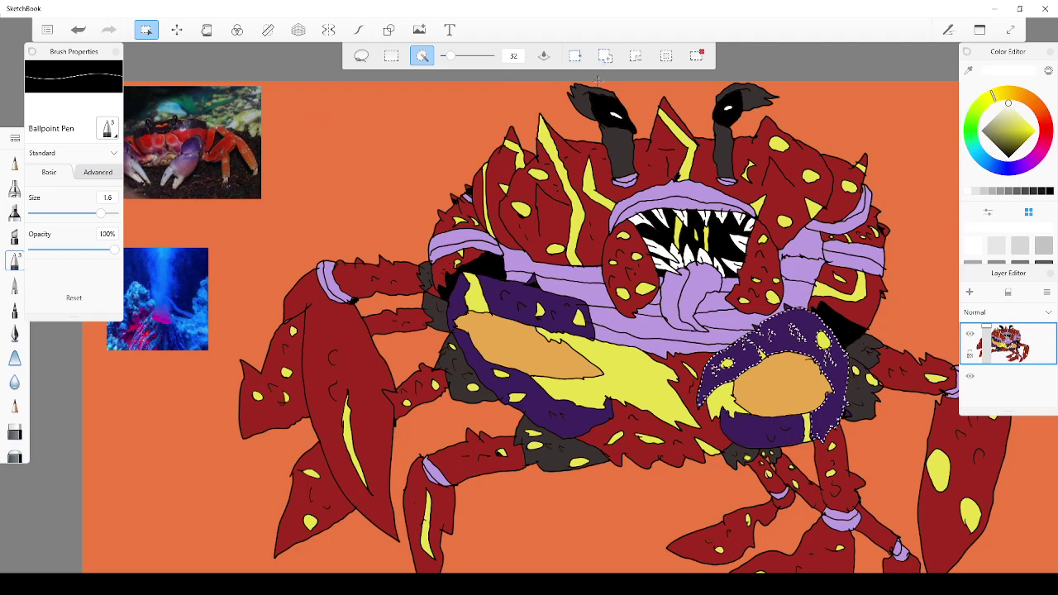
pyautogui.click(757, 428)
# Add the lower and upper dark purple areas of the left-hand front claw and its small spike to the selection
pyautogui.click(545, 420)
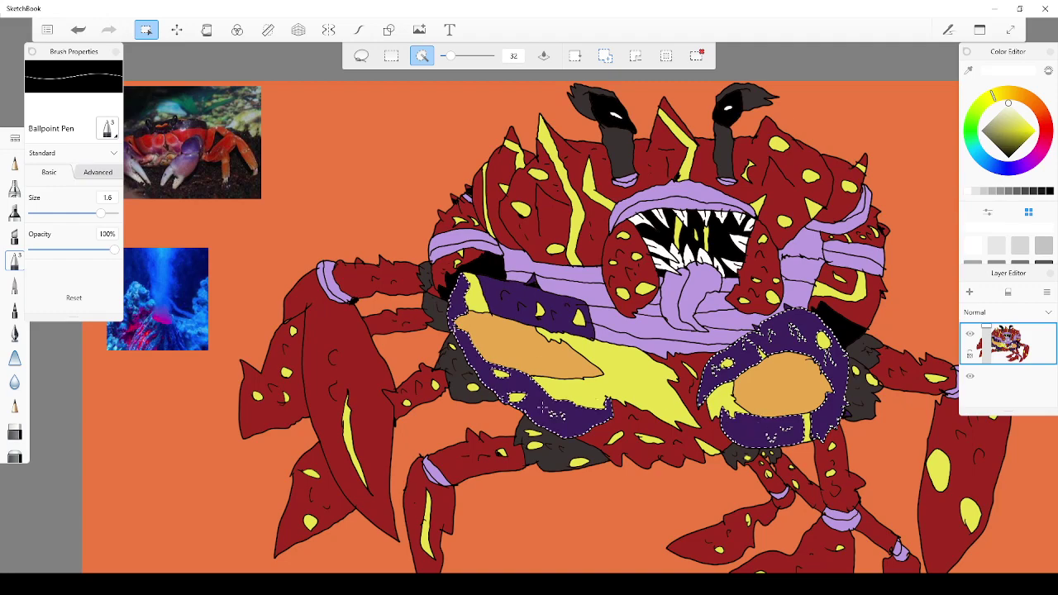
pyautogui.click(537, 301)
pyautogui.scroll(5, 529, 293)
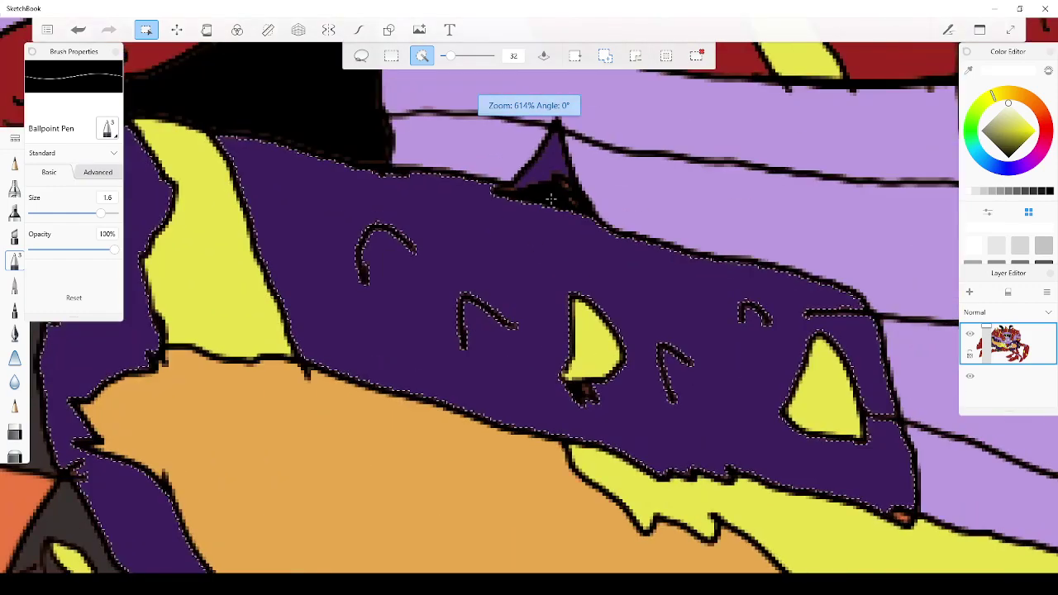
pyautogui.scroll(-5, 557, 191)
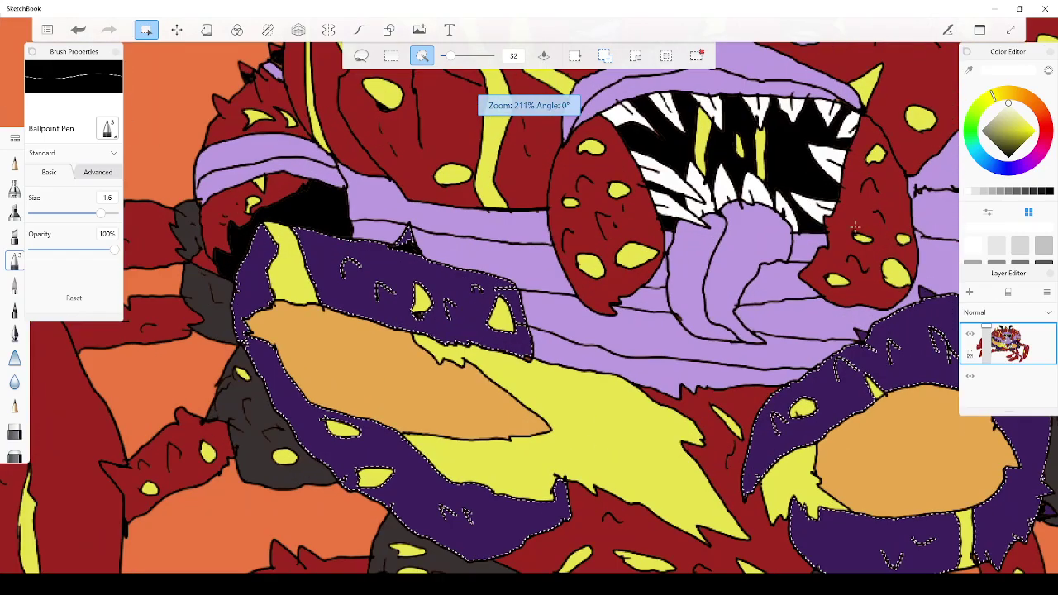
pyautogui.scroll(5, 826, 343)
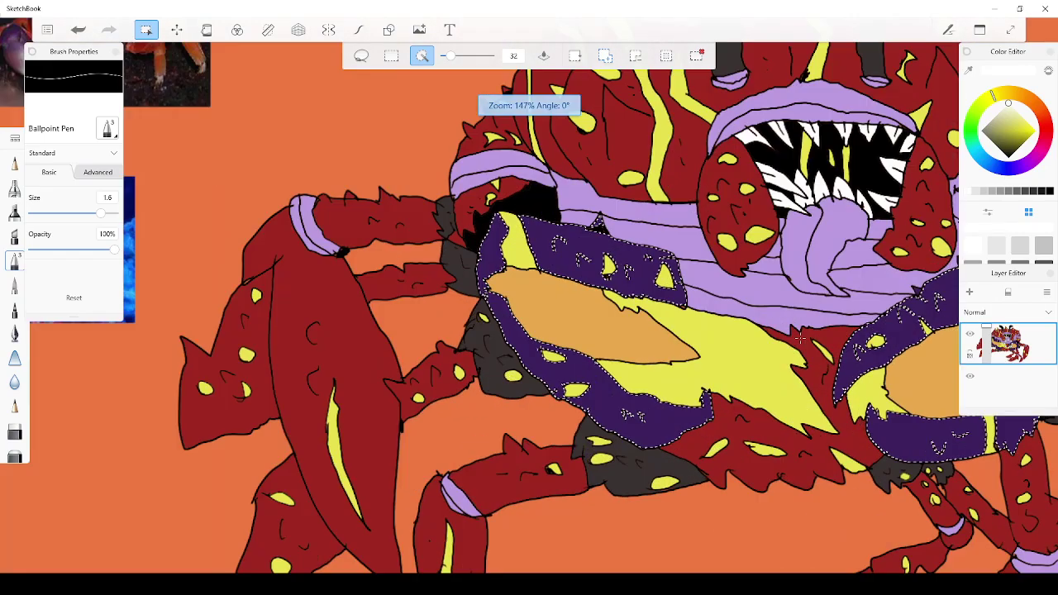
pyautogui.scroll(-6, 791, 339)
pyautogui.scroll(5, 748, 351)
pyautogui.scroll(-7, 926, 301)
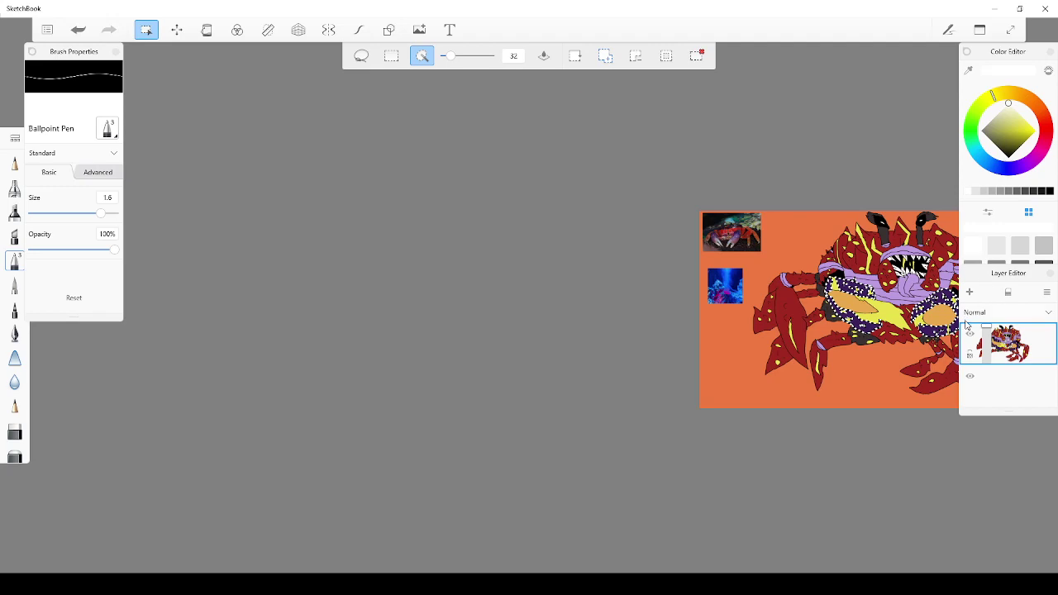
pyautogui.scroll(-4, 752, 284)
pyautogui.scroll(5, 752, 284)
pyautogui.scroll(-6, 835, 309)
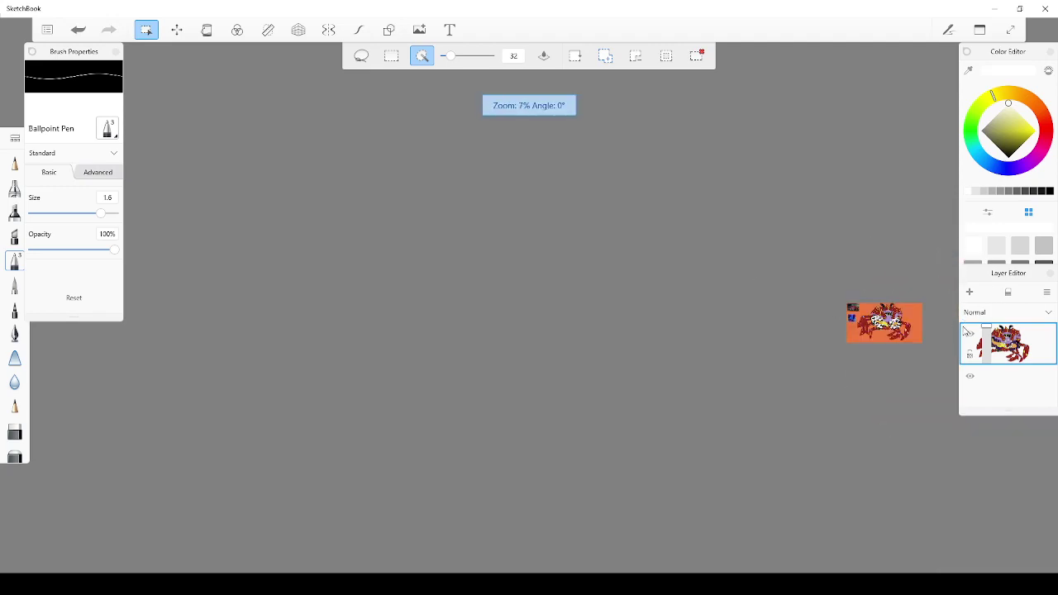
pyautogui.scroll(2, 936, 356)
pyautogui.scroll(8, 861, 298)
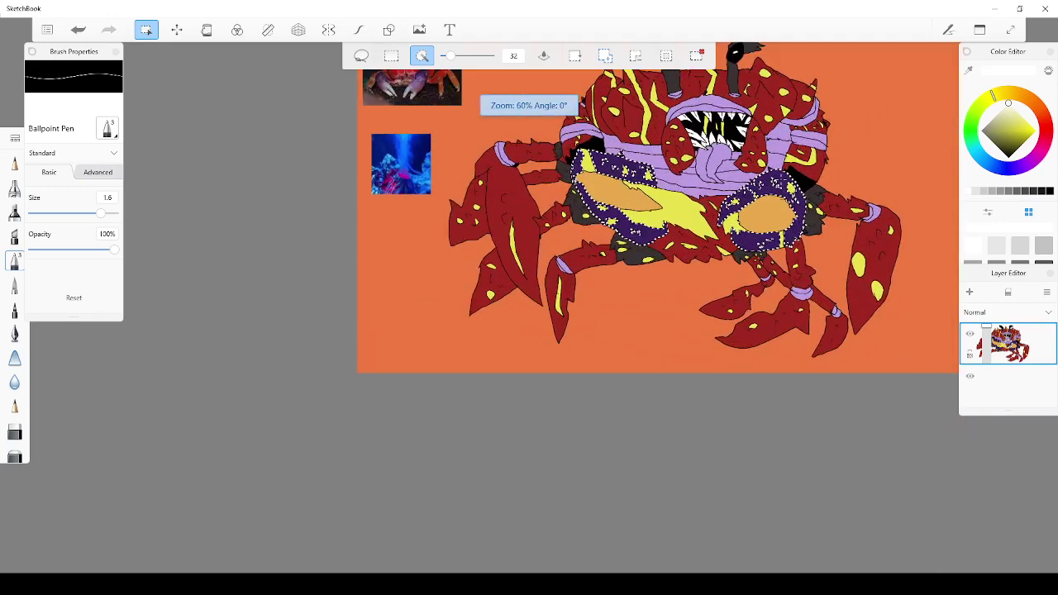
# Undo the stray selection of the light purple belly and add the small dark spikes along the right-hand claw's upper edge
pyautogui.scroll(5, 740, 240)
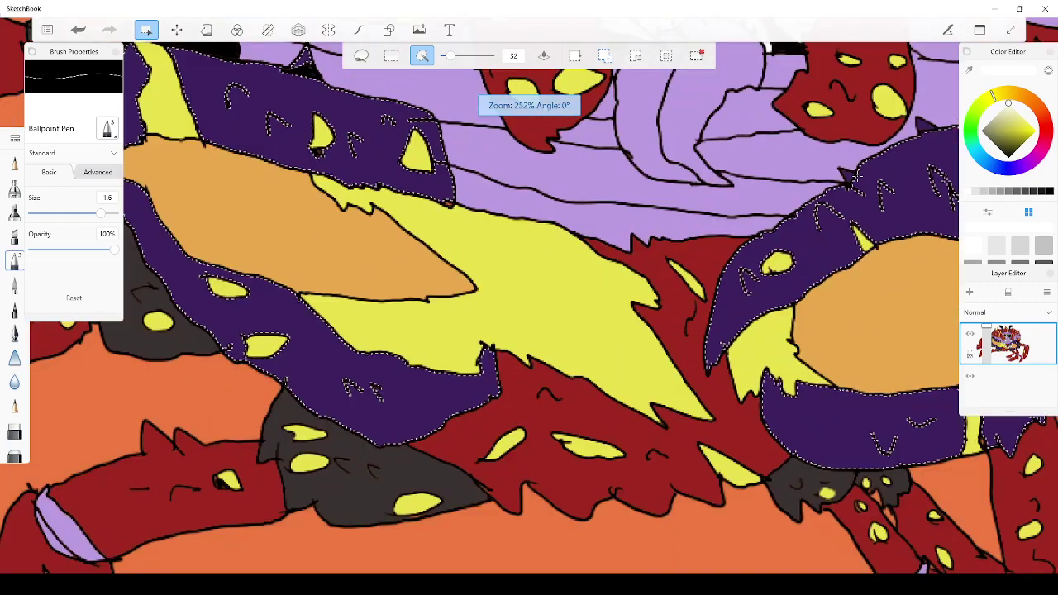
pyautogui.click(845, 177)
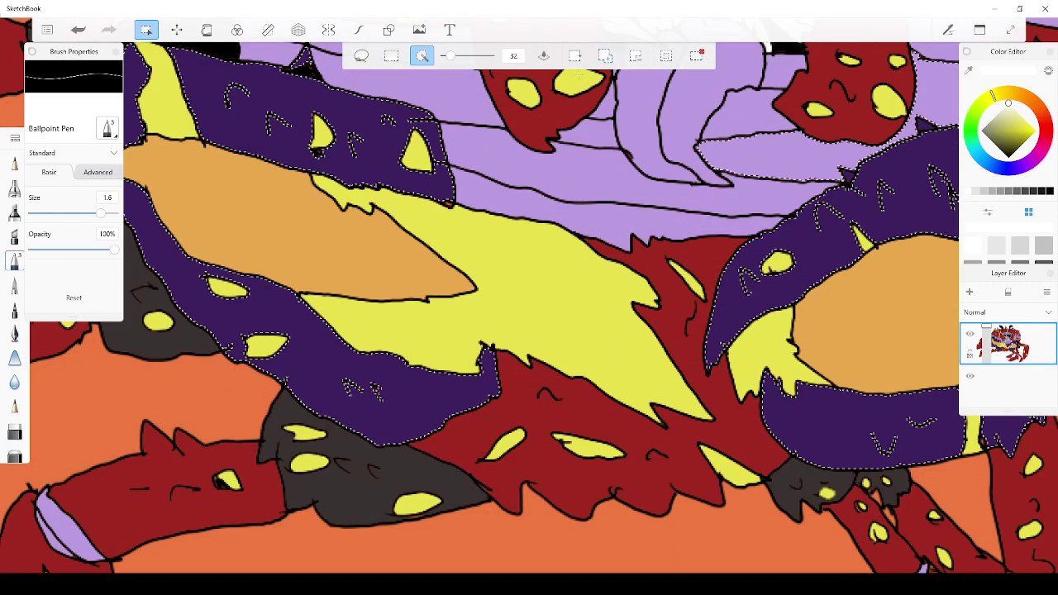
pyautogui.click(76, 30)
pyautogui.scroll(-3, 821, 125)
pyautogui.scroll(1, 821, 126)
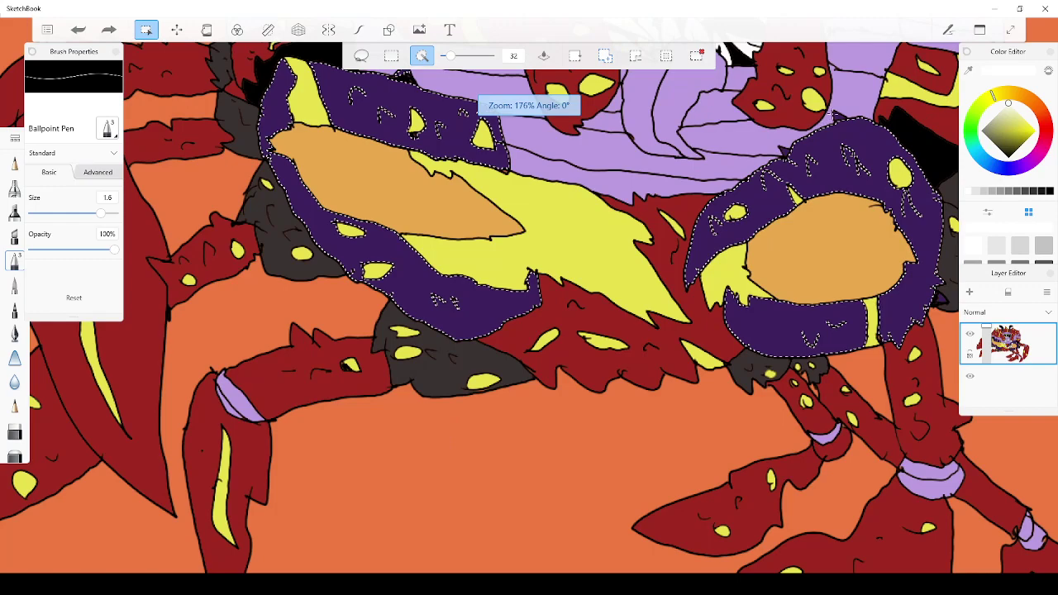
pyautogui.click(837, 116)
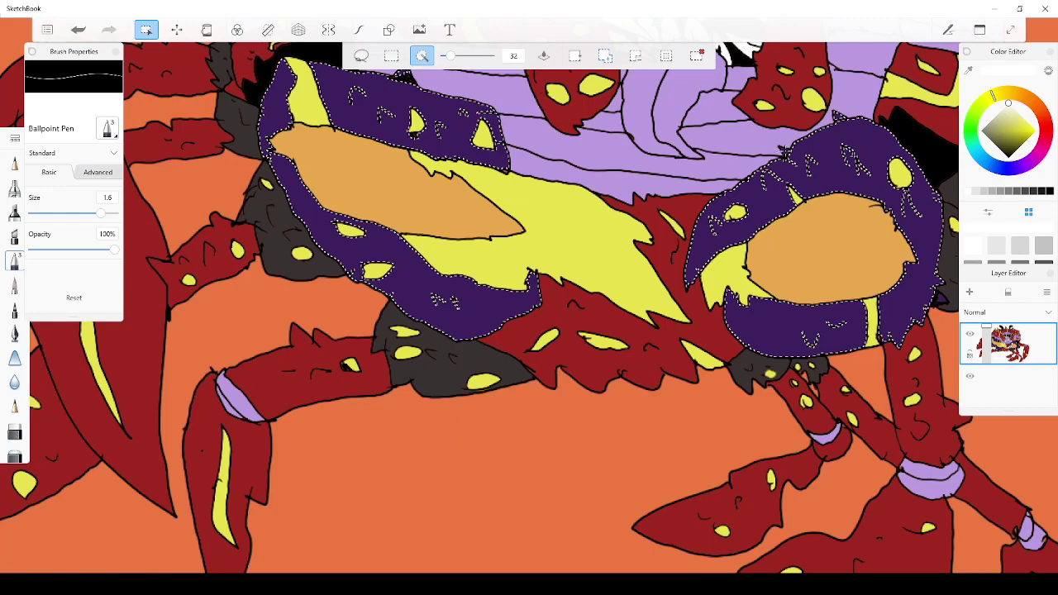
# Sample a dark reddish brown from around the claw in the reference crab photo as the brush colour
pyautogui.scroll(-6, 783, 151)
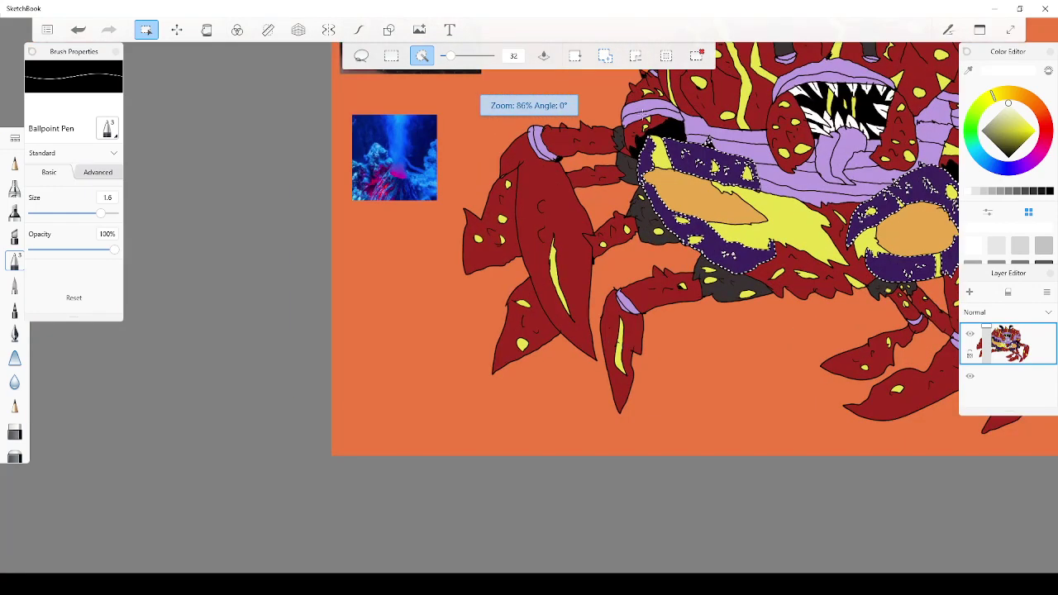
pyautogui.scroll(-3, 621, 165)
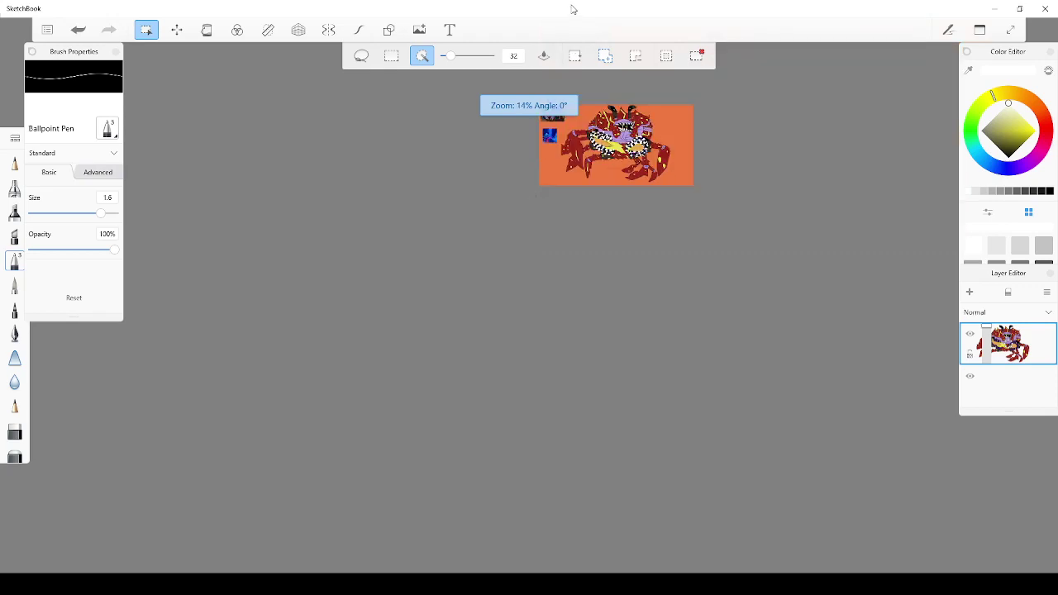
pyautogui.scroll(5, 552, 82)
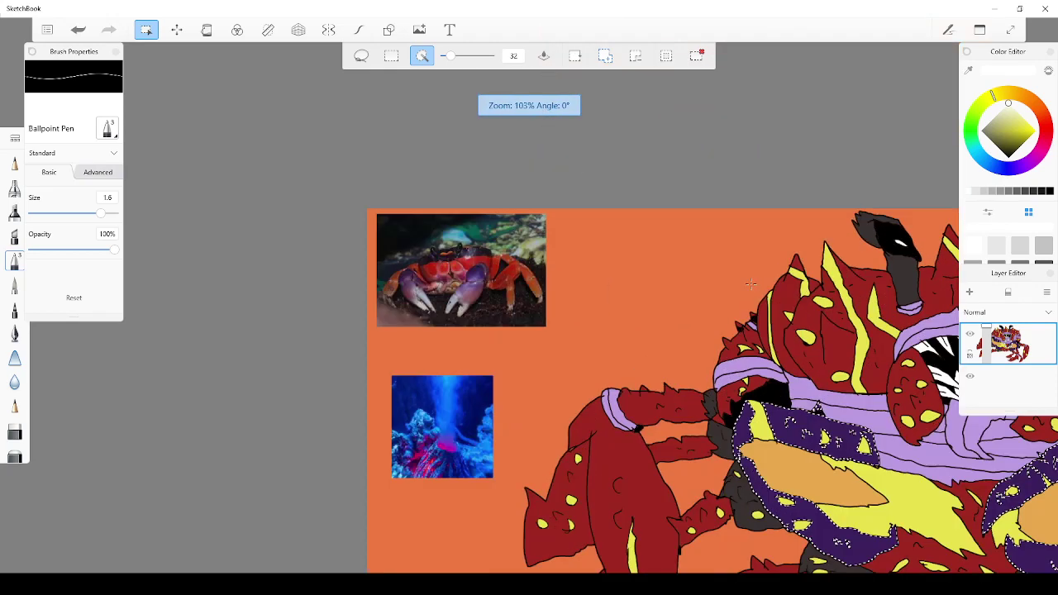
pyautogui.scroll(1, 750, 283)
pyautogui.click(969, 71)
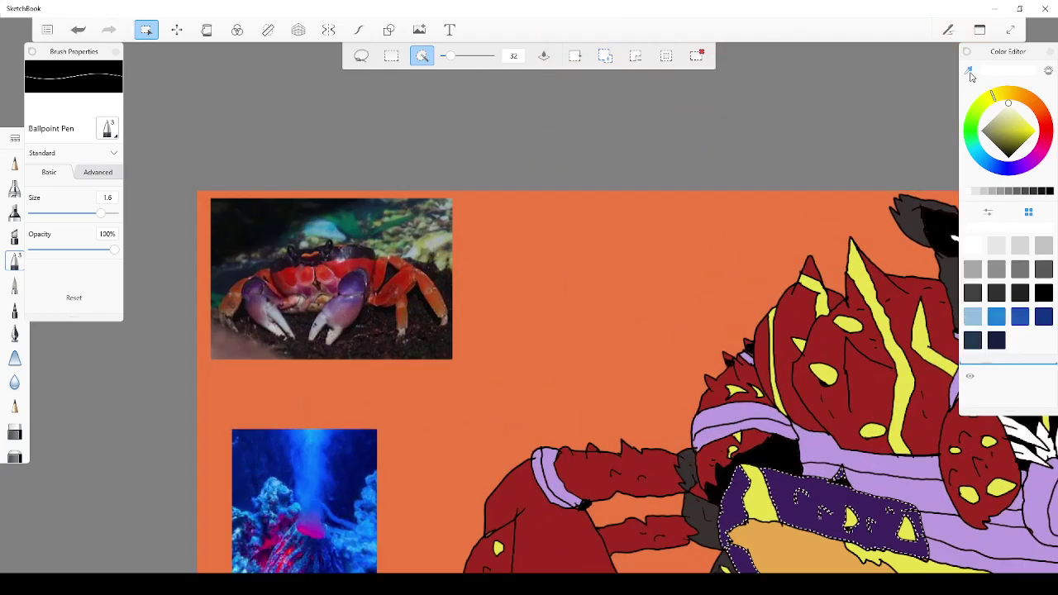
pyautogui.moveTo(331, 324); pyautogui.dragTo(345, 314)
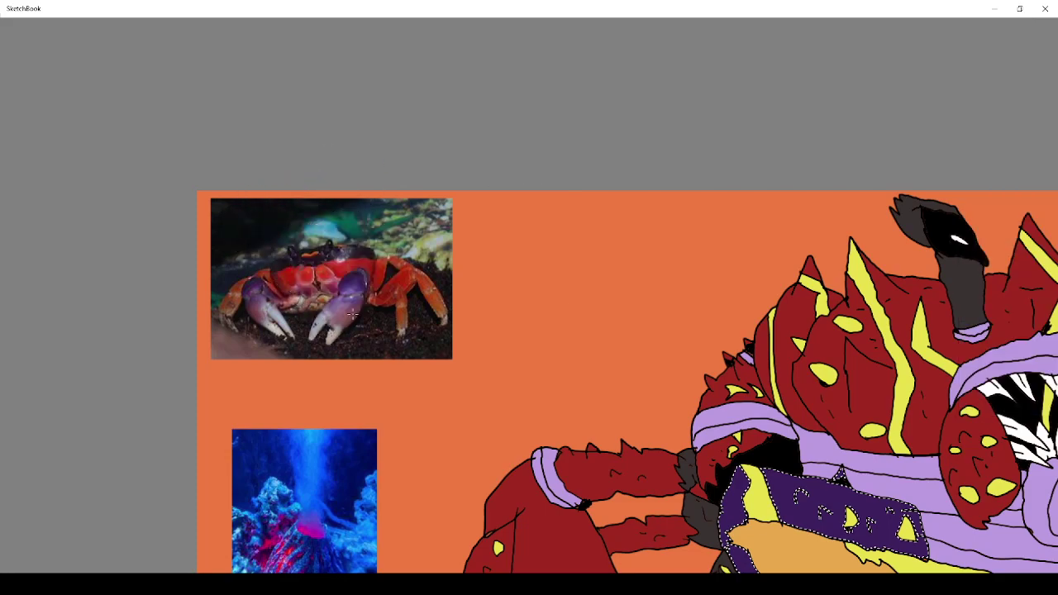
# Switch to the Chisel Tip Pen and add a new layer above the crab drawing
pyautogui.scroll(-4, 419, 295)
pyautogui.scroll(2, 419, 295)
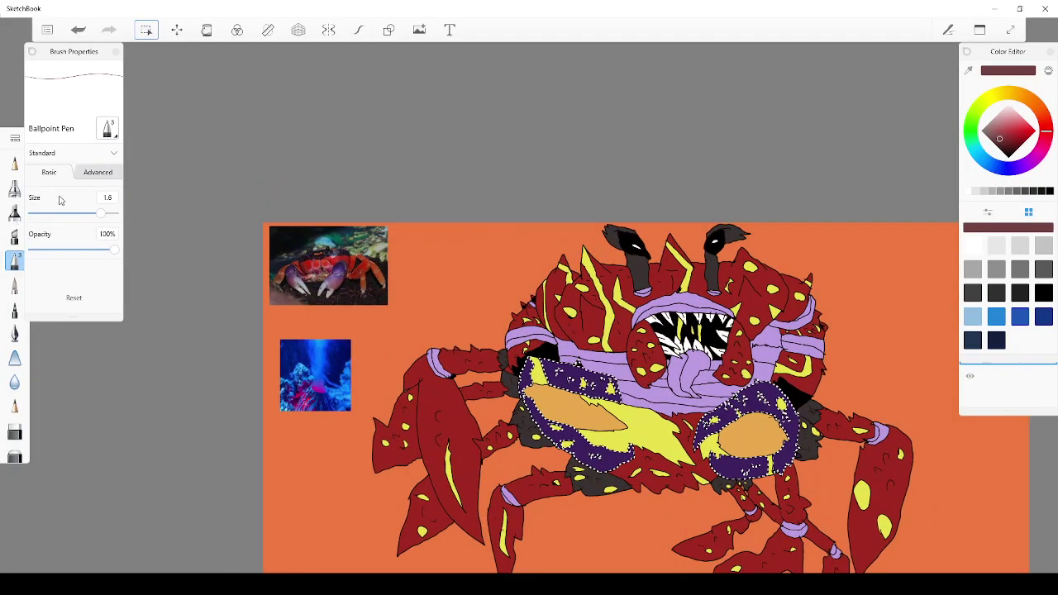
pyautogui.click(16, 237)
pyautogui.scroll(2, 752, 483)
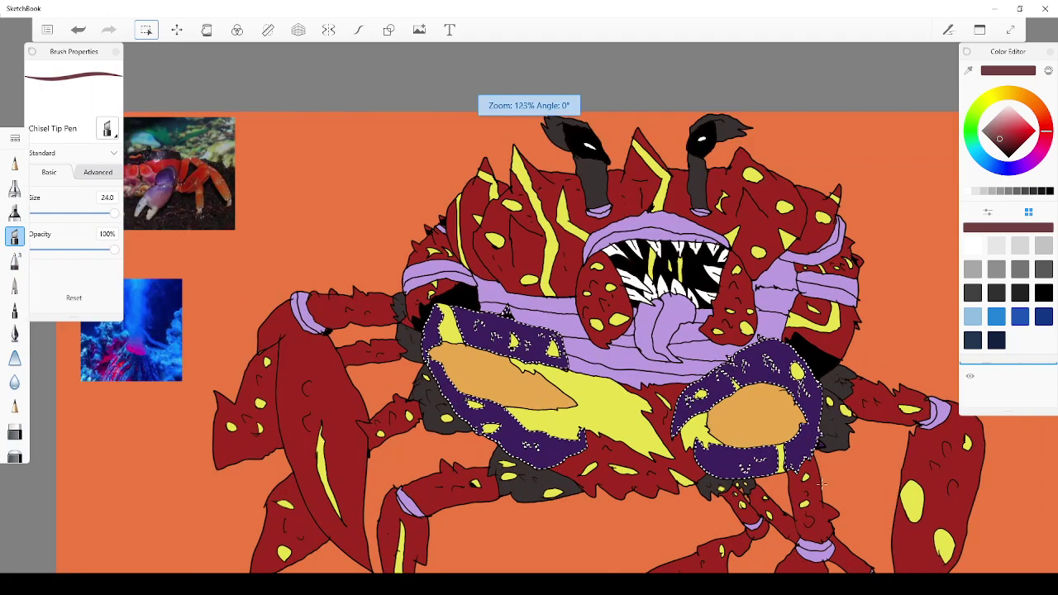
pyautogui.scroll(1, 817, 485)
pyautogui.click(1032, 409)
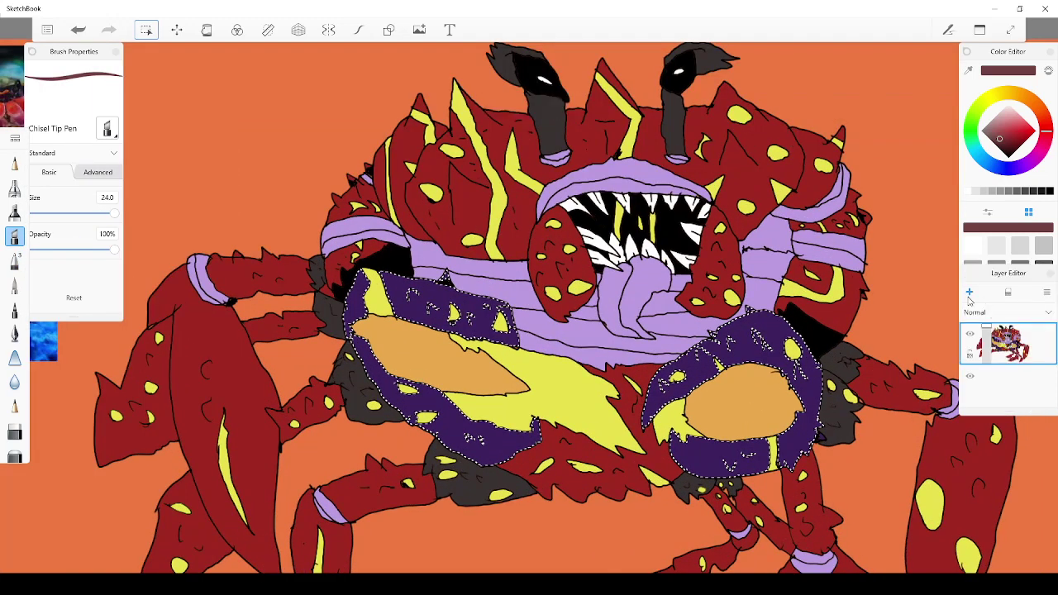
pyautogui.click(970, 291)
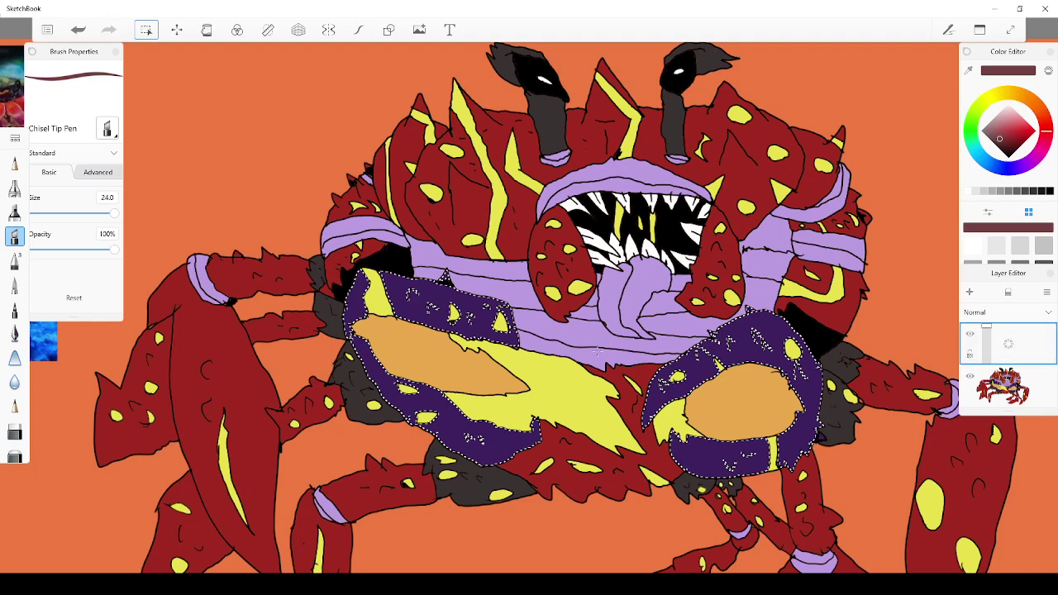
# Paint reddish brown bands across the selected dark purple areas of both front claws on the new layer
pyautogui.moveTo(431, 402)
pyautogui.mouseDown()
pyautogui.moveTo(419, 411)
pyautogui.moveTo(400, 400)
pyautogui.moveTo(431, 393)
pyautogui.moveTo(382, 378)
pyautogui.mouseUp()
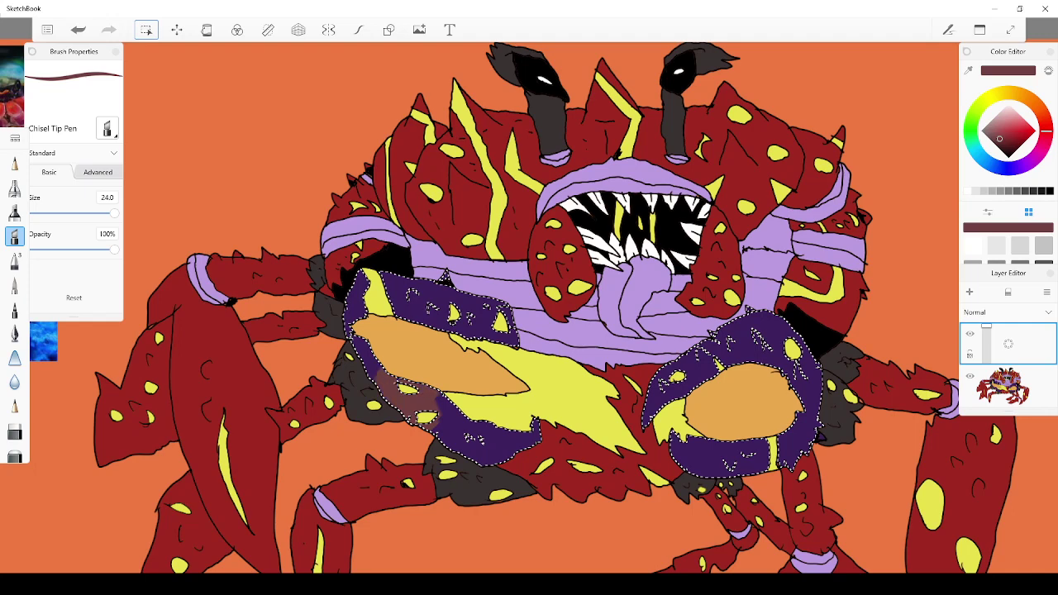
pyautogui.moveTo(420, 317)
pyautogui.mouseDown()
pyautogui.moveTo(410, 287)
pyautogui.moveTo(463, 329)
pyautogui.mouseUp()
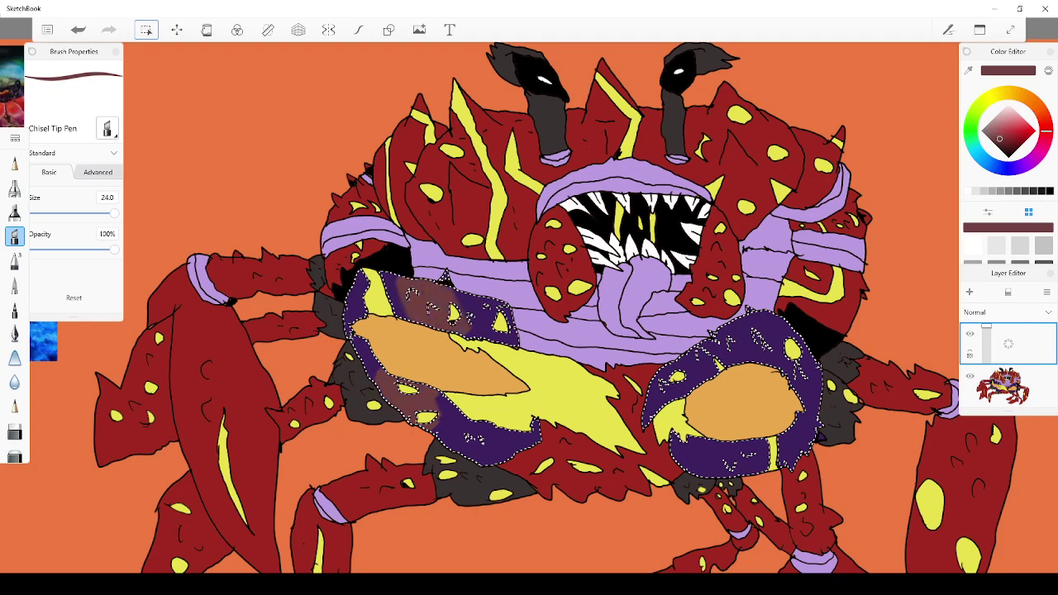
pyautogui.moveTo(724, 349)
pyautogui.mouseDown()
pyautogui.moveTo(704, 374)
pyautogui.moveTo(722, 329)
pyautogui.moveTo(761, 362)
pyautogui.mouseUp()
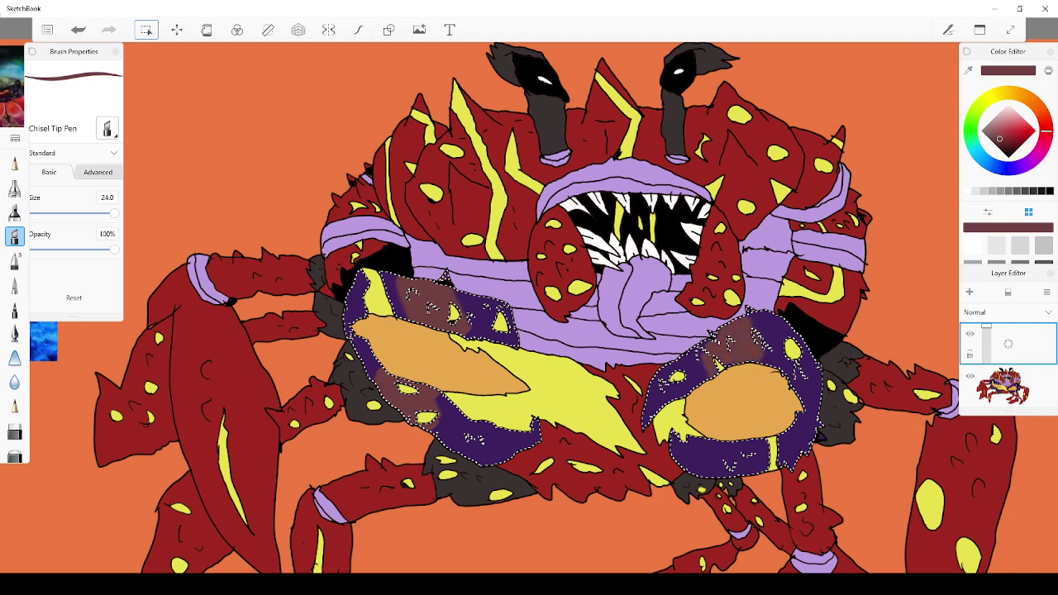
pyautogui.moveTo(751, 441)
pyautogui.mouseDown()
pyautogui.moveTo(752, 471)
pyautogui.moveTo(735, 471)
pyautogui.moveTo(762, 467)
pyautogui.mouseUp()
pyautogui.moveTo(785, 437)
pyautogui.mouseDown()
pyautogui.moveTo(786, 468)
pyautogui.moveTo(807, 448)
pyautogui.moveTo(781, 425)
pyautogui.mouseUp()
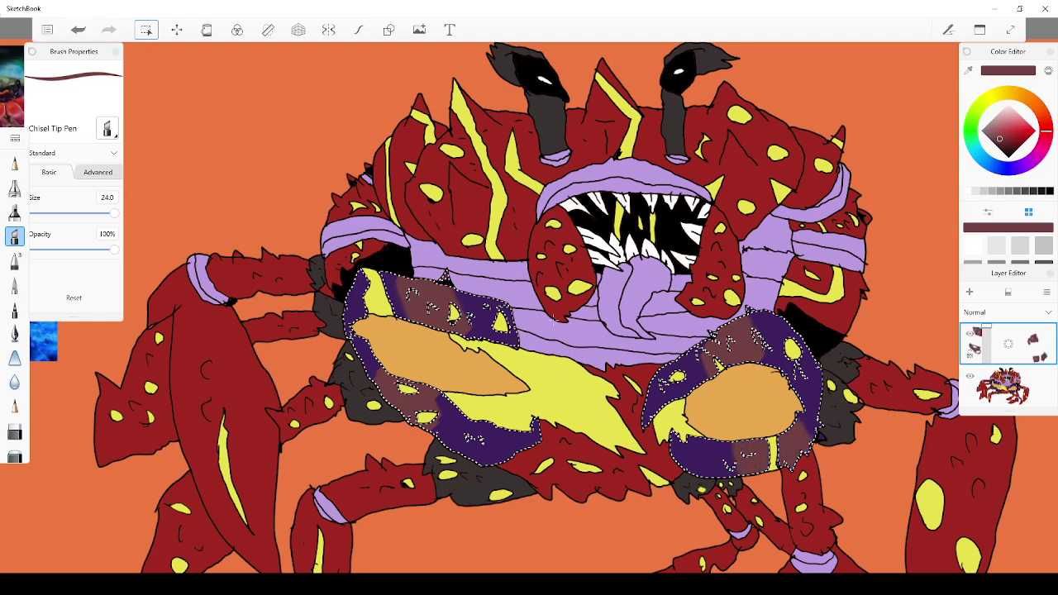
# Sample a pale greyish blue from the claw in the reference crab photo as the brush colour
pyautogui.scroll(-5, 553, 322)
pyautogui.scroll(5, 186, 294)
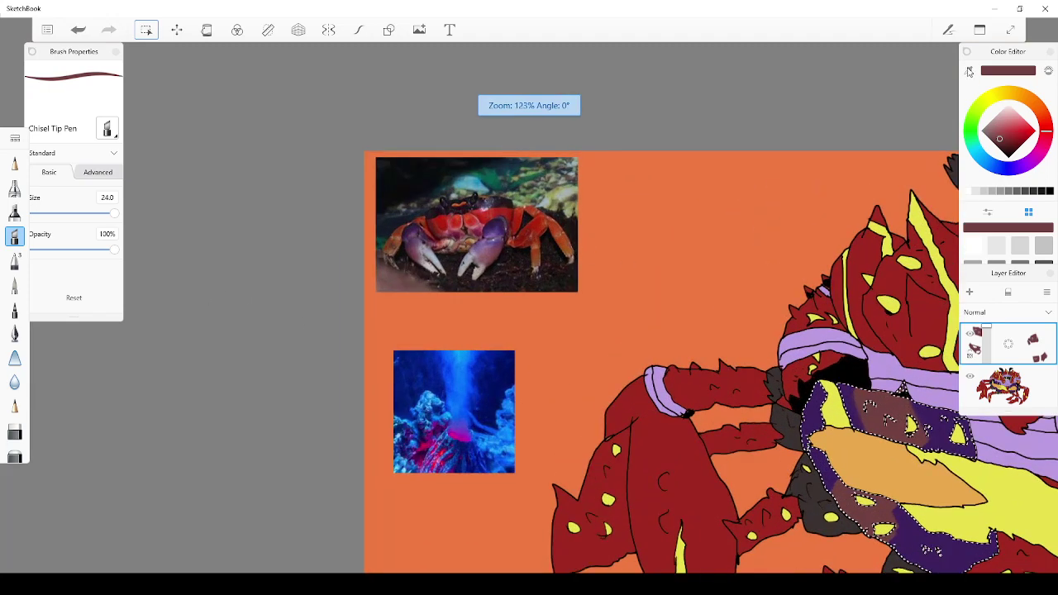
pyautogui.click(969, 71)
pyautogui.moveTo(576, 303); pyautogui.dragTo(463, 265)
pyautogui.scroll(-5, 461, 281)
pyautogui.scroll(5, 645, 355)
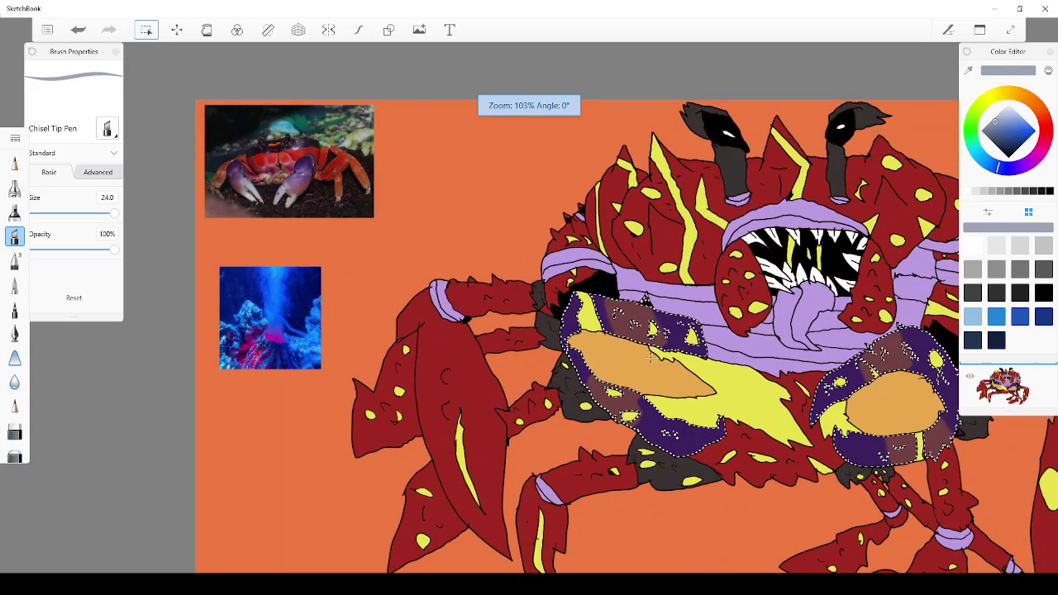
pyautogui.scroll(-2, 652, 358)
pyautogui.scroll(2, 652, 358)
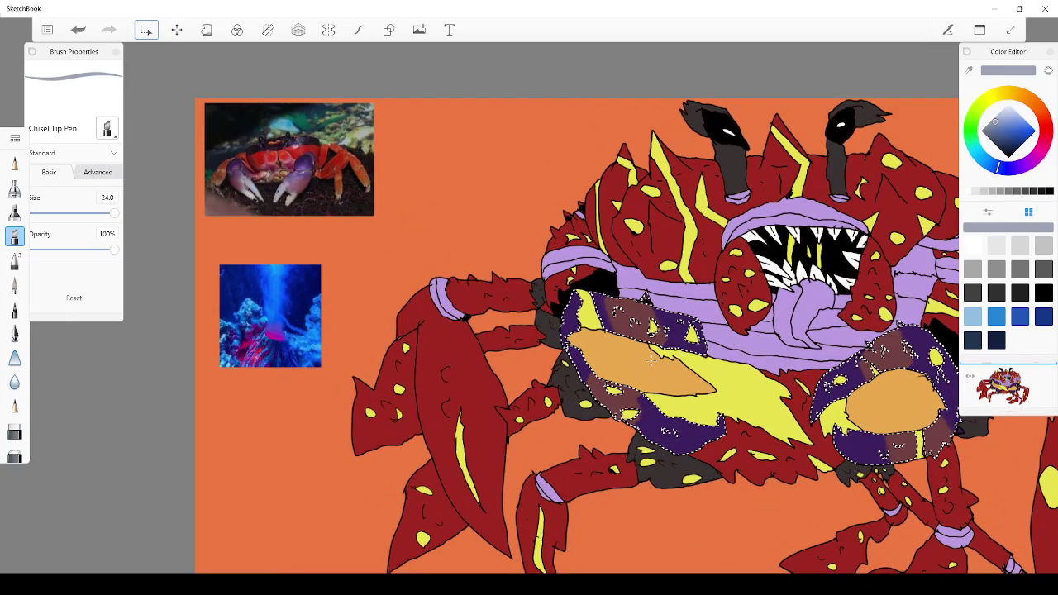
# Paint pale greyish blue over the remaining dark purple toward the inner ends of both selected front claws, on the layer above the drawing
pyautogui.moveTo(663, 427)
pyautogui.mouseDown()
pyautogui.moveTo(638, 397)
pyautogui.moveTo(647, 427)
pyautogui.moveTo(636, 432)
pyautogui.moveTo(673, 442)
pyautogui.moveTo(704, 443)
pyautogui.moveTo(671, 421)
pyautogui.moveTo(723, 418)
pyautogui.mouseUp()
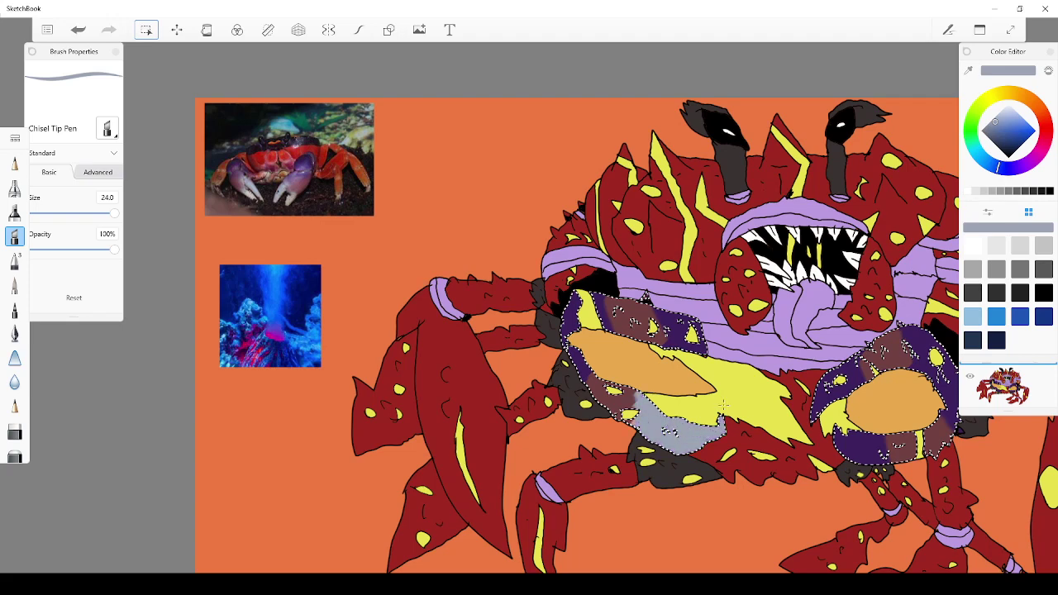
pyautogui.moveTo(683, 341)
pyautogui.mouseDown()
pyautogui.moveTo(671, 344)
pyautogui.moveTo(699, 342)
pyautogui.moveTo(662, 342)
pyautogui.moveTo(666, 319)
pyautogui.moveTo(656, 314)
pyautogui.moveTo(699, 332)
pyautogui.mouseUp()
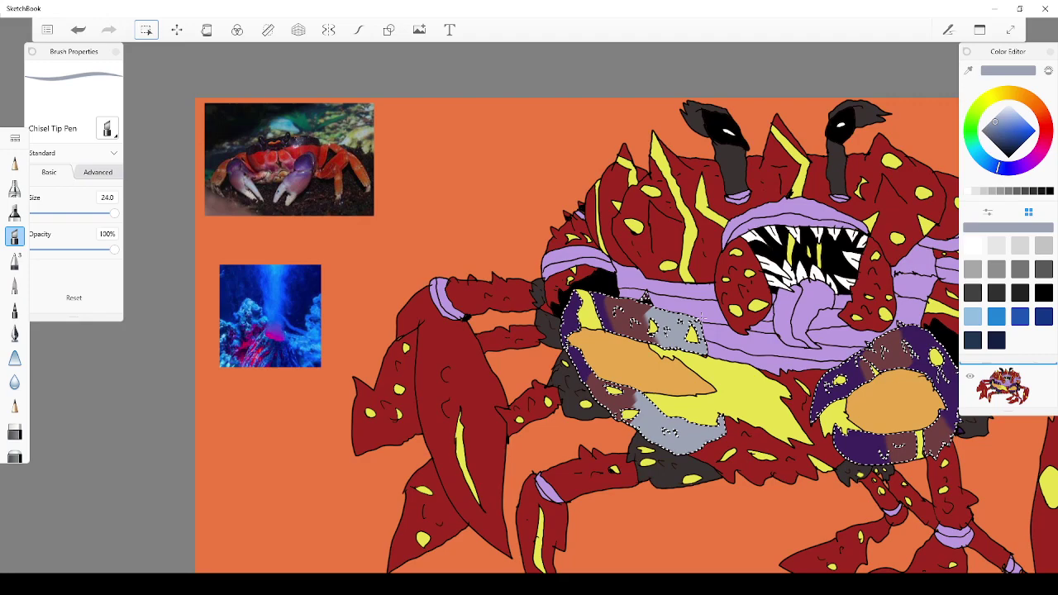
pyautogui.scroll(-5, 701, 316)
pyautogui.scroll(5, 608, 434)
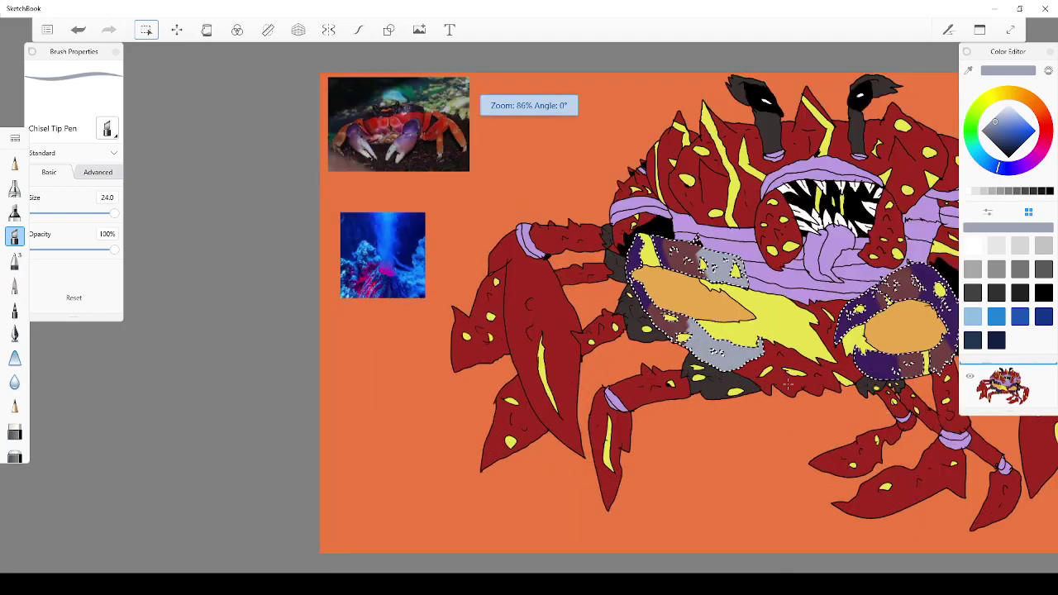
pyautogui.scroll(-4, 1028, 499)
pyautogui.scroll(4, 1037, 495)
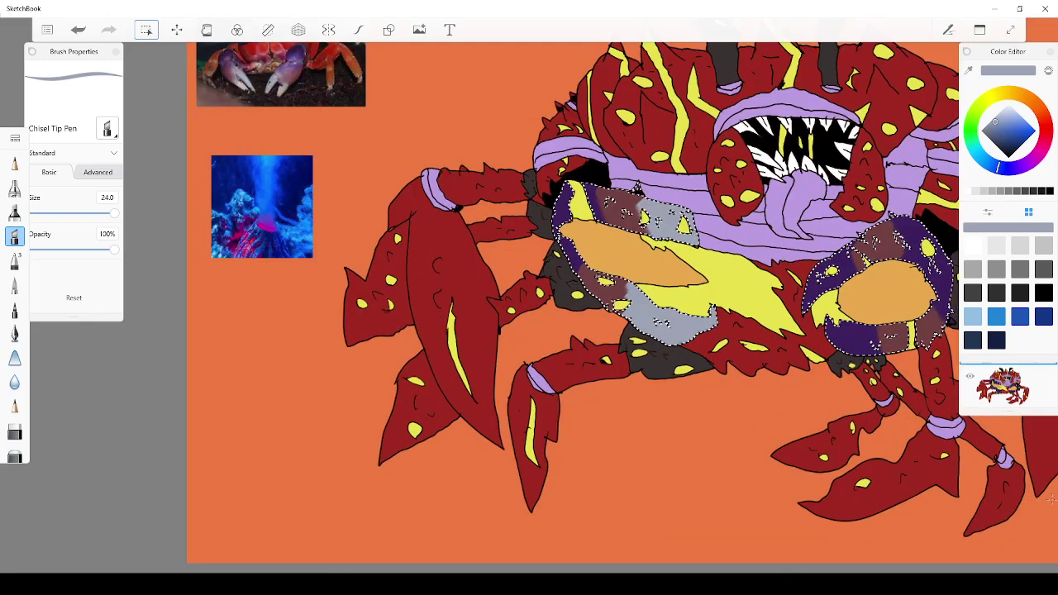
pyautogui.moveTo(823, 284)
pyautogui.mouseDown()
pyautogui.moveTo(841, 259)
pyautogui.moveTo(851, 266)
pyautogui.moveTo(848, 251)
pyautogui.moveTo(806, 310)
pyautogui.mouseUp()
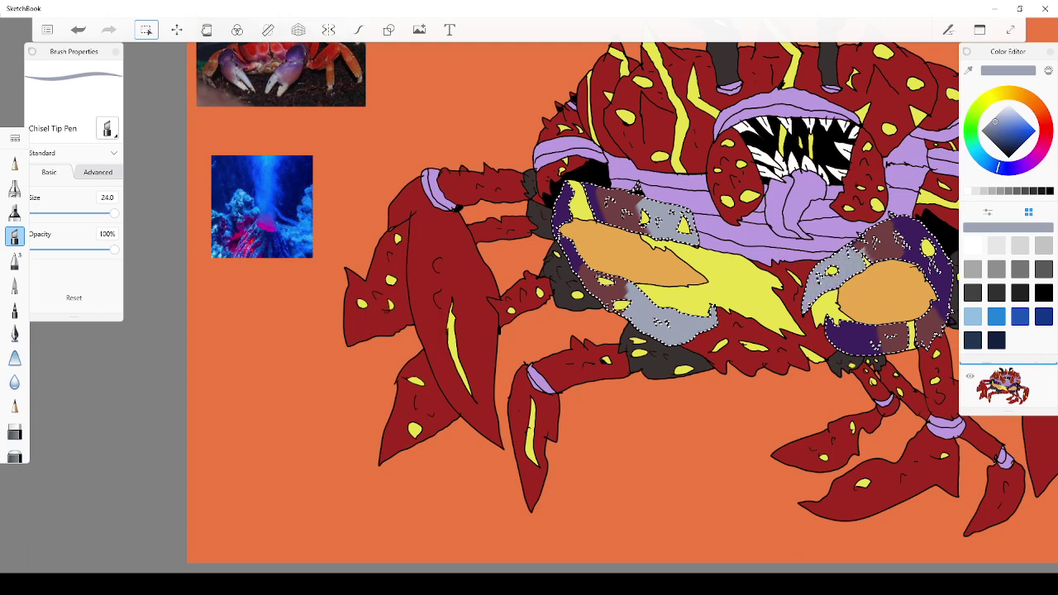
pyautogui.moveTo(867, 335)
pyautogui.mouseDown()
pyautogui.moveTo(831, 332)
pyautogui.moveTo(884, 338)
pyautogui.moveTo(857, 350)
pyautogui.moveTo(820, 335)
pyautogui.mouseUp()
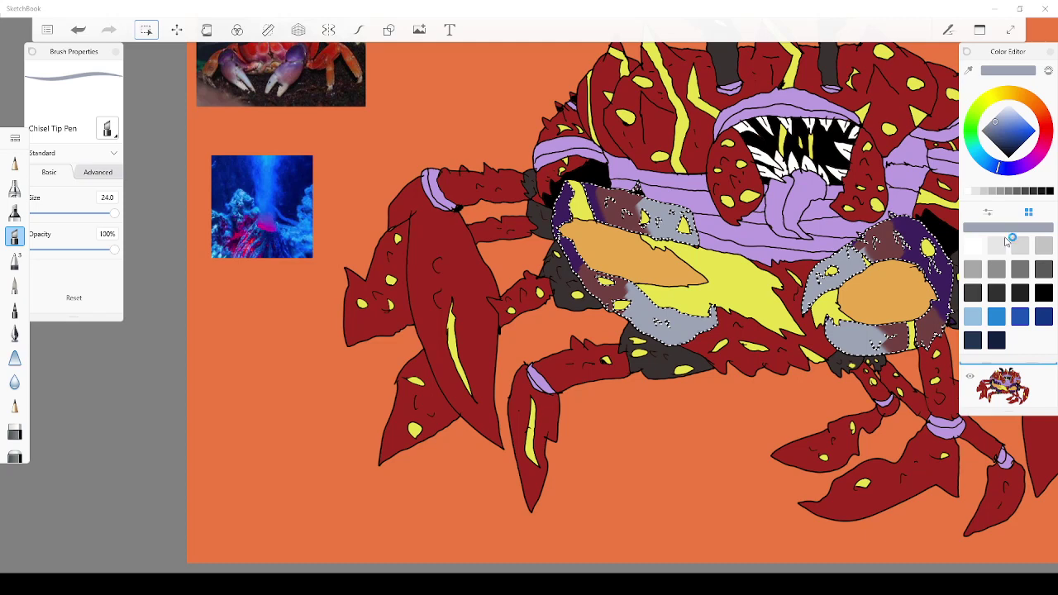
# Examine the banded front claws against the whole crab and the reference photos
pyautogui.scroll(-4, 767, 231)
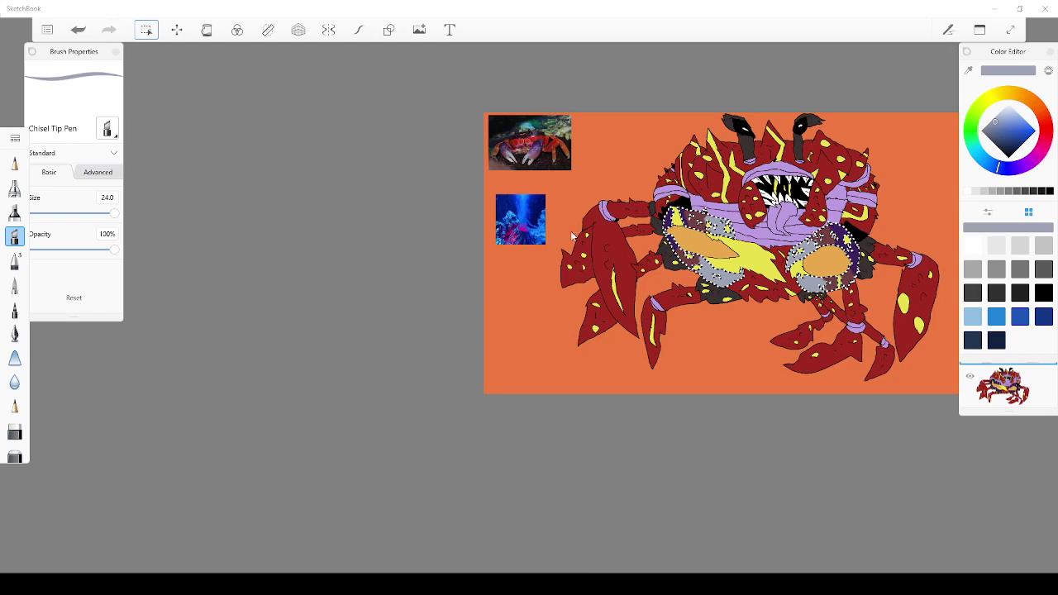
pyautogui.scroll(-2, 768, 435)
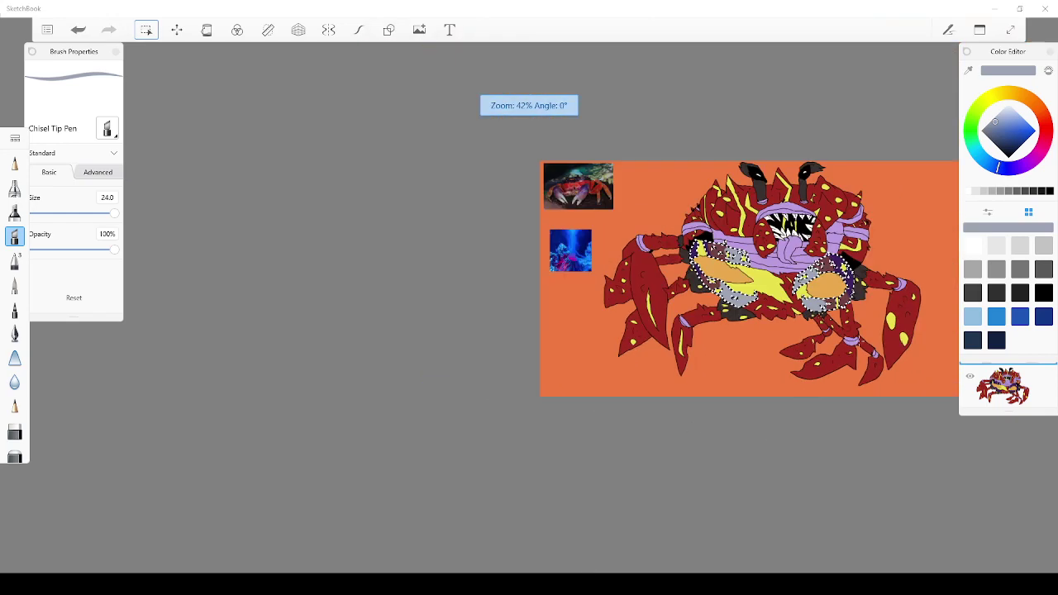
pyautogui.scroll(-1, 768, 477)
pyautogui.scroll(5, 793, 471)
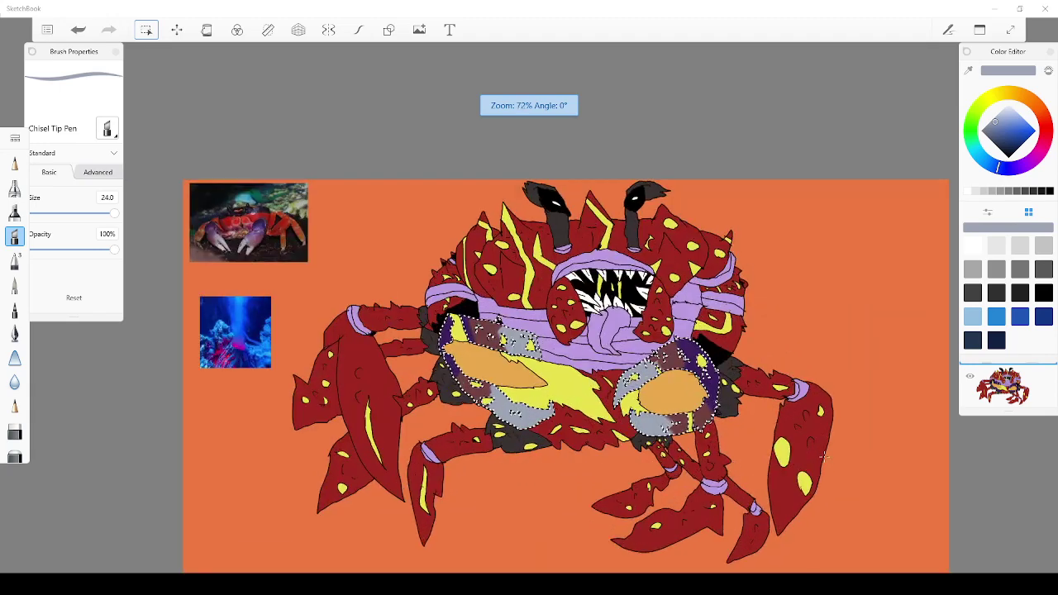
pyautogui.scroll(-3, 806, 467)
pyautogui.scroll(4, 806, 467)
pyautogui.scroll(-2, 806, 467)
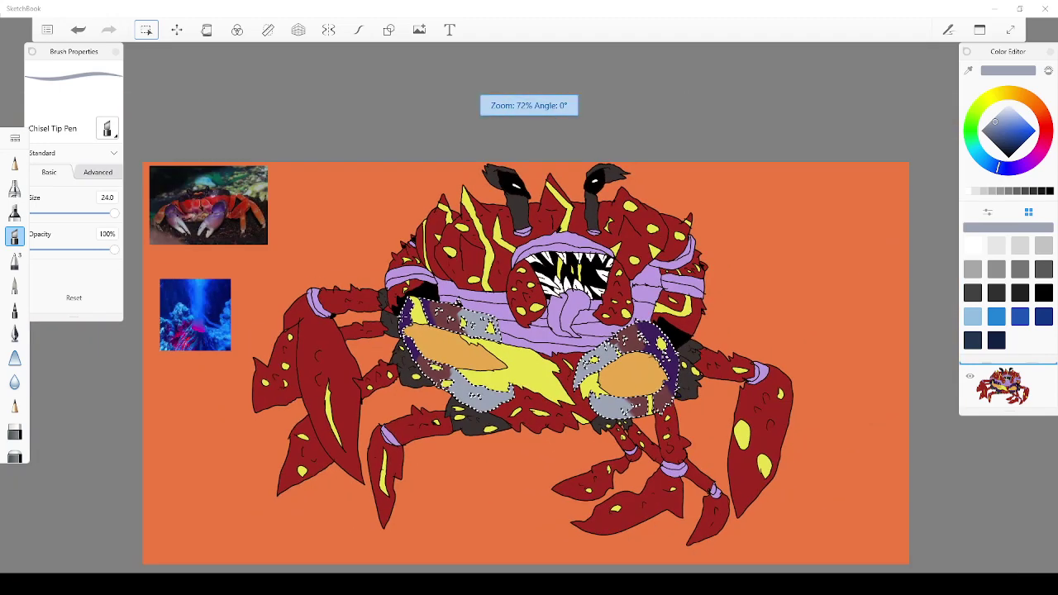
pyautogui.scroll(4, 329, 366)
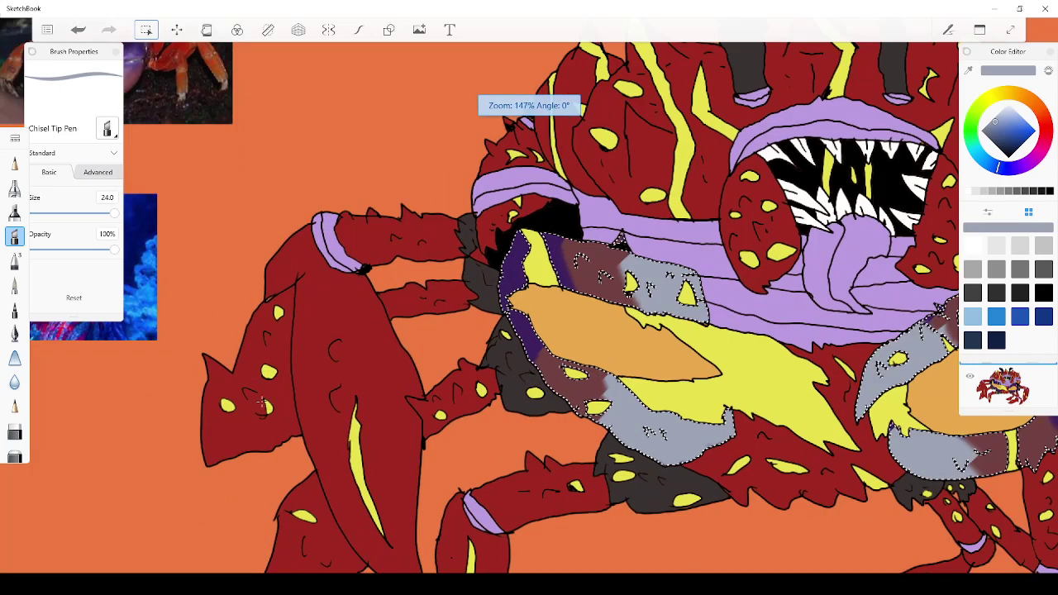
pyautogui.scroll(-3, 657, 307)
pyautogui.scroll(2, 841, 322)
pyautogui.scroll(-3, 842, 321)
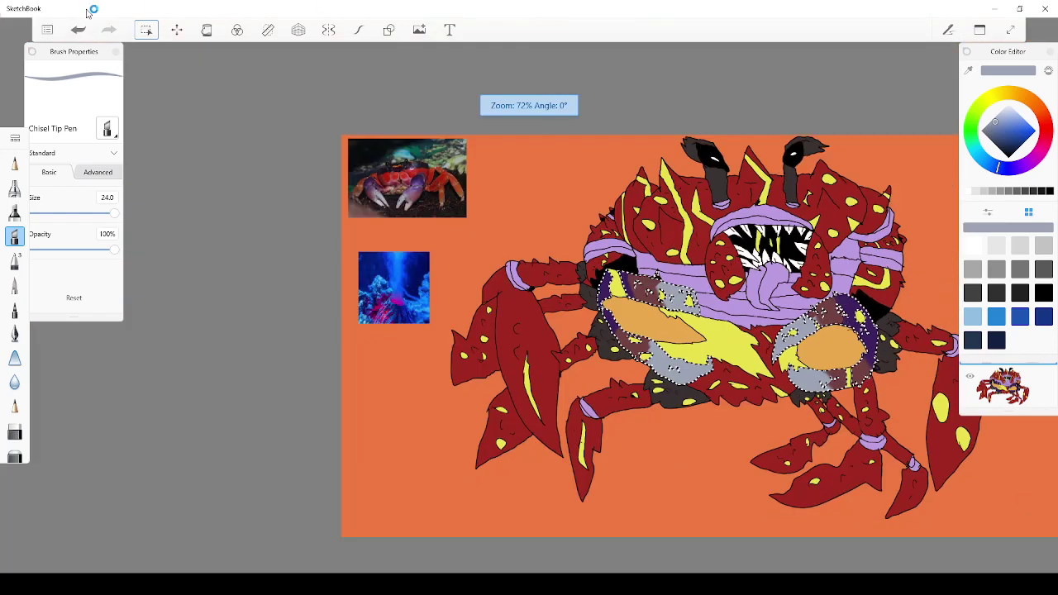
# Clear the claw selection and select the red upper shell areas around both eyestalks with the Magic Wand on the crab drawing layer
pyautogui.click(155, 29)
pyautogui.scroll(2, 546, 329)
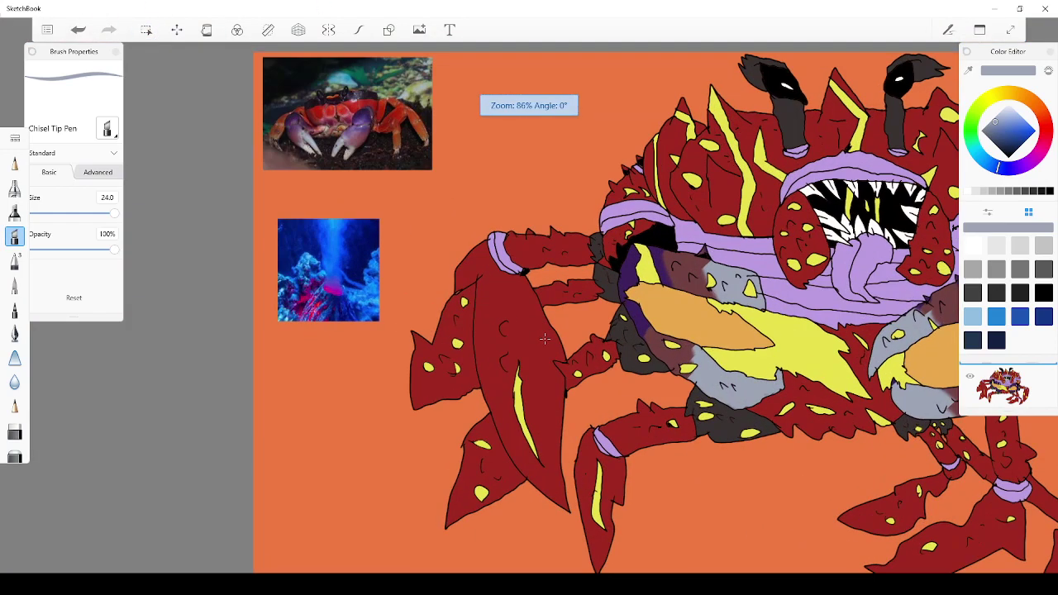
pyautogui.scroll(-2, 543, 336)
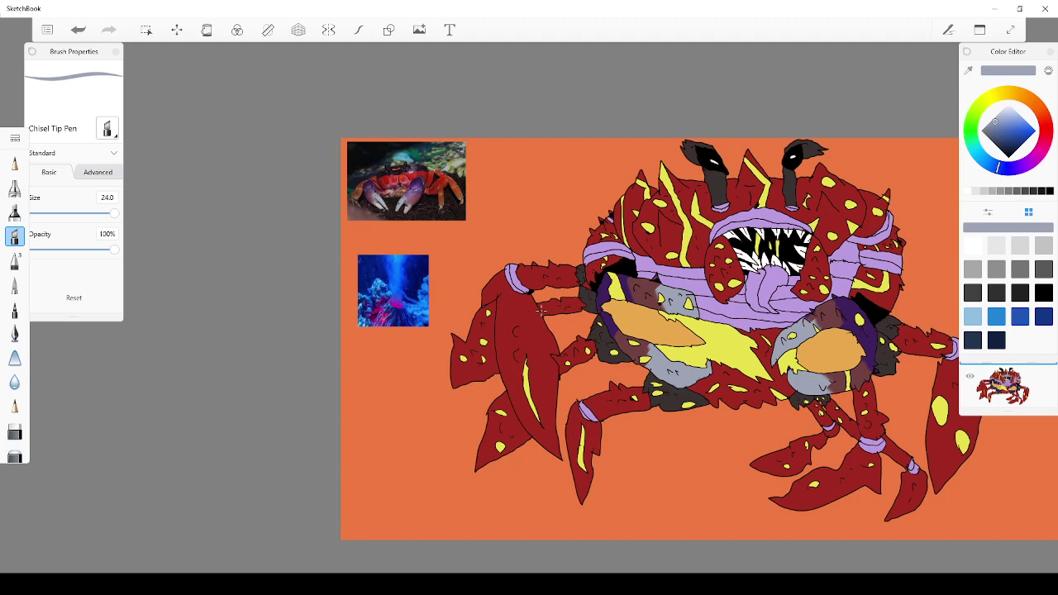
pyautogui.scroll(-3, 540, 310)
pyautogui.scroll(3, 791, 246)
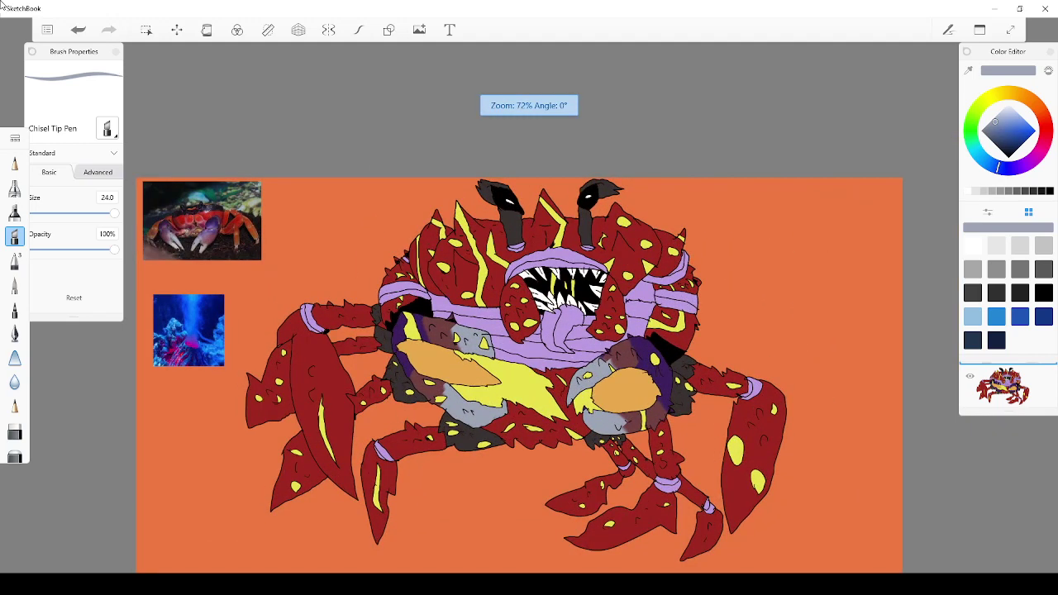
pyautogui.click(147, 31)
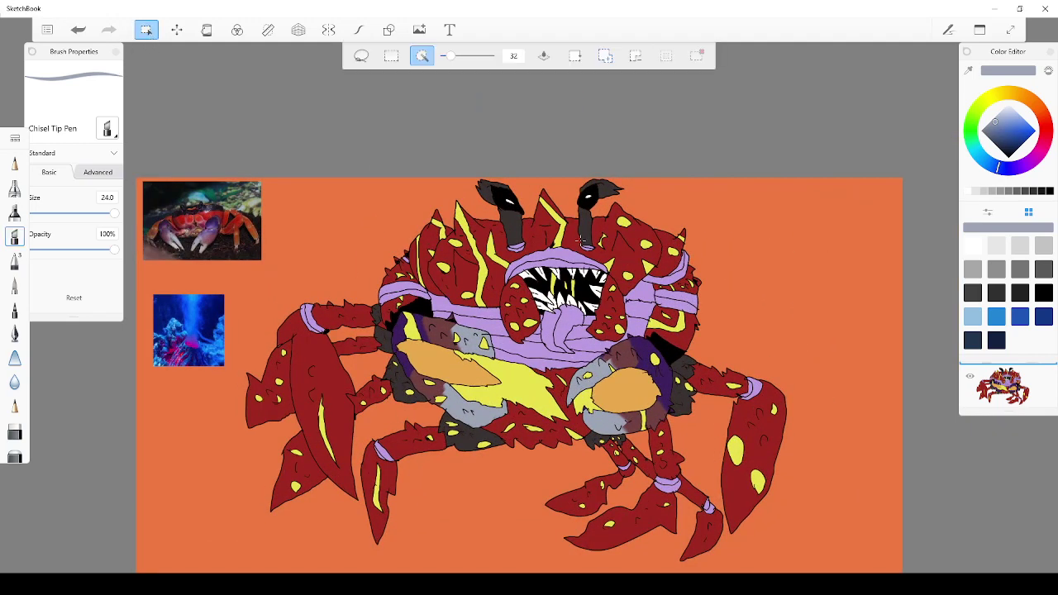
pyautogui.click(1031, 401)
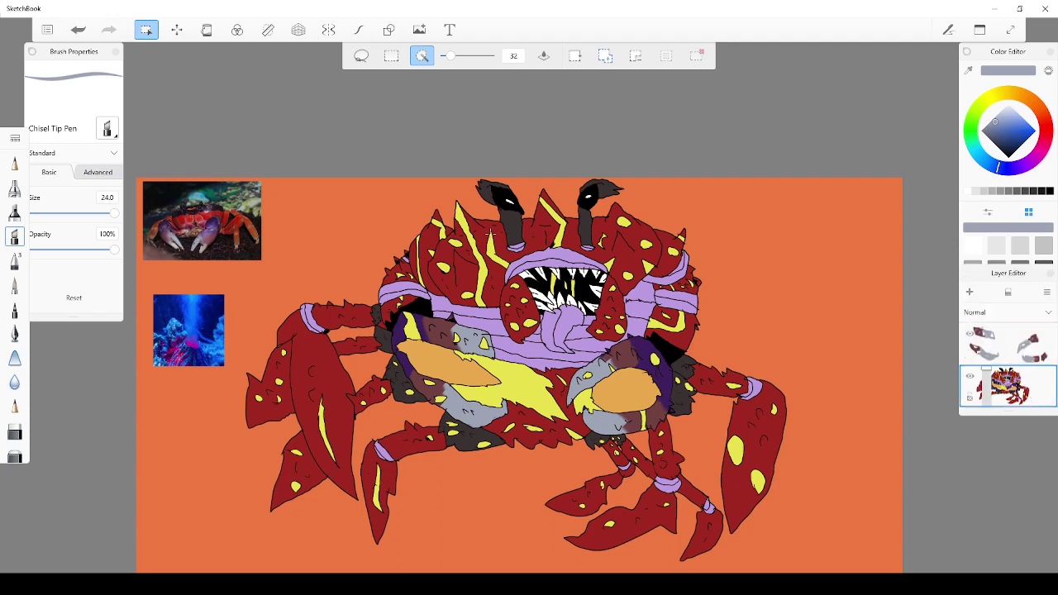
pyautogui.click(485, 236)
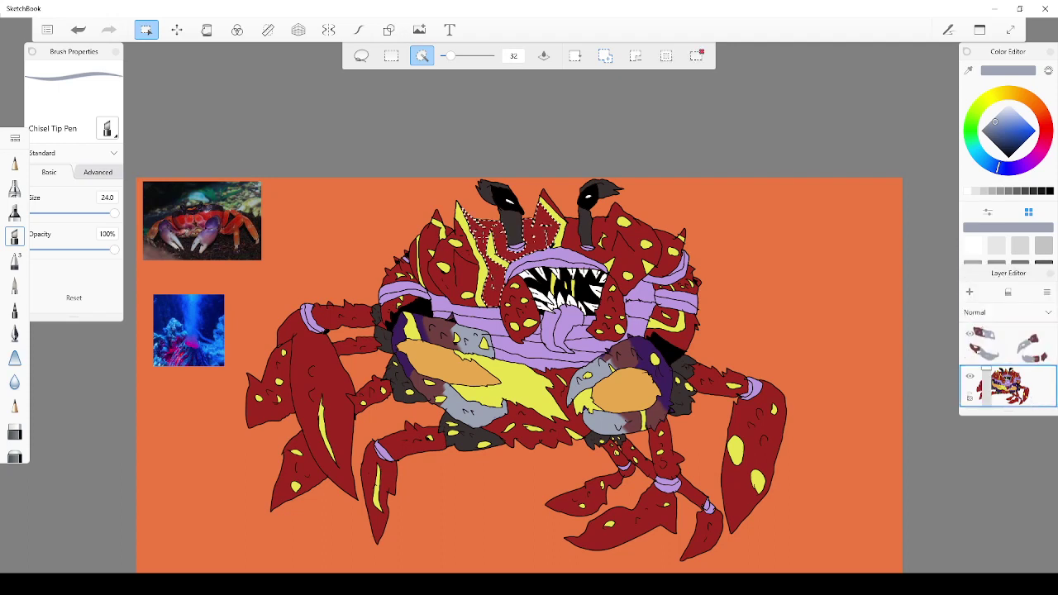
pyautogui.click(462, 270)
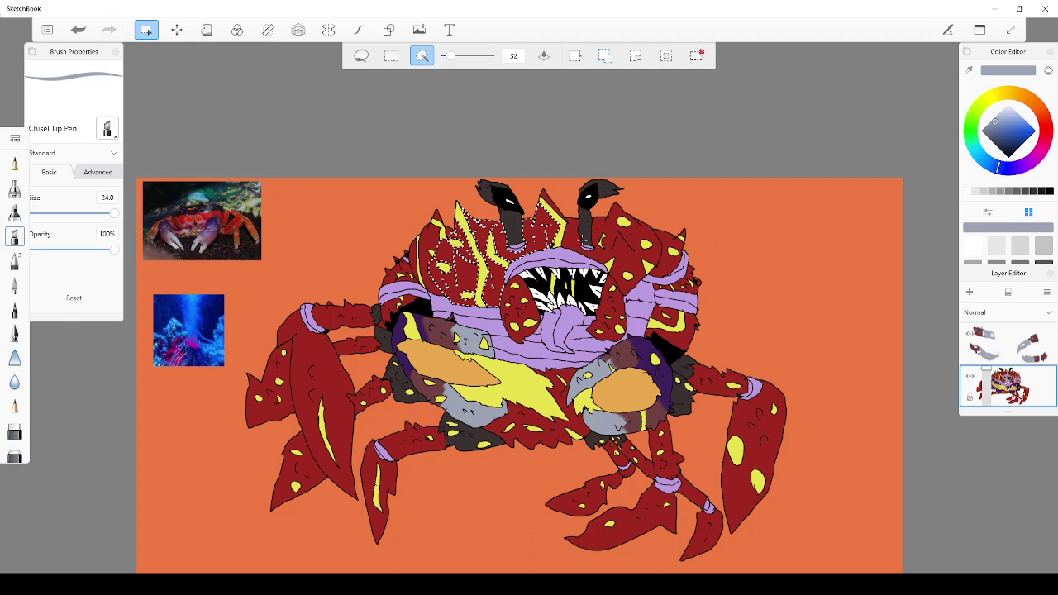
pyautogui.click(578, 241)
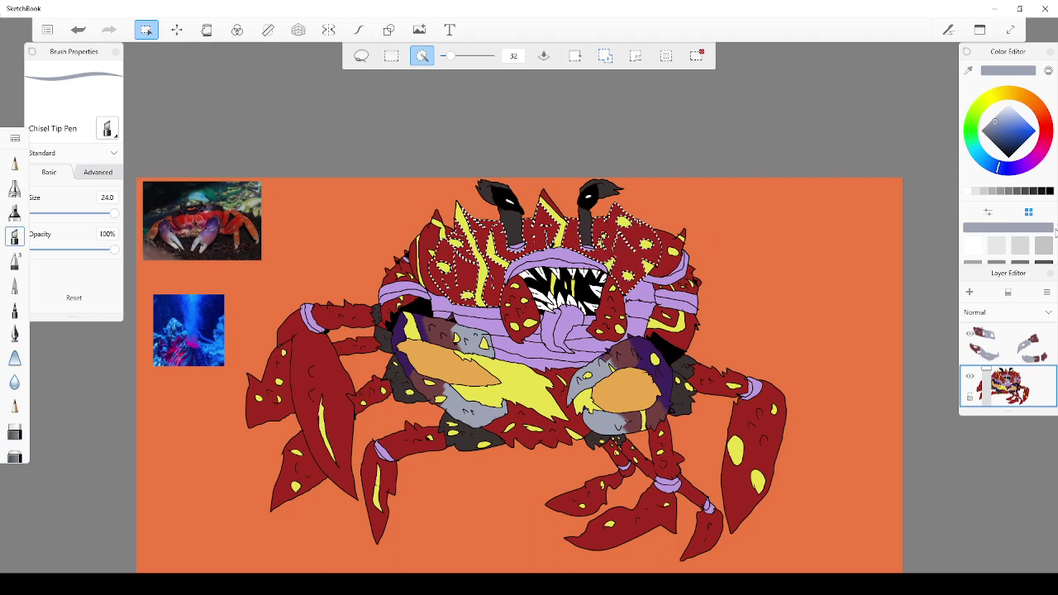
# Sample the dark grey of the crab's eyestalk as the brush colour
pyautogui.click(1046, 366)
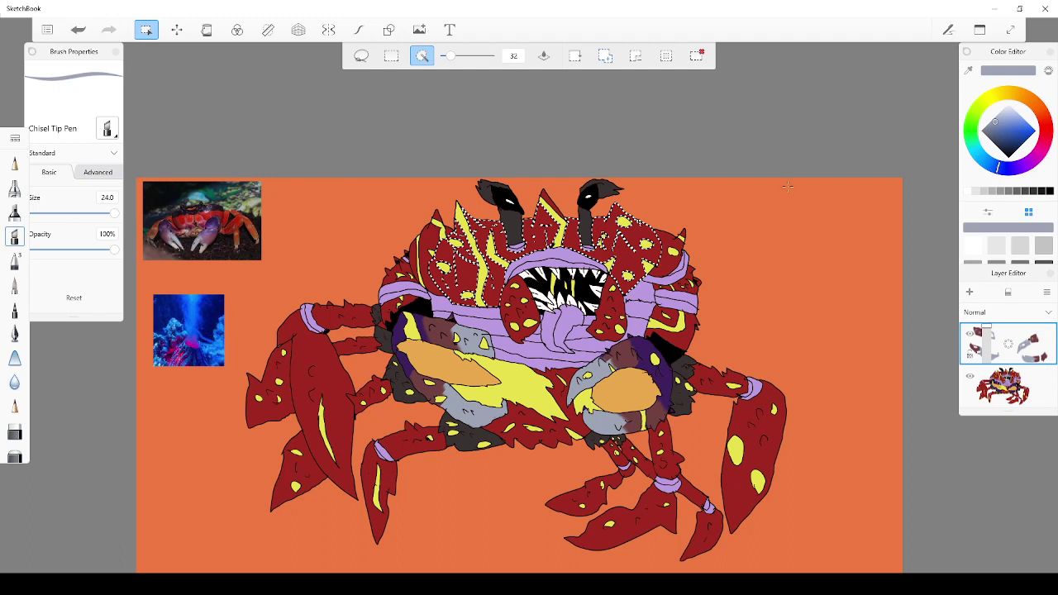
pyautogui.click(981, 76)
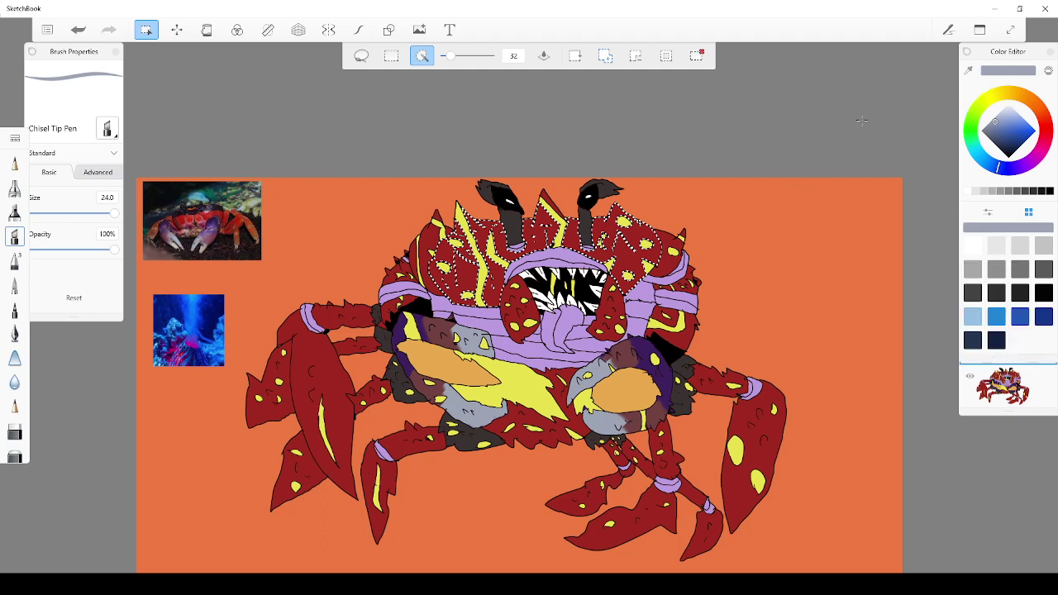
pyautogui.click(968, 71)
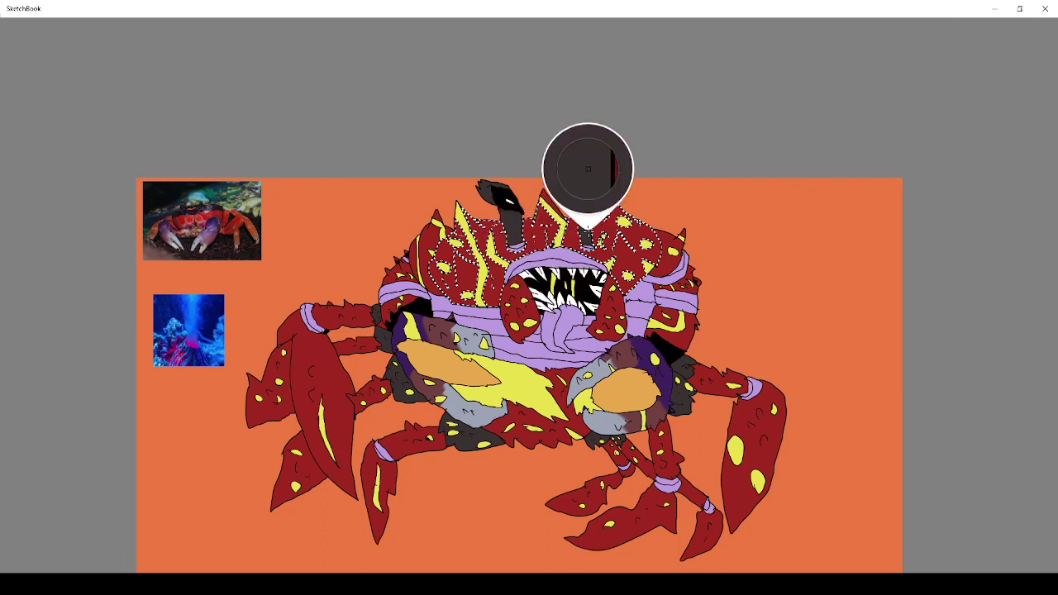
pyautogui.moveTo(587, 227); pyautogui.dragTo(588, 226)
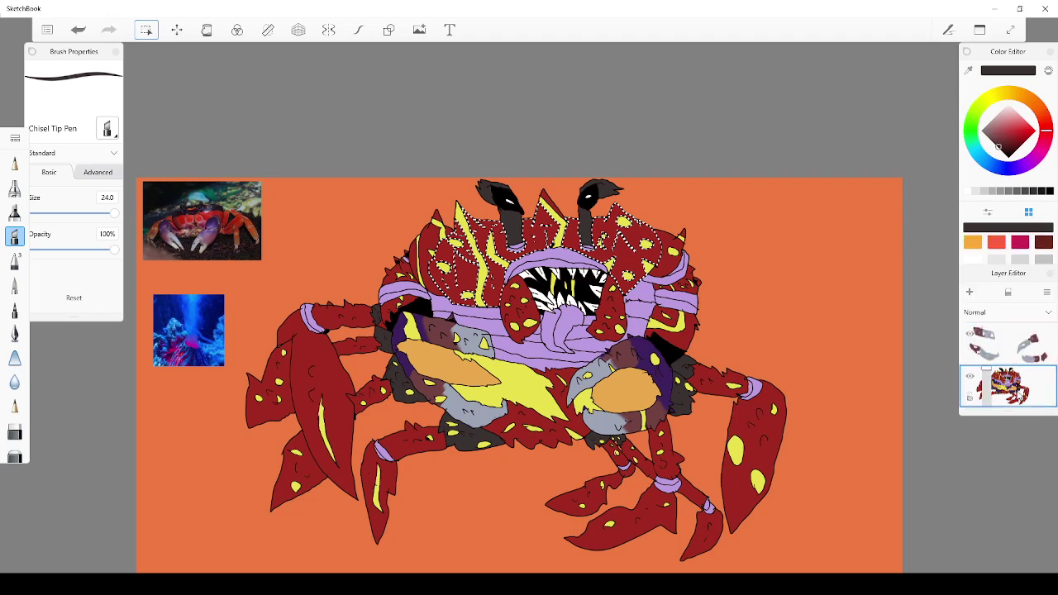
# Paint dark grey over the selected upper shell from its left edge to the central spike, on the layer above the drawing
pyautogui.click(1032, 358)
pyautogui.scroll(3, 487, 256)
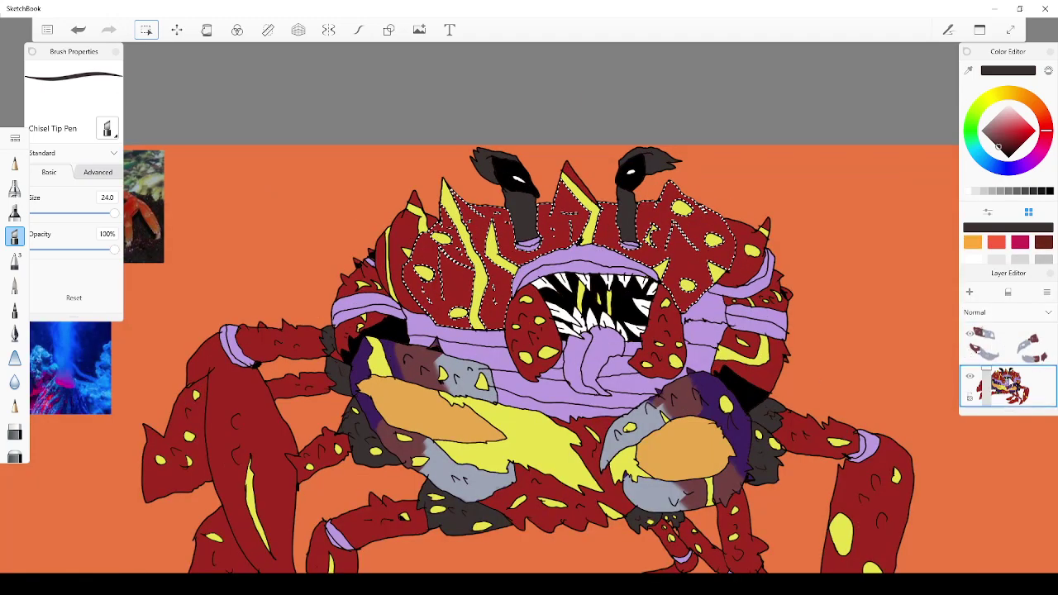
pyautogui.scroll(2, 324, 314)
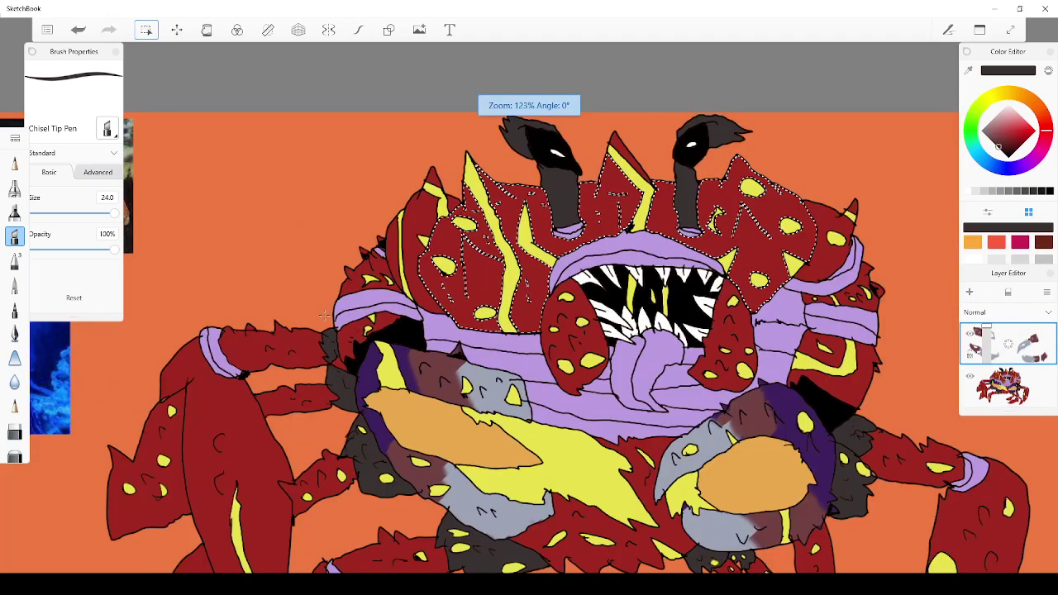
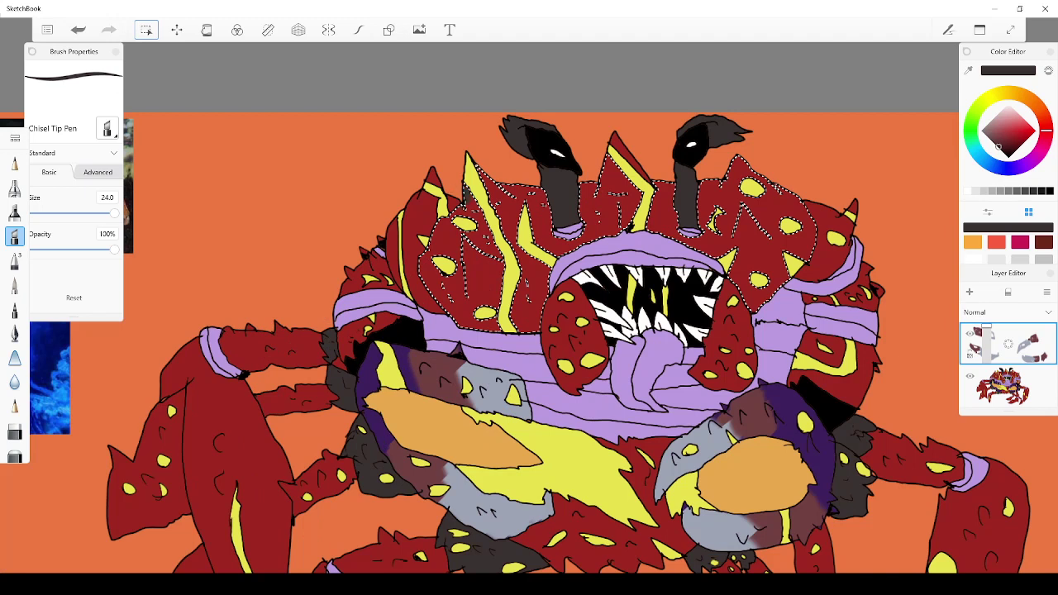
pyautogui.moveTo(468, 195)
pyautogui.mouseDown()
pyautogui.moveTo(477, 215)
pyautogui.moveTo(497, 195)
pyautogui.moveTo(476, 230)
pyautogui.moveTo(445, 236)
pyautogui.moveTo(470, 255)
pyautogui.moveTo(543, 231)
pyautogui.moveTo(517, 247)
pyautogui.moveTo(583, 188)
pyautogui.mouseUp()
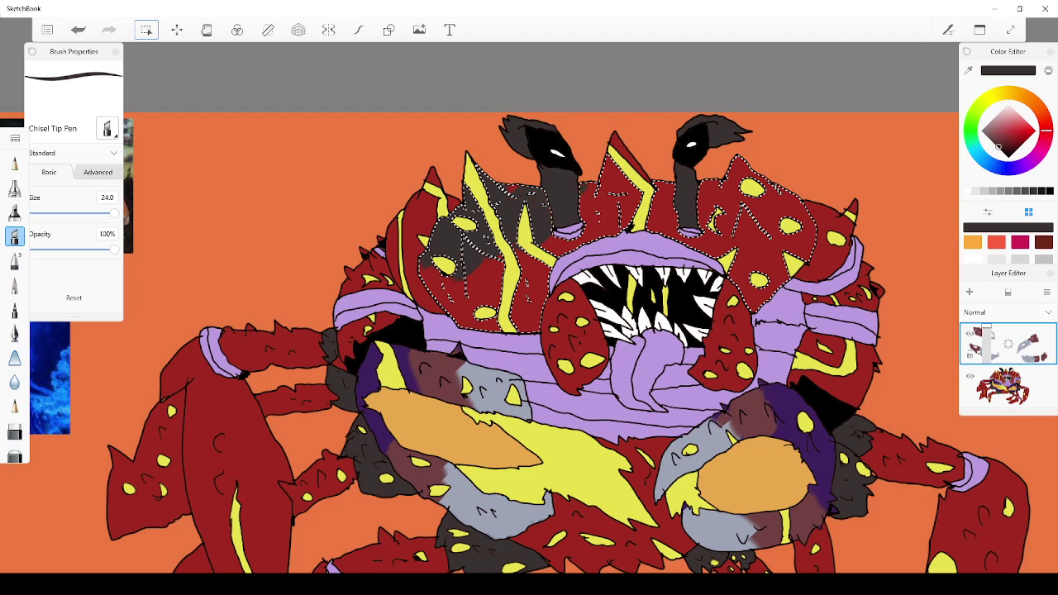
pyautogui.moveTo(533, 263)
pyautogui.mouseDown()
pyautogui.moveTo(571, 246)
pyautogui.moveTo(590, 203)
pyautogui.moveTo(605, 228)
pyautogui.moveTo(615, 163)
pyautogui.mouseUp()
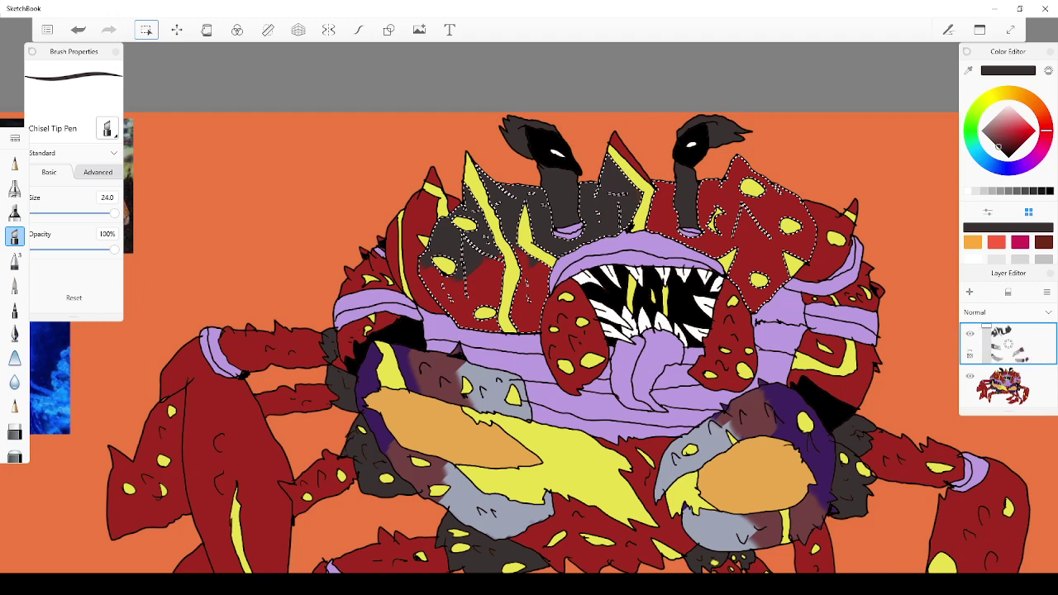
# Add the central spike's red tip to the selection, paint it and the upper right shell dark grey on the upper layer, and deselect
pyautogui.click(1033, 385)
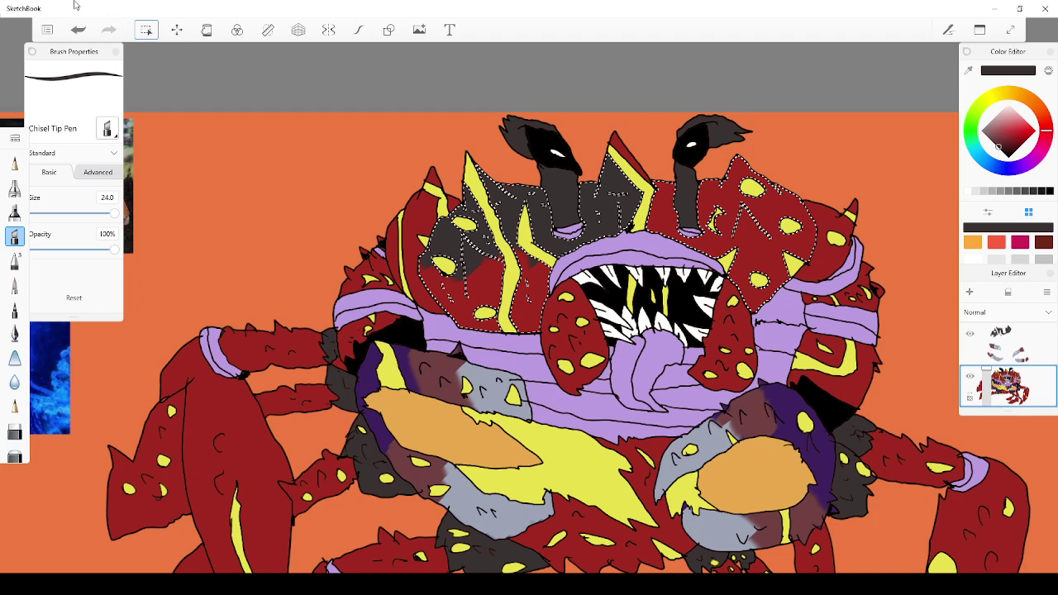
pyautogui.click(146, 30)
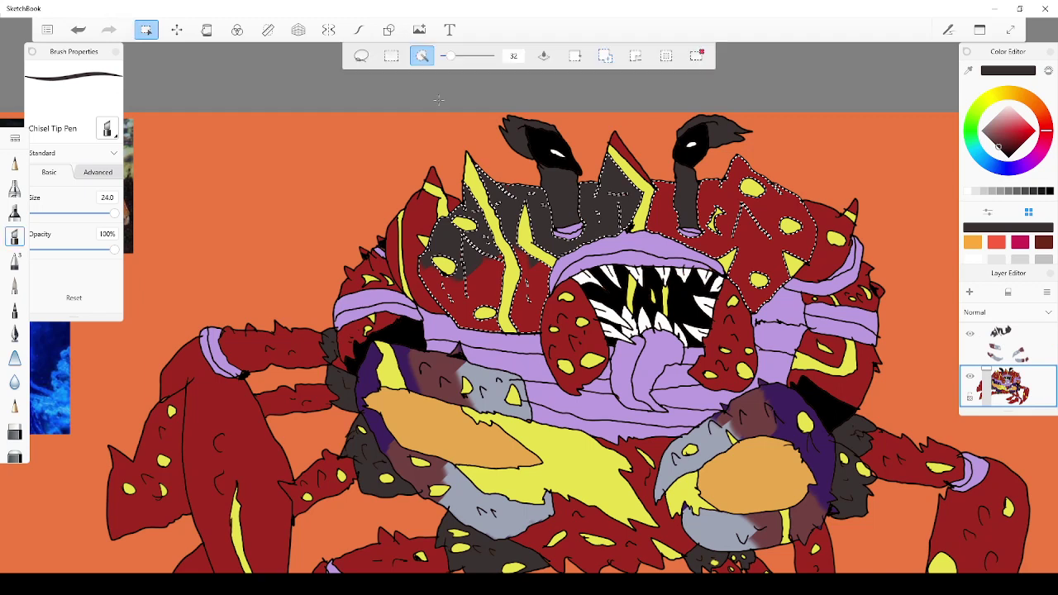
pyautogui.click(1008, 344)
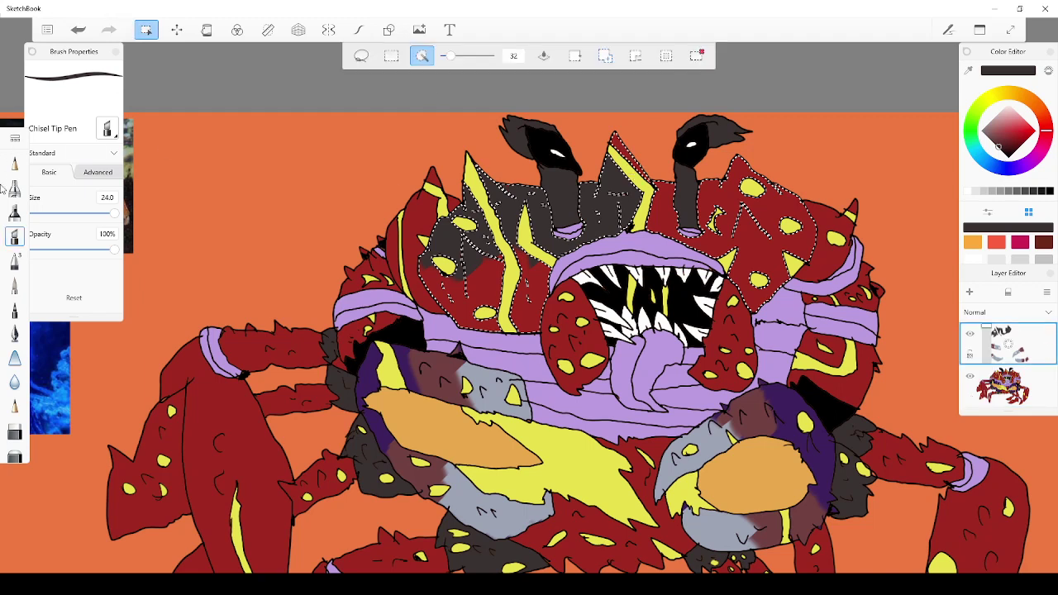
pyautogui.click(14, 237)
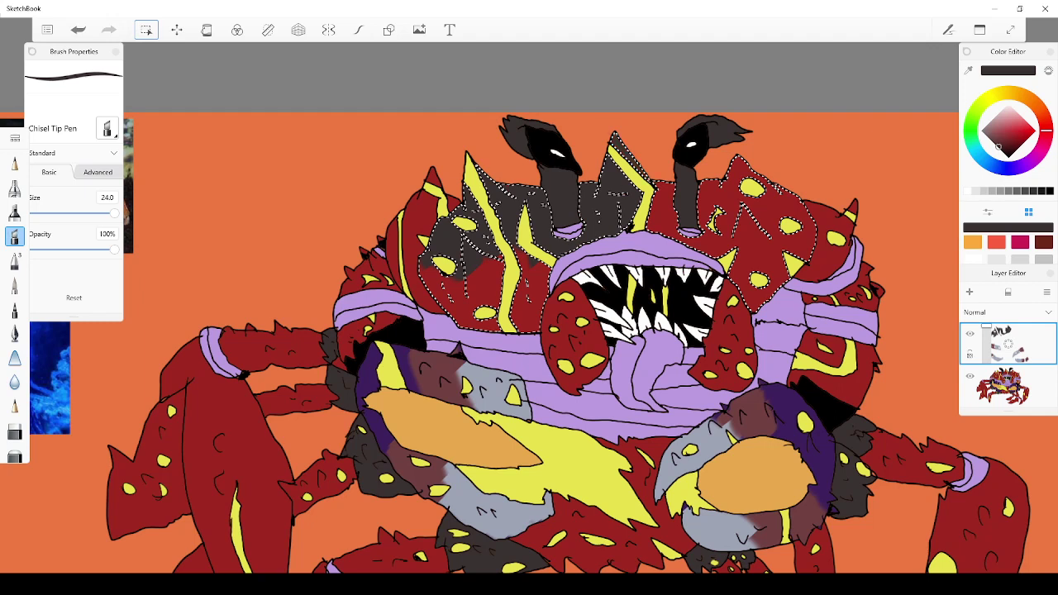
pyautogui.moveTo(666, 186)
pyautogui.mouseDown()
pyautogui.moveTo(660, 227)
pyautogui.moveTo(704, 239)
pyautogui.moveTo(736, 166)
pyautogui.moveTo(760, 240)
pyautogui.moveTo(734, 276)
pyautogui.moveTo(781, 195)
pyautogui.moveTo(809, 247)
pyautogui.mouseUp()
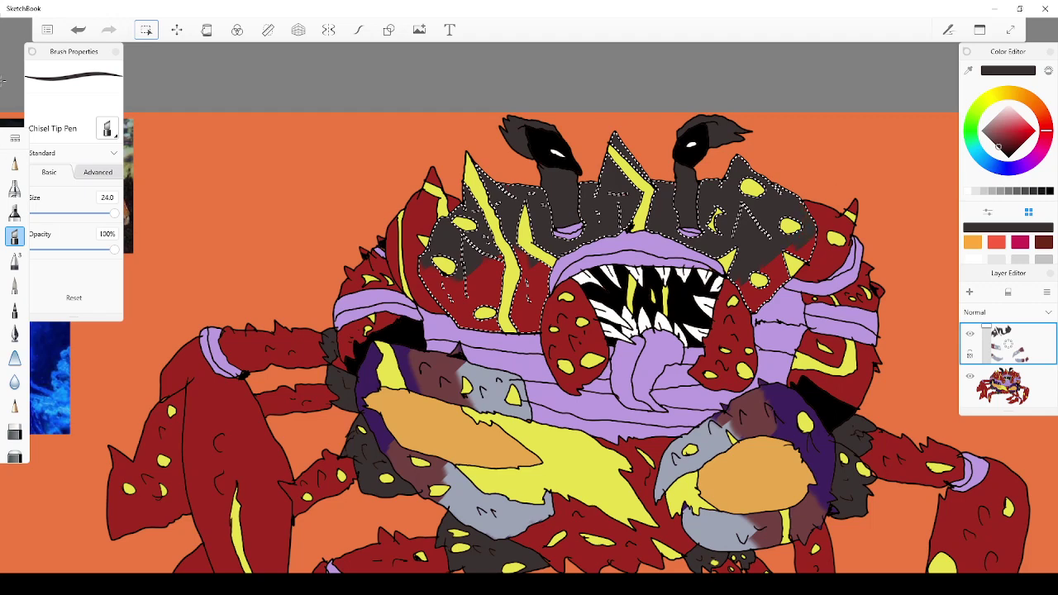
pyautogui.click(145, 30)
pyautogui.scroll(-3, 227, 483)
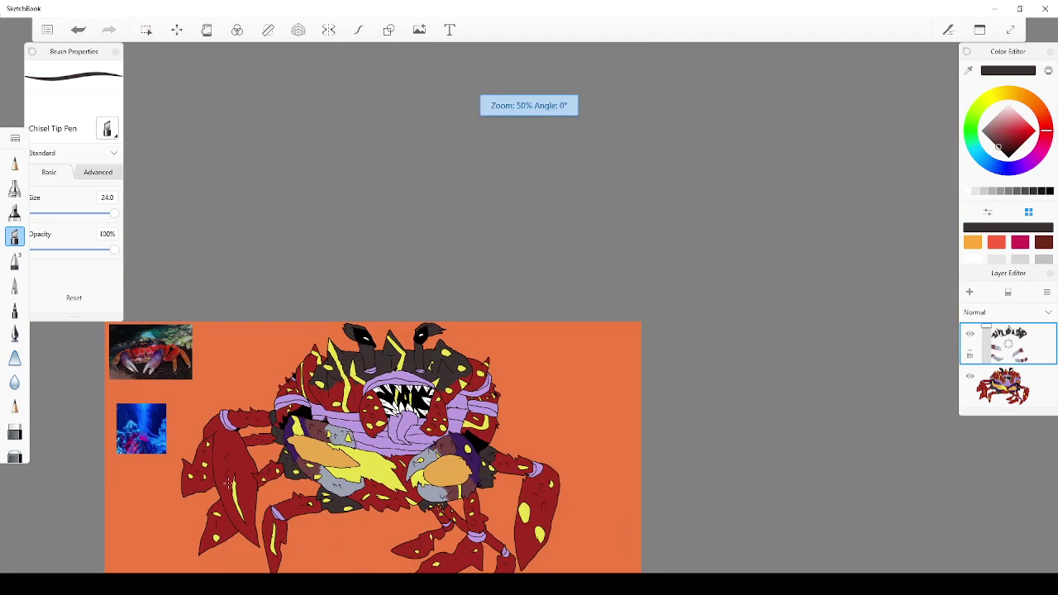
# Select the red end segments of the four left legs with the Magic Wand on the crab drawing layer
pyautogui.scroll(3, 192, 510)
pyautogui.scroll(-1, 192, 489)
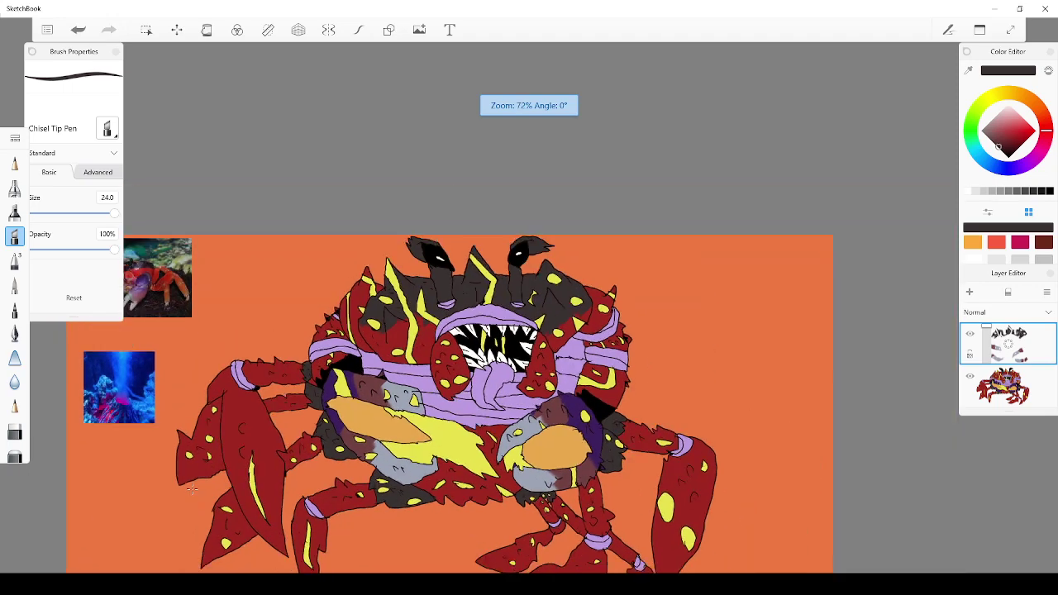
pyautogui.scroll(2, 189, 337)
pyautogui.scroll(-3, 187, 340)
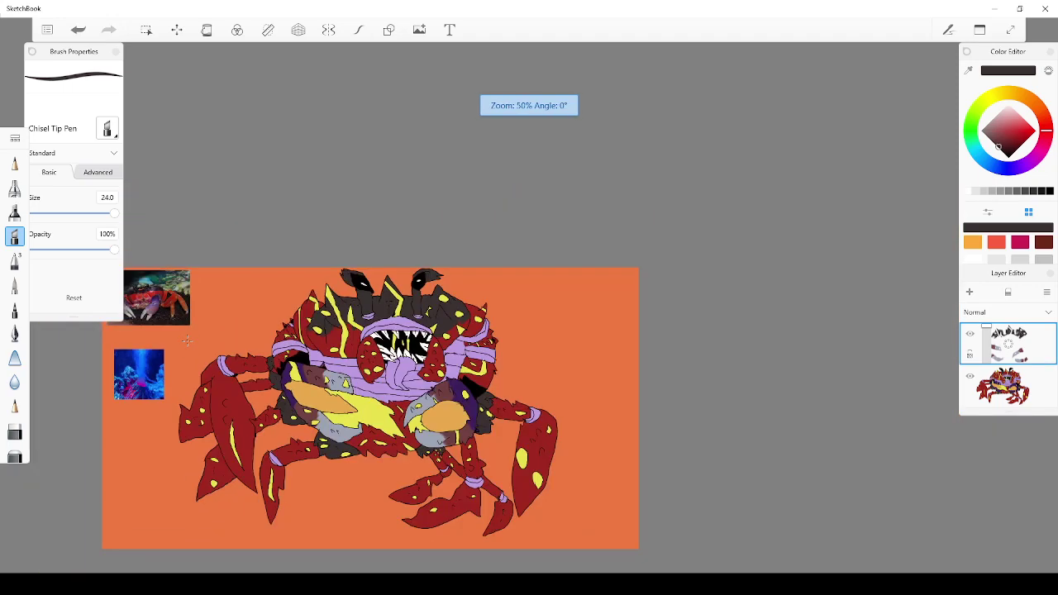
pyautogui.click(146, 32)
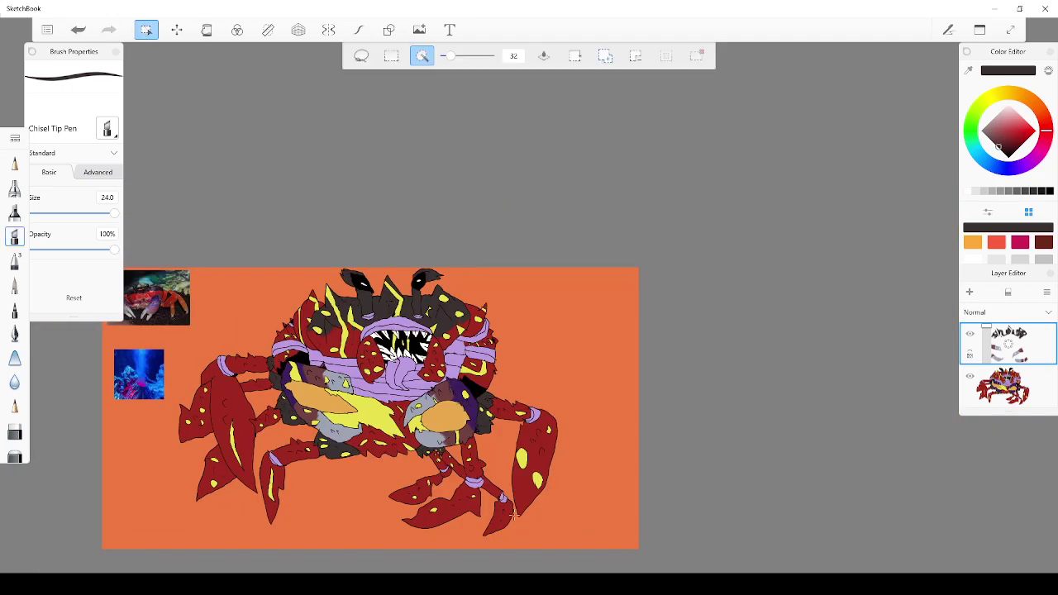
pyautogui.click(1006, 386)
pyautogui.scroll(1, 314, 484)
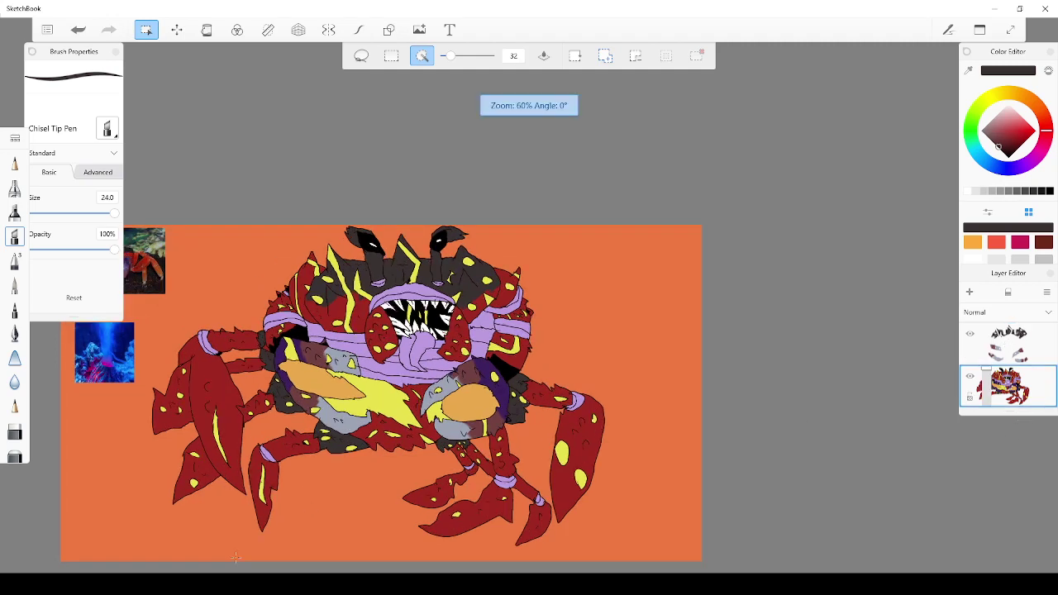
pyautogui.click(266, 473)
pyautogui.click(233, 460)
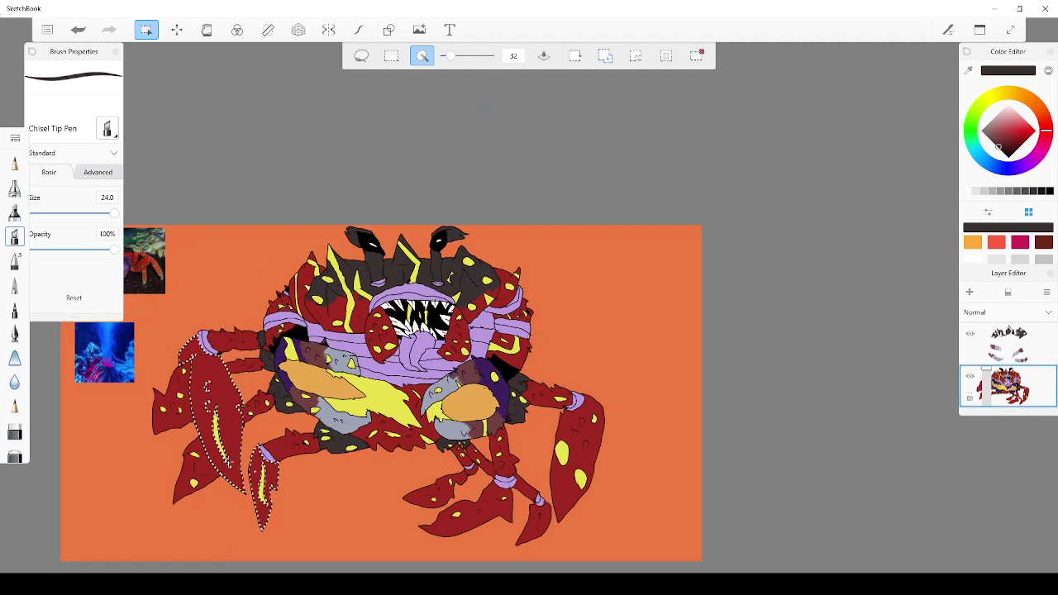
pyautogui.click(195, 467)
pyautogui.click(176, 417)
# Add the red end segments of the four right legs to the selection
pyautogui.scroll(2, 404, 406)
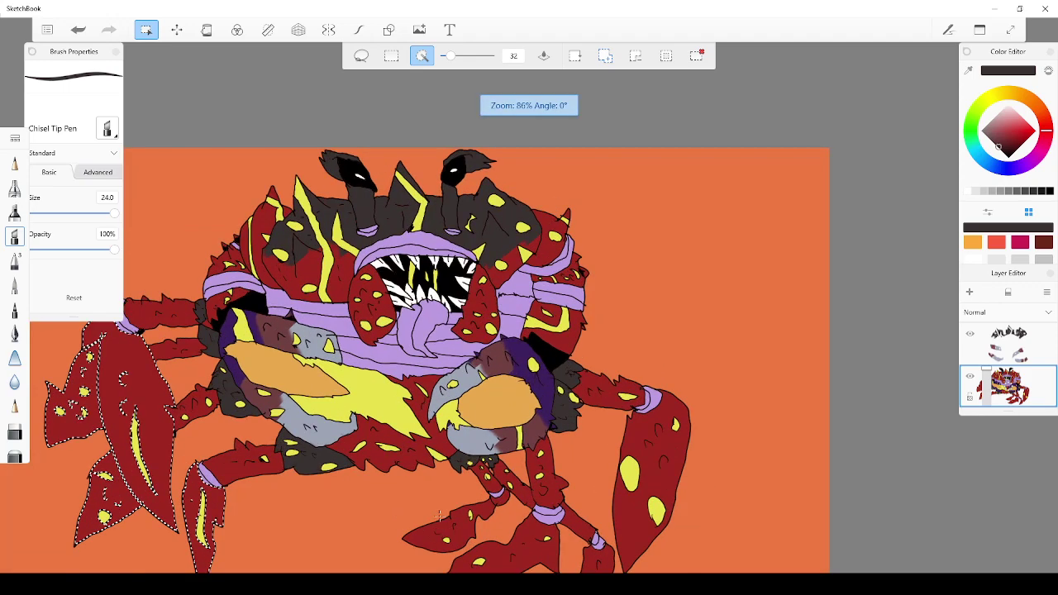
pyautogui.scroll(-4, 449, 540)
pyautogui.click(550, 490)
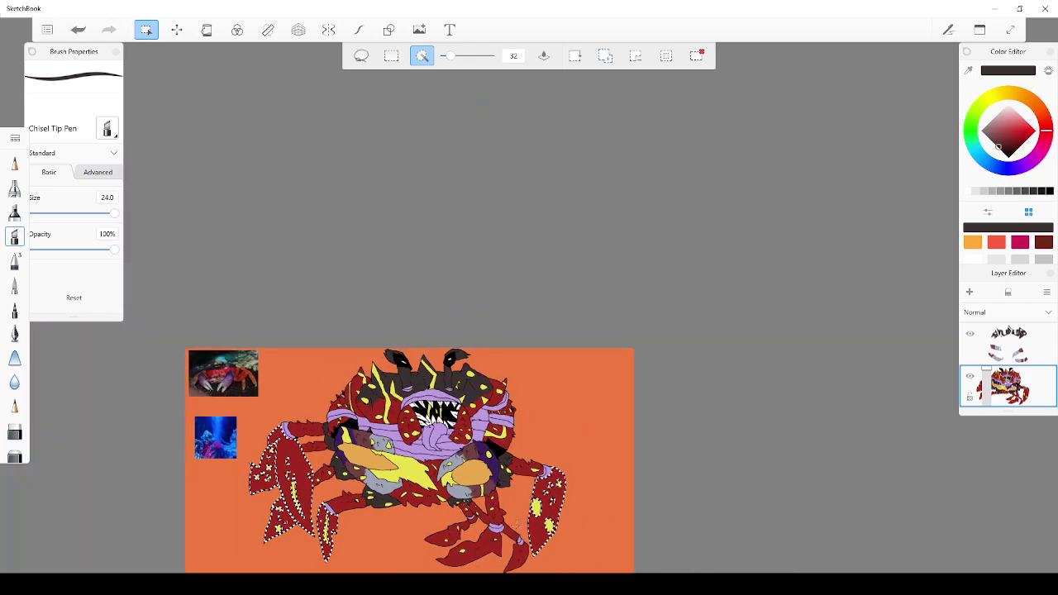
pyautogui.click(482, 548)
pyautogui.click(447, 537)
pyautogui.click(519, 554)
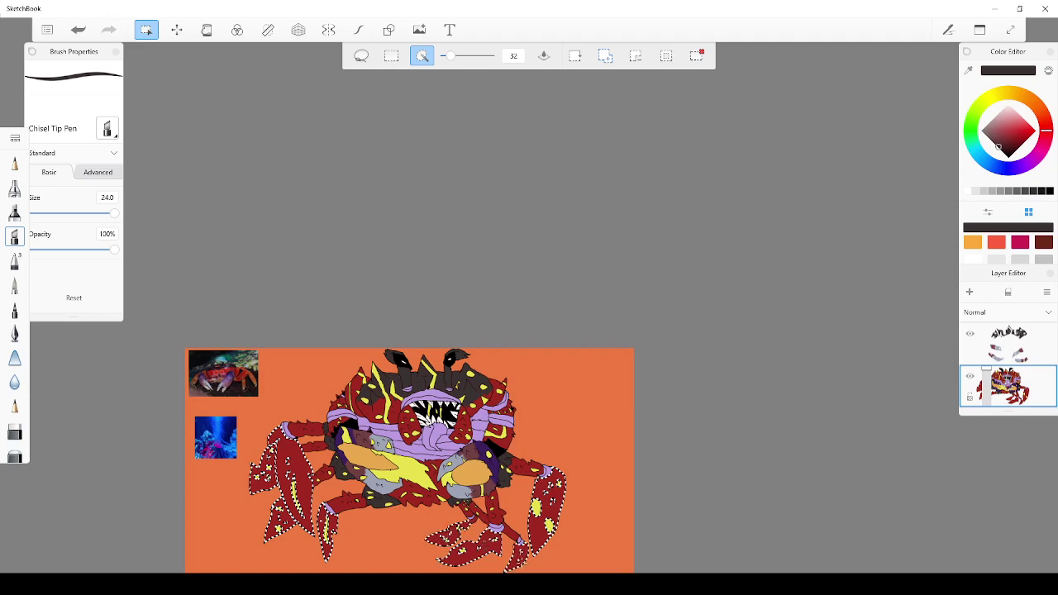
# Paint dark grey tips on the front left leg and the innermost right leg with the Chisel Tip Pen on the drawing layer
pyautogui.click(19, 237)
pyautogui.scroll(3, 389, 540)
pyautogui.scroll(-2, 240, 494)
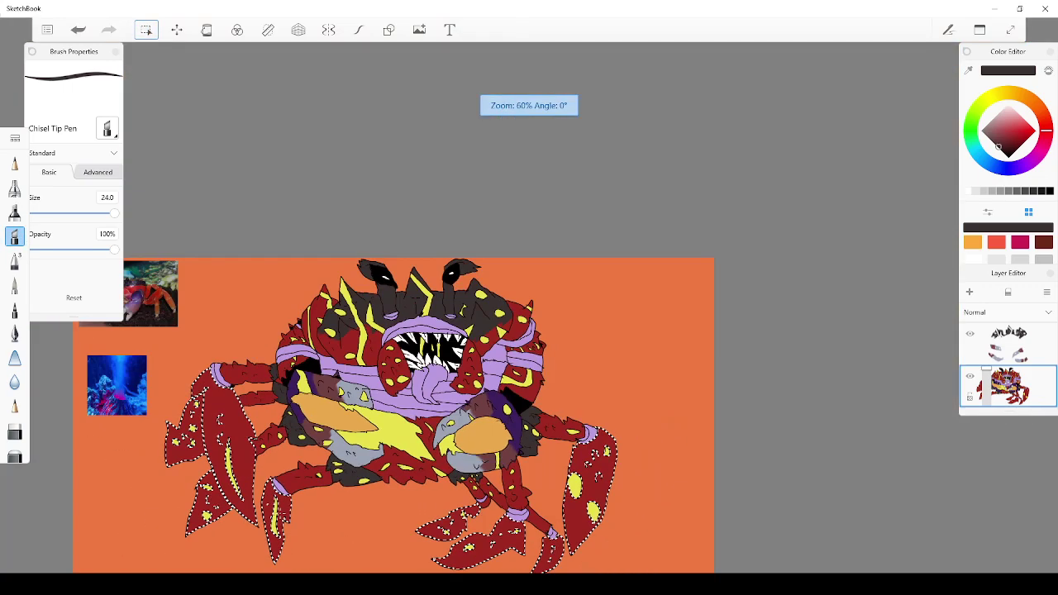
pyautogui.scroll(5, 269, 511)
pyautogui.scroll(-7, 284, 514)
pyautogui.scroll(5, 239, 547)
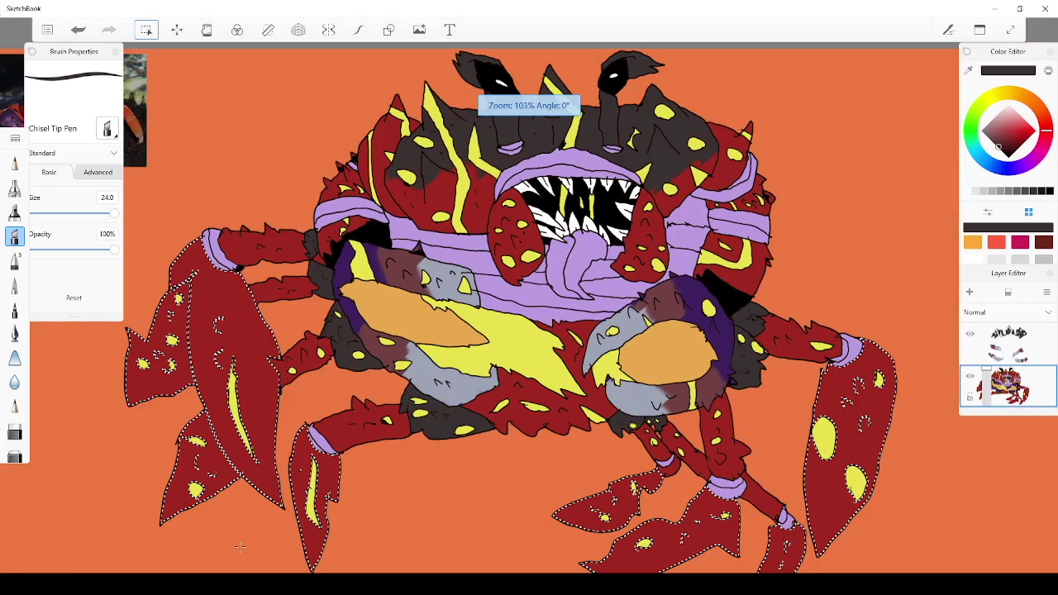
pyautogui.scroll(3, 239, 547)
pyautogui.scroll(-6, 239, 547)
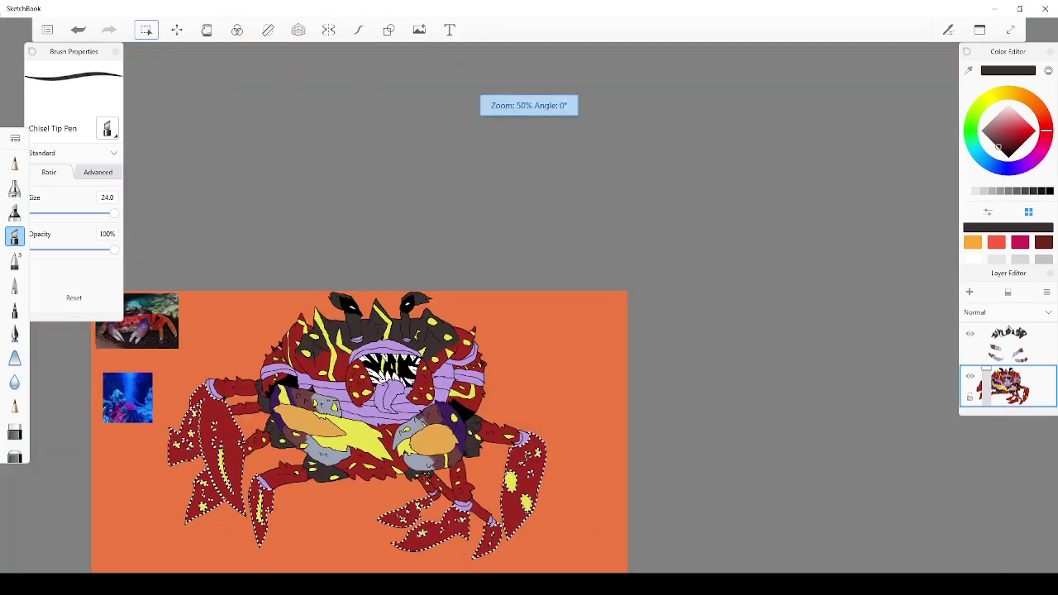
pyautogui.scroll(5, 267, 560)
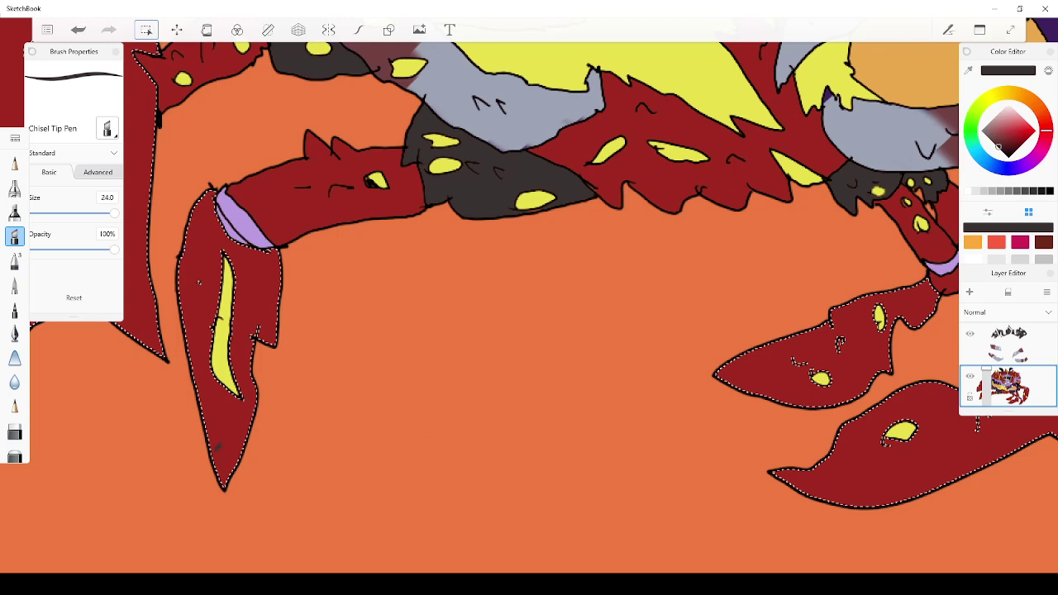
pyautogui.moveTo(218, 448)
pyautogui.mouseDown()
pyautogui.moveTo(227, 475)
pyautogui.moveTo(245, 423)
pyautogui.mouseUp()
pyautogui.moveTo(720, 377); pyautogui.dragTo(753, 372)
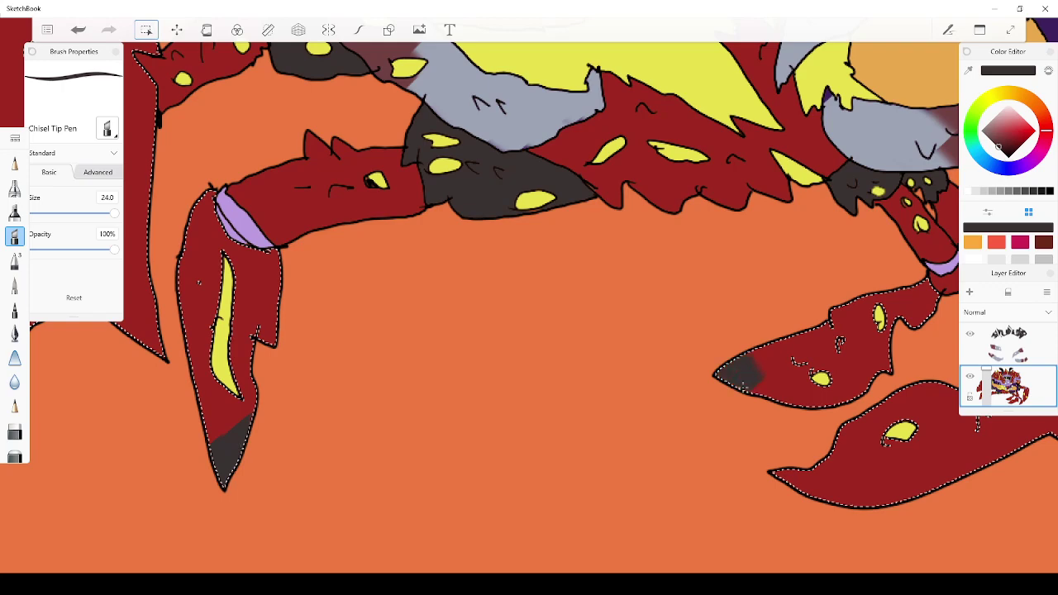
# Paint the pointed tips of the three remaining right legs dark grey
pyautogui.scroll(-4, 172, 568)
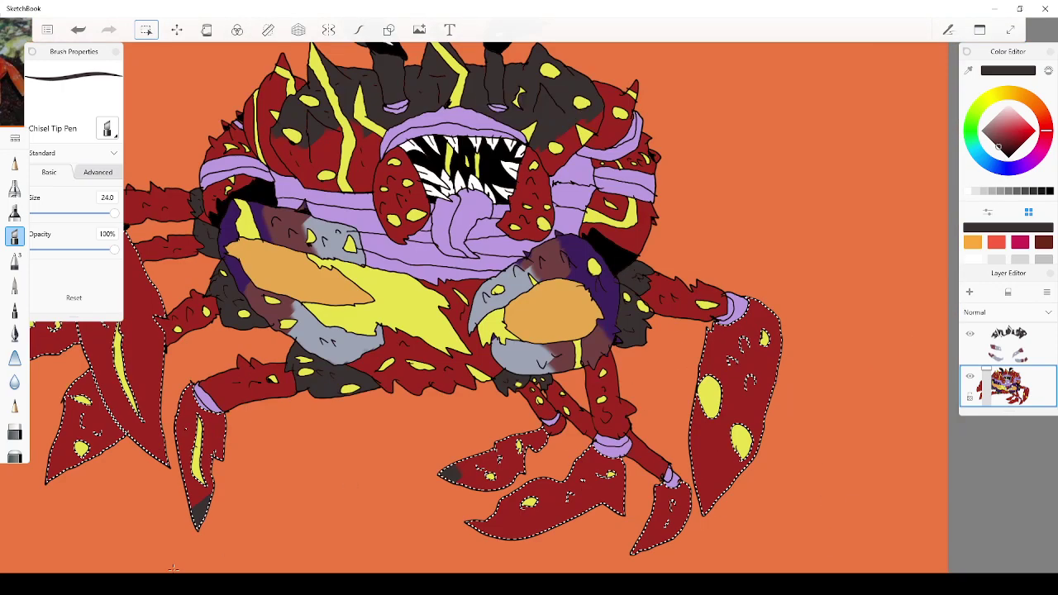
pyautogui.moveTo(498, 518); pyautogui.dragTo(479, 526)
pyautogui.moveTo(660, 514)
pyautogui.mouseDown()
pyautogui.moveTo(642, 545)
pyautogui.moveTo(651, 545)
pyautogui.mouseUp()
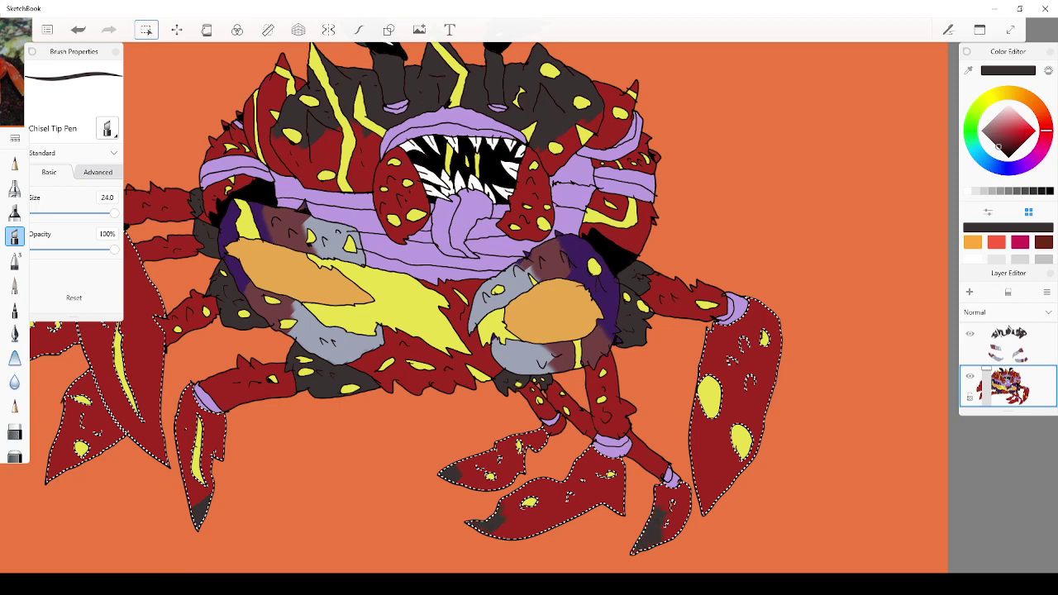
pyautogui.moveTo(716, 486)
pyautogui.mouseDown()
pyautogui.moveTo(702, 496)
pyautogui.moveTo(711, 504)
pyautogui.mouseUp()
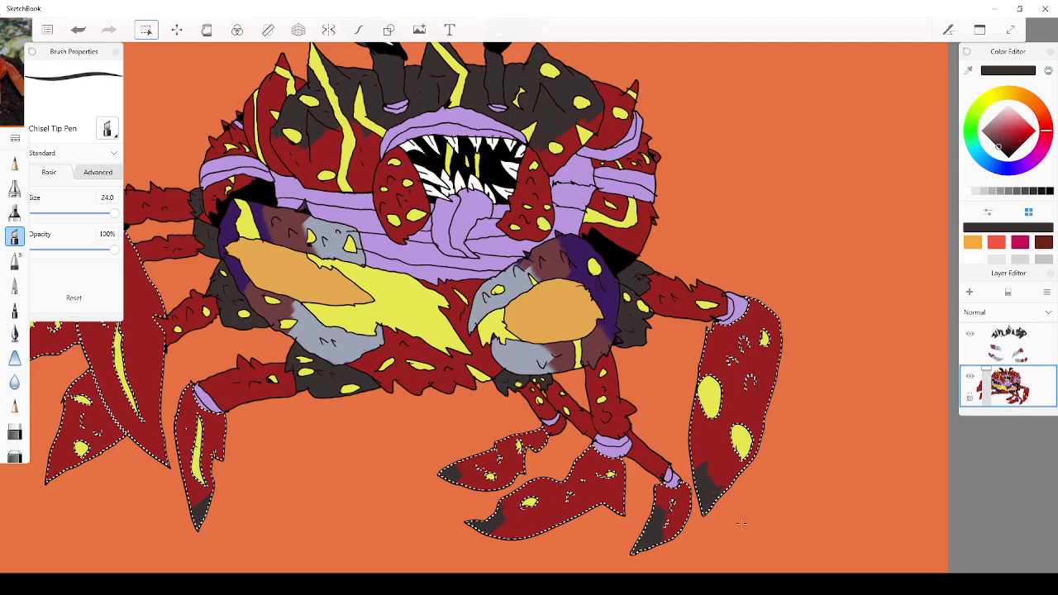
# Paint the pointed tips of the three remaining left leg segments dark grey and clear the selection
pyautogui.scroll(-5, 87, 546)
pyautogui.scroll(6, 40, 496)
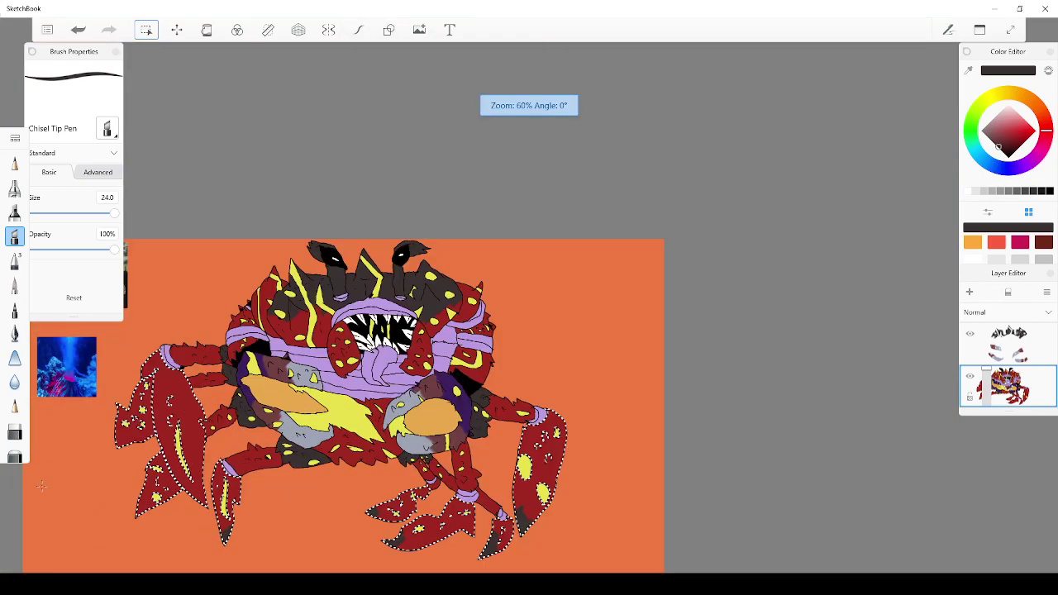
pyautogui.moveTo(360, 481); pyautogui.dragTo(369, 535)
pyautogui.moveTo(347, 457); pyautogui.dragTo(341, 509)
pyautogui.moveTo(253, 491); pyautogui.dragTo(242, 531)
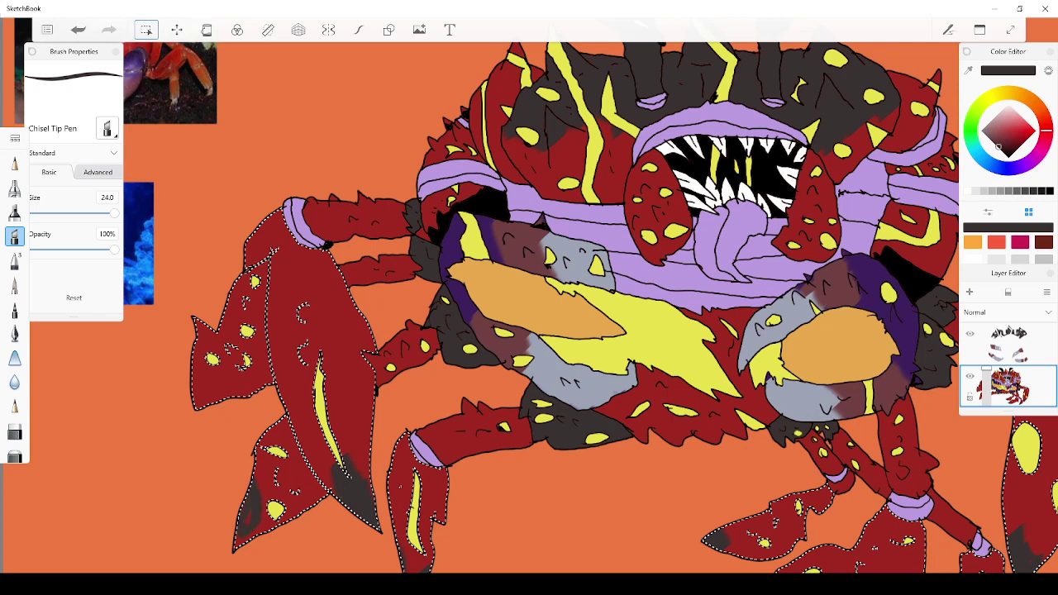
pyautogui.moveTo(203, 362)
pyautogui.mouseDown()
pyautogui.moveTo(198, 388)
pyautogui.moveTo(217, 397)
pyautogui.mouseUp()
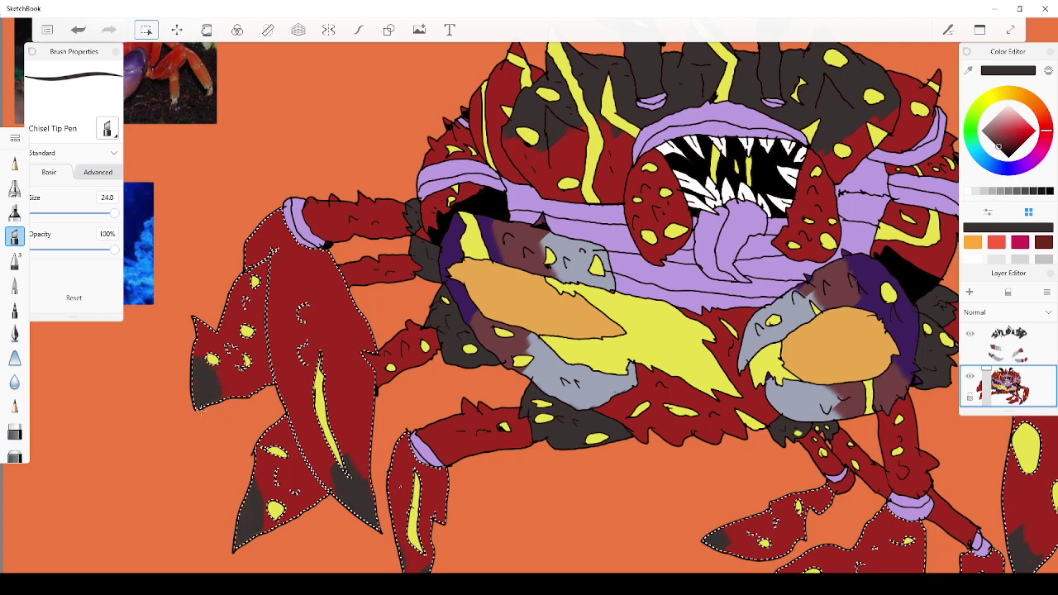
pyautogui.scroll(-4, 54, 552)
pyautogui.scroll(2, 54, 552)
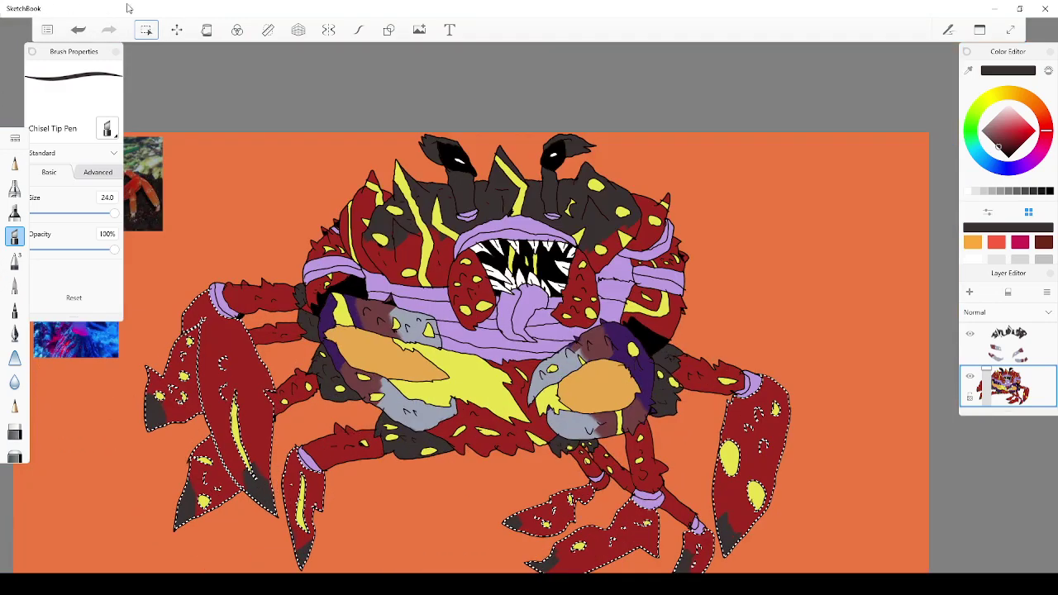
pyautogui.click(149, 32)
pyautogui.click(149, 32)
# Examine the crab's leg tips and upper shell at different magnifications
pyautogui.scroll(-3, 125, 439)
pyautogui.scroll(3, 114, 445)
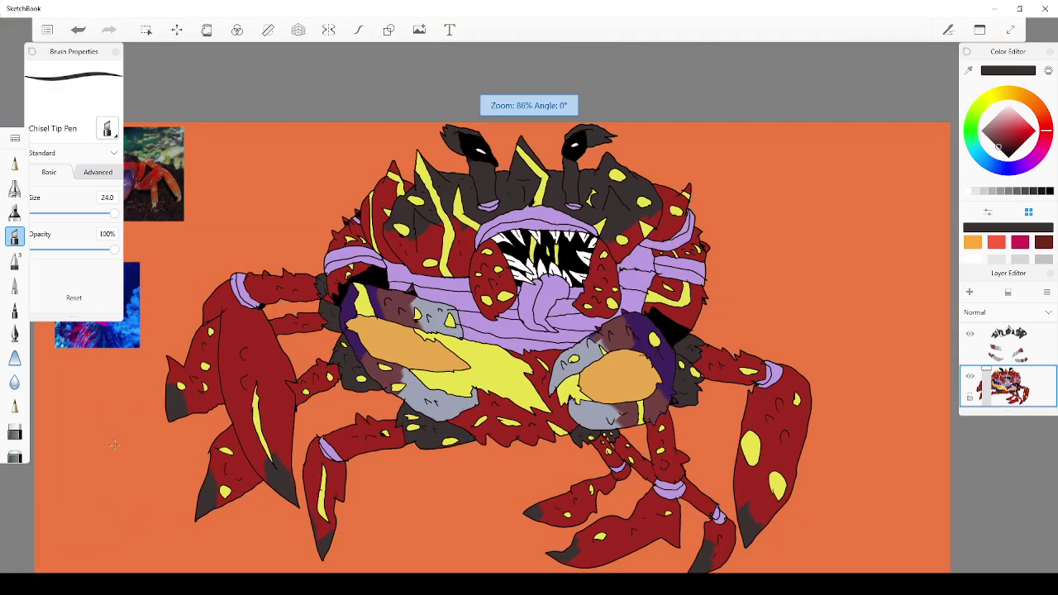
pyautogui.scroll(1, 112, 446)
pyautogui.scroll(-3, 111, 446)
pyautogui.scroll(1, 274, 352)
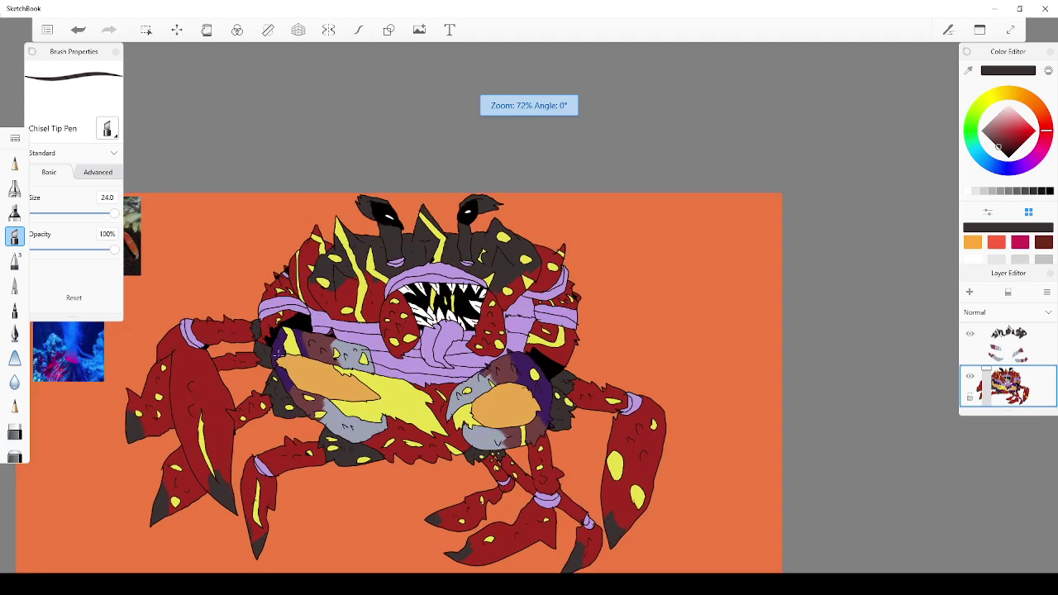
pyautogui.scroll(2, 812, 530)
pyautogui.scroll(-4, 570, 412)
pyautogui.scroll(2, 322, 306)
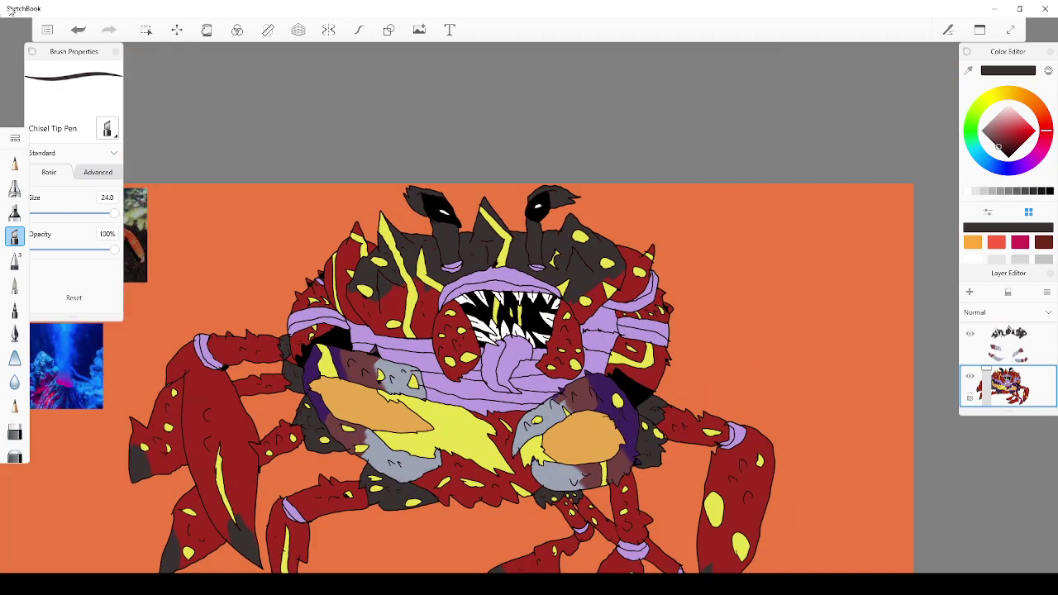
pyautogui.scroll(-3, 187, 374)
pyautogui.scroll(5, 190, 363)
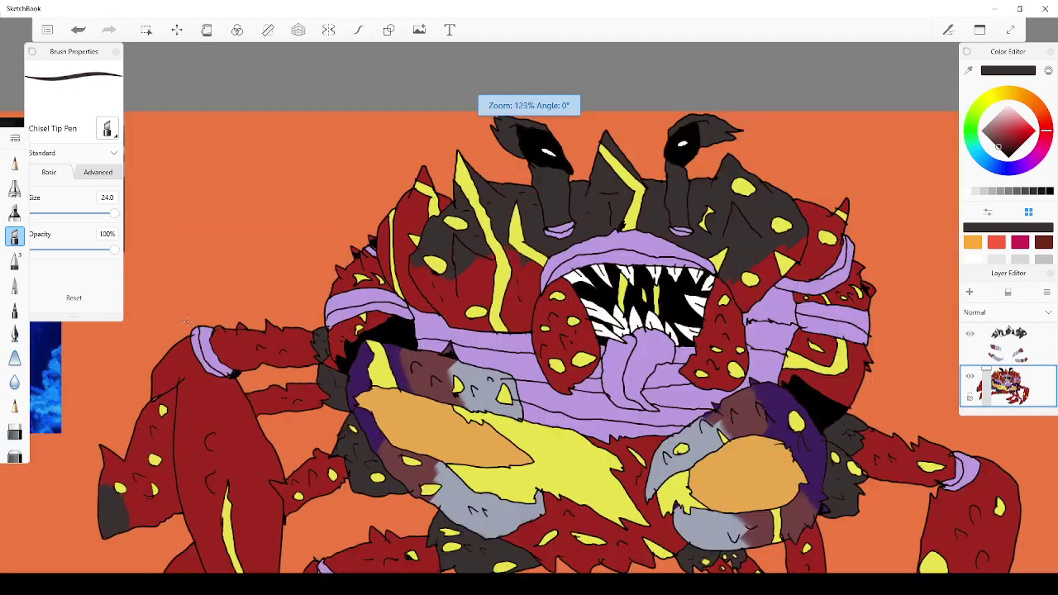
pyautogui.click(149, 31)
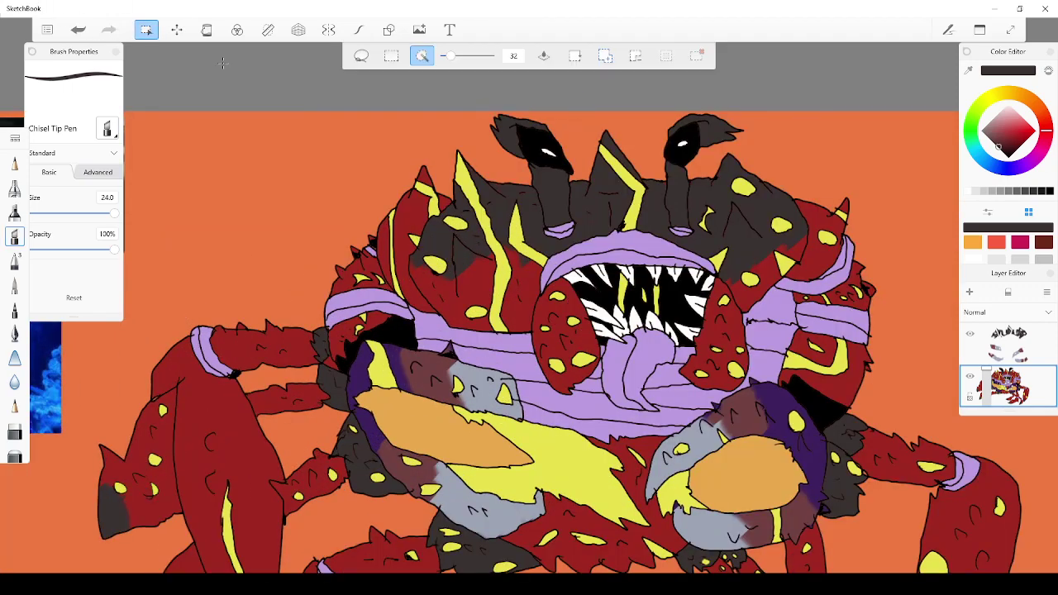
pyautogui.click(650, 215)
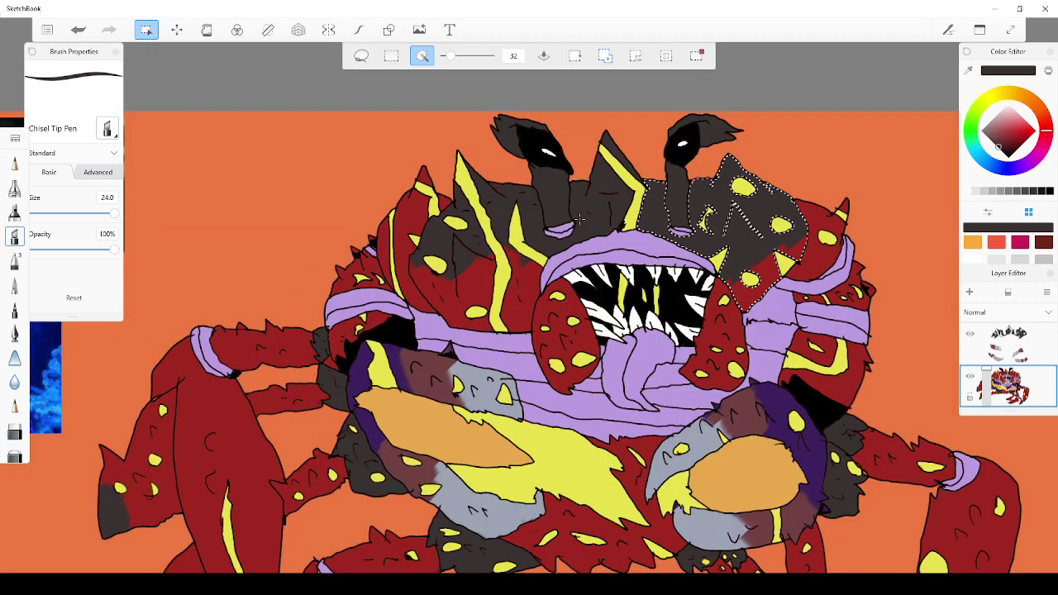
pyautogui.click(614, 197)
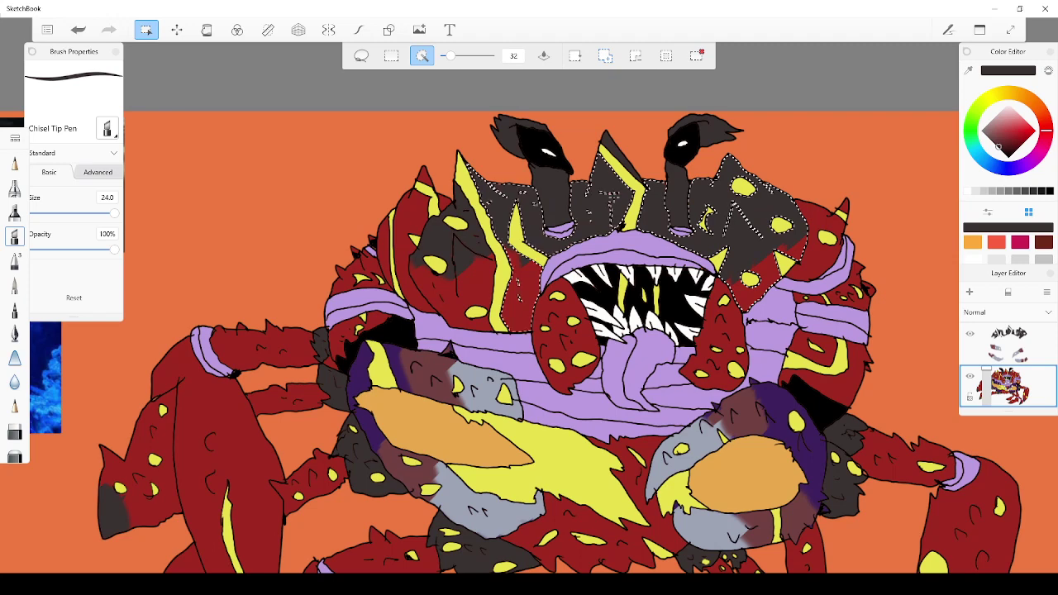
pyautogui.click(620, 161)
pyautogui.click(463, 291)
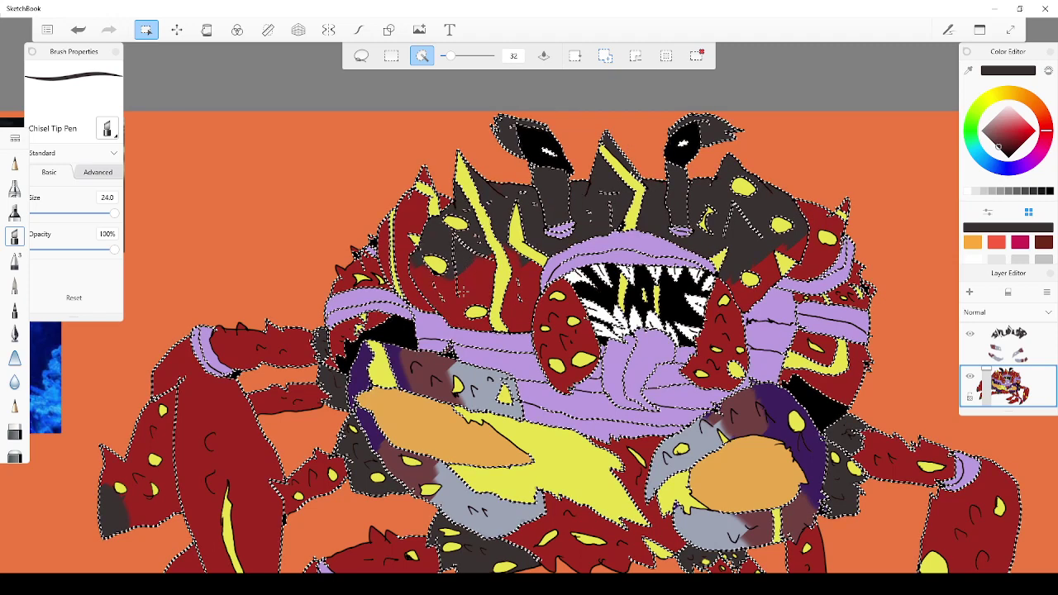
pyautogui.click(77, 29)
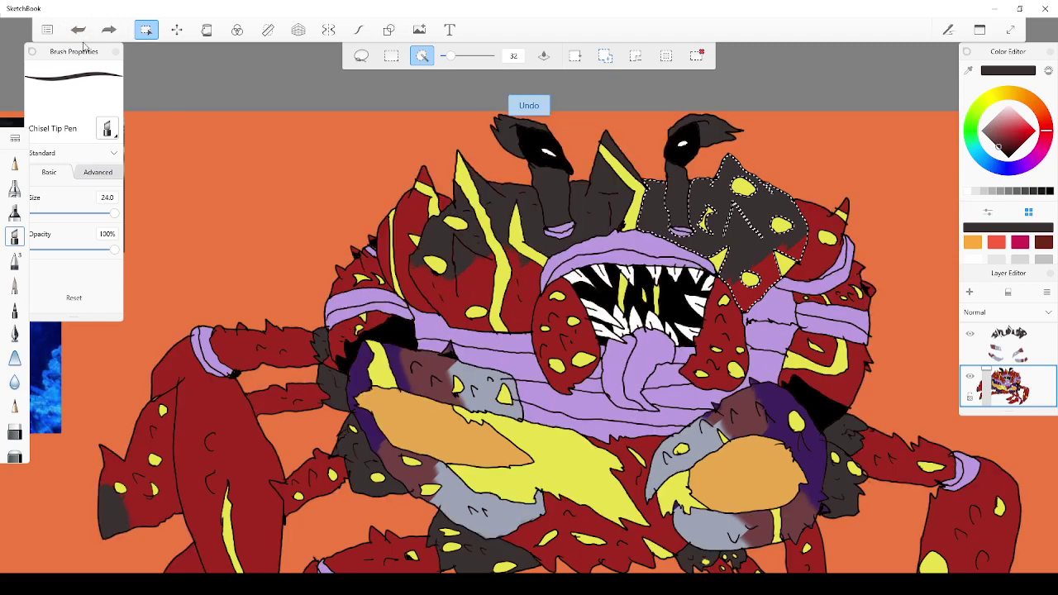
pyautogui.click(472, 289)
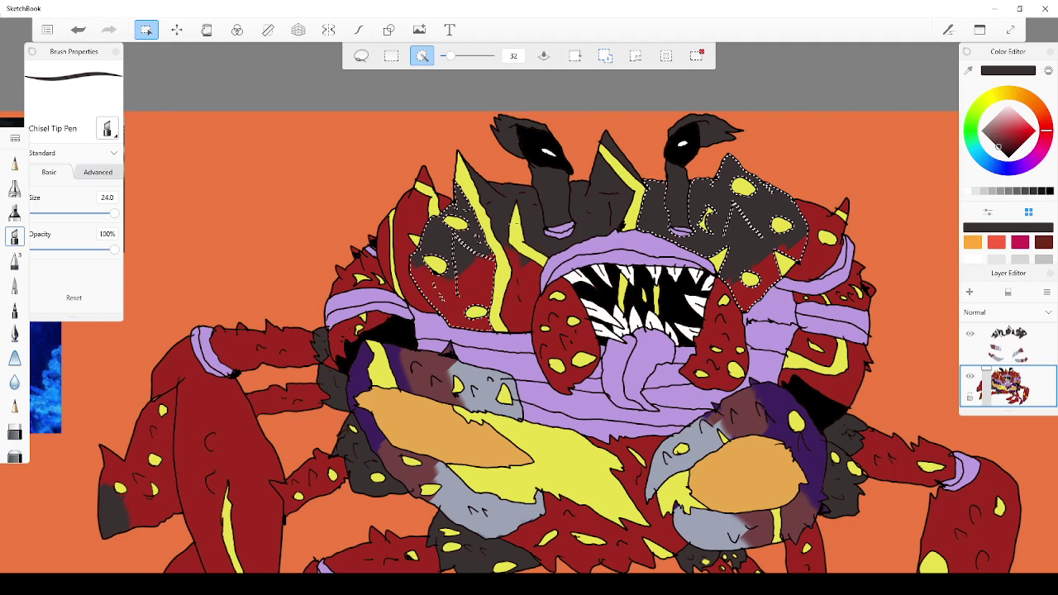
pyautogui.click(503, 212)
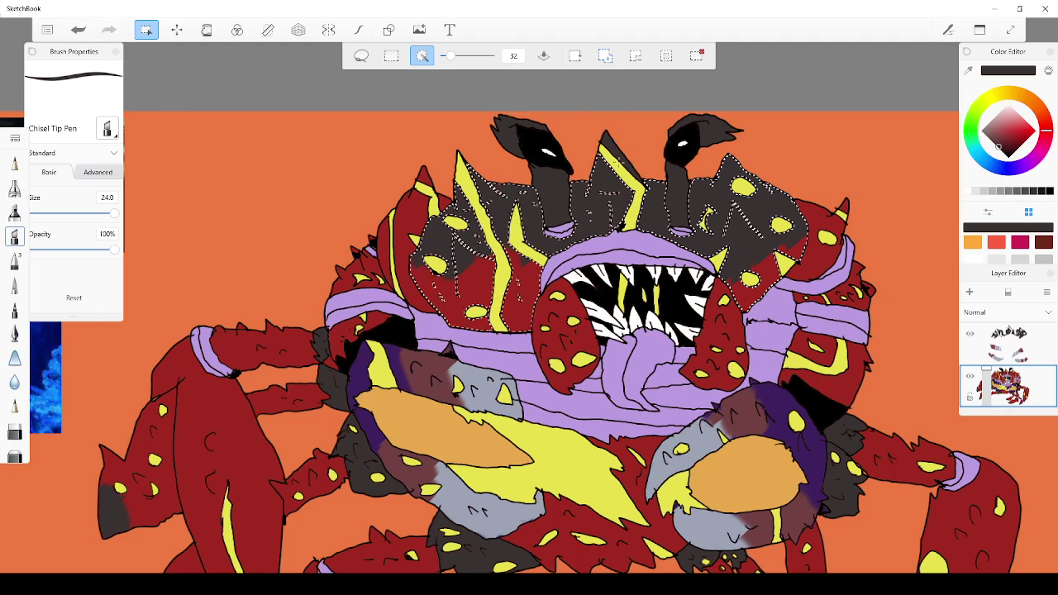
pyautogui.click(619, 154)
pyautogui.click(153, 30)
# Review the whole crab against its orange background and the two reference photos
pyautogui.scroll(-5, 246, 523)
pyautogui.scroll(-4, 225, 549)
pyautogui.scroll(4, 228, 549)
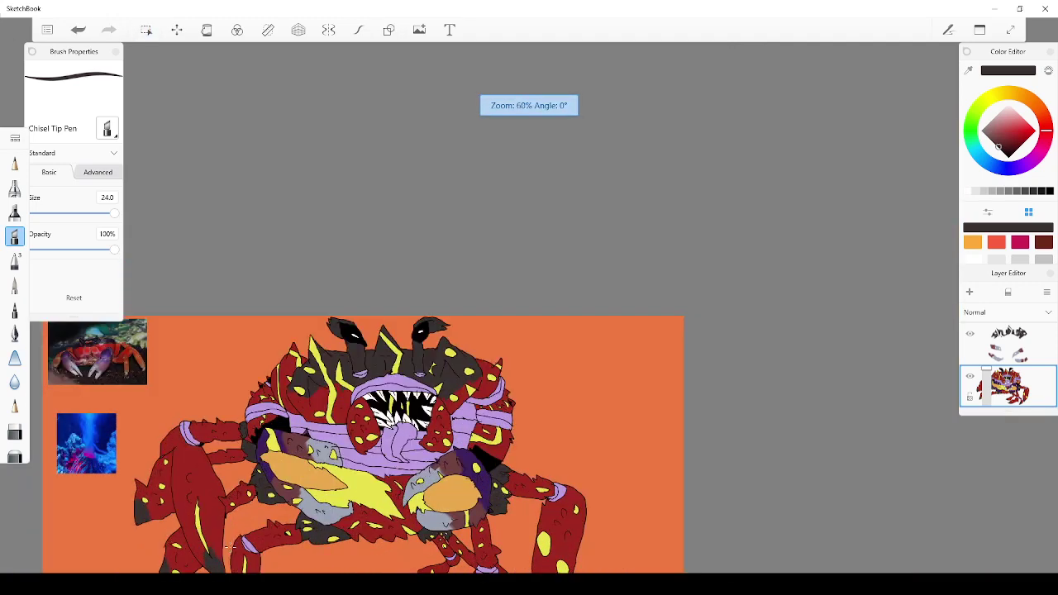
pyautogui.scroll(-4, 240, 498)
pyautogui.scroll(5, 236, 494)
pyautogui.scroll(-5, 236, 494)
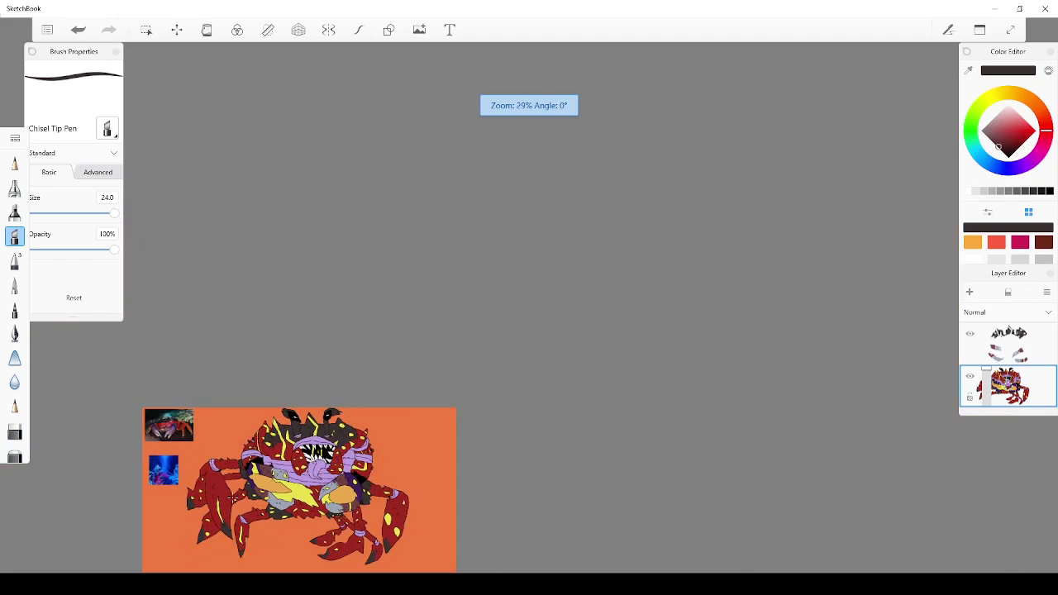
pyautogui.scroll(3, 230, 498)
pyautogui.scroll(-2, 224, 501)
pyautogui.scroll(-2, 224, 501)
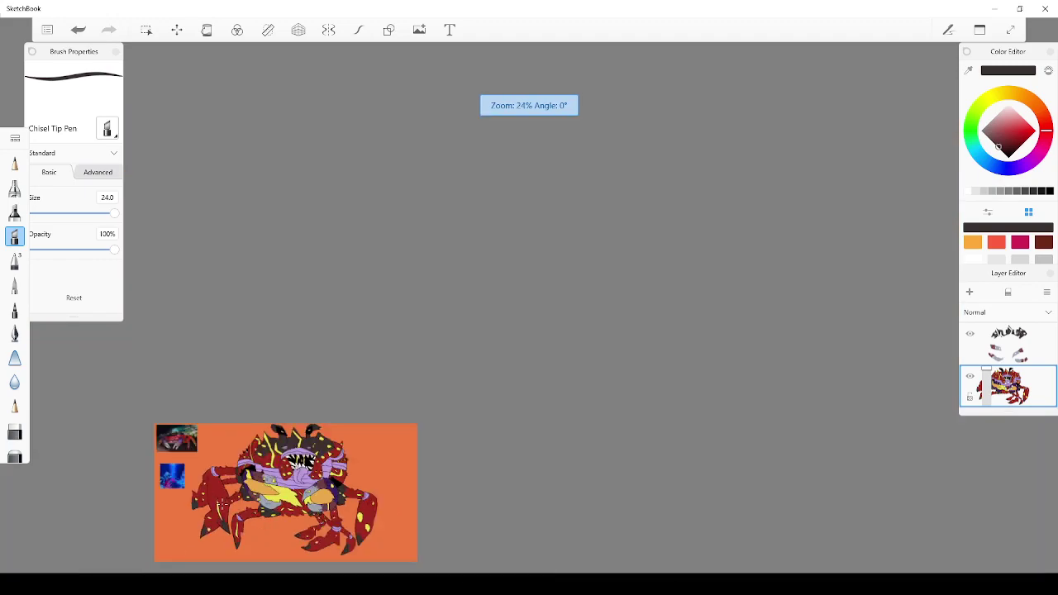
pyautogui.scroll(5, 188, 552)
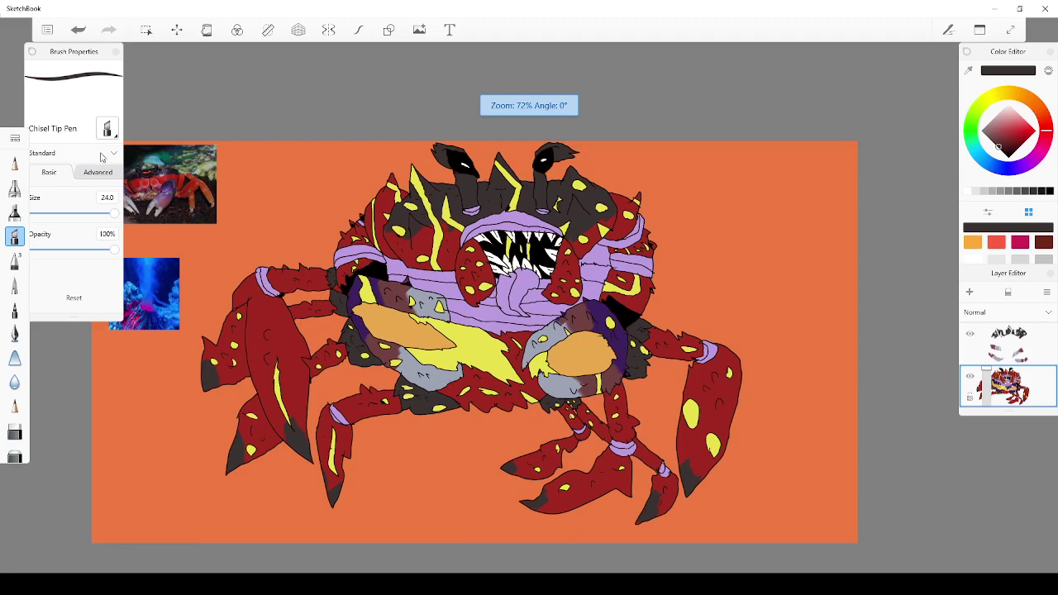
# Select the upper shell sections between the left yellow stripe and the right side, leaving out the eye stalks
pyautogui.scroll(8, 135, 190)
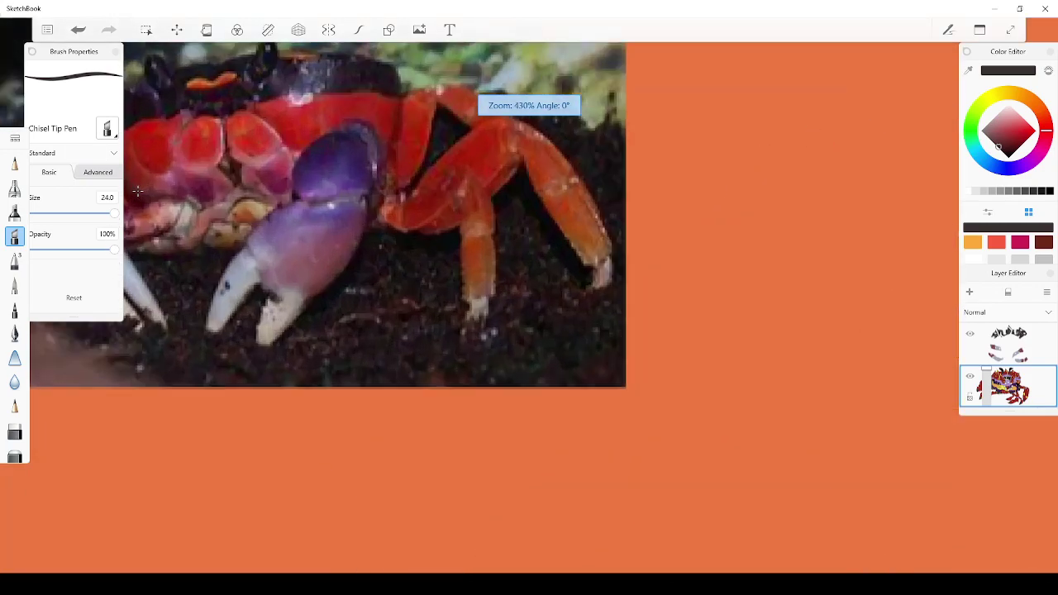
pyautogui.scroll(-8, 137, 190)
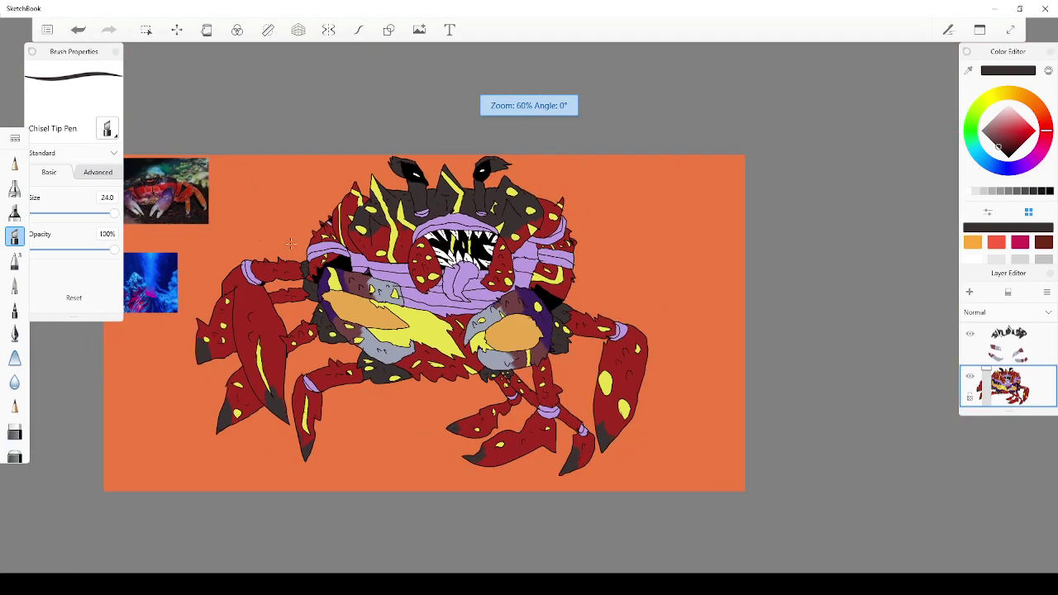
pyautogui.click(145, 29)
pyautogui.scroll(5, 354, 139)
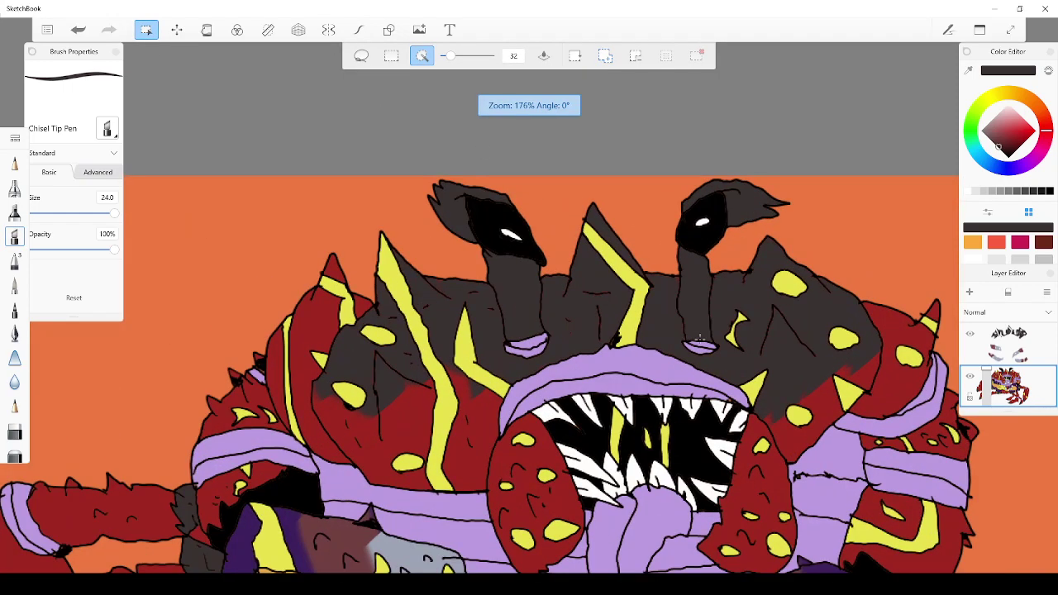
pyautogui.click(609, 294)
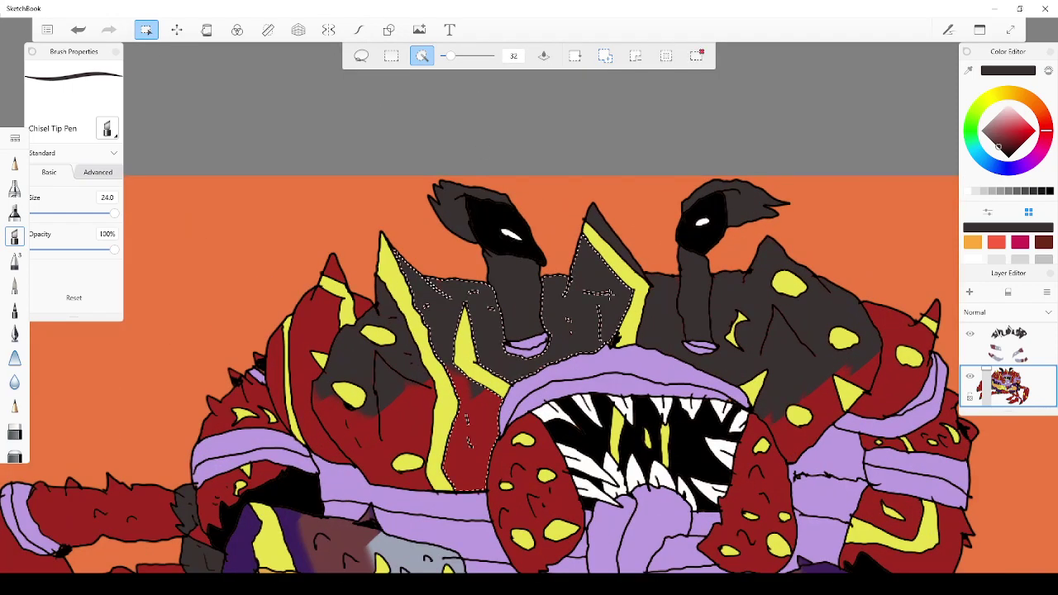
pyautogui.click(674, 305)
pyautogui.click(51, 30)
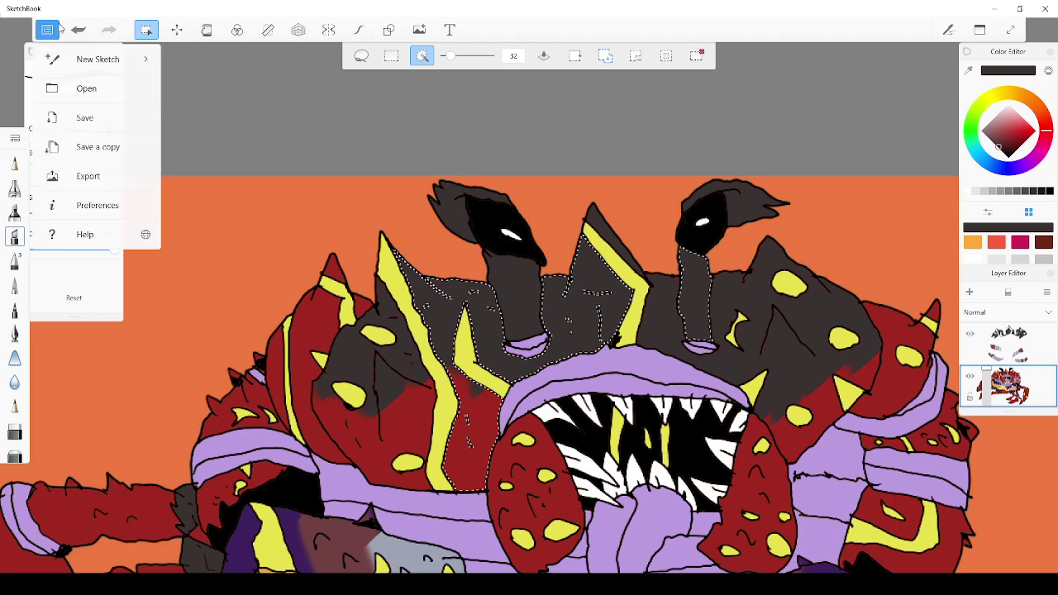
pyautogui.click(74, 31)
pyautogui.click(674, 310)
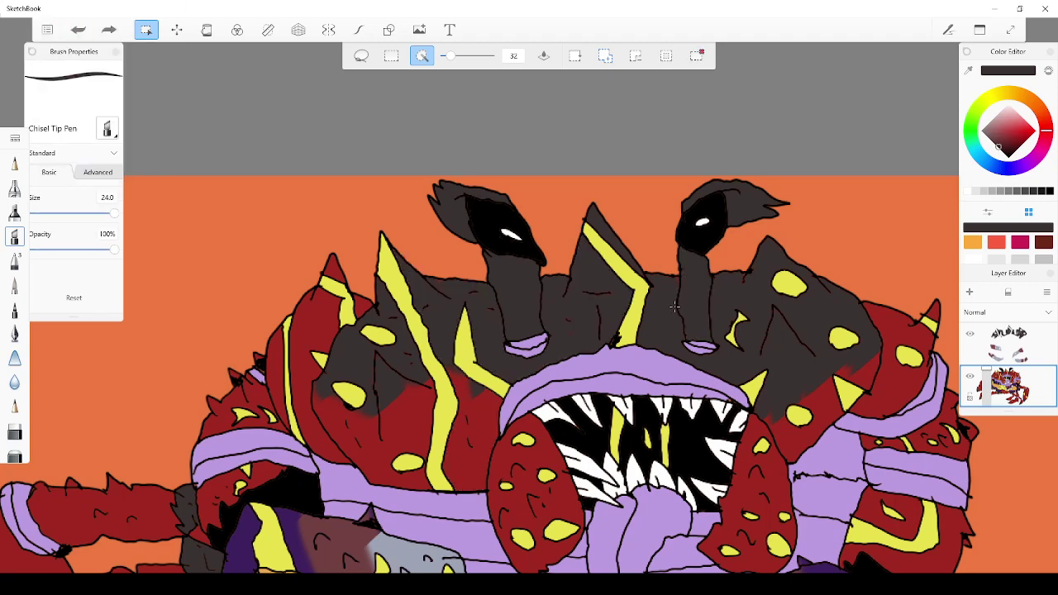
pyautogui.click(621, 311)
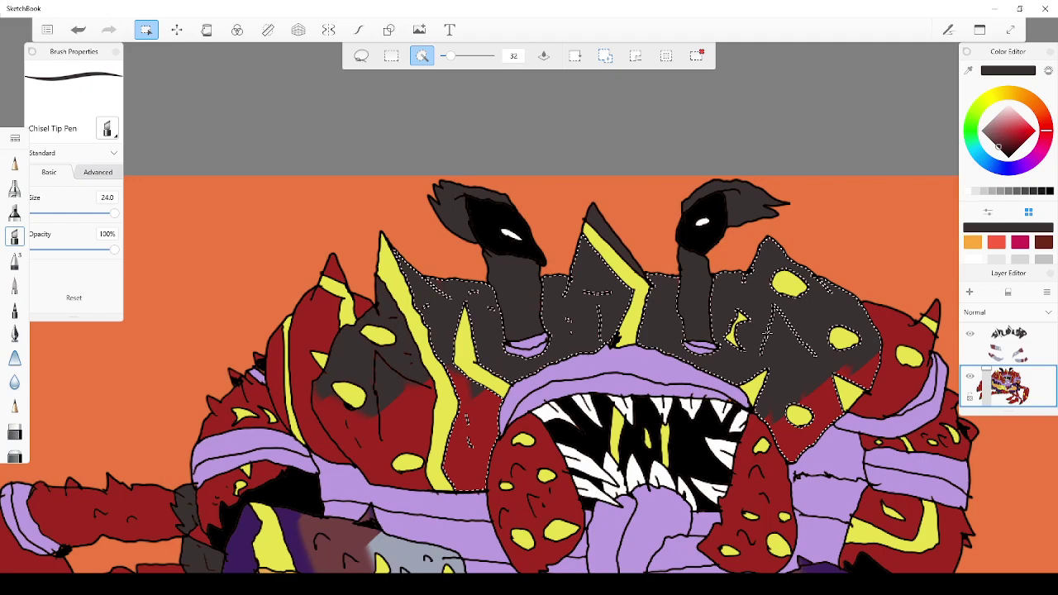
# Add the upper shell section left of the tall yellow stripe to the selection and undo the stray side-segment selection
pyautogui.scroll(-3, 805, 374)
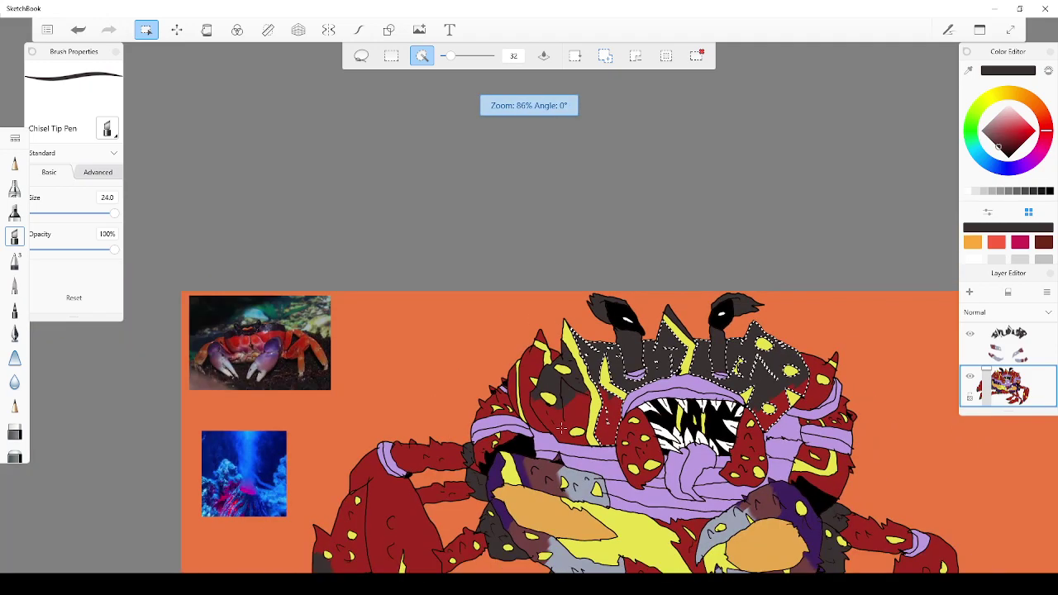
pyautogui.scroll(-2, 599, 415)
pyautogui.scroll(4, 620, 455)
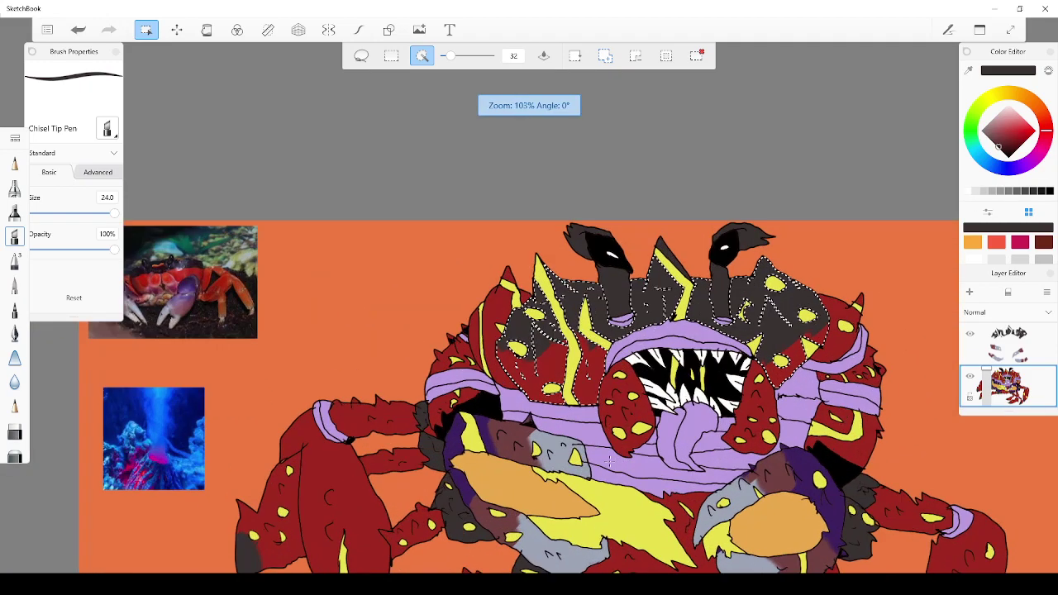
pyautogui.click(504, 304)
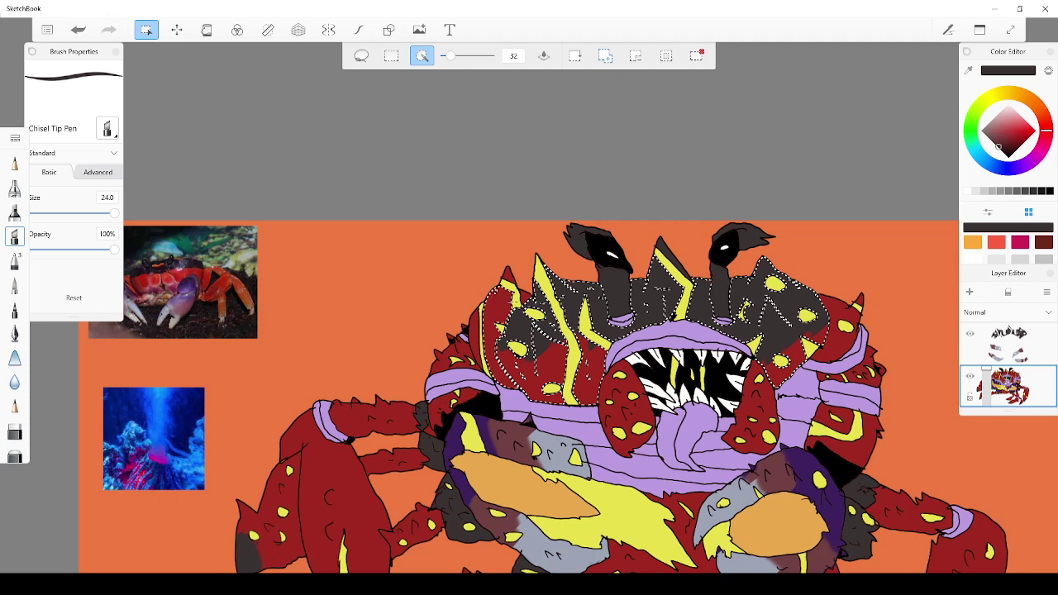
pyautogui.click(829, 346)
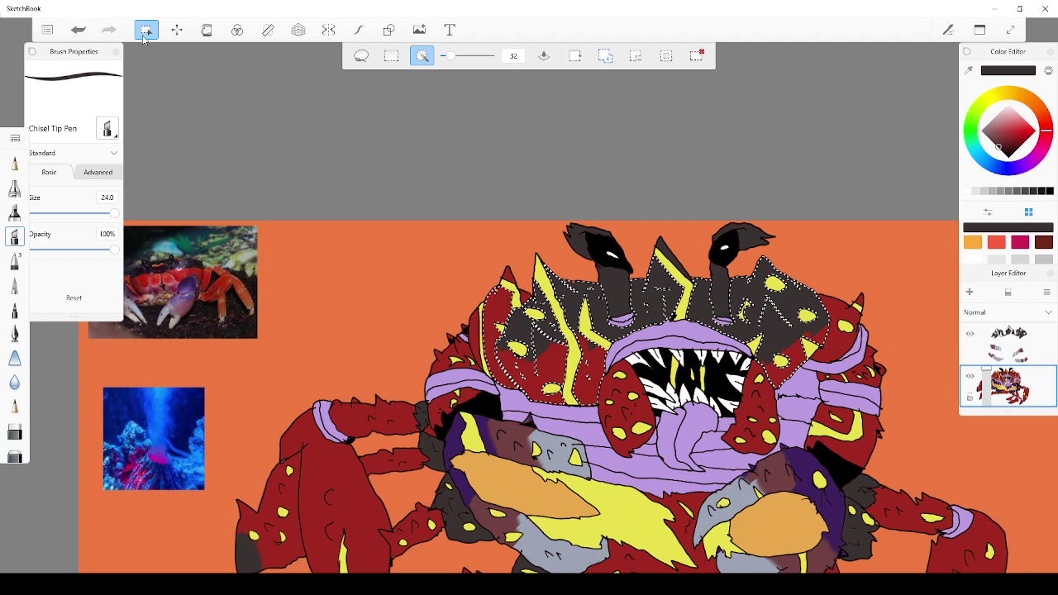
pyautogui.click(75, 30)
pyautogui.click(74, 30)
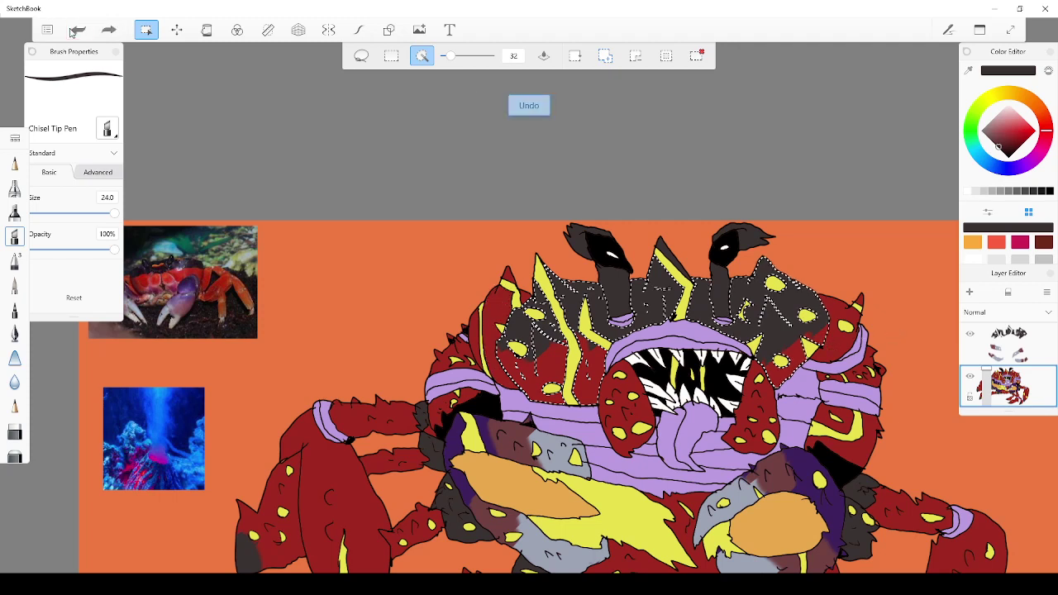
# Choose white, add a new layer on top and set the Airbrush to size 12.8
pyautogui.moveTo(1005, 118); pyautogui.dragTo(1008, 20)
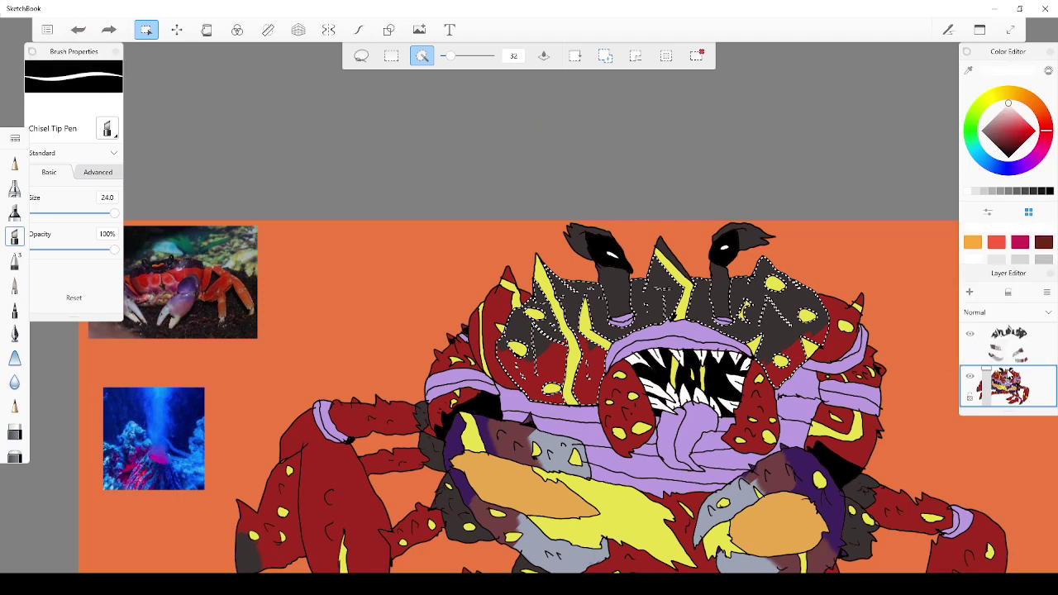
pyautogui.click(971, 294)
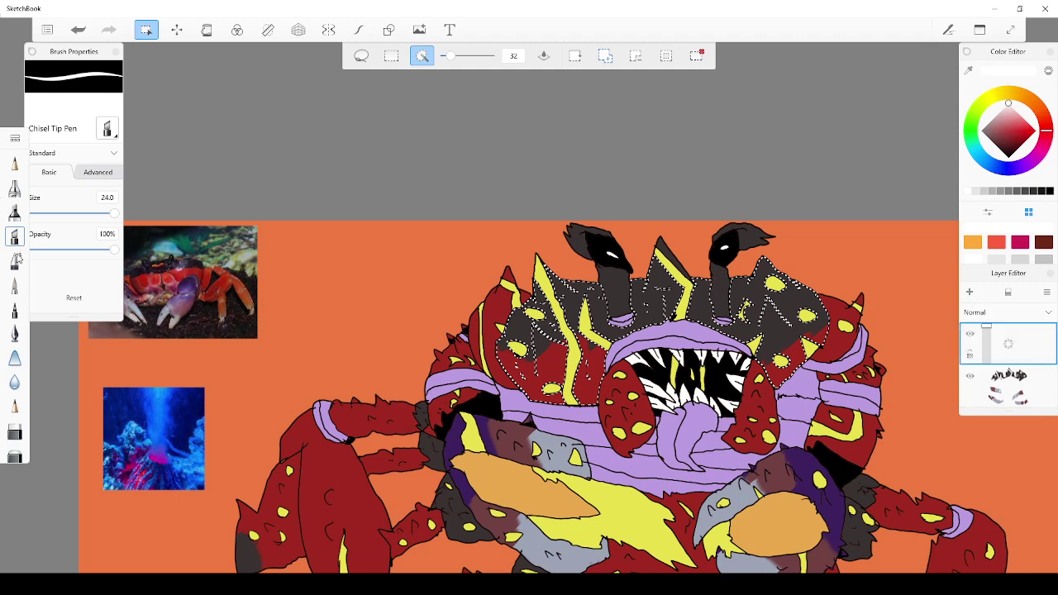
pyautogui.click(18, 210)
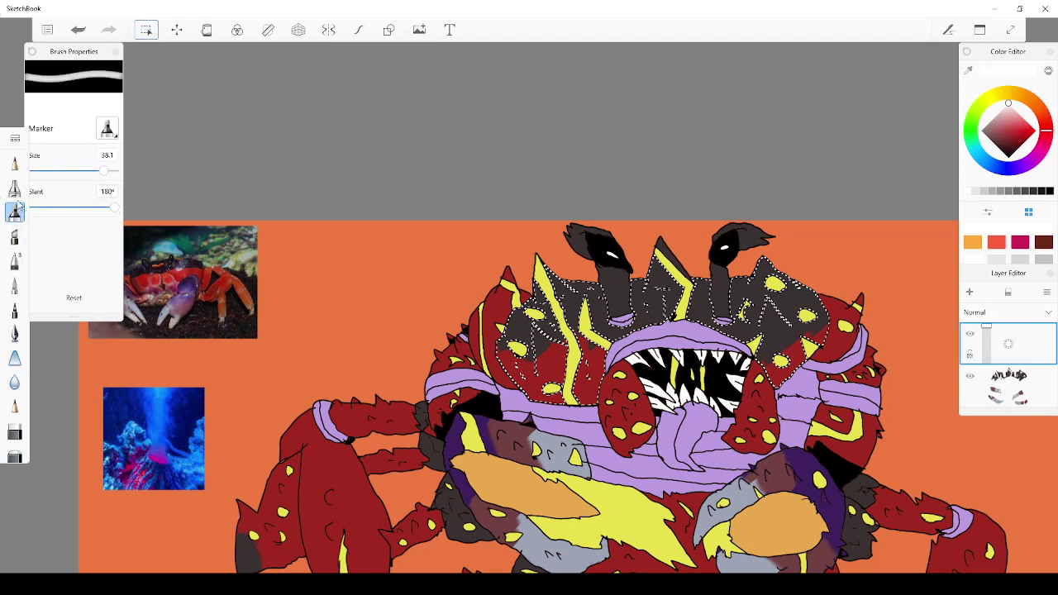
pyautogui.click(14, 188)
pyautogui.moveTo(108, 172)
pyautogui.mouseDown()
pyautogui.moveTo(98, 177)
pyautogui.moveTo(115, 171)
pyautogui.mouseUp()
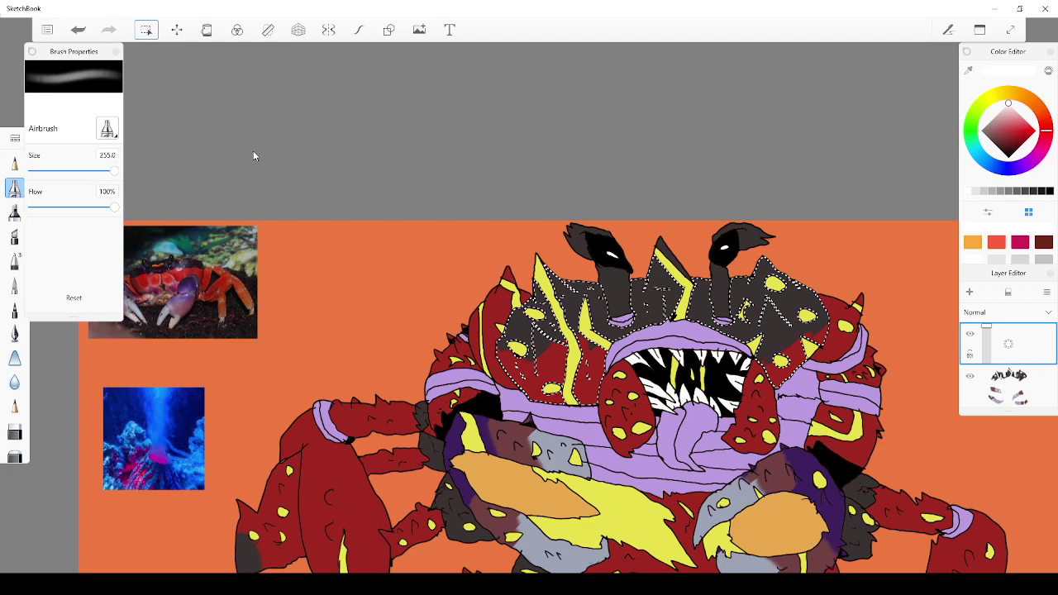
pyautogui.scroll(4, 609, 394)
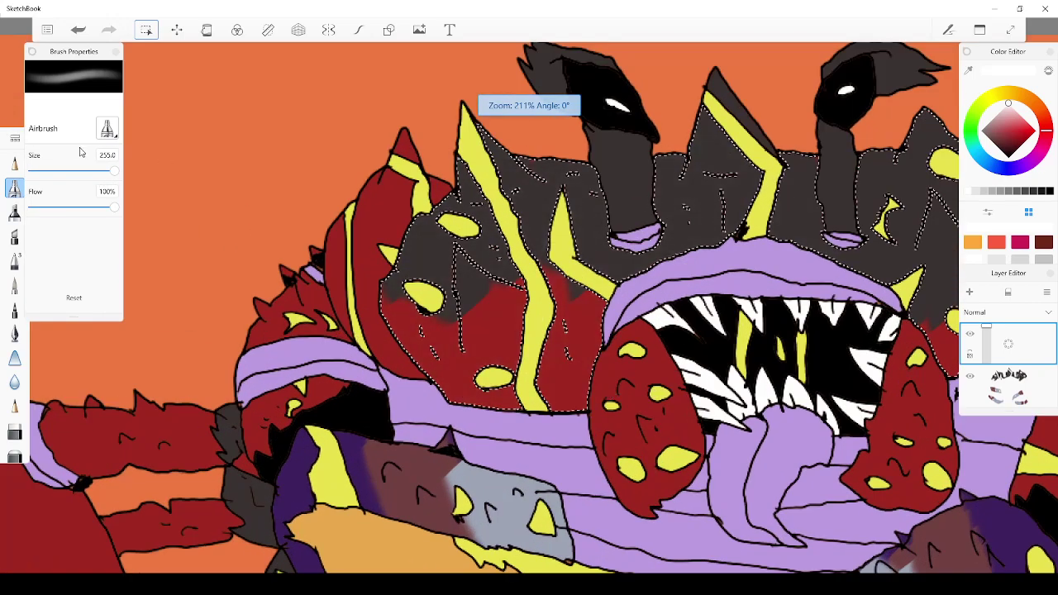
pyautogui.moveTo(98, 175); pyautogui.dragTo(47, 172)
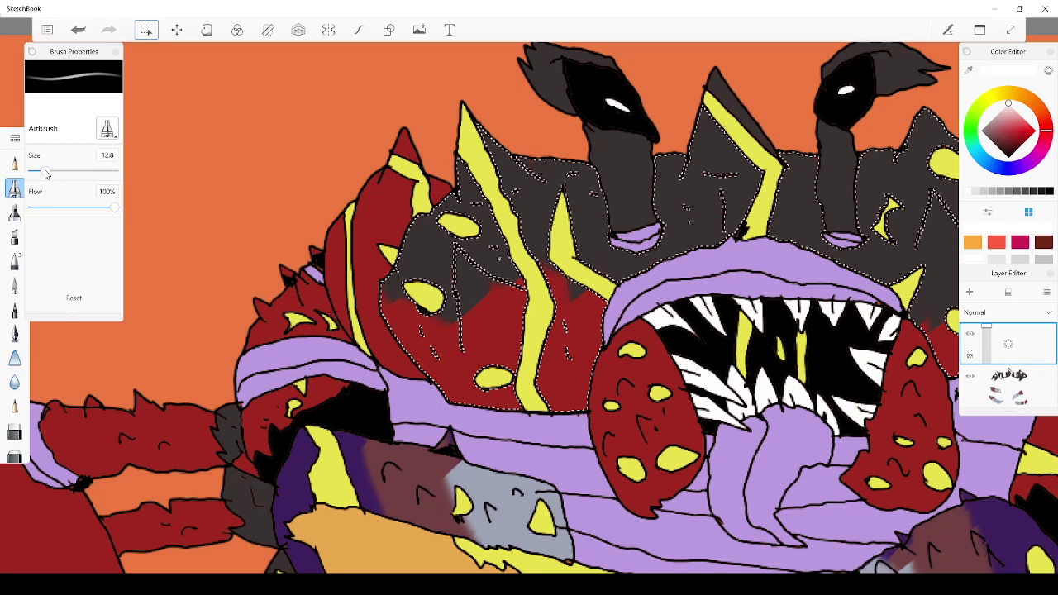
# Try white airbrushed highlight spots on the left half of the selected upper shell
pyautogui.moveTo(578, 219)
pyautogui.mouseDown()
pyautogui.moveTo(570, 222)
pyautogui.moveTo(589, 213)
pyautogui.mouseUp()
pyautogui.moveTo(702, 199); pyautogui.dragTo(699, 198)
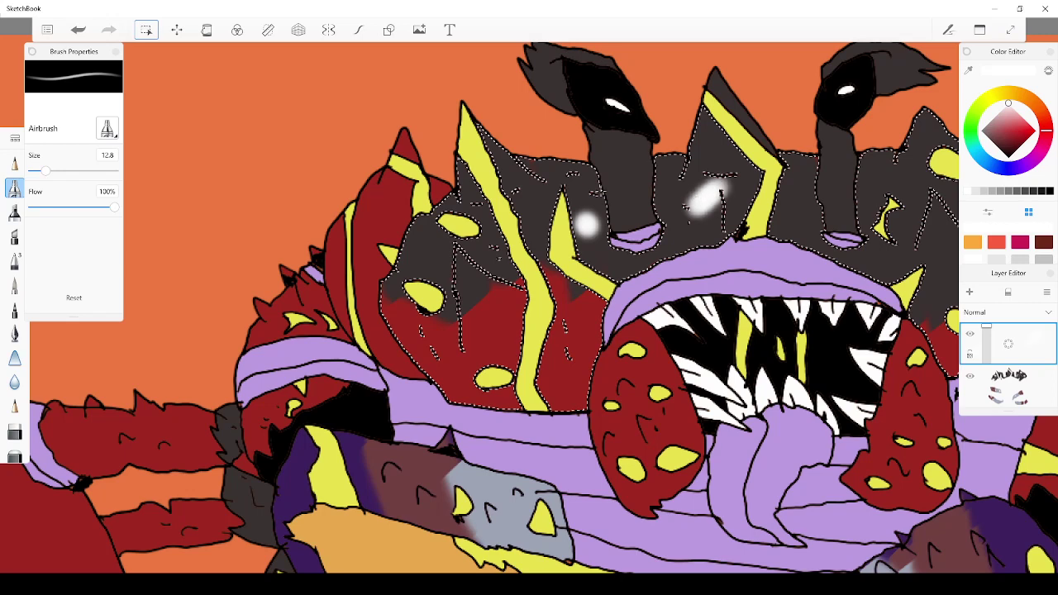
pyautogui.moveTo(443, 353); pyautogui.dragTo(438, 353)
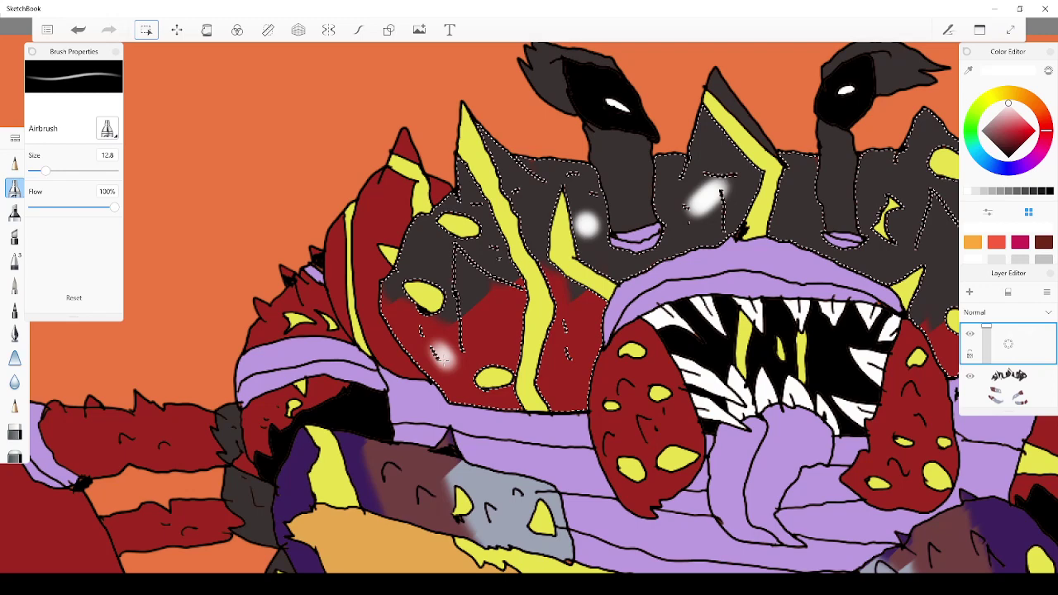
pyautogui.click(78, 29)
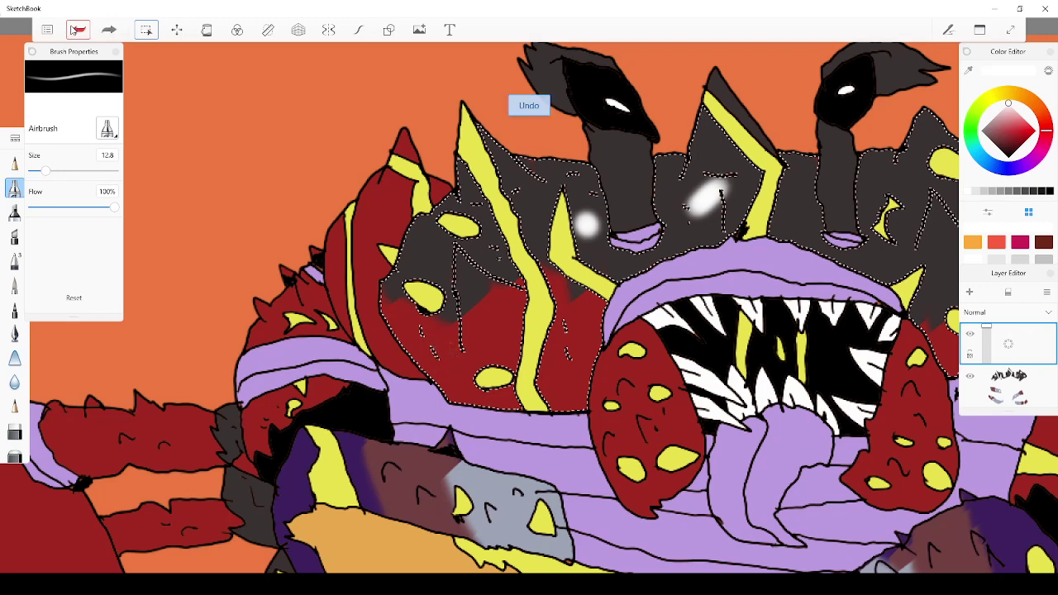
pyautogui.click(77, 29)
pyautogui.click(78, 30)
# Airbrush white highlight spots on the centre and right side of the dark grey upper shell
pyautogui.scroll(-12, 217, 331)
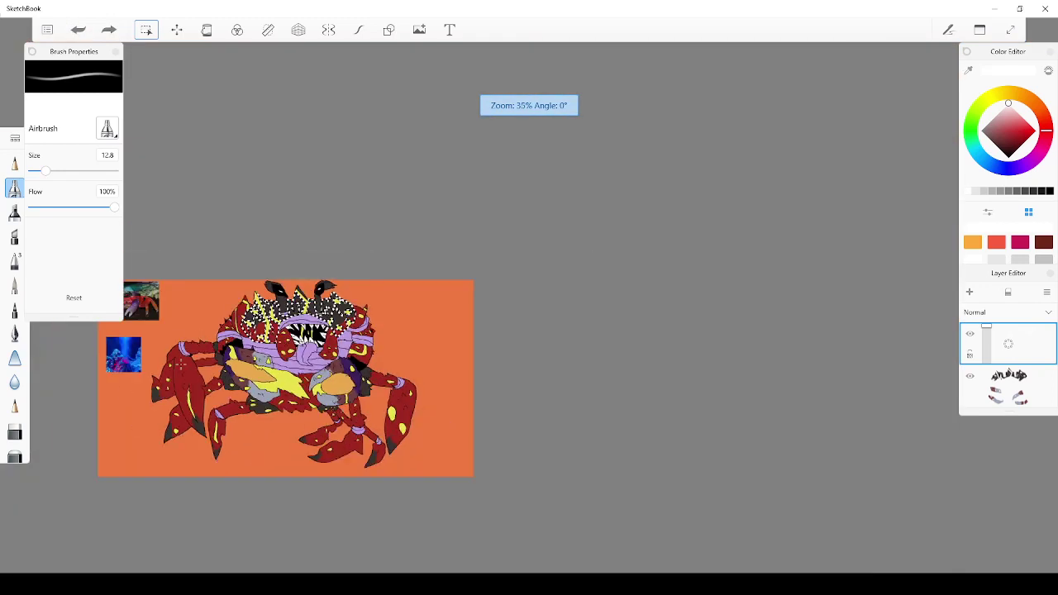
pyautogui.scroll(10, 125, 397)
pyautogui.scroll(-5, 186, 149)
pyautogui.scroll(5, 815, 271)
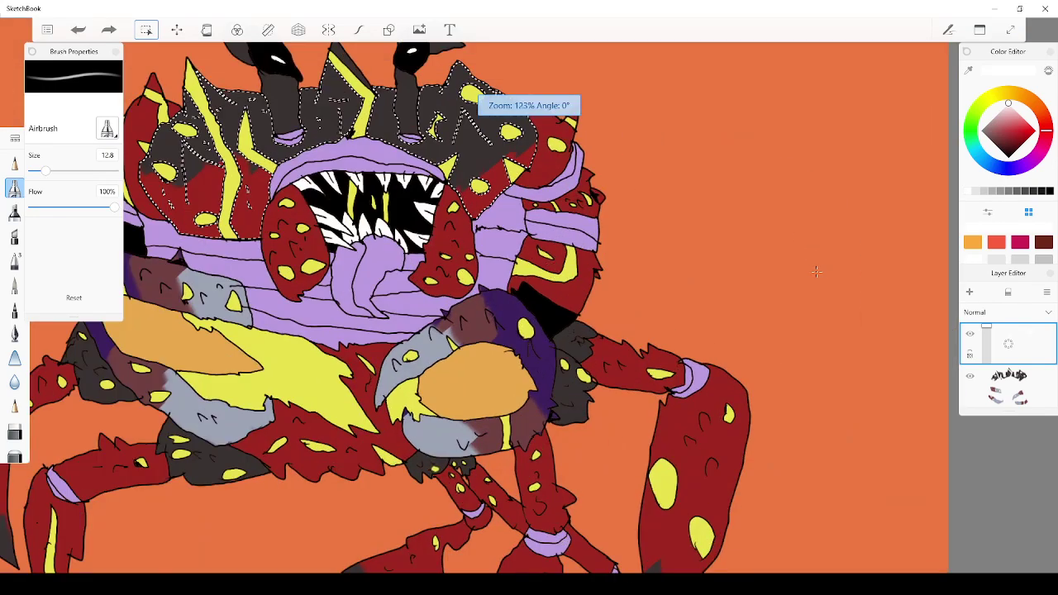
pyautogui.scroll(1, 240, 81)
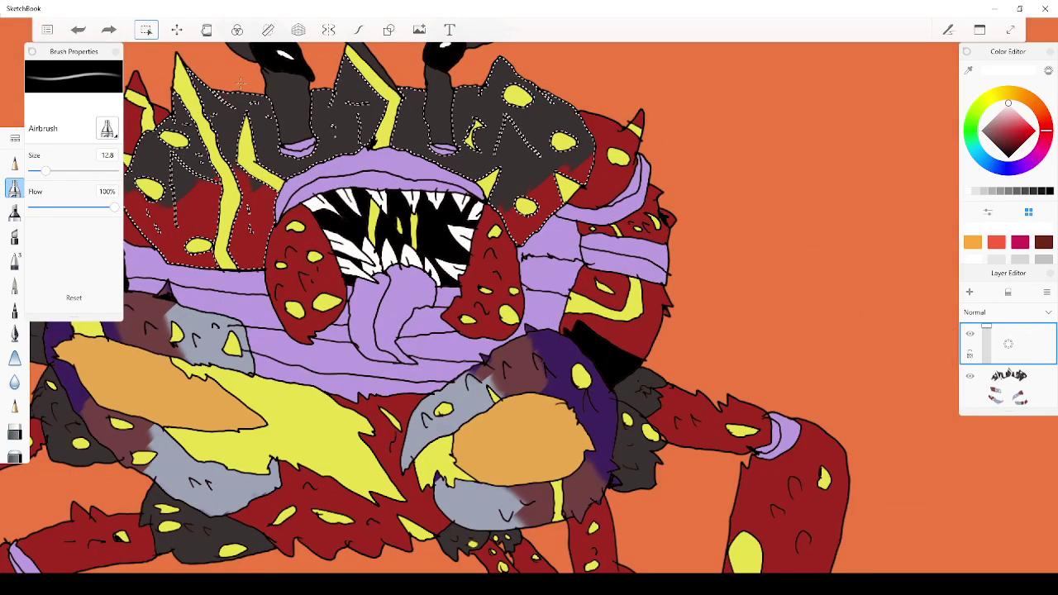
pyautogui.moveTo(502, 104)
pyautogui.mouseDown()
pyautogui.moveTo(480, 107)
pyautogui.moveTo(489, 115)
pyautogui.mouseUp()
pyautogui.moveTo(531, 173); pyautogui.dragTo(518, 170)
pyautogui.moveTo(365, 123); pyautogui.dragTo(352, 126)
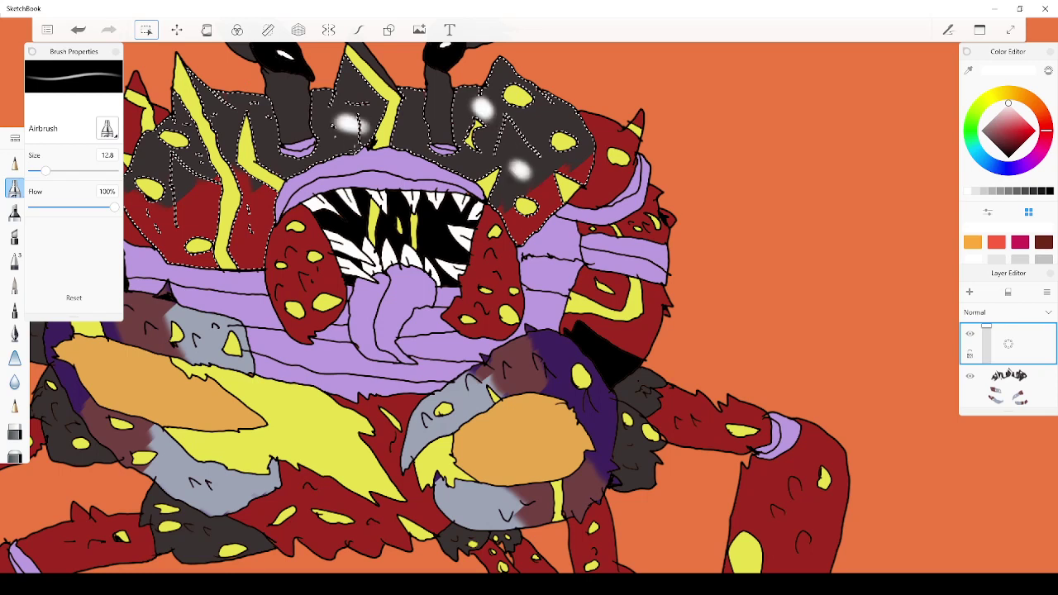
pyautogui.moveTo(544, 143); pyautogui.dragTo(542, 139)
# Lower the highlight layer's opacity so the white spots turn faint and clear the selection
pyautogui.moveTo(1001, 349); pyautogui.dragTo(996, 359)
pyautogui.scroll(-4, 320, 361)
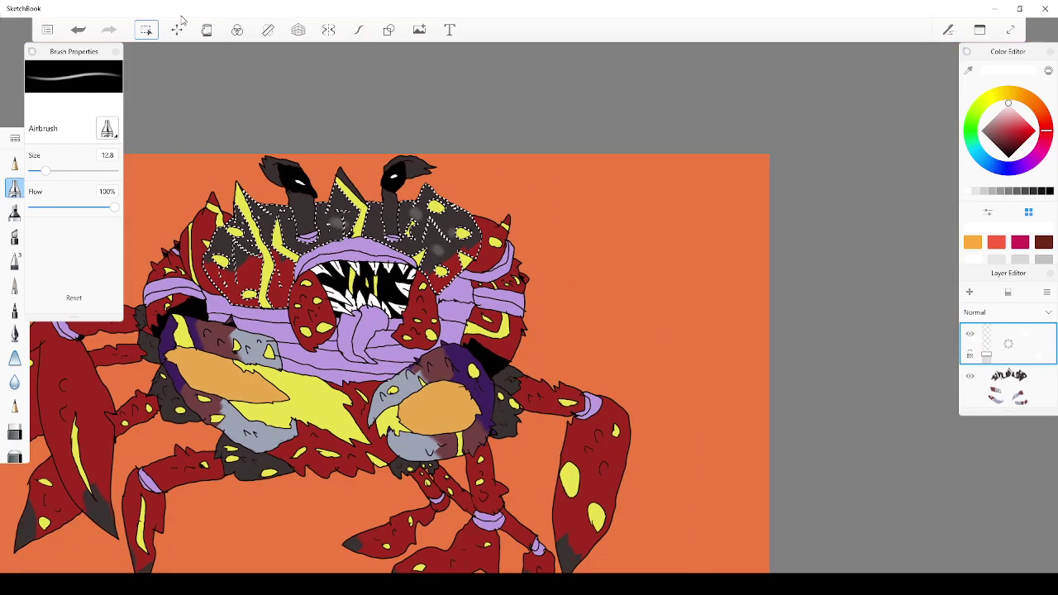
pyautogui.click(151, 29)
pyautogui.click(151, 31)
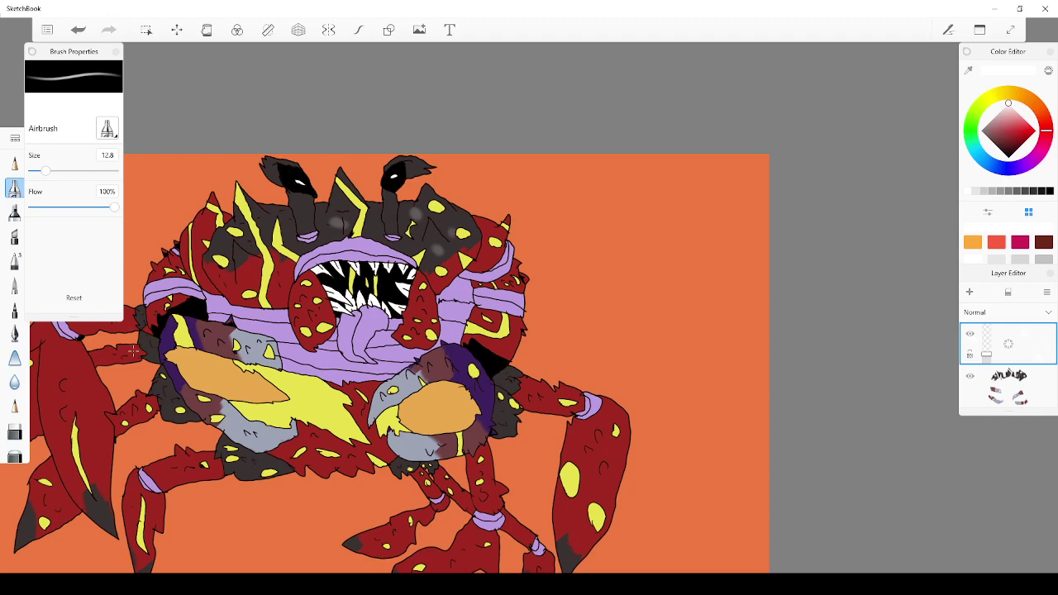
# Add a new empty layer directly above the orange background, beneath the crab and the reference photos
pyautogui.scroll(-5, 132, 351)
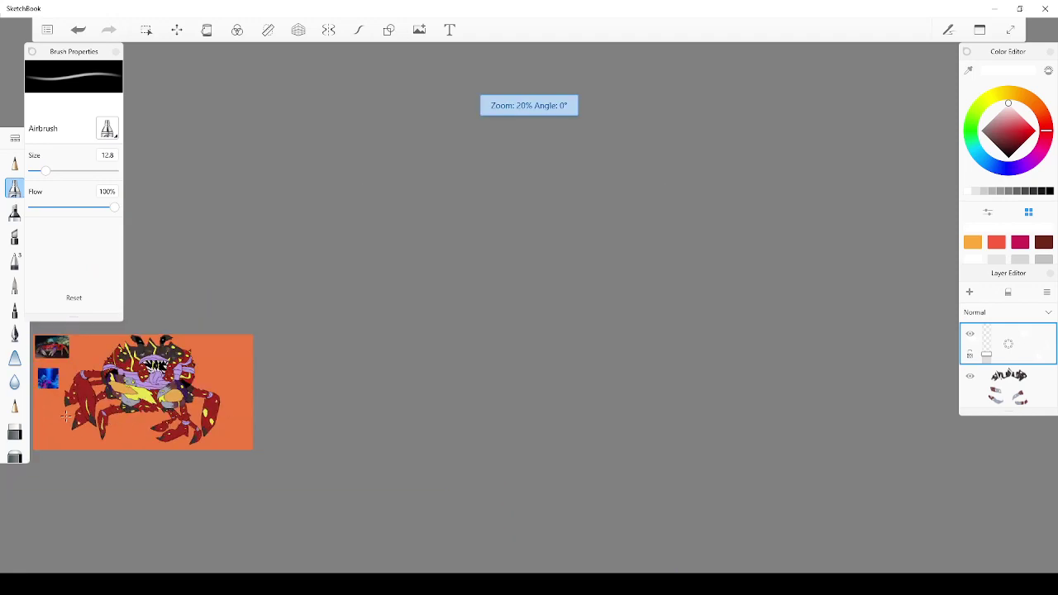
pyautogui.scroll(4, 66, 416)
pyautogui.scroll(2, 62, 416)
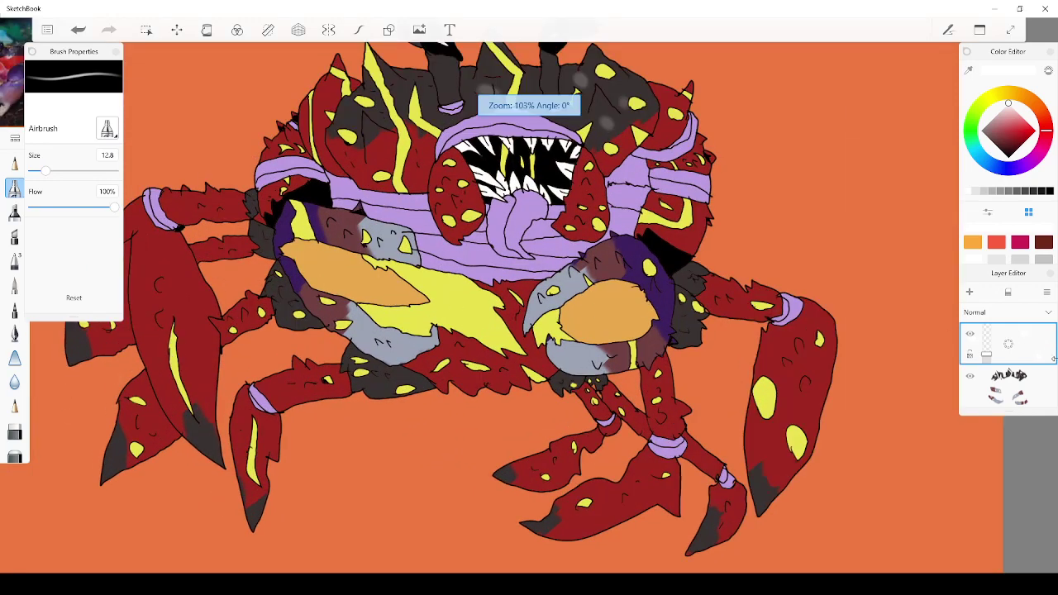
pyautogui.scroll(-3, 1029, 386)
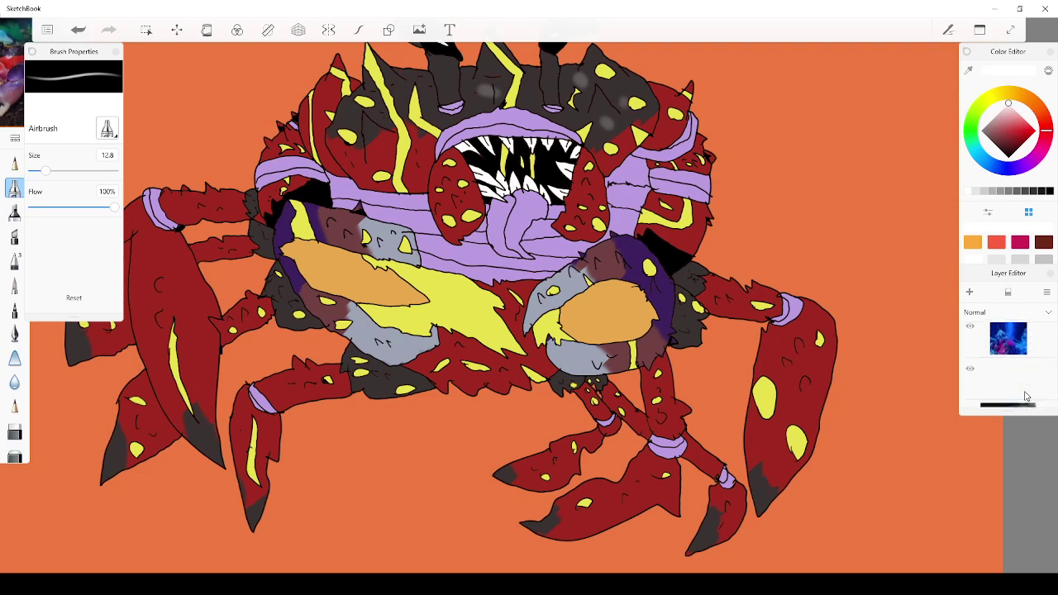
pyautogui.scroll(-3, 1025, 397)
pyautogui.click(998, 348)
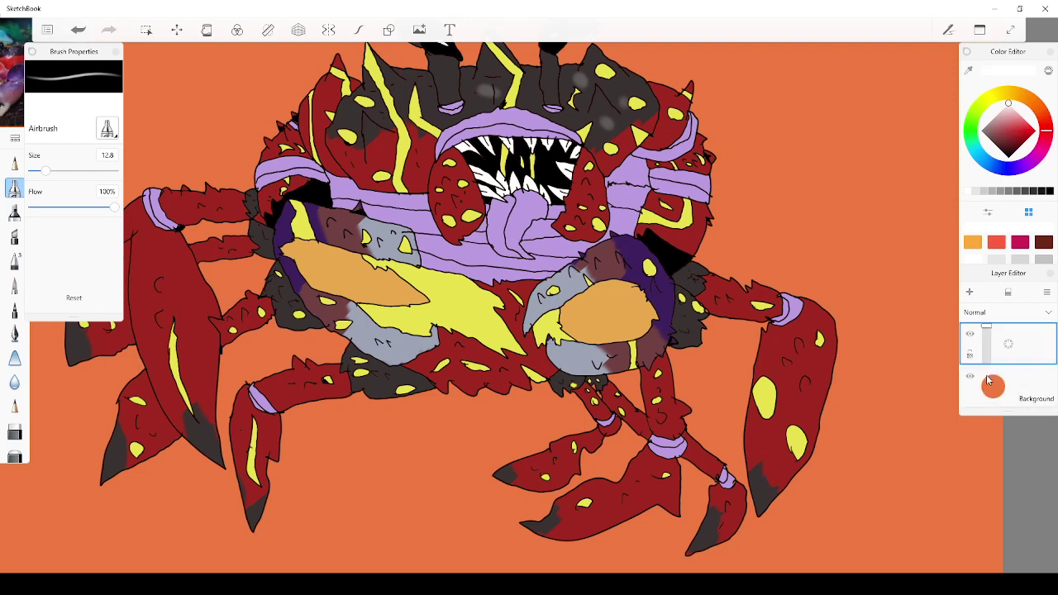
pyautogui.click(968, 291)
# Change the Airbrush colour to a dark burnt orange and set its size to 255
pyautogui.click(1028, 212)
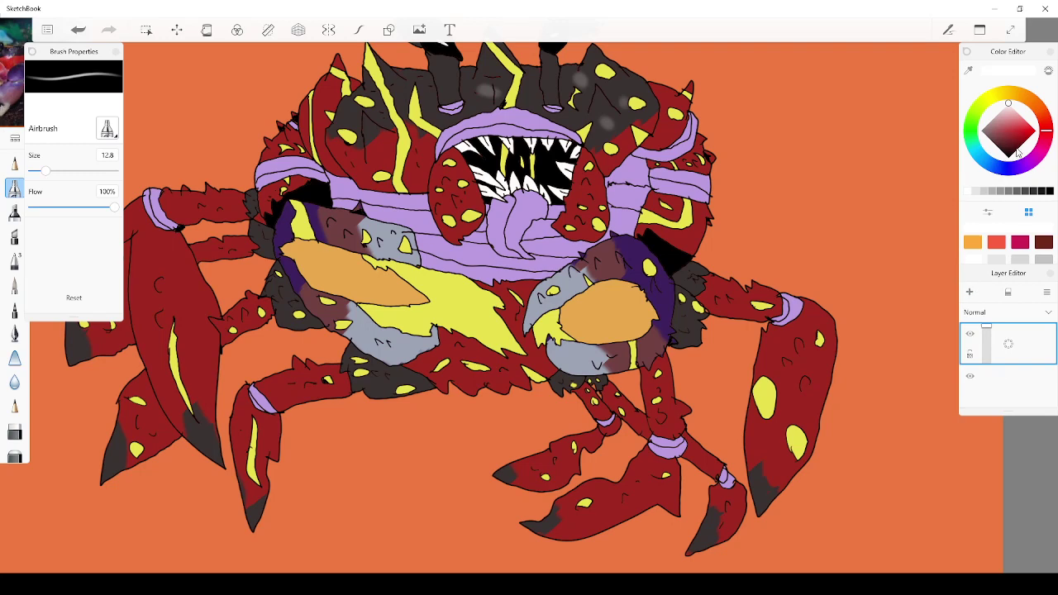
pyautogui.click(1019, 128)
pyautogui.click(968, 70)
pyautogui.moveTo(529, 232); pyautogui.dragTo(790, 118)
pyautogui.scroll(-5, 690, 342)
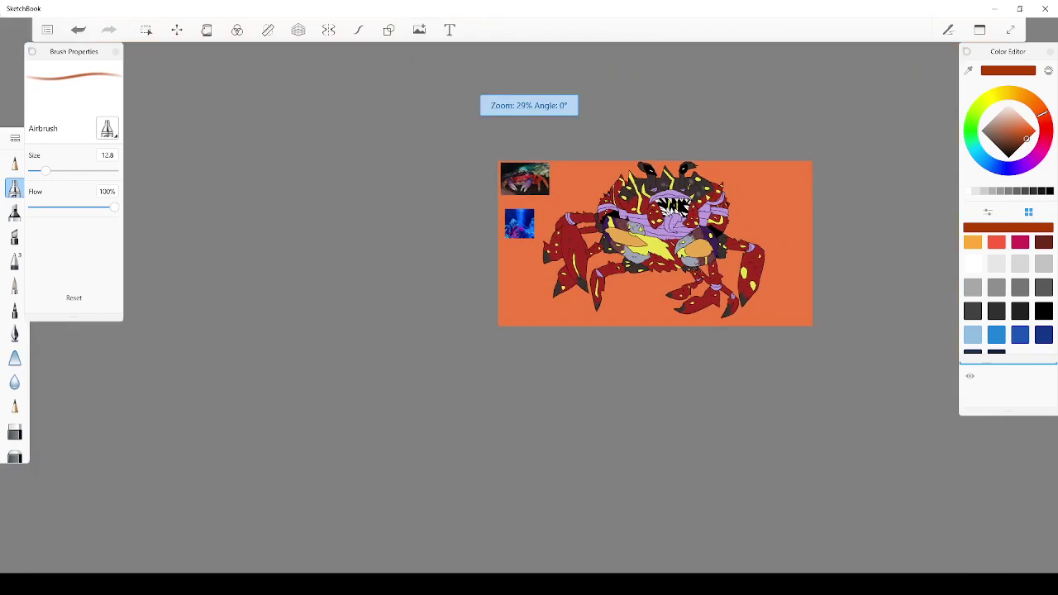
pyautogui.scroll(2, 698, 146)
pyautogui.scroll(1, 717, 206)
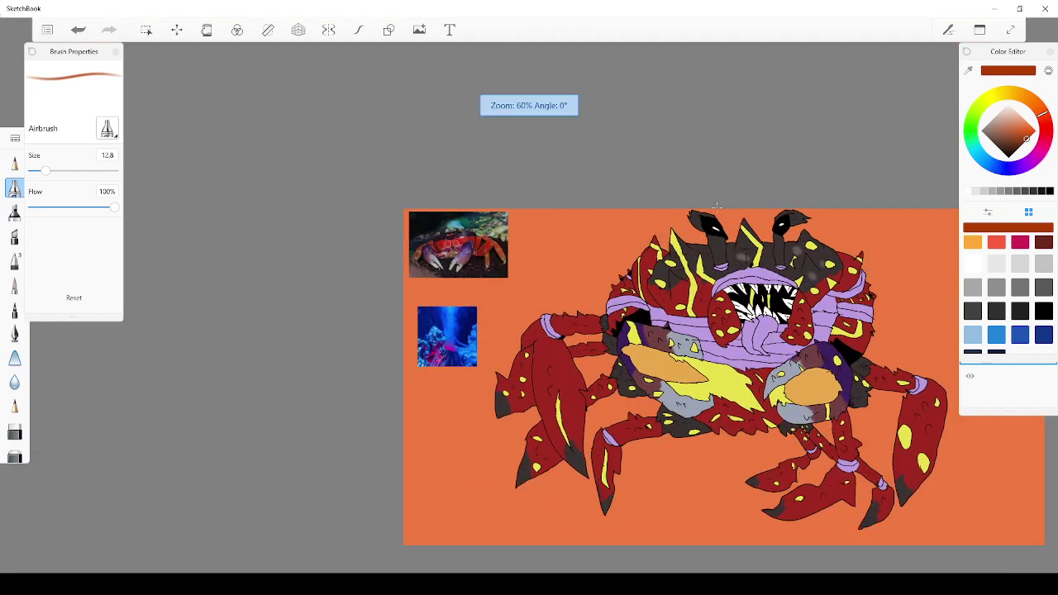
pyautogui.moveTo(46, 170); pyautogui.dragTo(116, 164)
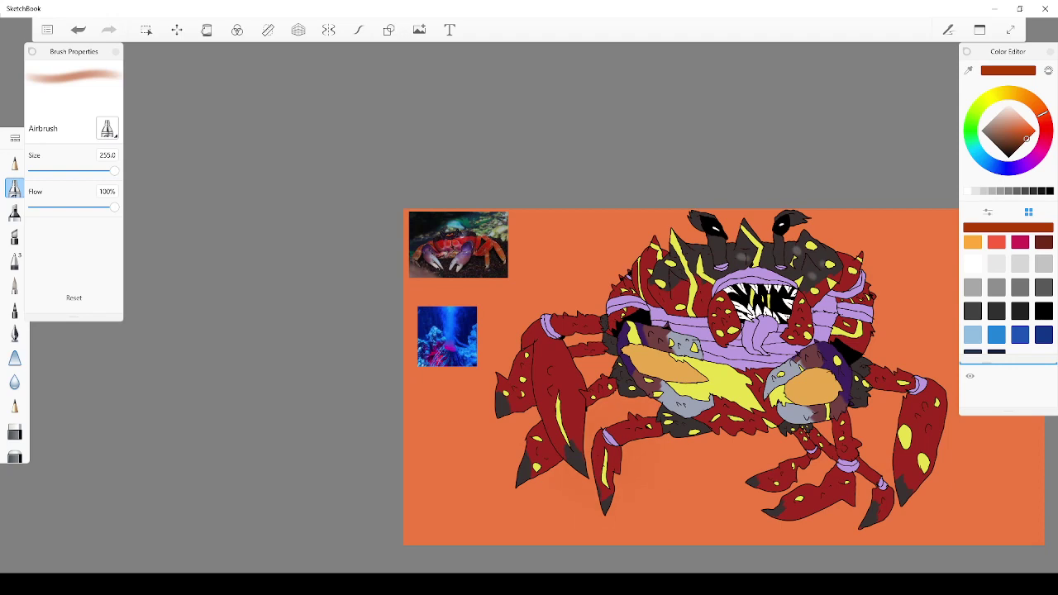
# Airbrush a broad dark burnt orange ground shadow beneath the crab's body and around its legs
pyautogui.moveTo(620, 471)
pyautogui.mouseDown()
pyautogui.moveTo(578, 450)
pyautogui.moveTo(686, 488)
pyautogui.moveTo(752, 496)
pyautogui.moveTo(785, 525)
pyautogui.moveTo(884, 430)
pyautogui.moveTo(878, 417)
pyautogui.moveTo(909, 438)
pyautogui.mouseUp()
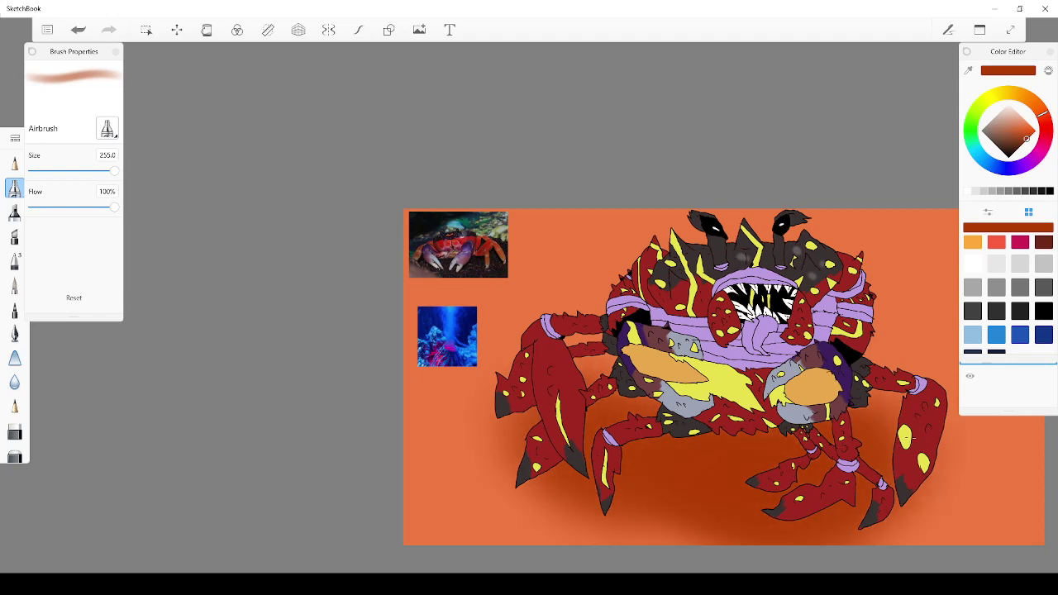
pyautogui.moveTo(562, 447)
pyautogui.mouseDown()
pyautogui.moveTo(541, 454)
pyautogui.moveTo(555, 465)
pyautogui.mouseUp()
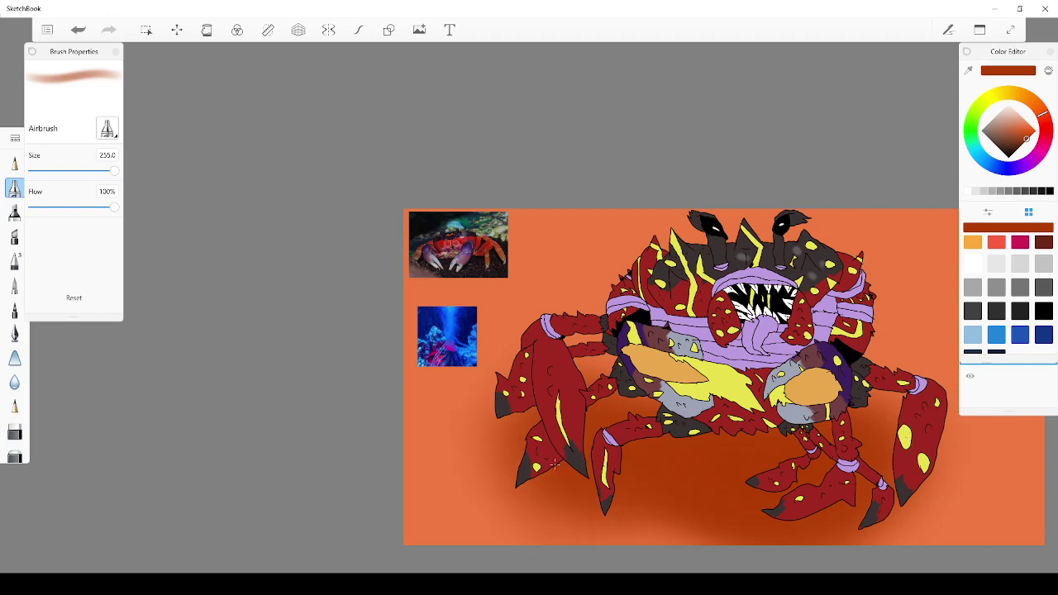
pyautogui.scroll(-3, 554, 465)
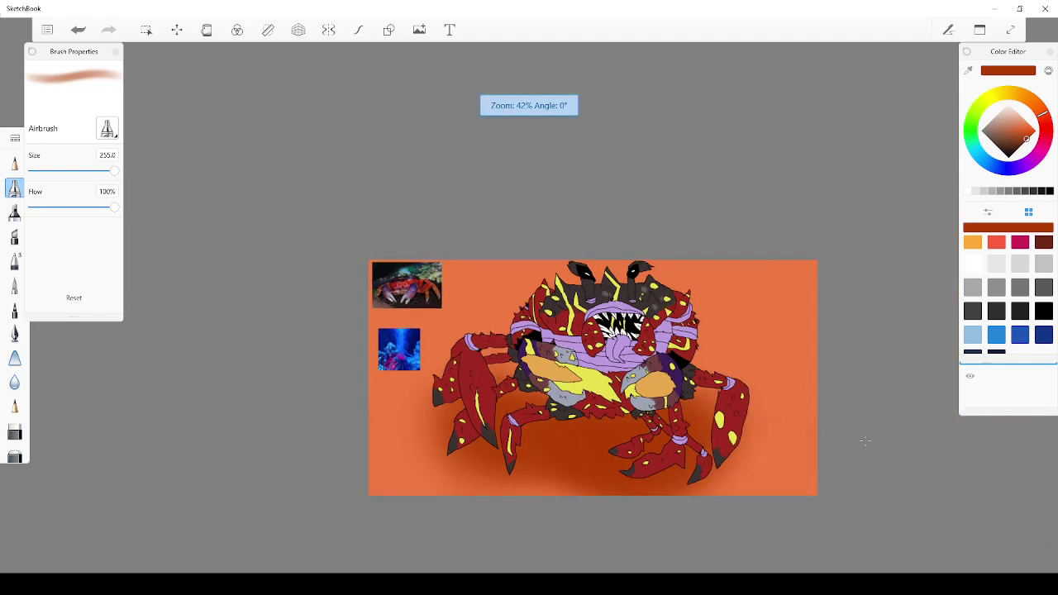
# Hide the crab and blue underwater reference photo layers, keeping the drawing and background layers shown
pyautogui.scroll(3, 996, 400)
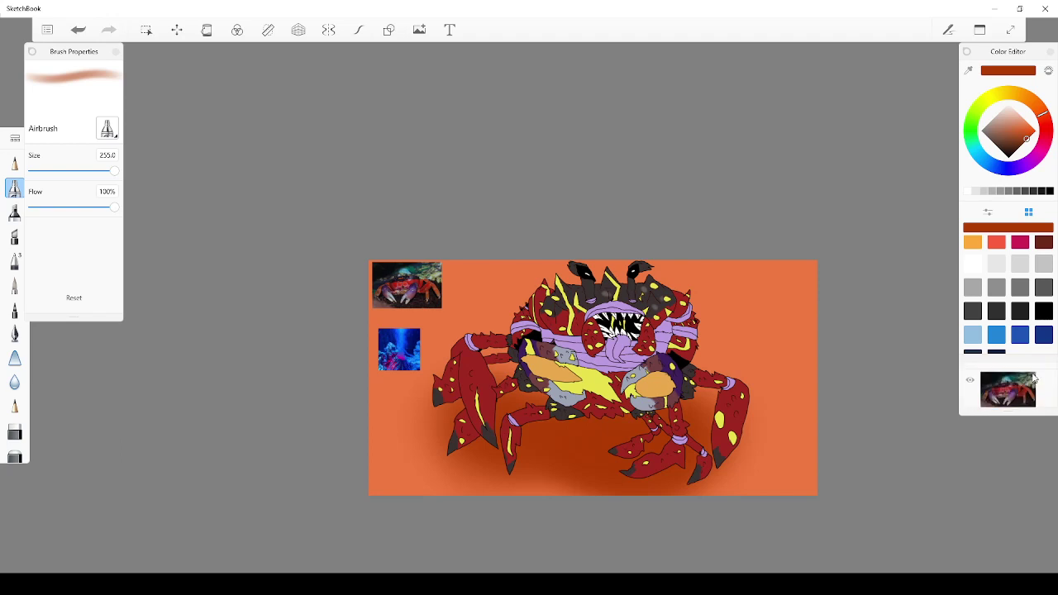
pyautogui.click(1019, 378)
pyautogui.click(971, 377)
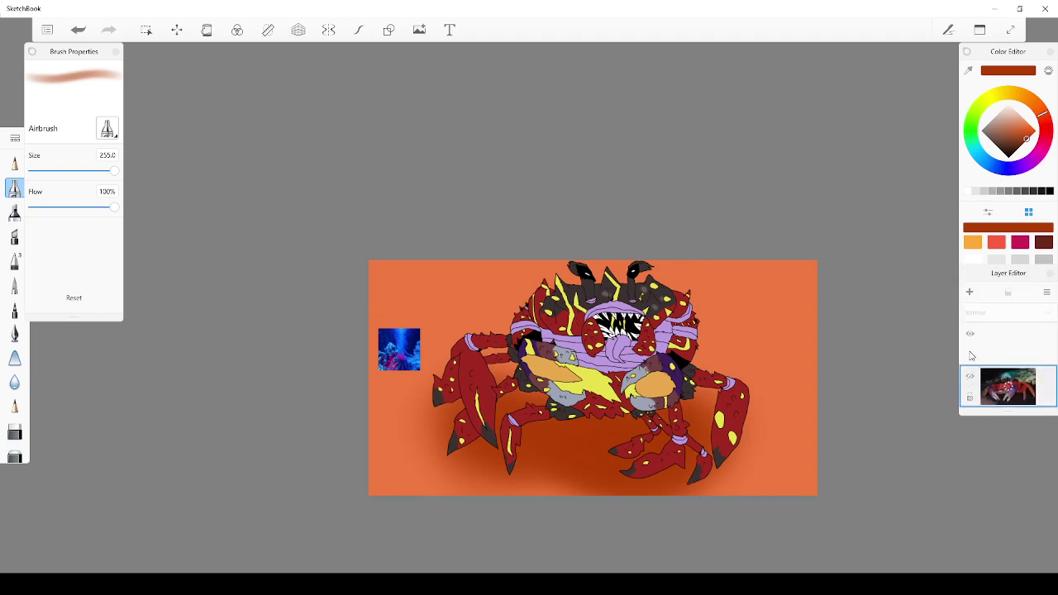
pyautogui.click(970, 333)
pyautogui.click(970, 334)
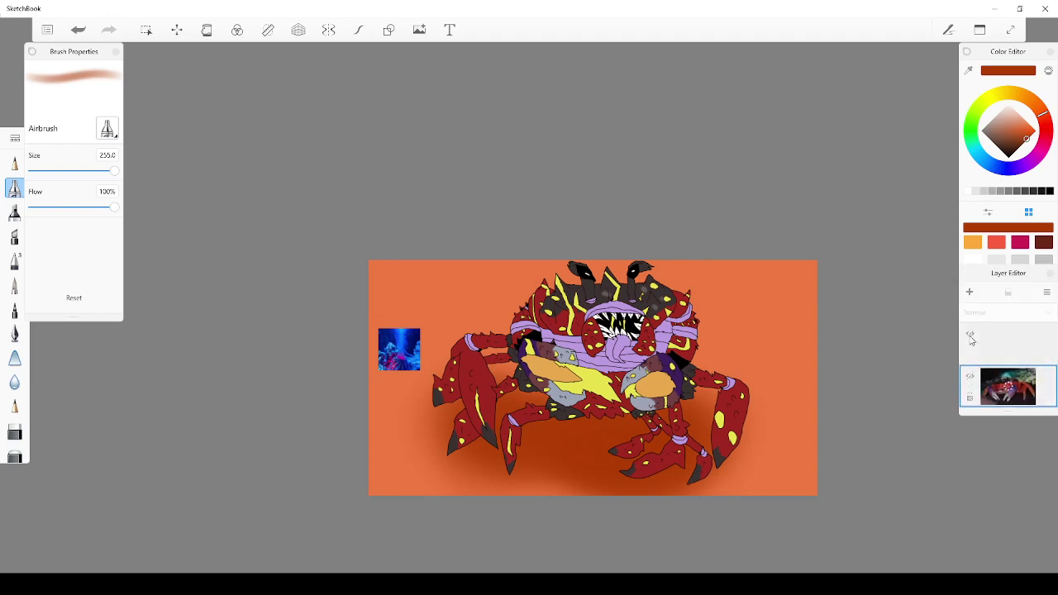
pyautogui.click(971, 334)
pyautogui.scroll(-2, 971, 357)
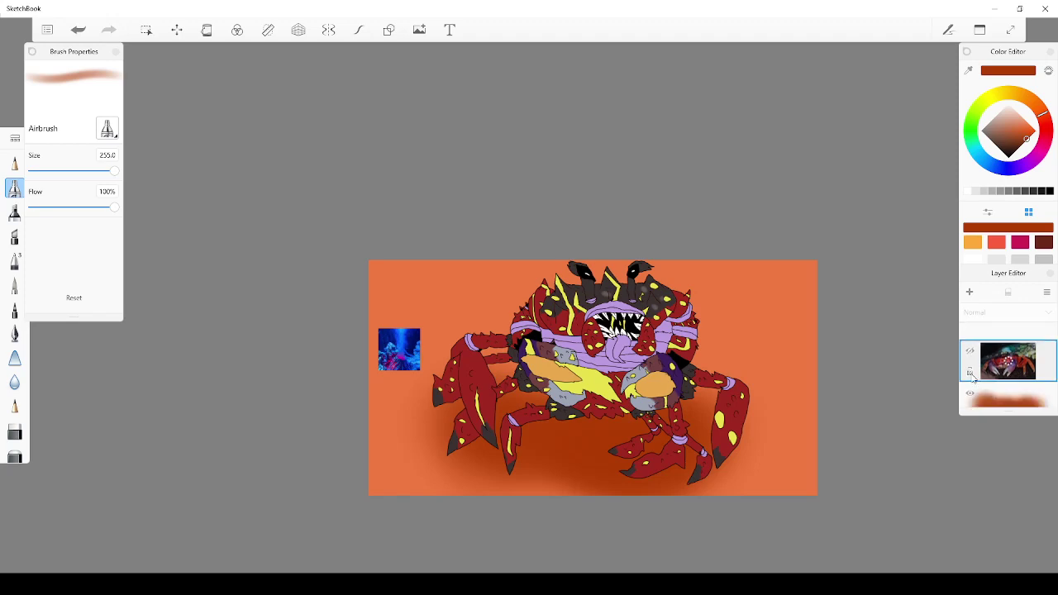
pyautogui.scroll(3, 973, 380)
pyautogui.click(970, 342)
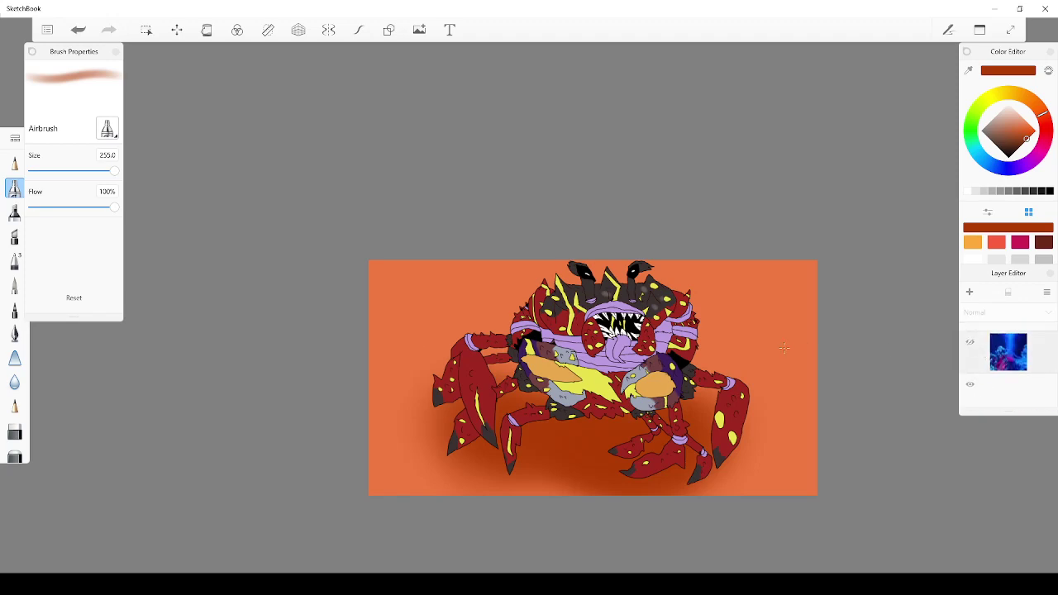
# Change the drawing colour to dark red and switch to the Ballpoint Pen
pyautogui.scroll(4, 784, 349)
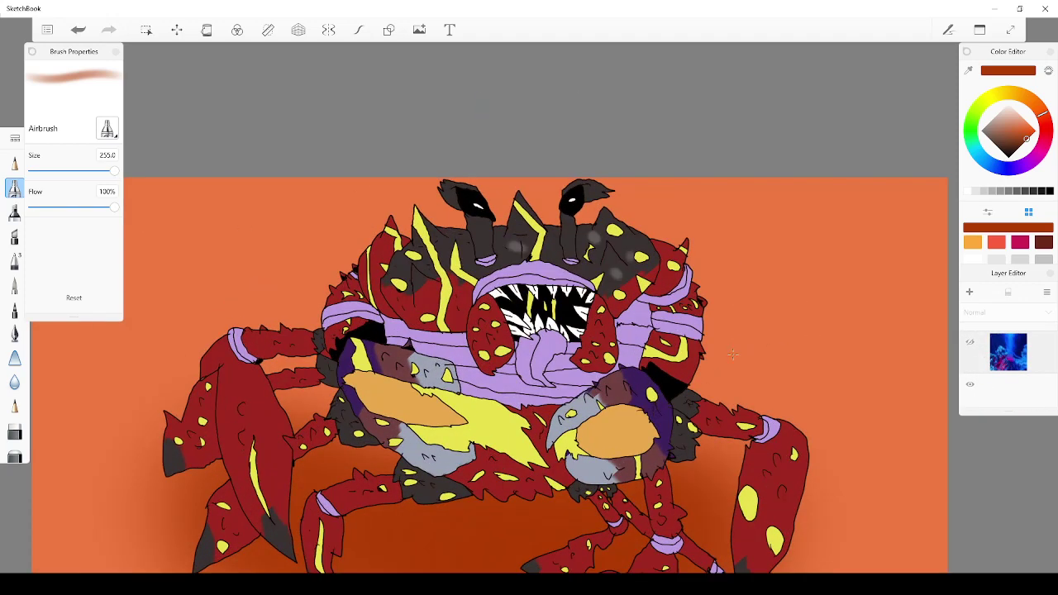
pyautogui.scroll(-2, 832, 269)
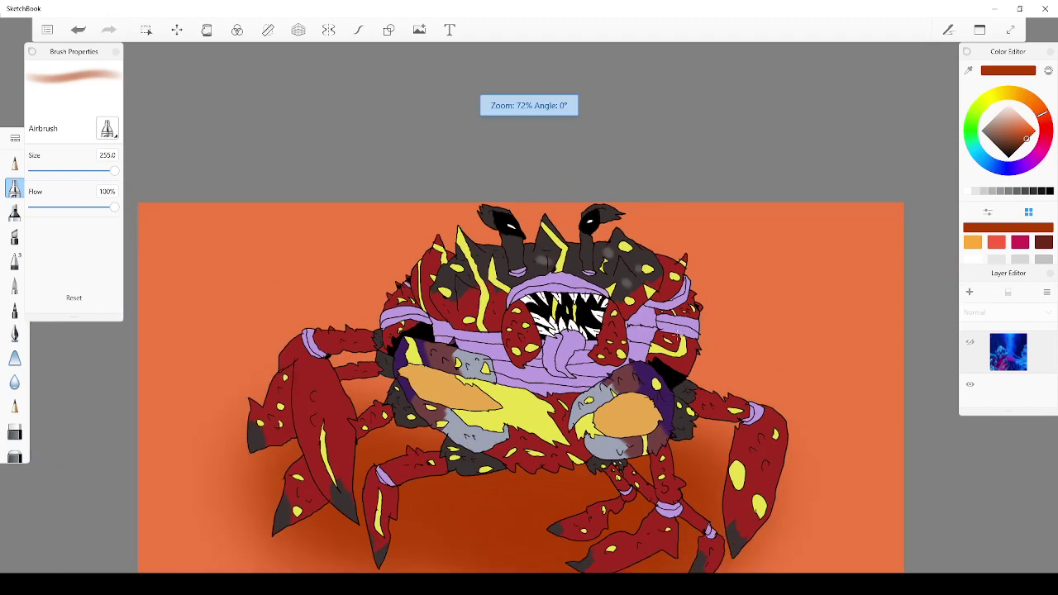
pyautogui.scroll(-2, 677, 335)
pyautogui.scroll(1, 678, 336)
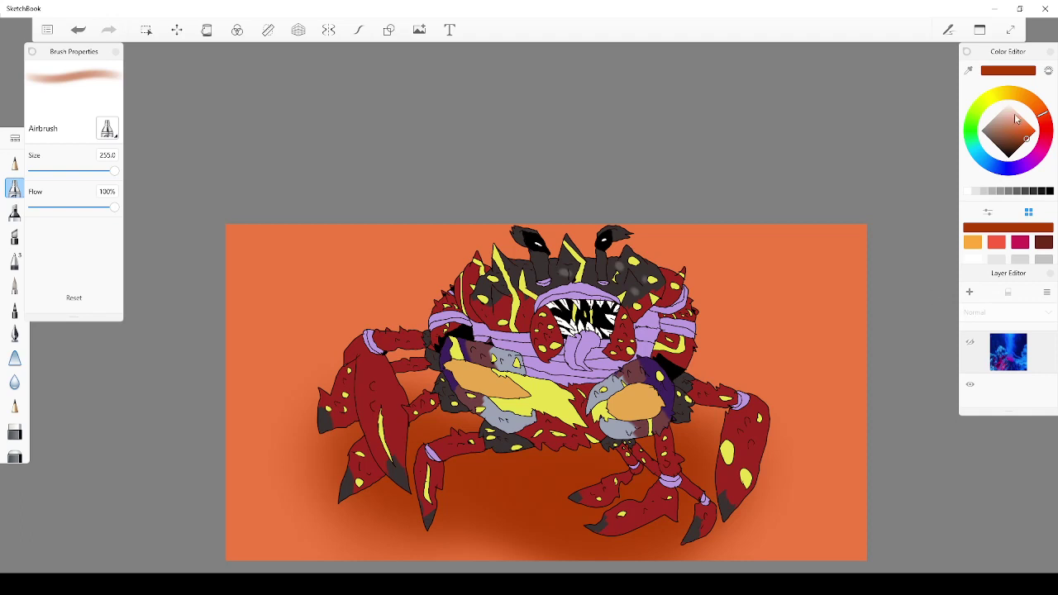
pyautogui.click(1047, 127)
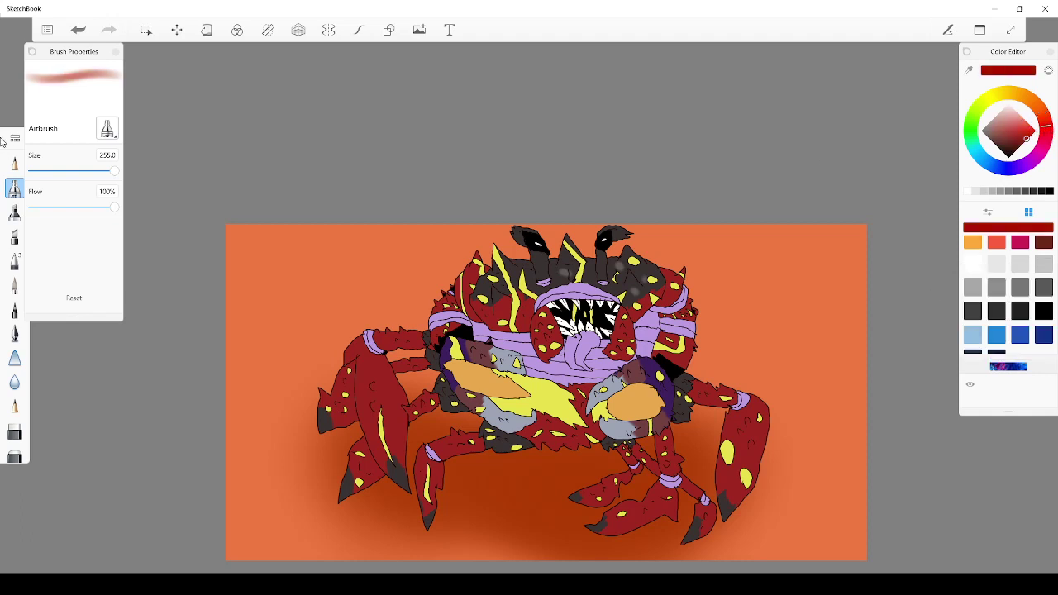
pyautogui.click(16, 261)
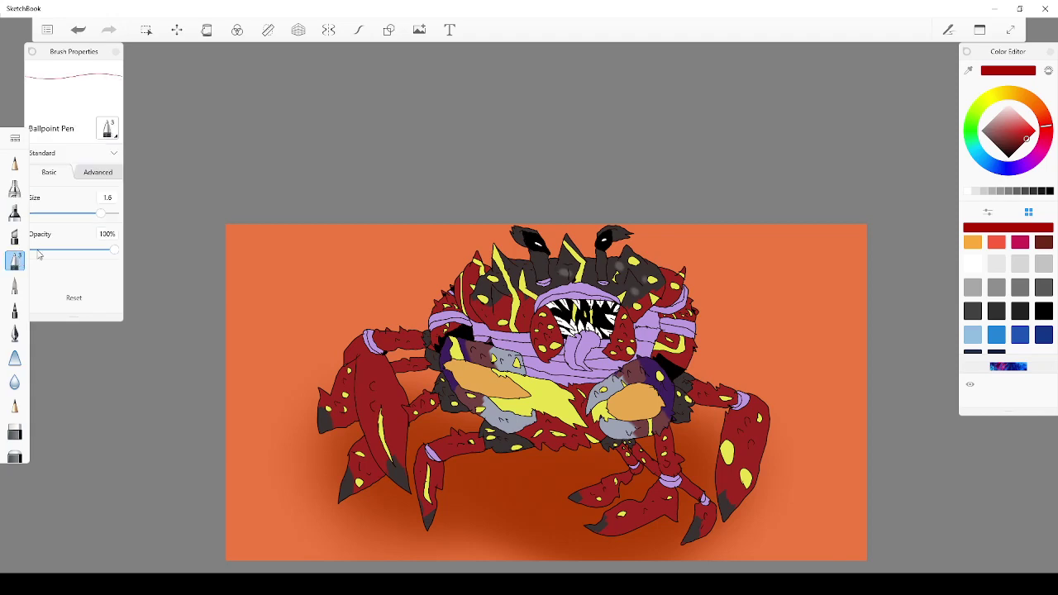
pyautogui.click(294, 262)
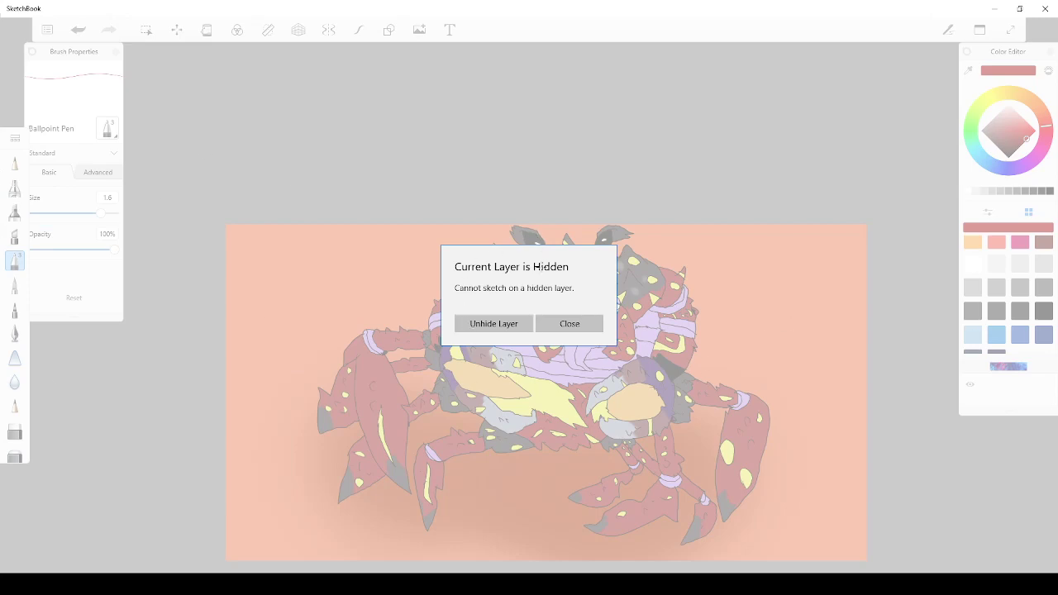
pyautogui.click(493, 323)
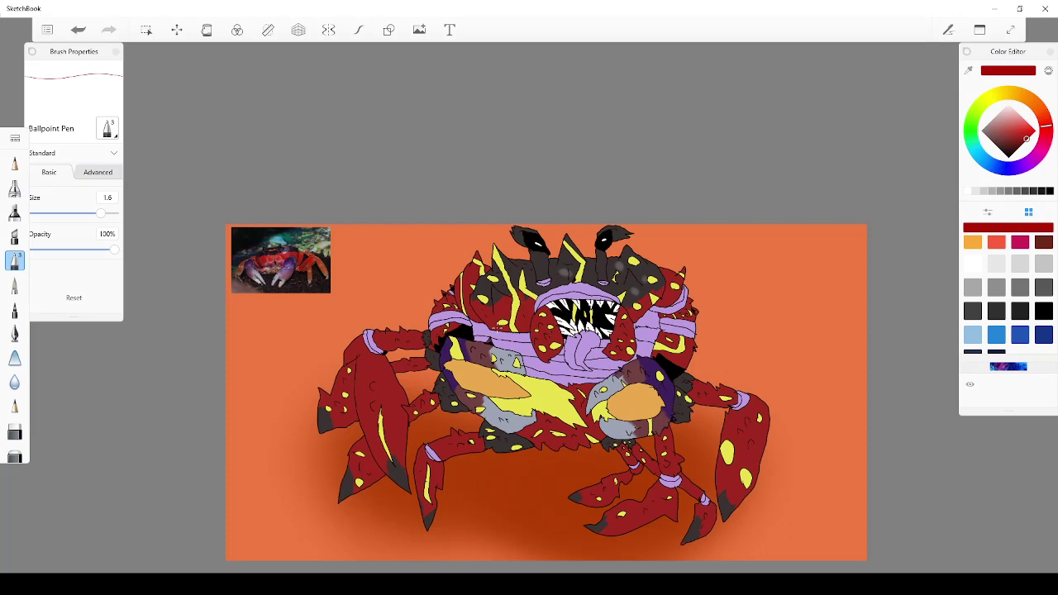
pyautogui.scroll(4, 1018, 395)
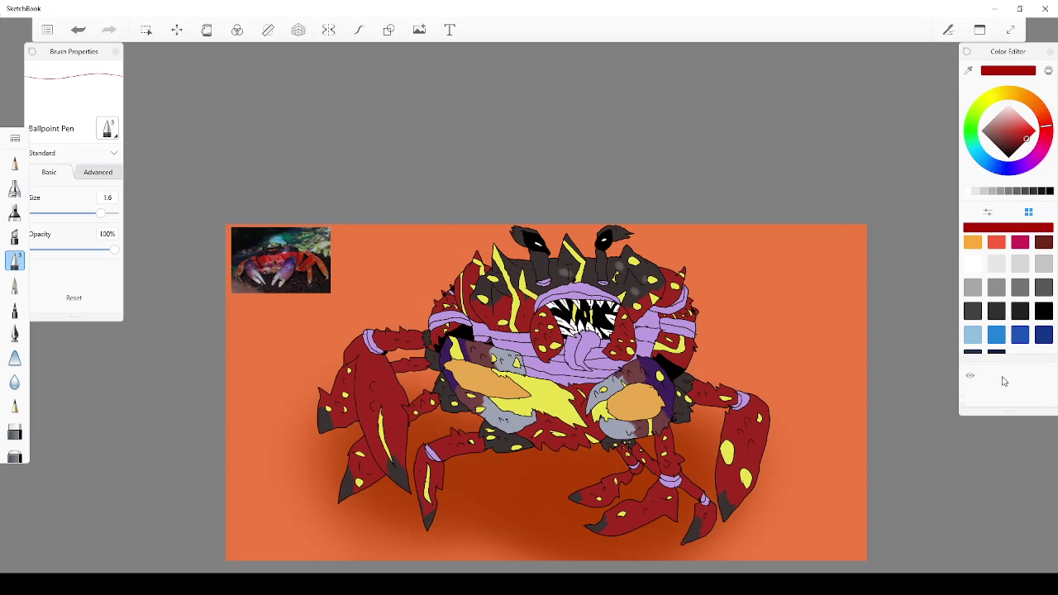
pyautogui.scroll(5, 977, 383)
pyautogui.click(972, 377)
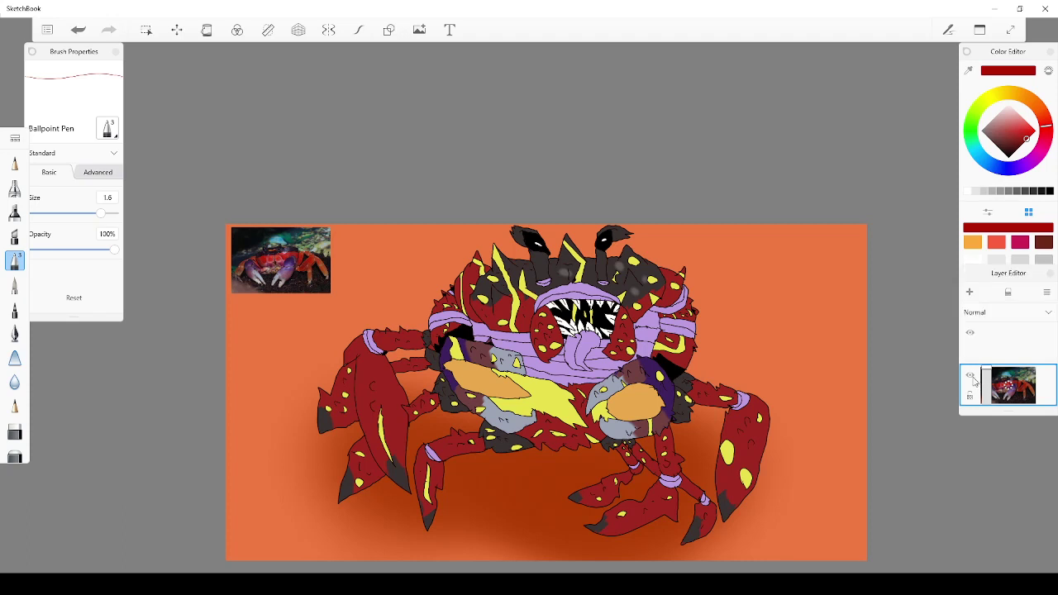
# Add a new layer and handwrite the letters "SW" in dark red on the empty background at the crab's upper left
pyautogui.click(973, 295)
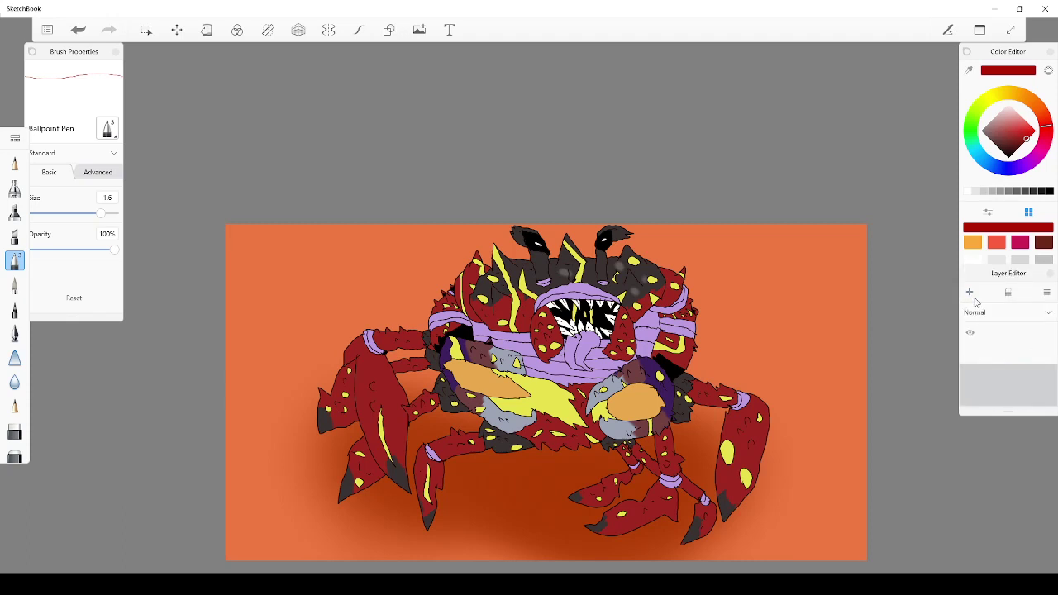
pyautogui.moveTo(274, 294)
pyautogui.mouseDown()
pyautogui.moveTo(301, 275)
pyautogui.moveTo(331, 289)
pyautogui.moveTo(361, 263)
pyautogui.mouseUp()
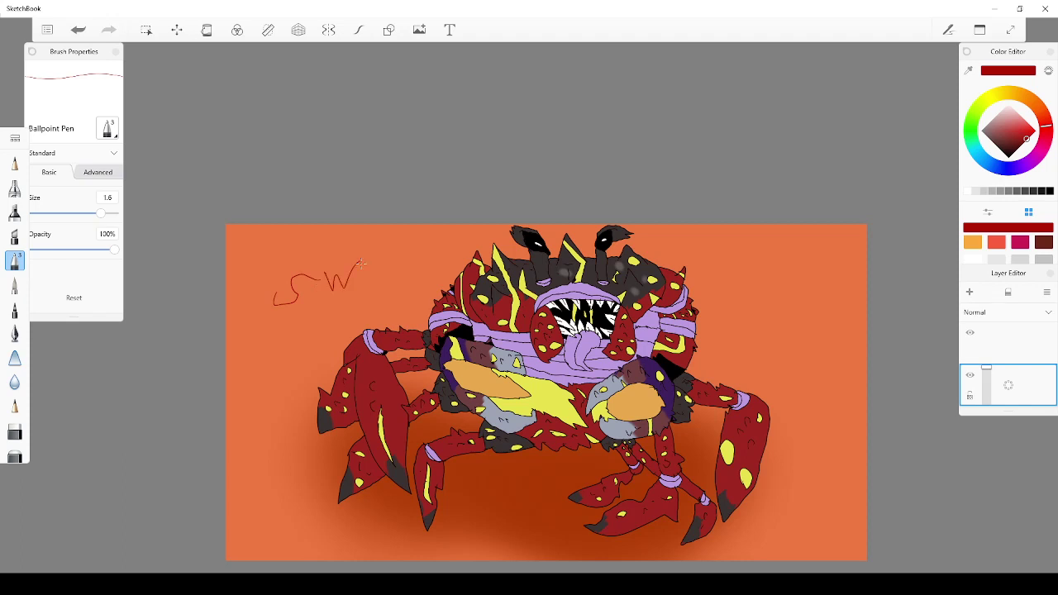